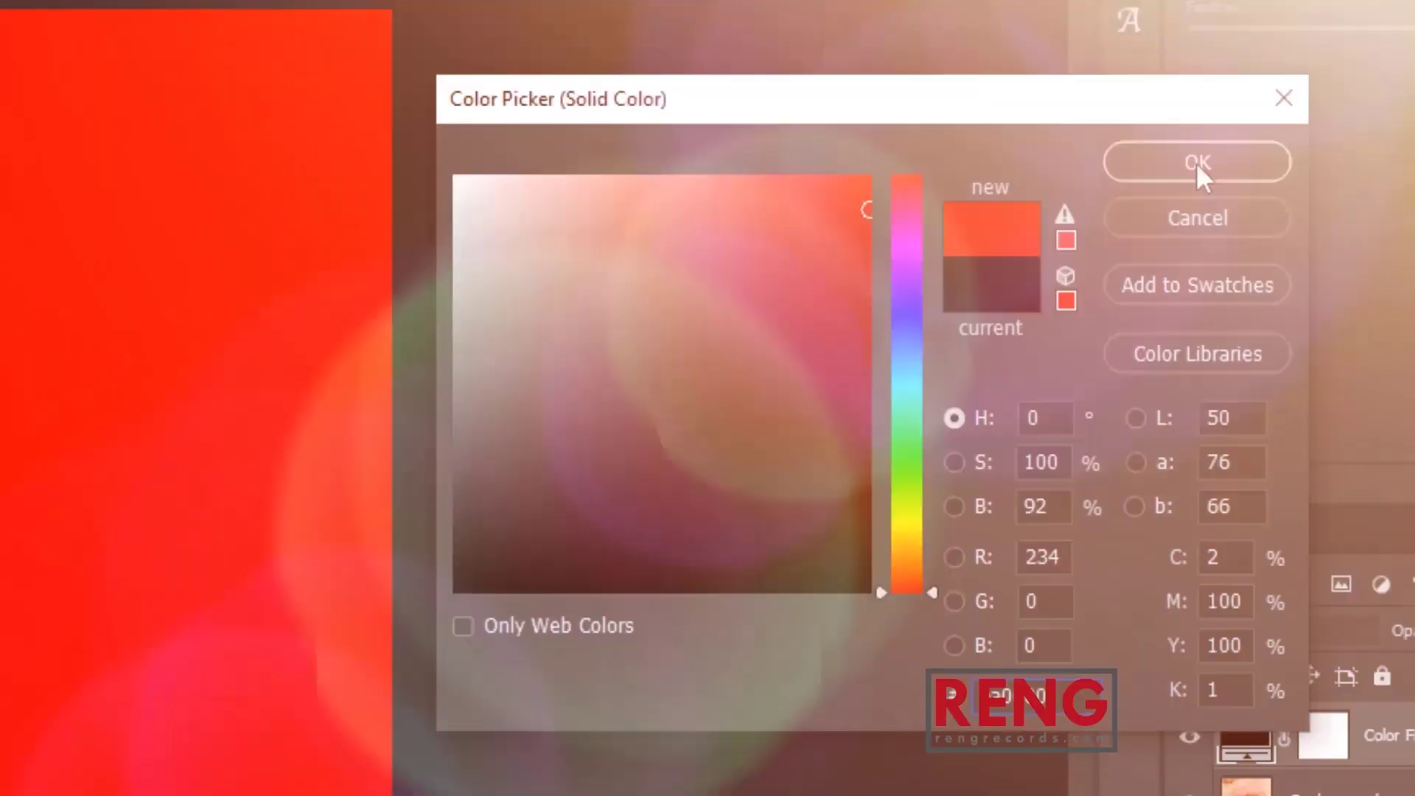
# Set the solid colour fill layer to red (RGB 234, 0, 0) and invert its layer mask.
pyautogui.click(1196, 162)
pyautogui.click(1100, 408)
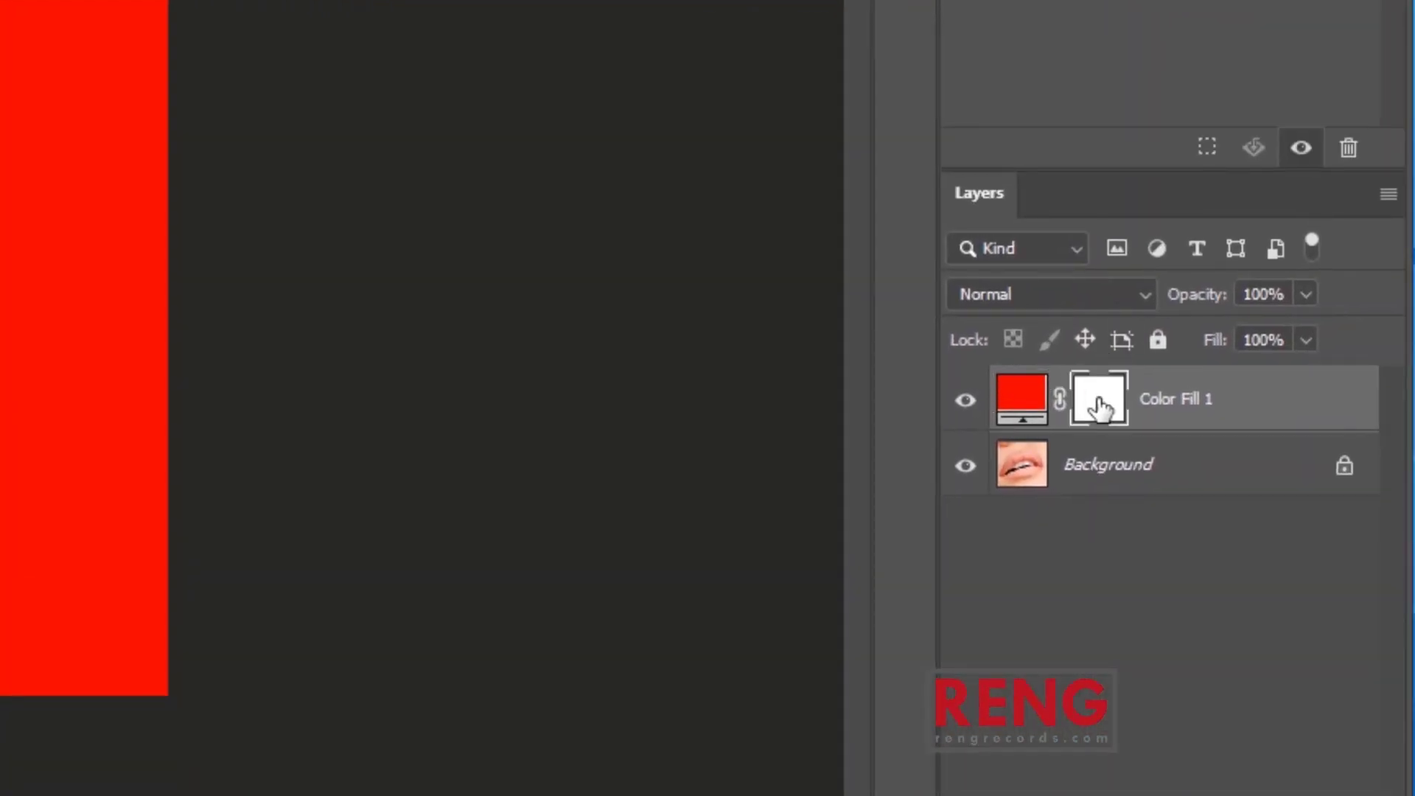
pyautogui.hotkey('ctrl', 'i')
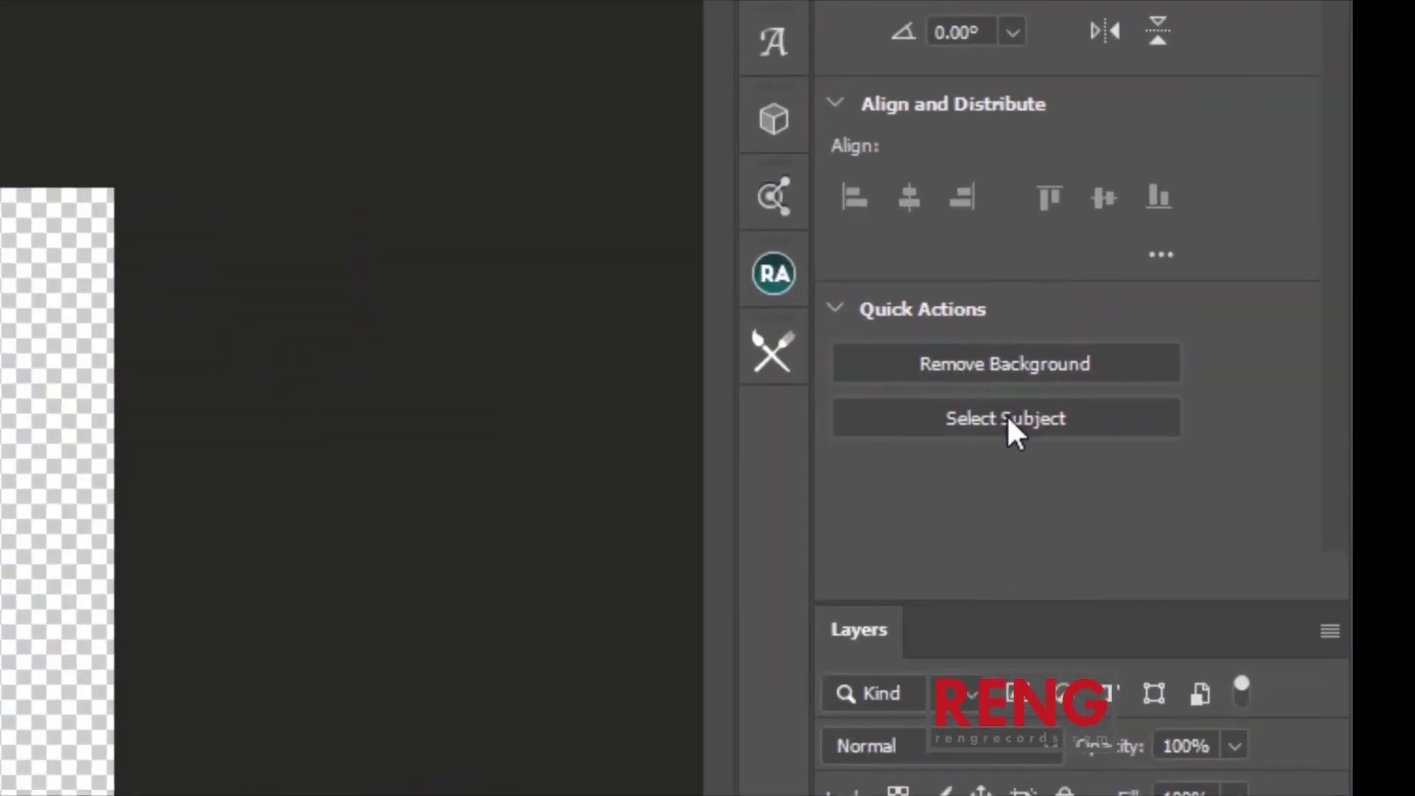
# Select the woman in the red dress as the subject and save the selection as a new channel named "girl".
pyautogui.click(1303, 334)
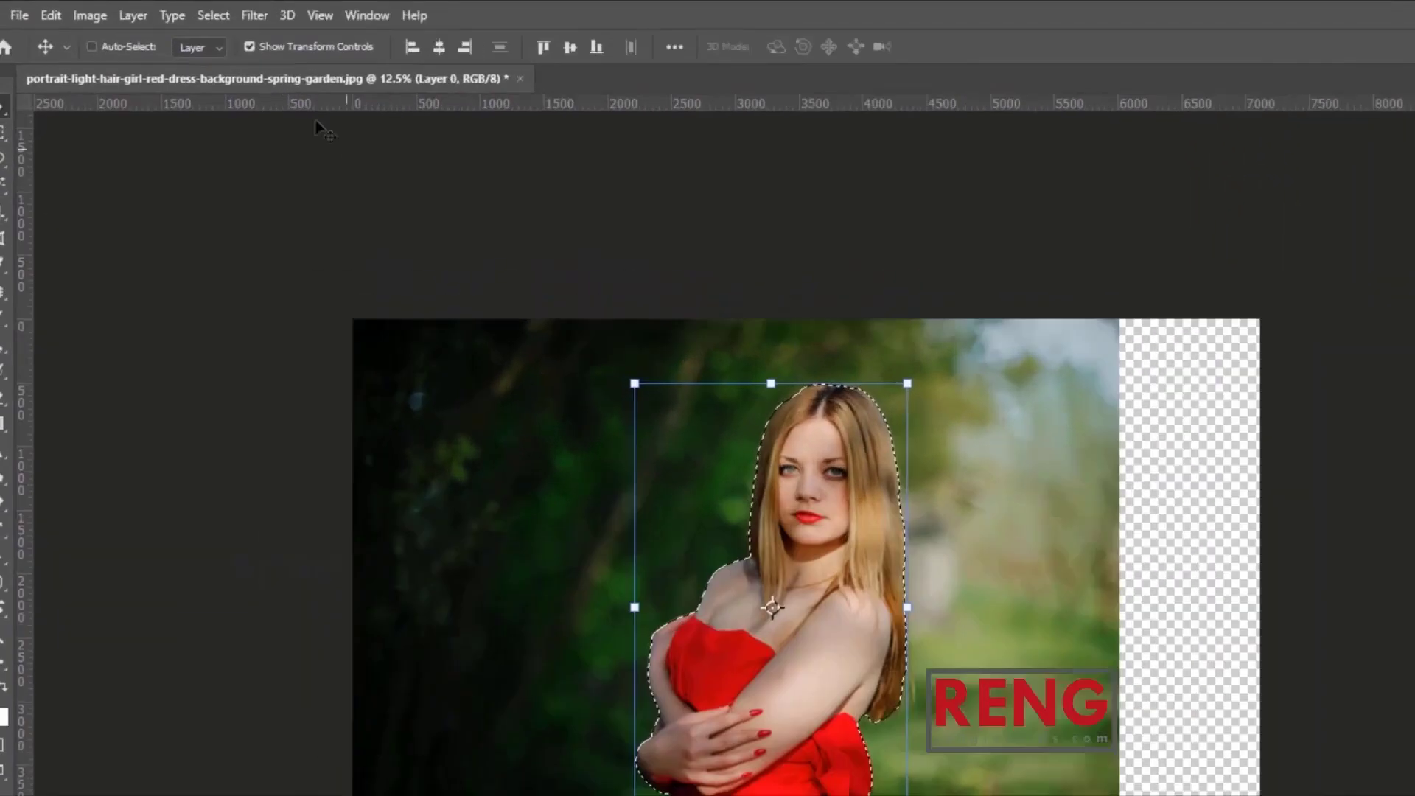
pyautogui.click(153, 11)
pyautogui.click(324, 578)
pyautogui.write('girl')
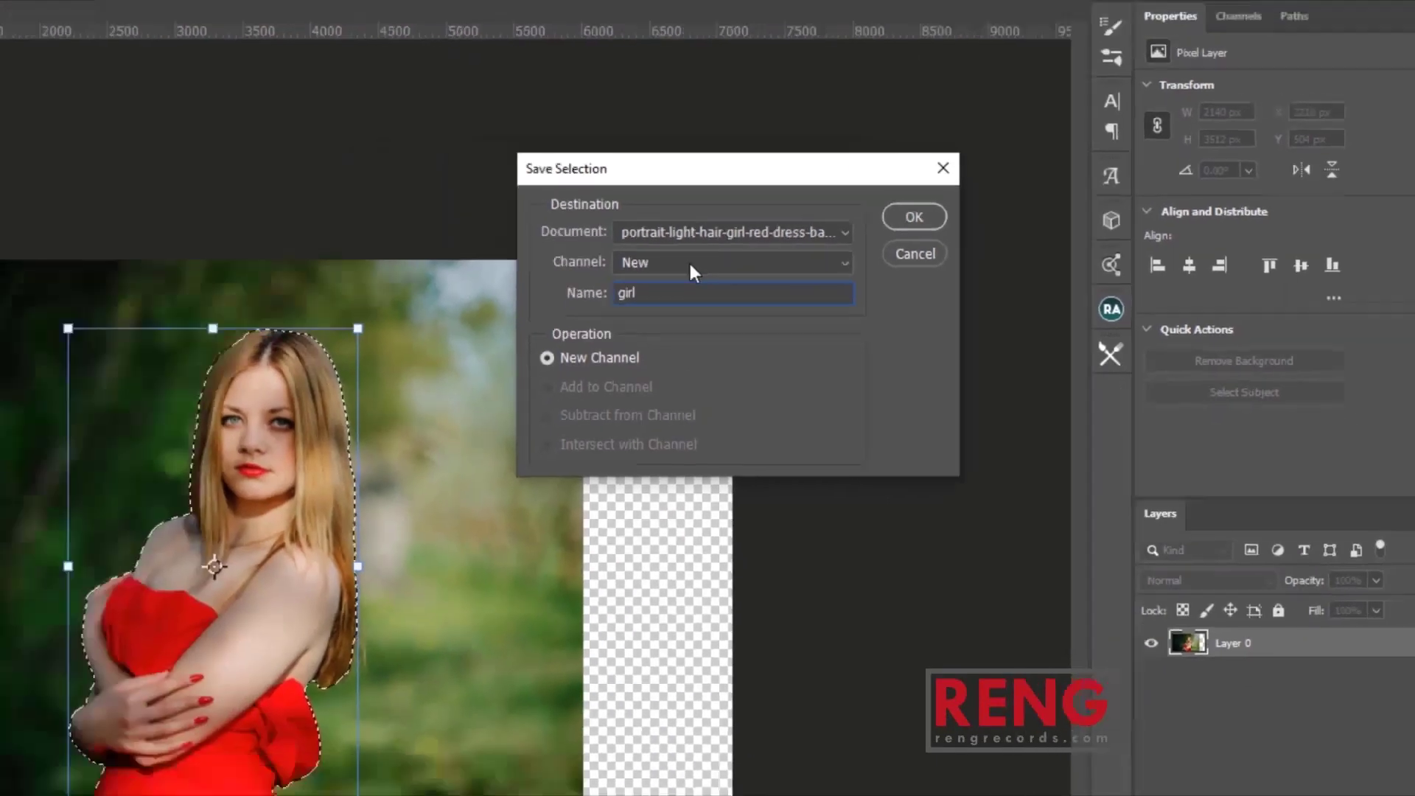
pyautogui.press('Return')
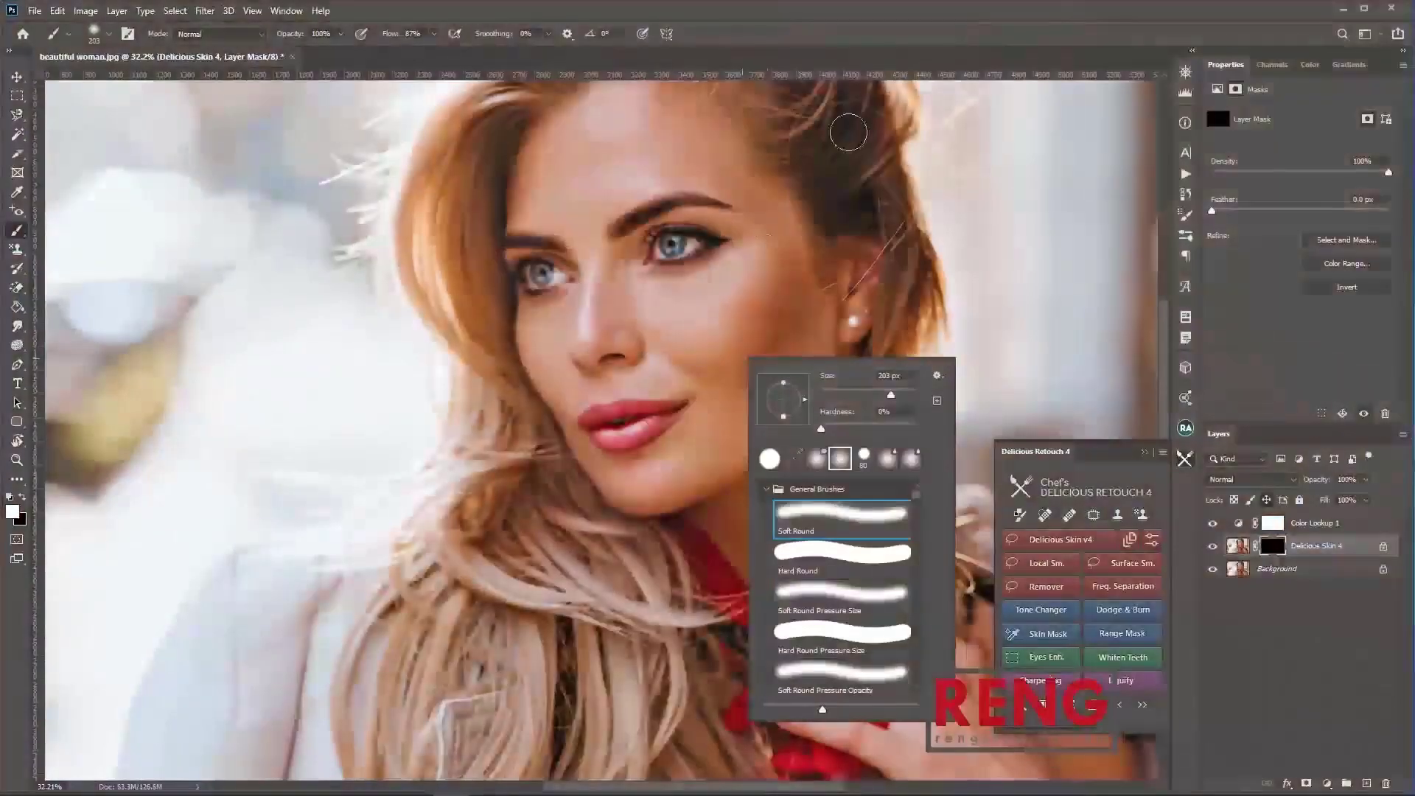
# Paint over the woman's face on the Delicious Skin 4 layer mask with a soft round brush, and select the Background layer.
pyautogui.press('Escape')
pyautogui.moveTo(750, 434)
pyautogui.mouseDown()
pyautogui.moveTo(675, 472)
pyautogui.moveTo(578, 468)
pyautogui.mouseUp()
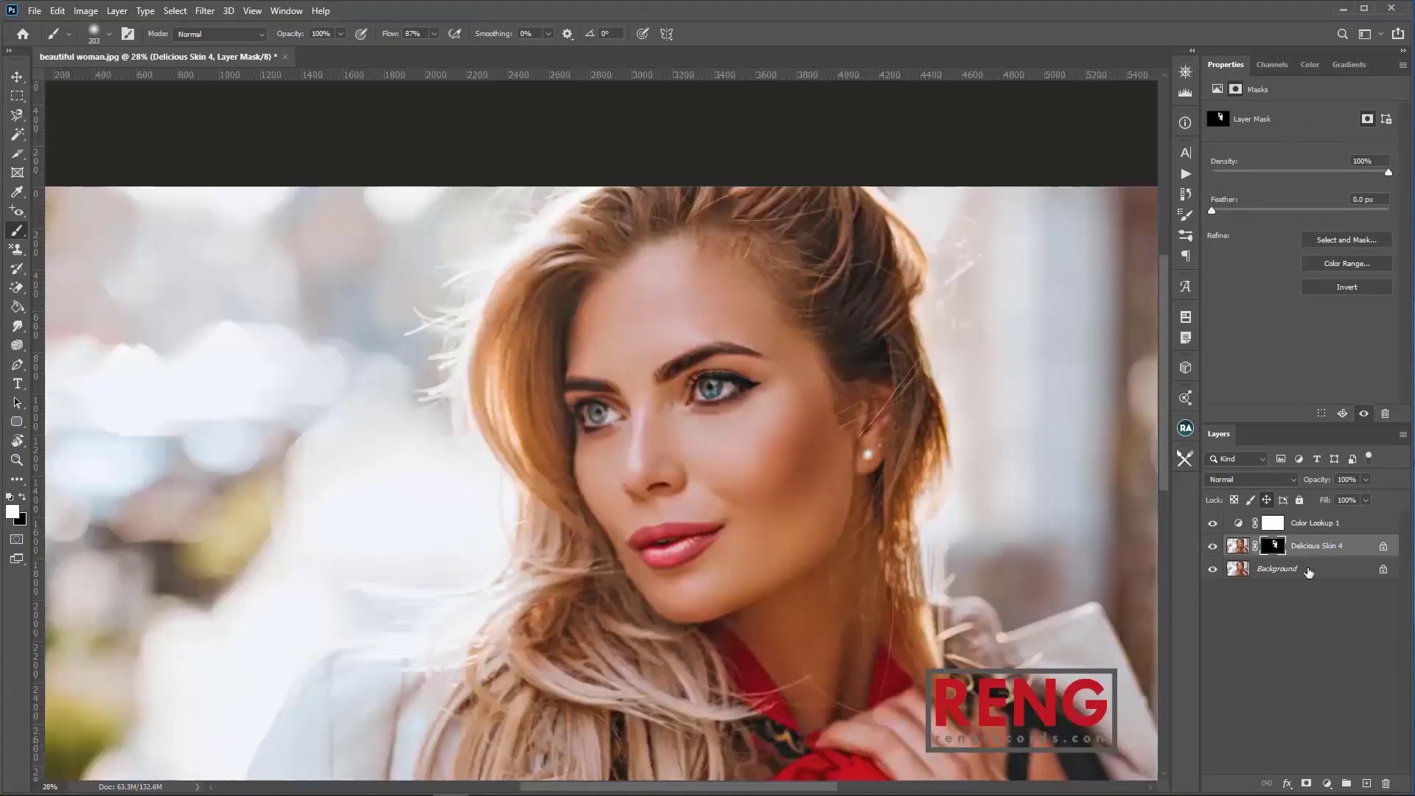
pyautogui.click(1297, 569)
# Fill the lasso selection around the megaphone beside the man to remove it from the photo.
pyautogui.press('l')
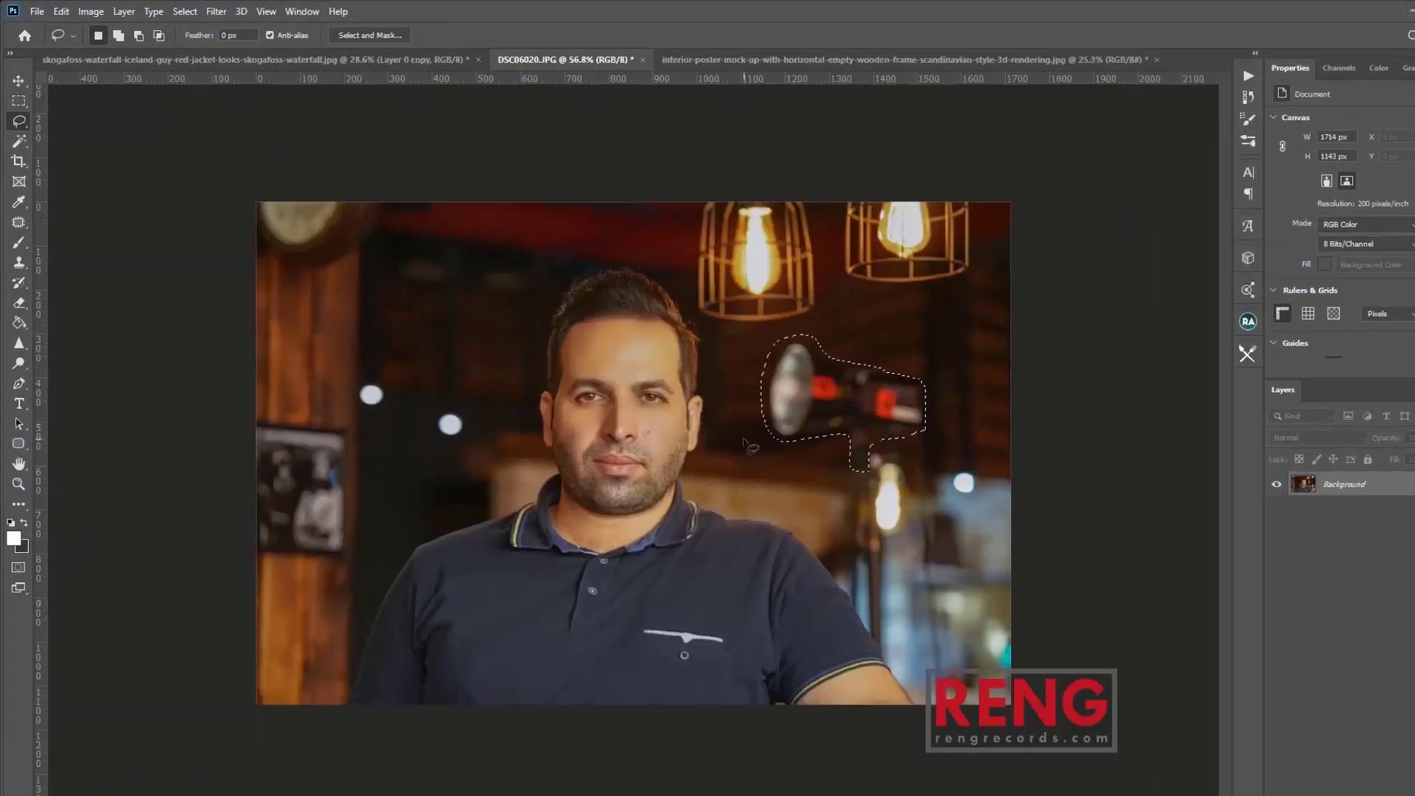
pyautogui.click(58, 11)
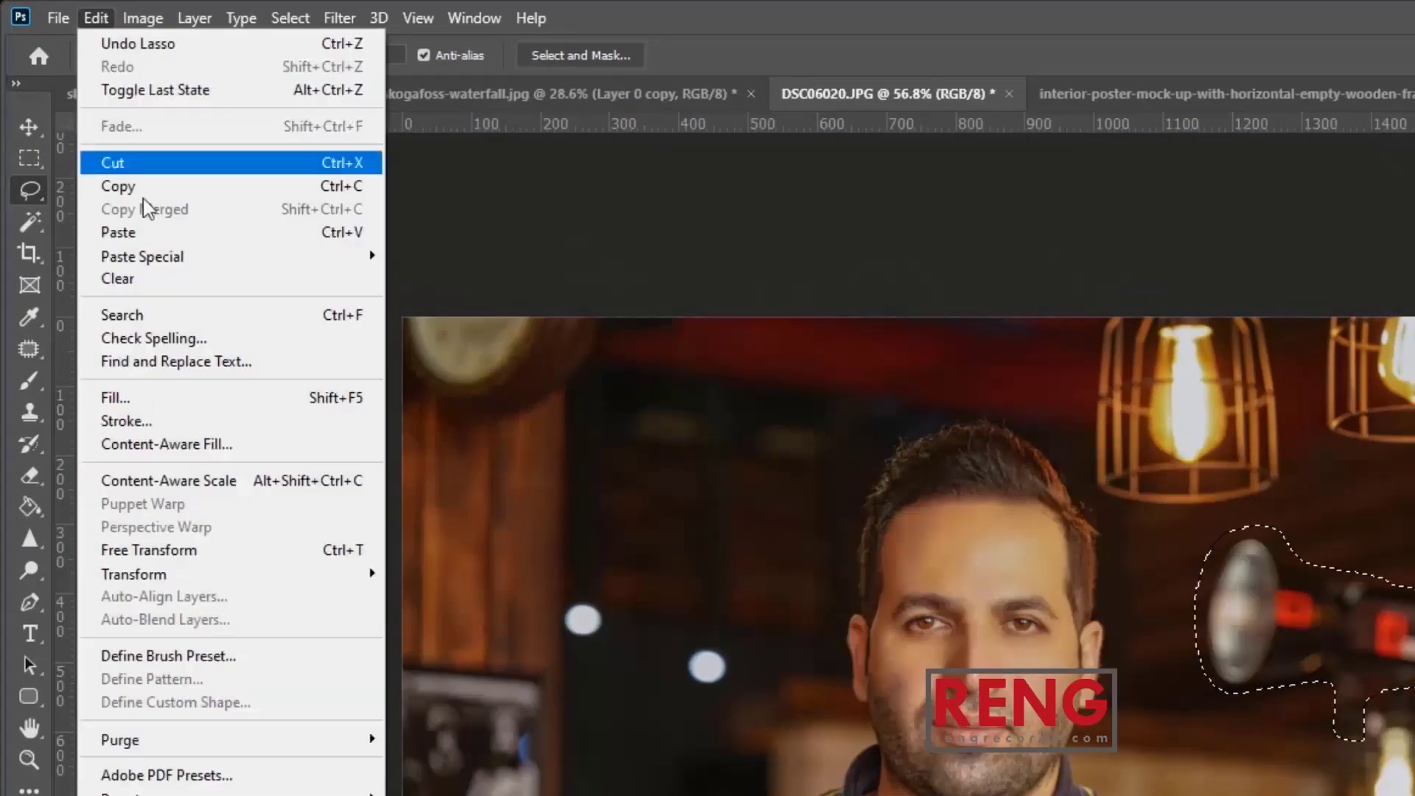
pyautogui.click(66, 254)
pyautogui.click(943, 283)
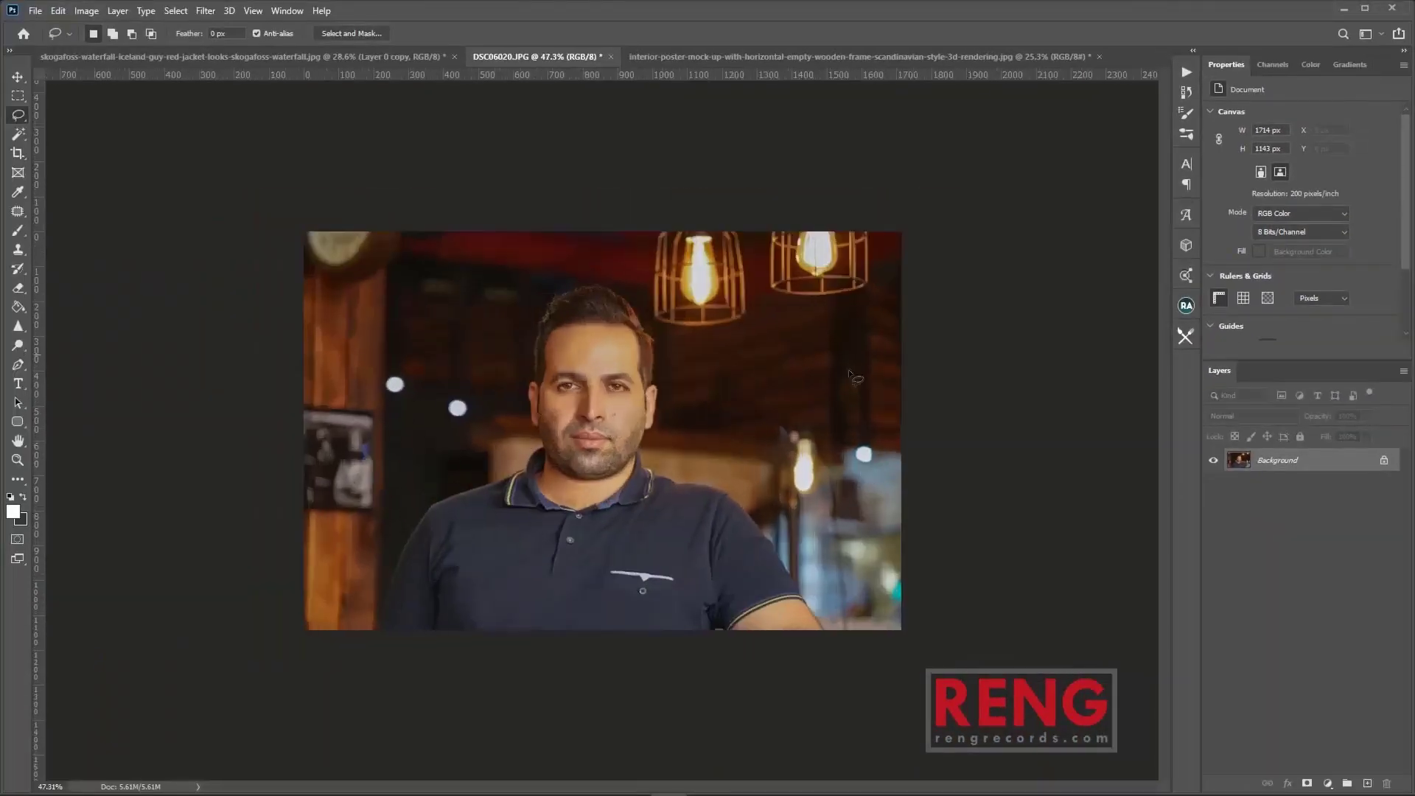
# Patch the skin blemish on the blond woman's chin with the Patch tool.
pyautogui.scroll(1, 739, 520)
pyautogui.scroll(7, 380, 414)
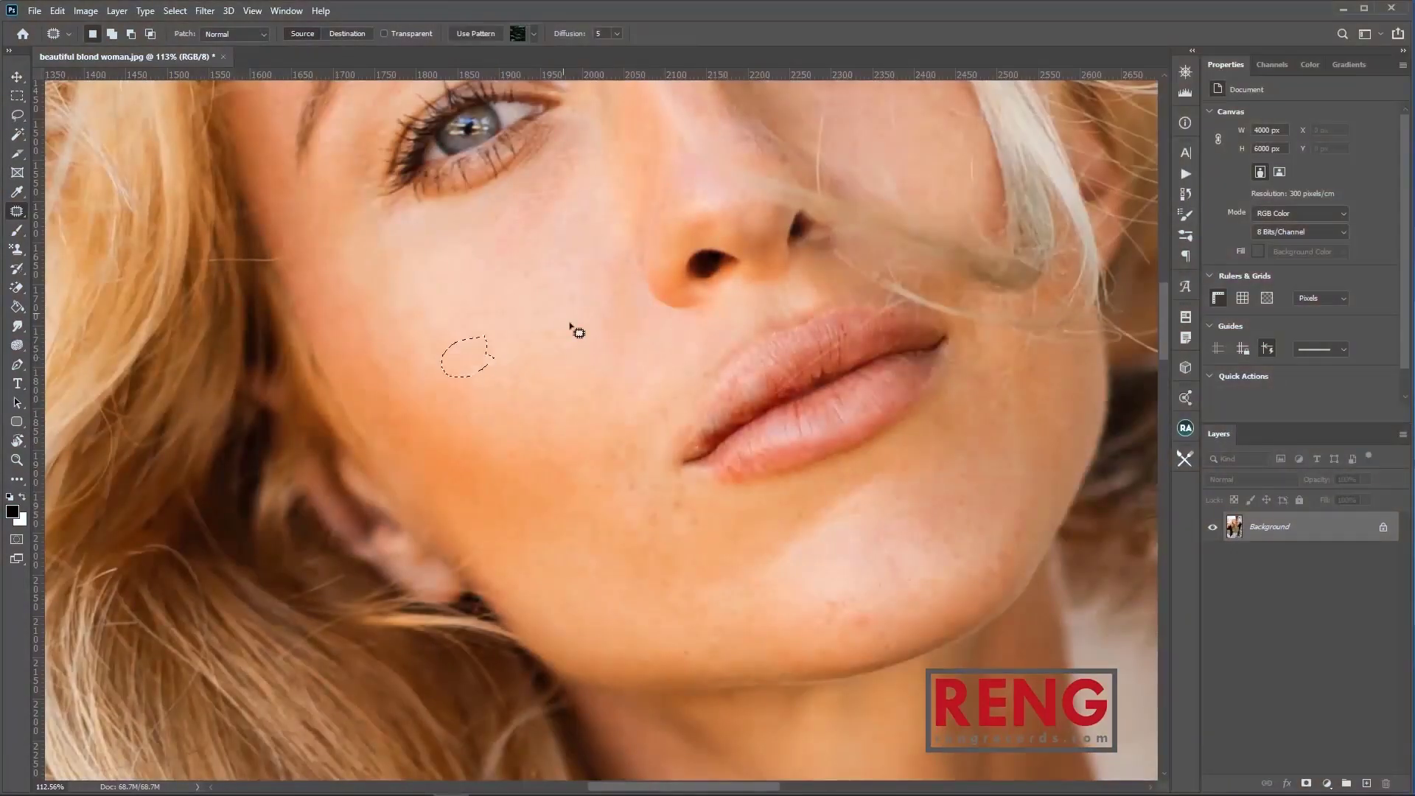
pyautogui.moveTo(883, 592); pyautogui.dragTo(885, 610)
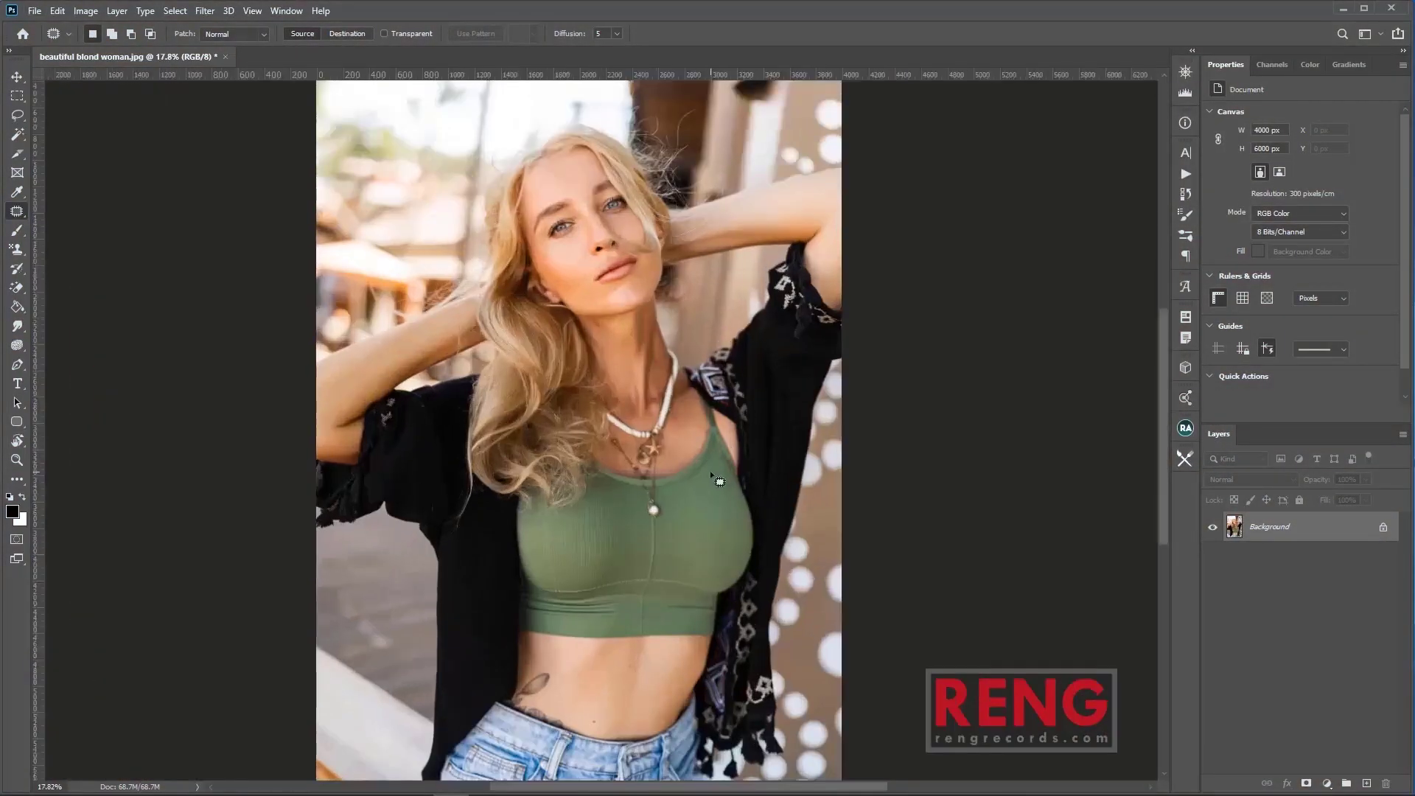
# Darken the blond woman photo's midtones with Levels and adjust its tone curve with Curves.
pyautogui.hotkey('ctrl', 'l')
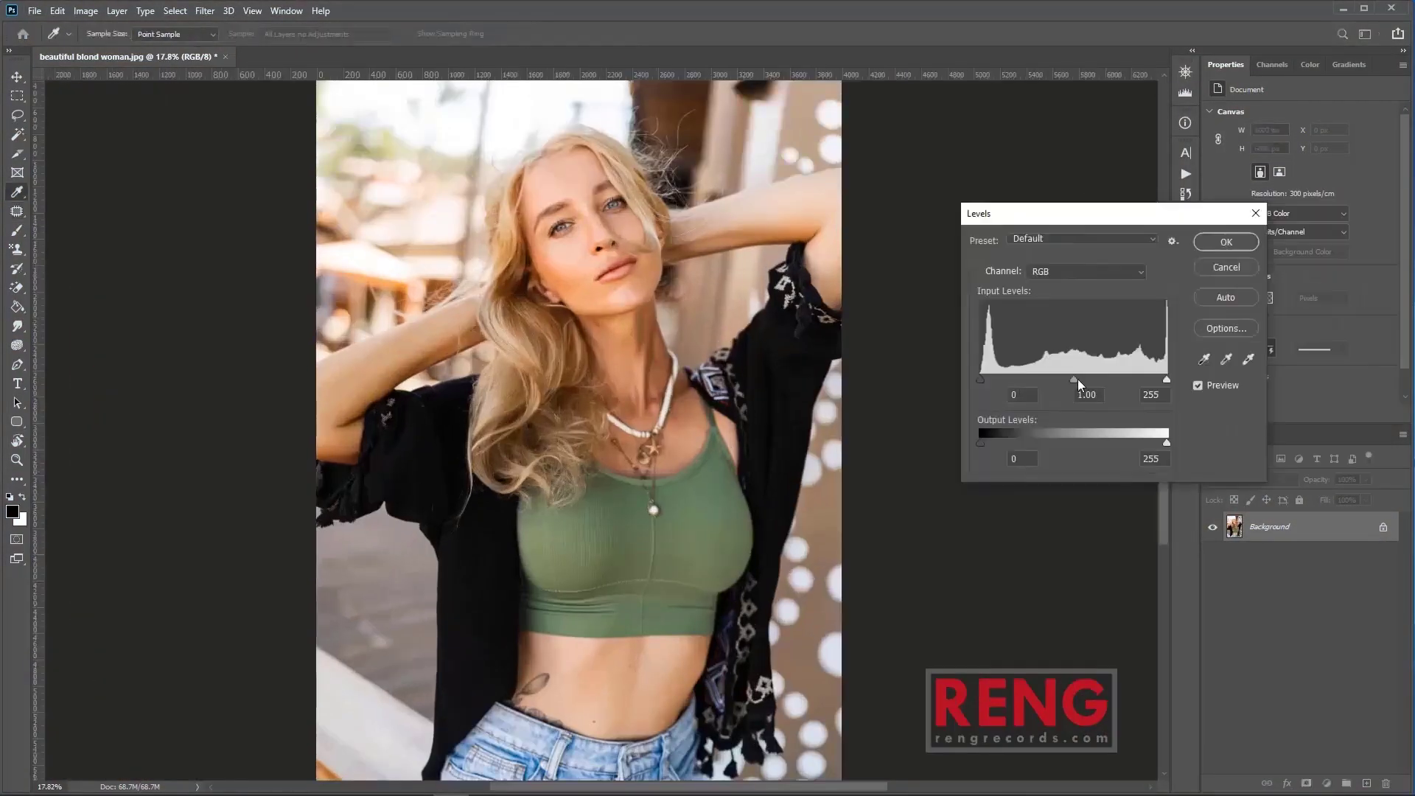
pyautogui.moveTo(1078, 378); pyautogui.dragTo(1162, 380)
pyautogui.moveTo(1083, 380); pyautogui.dragTo(1086, 379)
pyautogui.click(1218, 241)
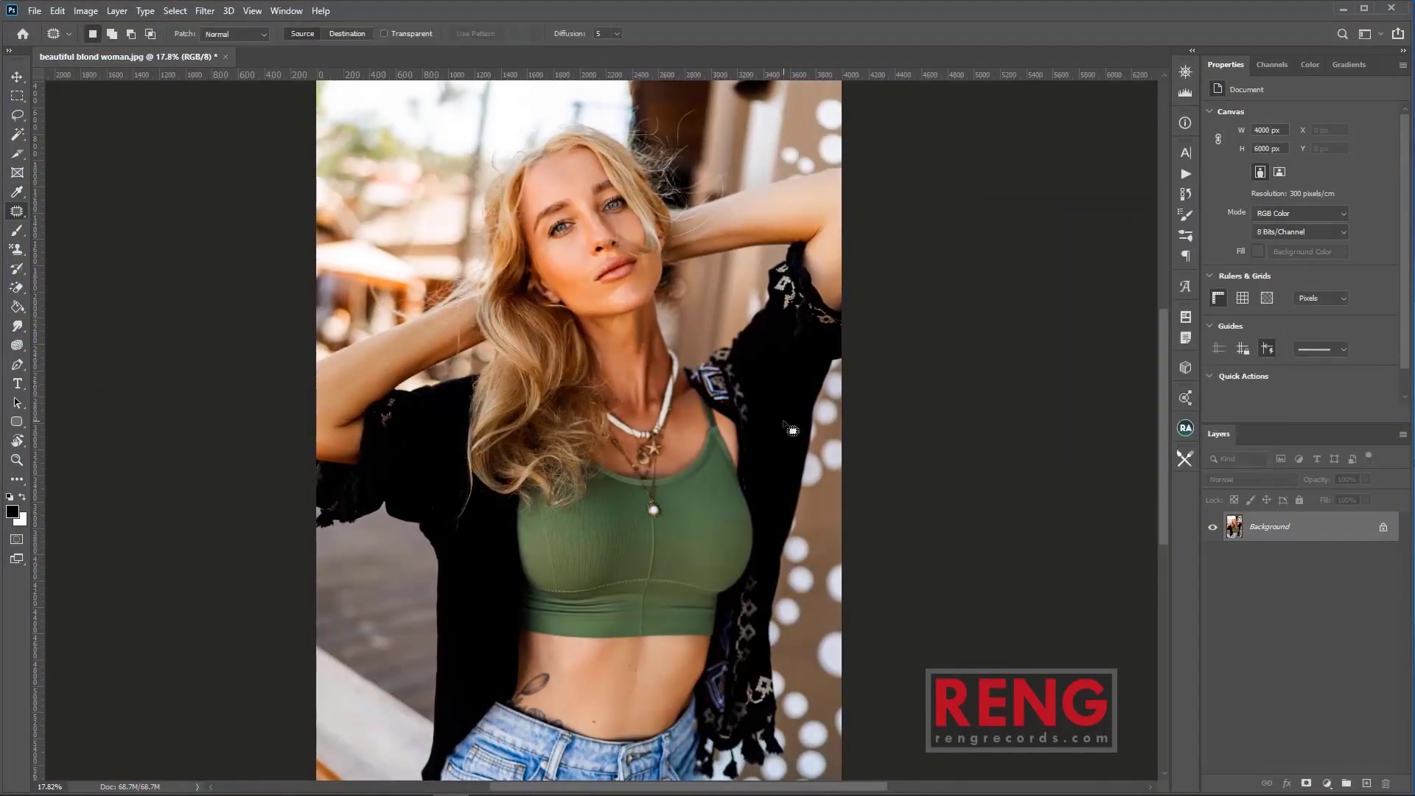
pyautogui.hotkey('ctrl', 'm')
pyautogui.moveTo(882, 300); pyautogui.dragTo(894, 285)
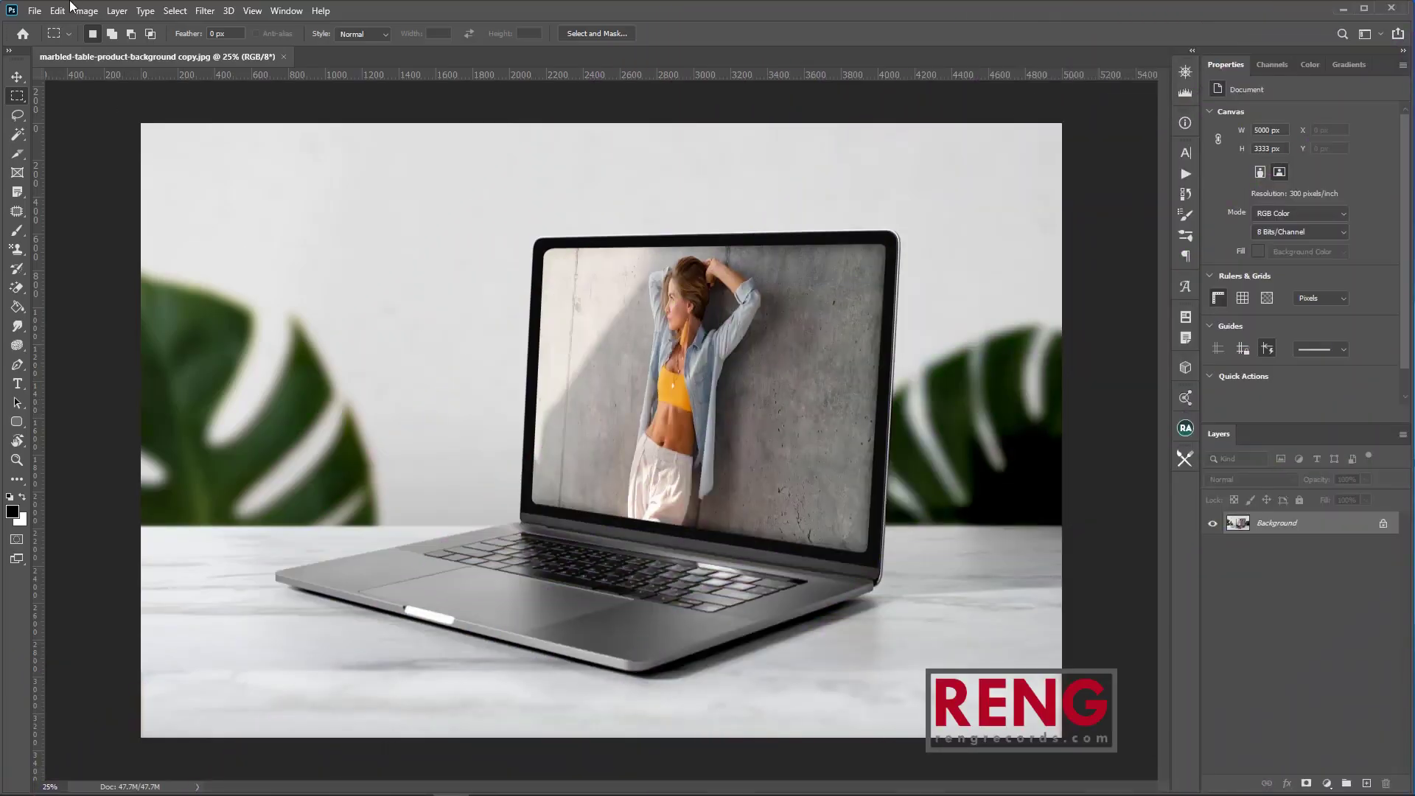
# Check the laptop image's colour mode options and display its colour channels.
pyautogui.click(95, 9)
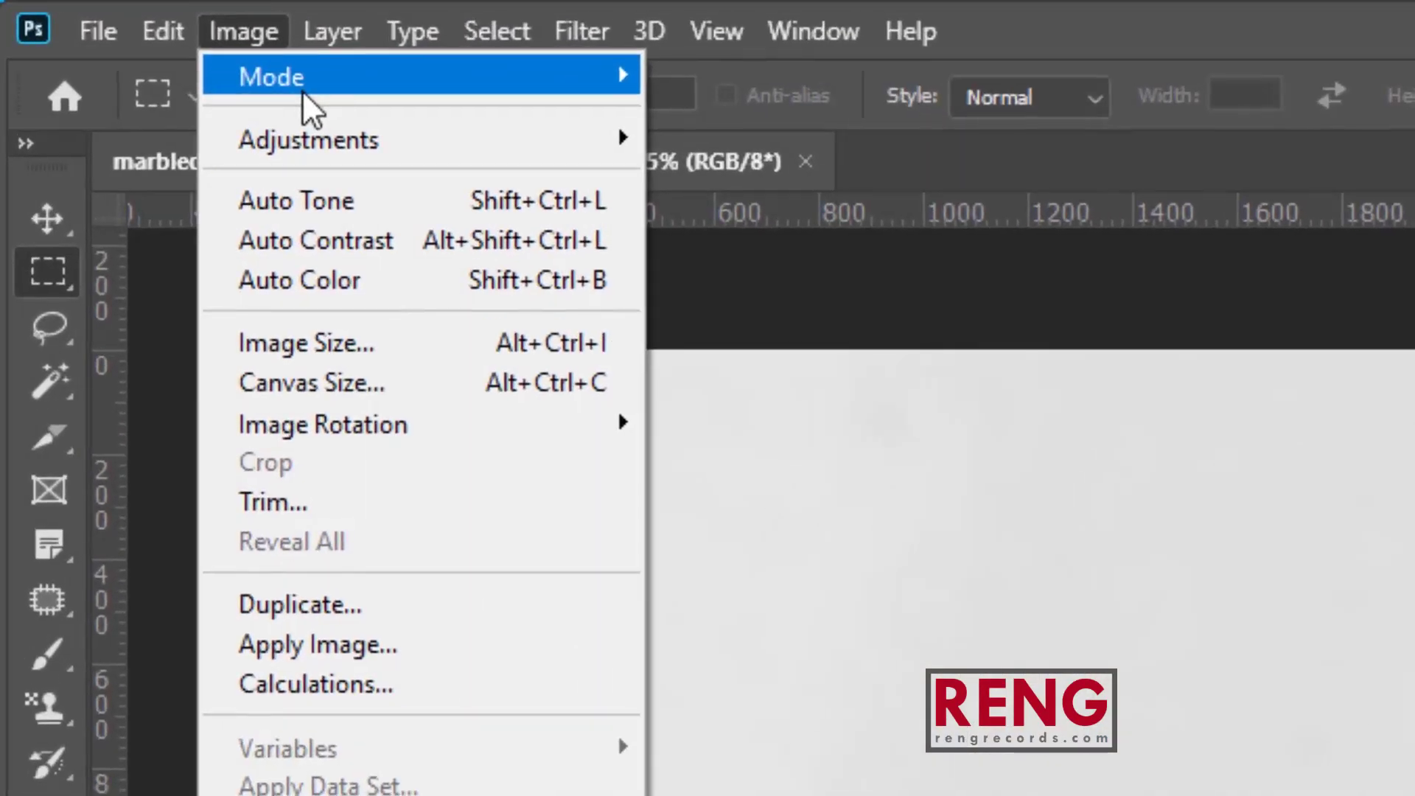
pyautogui.moveTo(106, 31)
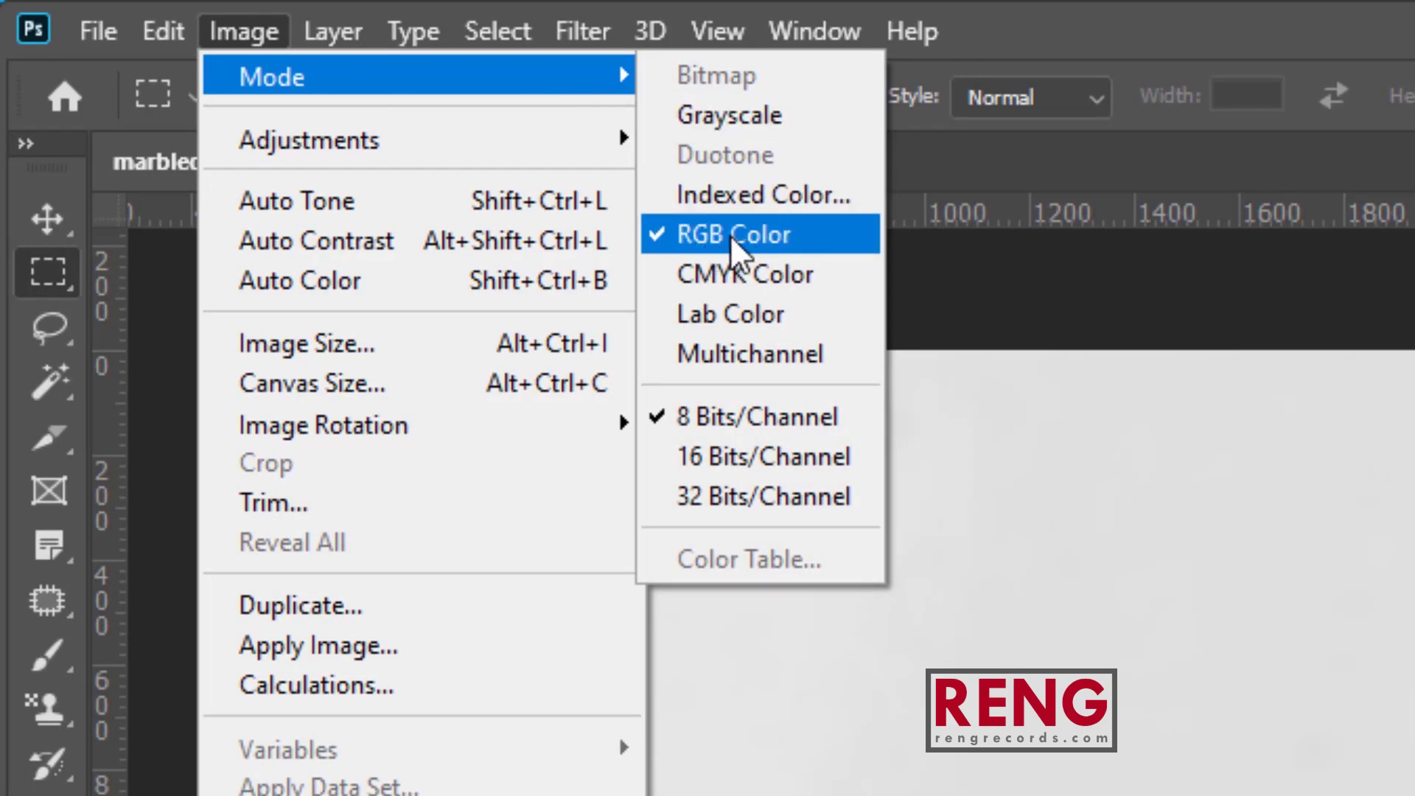
pyautogui.click(1276, 579)
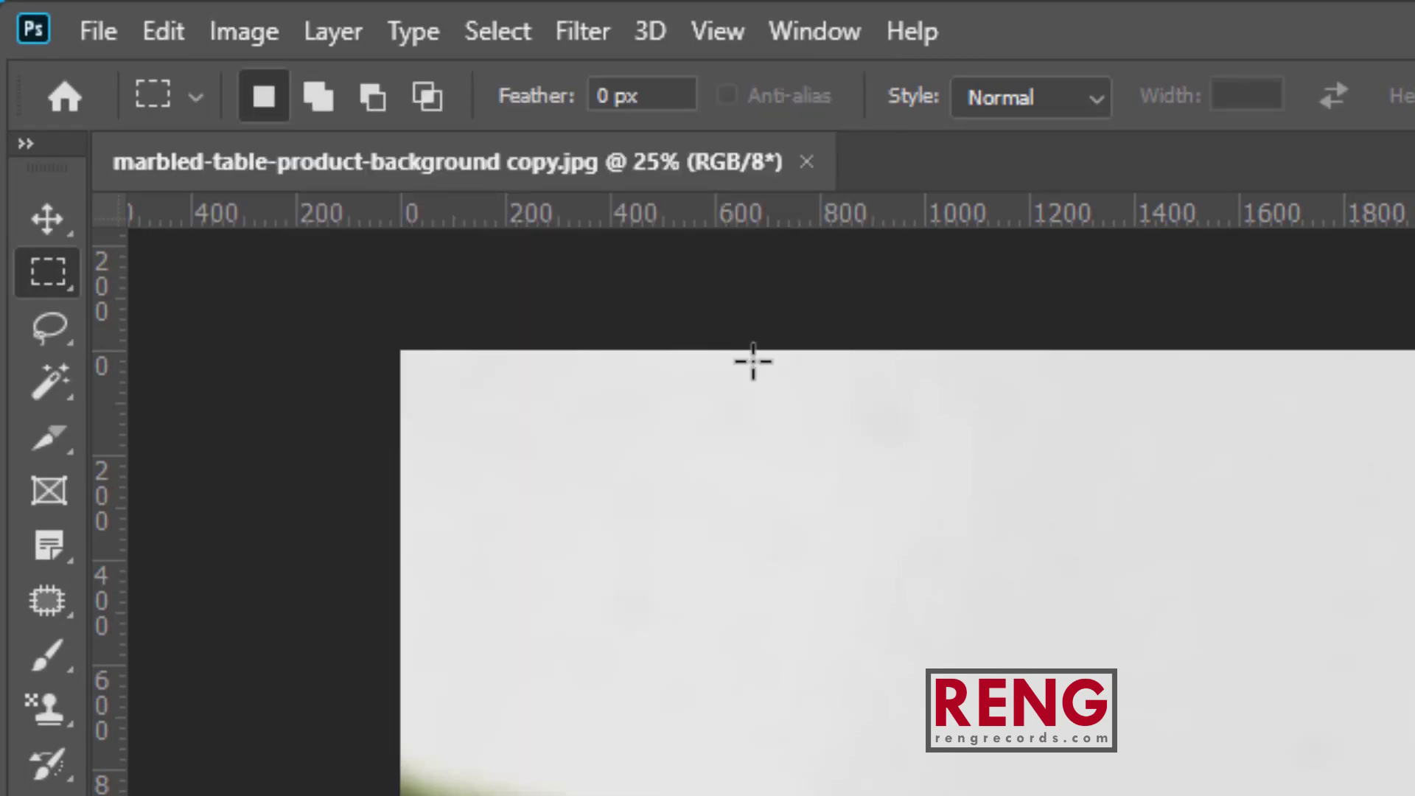
pyautogui.click(717, 31)
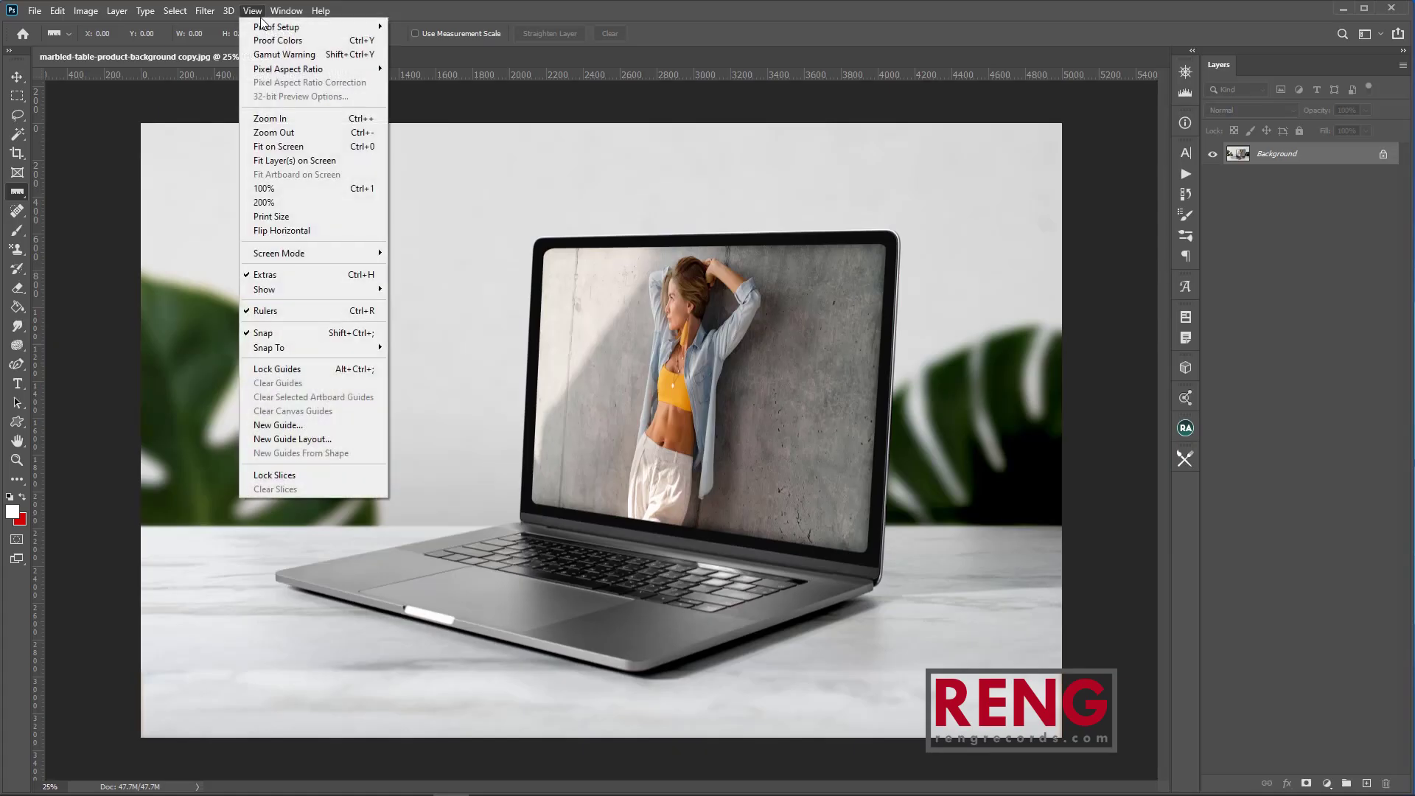
pyautogui.moveTo(815, 31)
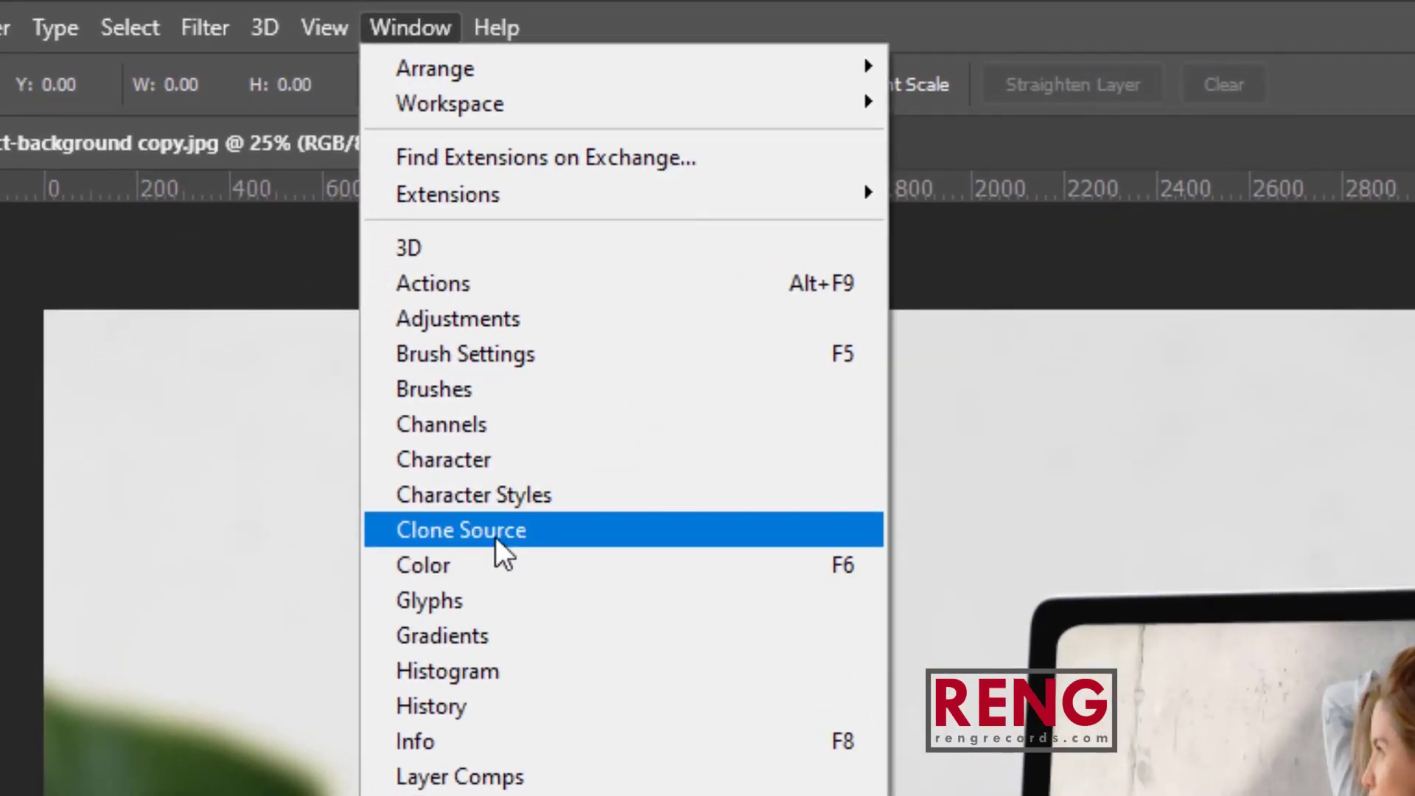
pyautogui.click(482, 435)
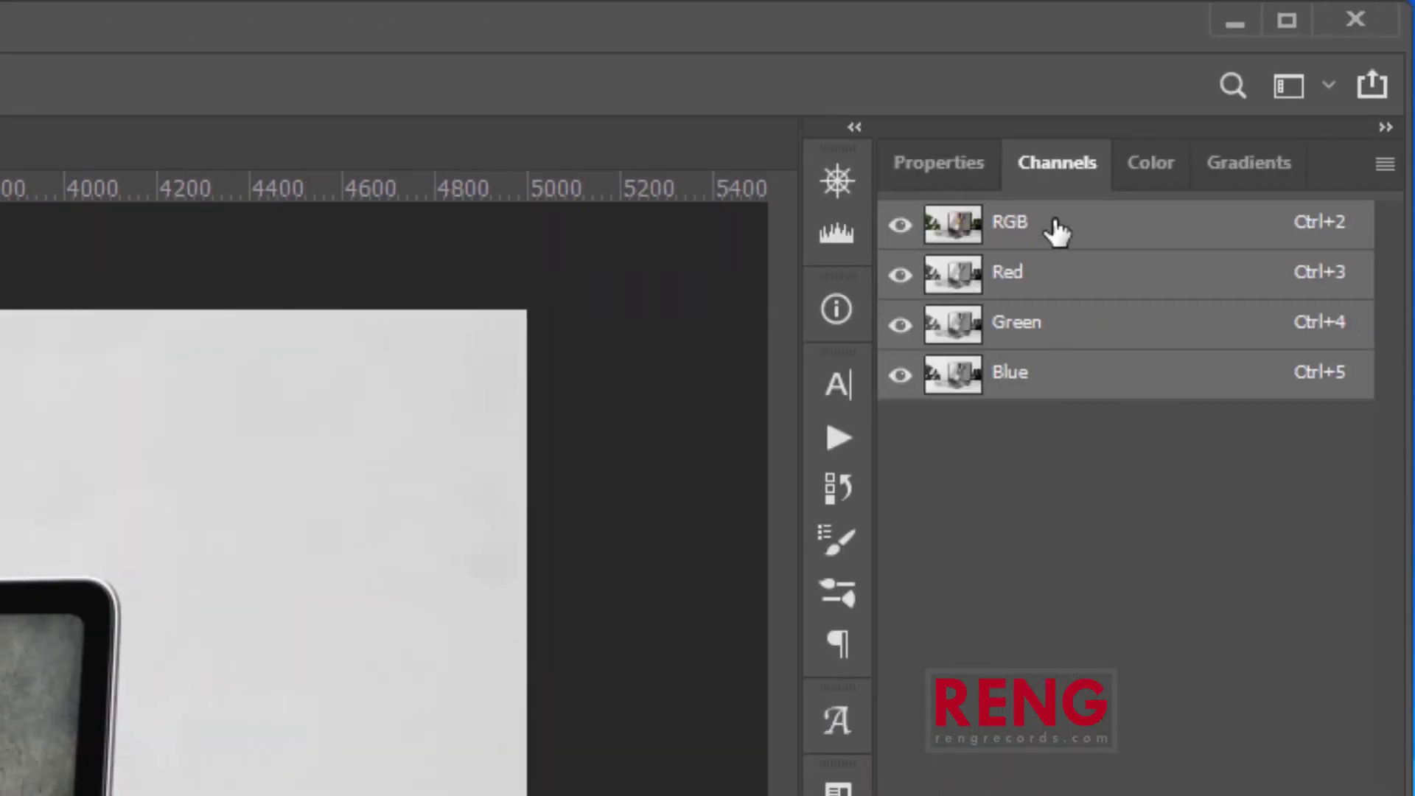
# Isolate the Red channel and turn the visibility of the Green and Blue channels back on.
pyautogui.click(1054, 278)
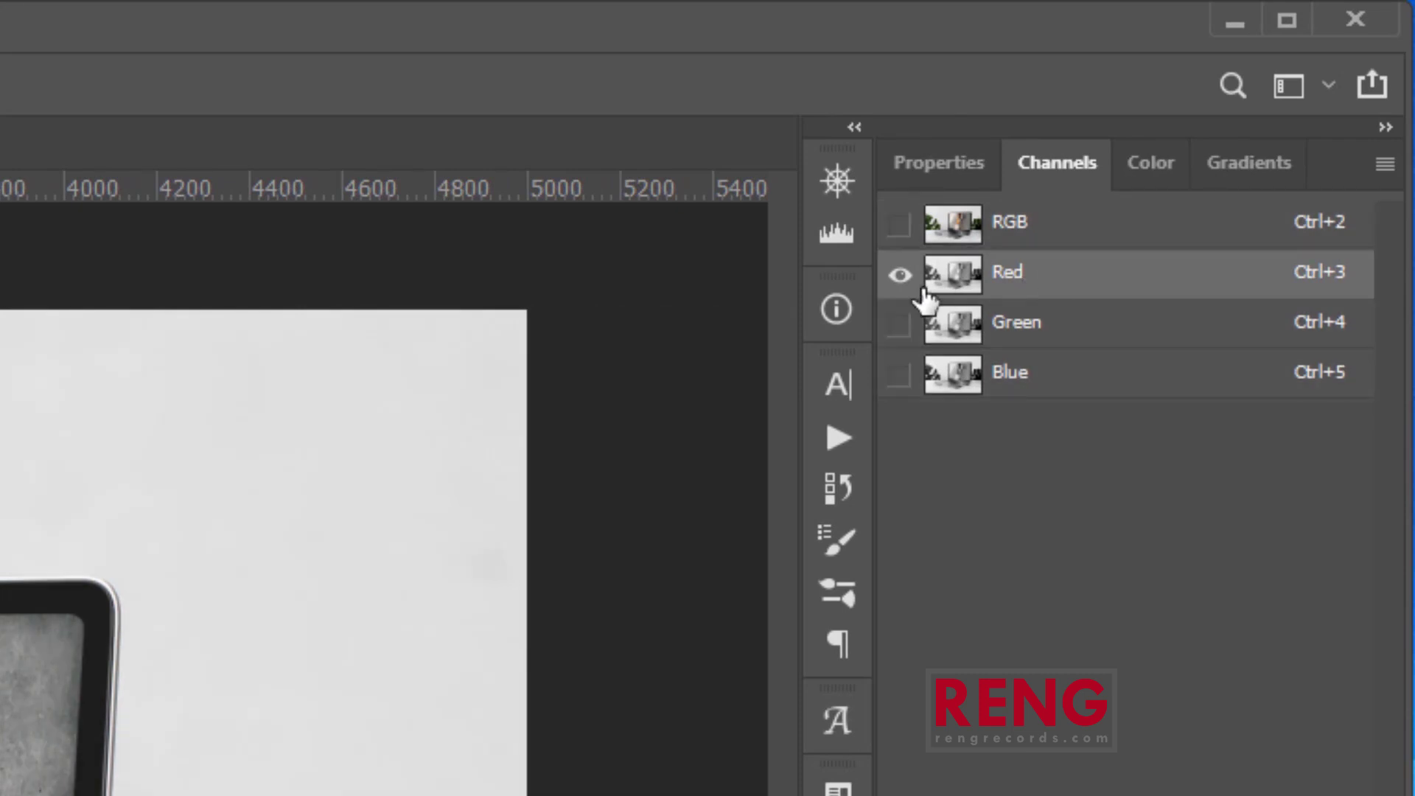
pyautogui.click(903, 326)
pyautogui.click(899, 376)
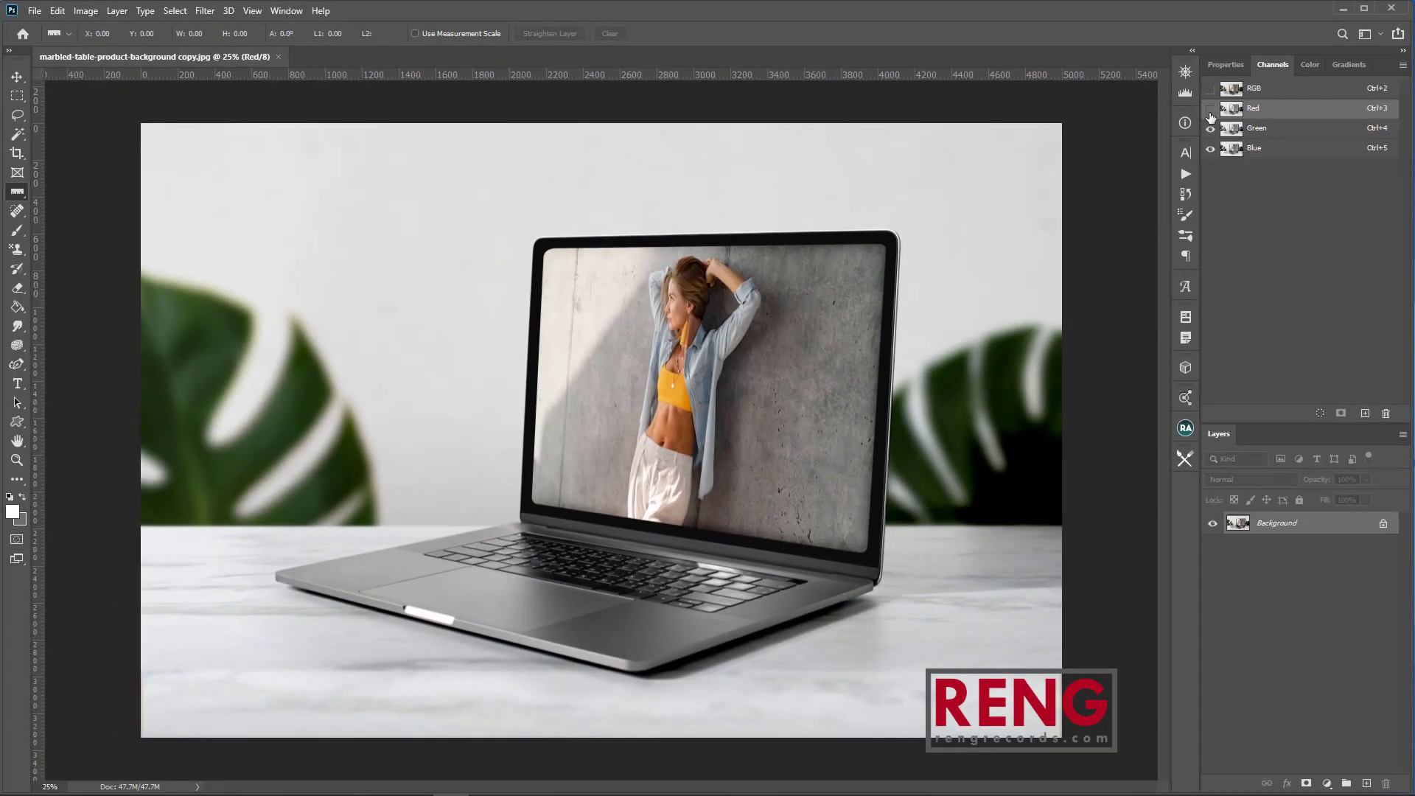
# Toggle channel visibility to preview the laptop image with Red hidden, and with only Red visible.
pyautogui.click(900, 274)
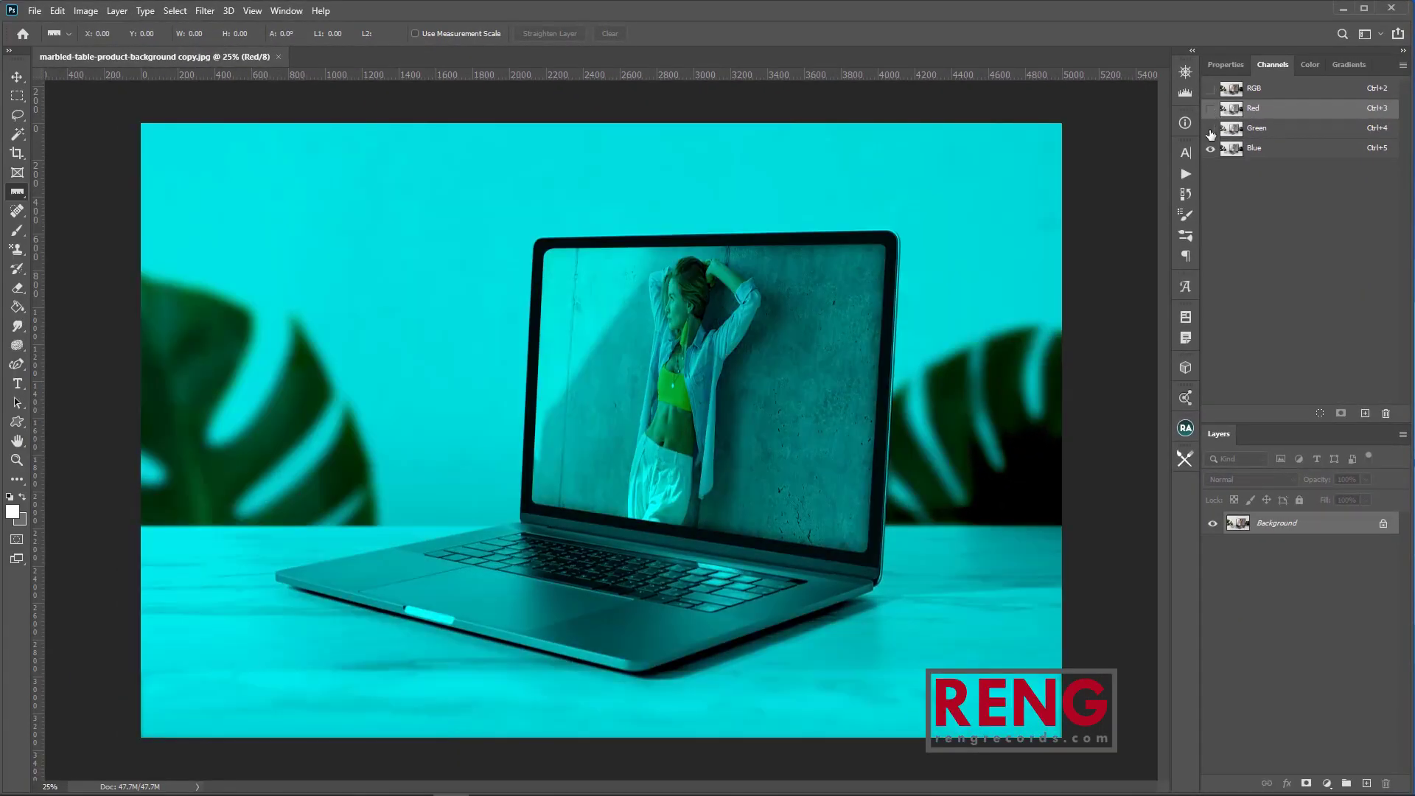
pyautogui.click(1210, 129)
pyautogui.click(1210, 109)
pyautogui.click(1211, 150)
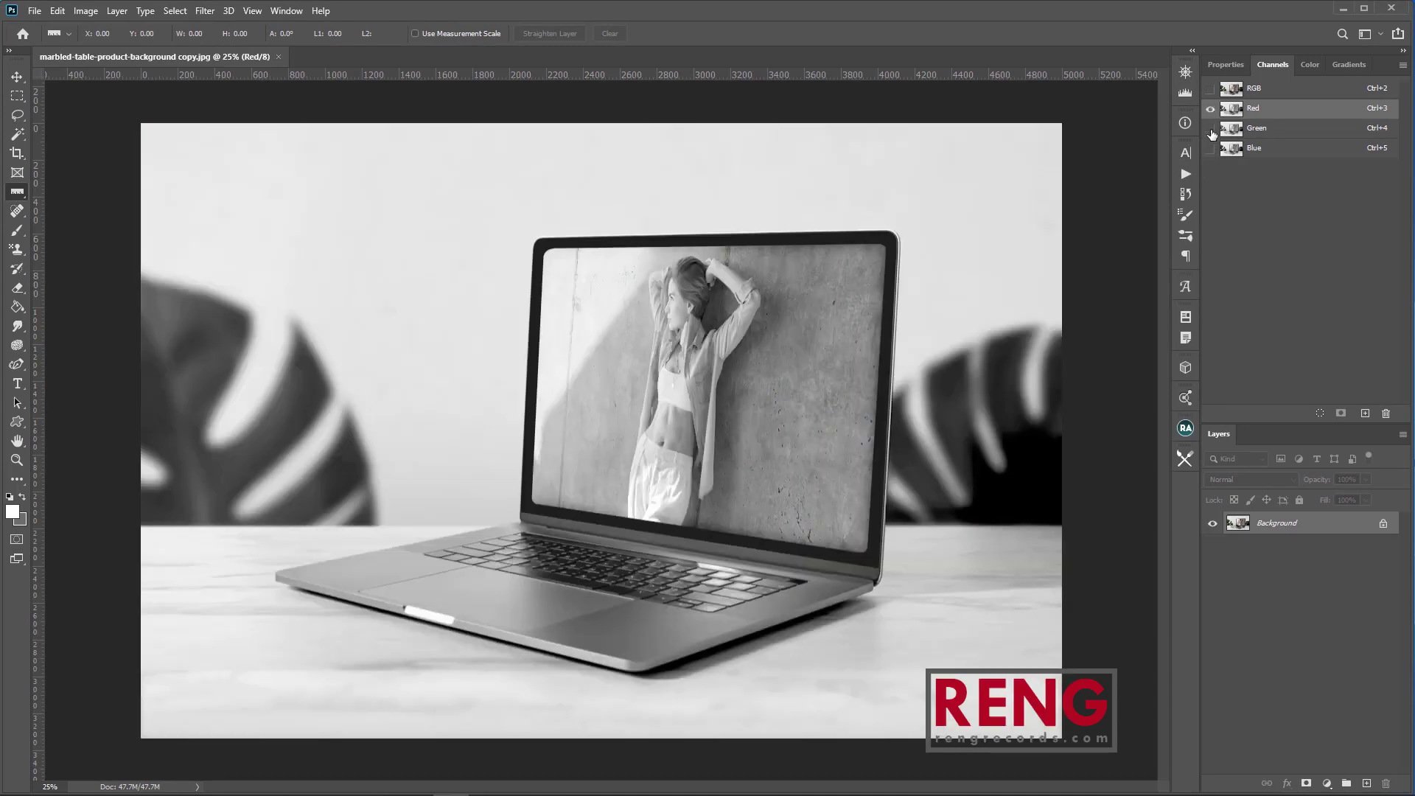
# Preview the Green channel alone and the Blue channel alone, and restore the visibility of all RGB channels.
pyautogui.click(1210, 129)
pyautogui.click(1211, 109)
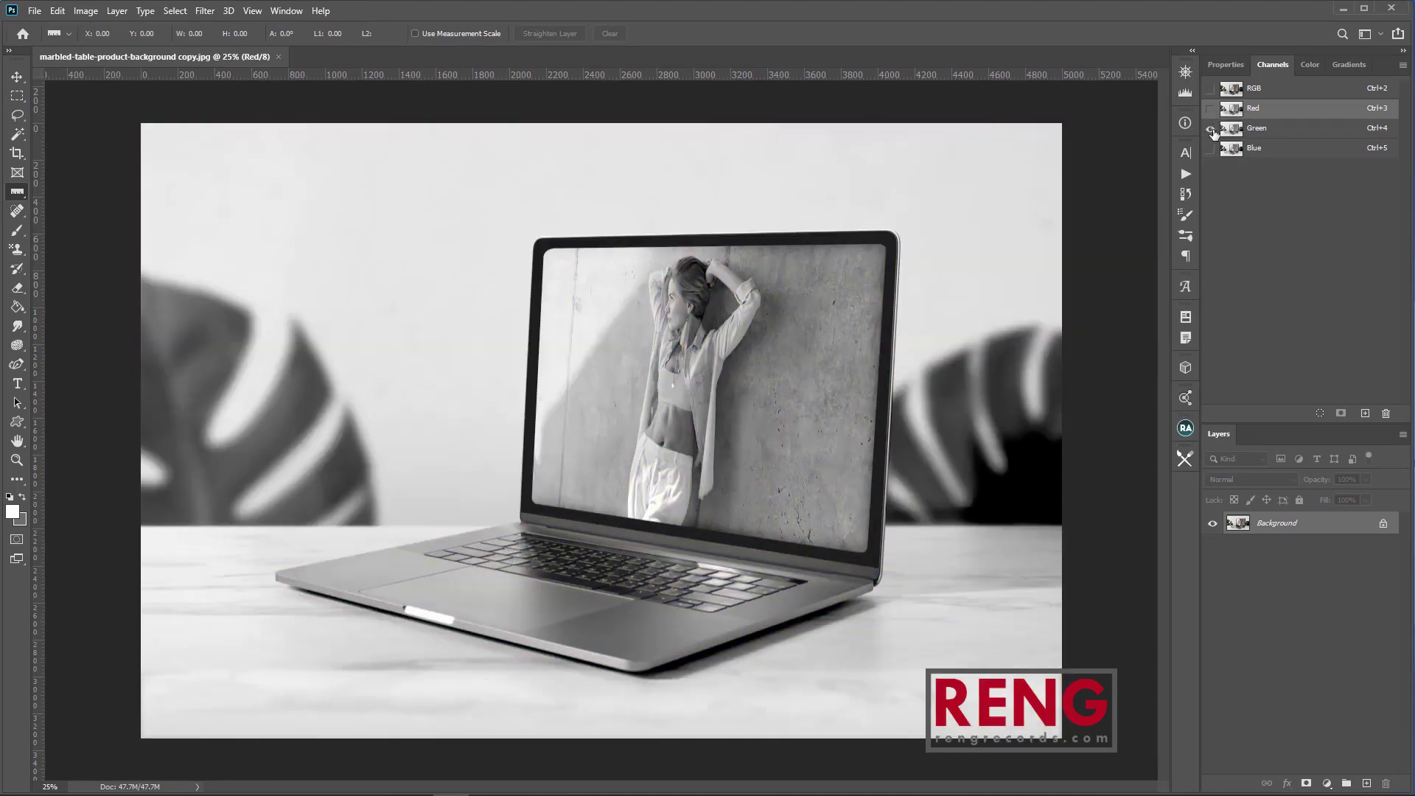
pyautogui.click(1210, 148)
pyautogui.click(1210, 129)
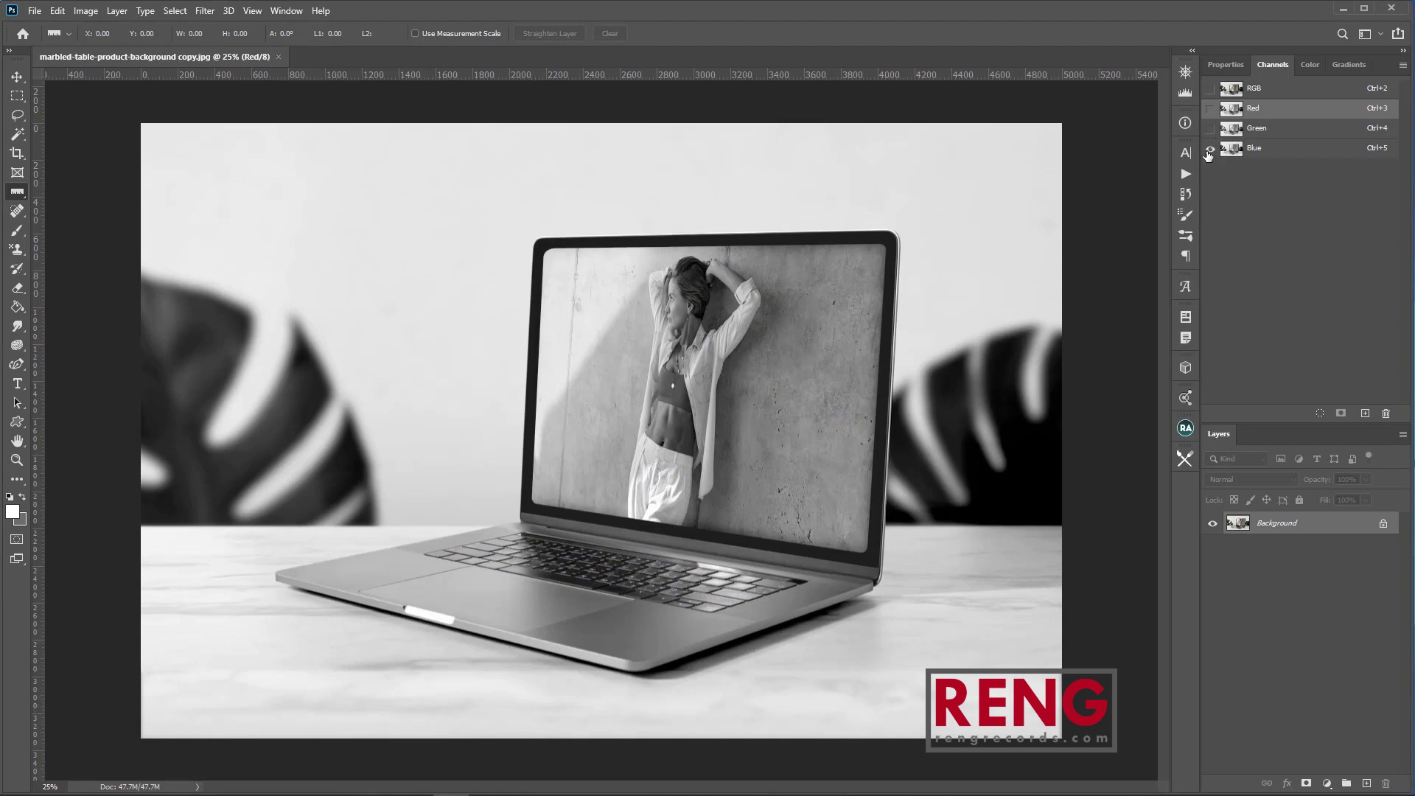
pyautogui.click(1211, 129)
pyautogui.click(1210, 88)
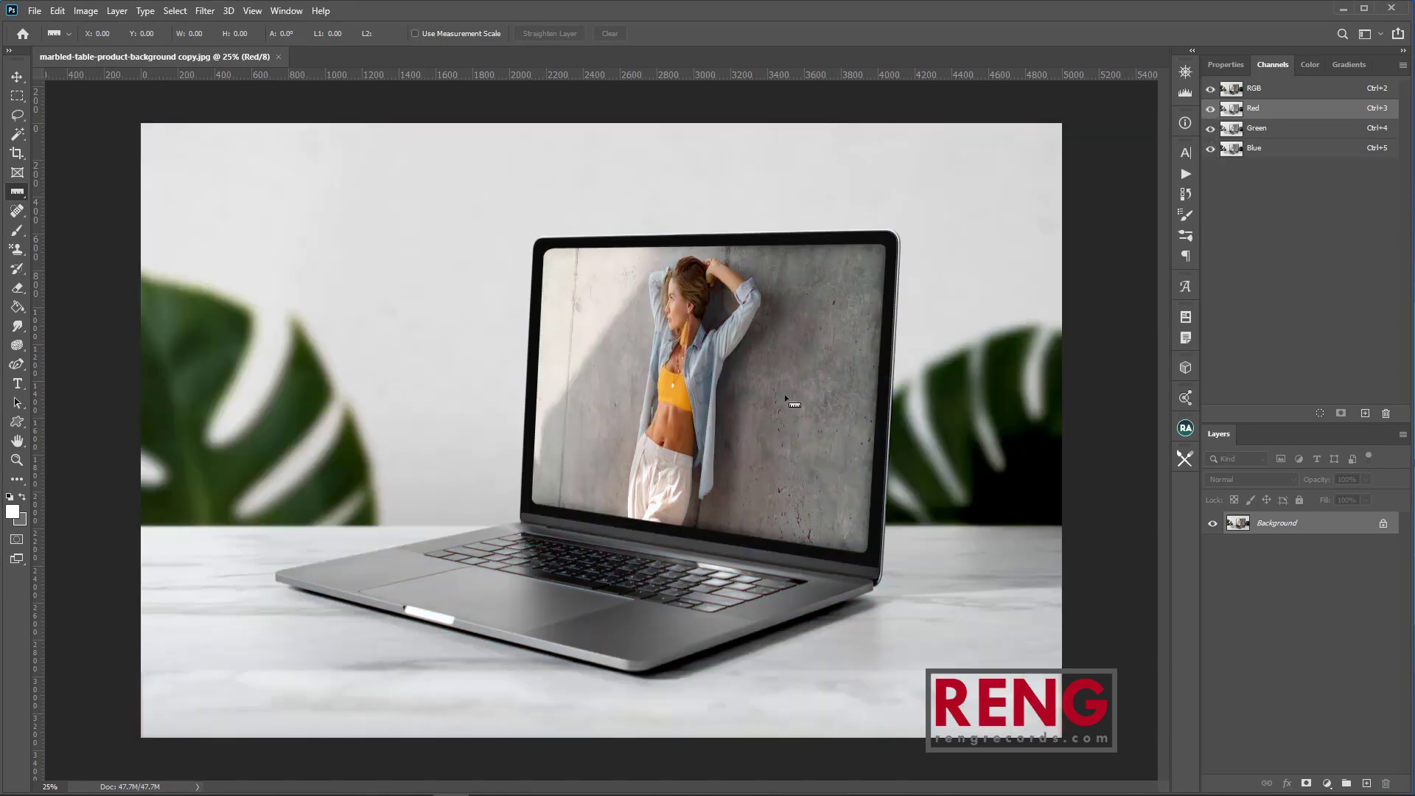
# Try converting the laptop image to CMYK Color mode and undo the conversion.
pyautogui.click(17, 95)
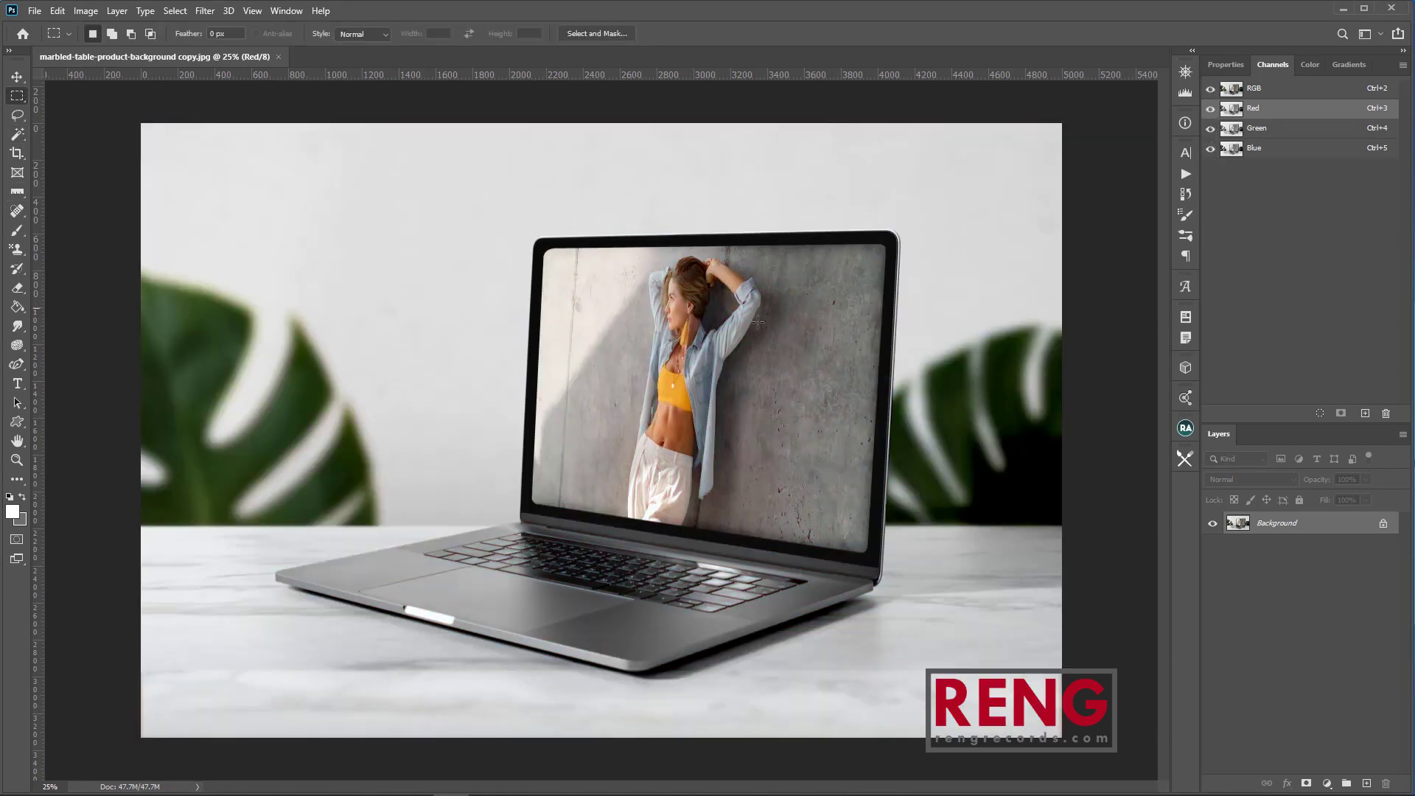
pyautogui.click(84, 9)
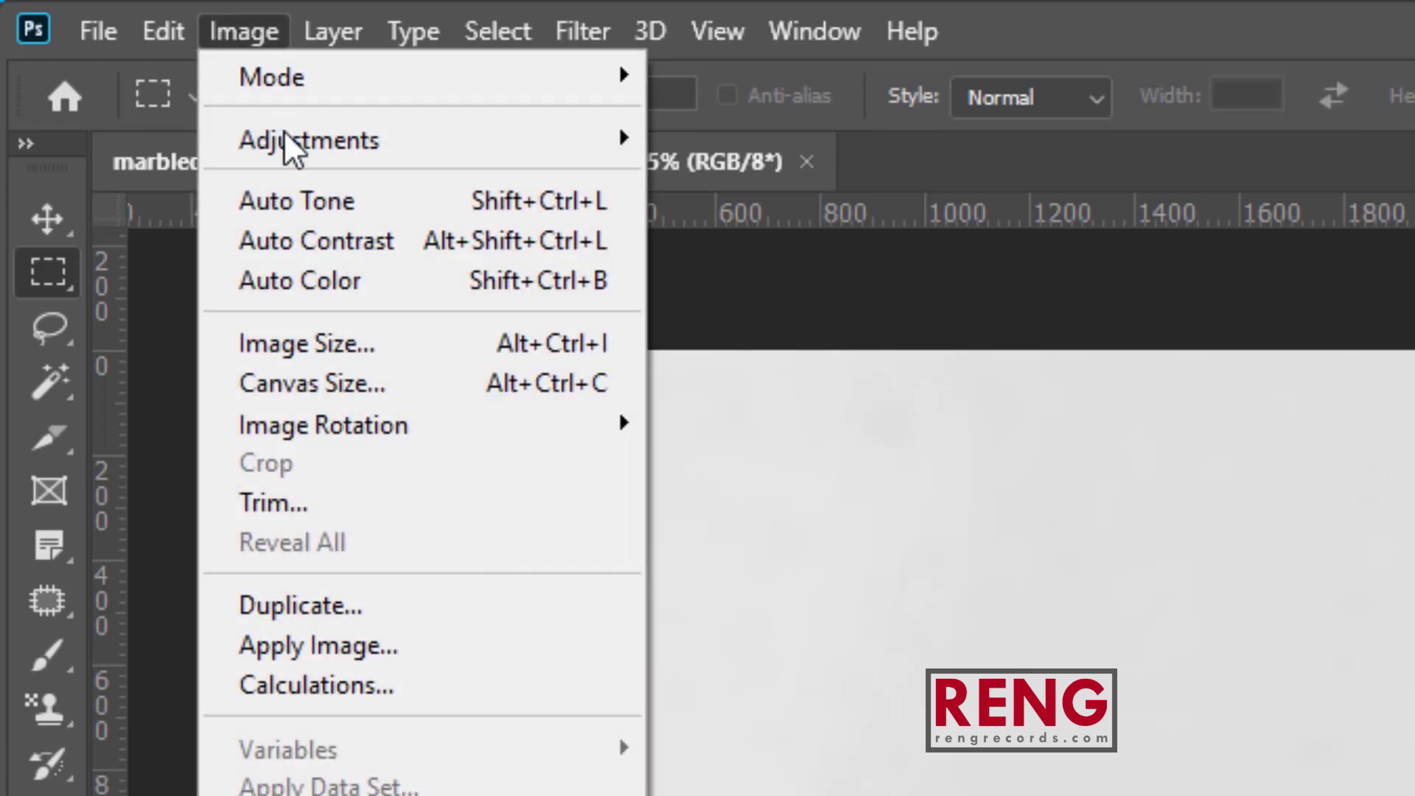
pyautogui.moveTo(296, 130)
pyautogui.moveTo(521, 76)
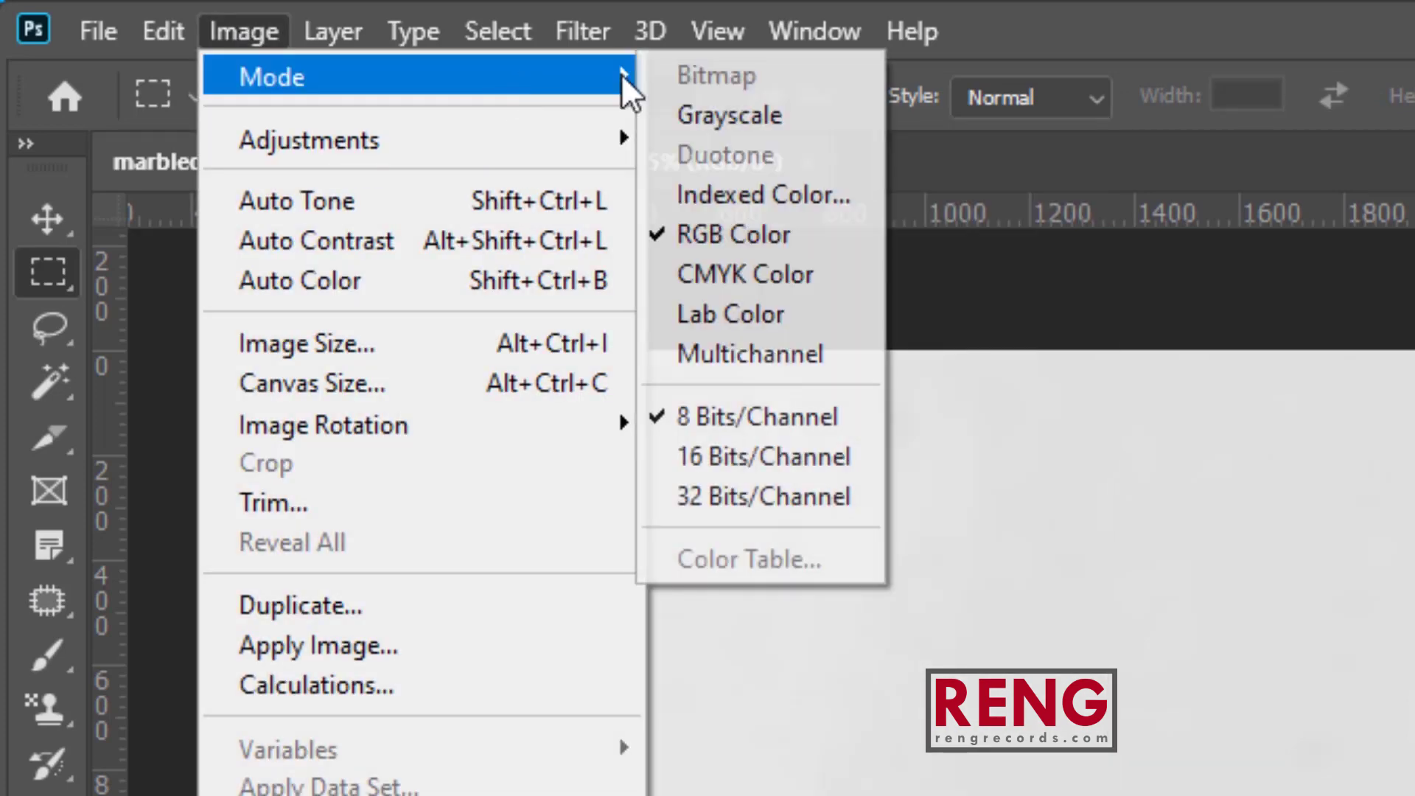
pyautogui.click(779, 286)
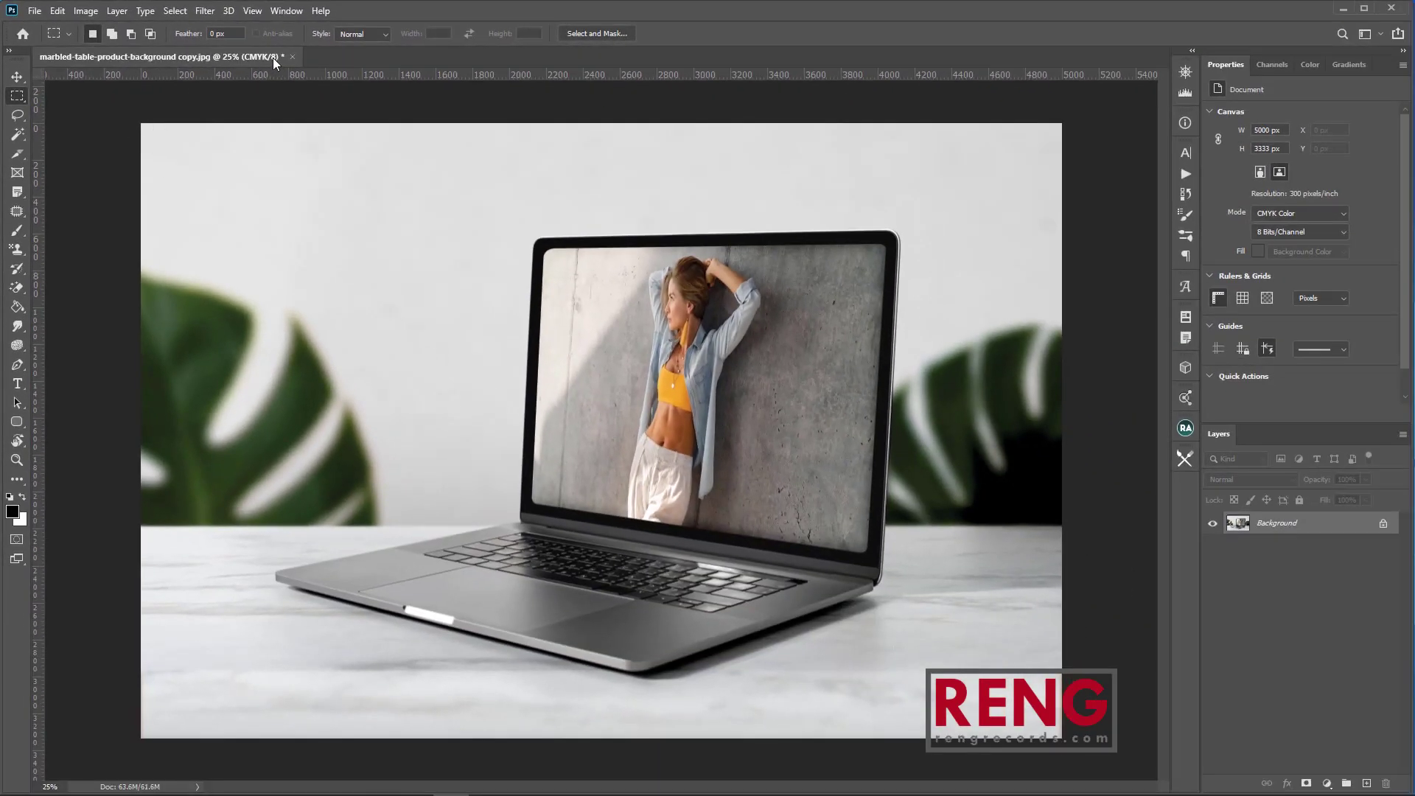
pyautogui.hotkey('ctrl', 'z')
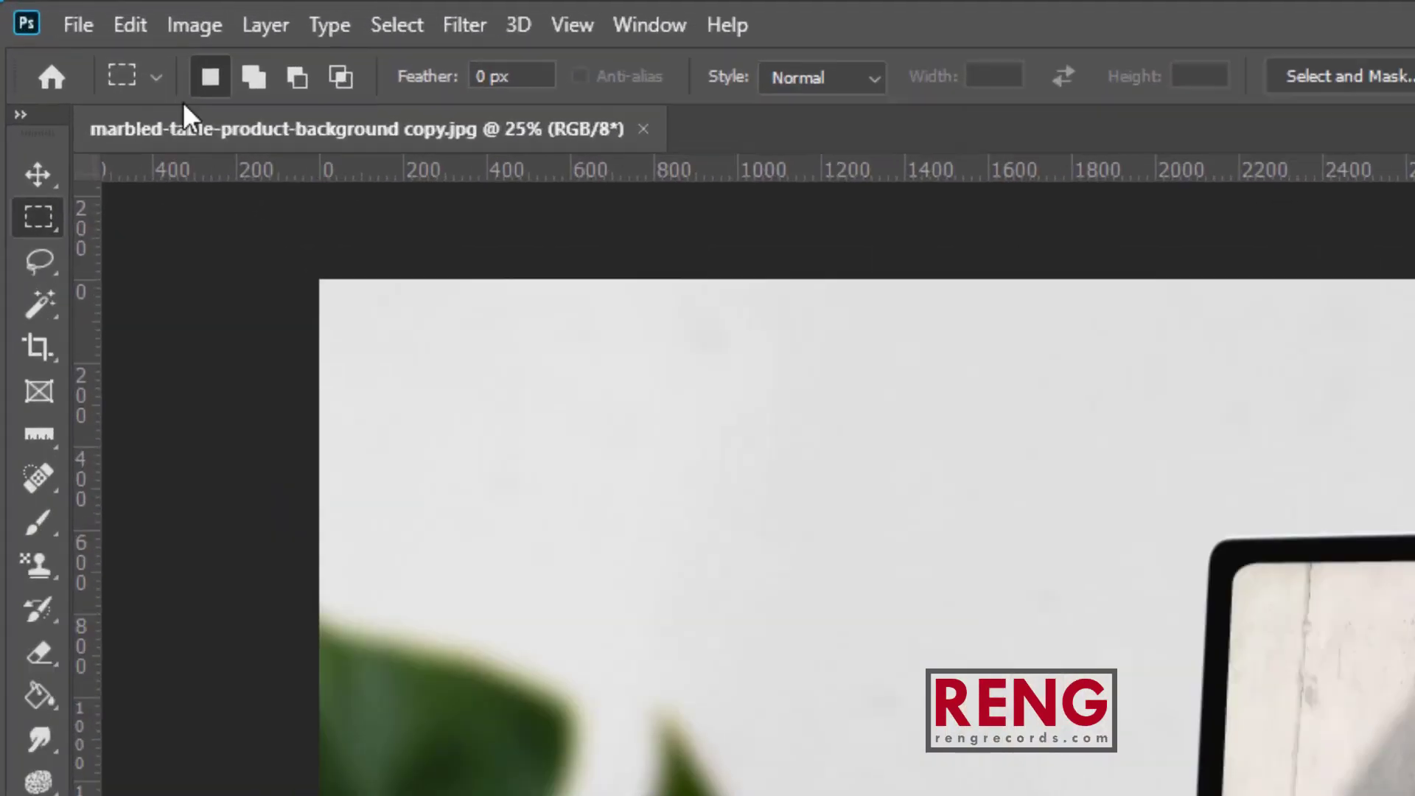
# Convert the laptop image to CMYK Color mode.
pyautogui.click(85, 11)
pyautogui.moveTo(90, 31)
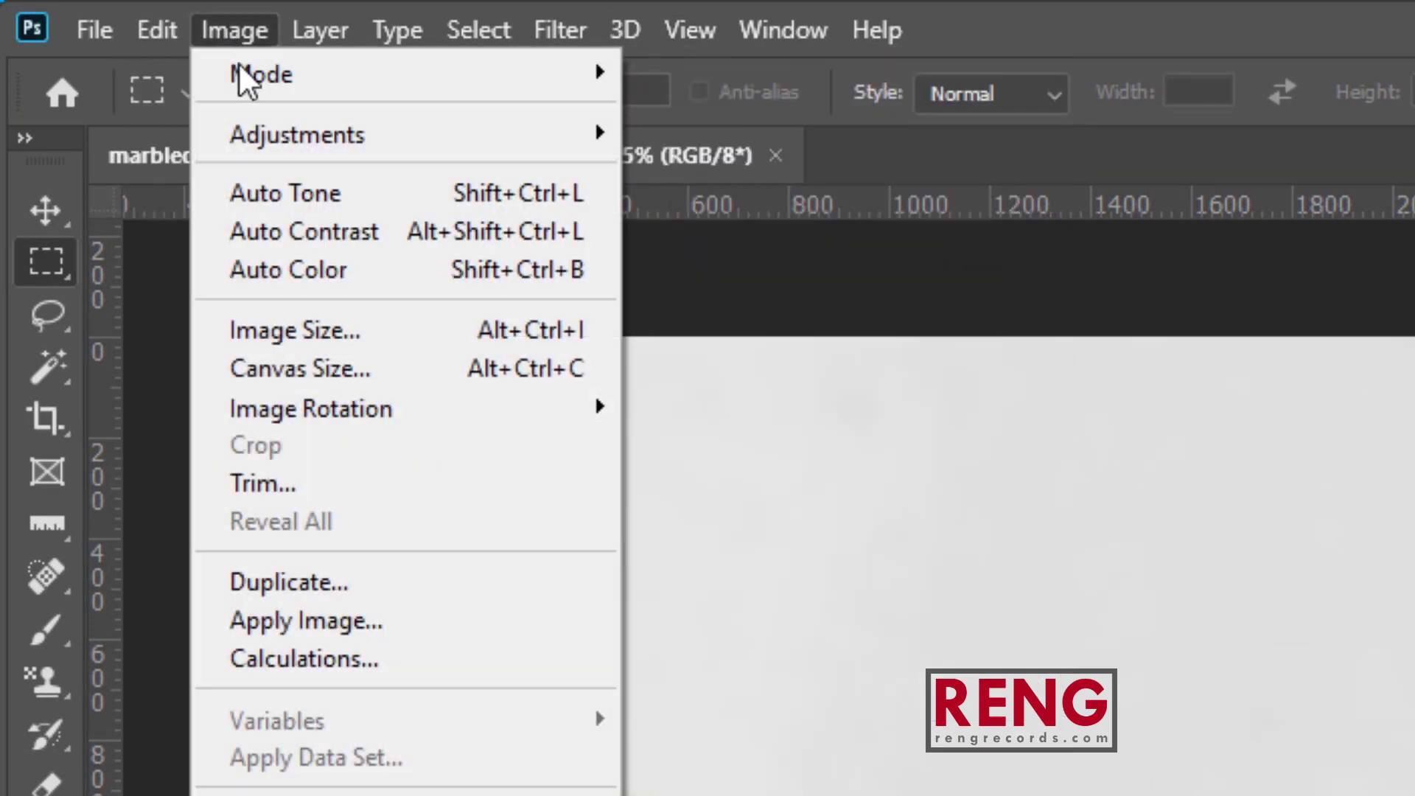
pyautogui.moveTo(361, 78)
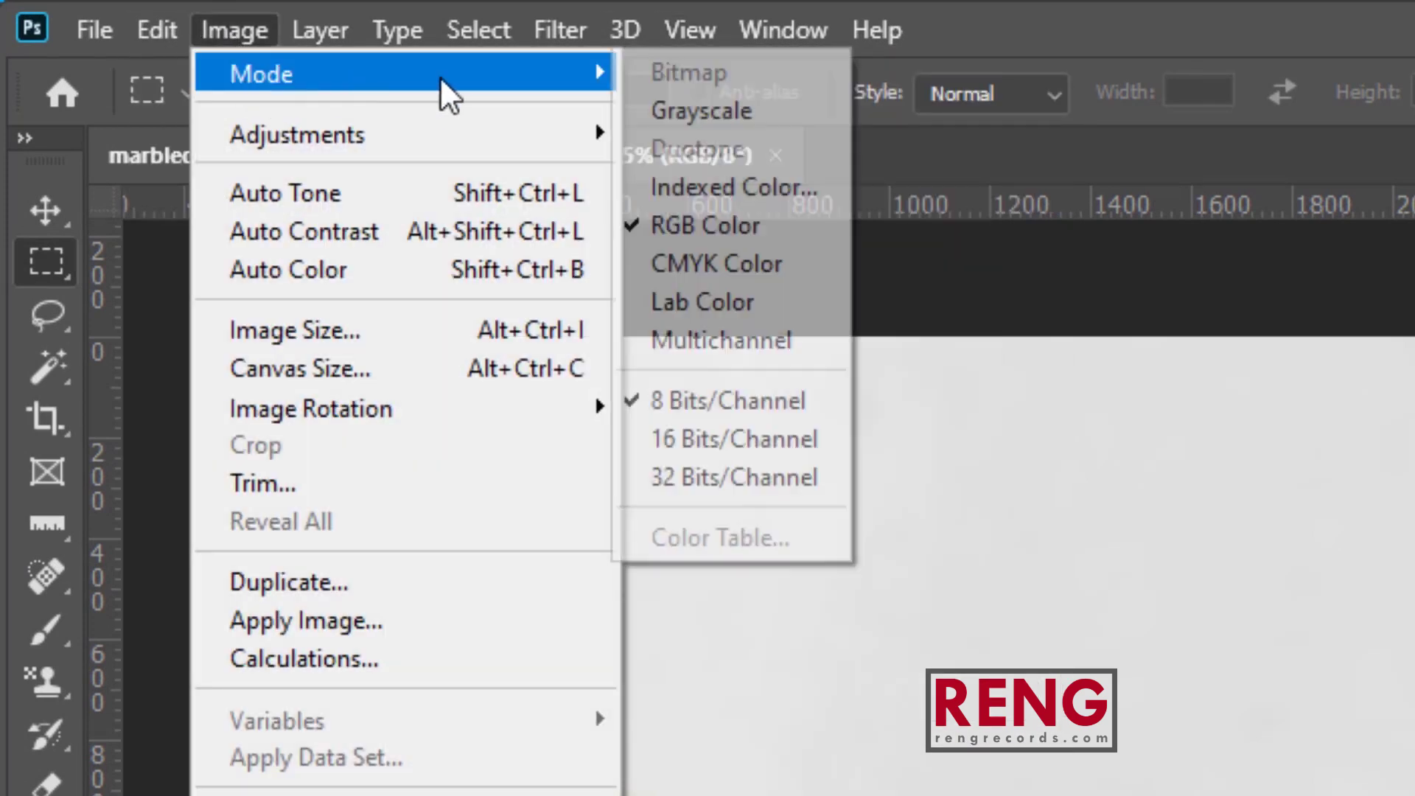
pyautogui.click(703, 272)
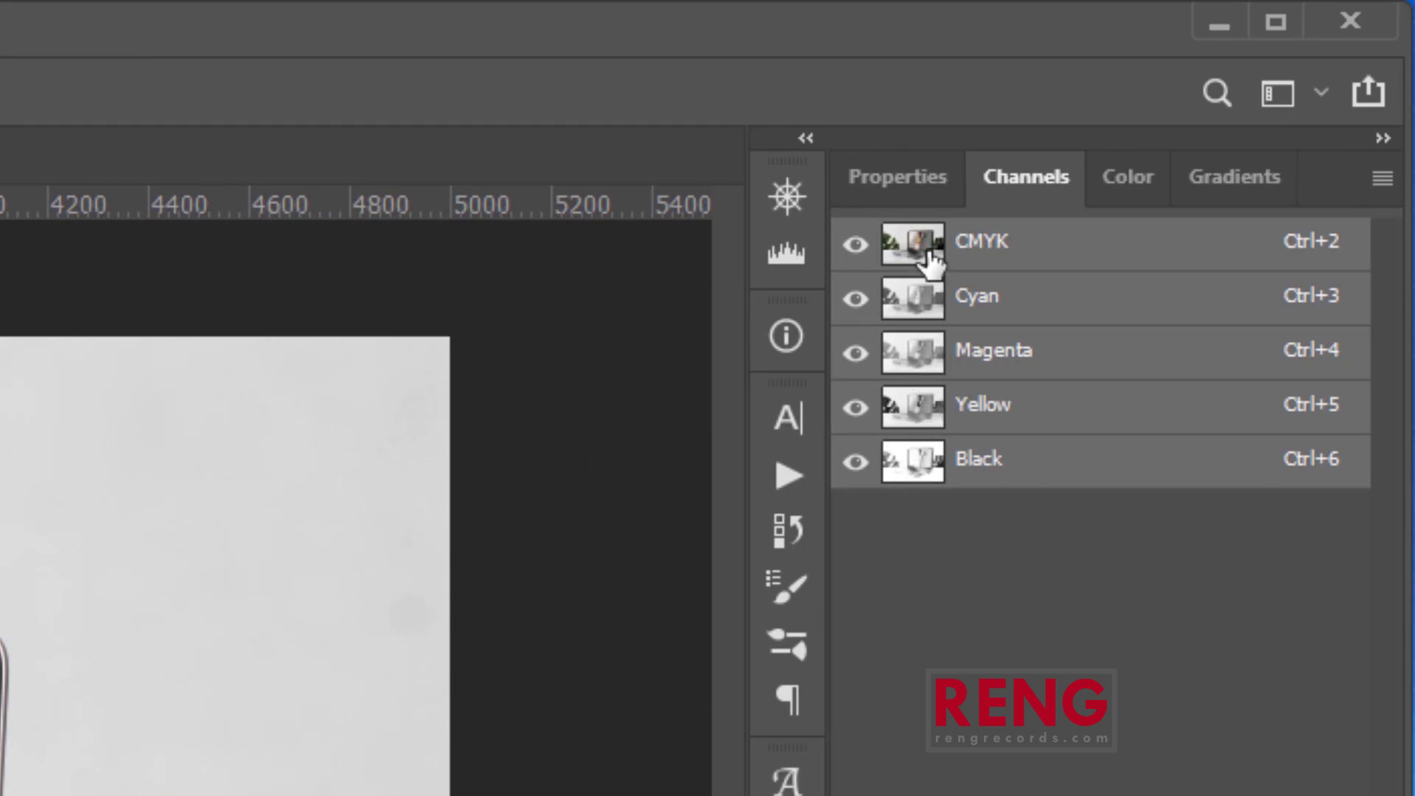
# Hide channels to view Cyan alone, preview Magenta, Yellow and Black individually, and restore the CMYK composite.
pyautogui.click(856, 408)
pyautogui.click(856, 352)
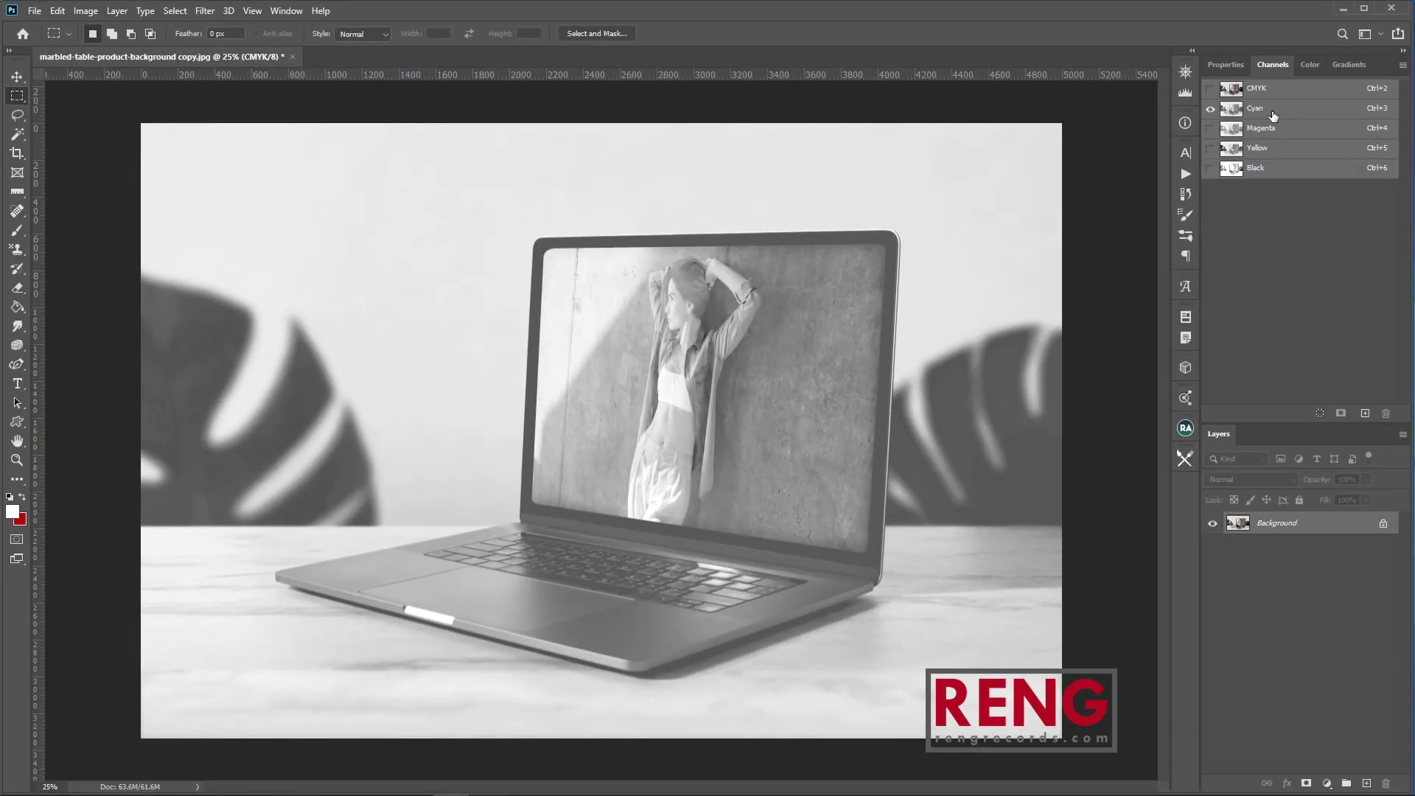
pyautogui.click(1264, 129)
pyautogui.click(1267, 149)
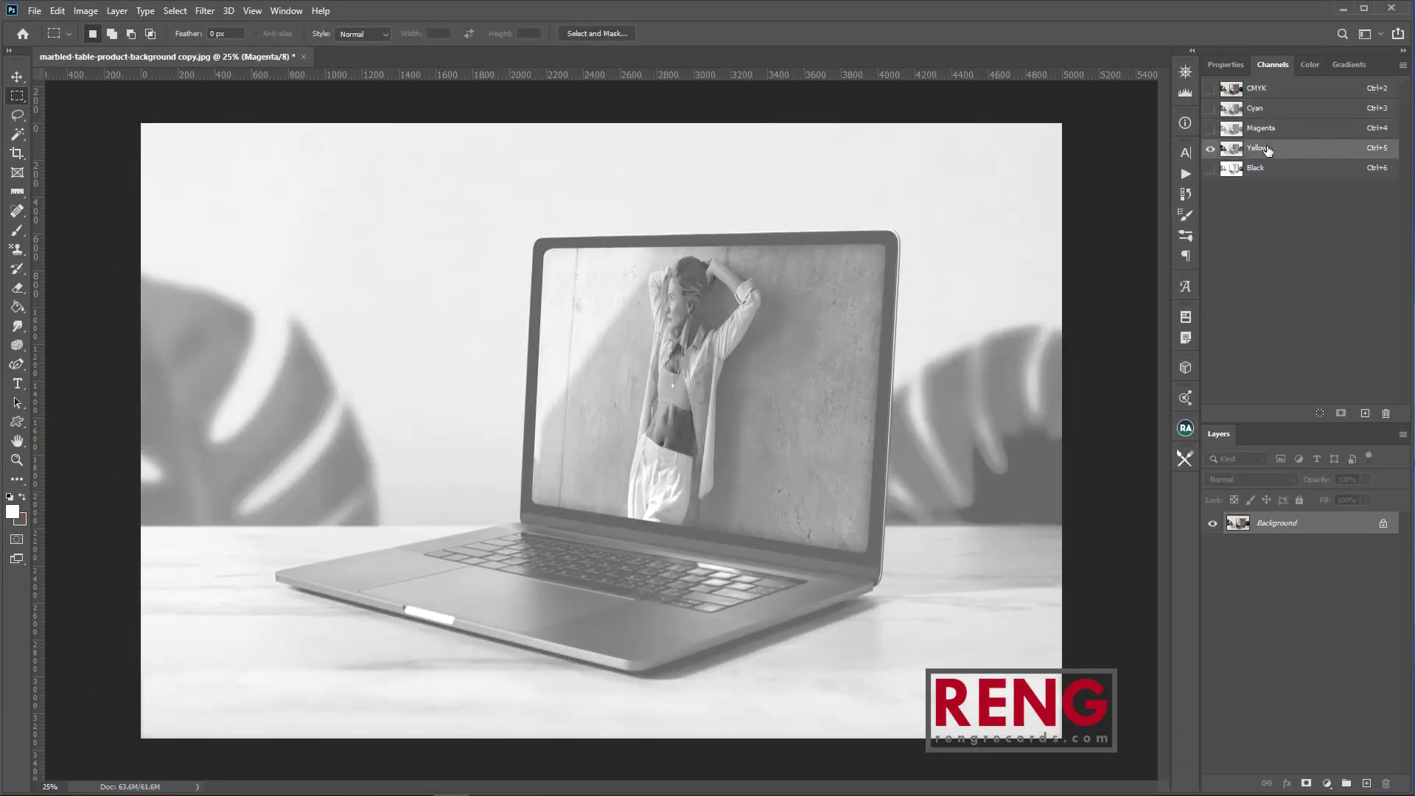
pyautogui.click(1268, 169)
pyautogui.click(1267, 149)
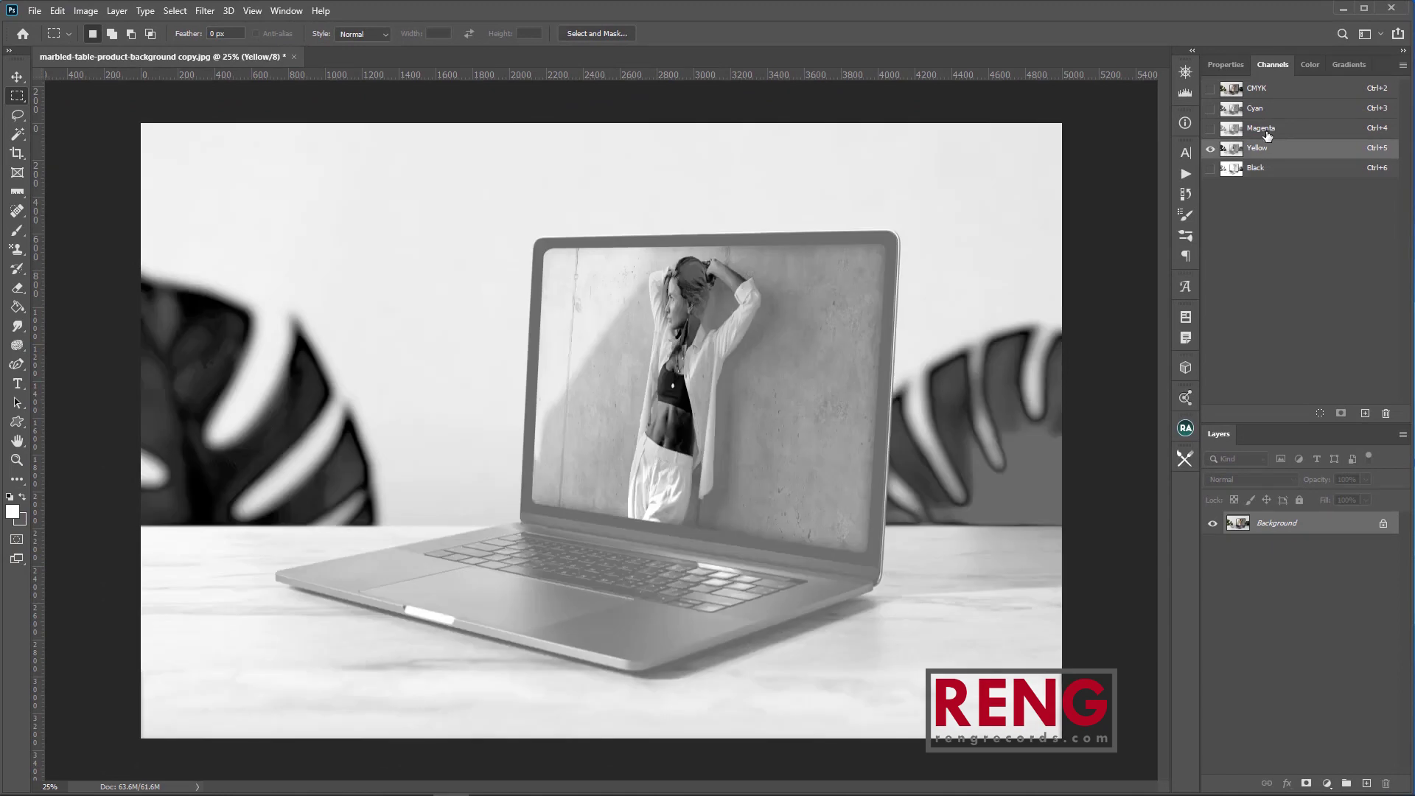
pyautogui.click(1265, 130)
pyautogui.click(1264, 110)
pyautogui.click(1263, 90)
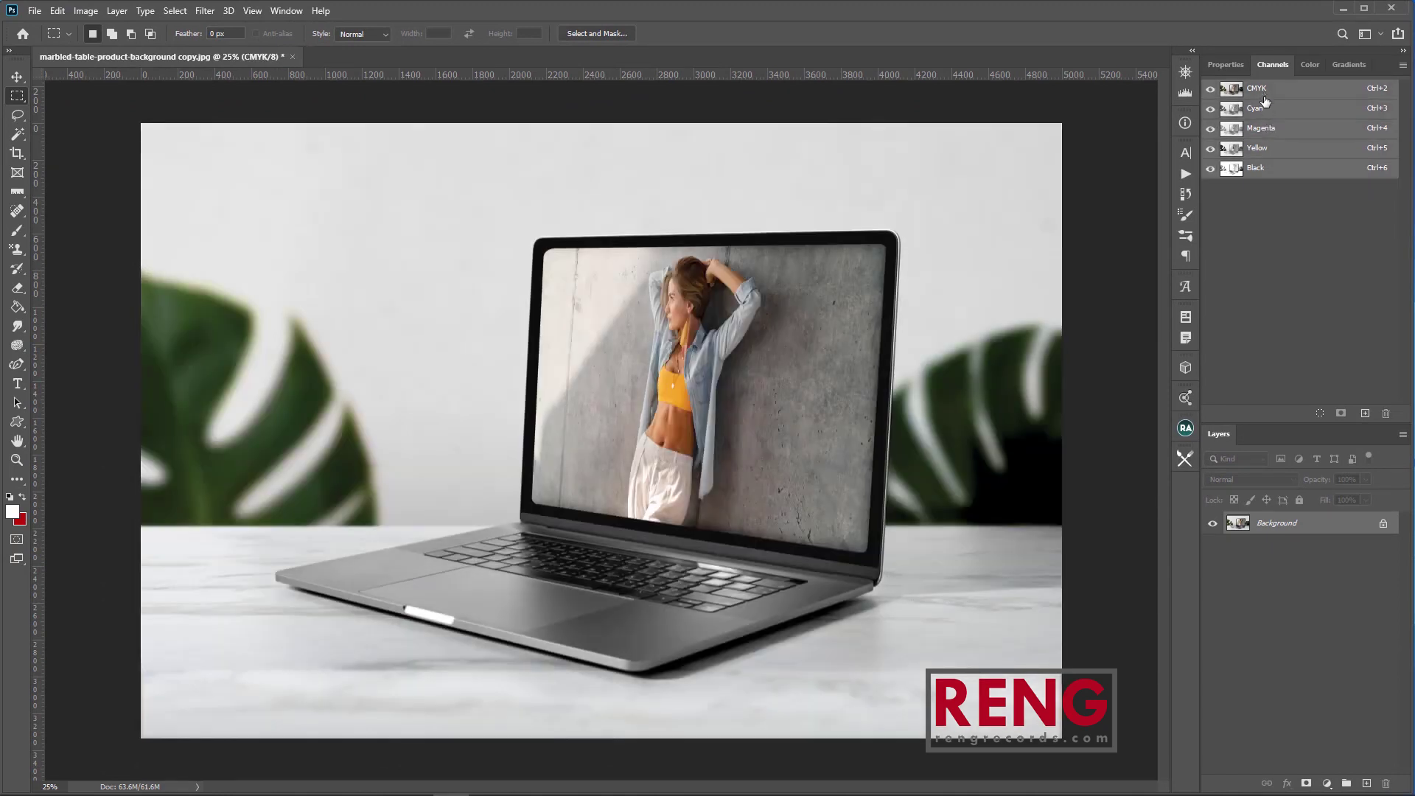
# Go through the Cyan, Magenta, Yellow and Black channels once more in order, and return to the CMYK composite.
pyautogui.click(1264, 109)
pyautogui.click(1266, 129)
pyautogui.click(1268, 149)
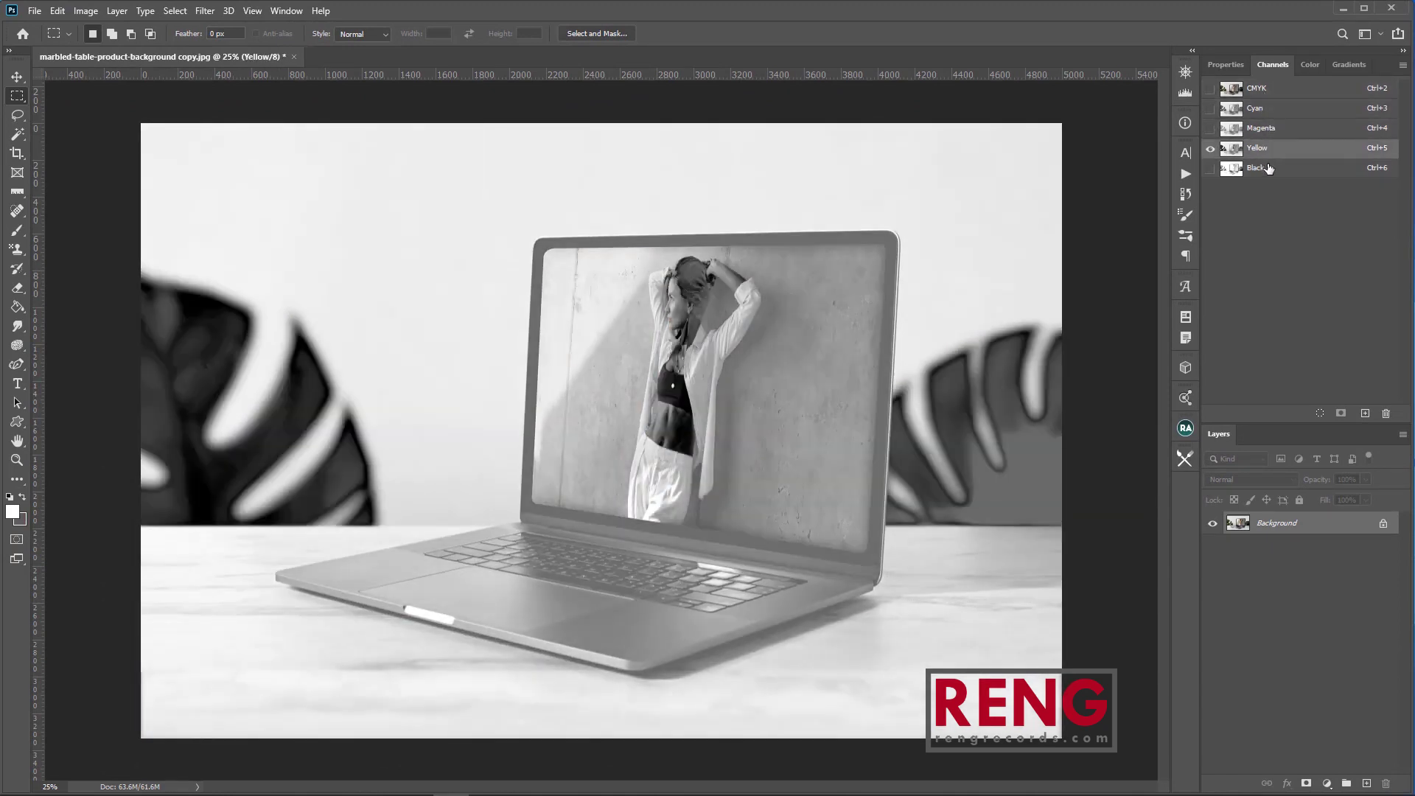
pyautogui.click(1268, 169)
pyautogui.click(1264, 90)
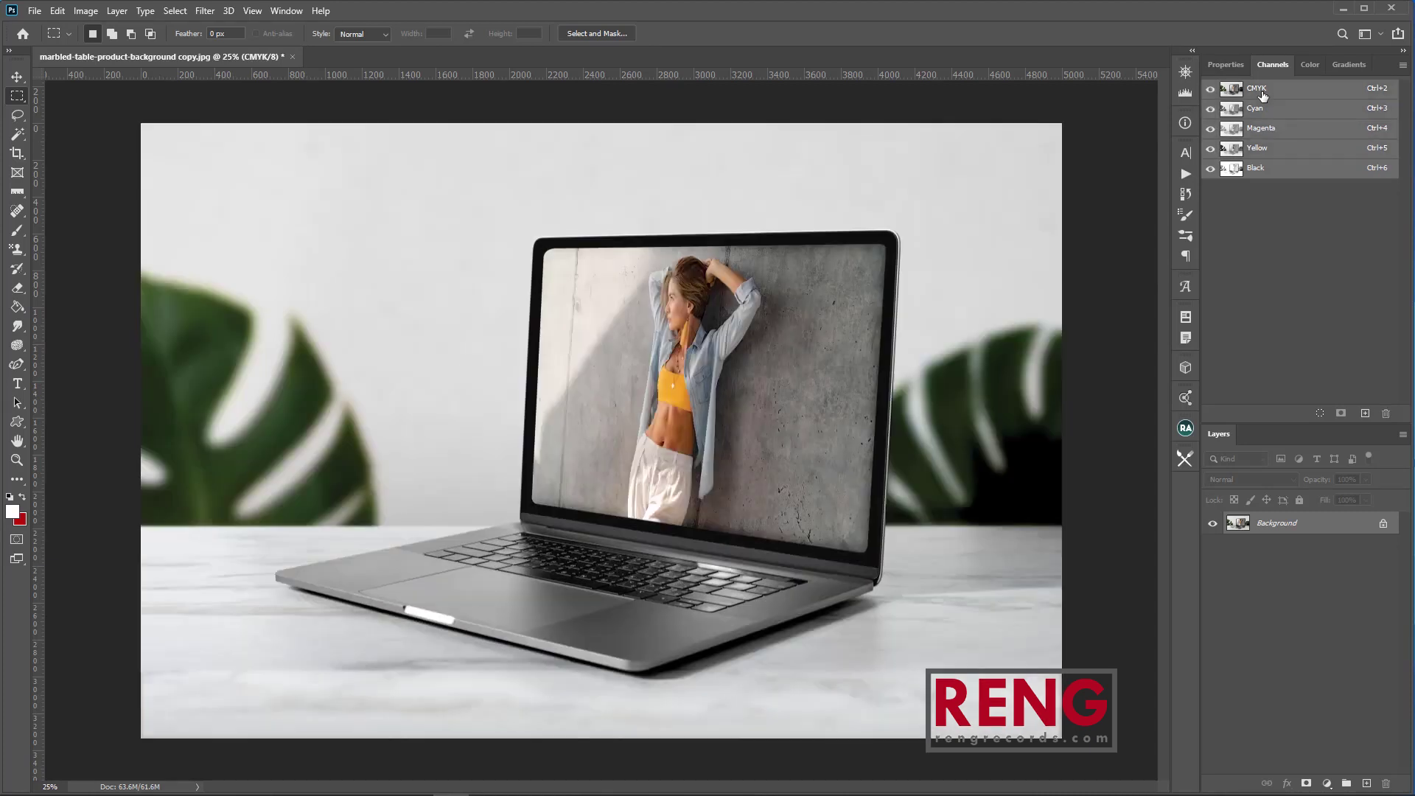
# Try converting the CMYK laptop image to Grayscale mode, discarding its color information.
pyautogui.click(94, 11)
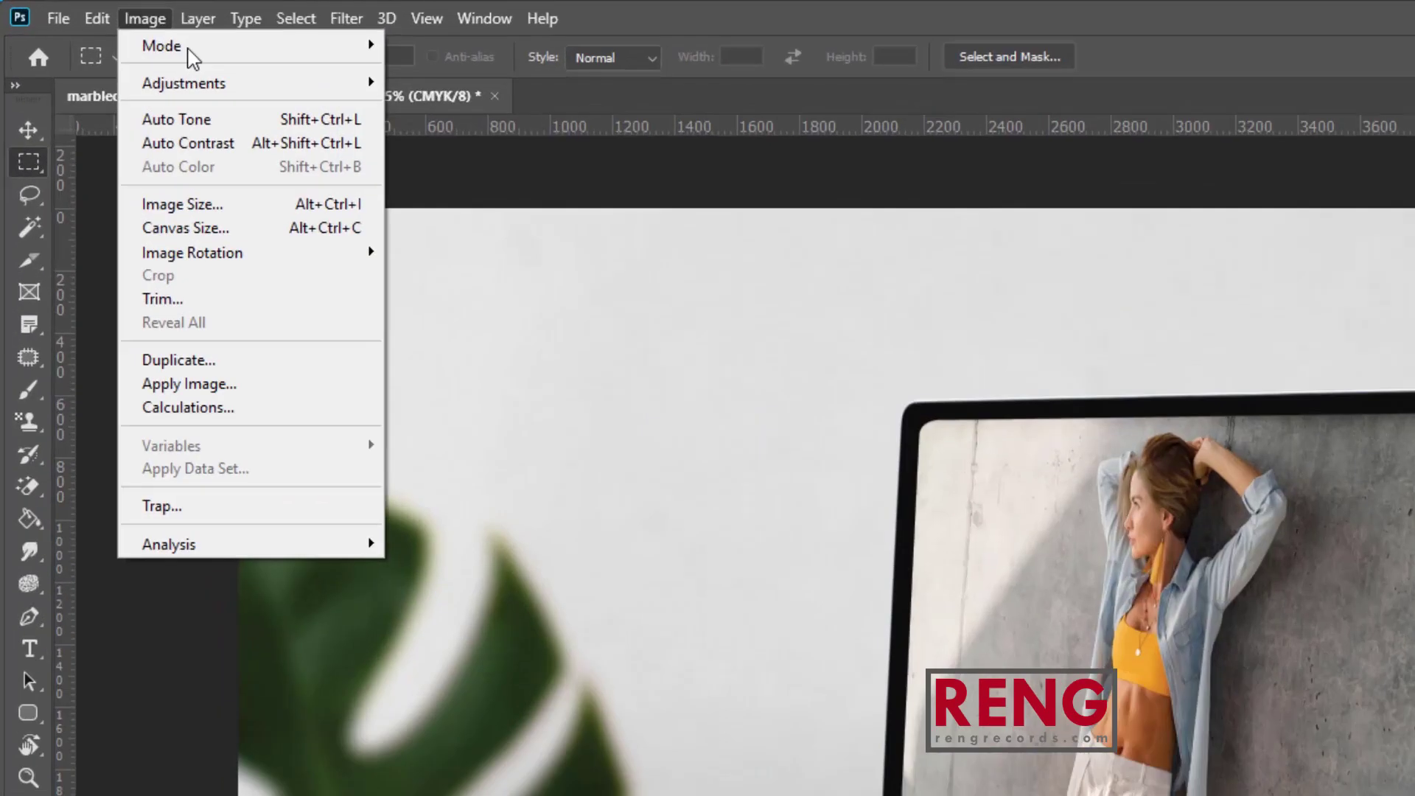
pyautogui.moveTo(210, 26)
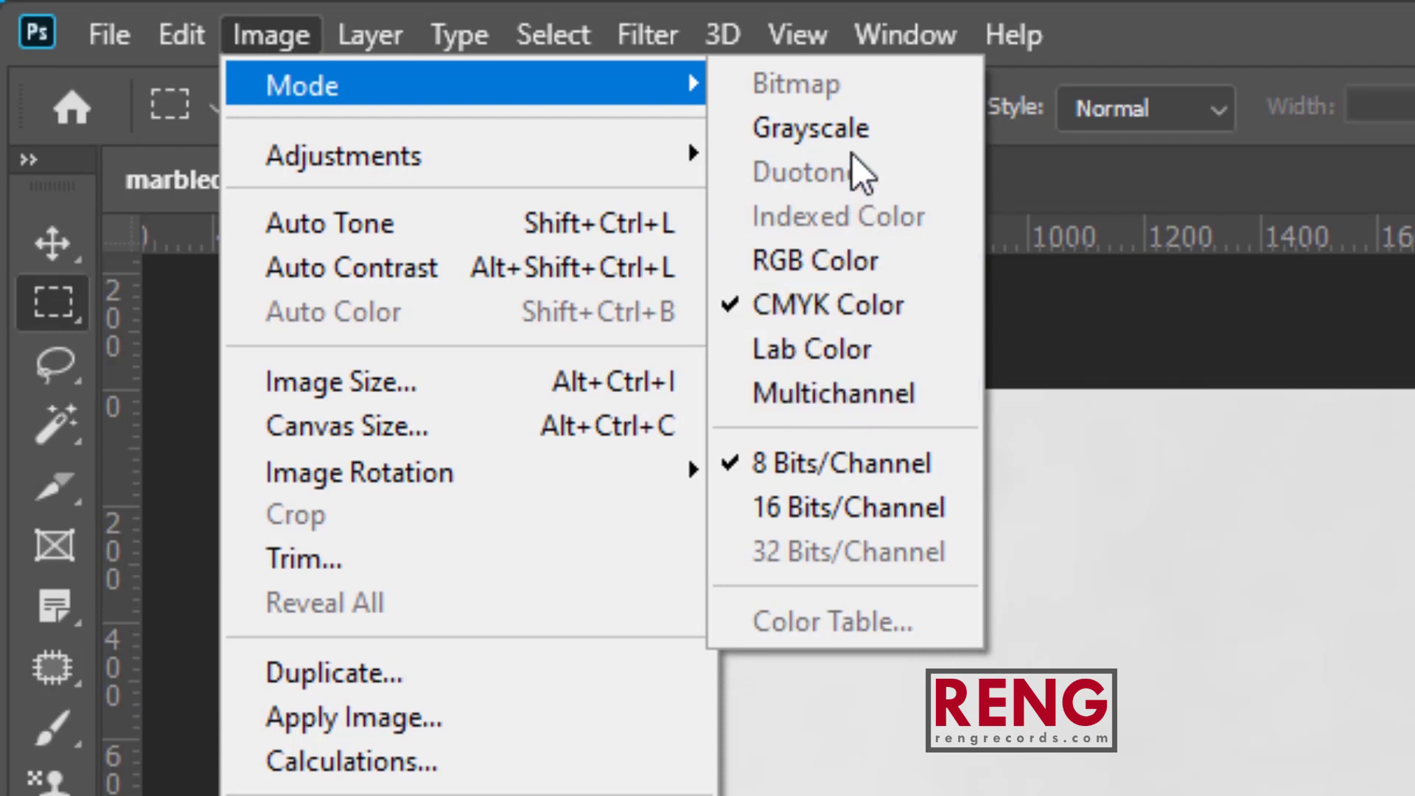
pyautogui.click(856, 132)
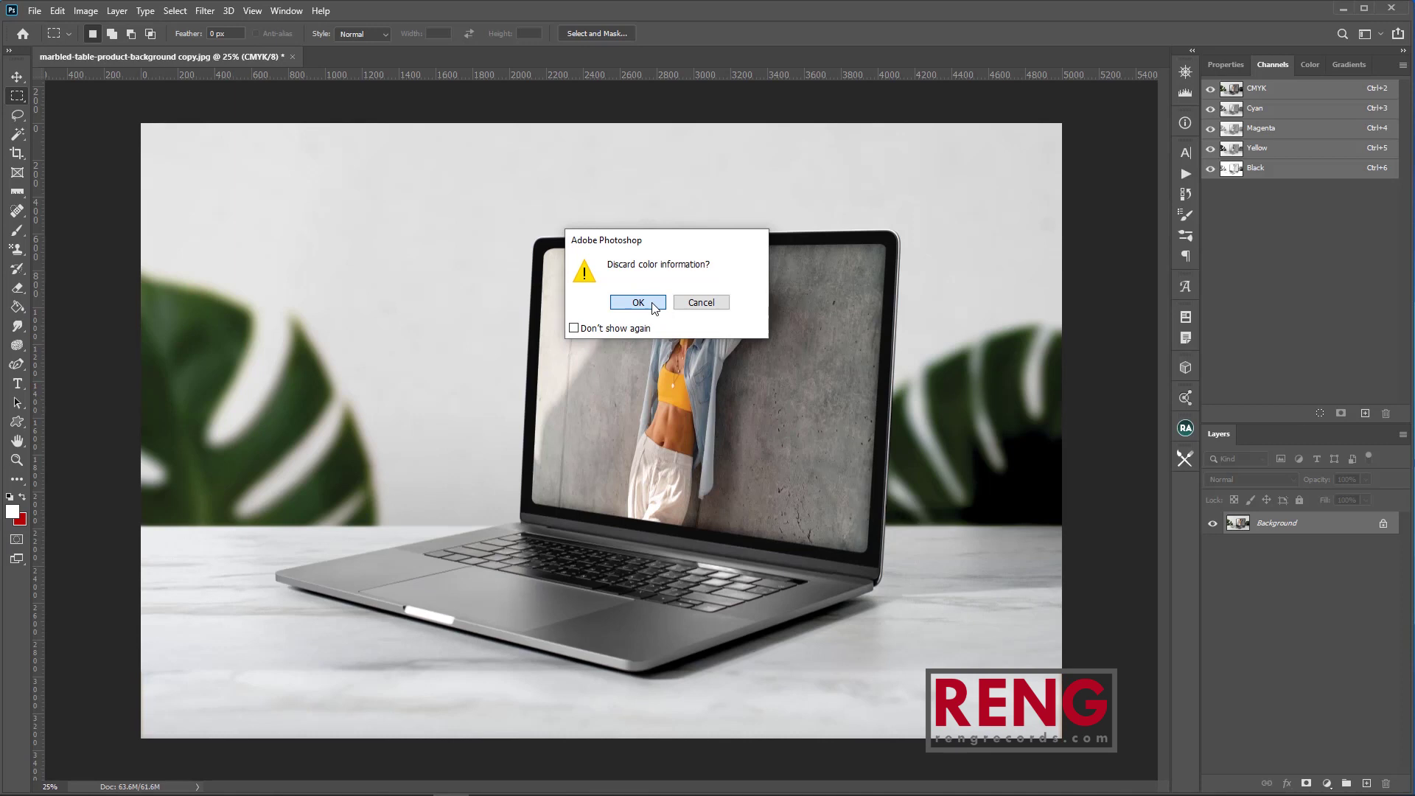
pyautogui.click(651, 302)
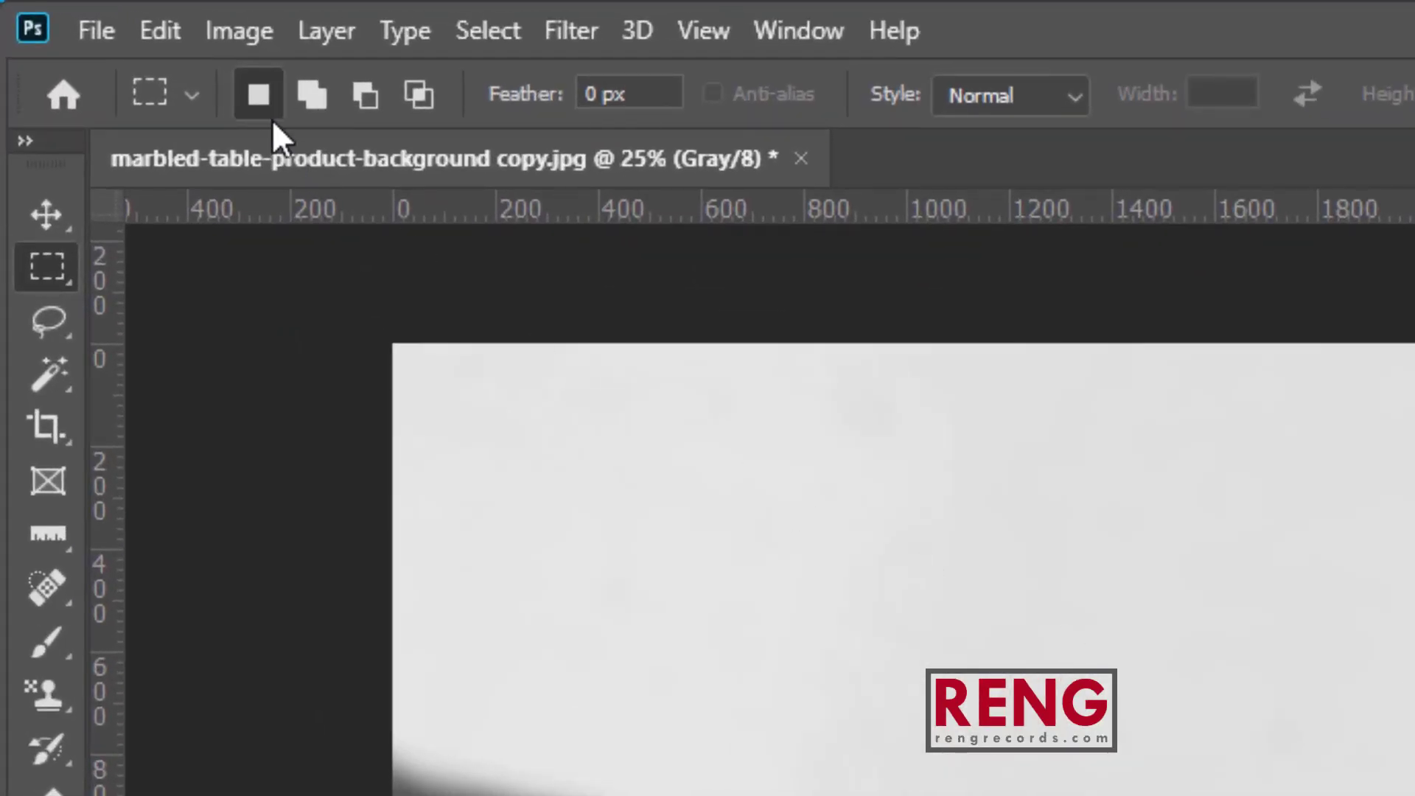
# Try converting the grayscale image to Bitmap mode at 300 pixels/inch with the Diffusion Dither method.
pyautogui.click(239, 30)
pyautogui.moveTo(496, 77)
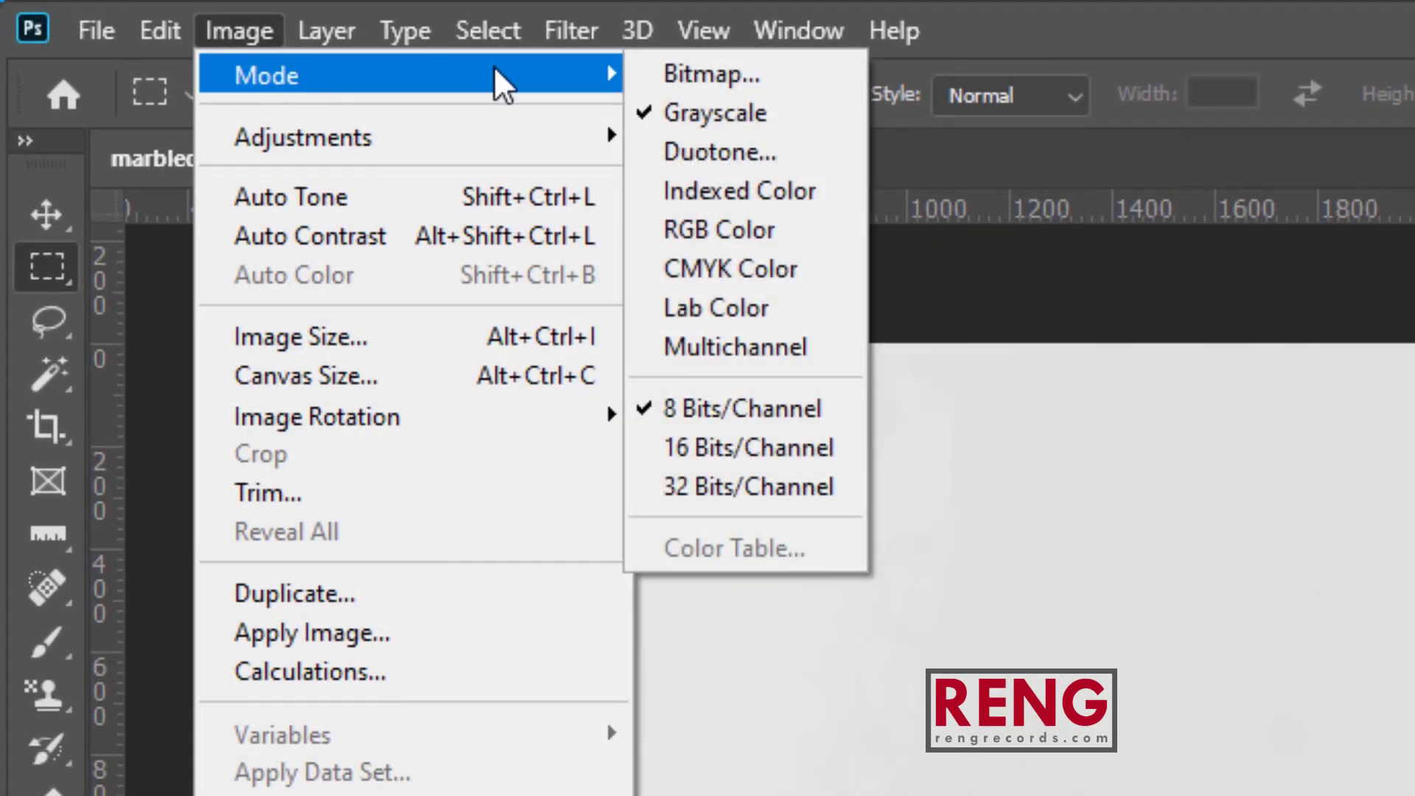
pyautogui.click(725, 86)
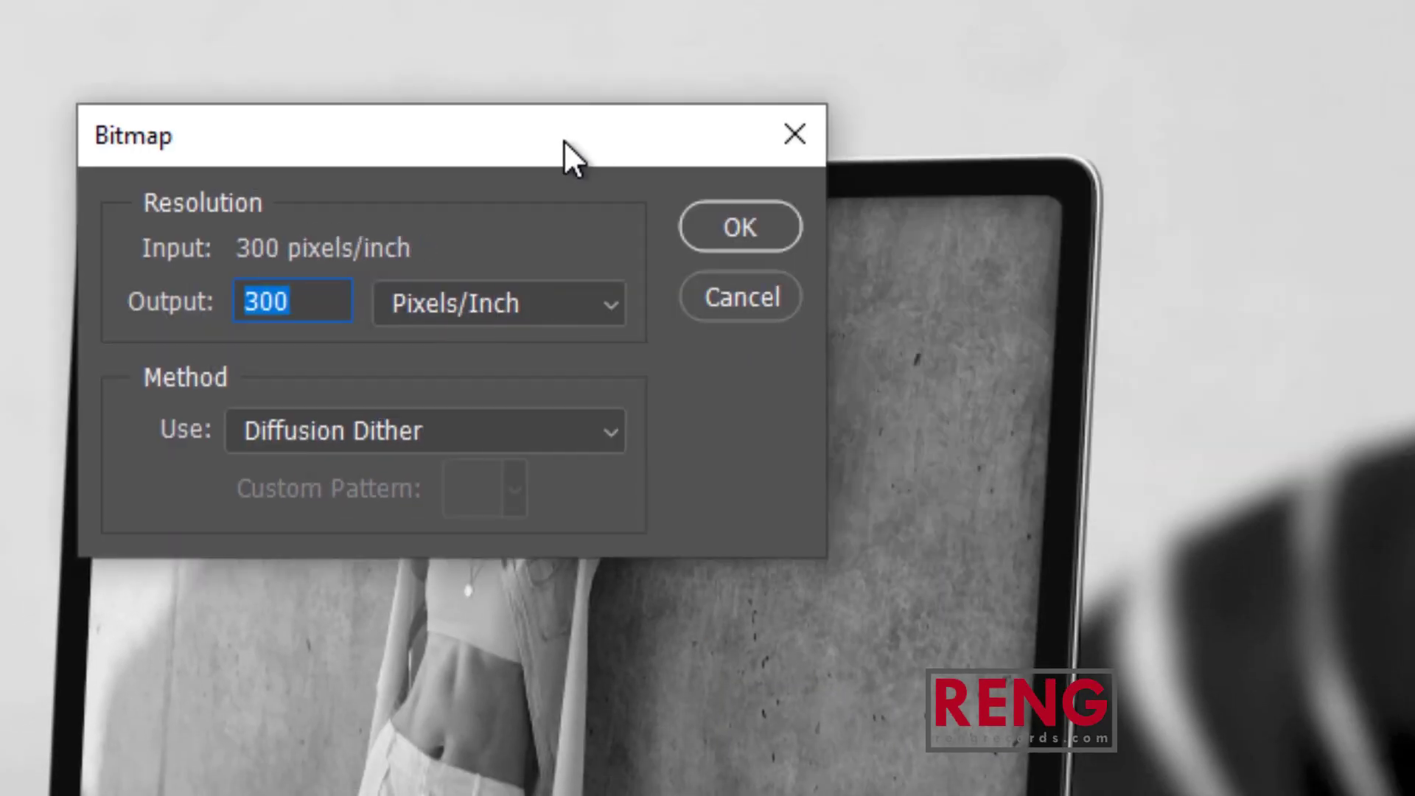
pyautogui.click(739, 229)
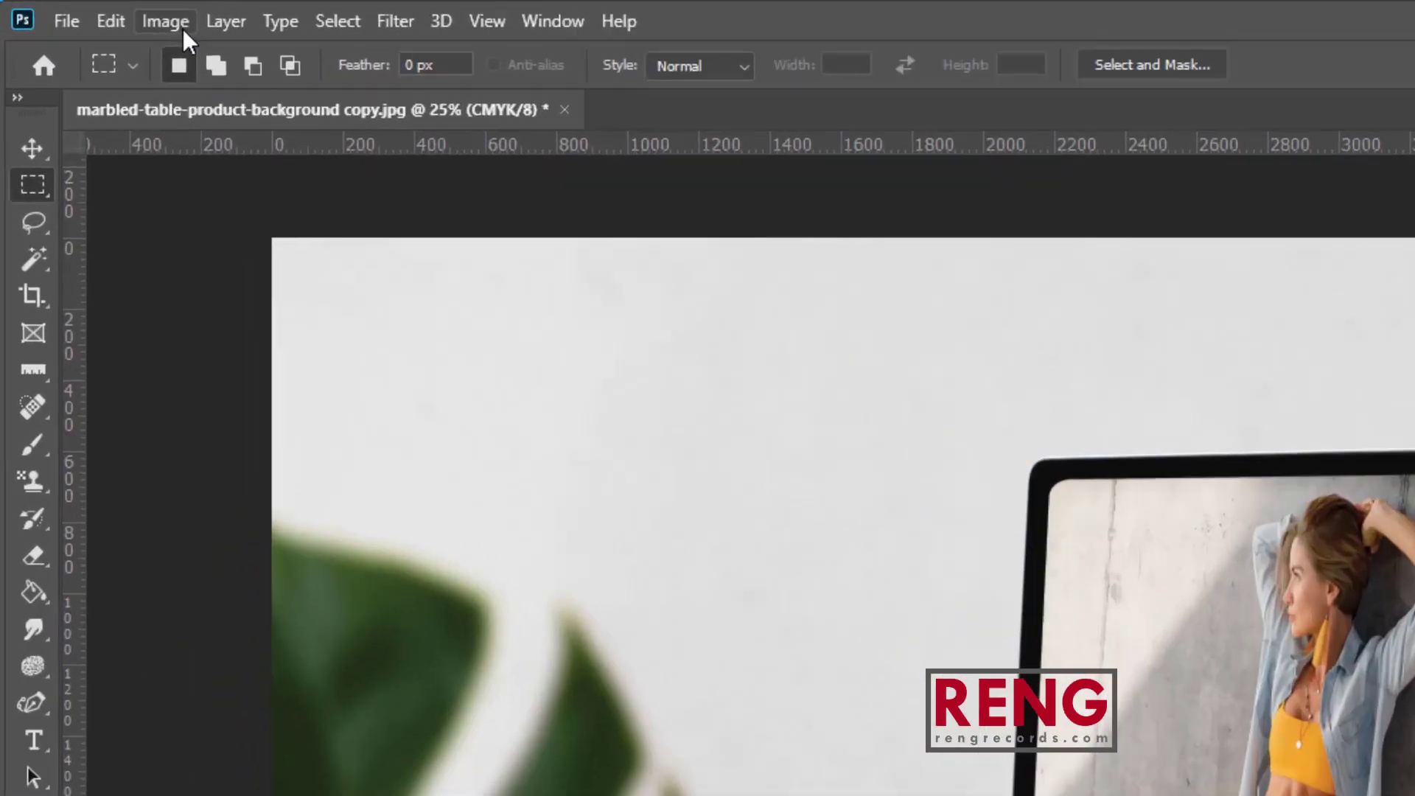
# Try converting the CMYK laptop image to Lab Color mode.
pyautogui.click(139, 16)
pyautogui.moveTo(255, 70)
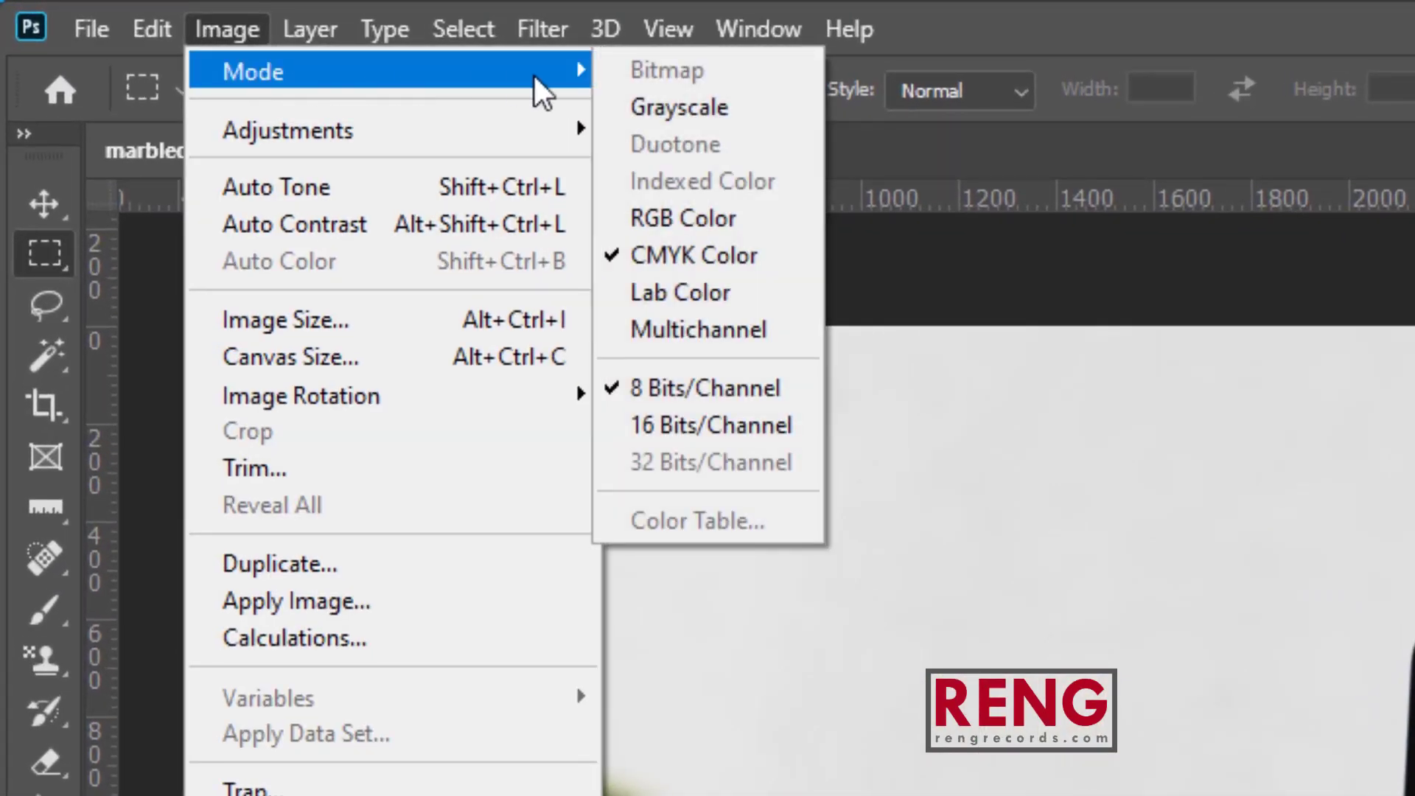
pyautogui.click(686, 293)
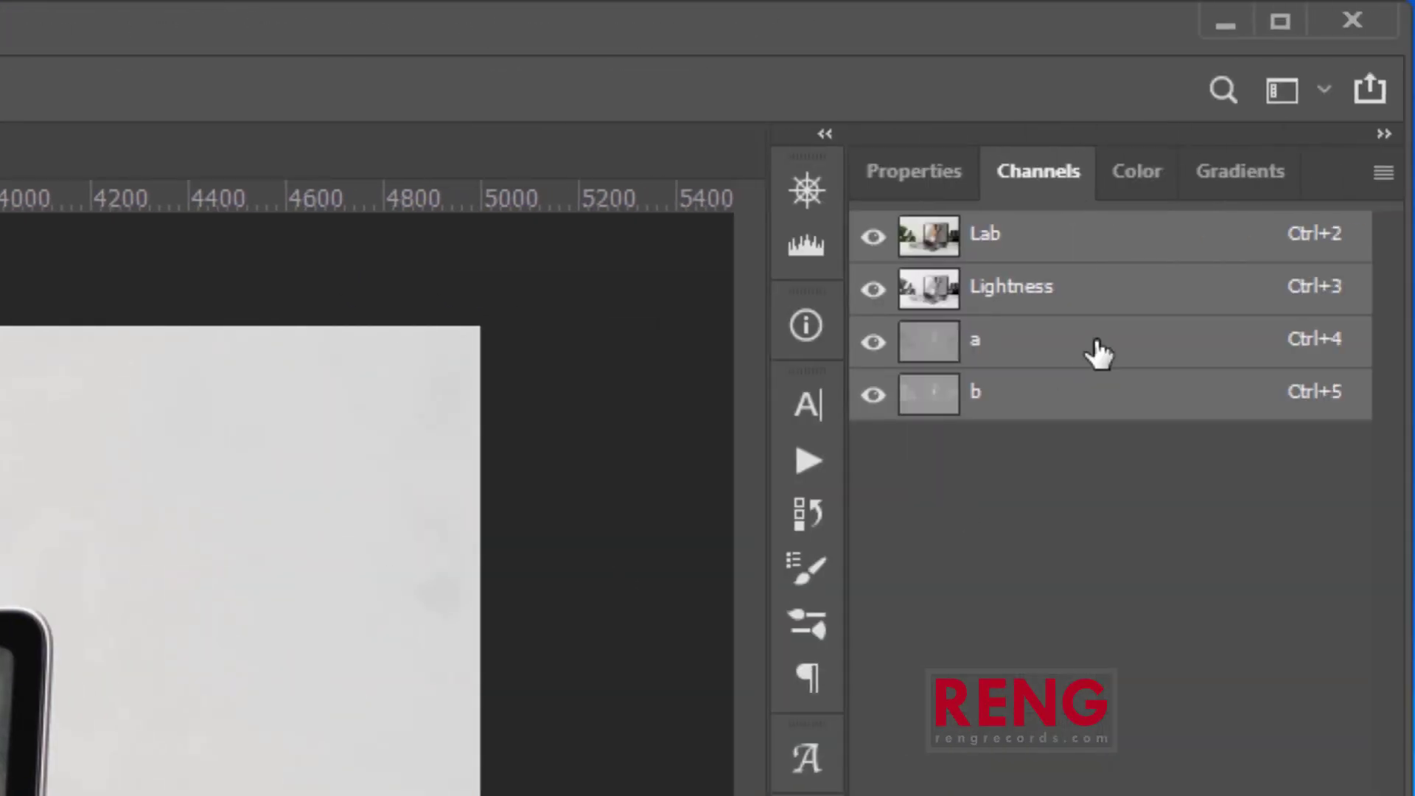
# Preview the a, b and Lightness channels individually, and restore the Lab composite.
pyautogui.click(1098, 352)
pyautogui.click(1034, 407)
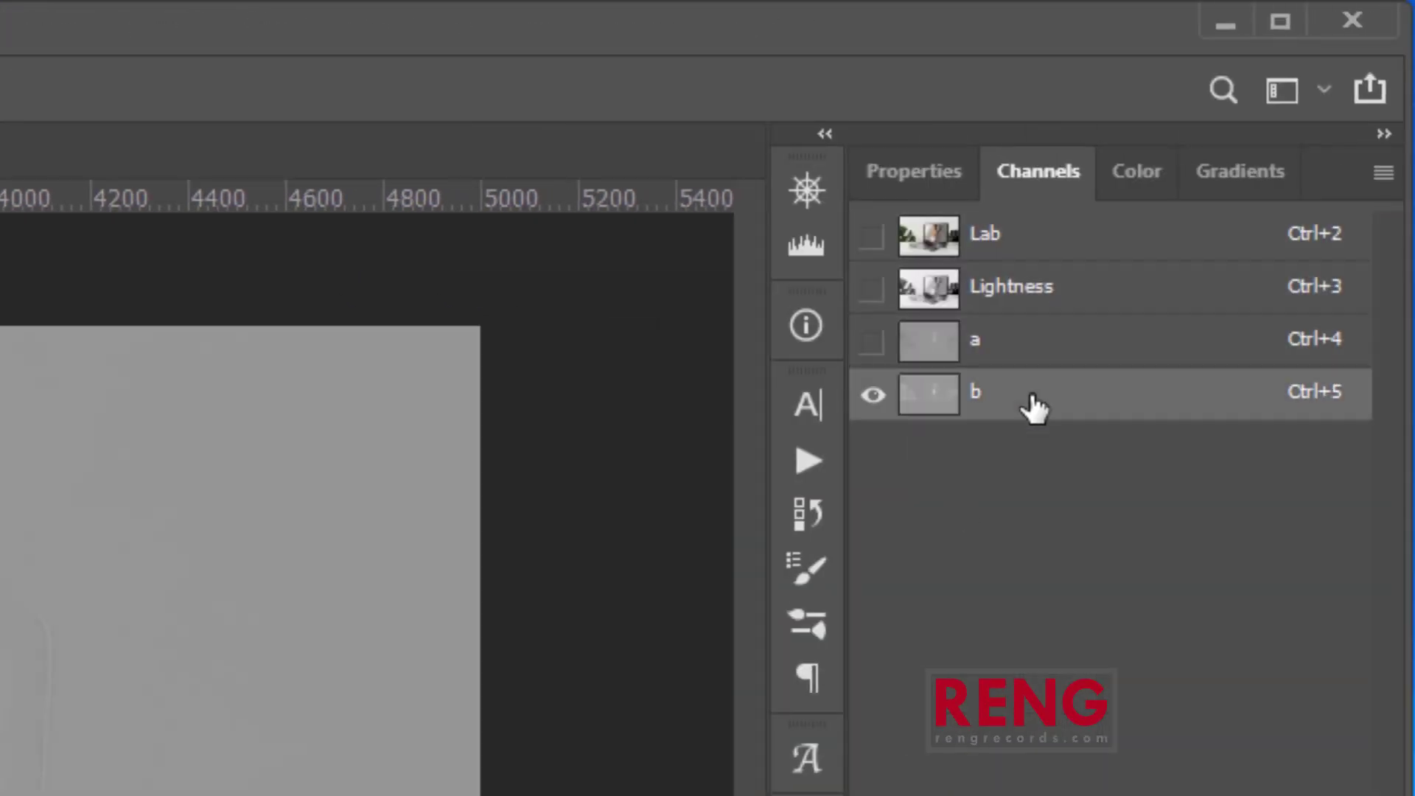
pyautogui.click(1013, 300)
pyautogui.click(1015, 242)
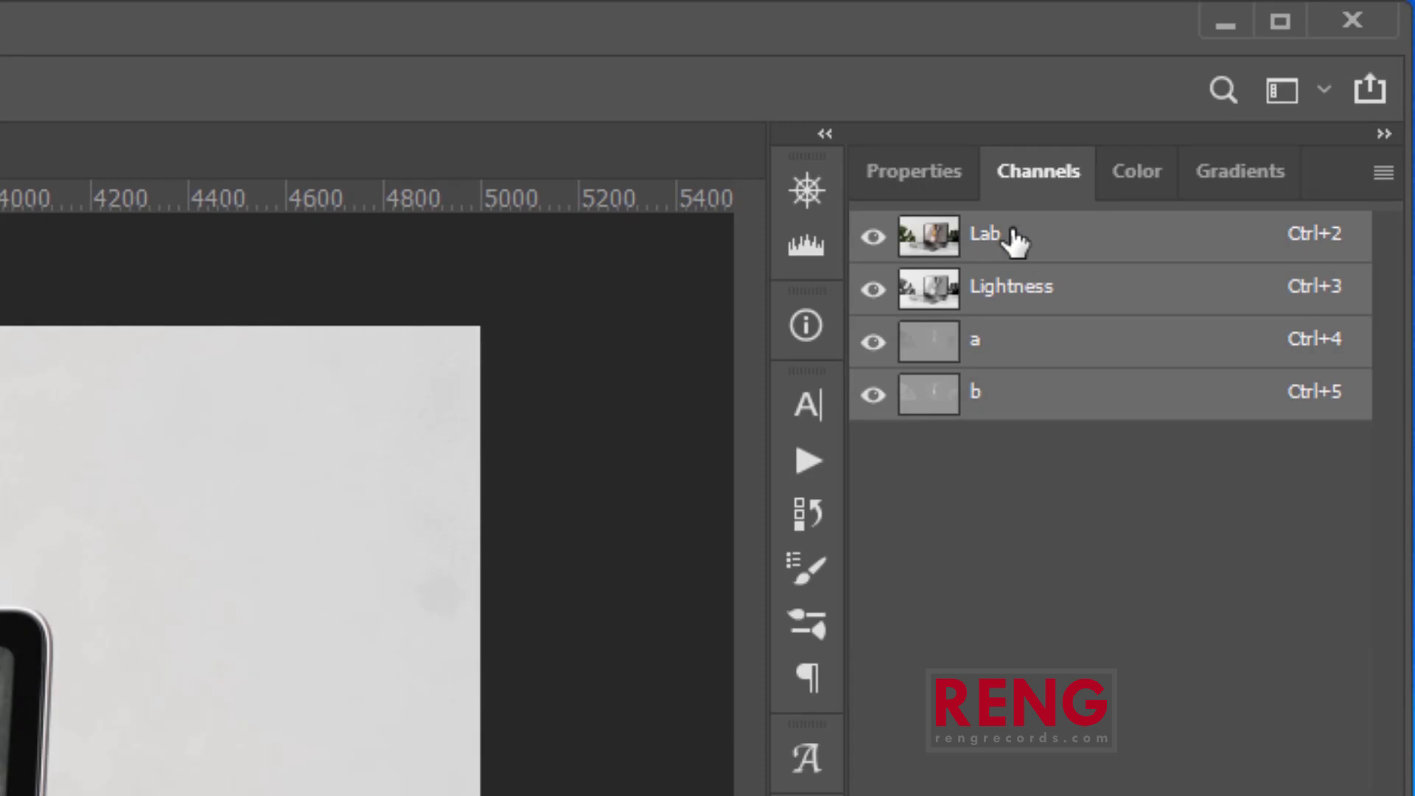
# Cycle twice through the Lightness, a and b channels one at a time, and return to the full Lab composite.
pyautogui.click(1017, 301)
pyautogui.click(1018, 353)
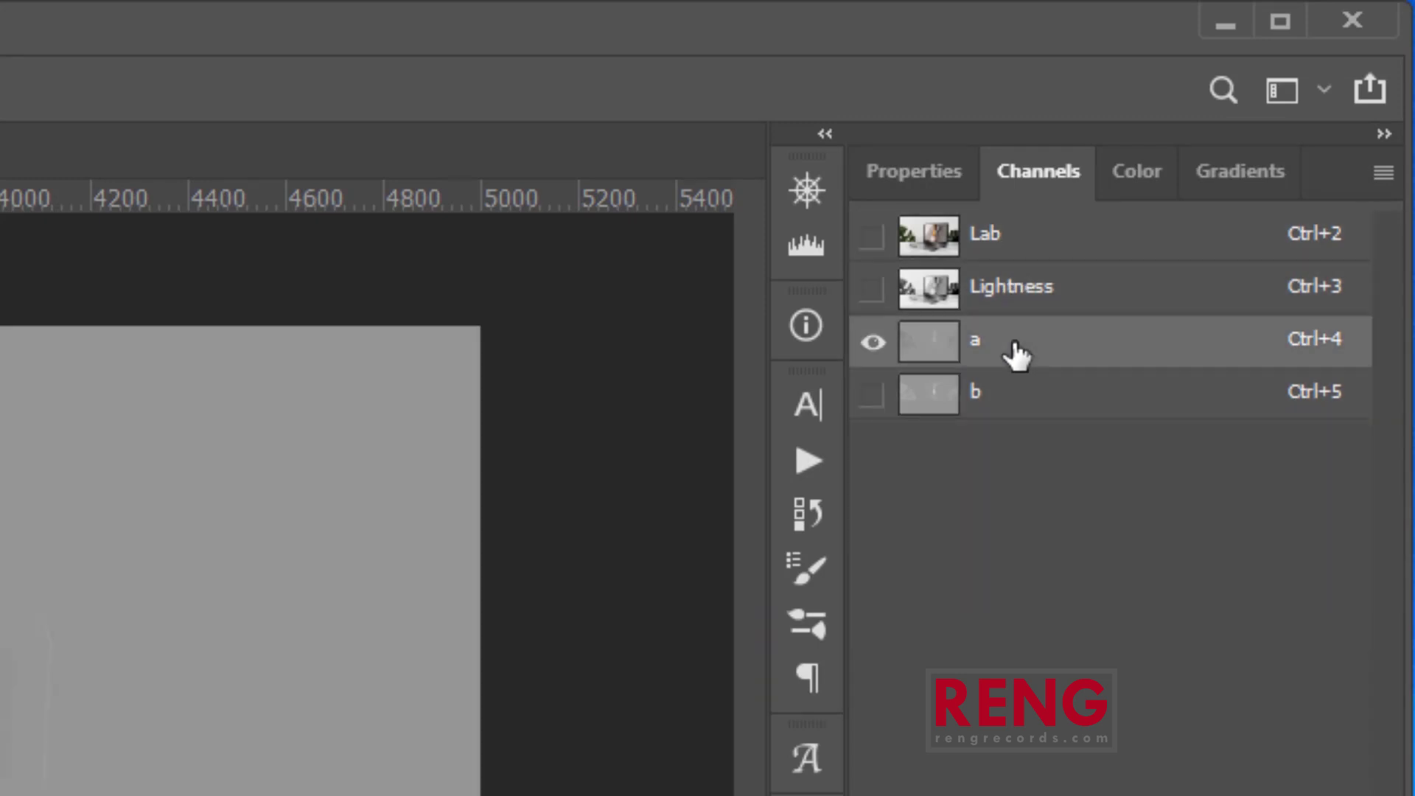
pyautogui.click(1007, 410)
pyautogui.click(1003, 301)
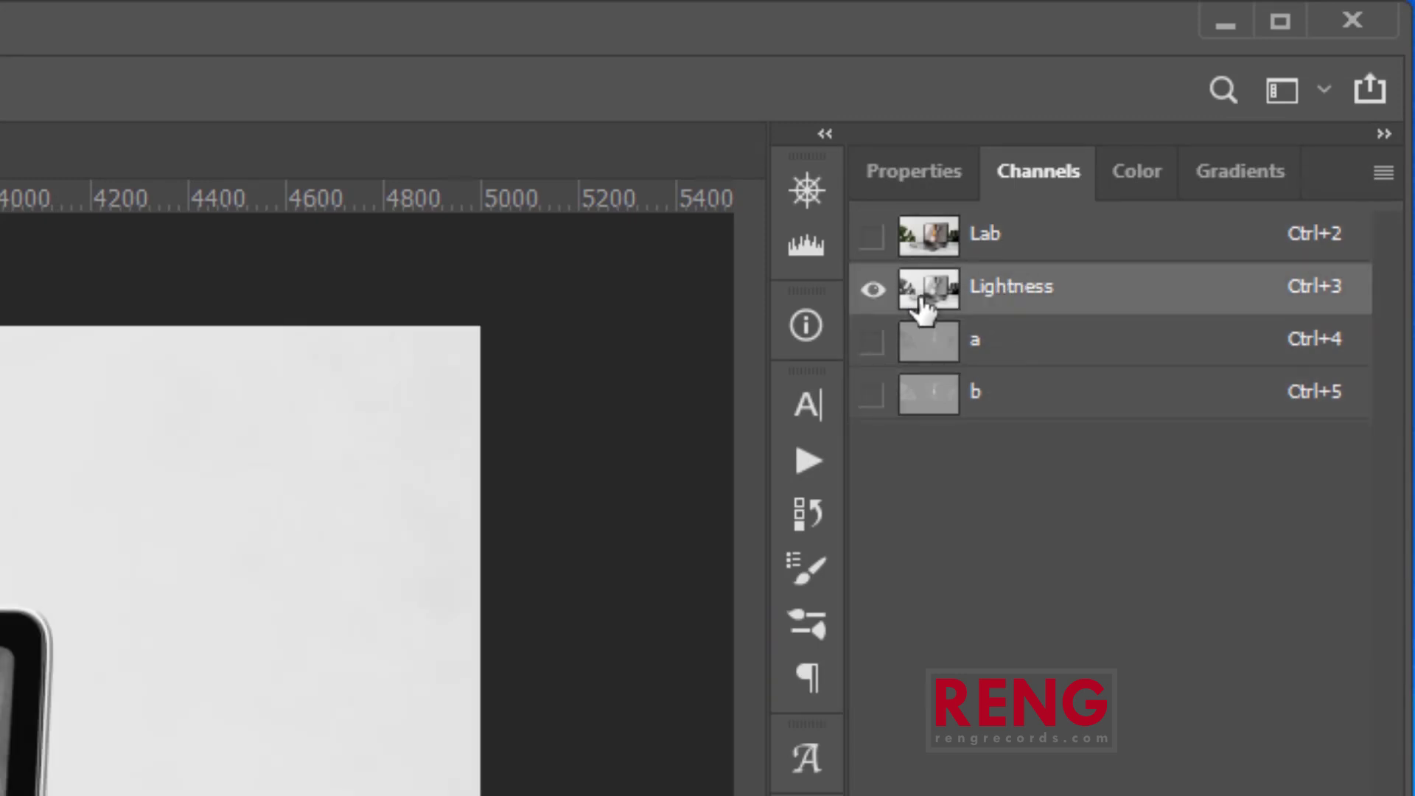
pyautogui.click(984, 352)
pyautogui.click(987, 407)
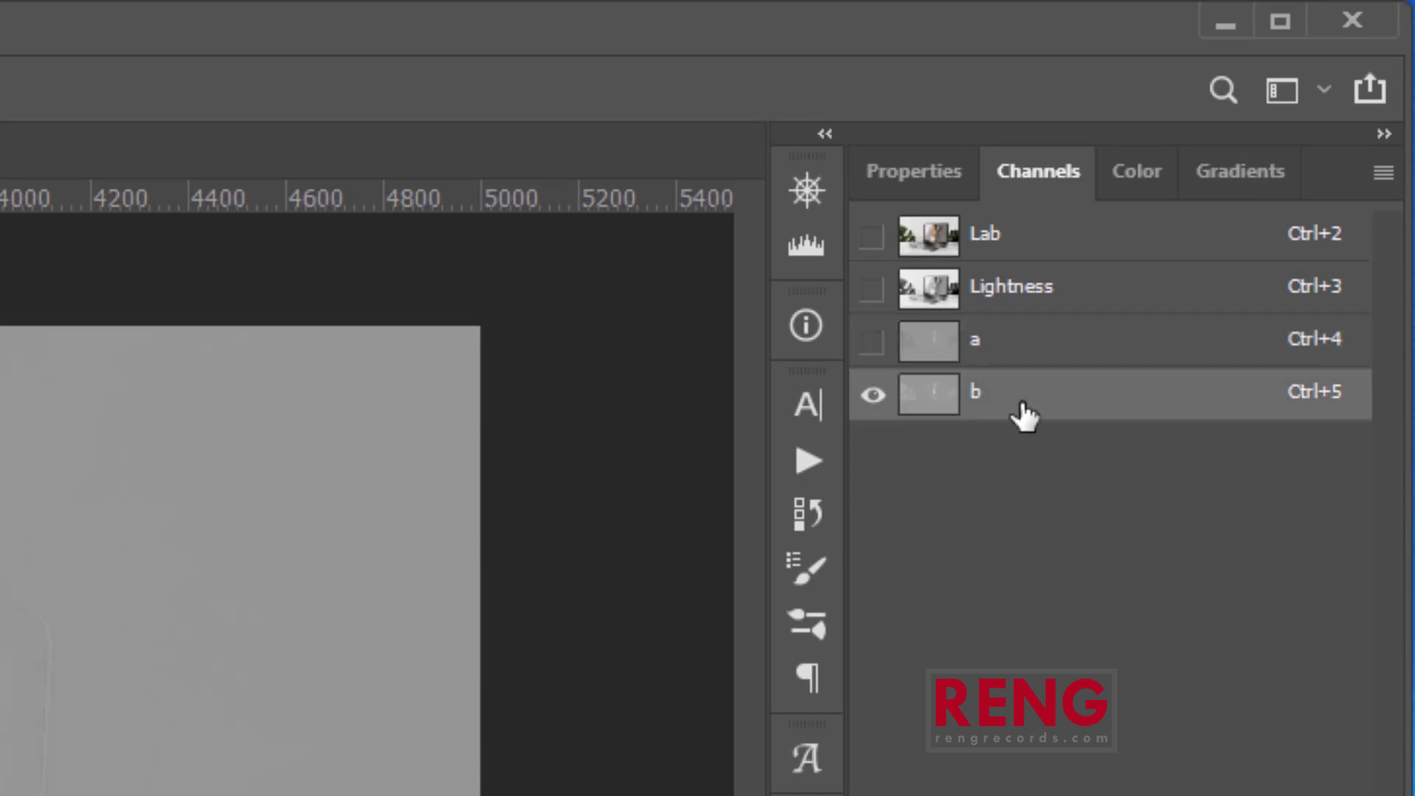
pyautogui.click(987, 235)
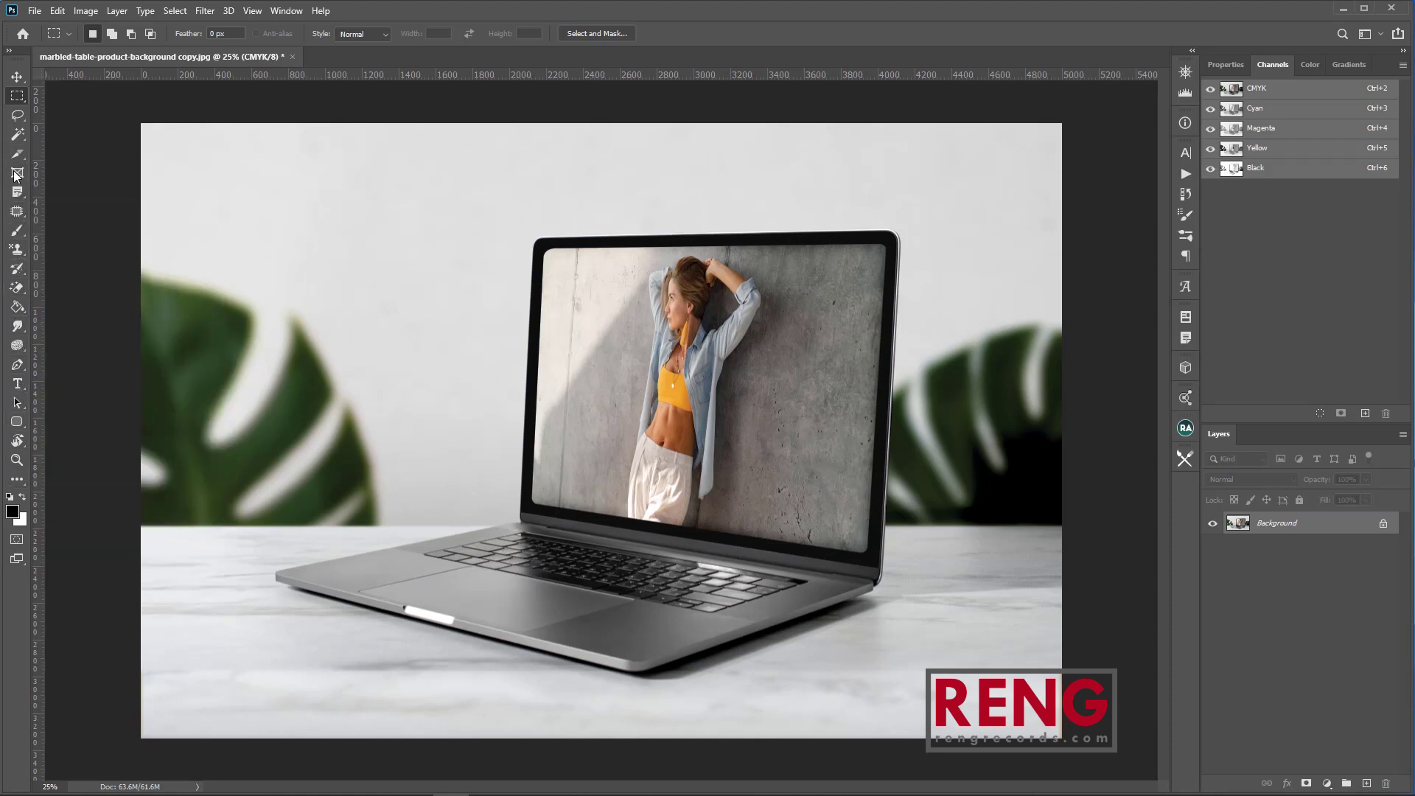
# Try repositioning Layer 0 on the canvas with the Move tool, and undo the moves.
pyautogui.click(19, 78)
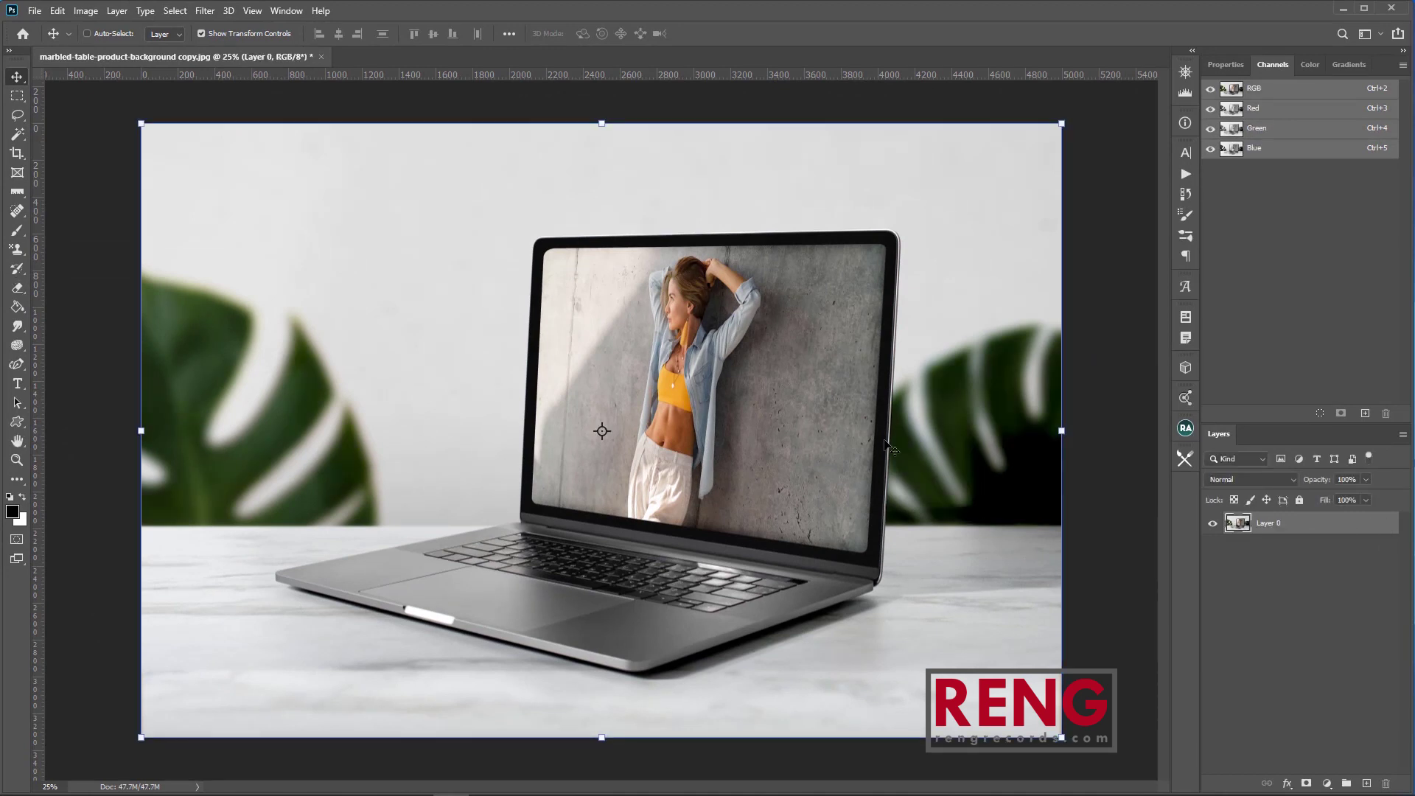
pyautogui.moveTo(834, 435); pyautogui.dragTo(744, 484)
pyautogui.moveTo(536, 367); pyautogui.dragTo(813, 359)
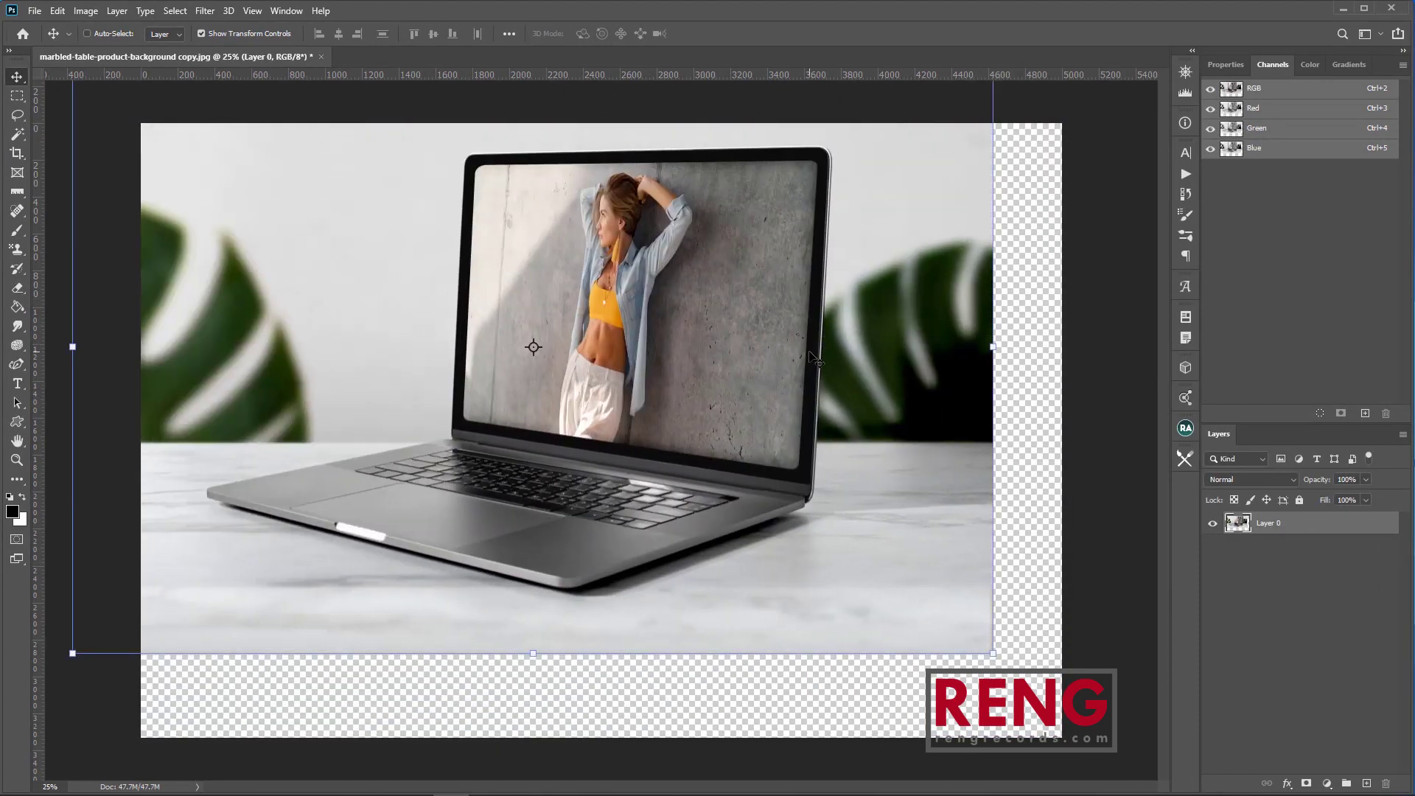
pyautogui.hotkey('ctrl', 'z')
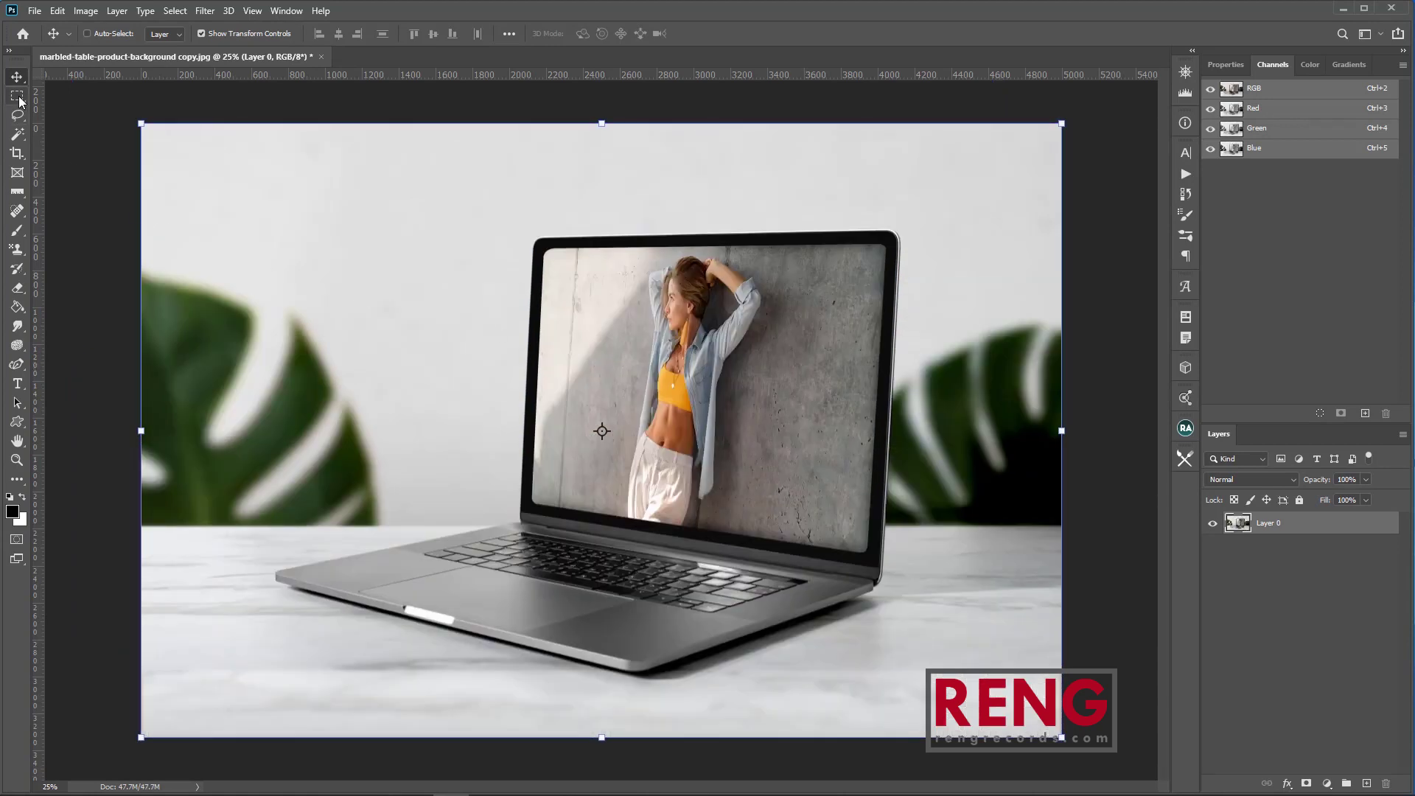
# Select a rectangular area over the wall and leaf beside the laptop, try moving its pixels, and undo the move.
pyautogui.click(17, 98)
pyautogui.moveTo(179, 165); pyautogui.dragTo(497, 417)
pyautogui.press('v')
pyautogui.moveTo(279, 241); pyautogui.dragTo(568, 470)
pyautogui.hotkey('ctrl', 'z')
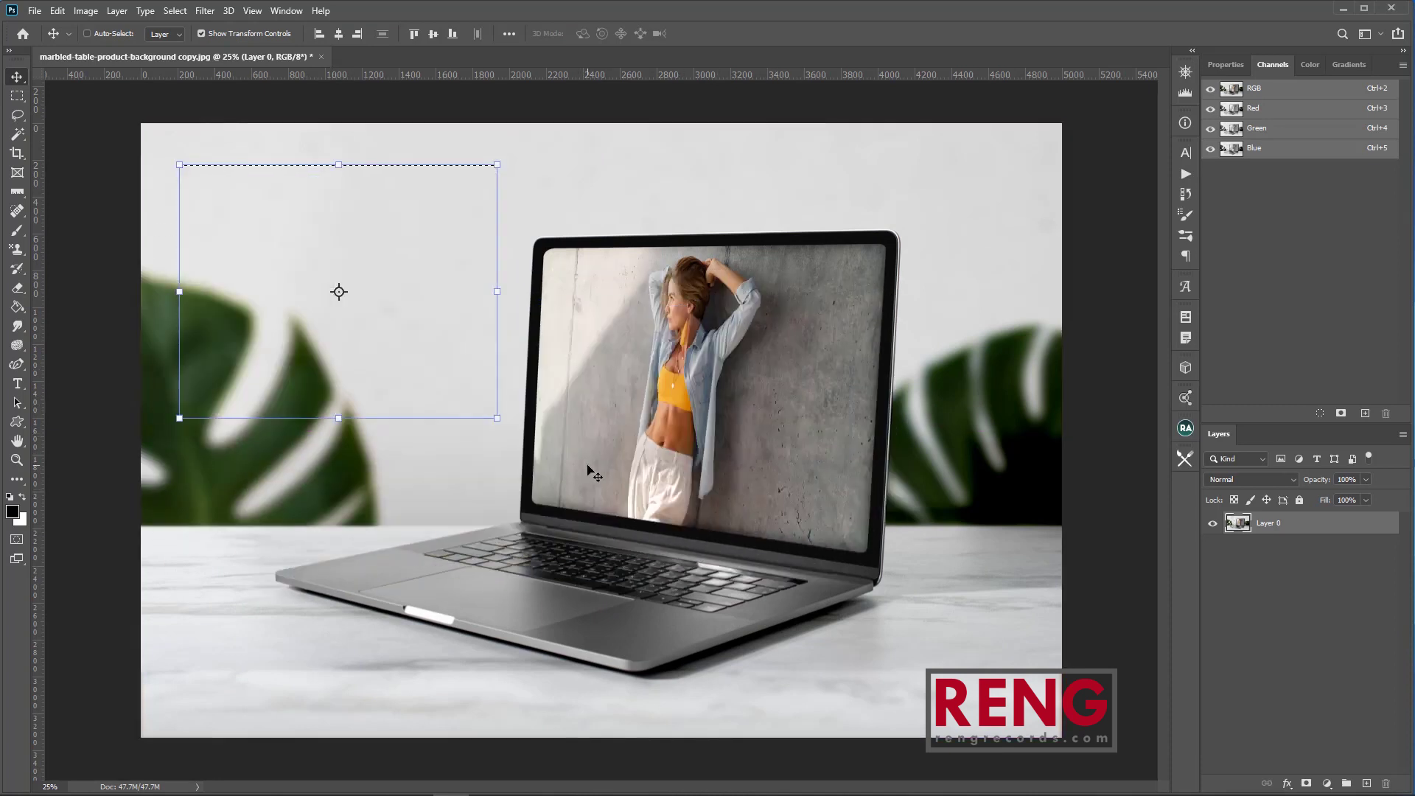
# Draw a rectangular marquee selection beside the laptop, and replace it with a small square selection on the wall.
pyautogui.press('m')
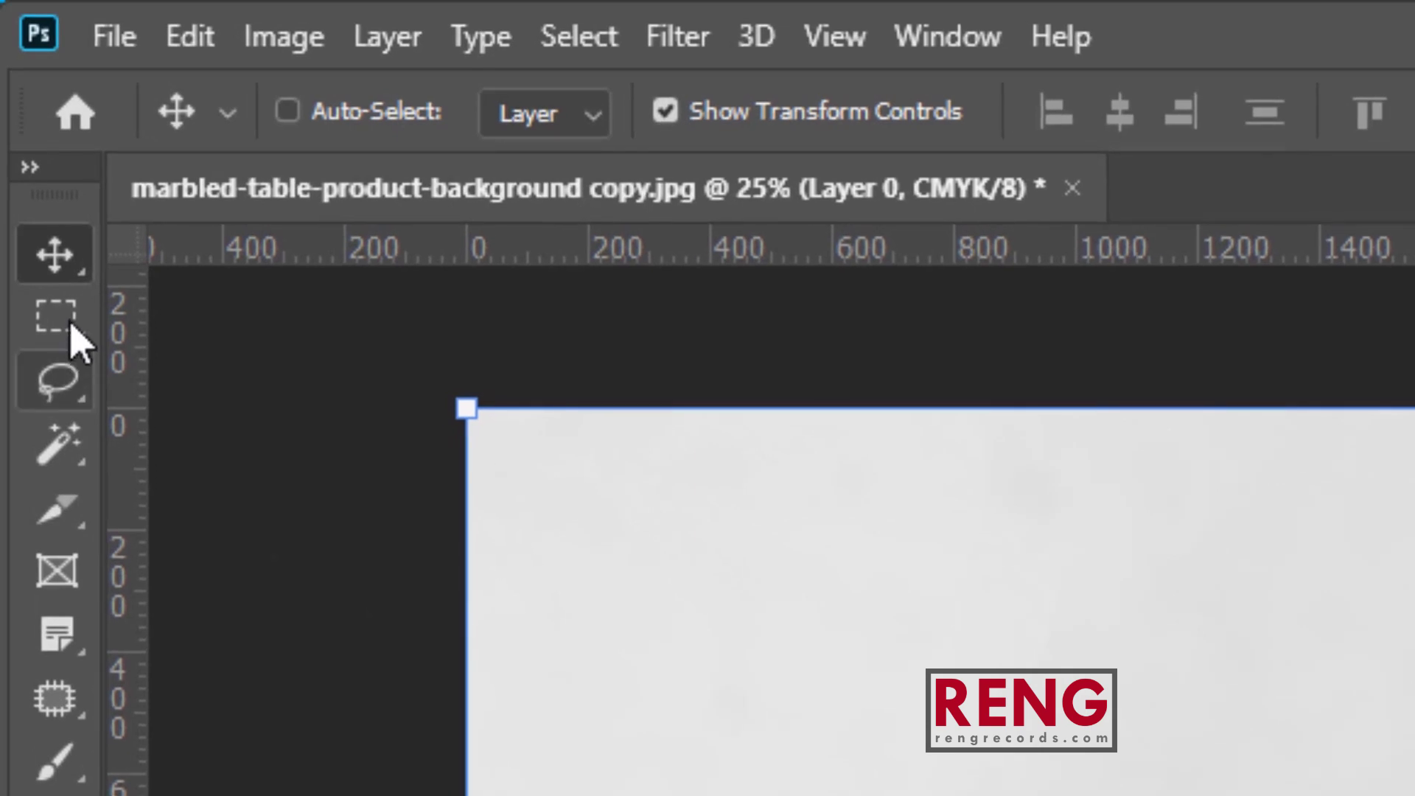
pyautogui.click(19, 98)
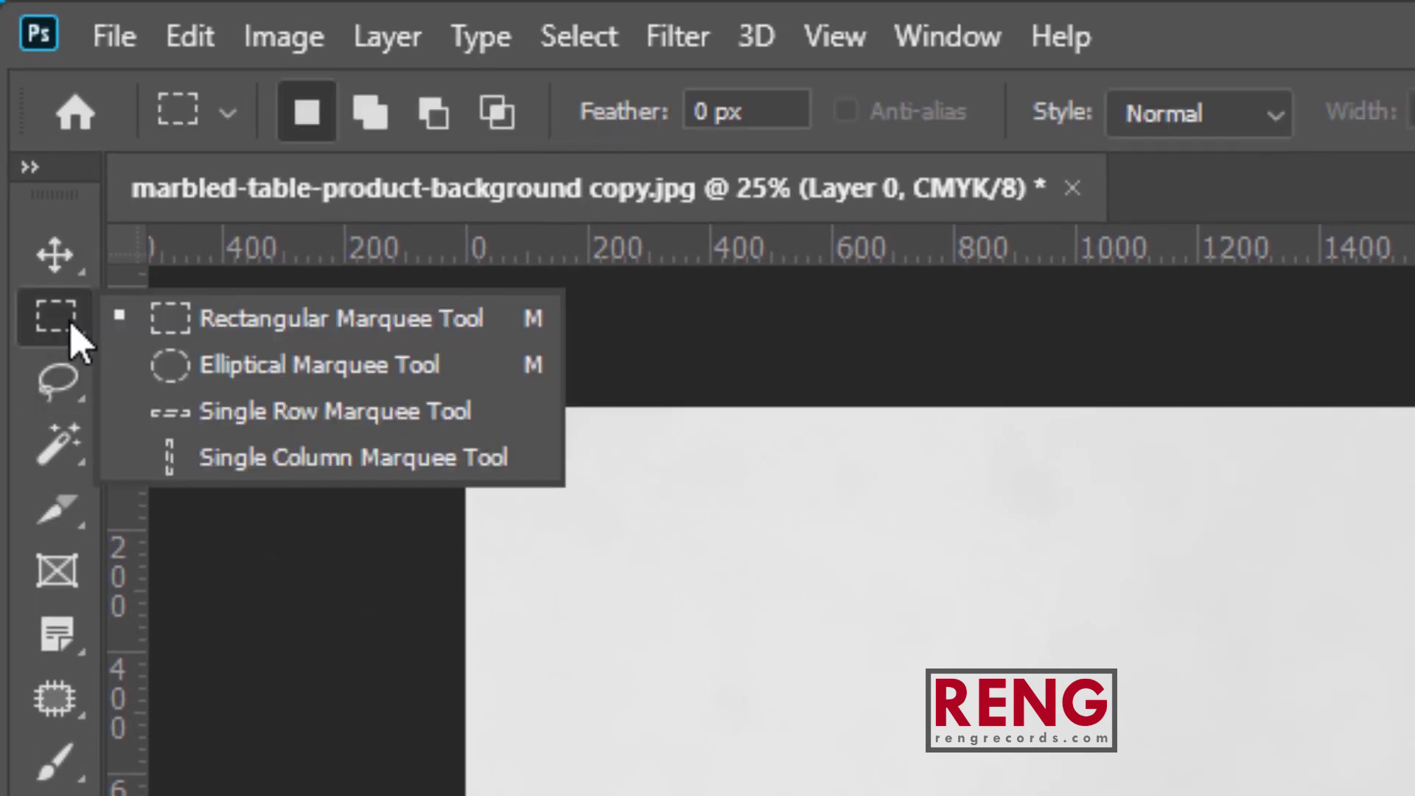
pyautogui.click(193, 331)
pyautogui.moveTo(263, 221); pyautogui.dragTo(502, 396)
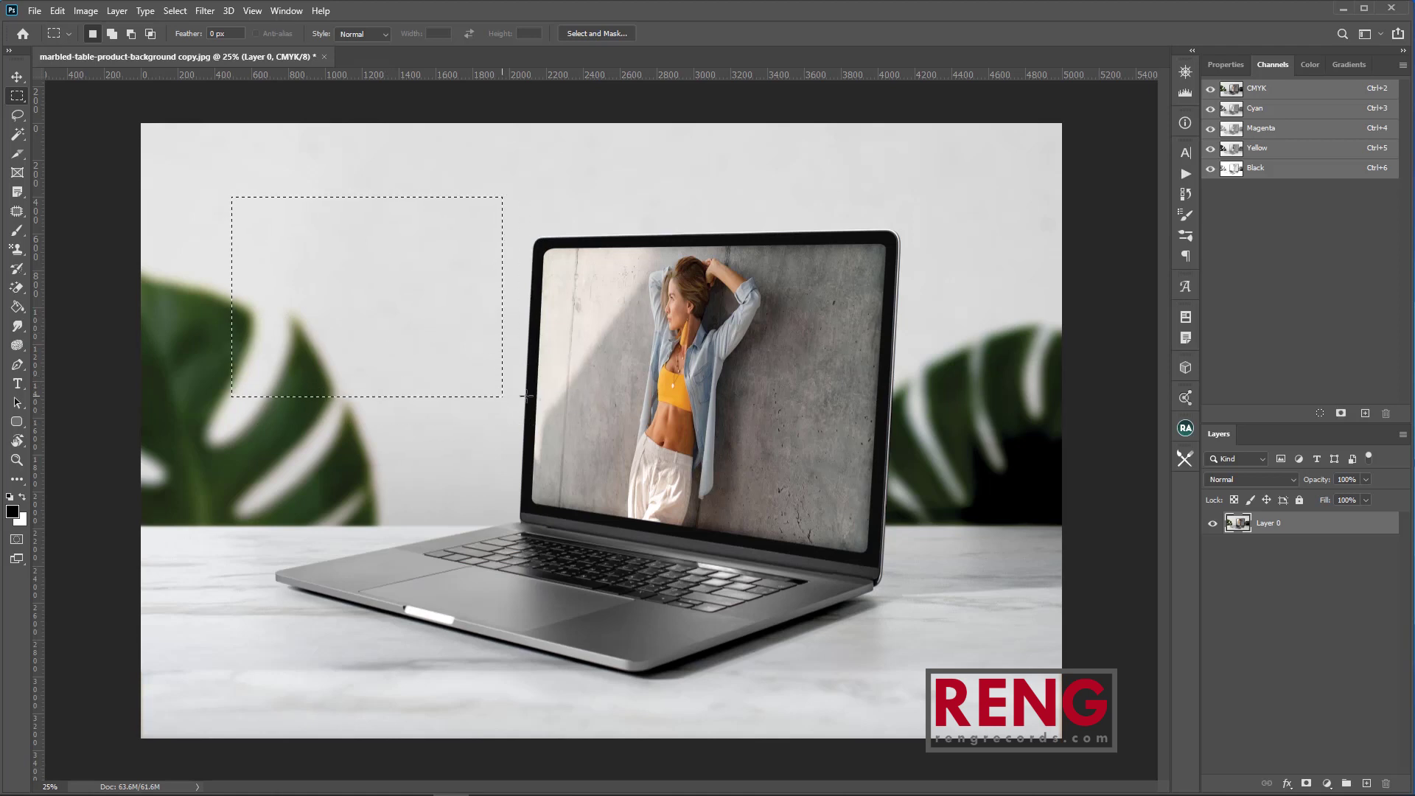
pyautogui.press('shift')
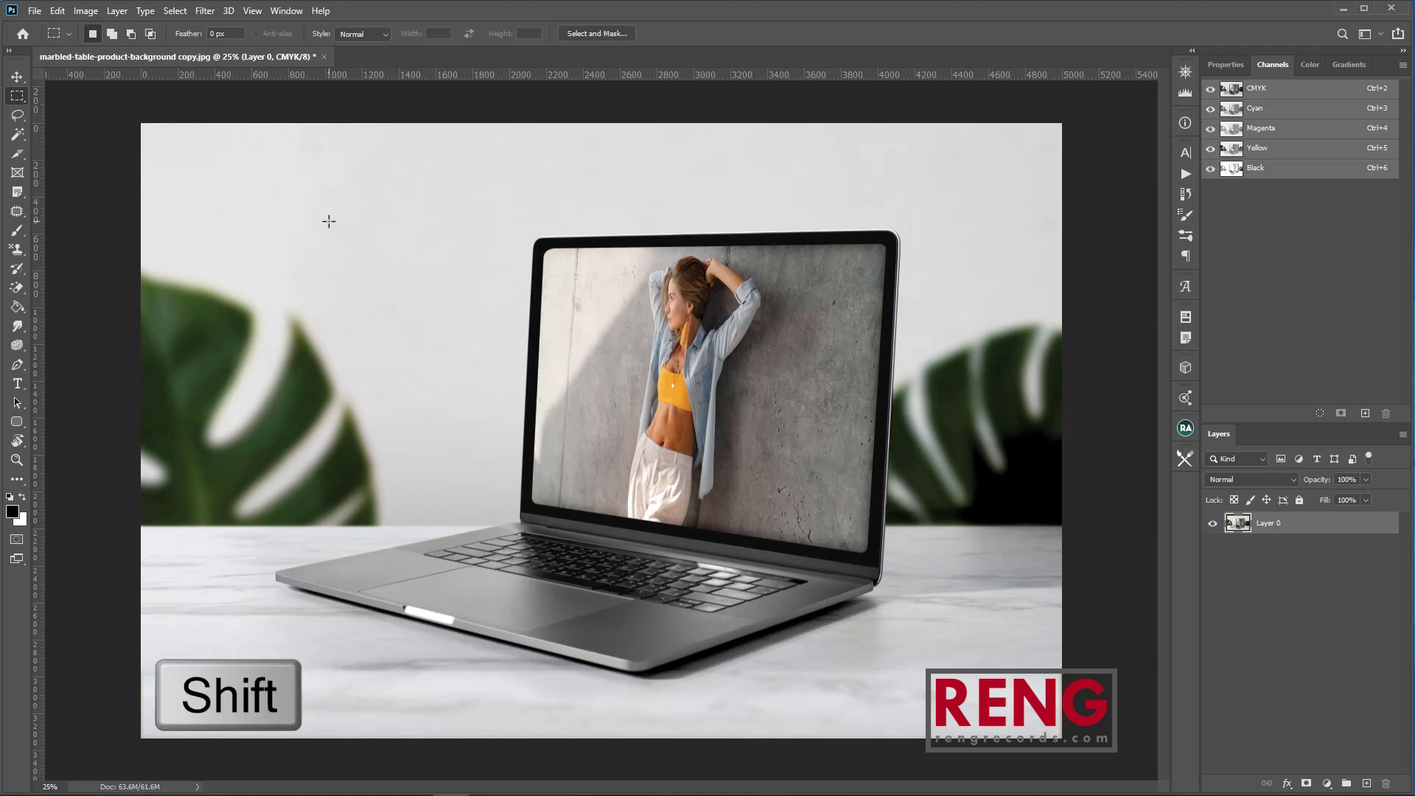
pyautogui.moveTo(328, 222); pyautogui.dragTo(456, 276)
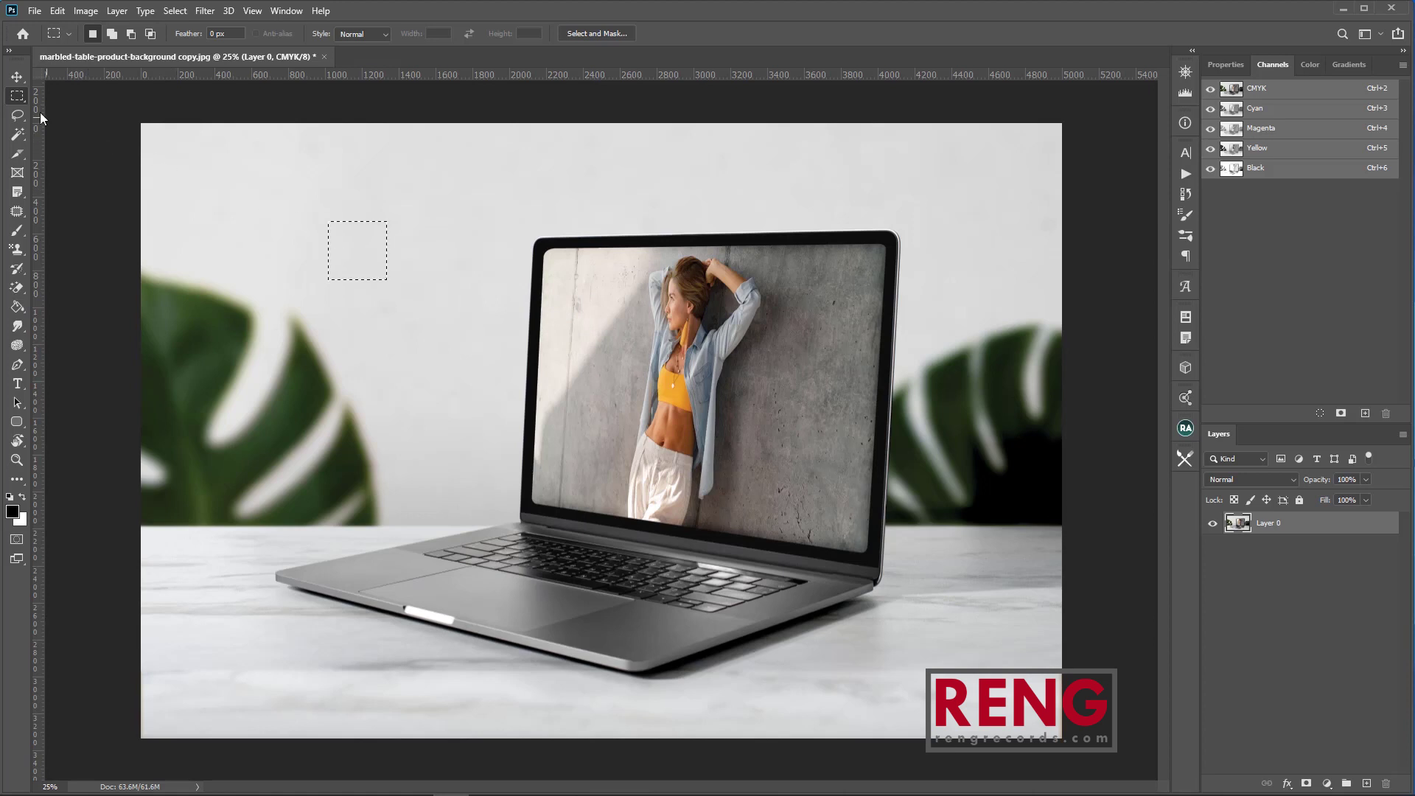
# Draw an elliptical marquee selection across the wall and the laptop screen, and clear it.
pyautogui.rightClick(19, 97)
pyautogui.click(63, 111)
pyautogui.moveTo(265, 202); pyautogui.dragTo(633, 341)
pyautogui.click(253, 219)
# Make a one-pixel-high selection across the upper part of the image with the Single Row Marquee Tool.
pyautogui.rightClick(18, 96)
pyautogui.click(116, 127)
pyautogui.moveTo(503, 269); pyautogui.dragTo(484, 218)
# Make a one-pixel-wide selection with the Single Column Marquee Tool, reposition it across the laptop, and deselect it.
pyautogui.click(20, 99)
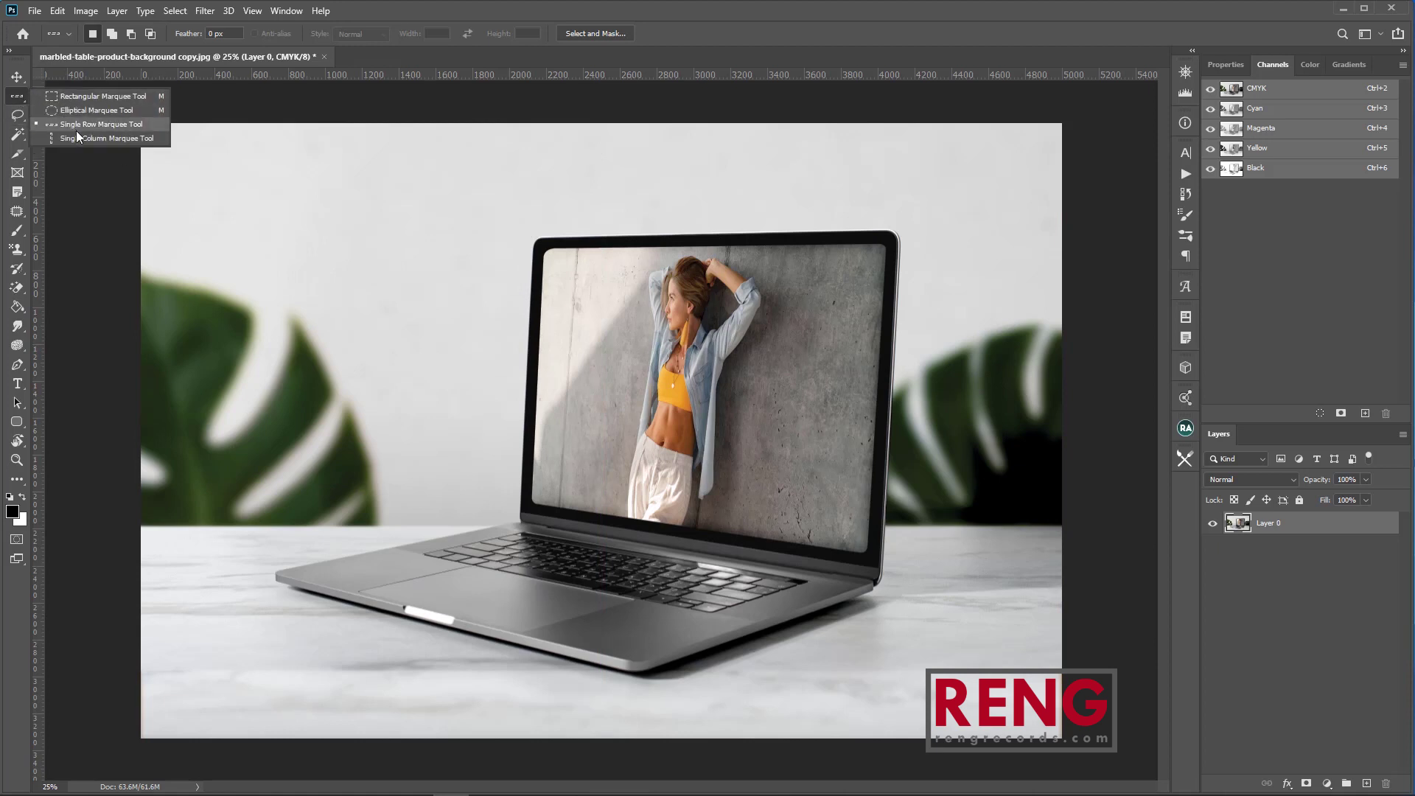
pyautogui.click(74, 140)
pyautogui.moveTo(508, 279); pyautogui.dragTo(889, 333)
pyautogui.rightClick(888, 332)
pyautogui.hotkey('ctrl', 'd')
# Try rectangular selections beside the laptop, deselect, and draw a square selection over part of the nearby leaf.
pyautogui.moveTo(347, 306); pyautogui.dragTo(373, 317)
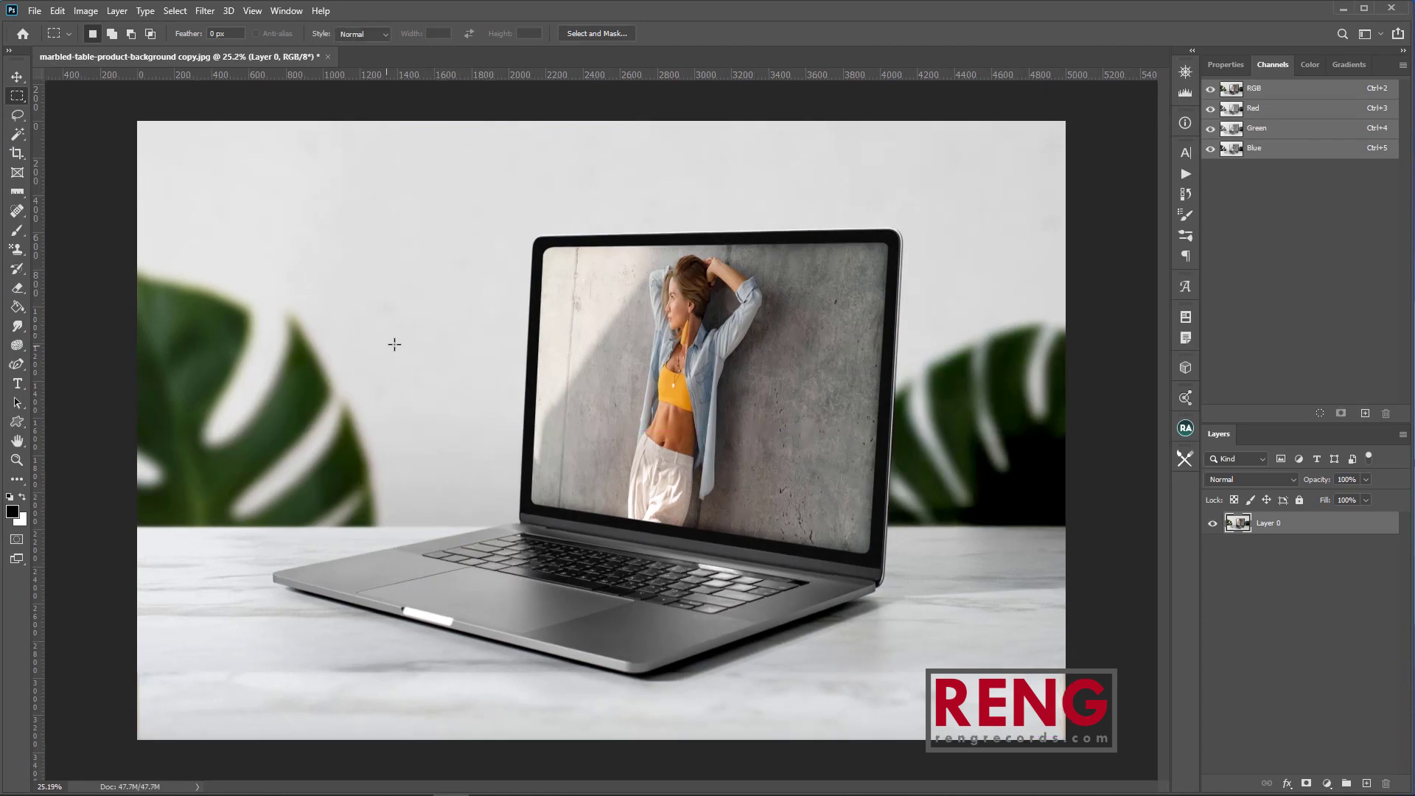
pyautogui.moveTo(395, 266); pyautogui.dragTo(246, 472)
pyautogui.hotkey('ctrl', 'd')
pyautogui.moveTo(449, 267); pyautogui.dragTo(215, 573)
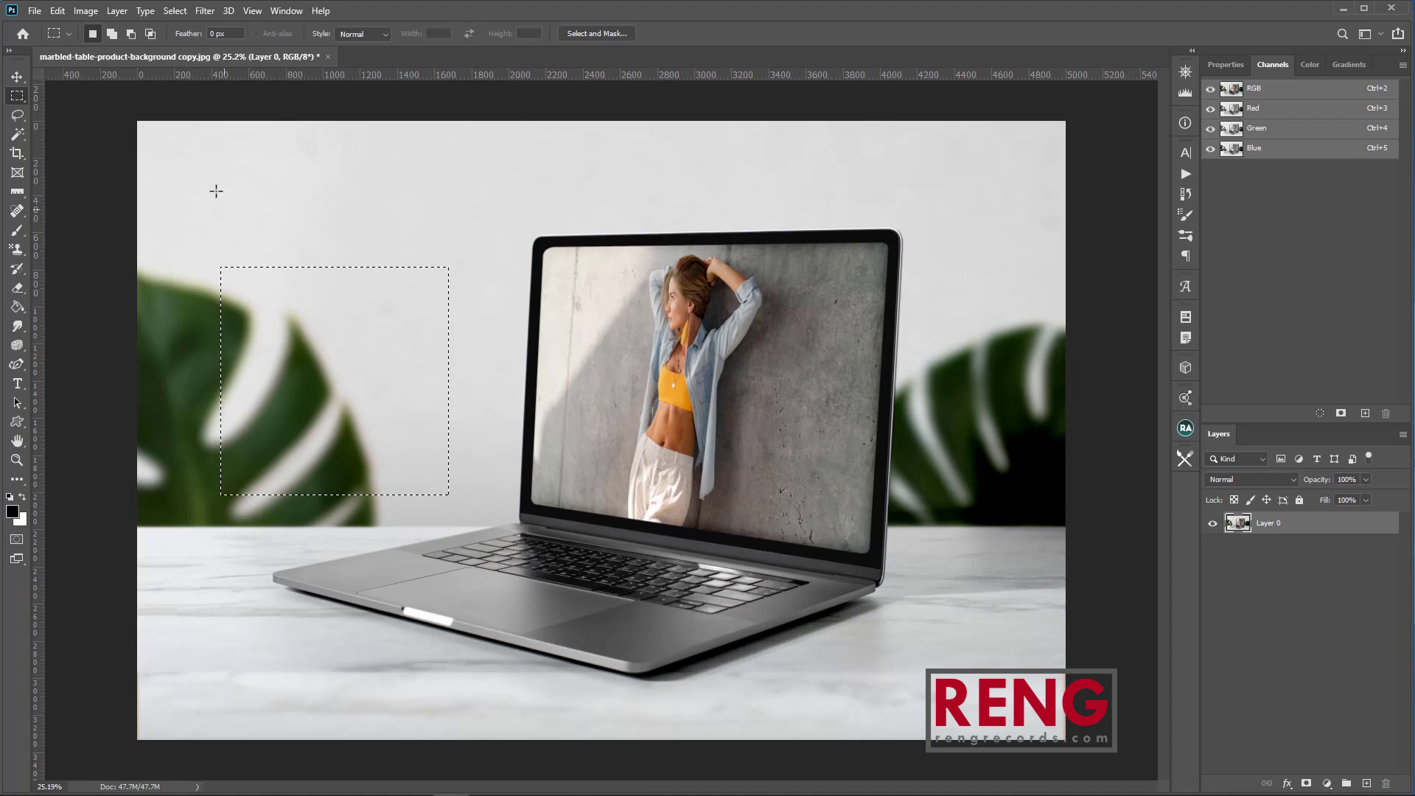
# Draw elliptical marquee selections on the wall beside the laptop.
pyautogui.rightClick(17, 96)
pyautogui.click(68, 116)
pyautogui.moveTo(362, 212); pyautogui.dragTo(514, 357)
pyautogui.moveTo(418, 321); pyautogui.dragTo(502, 301)
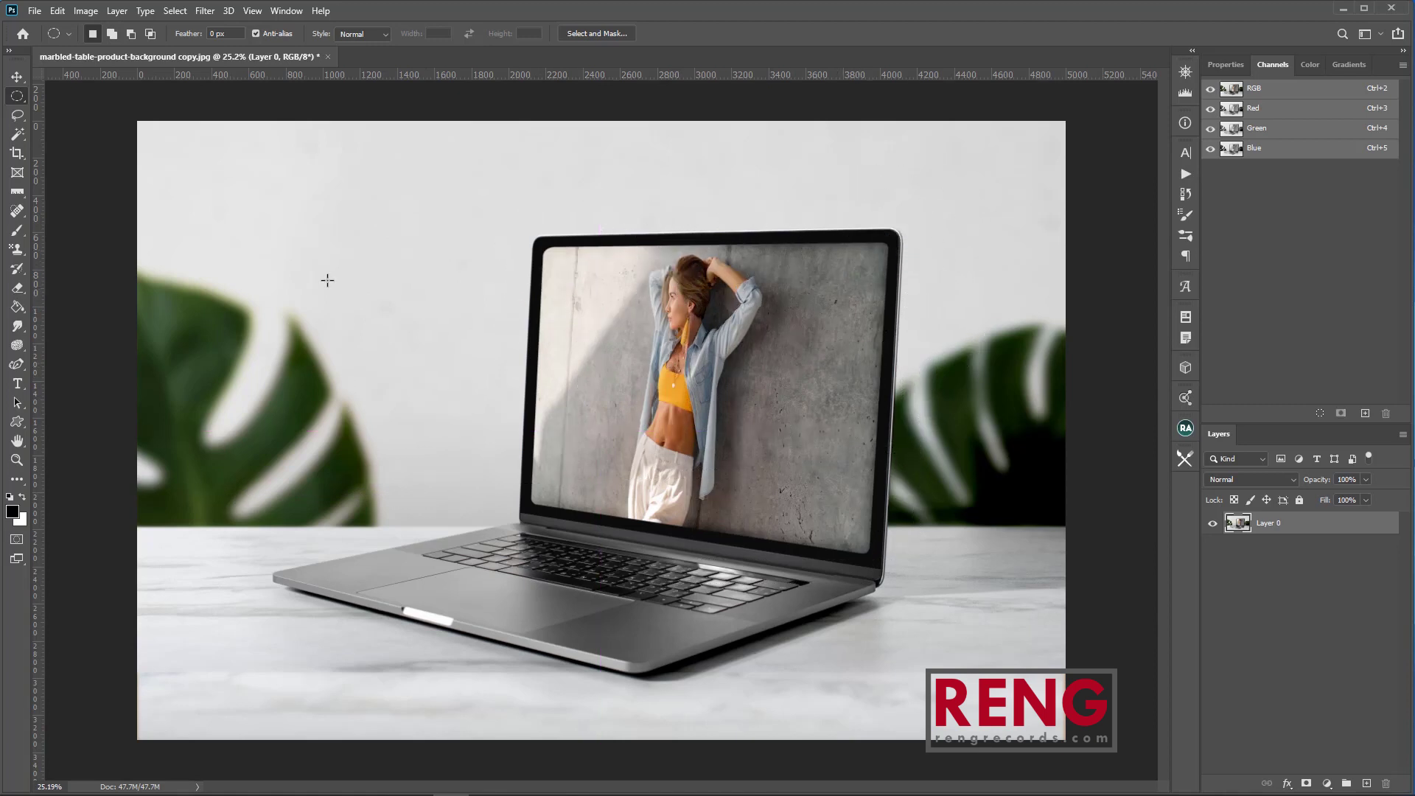
# Make a Single Row Marquee selection across the upper laptop screen and add a Single Column Marquee selection crossing it on the wall.
pyautogui.rightClick(17, 97)
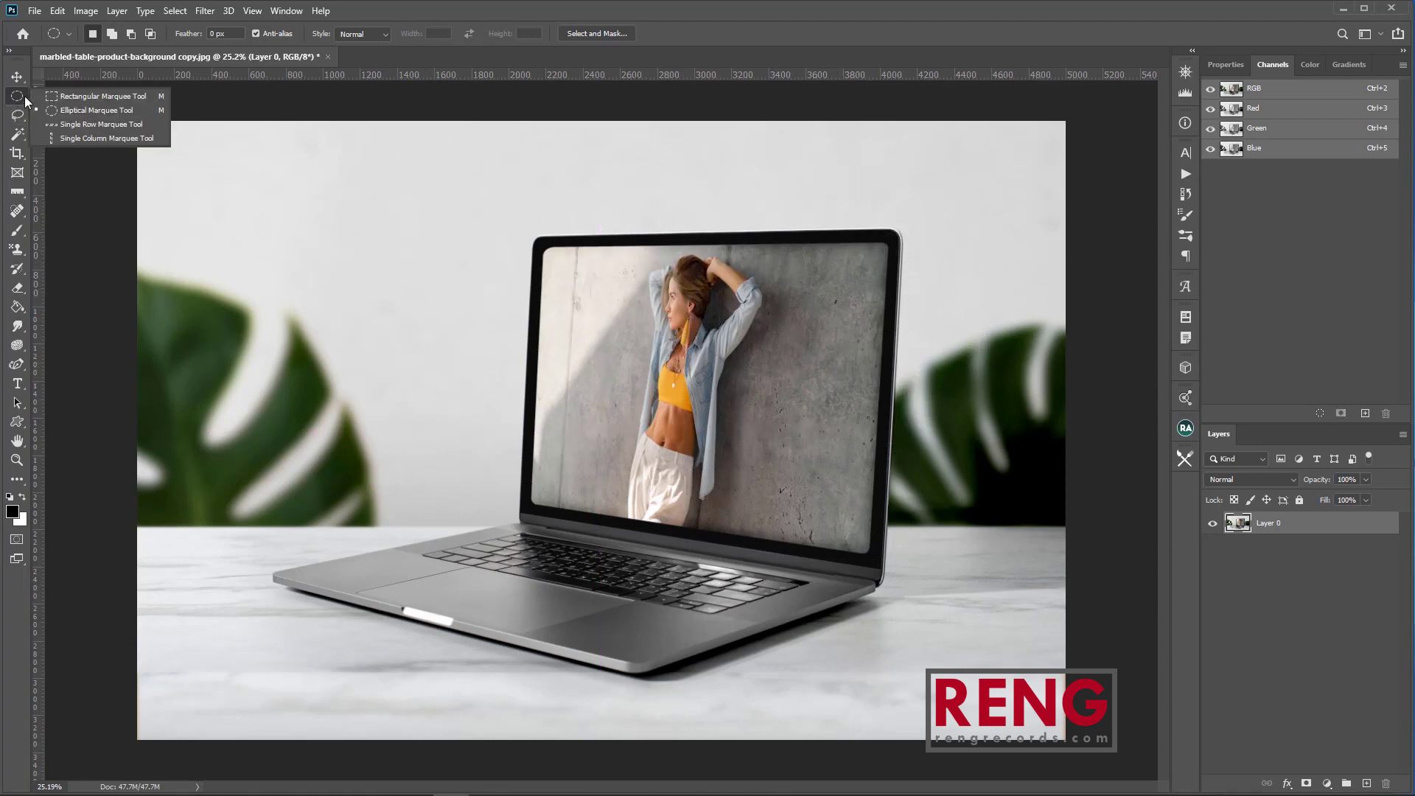
pyautogui.click(86, 126)
pyautogui.scroll(3, 357, 284)
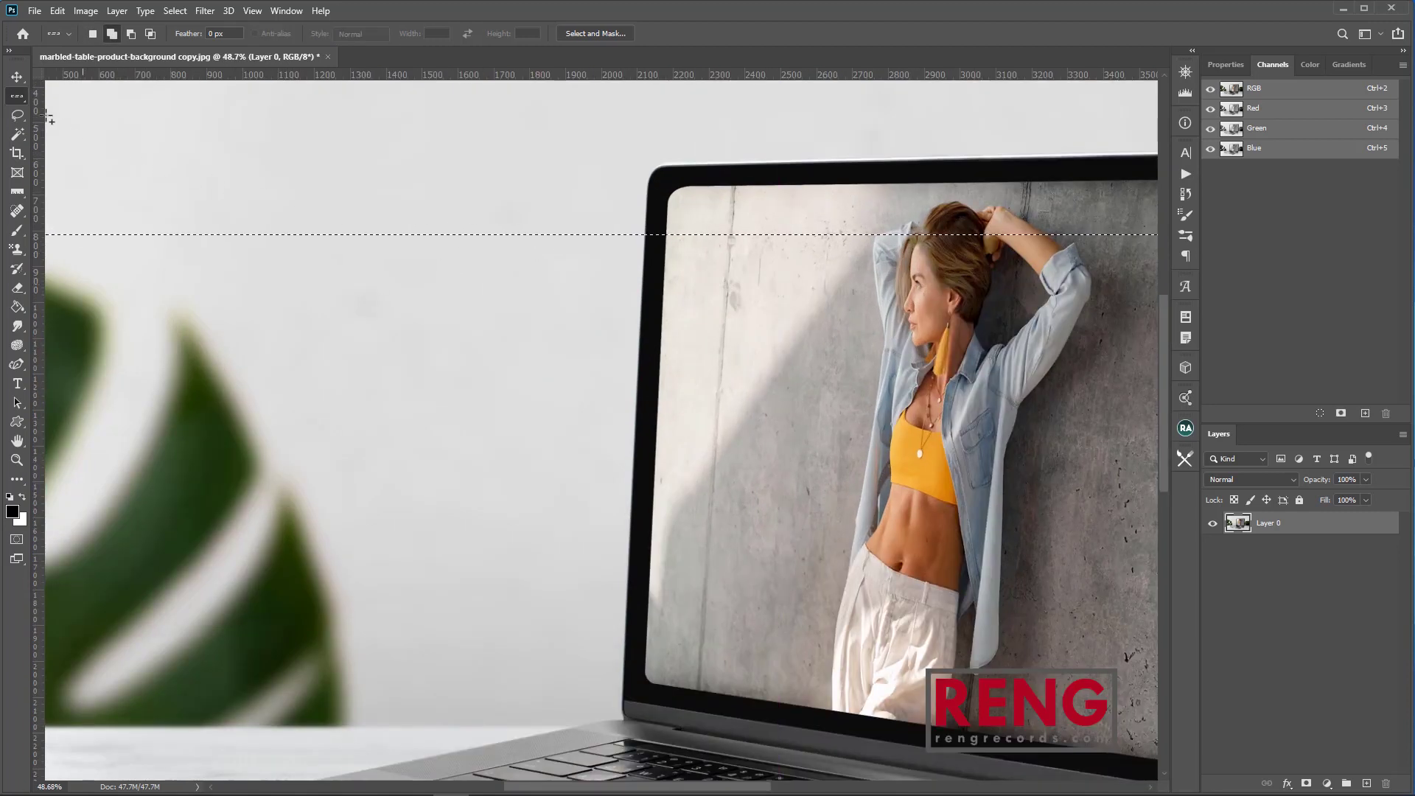
pyautogui.rightClick(17, 101)
pyautogui.click(89, 141)
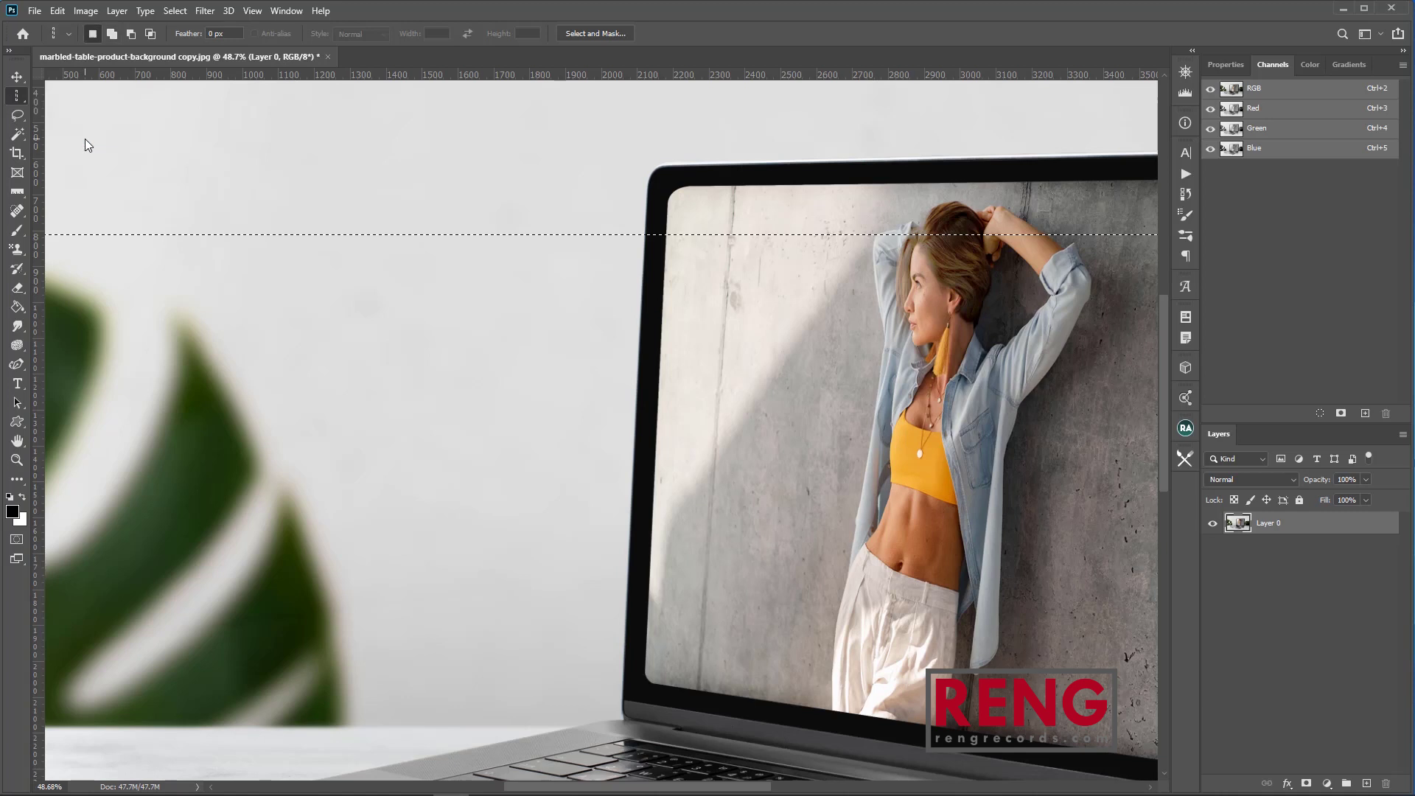
pyautogui.click(111, 34)
pyautogui.moveTo(495, 247); pyautogui.dragTo(516, 261)
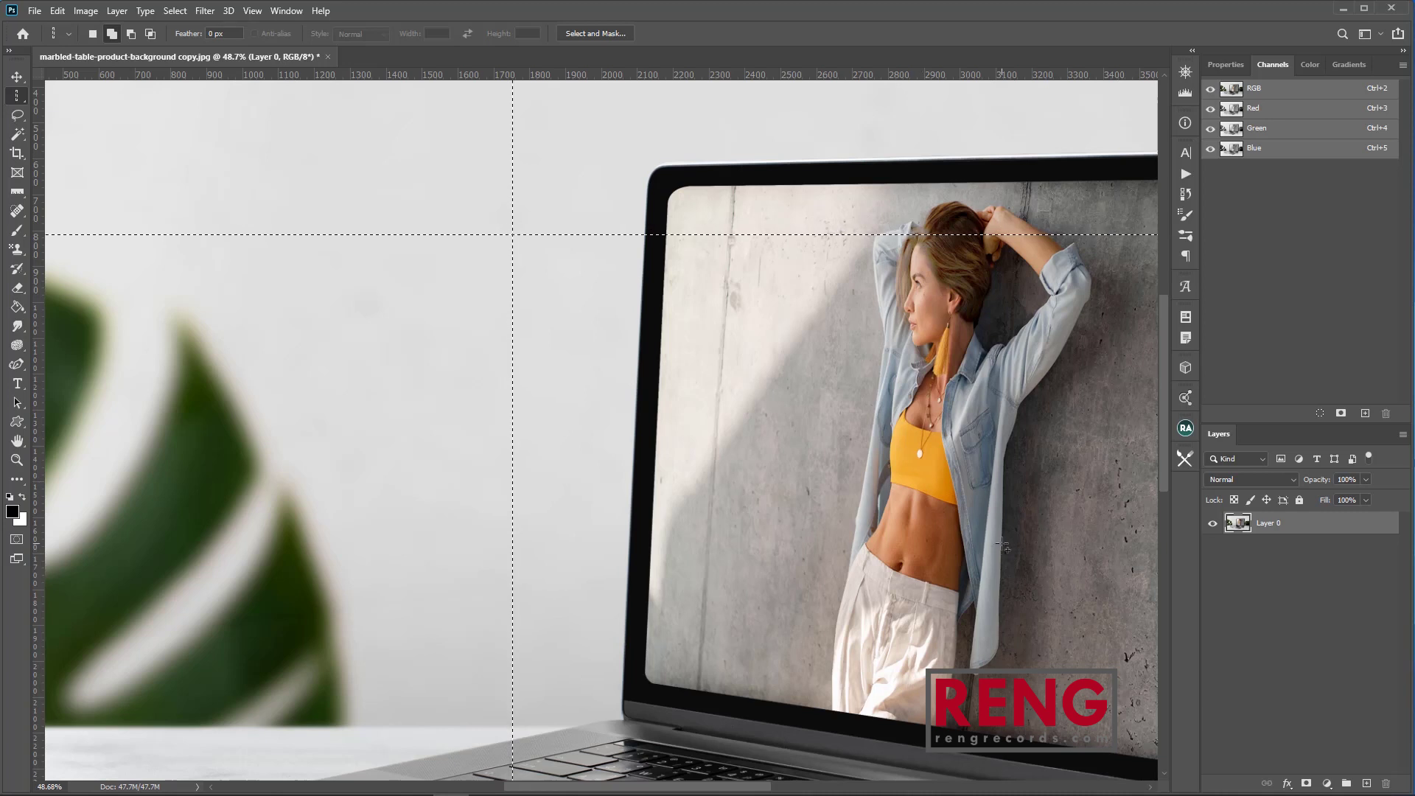
# Create a new layer and set the Soft Round brush size to 199 px.
pyautogui.hotkey('ctrl', 'shift', 'n')
pyautogui.press('Return')
pyautogui.moveTo(592, 297); pyautogui.dragTo(666, 416)
pyautogui.scroll(5, 588, 353)
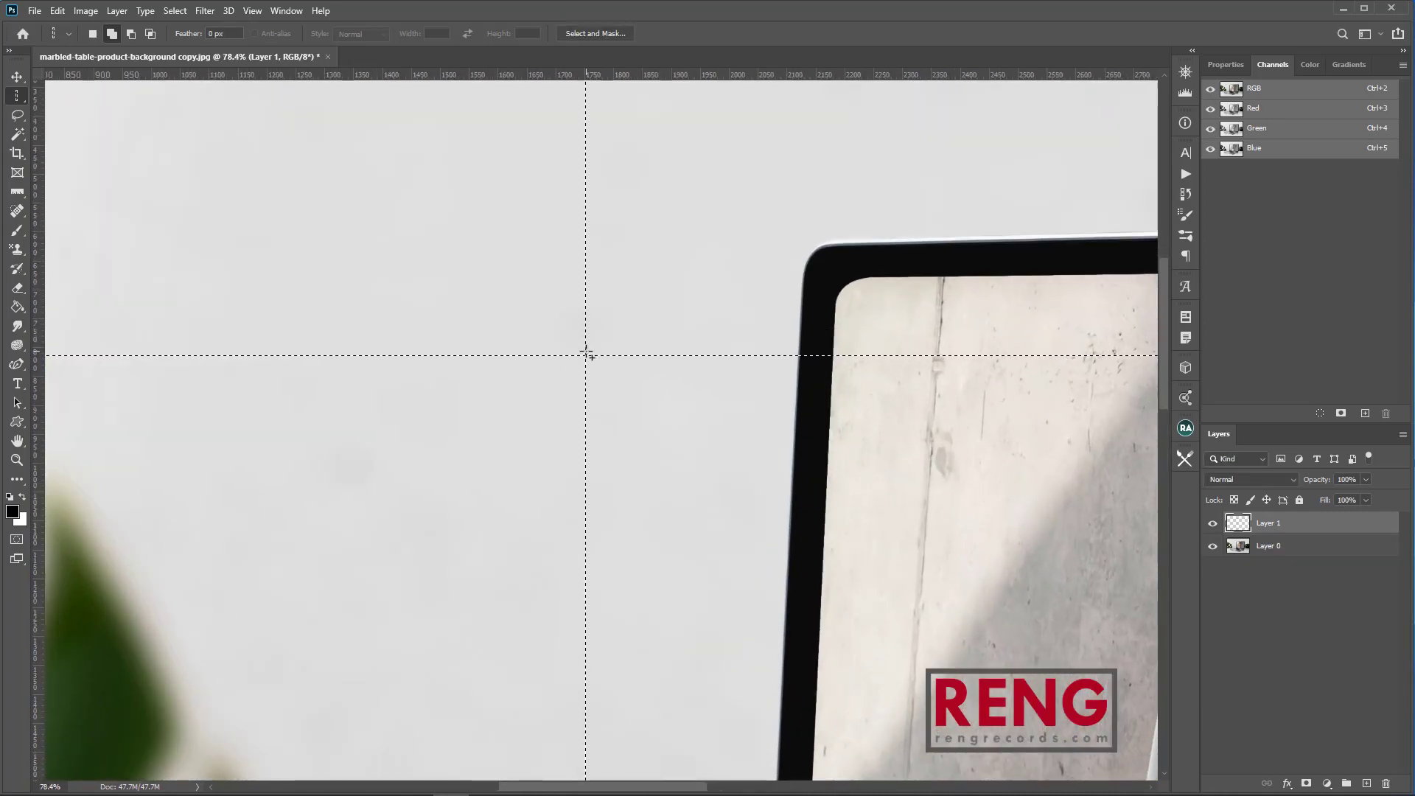
pyautogui.press('b')
pyautogui.rightClick(590, 359)
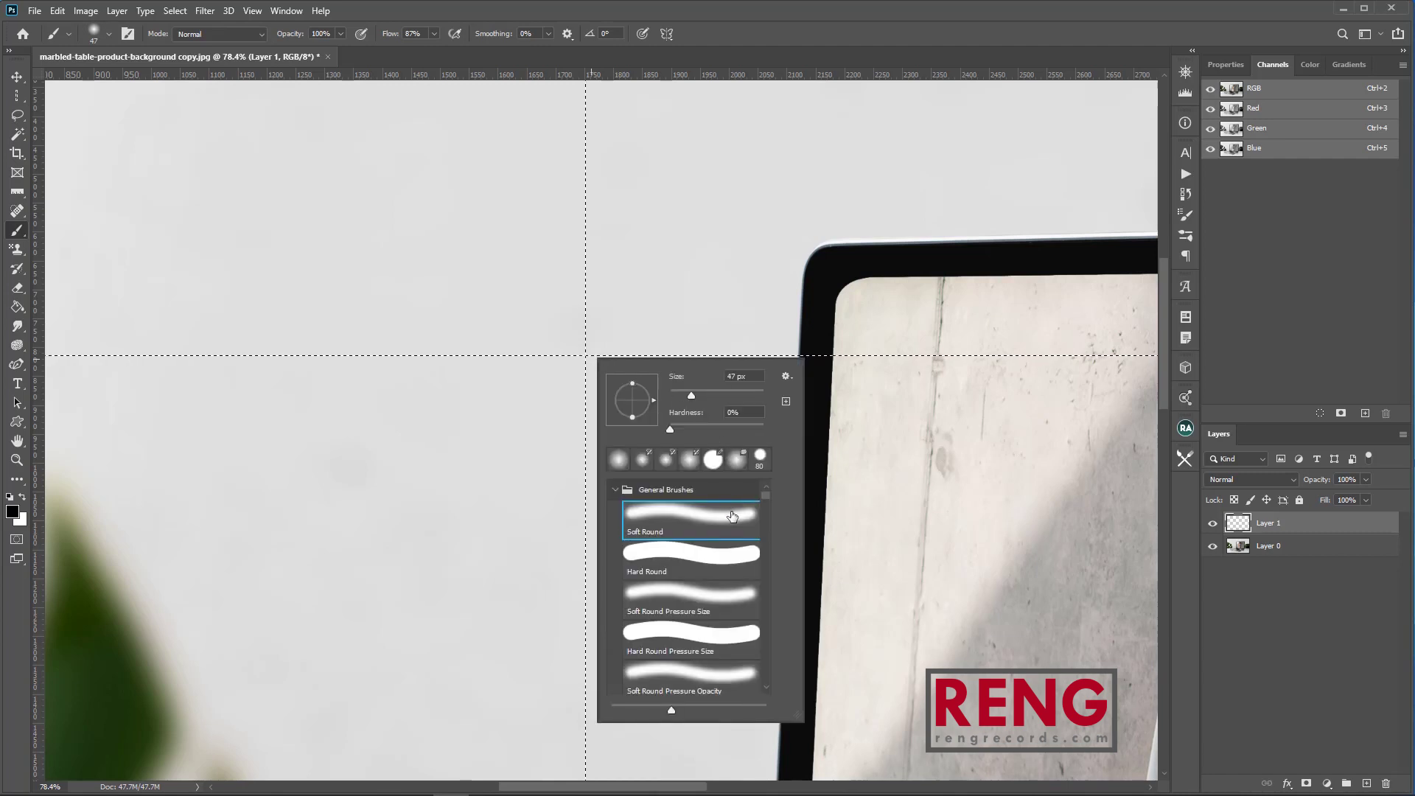
pyautogui.moveTo(718, 395); pyautogui.dragTo(740, 396)
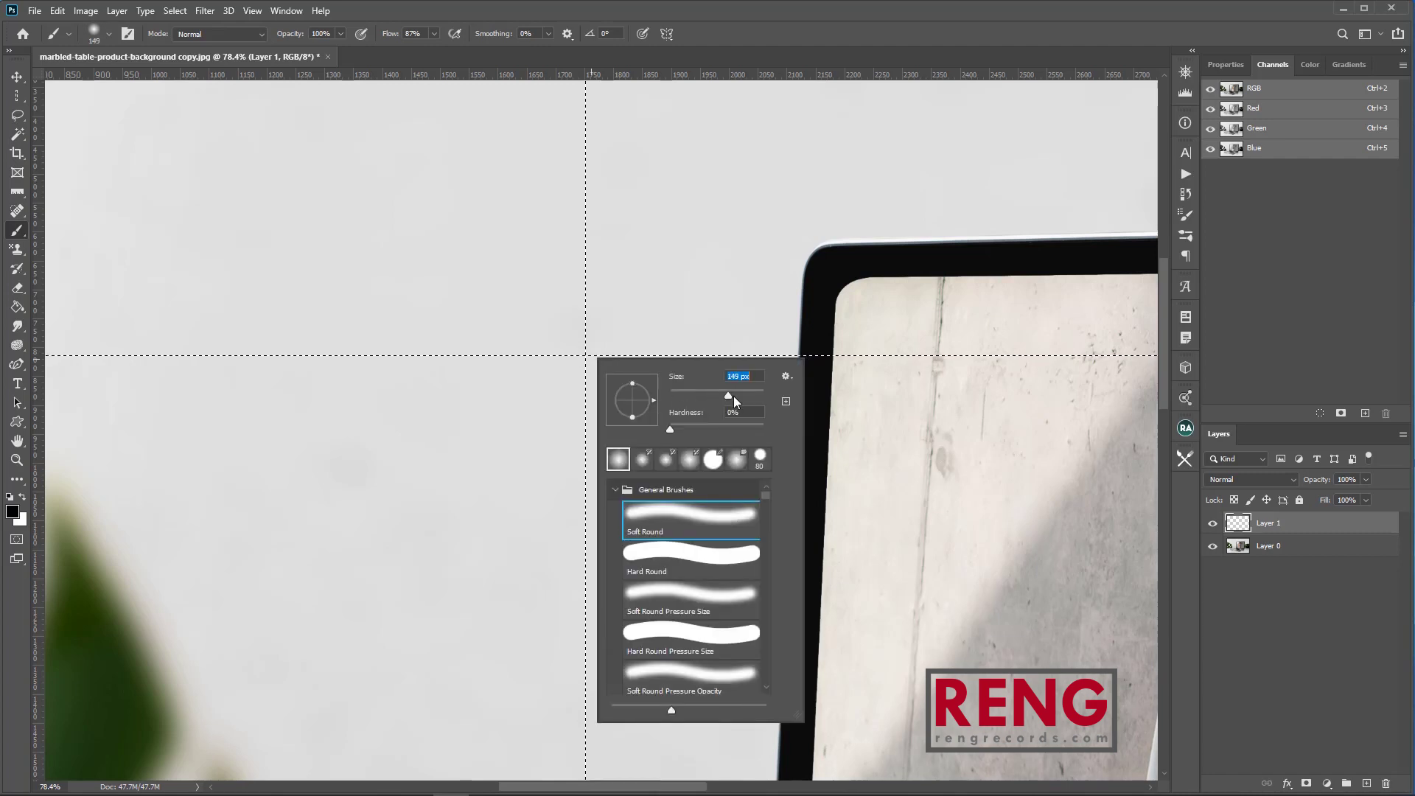
# Paint a black dab over the crossing of the row and column selections, and deselect.
pyautogui.click(583, 356)
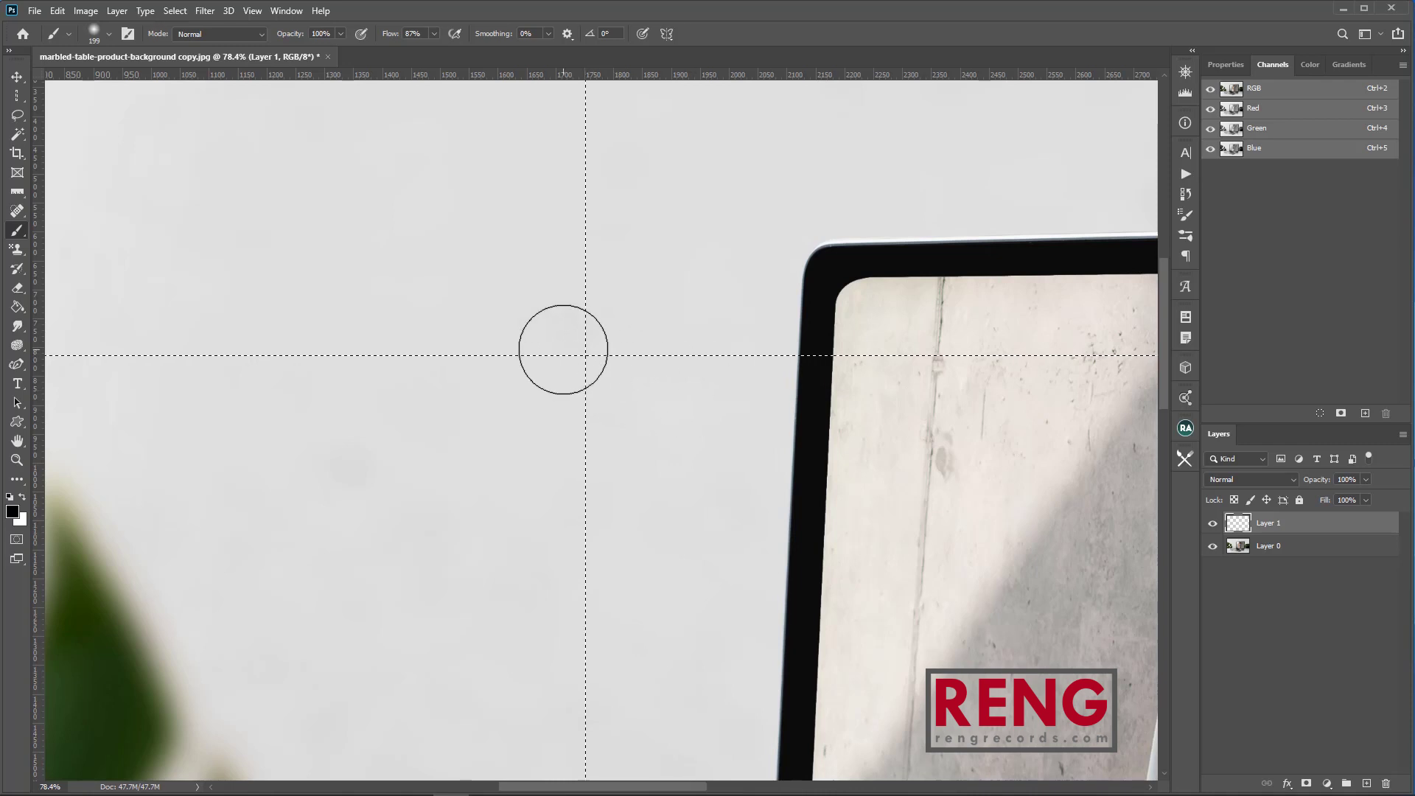
pyautogui.scroll(5, 565, 352)
pyautogui.click(626, 365)
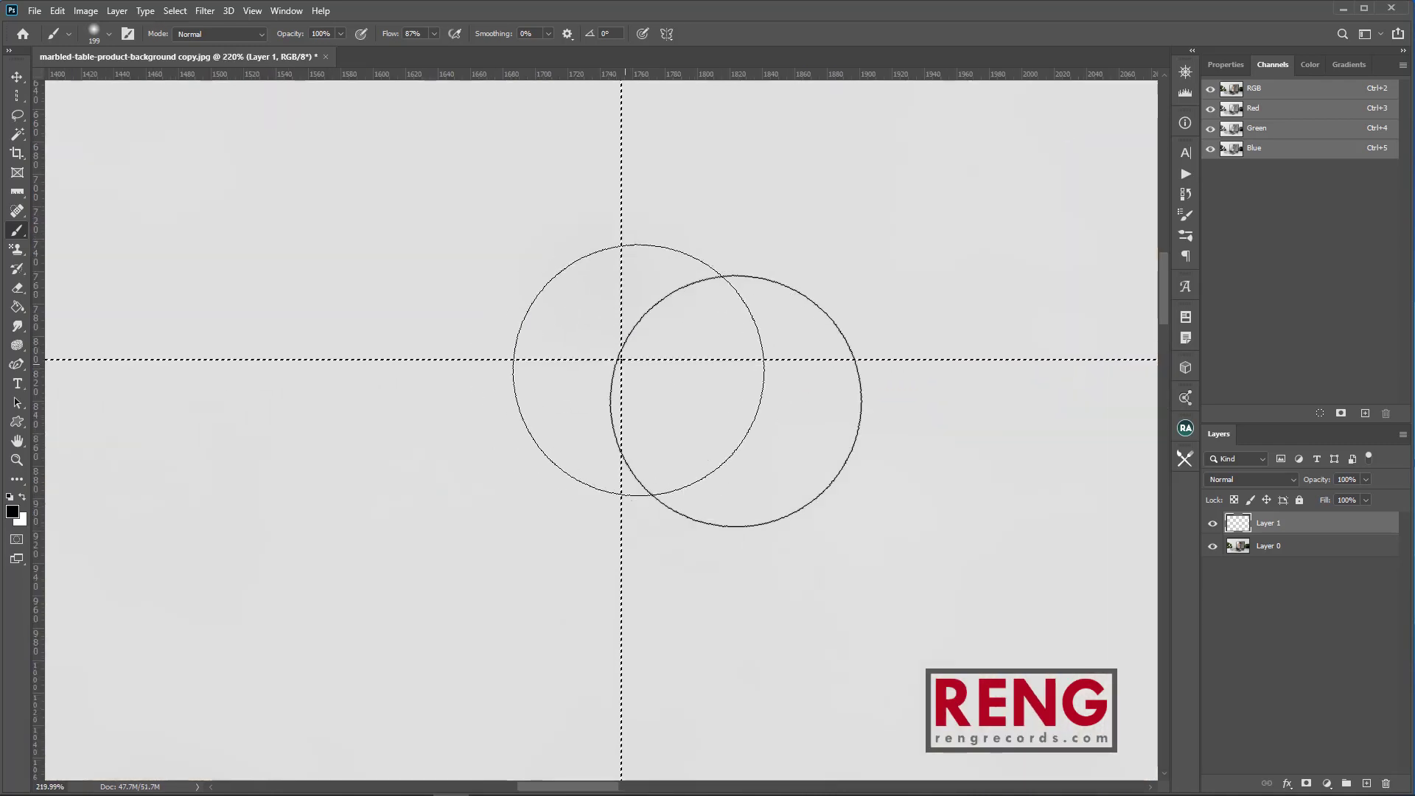
pyautogui.press('m')
pyautogui.click(696, 243)
# Enlarge the painted cross on the wall to about 169% of its size.
pyautogui.scroll(-5, 712, 419)
pyautogui.press('v')
pyautogui.moveTo(749, 452); pyautogui.dragTo(678, 455)
pyautogui.scroll(-3, 593, 364)
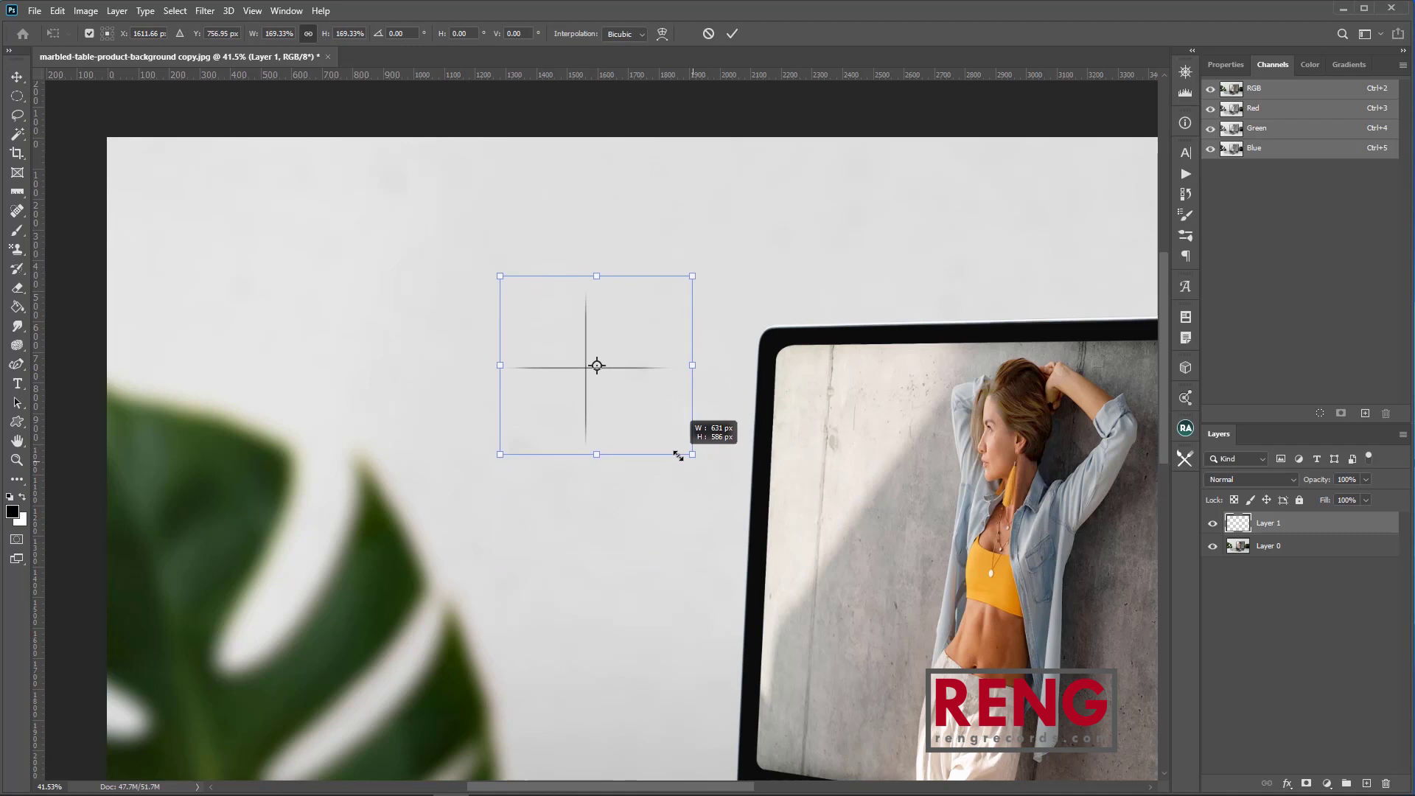
pyautogui.press('Return')
pyautogui.press('z')
pyautogui.scroll(-4, 689, 455)
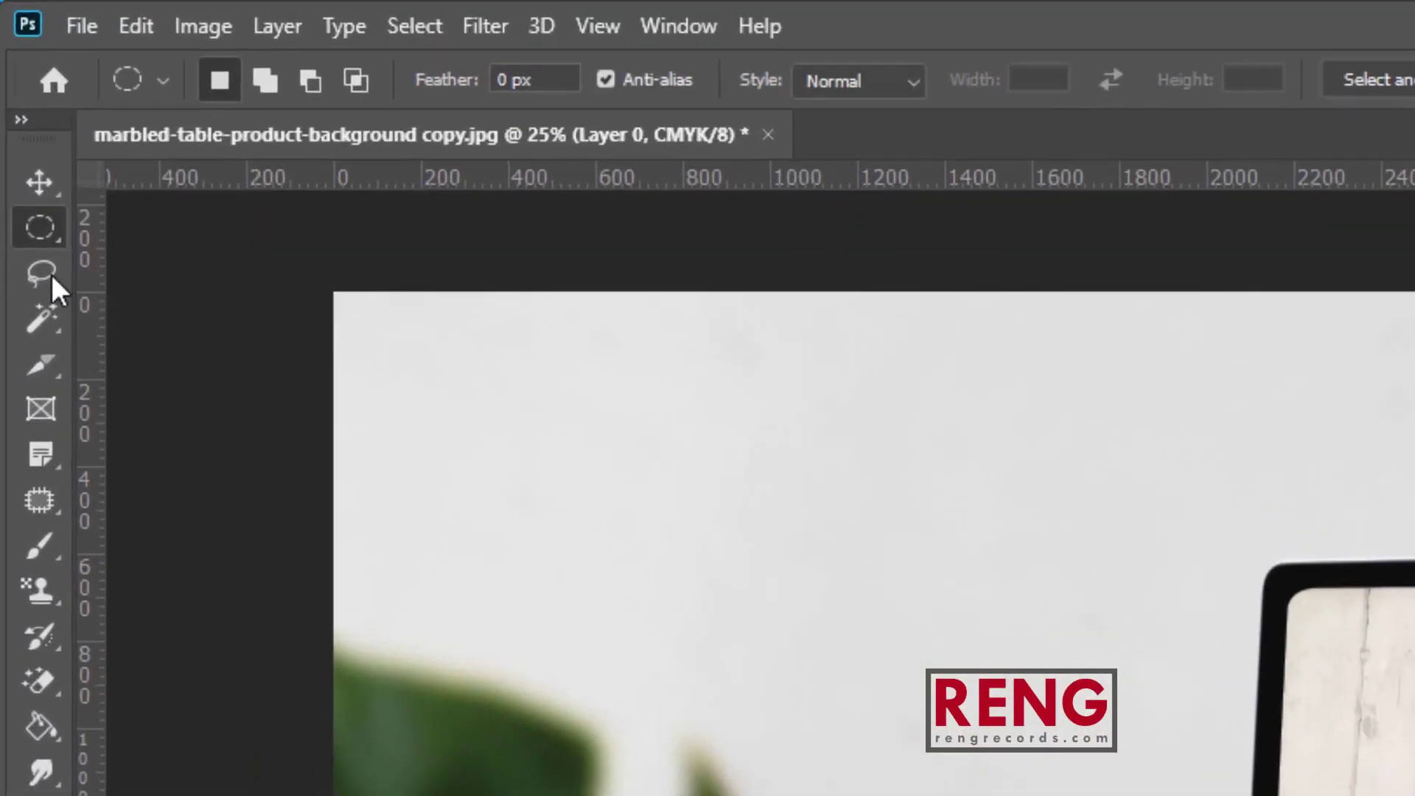
# Draw freehand Lasso selections around the leaf and across the wall and laptop, and deselect.
pyautogui.click(17, 115)
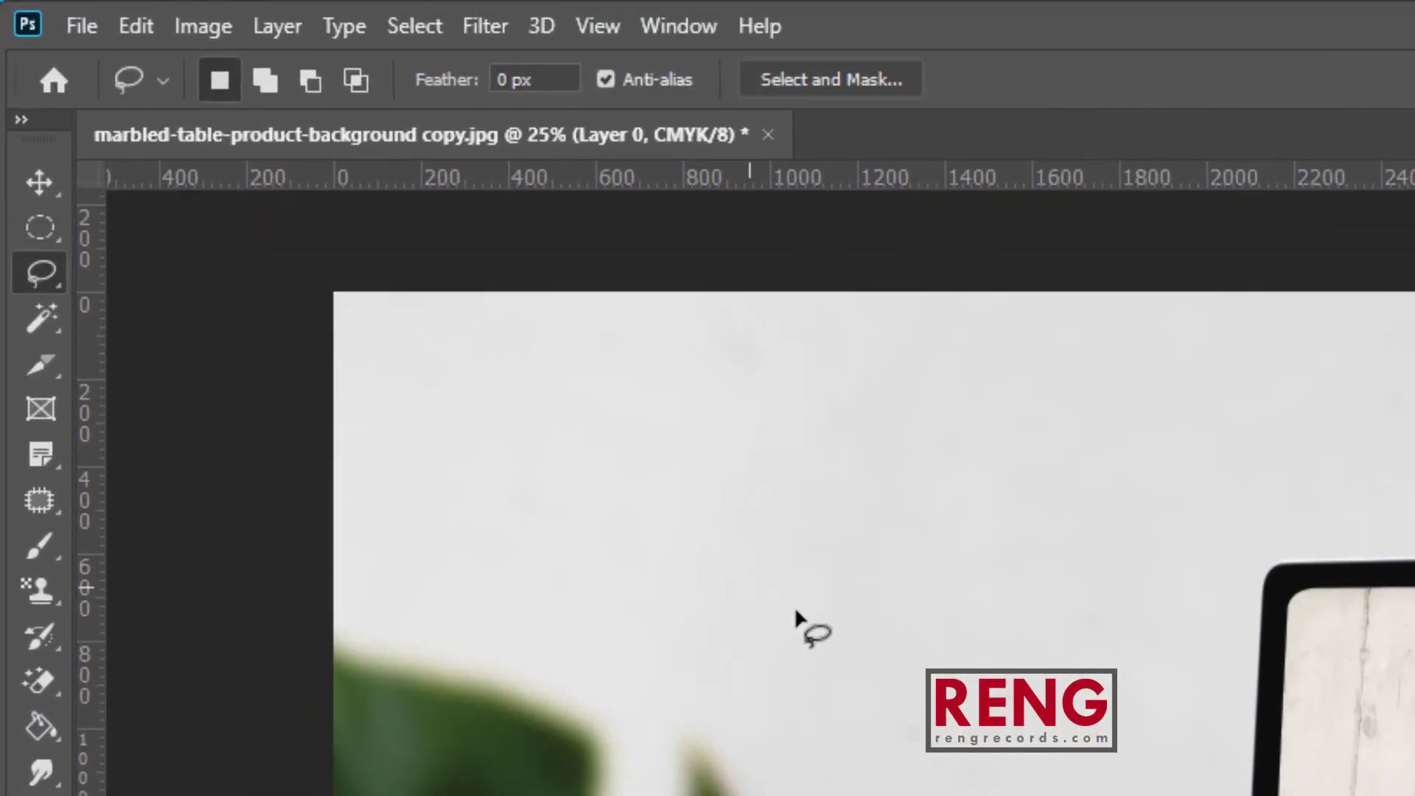
pyautogui.moveTo(392, 520)
pyautogui.mouseDown()
pyautogui.moveTo(375, 431)
pyautogui.moveTo(289, 303)
pyautogui.mouseUp()
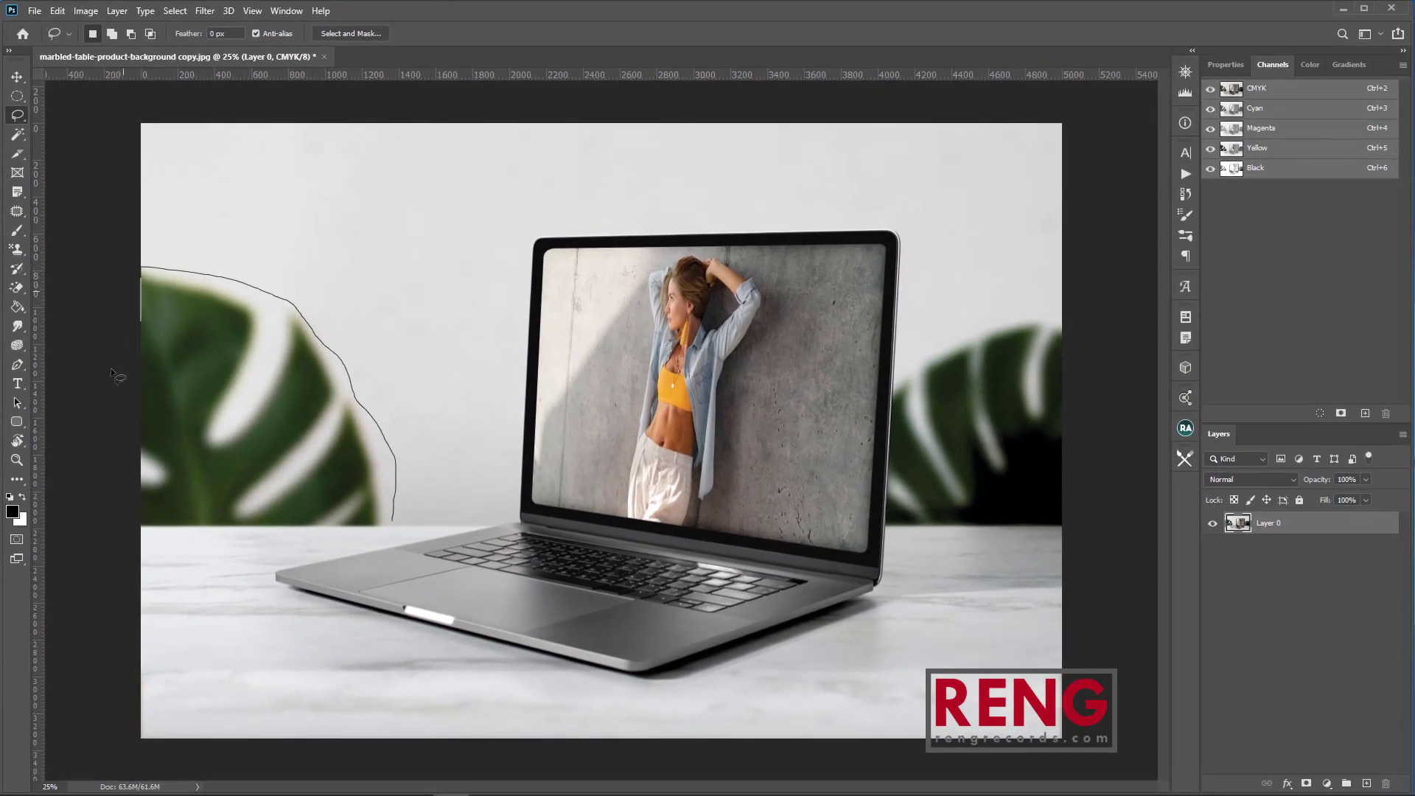
pyautogui.moveTo(246, 542); pyautogui.dragTo(383, 540)
pyautogui.moveTo(416, 352); pyautogui.dragTo(384, 286)
pyautogui.moveTo(347, 424); pyautogui.dragTo(413, 352)
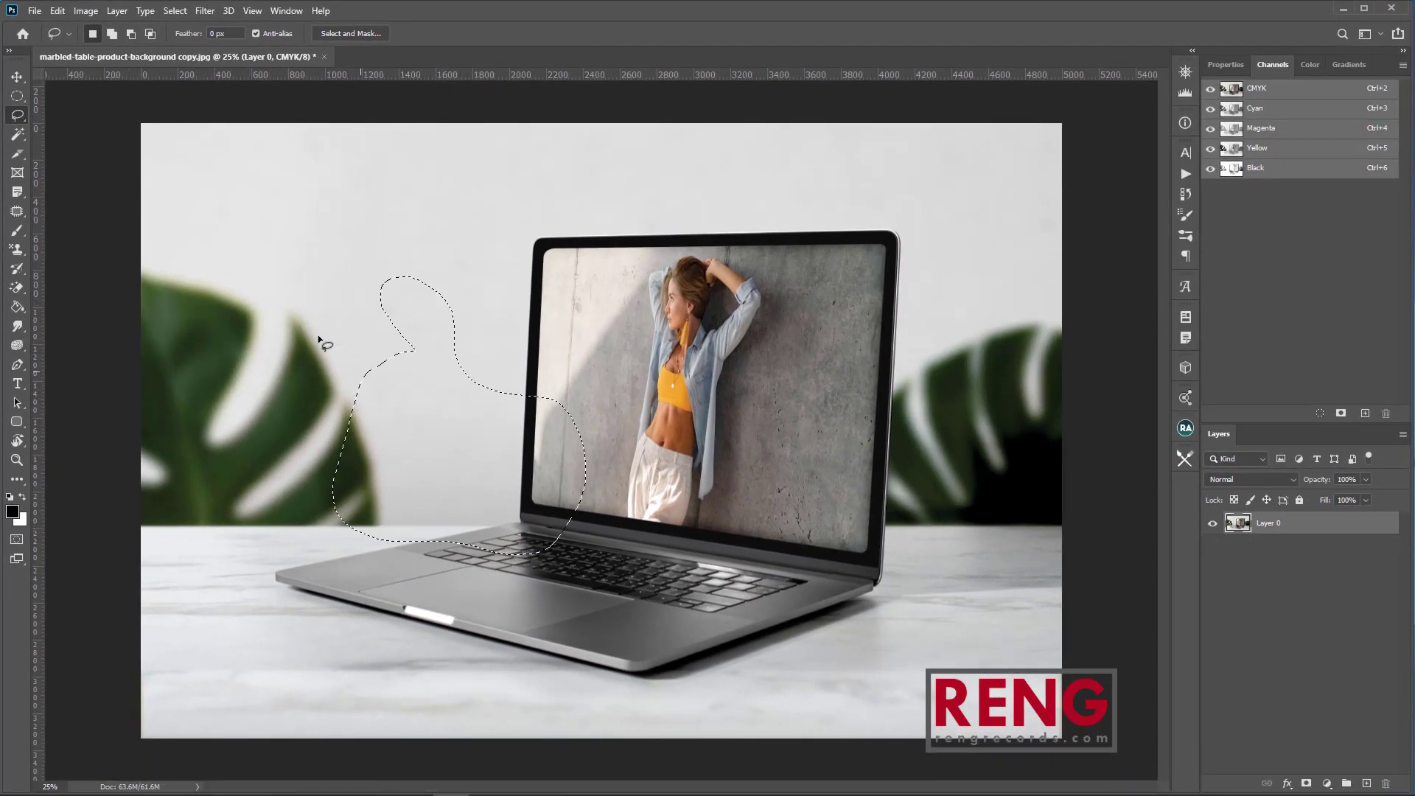
pyautogui.hotkey('ctrl', 'd')
# Outline the whole laptop with a straight-edged Polygonal Lasso selection.
pyautogui.rightClick(18, 117)
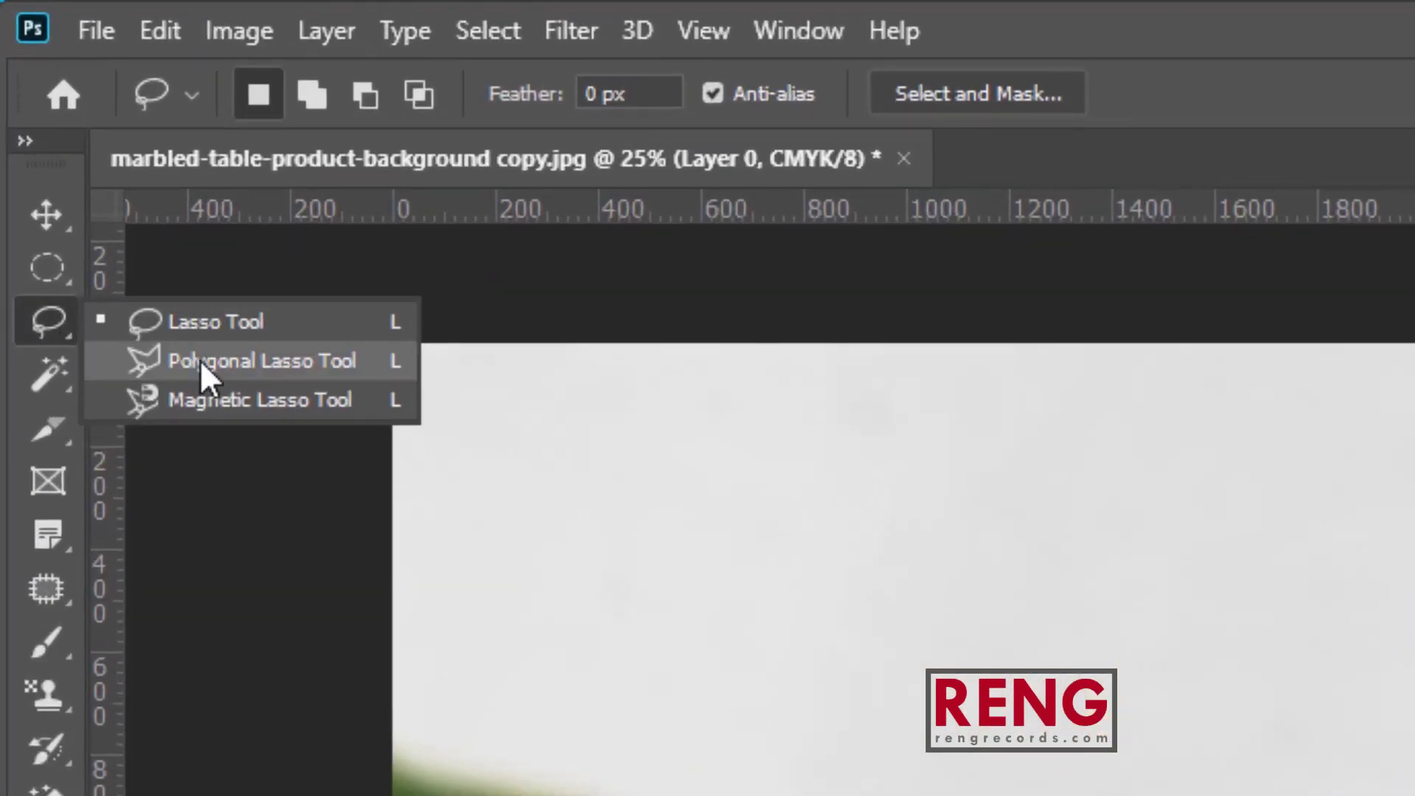
pyautogui.click(199, 361)
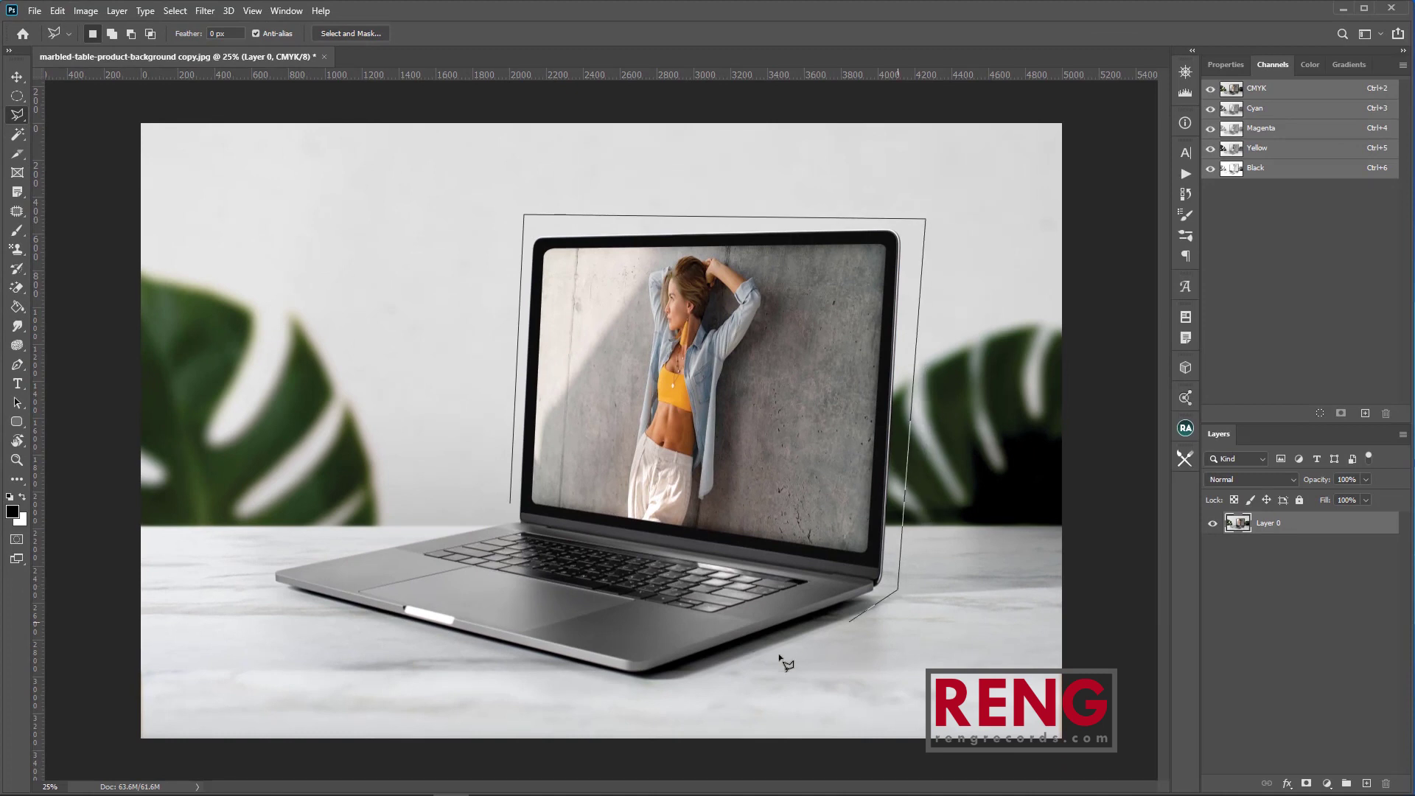
pyautogui.click(639, 699)
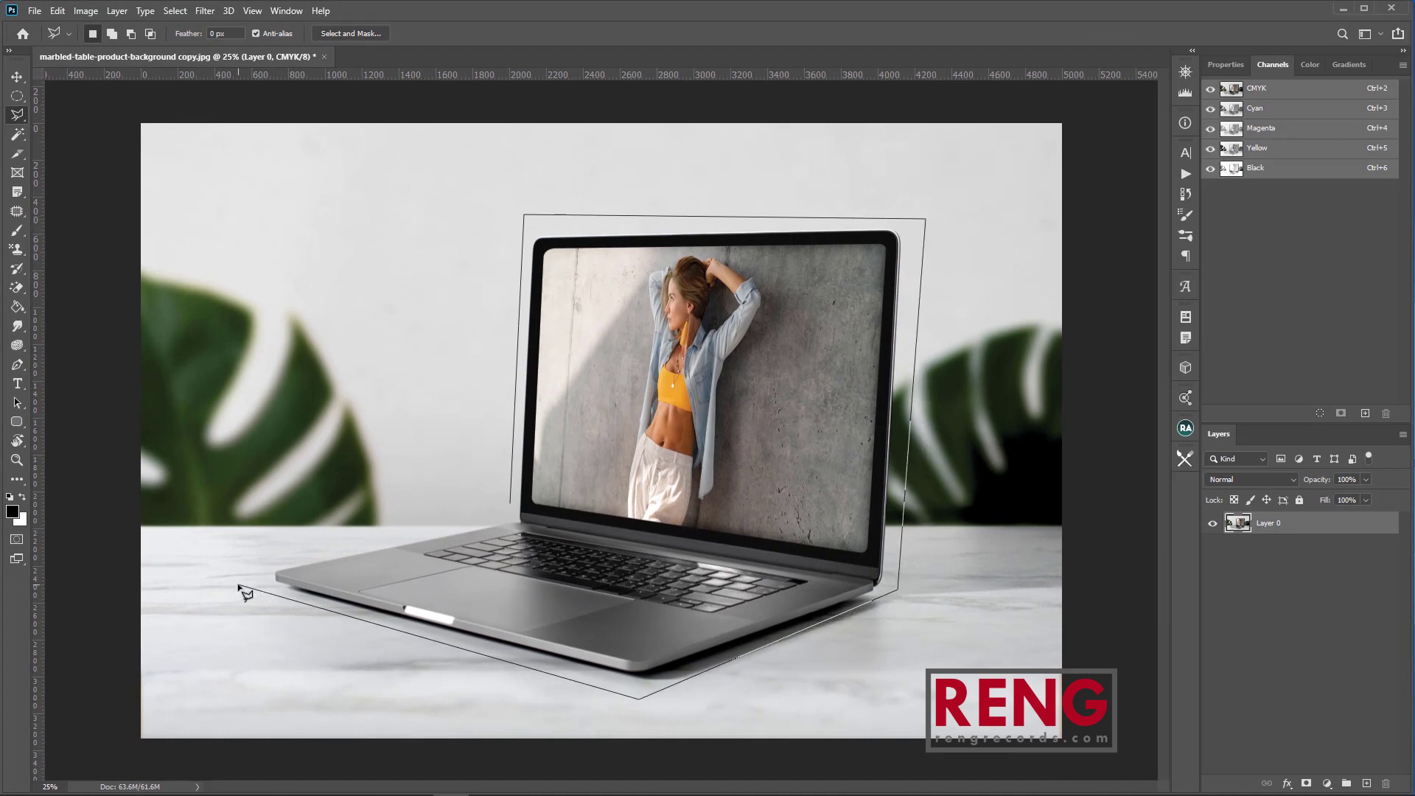
pyautogui.click(511, 505)
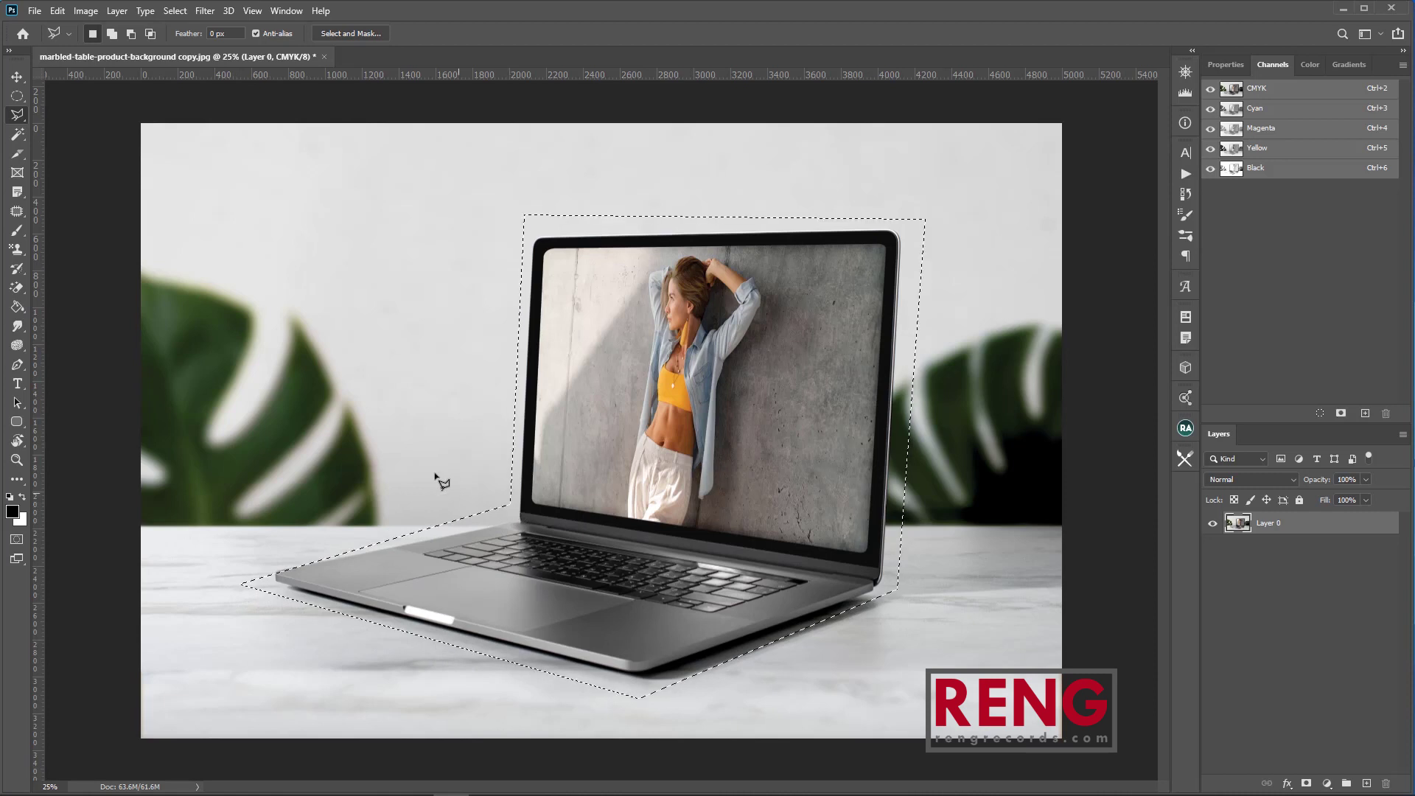
pyautogui.click(260, 250)
pyautogui.press('Escape')
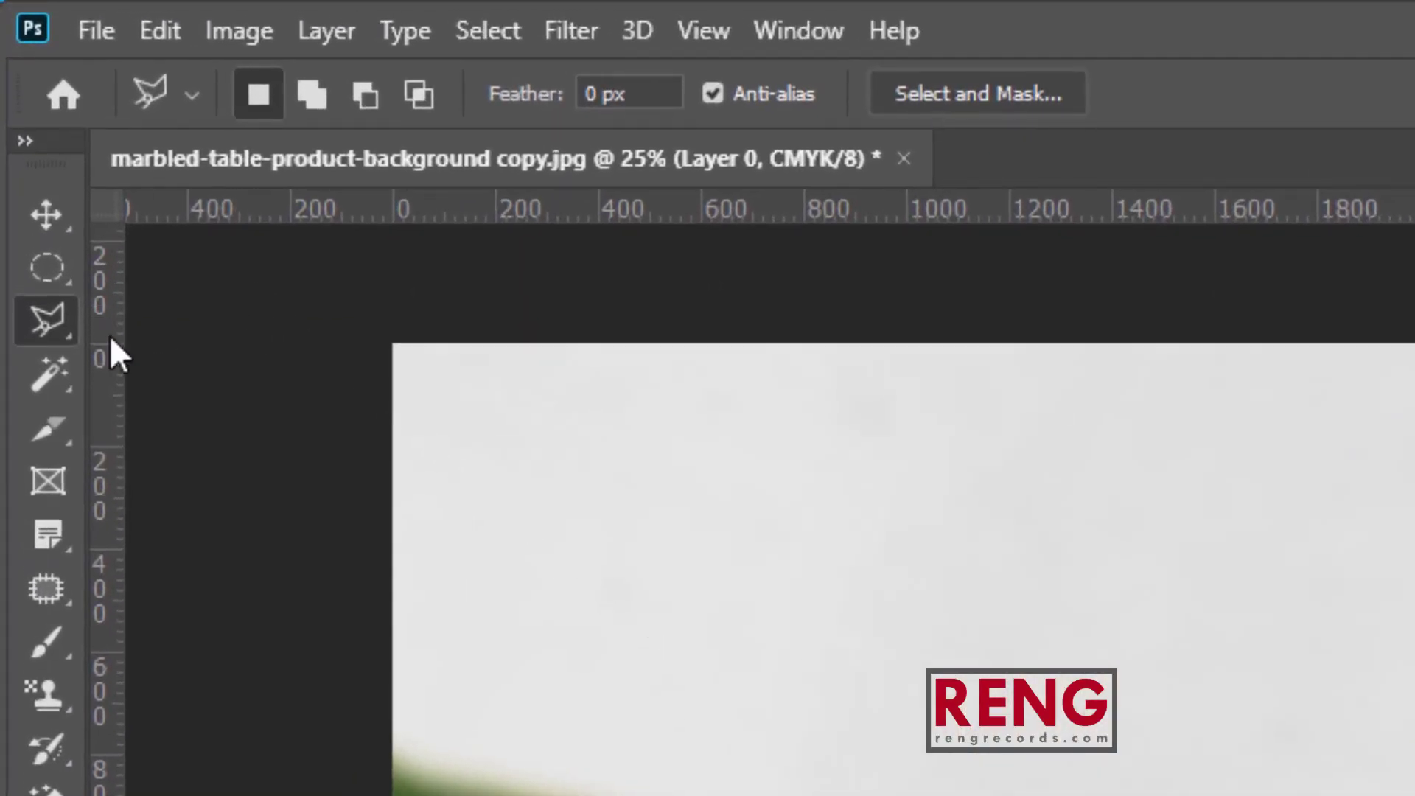
# Start a Magnetic Lasso outline at the hinge corner of the laptop screen.
pyautogui.rightClick(56, 323)
pyautogui.click(229, 399)
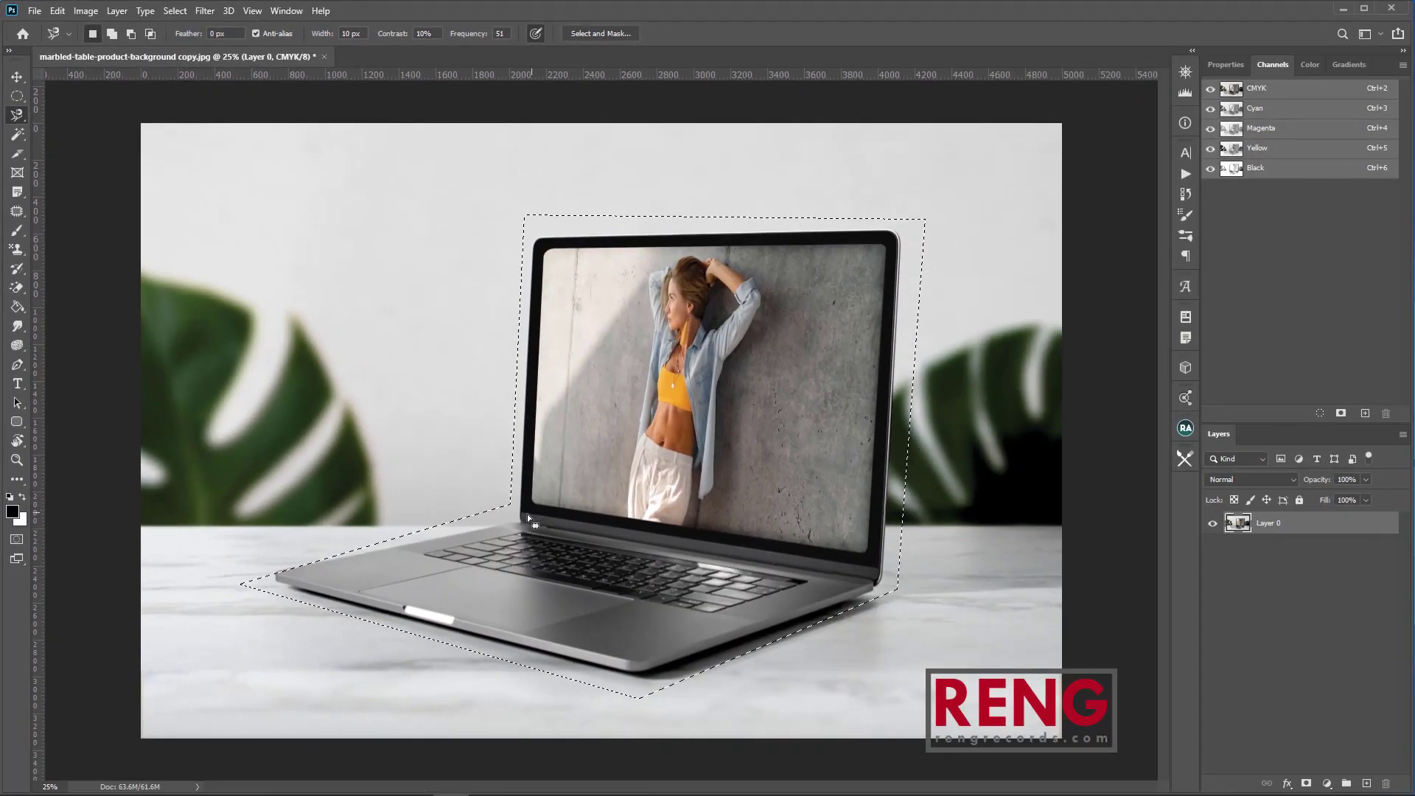
pyautogui.click(519, 521)
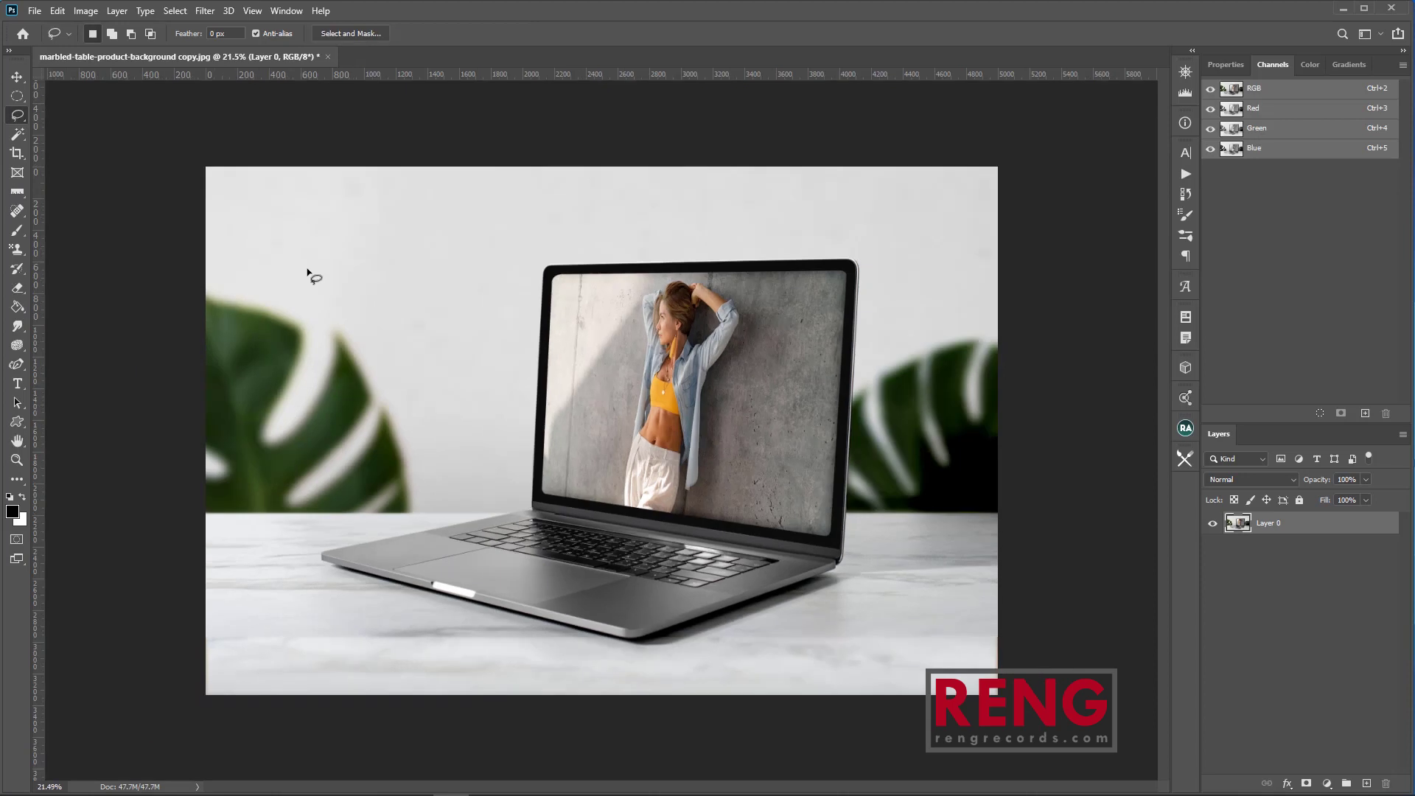
# Trace the woman's raised forearm and hand with the freehand Lasso Tool, shift the selection, and deselect.
pyautogui.scroll(5, 509, 418)
pyautogui.moveTo(722, 302); pyautogui.dragTo(527, 428)
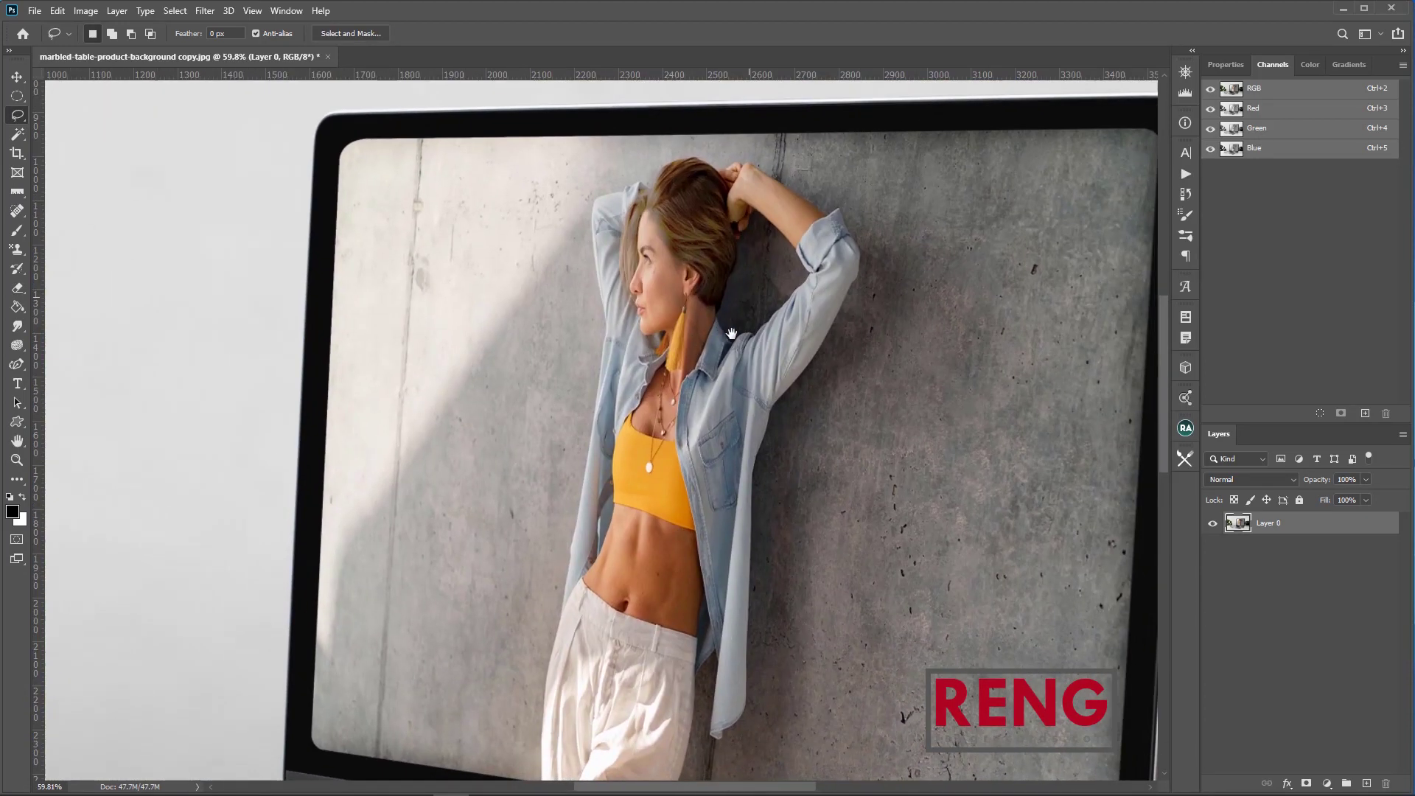
pyautogui.scroll(4, 737, 324)
pyautogui.moveTo(742, 216); pyautogui.dragTo(759, 410)
pyautogui.scroll(3, 782, 238)
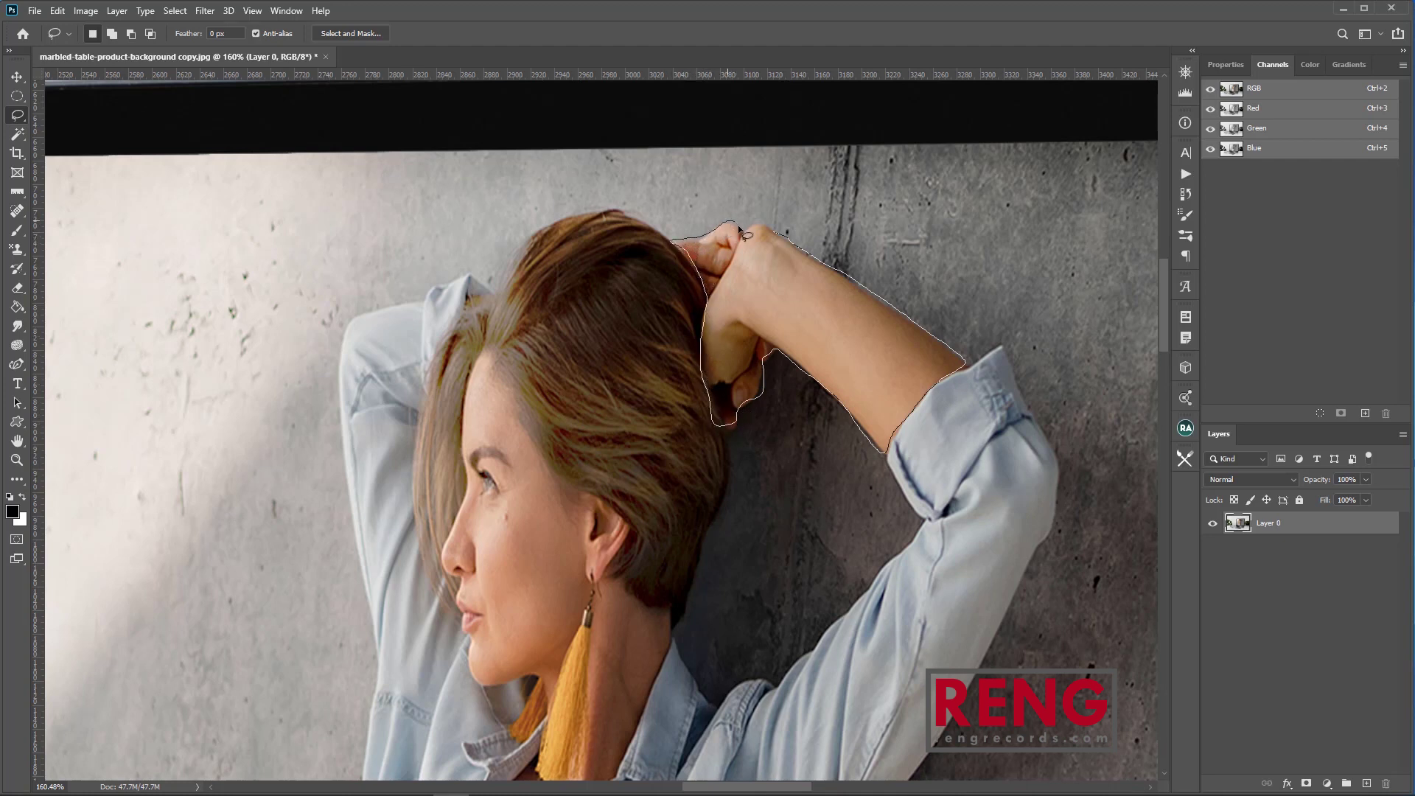
pyautogui.moveTo(759, 223); pyautogui.dragTo(766, 233)
pyautogui.moveTo(835, 312)
pyautogui.mouseDown()
pyautogui.moveTo(652, 297)
pyautogui.moveTo(760, 342)
pyautogui.mouseUp()
pyautogui.hotkey('ctrl', 'd')
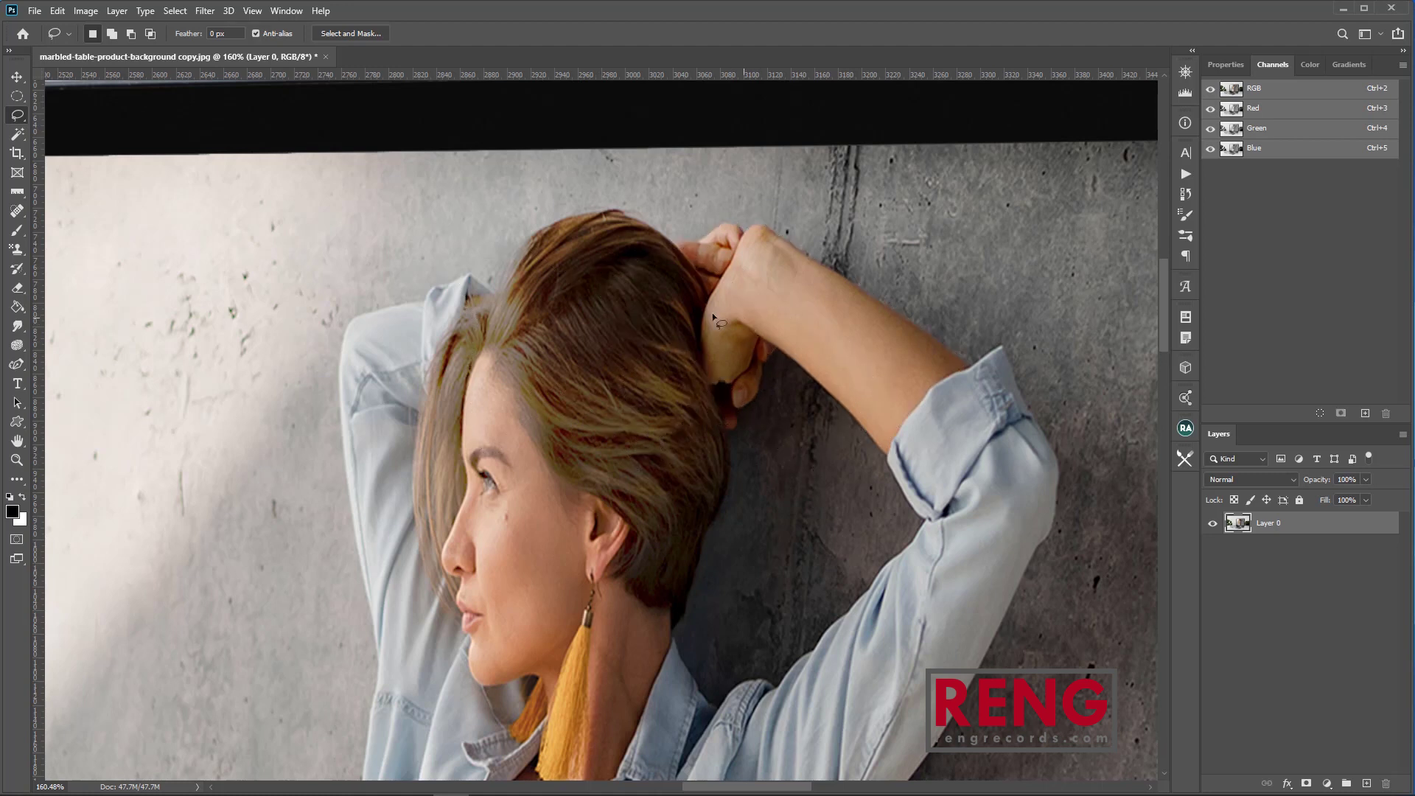
# Outline the woman's raised forearm and hand with the Polygonal Lasso Tool, shift the selection, and deselect.
pyautogui.rightClick(18, 115)
pyautogui.click(54, 131)
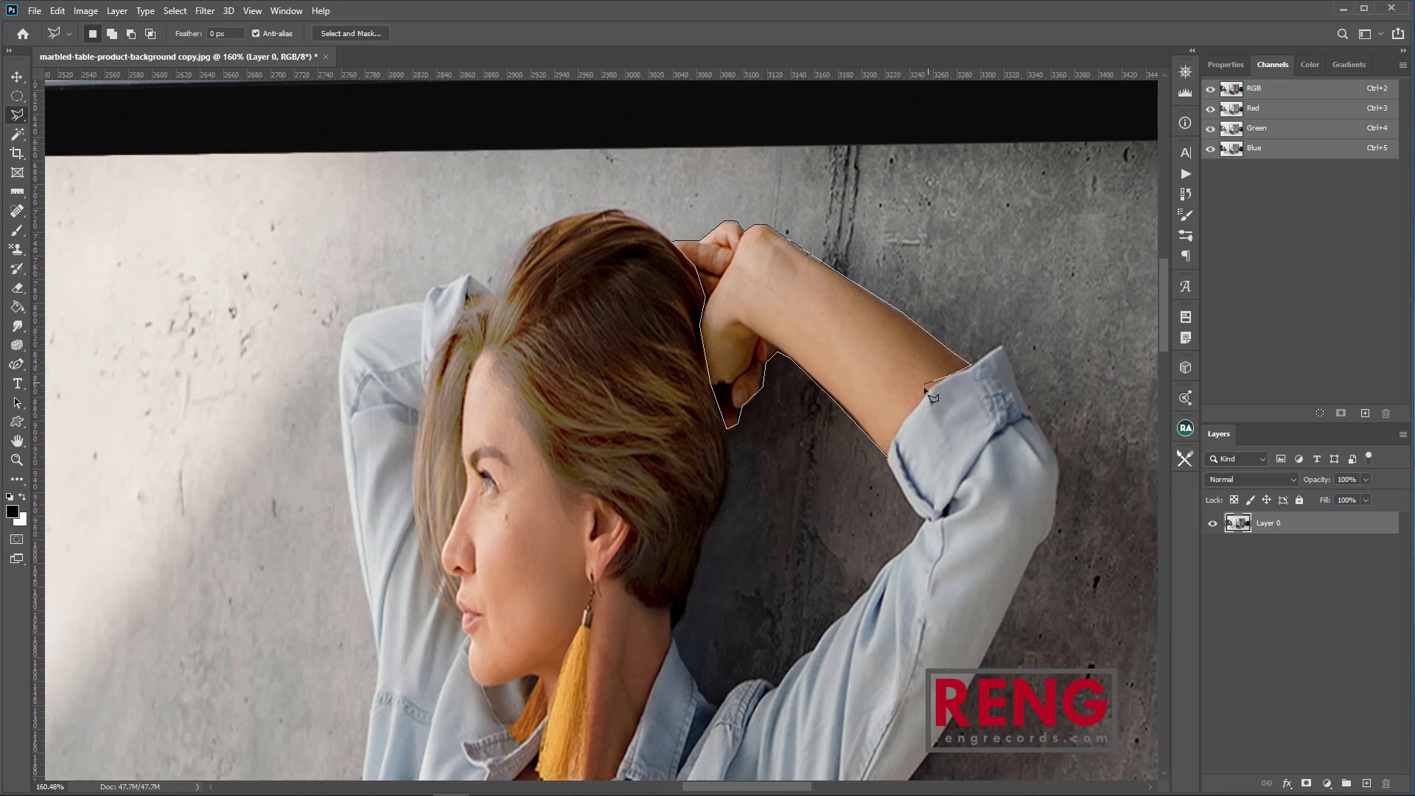
pyautogui.click(889, 459)
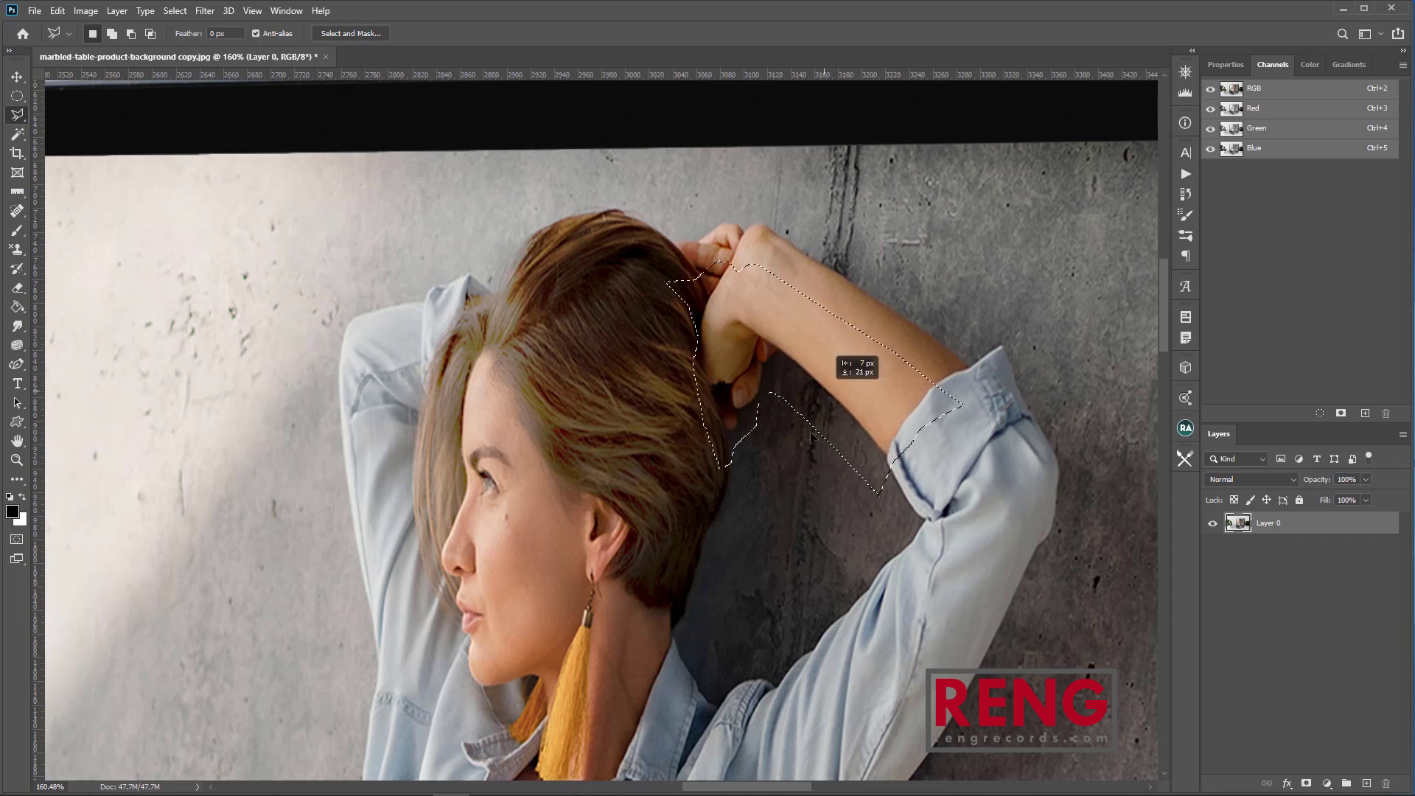
pyautogui.hotkey('ctrl', 'd')
# Trace the woman's raised forearm and hand with the Magnetic Lasso Tool and shift the closed selection.
pyautogui.moveTo(17, 123); pyautogui.dragTo(68, 142)
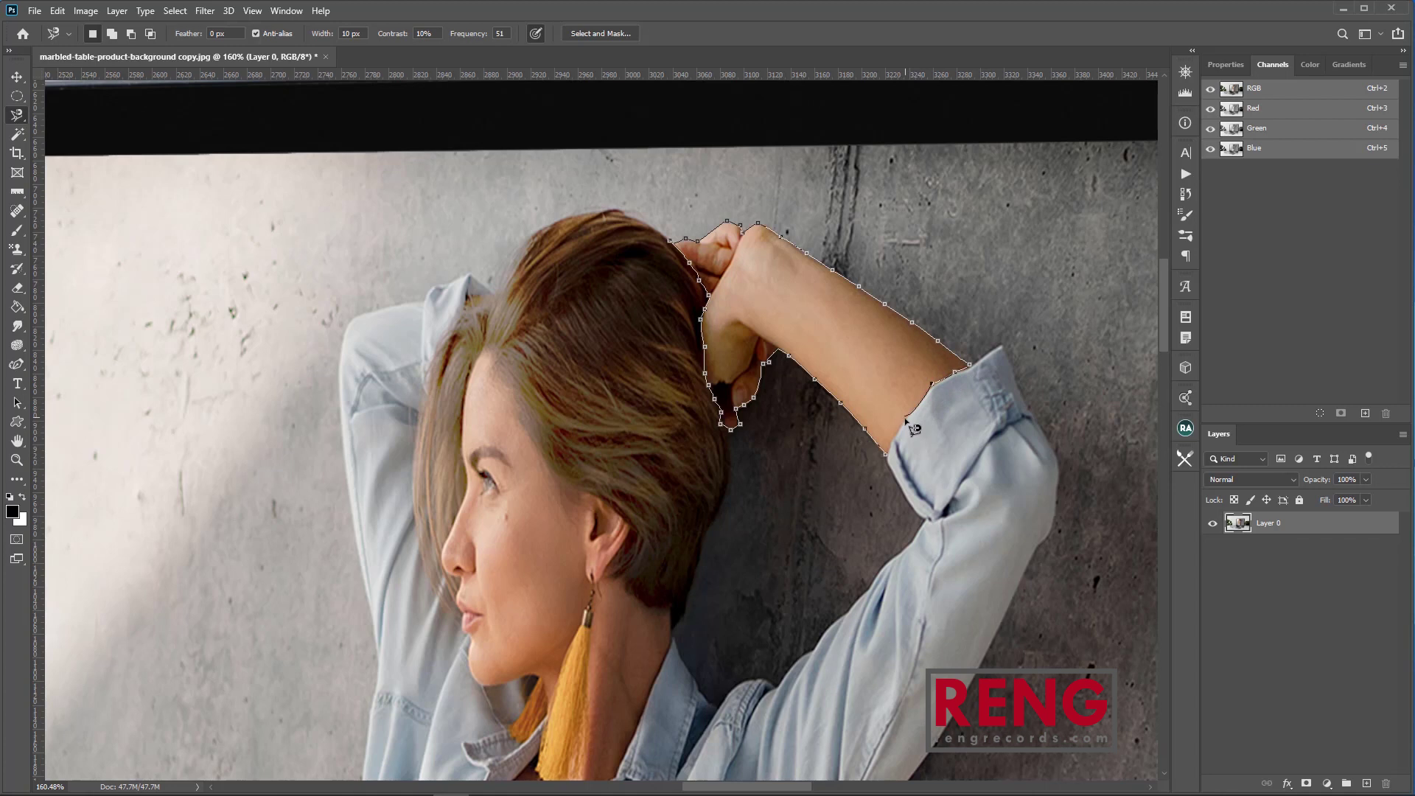
pyautogui.click(886, 454)
pyautogui.moveTo(825, 336)
pyautogui.mouseDown()
pyautogui.moveTo(720, 330)
pyautogui.moveTo(800, 346)
pyautogui.mouseUp()
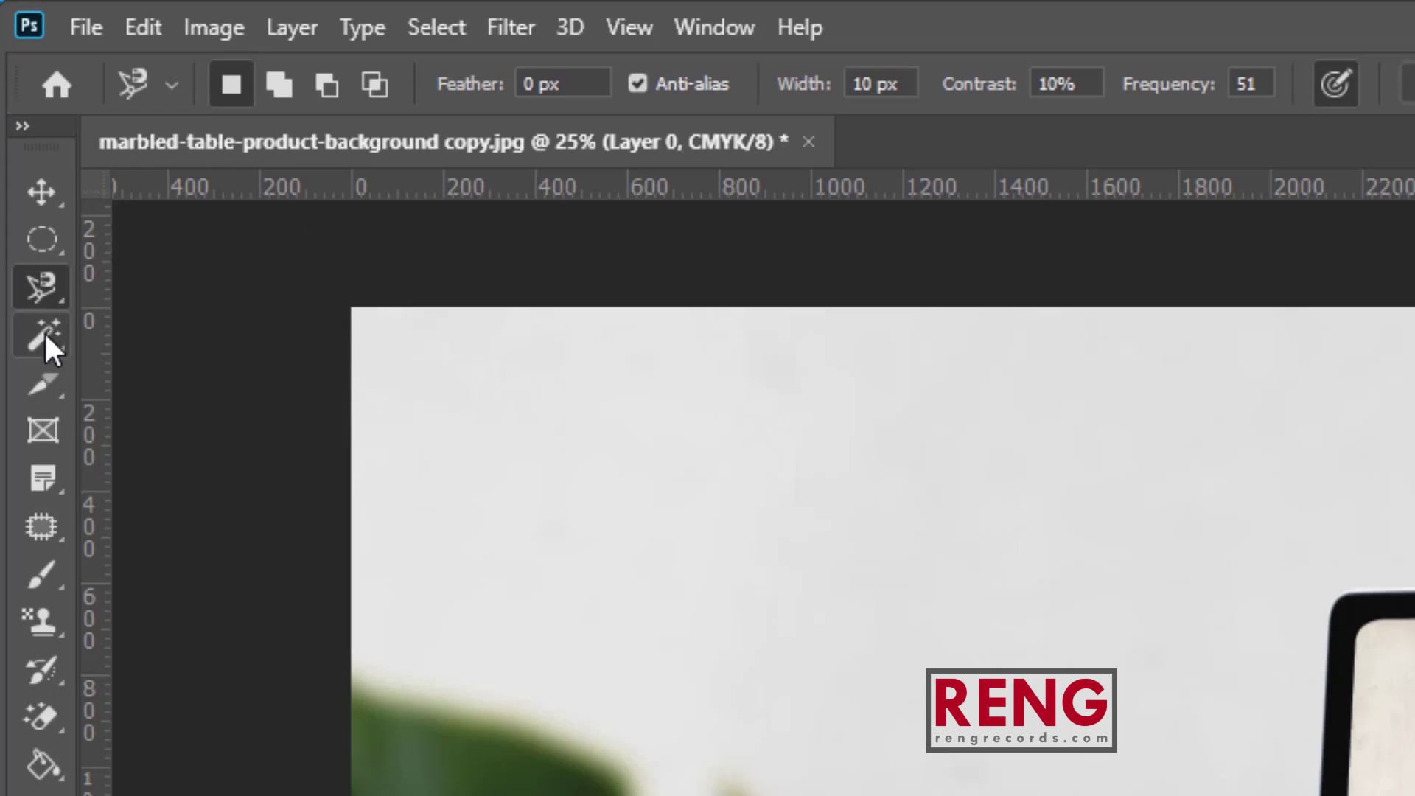
# Select the white wall behind the laptop with the Magic Wand Tool at a tolerance of 32.
pyautogui.click(46, 325)
pyautogui.click(250, 403)
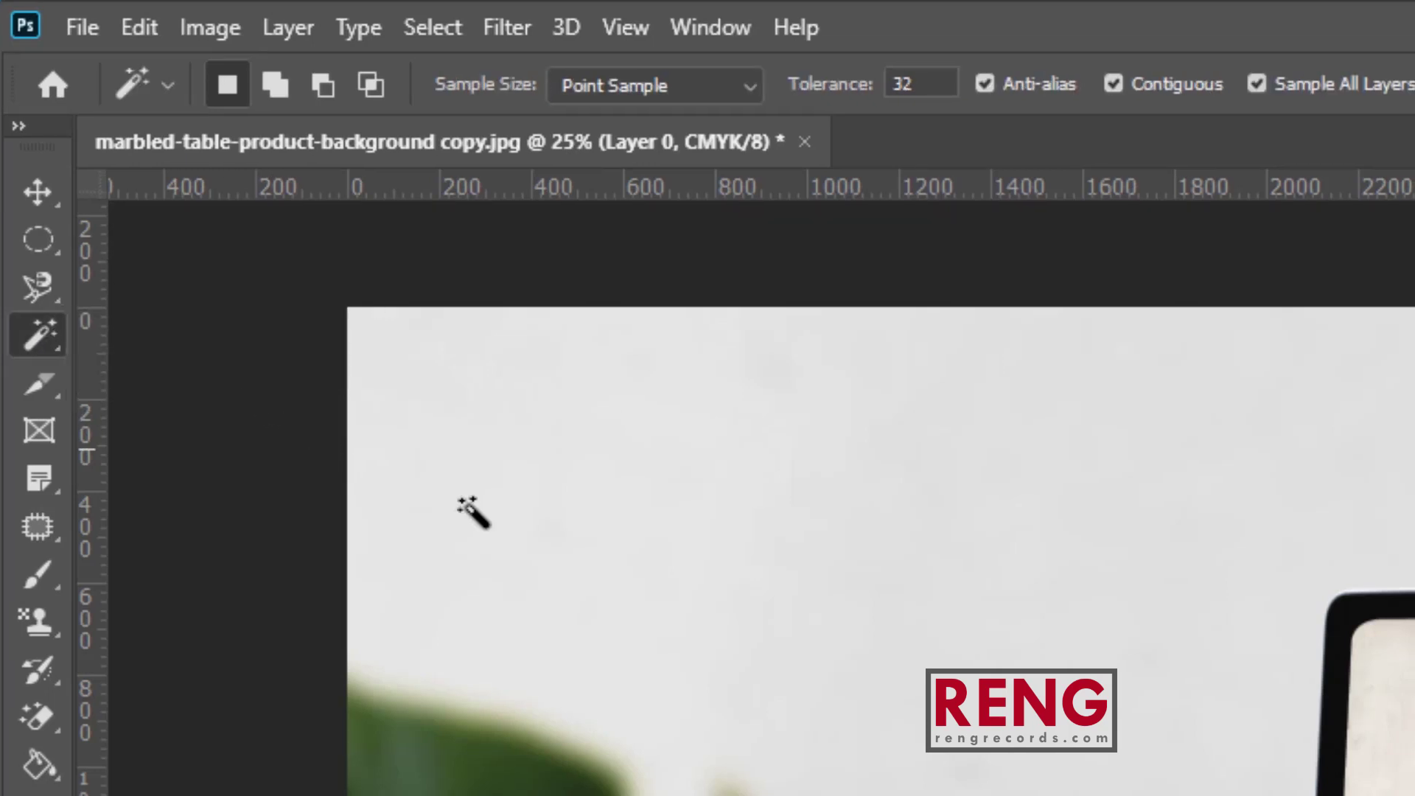
pyautogui.click(1222, 726)
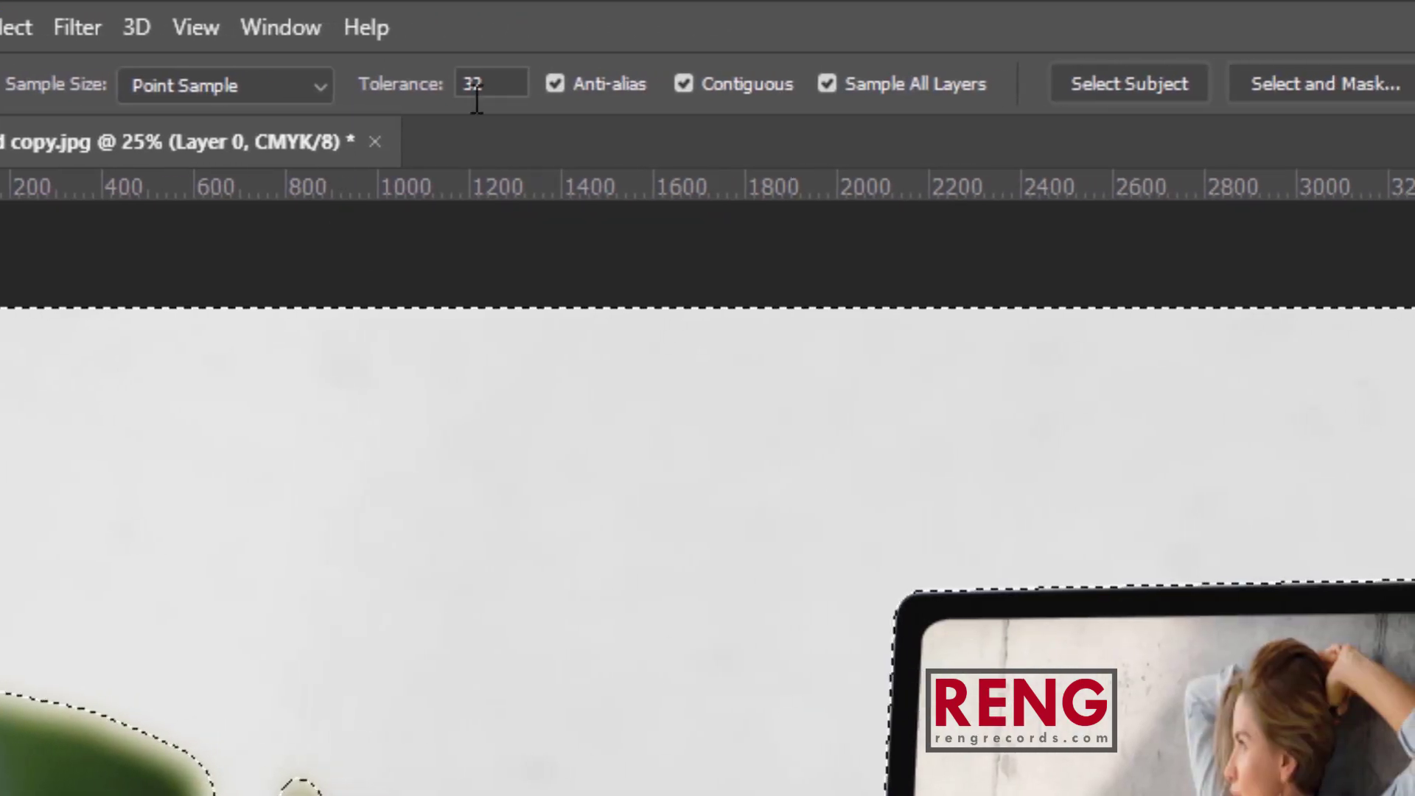
pyautogui.moveTo(523, 82); pyautogui.dragTo(418, 71)
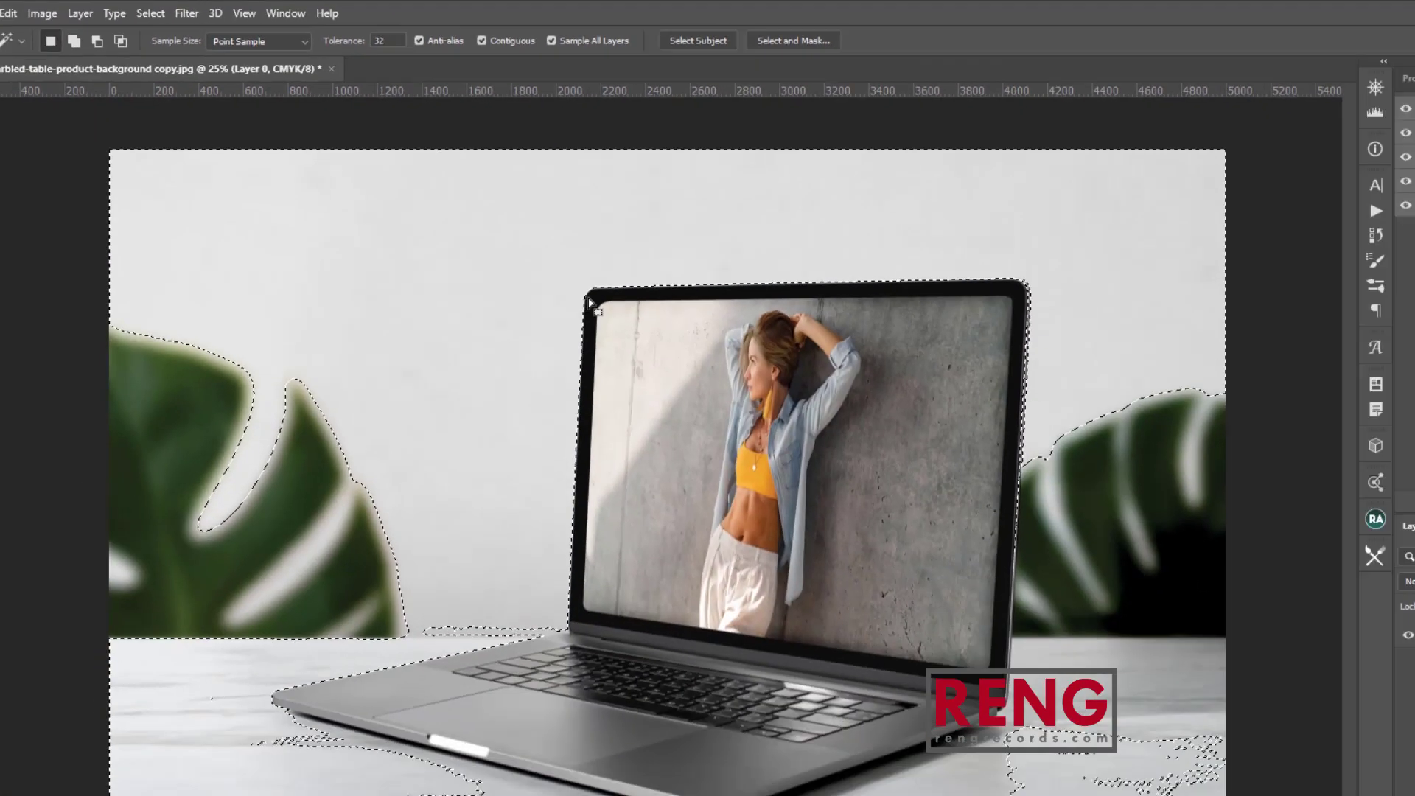
# Sample the sunlit concrete and other colour areas of the picture on the laptop screen with the Magic Wand, and deselect.
pyautogui.click(1025, 715)
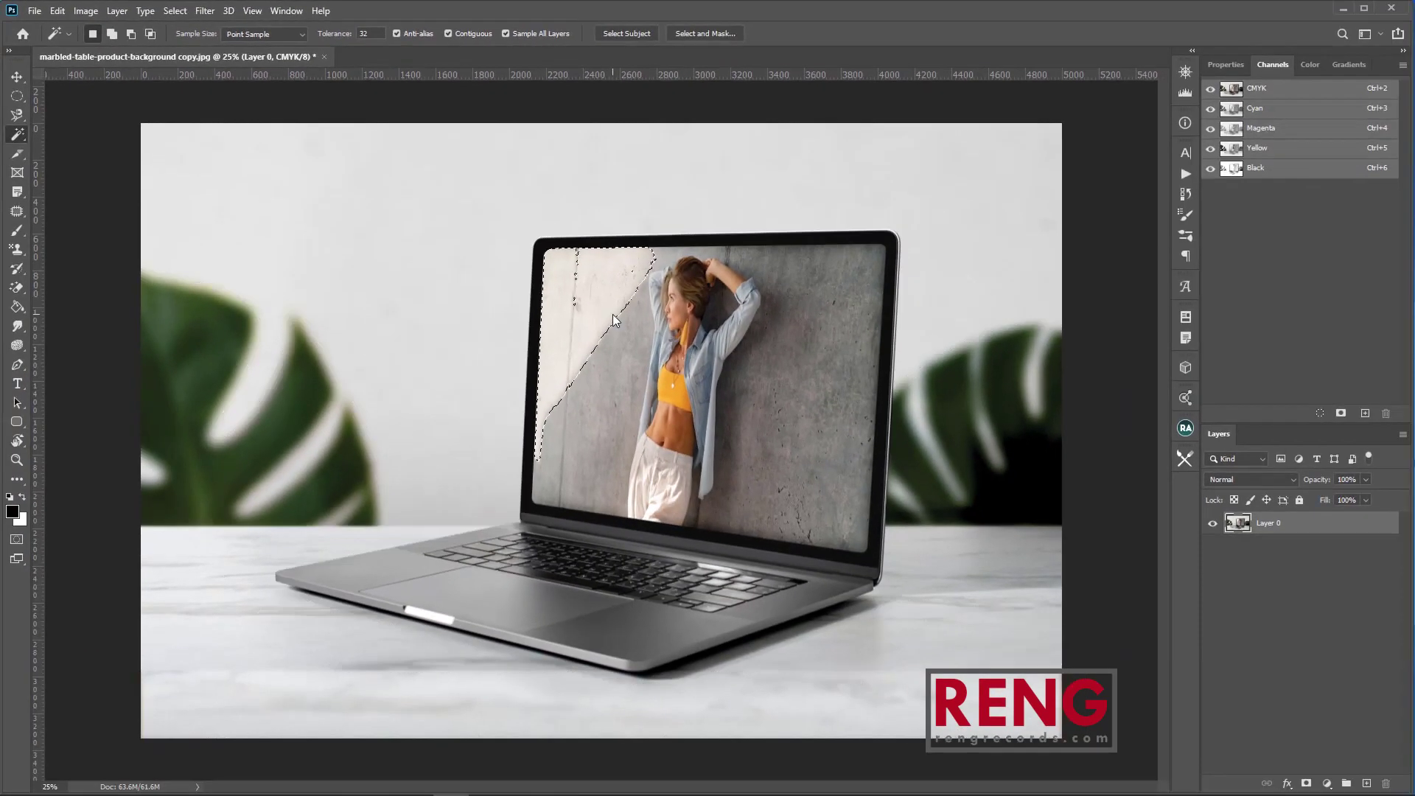
pyautogui.click(596, 383)
pyautogui.click(796, 342)
pyautogui.click(675, 393)
pyautogui.hotkey('ctrl', 'd')
pyautogui.click(580, 324)
# Frame the laptop's screen and keyboard edge with the Crop Tool, then cancel the crop.
pyautogui.click(23, 155)
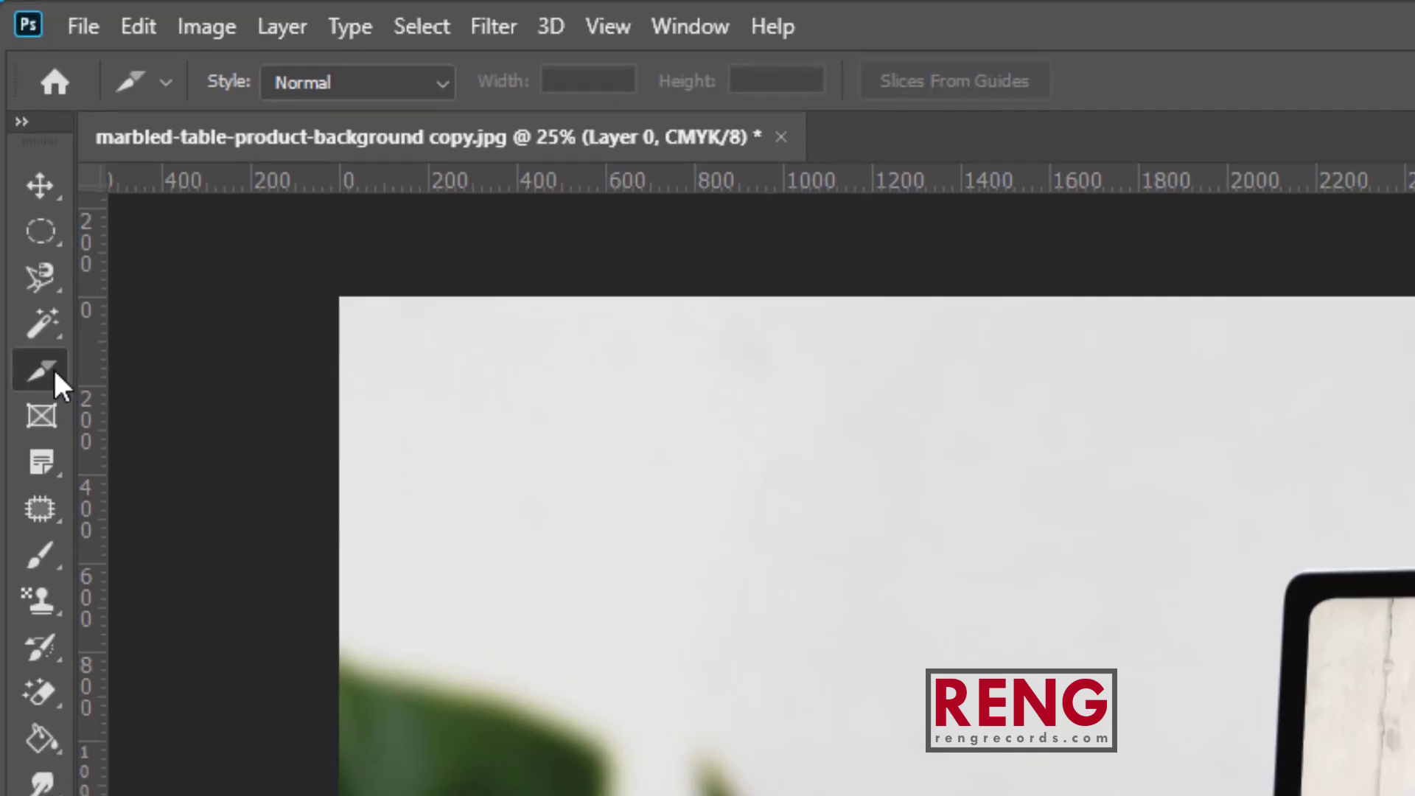
pyautogui.rightClick(53, 367)
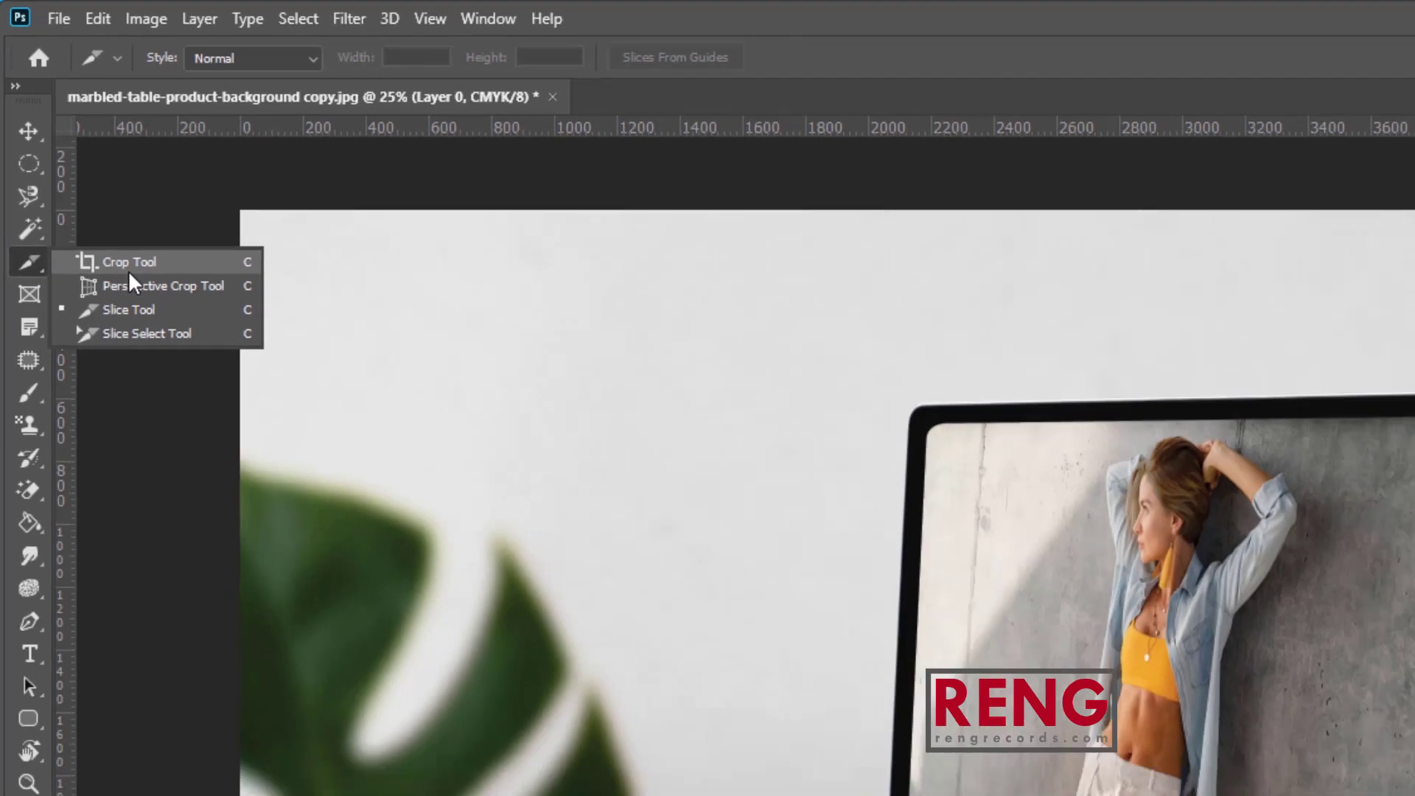
pyautogui.click(171, 372)
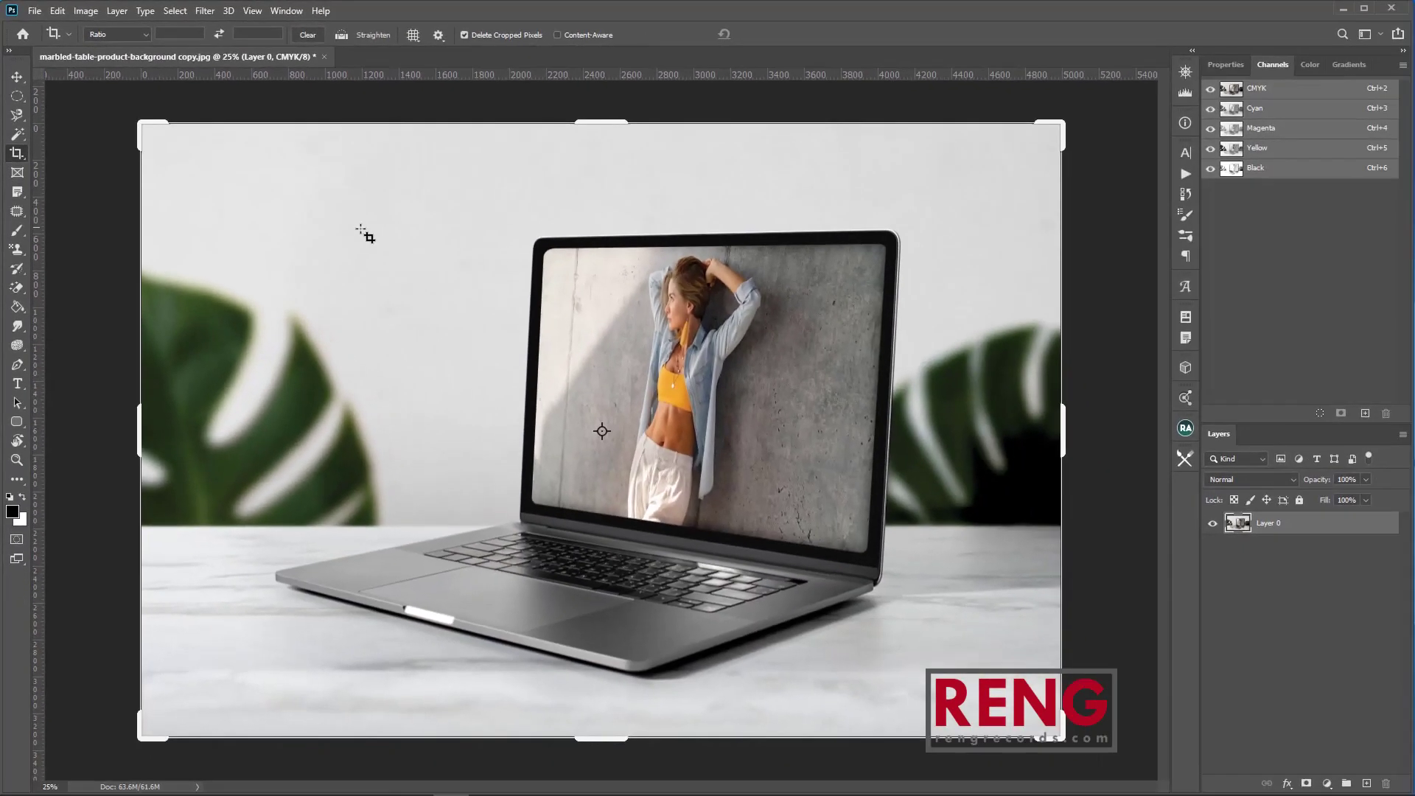
pyautogui.moveTo(501, 225); pyautogui.dragTo(918, 588)
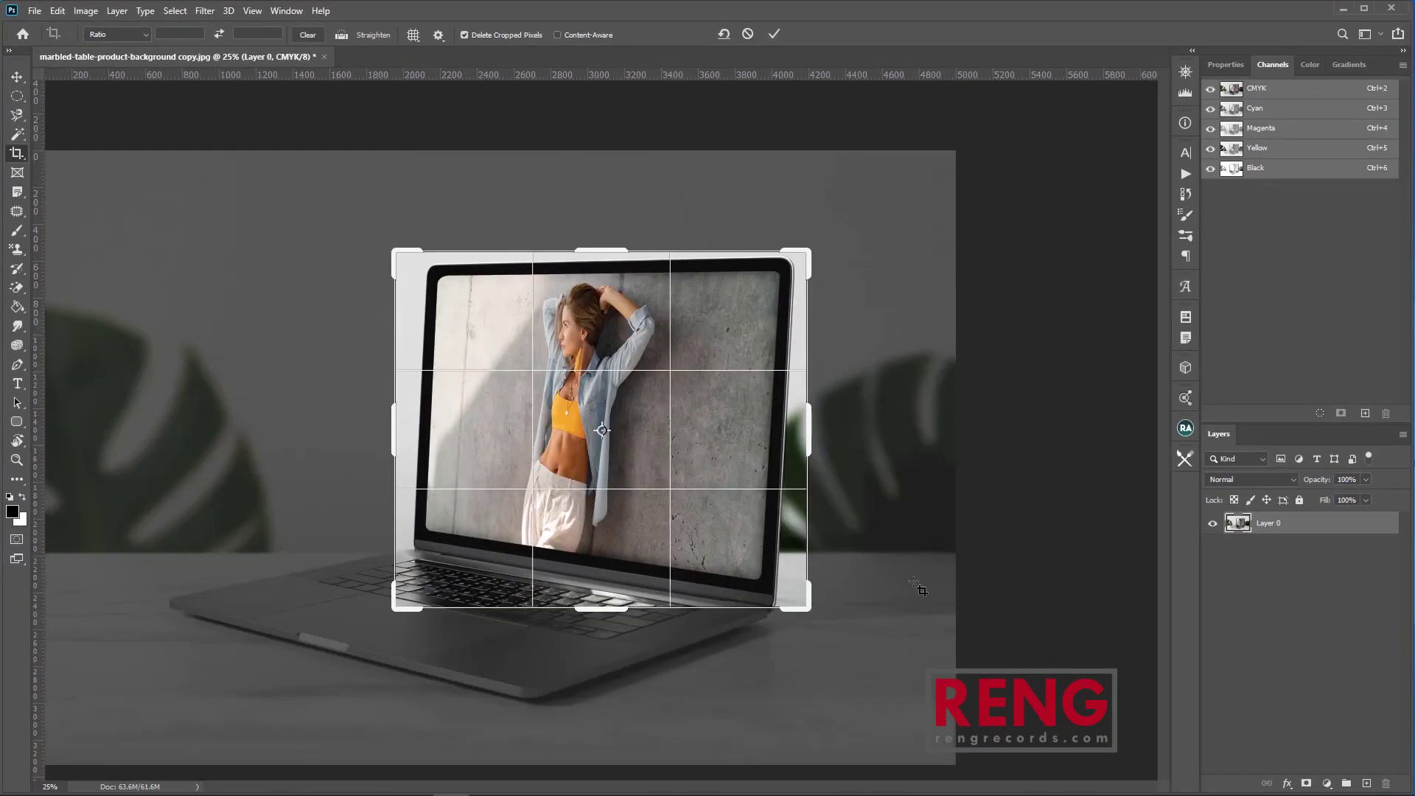
pyautogui.press('Escape')
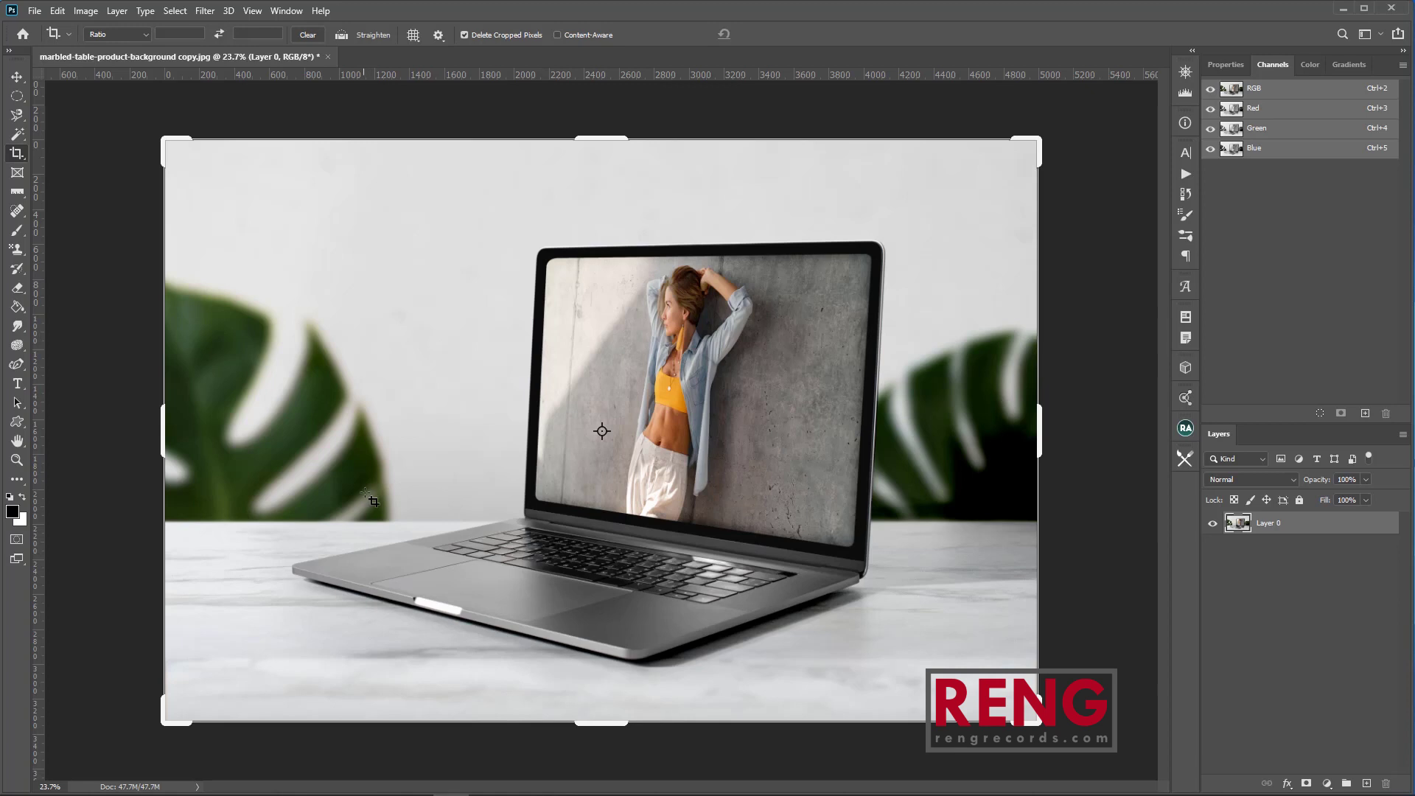
# Try cropping the image around the laptop screen and around a smaller part of its picture, and undo the crop.
pyautogui.moveTo(494, 243); pyautogui.dragTo(887, 555)
pyautogui.press('Return')
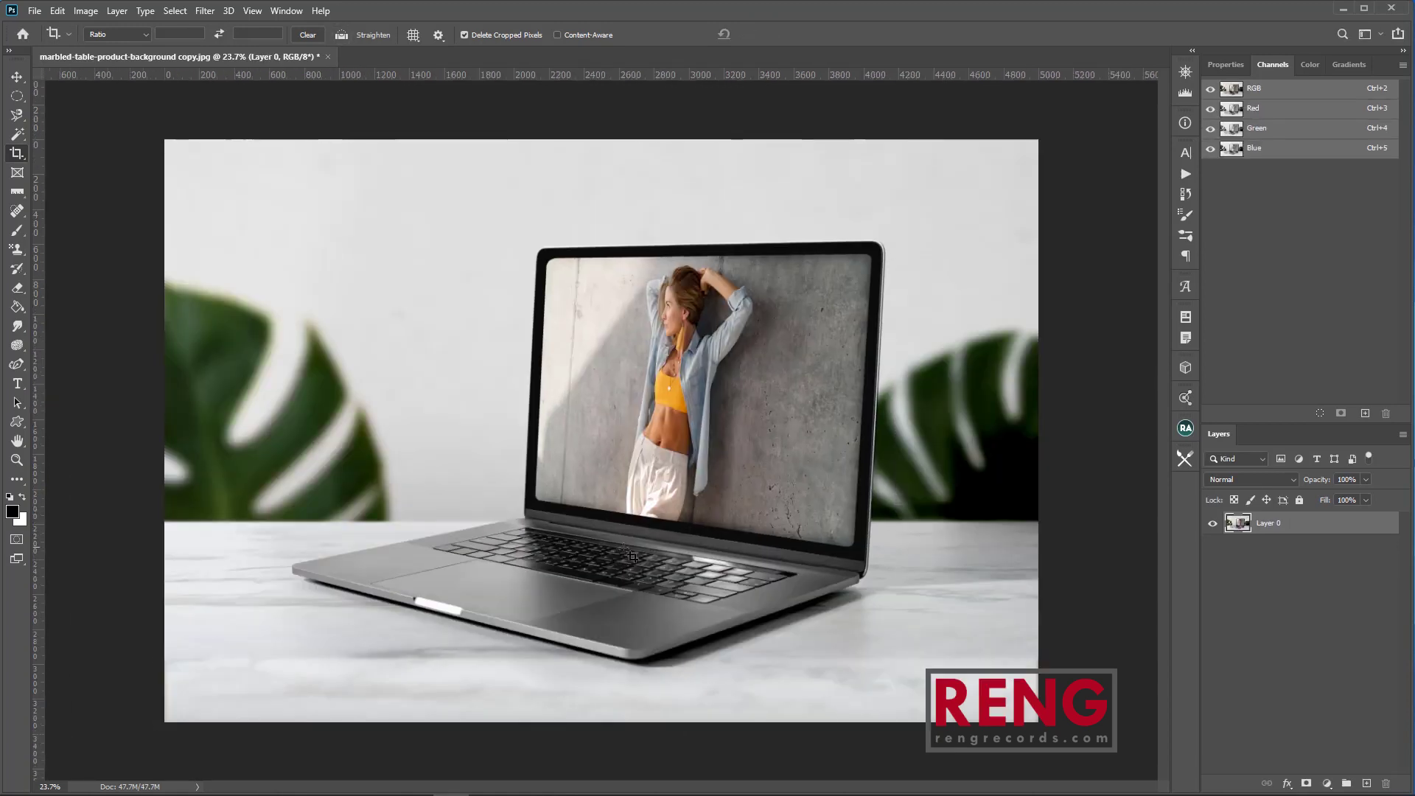
pyautogui.scroll(3, 351, 396)
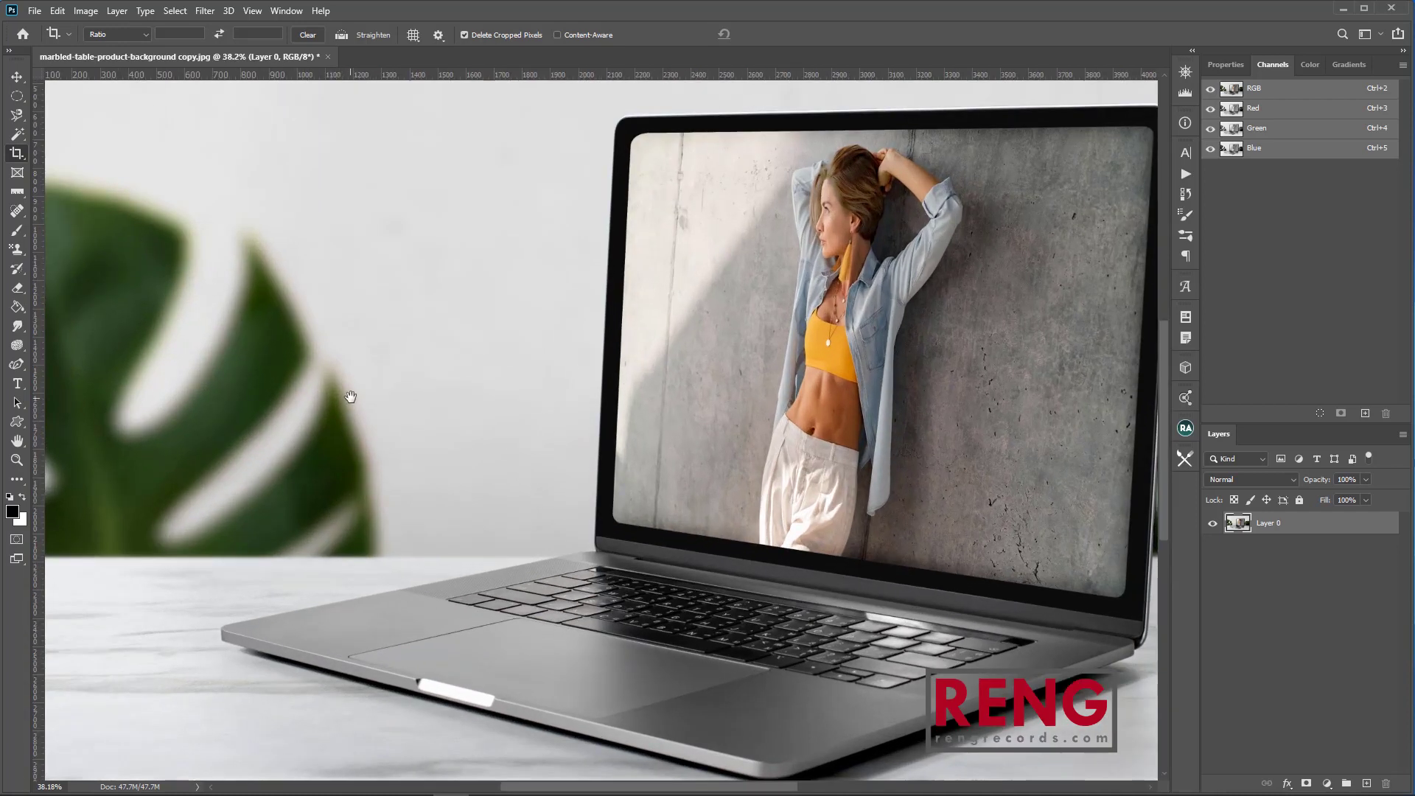
pyautogui.moveTo(351, 397); pyautogui.dragTo(339, 562)
pyautogui.moveTo(734, 303); pyautogui.dragTo(1001, 545)
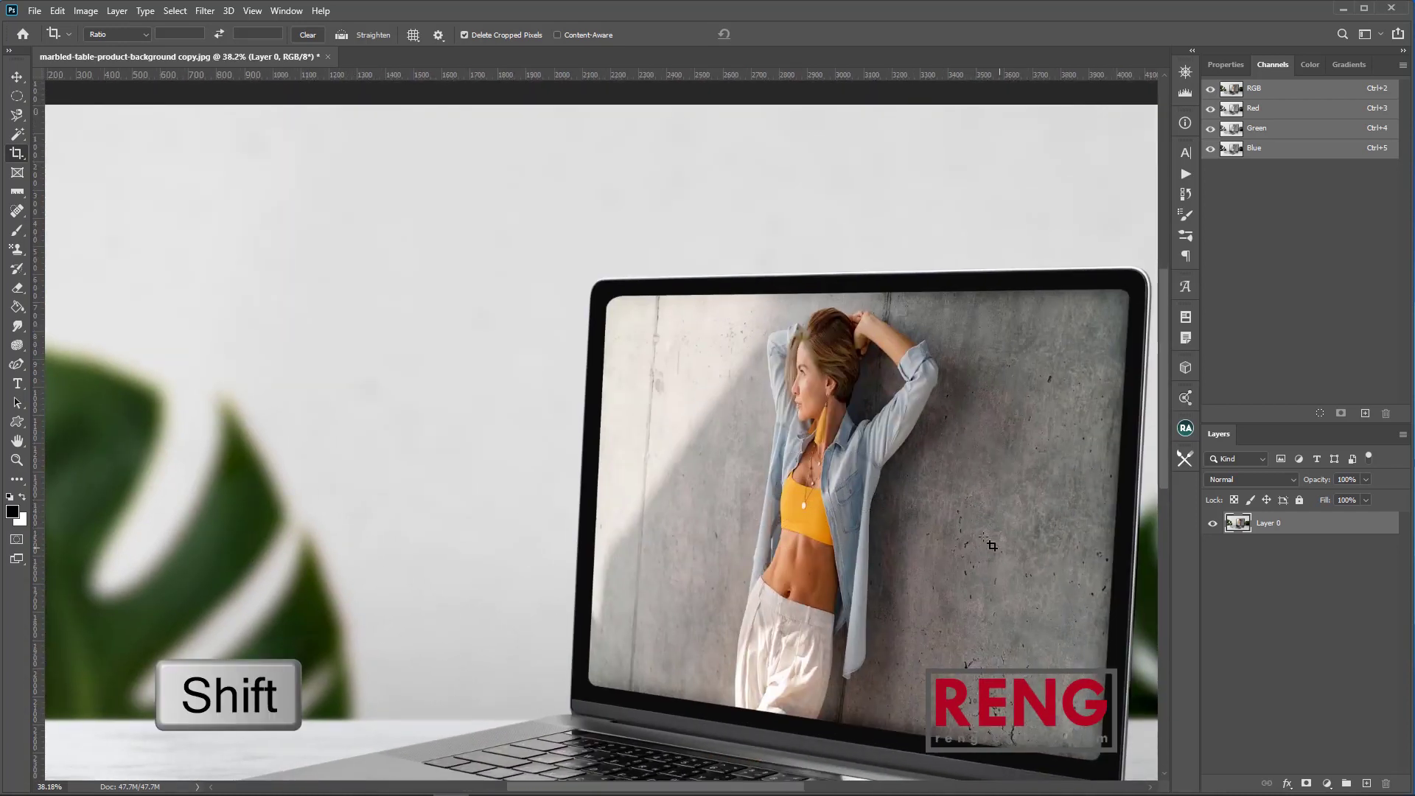
pyautogui.press('Return')
pyautogui.hotkey('ctrl', 'z')
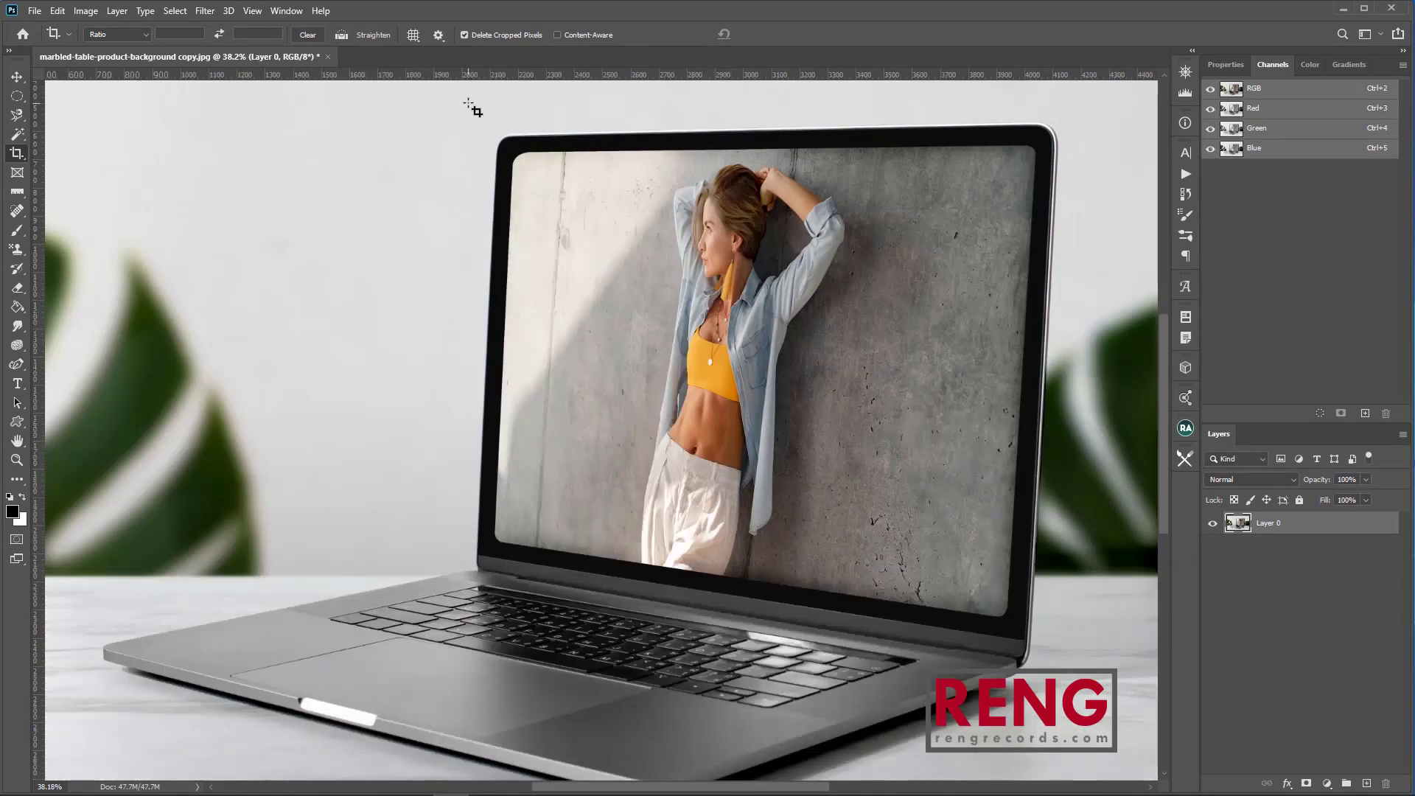
# Crop the image around the whole laptop by moving all four edges of the crop frame inward.
pyautogui.scroll(-3, 416, 297)
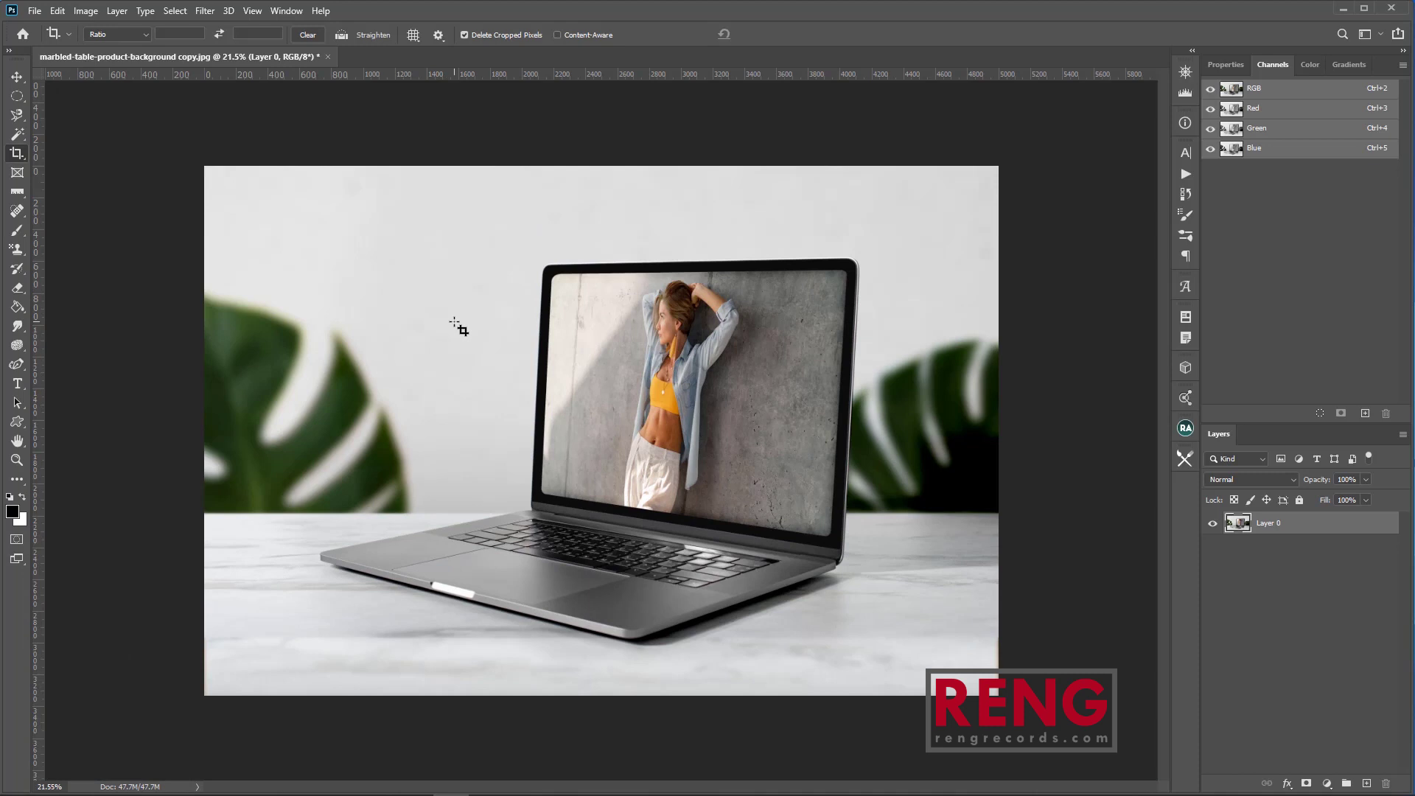
pyautogui.click(457, 325)
pyautogui.moveTo(1000, 431); pyautogui.dragTo(937, 424)
pyautogui.moveTo(267, 434); pyautogui.dragTo(320, 435)
pyautogui.moveTo(598, 171); pyautogui.dragTo(598, 244)
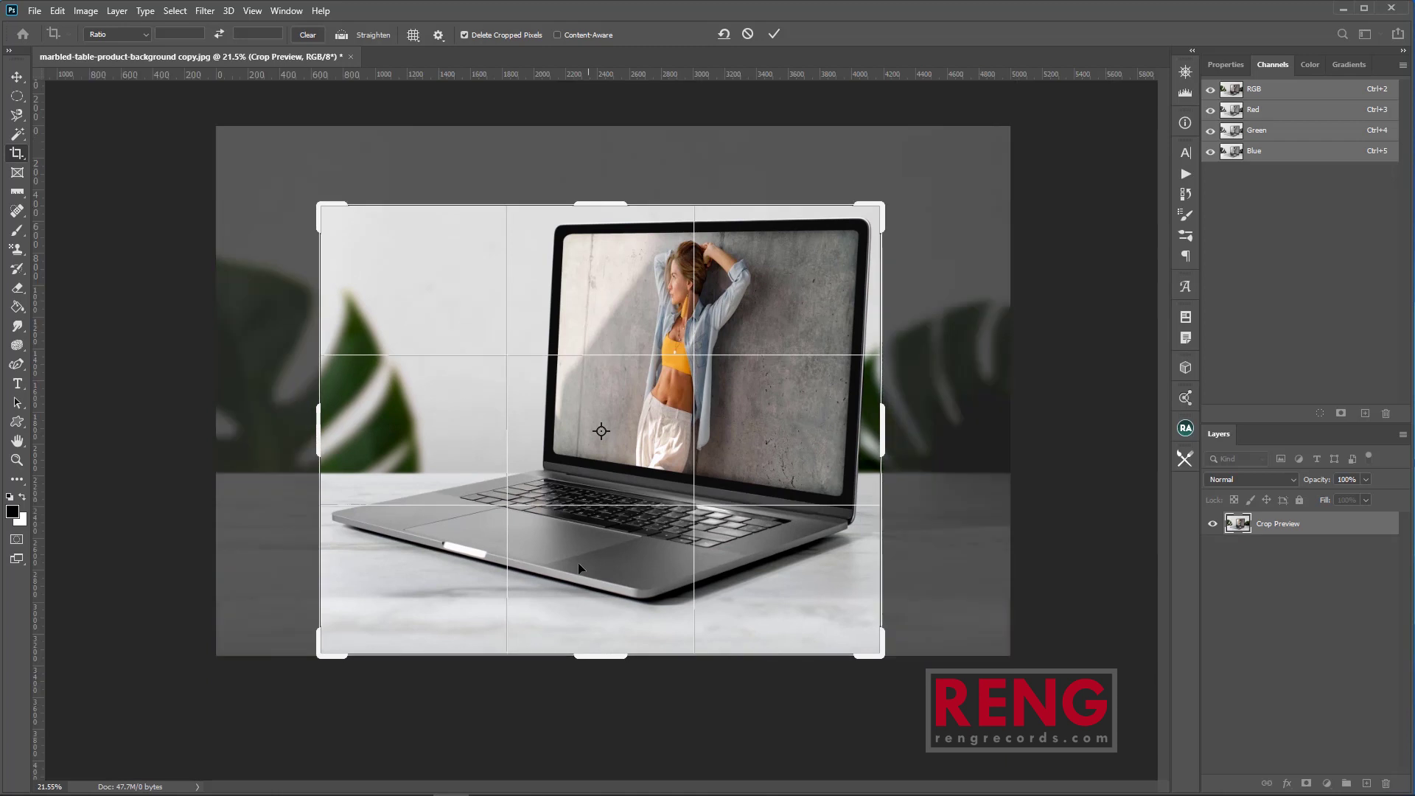
pyautogui.moveTo(600, 656); pyautogui.dragTo(600, 633)
pyautogui.press('Return')
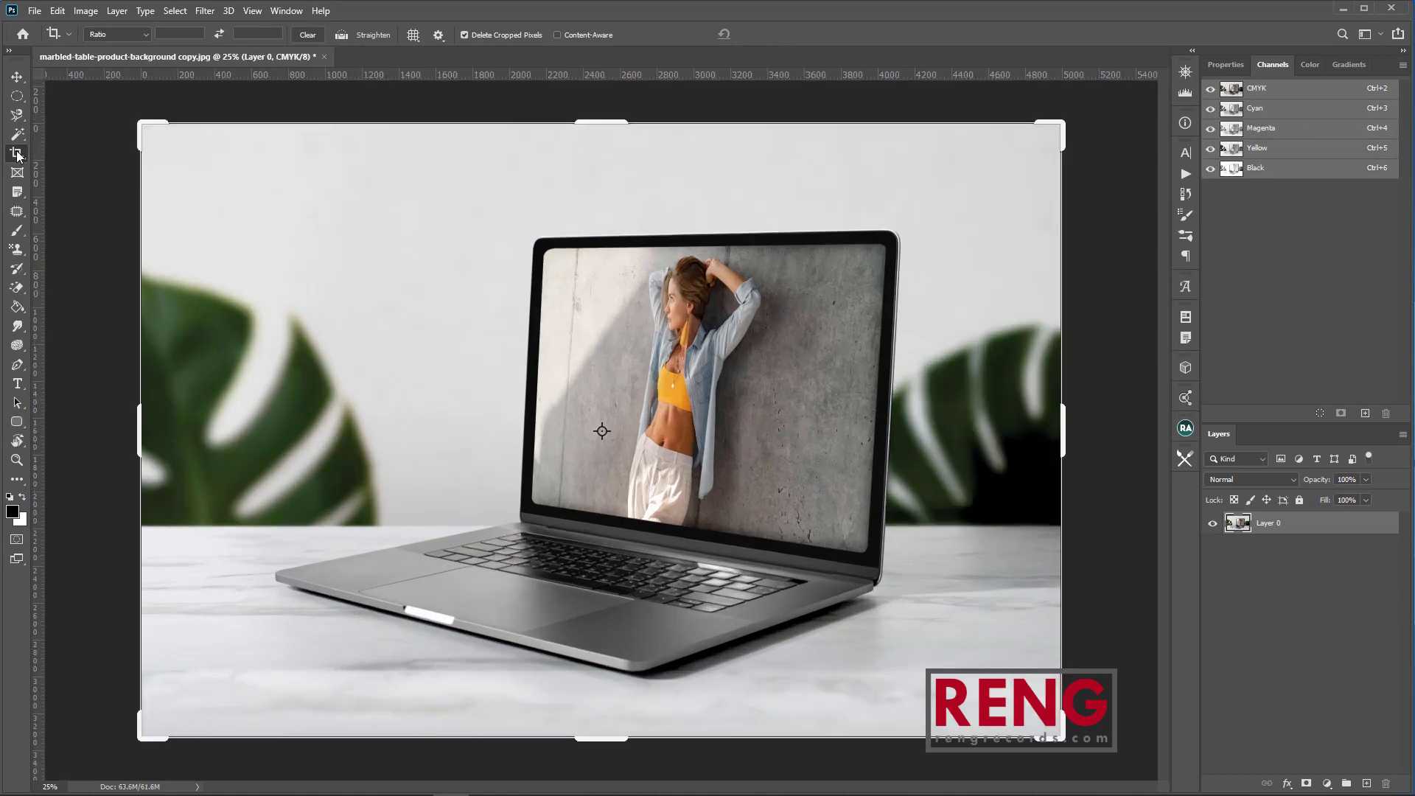
# Draw a rectangular slice around the laptop's screen with the Slice Tool.
pyautogui.rightClick(17, 155)
pyautogui.click(115, 181)
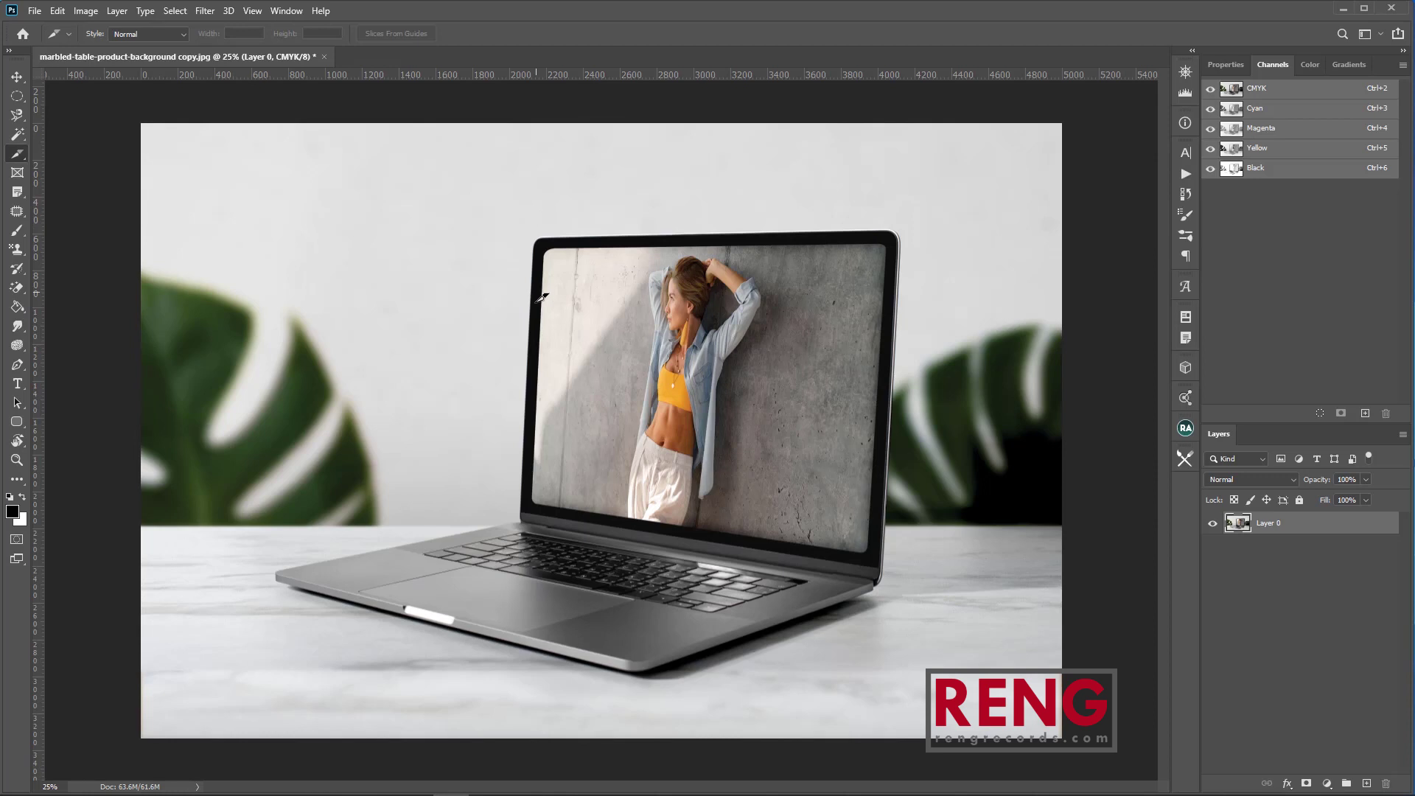
pyautogui.moveTo(504, 231); pyautogui.dragTo(931, 586)
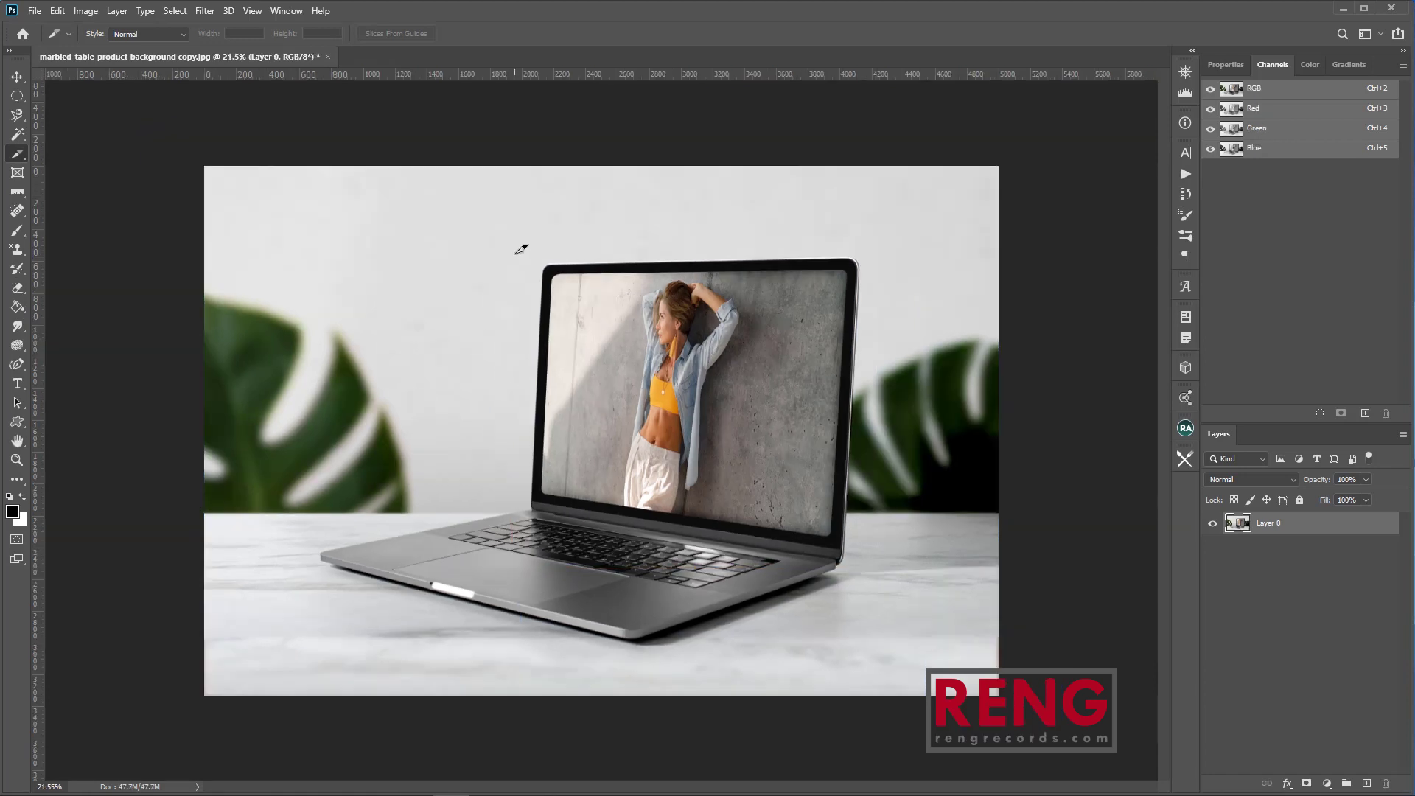
pyautogui.moveTo(515, 254); pyautogui.dragTo(872, 567)
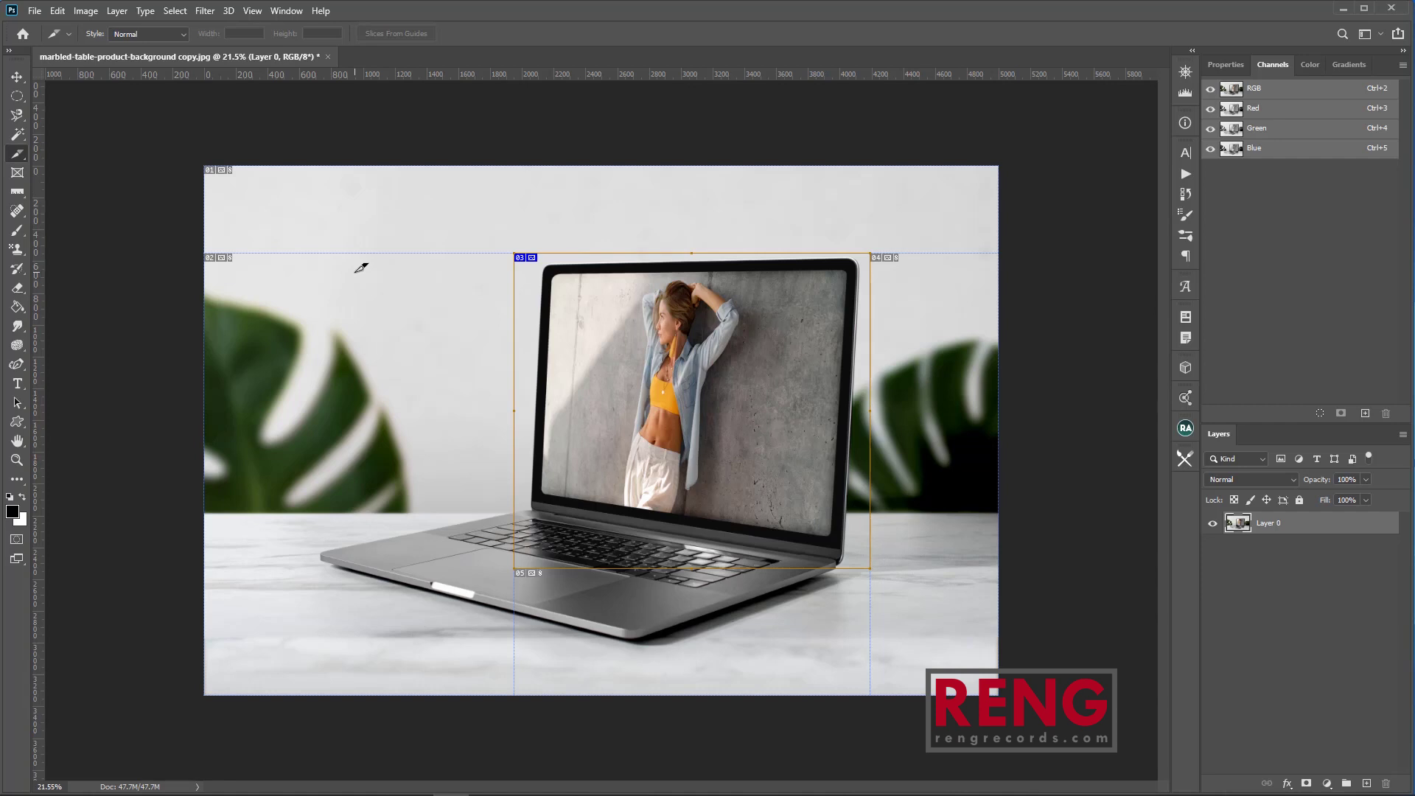
# Open the sliced image in Save for Web with the JPEG Medium preset, showing the whole picture in the preview at 12.5%.
pyautogui.hotkey('ctrl', 'alt', 'shift', 's')
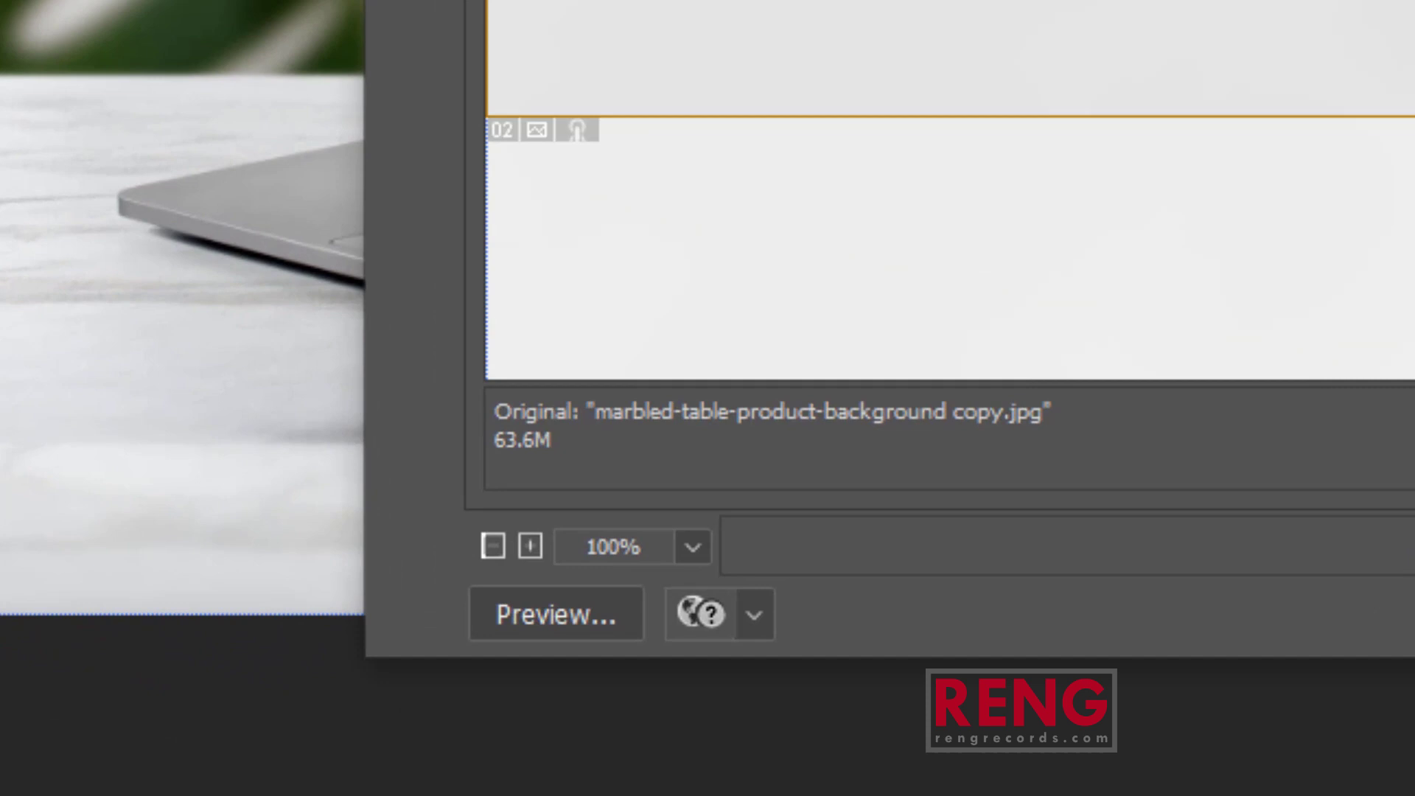
pyautogui.scroll(-10, 950, 190)
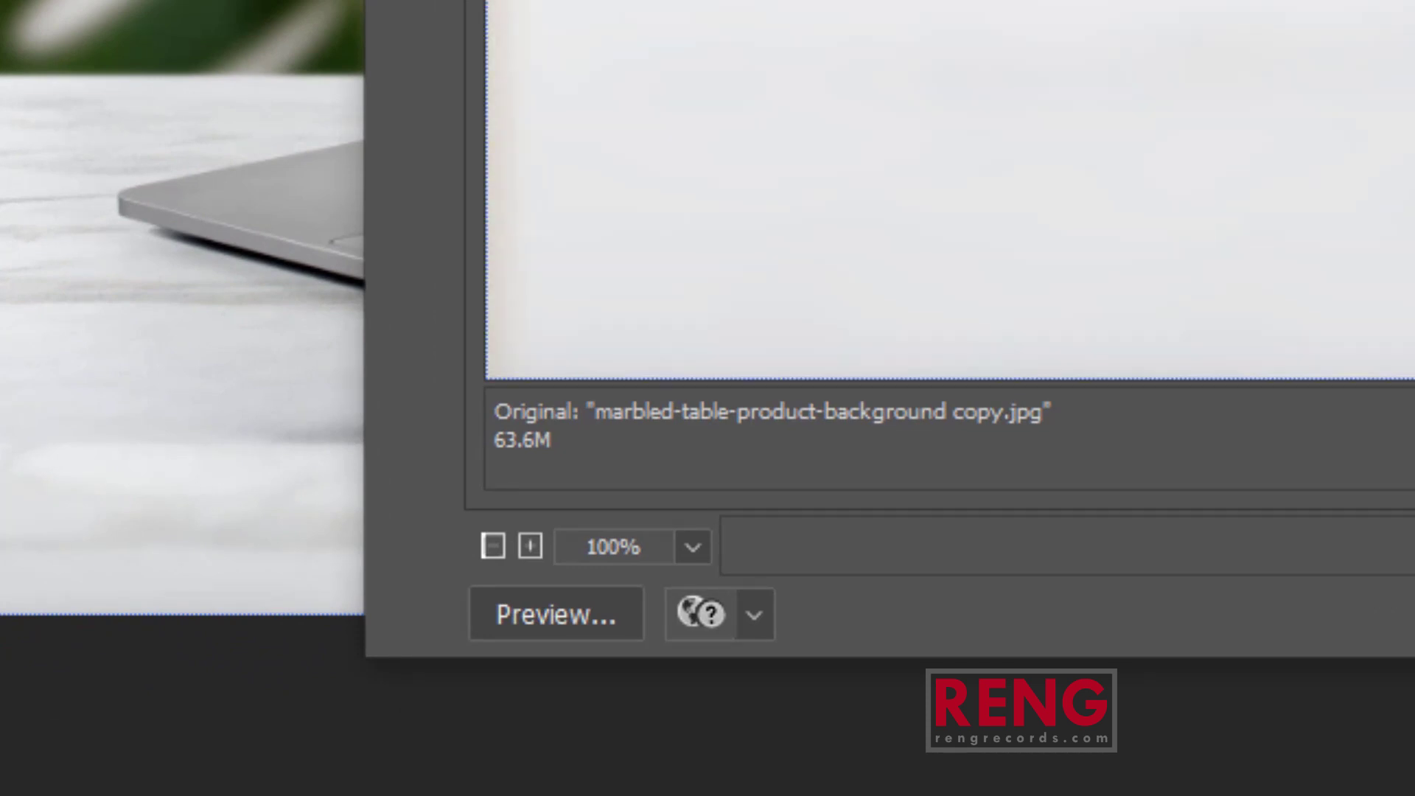
pyautogui.click(492, 546)
pyautogui.click(492, 546)
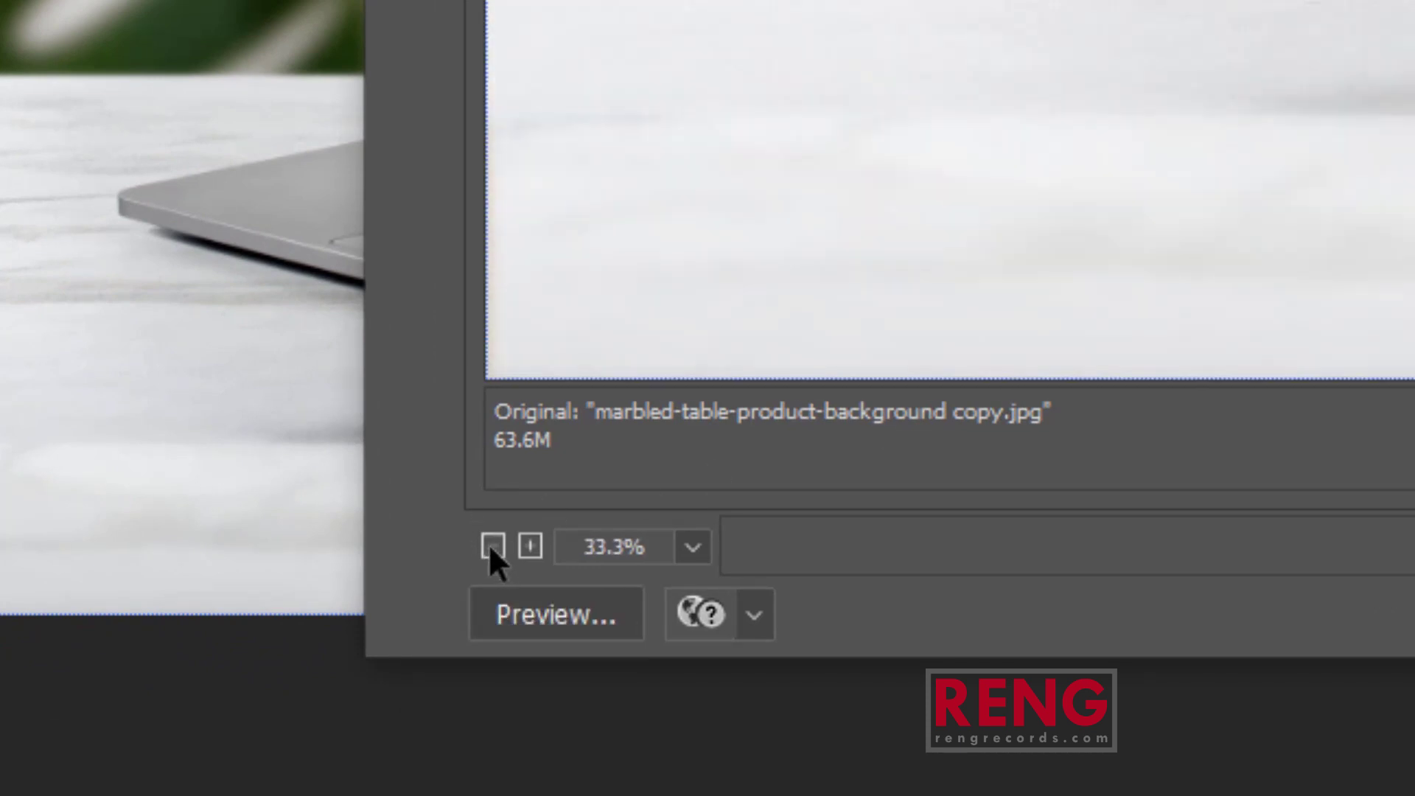
pyautogui.click(493, 546)
pyautogui.click(492, 546)
pyautogui.click(492, 546)
pyautogui.click(492, 546)
pyautogui.click(492, 546)
pyautogui.click(530, 546)
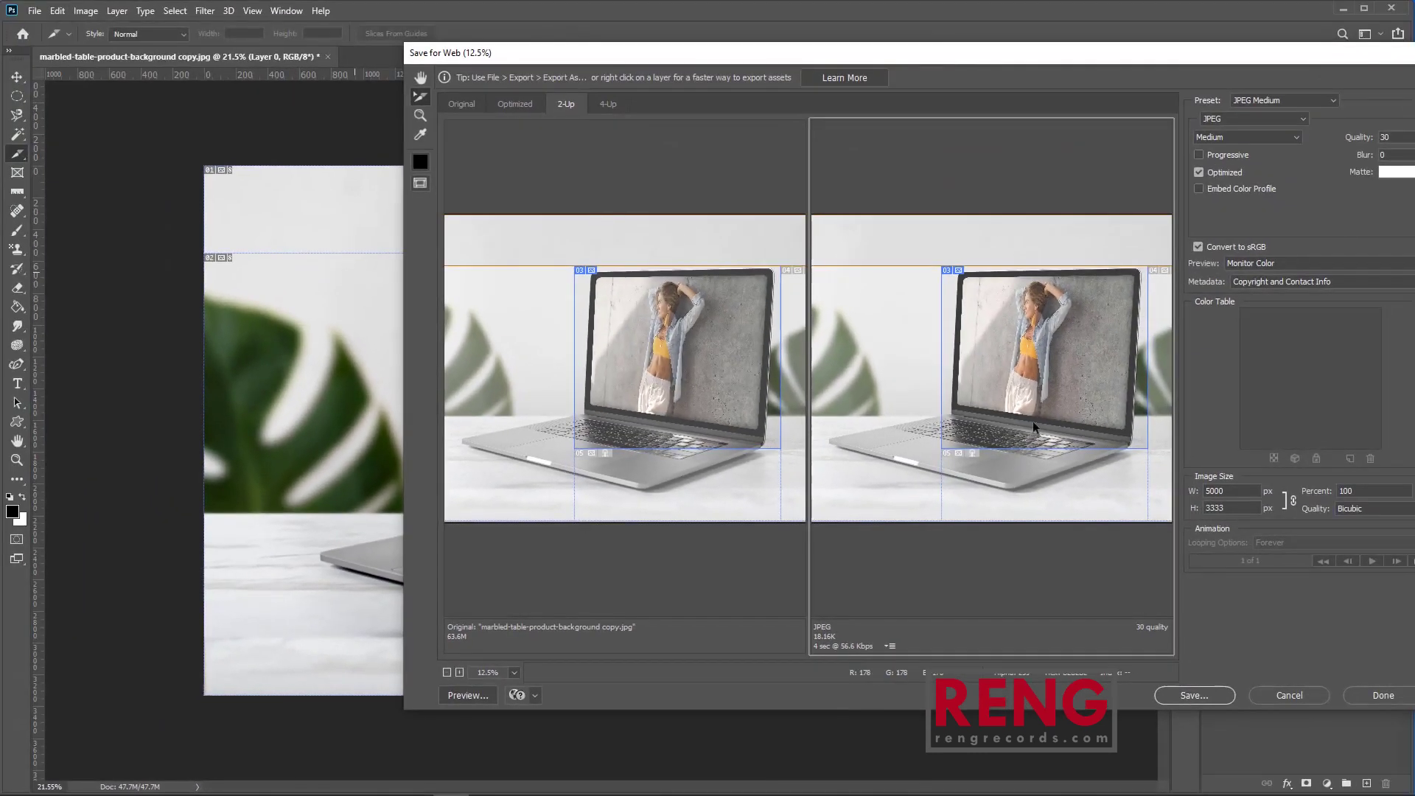
pyautogui.click(1260, 100)
pyautogui.click(1260, 99)
# Save all slices as images only into a new folder named web inside the picture folder.
pyautogui.click(1197, 698)
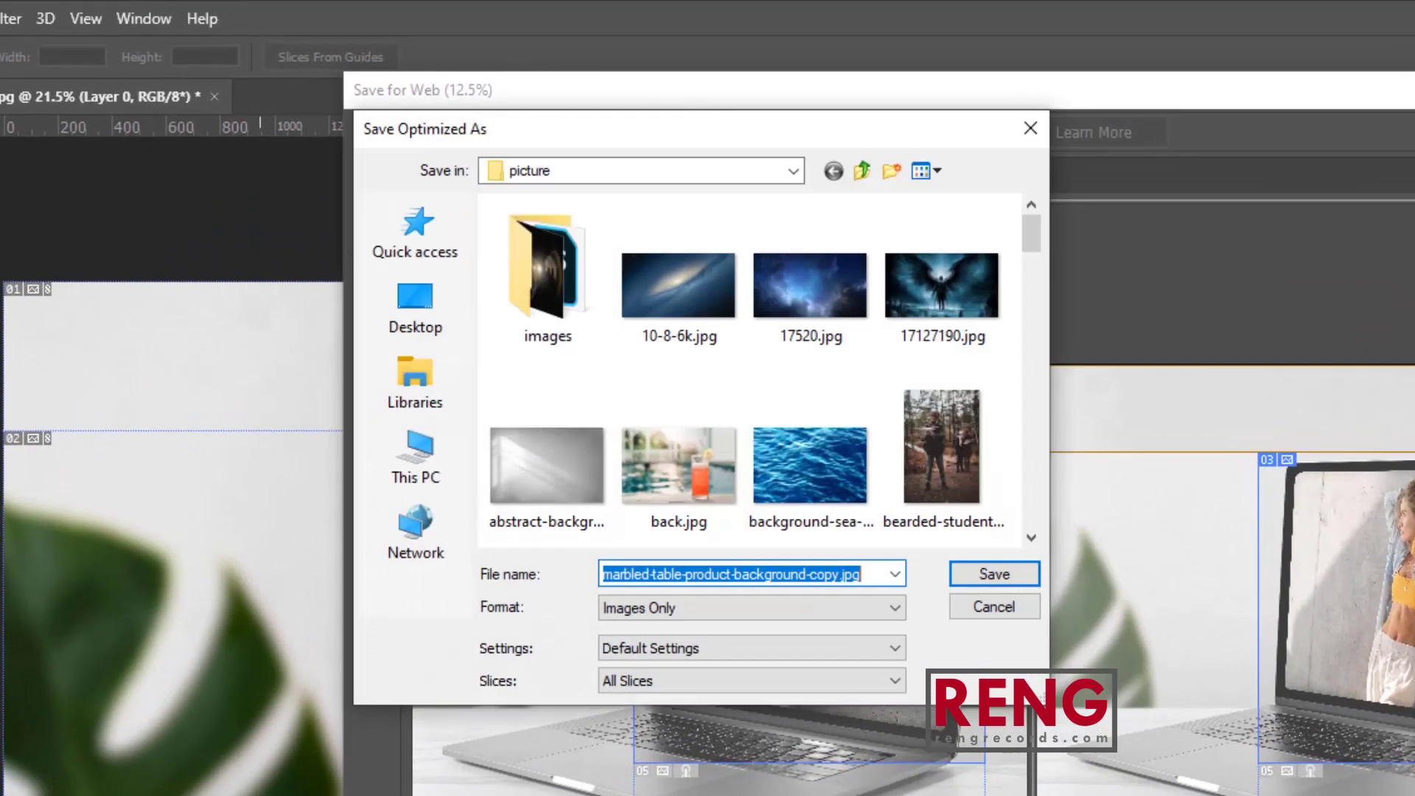
pyautogui.click(891, 172)
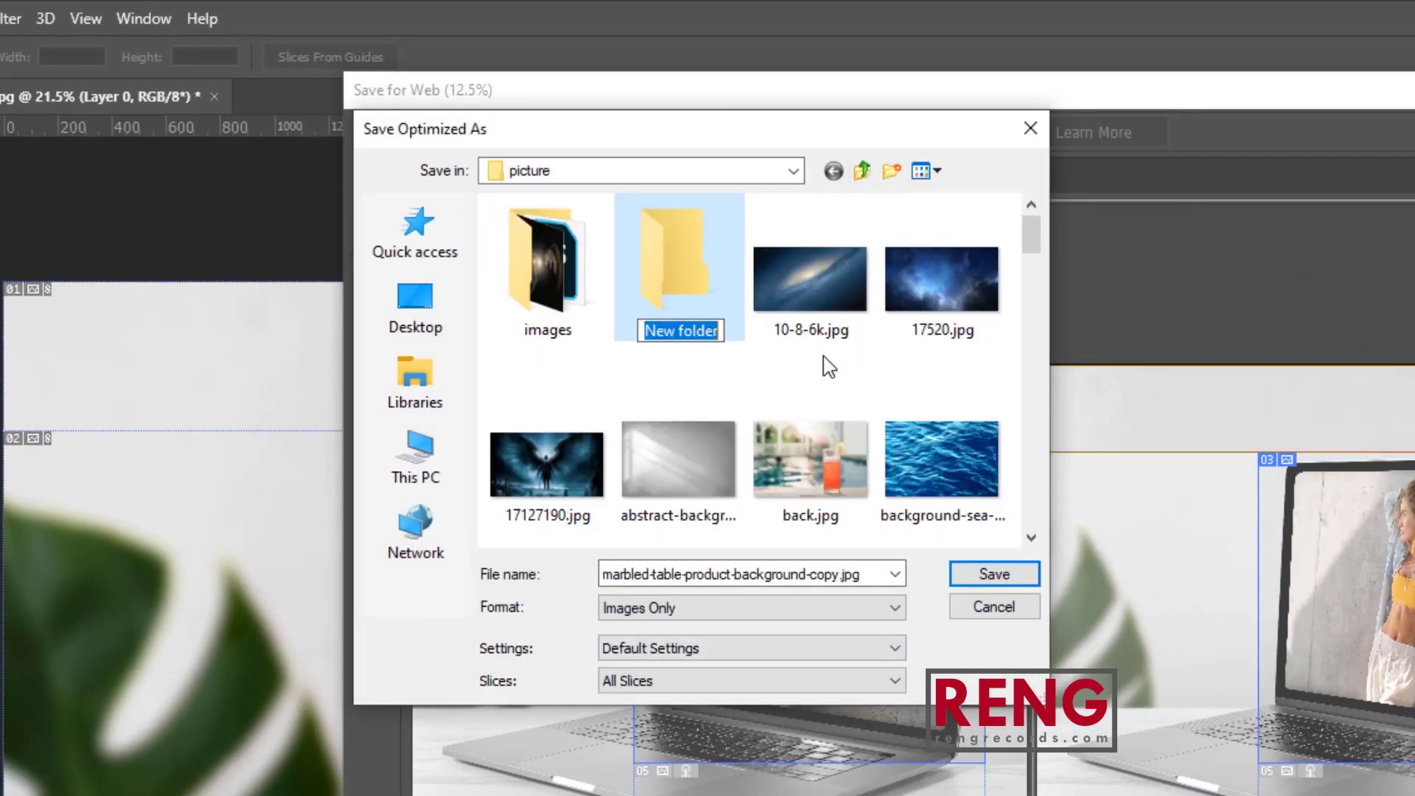
pyautogui.write('web')
pyautogui.press('Return')
pyautogui.press('Return')
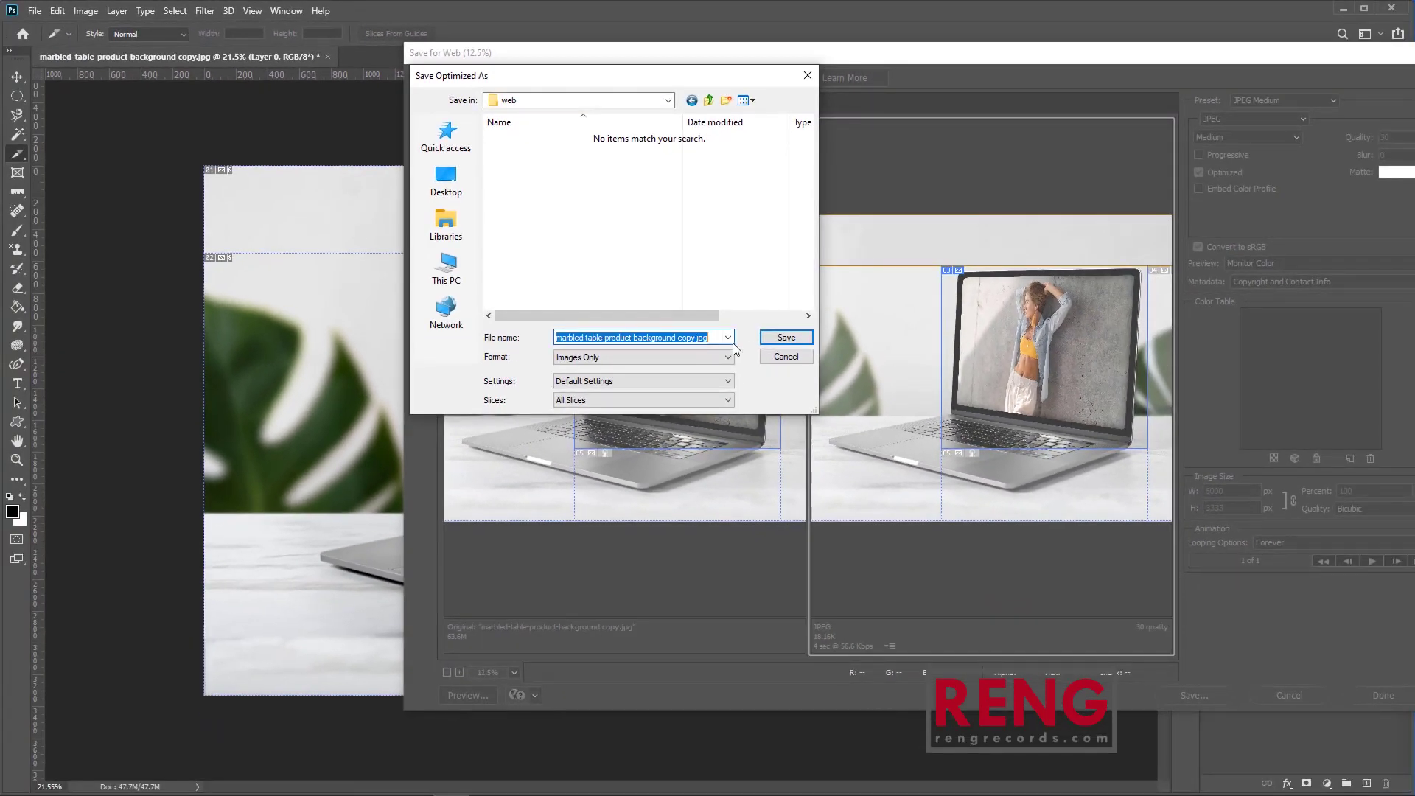
pyautogui.click(834, 391)
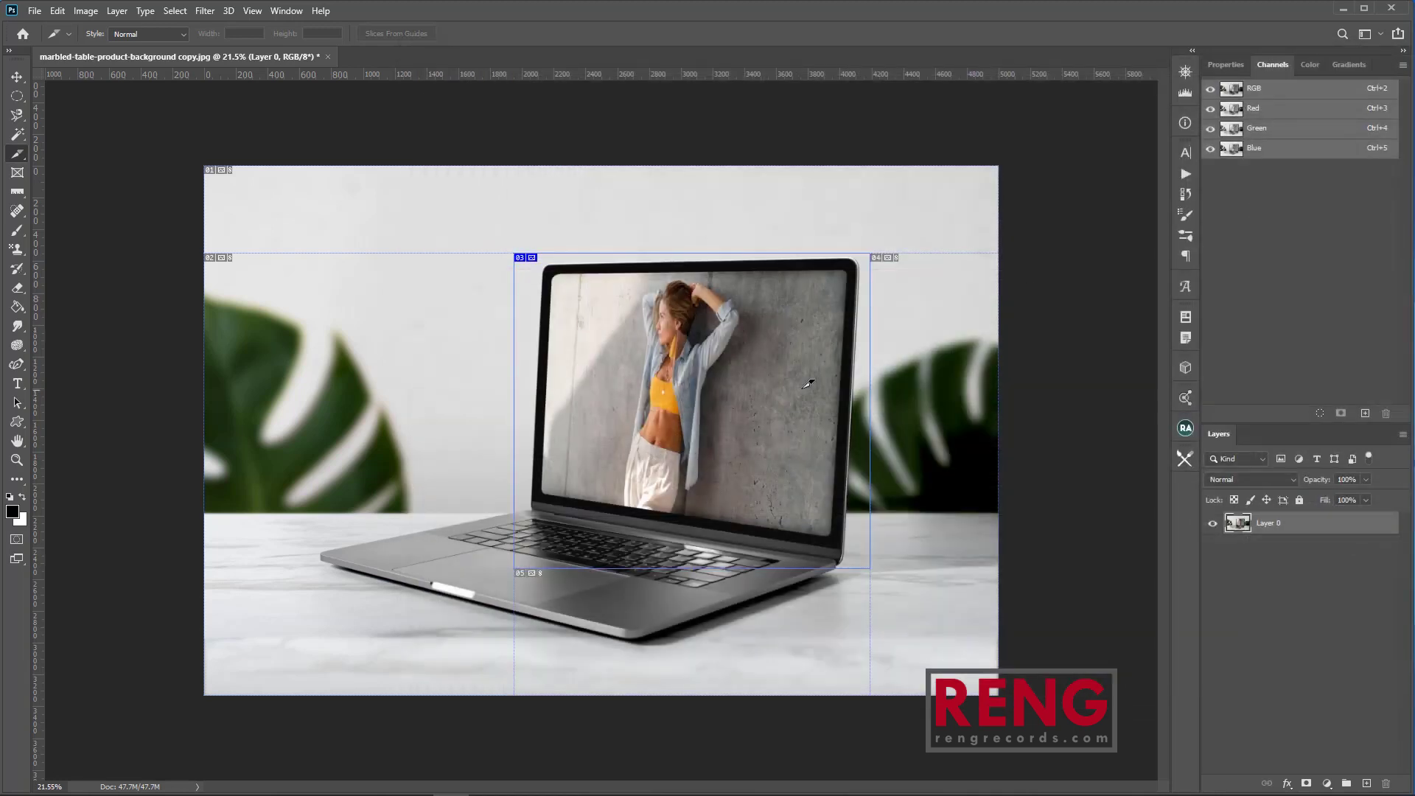
# Switch to File Explorer, open the images folder inside web, and show its files as extra large icons.
pyautogui.hotkey('alt', 'Tab')
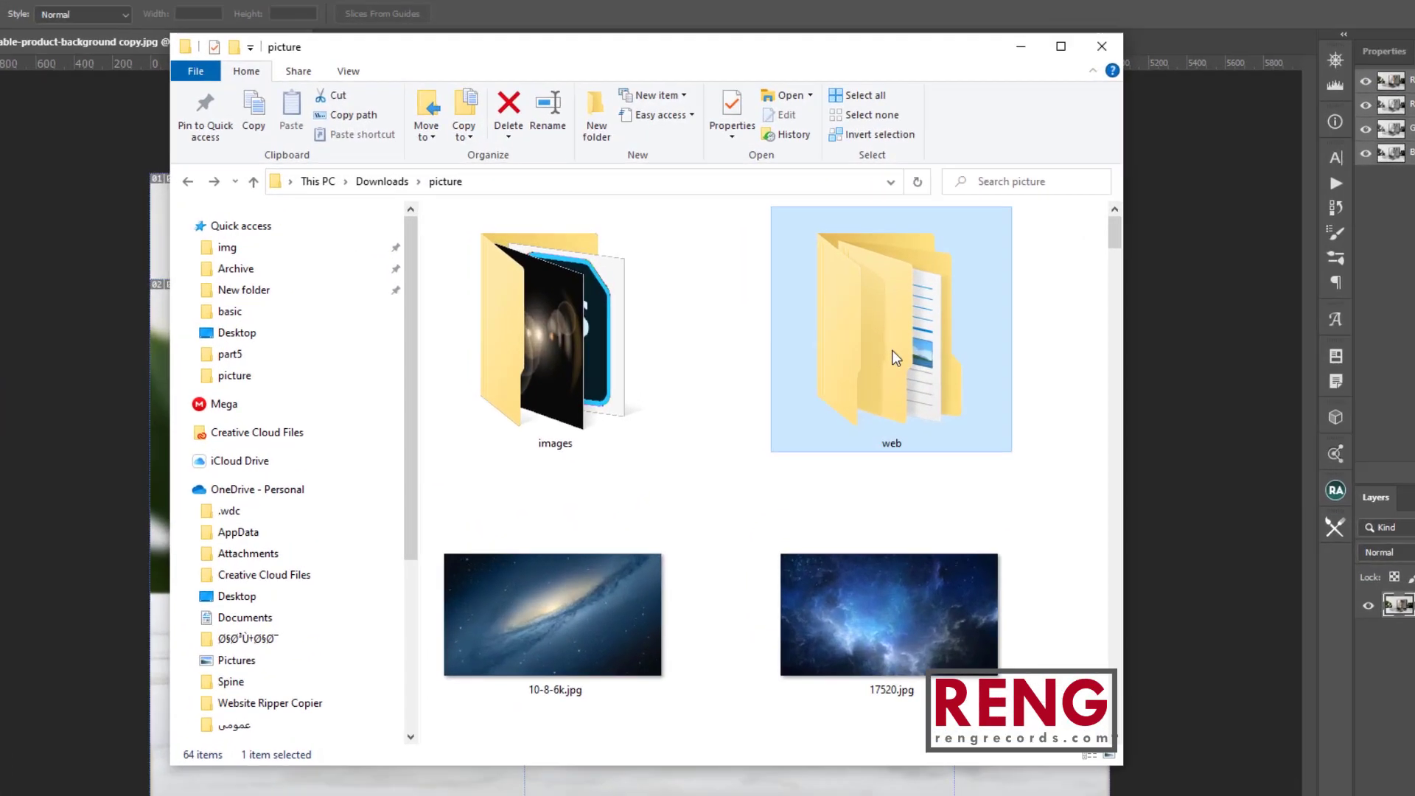
pyautogui.doubleClick(895, 358)
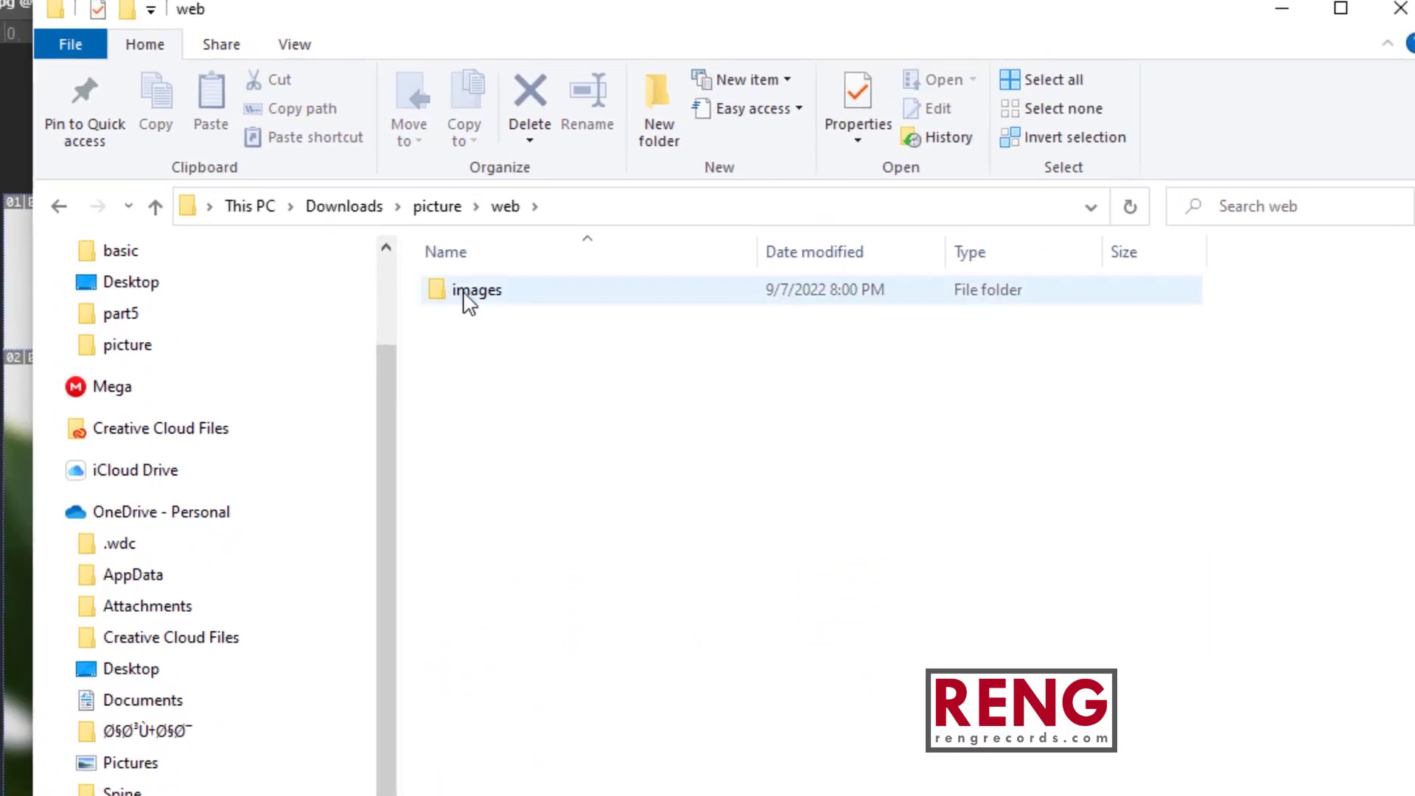
pyautogui.doubleClick(466, 246)
pyautogui.click(294, 44)
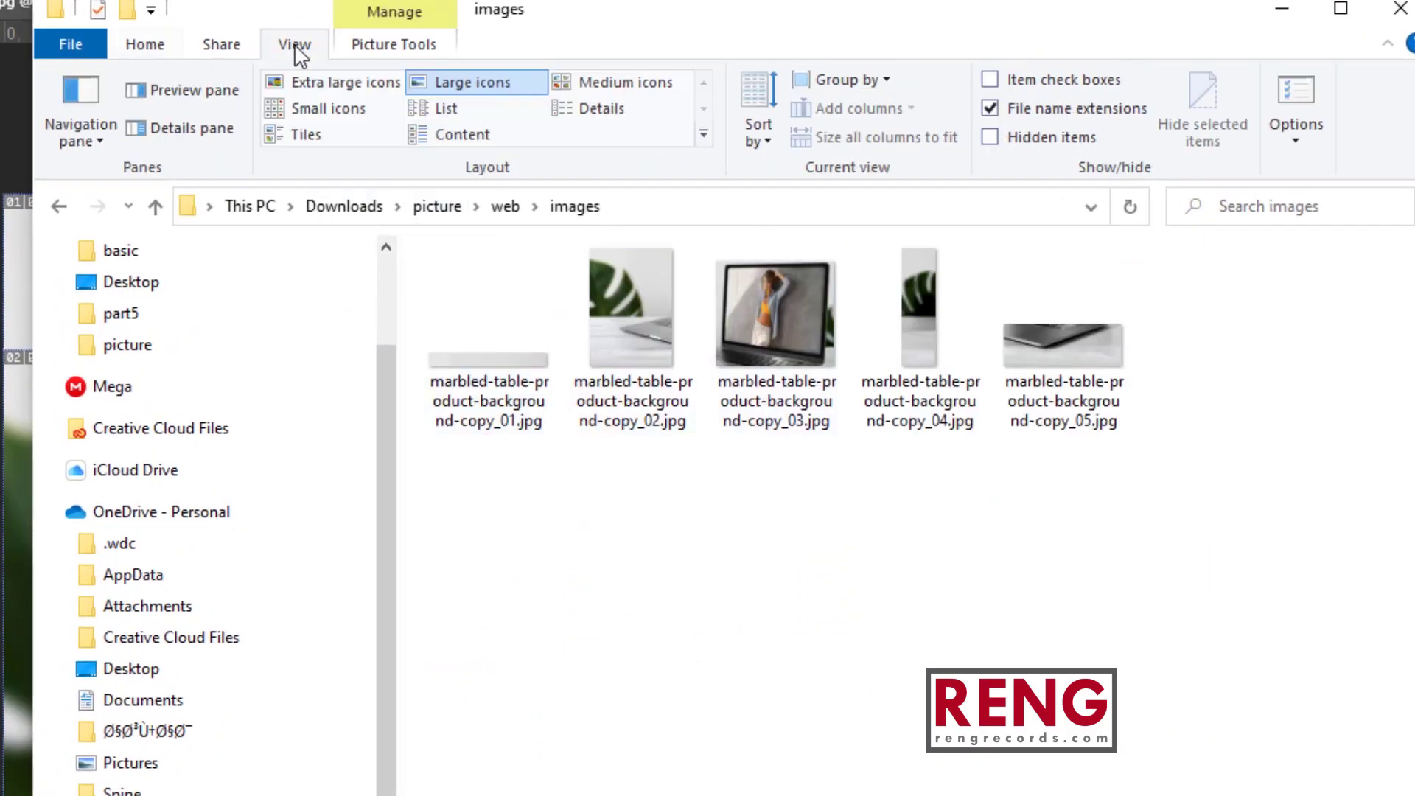
pyautogui.click(295, 90)
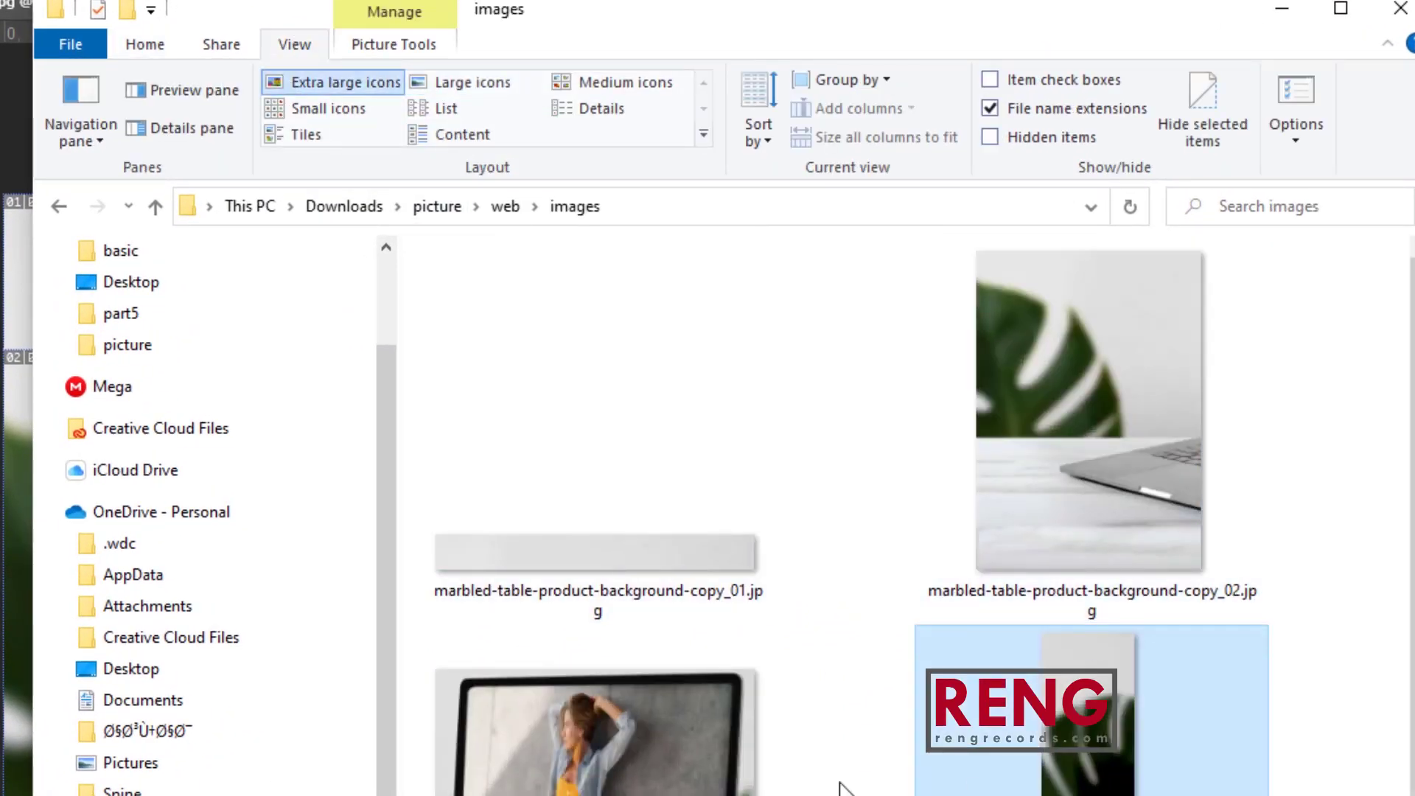
# Examine the exported slice images one by one and return to Photoshop.
pyautogui.click(726, 592)
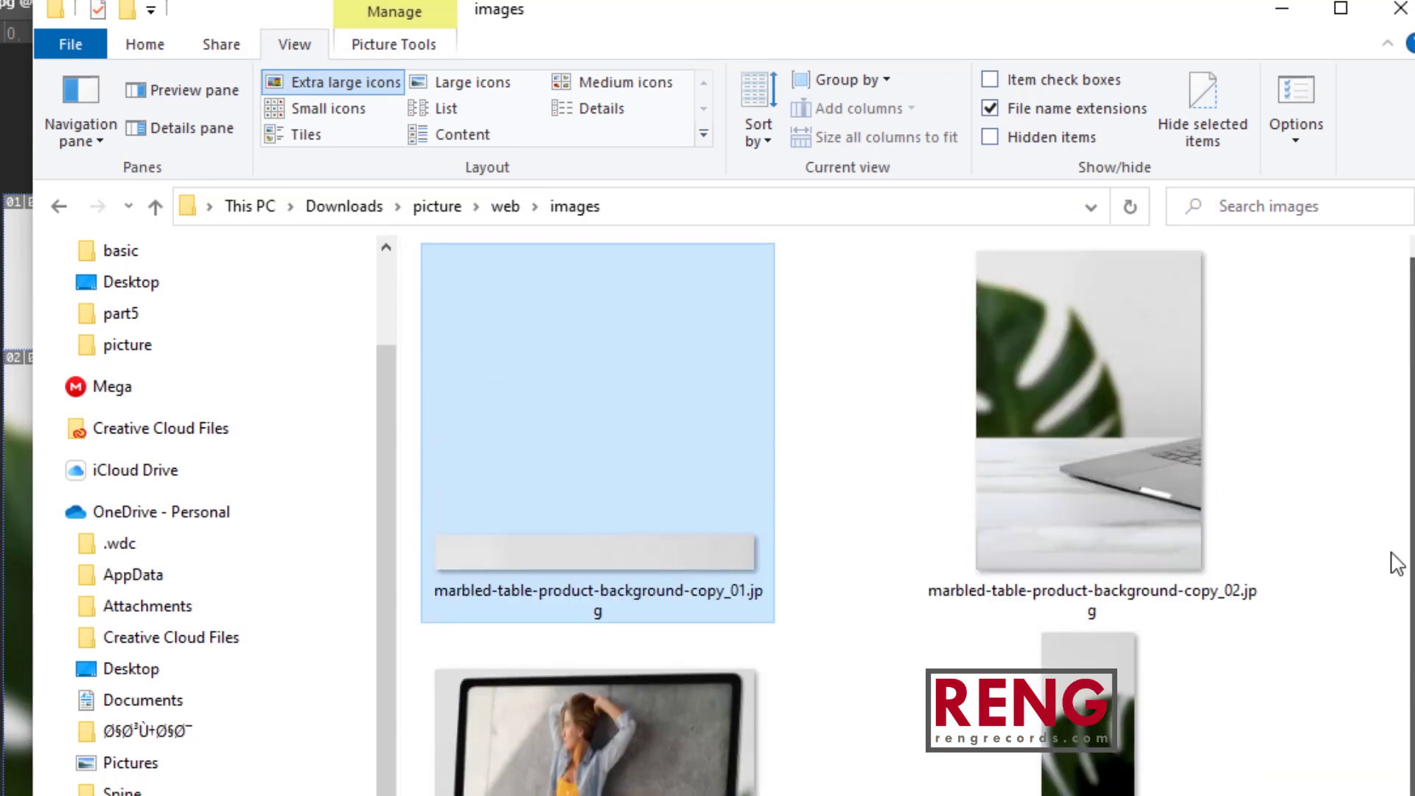
pyautogui.scroll(-2, 1394, 568)
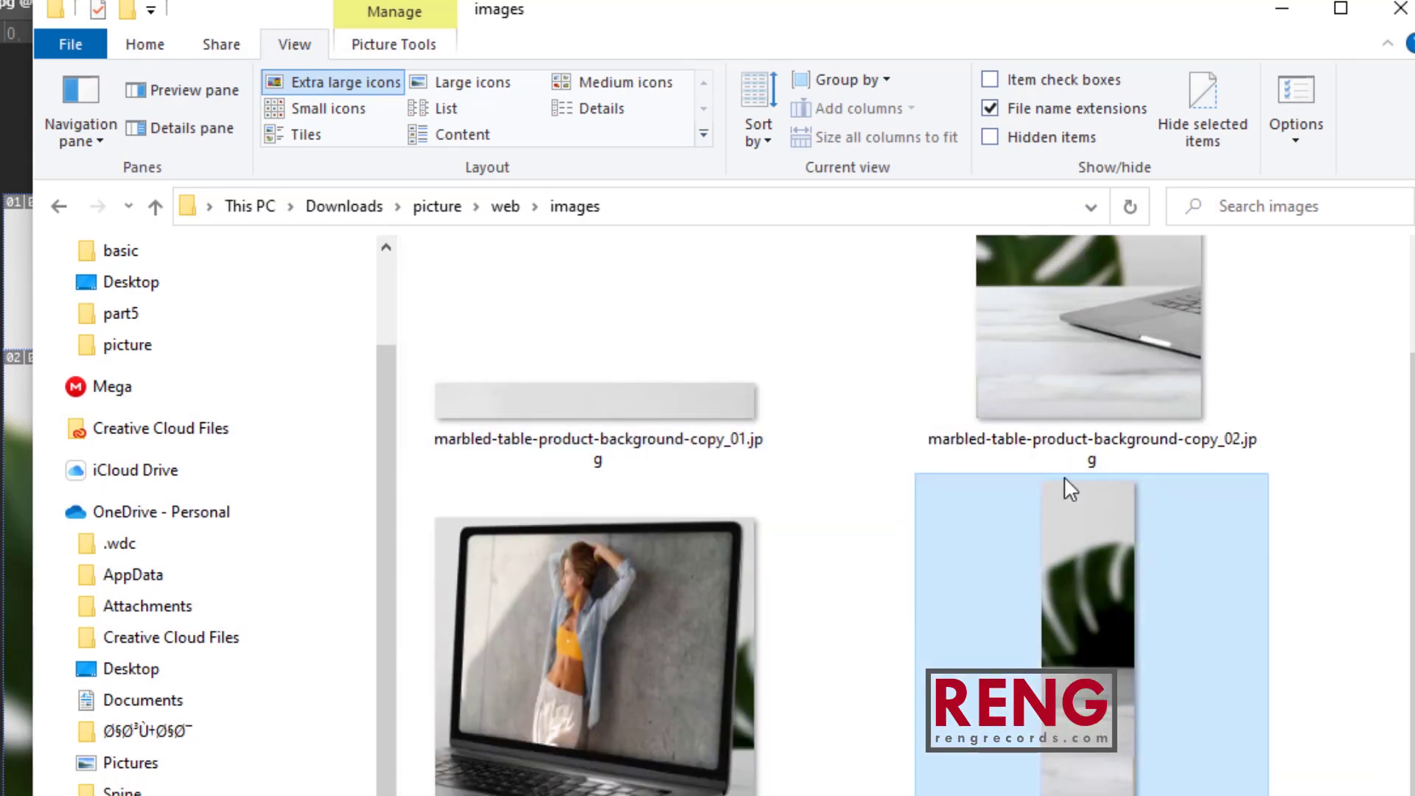
pyautogui.click(1076, 354)
pyautogui.click(659, 457)
pyautogui.scroll(-1, 999, 662)
pyautogui.scroll(1, 1001, 650)
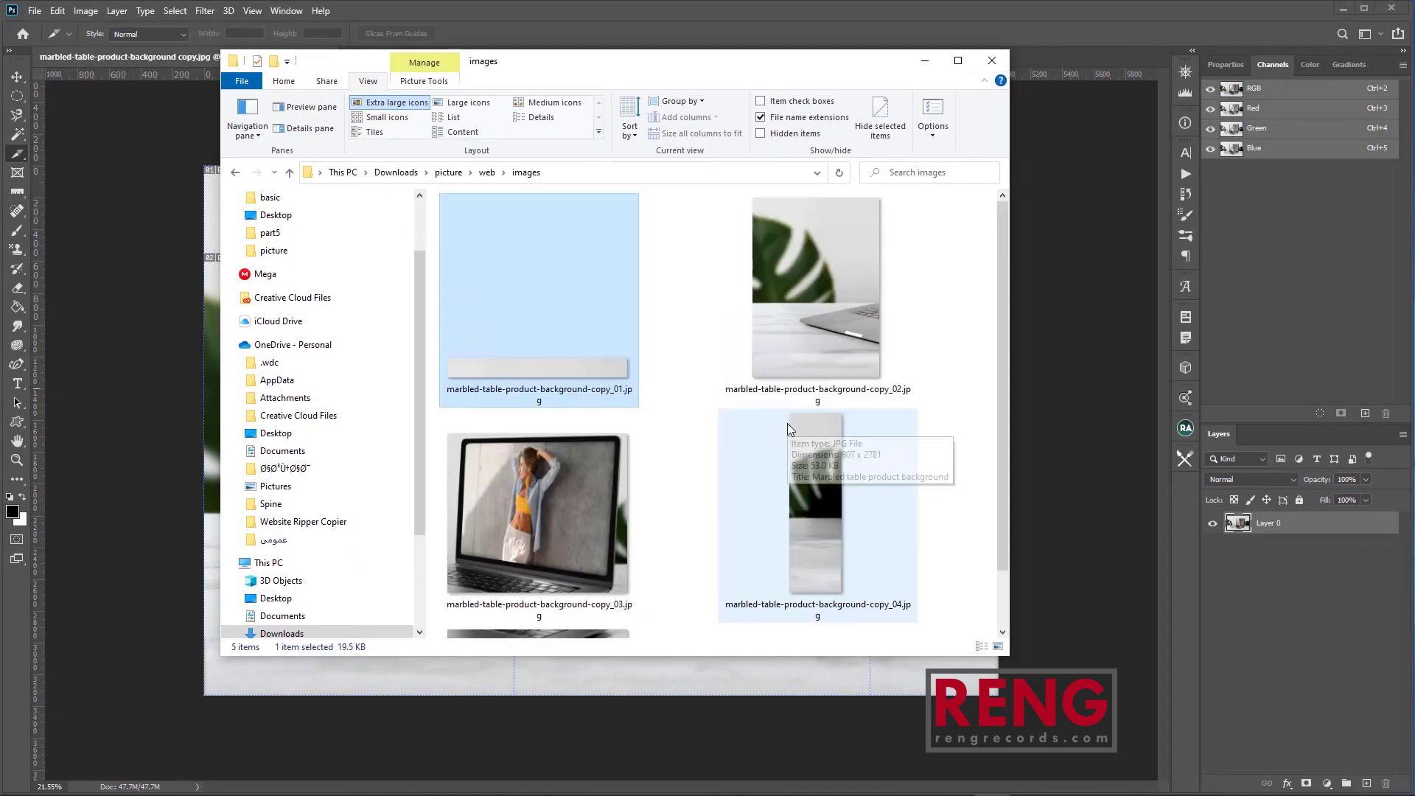
pyautogui.click(1096, 413)
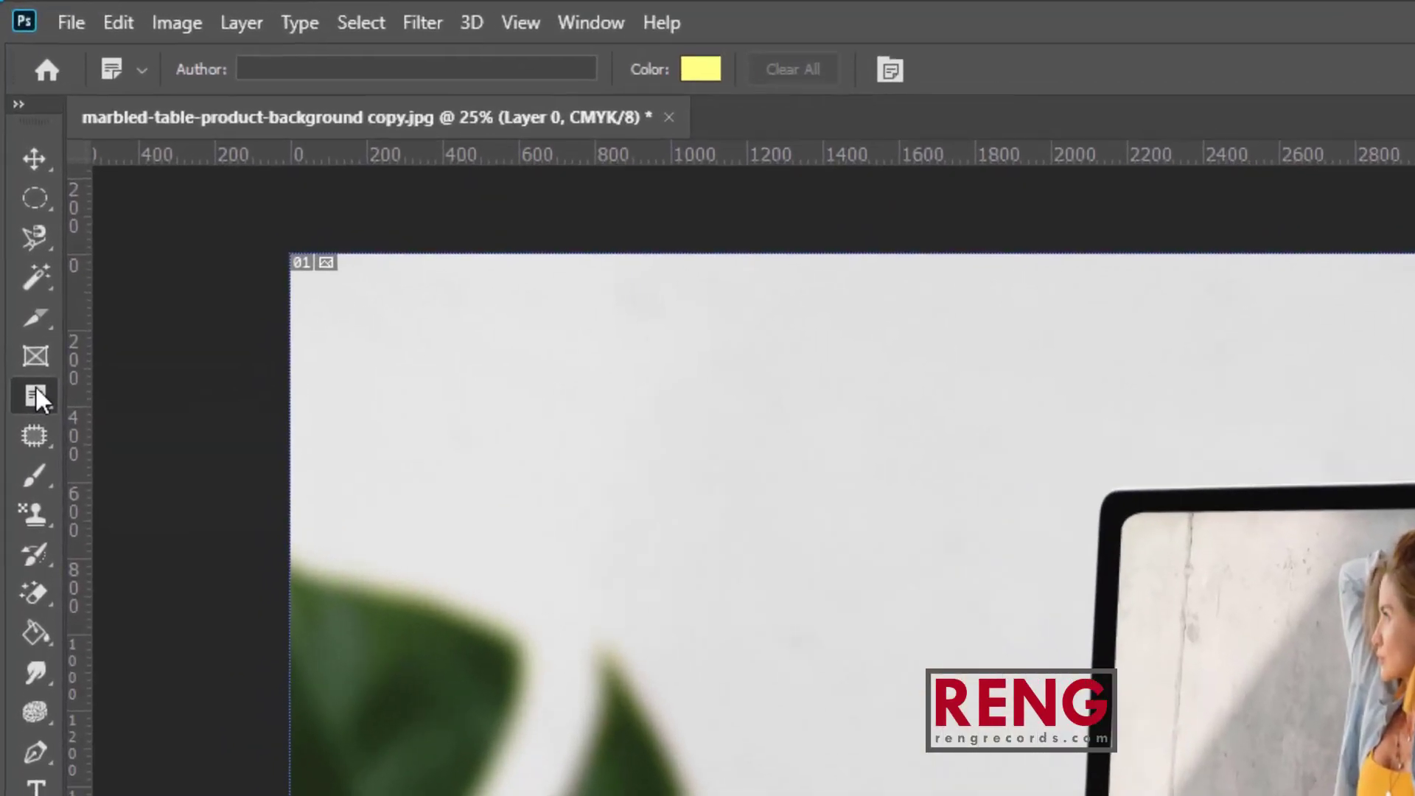
# Sample colours from the marble table, the wall and the picture on the laptop screen with the Eyedropper Tool.
pyautogui.rightClick(17, 192)
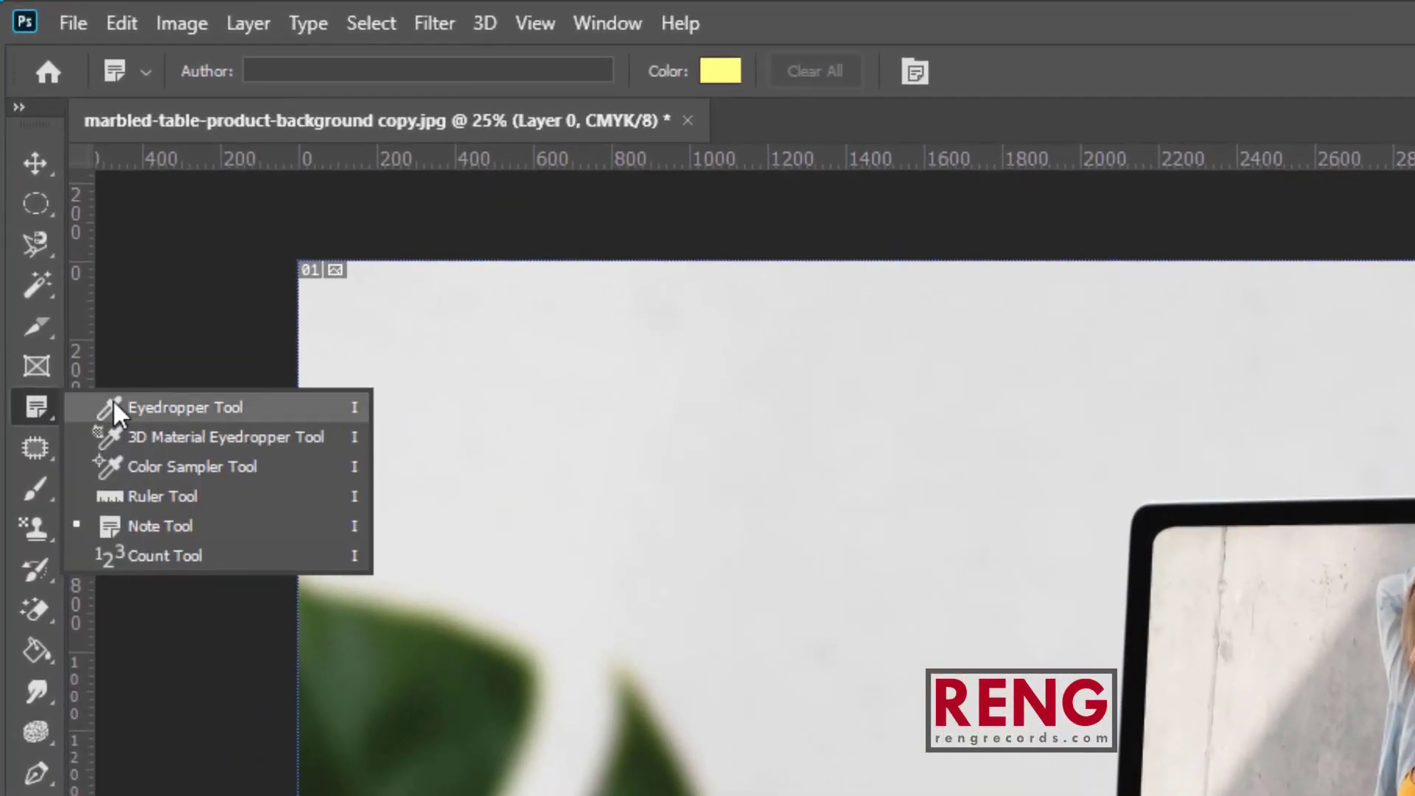
pyautogui.click(174, 401)
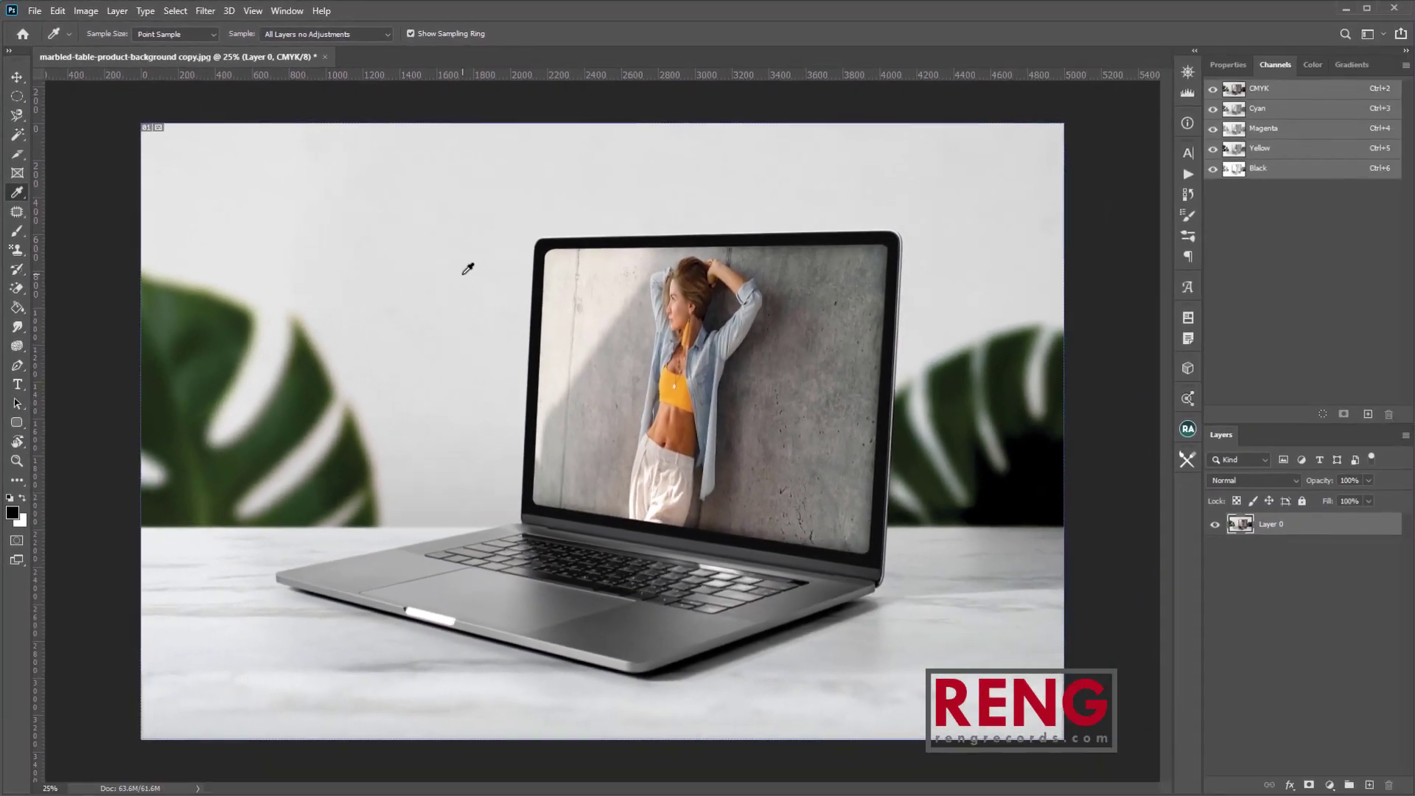
pyautogui.click(981, 569)
pyautogui.moveTo(479, 310); pyautogui.dragTo(701, 383)
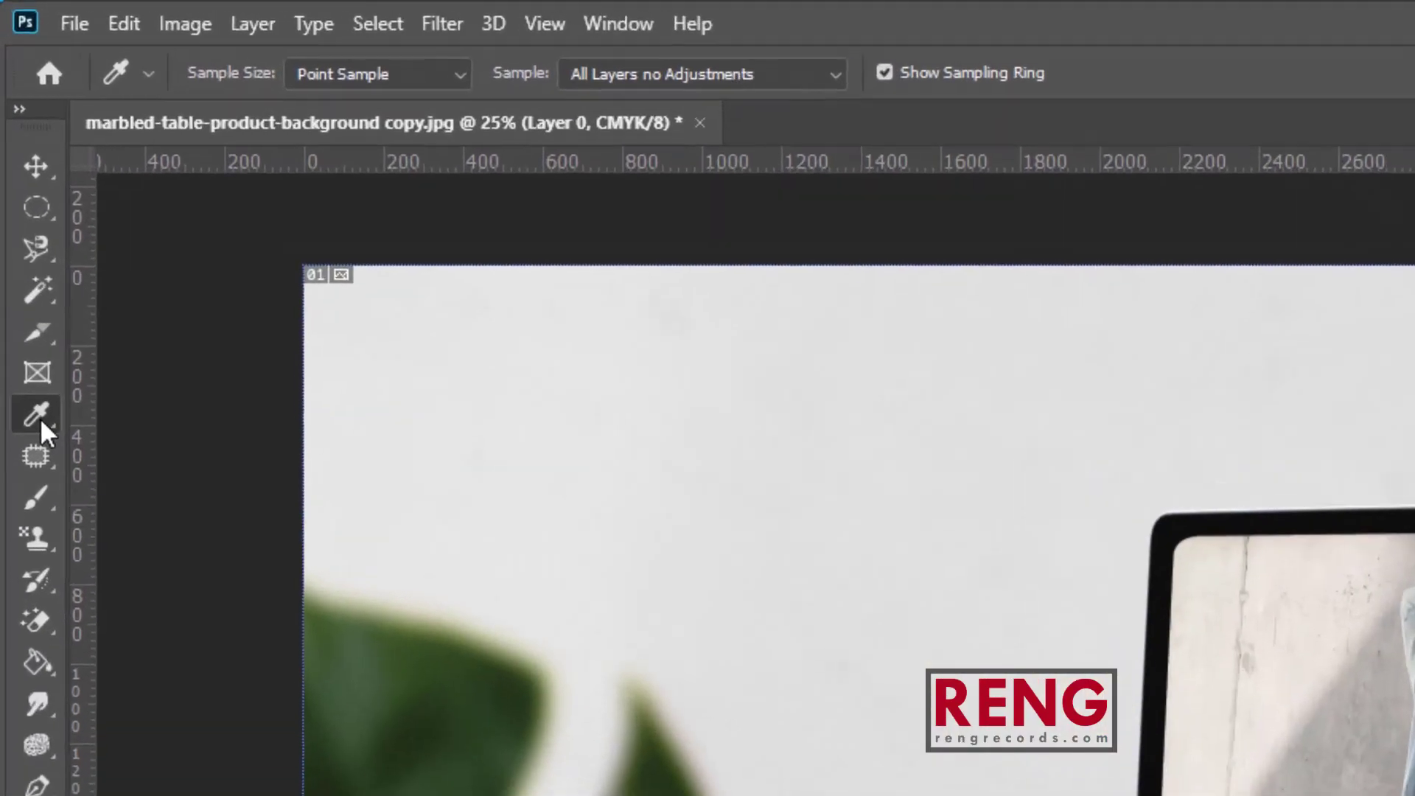
# Place five Color Sampler points: two on the concrete wall in the laptop picture, one on the leaf behind it and two on the orange top.
pyautogui.rightClick(17, 193)
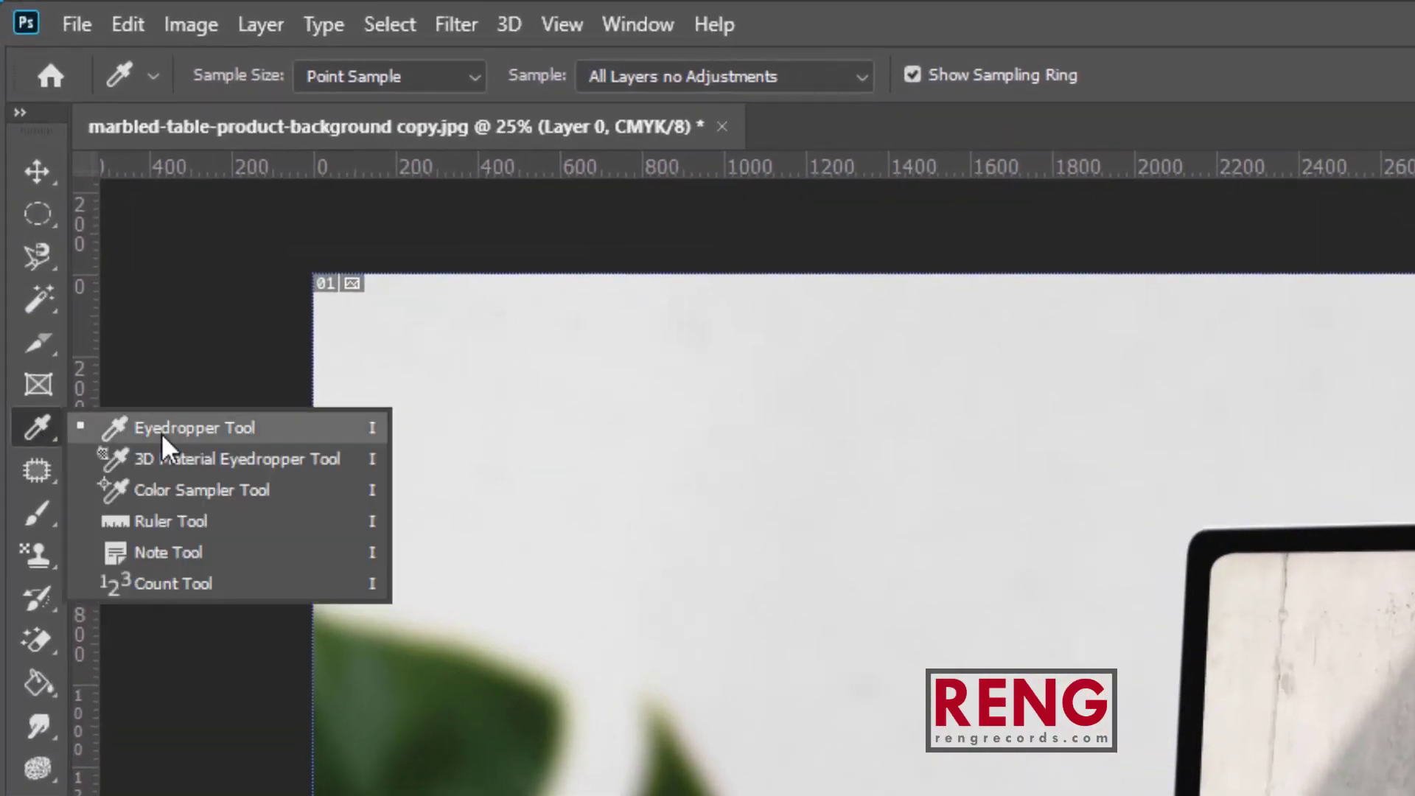
pyautogui.click(268, 497)
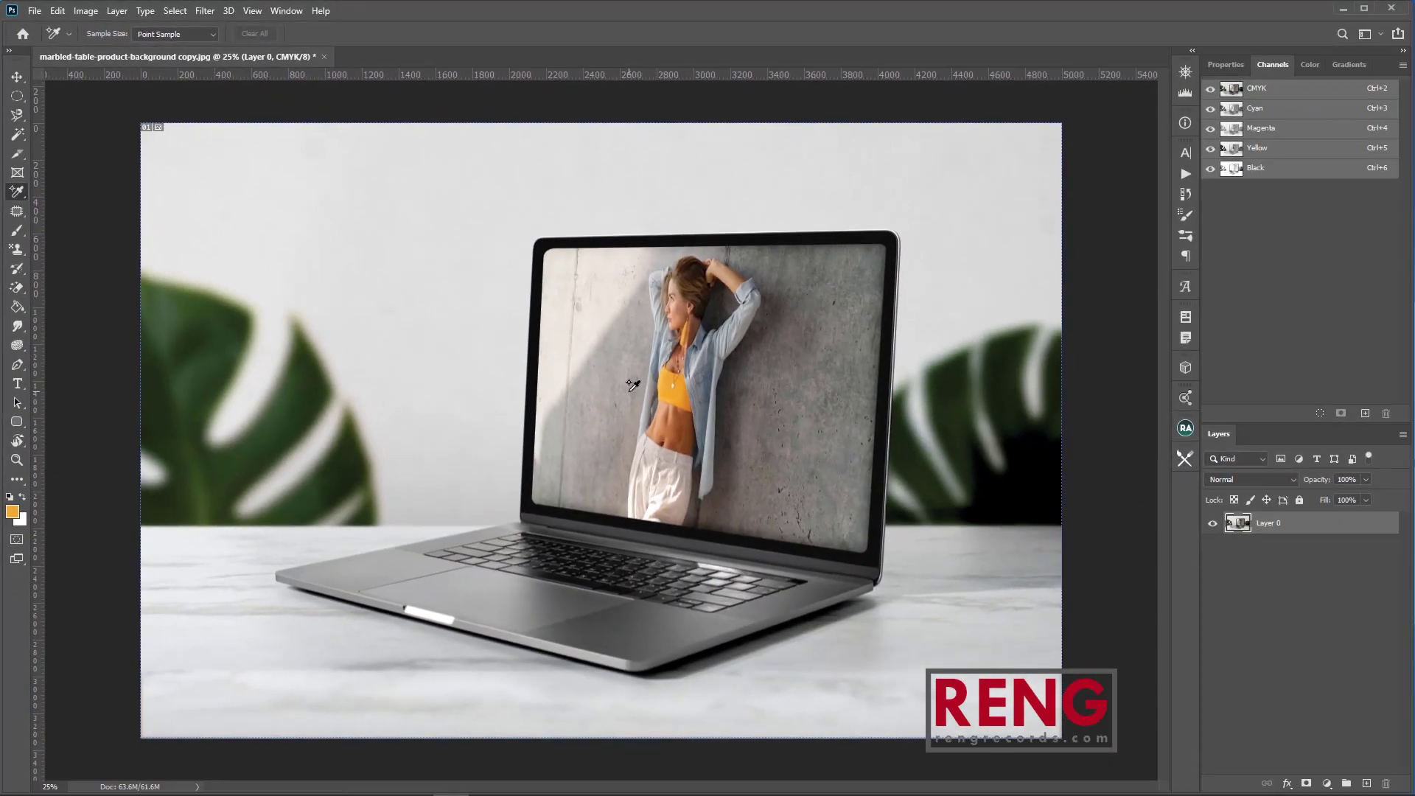
pyautogui.click(629, 391)
pyautogui.click(794, 397)
pyautogui.click(969, 388)
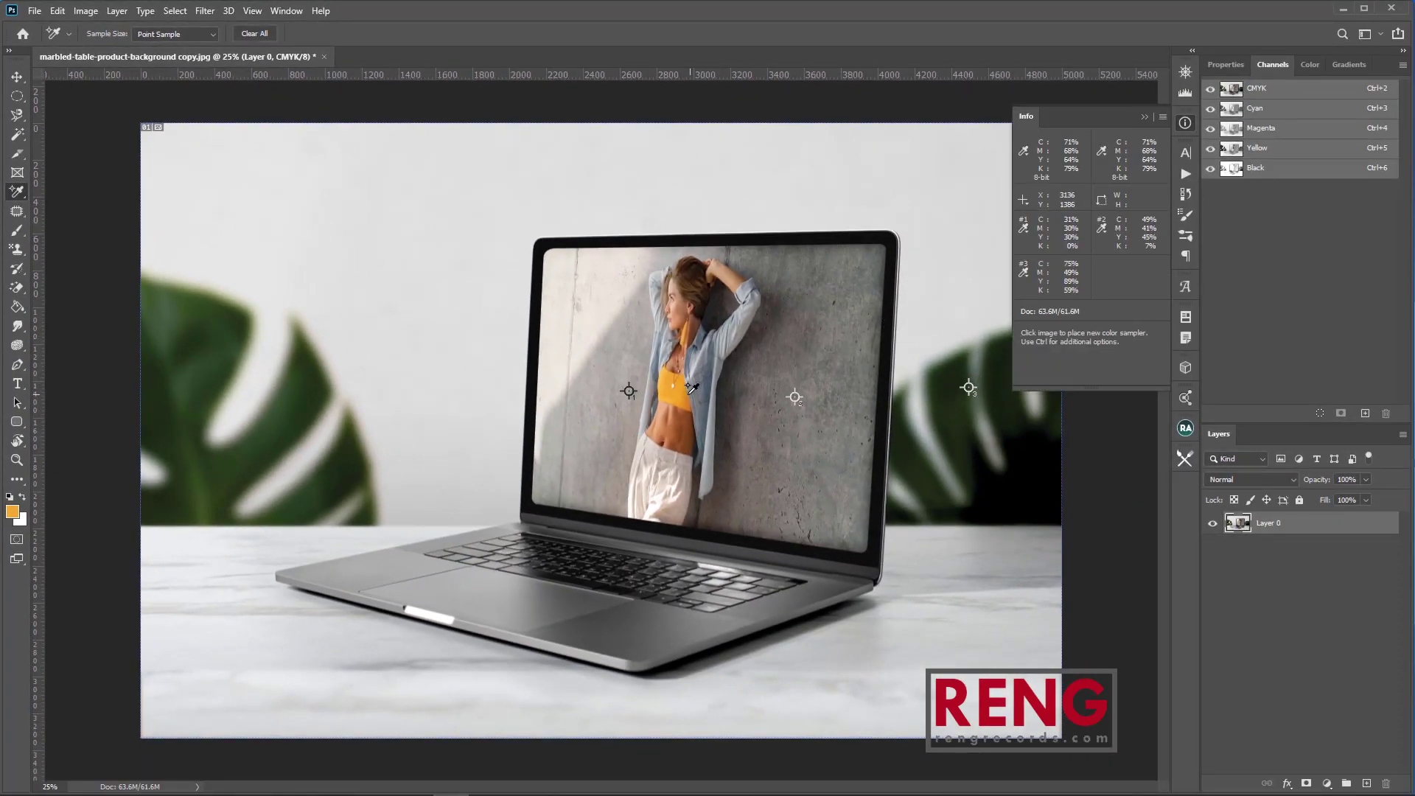
pyautogui.click(671, 401)
pyautogui.click(679, 390)
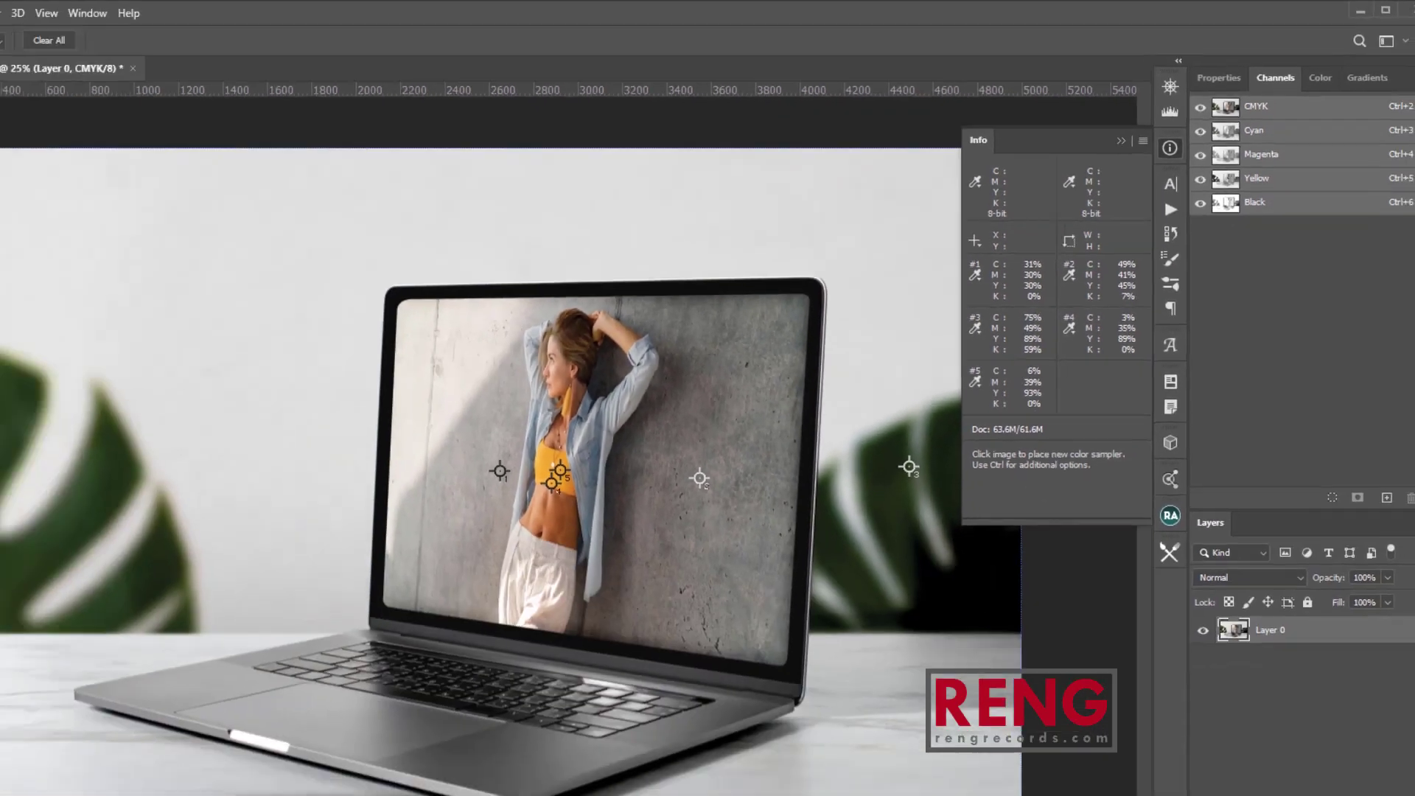
pyautogui.rightClick(17, 192)
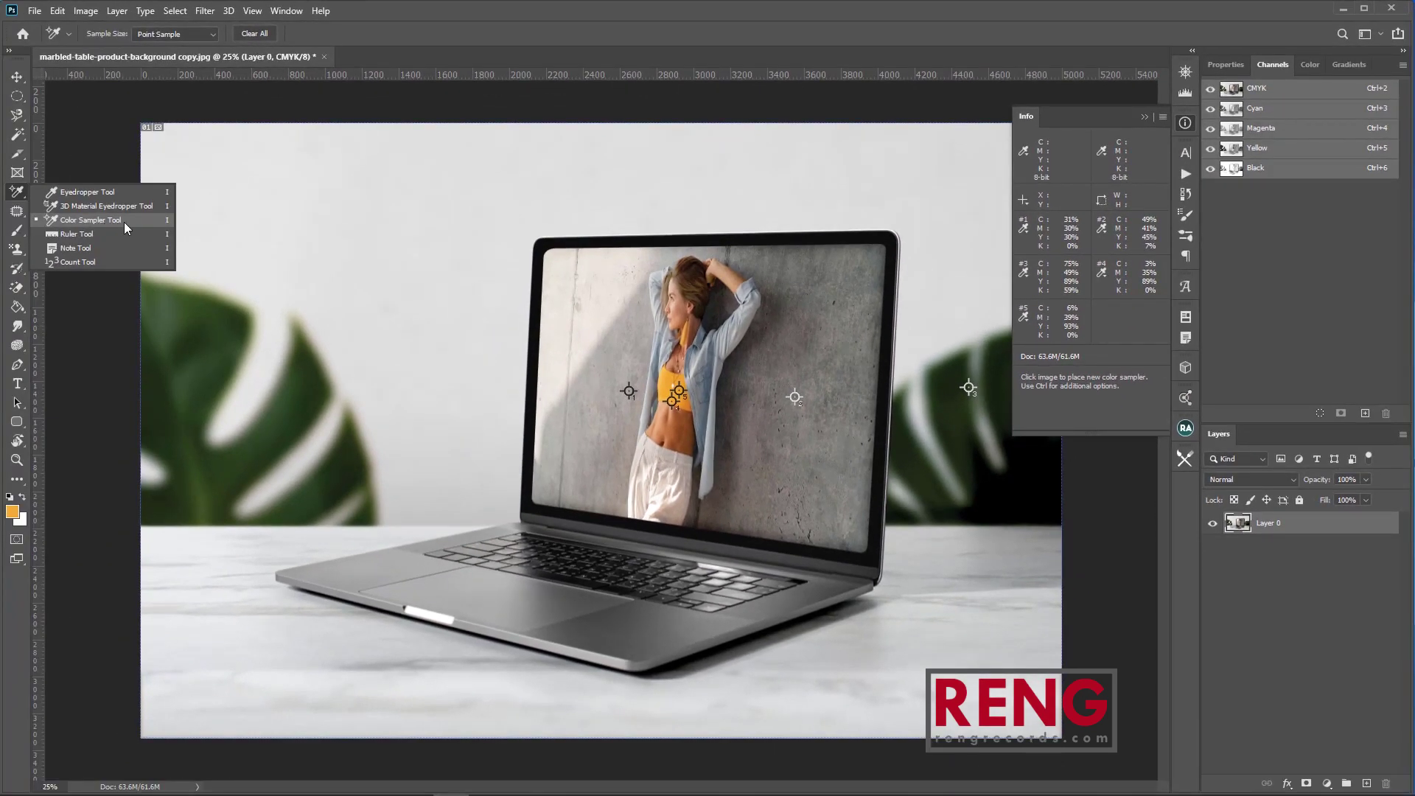
pyautogui.click(109, 218)
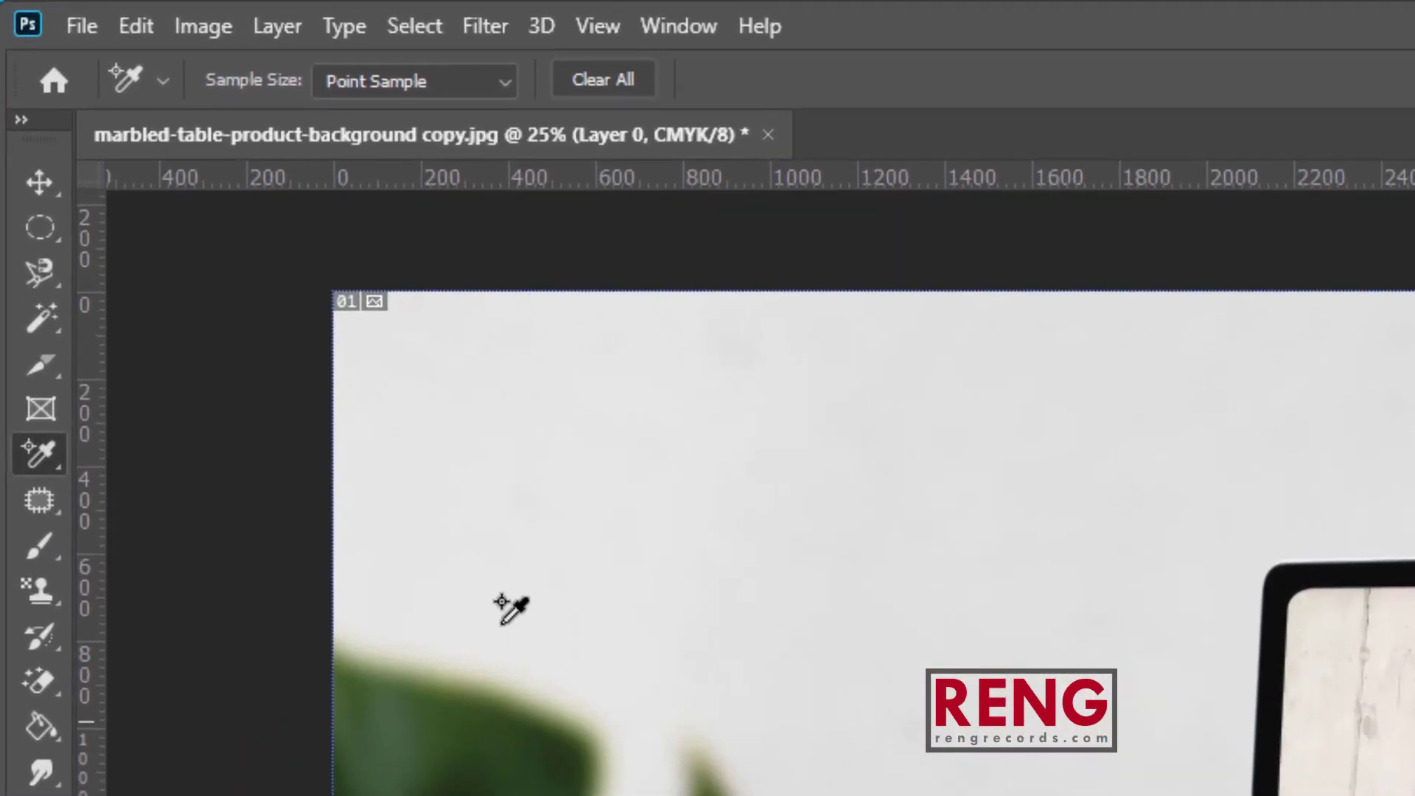
# Measure from the lower-left corner of the laptop's display up to its upper edge with the Ruler Tool.
pyautogui.rightClick(52, 465)
pyautogui.click(252, 556)
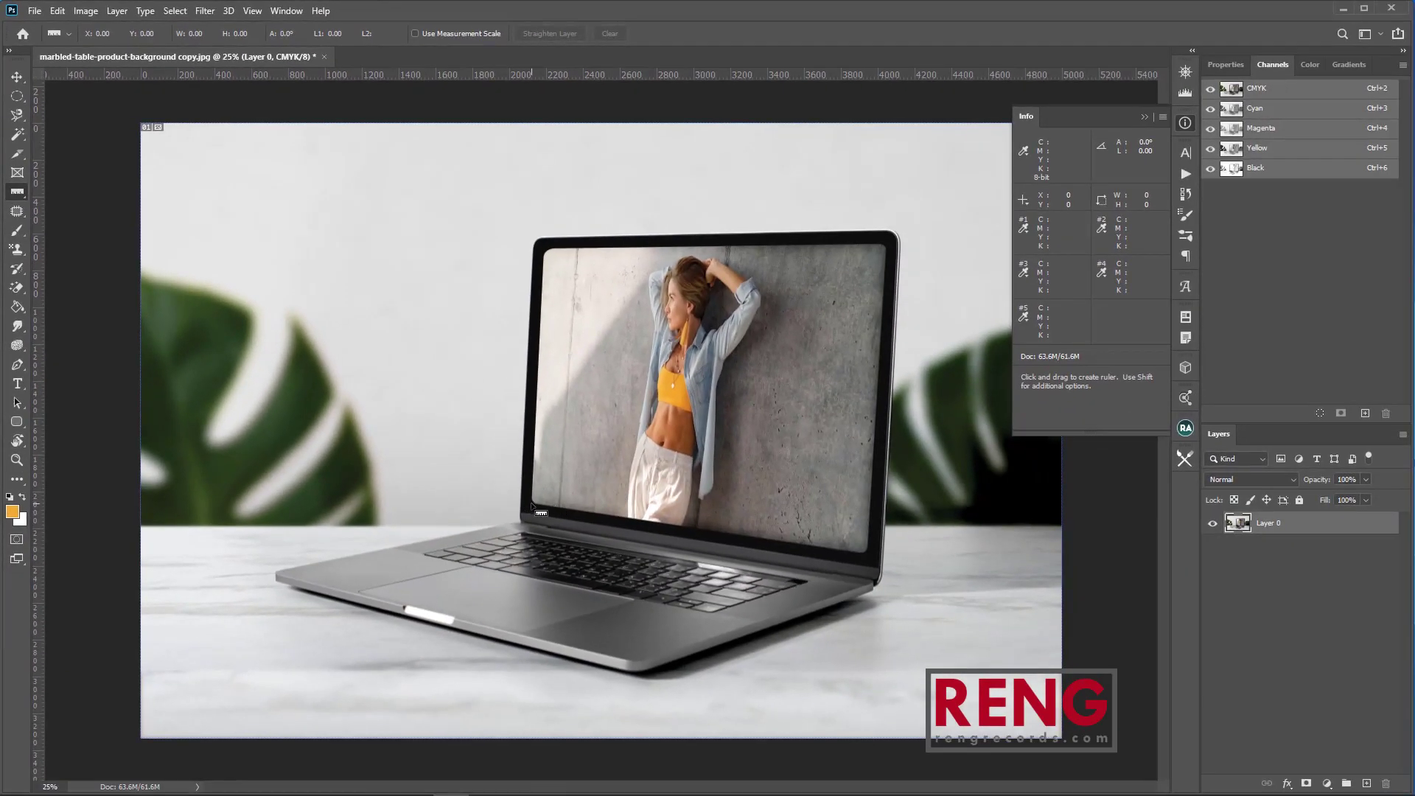
pyautogui.moveTo(531, 503); pyautogui.dragTo(578, 247)
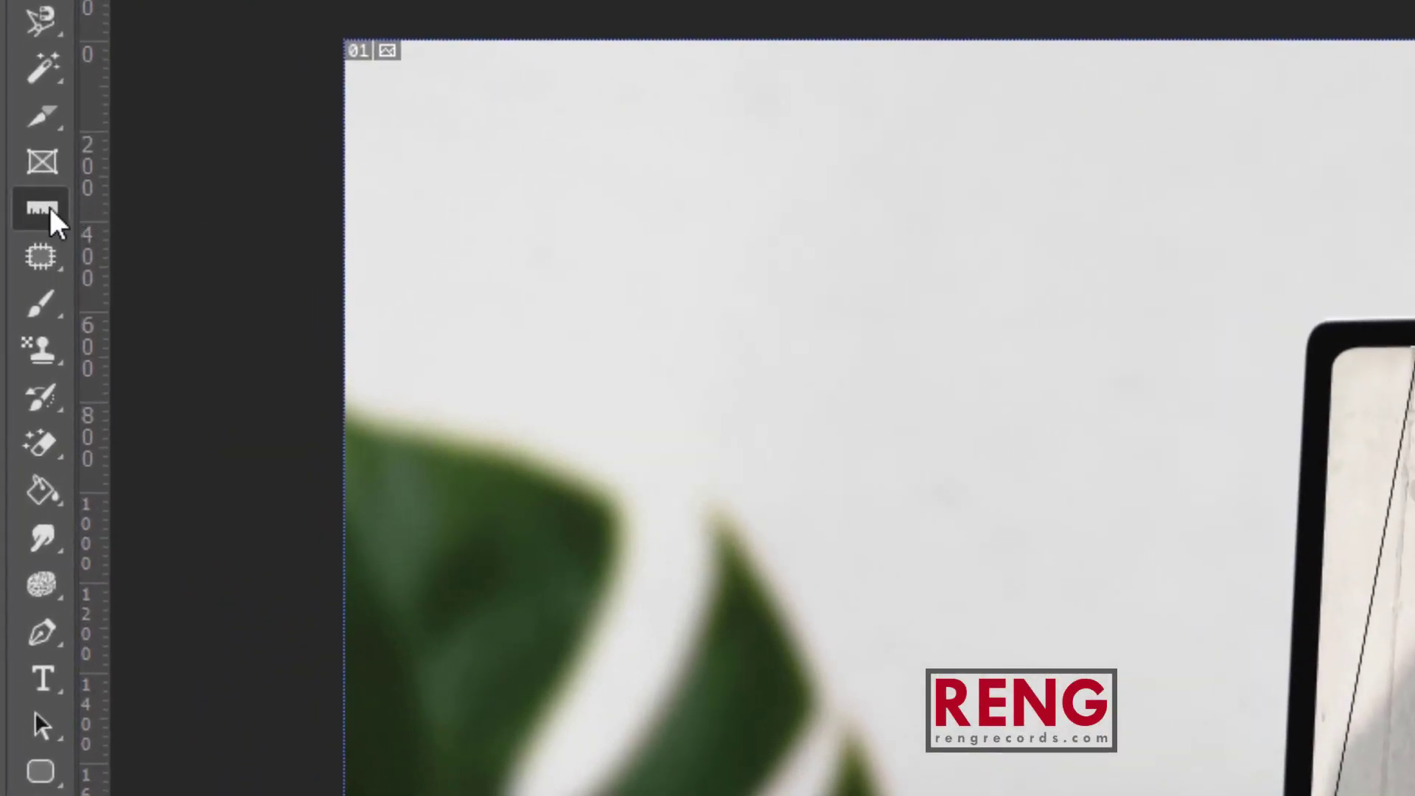
# Add a note to the image with the Note Tool.
pyautogui.rightClick(55, 221)
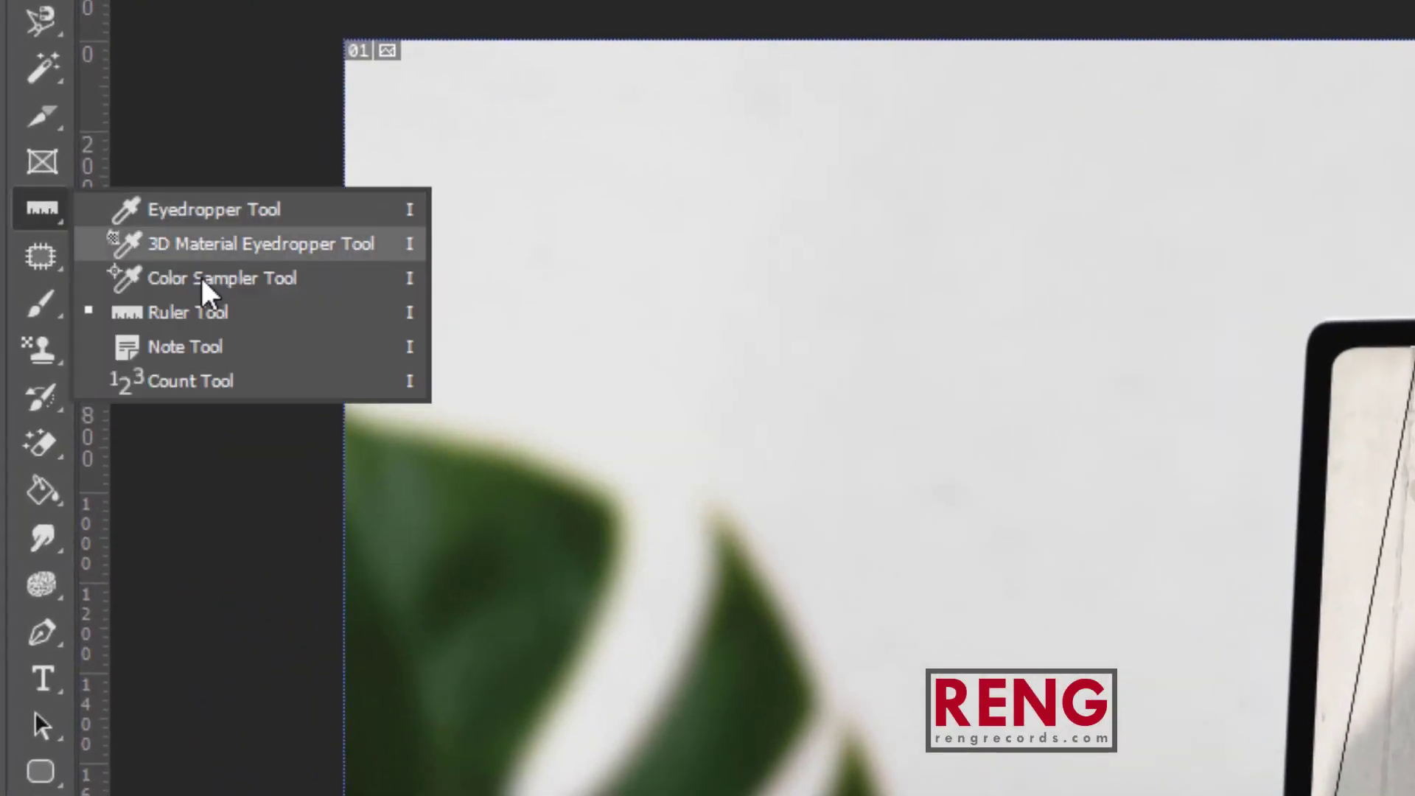
pyautogui.click(241, 353)
pyautogui.click(1066, 426)
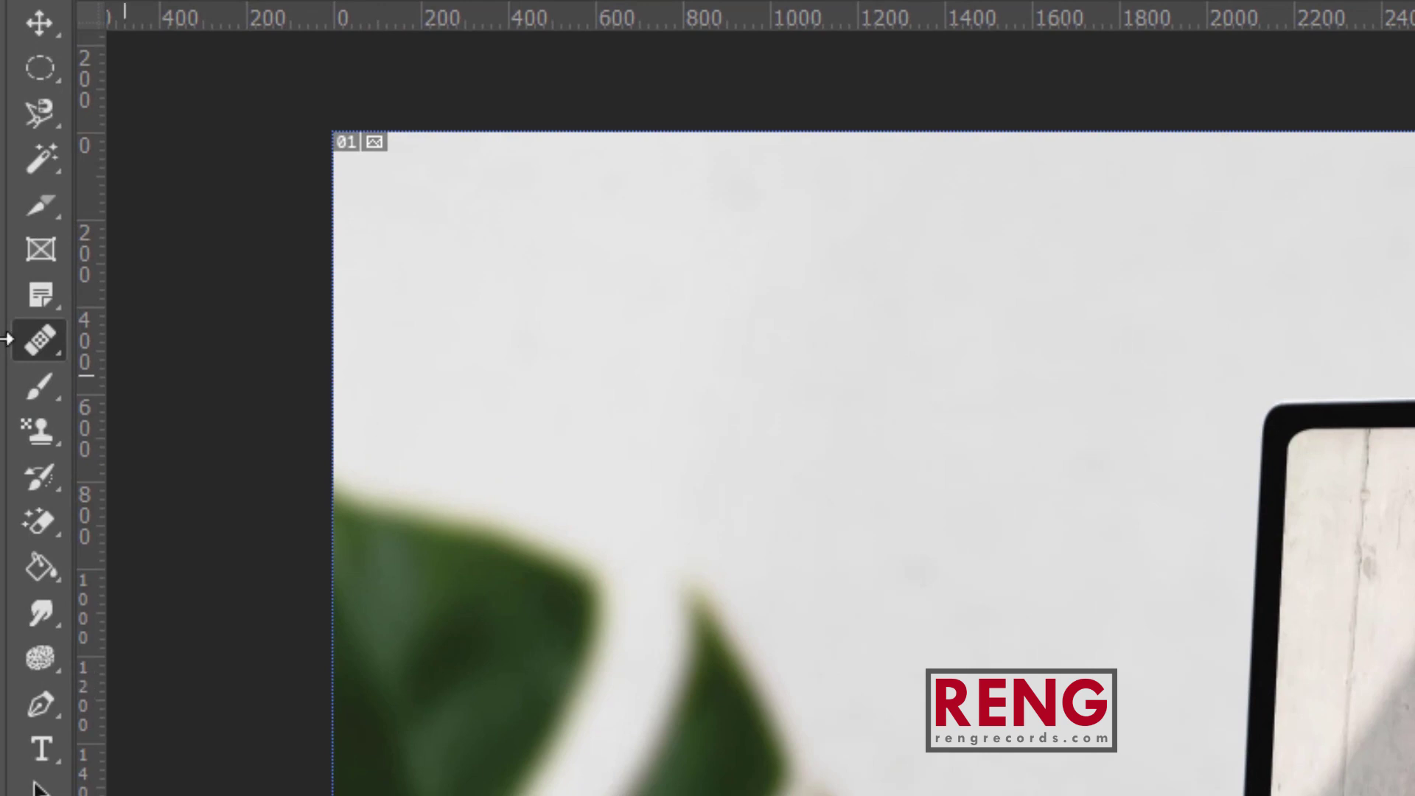
# Choose the Healing Brush Tool and make Layer 0 the active layer.
pyautogui.rightClick(37, 347)
pyautogui.click(207, 373)
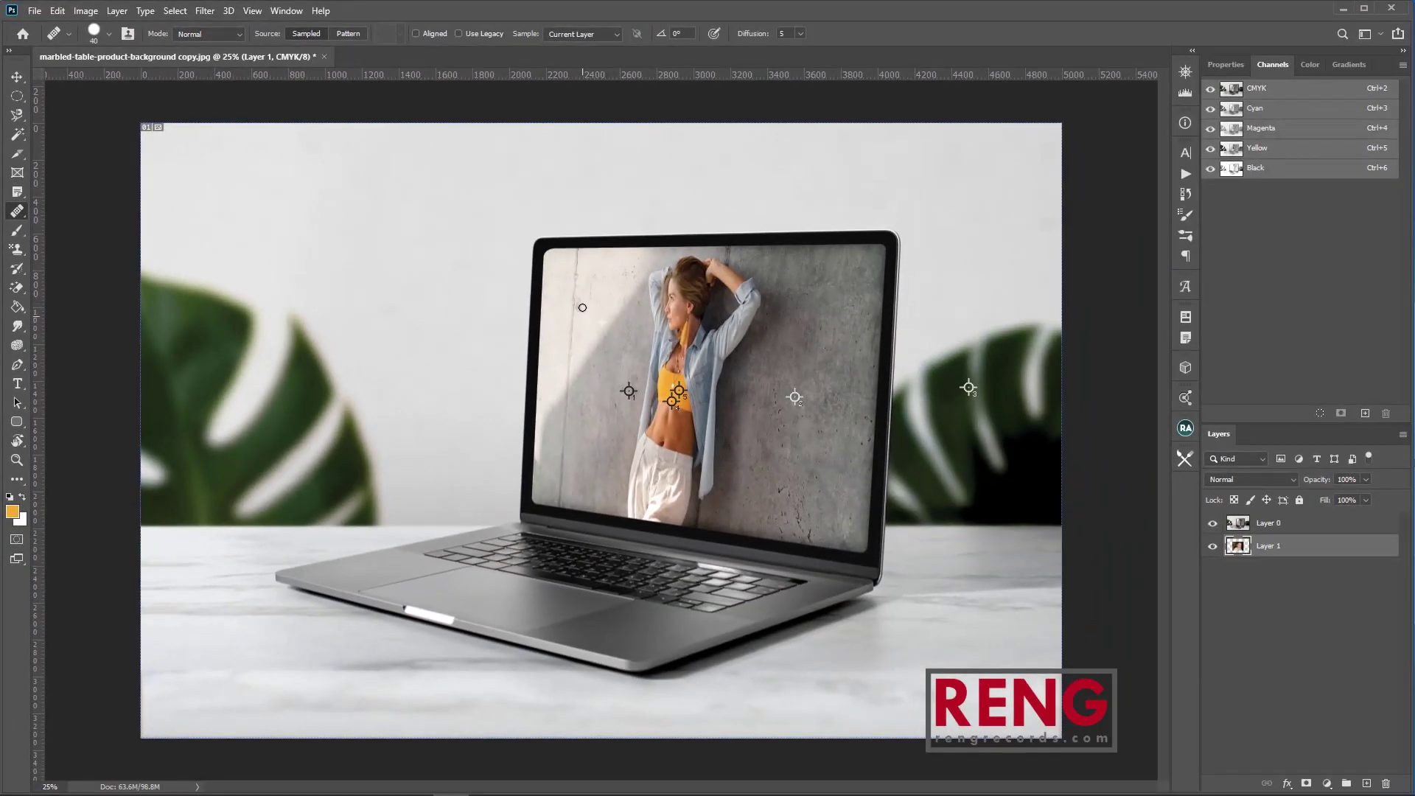
pyautogui.click(1280, 525)
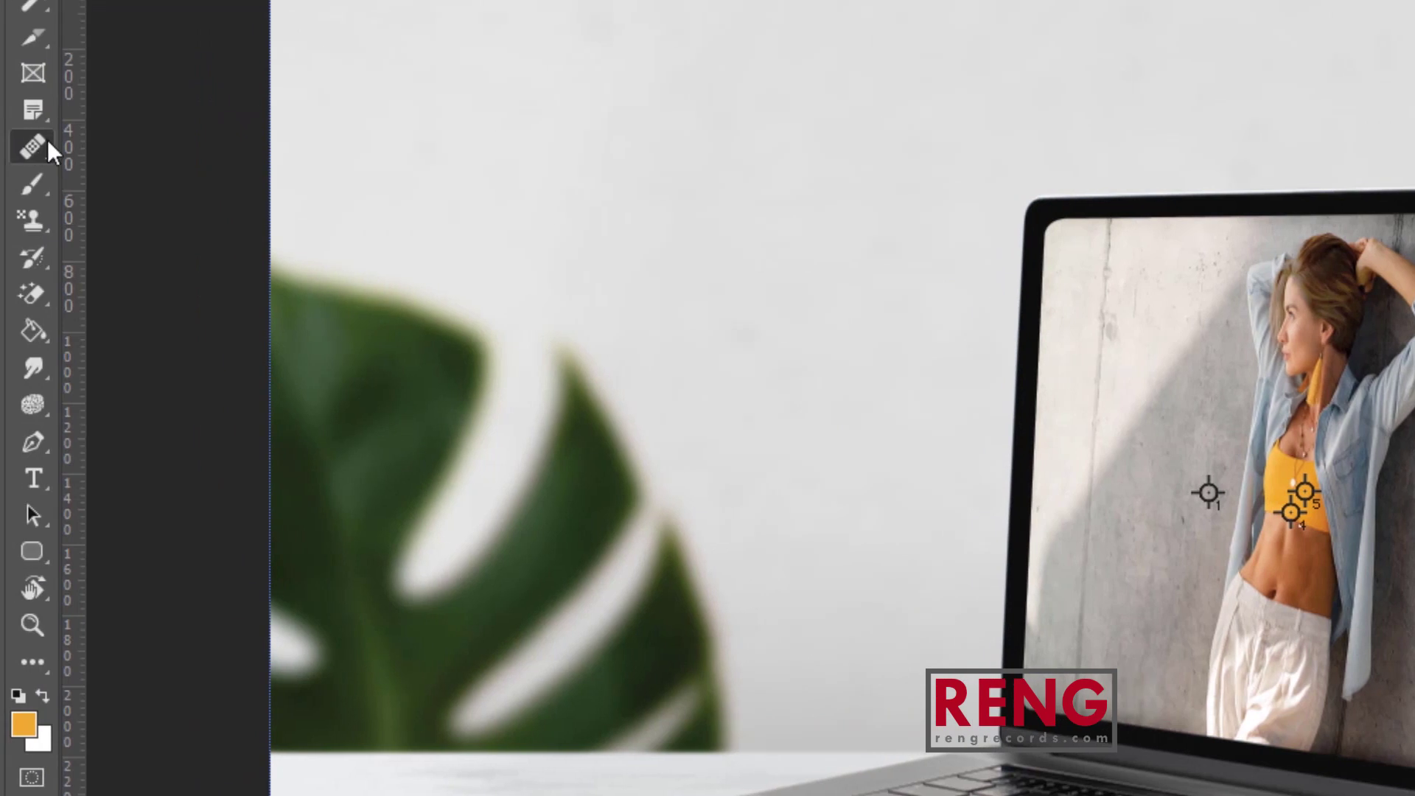
# Choose the Patch Tool and outline a small area of the concrete wall in the laptop picture.
pyautogui.rightClick(37, 147)
pyautogui.click(159, 201)
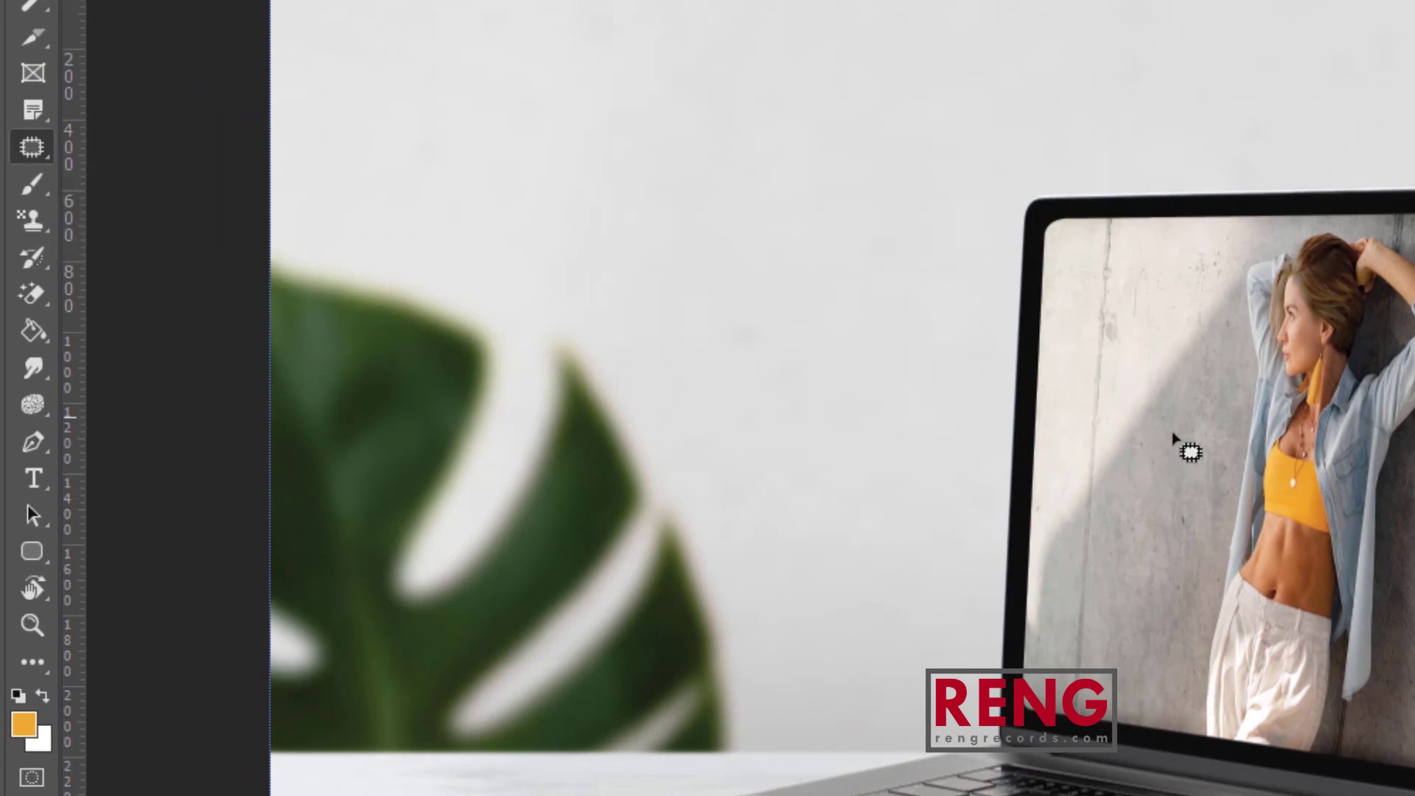
pyautogui.moveTo(1183, 560)
pyautogui.mouseDown()
pyautogui.moveTo(1177, 516)
pyautogui.moveTo(1202, 542)
pyautogui.moveTo(1183, 522)
pyautogui.moveTo(1200, 452)
pyautogui.moveTo(1207, 524)
pyautogui.mouseUp()
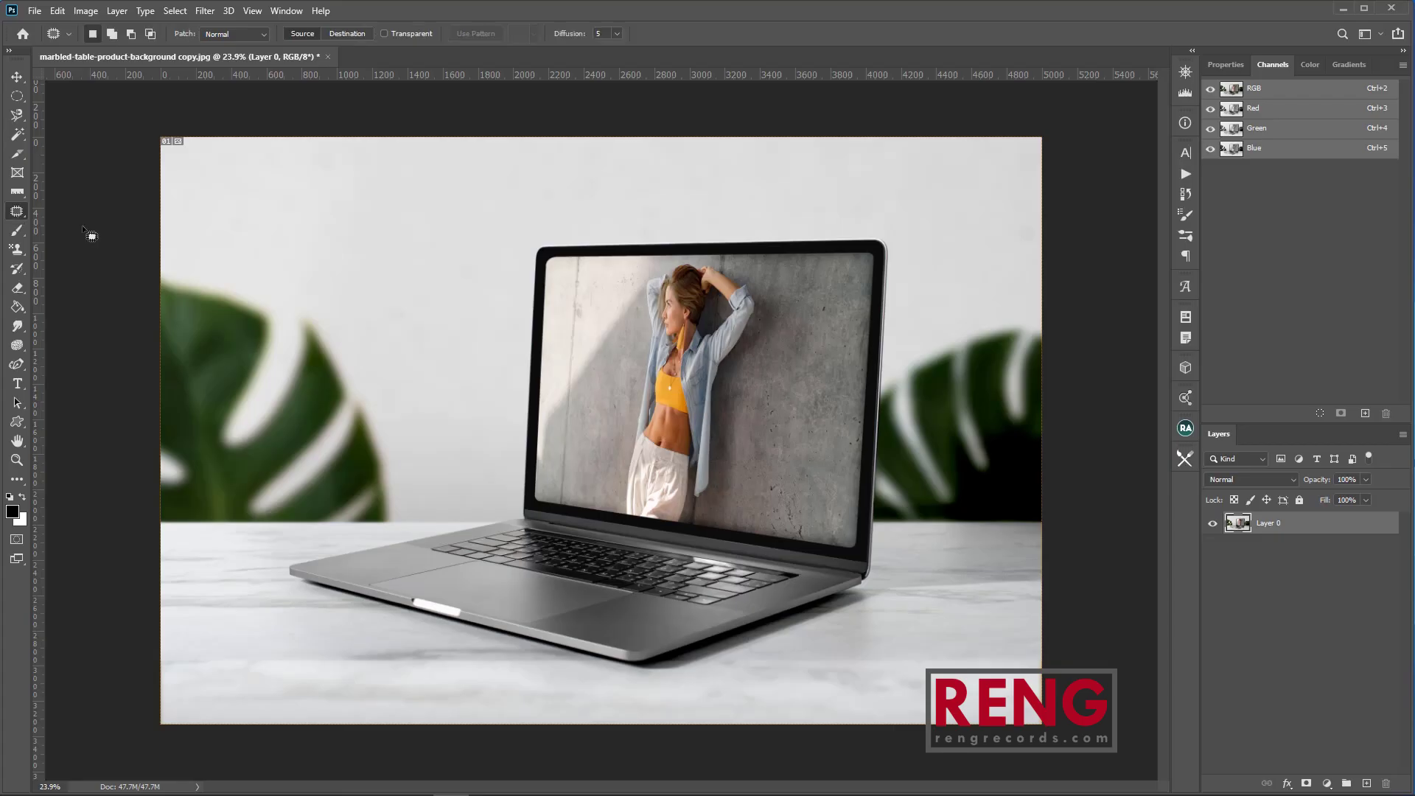
# Patch several dark cracks in the concrete wall beside the woman with clean wall texture, deselecting after each patch.
pyautogui.scroll(5, 729, 383)
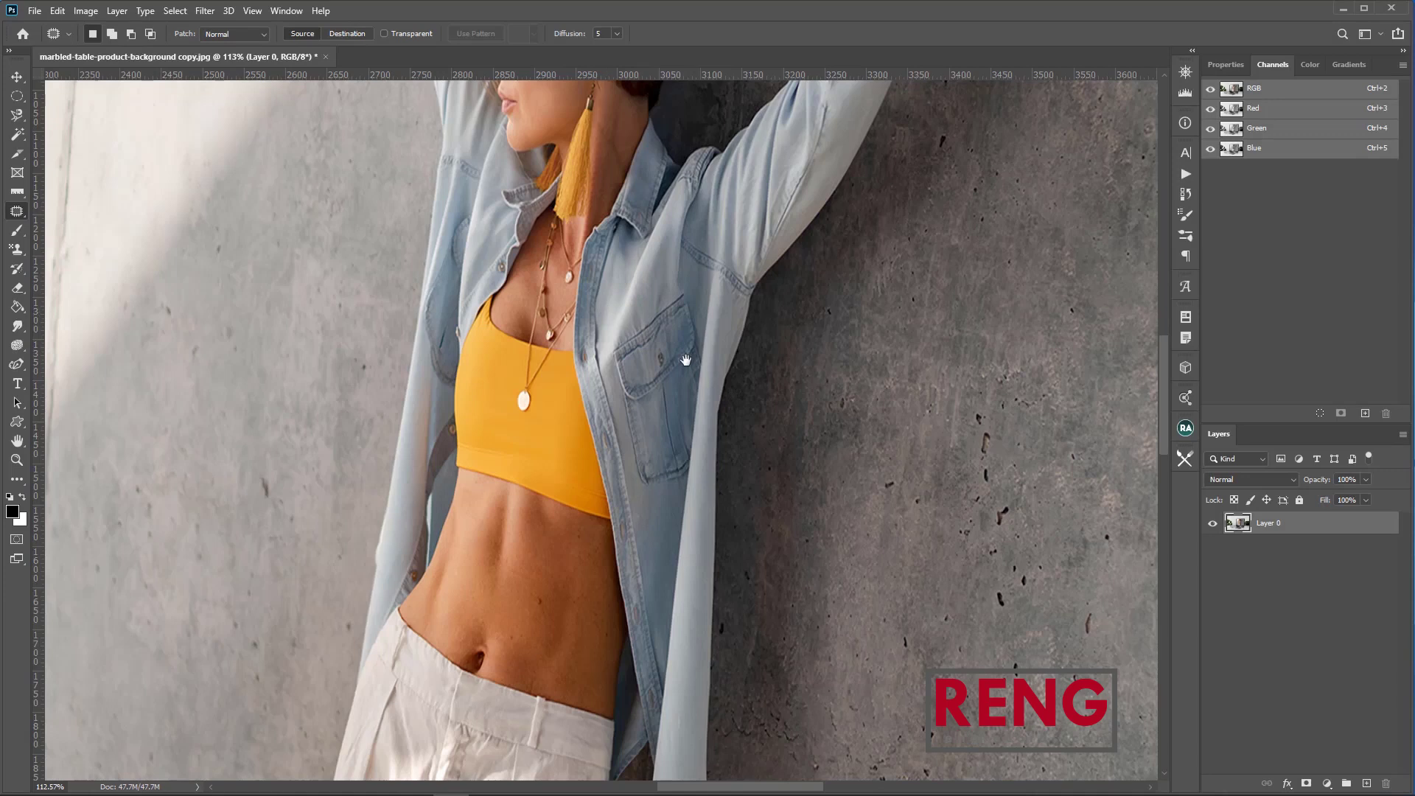
pyautogui.moveTo(685, 361); pyautogui.dragTo(386, 243)
pyautogui.moveTo(718, 411); pyautogui.dragTo(685, 447)
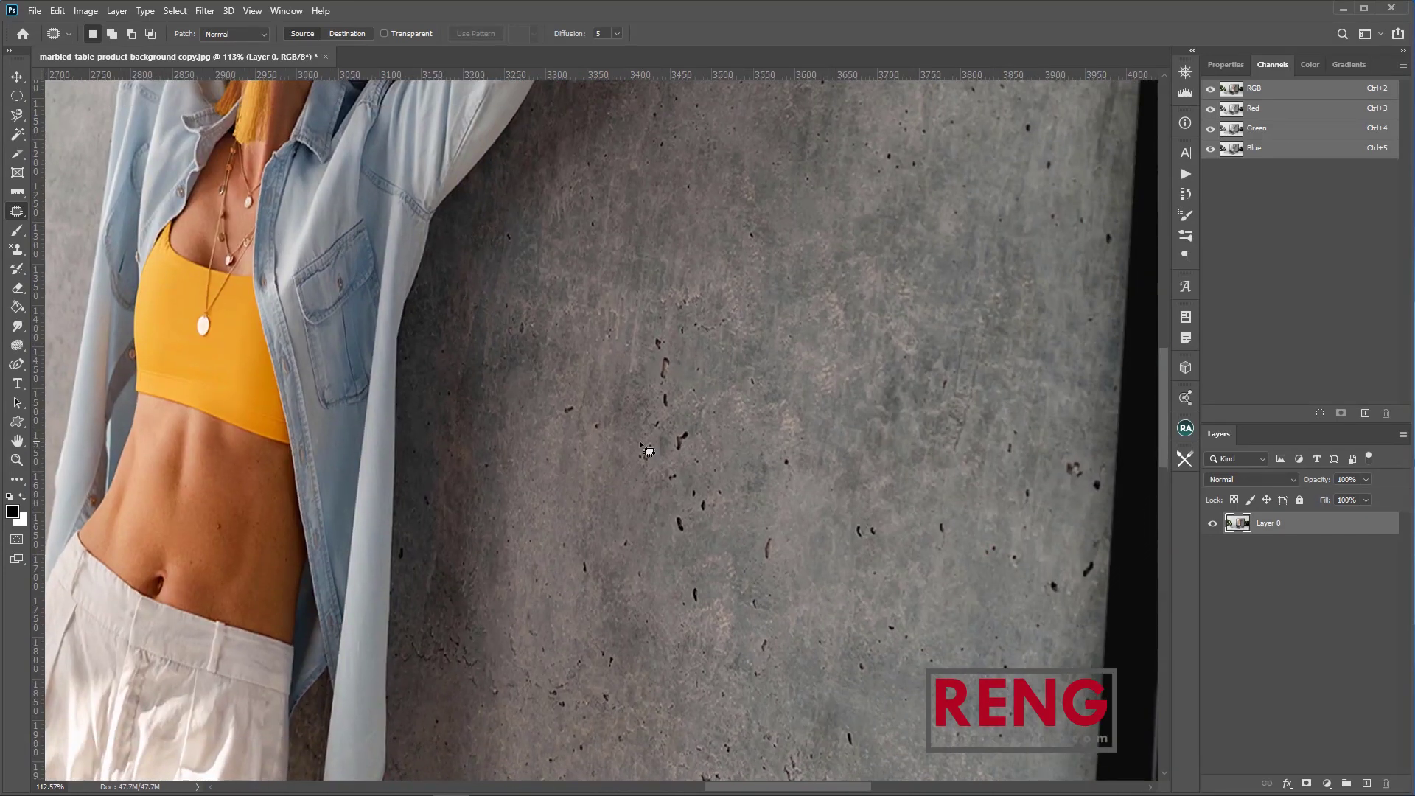
pyautogui.scroll(-6, 647, 449)
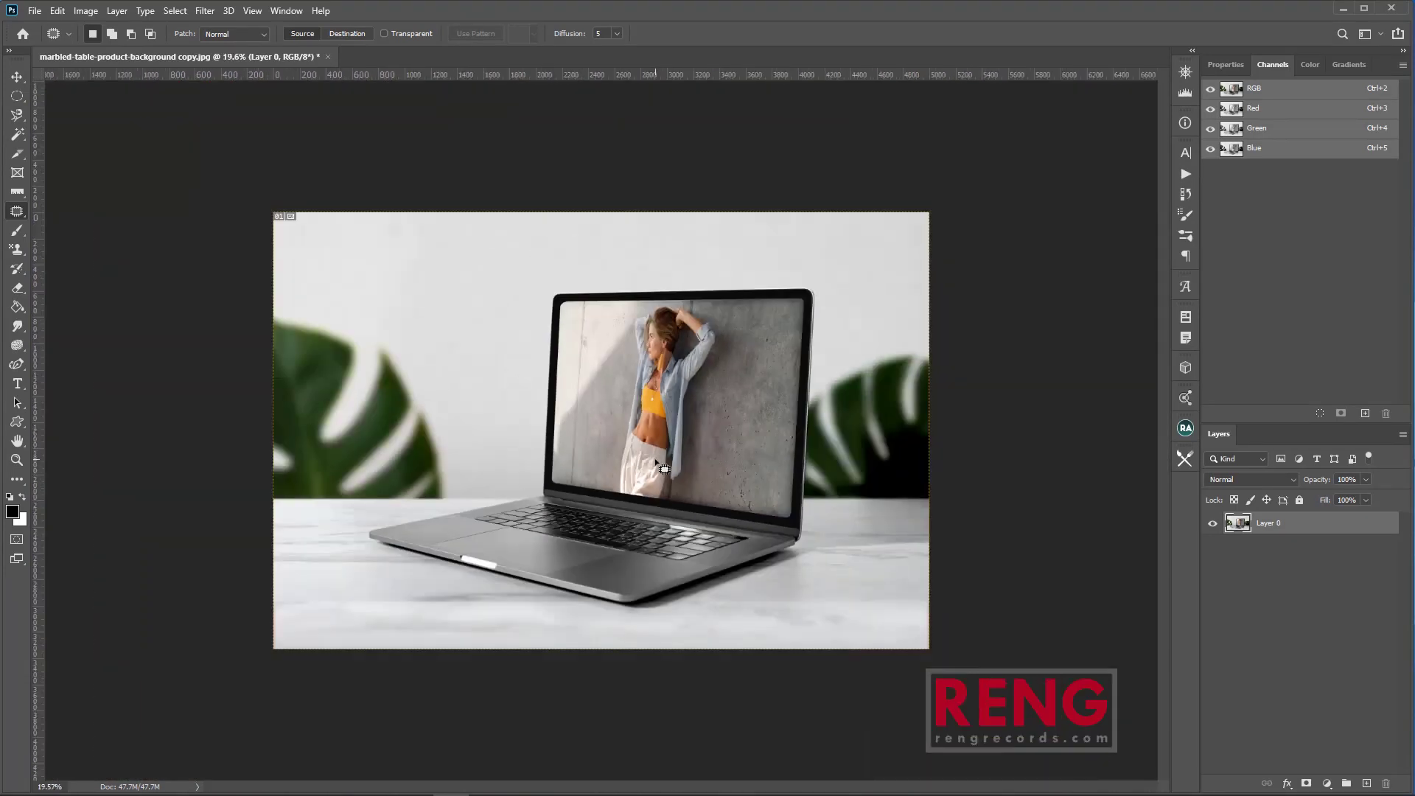
pyautogui.scroll(1, 664, 468)
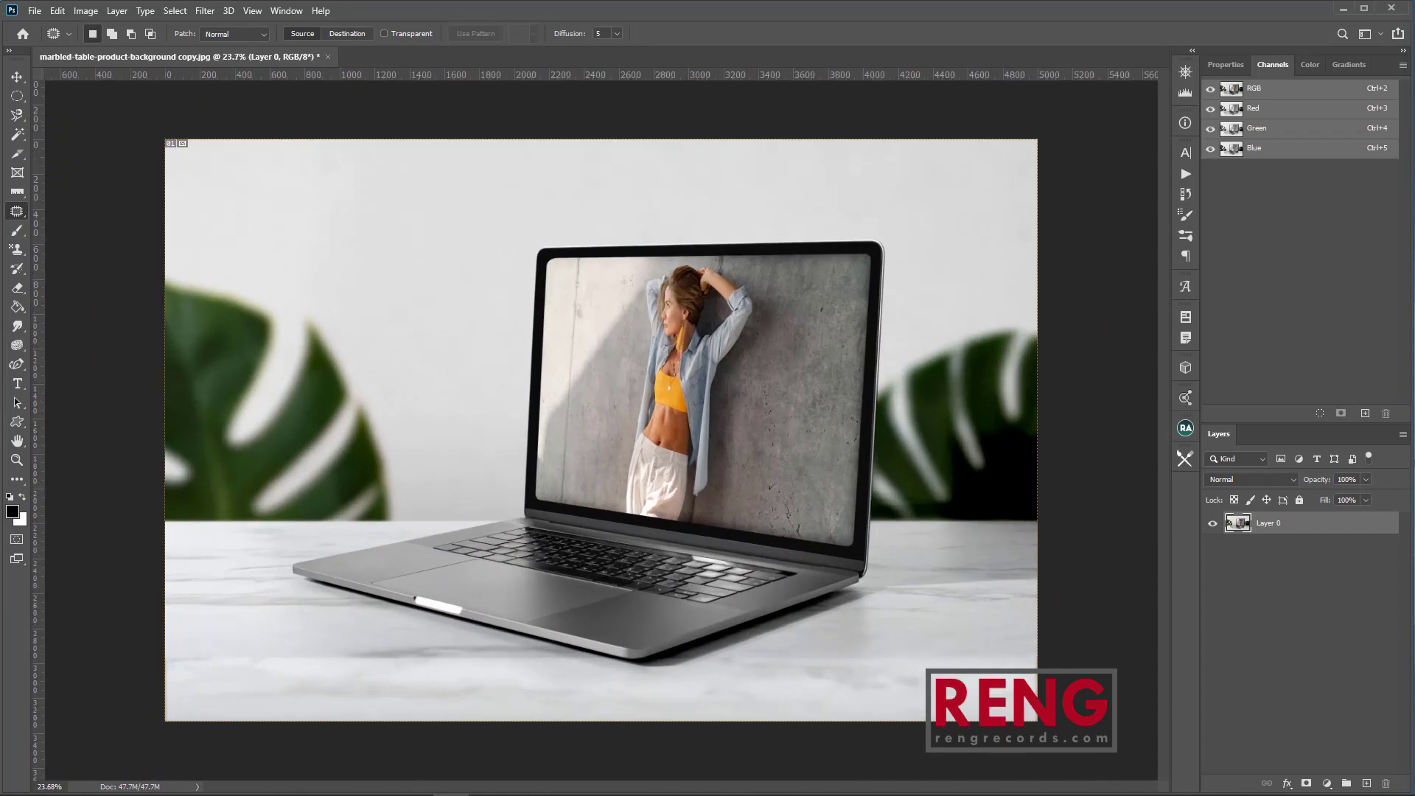
pyautogui.scroll(7, 751, 462)
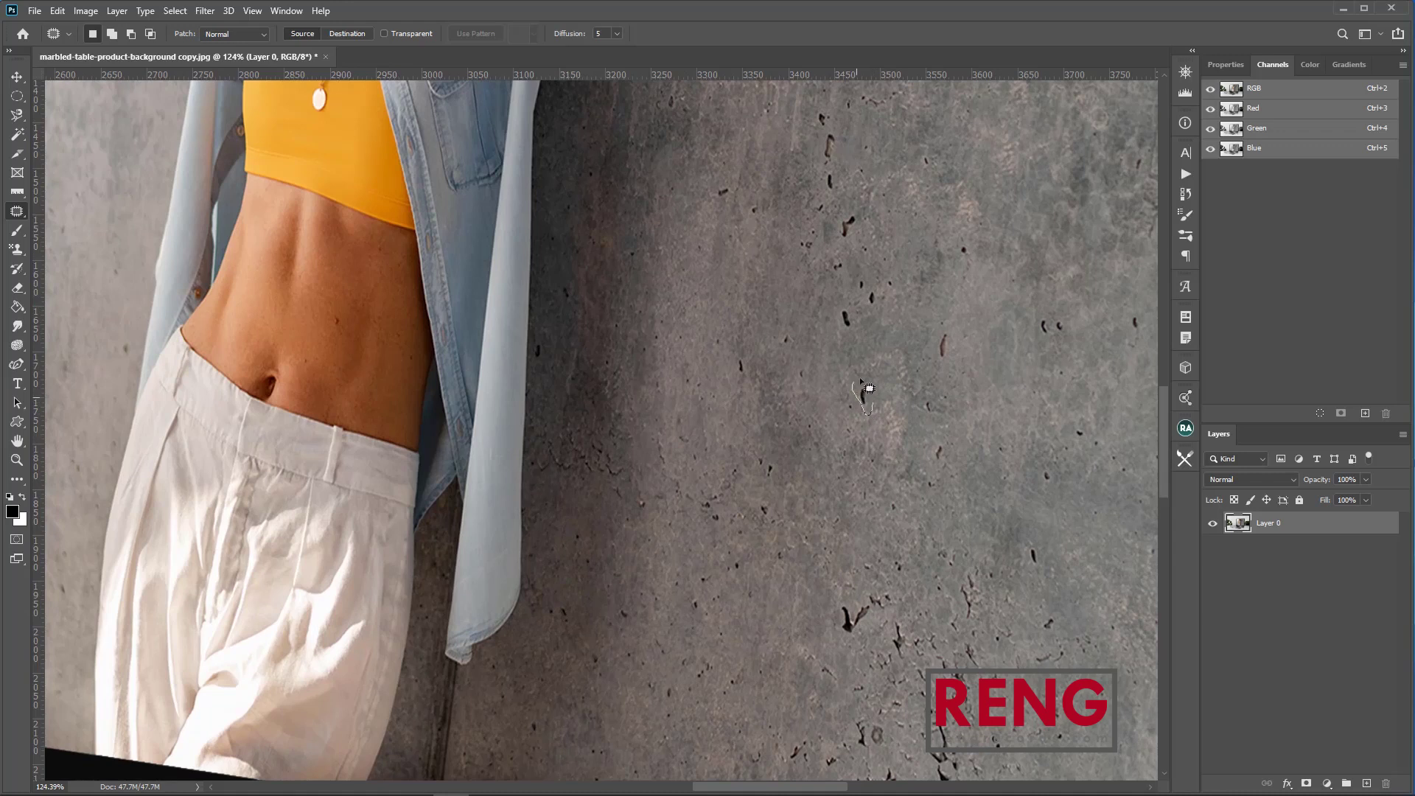
pyautogui.moveTo(869, 389); pyautogui.dragTo(872, 407)
pyautogui.hotkey('ctrl', 'd')
pyautogui.moveTo(901, 301); pyautogui.dragTo(875, 310)
pyautogui.moveTo(880, 291); pyautogui.dragTo(835, 334)
pyautogui.hotkey('ctrl', 'd')
pyautogui.moveTo(943, 349); pyautogui.dragTo(881, 363)
pyautogui.hotkey('ctrl', 'd')
# Patch the small moles on the woman's belly with clear skin from nearby.
pyautogui.moveTo(510, 263); pyautogui.dragTo(683, 479)
pyautogui.scroll(4, 520, 539)
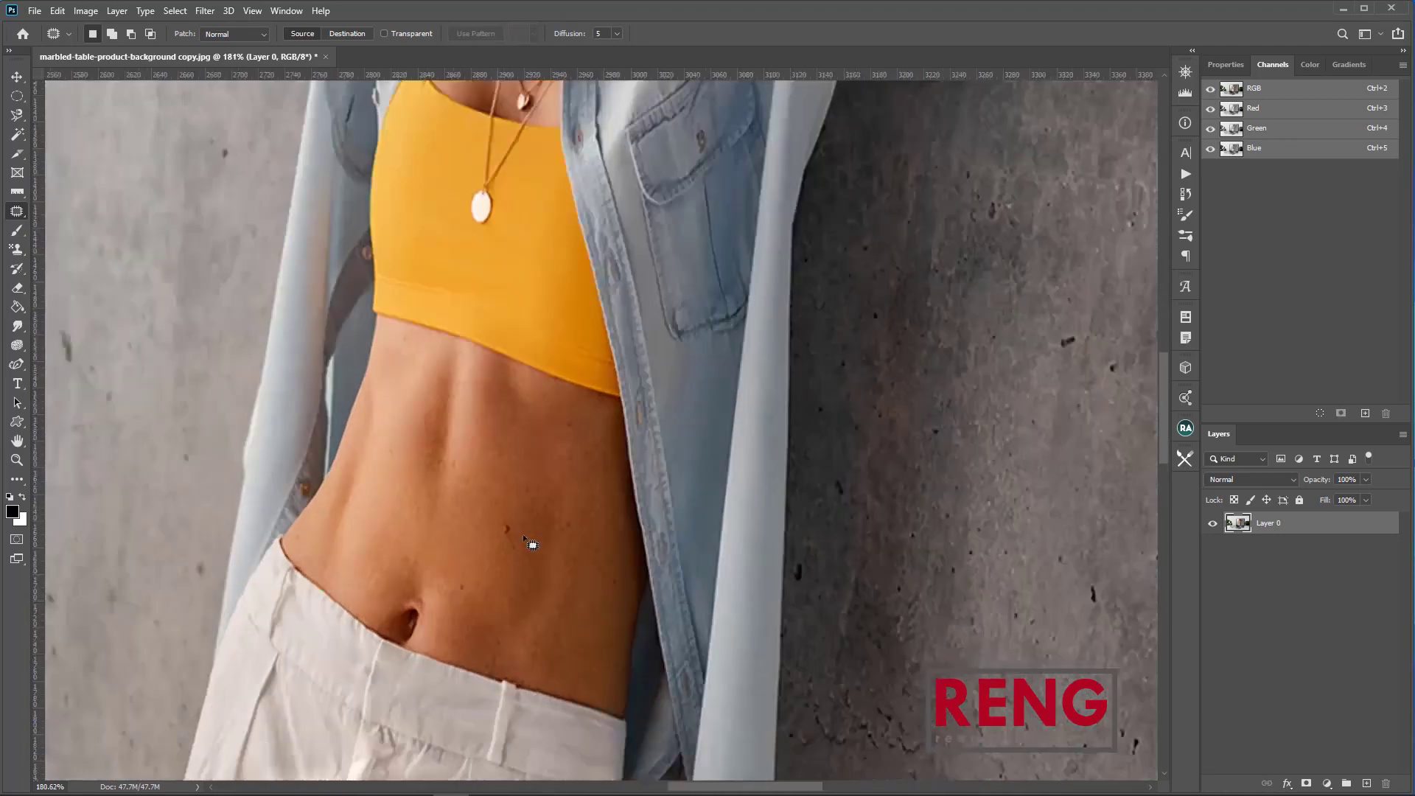
pyautogui.moveTo(510, 528); pyautogui.dragTo(530, 479)
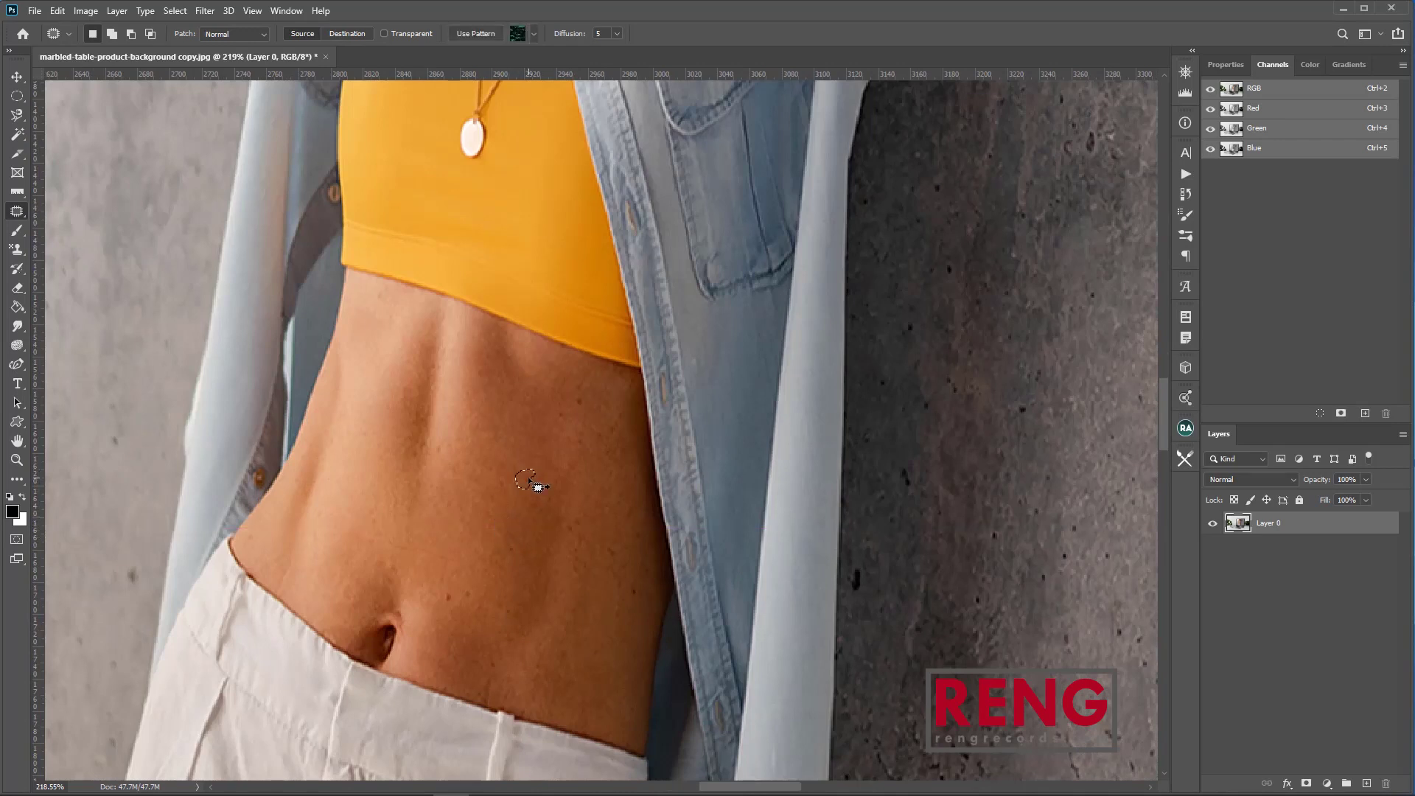
pyautogui.hotkey('ctrl', 'd')
pyautogui.moveTo(594, 529); pyautogui.dragTo(577, 485)
pyautogui.scroll(-10, 613, 542)
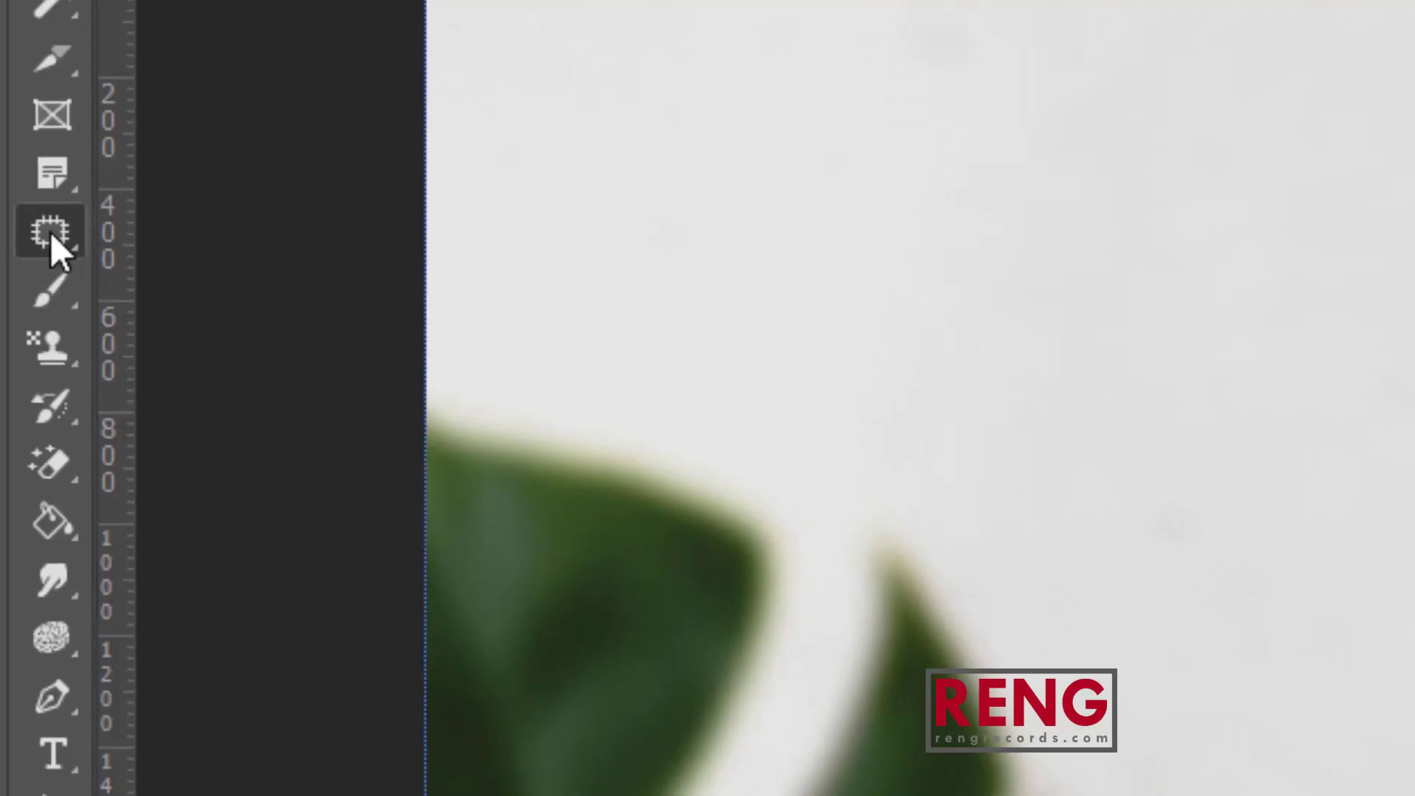
# Choose the Red Eye Tool, then make Layer 1 active and hide Layer 0.
pyautogui.click(17, 211)
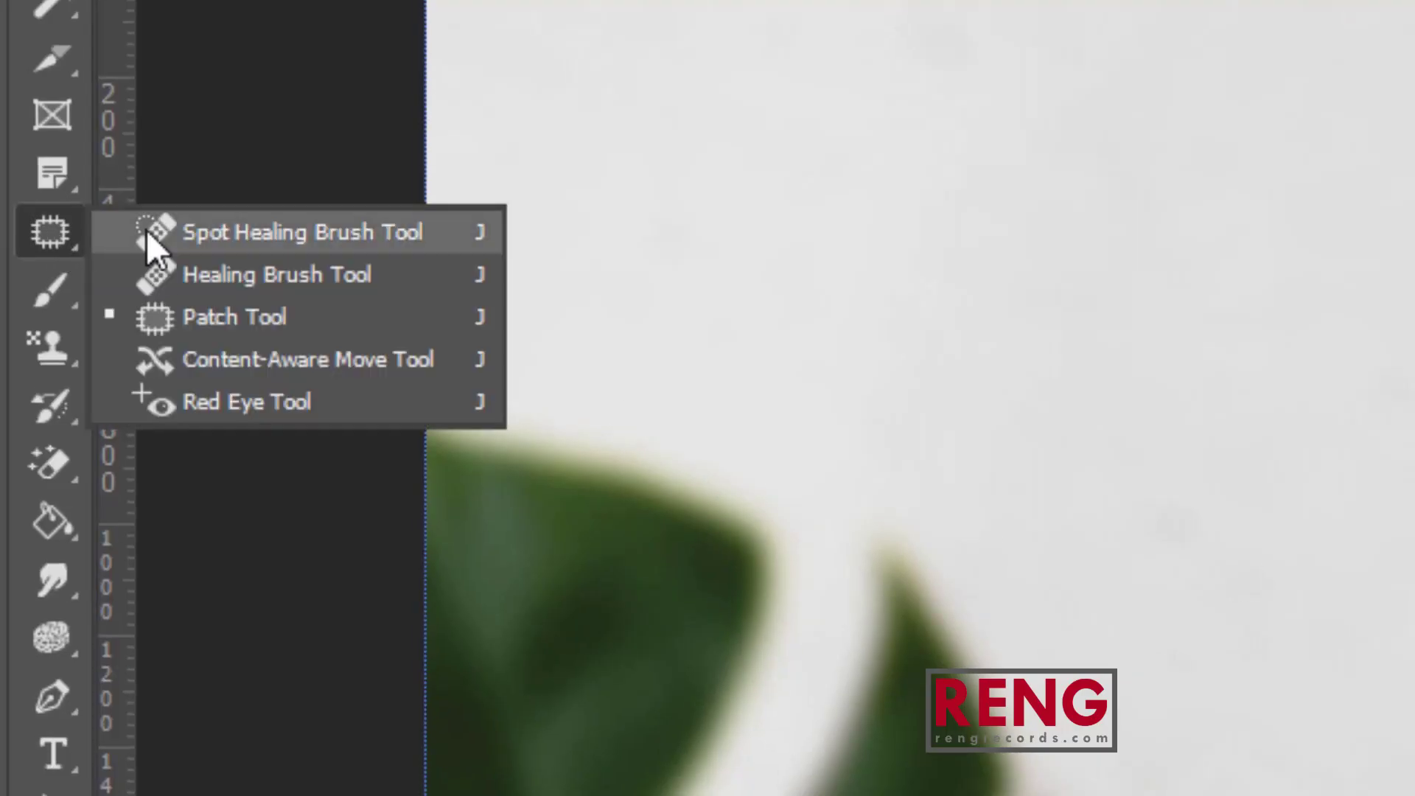
pyautogui.click(240, 405)
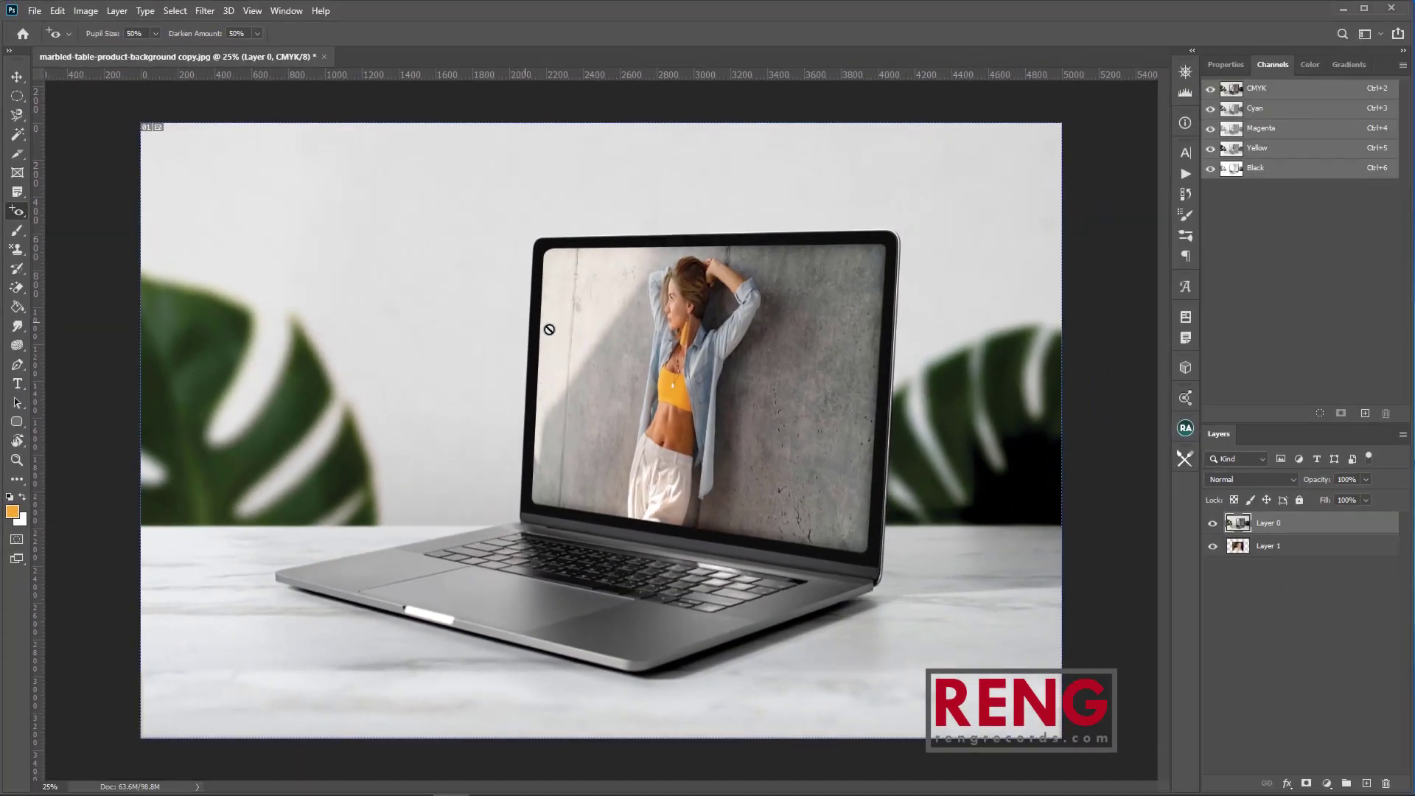
pyautogui.click(1282, 549)
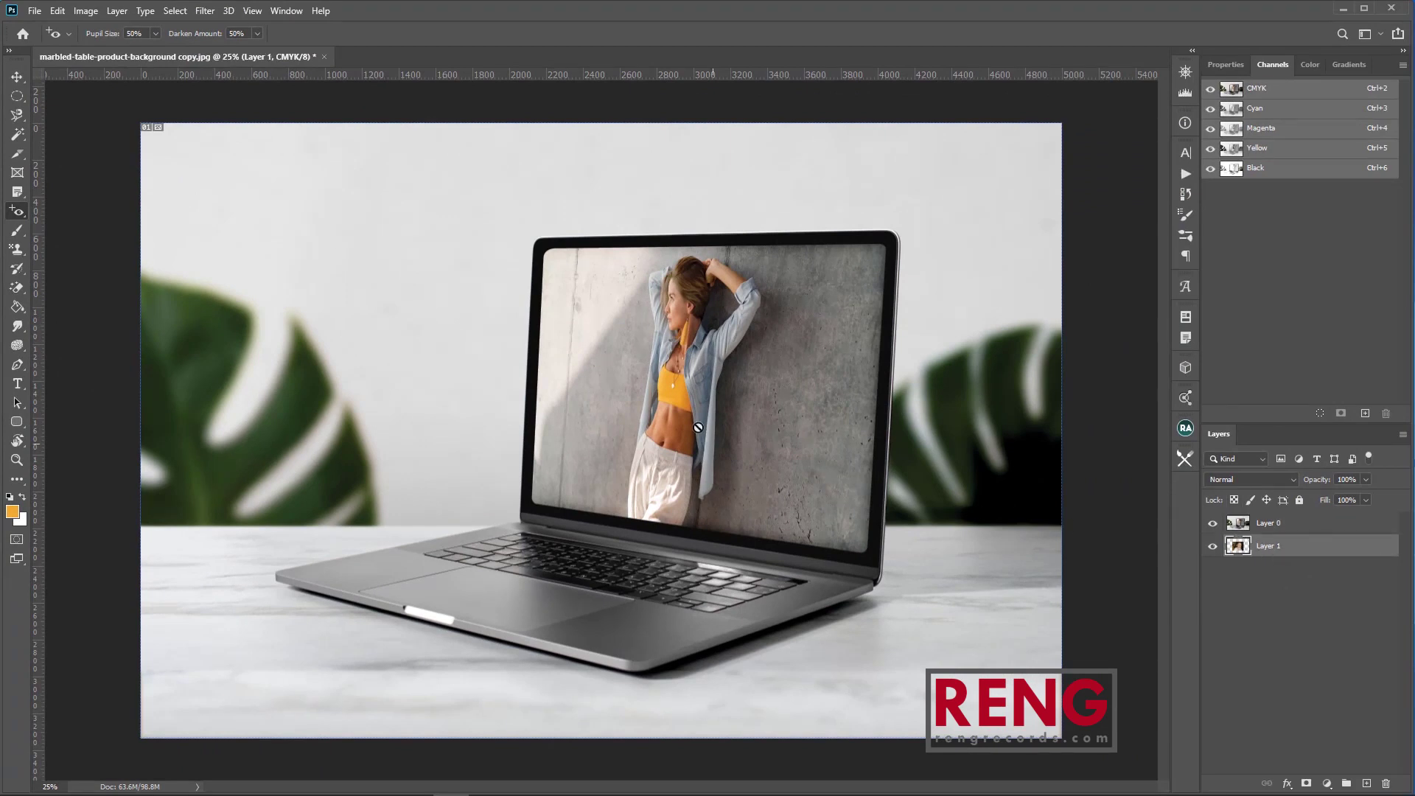
pyautogui.click(1211, 523)
pyautogui.scroll(3, 774, 413)
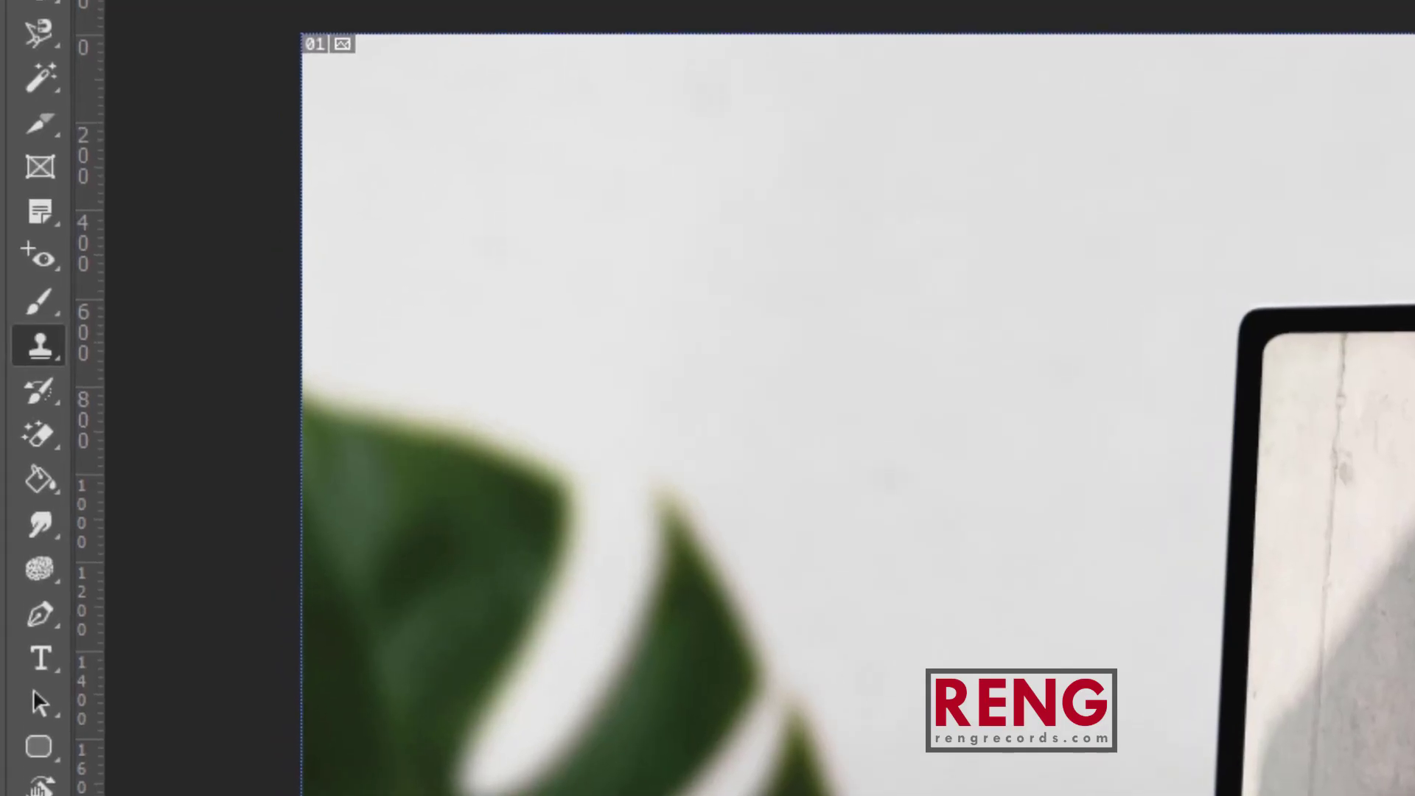
# Try the Clone Stamp Tool by sampling the left leaf and painting it onto the wall just above.
pyautogui.click(55, 345)
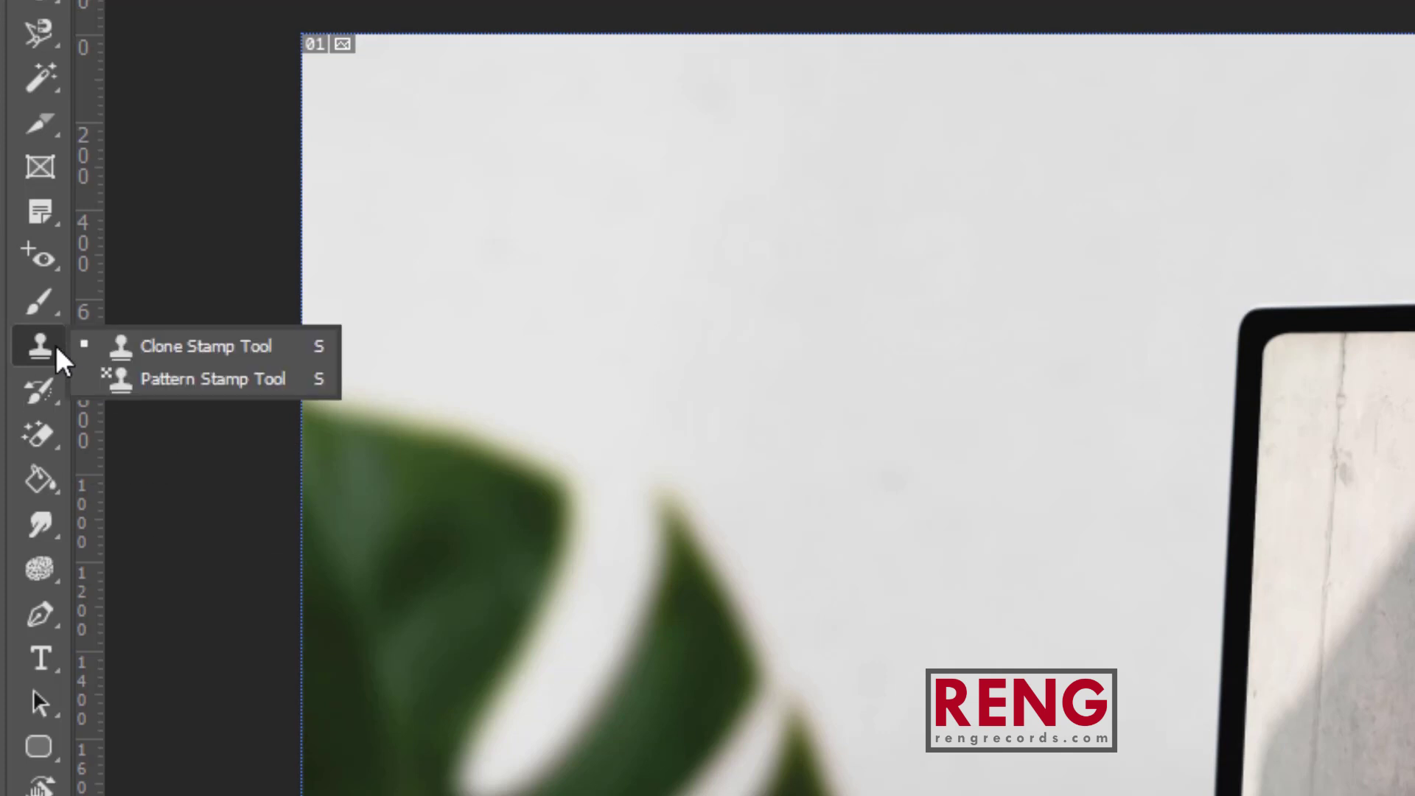
pyautogui.click(122, 346)
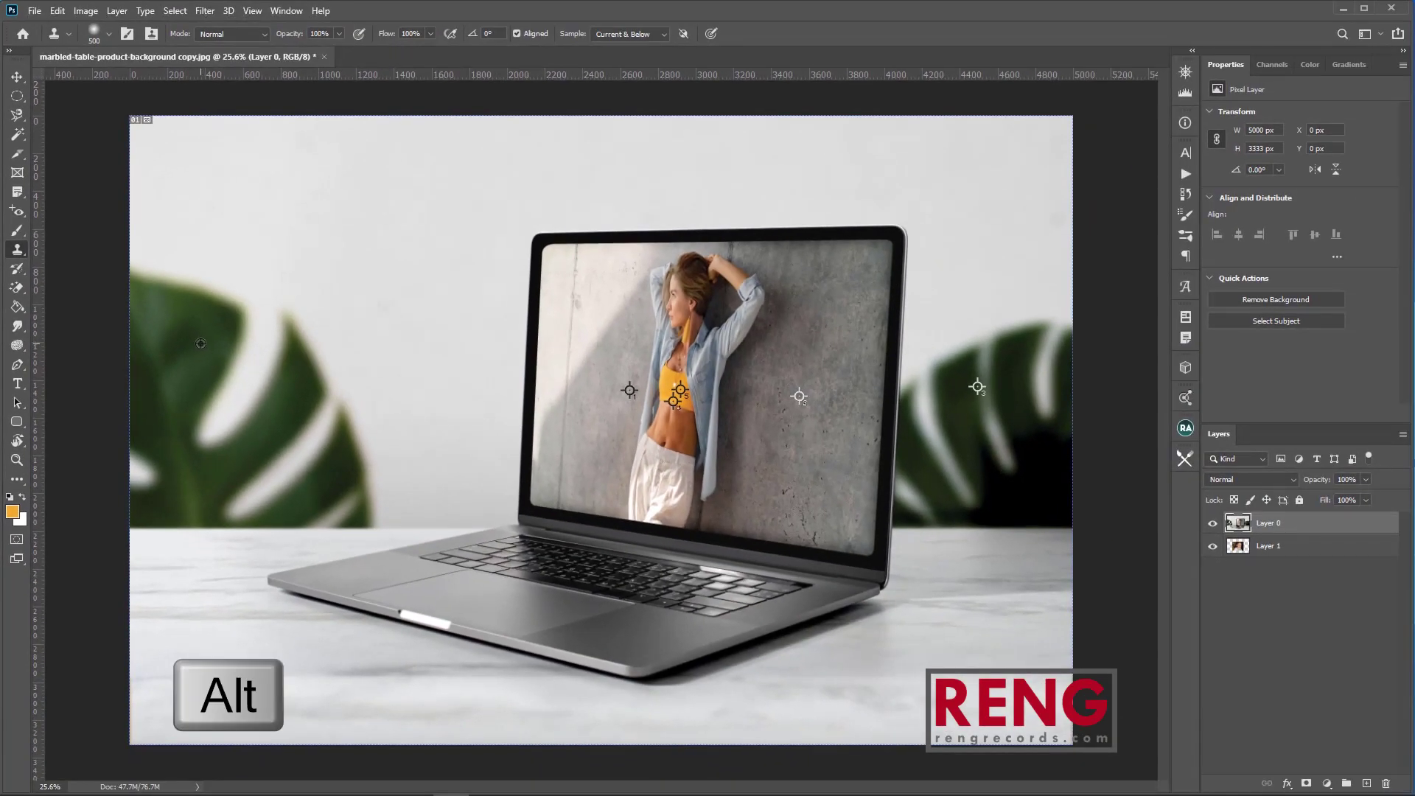
pyautogui.keyDown('alt'); pyautogui.click(201, 343); pyautogui.keyUp('alt')
pyautogui.moveTo(263, 249)
pyautogui.mouseDown()
pyautogui.moveTo(280, 243)
pyautogui.moveTo(262, 184)
pyautogui.moveTo(341, 215)
pyautogui.moveTo(448, 342)
pyautogui.moveTo(452, 417)
pyautogui.moveTo(329, 278)
pyautogui.mouseUp()
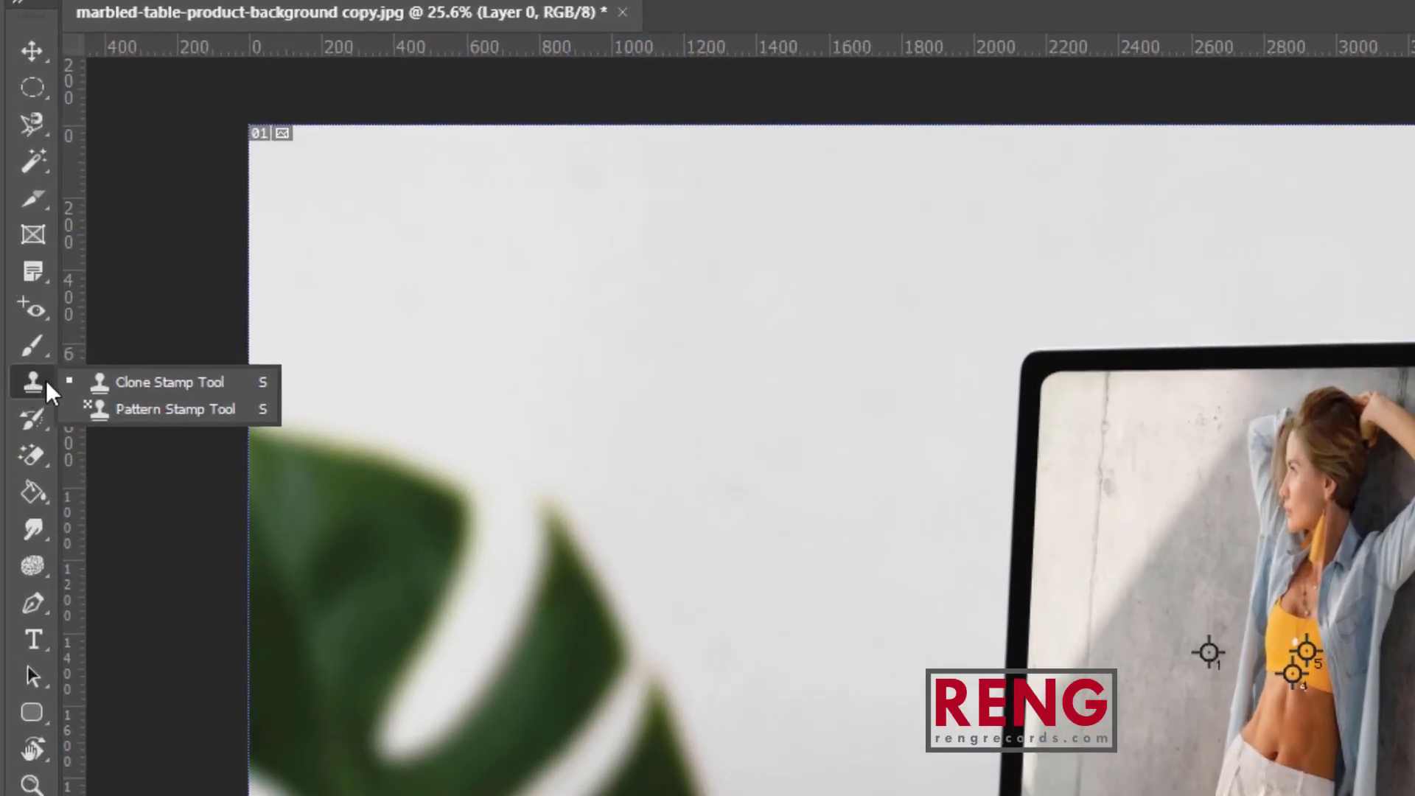
# Try the Pattern Stamp Tool by painting a Grass pattern on the wall beside the laptop and undo the stroke.
pyautogui.click(155, 407)
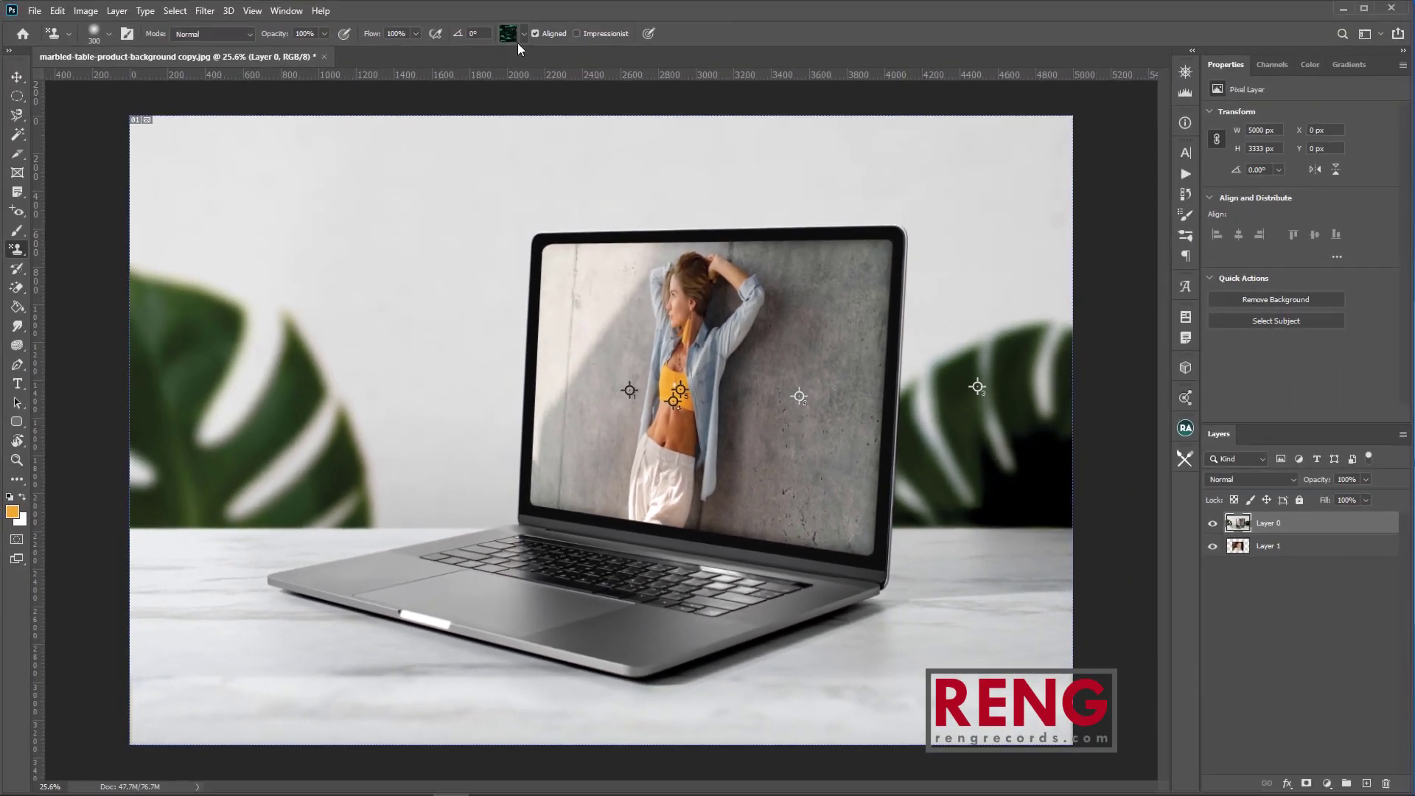
pyautogui.click(516, 35)
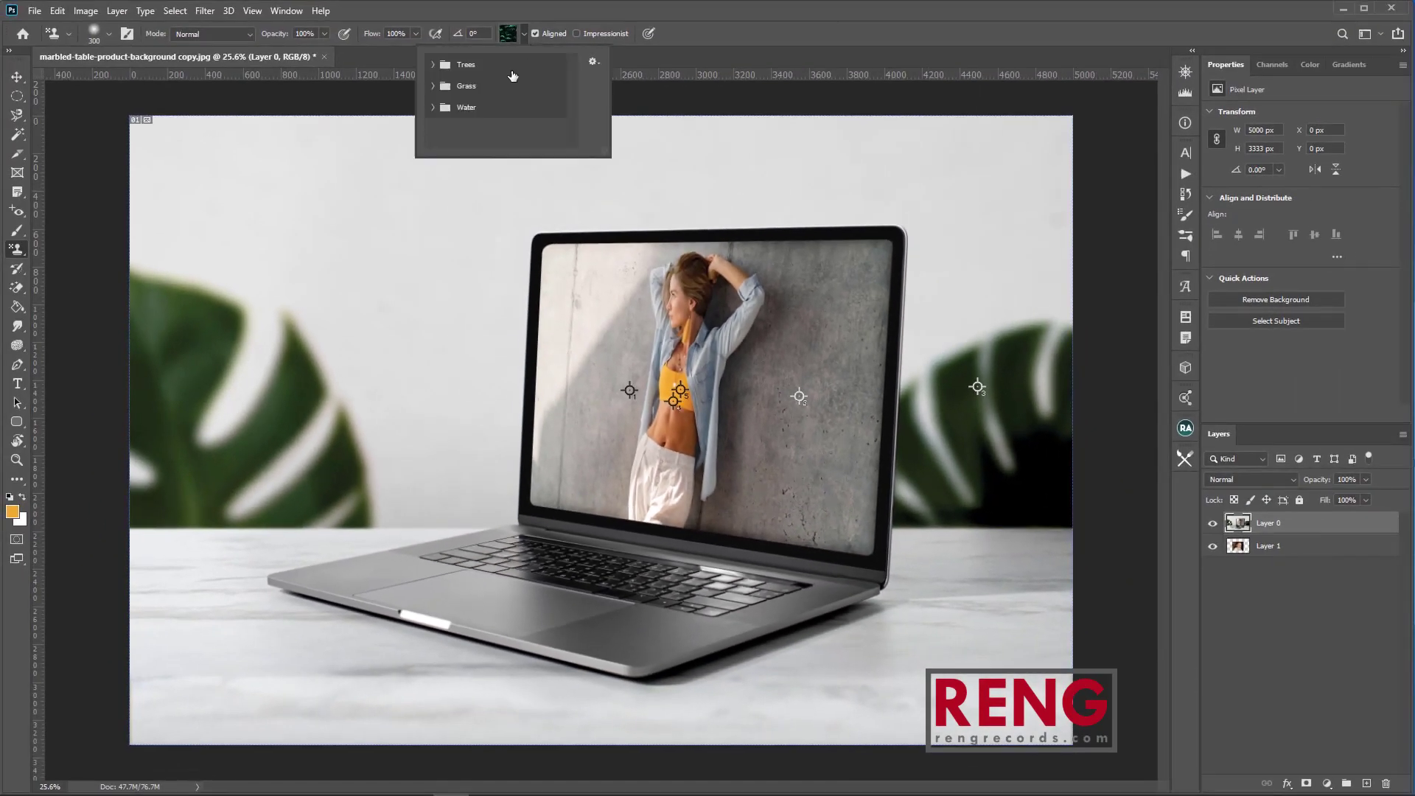
pyautogui.click(432, 87)
pyautogui.click(498, 112)
pyautogui.moveTo(463, 264)
pyautogui.mouseDown()
pyautogui.moveTo(464, 297)
pyautogui.moveTo(420, 288)
pyautogui.moveTo(477, 318)
pyautogui.moveTo(469, 308)
pyautogui.mouseUp()
pyautogui.hotkey('ctrl', 'z')
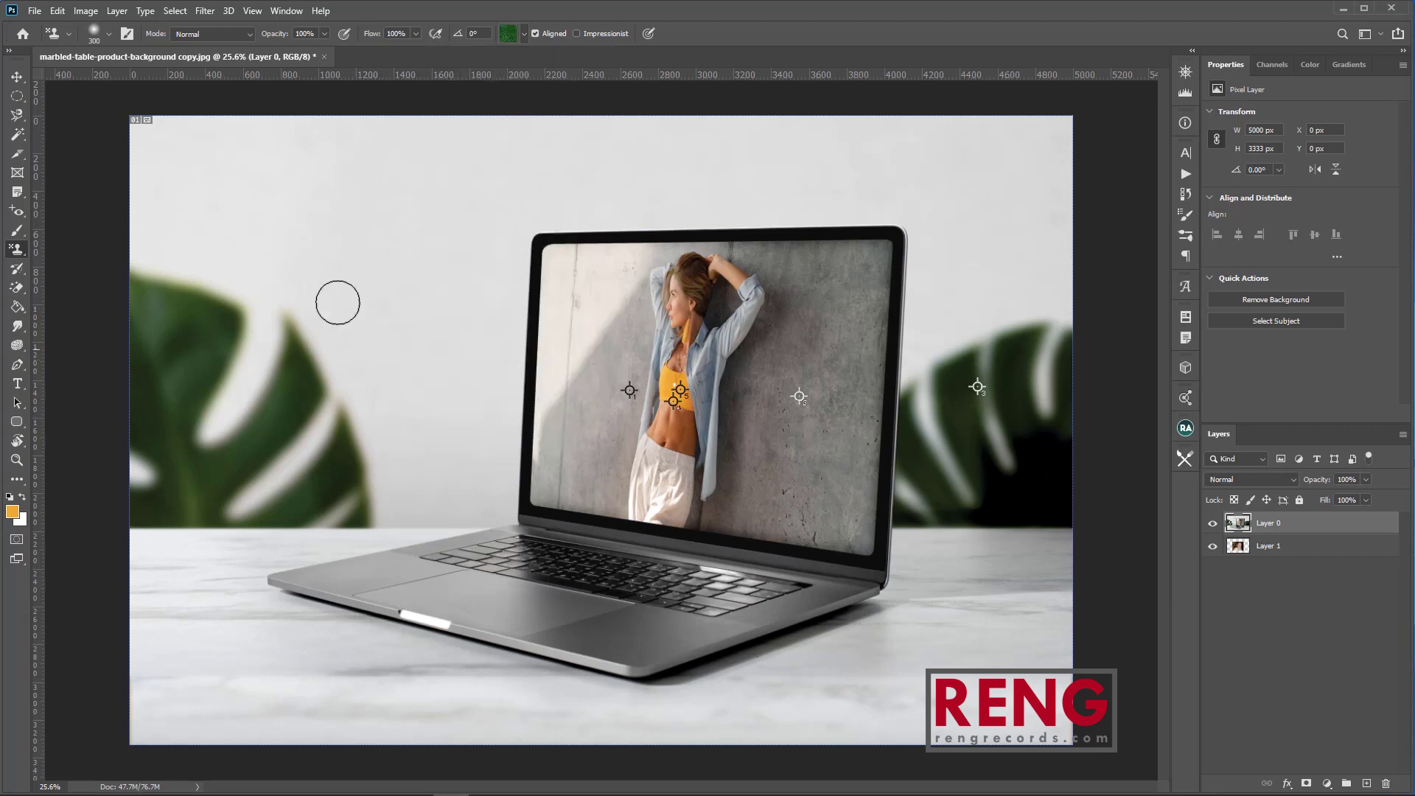
# Clone the woman from the laptop picture onto the wall to the left of the laptop with the Clone Stamp Tool.
pyautogui.rightClick(18, 253)
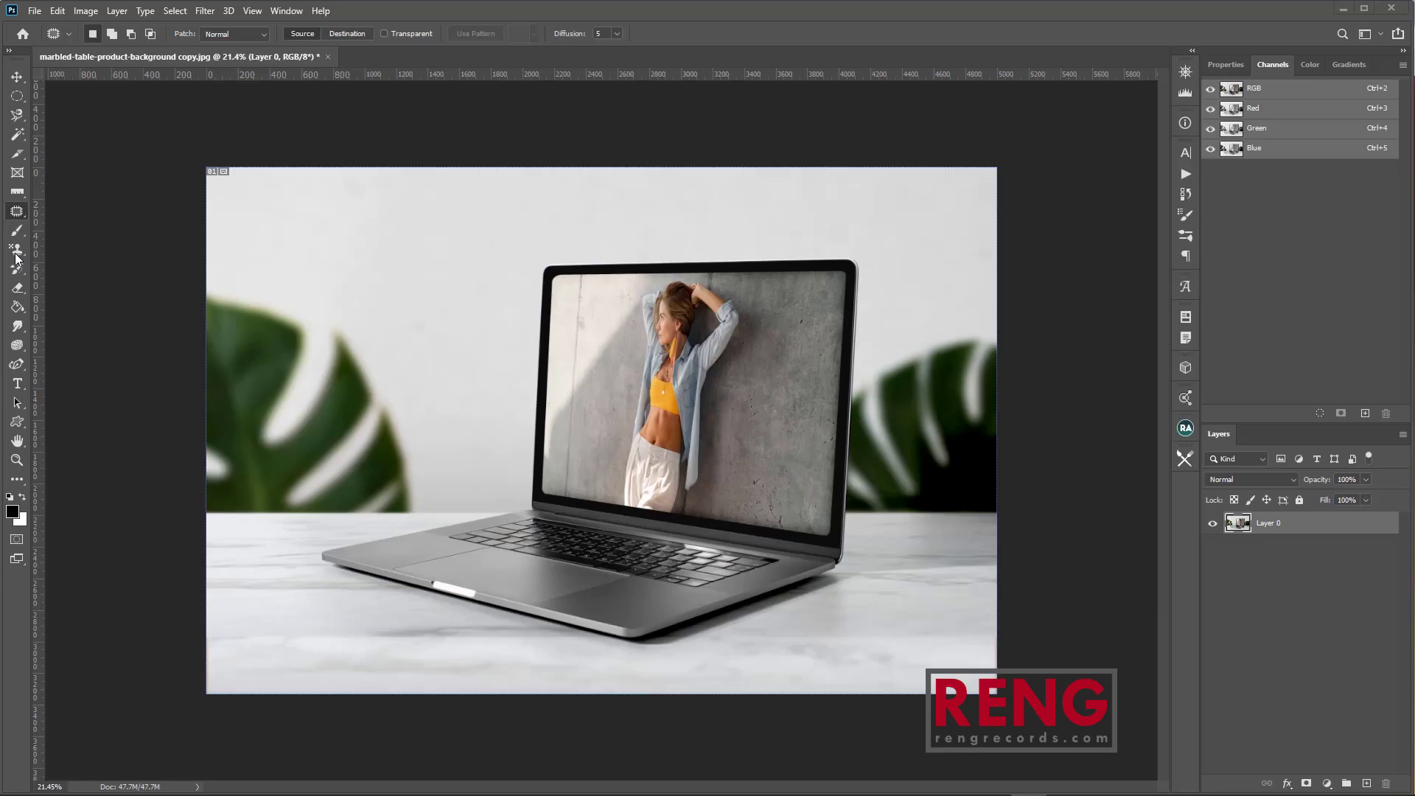
pyautogui.click(18, 251)
pyautogui.click(72, 253)
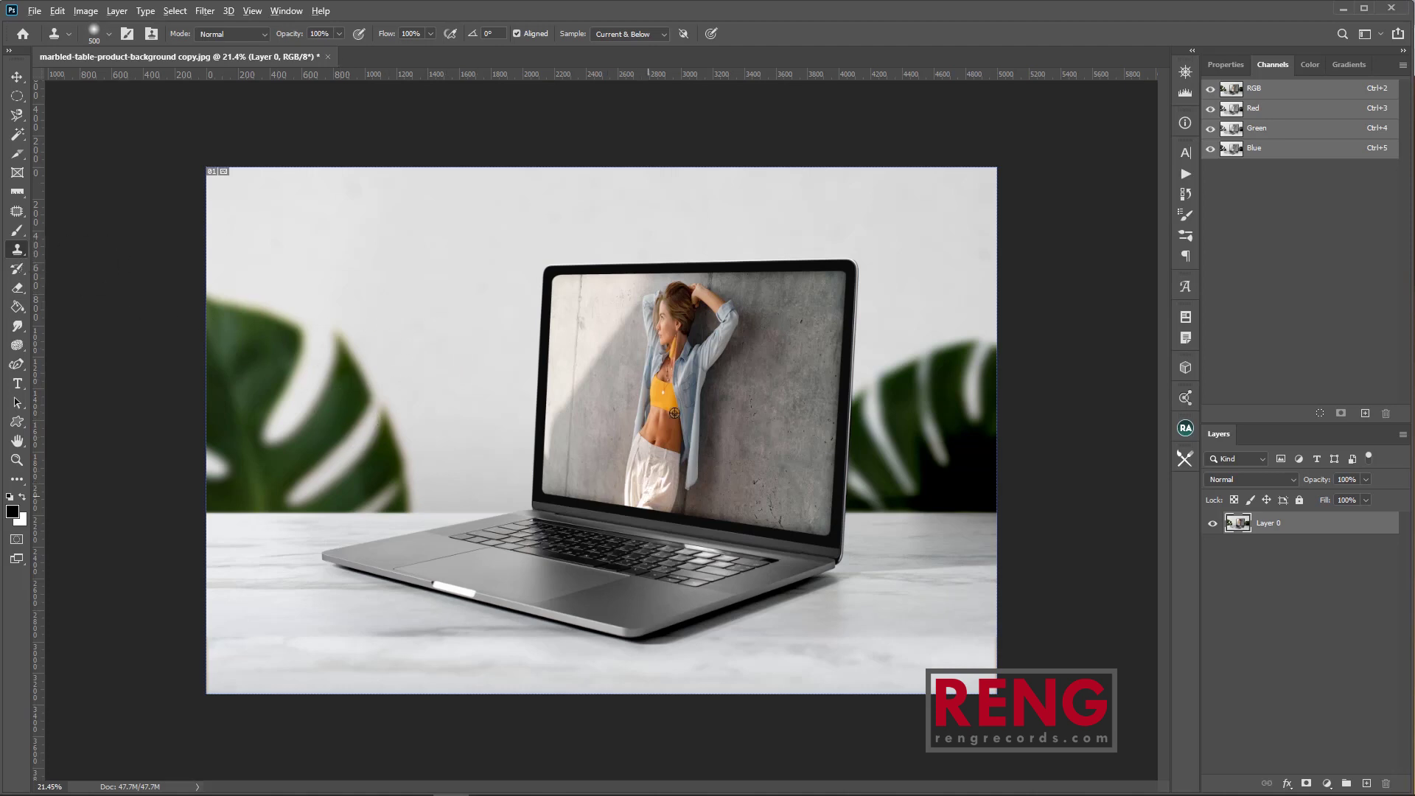
pyautogui.keyDown('alt'); pyautogui.click(674, 317); pyautogui.keyUp('alt')
pyautogui.moveTo(508, 317)
pyautogui.mouseDown()
pyautogui.moveTo(489, 336)
pyautogui.moveTo(472, 426)
pyautogui.moveTo(483, 471)
pyautogui.moveTo(509, 383)
pyautogui.moveTo(506, 308)
pyautogui.moveTo(458, 325)
pyautogui.moveTo(464, 468)
pyautogui.moveTo(508, 398)
pyautogui.moveTo(502, 357)
pyautogui.moveTo(491, 433)
pyautogui.mouseUp()
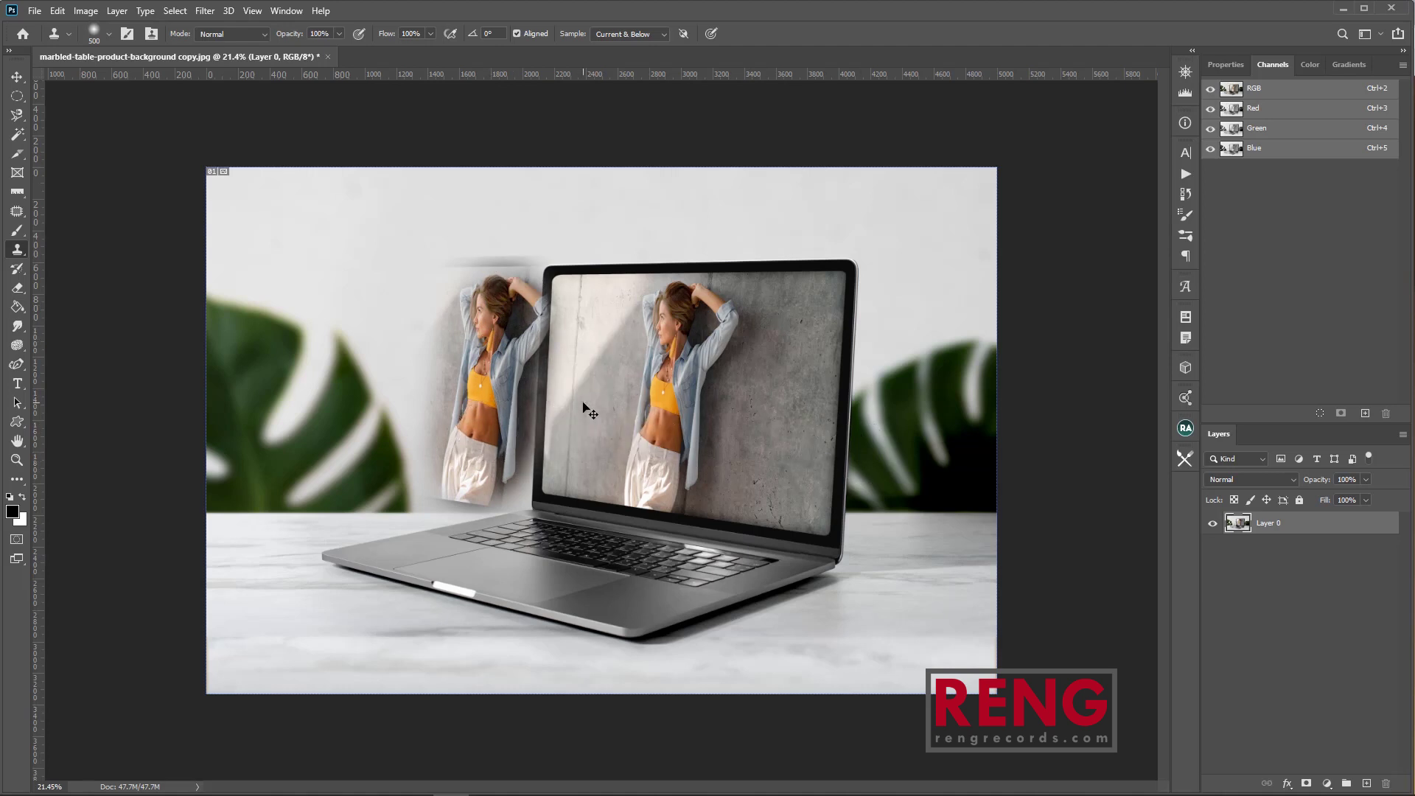
# Undo the cloned woman, then extend the left leaf upward onto the wall with the Clone Stamp Tool.
pyautogui.hotkey('ctrl', 'z')
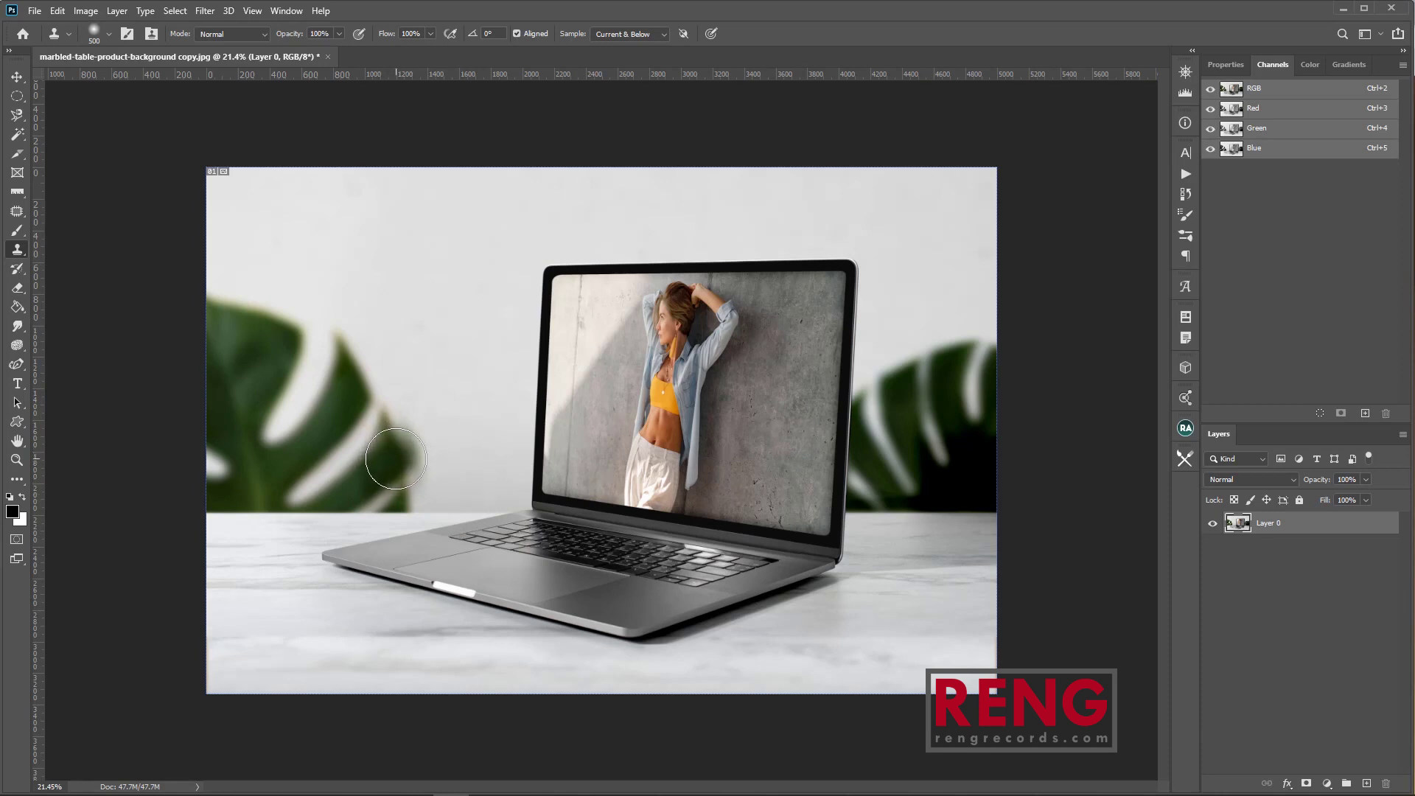
pyautogui.moveTo(387, 426)
pyautogui.mouseDown()
pyautogui.moveTo(340, 354)
pyautogui.moveTo(328, 347)
pyautogui.moveTo(354, 370)
pyautogui.moveTo(304, 337)
pyautogui.moveTo(199, 306)
pyautogui.moveTo(276, 320)
pyautogui.moveTo(220, 298)
pyautogui.moveTo(312, 342)
pyautogui.moveTo(278, 338)
pyautogui.mouseUp()
pyautogui.moveTo(340, 393)
pyautogui.mouseDown()
pyautogui.moveTo(363, 373)
pyautogui.moveTo(415, 524)
pyautogui.moveTo(353, 509)
pyautogui.mouseUp()
pyautogui.moveTo(278, 379)
pyautogui.mouseDown()
pyautogui.moveTo(314, 322)
pyautogui.moveTo(268, 371)
pyautogui.moveTo(263, 349)
pyautogui.moveTo(287, 320)
pyautogui.moveTo(243, 301)
pyautogui.moveTo(278, 334)
pyautogui.mouseUp()
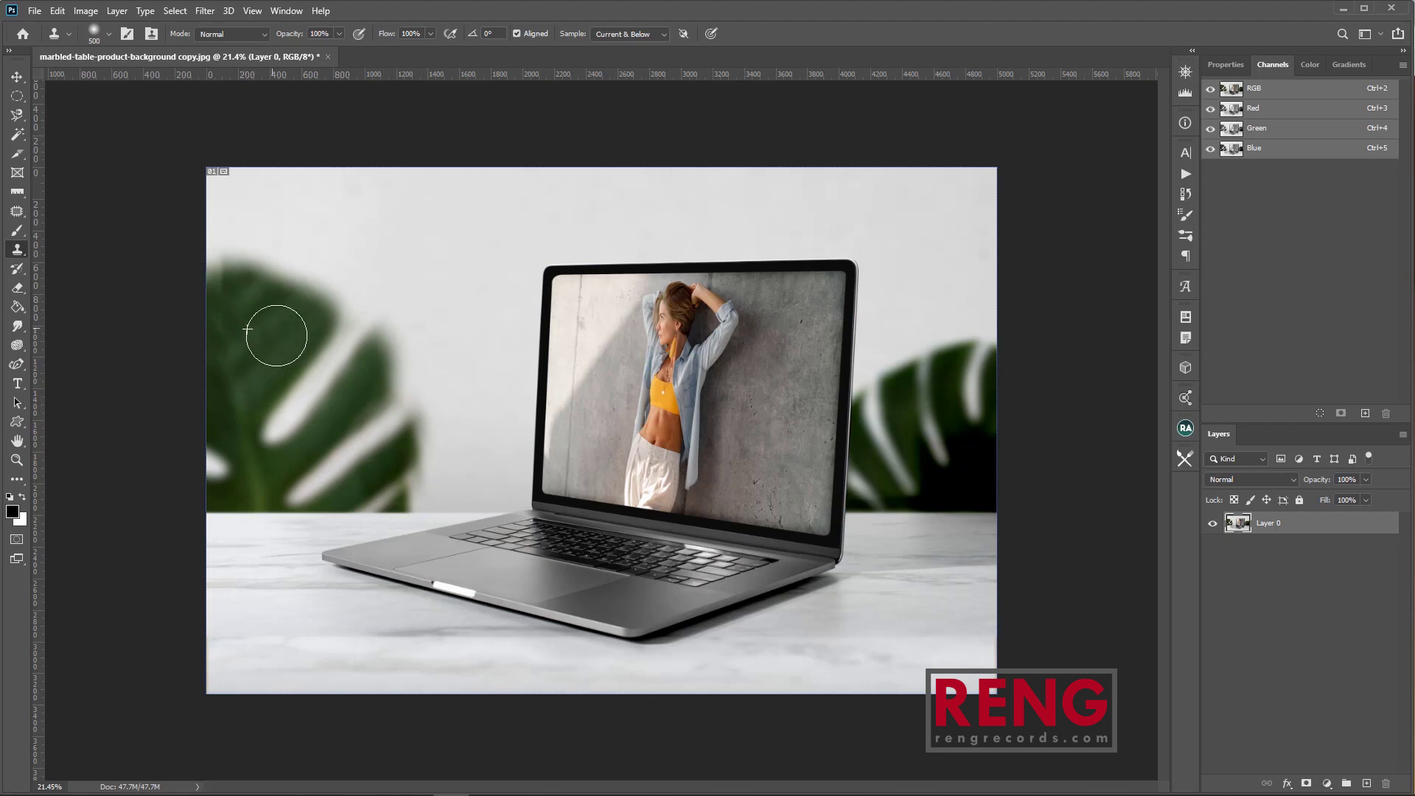
pyautogui.moveTo(426, 480); pyautogui.dragTo(379, 487)
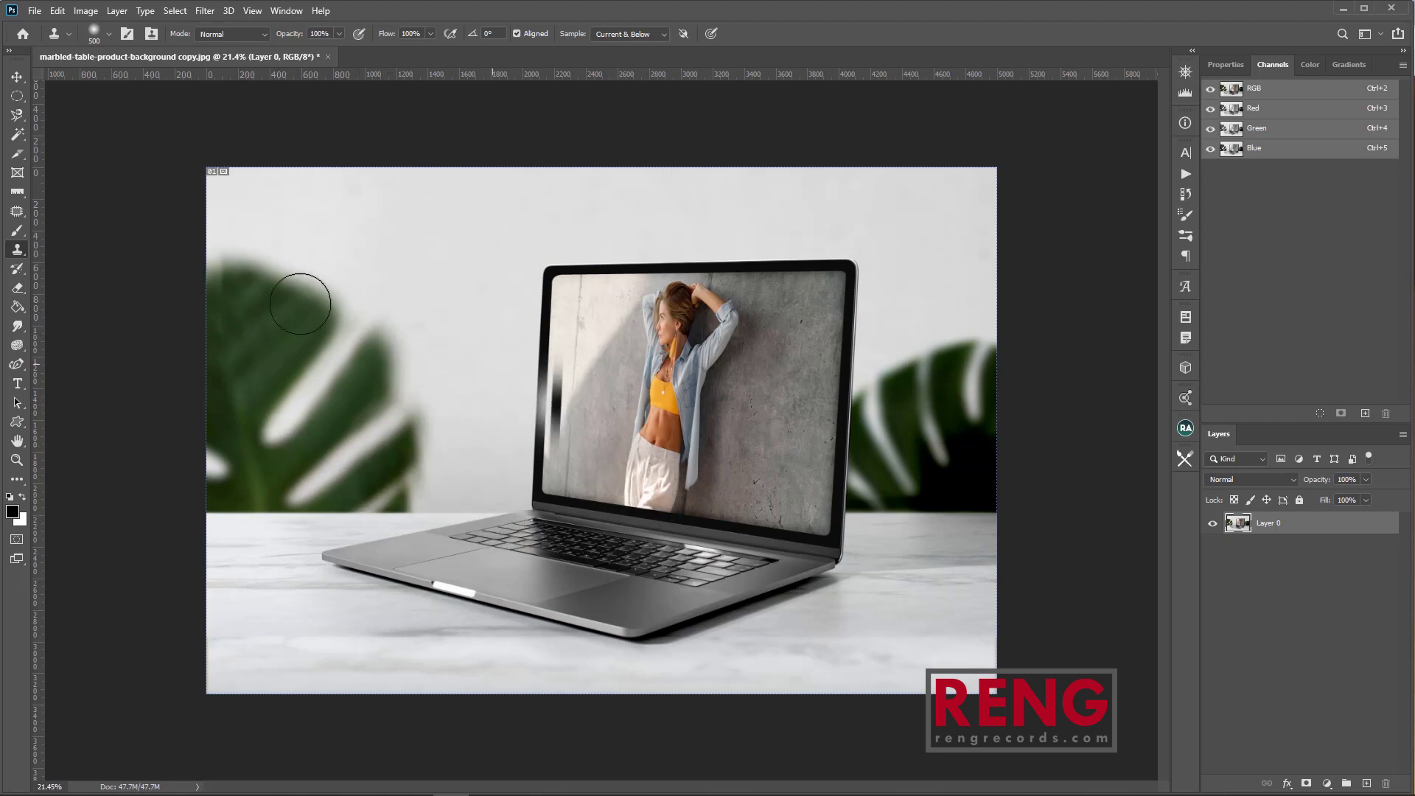
# Switch to the Pattern Stamp Tool and choose the green pattern from the Grass group.
pyautogui.rightClick(25, 257)
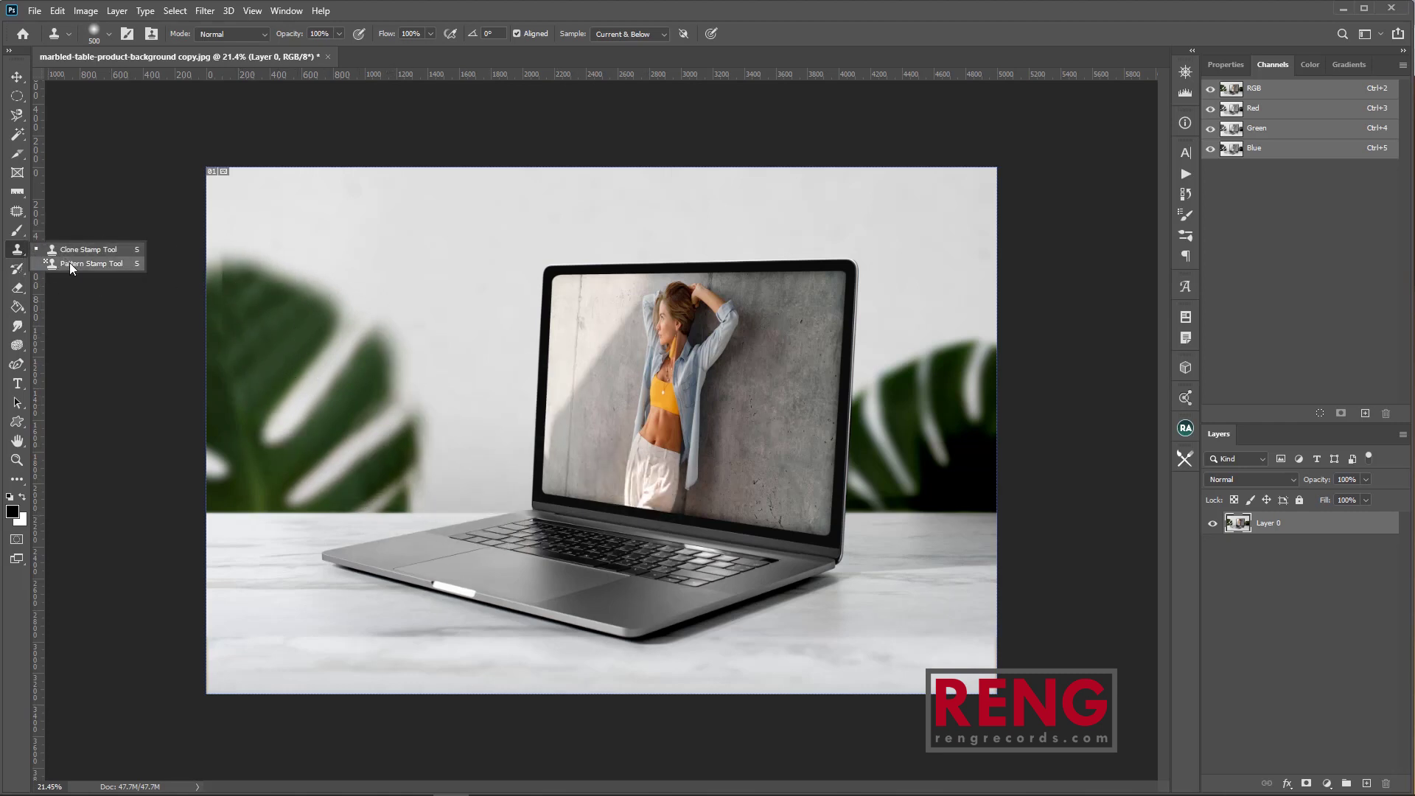
pyautogui.click(69, 262)
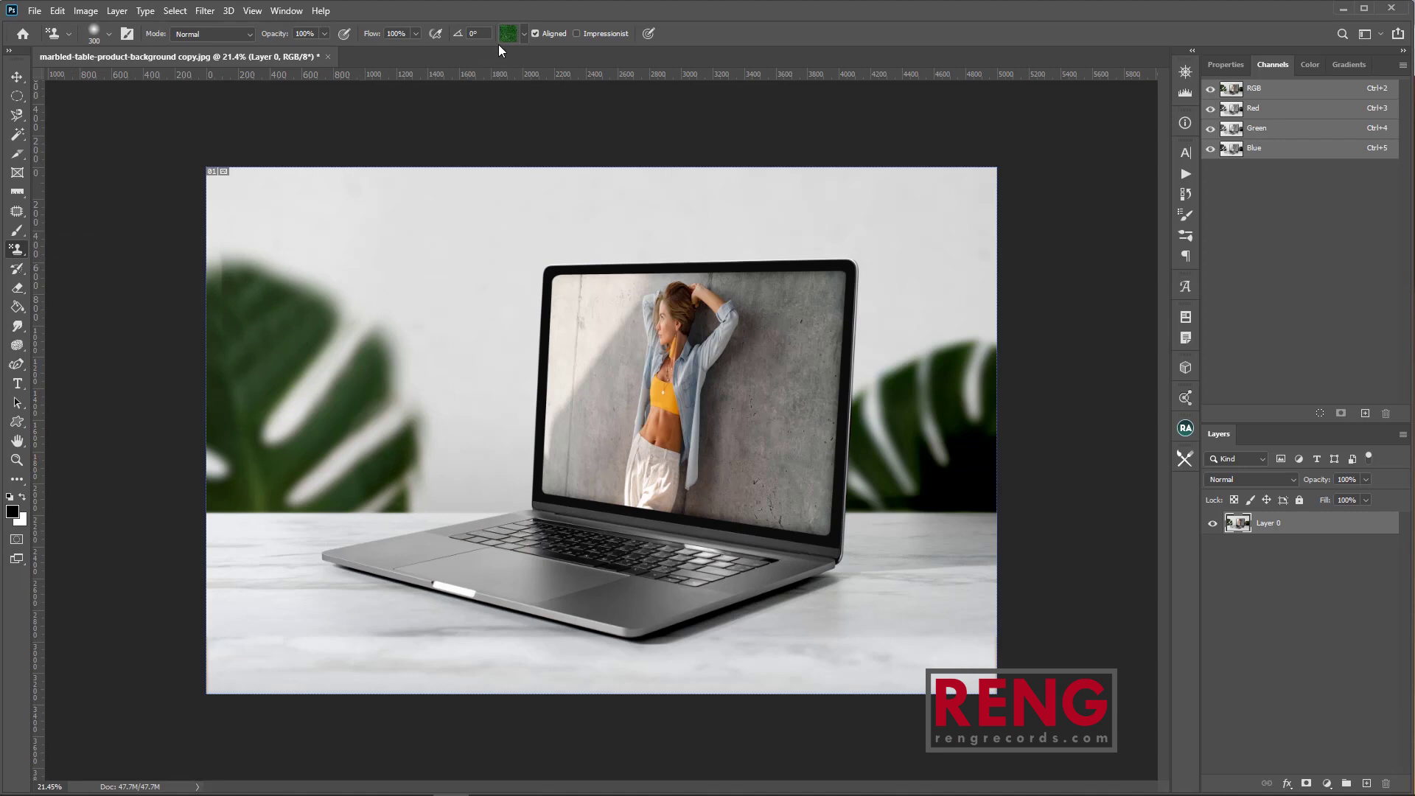
pyautogui.click(525, 33)
pyautogui.click(434, 107)
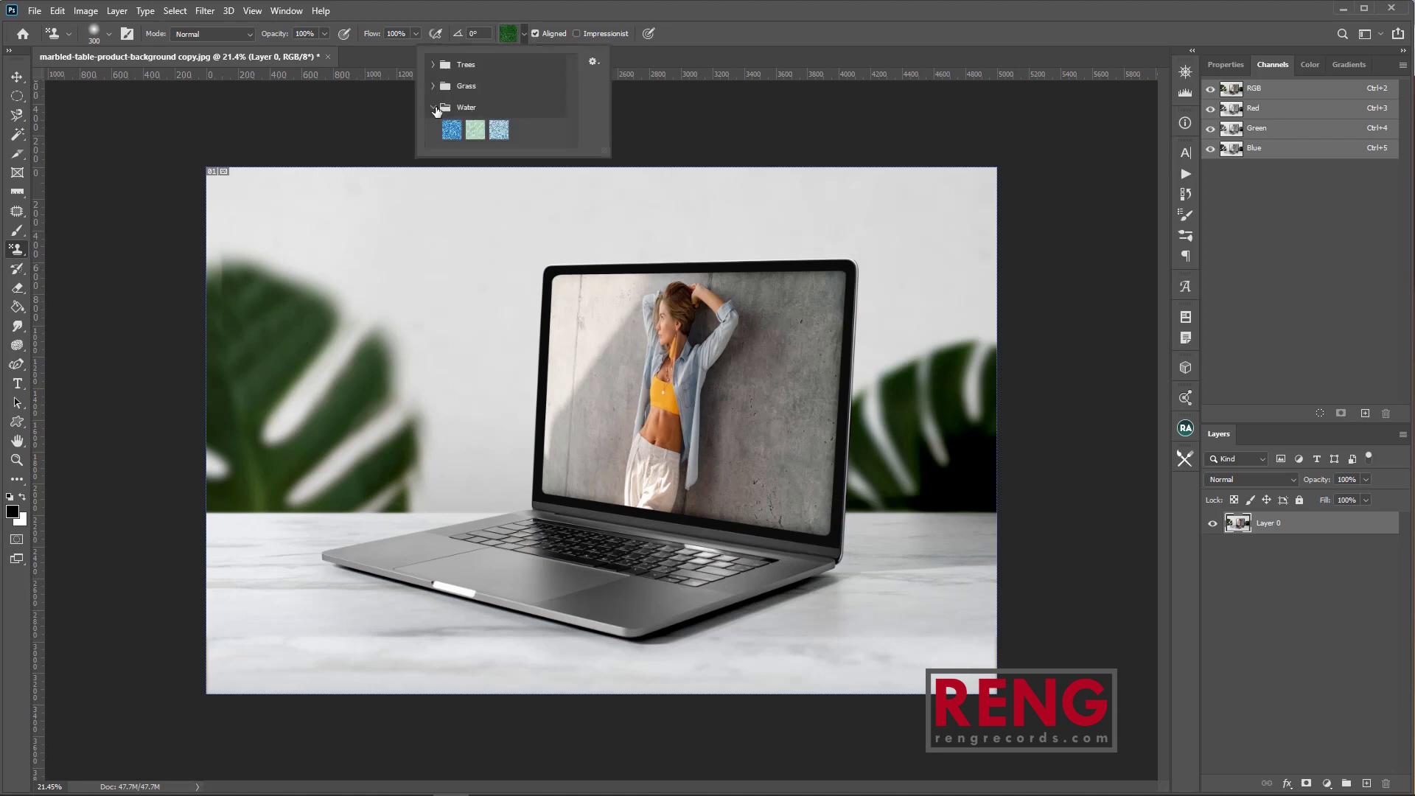
pyautogui.click(434, 85)
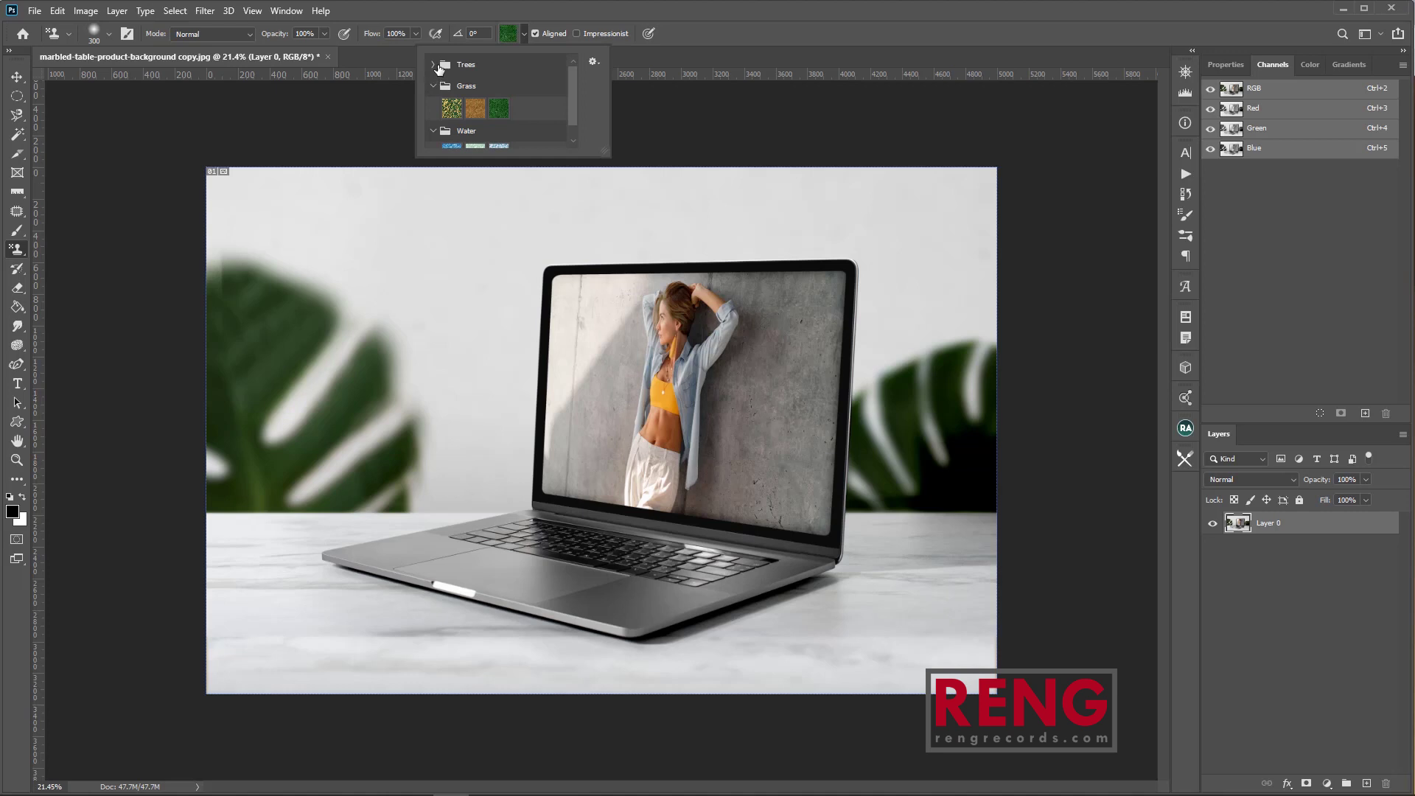
pyautogui.click(434, 64)
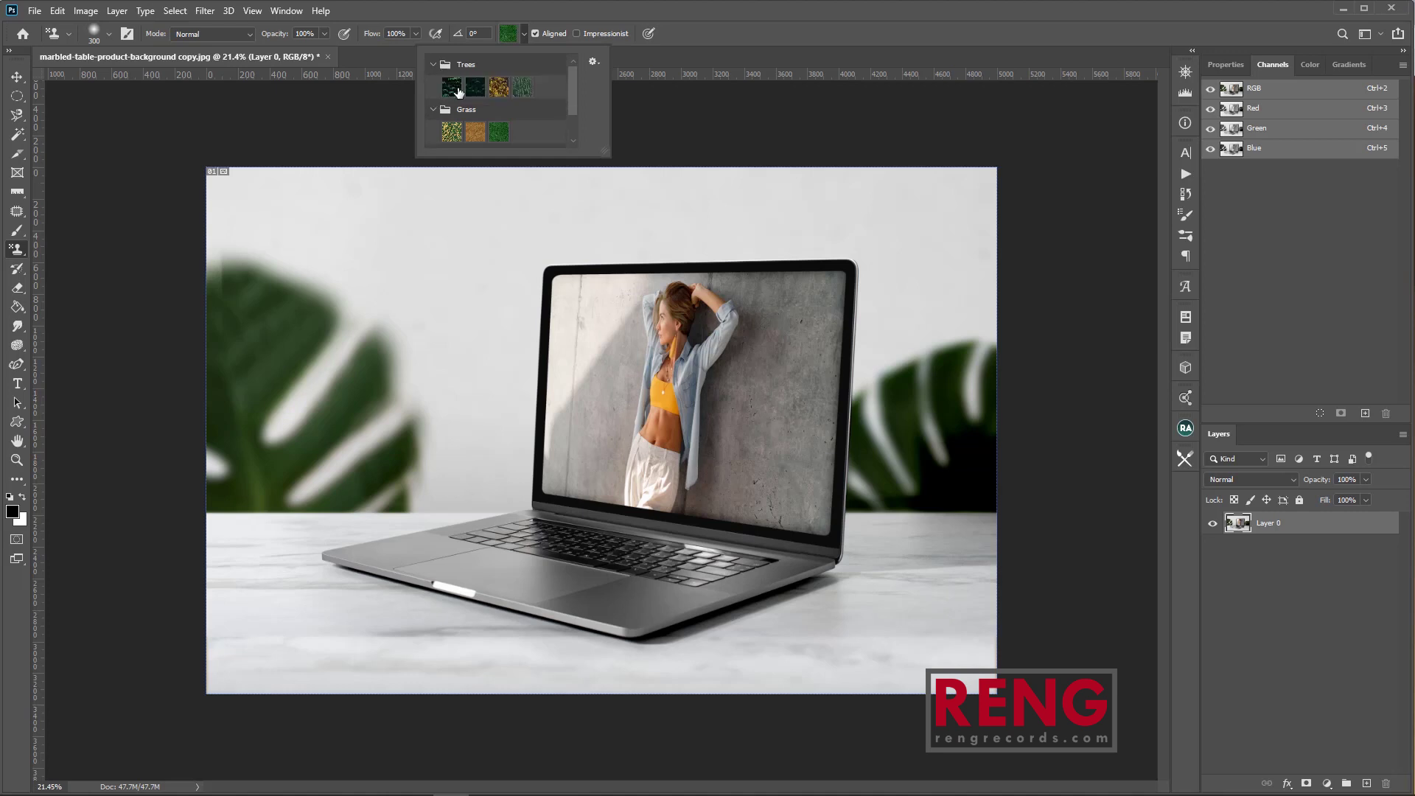
pyautogui.click(504, 130)
# Paint the grass pattern over the laptop's keyboard and palm rest, covering the base out to its edges.
pyautogui.moveTo(383, 554)
pyautogui.mouseDown()
pyautogui.moveTo(663, 593)
pyautogui.moveTo(631, 609)
pyautogui.moveTo(357, 551)
pyautogui.moveTo(462, 545)
pyautogui.moveTo(695, 582)
pyautogui.moveTo(729, 572)
pyautogui.moveTo(700, 581)
pyautogui.moveTo(474, 538)
pyautogui.moveTo(533, 527)
pyautogui.moveTo(753, 562)
pyautogui.moveTo(642, 579)
pyautogui.moveTo(454, 532)
pyautogui.moveTo(467, 542)
pyautogui.moveTo(360, 557)
pyautogui.moveTo(472, 566)
pyautogui.moveTo(631, 608)
pyautogui.moveTo(602, 609)
pyautogui.moveTo(485, 579)
pyautogui.moveTo(620, 604)
pyautogui.moveTo(798, 561)
pyautogui.mouseUp()
pyautogui.hotkey('ctrl', 'z')
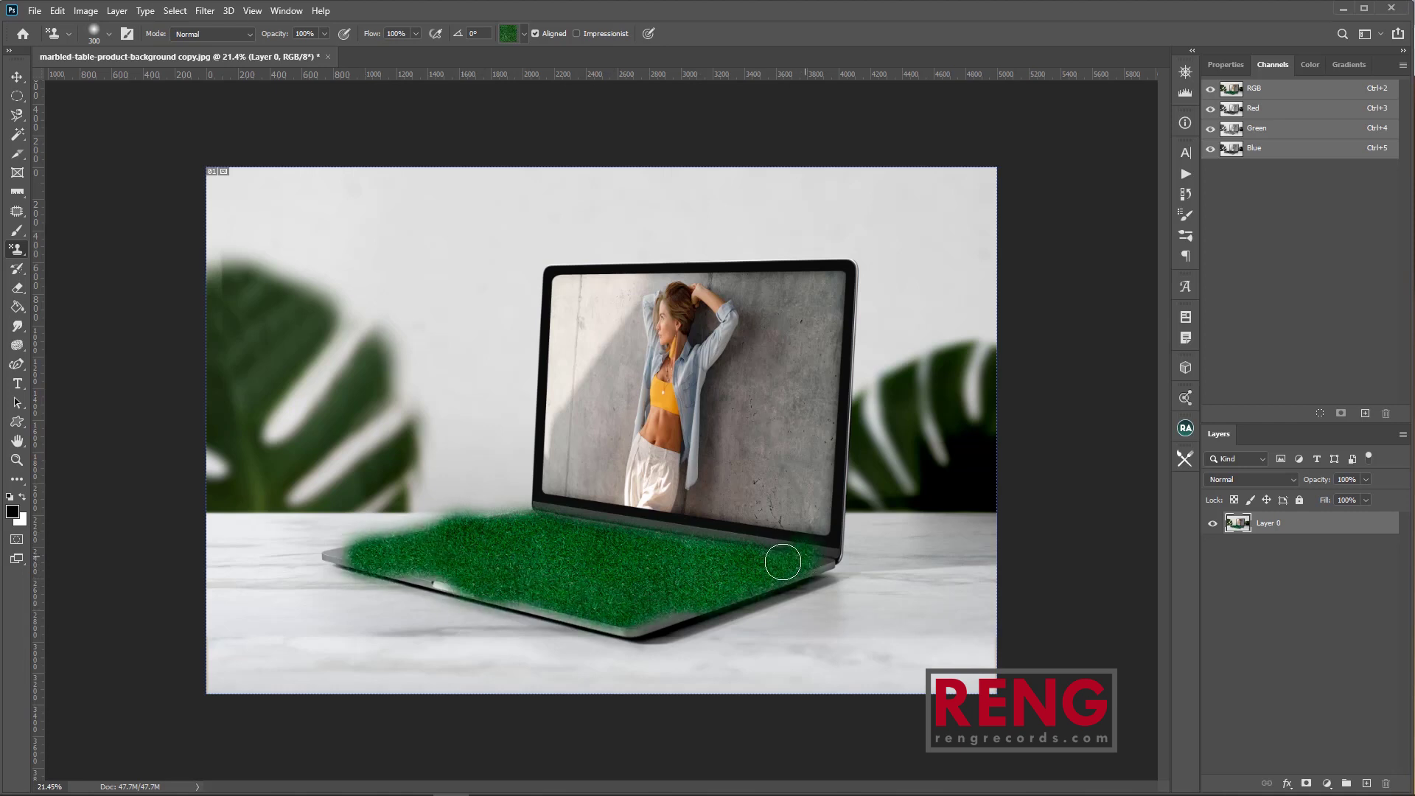
pyautogui.moveTo(514, 538)
pyautogui.mouseDown()
pyautogui.moveTo(497, 523)
pyautogui.moveTo(359, 558)
pyautogui.moveTo(612, 615)
pyautogui.moveTo(431, 567)
pyautogui.mouseUp()
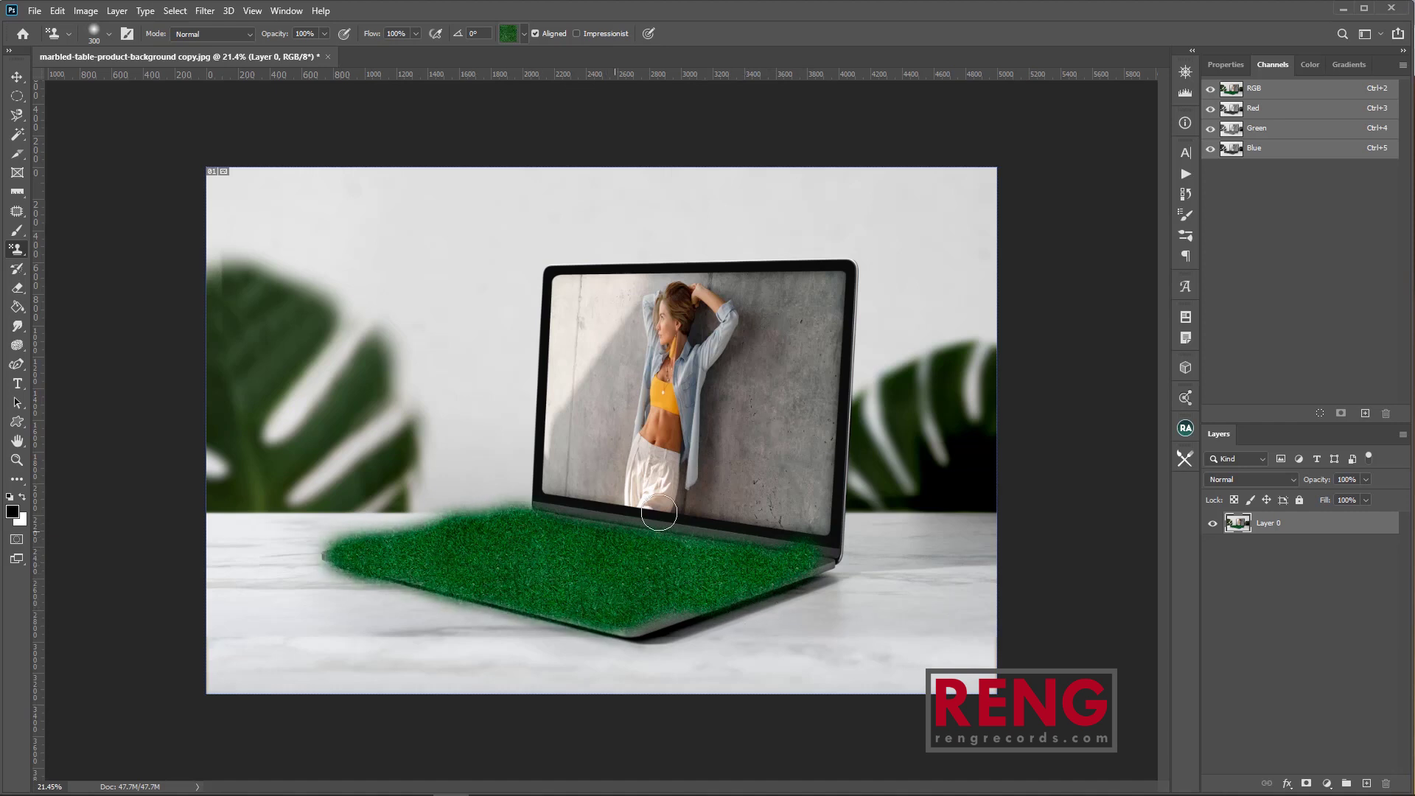
pyautogui.scroll(4, 632, 568)
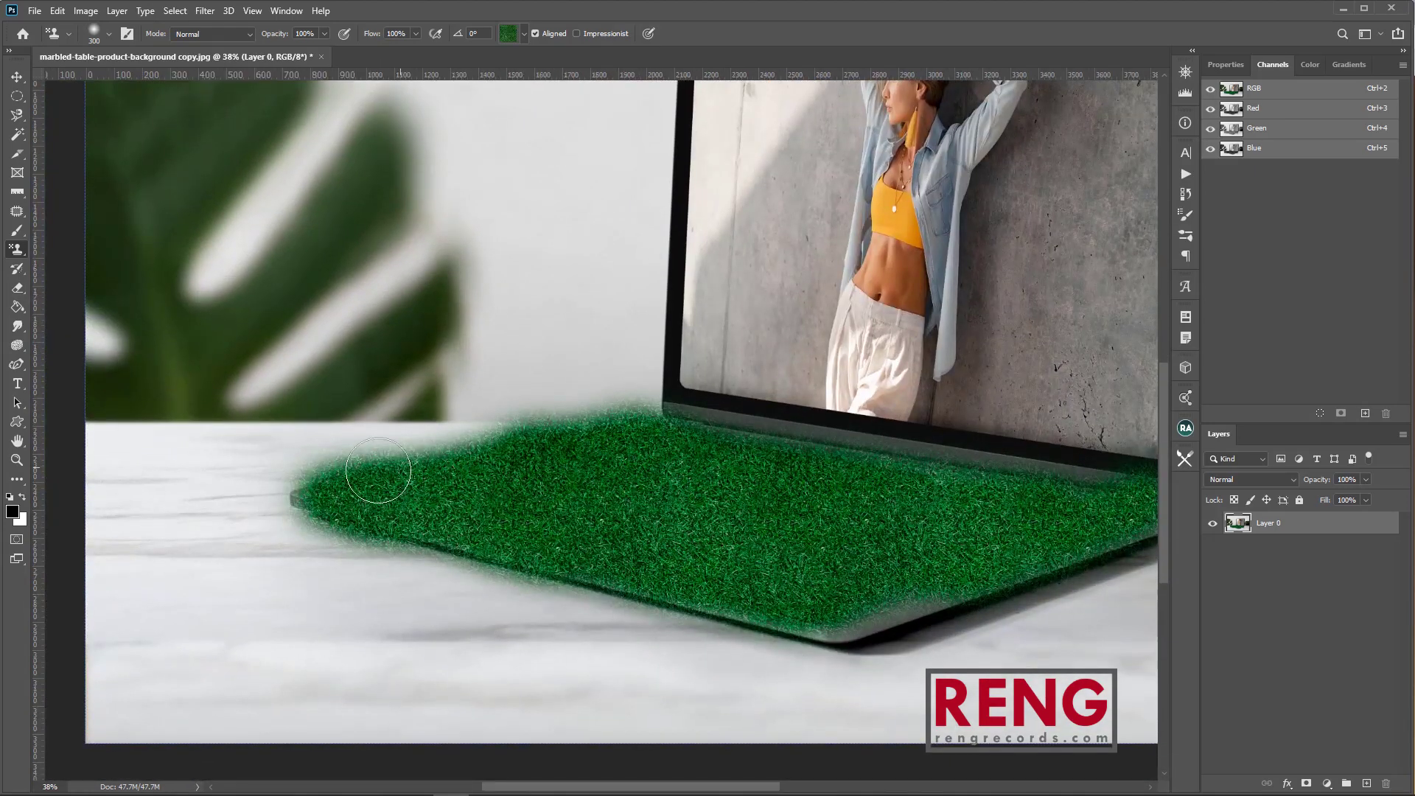
pyautogui.scroll(-2, 812, 532)
pyautogui.scroll(-3, 729, 516)
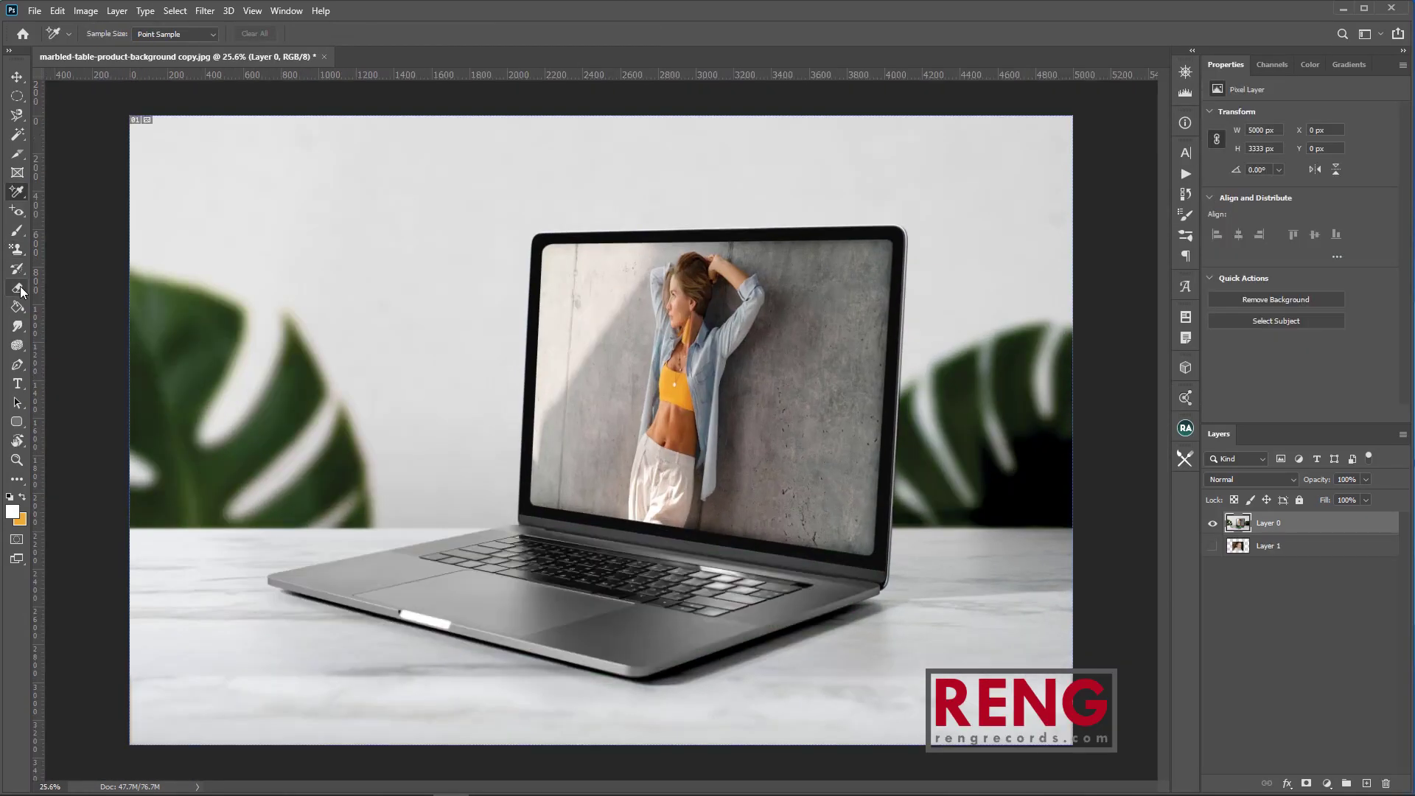
# Try the Eraser Tool across the laptop's screen picture and undo the stroke.
pyautogui.click(17, 289)
pyautogui.moveTo(600, 301)
pyautogui.mouseDown()
pyautogui.moveTo(829, 309)
pyautogui.moveTo(851, 490)
pyautogui.moveTo(610, 472)
pyautogui.moveTo(688, 400)
pyautogui.mouseUp()
pyautogui.hotkey('ctrl', 'z')
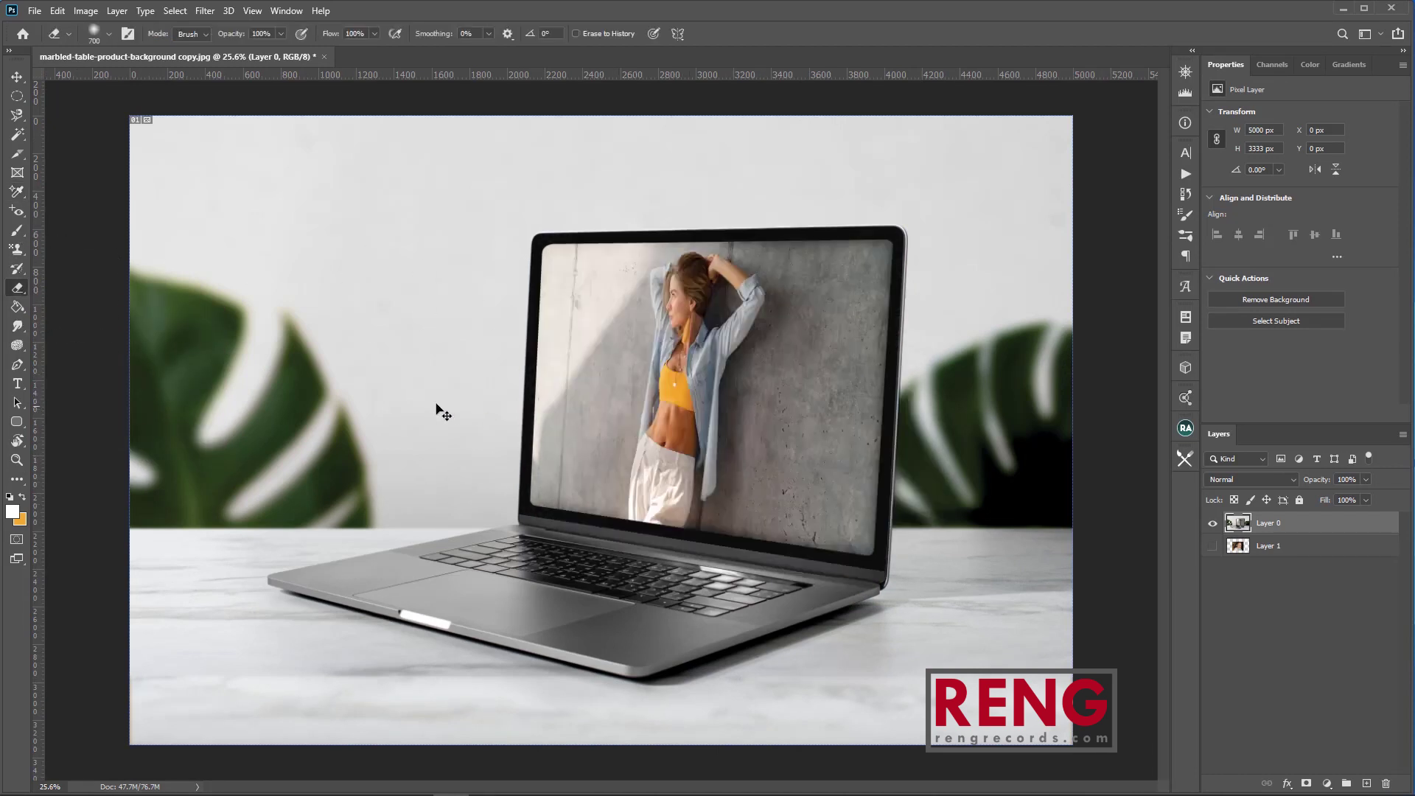
# Try the Background Eraser Tool on the wall and the adjacent part of the laptop screen, then undo the strokes.
pyautogui.rightClick(23, 292)
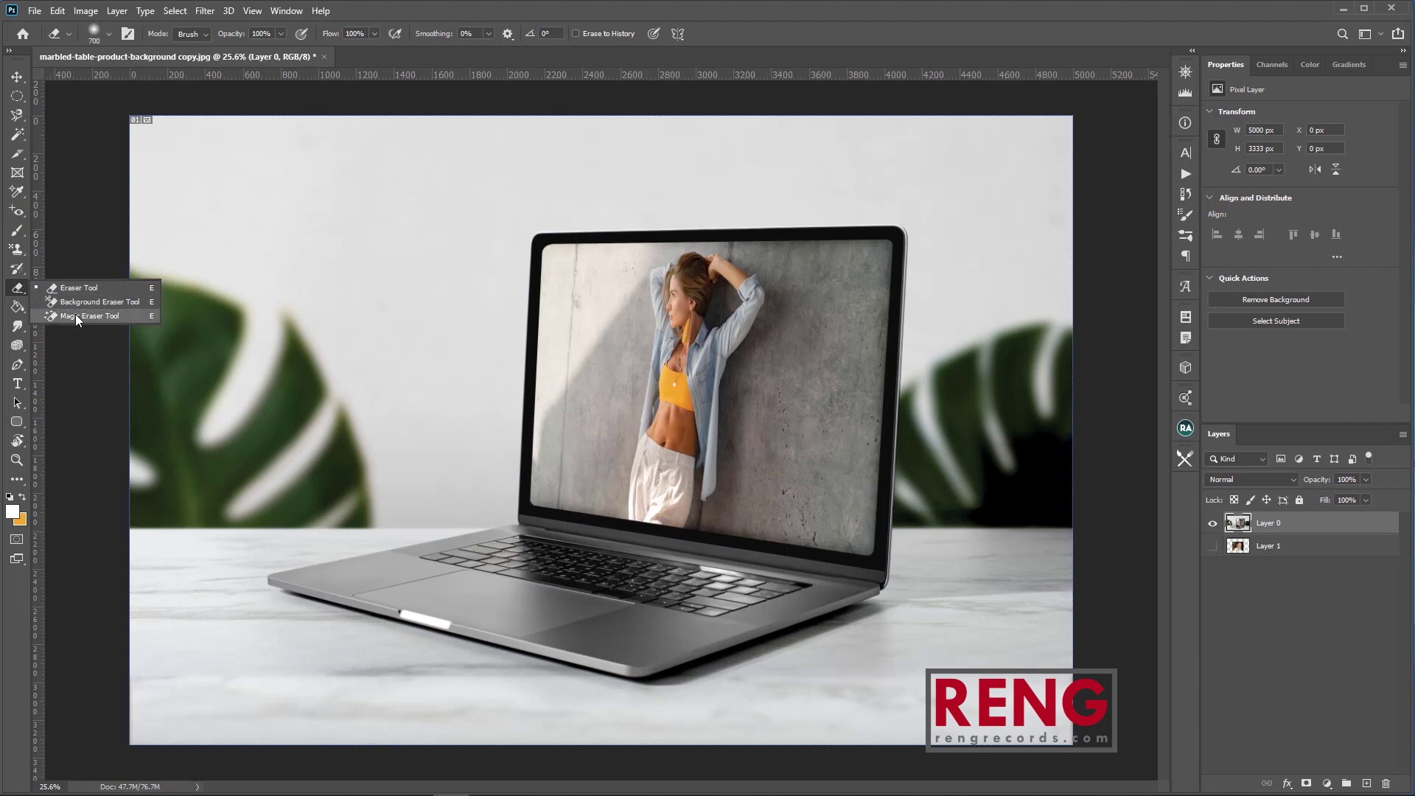
pyautogui.click(76, 304)
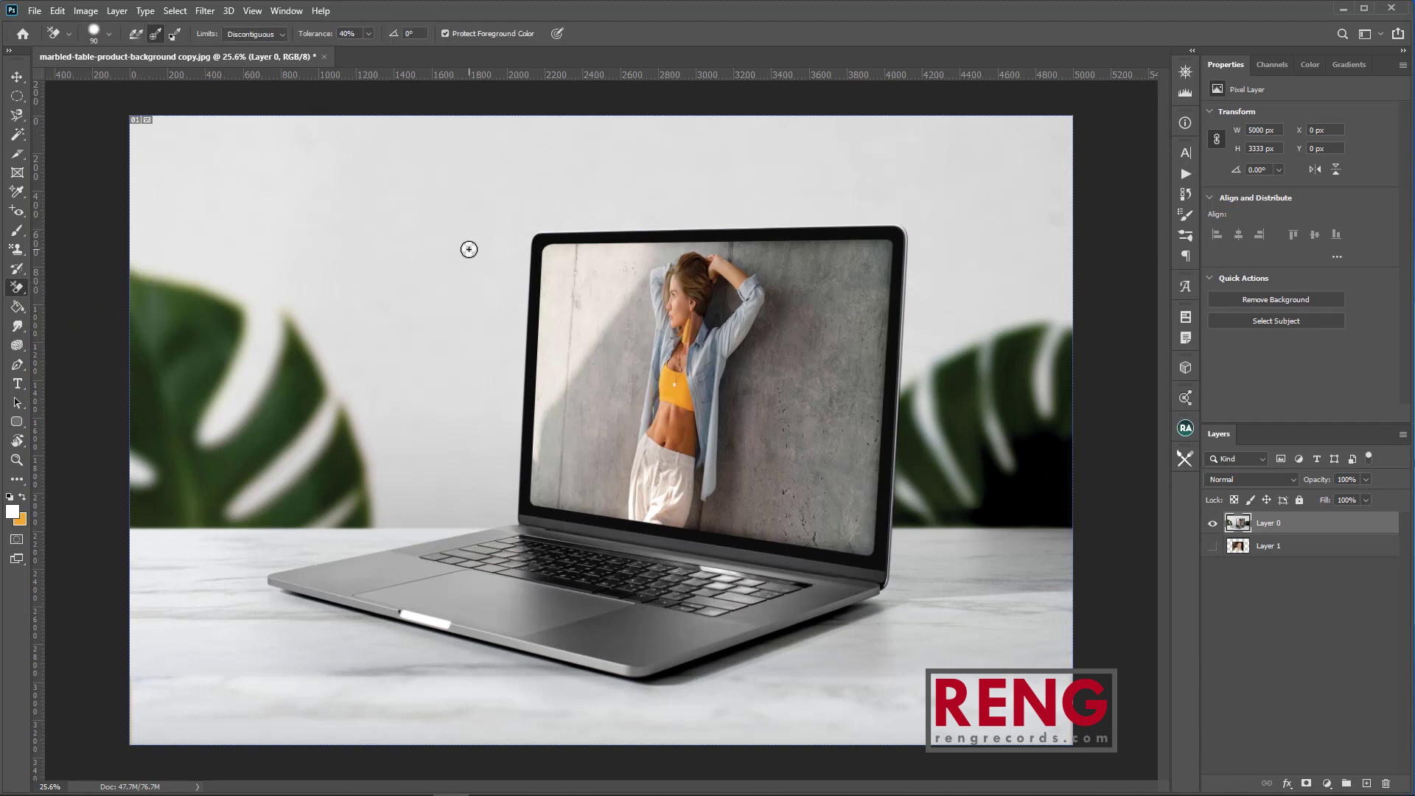
pyautogui.moveTo(488, 343); pyautogui.dragTo(473, 395)
pyautogui.moveTo(445, 254); pyautogui.dragTo(495, 333)
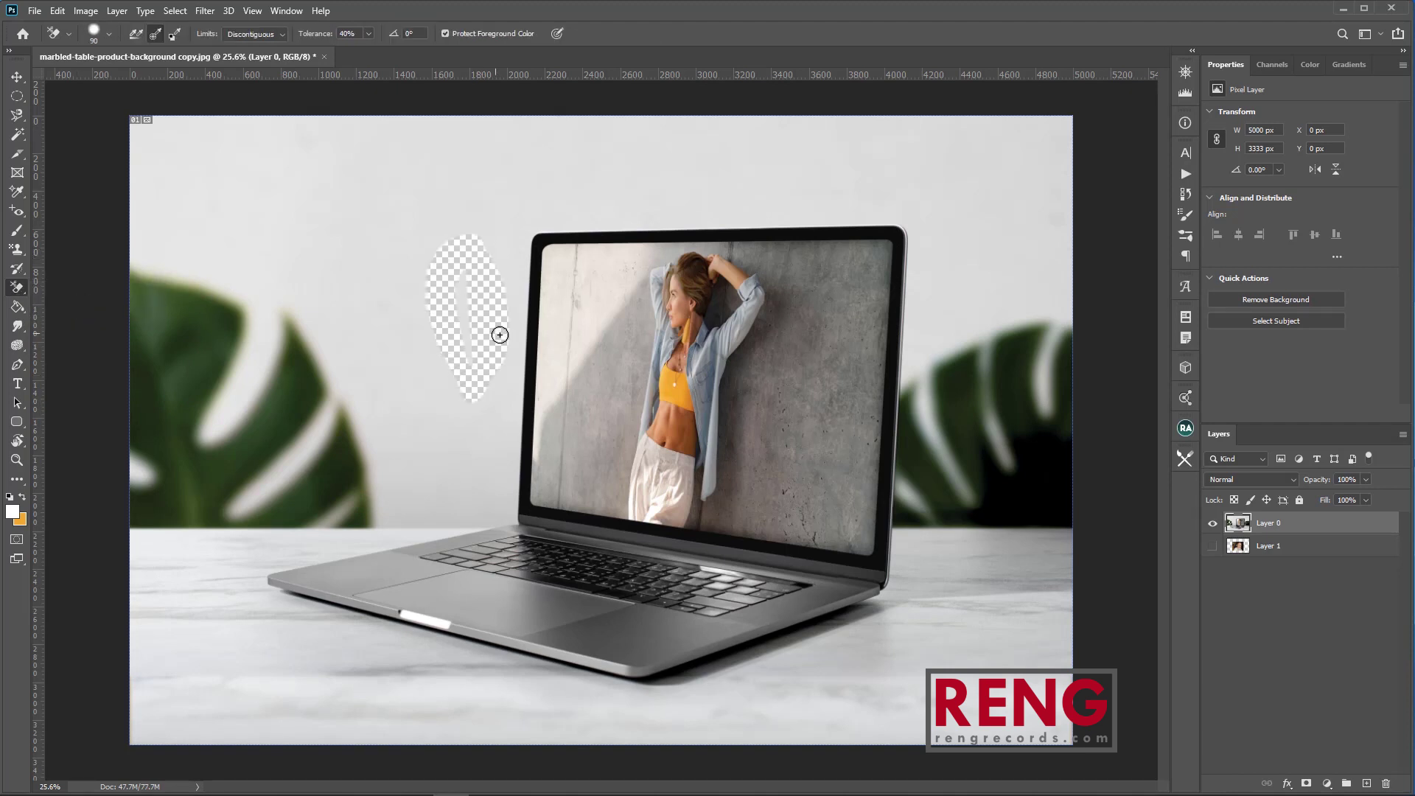
pyautogui.moveTo(580, 368); pyautogui.dragTo(557, 295)
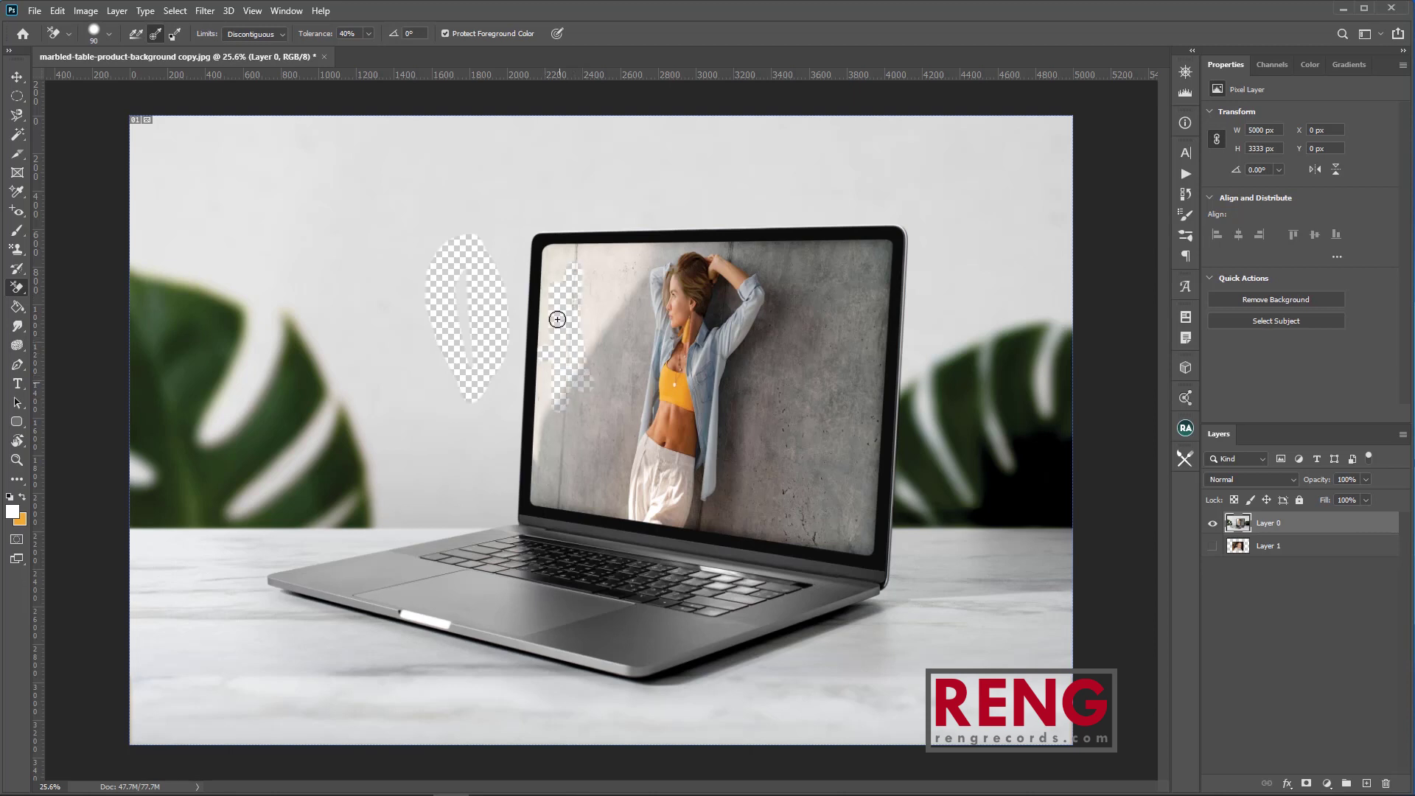
pyautogui.moveTo(518, 450)
pyautogui.mouseDown()
pyautogui.moveTo(540, 295)
pyautogui.moveTo(506, 395)
pyautogui.moveTo(525, 282)
pyautogui.moveTo(485, 258)
pyautogui.moveTo(480, 192)
pyautogui.moveTo(511, 206)
pyautogui.moveTo(499, 218)
pyautogui.moveTo(606, 236)
pyautogui.moveTo(589, 299)
pyautogui.moveTo(558, 212)
pyautogui.mouseUp()
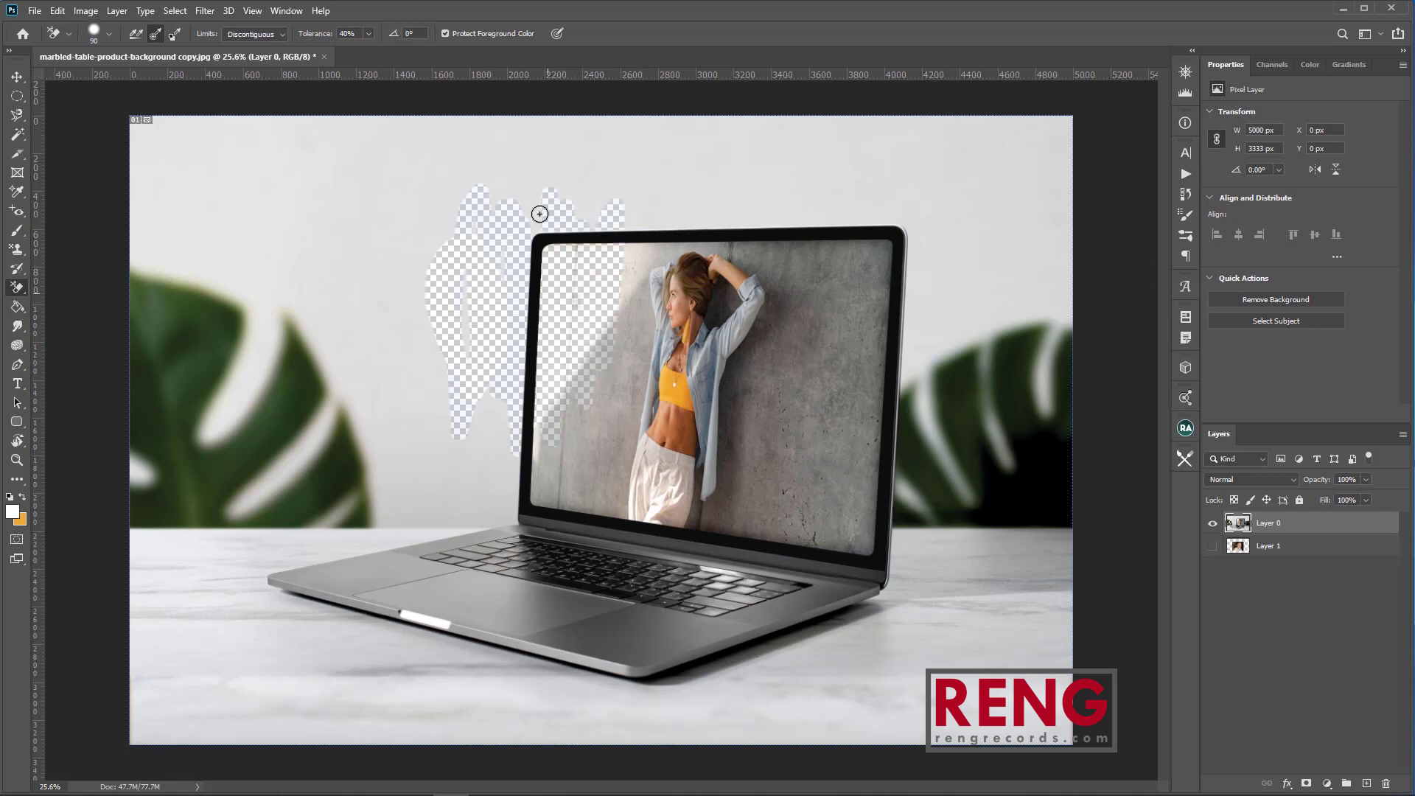
pyautogui.moveTo(538, 308); pyautogui.dragTo(513, 349)
pyautogui.hotkey('ctrl', 'z')
pyautogui.hotkey('ctrl', 'z')
pyautogui.hotkey('ctrl', 'z')
pyautogui.hotkey('ctrl', 'z')
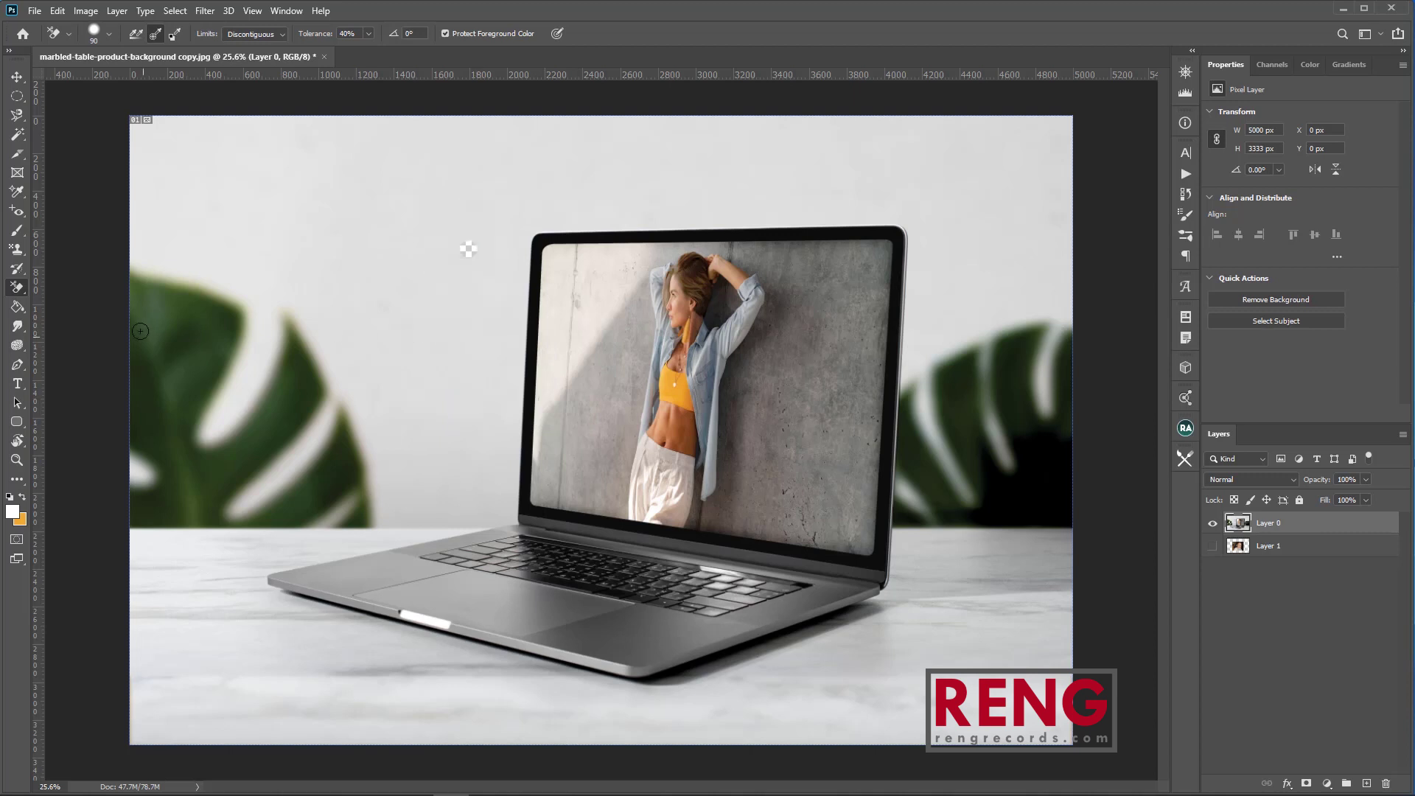
# Try the Magic Eraser Tool on the wall behind the laptop and undo the erasure.
pyautogui.rightClick(22, 294)
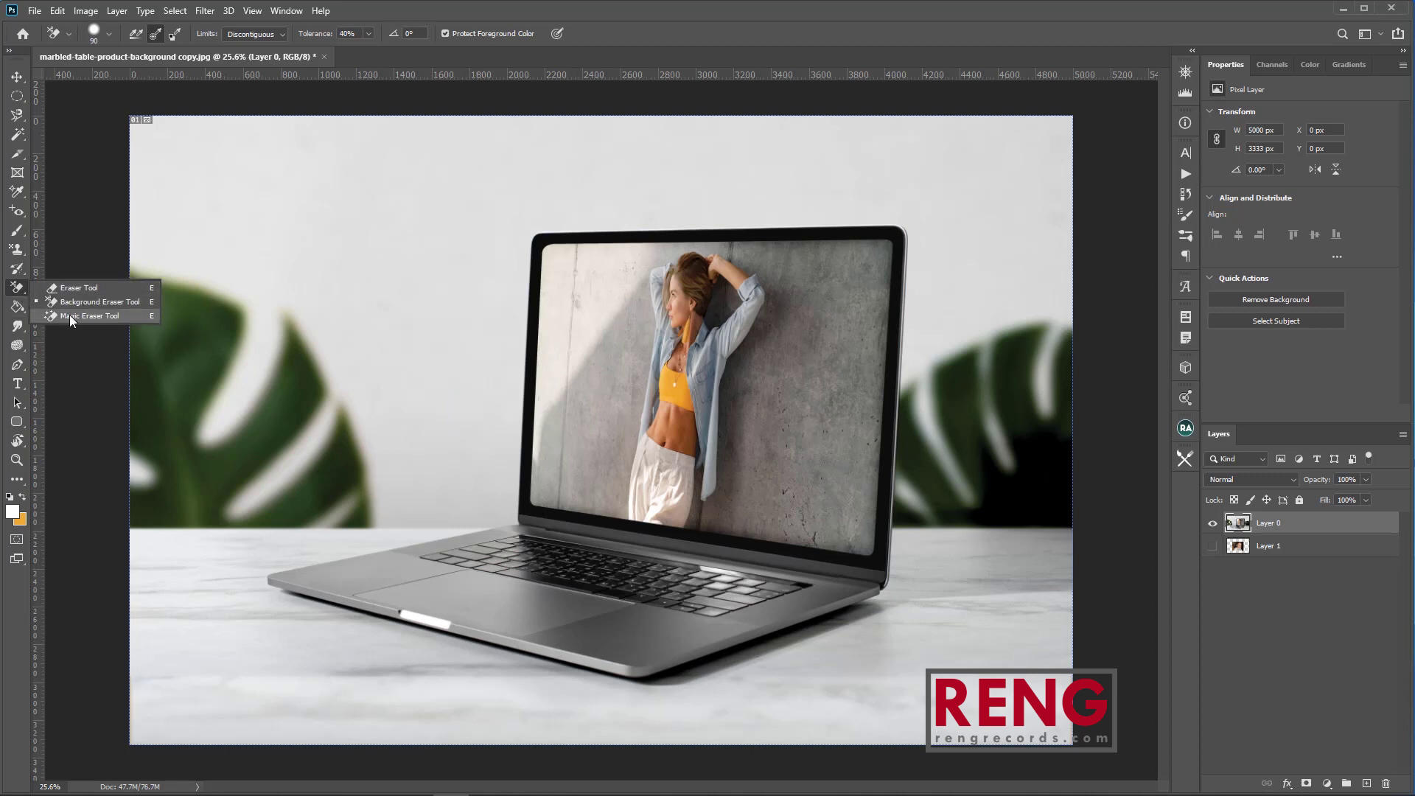
pyautogui.click(73, 319)
pyautogui.click(470, 307)
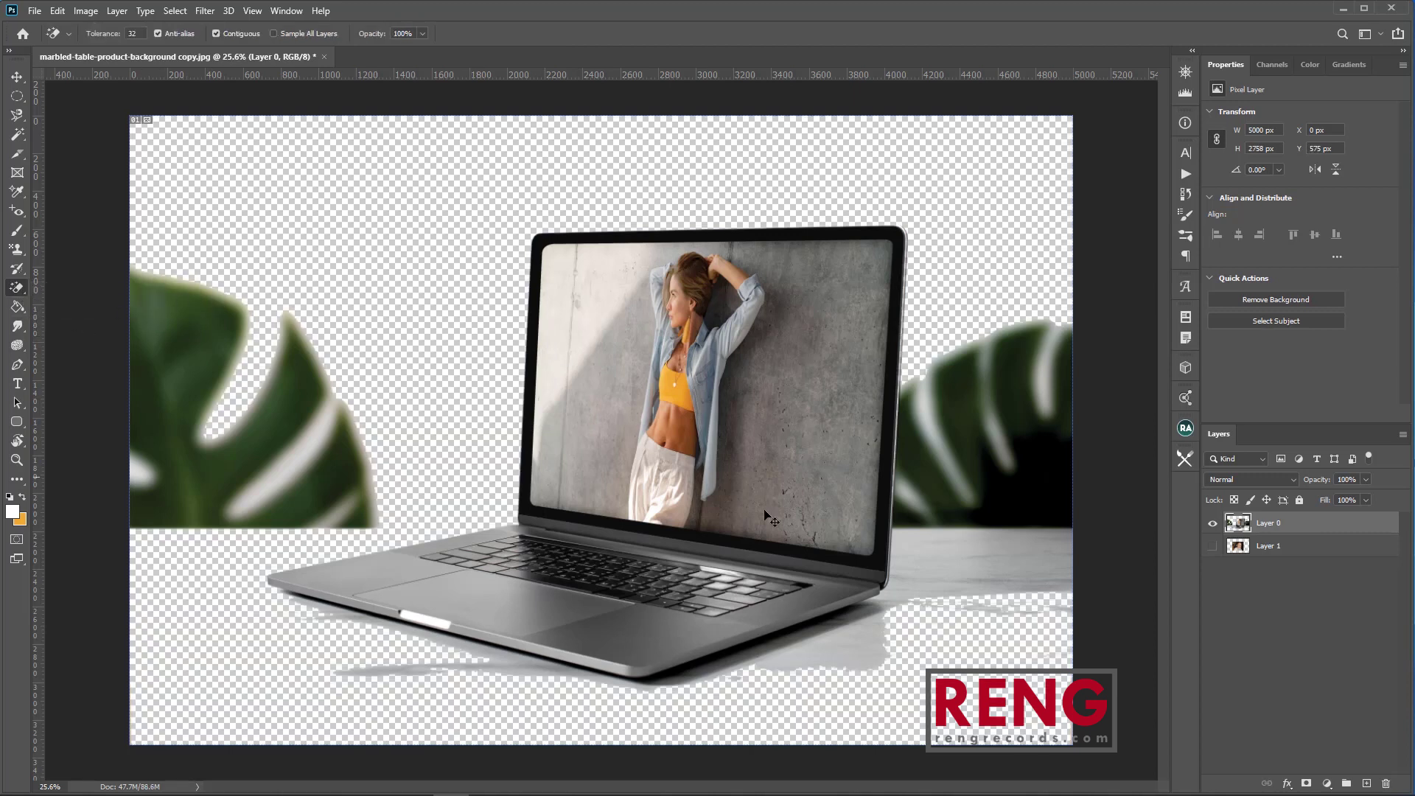
pyautogui.hotkey('ctrl', 'z')
# Try the Blur Tool on the woman's face in the laptop picture.
pyautogui.click(17, 325)
pyautogui.rightClick(17, 325)
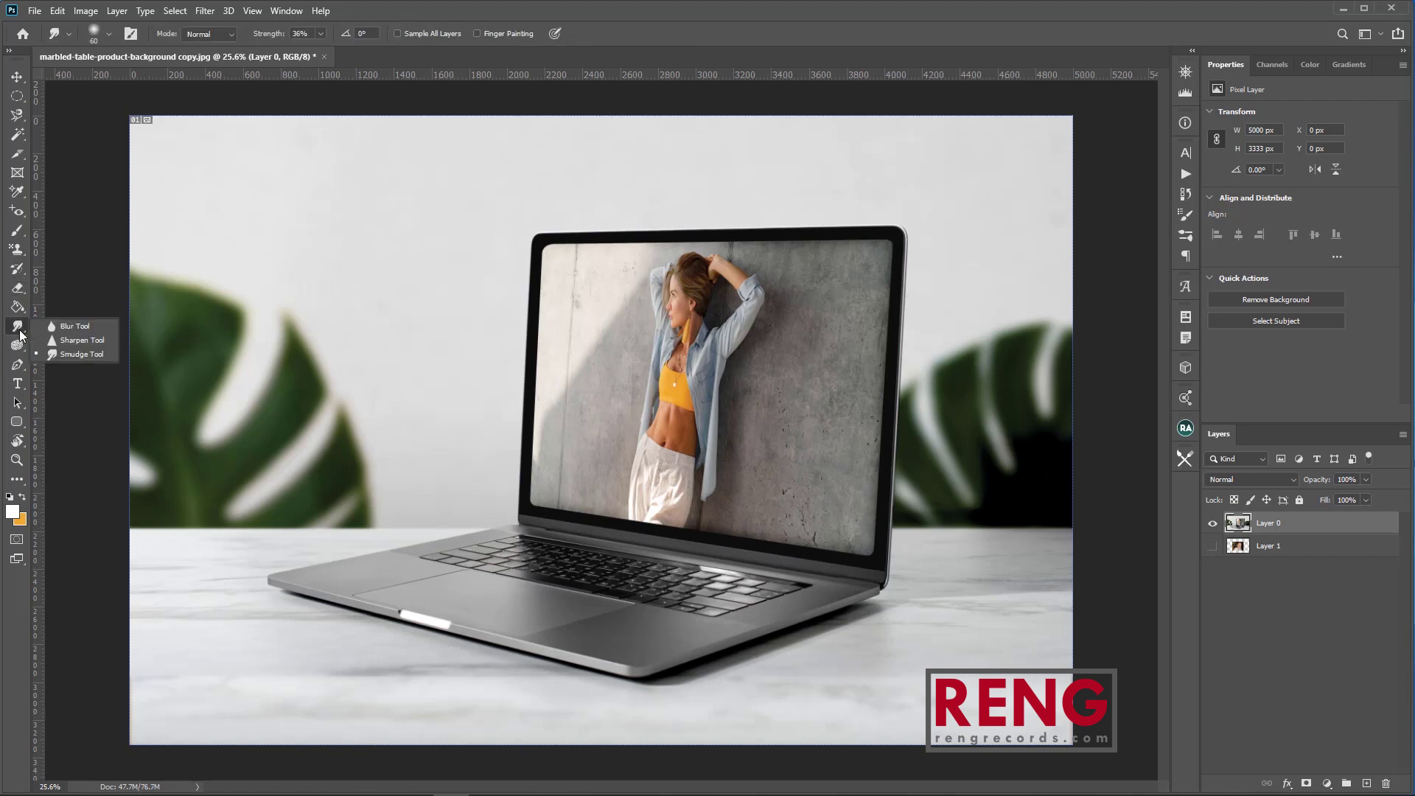
pyautogui.click(74, 329)
pyautogui.scroll(6, 686, 356)
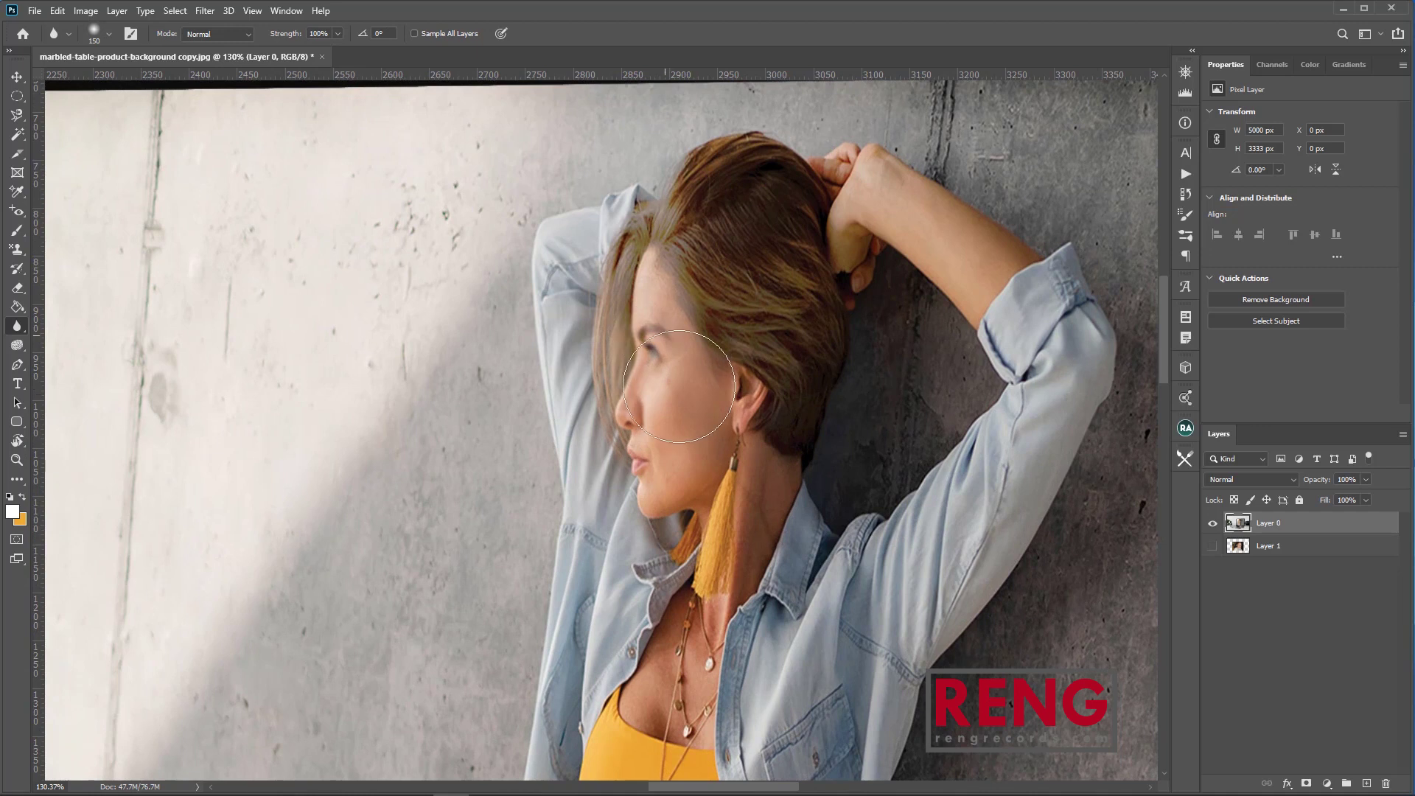
# Try the Sharpen Tool on the woman's face and undo the stroke.
pyautogui.rightClick(17, 325)
pyautogui.click(74, 344)
pyautogui.moveTo(677, 426); pyautogui.dragTo(671, 435)
pyautogui.hotkey('ctrl', 'z')
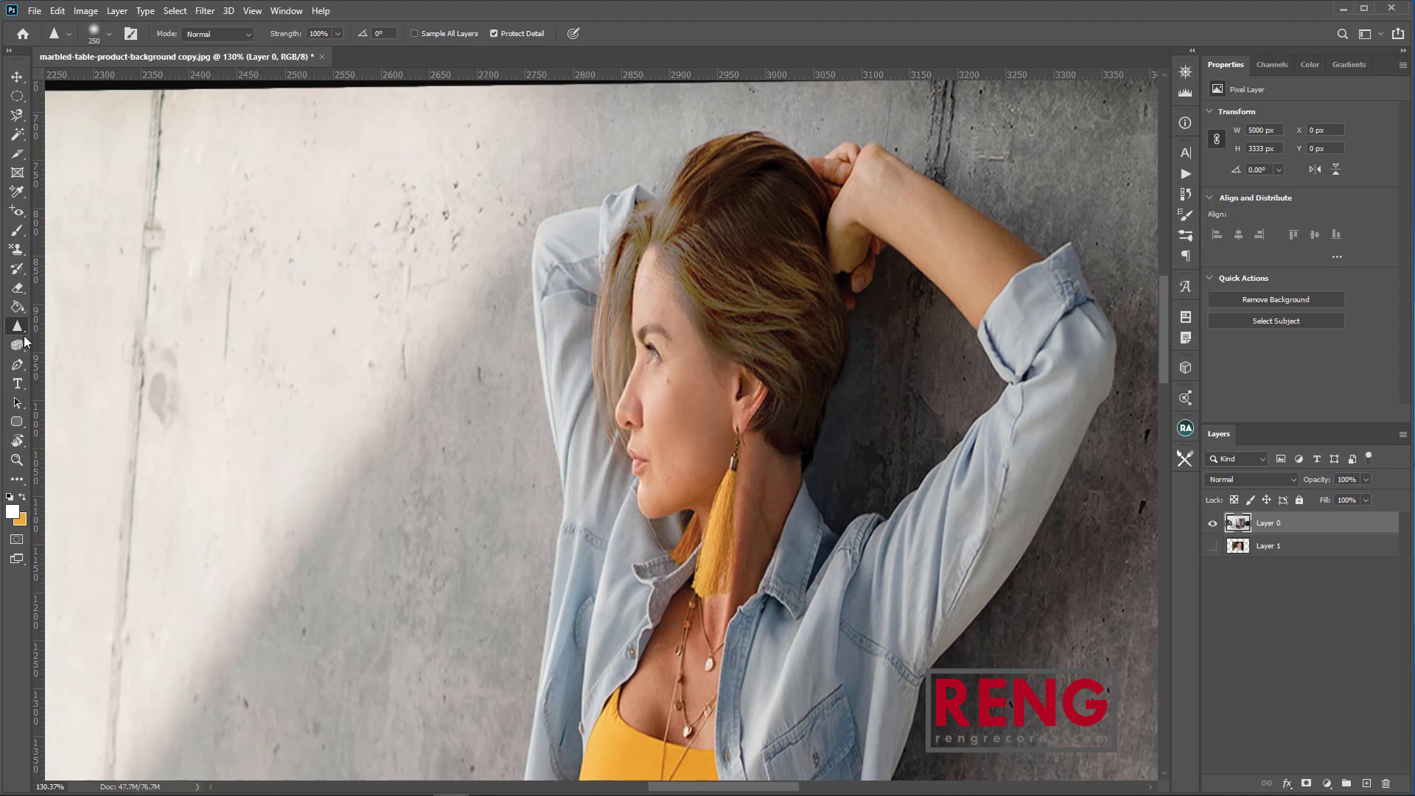
# Try the Smudge Tool on the woman's nose and cheek, then undo the smudge.
pyautogui.rightClick(17, 328)
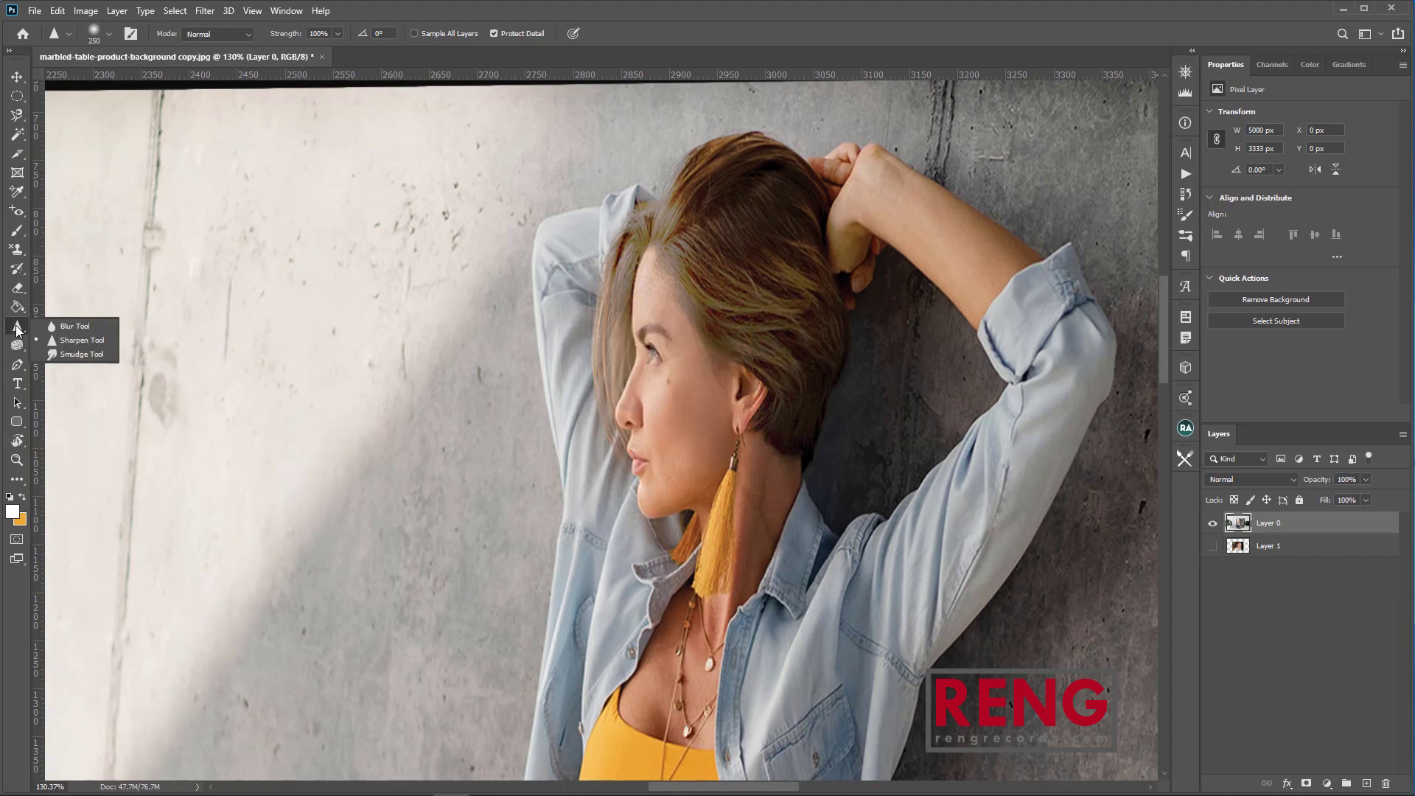
pyautogui.click(82, 357)
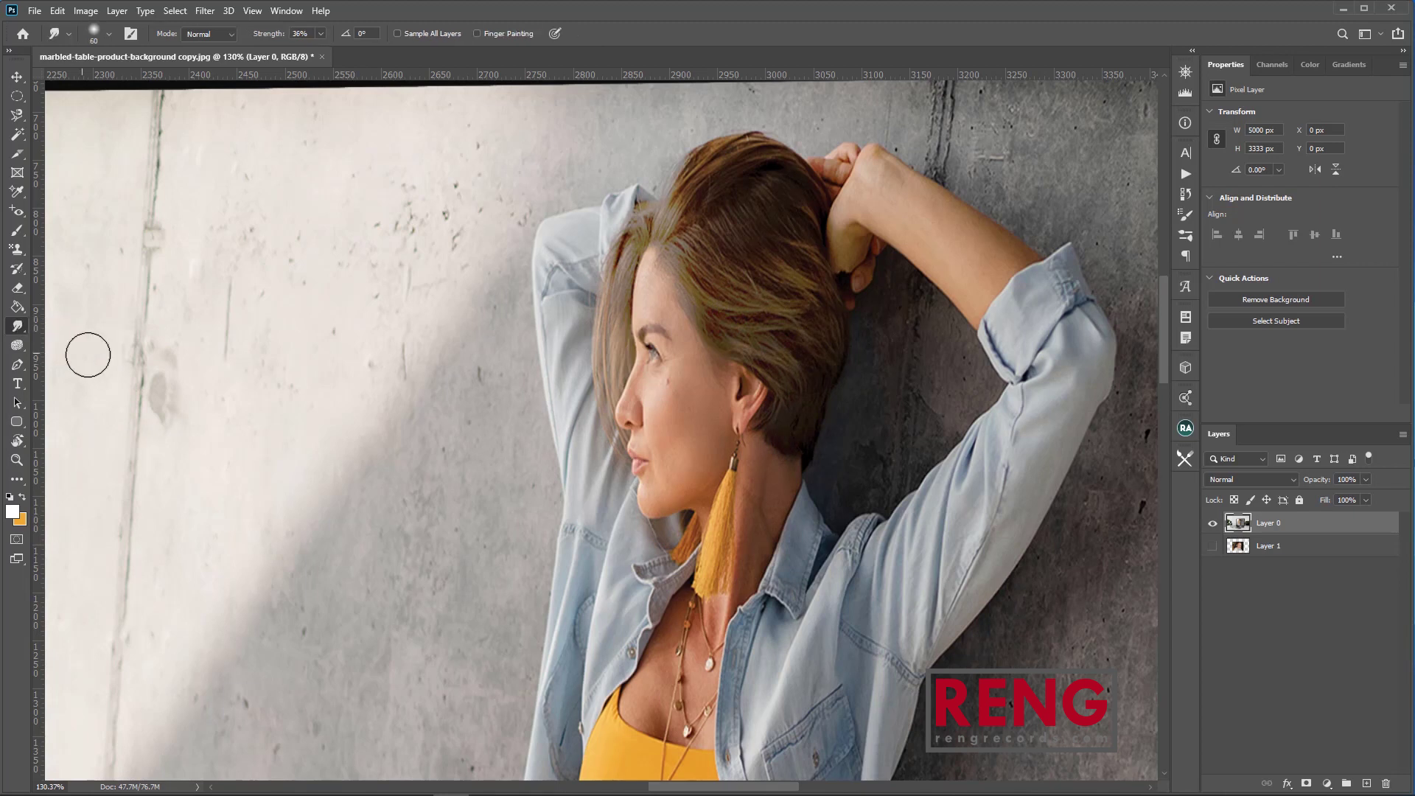
pyautogui.moveTo(626, 408)
pyautogui.mouseDown()
pyautogui.moveTo(612, 420)
pyautogui.moveTo(641, 405)
pyautogui.moveTo(619, 413)
pyautogui.moveTo(656, 424)
pyautogui.mouseUp()
pyautogui.hotkey('ctrl', 'z')
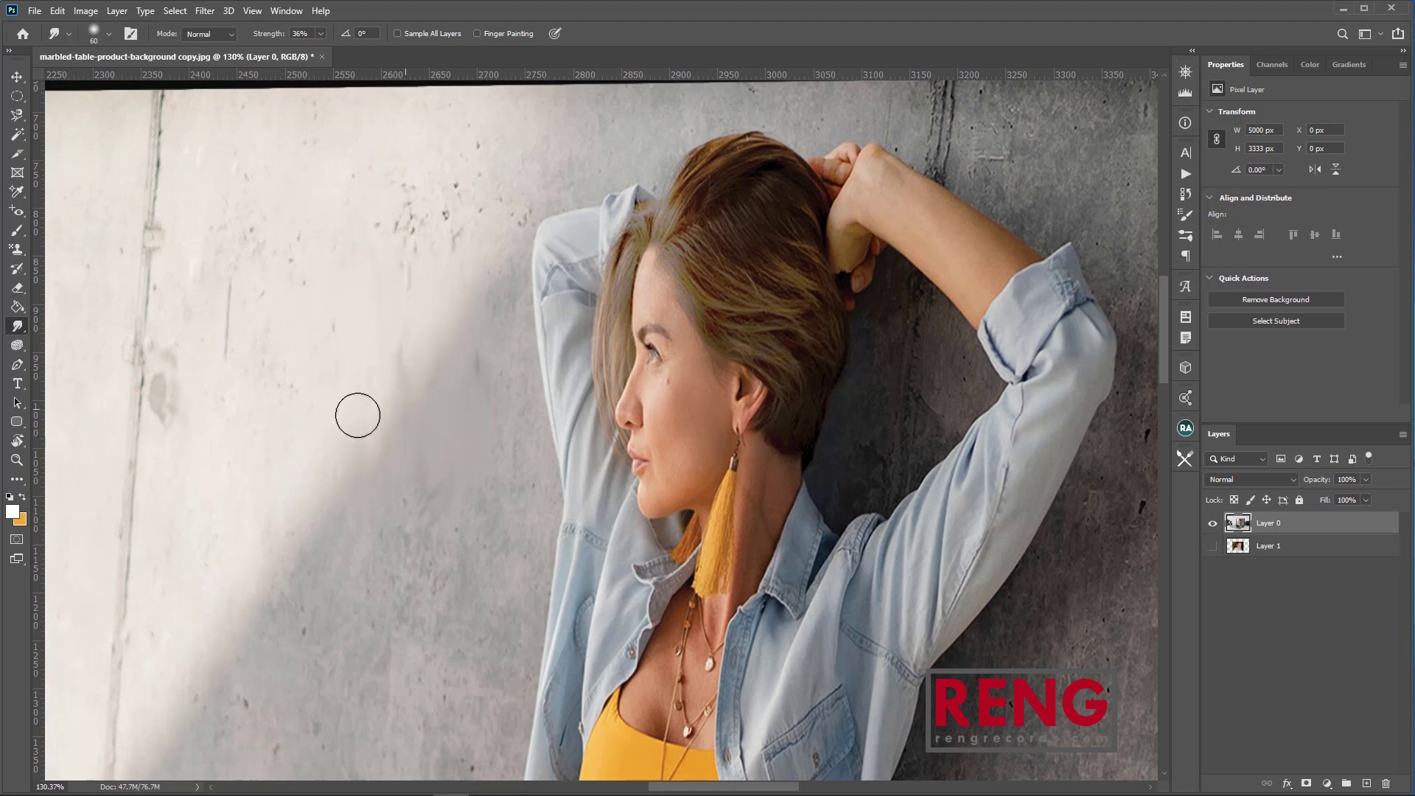
# Try the Dodge Tool on the woman's hair and undo the strokes.
pyautogui.scroll(-6, 478, 422)
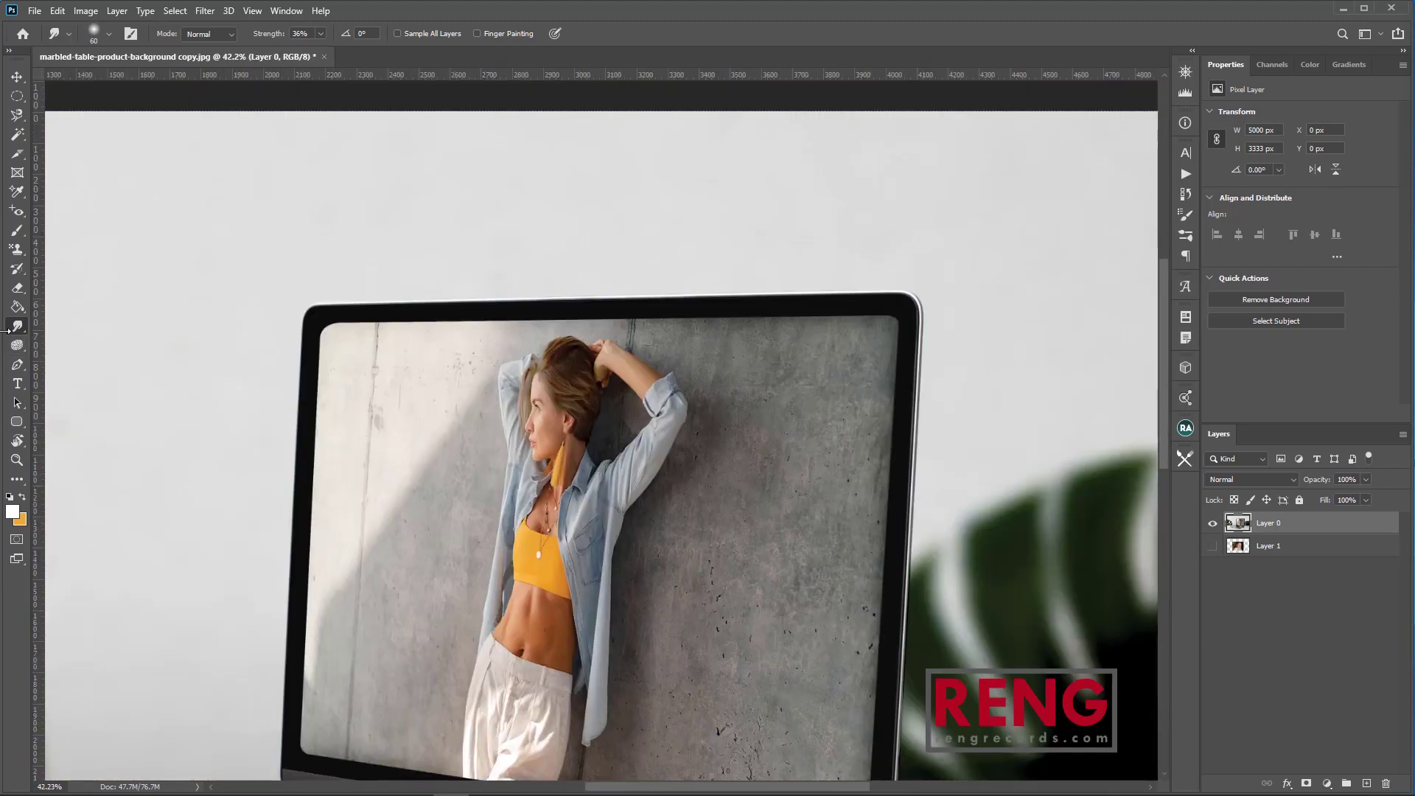
pyautogui.click(16, 346)
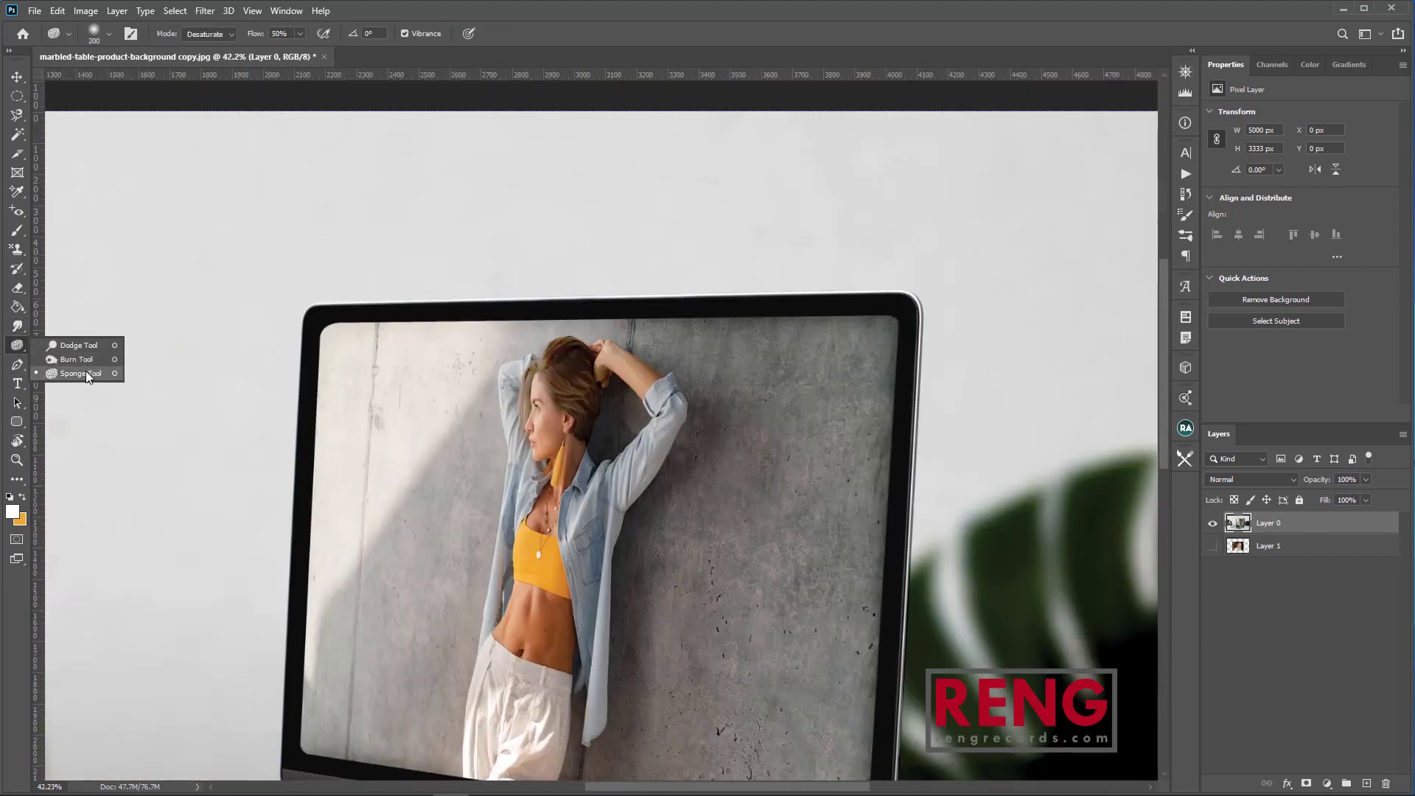
pyautogui.click(78, 345)
pyautogui.scroll(6, 516, 429)
pyautogui.scroll(3, 543, 432)
pyautogui.moveTo(866, 258)
pyautogui.mouseDown()
pyautogui.moveTo(862, 214)
pyautogui.moveTo(743, 258)
pyautogui.mouseUp()
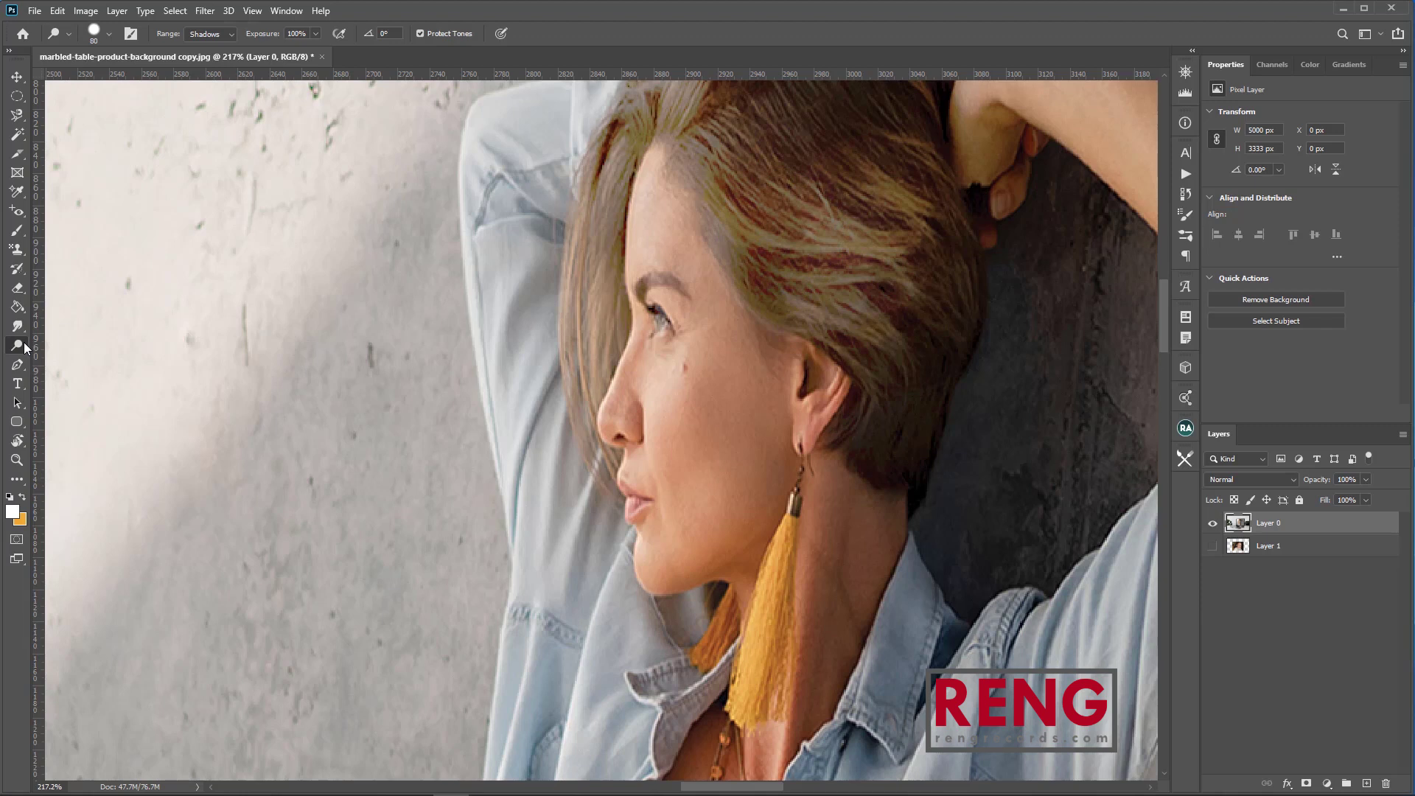
pyautogui.hotkey('ctrl', 'z')
pyautogui.hotkey('ctrl', 'z')
pyautogui.hotkey('ctrl', 'z')
pyautogui.hotkey('ctrl', 'z')
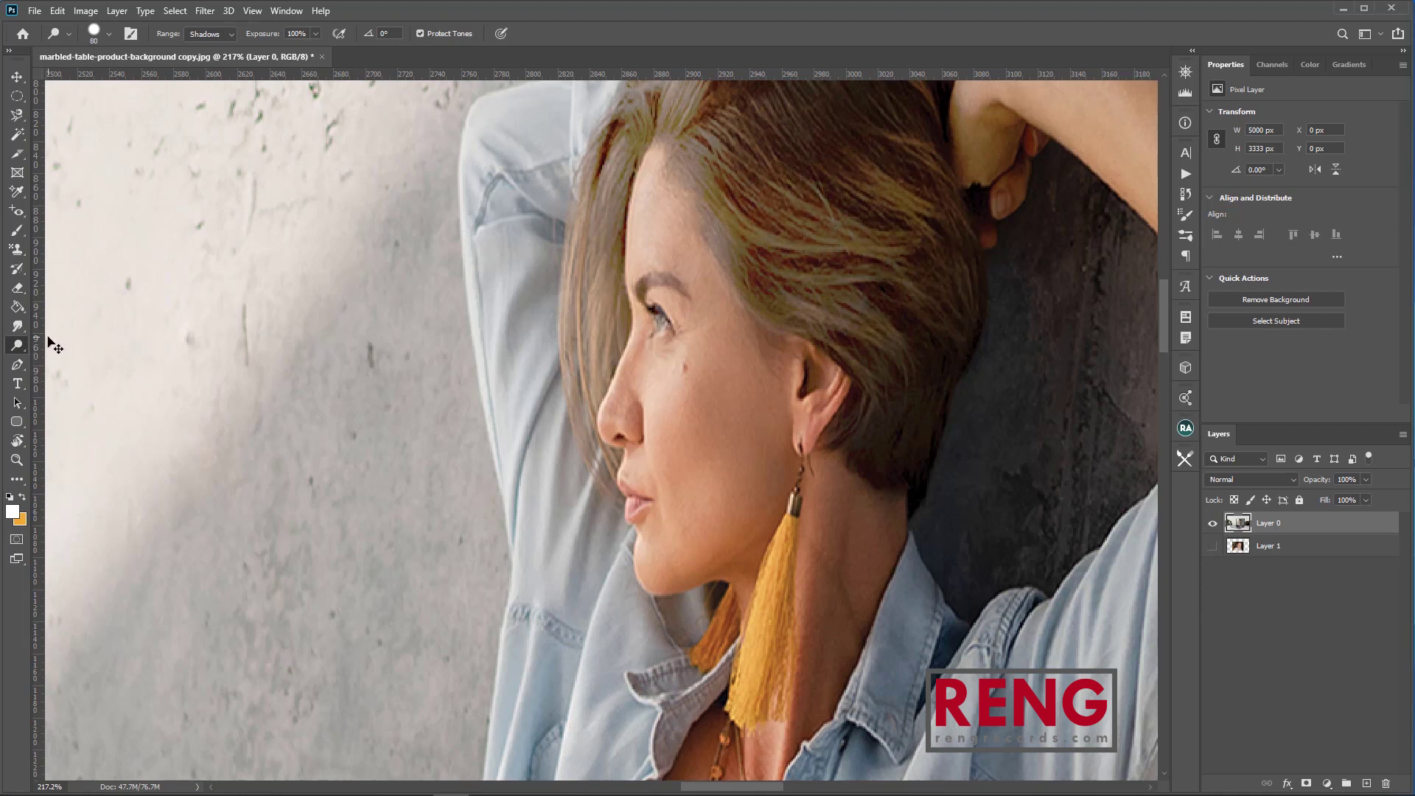
# Darken the woman's hair with the Burn Tool.
pyautogui.rightClick(29, 346)
pyautogui.click(60, 358)
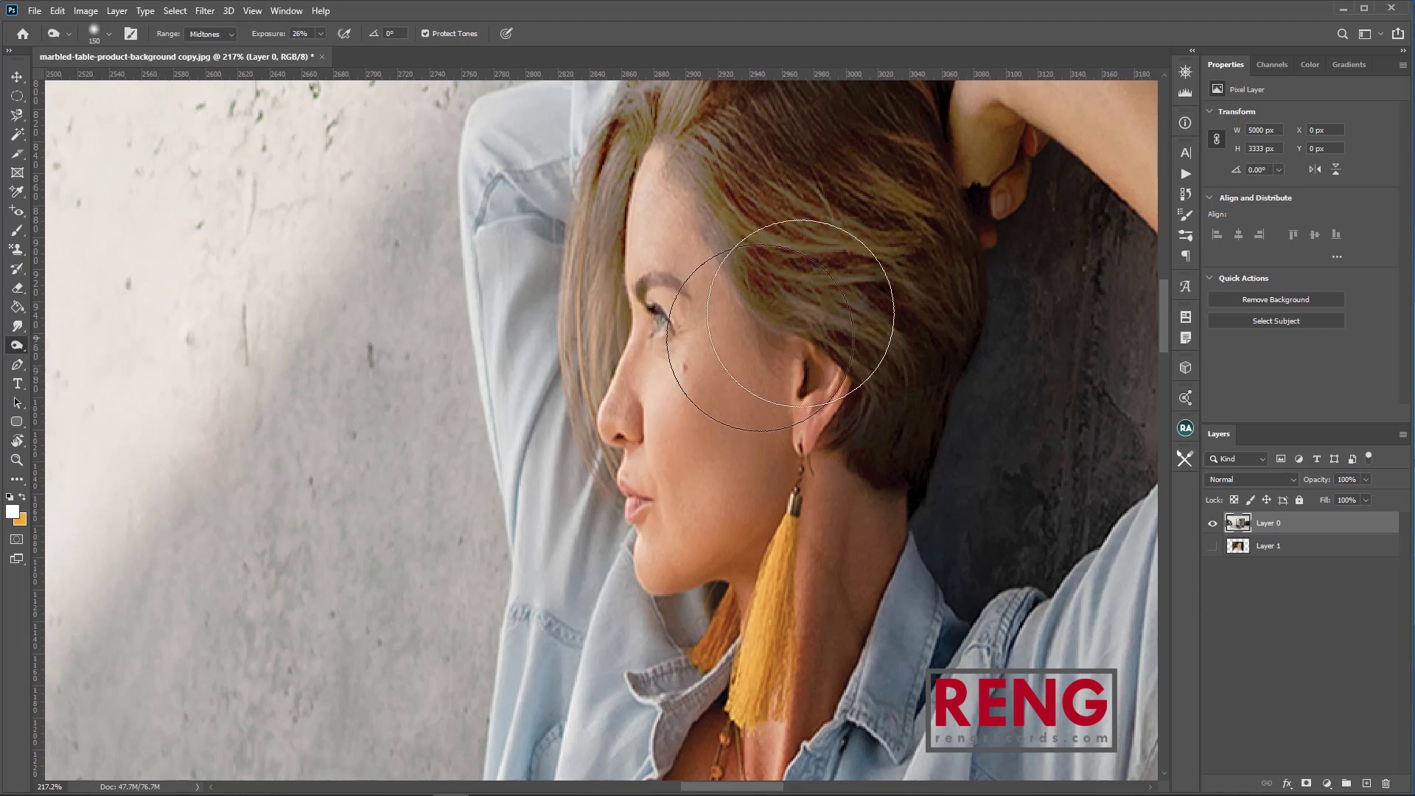
pyautogui.moveTo(792, 251)
pyautogui.mouseDown()
pyautogui.moveTo(847, 253)
pyautogui.moveTo(733, 165)
pyautogui.moveTo(896, 339)
pyautogui.moveTo(884, 253)
pyautogui.mouseUp()
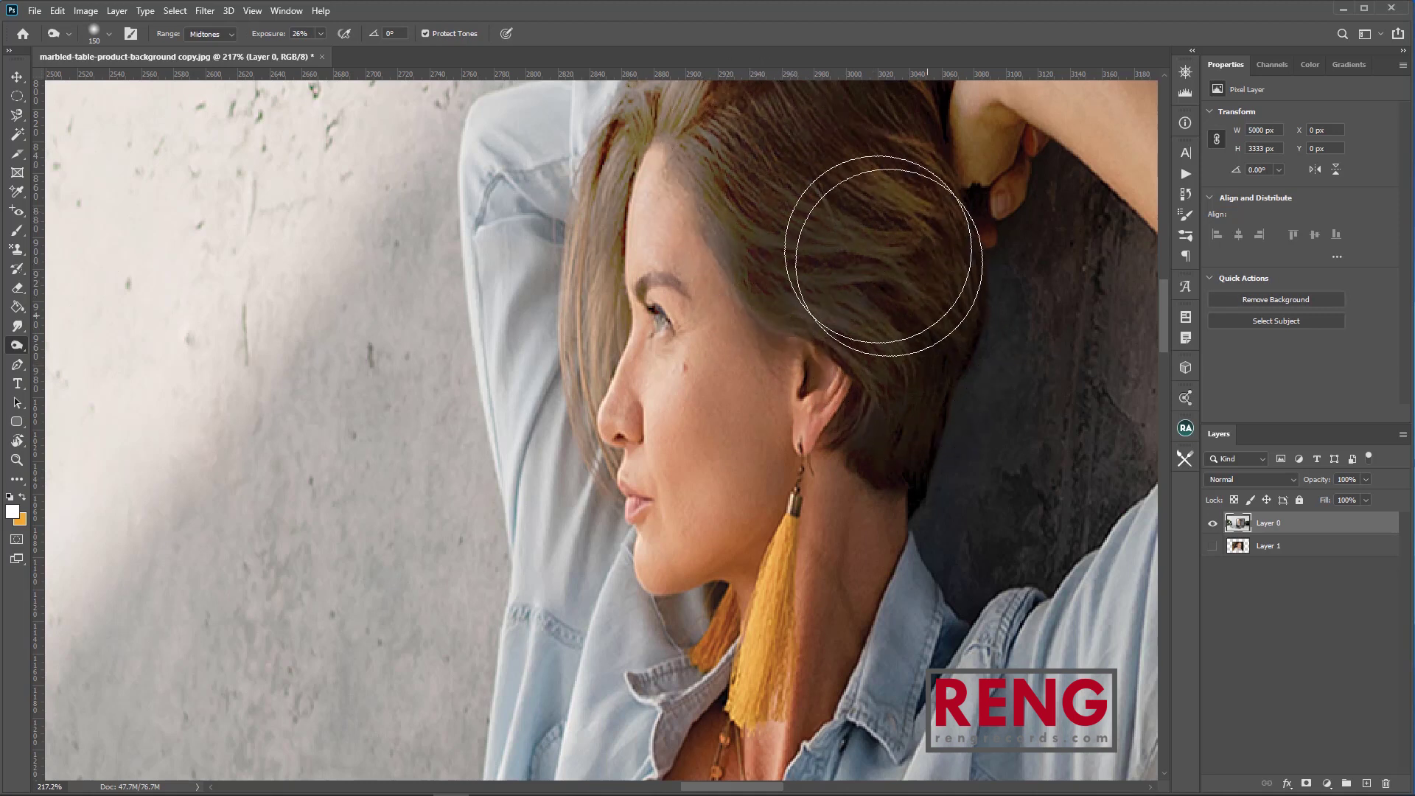
# Desaturate the woman's face with the Sponge Tool in Desaturate mode.
pyautogui.rightClick(17, 347)
pyautogui.click(59, 375)
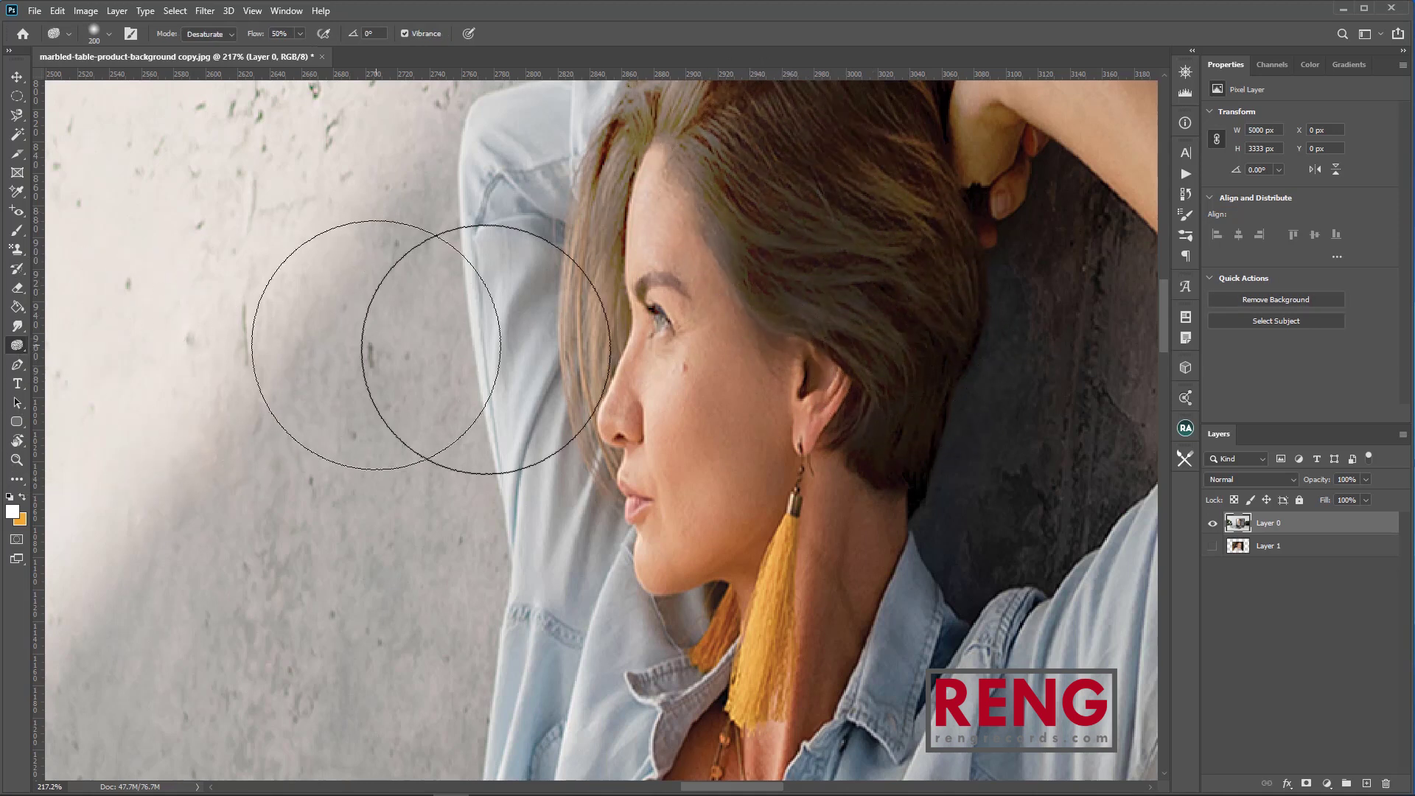
pyautogui.moveTo(667, 425)
pyautogui.mouseDown()
pyautogui.moveTo(654, 296)
pyautogui.moveTo(683, 505)
pyautogui.moveTo(716, 546)
pyautogui.moveTo(732, 662)
pyautogui.moveTo(737, 577)
pyautogui.moveTo(707, 497)
pyautogui.moveTo(695, 295)
pyautogui.moveTo(733, 483)
pyautogui.mouseUp()
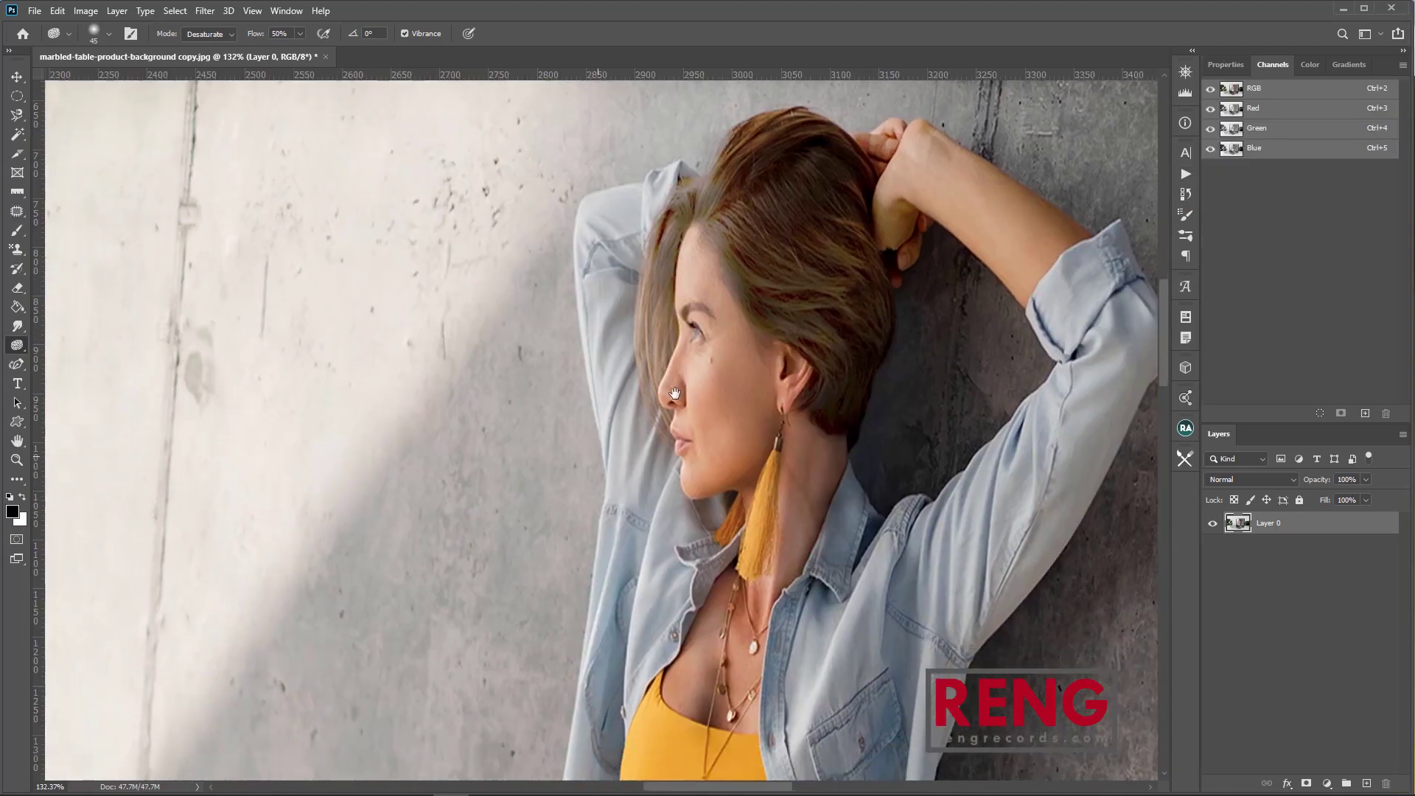
# Inspect the woman's face, jacket, yellow top, waist and trousers at close range after the Sponge edit.
pyautogui.scroll(3, 648, 357)
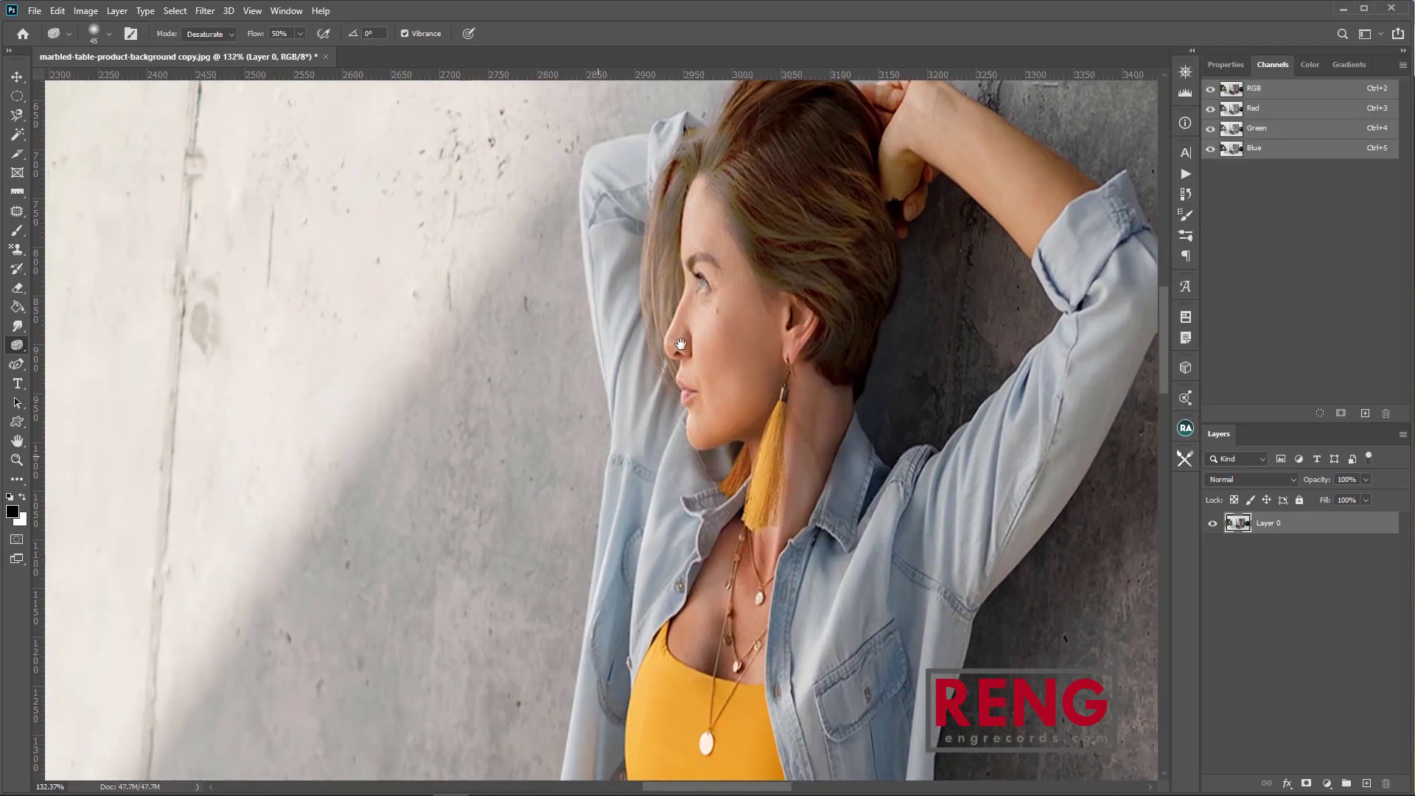
pyautogui.moveTo(647, 357); pyautogui.dragTo(655, 420)
pyautogui.scroll(3, 680, 492)
pyautogui.moveTo(648, 542); pyautogui.dragTo(623, 197)
pyautogui.moveTo(740, 605); pyautogui.dragTo(715, 269)
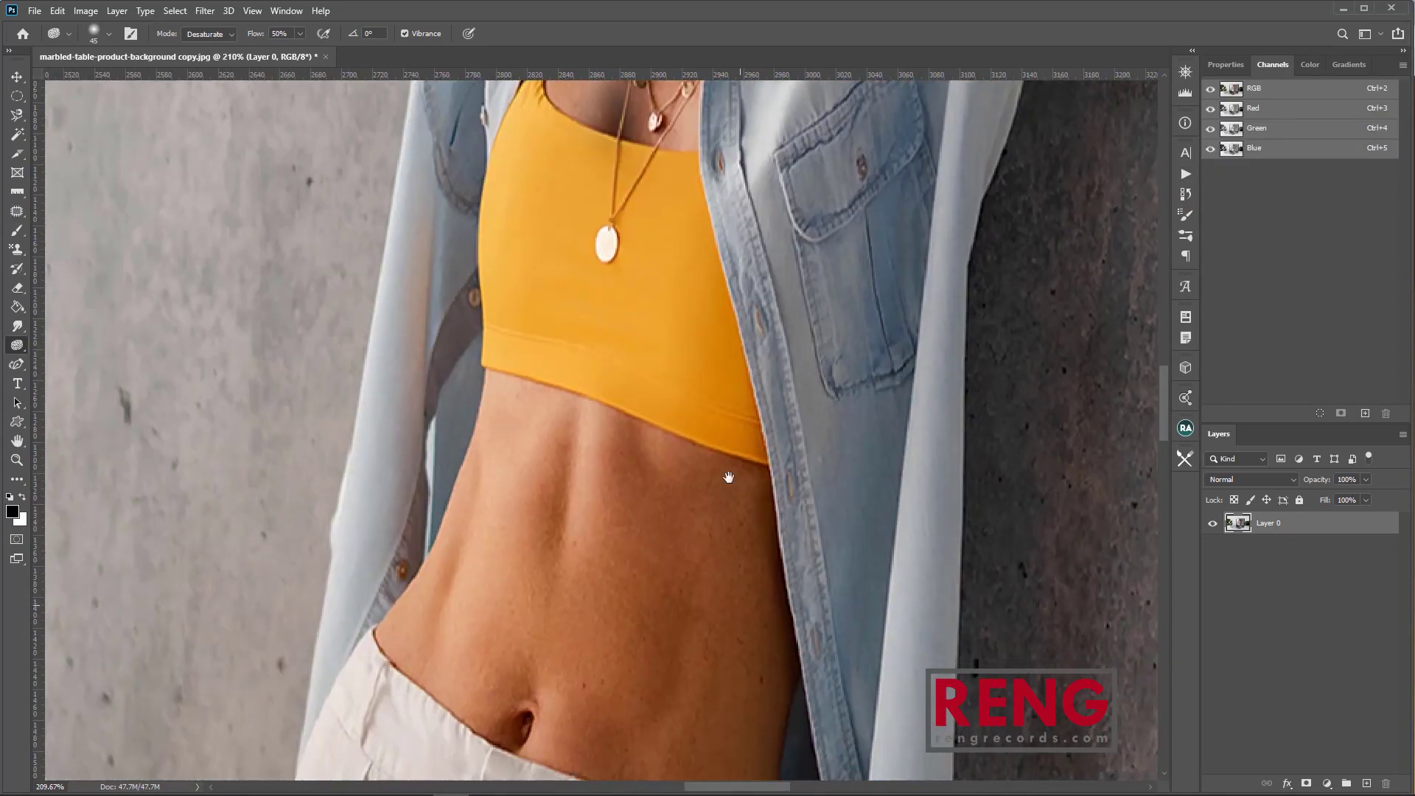
pyautogui.moveTo(727, 532); pyautogui.dragTo(704, 202)
pyautogui.scroll(-5, 793, 424)
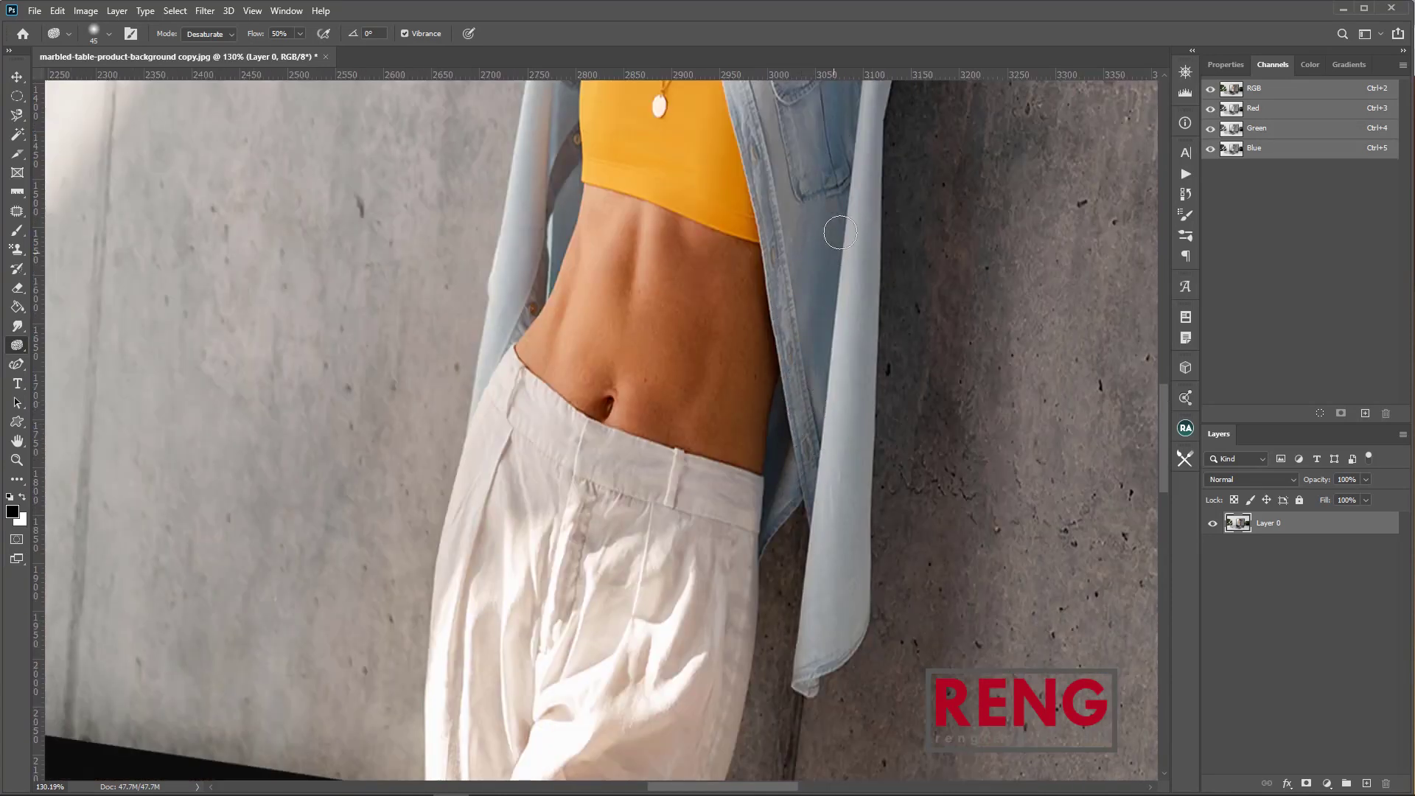
pyautogui.moveTo(809, 224); pyautogui.dragTo(839, 472)
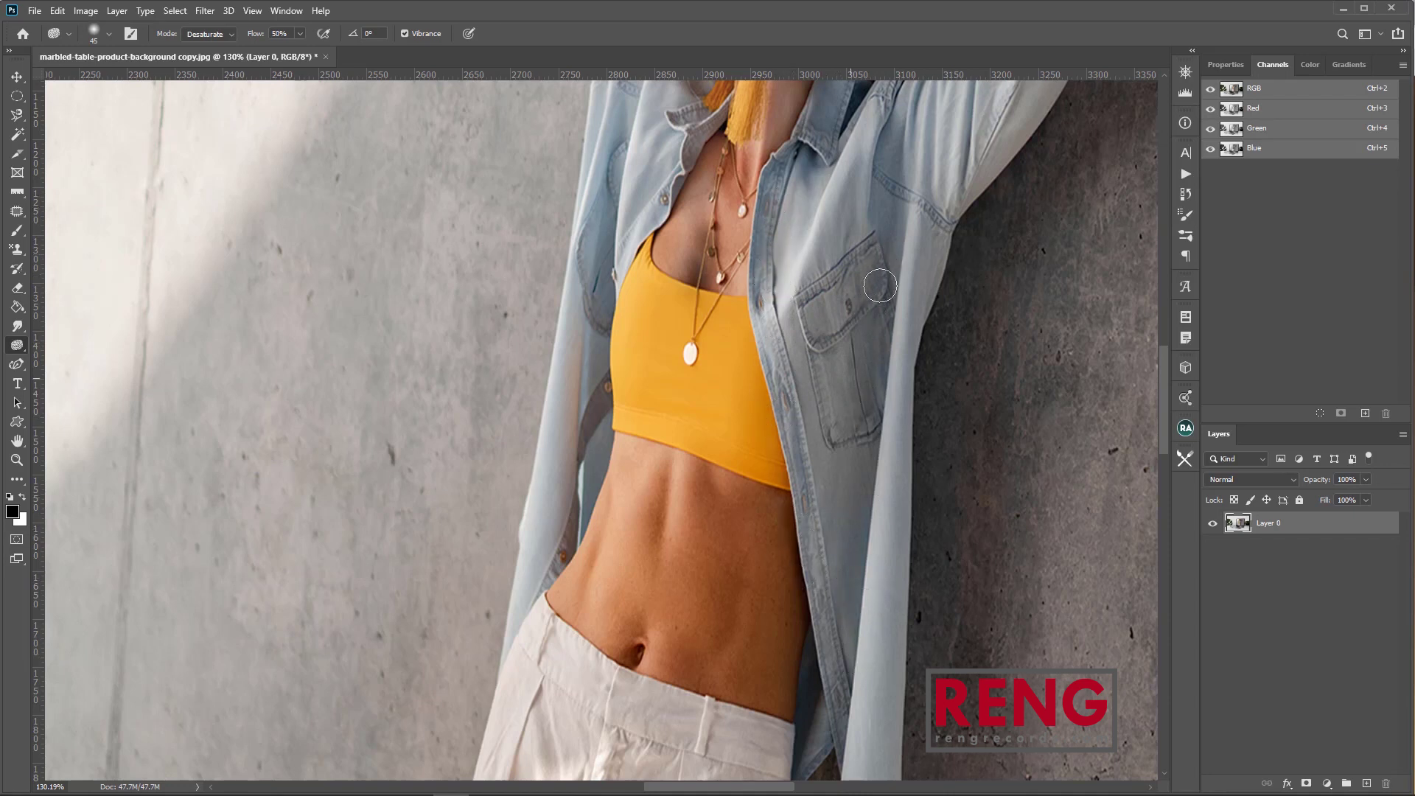
# Compare the image before and after the Sponge Tool strokes in the history, ending on the last Sponge Tool state.
pyautogui.click(1186, 194)
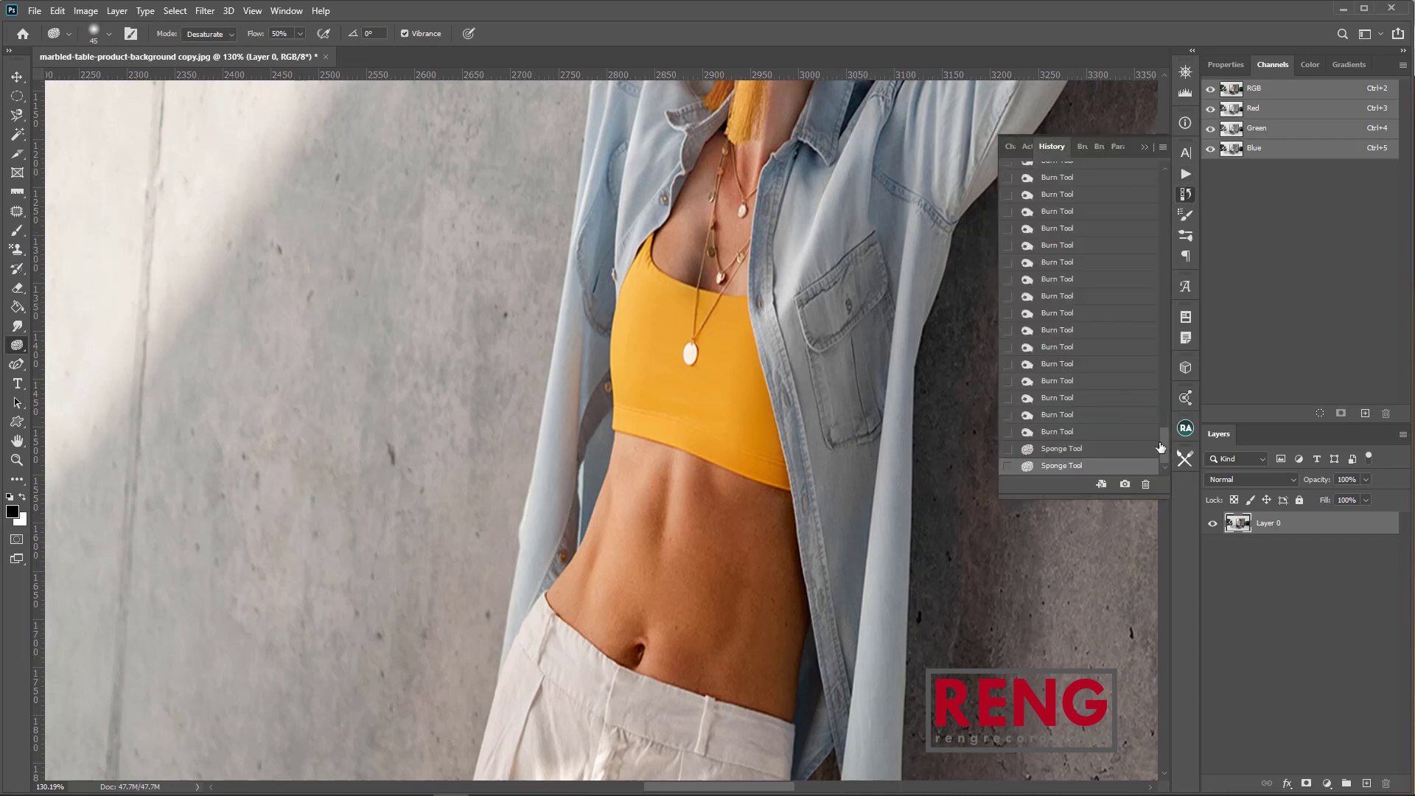
pyautogui.click(1100, 438)
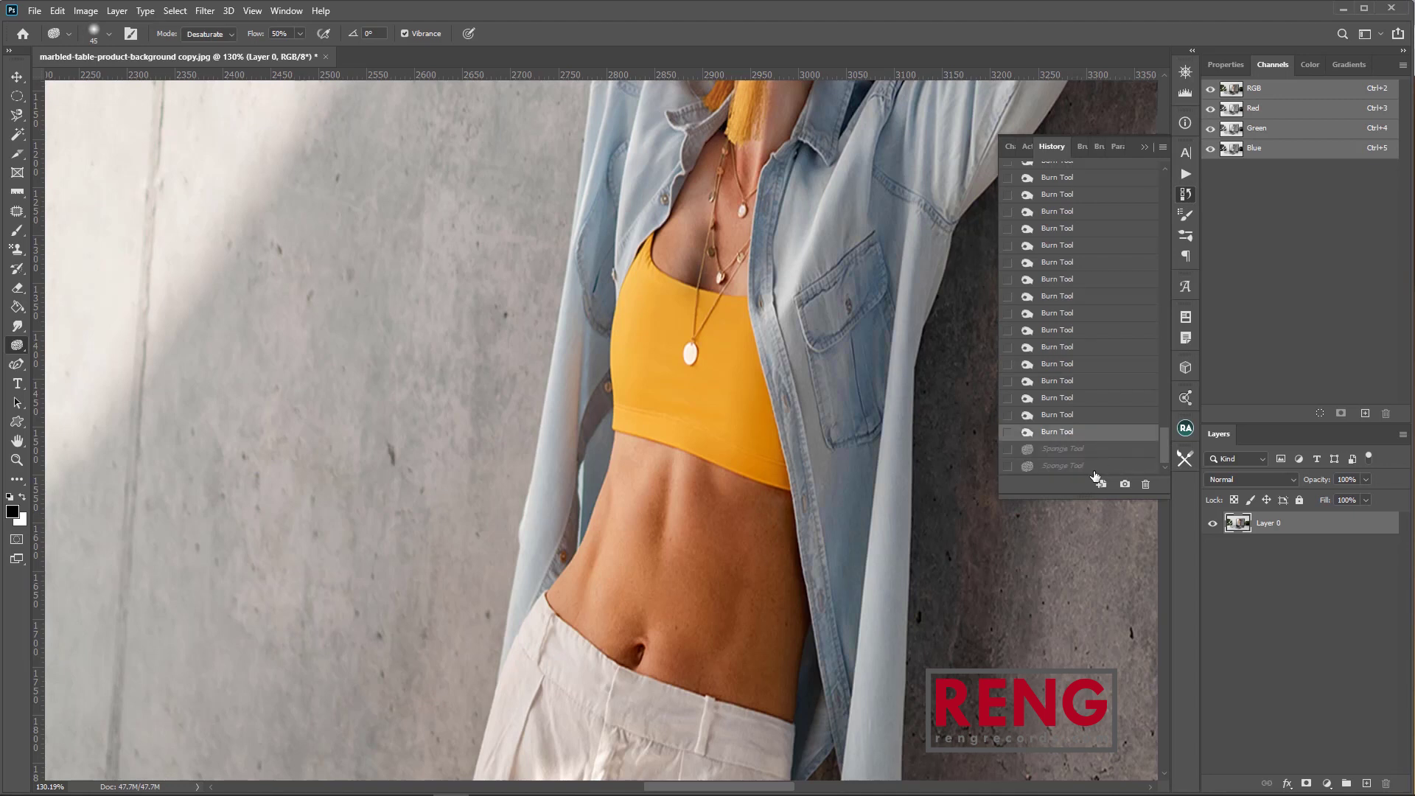
pyautogui.click(1093, 470)
pyautogui.click(1093, 439)
pyautogui.click(1093, 466)
pyautogui.click(1093, 435)
pyautogui.click(1091, 467)
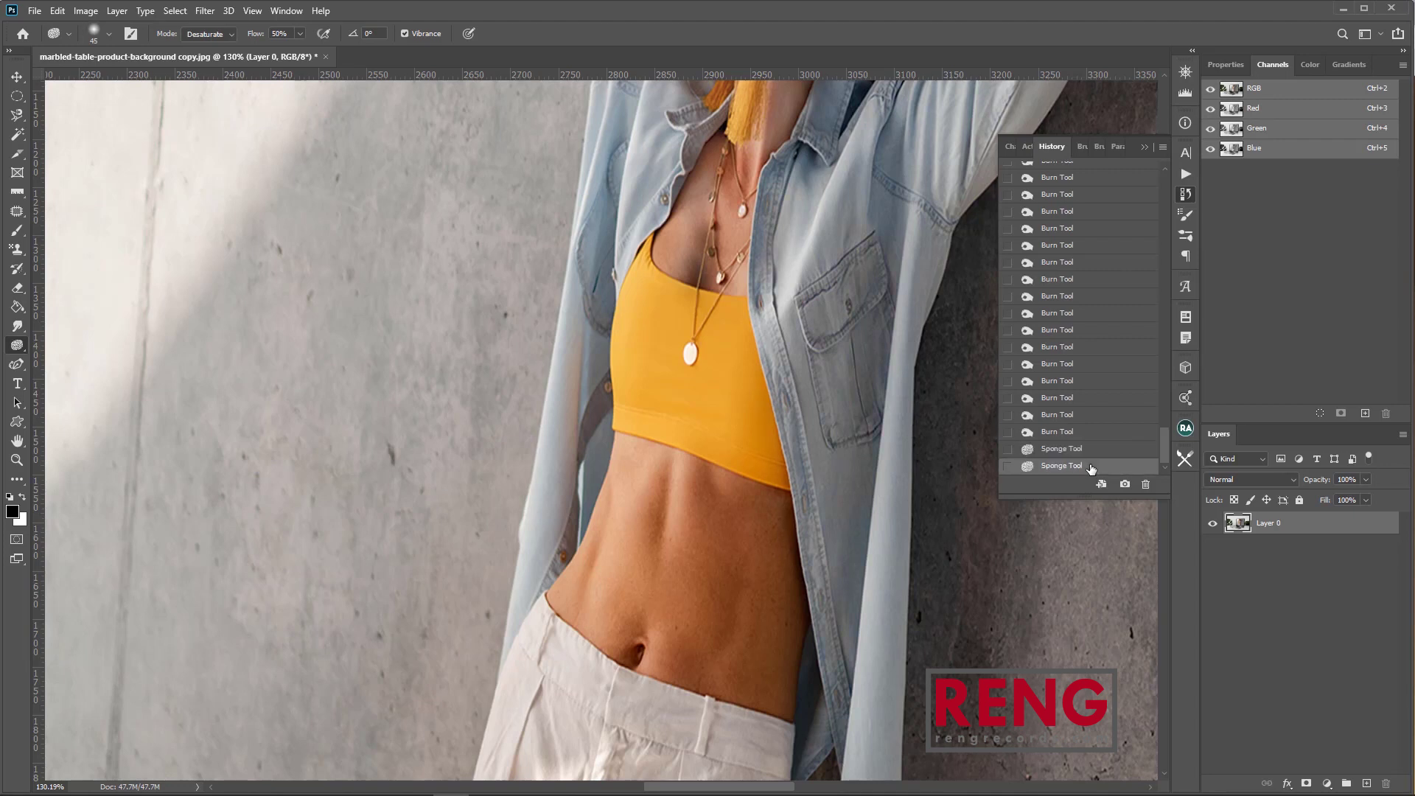
pyautogui.click(1145, 148)
# Try the Brush Tool on the laptop picture beside the woman, adjusting the brush, then undo the strokes.
pyautogui.scroll(-8, 819, 465)
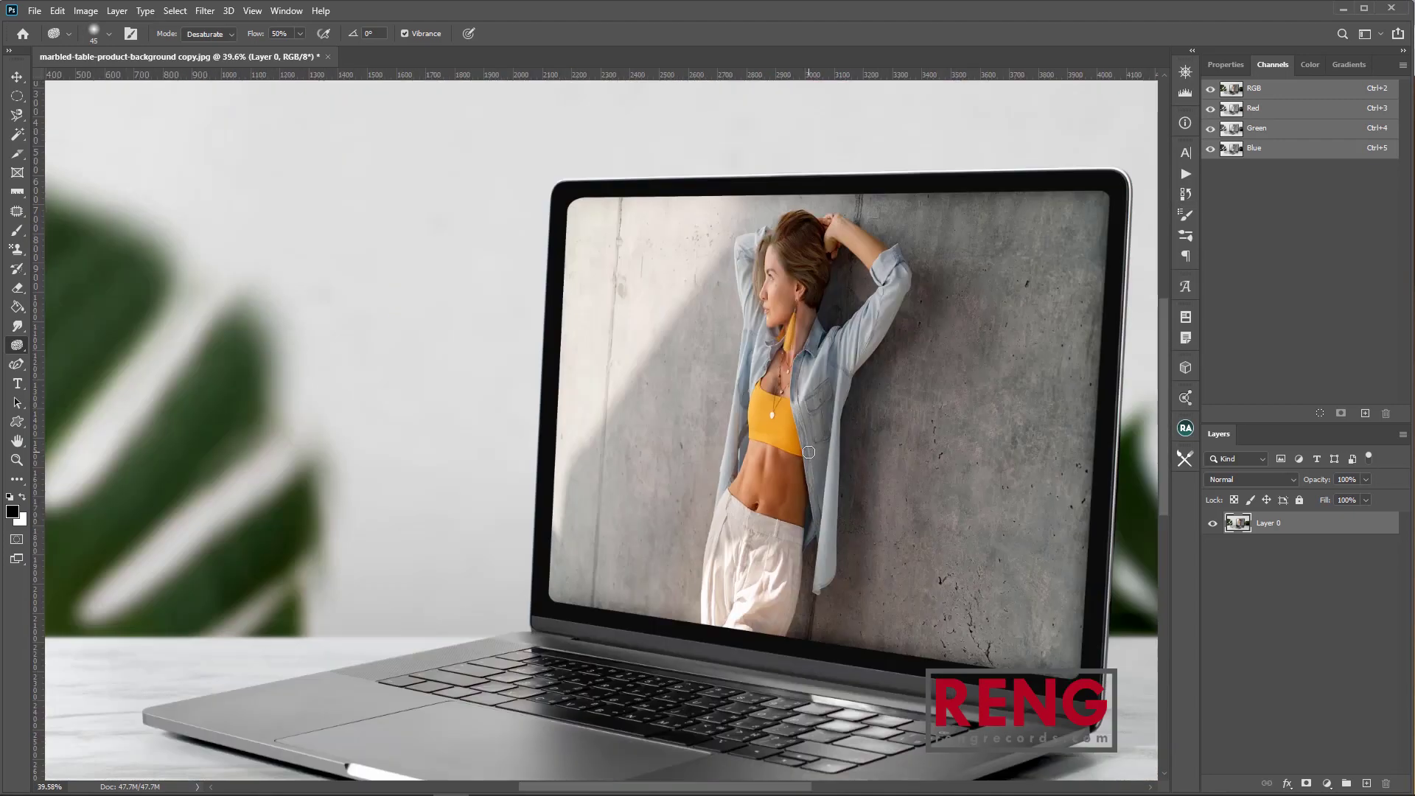
pyautogui.scroll(-2, 818, 465)
pyautogui.scroll(2, 826, 488)
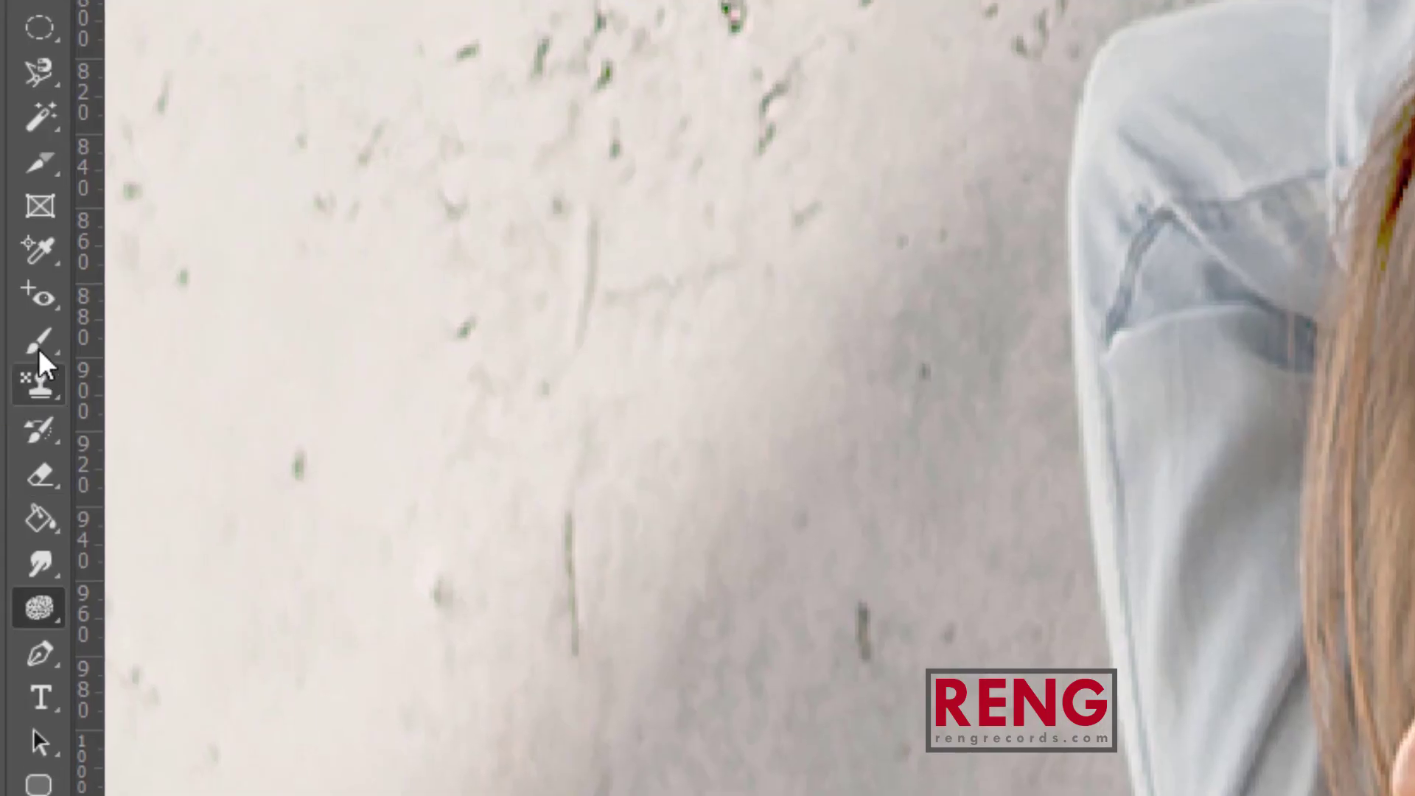
pyautogui.click(38, 343)
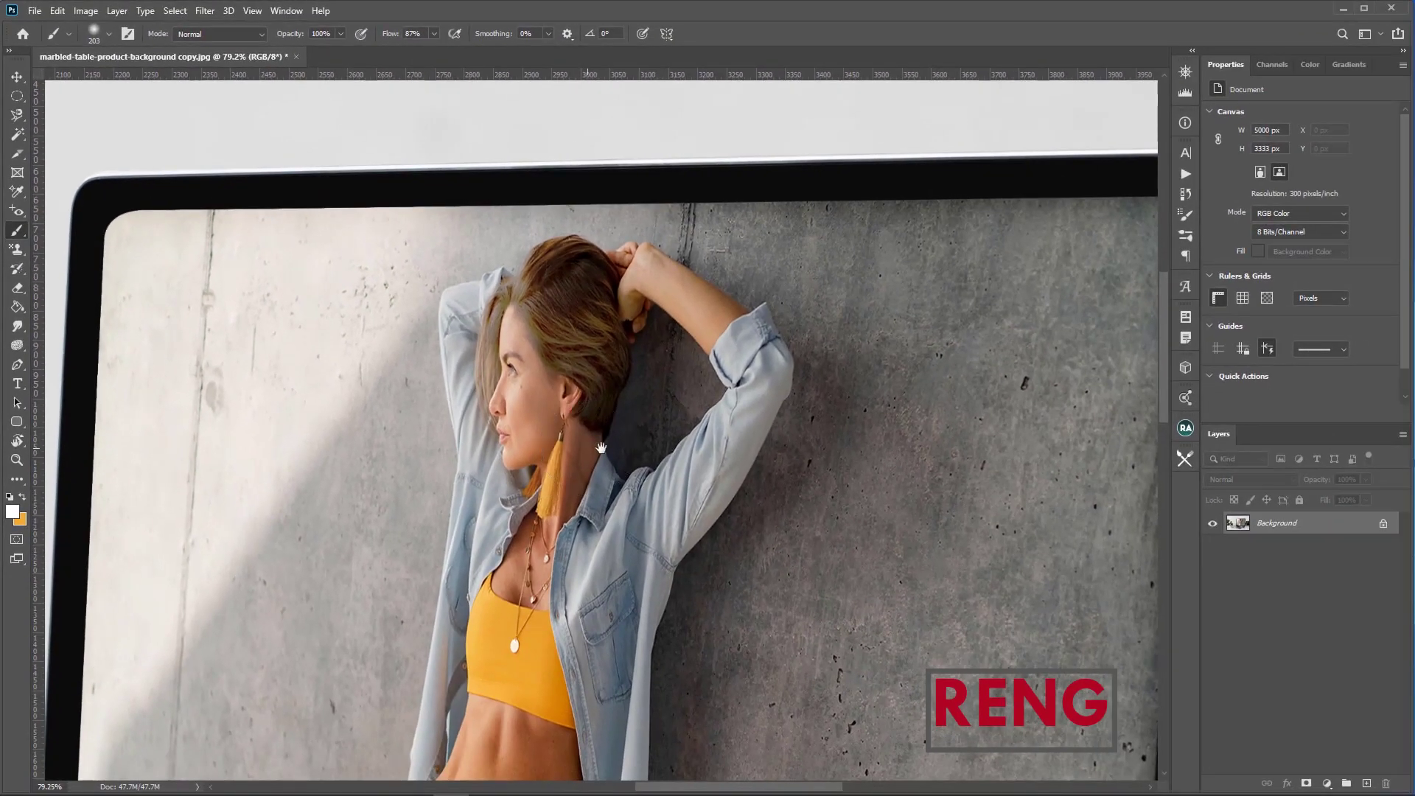
pyautogui.moveTo(598, 448); pyautogui.dragTo(860, 333)
pyautogui.rightClick(673, 344)
pyautogui.moveTo(781, 376); pyautogui.dragTo(767, 376)
pyautogui.moveTo(604, 341)
pyautogui.mouseDown()
pyautogui.moveTo(569, 435)
pyautogui.moveTo(664, 447)
pyautogui.mouseUp()
pyautogui.moveTo(471, 377)
pyautogui.mouseDown()
pyautogui.moveTo(720, 294)
pyautogui.moveTo(463, 230)
pyautogui.mouseUp()
pyautogui.hotkey('ctrl', 'z')
pyautogui.hotkey('ctrl', 'z')
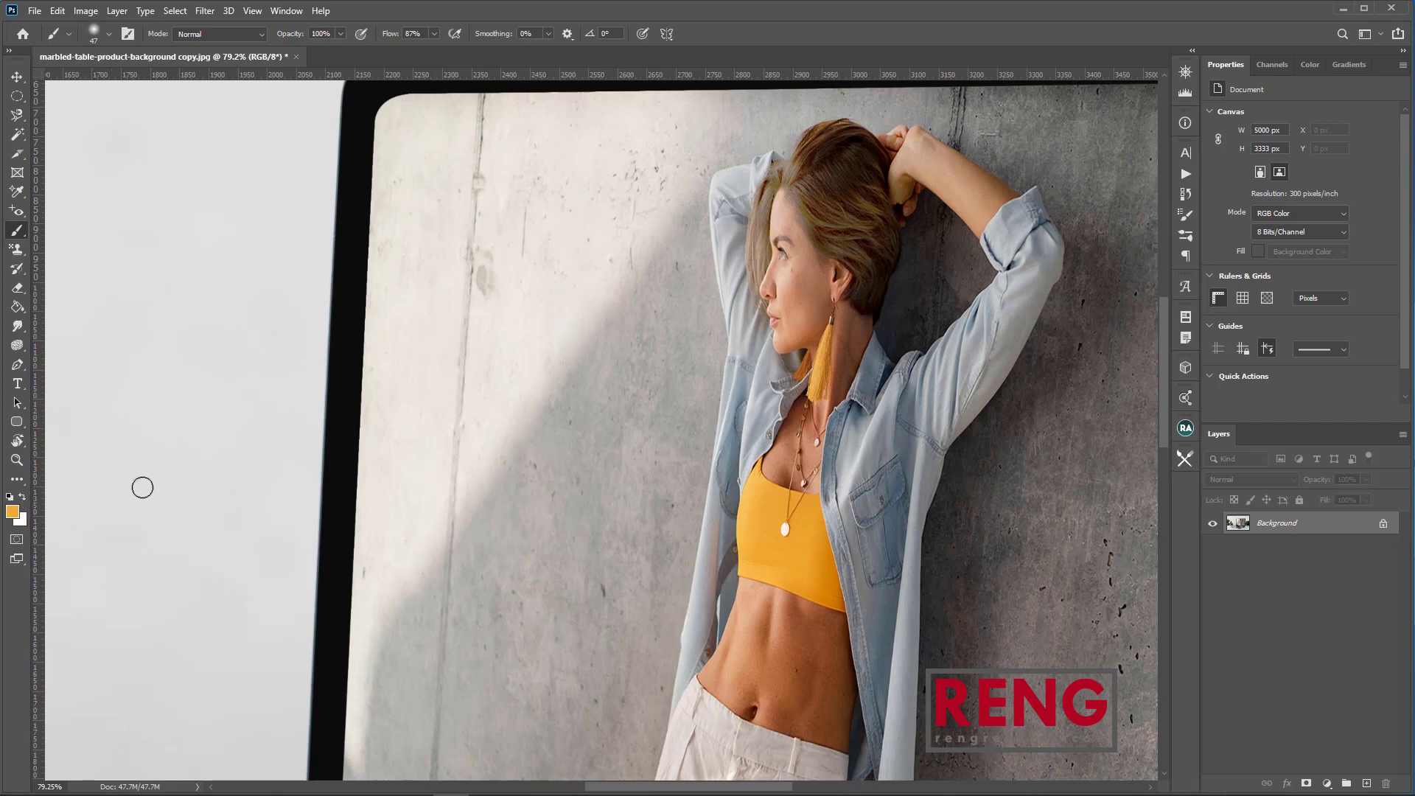
# Paint an orange brush stroke on the wall in front of the woman and undo it.
pyautogui.moveTo(605, 441); pyautogui.dragTo(496, 464)
pyautogui.hotkey('ctrl', 'z')
pyautogui.rightClick(536, 361)
pyautogui.click(479, 356)
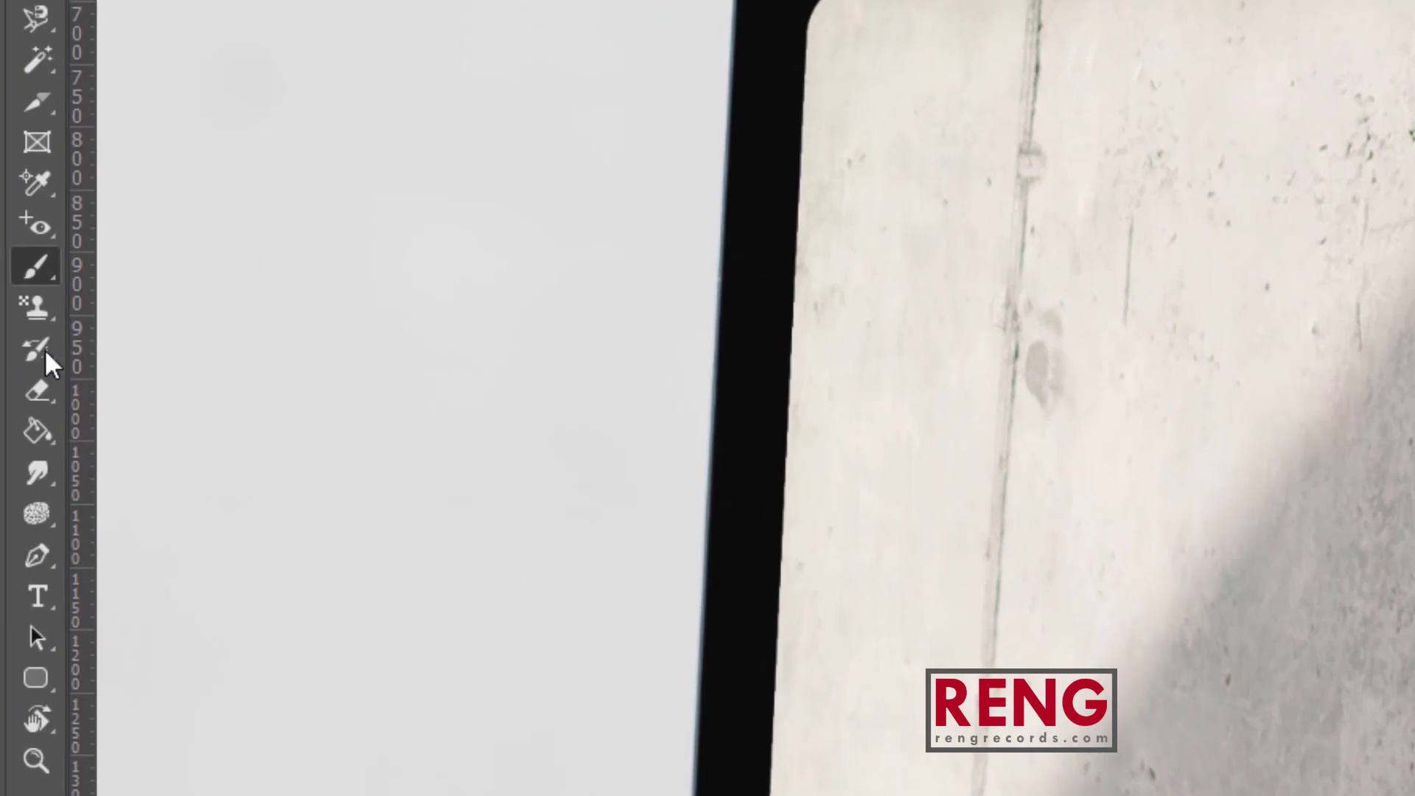
# Draw a looping orange line on the wall with an enlarged Pencil Tool, then undo it.
pyautogui.rightClick(29, 263)
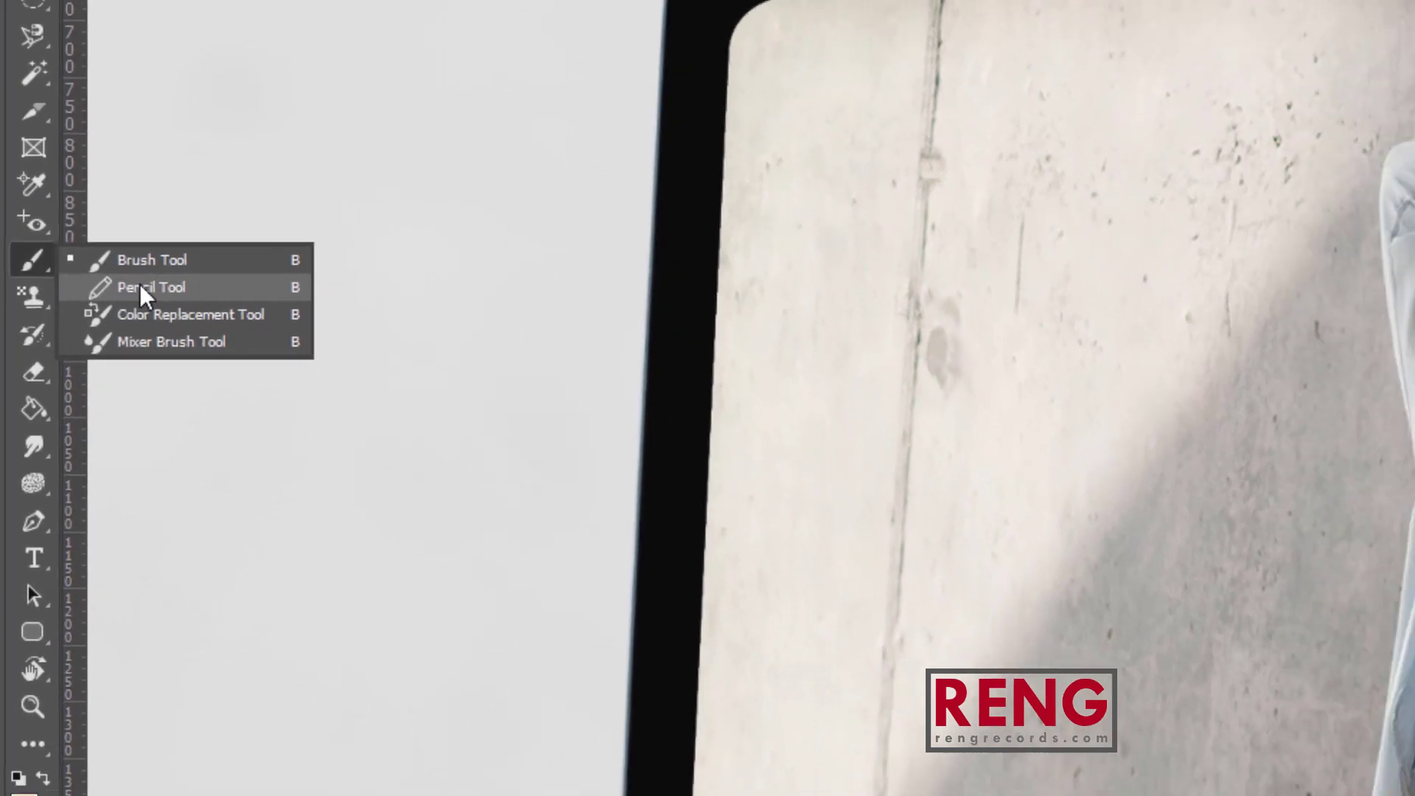
pyautogui.click(144, 288)
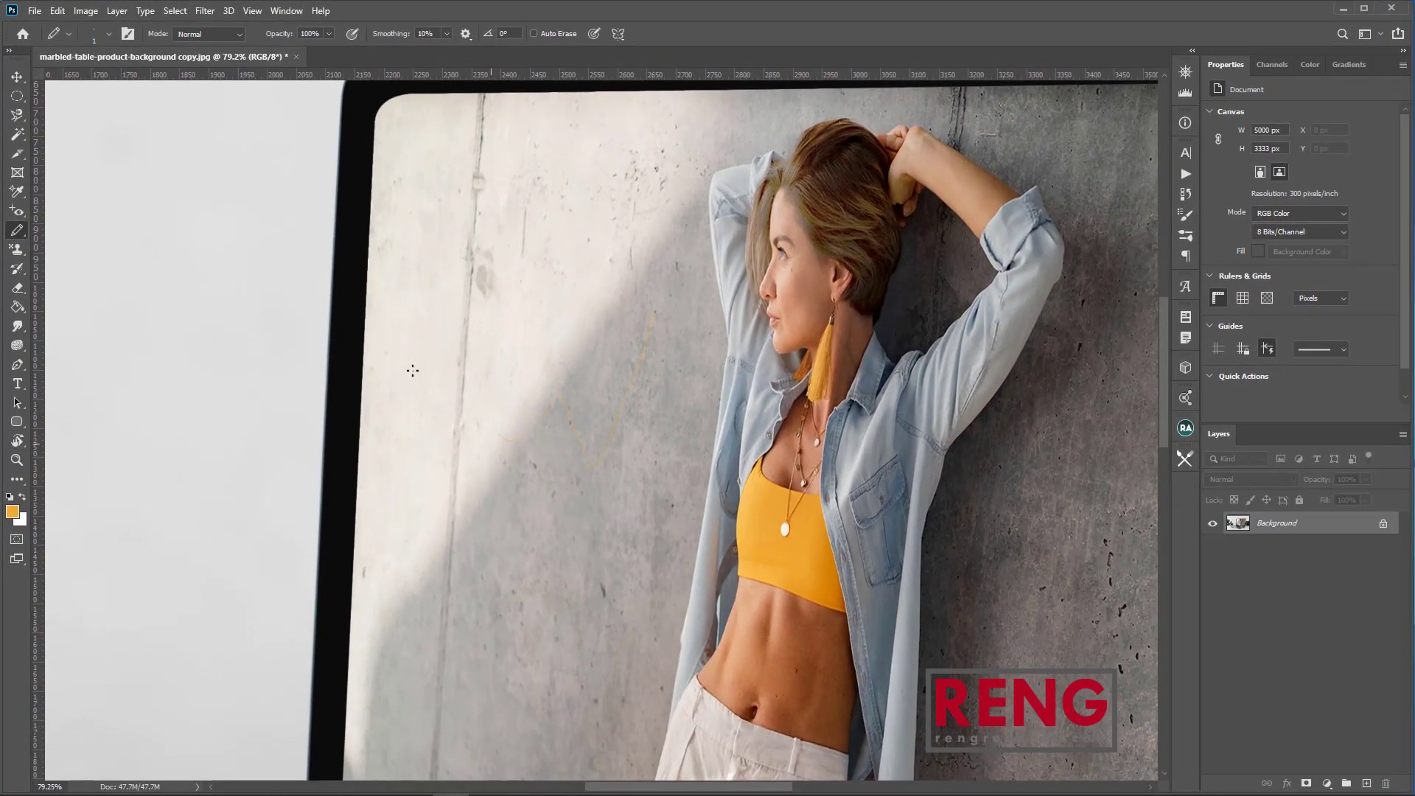
pyautogui.rightClick(635, 410)
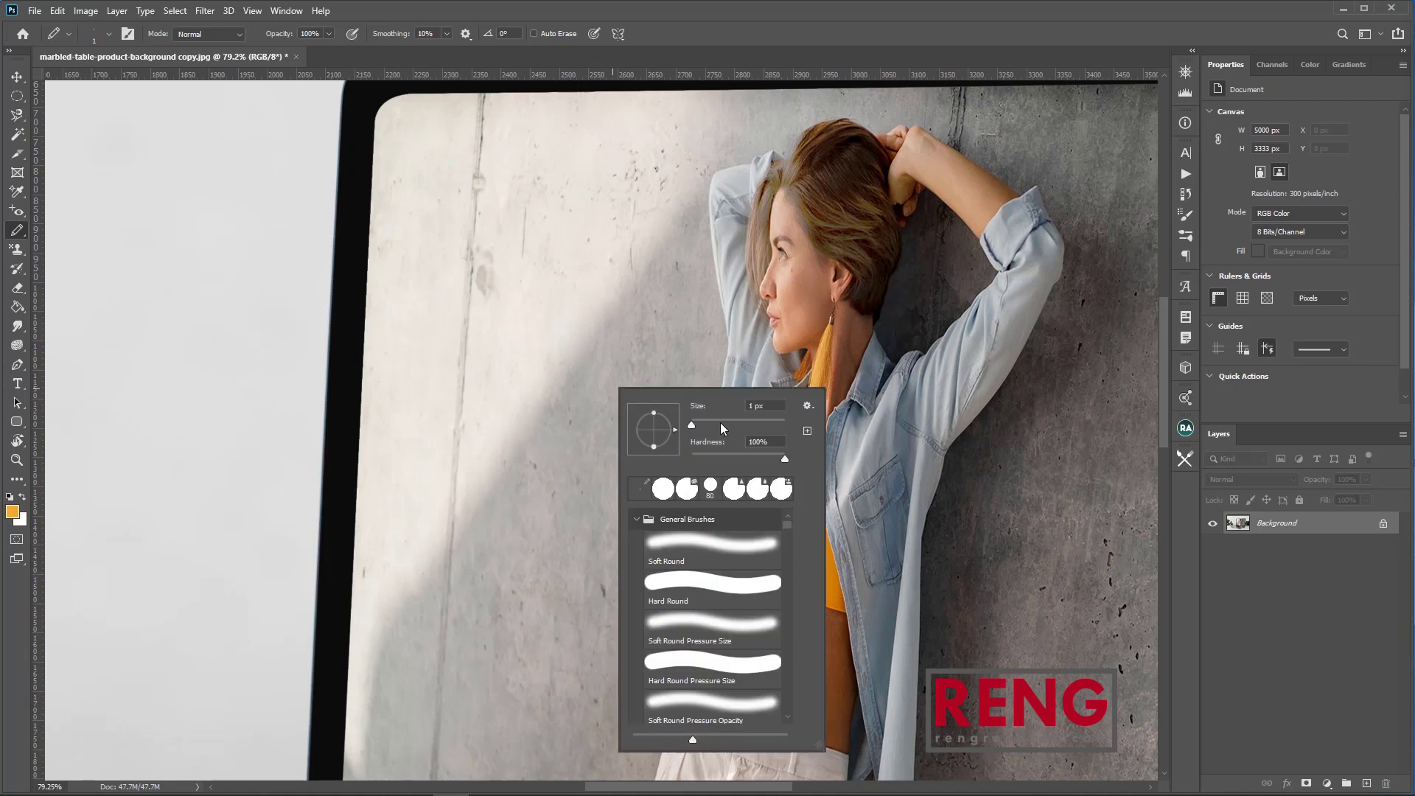
pyautogui.moveTo(603, 352)
pyautogui.mouseDown()
pyautogui.moveTo(573, 503)
pyautogui.moveTo(578, 404)
pyautogui.moveTo(497, 380)
pyautogui.mouseUp()
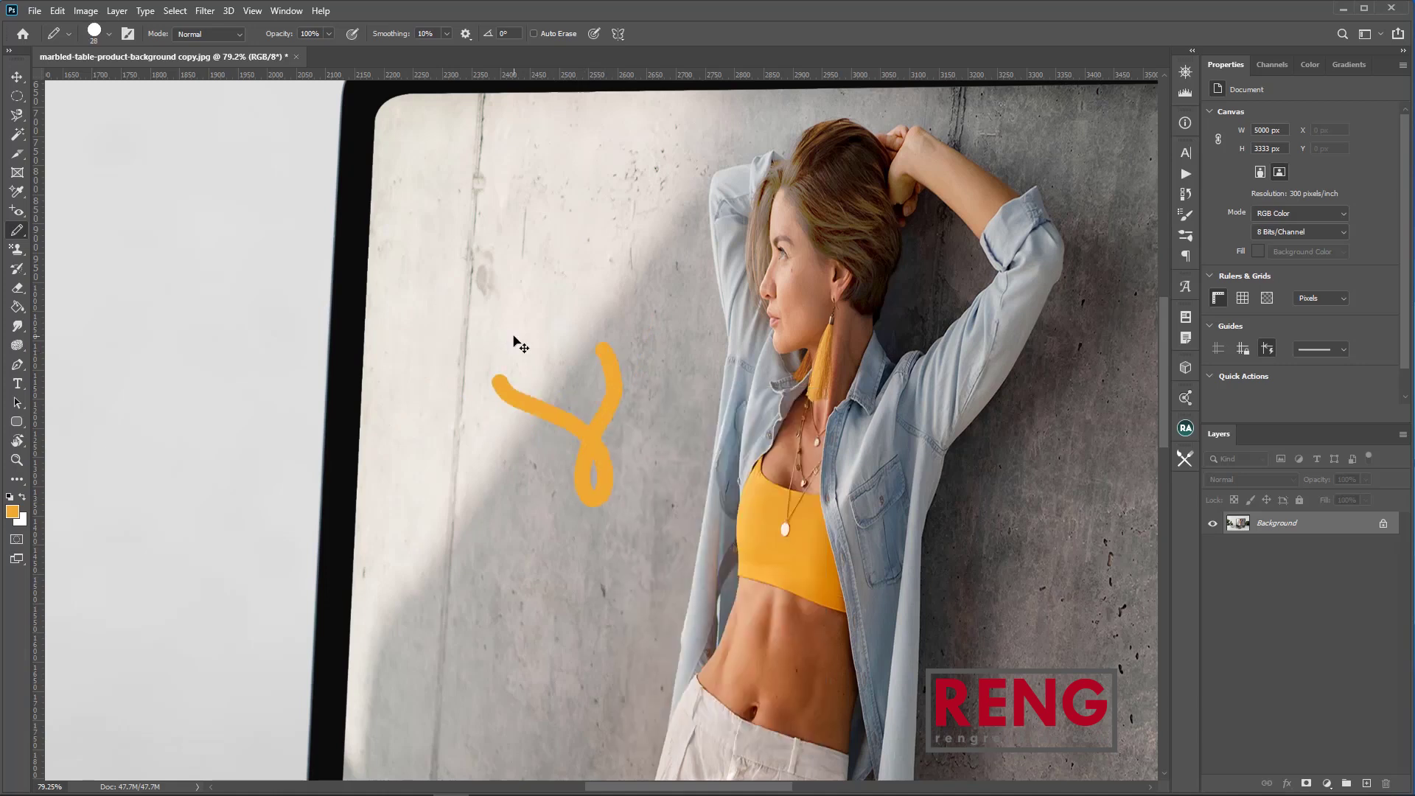
pyautogui.hotkey('ctrl', 'z')
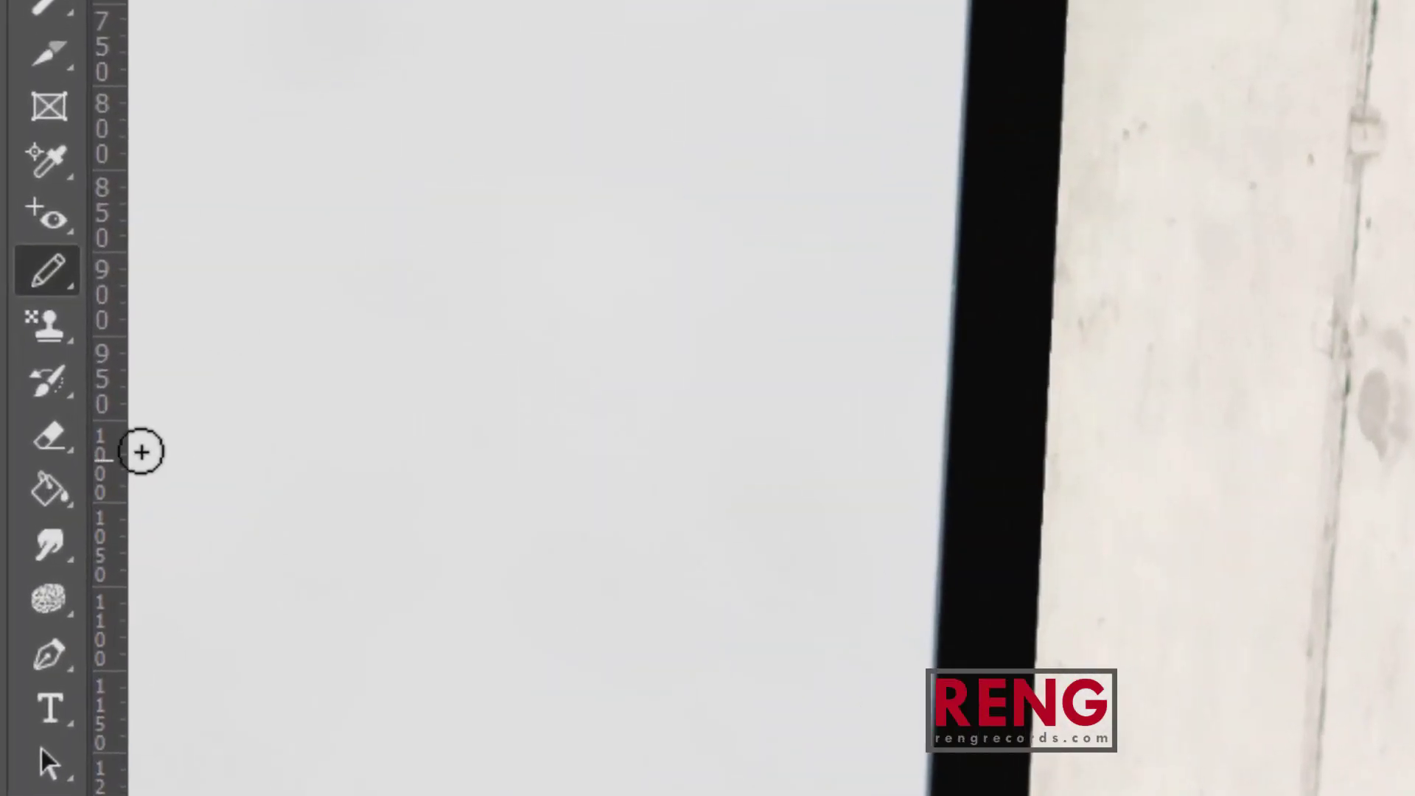
# Try the Color Replacement Tool with orange around the woman's neck and shirt collar.
pyautogui.rightClick(56, 285)
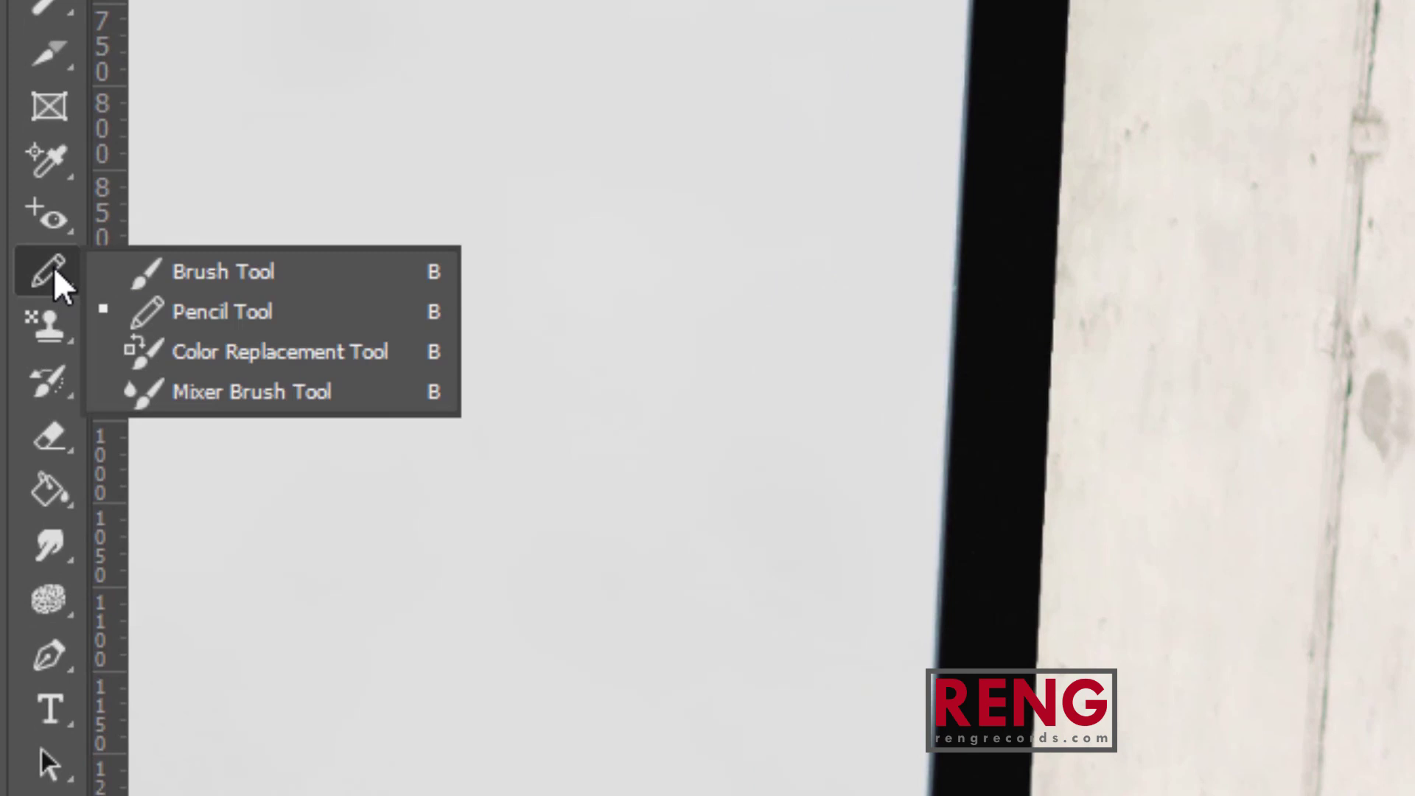
pyautogui.click(227, 354)
pyautogui.click(786, 375)
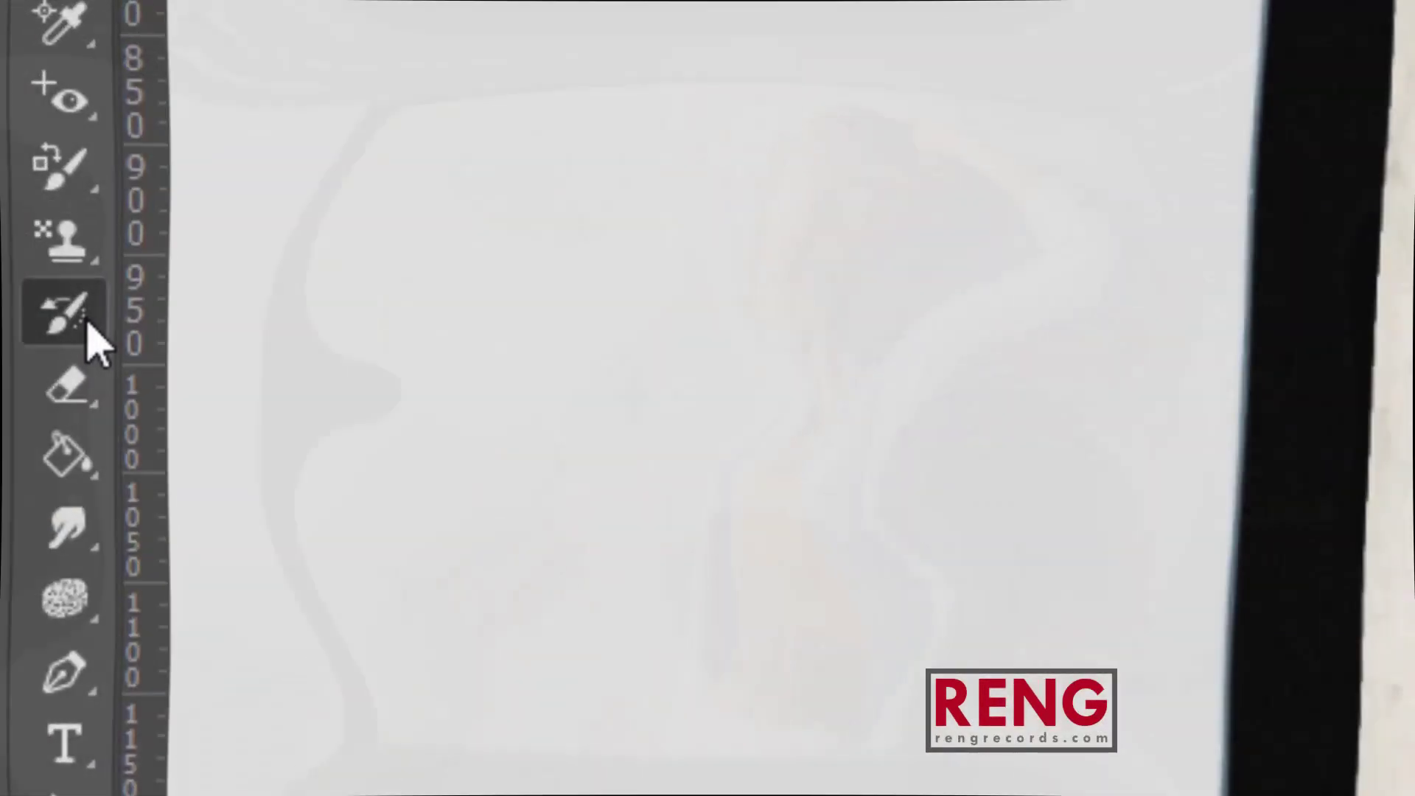
# Restore the orange-painted area over the wall, shirt and neck with an enlarged History Brush Tool.
pyautogui.rightClick(21, 269)
pyautogui.click(90, 272)
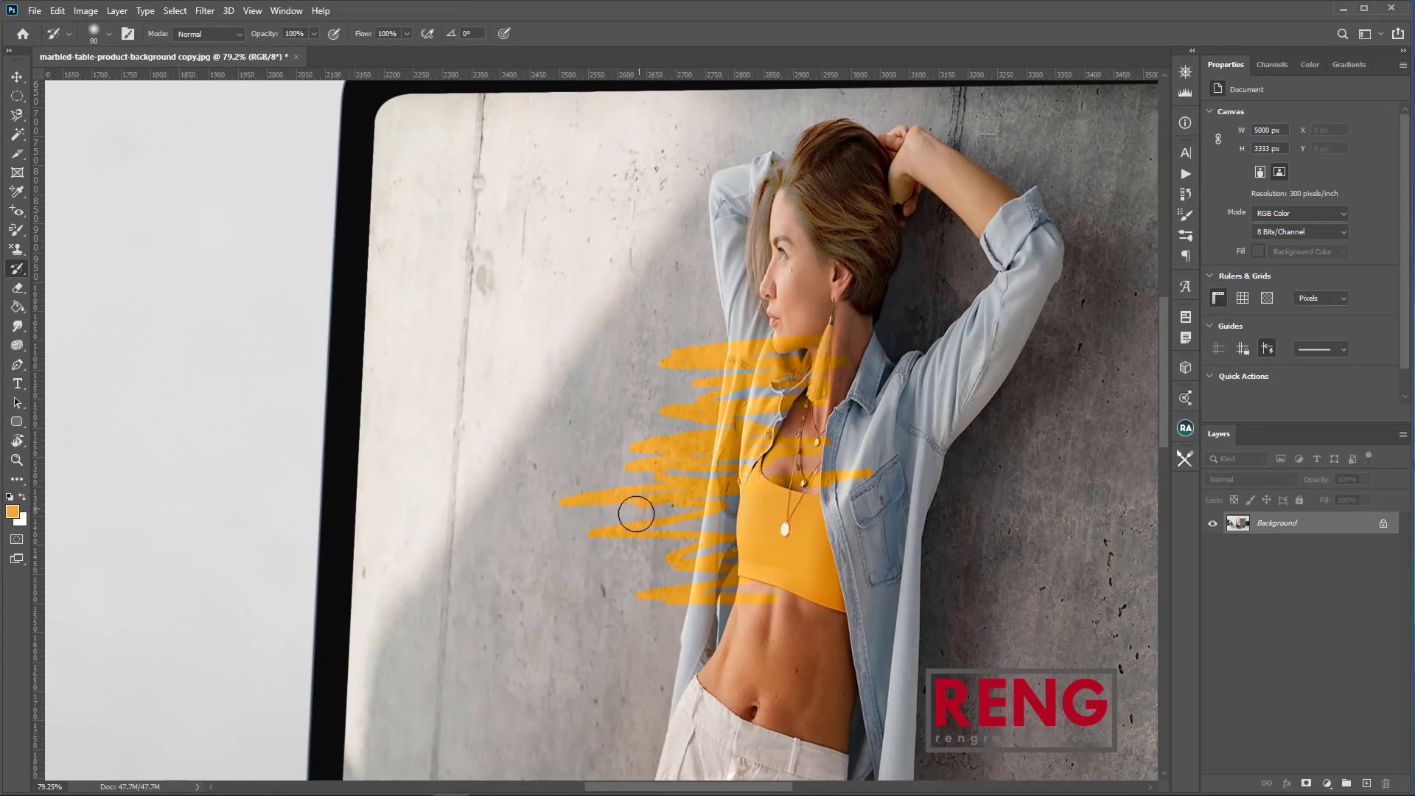
pyautogui.moveTo(636, 514)
pyautogui.mouseDown()
pyautogui.moveTo(787, 483)
pyautogui.moveTo(623, 469)
pyautogui.moveTo(682, 457)
pyautogui.moveTo(635, 444)
pyautogui.moveTo(616, 415)
pyautogui.moveTo(788, 412)
pyautogui.mouseUp()
pyautogui.press(']')
pyautogui.moveTo(856, 376)
pyautogui.mouseDown()
pyautogui.moveTo(621, 351)
pyautogui.moveTo(694, 508)
pyautogui.moveTo(805, 543)
pyautogui.moveTo(651, 614)
pyautogui.mouseUp()
# Try the Art History Brush Tool on the woman's yellow tassel earring, then undo the stroke.
pyautogui.scroll(-3, 698, 398)
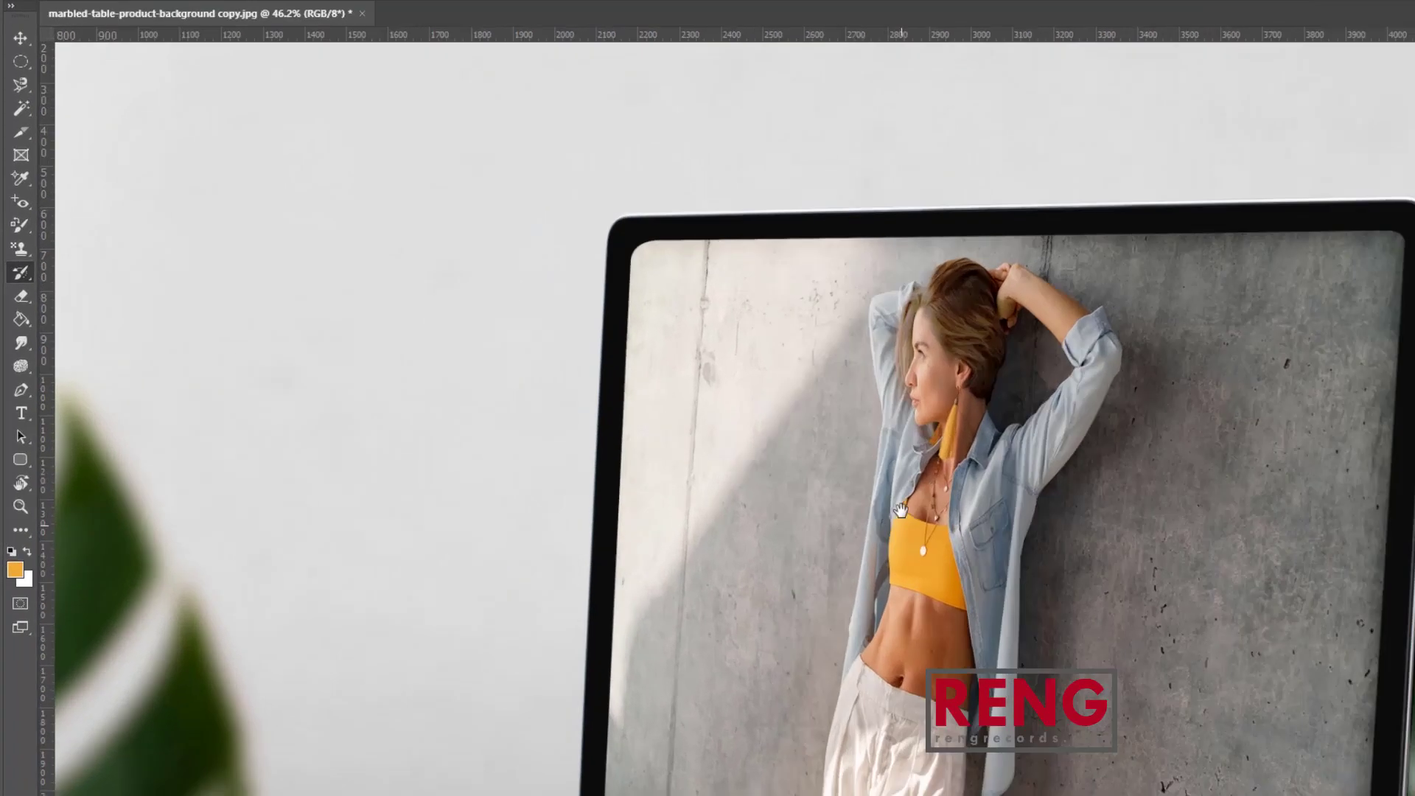
pyautogui.moveTo(902, 508); pyautogui.dragTo(617, 384)
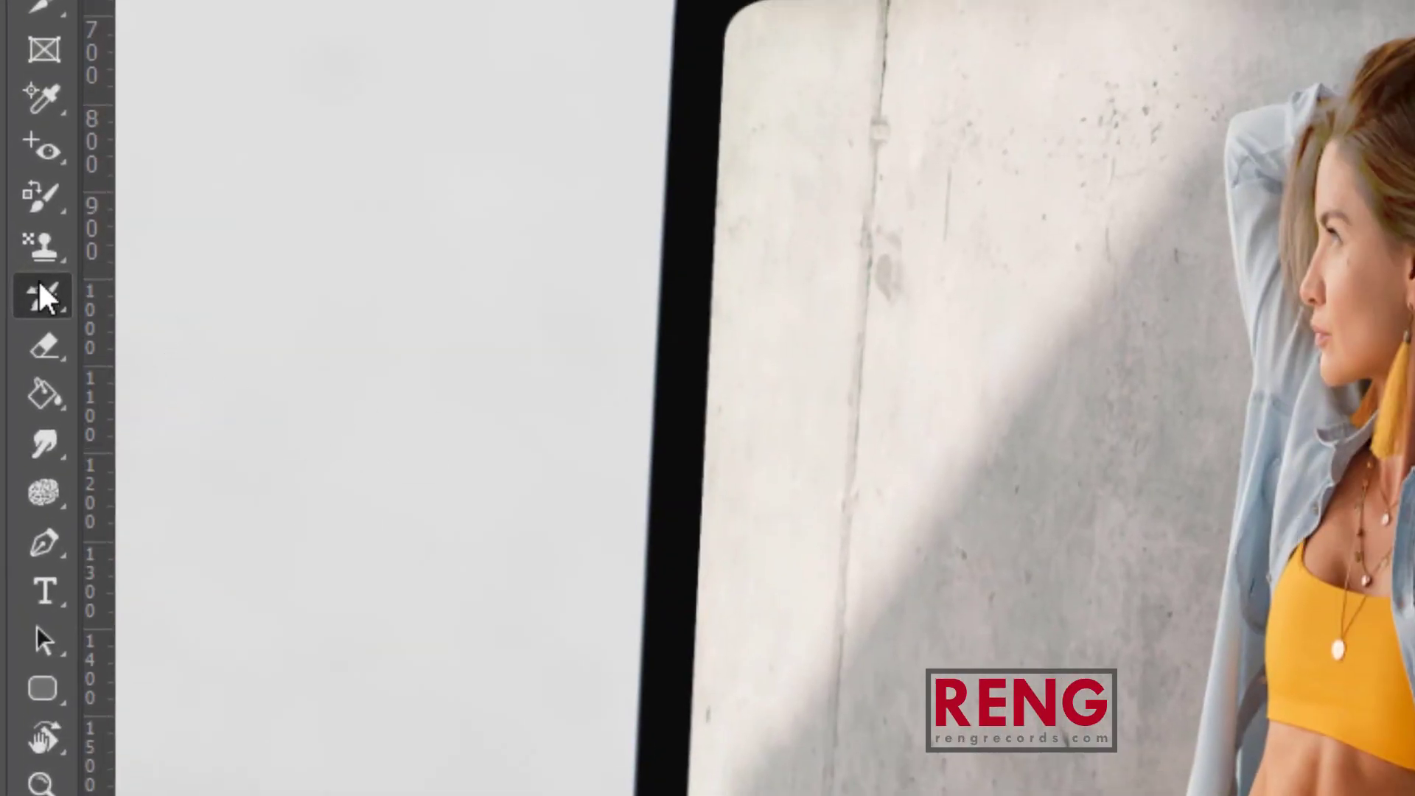
pyautogui.rightClick(42, 288)
pyautogui.click(242, 343)
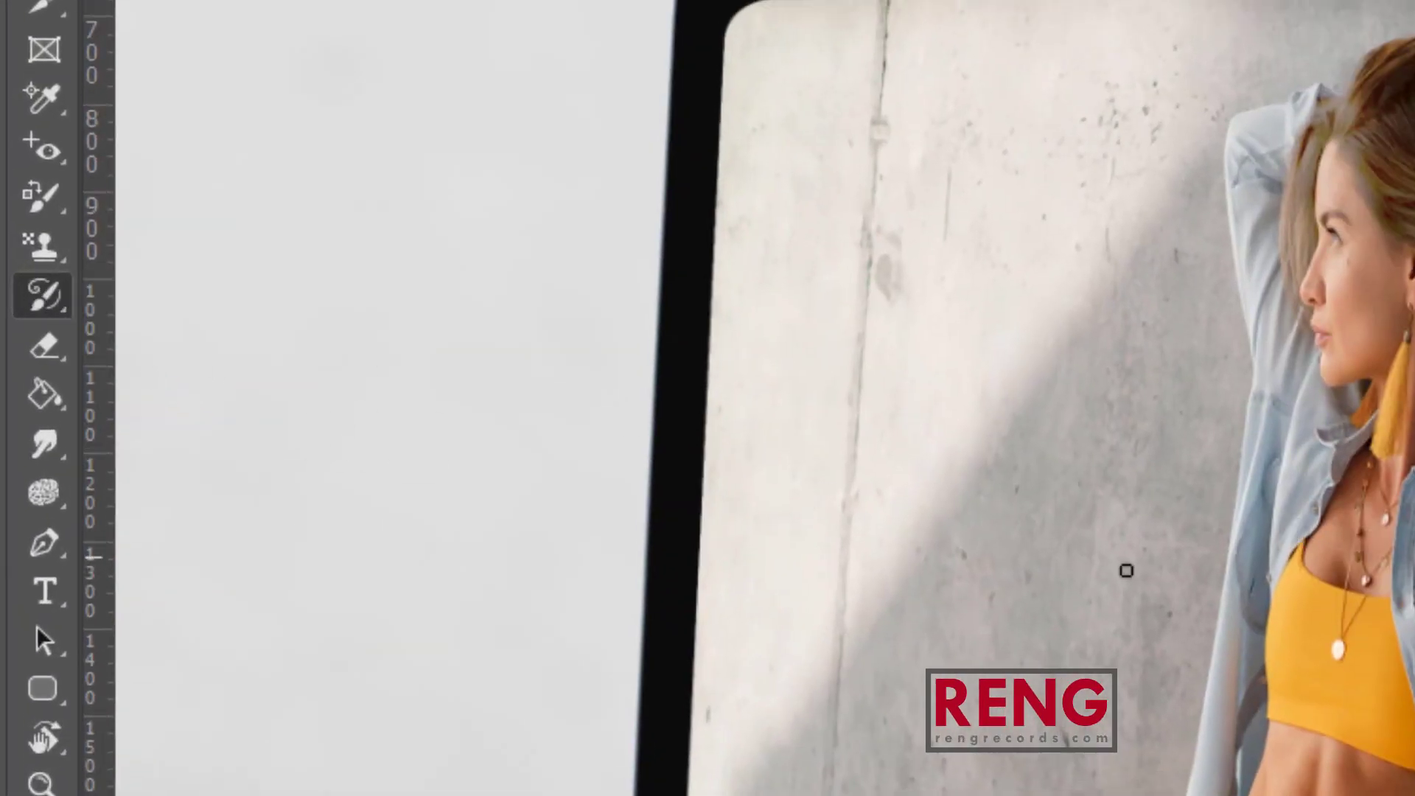
pyautogui.scroll(7, 1146, 596)
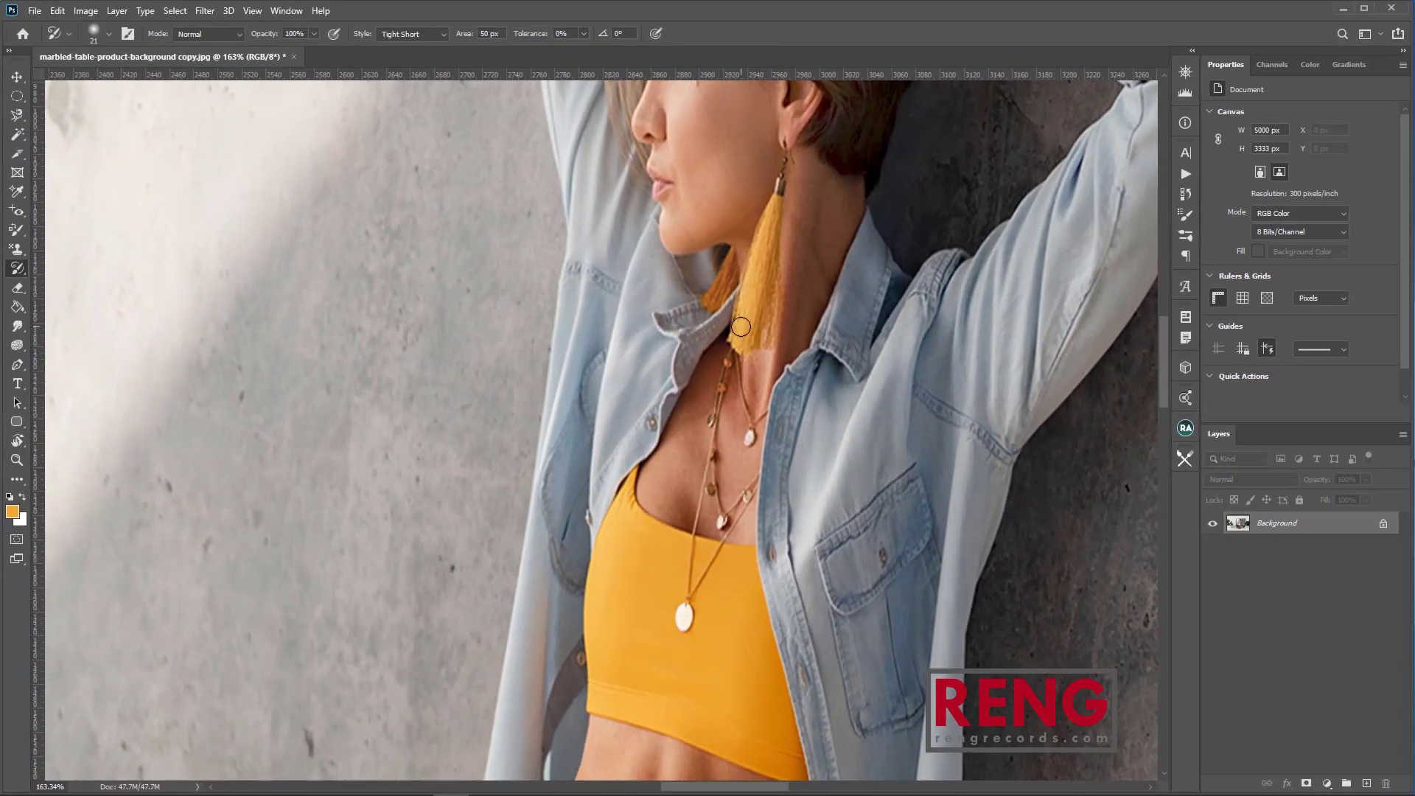
pyautogui.moveTo(734, 346); pyautogui.dragTo(766, 271)
pyautogui.hotkey('ctrl', 'z')
# Choose the Tight Short style for the Art History Brush, paint over the tassel earring again and undo it.
pyautogui.moveTo(568, 236); pyautogui.dragTo(586, 406)
pyautogui.click(439, 34)
pyautogui.click(438, 46)
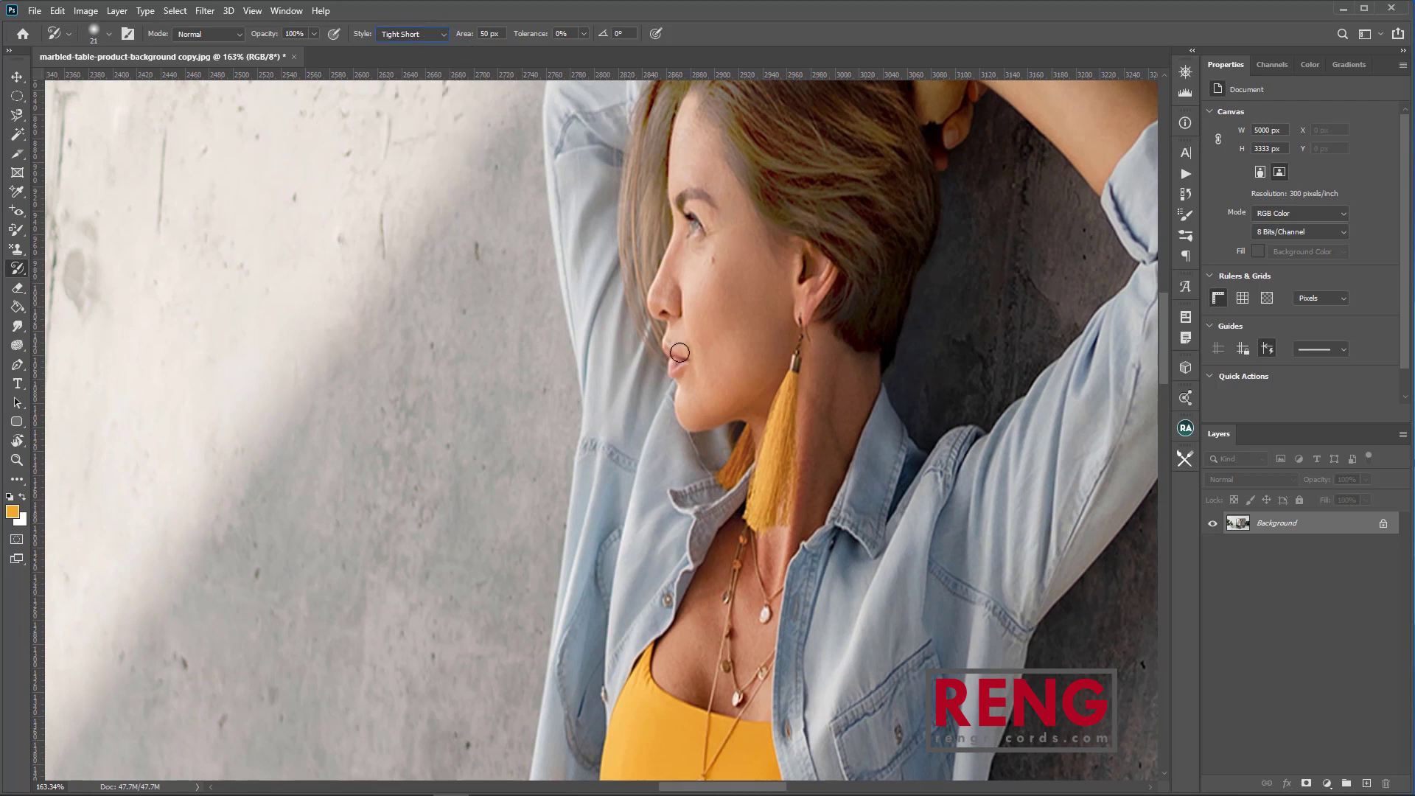
pyautogui.moveTo(785, 431); pyautogui.dragTo(770, 479)
pyautogui.hotkey('ctrl', 'z')
pyautogui.moveTo(585, 357)
pyautogui.mouseDown()
pyautogui.moveTo(568, 609)
pyautogui.moveTo(601, 418)
pyautogui.mouseUp()
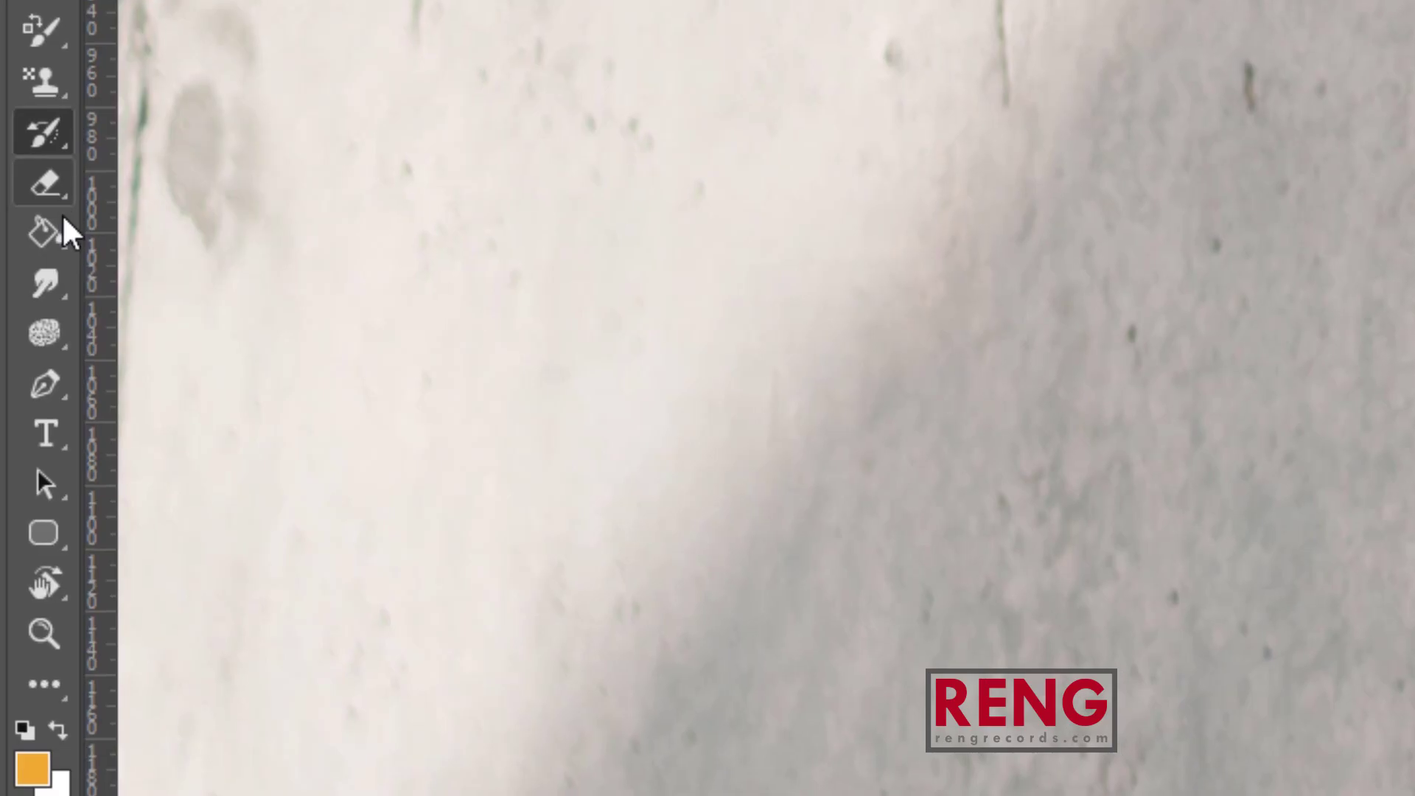
# Apply an orange-to-white gradient across the laptop image with the Gradient Tool, then undo it.
pyautogui.click(24, 304)
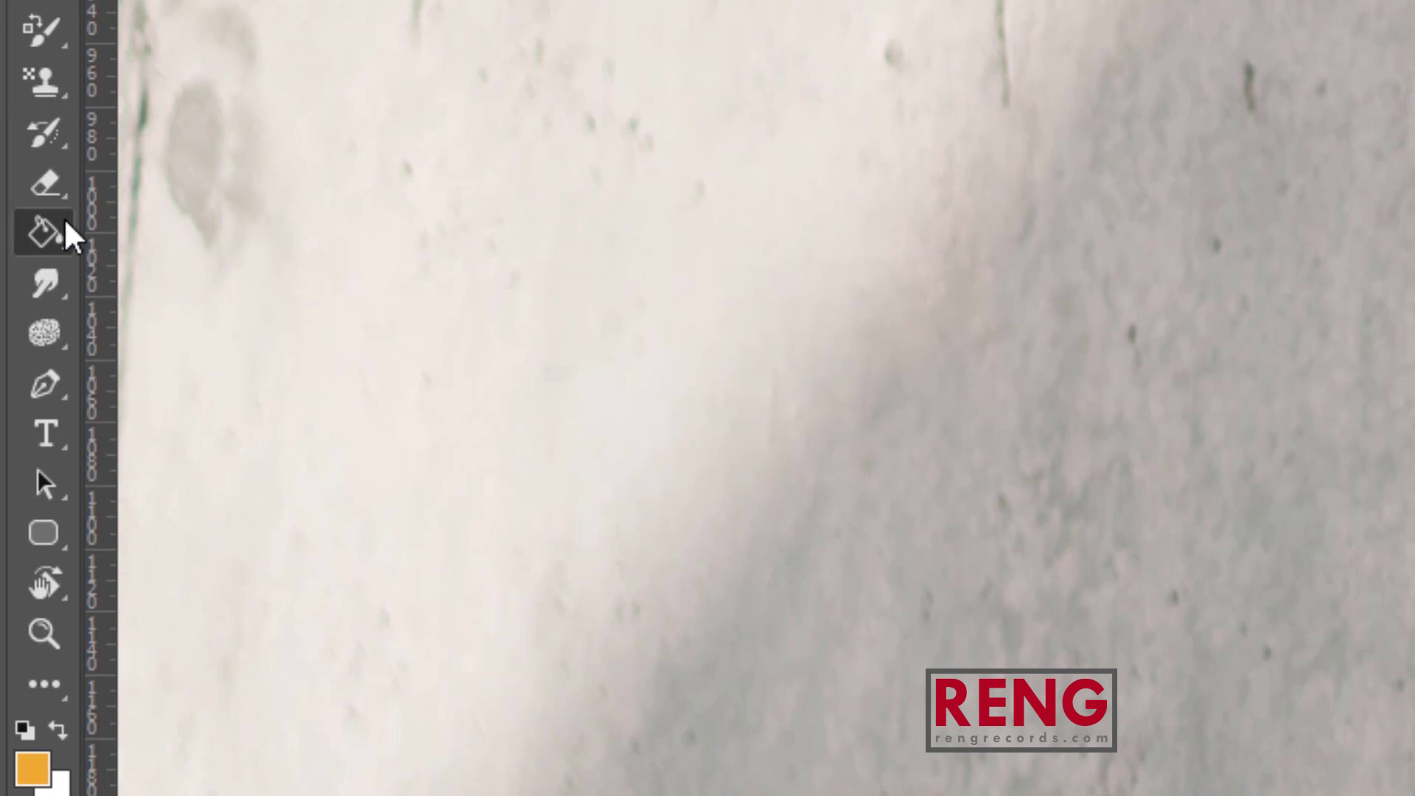
pyautogui.click(164, 243)
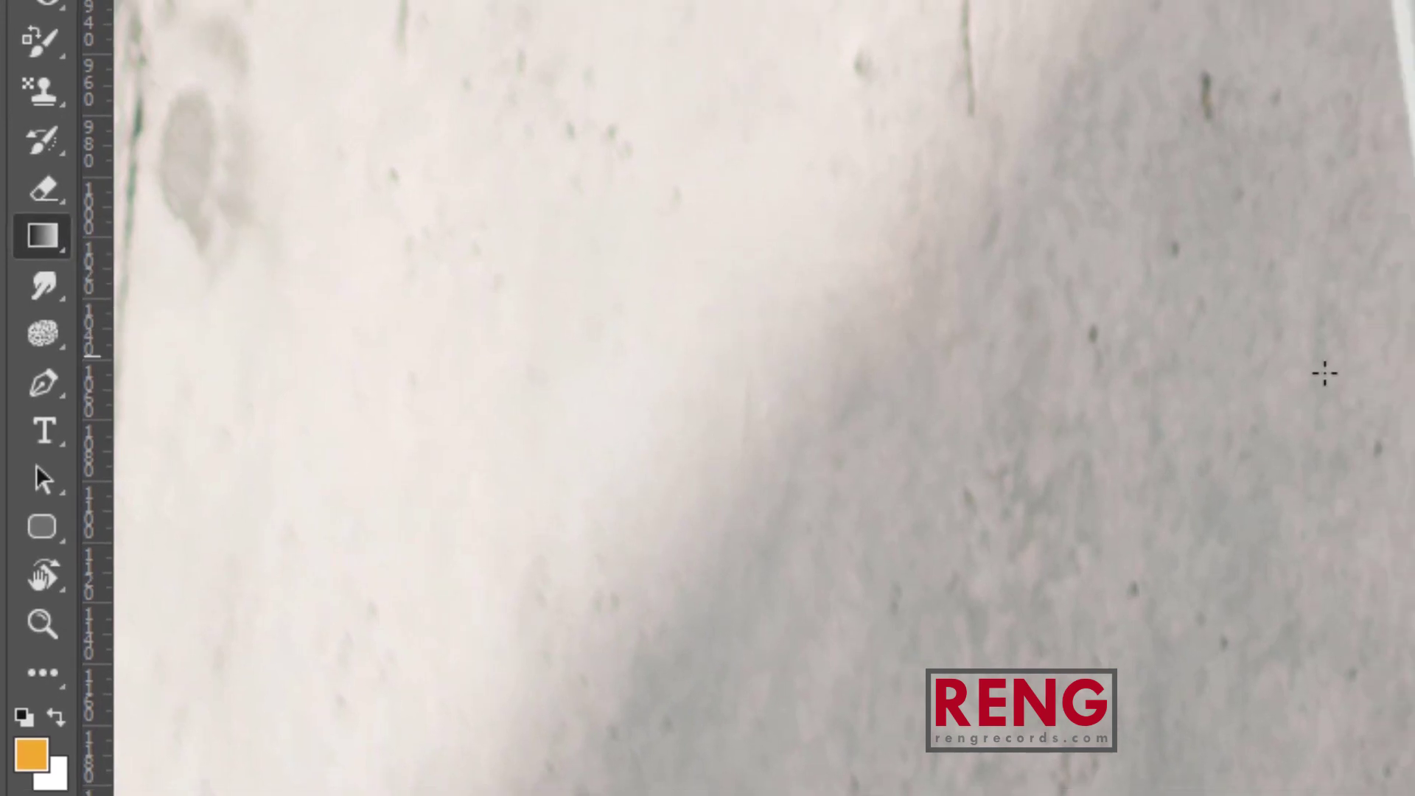
pyautogui.scroll(-3, 552, 413)
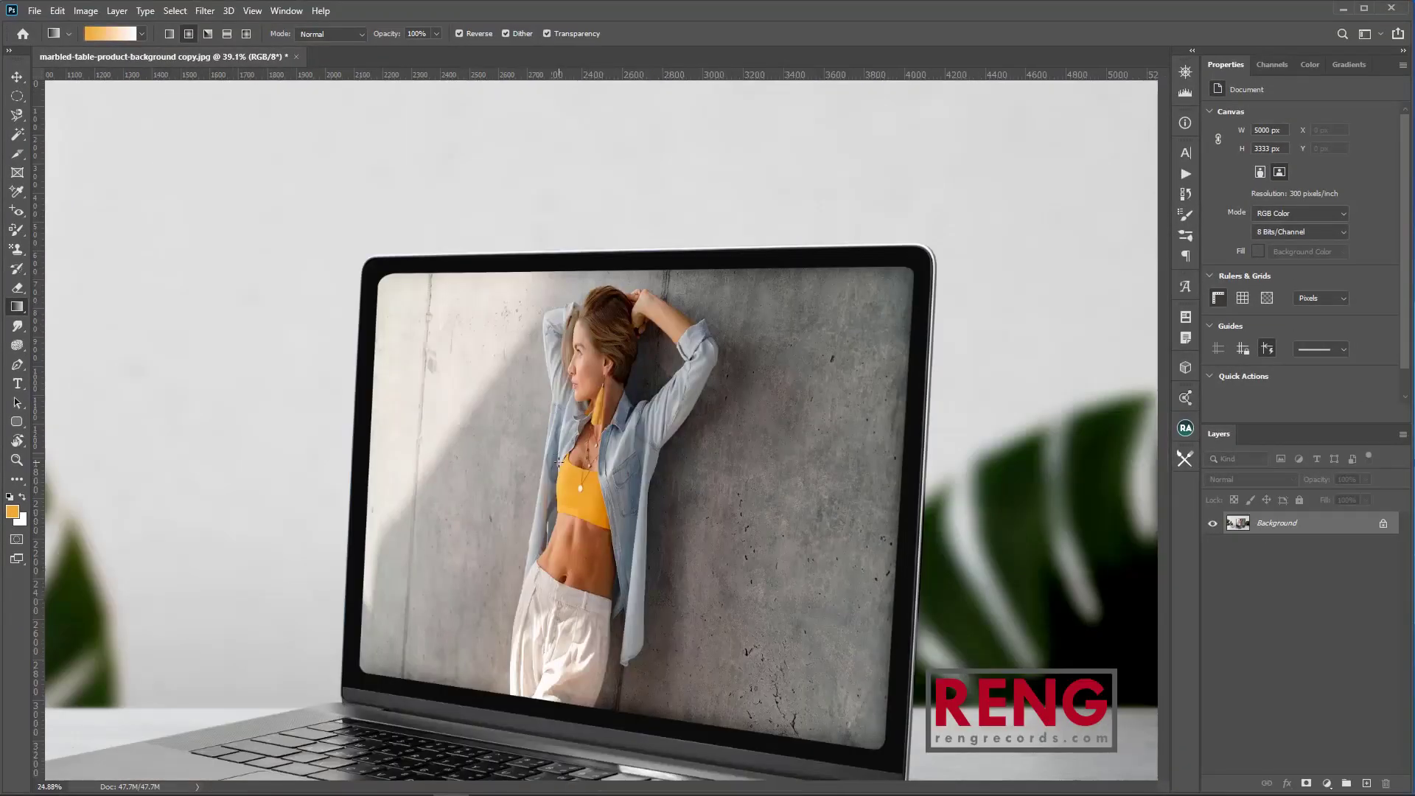
pyautogui.scroll(-3, 552, 412)
pyautogui.scroll(3, 628, 480)
pyautogui.moveTo(409, 340); pyautogui.dragTo(1008, 359)
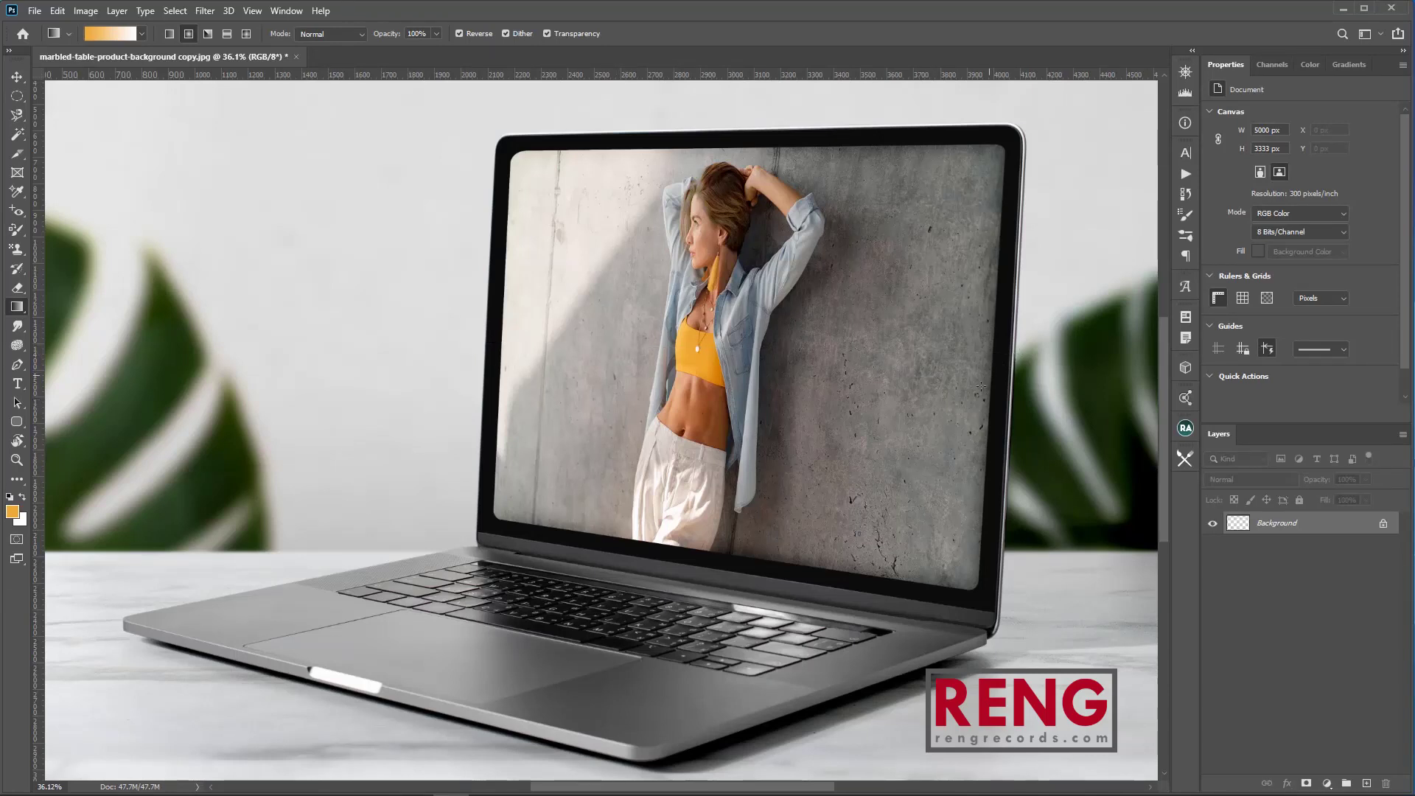
pyautogui.hotkey('ctrl', 'z')
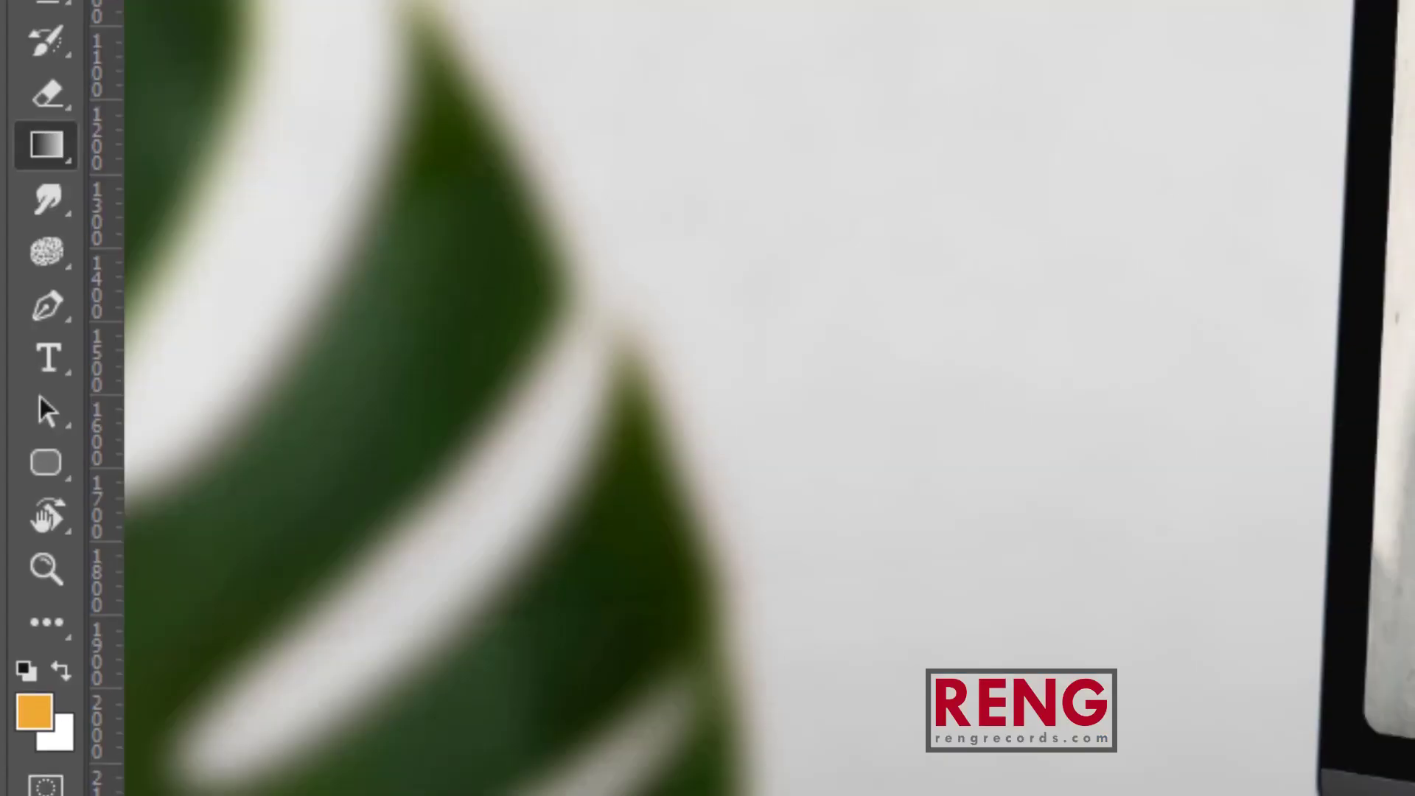
# Fill an elliptical selection overlapping the laptop screen's left edge with orange using the Paint Bucket Tool, then undo the fill.
pyautogui.rightClick(56, 145)
pyautogui.click(207, 201)
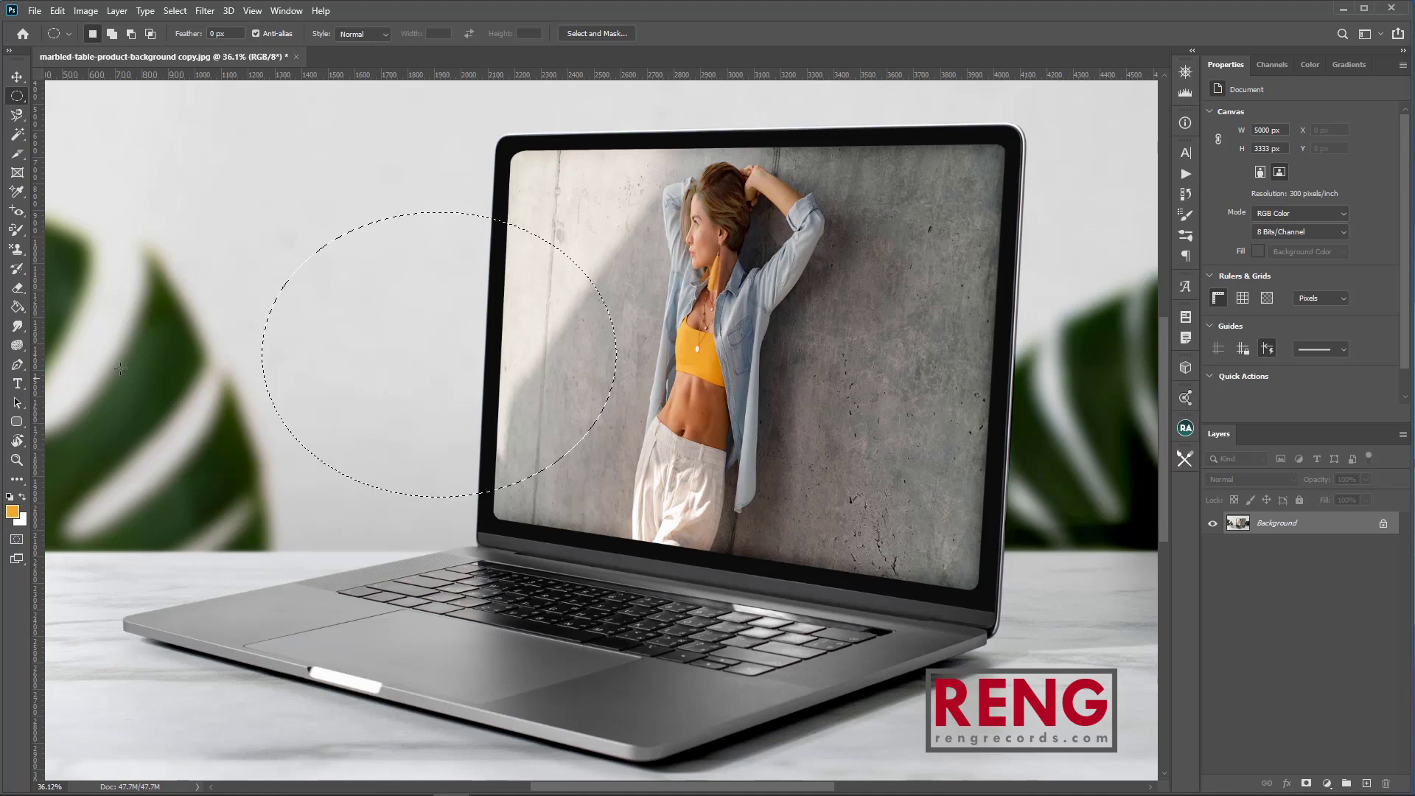
pyautogui.click(17, 307)
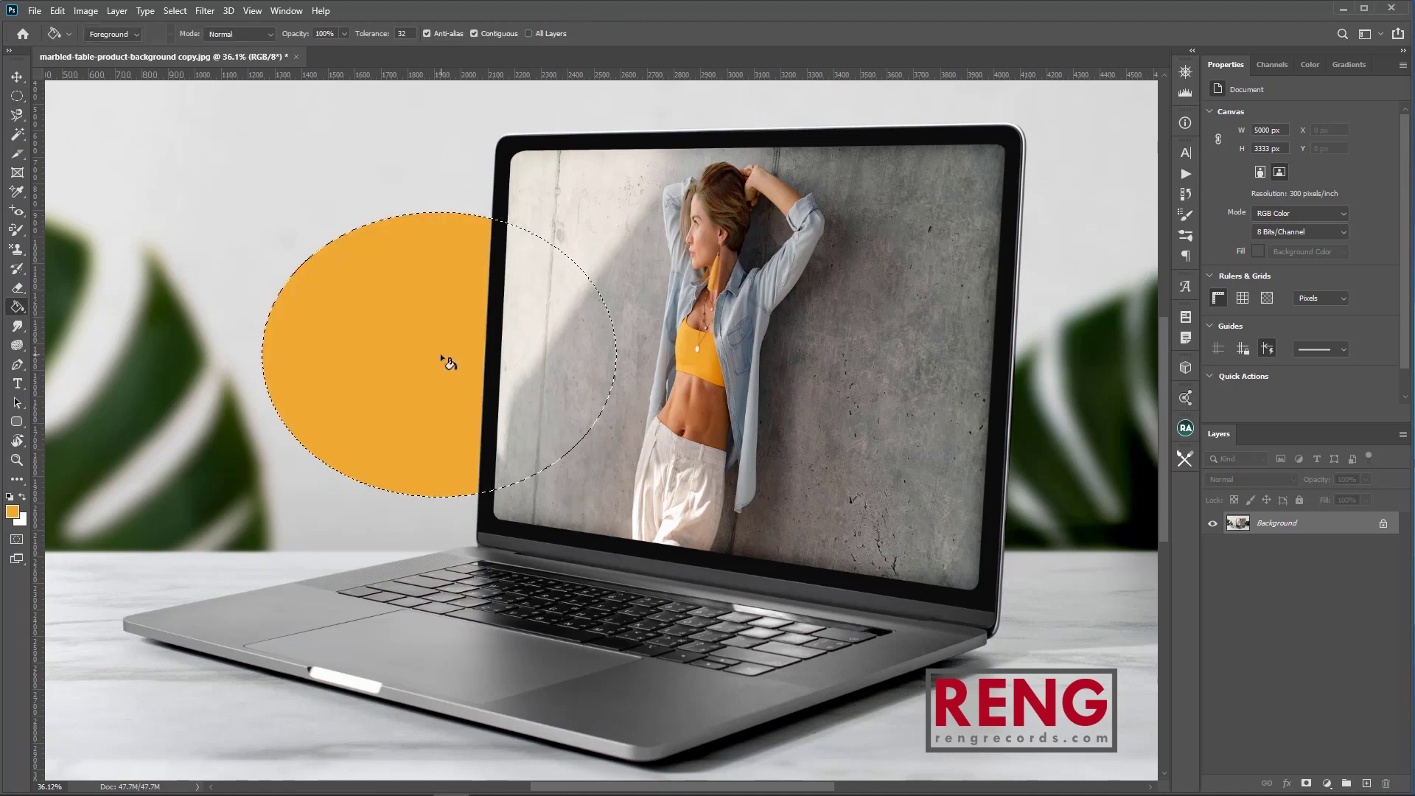
pyautogui.hotkey('ctrl', 'z')
# Try drawing a path with the Pen Tool beside the laptop screen's upper-left corner, then undo it.
pyautogui.press('p')
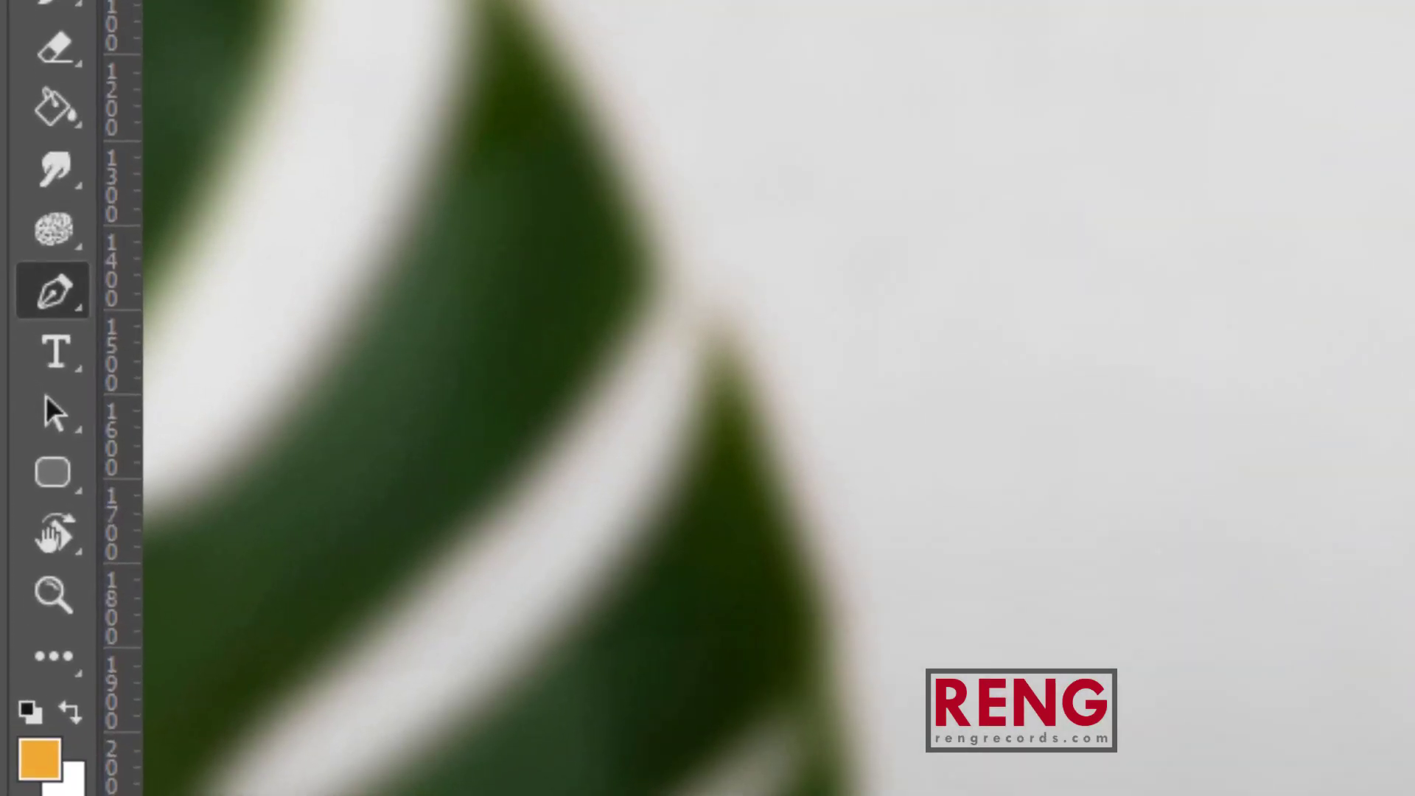
pyautogui.rightClick(47, 289)
pyautogui.click(157, 288)
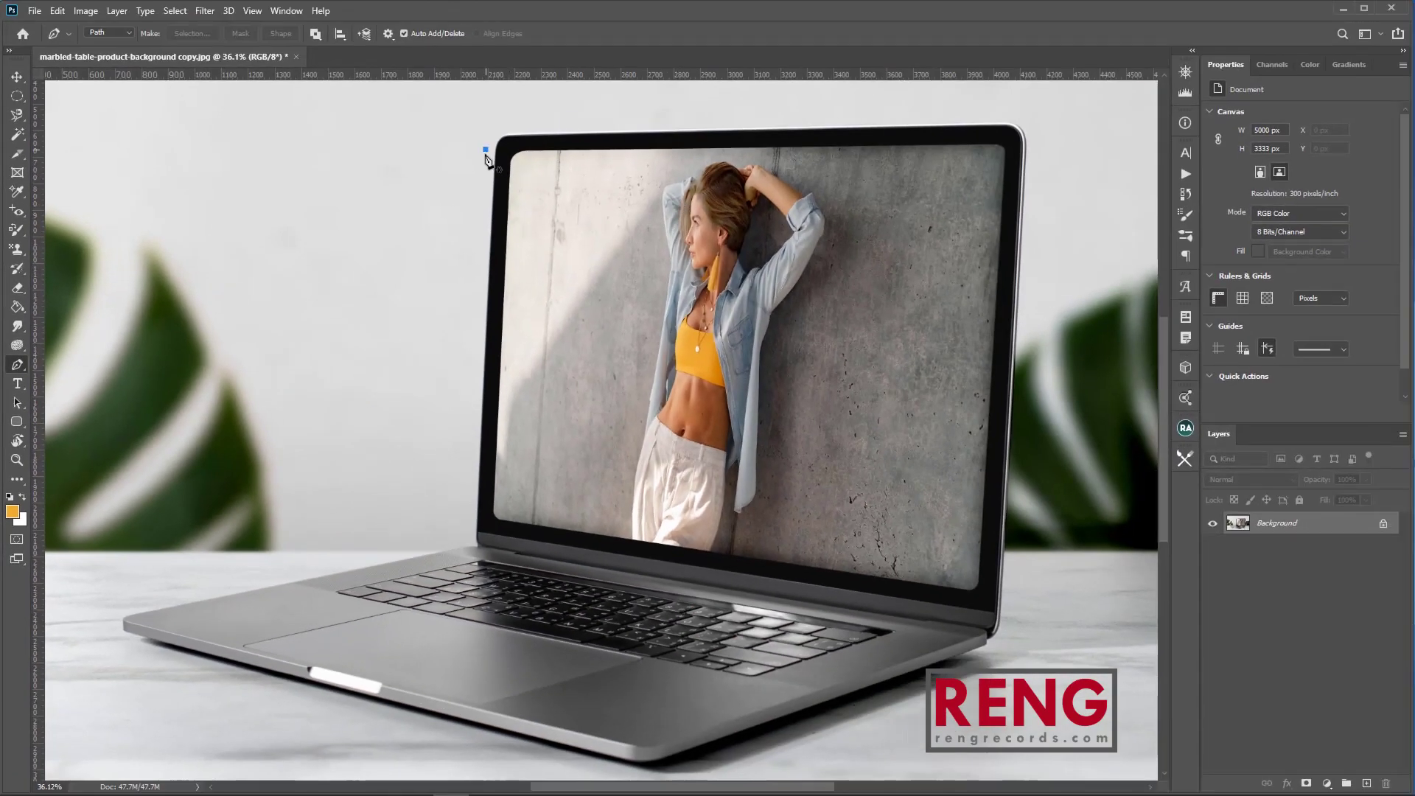
pyautogui.moveTo(325, 461); pyautogui.dragTo(273, 399)
pyautogui.click(486, 150)
pyautogui.hotkey('ctrl', 'z')
pyautogui.hotkey('ctrl', 'z')
pyautogui.hotkey('ctrl', 'z')
pyautogui.hotkey('ctrl', 'z')
pyautogui.hotkey('ctrl', 'z')
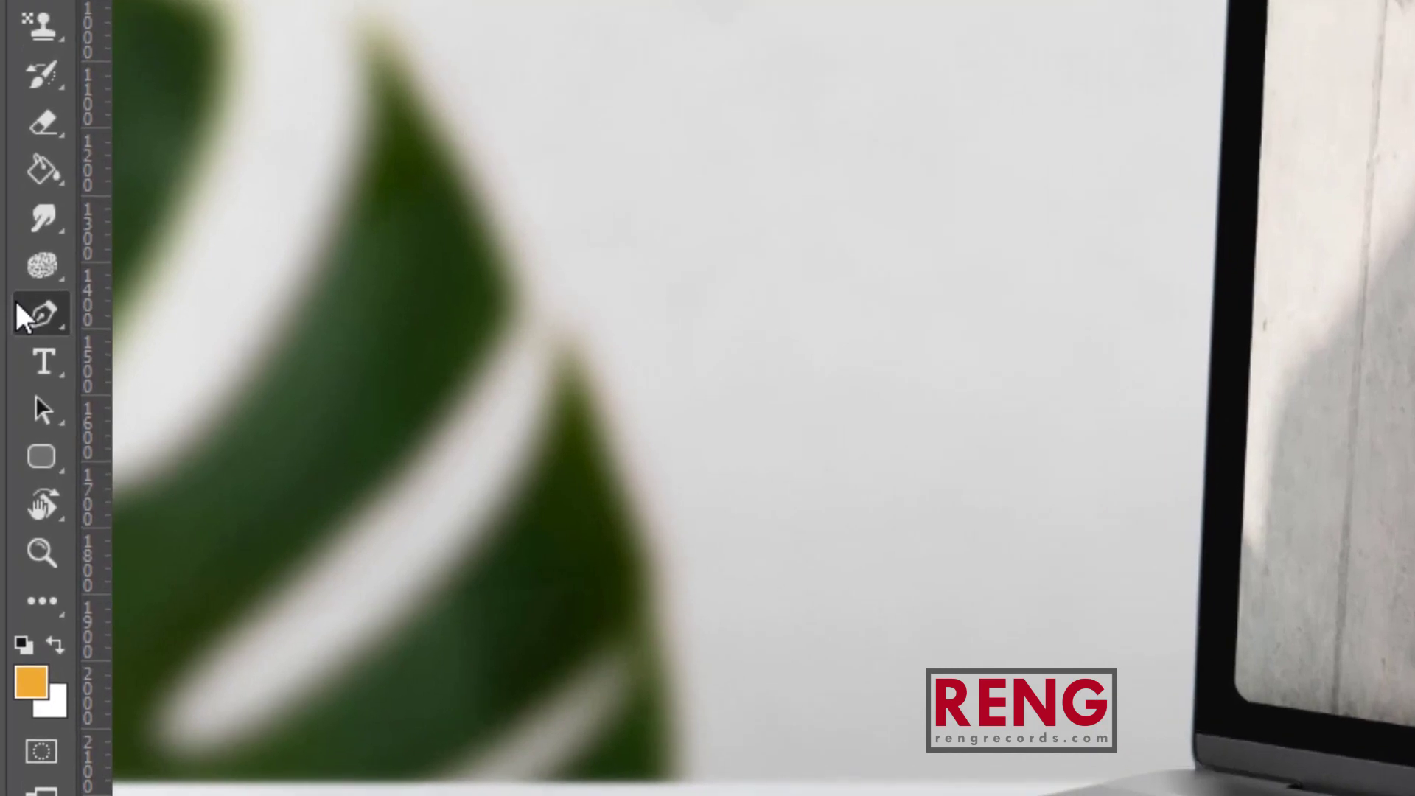
# Trace a closed path loosely around the woman on the laptop screen with the Freeform Pen Tool.
pyautogui.rightClick(30, 346)
pyautogui.click(141, 389)
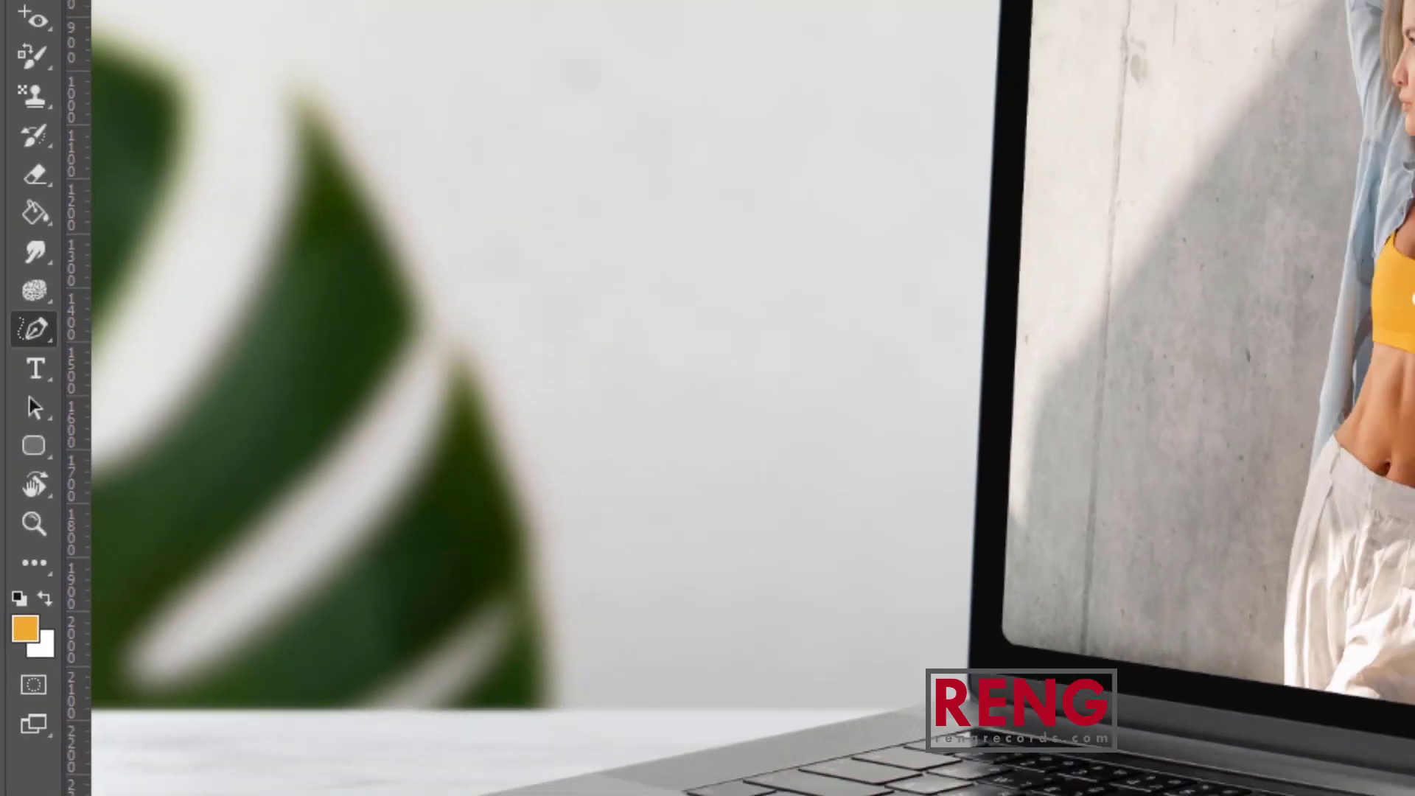
pyautogui.moveTo(702, 163)
pyautogui.mouseDown()
pyautogui.moveTo(667, 176)
pyautogui.moveTo(647, 312)
pyautogui.mouseUp()
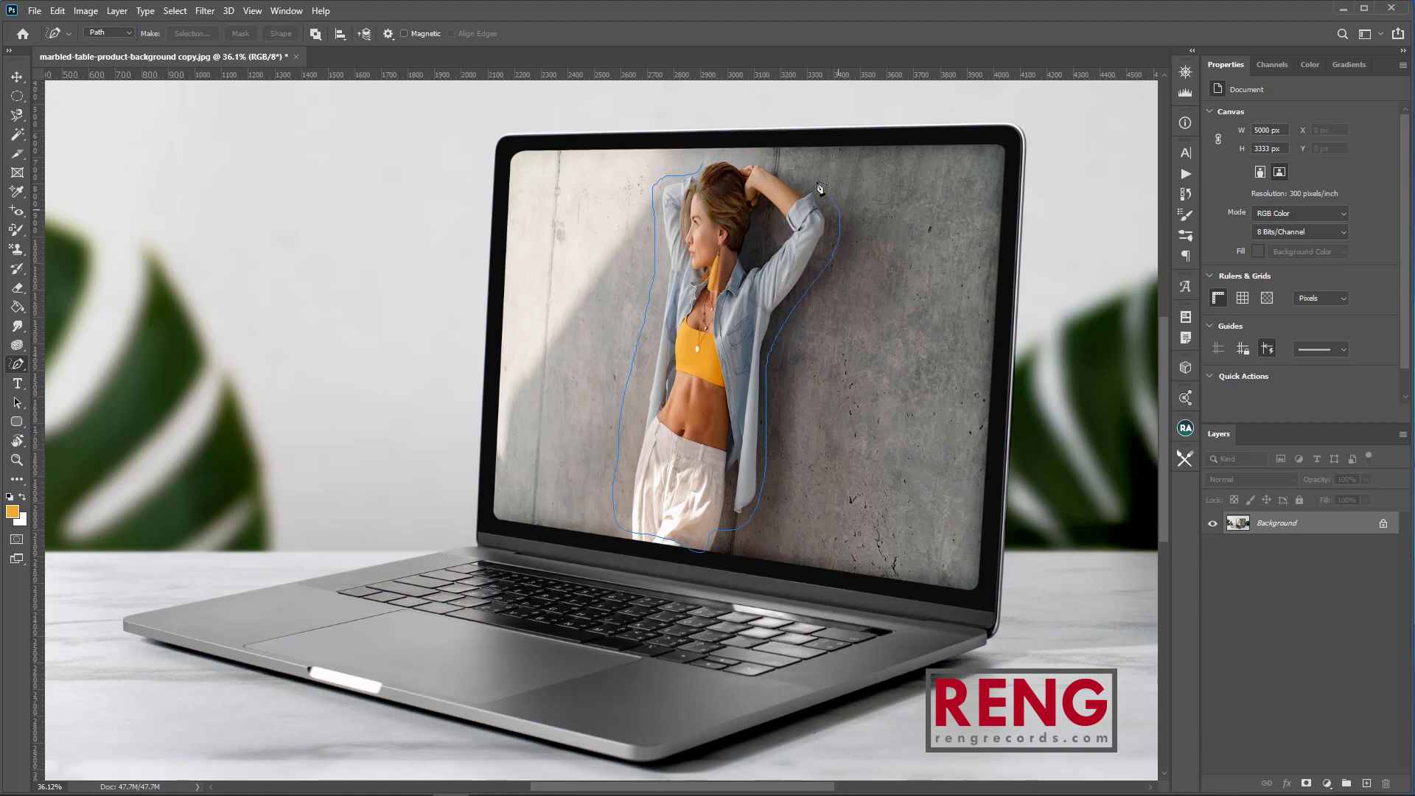
pyautogui.moveTo(730, 158); pyautogui.dragTo(708, 162)
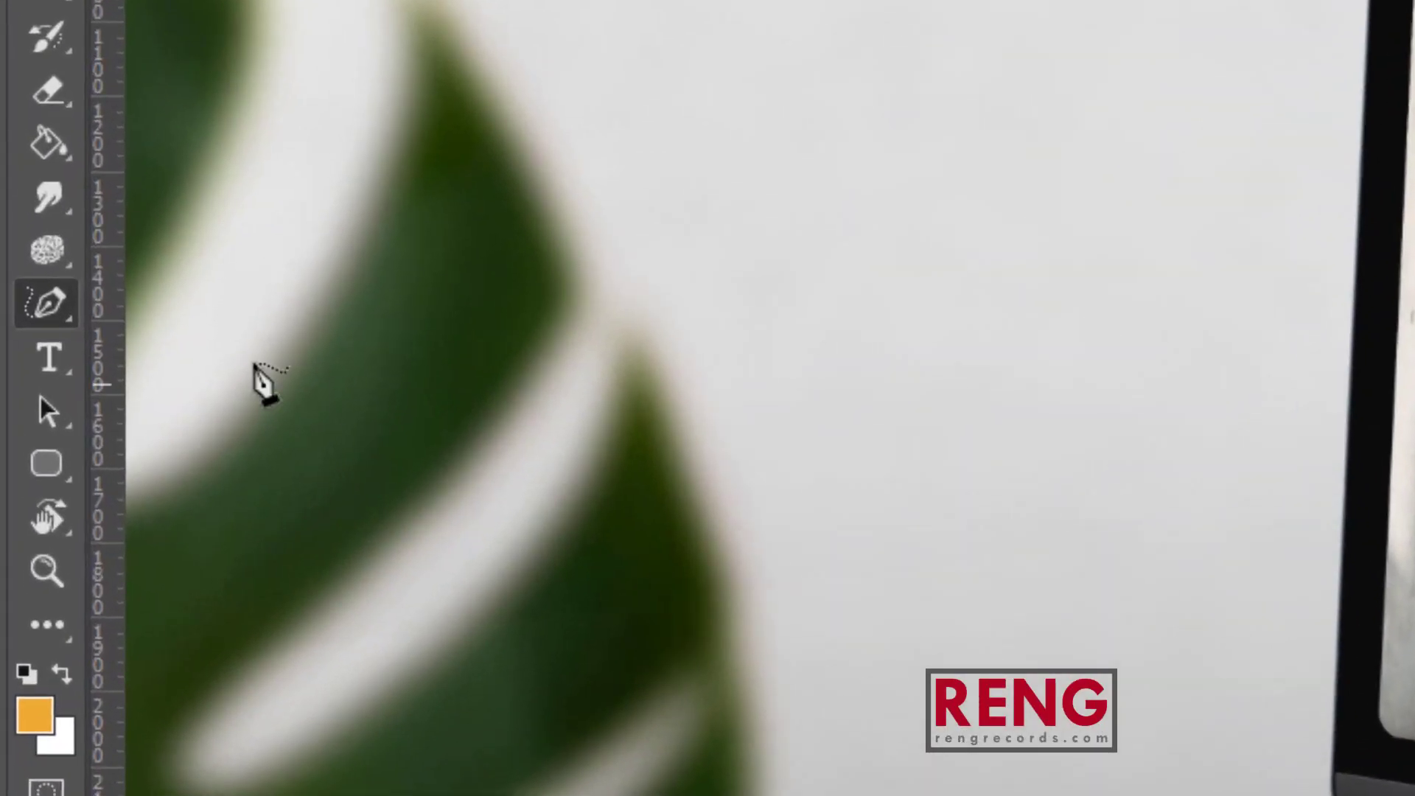
# Add anchor points on the path's left side beside the woman's waist and pull them away from her with the Add Anchor Point Tool.
pyautogui.rightClick(55, 310)
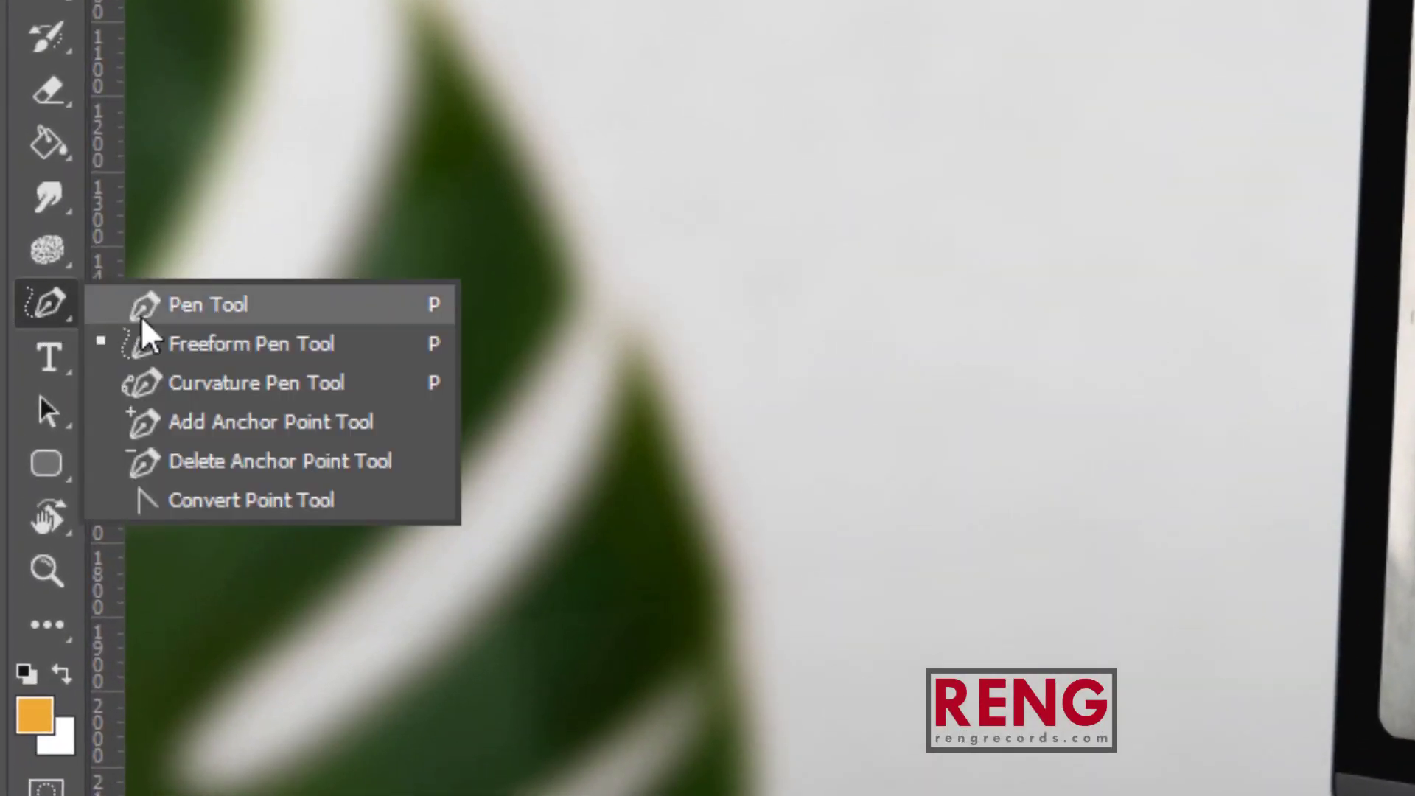
pyautogui.click(236, 427)
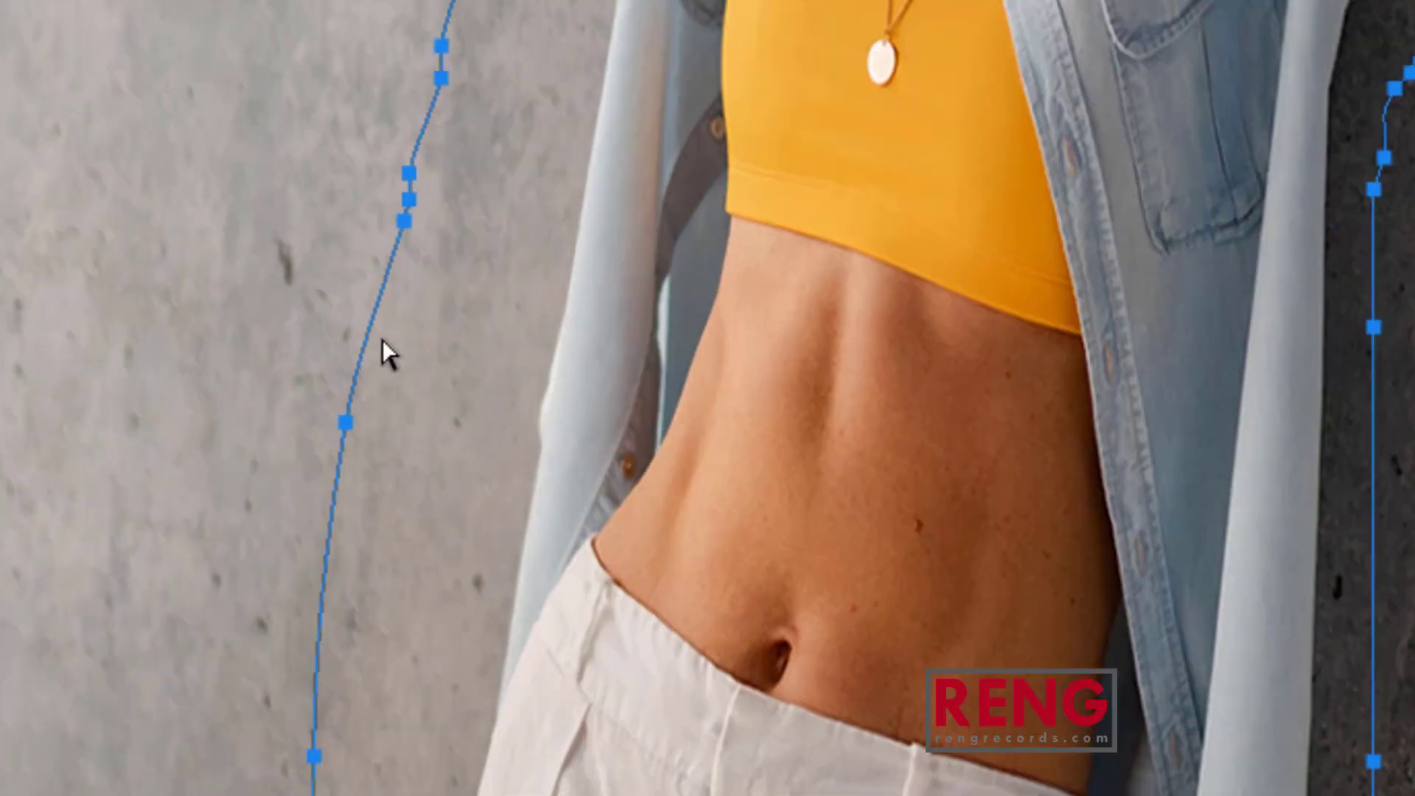
pyautogui.click(370, 324)
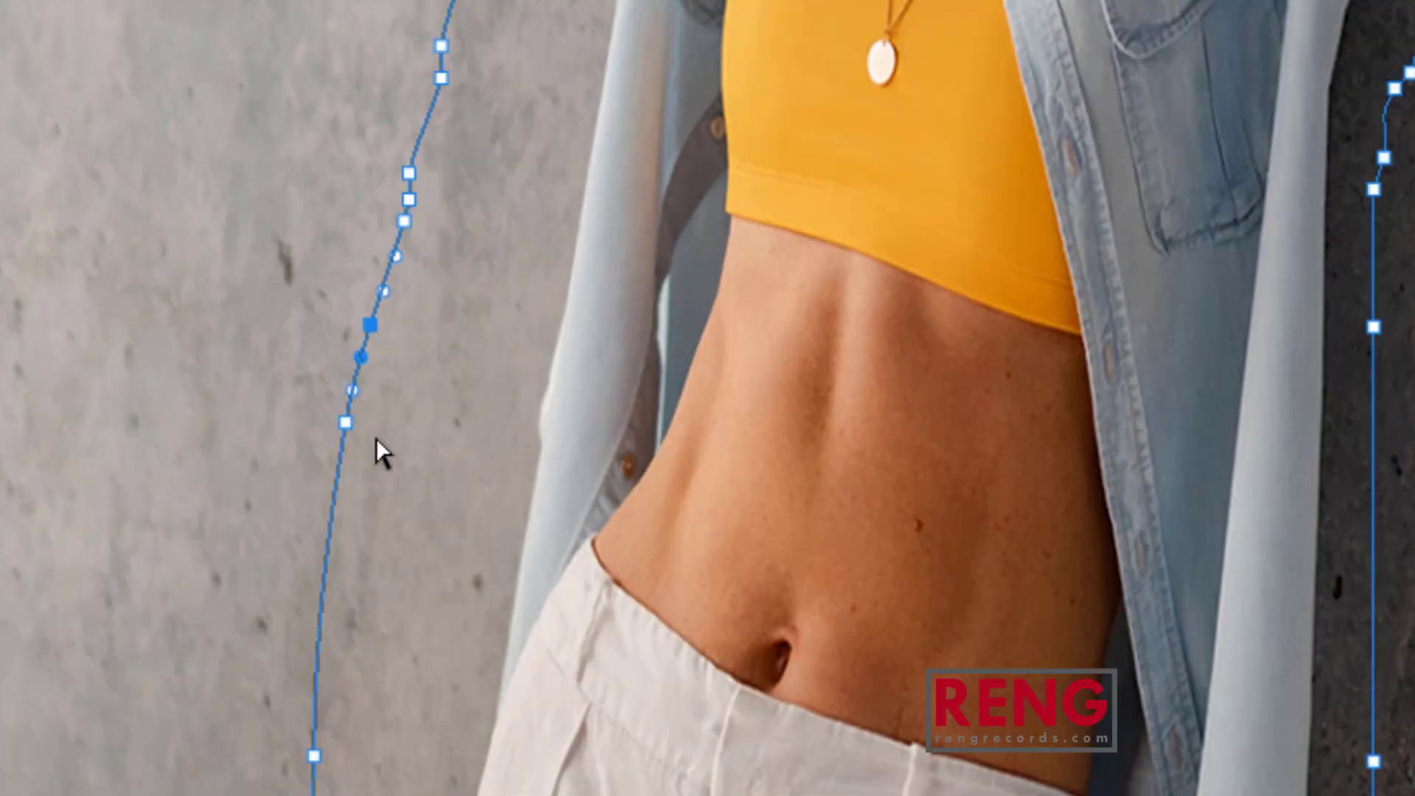
pyautogui.click(324, 578)
pyautogui.moveTo(324, 578); pyautogui.dragTo(267, 577)
pyautogui.click(331, 748)
pyautogui.moveTo(331, 748); pyautogui.dragTo(290, 743)
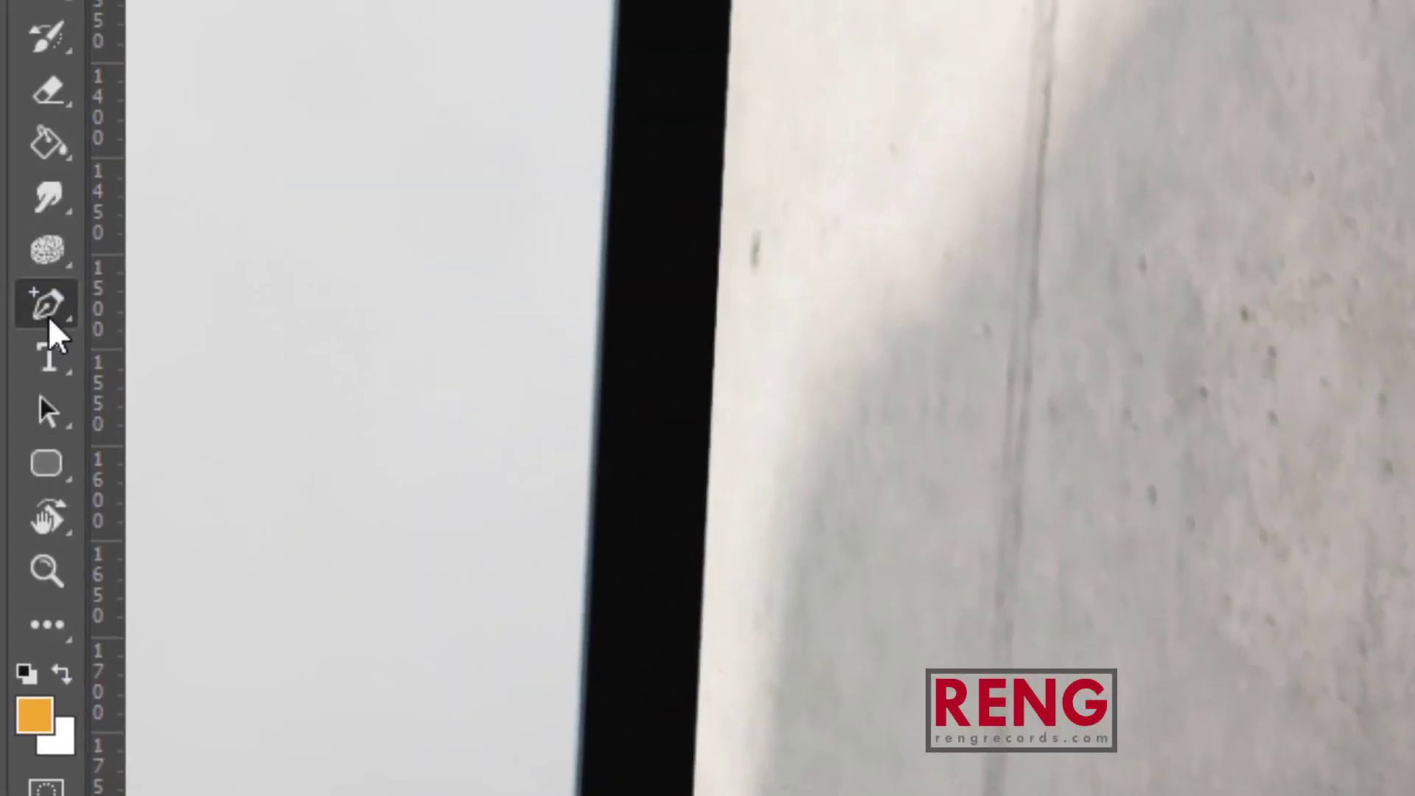
# Remove the two displaced anchor points beside the woman's waist and hips with the Delete Anchor Point Tool.
pyautogui.rightClick(47, 305)
pyautogui.click(218, 424)
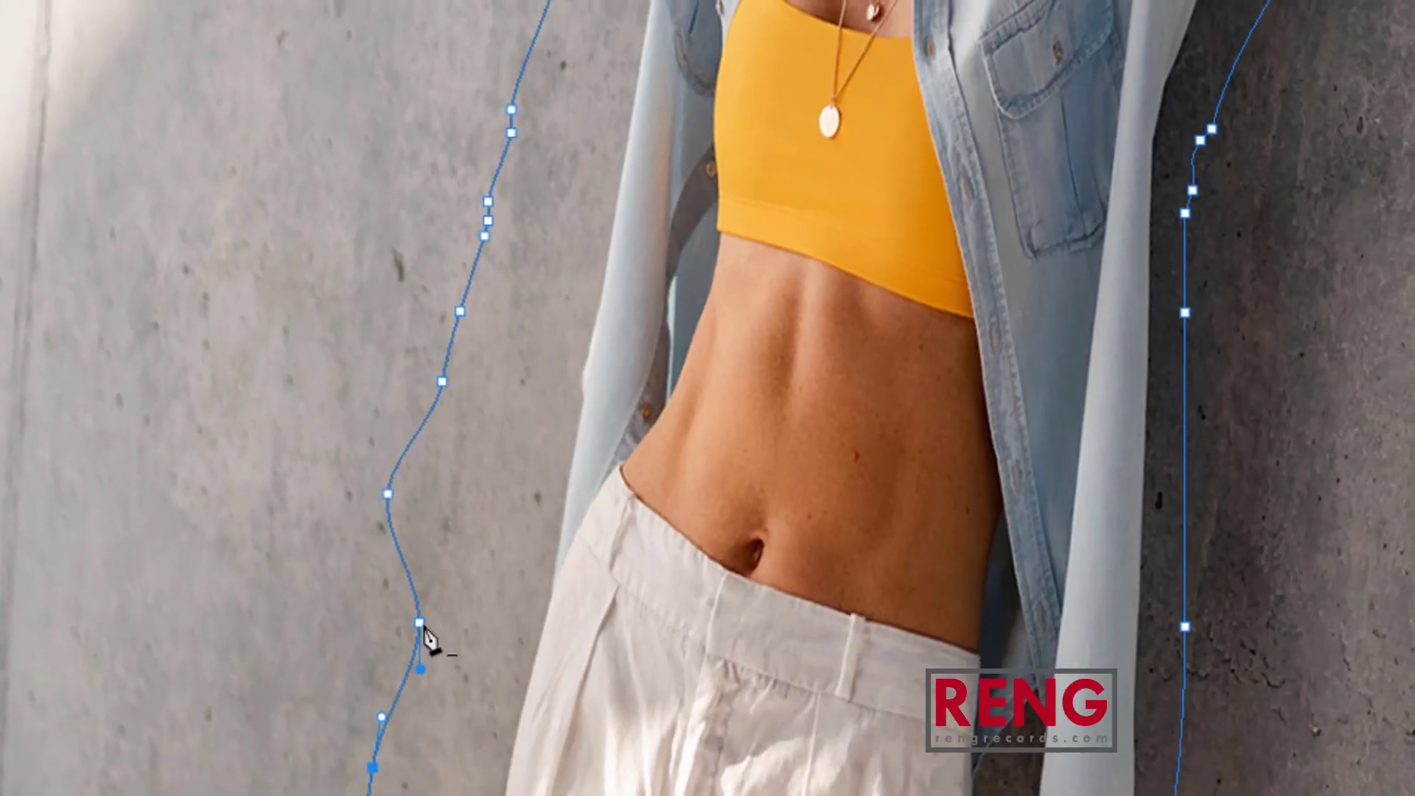
pyautogui.click(422, 625)
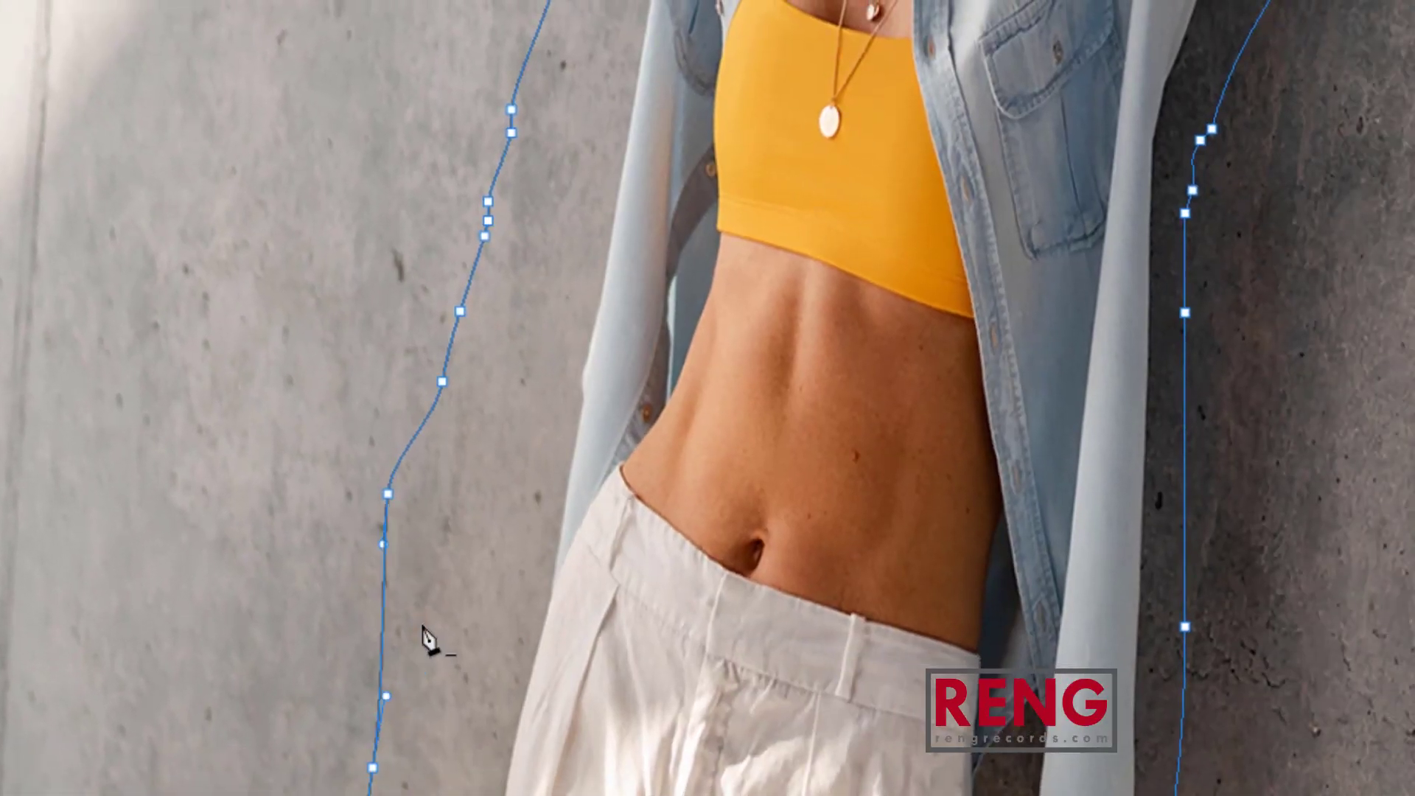
pyautogui.click(388, 494)
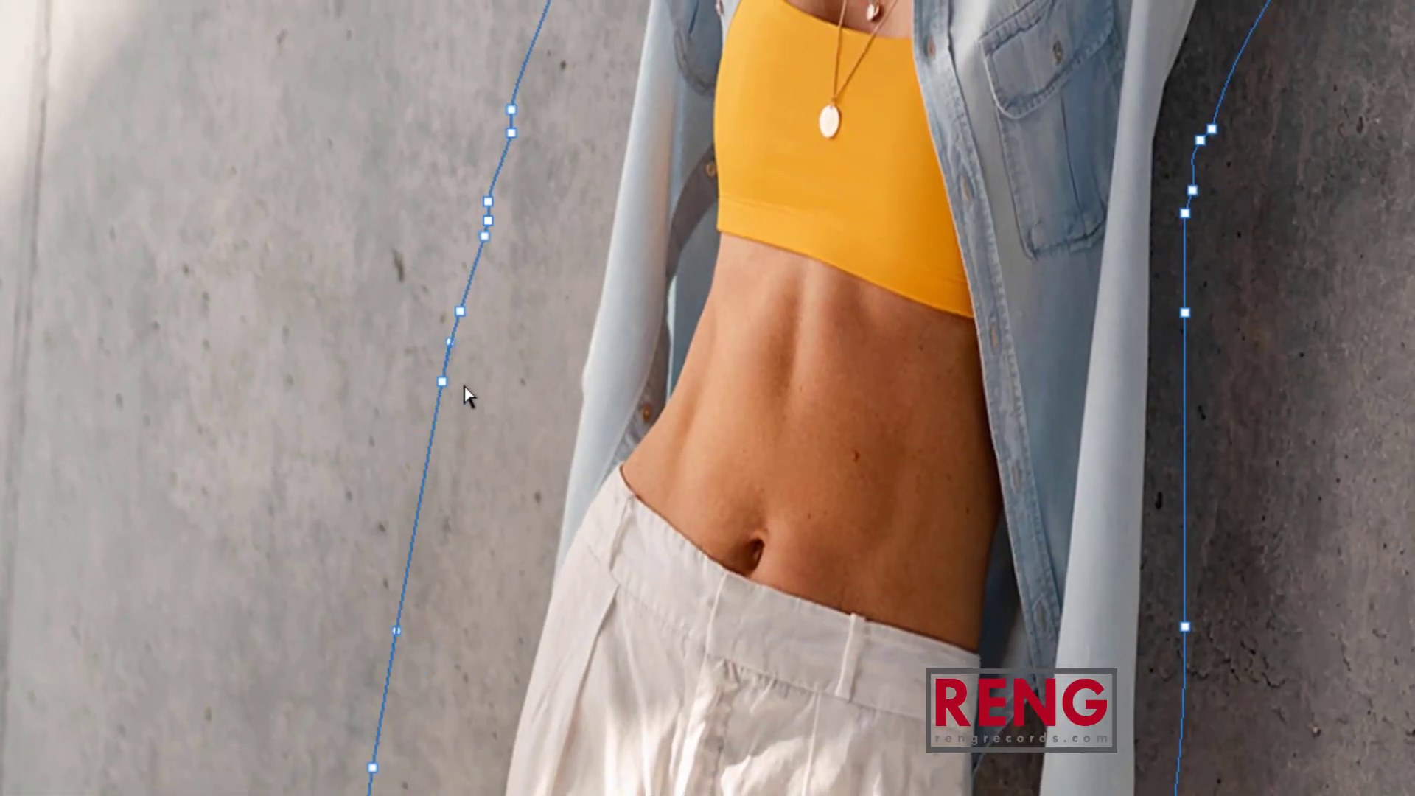
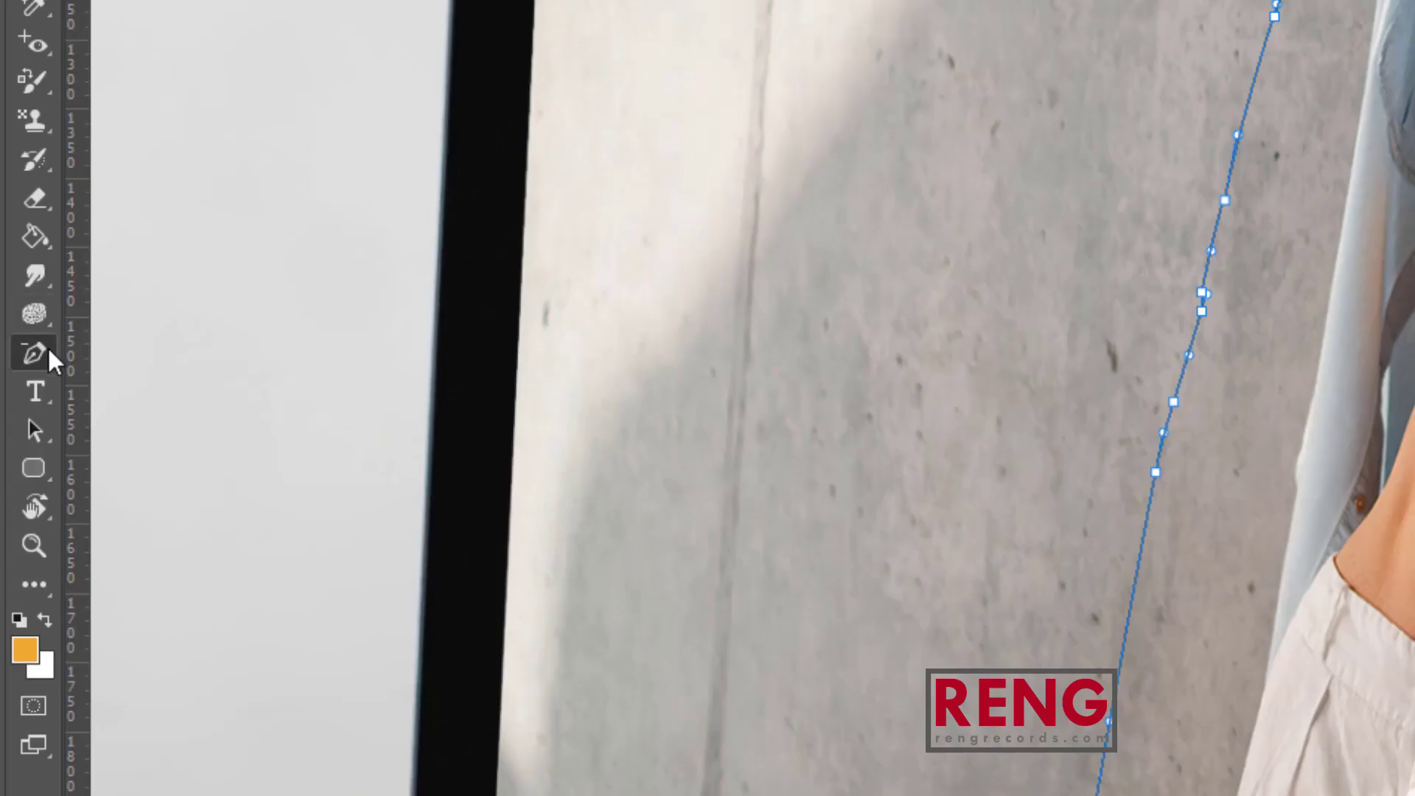
# Bend the path segments on the woman's left side into curves with the Curvature Pen Tool.
pyautogui.rightClick(49, 351)
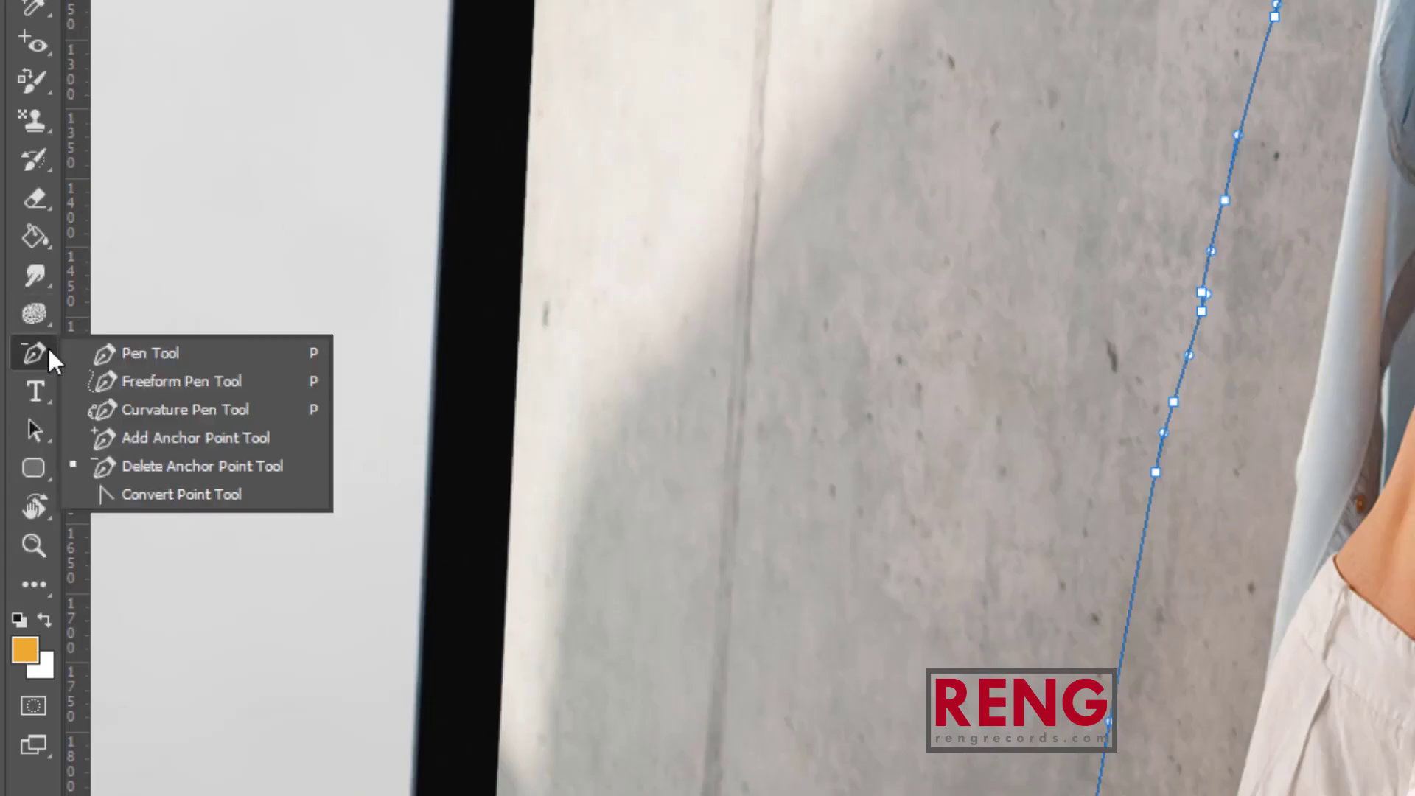
pyautogui.click(188, 412)
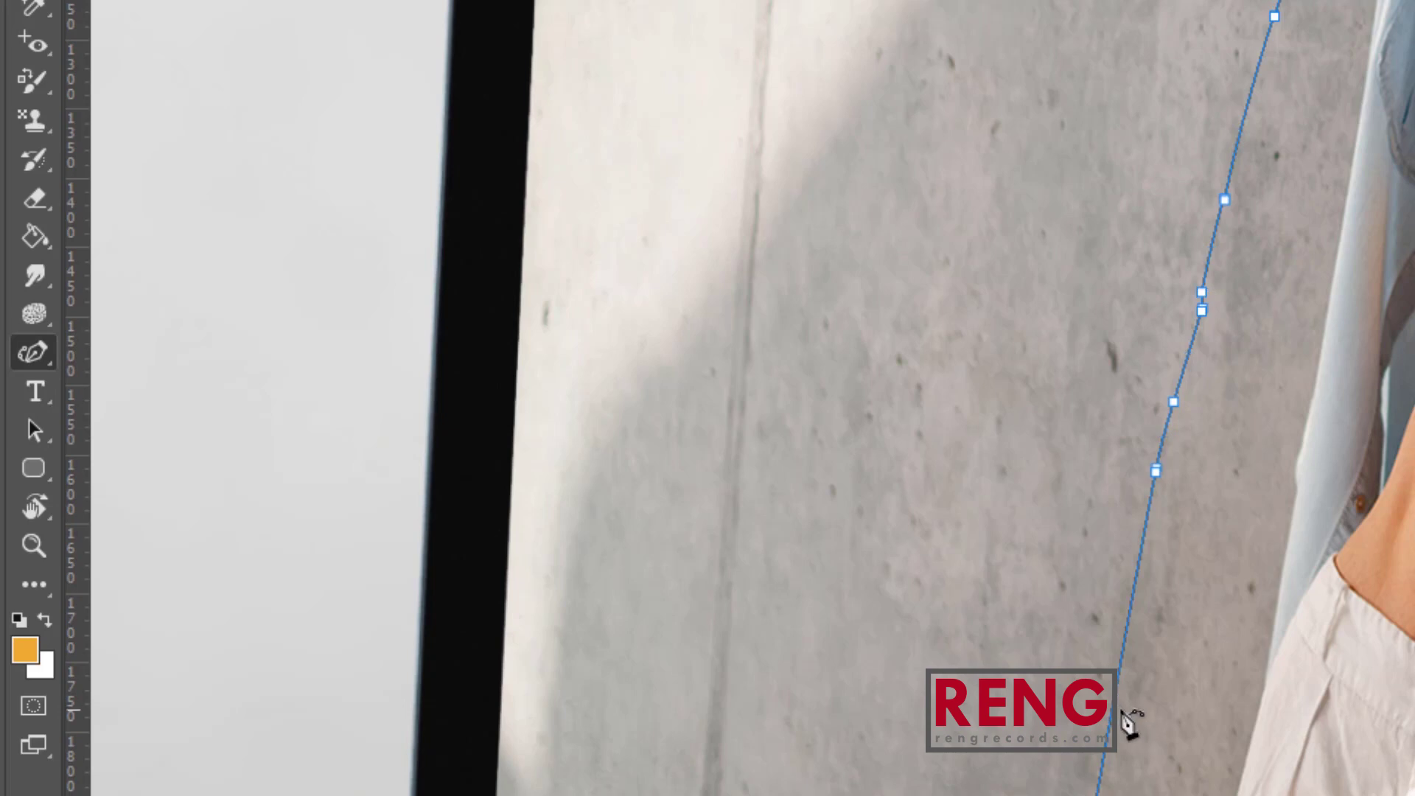
pyautogui.moveTo(1116, 710); pyautogui.dragTo(994, 660)
pyautogui.moveTo(993, 361); pyautogui.dragTo(1162, 367)
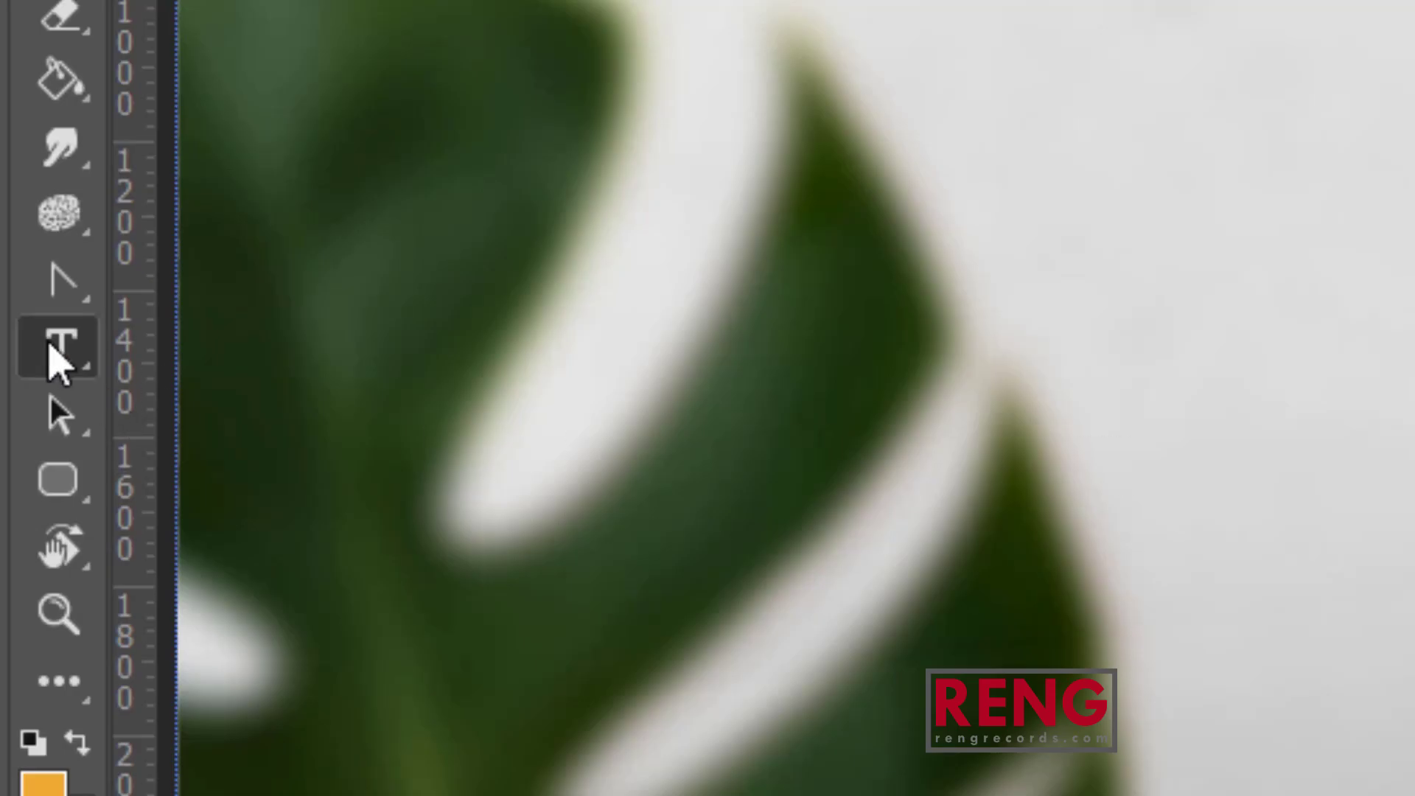
# Try the Type Tool by placing the word "text" on the wall beside the plant.
pyautogui.rightClick(57, 355)
pyautogui.click(274, 365)
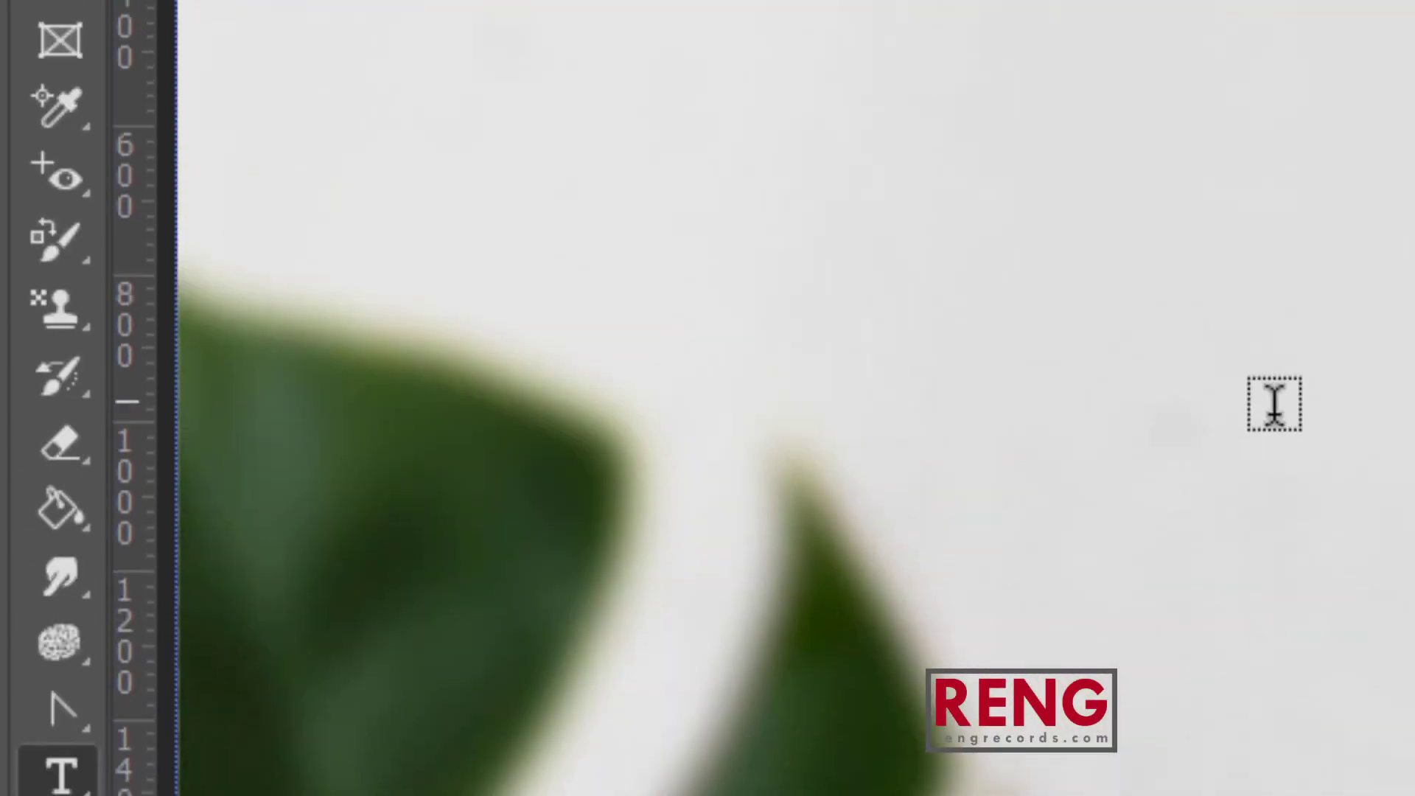
pyautogui.click(1225, 270)
pyautogui.write('text')
pyautogui.hotkey('ctrl', 'Return')
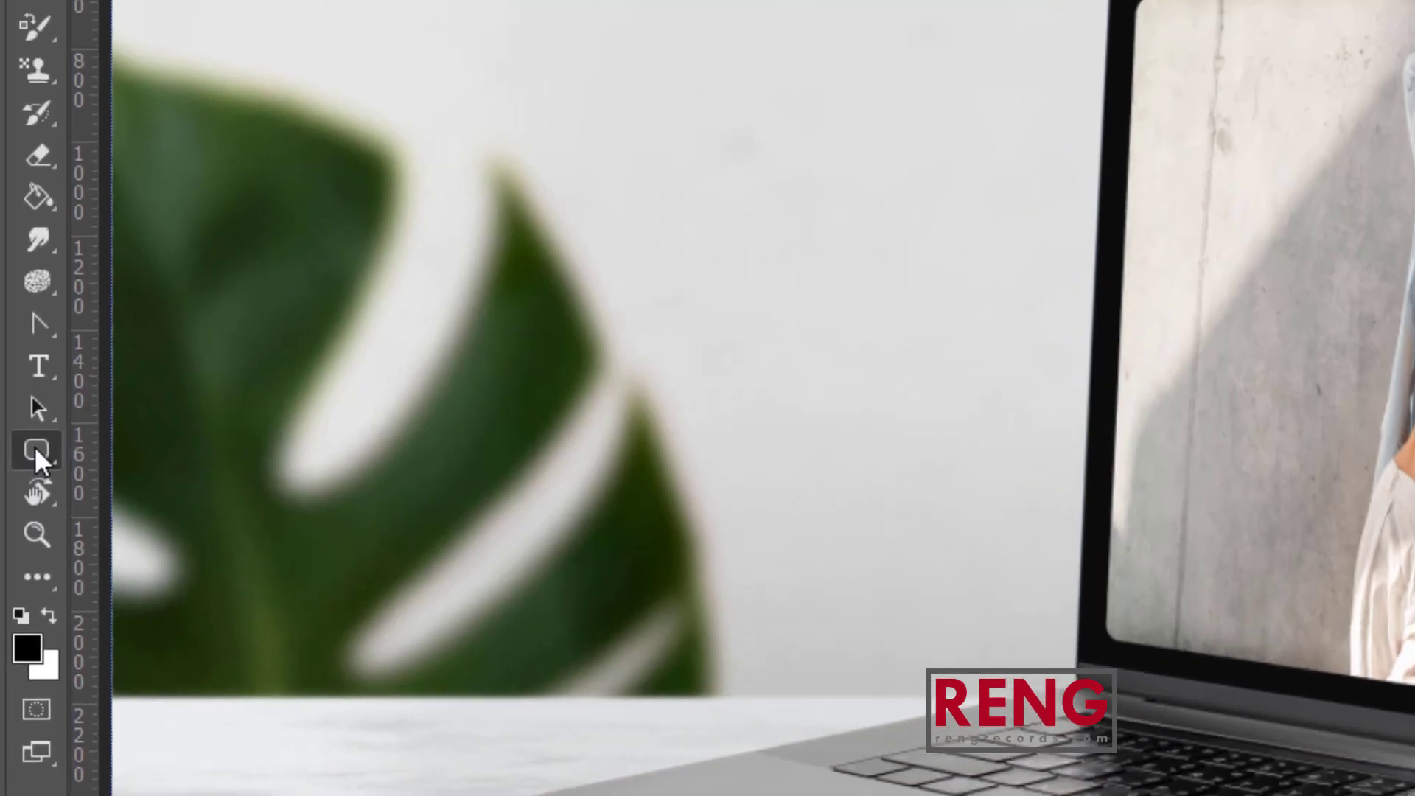
# Try the Rectangle Tool by drawing a black rectangle over the wall and the laptop screen's left part.
pyautogui.rightClick(34, 446)
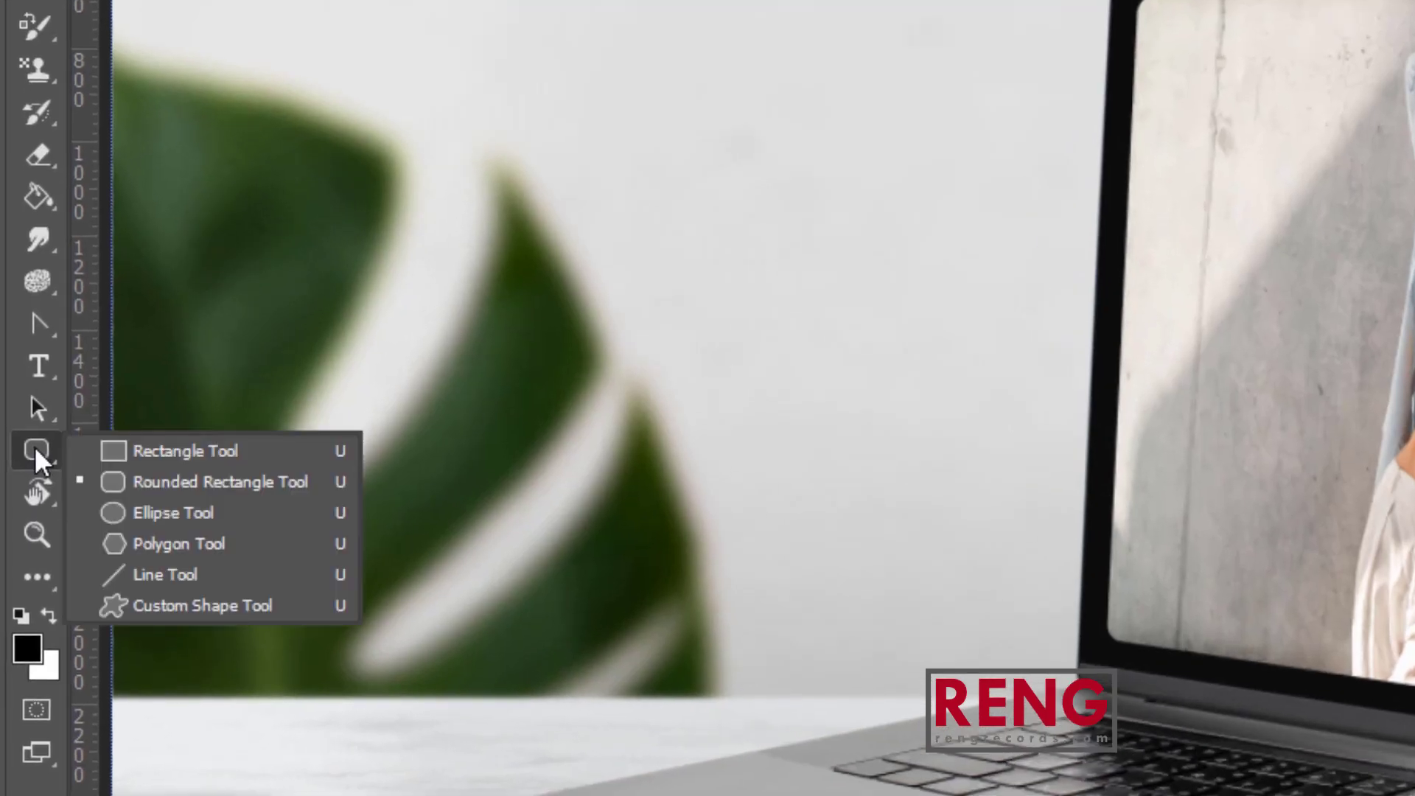
pyautogui.click(111, 449)
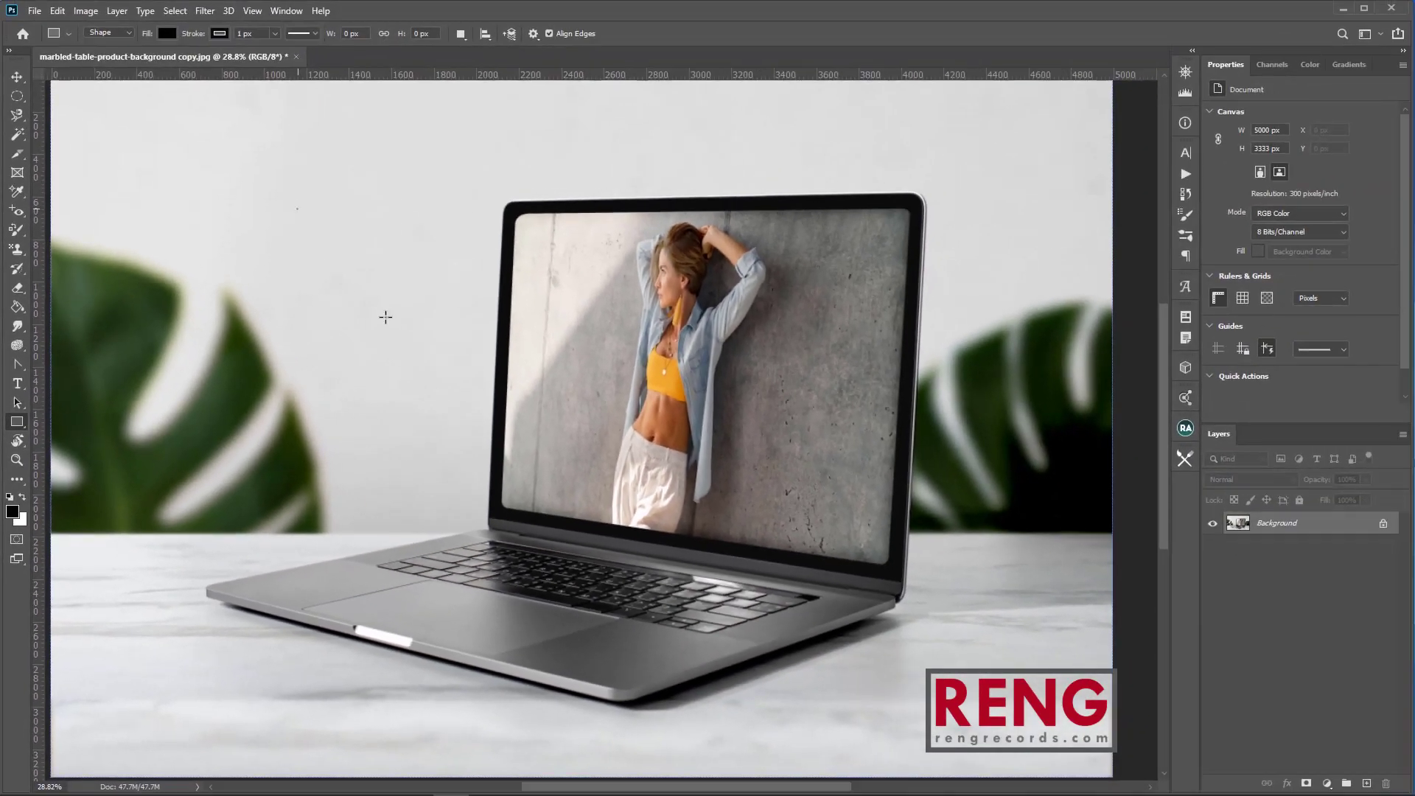
pyautogui.moveTo(297, 209); pyautogui.dragTo(614, 471)
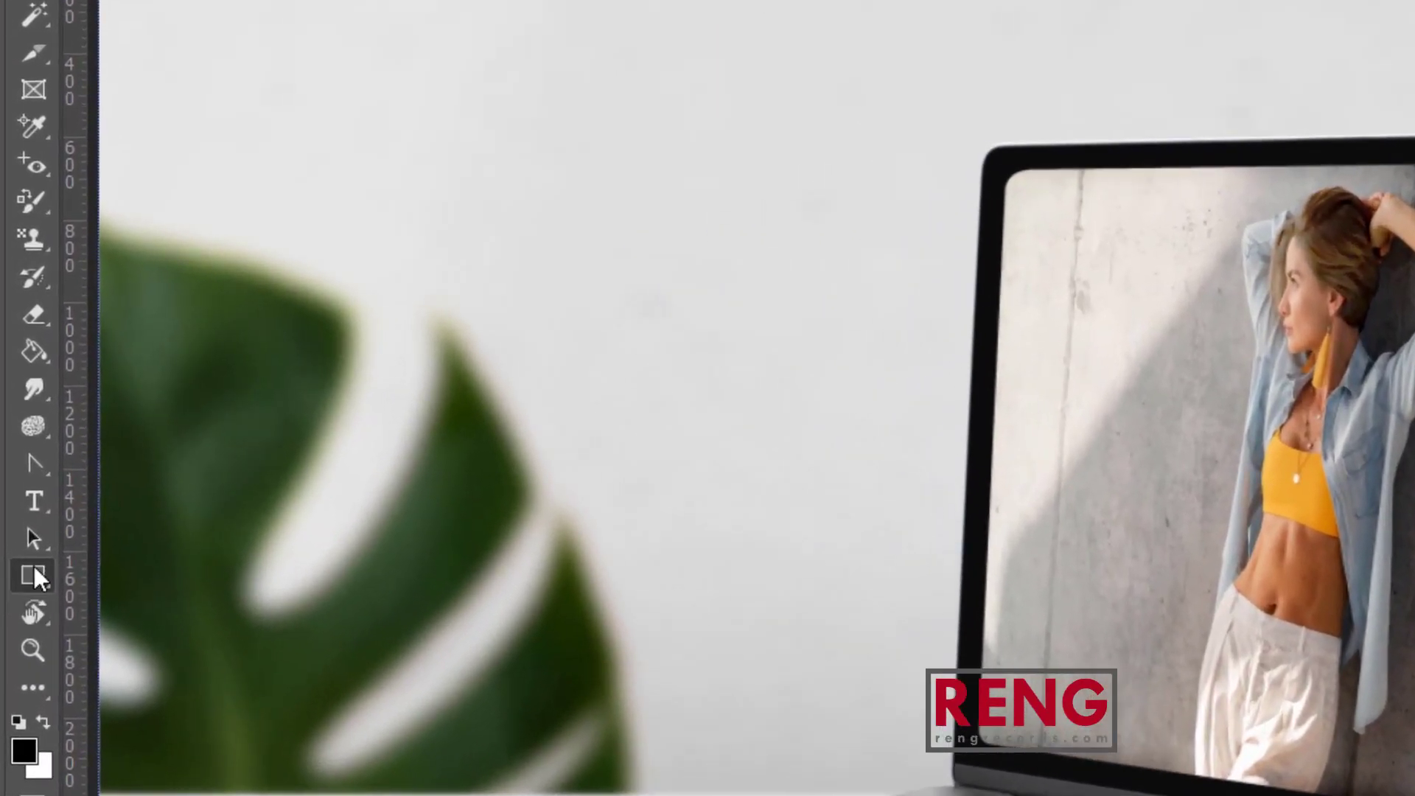
# Draw a black rounded rectangle between the plant and the laptop with the Rounded Rectangle Tool, then undo it.
pyautogui.rightClick(34, 566)
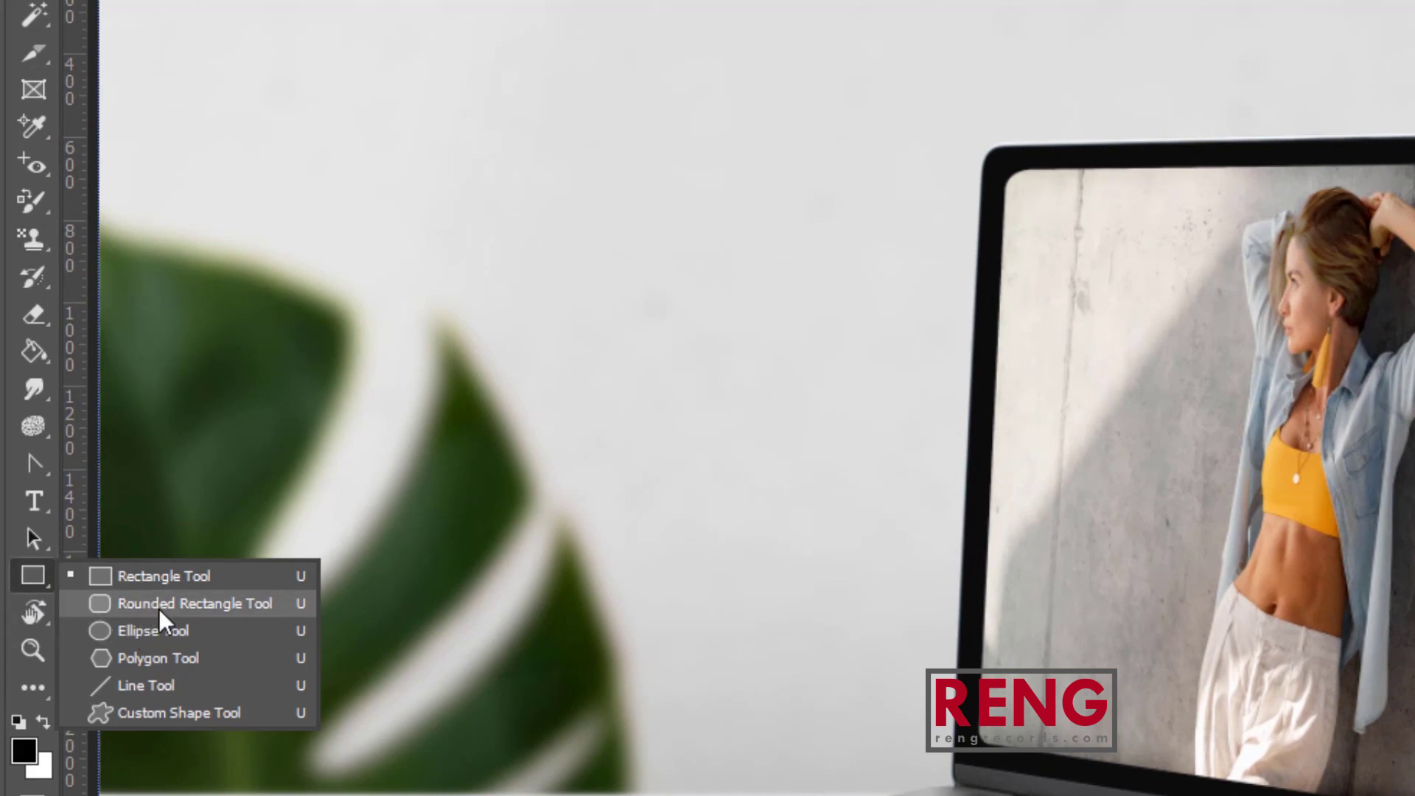
pyautogui.click(178, 604)
pyautogui.moveTo(562, 120); pyautogui.dragTo(1002, 518)
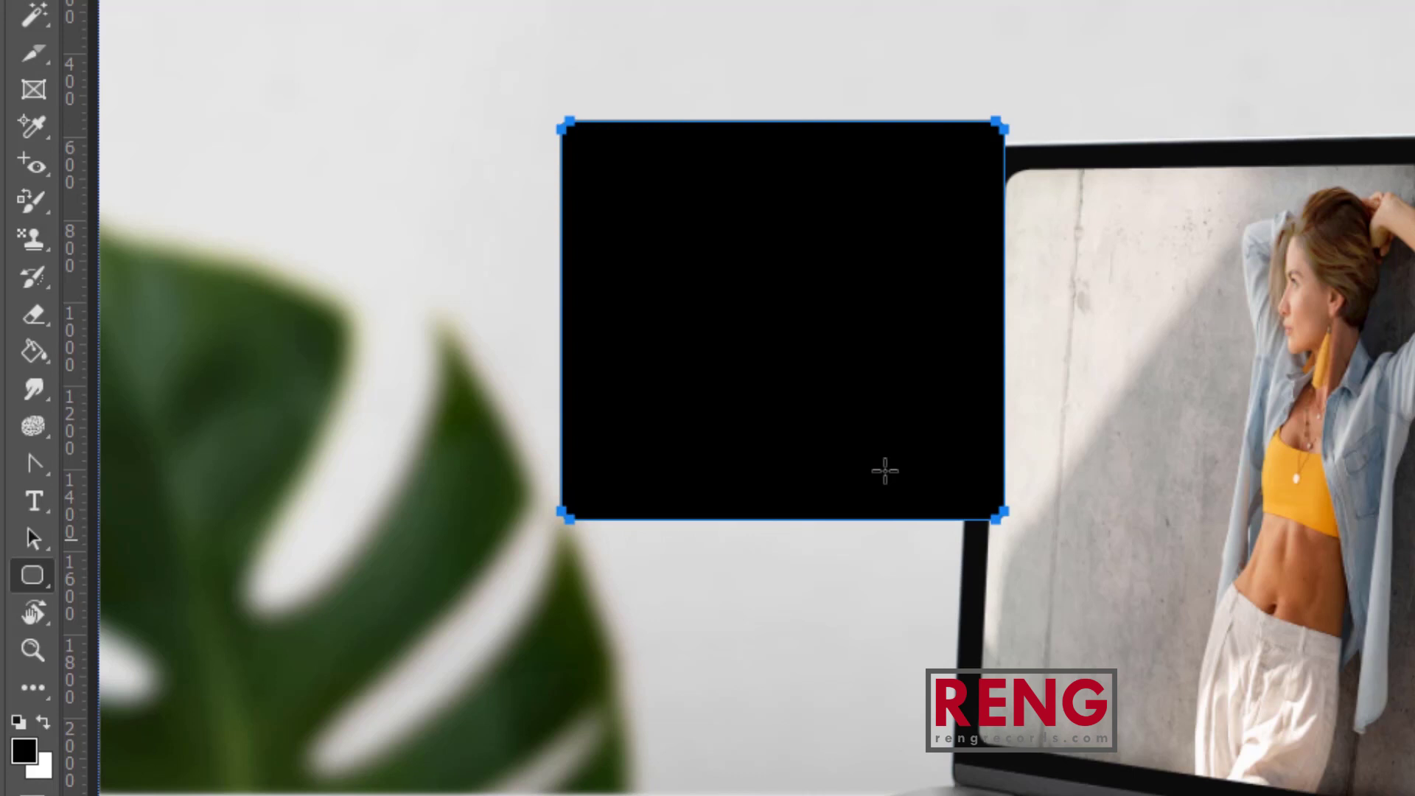
pyautogui.hotkey('ctrl', 'z')
pyautogui.hotkey('ctrl', 'z')
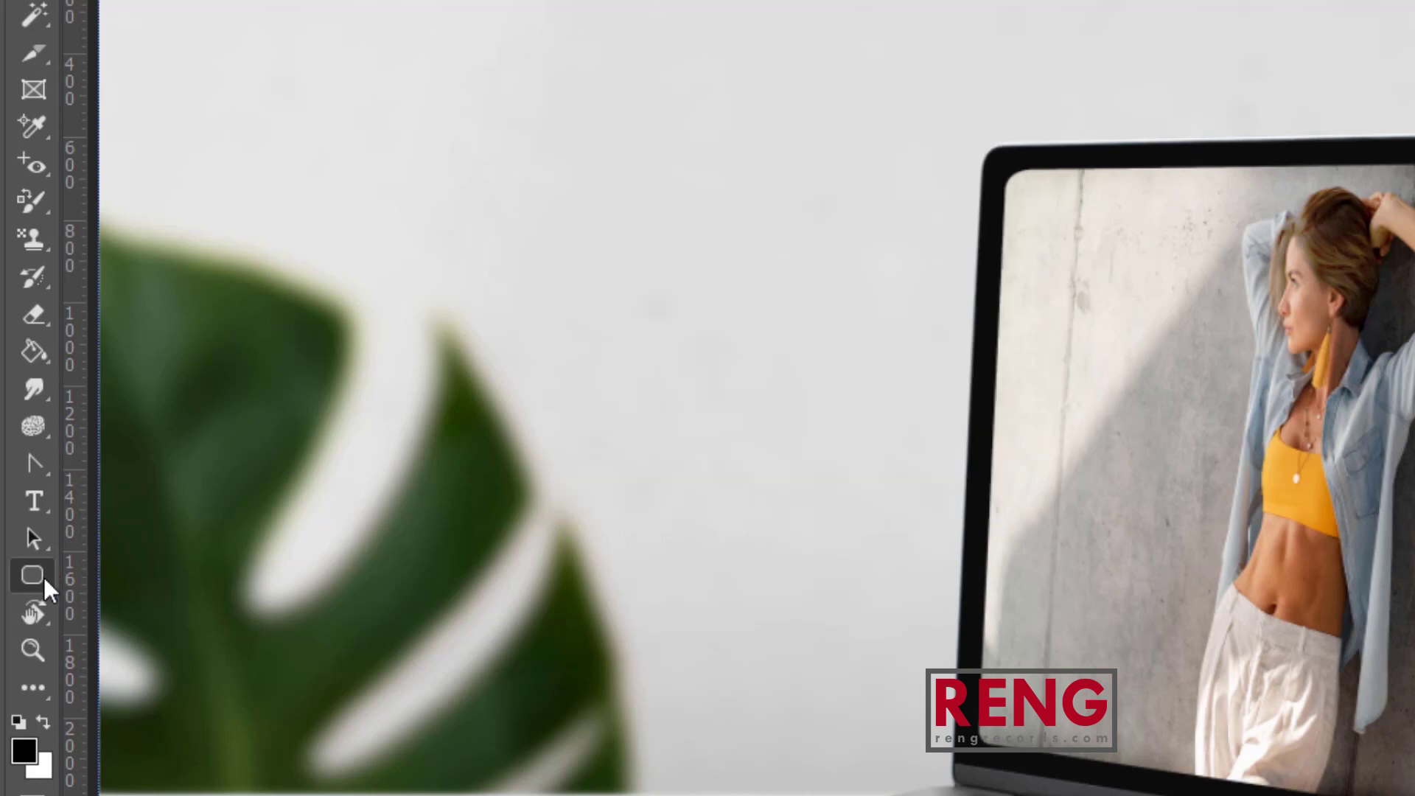
# Try the Ellipse Tool by drawing ellipses on the laptop image.
pyautogui.rightClick(42, 576)
pyautogui.click(157, 639)
pyautogui.moveTo(1250, 208); pyautogui.dragTo(1414, 389)
pyautogui.moveTo(885, 366); pyautogui.dragTo(930, 428)
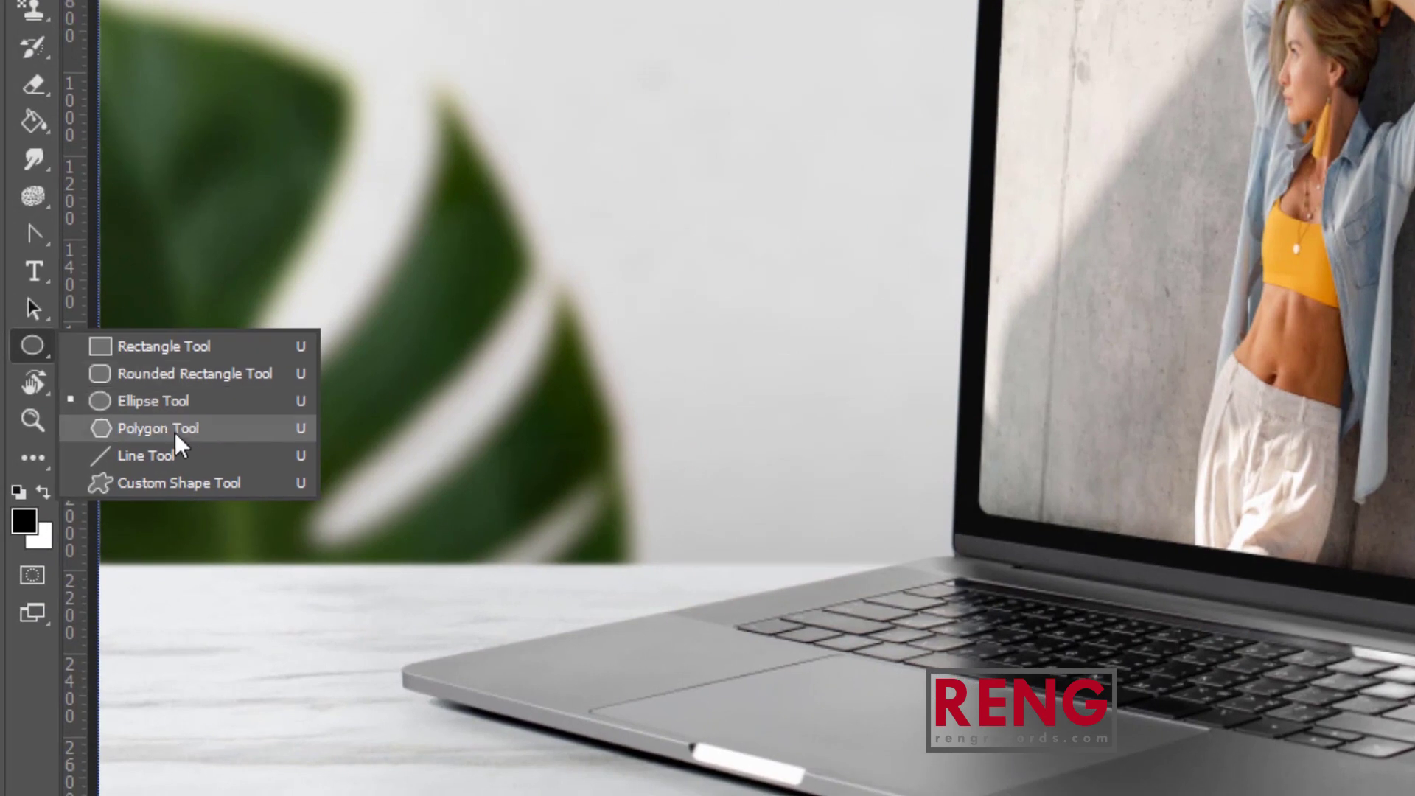
# Try the Polygon Tool with 6 sides by drawing a hexagon about 923 × 935 px on the wall above the plant.
pyautogui.click(144, 439)
pyautogui.moveTo(1037, 308); pyautogui.dragTo(408, 219)
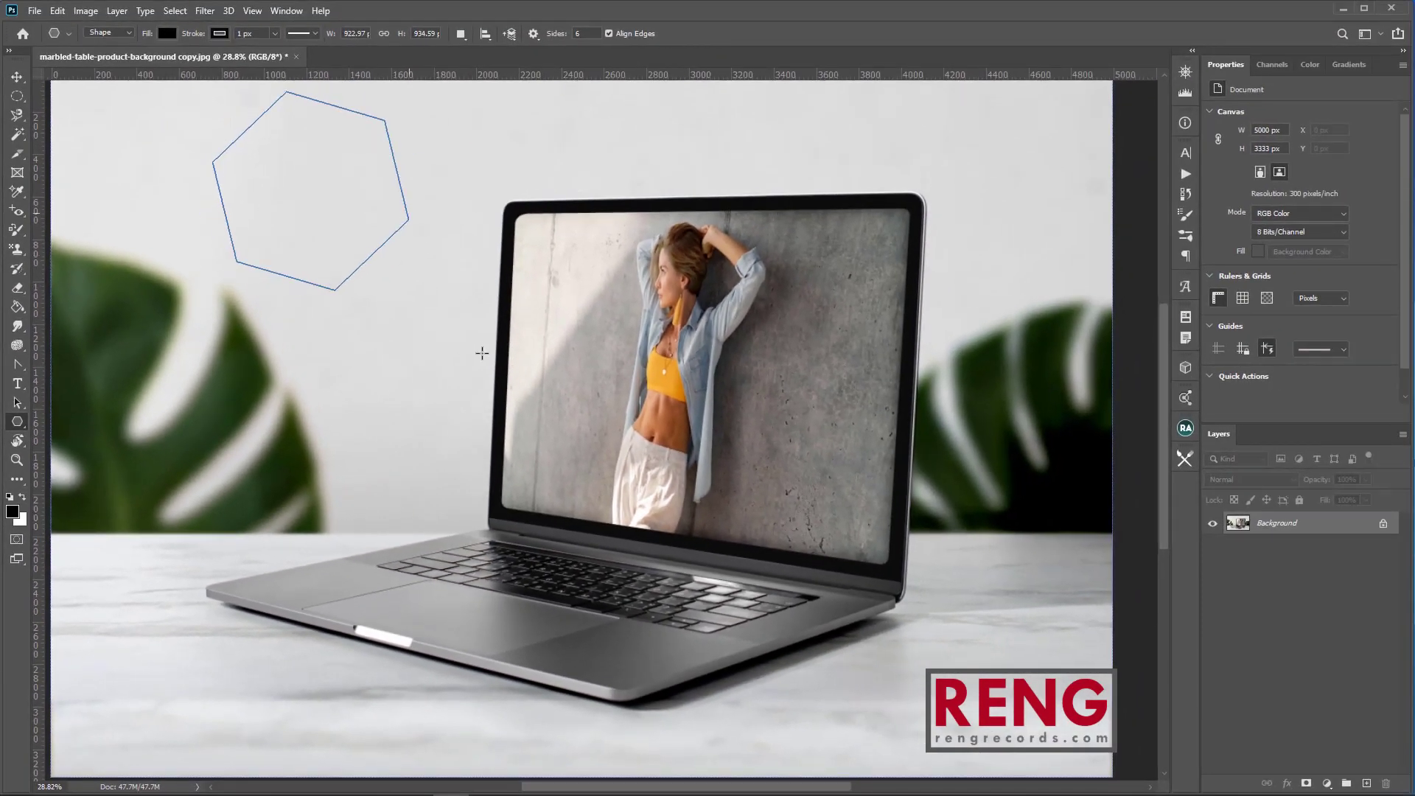
pyautogui.scroll(-2, 480, 350)
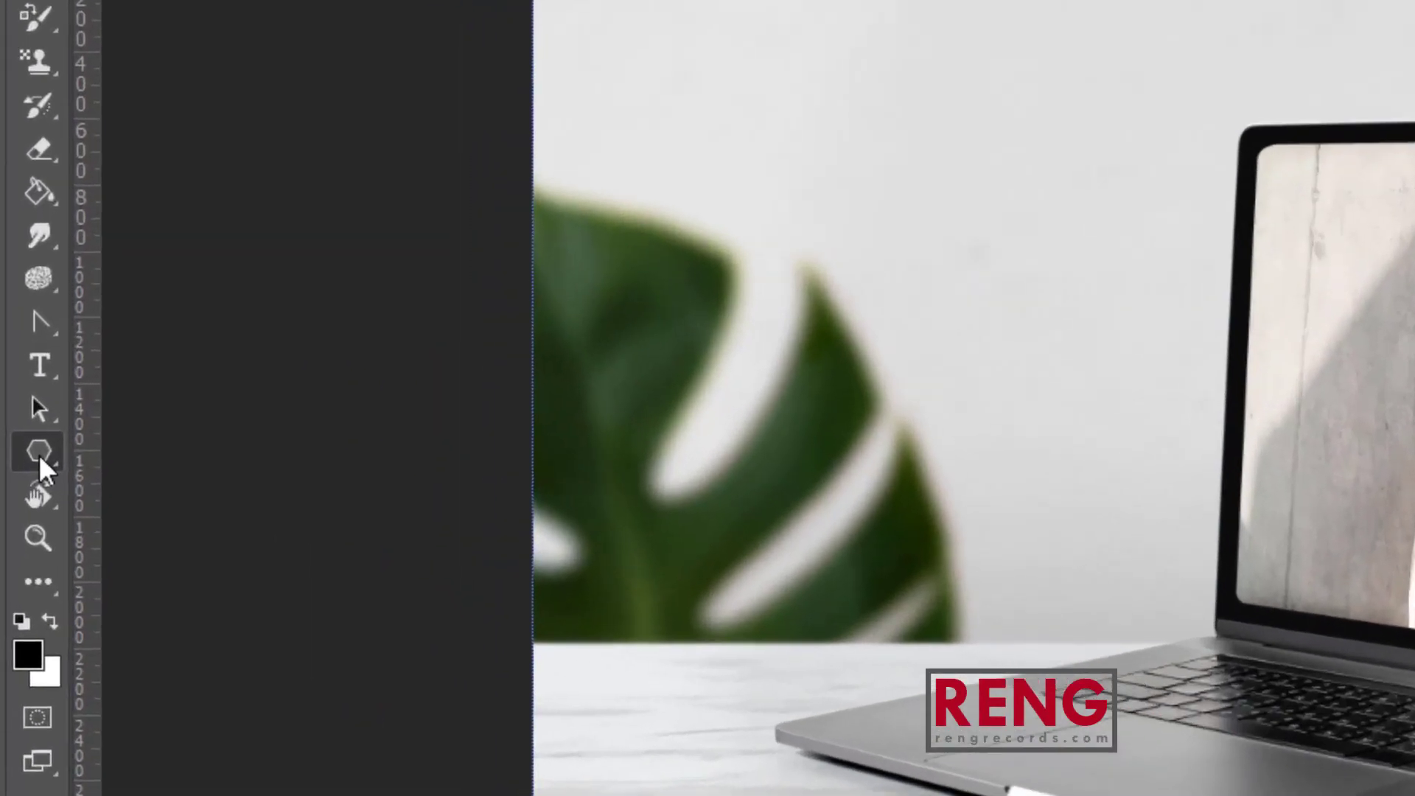
# Draw three 1 px lines across the wall and laptop with the Line Tool, then undo all of them.
pyautogui.rightClick(16, 422)
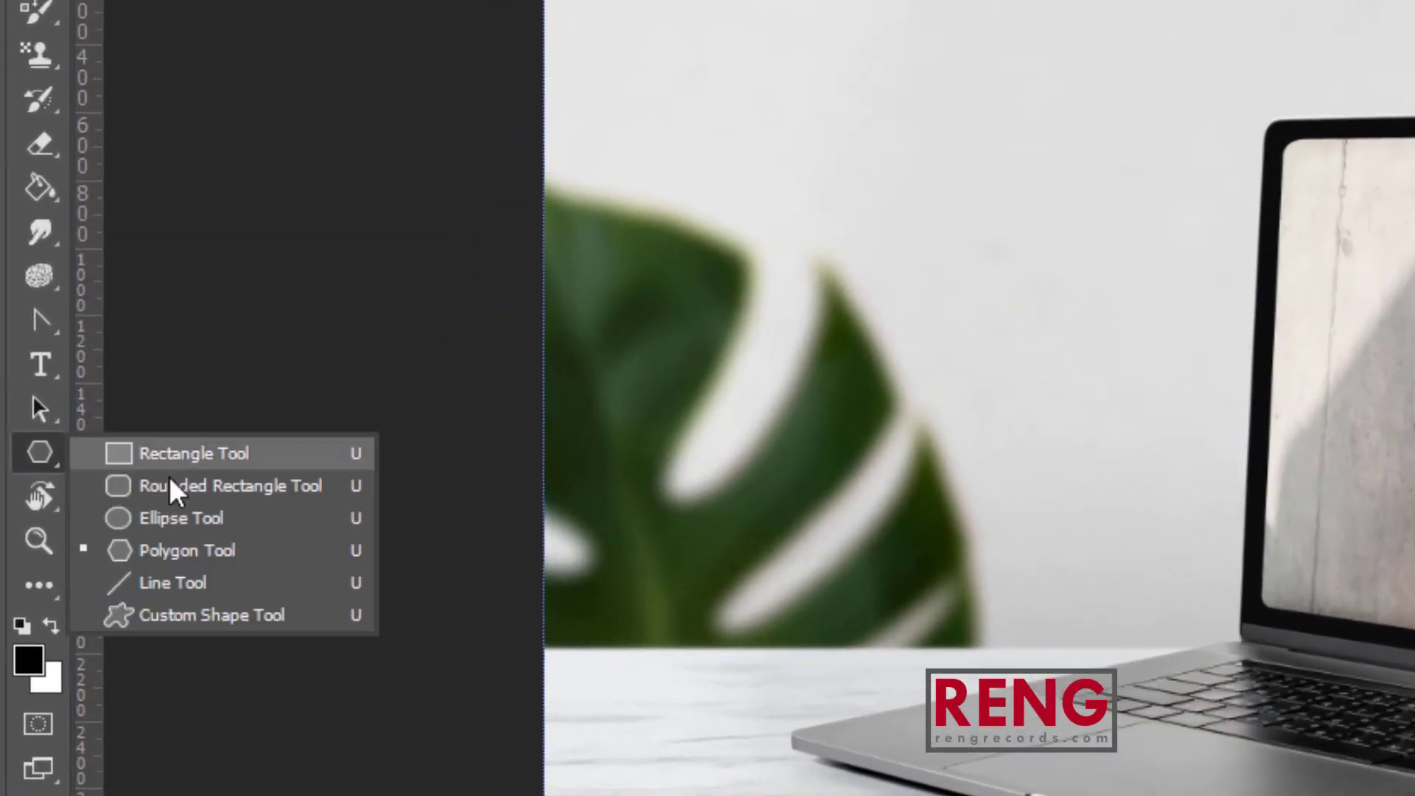
pyautogui.click(236, 582)
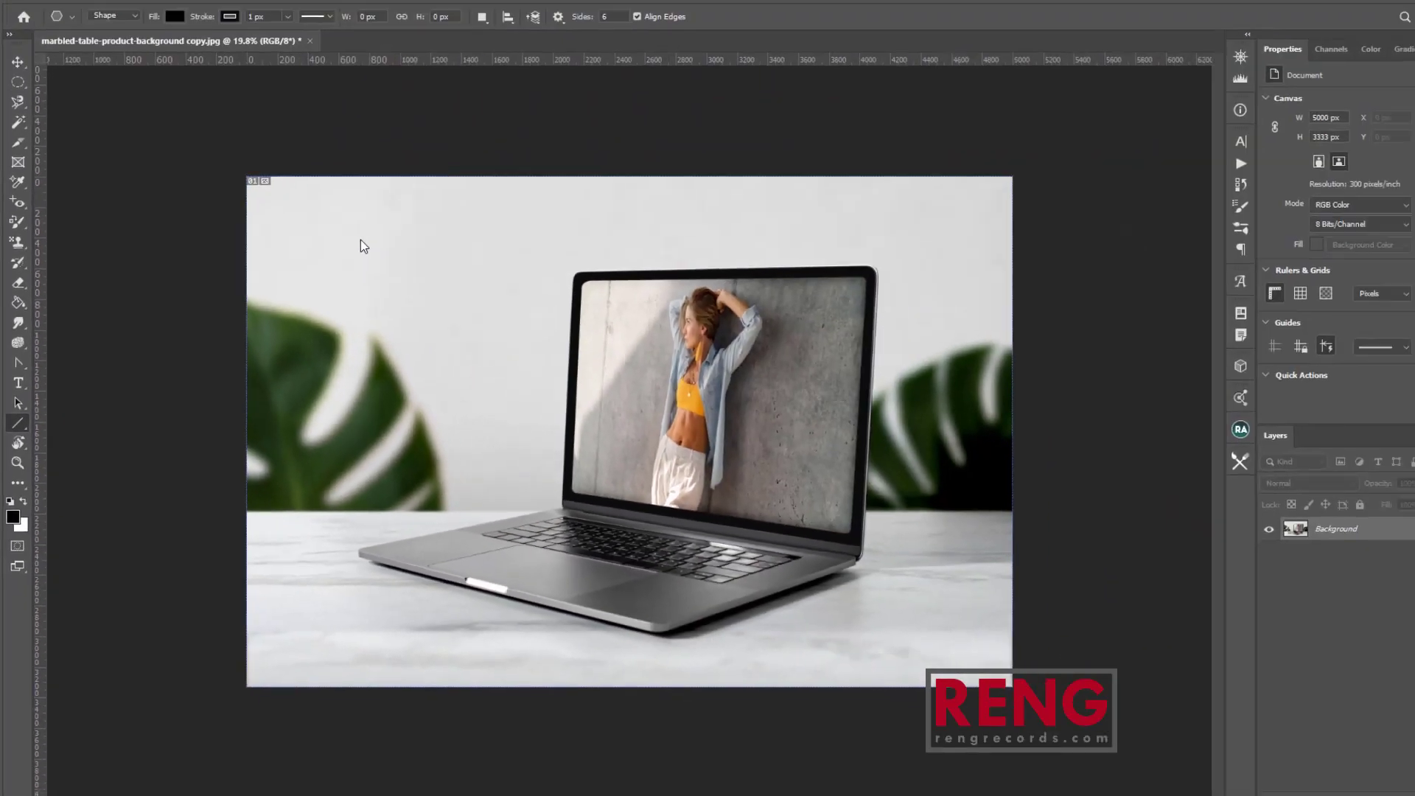
pyautogui.moveTo(355, 239); pyautogui.dragTo(361, 240)
pyautogui.moveTo(608, 239); pyautogui.dragTo(766, 333)
pyautogui.moveTo(686, 443)
pyautogui.mouseDown()
pyautogui.moveTo(621, 485)
pyautogui.moveTo(447, 500)
pyautogui.mouseUp()
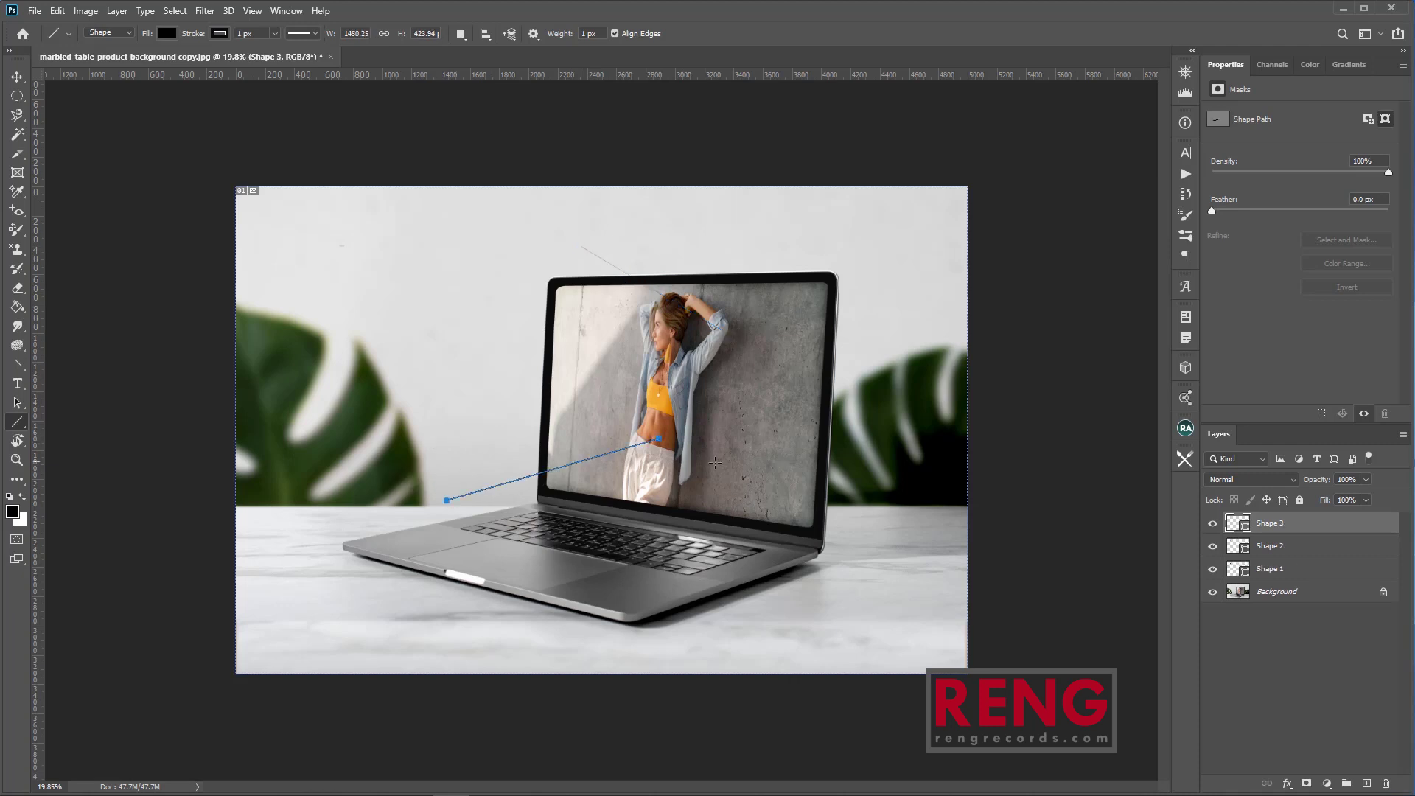
pyautogui.hotkey('ctrl', 'z')
pyautogui.hotkey('ctrl', 'z')
pyautogui.hotkey('ctrl', 'z')
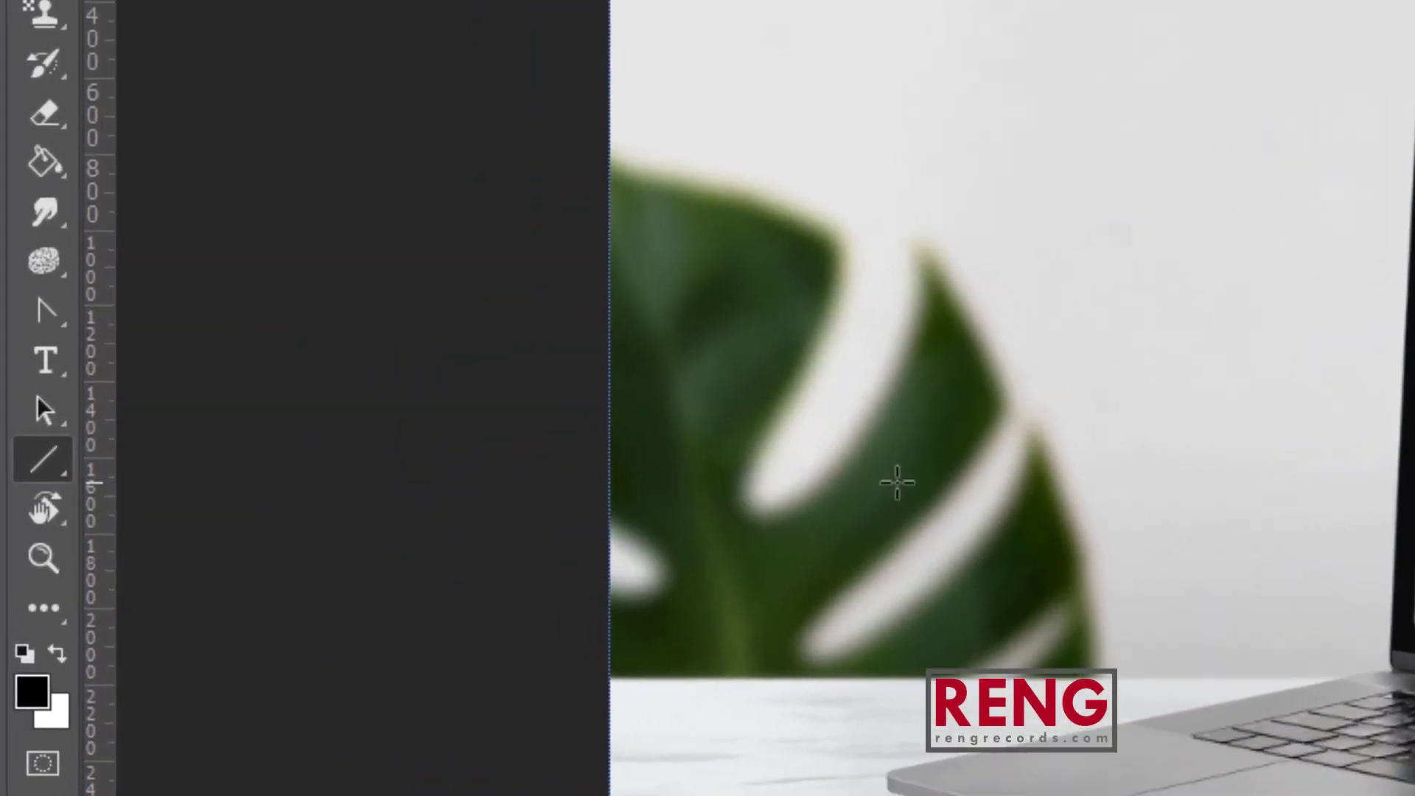
# Draw a flower about 1013 × 1048 px over the laptop screen's left edge with the Custom Shape Tool, then undo it.
pyautogui.rightClick(64, 464)
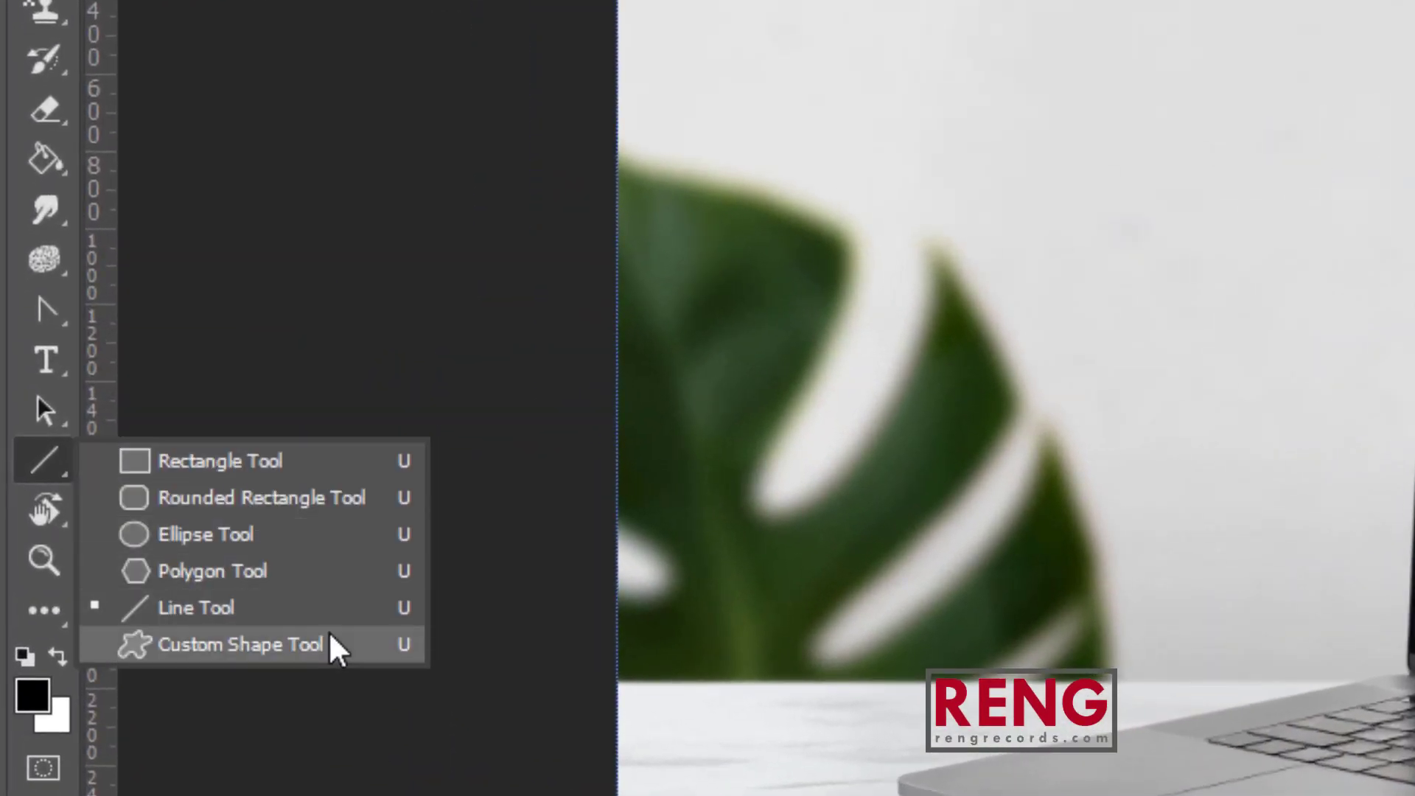
pyautogui.click(335, 647)
pyautogui.moveTo(466, 221); pyautogui.dragTo(978, 568)
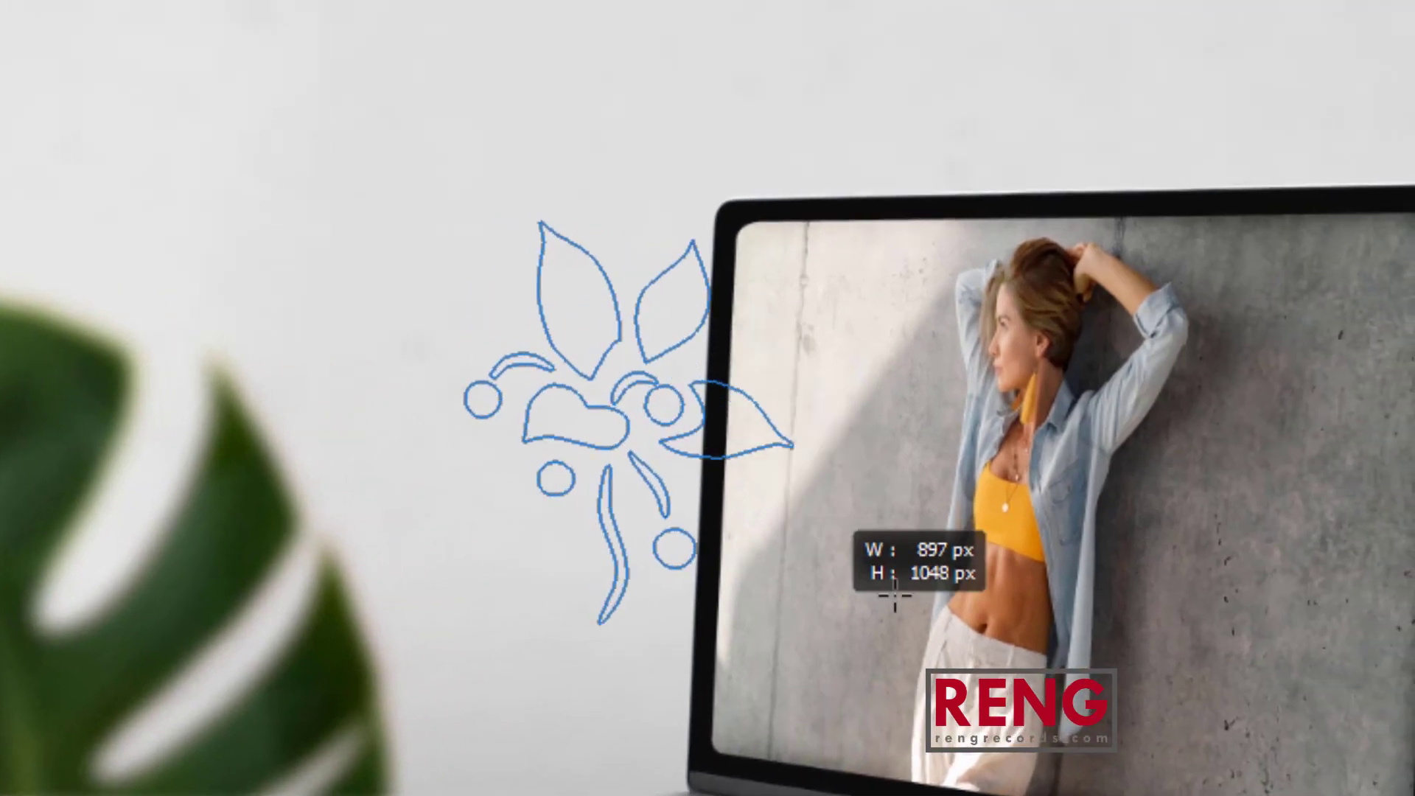
pyautogui.moveTo(925, 672); pyautogui.dragTo(838, 648)
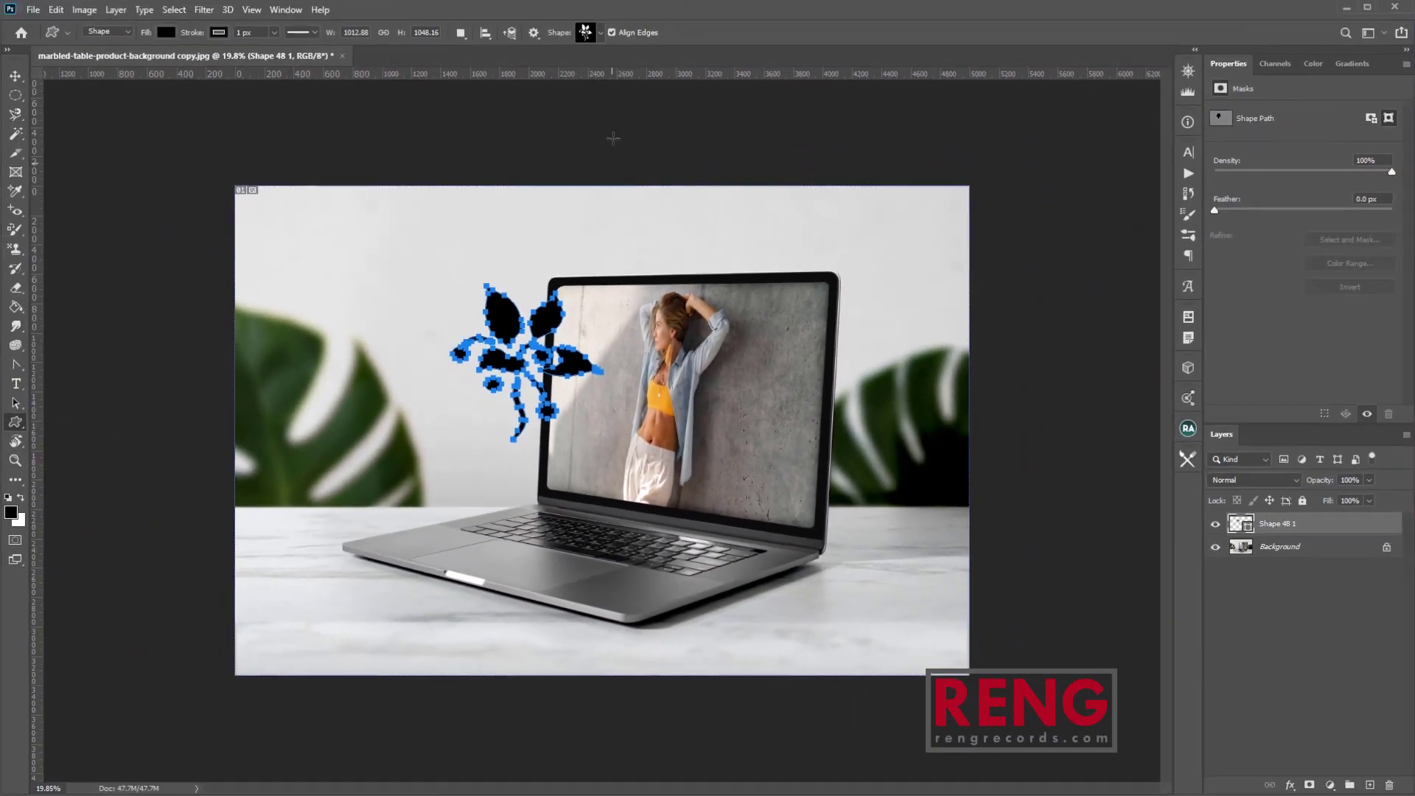
pyautogui.hotkey('ctrl', 'z')
# Choose the rhinoceros from the Wild Animals custom shapes, then show the Leaf Trees shapes.
pyautogui.click(600, 33)
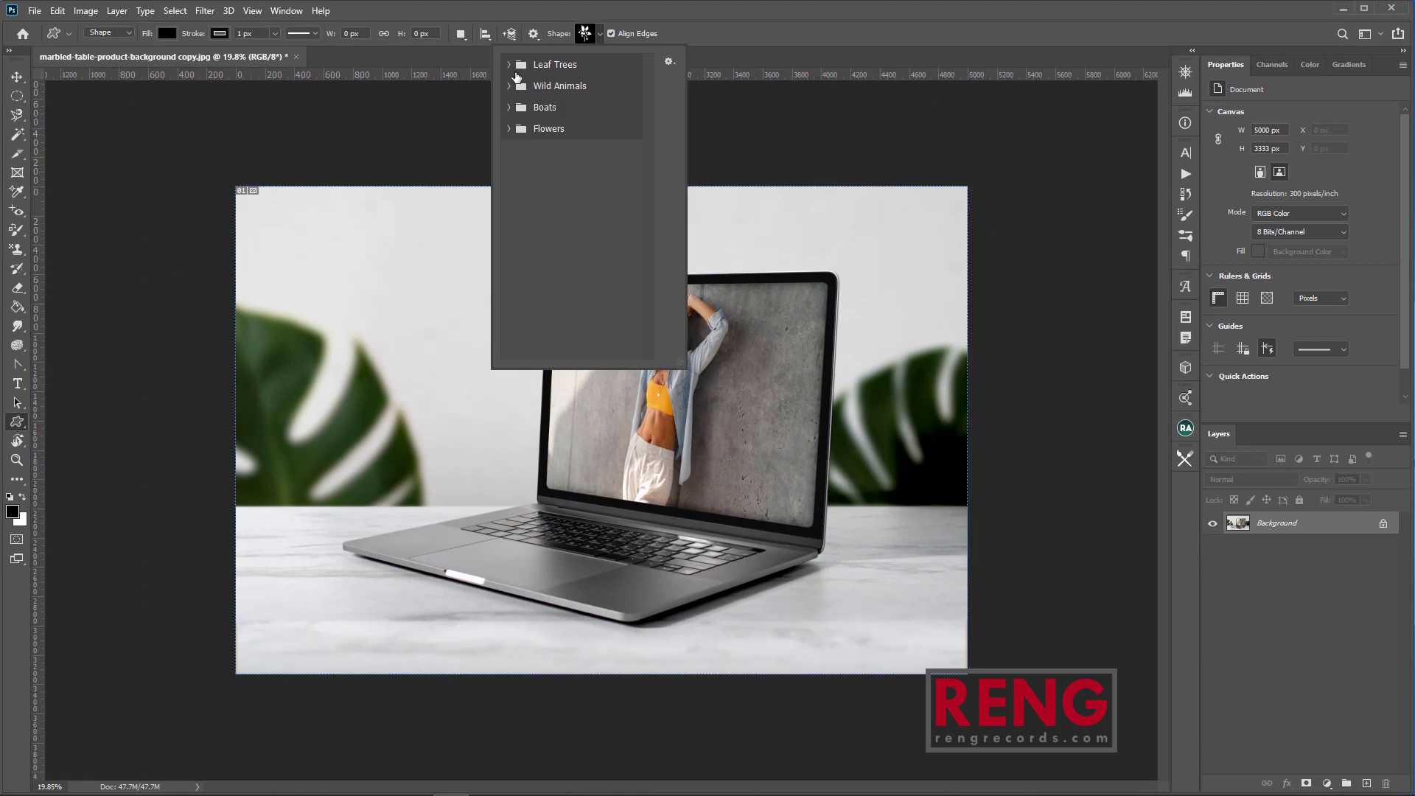
pyautogui.click(508, 87)
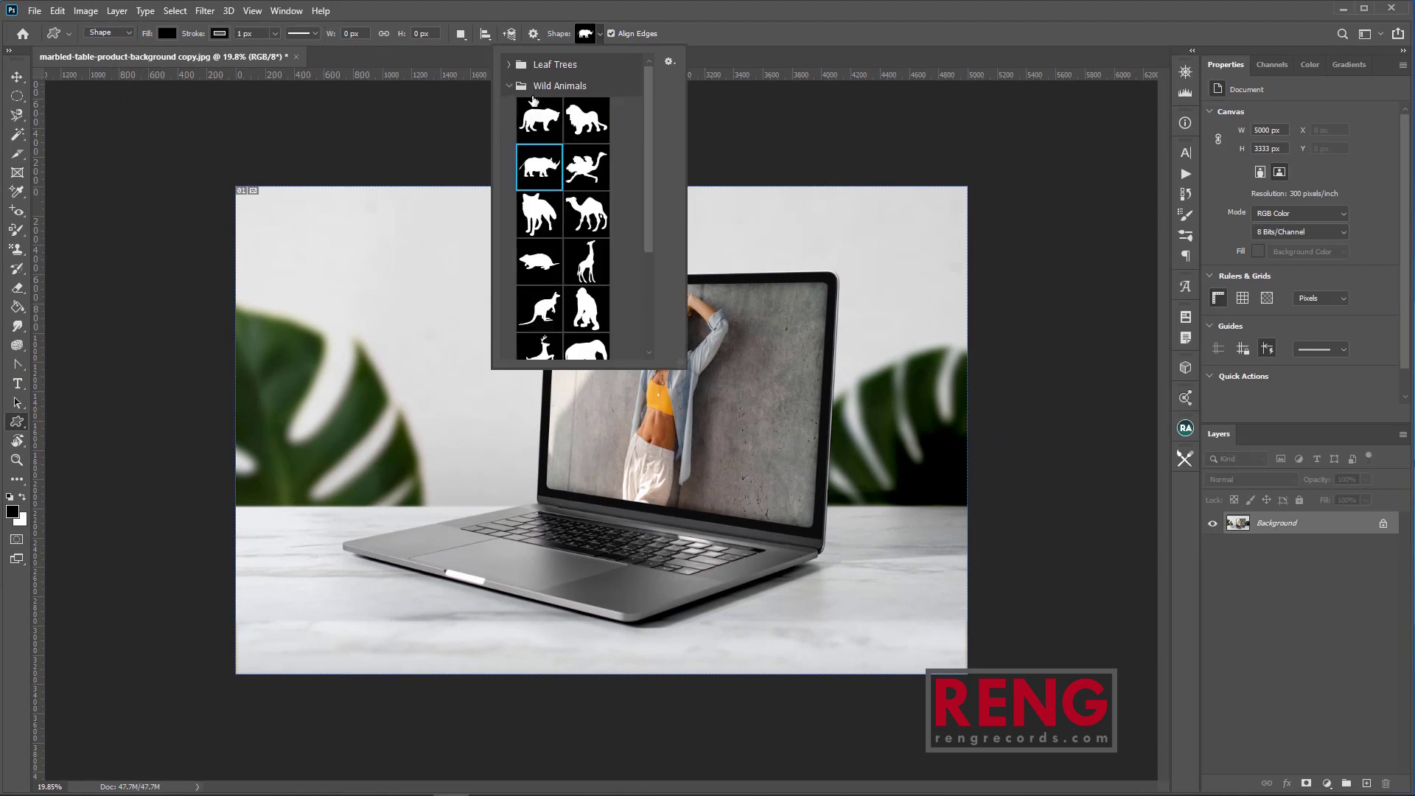
pyautogui.click(511, 87)
pyautogui.click(508, 64)
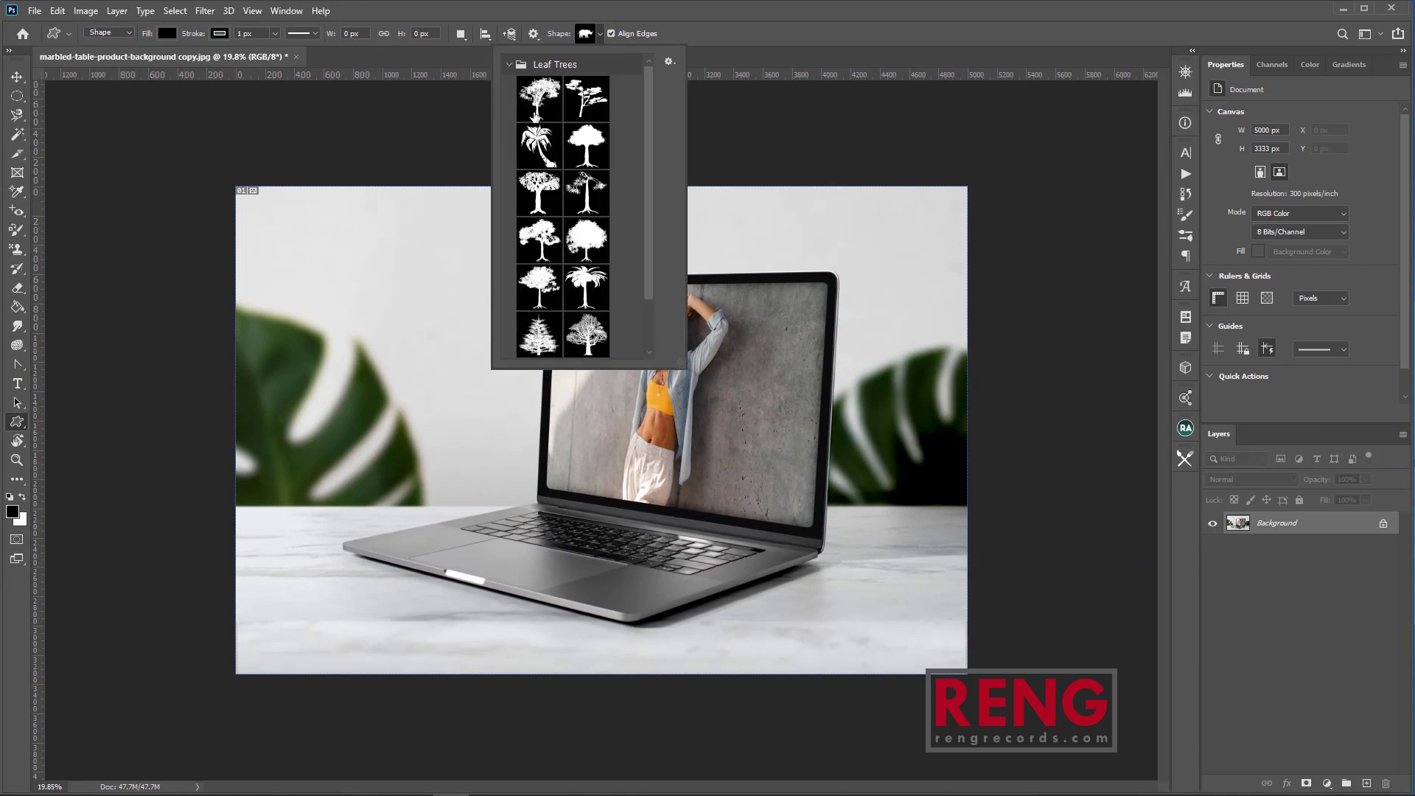
# Draw a tree custom shape from the Leaf Trees set over the wall beside the laptop.
pyautogui.doubleClick(553, 102)
pyautogui.moveTo(419, 289); pyautogui.dragTo(575, 549)
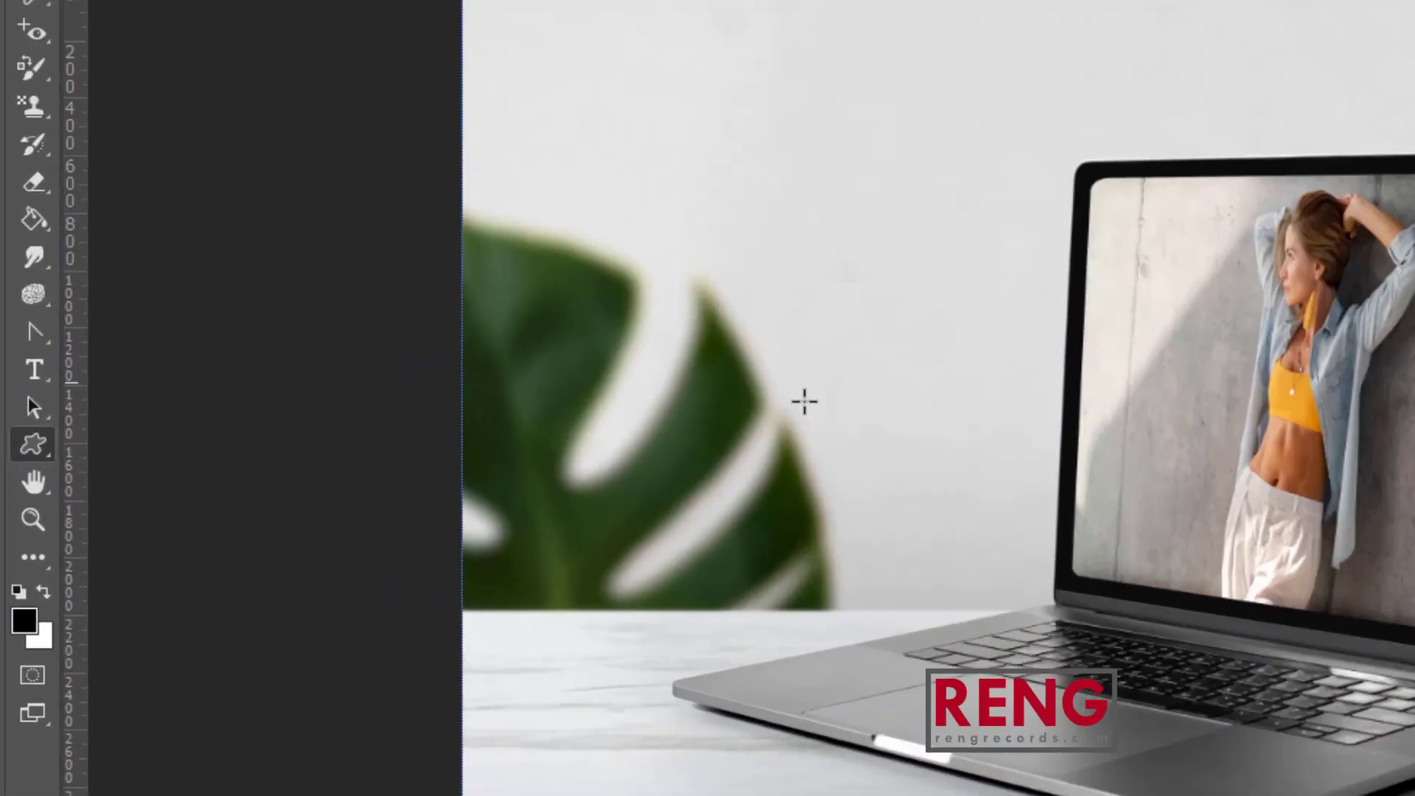
# Examine the laptop photo close up and as a whole using the Hand tool.
pyautogui.click(29, 486)
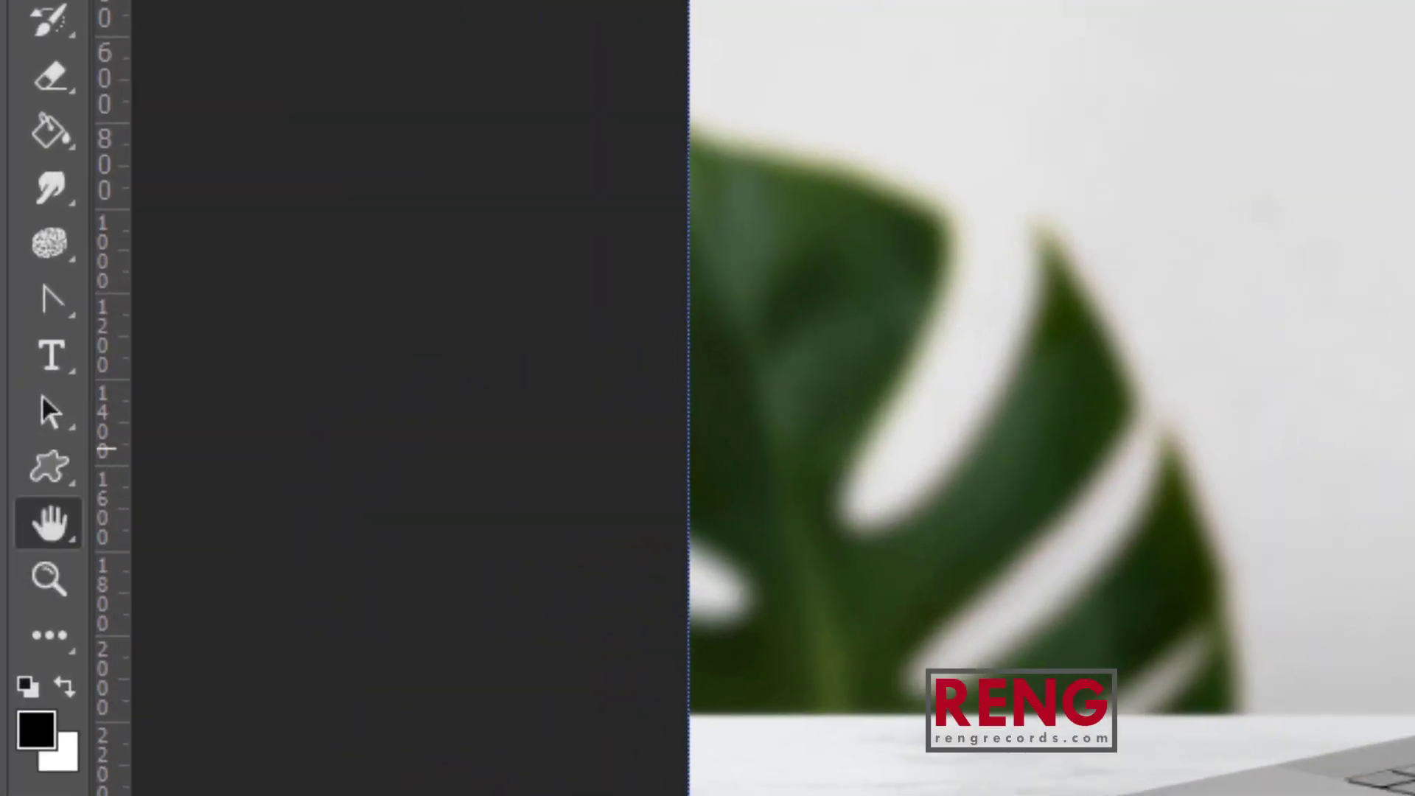
pyautogui.scroll(2, 758, 385)
pyautogui.scroll(-2, 569, 391)
pyautogui.scroll(4, 568, 391)
pyautogui.moveTo(528, 404)
pyautogui.mouseDown()
pyautogui.moveTo(652, 415)
pyautogui.moveTo(505, 480)
pyautogui.moveTo(577, 427)
pyautogui.moveTo(540, 401)
pyautogui.mouseUp()
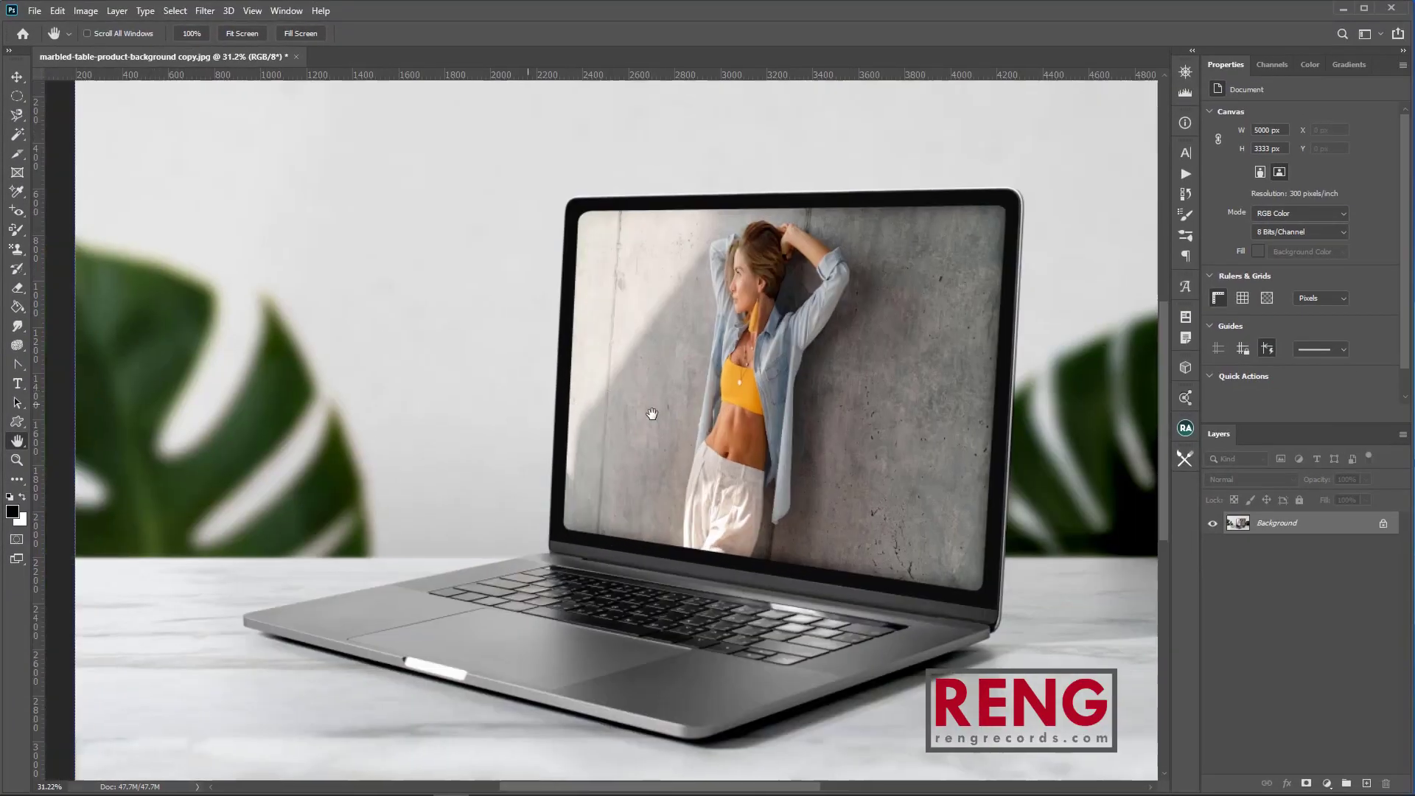
pyautogui.scroll(-2, 543, 401)
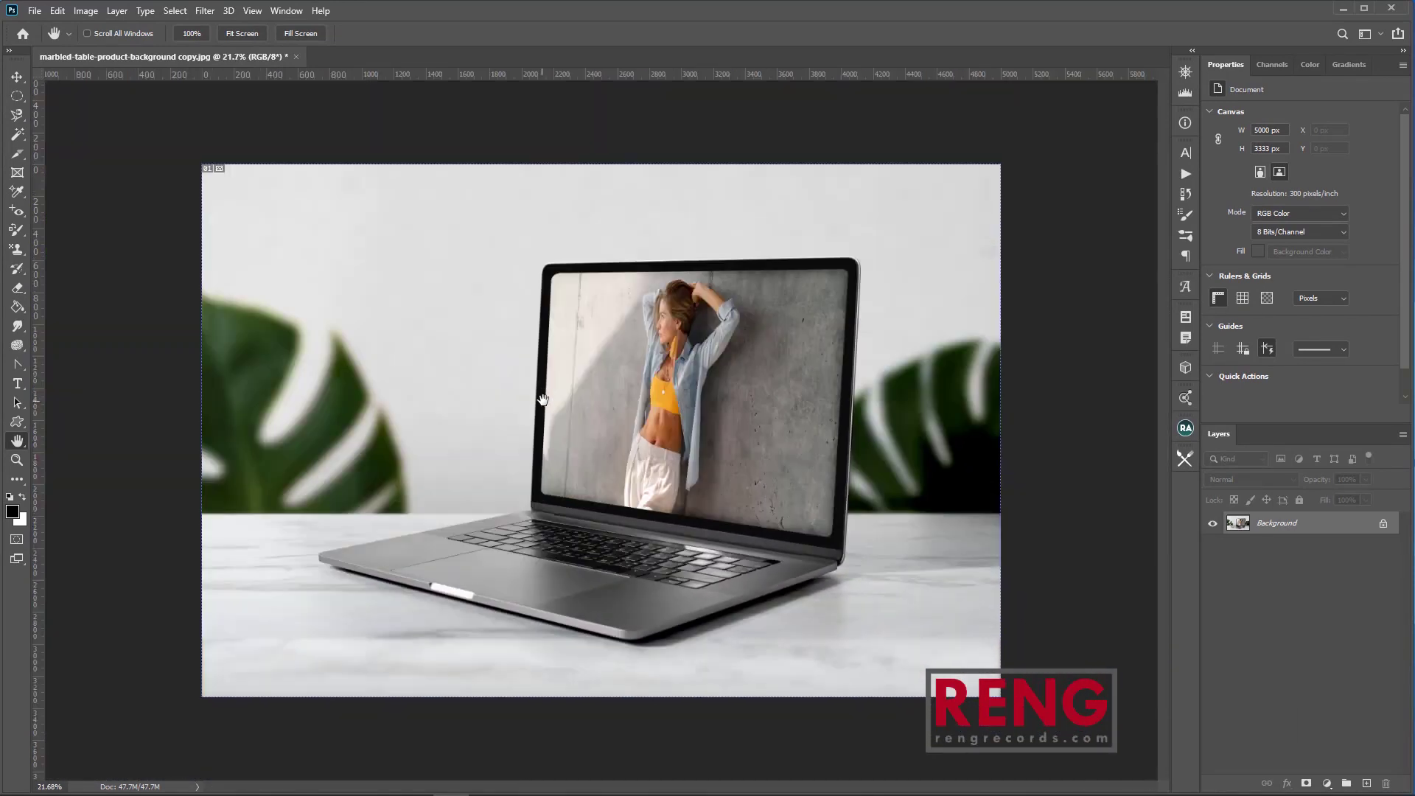
pyautogui.scroll(-2, 542, 400)
pyautogui.scroll(3, 600, 425)
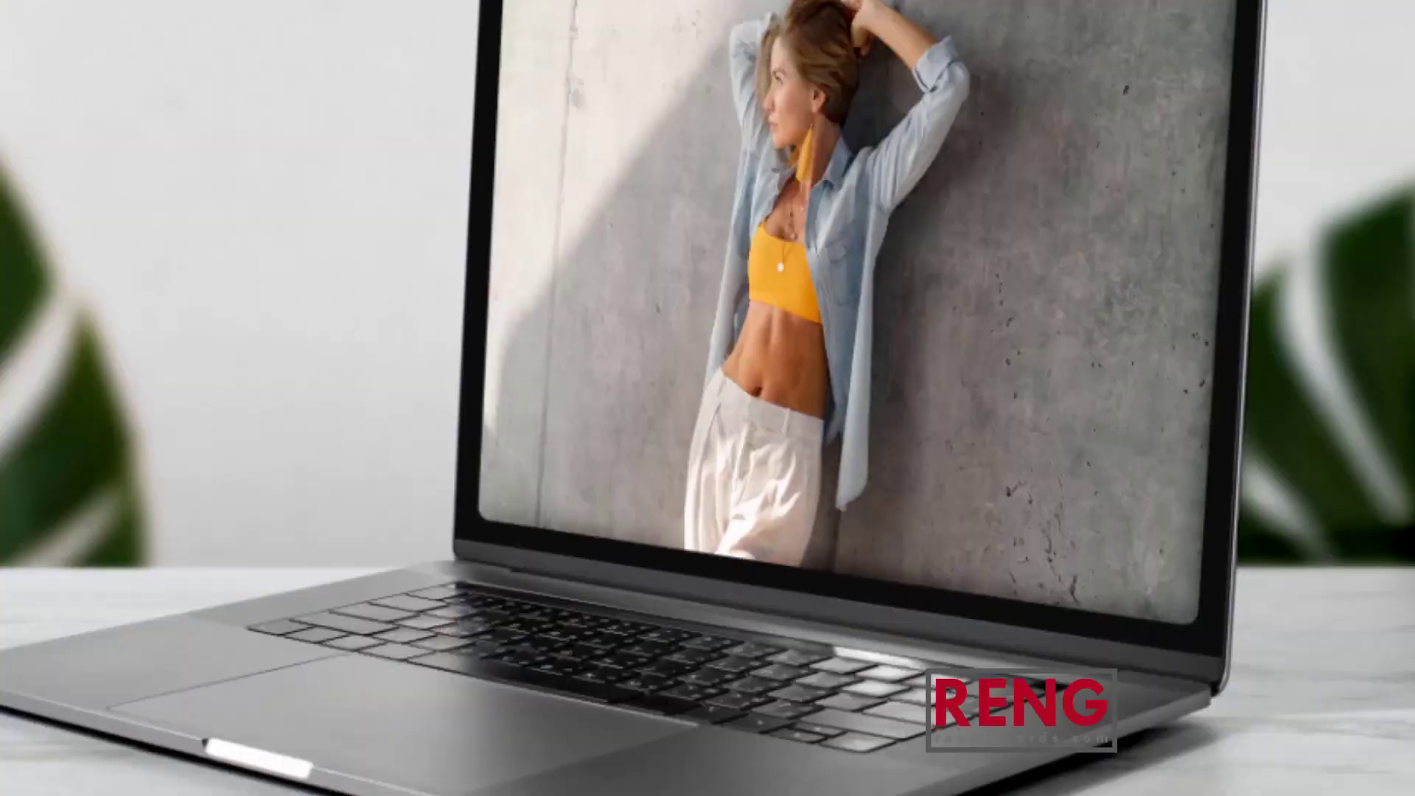
# Set the foreground colour to a bright cyan blue.
pyautogui.click(33, 363)
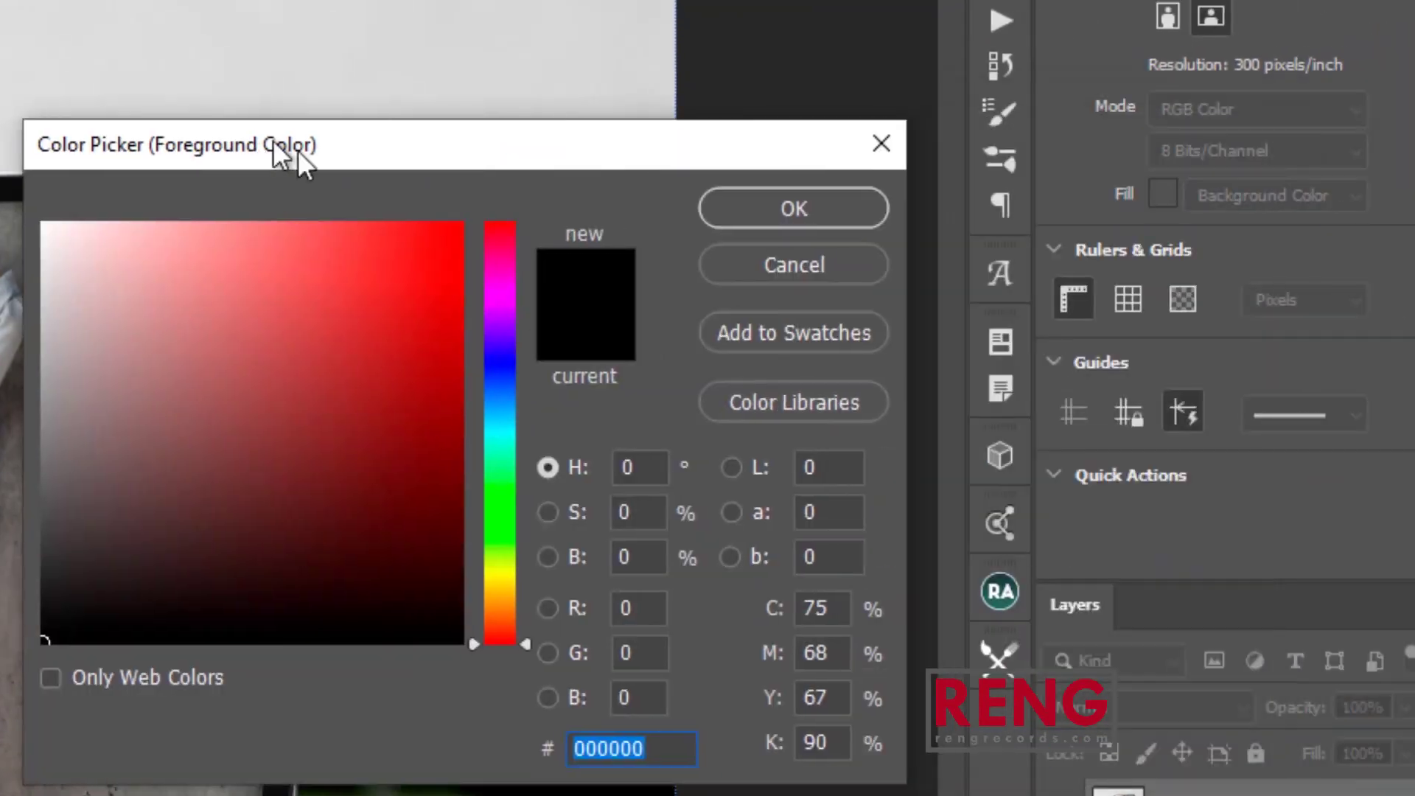
pyautogui.moveTo(284, 155); pyautogui.dragTo(289, 151)
pyautogui.moveTo(464, 324)
pyautogui.mouseDown()
pyautogui.moveTo(469, 400)
pyautogui.moveTo(470, 264)
pyautogui.moveTo(131, 273)
pyautogui.moveTo(195, 266)
pyautogui.mouseUp()
pyautogui.moveTo(543, 422); pyautogui.dragTo(498, 439)
pyautogui.moveTo(354, 363); pyautogui.dragTo(474, 174)
pyautogui.moveTo(509, 426)
pyautogui.mouseDown()
pyautogui.moveTo(509, 383)
pyautogui.moveTo(508, 453)
pyautogui.moveTo(504, 419)
pyautogui.mouseUp()
pyautogui.moveTo(443, 255)
pyautogui.mouseDown()
pyautogui.moveTo(445, 280)
pyautogui.moveTo(540, 252)
pyautogui.mouseUp()
pyautogui.click(808, 210)
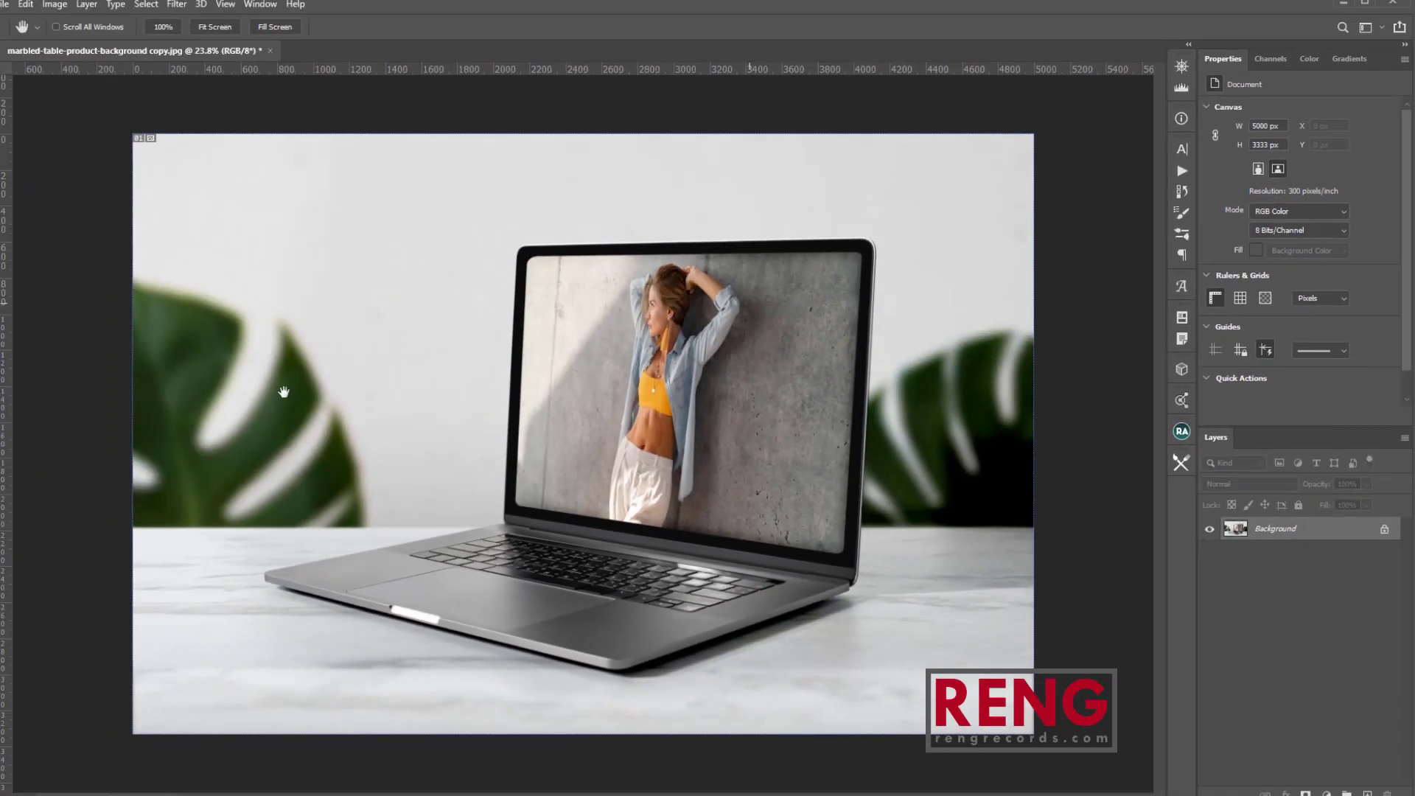
# Set the background colour to a dark red.
pyautogui.click(23, 522)
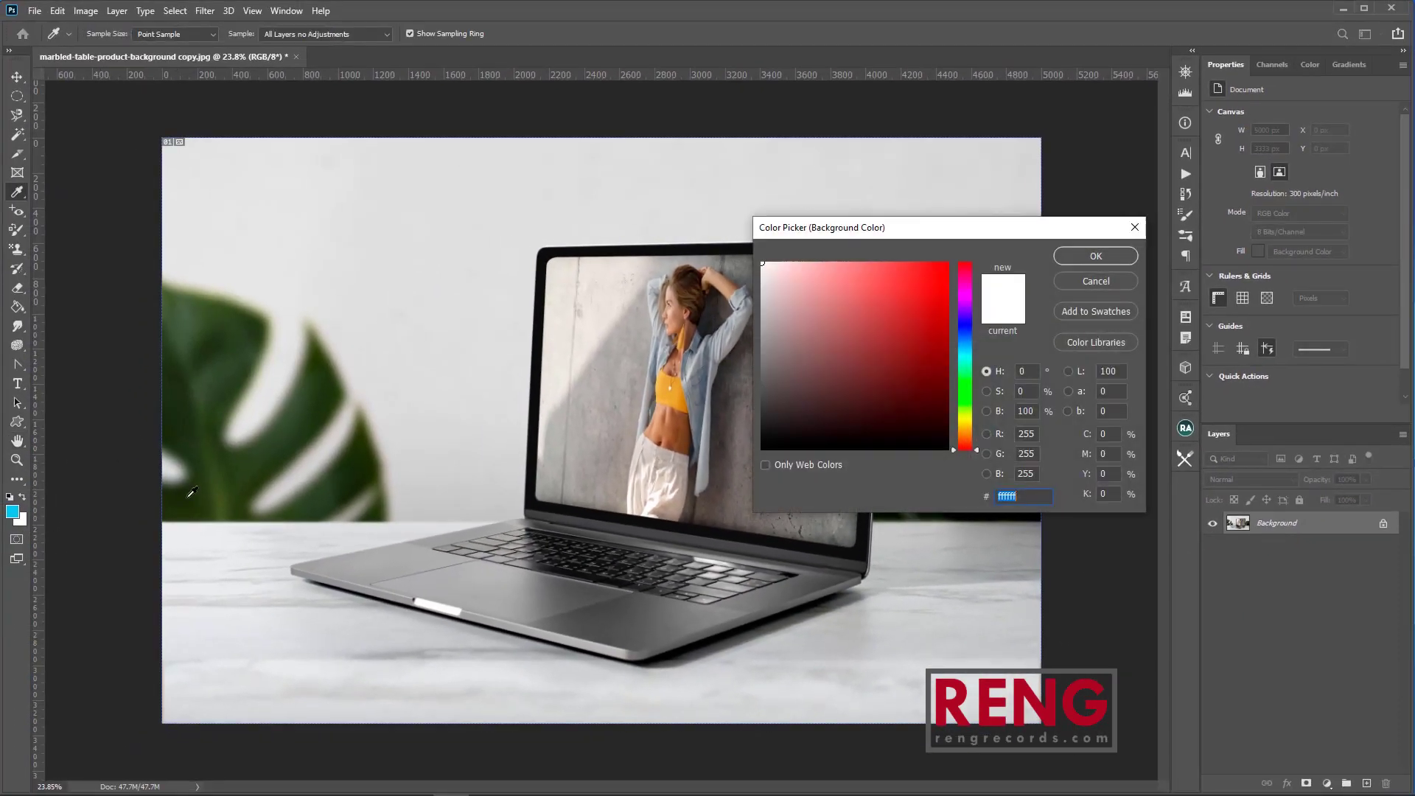
pyautogui.moveTo(911, 363)
pyautogui.mouseDown()
pyautogui.moveTo(965, 385)
pyautogui.moveTo(962, 340)
pyautogui.mouseUp()
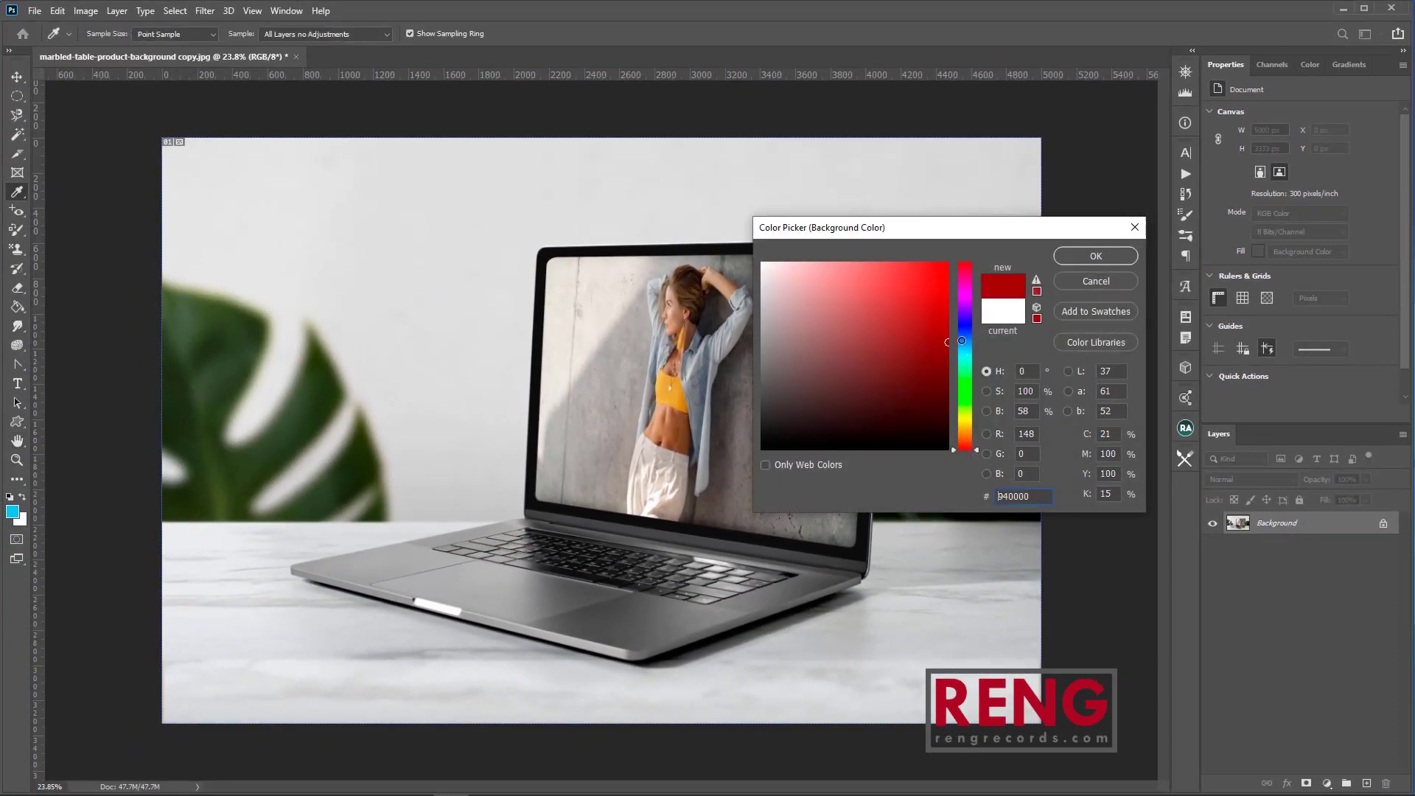
pyautogui.click(1096, 255)
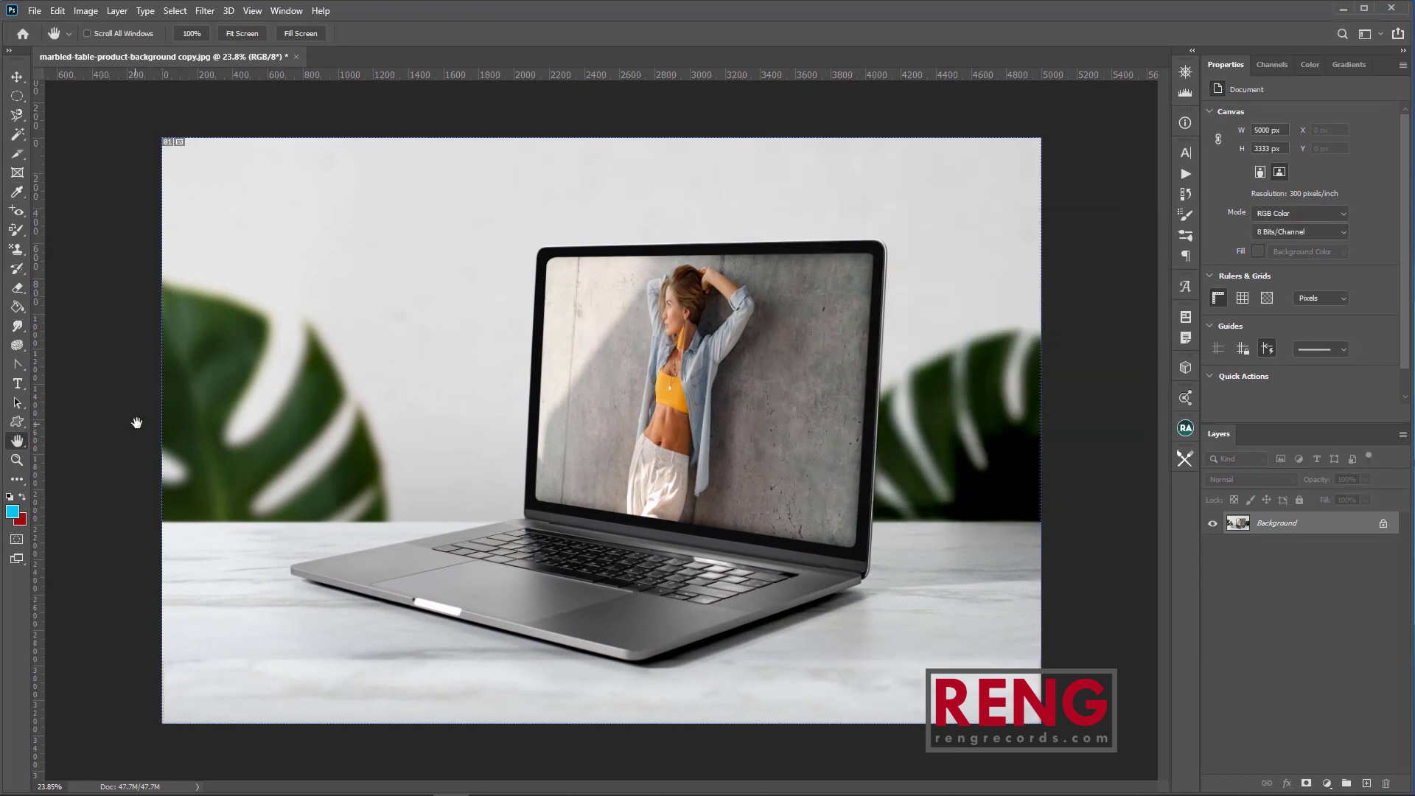
# Erase a stroke across the wall and the laptop's edge with the Eraser, and undo it.
pyautogui.press('e')
pyautogui.moveTo(480, 338)
pyautogui.mouseDown()
pyautogui.moveTo(589, 399)
pyautogui.moveTo(549, 434)
pyautogui.mouseUp()
pyautogui.hotkey('ctrl', 'z')
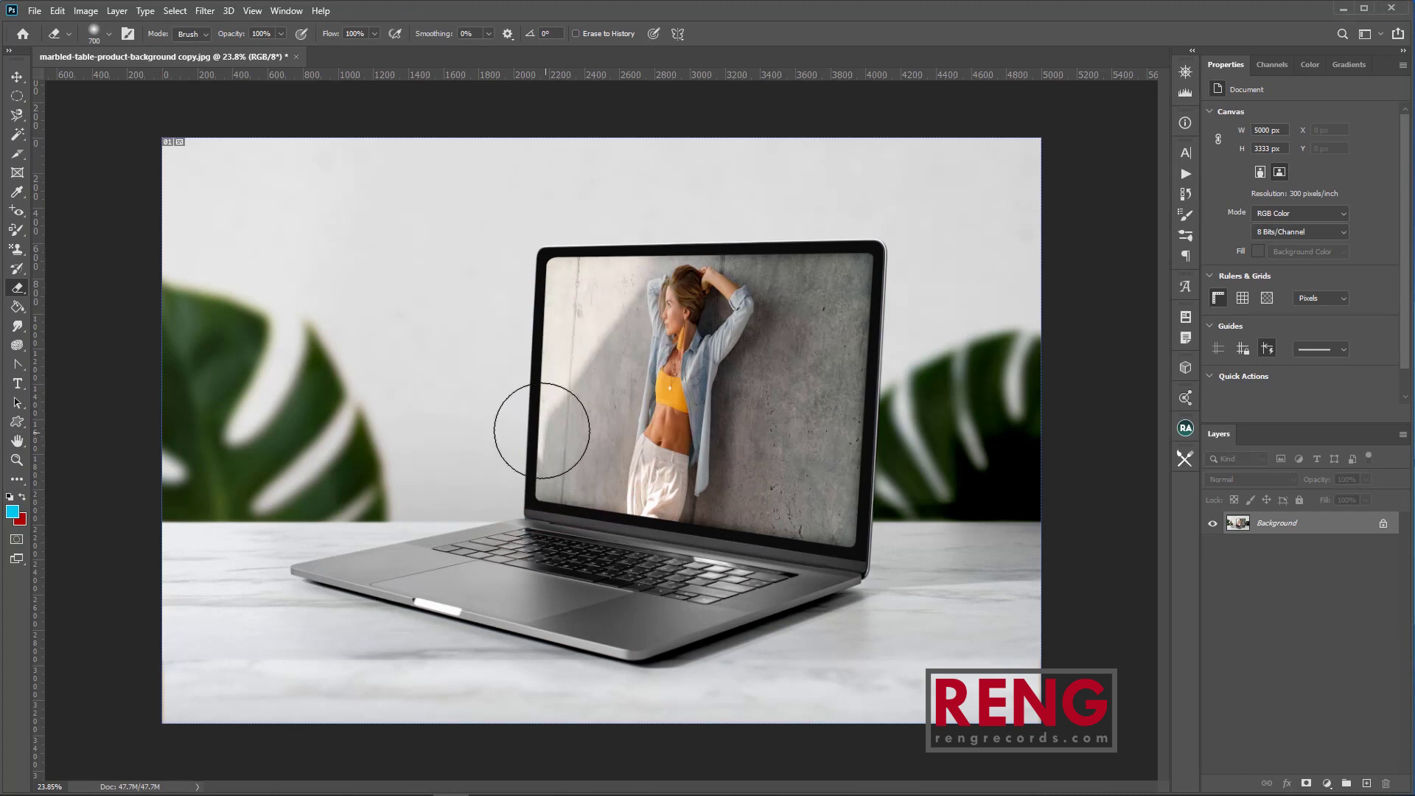
# Scribble cyan loops on the wall between the leaf and the laptop with the Brush tool, and undo the painting.
pyautogui.press('b')
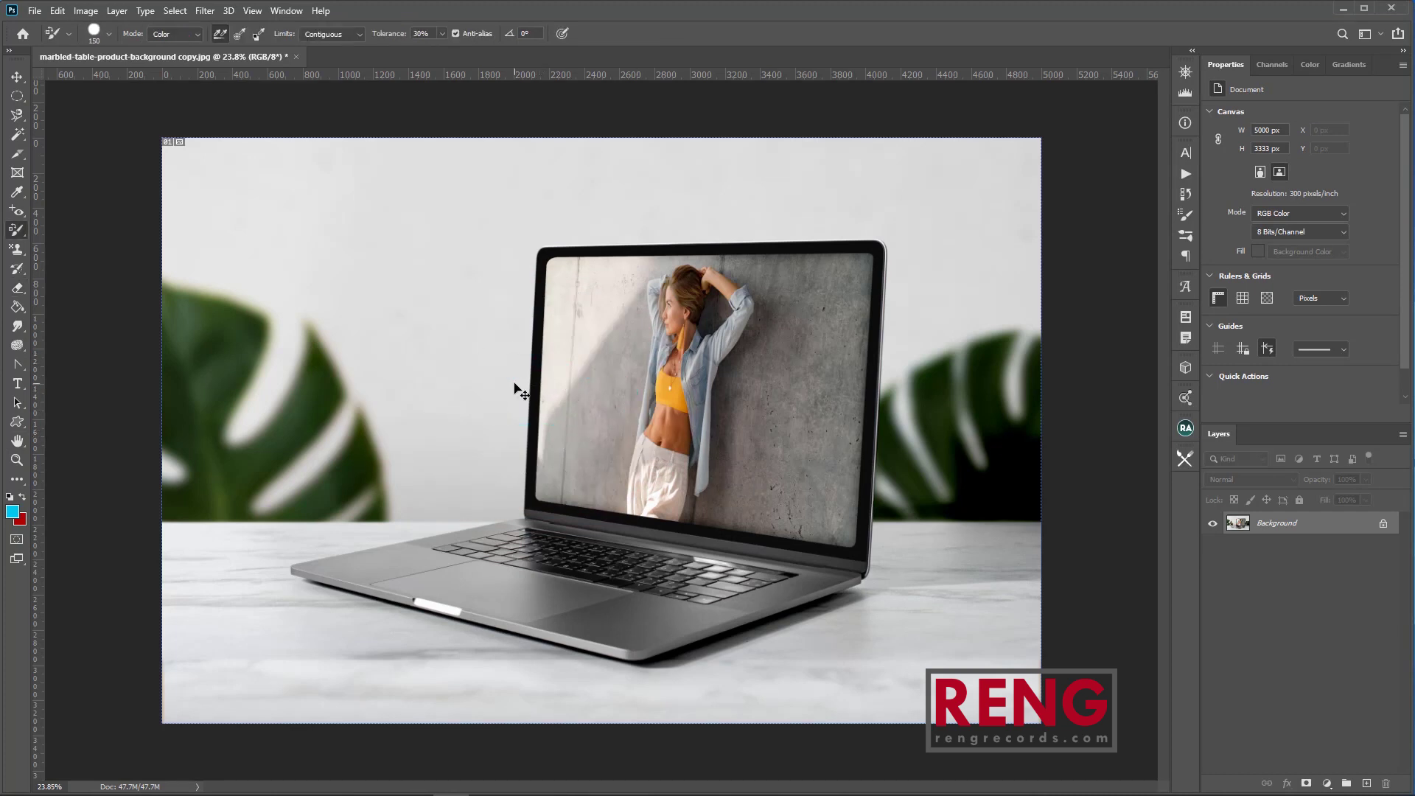
pyautogui.rightClick(18, 230)
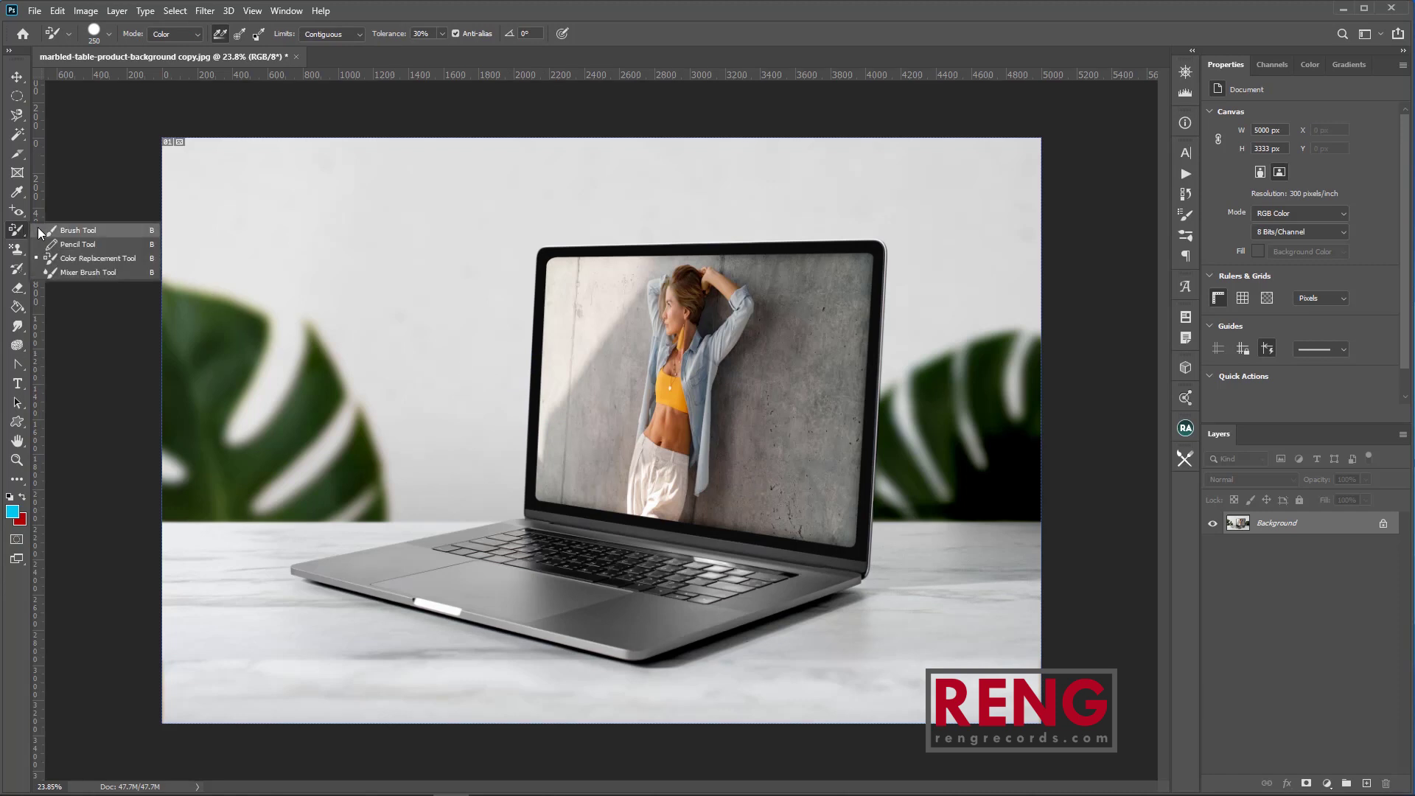
pyautogui.click(55, 229)
pyautogui.moveTo(328, 398)
pyautogui.mouseDown()
pyautogui.moveTo(472, 332)
pyautogui.moveTo(481, 383)
pyautogui.moveTo(461, 390)
pyautogui.mouseUp()
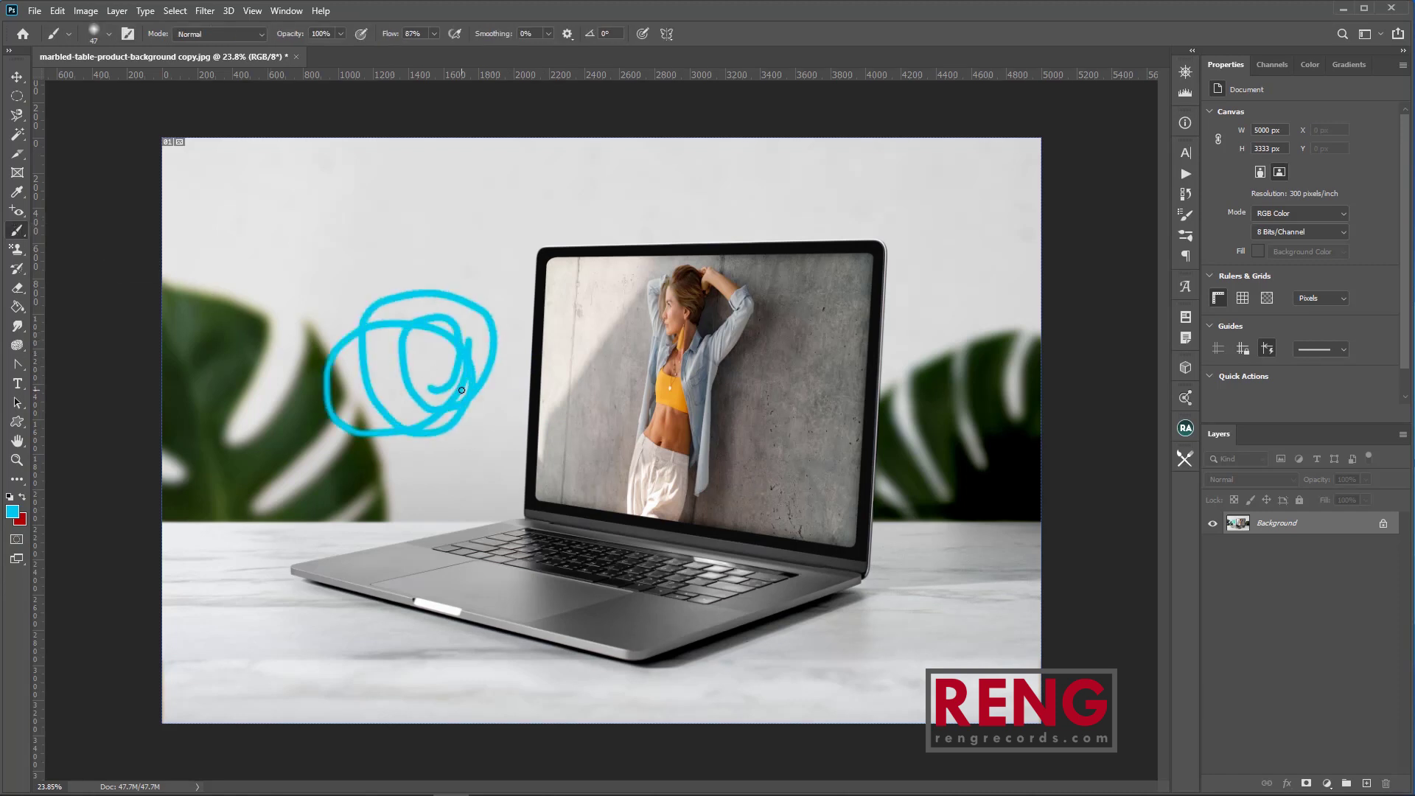
pyautogui.hotkey('ctrl', 'z')
pyautogui.hotkey('ctrl', 'z')
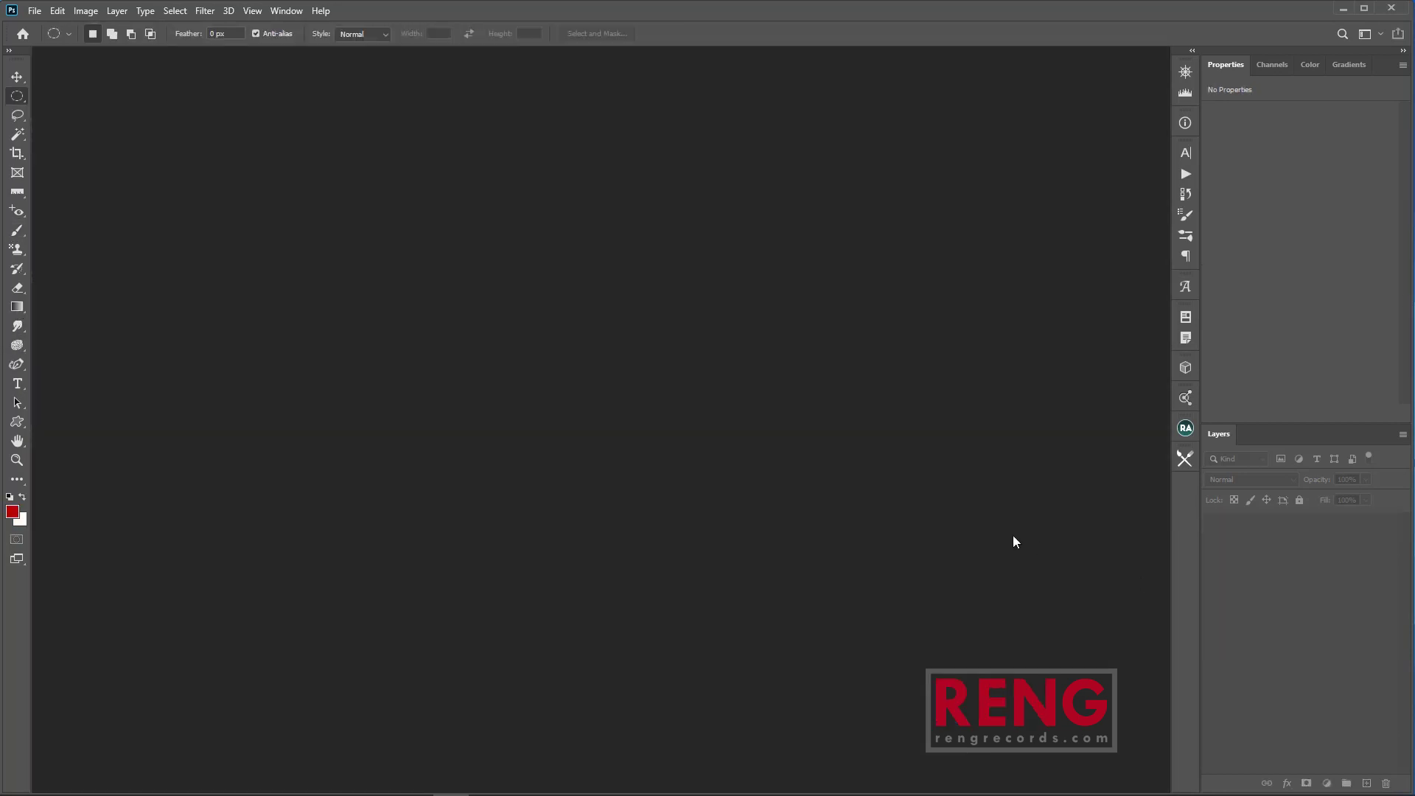
# Create a new blank document 8 cm wide and 4 cm high at 300 pixels per inch with a white background.
pyautogui.hotkey('ctrl', 'n')
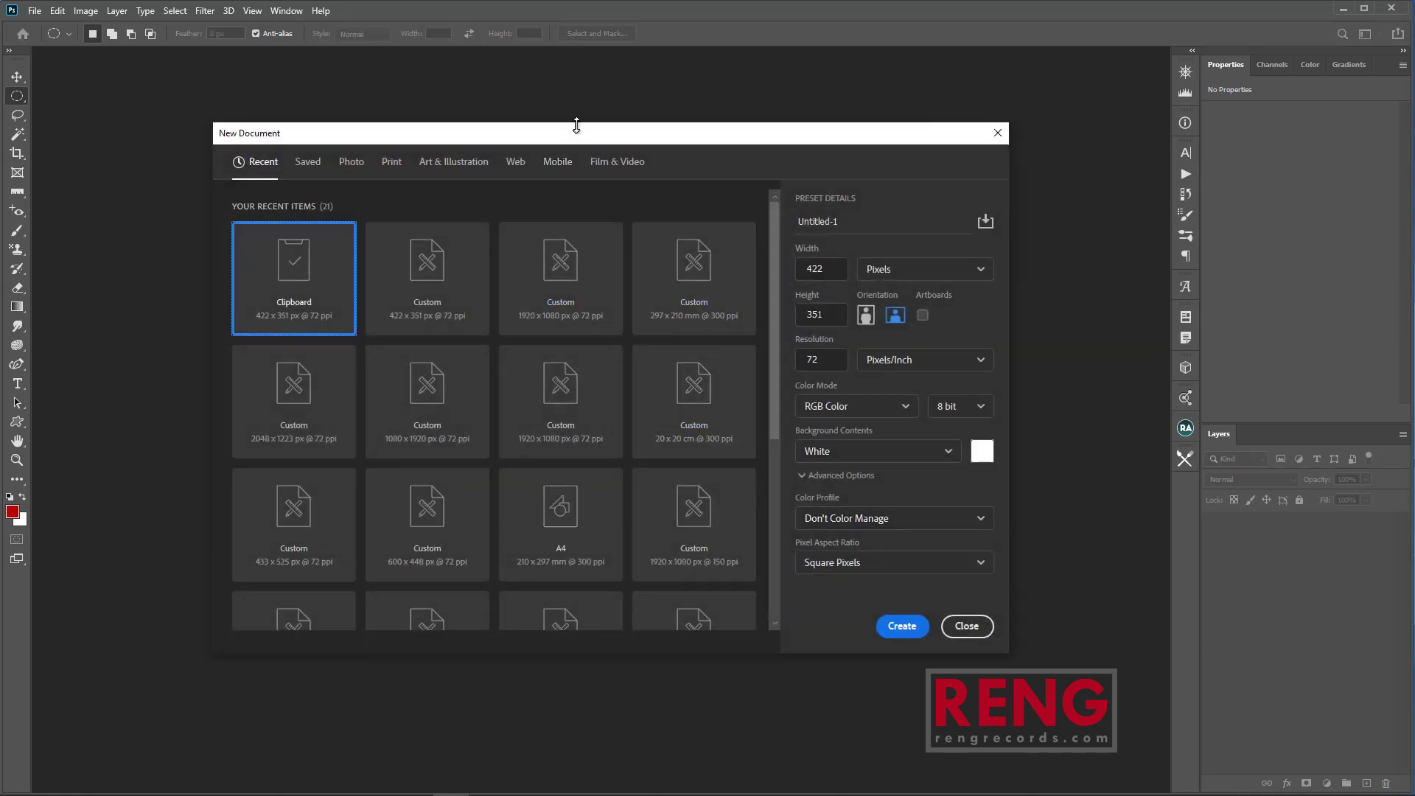
pyautogui.moveTo(576, 125); pyautogui.dragTo(571, 107)
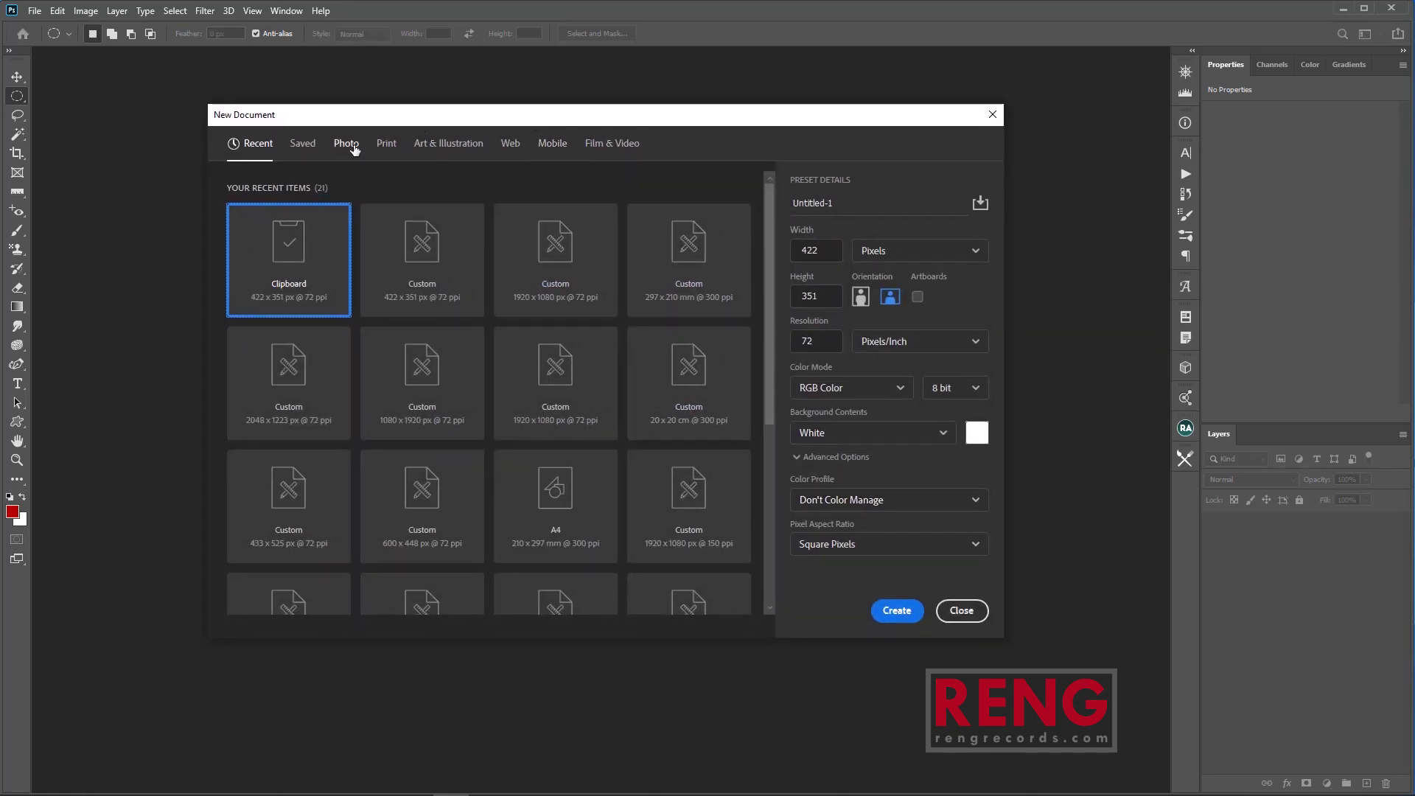
pyautogui.click(353, 147)
pyautogui.click(890, 254)
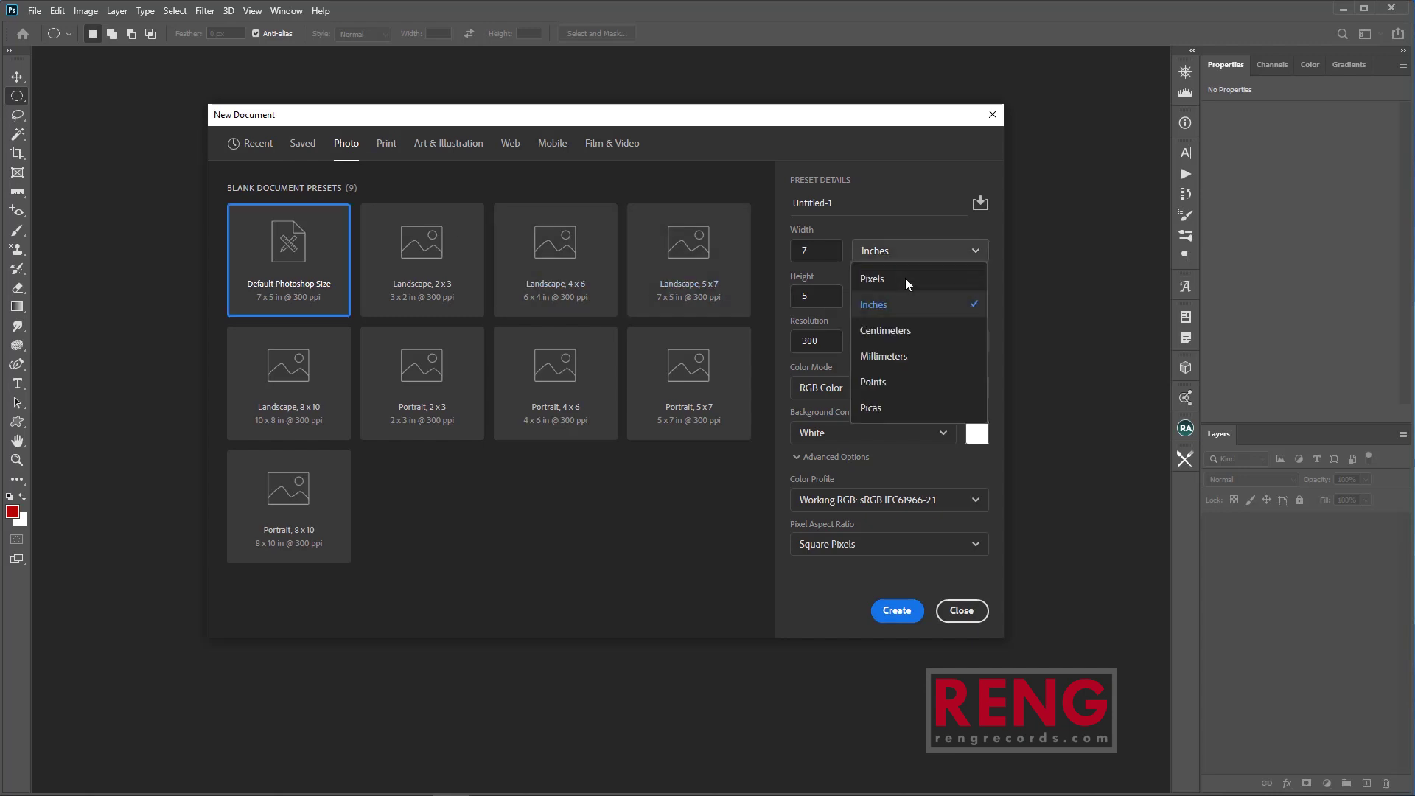
pyautogui.click(903, 330)
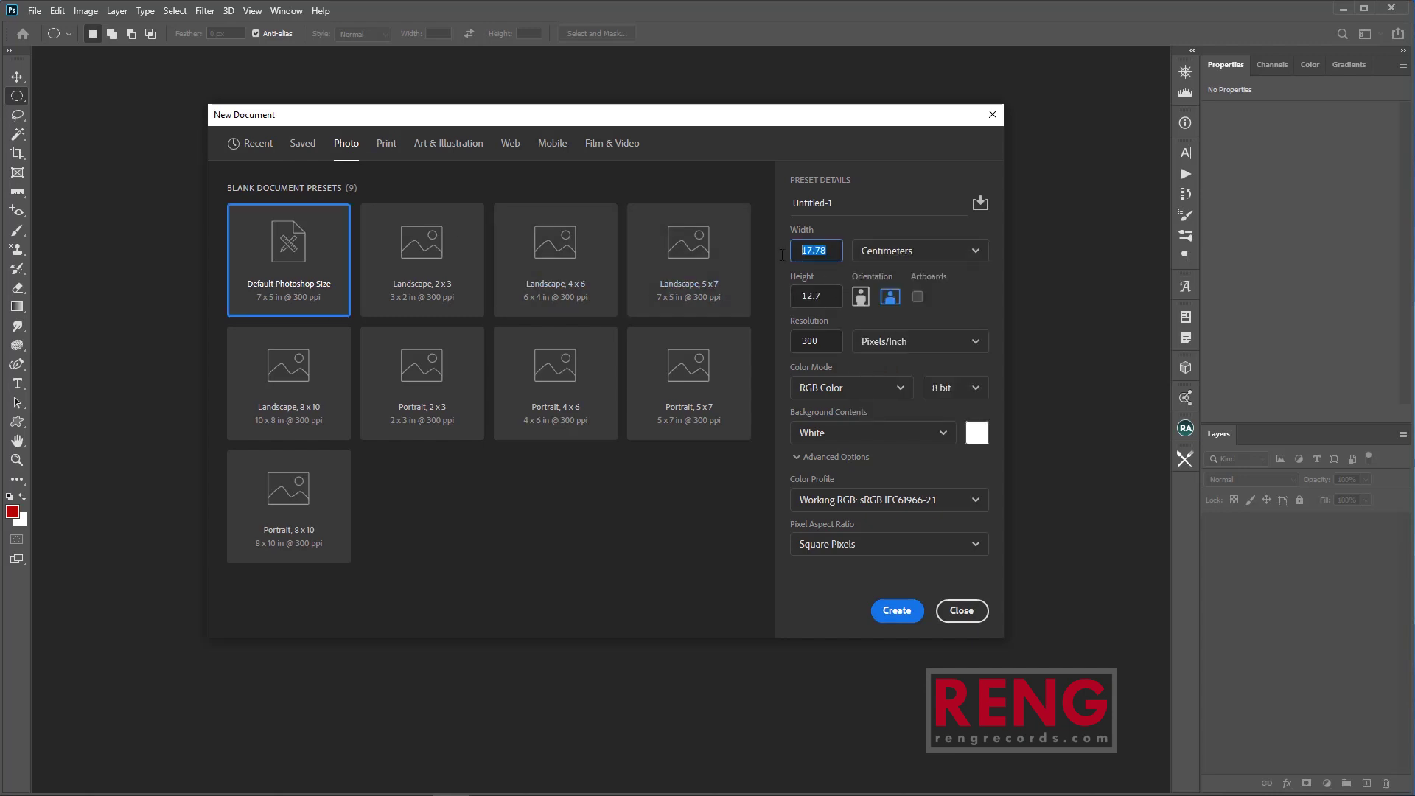
pyautogui.press('Tab')
pyautogui.click(897, 611)
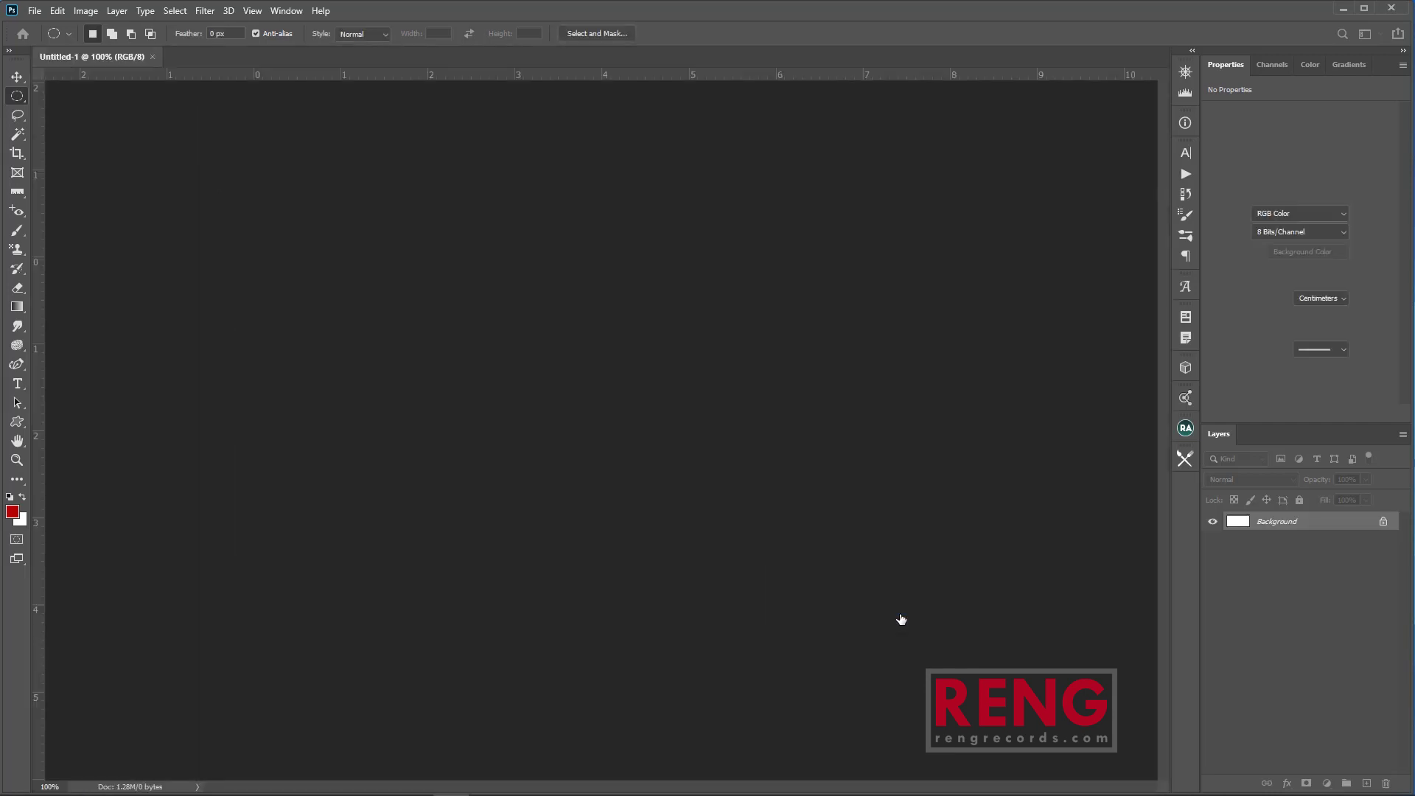
# Make three separate rectangular marquee selections side by side in the upper part of the canvas, adding each to the selection.
pyautogui.hotkey('ctrl', '+')
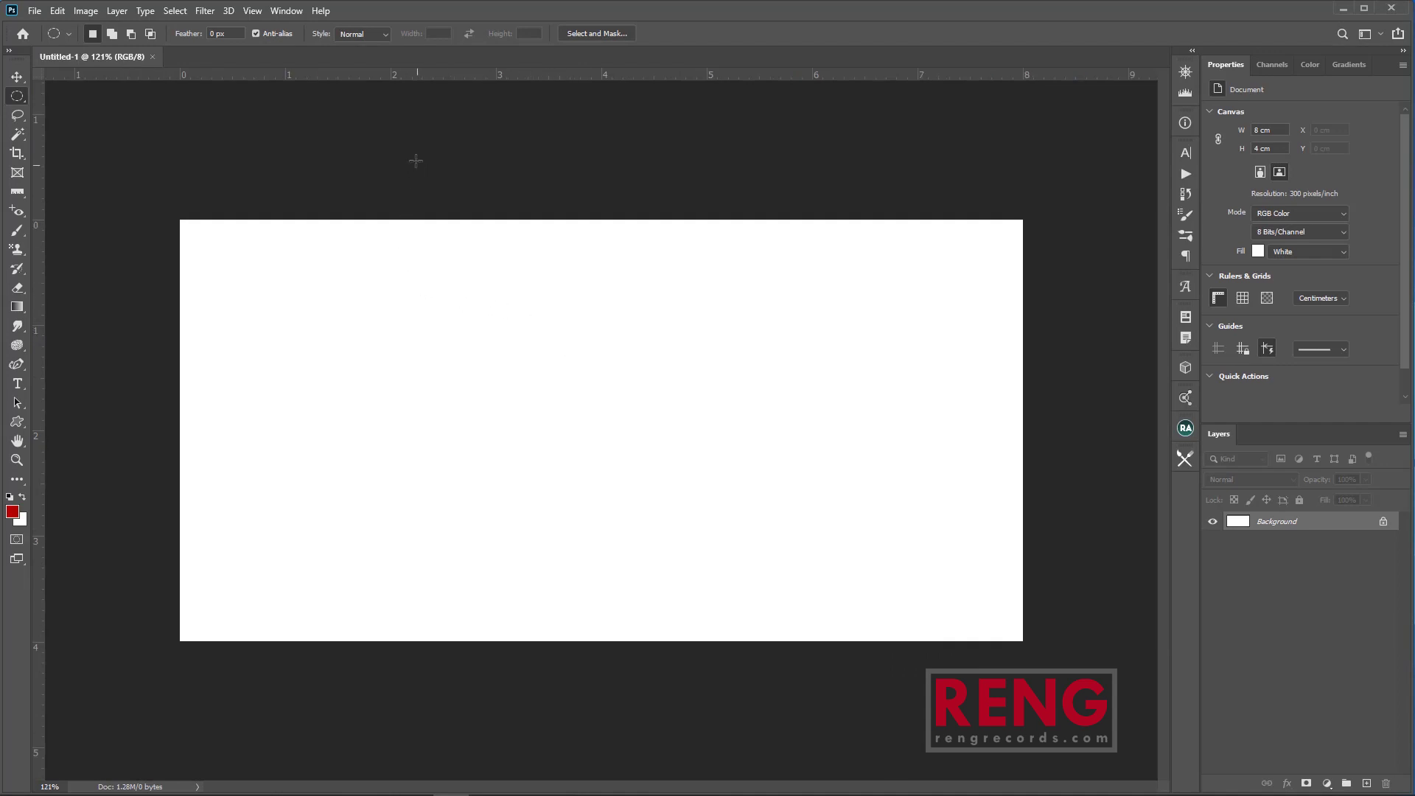
pyautogui.rightClick(18, 98)
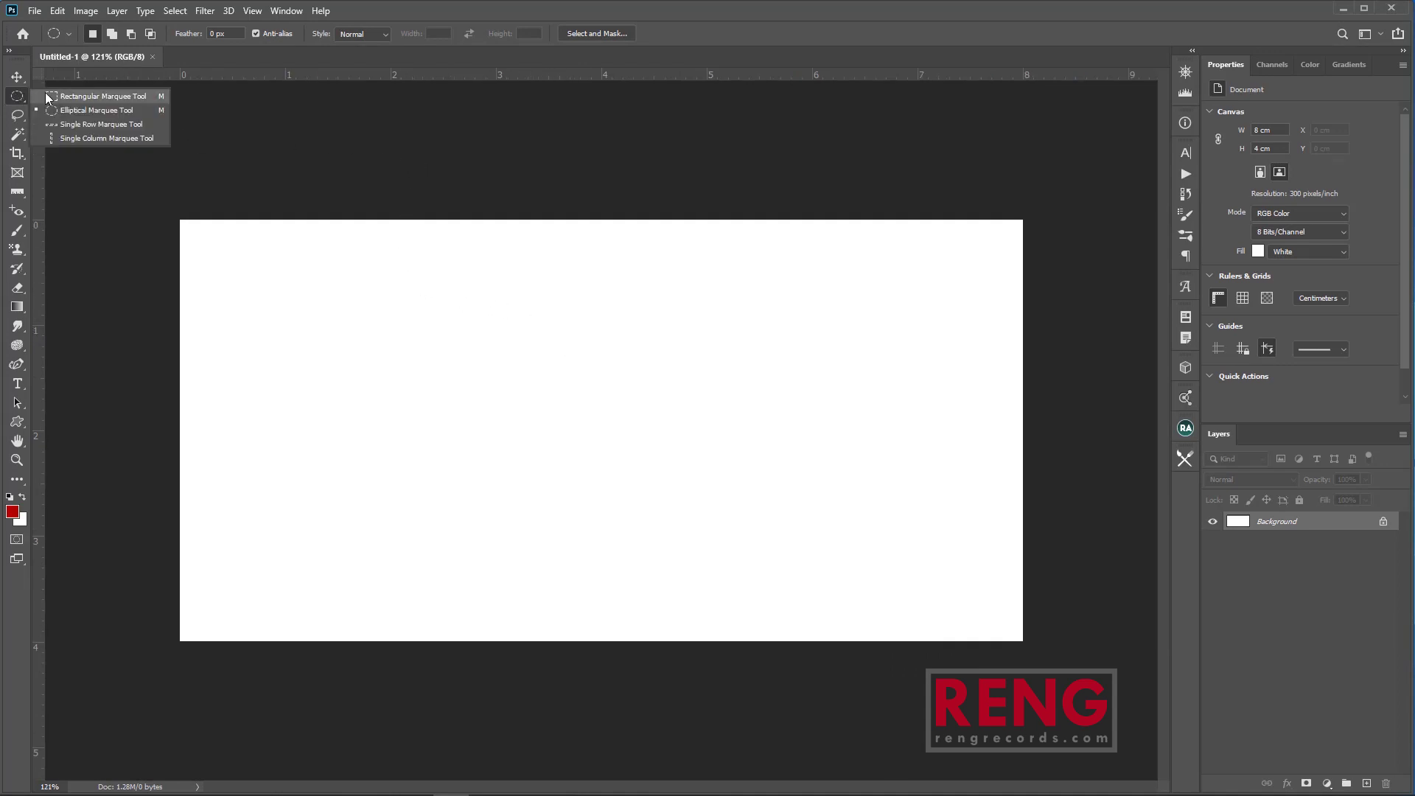
pyautogui.click(82, 96)
pyautogui.moveTo(259, 270); pyautogui.dragTo(376, 376)
pyautogui.hotkey('ctrl', 'd')
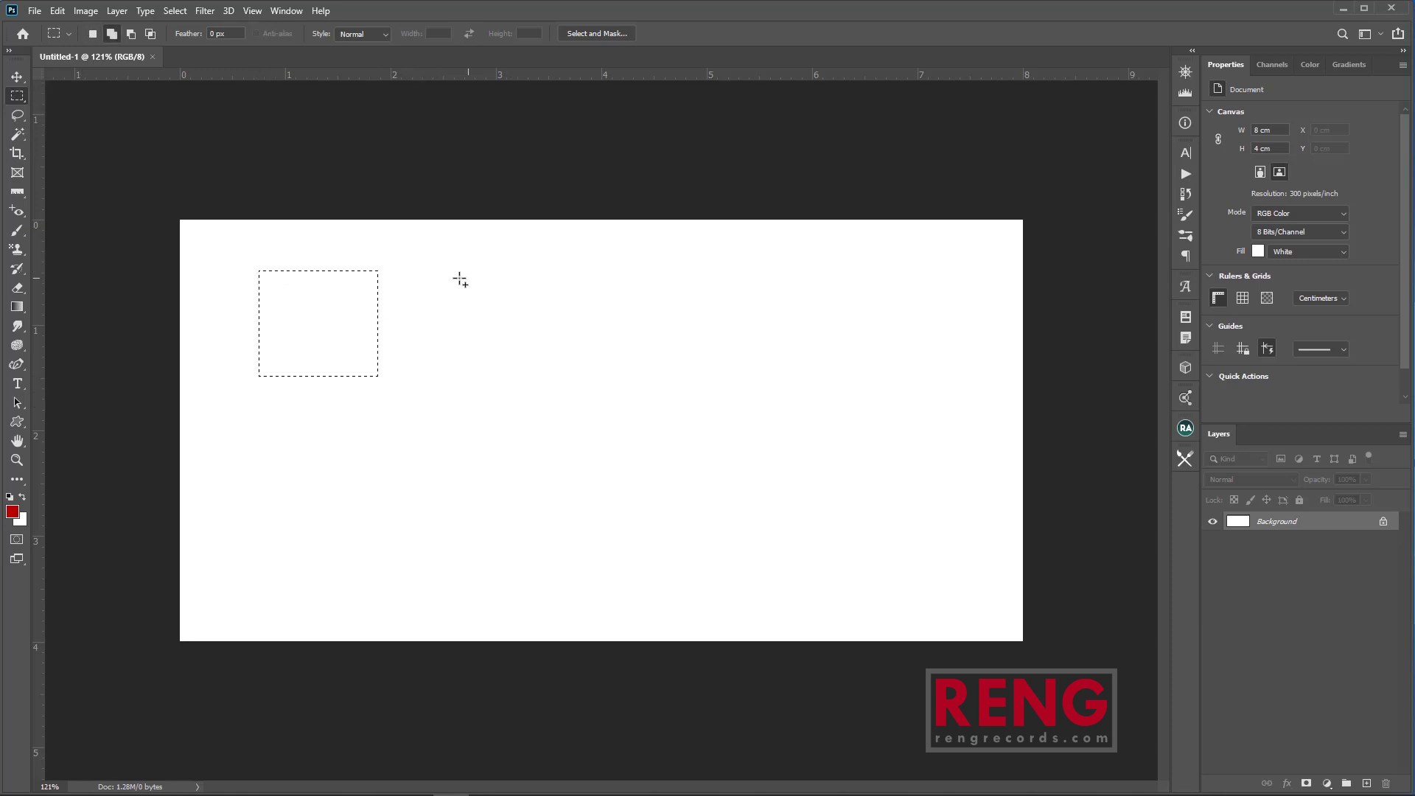
pyautogui.moveTo(428, 275); pyautogui.dragTo(561, 382)
pyautogui.moveTo(587, 275); pyautogui.dragTo(764, 378)
# Toggle the document rulers off and on again.
pyautogui.hotkey('ctrl', 'r')
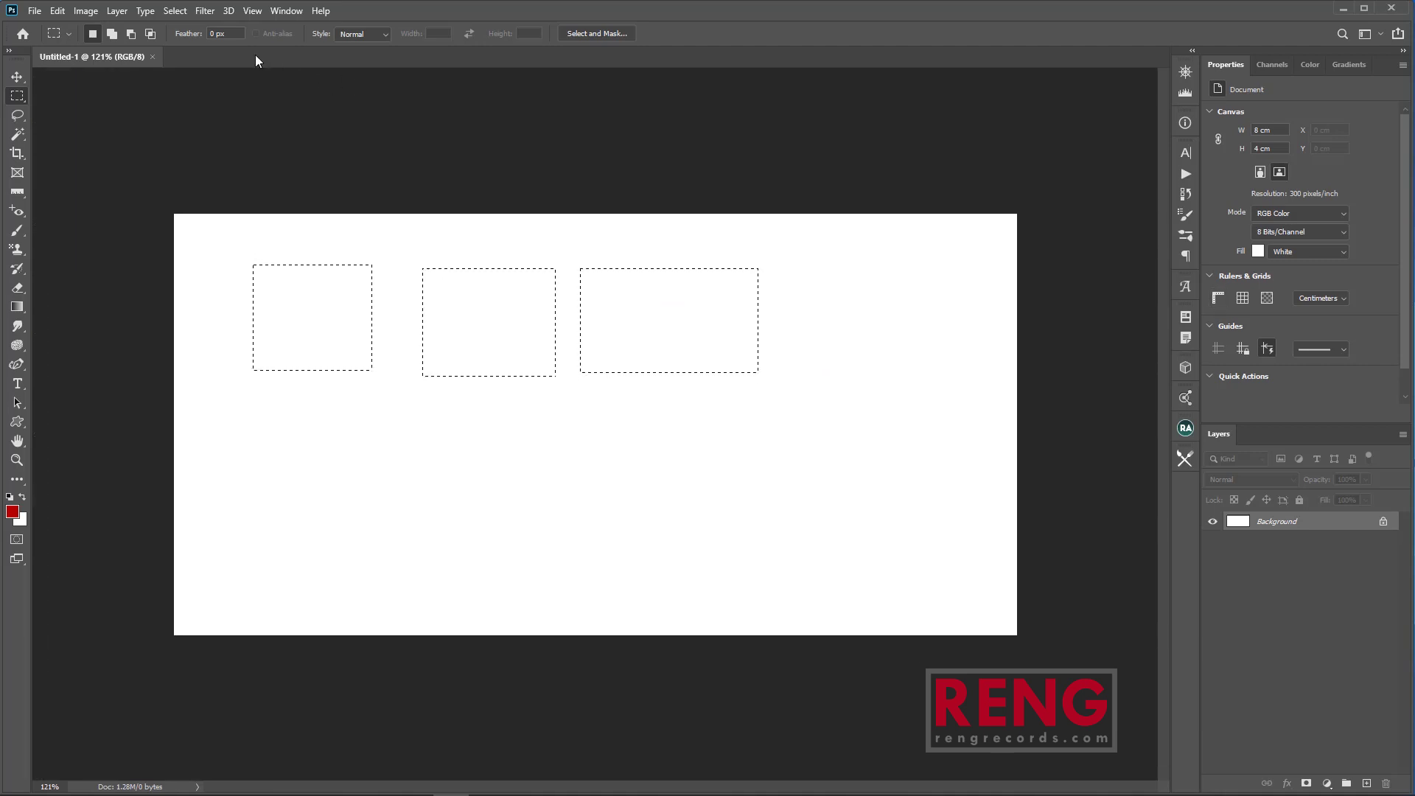
pyautogui.click(252, 11)
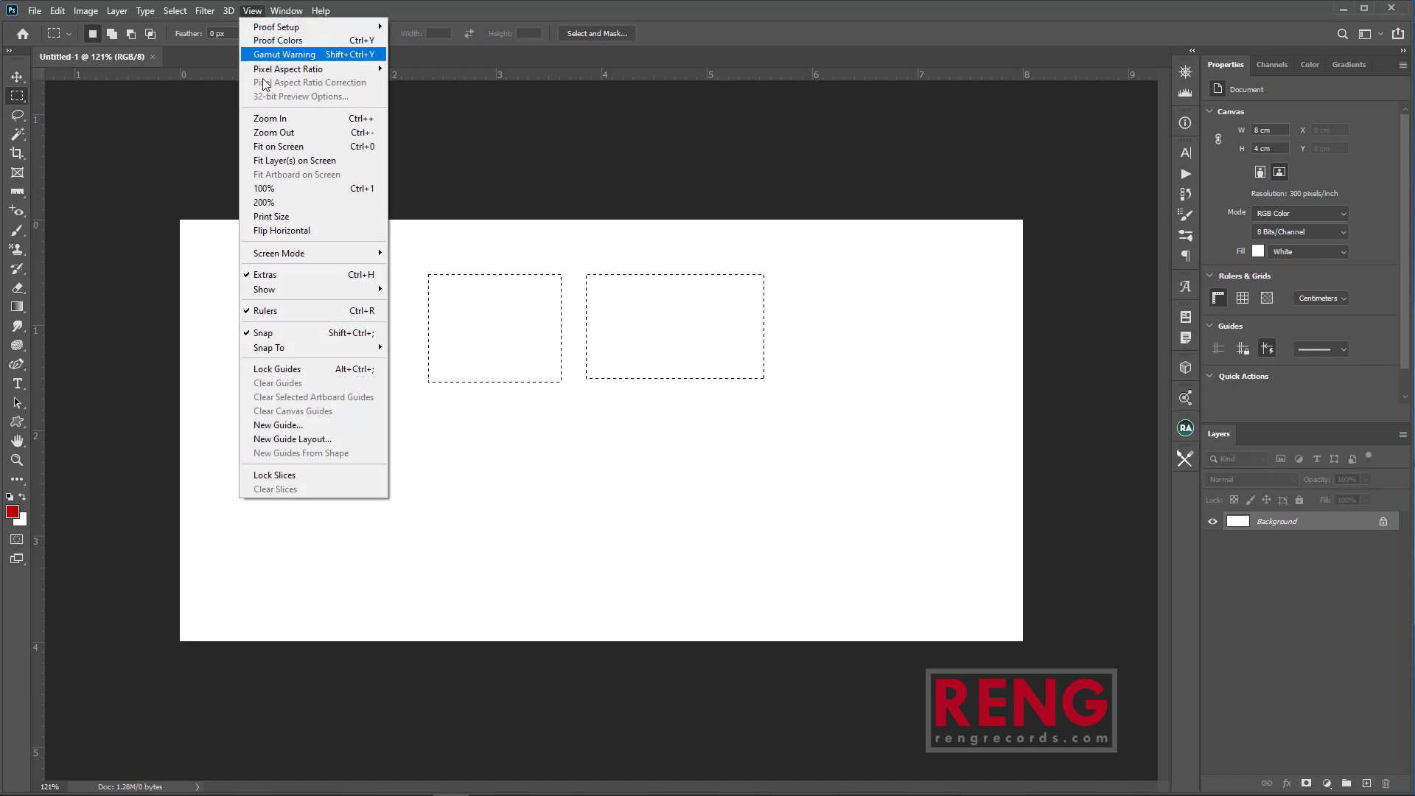
pyautogui.click(286, 312)
pyautogui.click(252, 11)
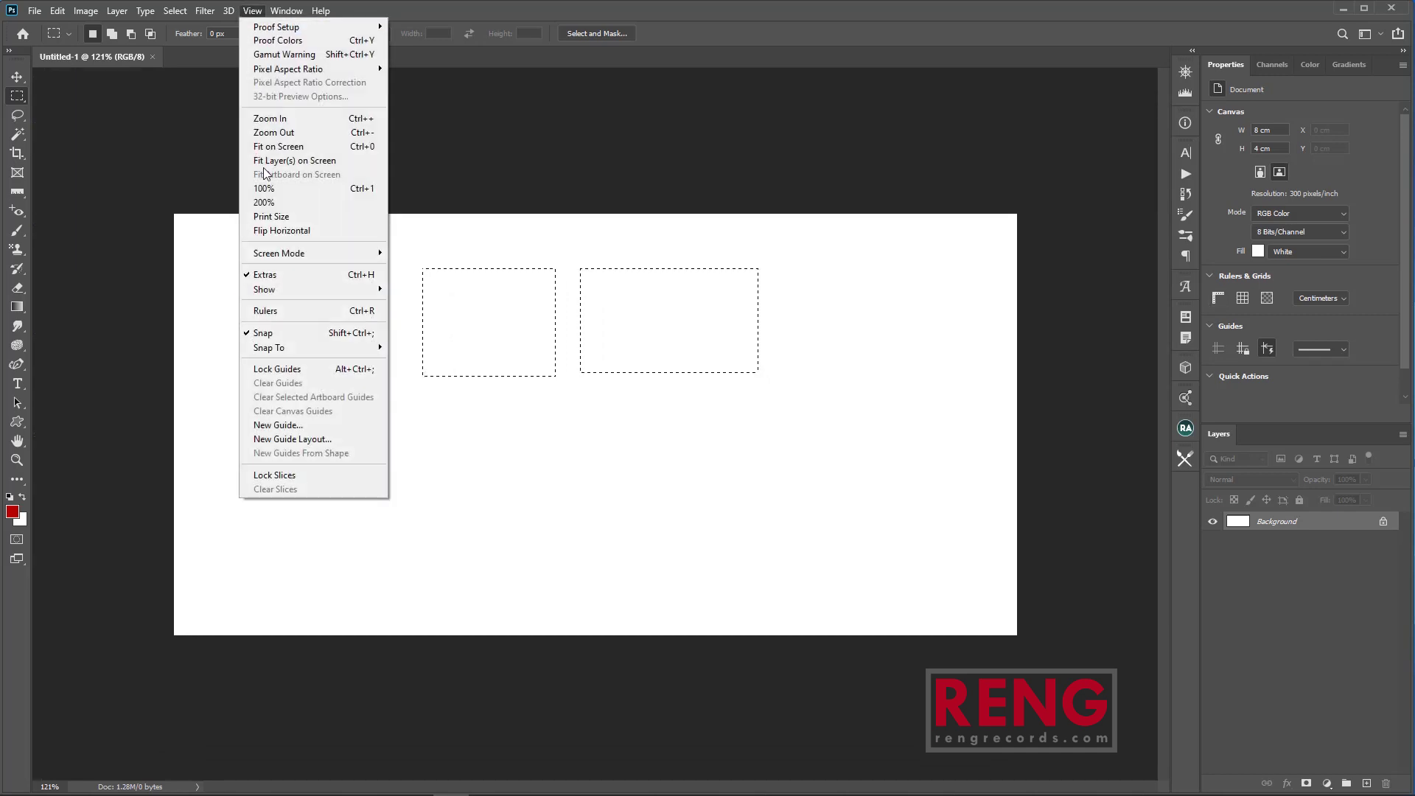
pyautogui.click(291, 317)
# Pull a vertical guide from the ruler to about 4.1 cm across the canvas and reposition it.
pyautogui.moveTo(600, 72)
pyautogui.mouseDown()
pyautogui.moveTo(652, 656)
pyautogui.moveTo(622, 379)
pyautogui.moveTo(619, 70)
pyautogui.mouseUp()
pyautogui.moveTo(42, 386); pyautogui.dragTo(598, 484)
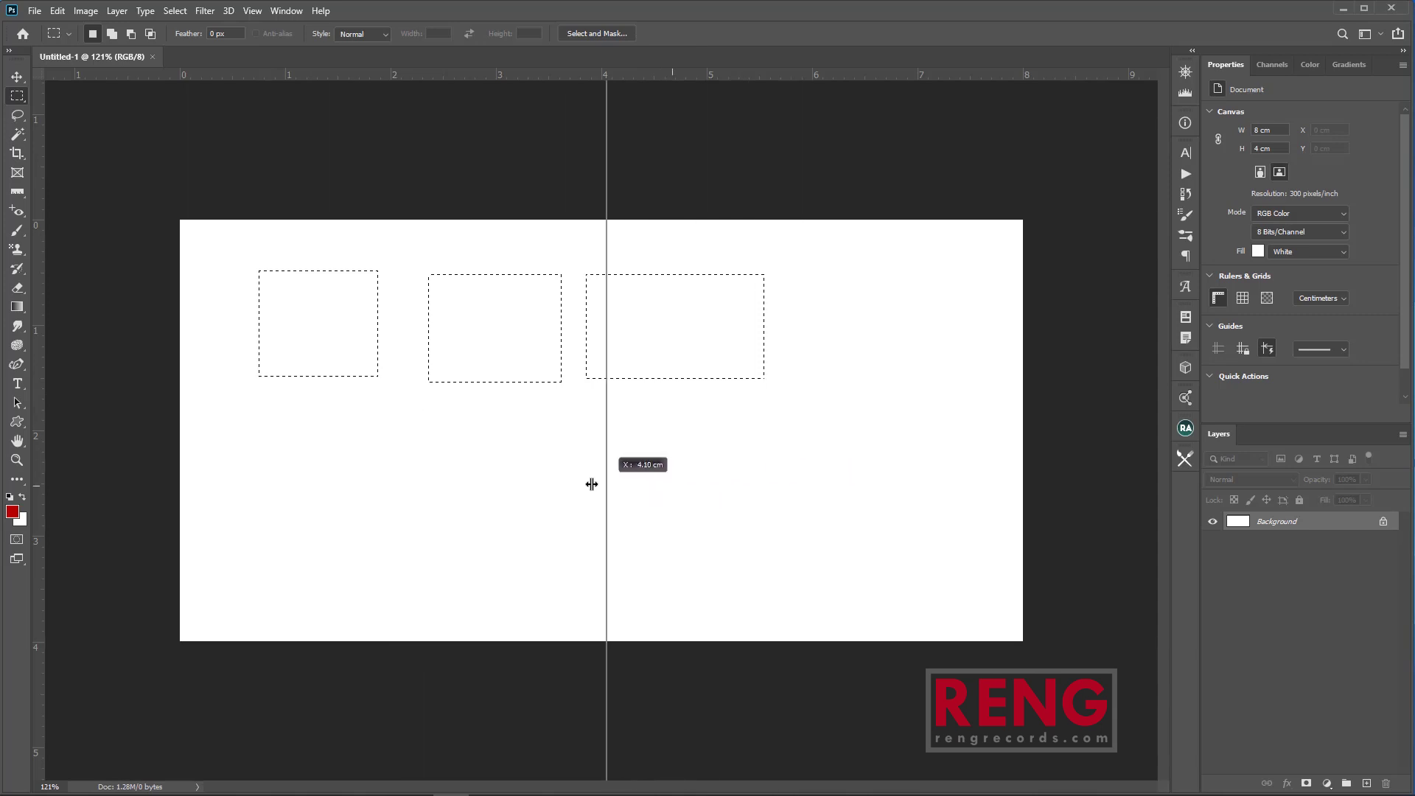
pyautogui.moveTo(598, 484); pyautogui.dragTo(513, 484)
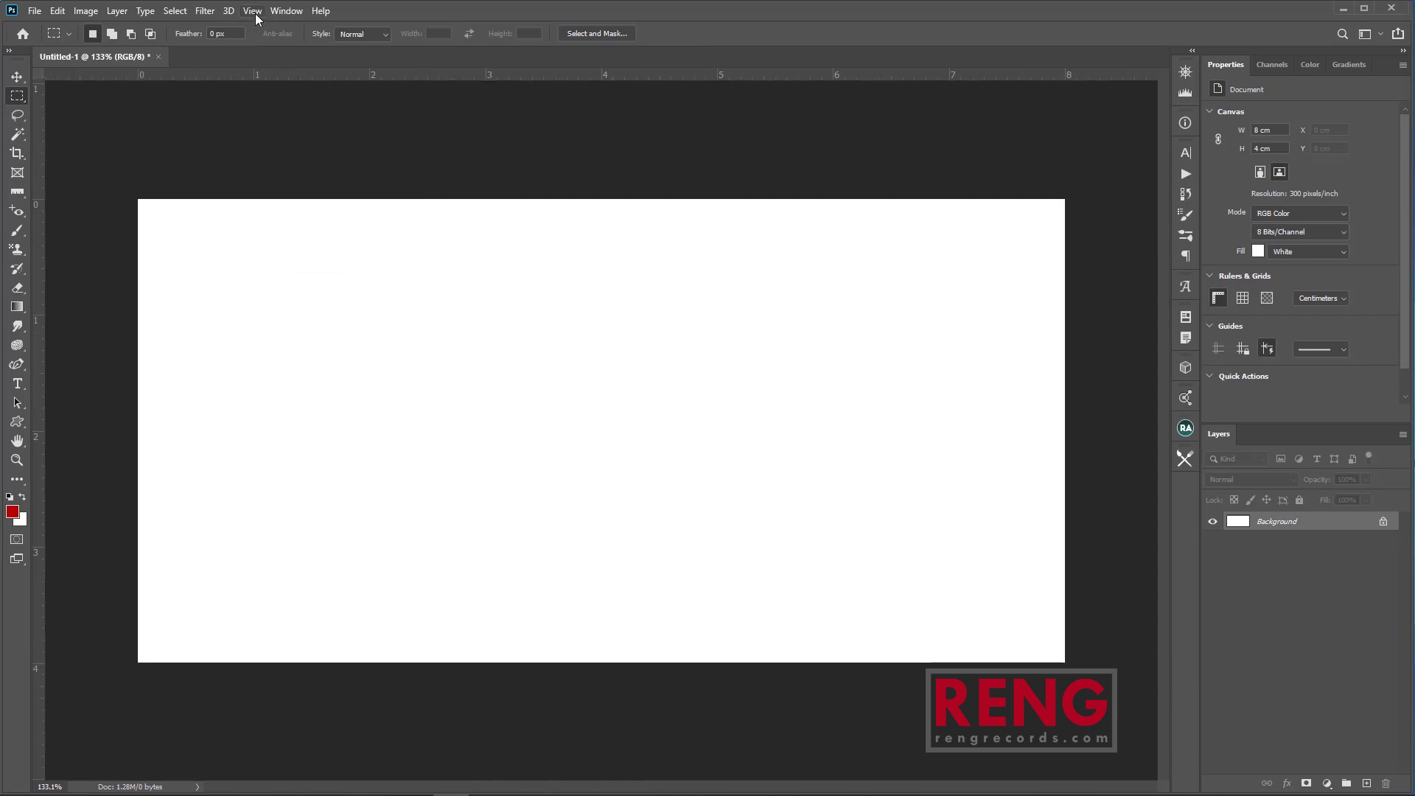
# Add a vertical guide at exactly 0.5 cm.
pyautogui.click(254, 11)
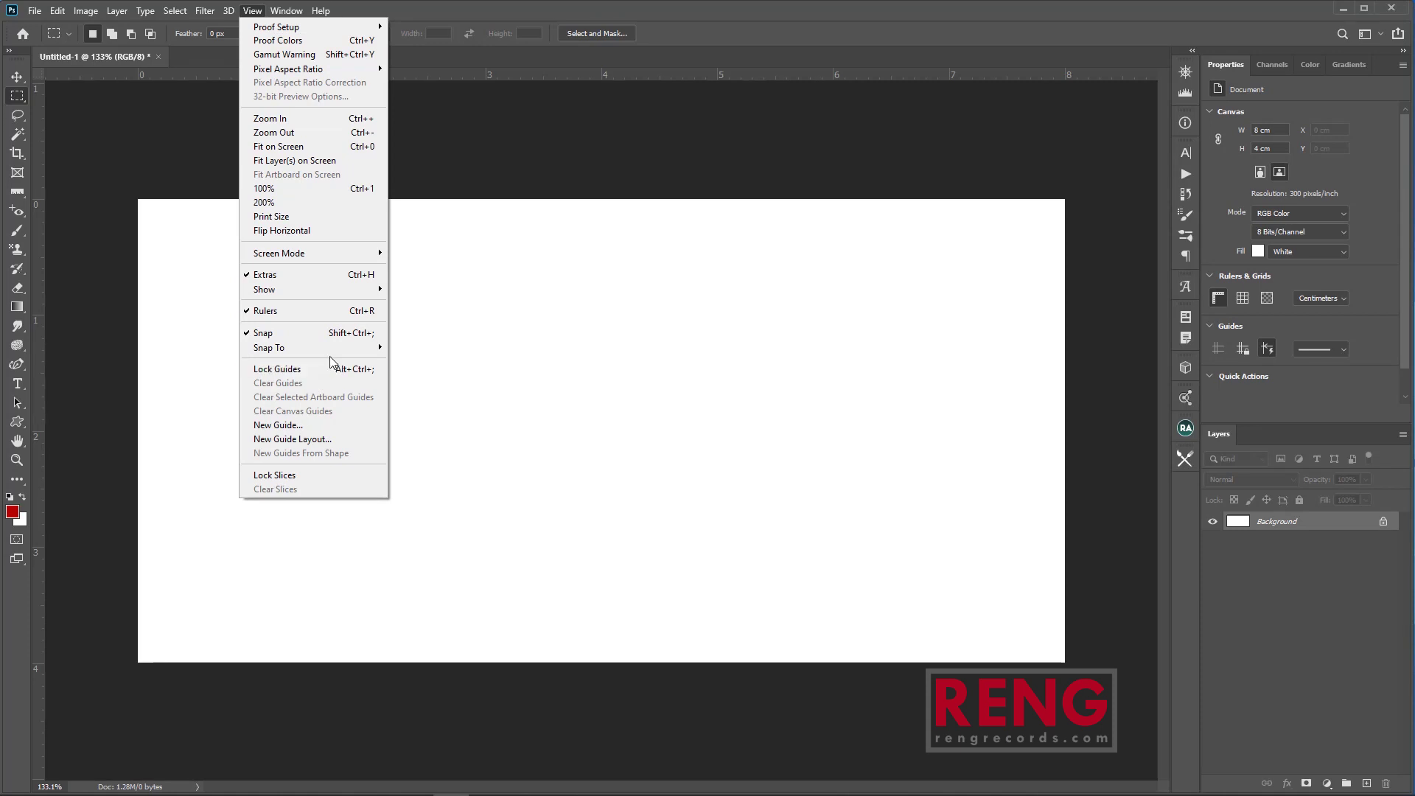
pyautogui.click(332, 425)
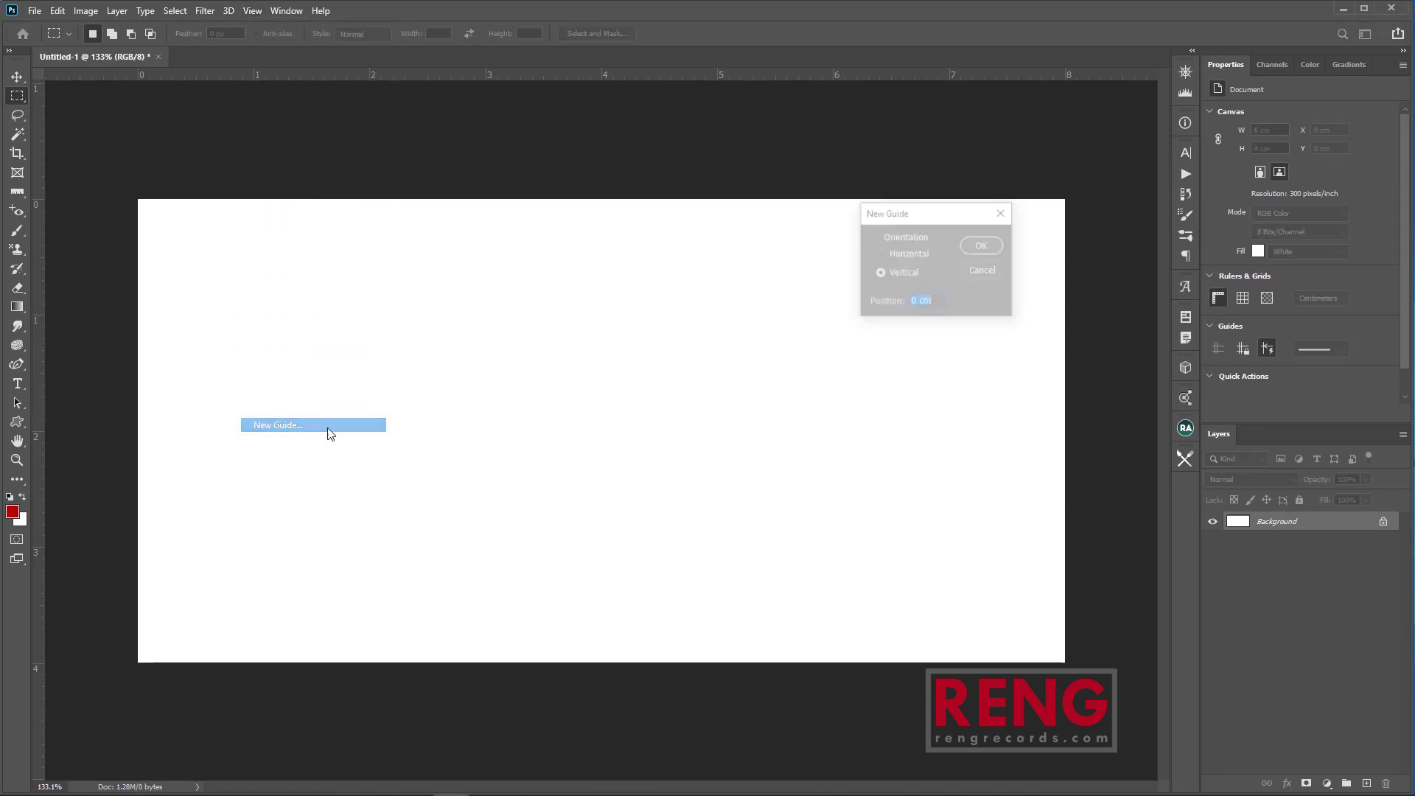
pyautogui.moveTo(873, 217); pyautogui.dragTo(733, 219)
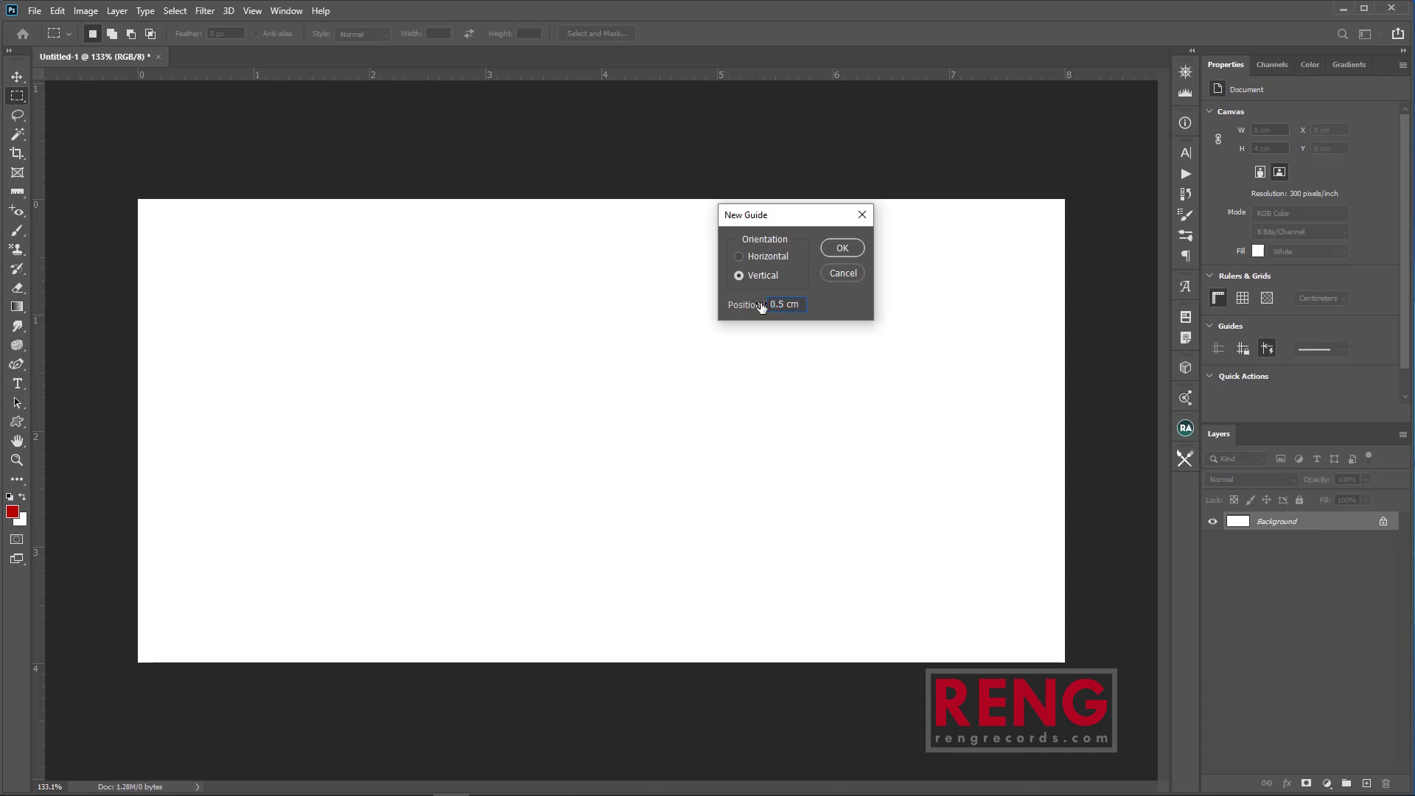
pyautogui.press('Return')
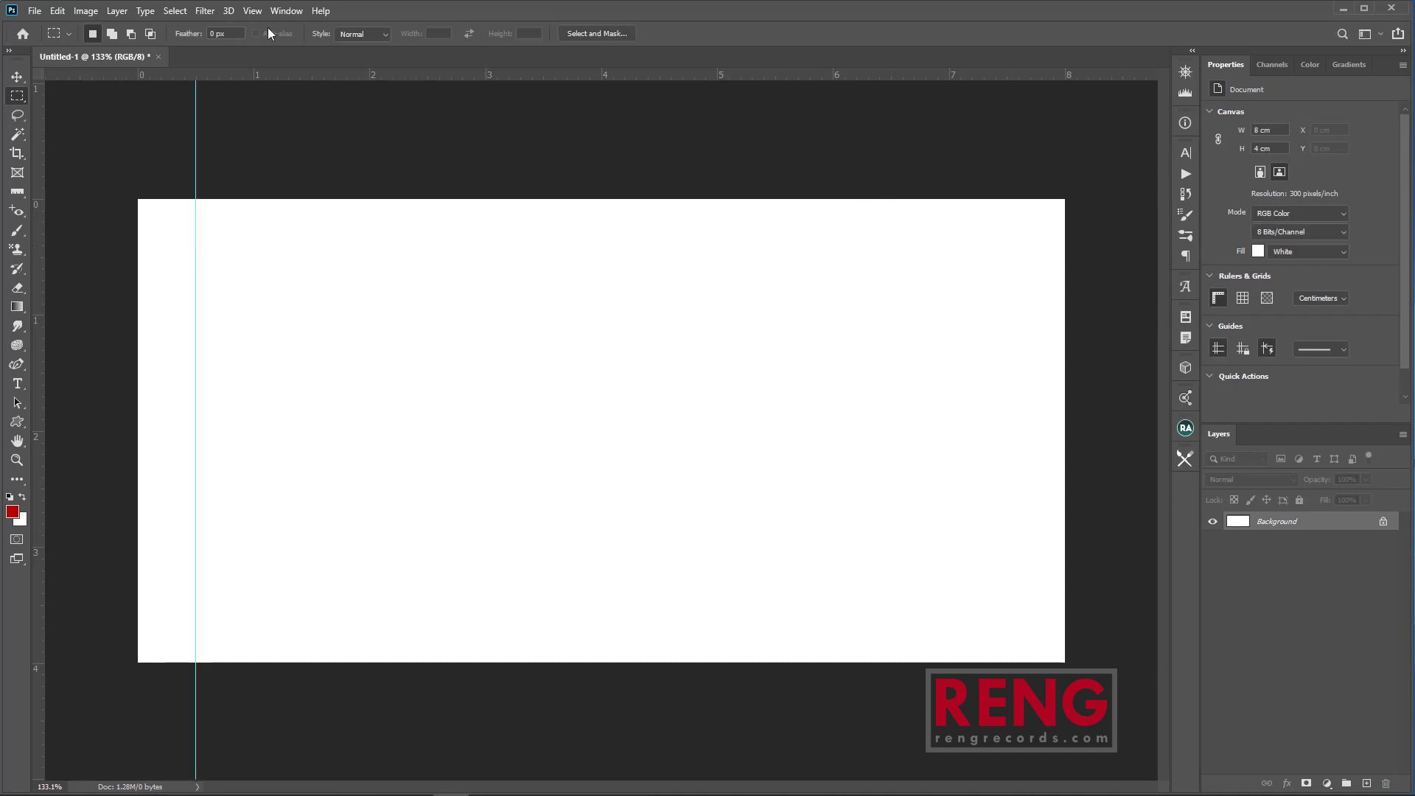
# Add a horizontal guide at 0.5 cm from the canvas's upper edge.
pyautogui.click(247, 14)
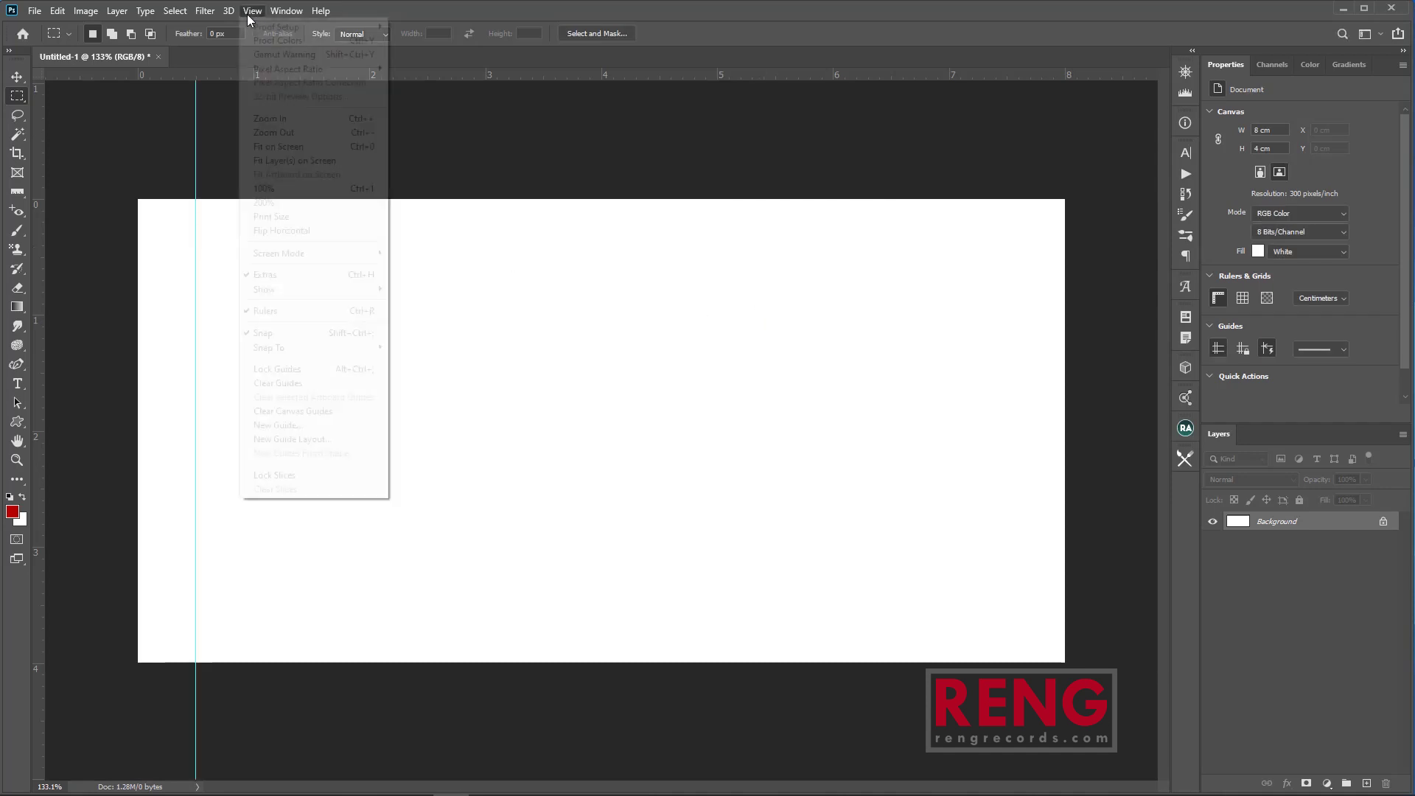
pyautogui.click(315, 427)
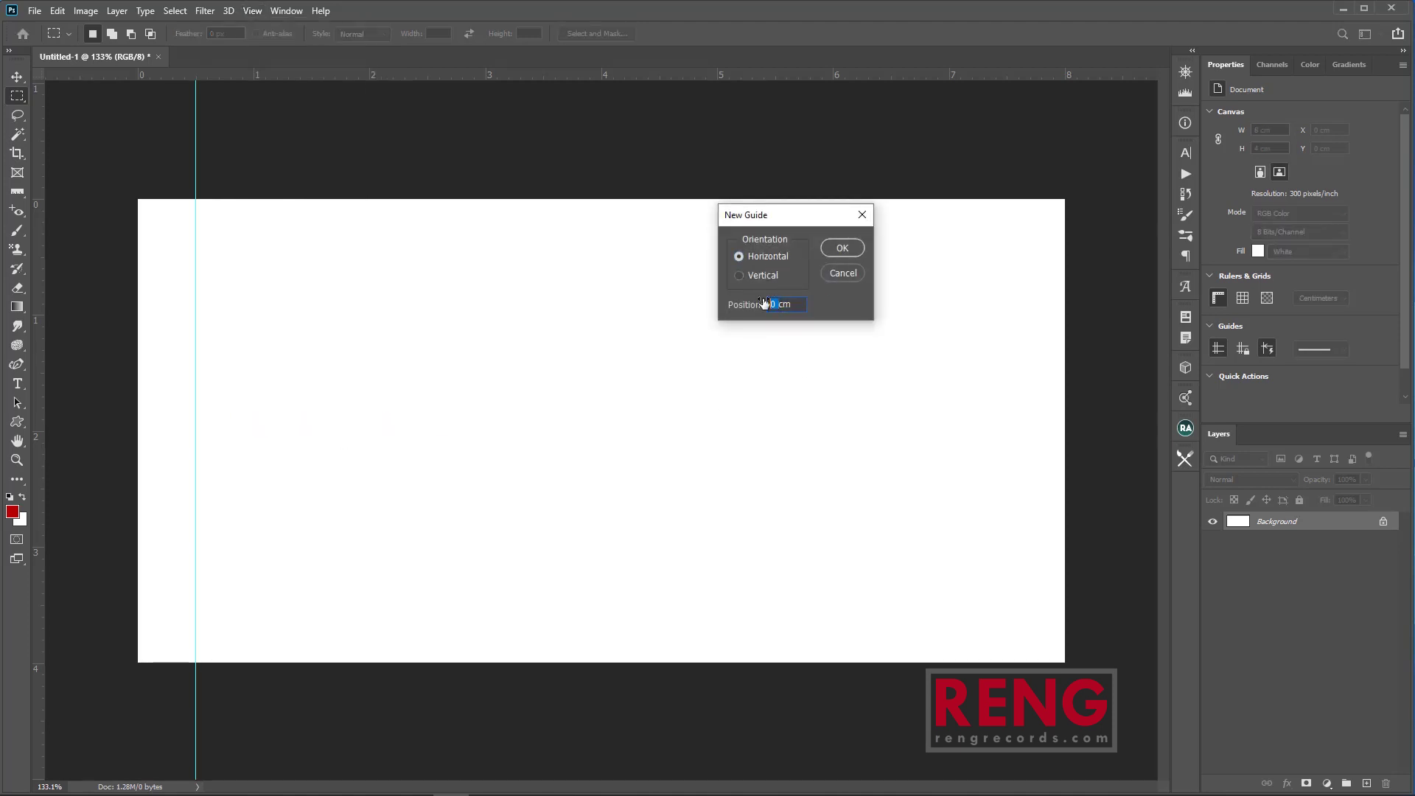
pyautogui.press('Return')
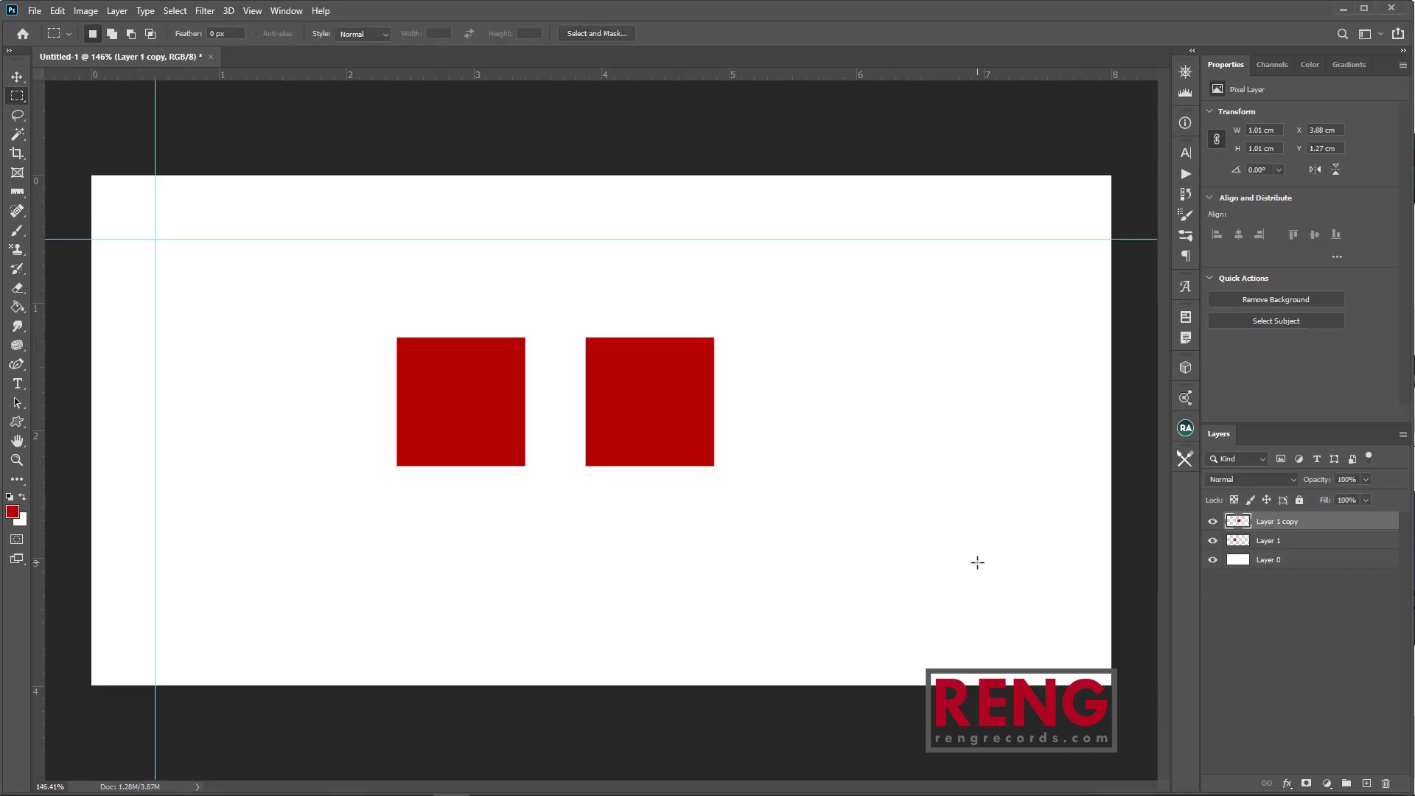
# Move the copied square into the corner where the guides cross, and place the other square beside it against the horizontal guide.
pyautogui.press('v')
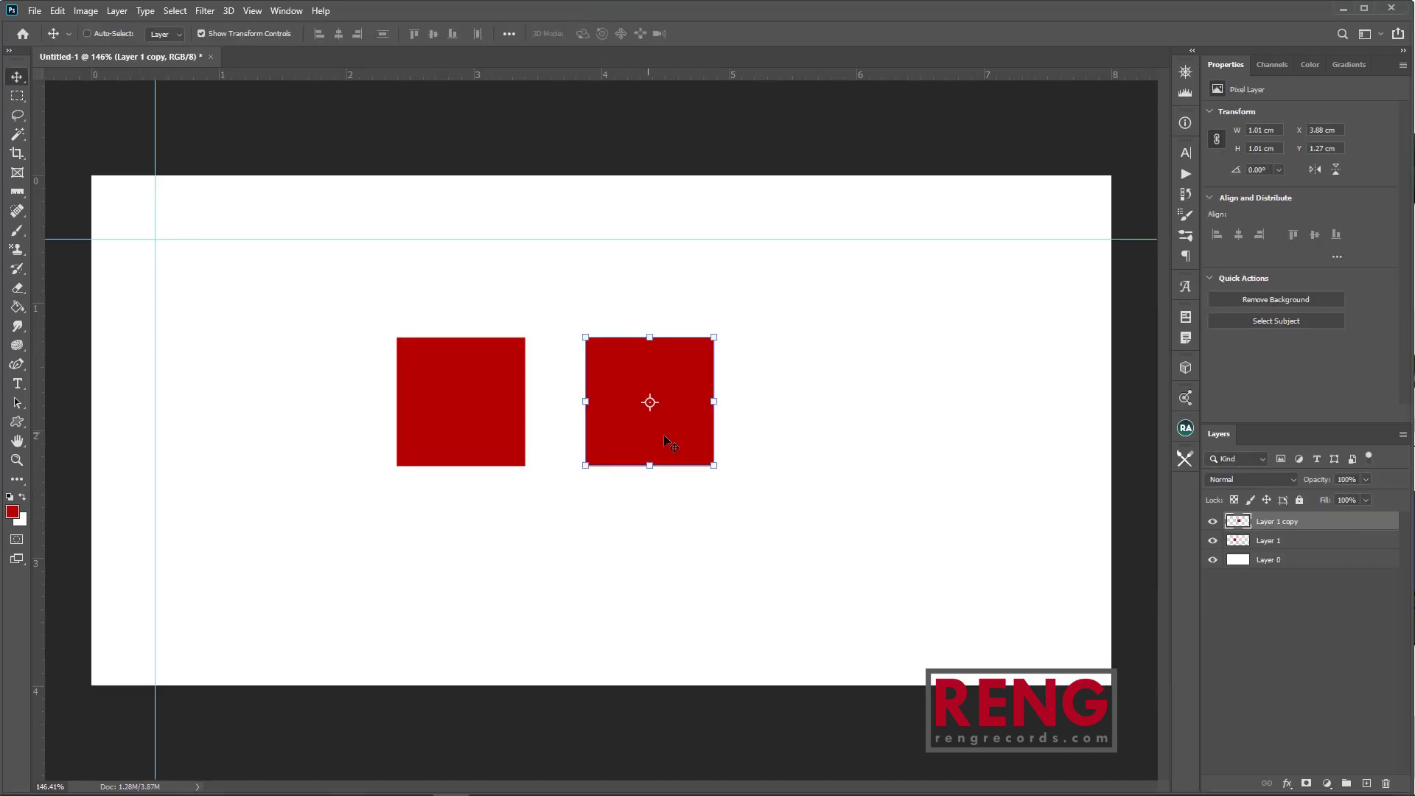
pyautogui.moveTo(670, 442); pyautogui.dragTo(248, 343)
pyautogui.rightClick(454, 449)
pyautogui.click(484, 457)
pyautogui.moveTo(492, 451); pyautogui.dragTo(422, 357)
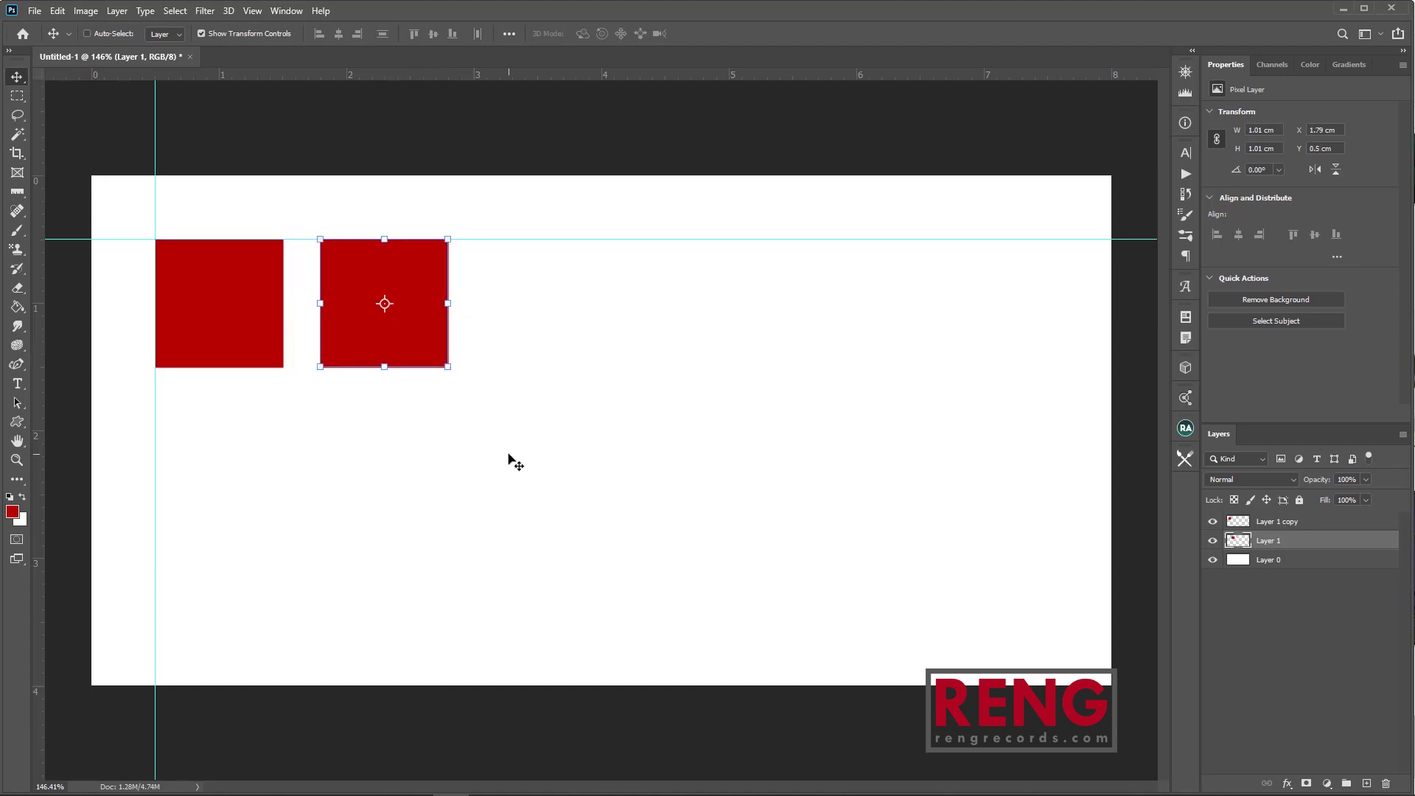
# Switch the ruler units to inches and then to pixels.
pyautogui.press('m')
pyautogui.scroll(1, 434, 386)
pyautogui.scroll(-2, 492, 402)
pyautogui.rightClick(498, 78)
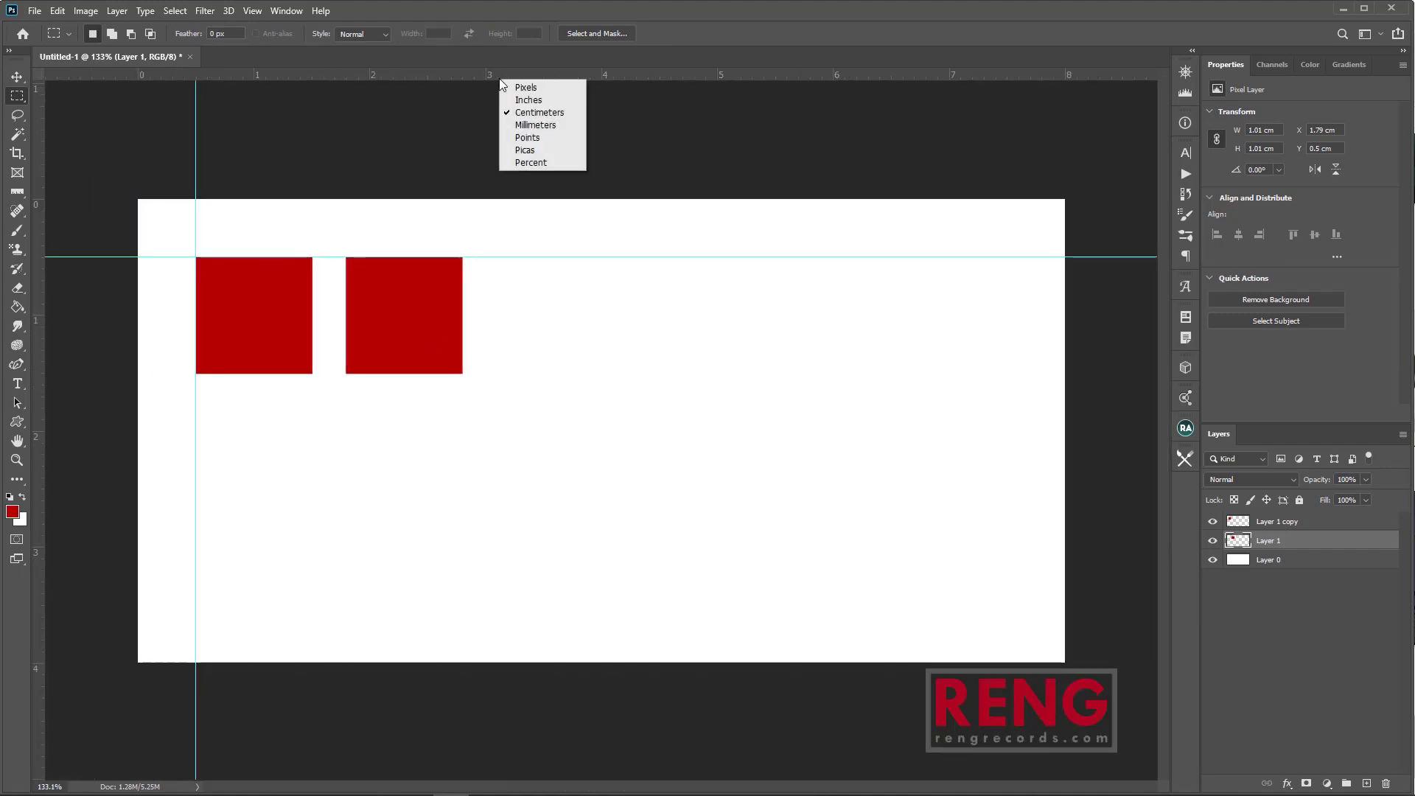
pyautogui.click(528, 100)
pyautogui.rightClick(515, 78)
pyautogui.click(524, 87)
# Add a horizontal guide along the squares' lower edge and a vertical guide along the second square's right edge.
pyautogui.moveTo(521, 77); pyautogui.dragTo(551, 379)
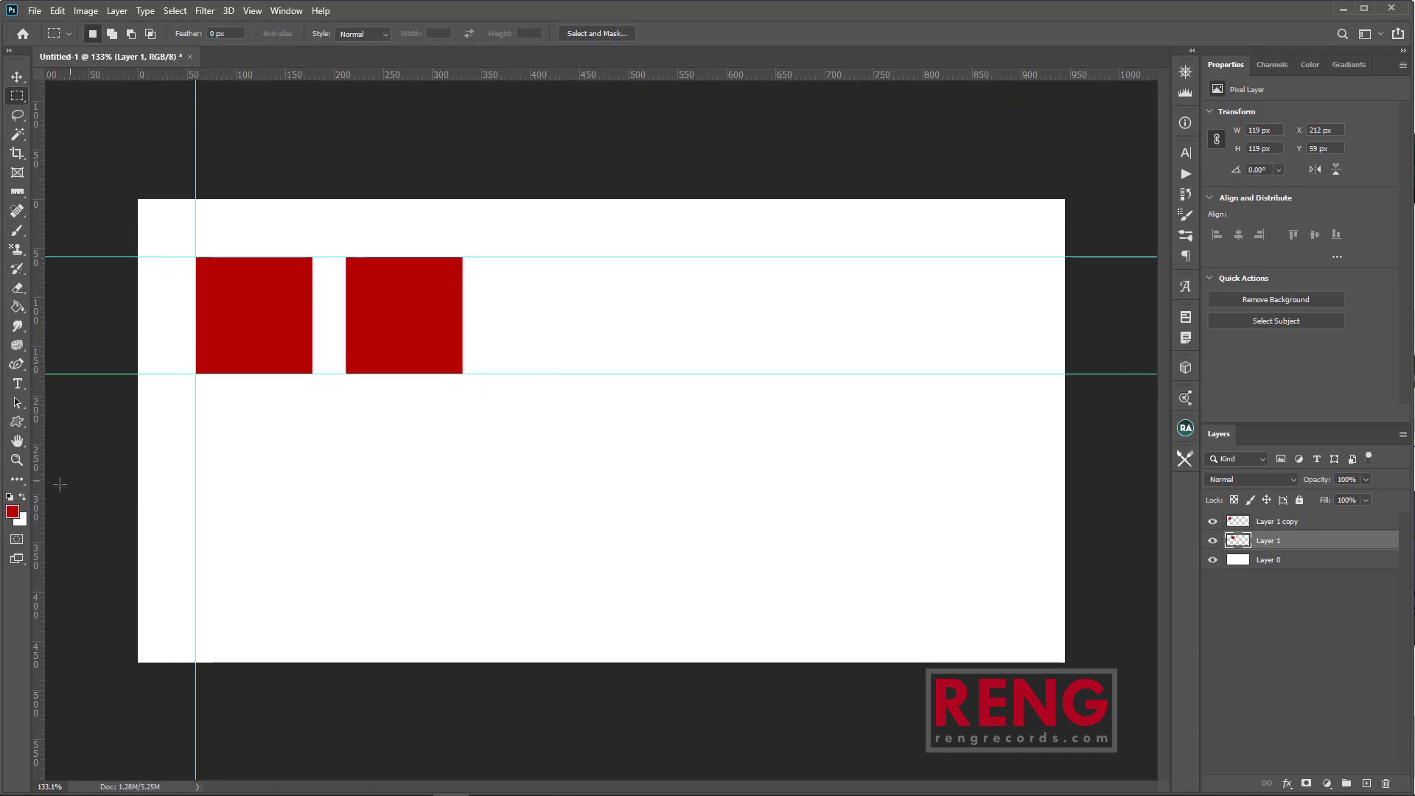
pyautogui.moveTo(57, 506); pyautogui.dragTo(462, 487)
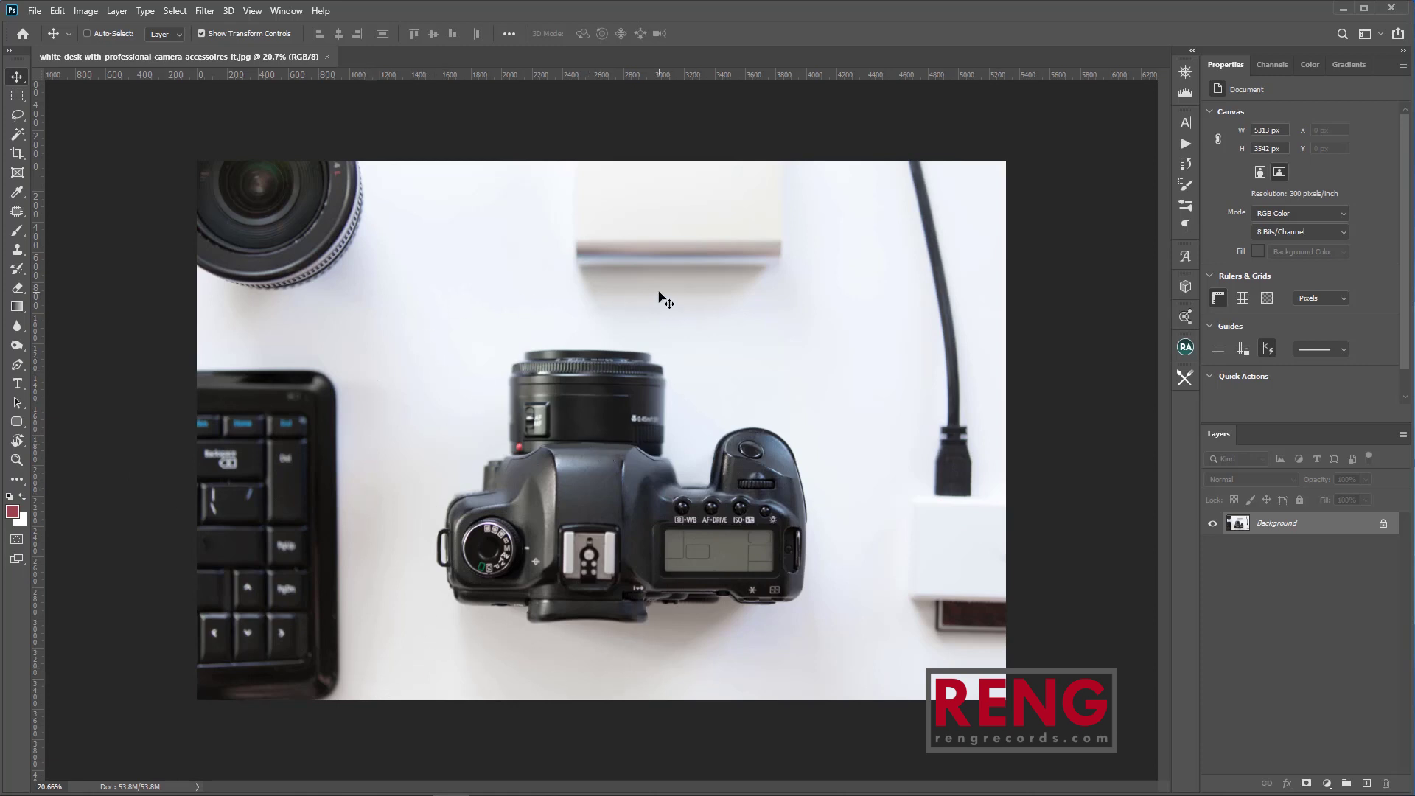
# Examine the camera photo from keyboard to cable, including the camera's mode dial at pixel level, and return to an overview.
pyautogui.hotkey('ctrl', '+')
pyautogui.hotkey('ctrl', '+')
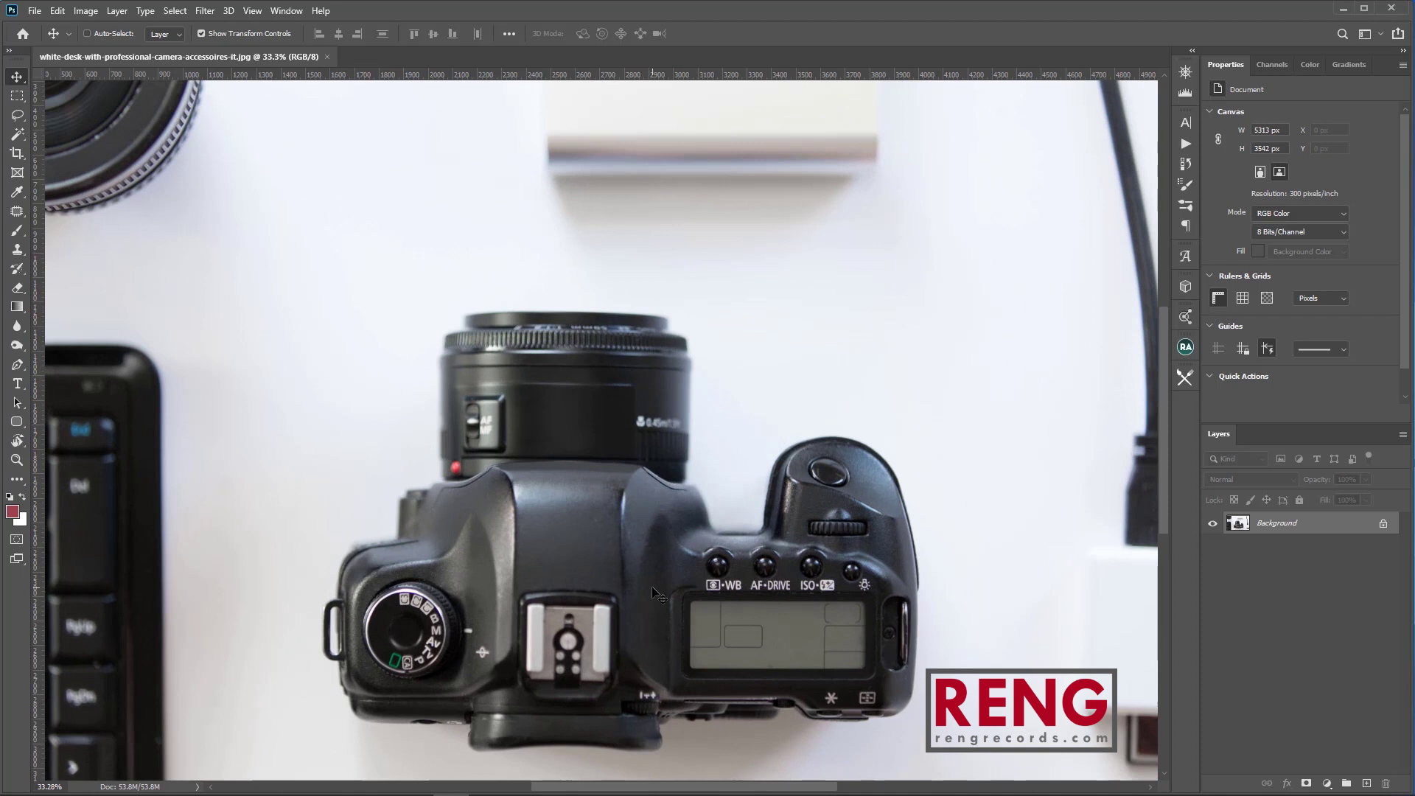
pyautogui.moveTo(659, 574); pyautogui.dragTo(675, 478)
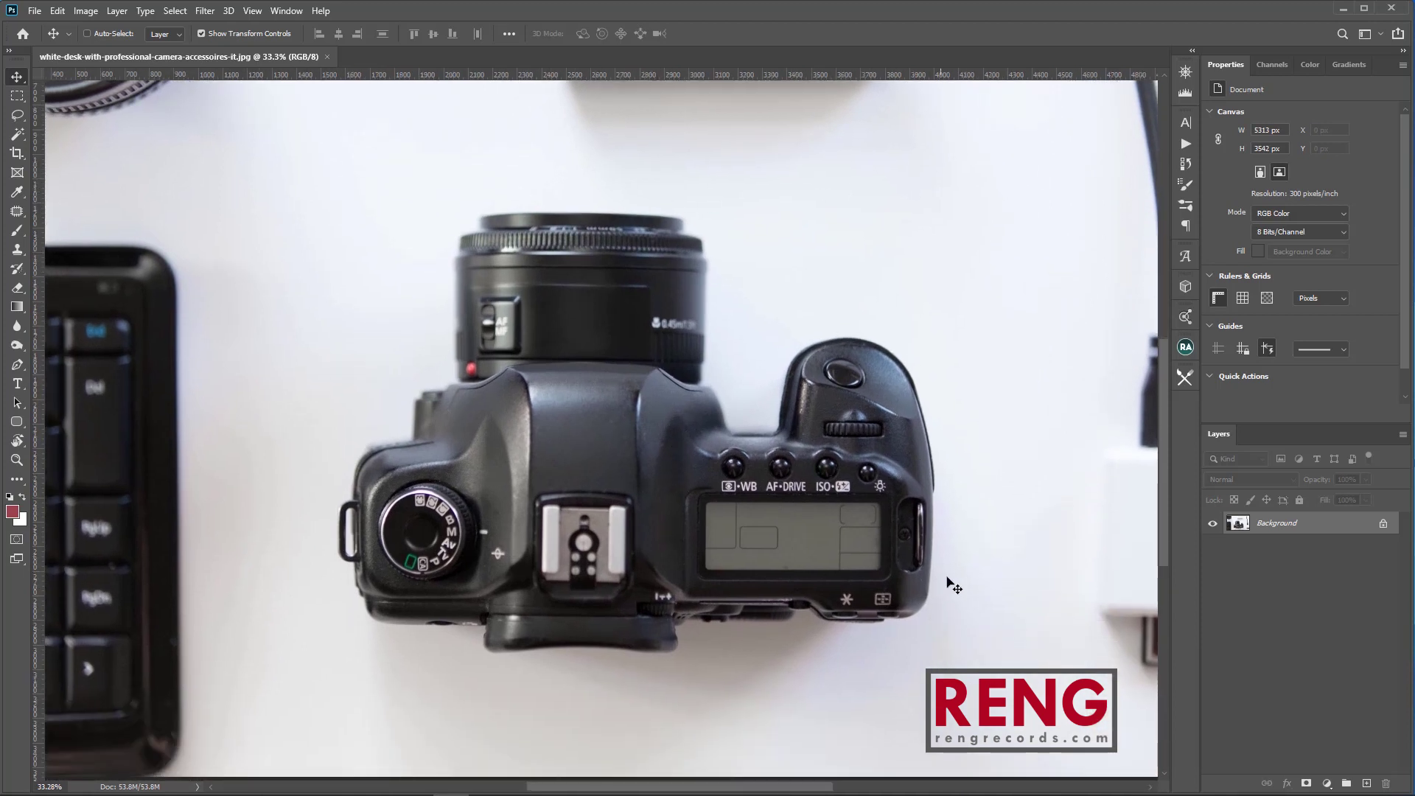
pyautogui.moveTo(598, 418); pyautogui.dragTo(870, 668)
pyautogui.moveTo(789, 423); pyautogui.dragTo(837, 283)
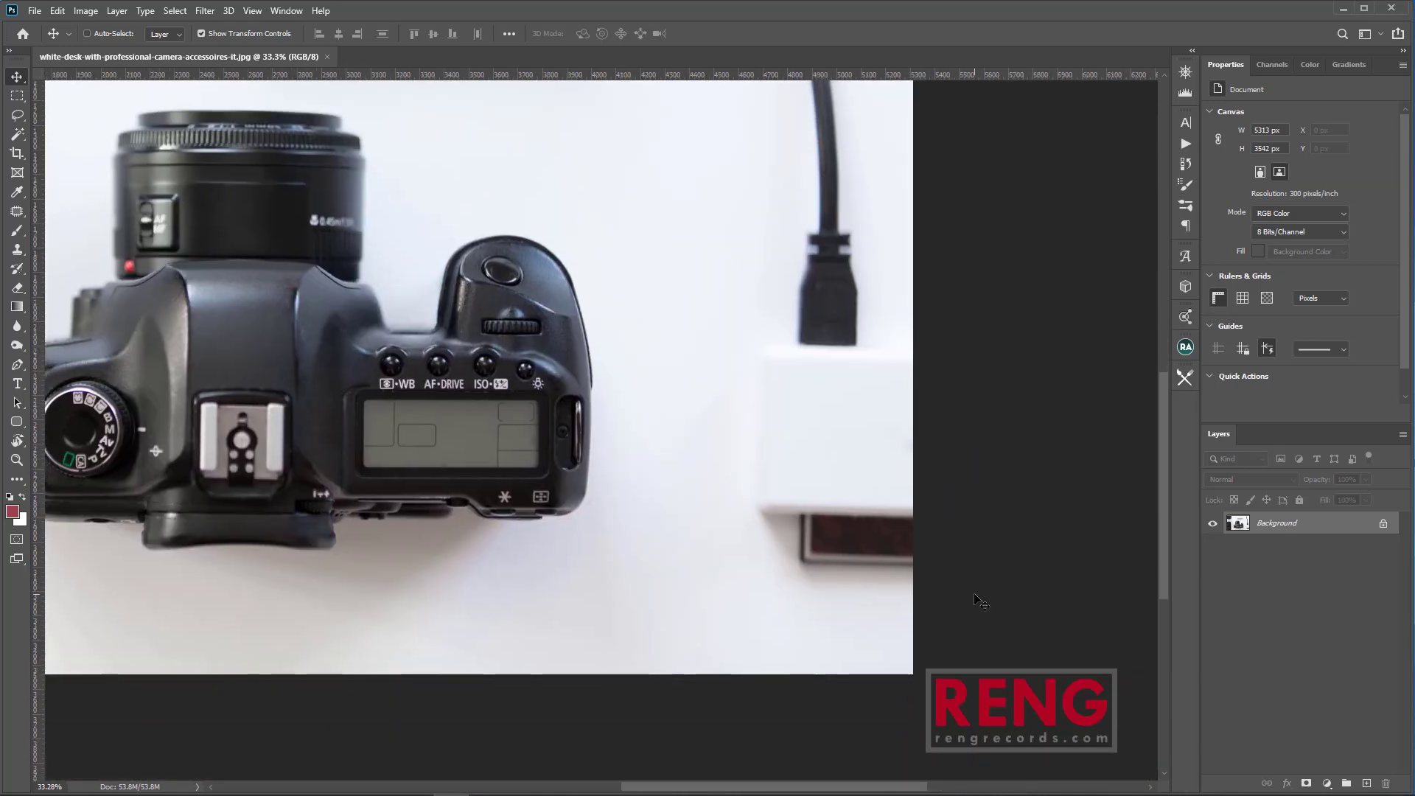
pyautogui.moveTo(303, 394); pyautogui.dragTo(965, 457)
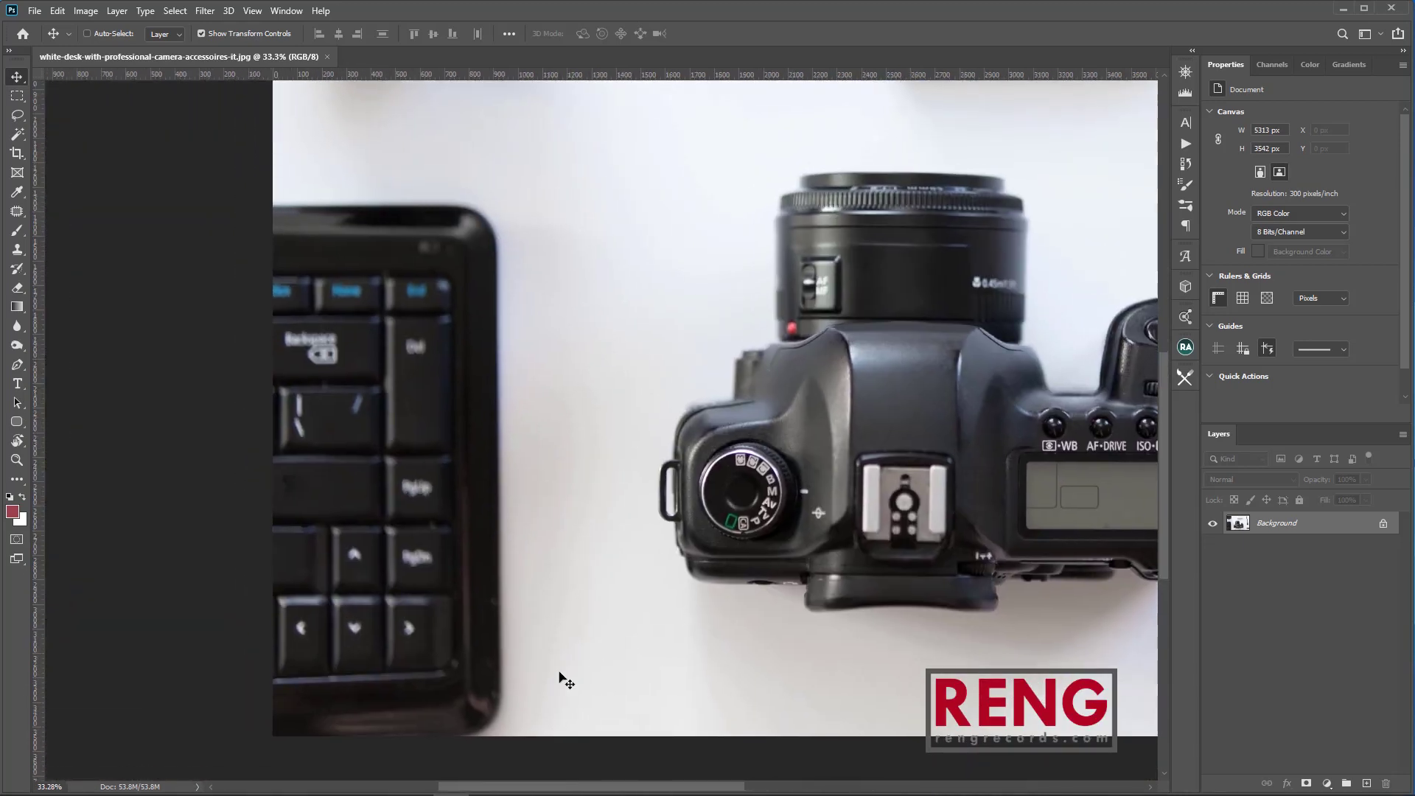
pyautogui.scroll(4, 601, 333)
pyautogui.moveTo(915, 530); pyautogui.dragTo(783, 483)
pyautogui.scroll(4, 775, 572)
pyautogui.scroll(8, 779, 574)
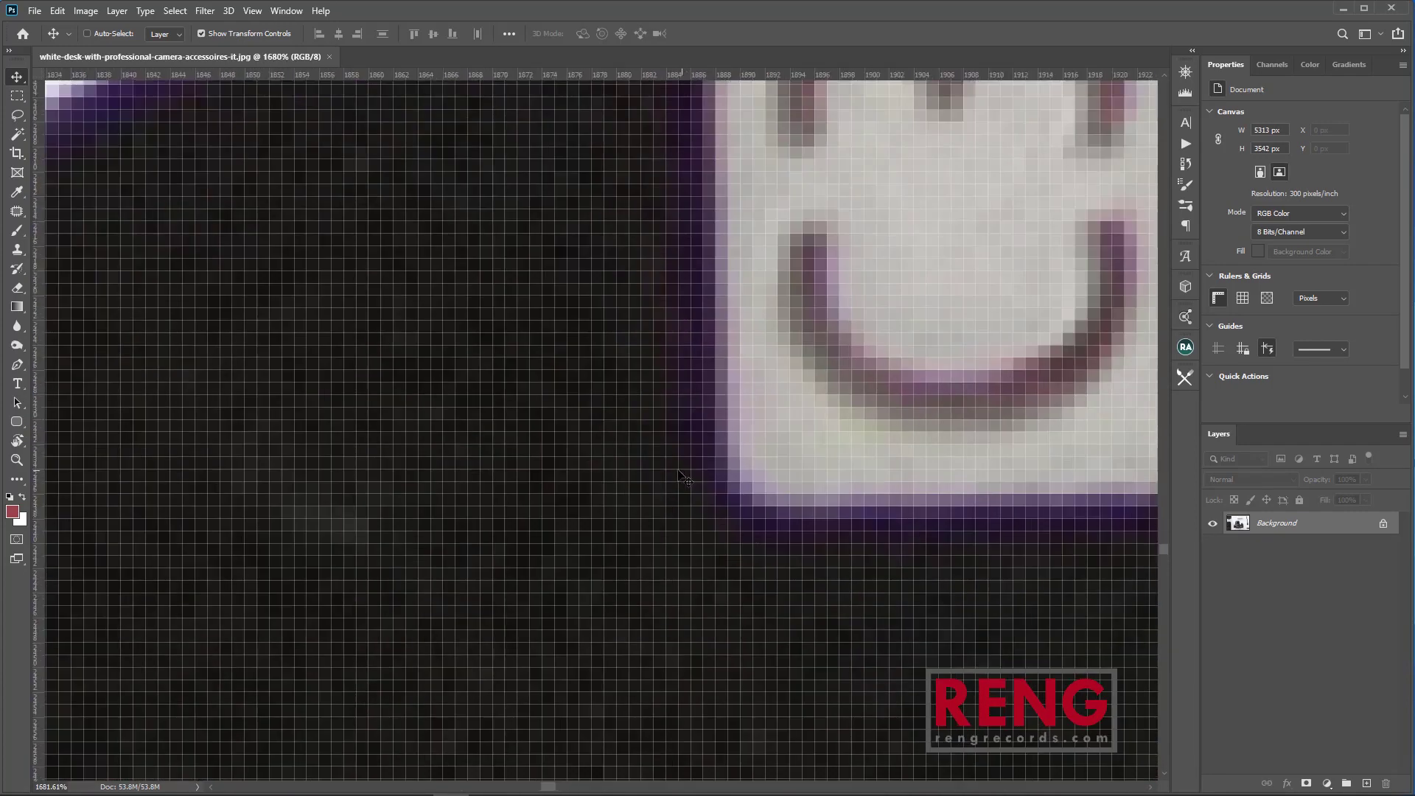
pyautogui.scroll(-15, 730, 474)
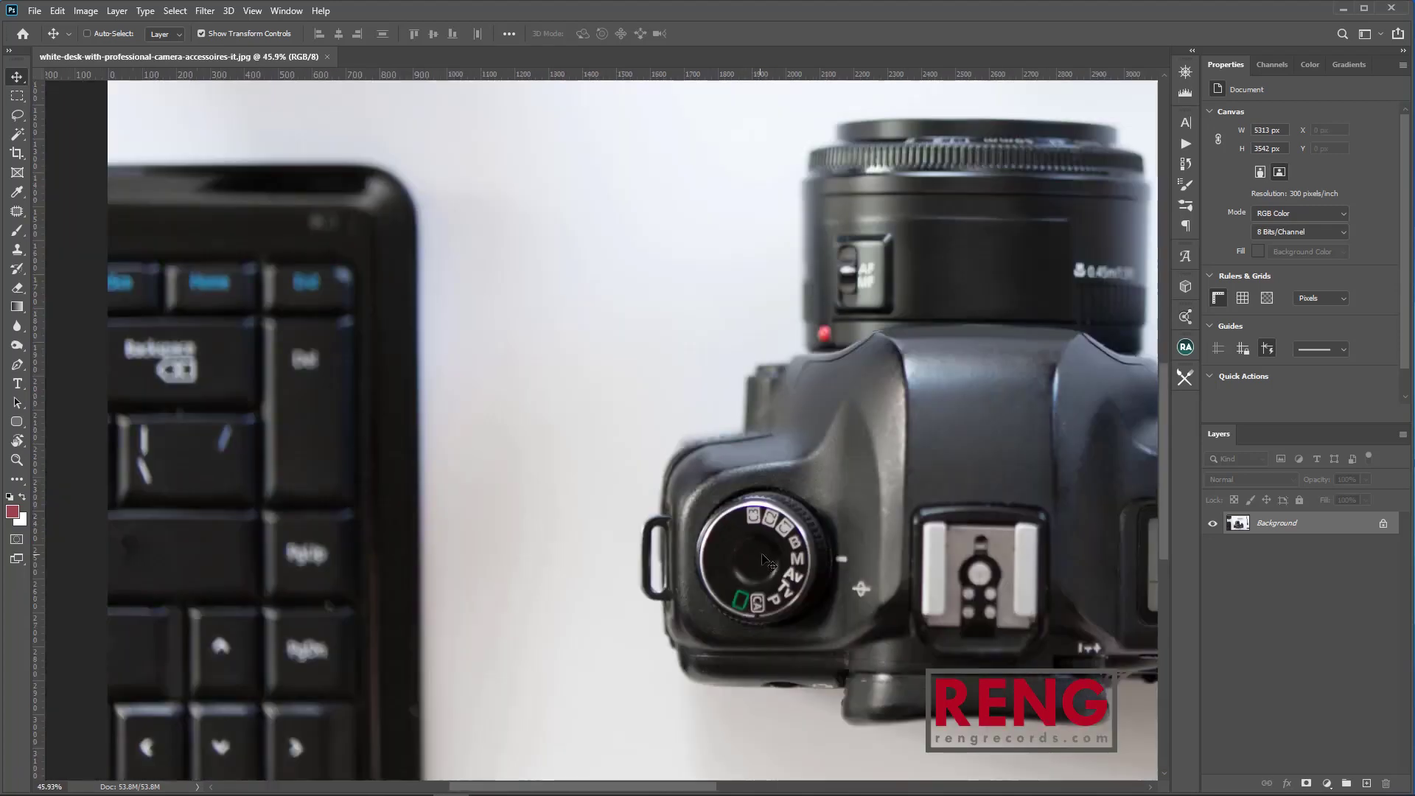
pyautogui.scroll(7, 663, 528)
pyautogui.scroll(-1, 654, 523)
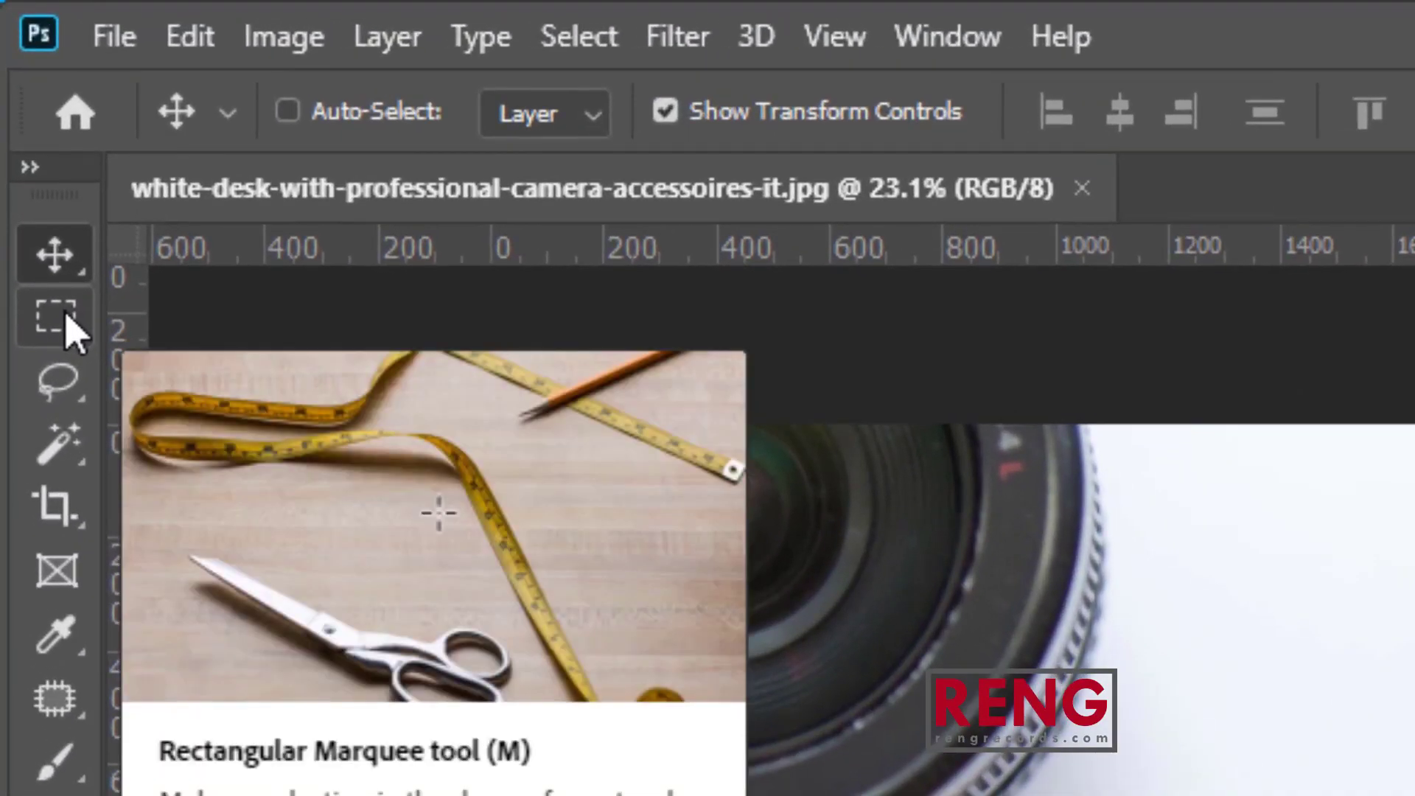
# Draw a rectangular selection around the whole camera with the Rectangular Marquee tool, and repeat it after clearing it.
pyautogui.click(66, 318)
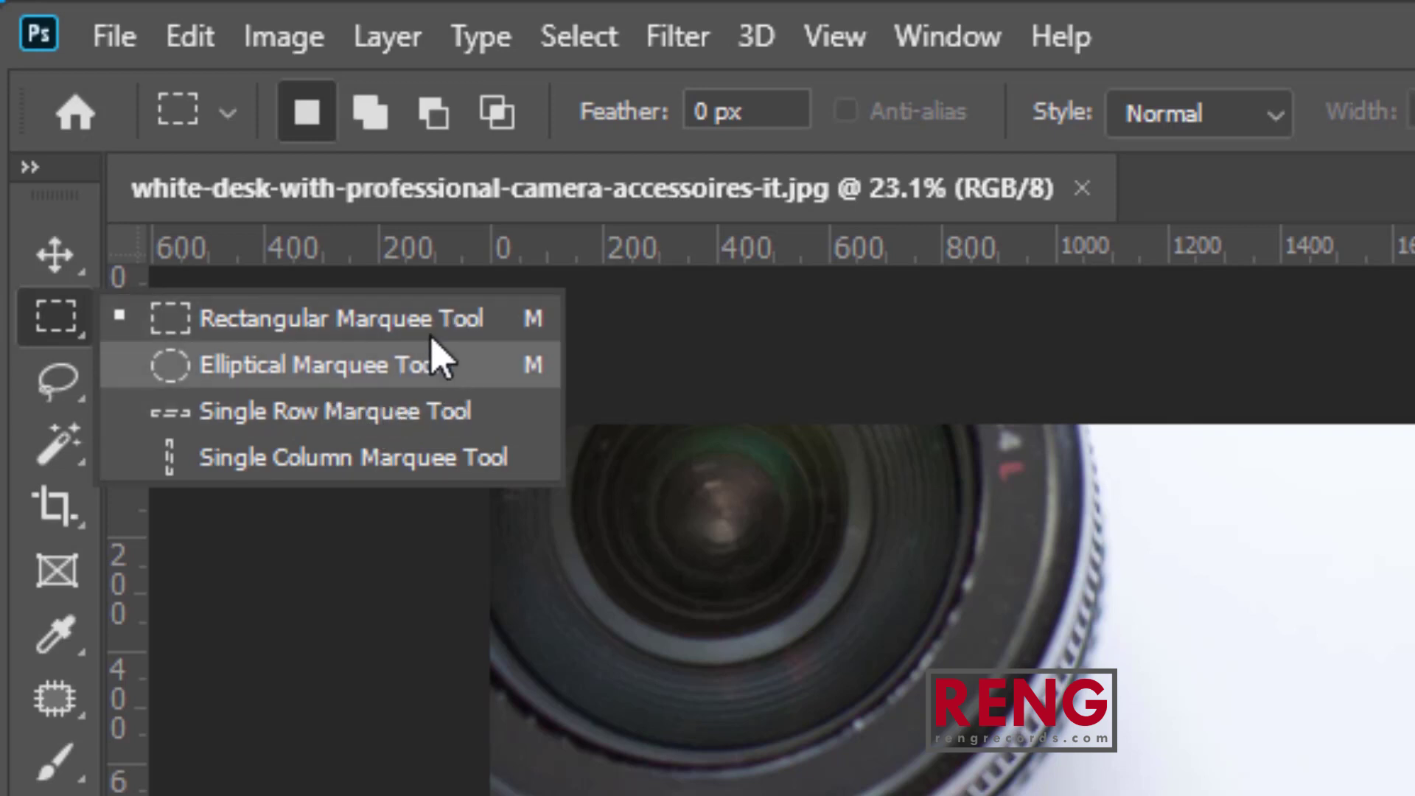
pyautogui.click(377, 333)
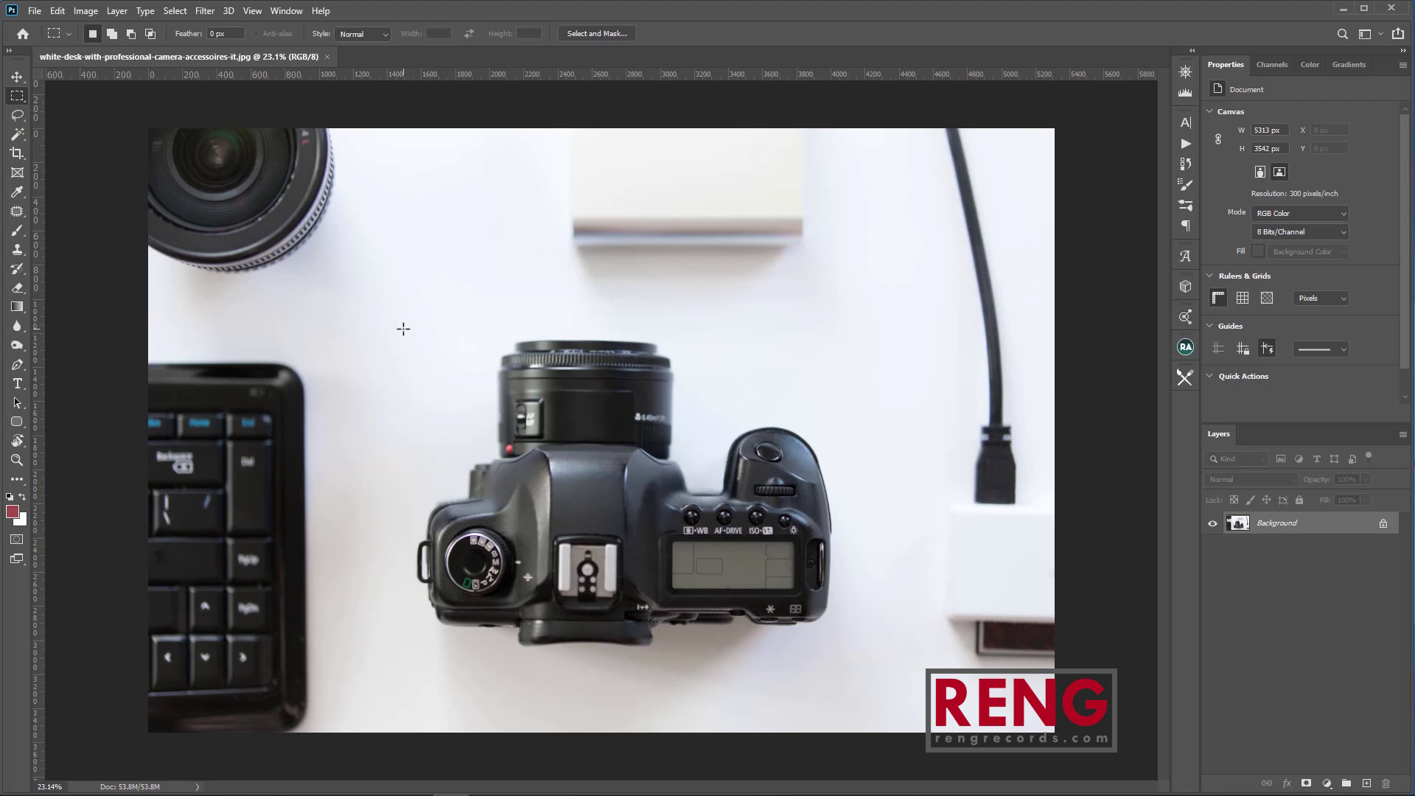
pyautogui.moveTo(402, 329); pyautogui.dragTo(870, 673)
pyautogui.press('m')
pyautogui.rightClick(15, 99)
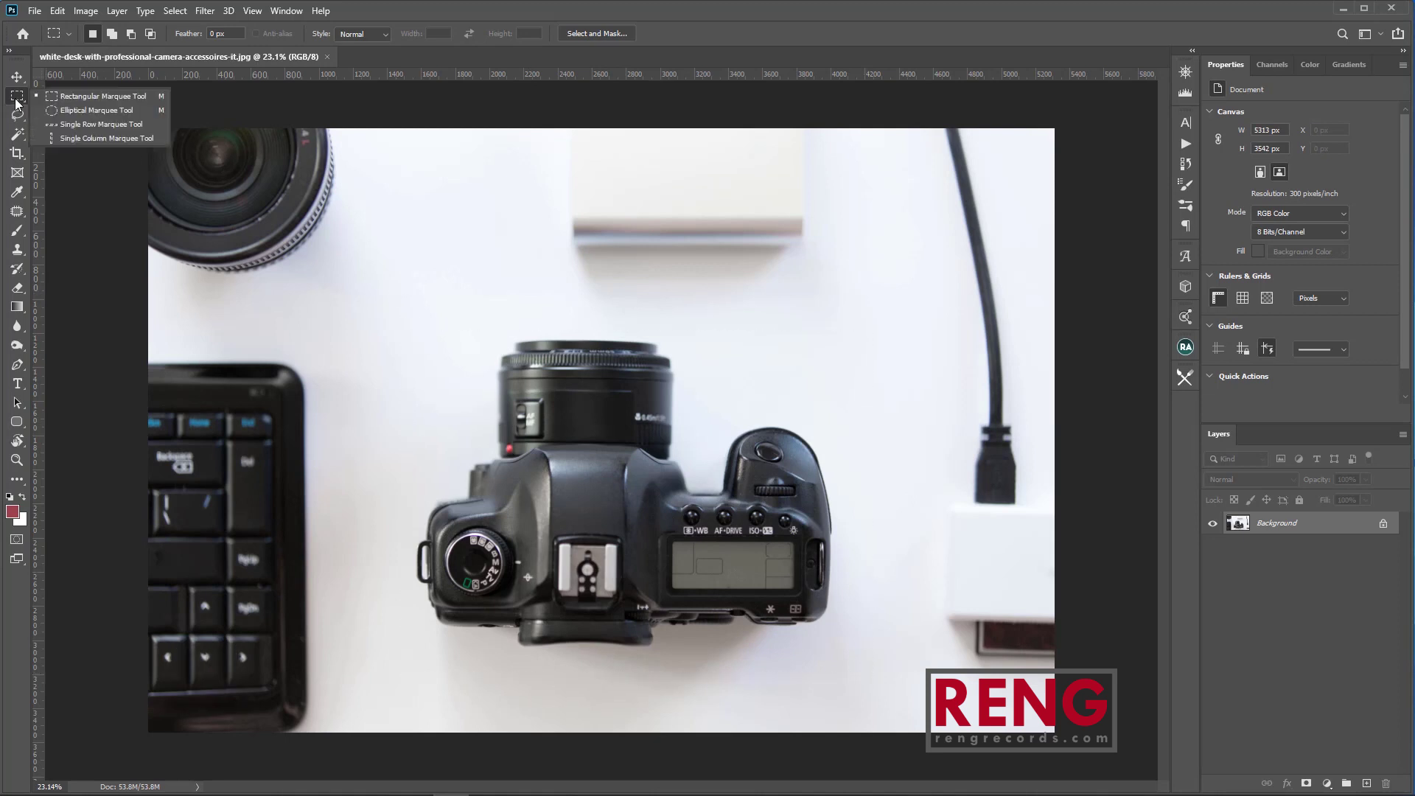
pyautogui.click(16, 101)
pyautogui.rightClick(15, 97)
pyautogui.click(127, 96)
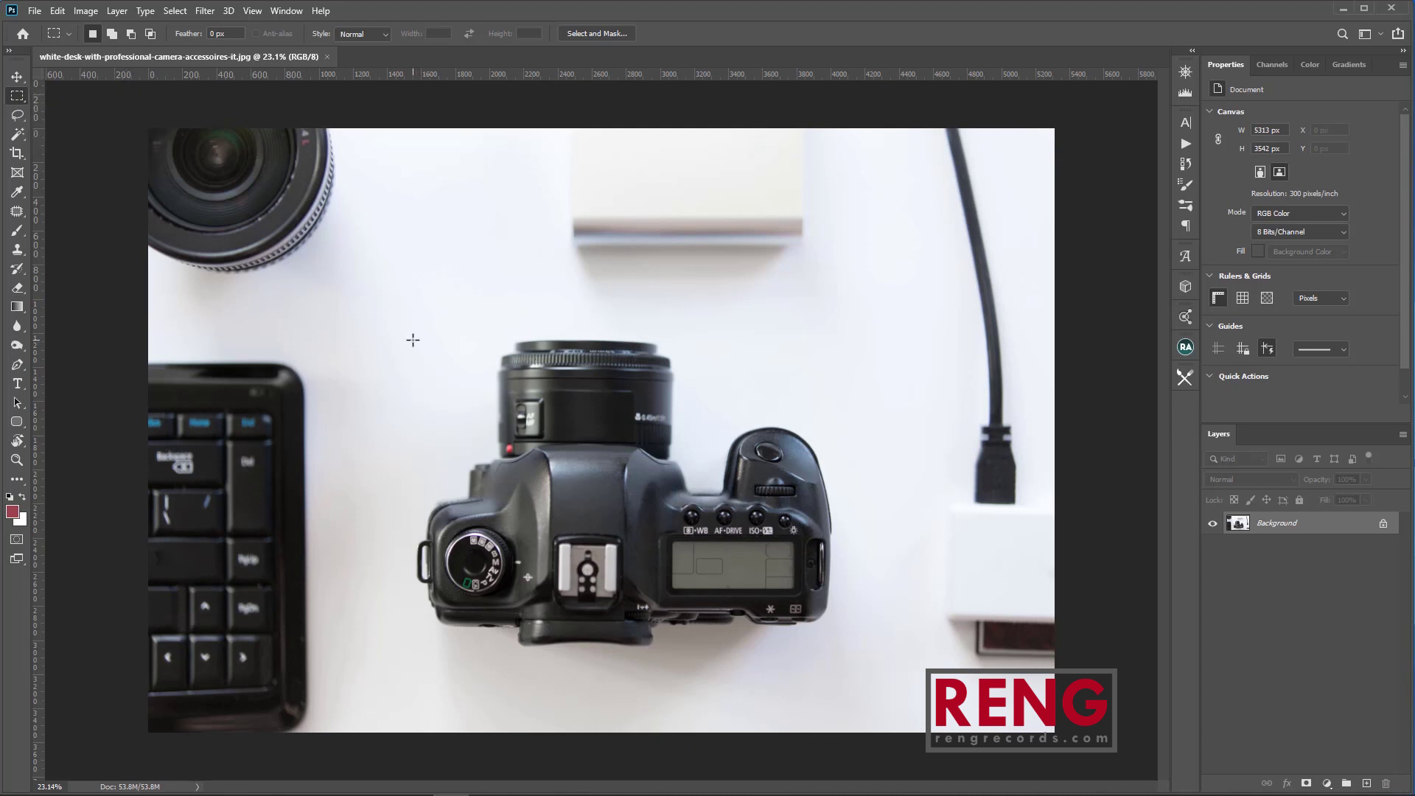
pyautogui.rightClick(439, 376)
pyautogui.moveTo(363, 317); pyautogui.dragTo(884, 679)
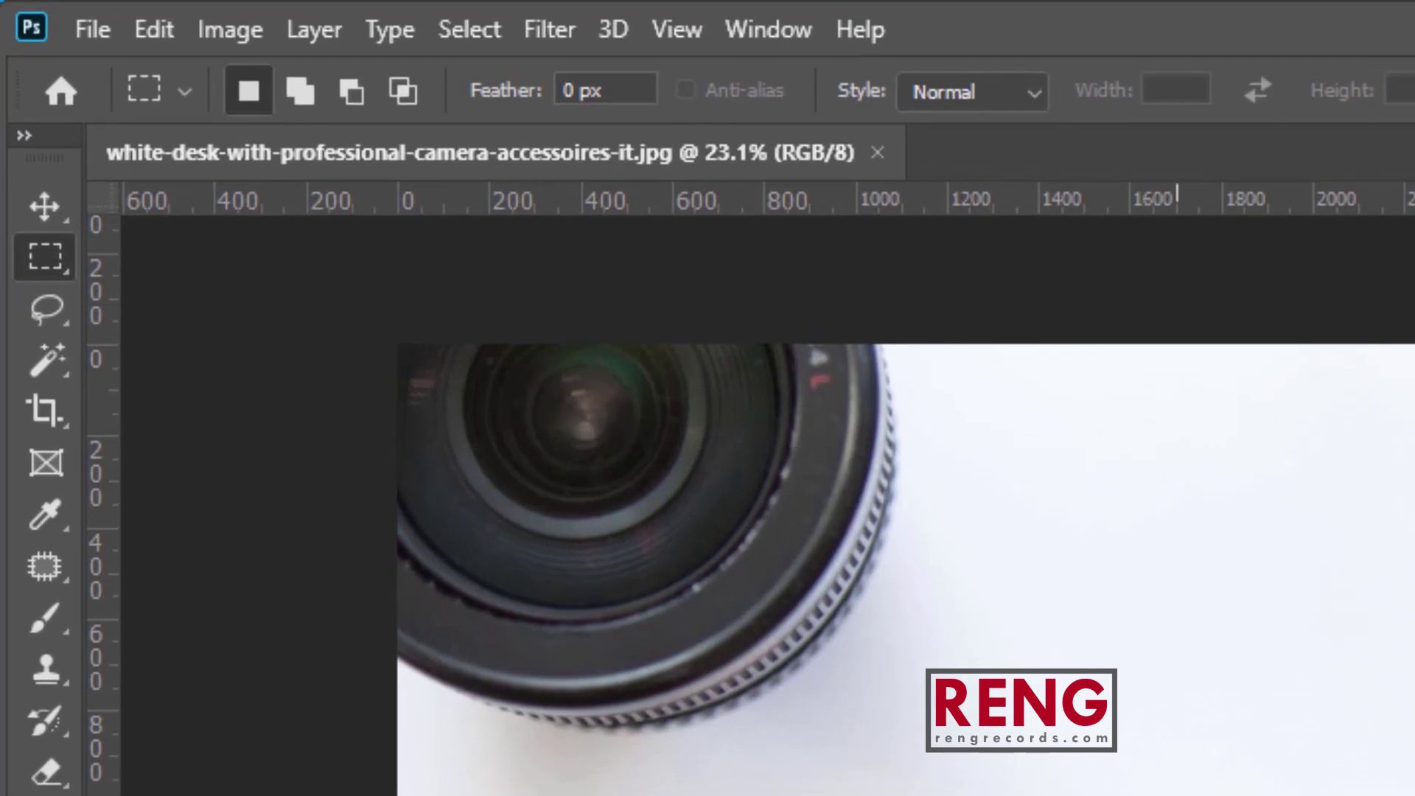
# Draw an elliptical selection of about 2234 by 2329 px over the camera, and replace it with a perfectly circular one.
pyautogui.rightClick(44, 262)
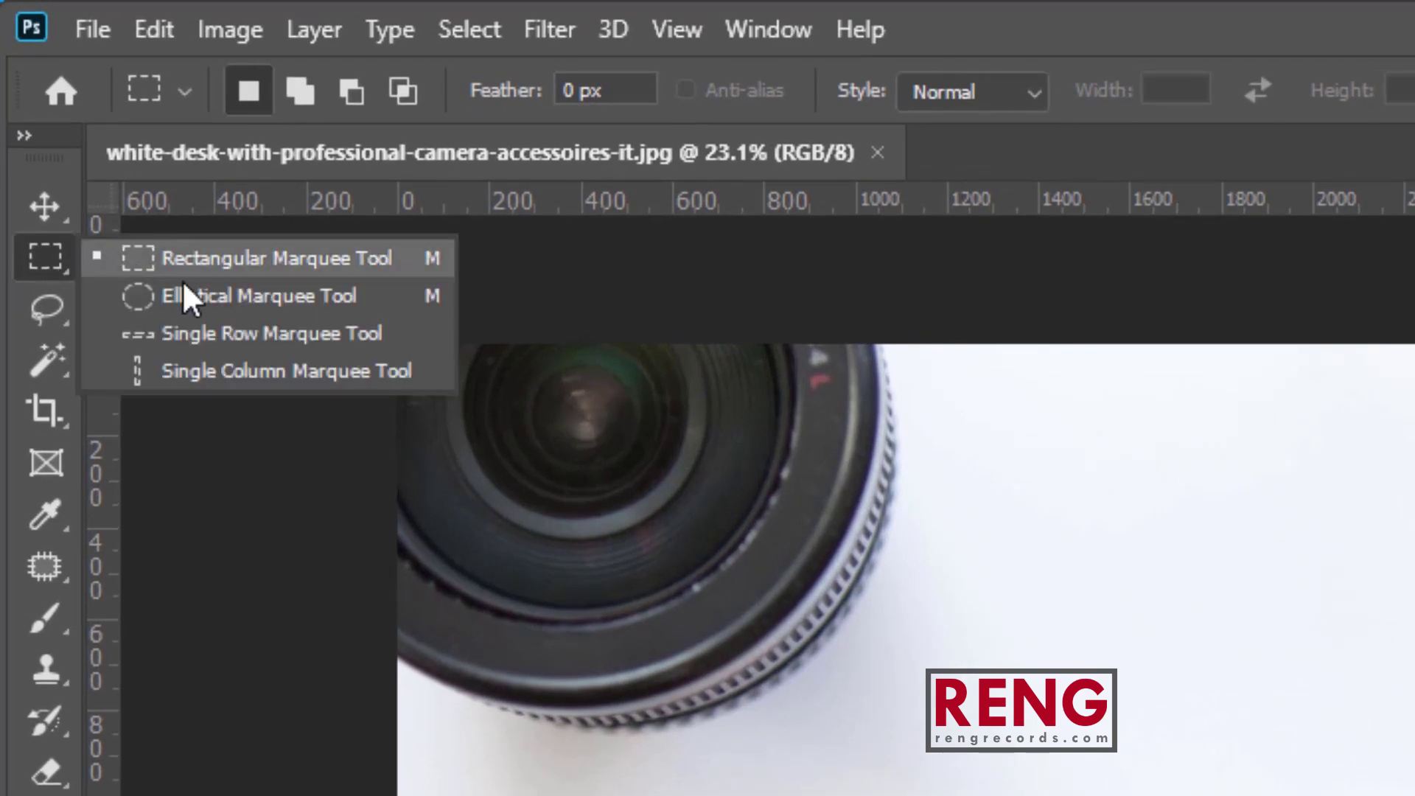
pyautogui.click(214, 299)
pyautogui.moveTo(358, 299); pyautogui.dragTo(730, 688)
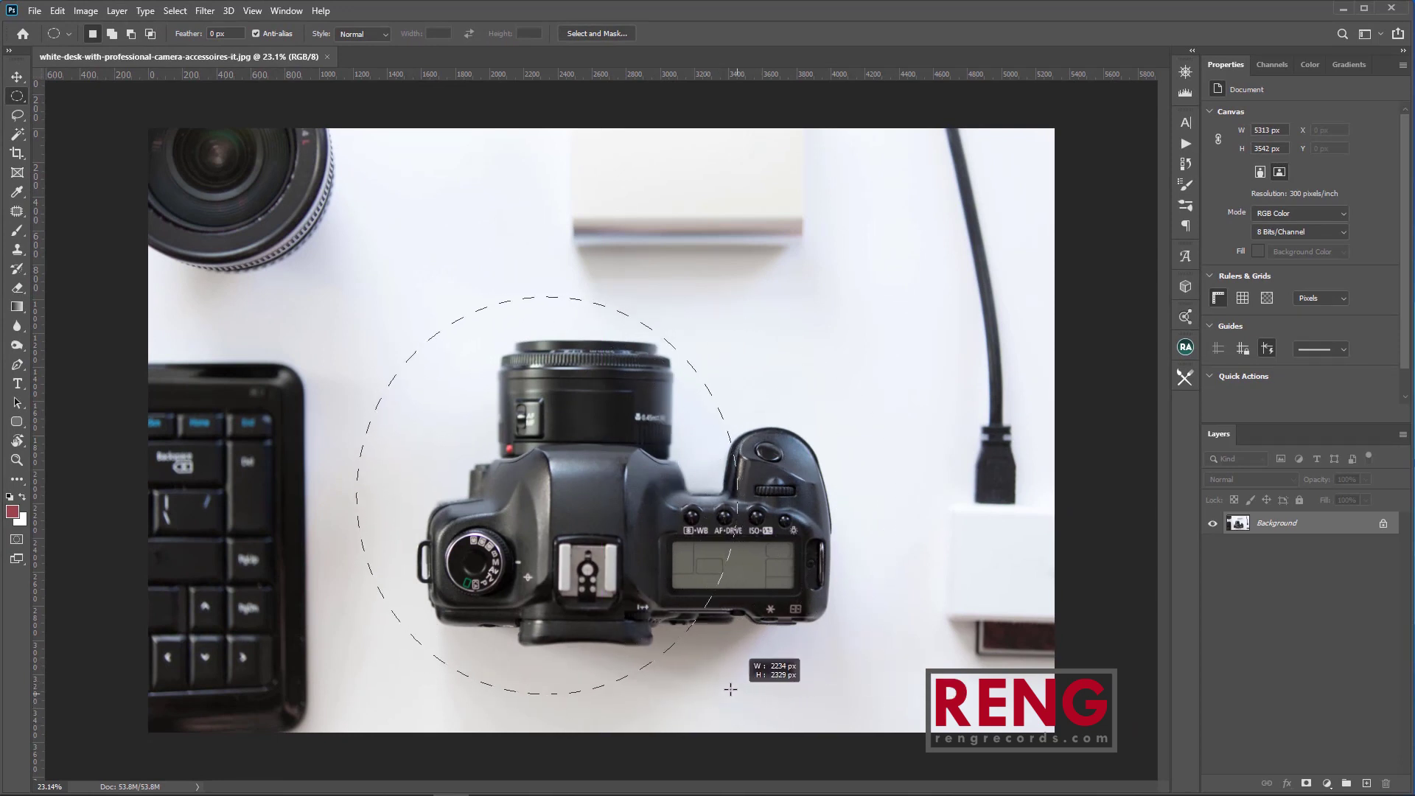
pyautogui.moveTo(626, 631); pyautogui.dragTo(682, 580)
pyautogui.click(446, 301)
pyautogui.moveTo(448, 303); pyautogui.dragTo(858, 628)
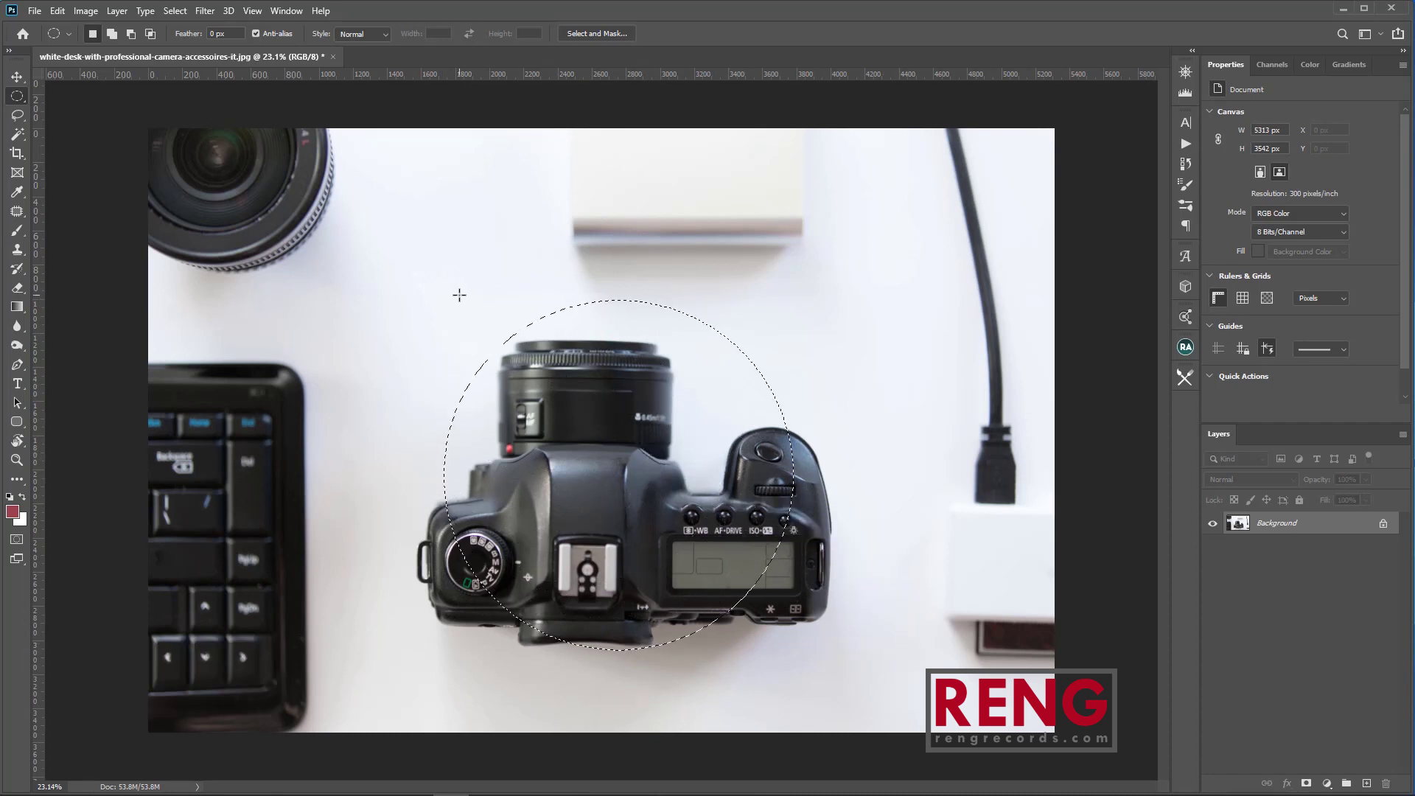
# Draw a square selection over the camera's lens with the Rectangular Marquee tool, and clear it.
pyautogui.rightClick(20, 100)
pyautogui.click(81, 94)
pyautogui.moveTo(451, 297); pyautogui.dragTo(844, 523)
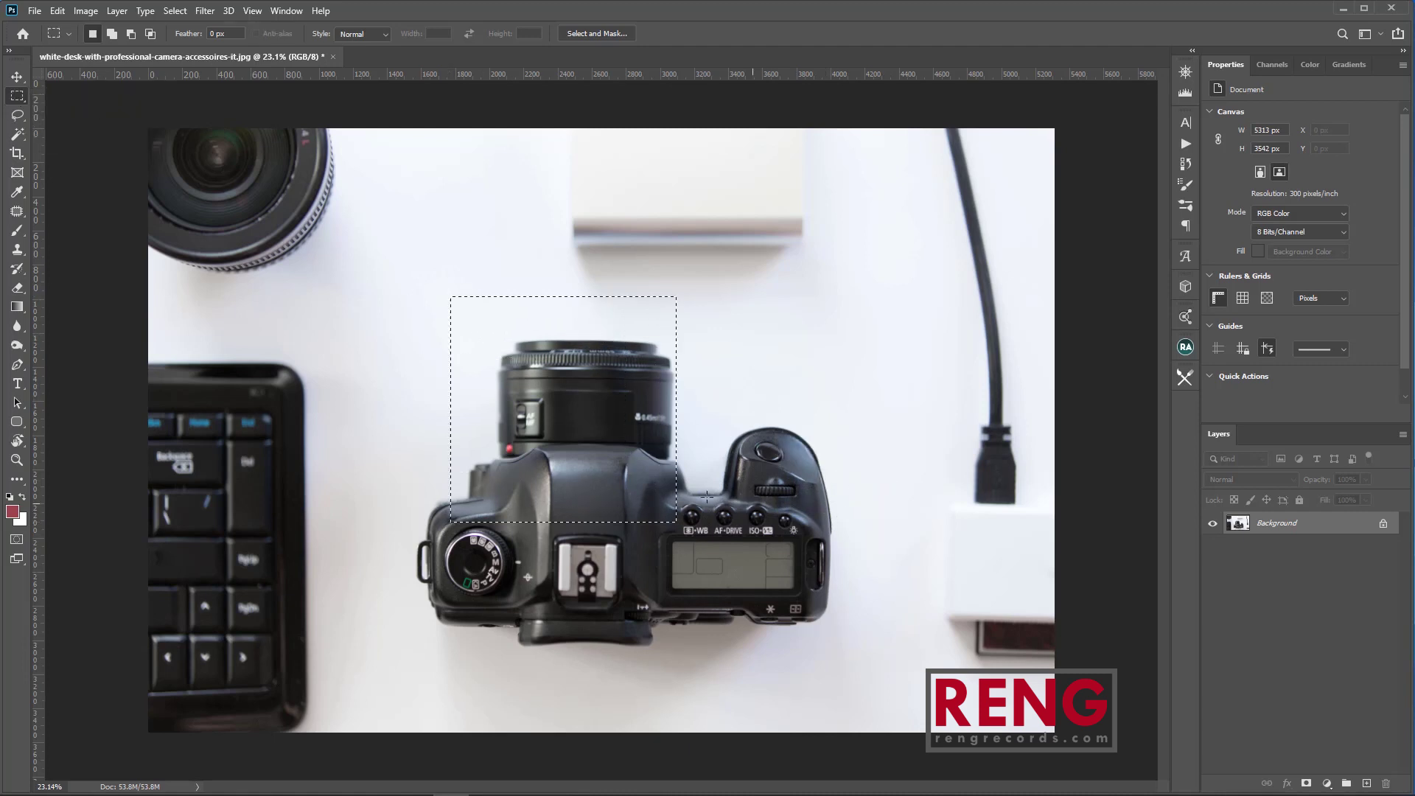
pyautogui.moveTo(746, 473); pyautogui.dragTo(952, 437)
# Draw an unconstrained rectangular selection over the camera's lens, clear it, and keep the Rectangular Marquee tool chosen.
pyautogui.rightClick(21, 97)
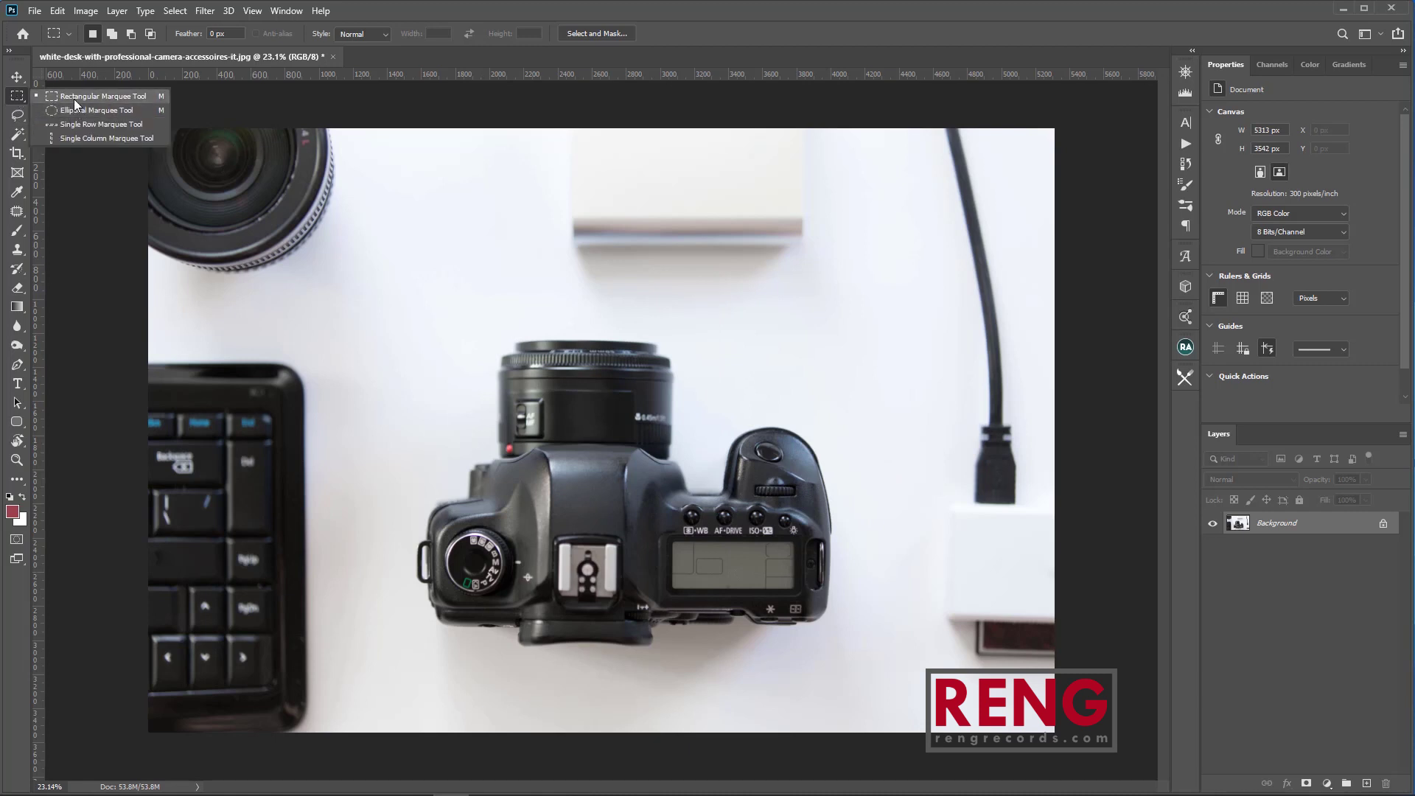
pyautogui.click(75, 99)
pyautogui.moveTo(467, 278); pyautogui.dragTo(726, 470)
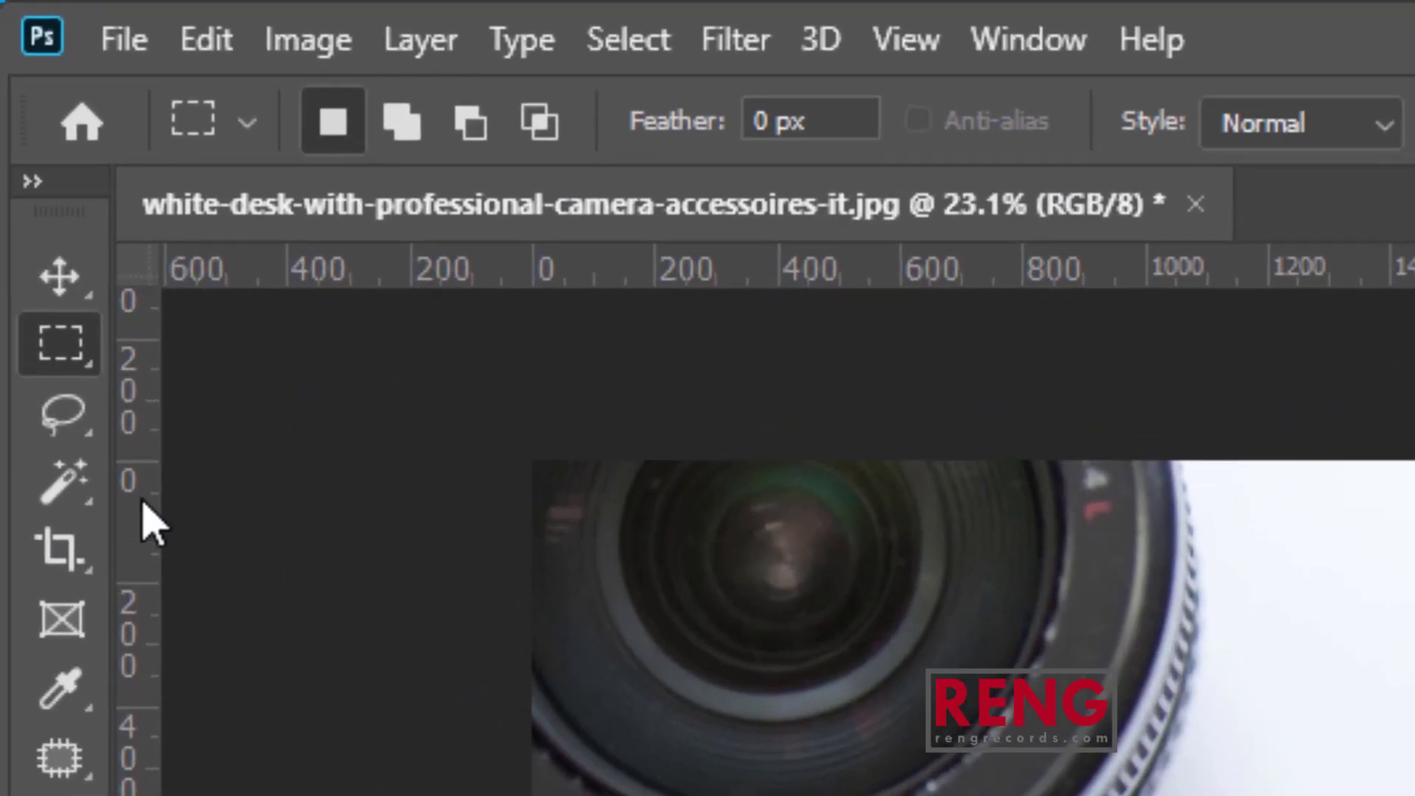
pyautogui.rightClick(65, 340)
pyautogui.click(273, 343)
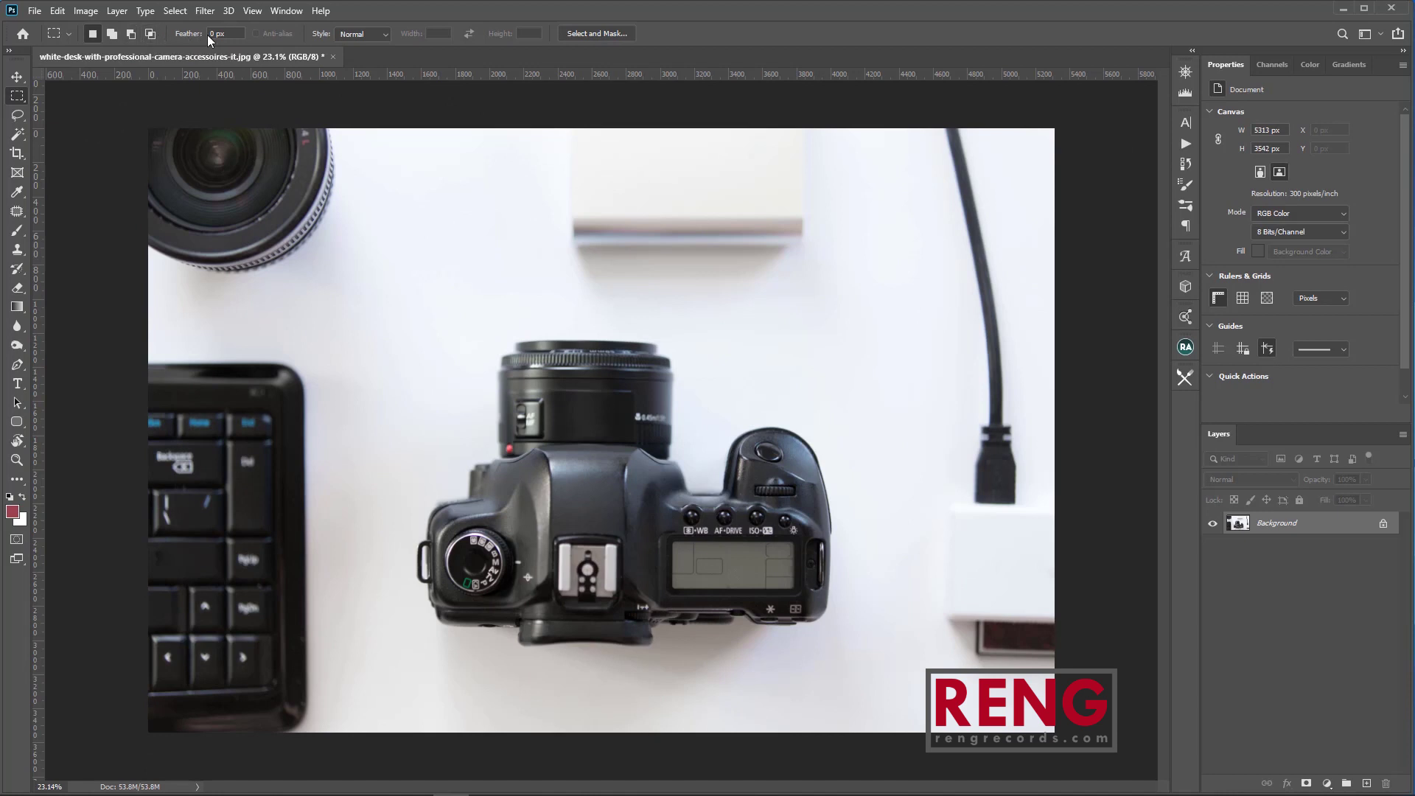
# Draw a new rectangular selection and move it about 549 px across and 626 px down onto the camera.
pyautogui.moveTo(407, 271); pyautogui.dragTo(860, 685)
pyautogui.click(359, 242)
pyautogui.moveTo(337, 237); pyautogui.dragTo(631, 520)
pyautogui.moveTo(532, 378); pyautogui.dragTo(625, 480)
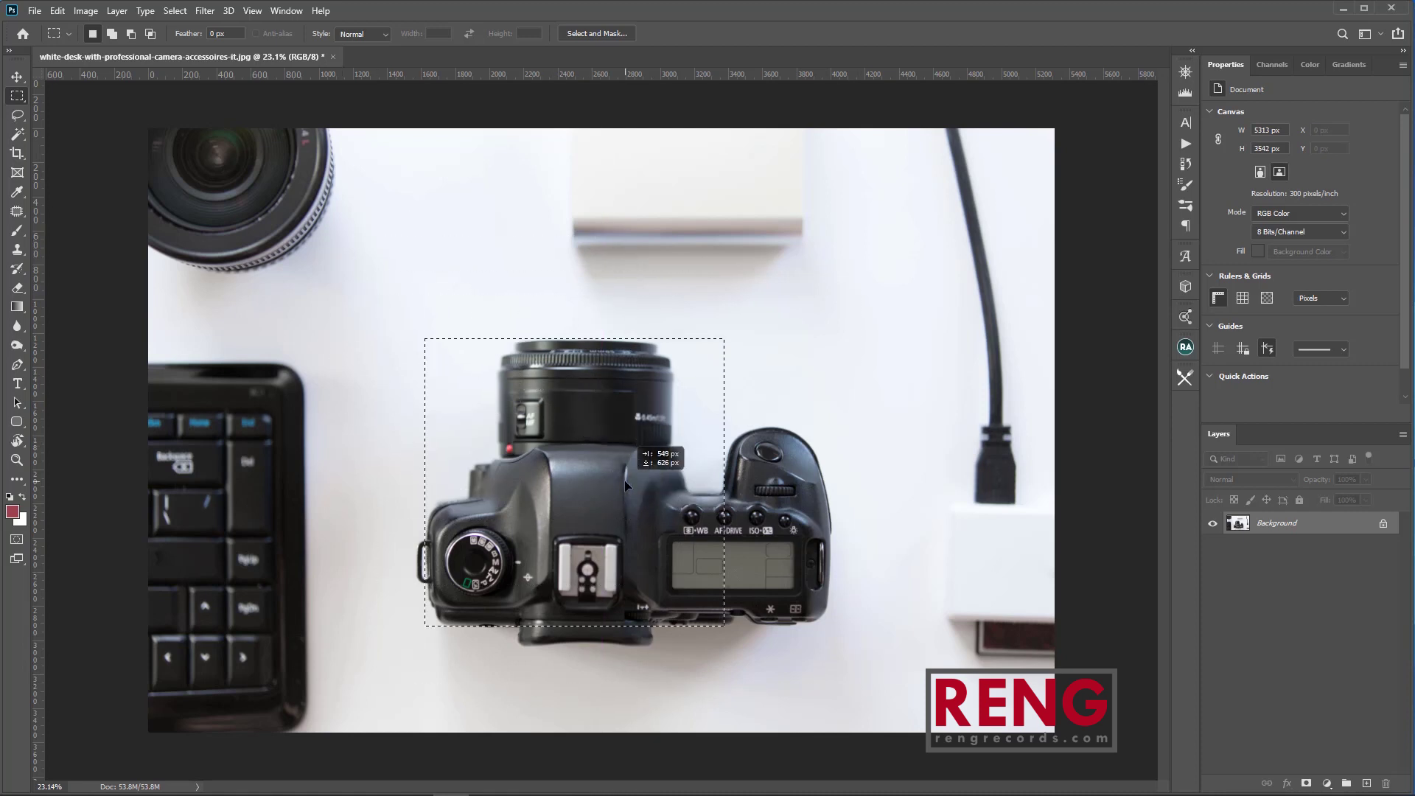
# Select the whole camera with a rectangular marquee, and add the keyboard as a second selected area.
pyautogui.moveTo(792, 310); pyautogui.dragTo(632, 455)
pyautogui.moveTo(352, 260); pyautogui.dragTo(586, 522)
pyautogui.moveTo(844, 320); pyautogui.dragTo(391, 673)
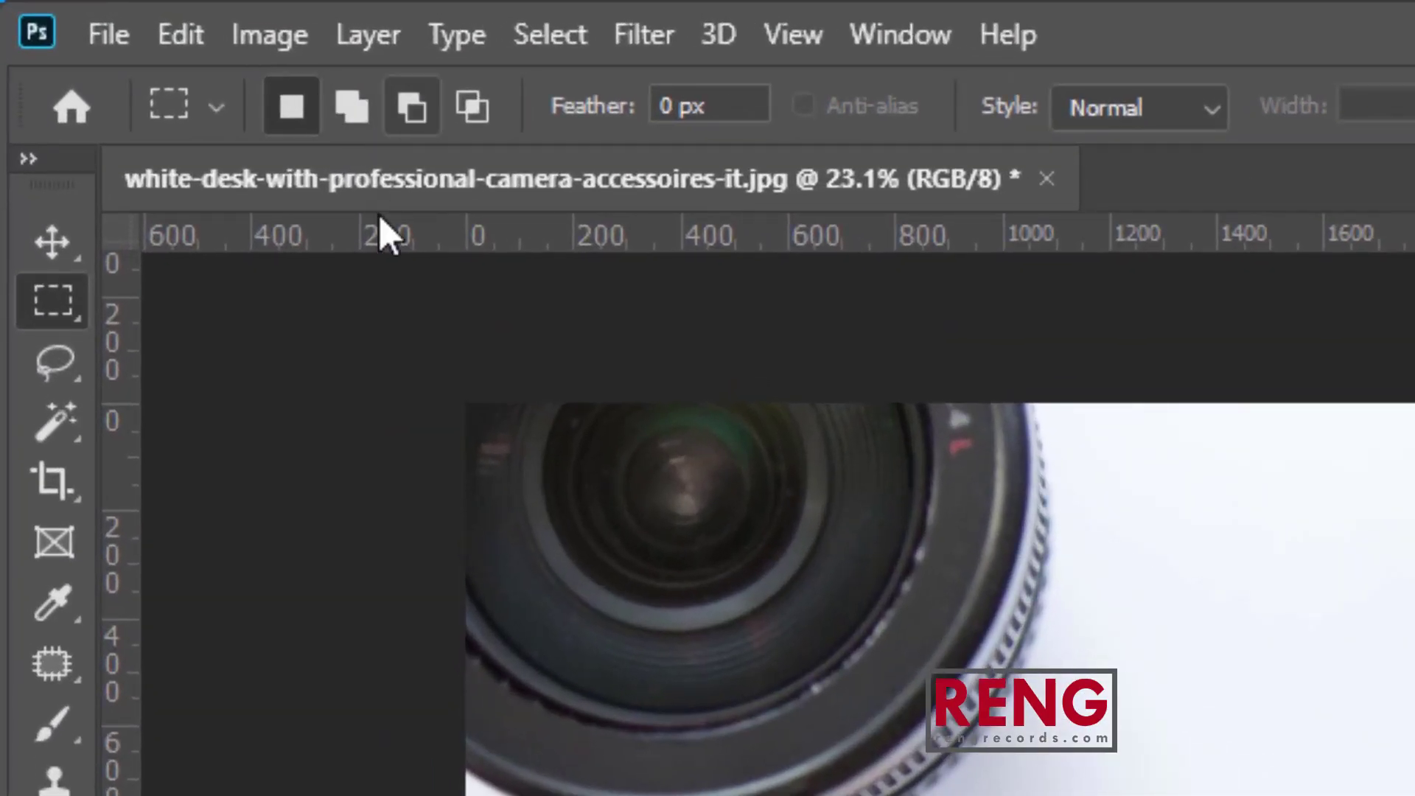
pyautogui.click(349, 107)
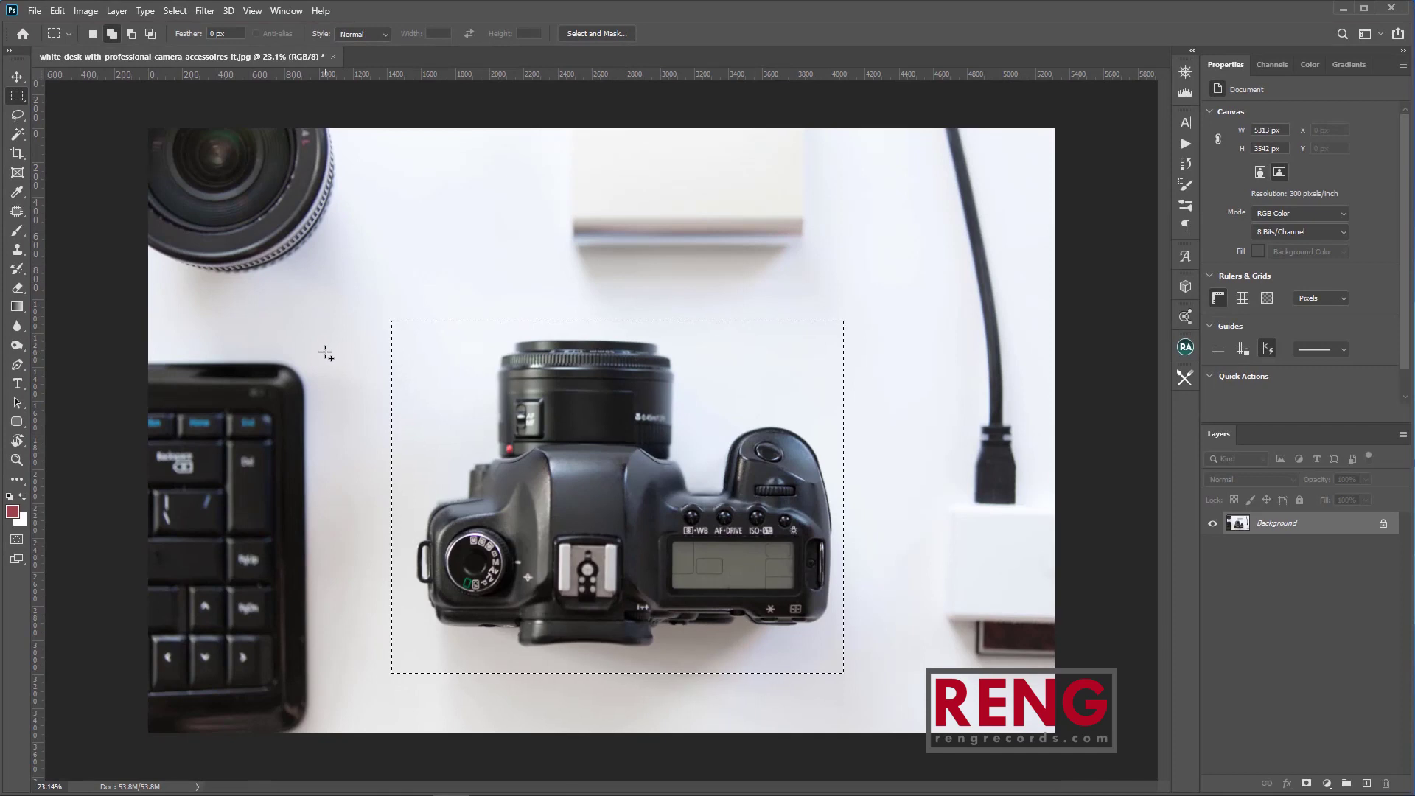
pyautogui.moveTo(326, 347); pyautogui.dragTo(103, 762)
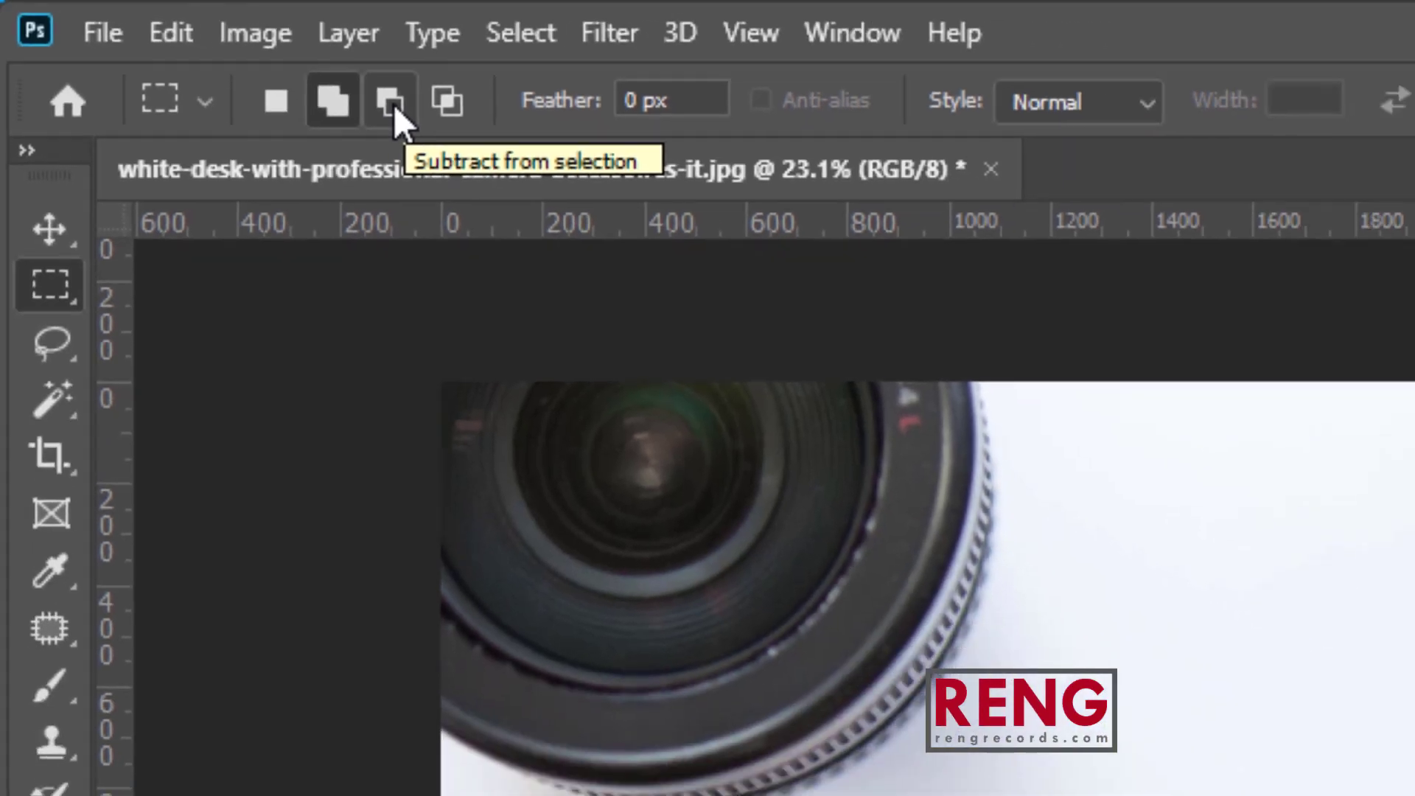
# Subtract the keyboard area from the selection, leaving the camera selected.
pyautogui.click(469, 127)
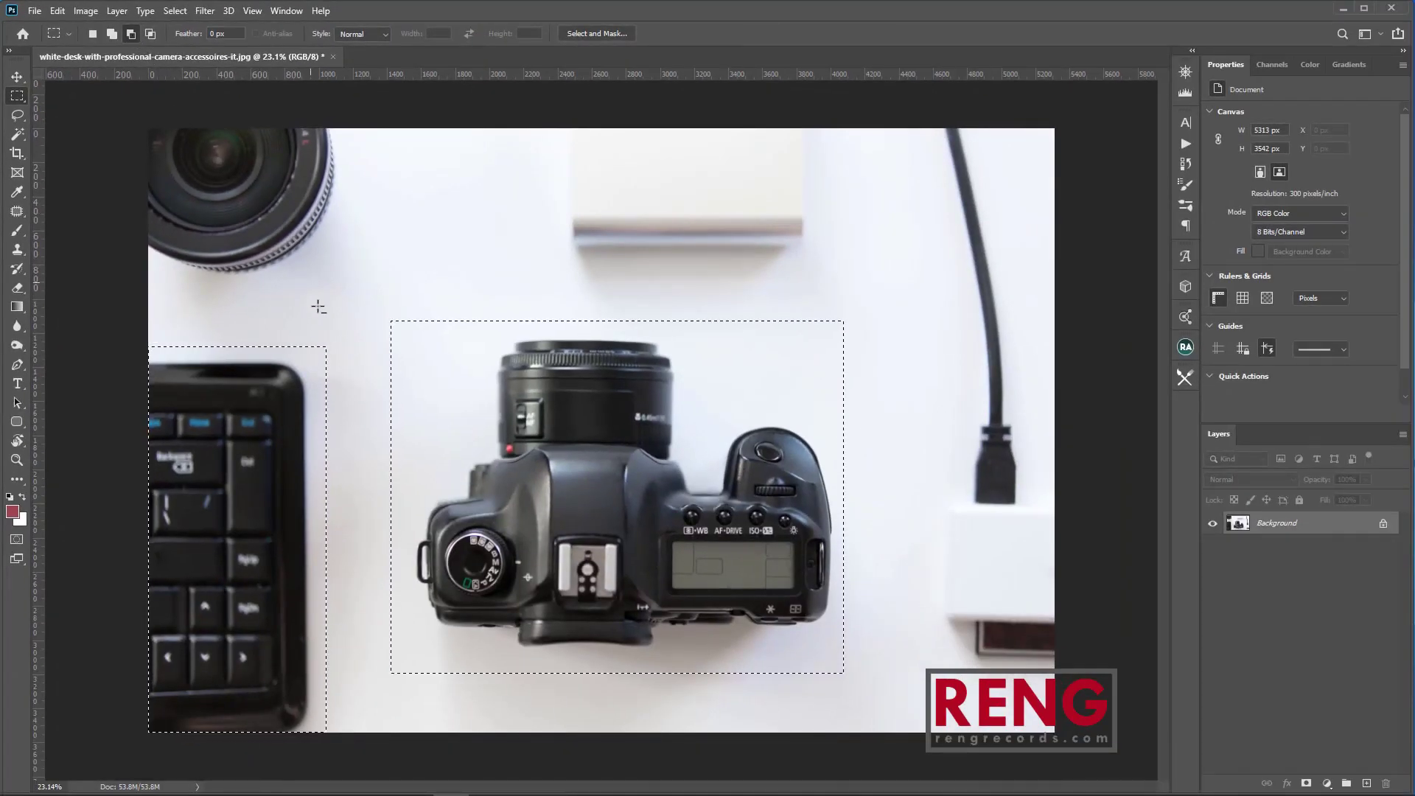
pyautogui.press('alt')
pyautogui.moveTo(341, 335); pyautogui.dragTo(146, 736)
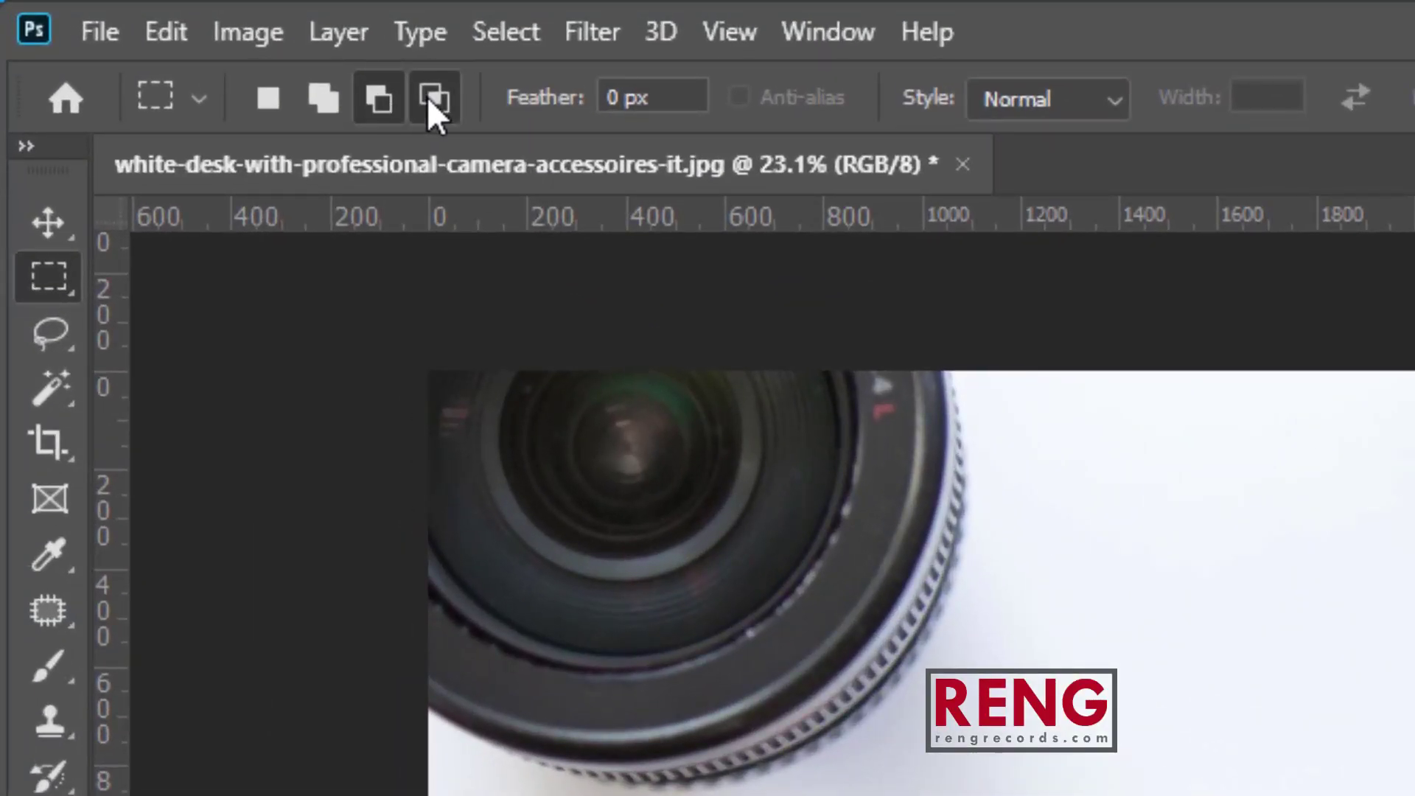
# Intersect the camera selection with rectangles overlapping three of its corners, undoing each intersection.
pyautogui.click(429, 98)
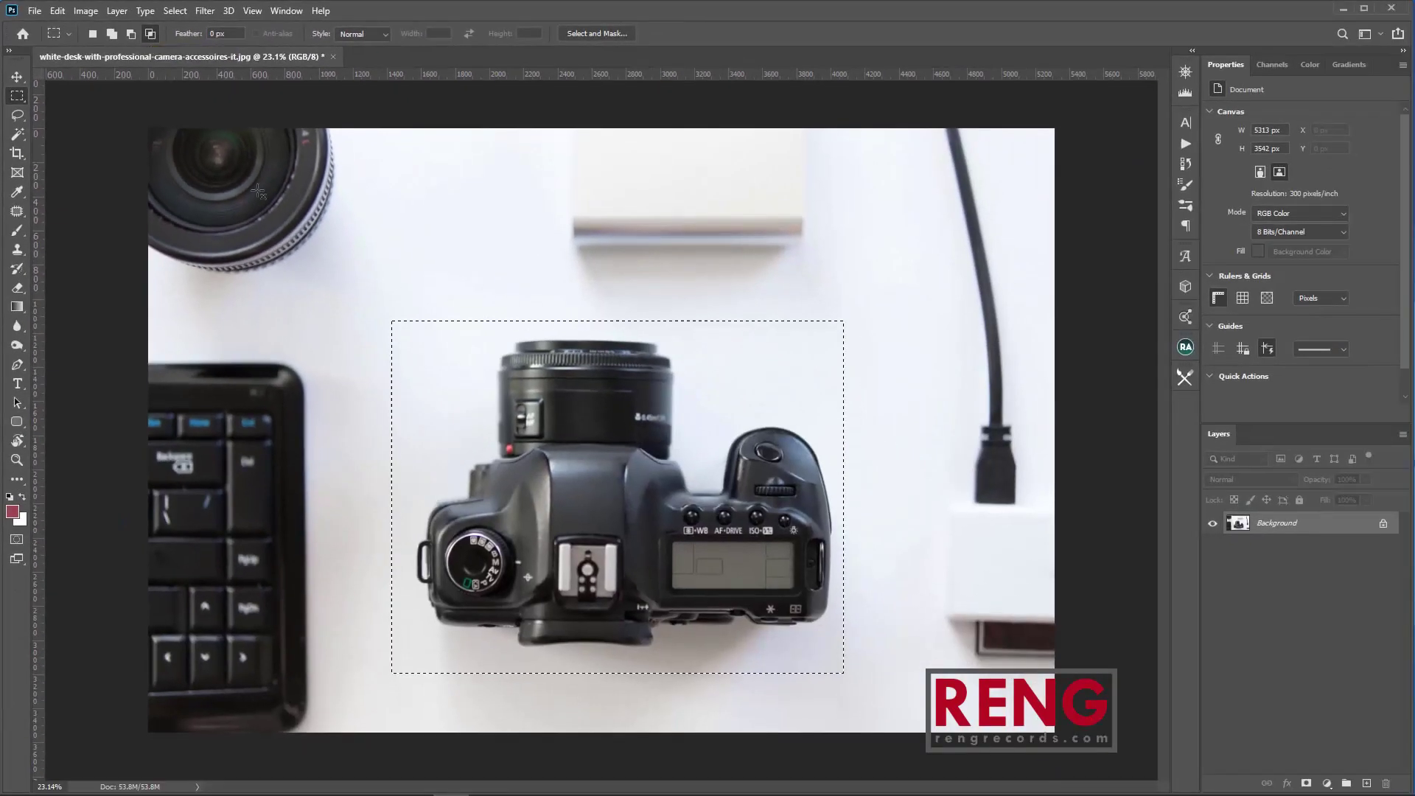
pyautogui.moveTo(358, 271); pyautogui.dragTo(599, 537)
pyautogui.hotkey('ctrl', 'z')
pyautogui.moveTo(865, 292); pyautogui.dragTo(618, 536)
pyautogui.hotkey('ctrl', 'z')
pyautogui.moveTo(885, 698); pyautogui.dragTo(617, 472)
pyautogui.hotkey('ctrl', 'z')
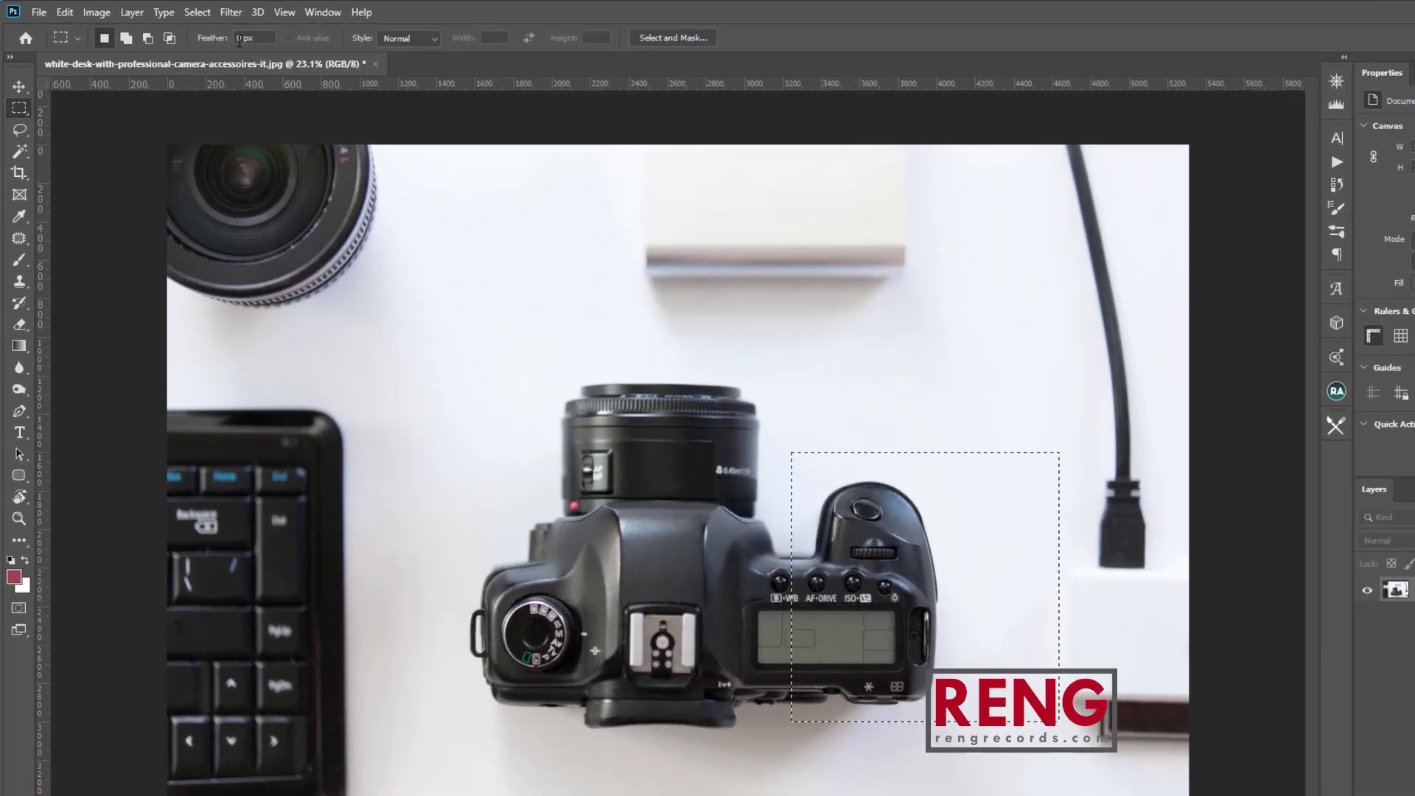
# Set the marquee's feather to 30 px.
pyautogui.moveTo(239, 39); pyautogui.dragTo(208, 30)
pyautogui.write('30')
pyautogui.press('Return')
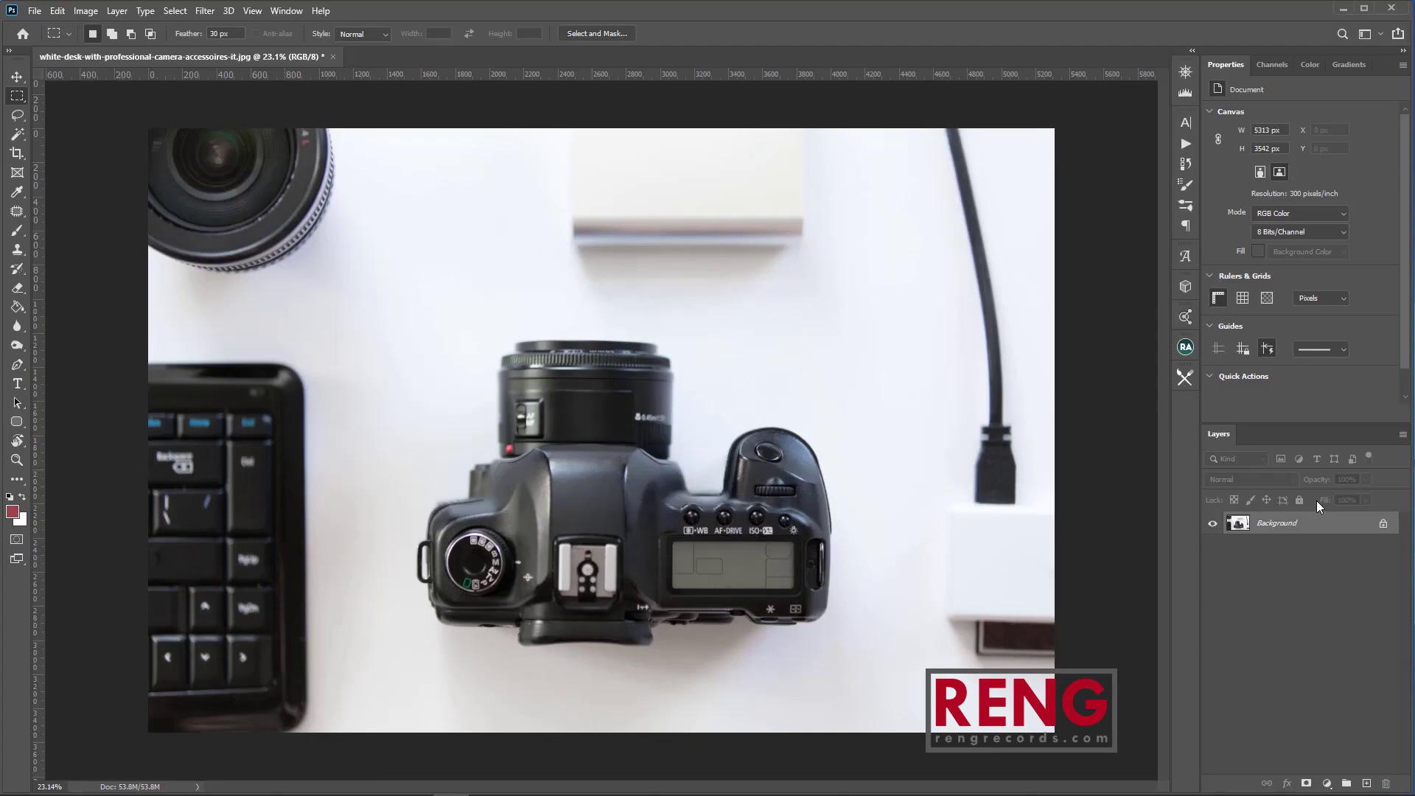
# Create a new layer and draw a feathered rectangular selection over the camera's grip and the white desk above it.
pyautogui.hotkey('ctrl', 'shift', 'n')
pyautogui.press('Return')
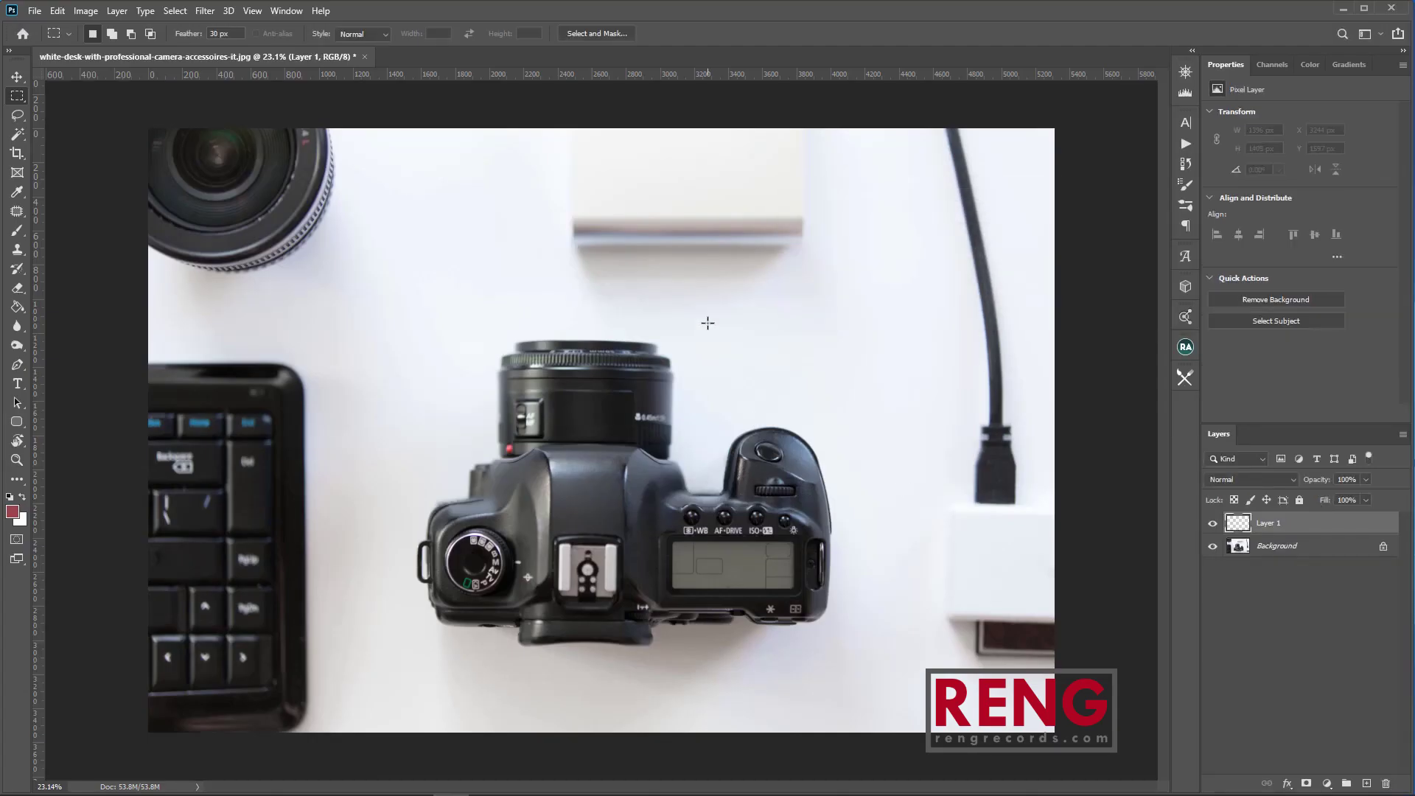
pyautogui.moveTo(705, 278); pyautogui.dragTo(940, 476)
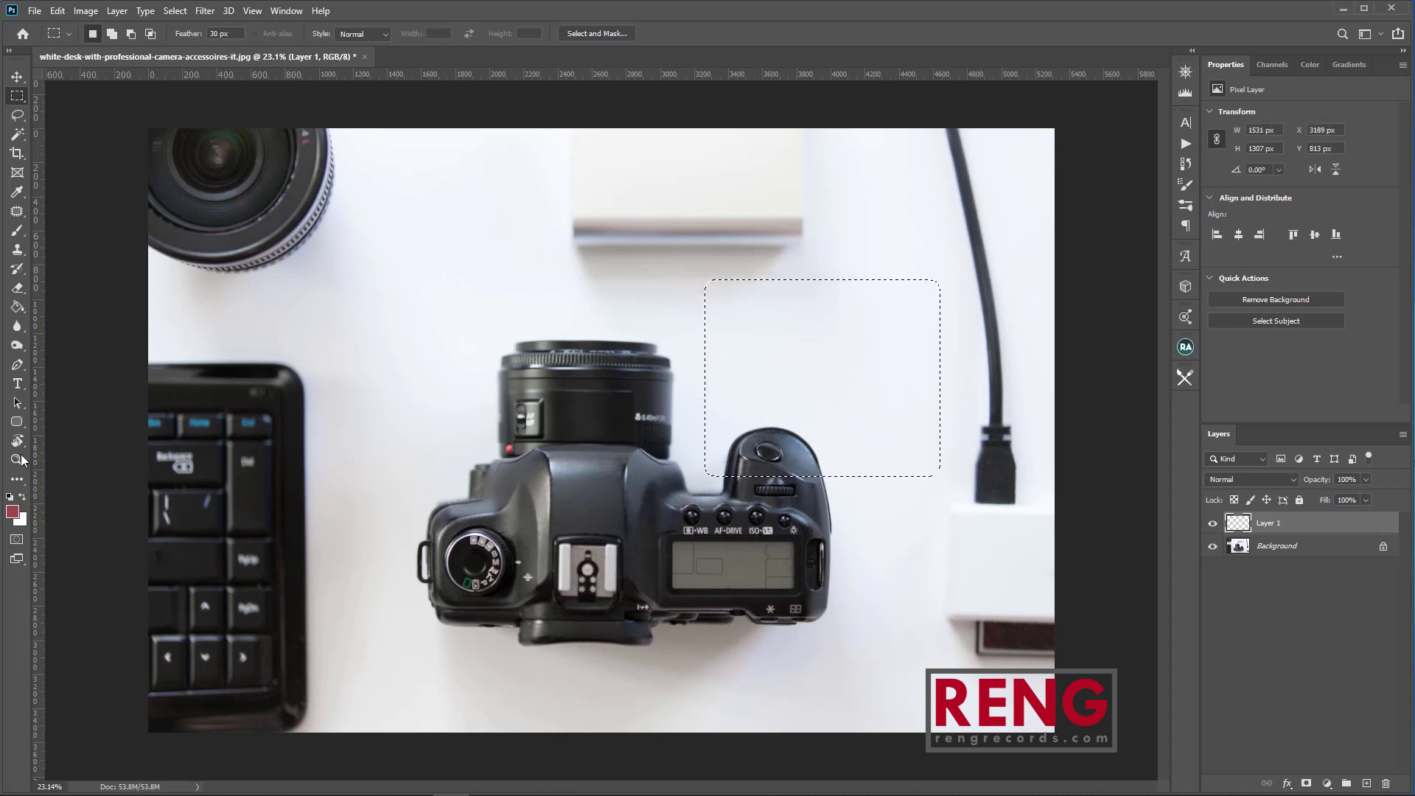
# Fill the feathered selection over the camera's grip with the red foreground colour using the Paint Bucket, and clear the selection.
pyautogui.click(18, 306)
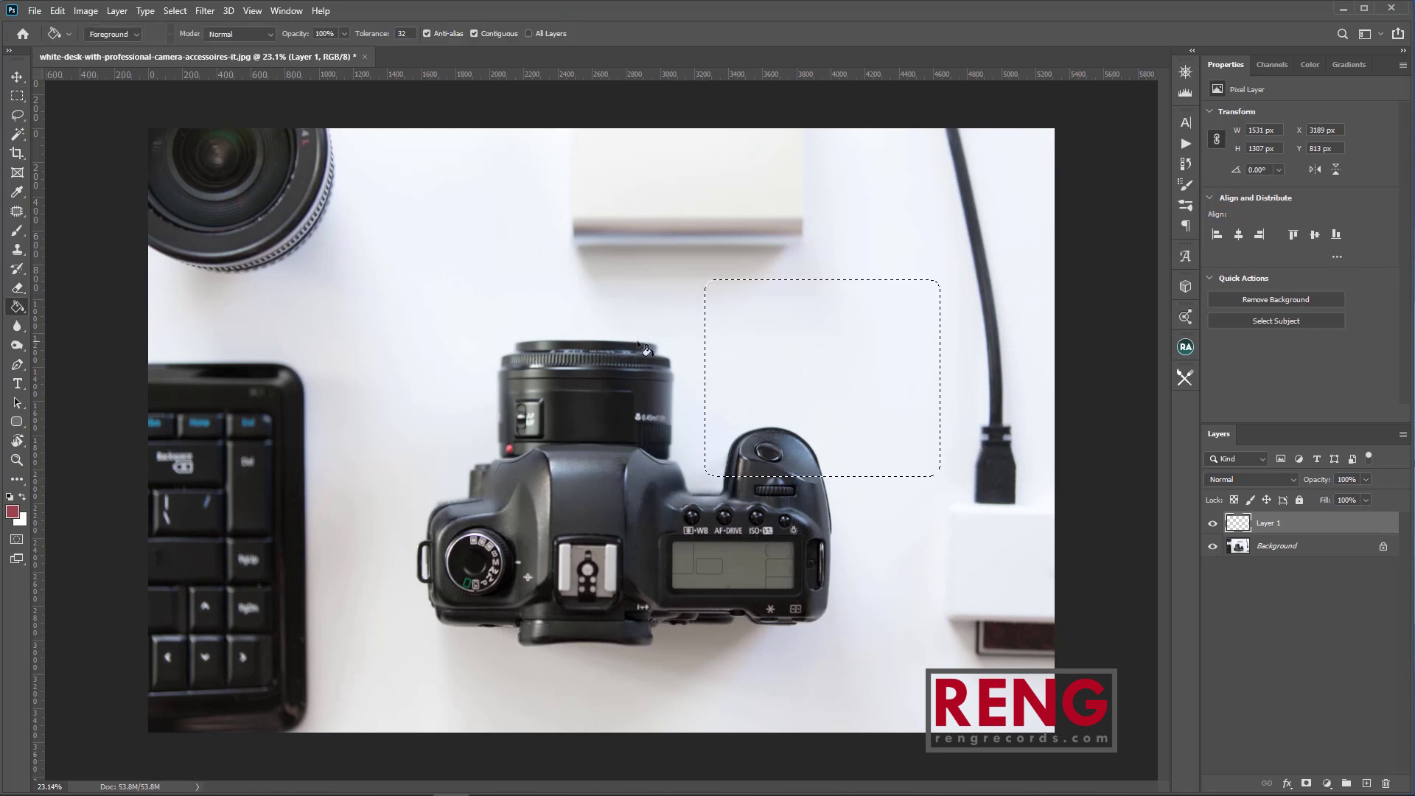
pyautogui.click(789, 347)
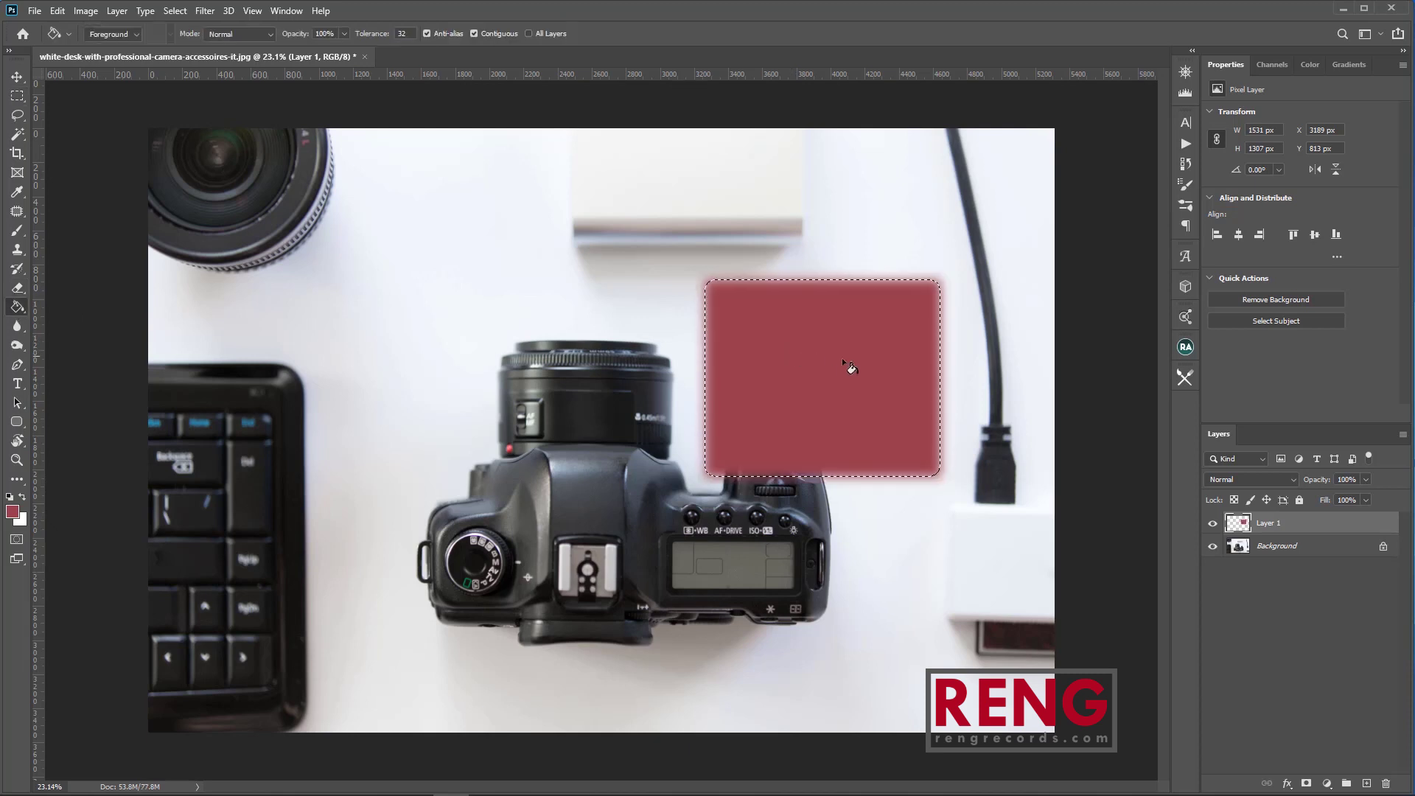
pyautogui.press('m')
pyautogui.click(902, 252)
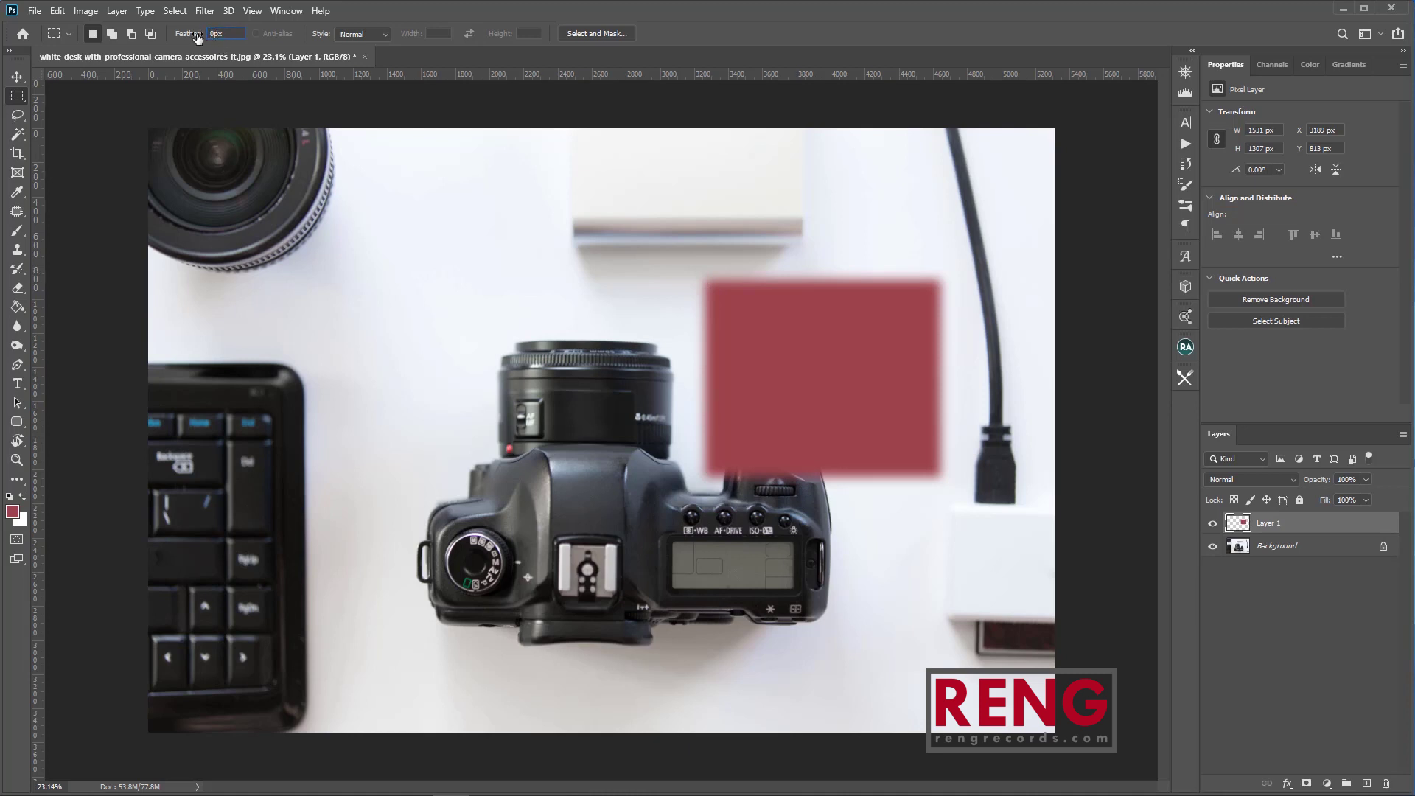
# On a new layer, draw a rectangular selection about 1220 × 1200 px with 0 px feather over the left part of the lens.
pyautogui.press('Return')
pyautogui.hotkey('ctrl', 'shift', 'n')
pyautogui.press('Return')
pyautogui.moveTo(391, 279); pyautogui.dragTo(599, 483)
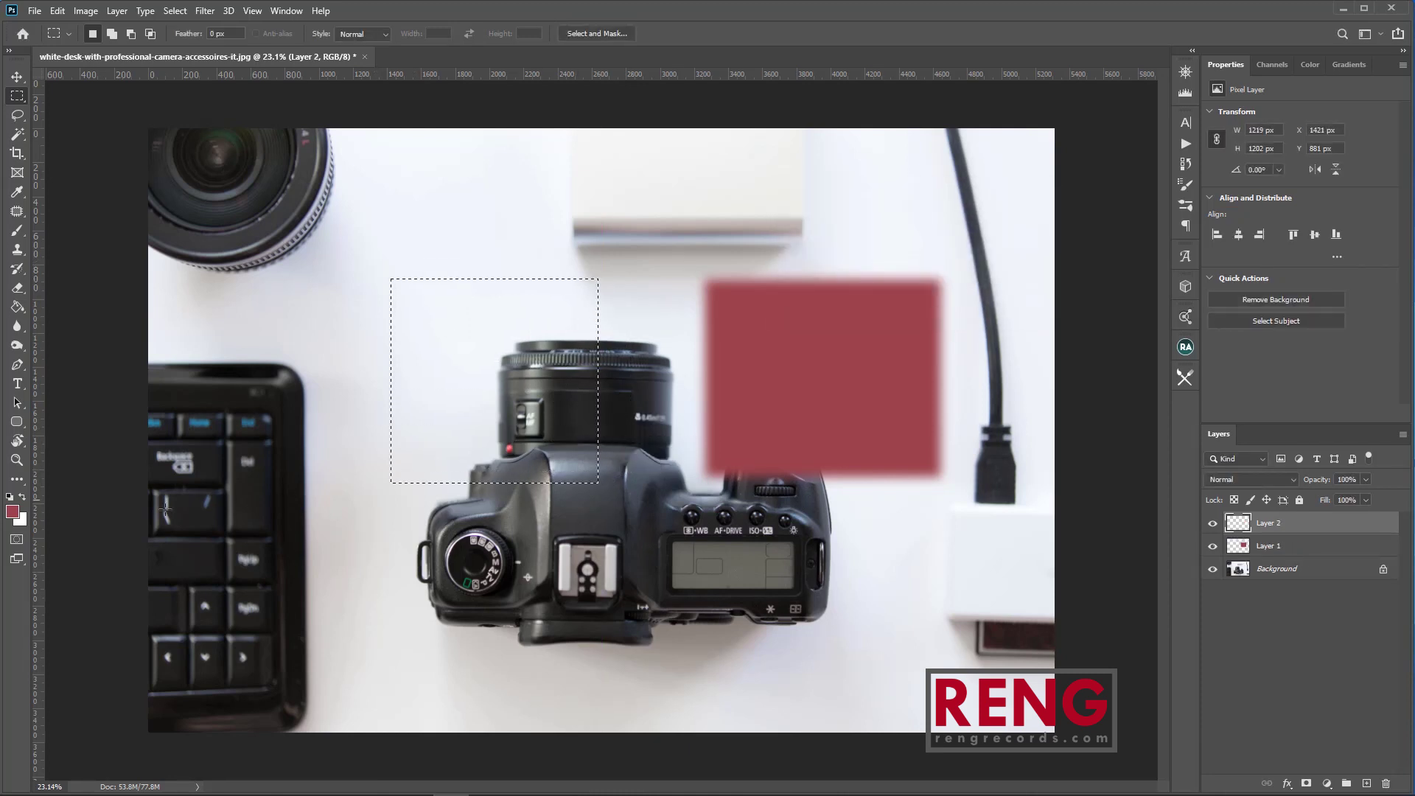
# Fill the unfeathered rectangle with the red foreground colour and deselect it.
pyautogui.click(17, 307)
pyautogui.click(461, 370)
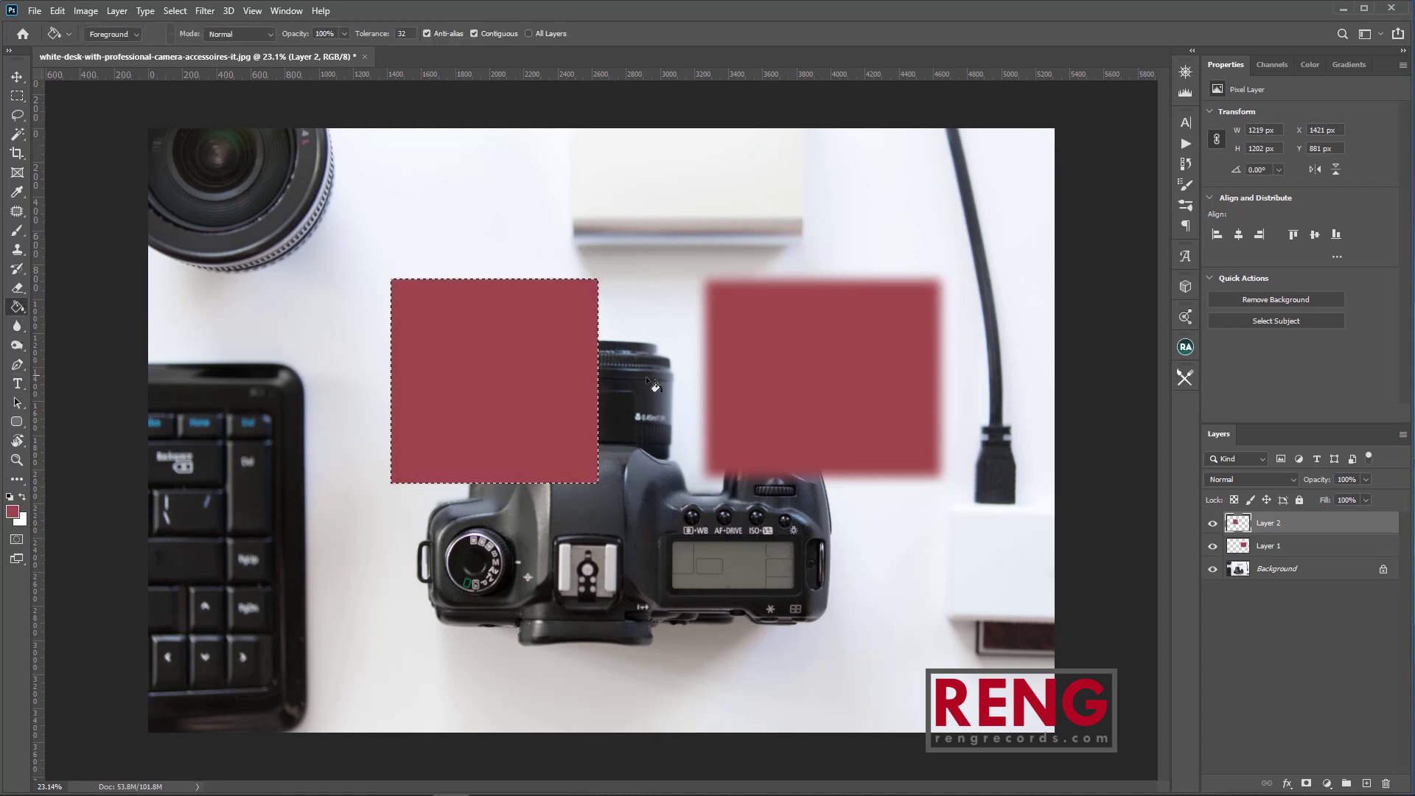
pyautogui.press('m')
pyautogui.hotkey('ctrl', 'd')
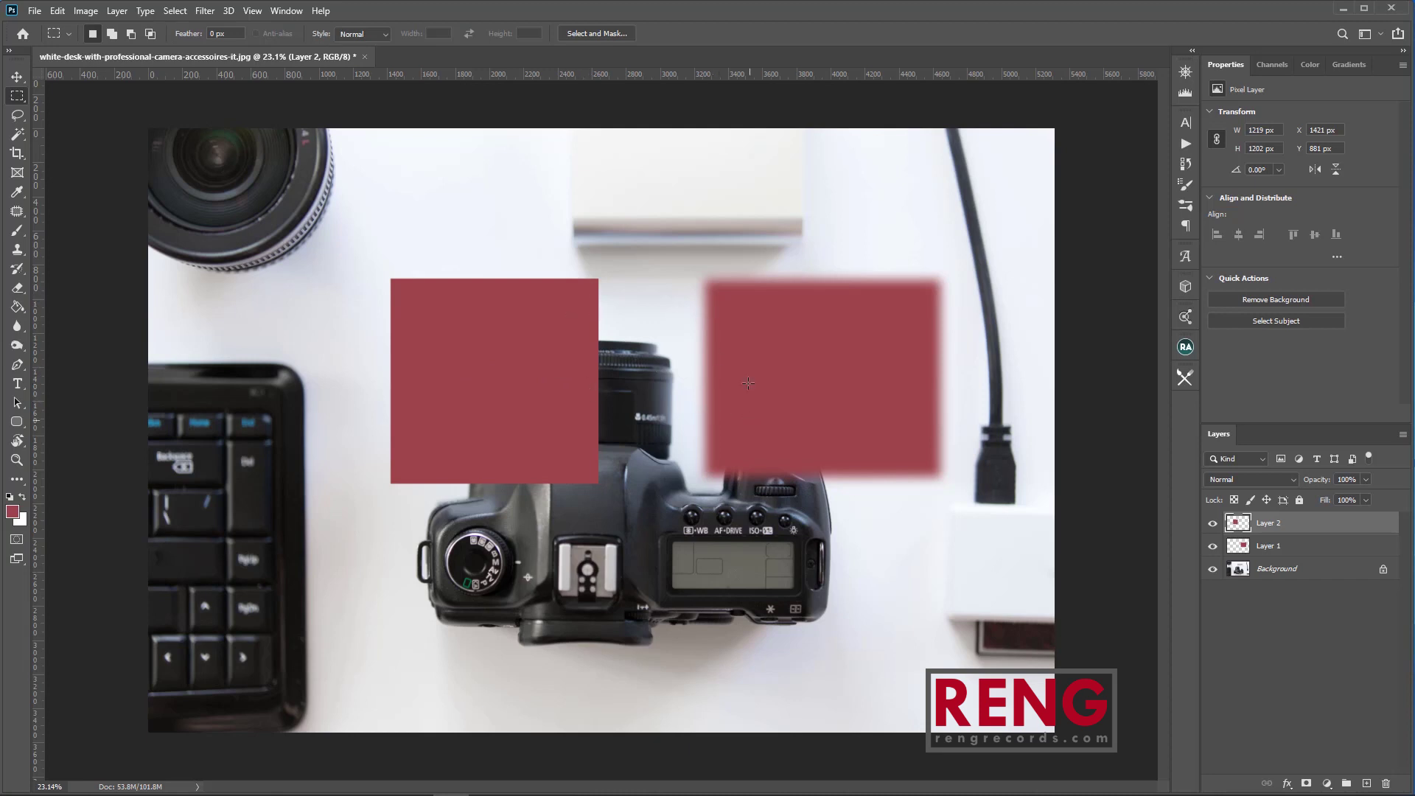
# Delete both layers holding the red rectangles, and draw and clear a trial rectangular selection over the camera.
pyautogui.keyDown('shift'); pyautogui.click(1280, 549); pyautogui.keyUp('shift')
pyautogui.press('Delete')
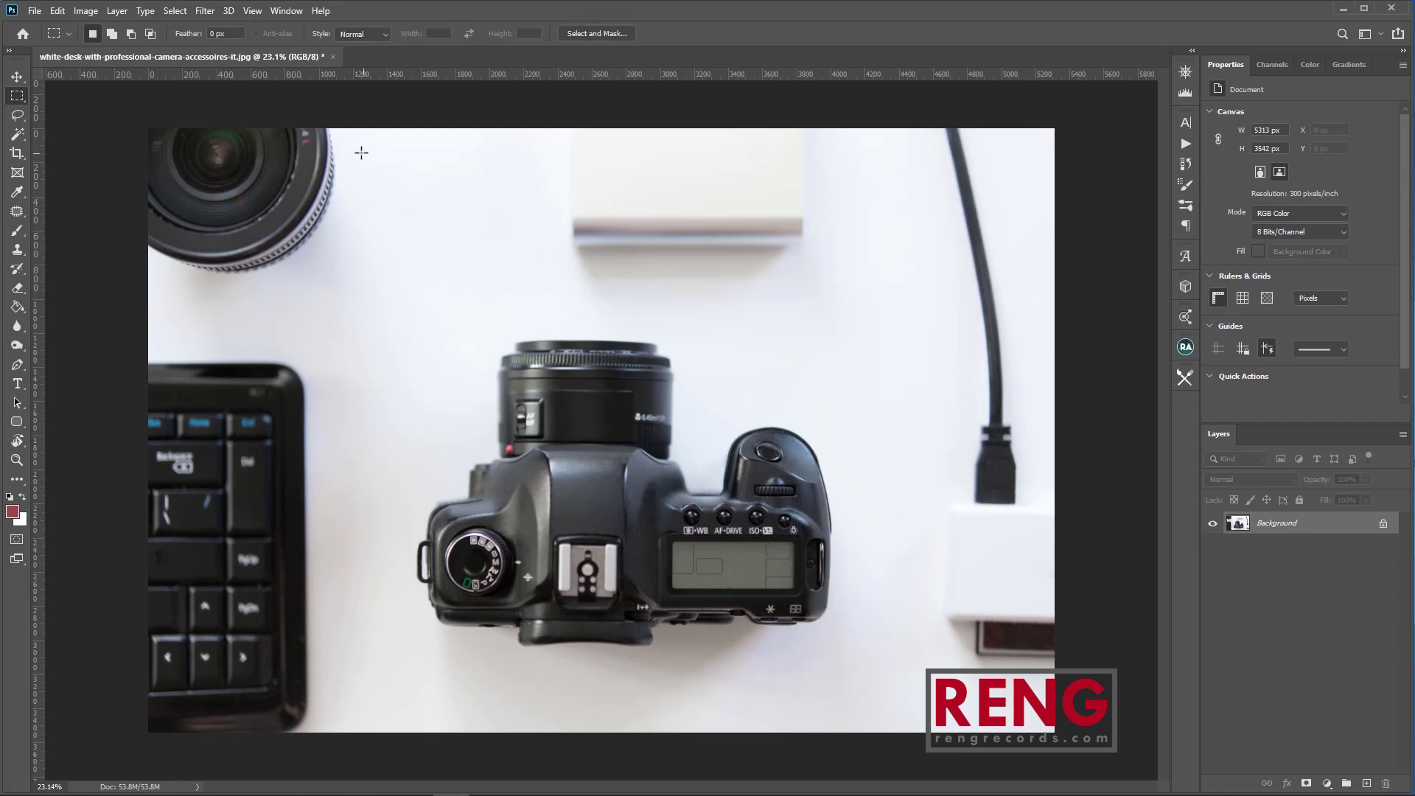
pyautogui.moveTo(440, 303); pyautogui.dragTo(725, 541)
pyautogui.click(388, 210)
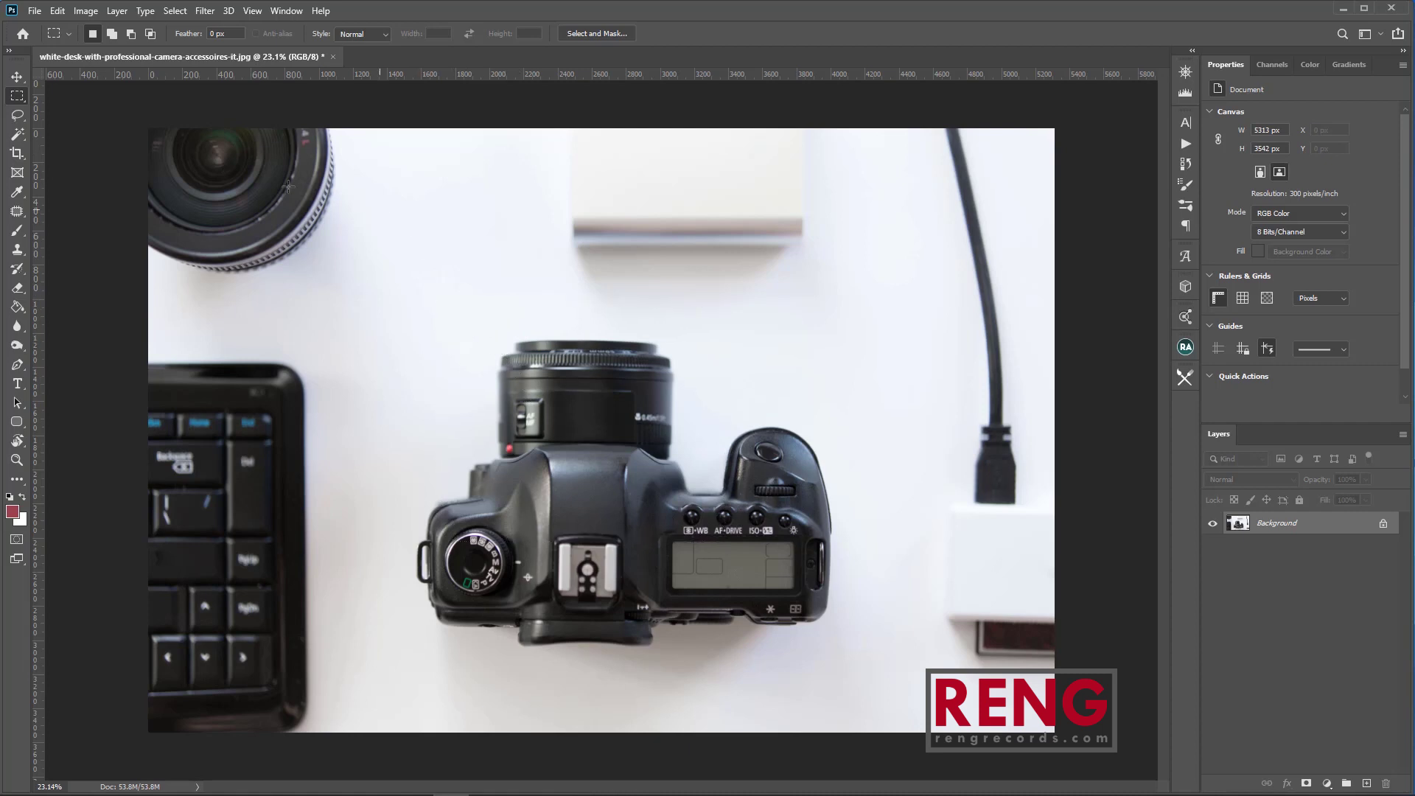
# Switch to the Elliptical Marquee tool and draw an ellipse around the camera's lens.
pyautogui.rightClick(19, 97)
pyautogui.click(73, 123)
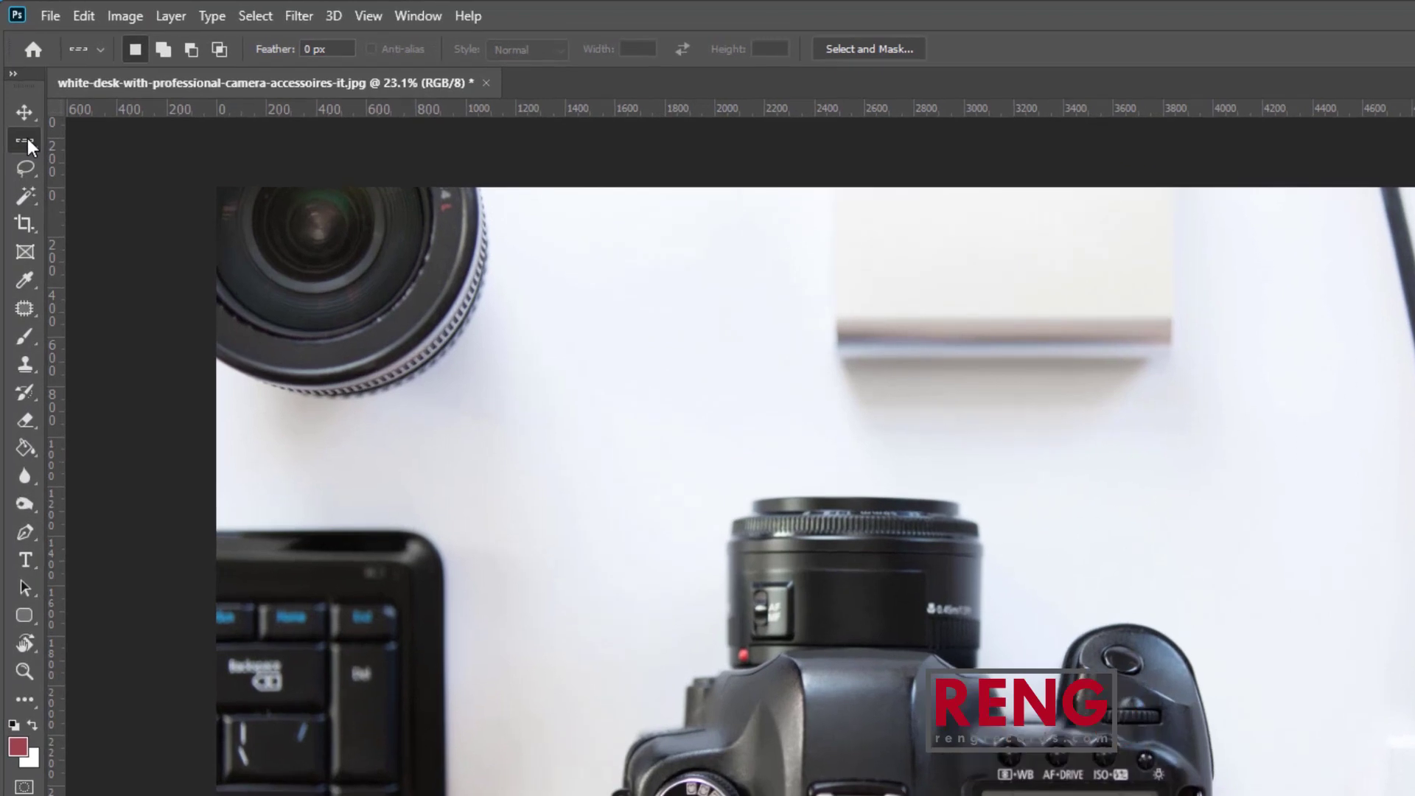
pyautogui.rightClick(26, 140)
pyautogui.click(103, 164)
pyautogui.moveTo(662, 407); pyautogui.dragTo(736, 493)
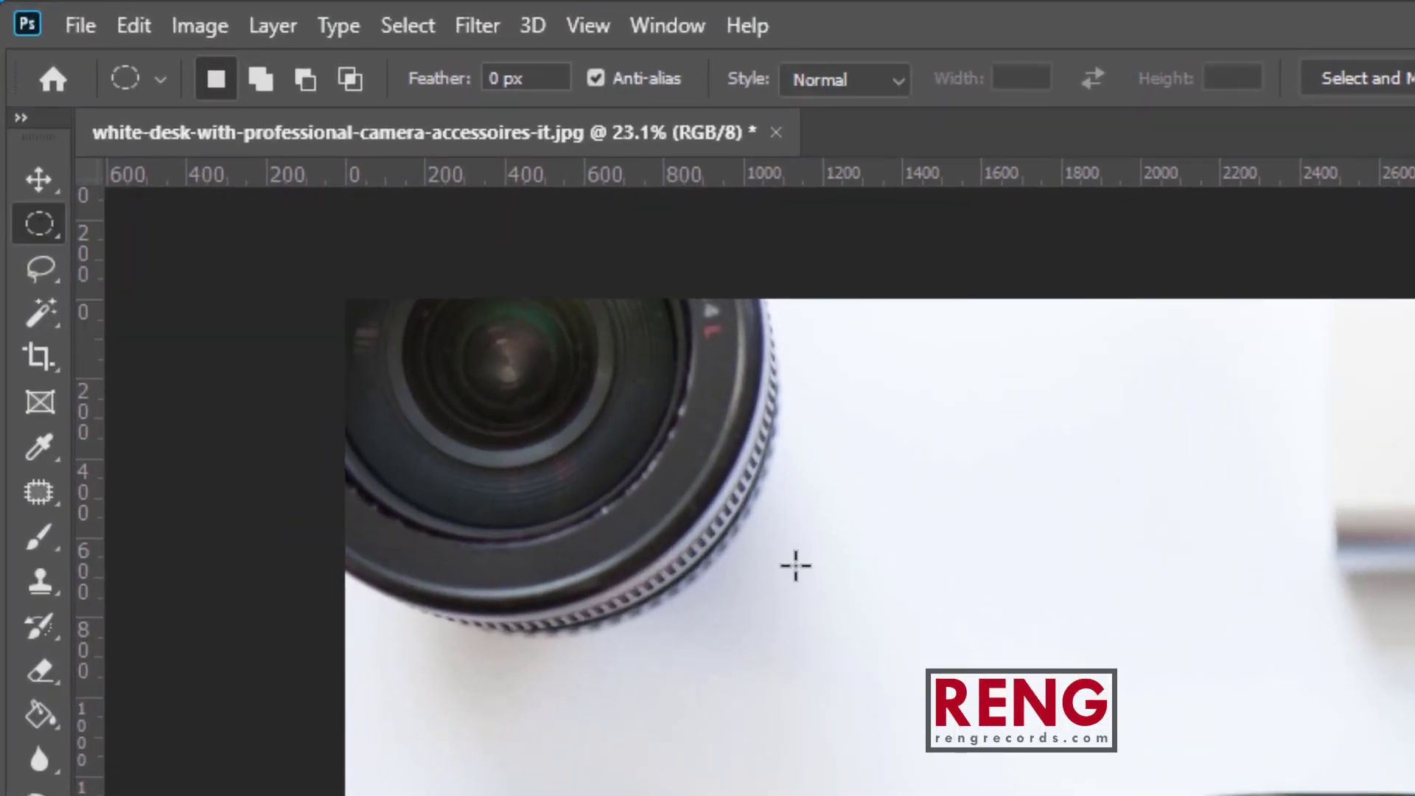
pyautogui.moveTo(1171, 785); pyautogui.dragTo(1414, 795)
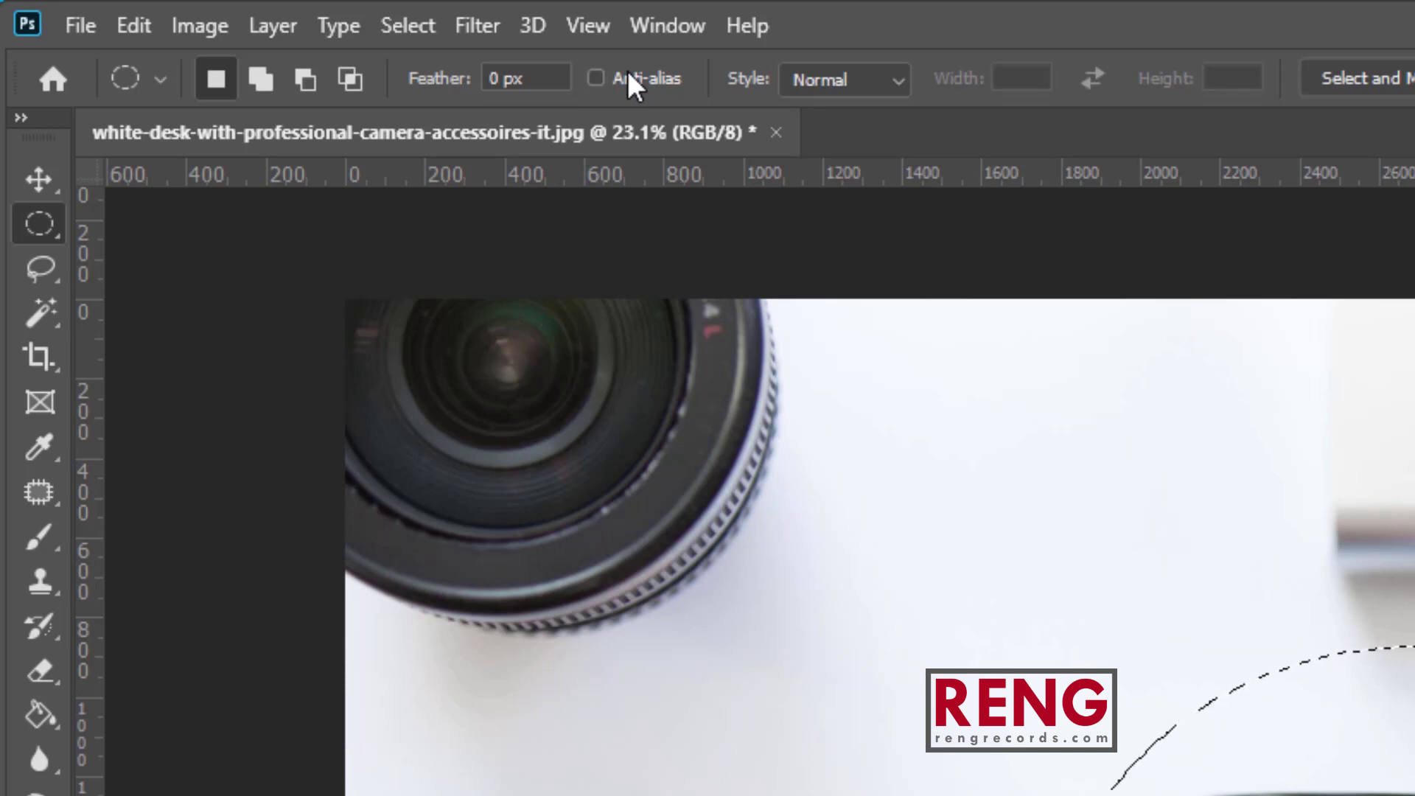
# Toggle the marquee's Anti-alias option, leaving it on, and examine the ellipse's edge at close range.
pyautogui.click(627, 72)
pyautogui.scroll(6, 1192, 695)
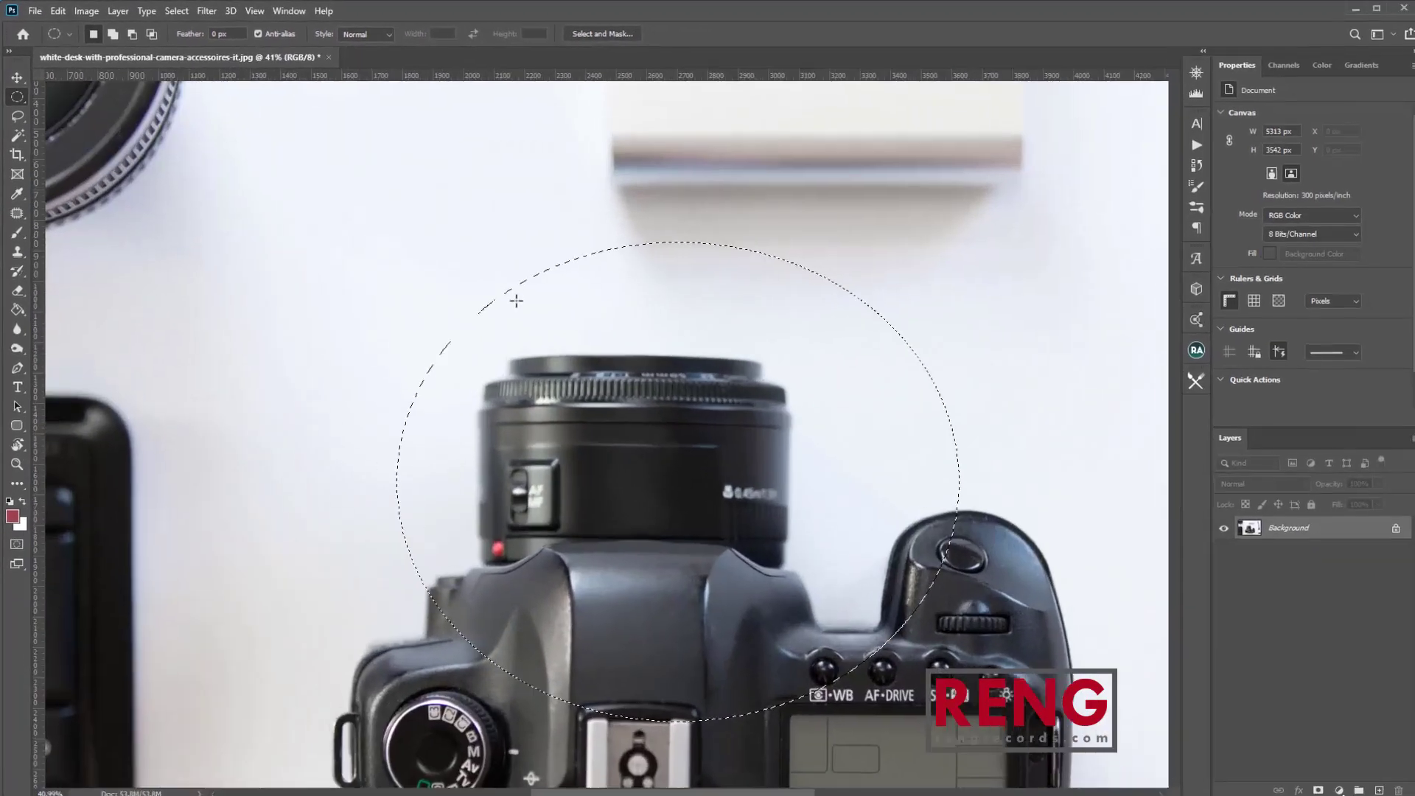
pyautogui.scroll(10, 516, 300)
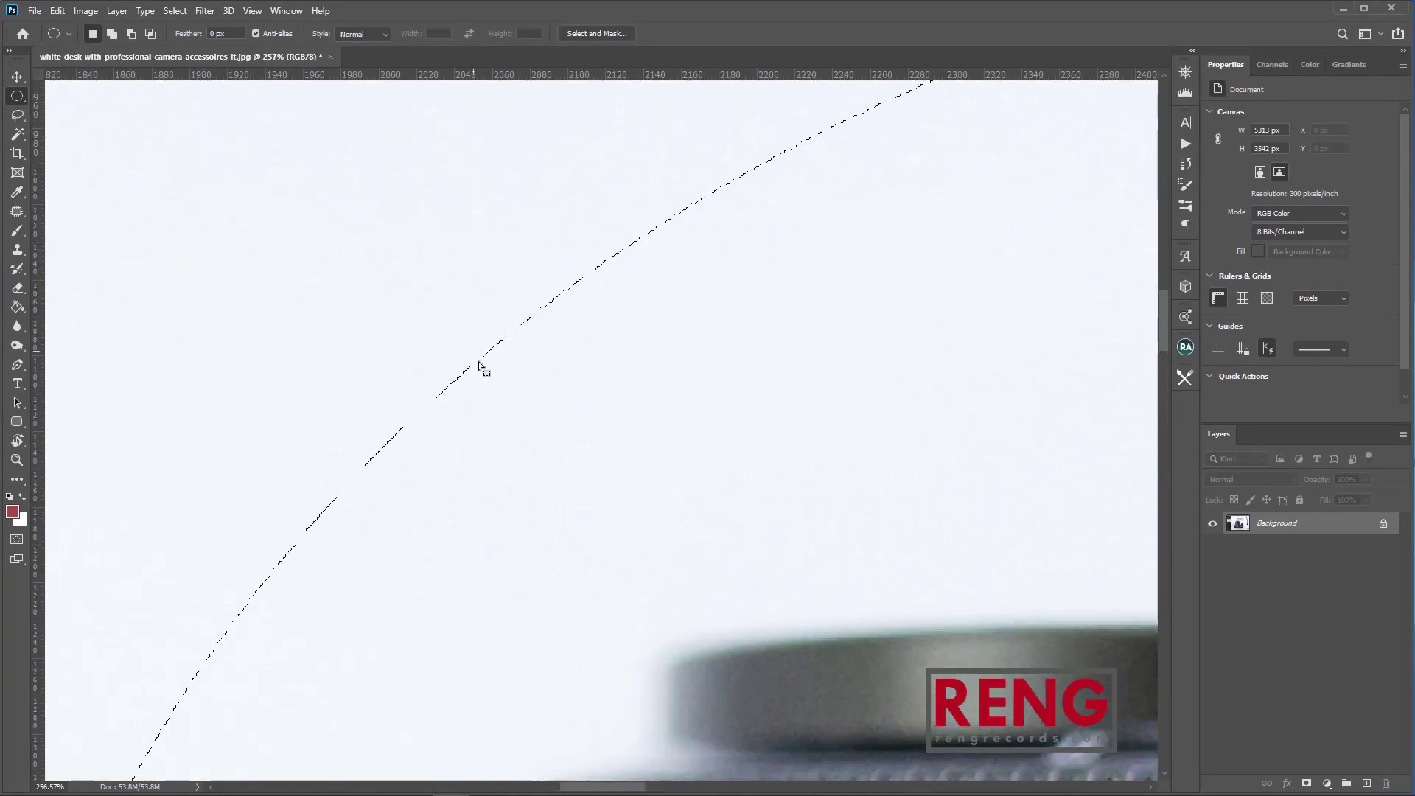
pyautogui.scroll(2, 476, 356)
pyautogui.click(277, 34)
pyautogui.click(268, 31)
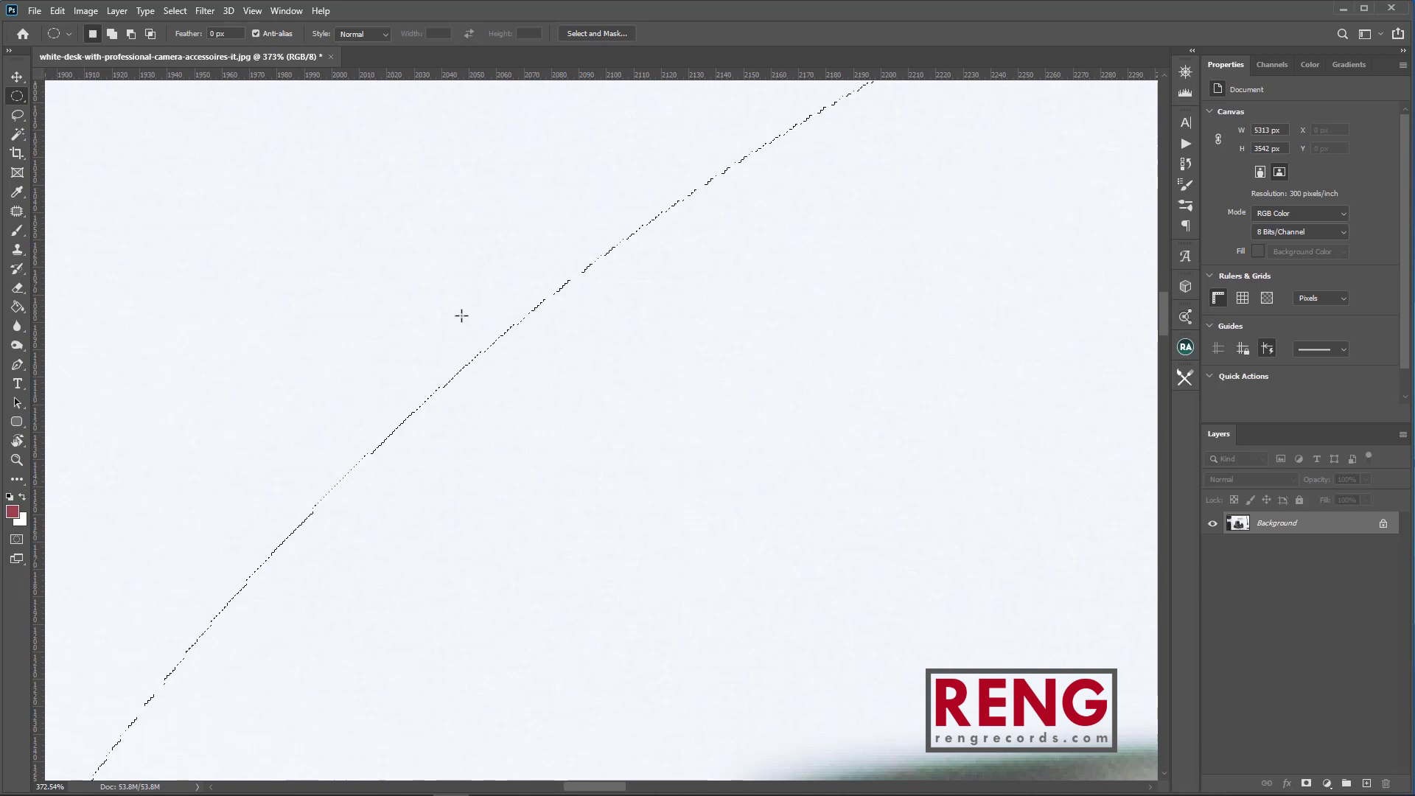
pyautogui.scroll(-15, 474, 347)
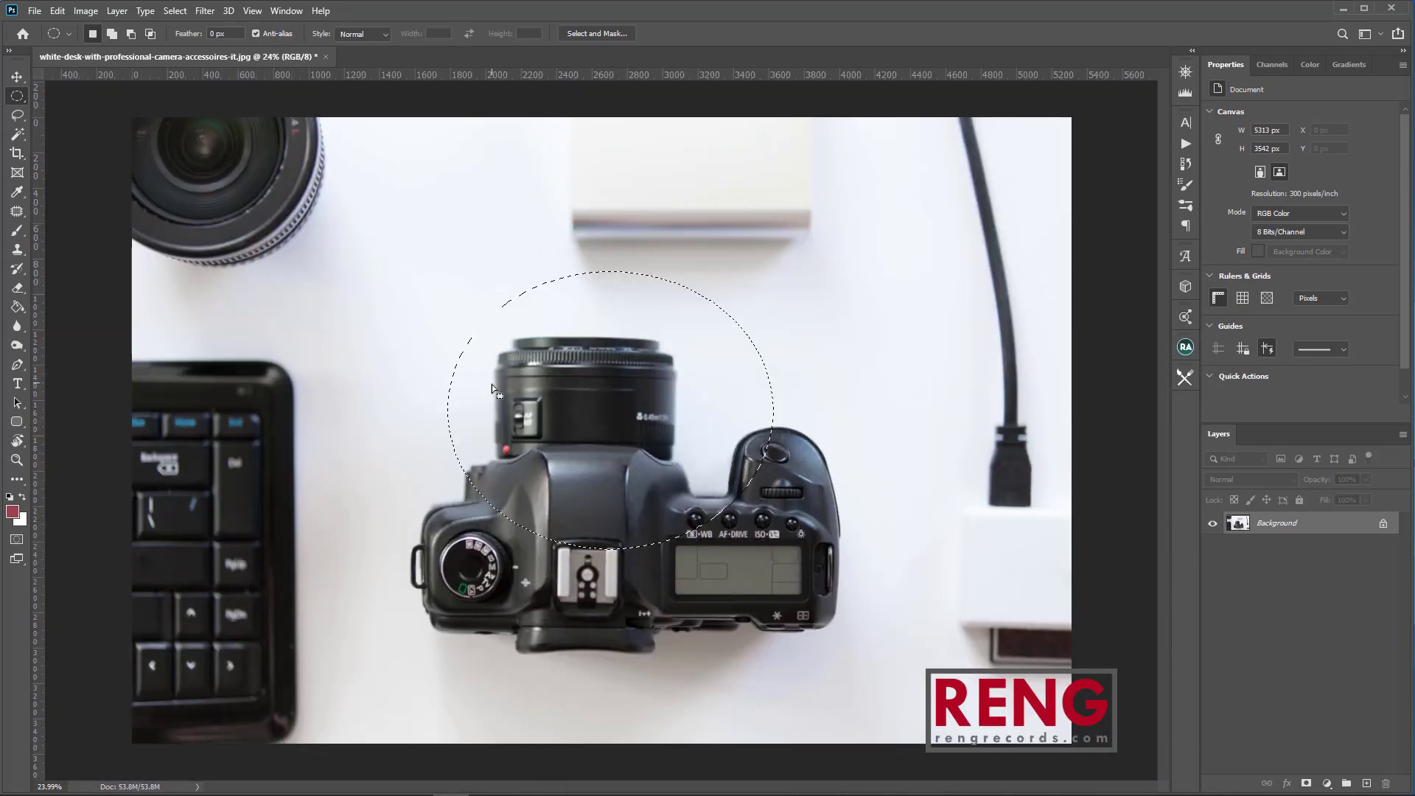
pyautogui.scroll(-2, 492, 383)
pyautogui.scroll(2, 538, 285)
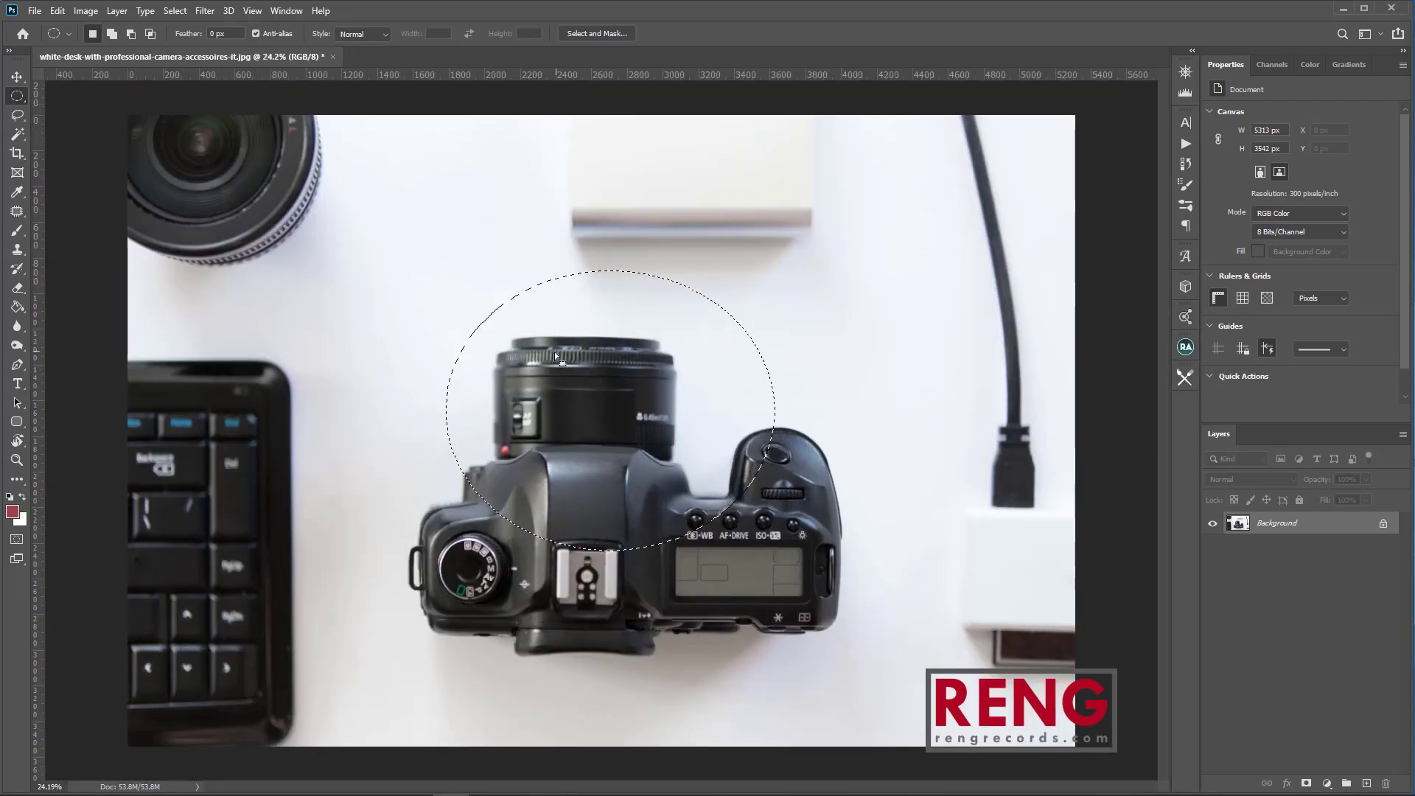
pyautogui.scroll(2, 554, 351)
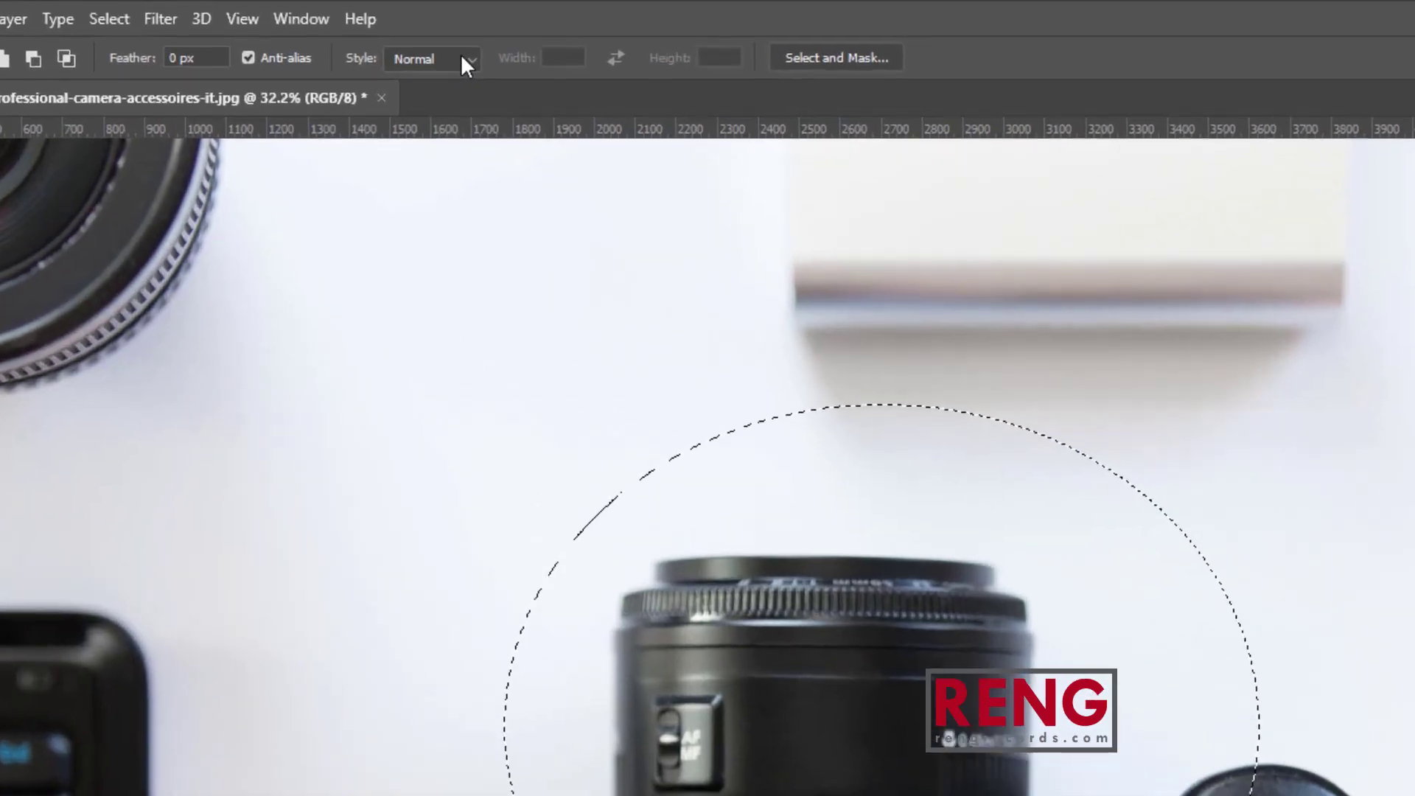
# Draw a free-proportion ellipse with the marquee style at Normal and clear the selection.
pyautogui.click(463, 58)
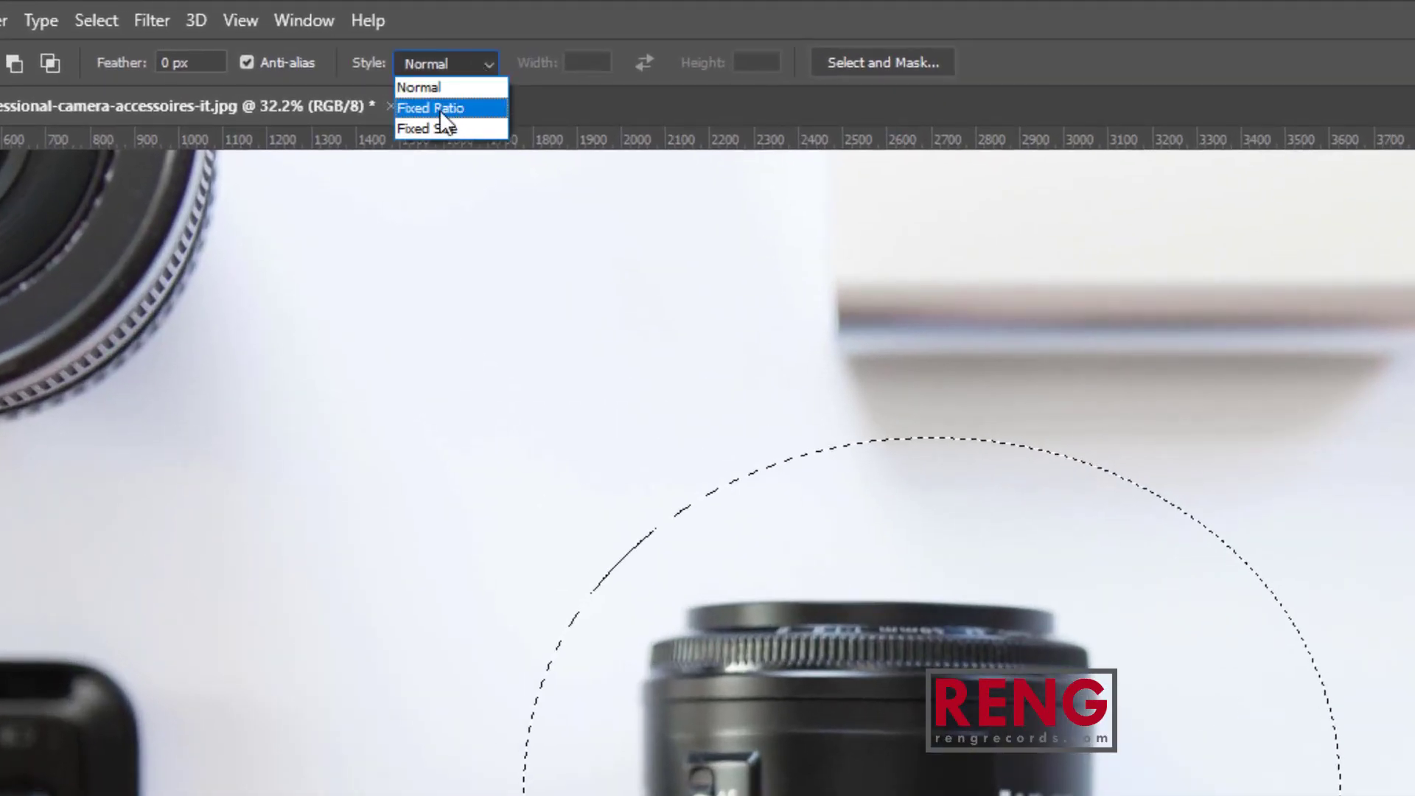
pyautogui.click(440, 87)
pyautogui.moveTo(538, 338); pyautogui.dragTo(581, 568)
pyautogui.click(403, 275)
# Set the marquee style to Fixed Ratio and draw circular selections over the lens with 1:1 and 2:2 ratios.
pyautogui.click(423, 62)
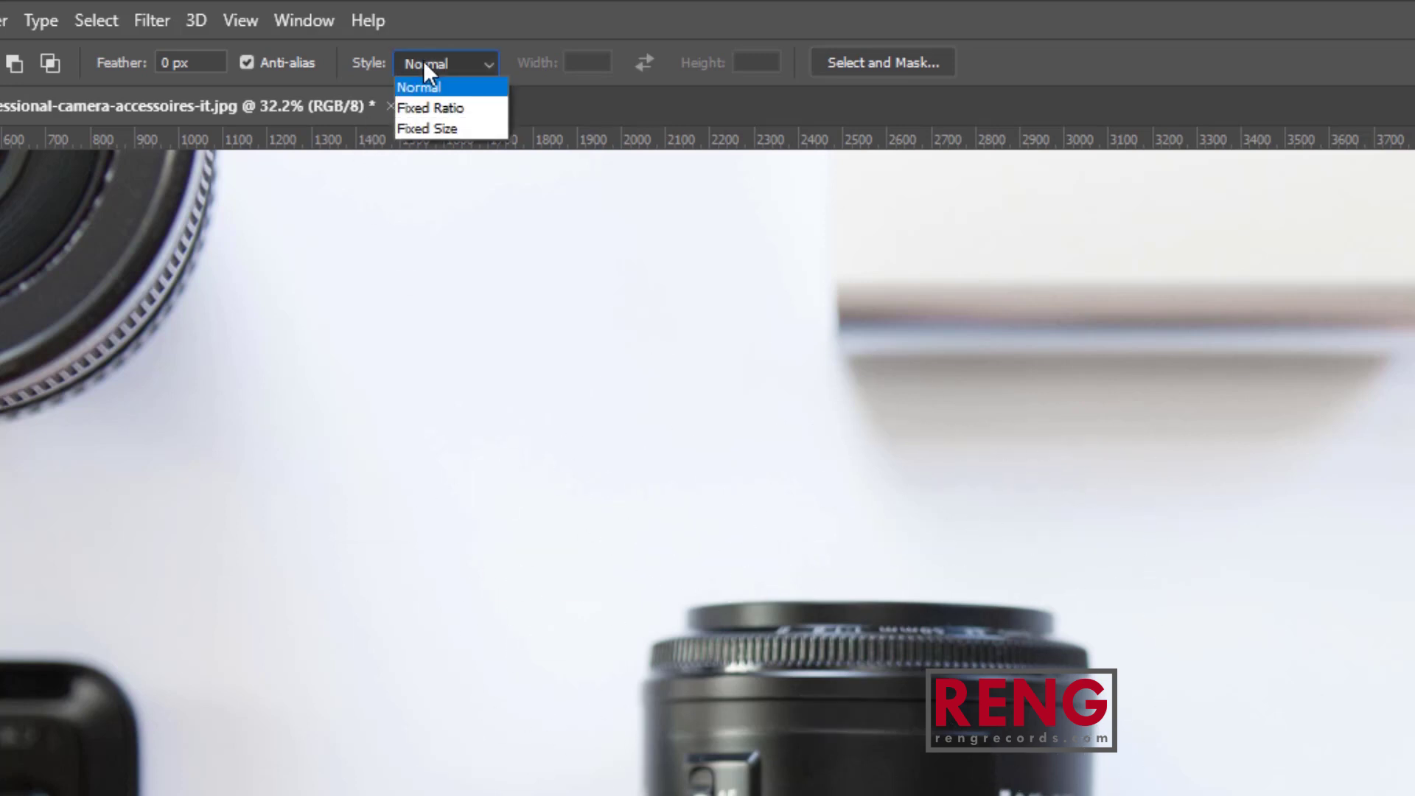
pyautogui.click(441, 108)
pyautogui.moveTo(642, 416); pyautogui.dragTo(855, 557)
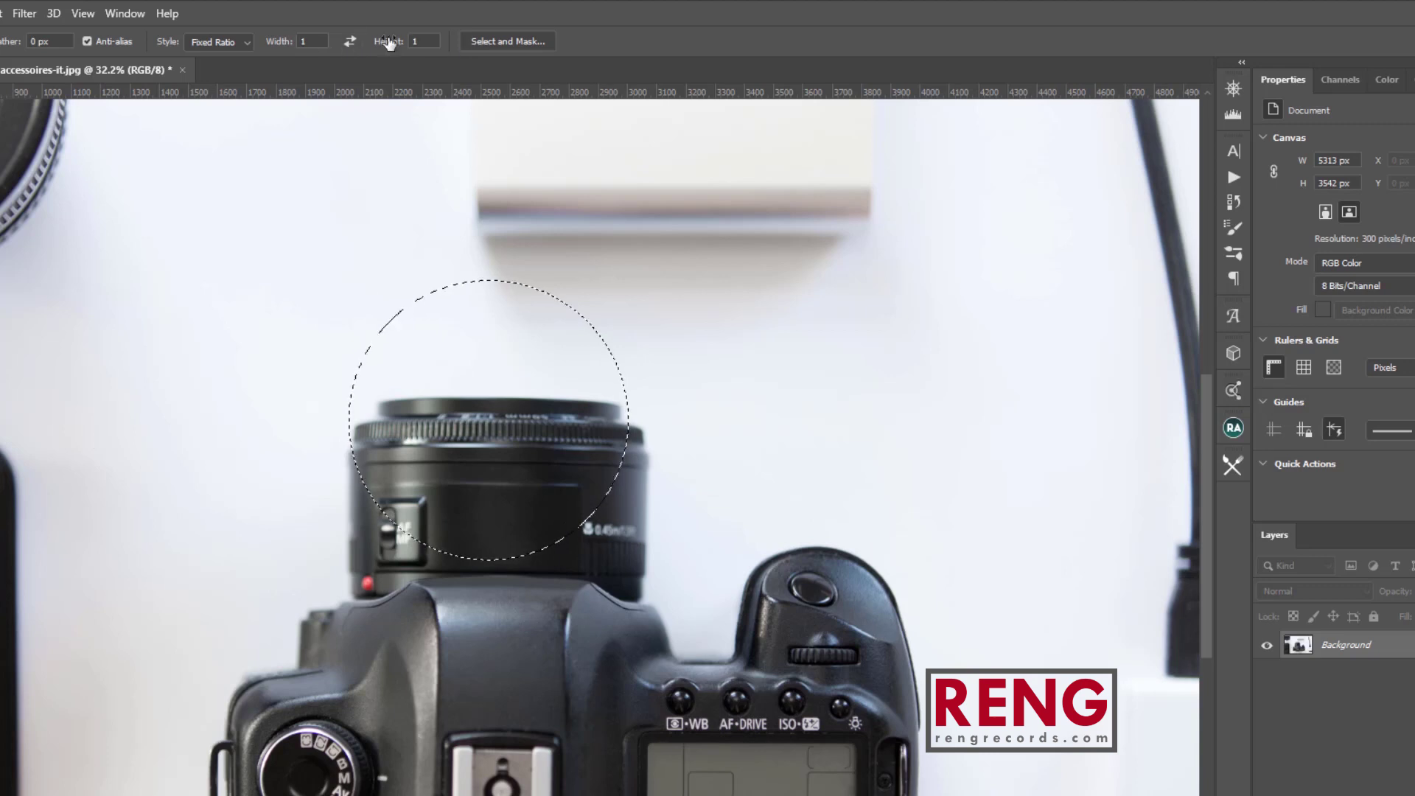
pyautogui.hotkey('ctrl', 'd')
pyautogui.moveTo(327, 315); pyautogui.dragTo(704, 586)
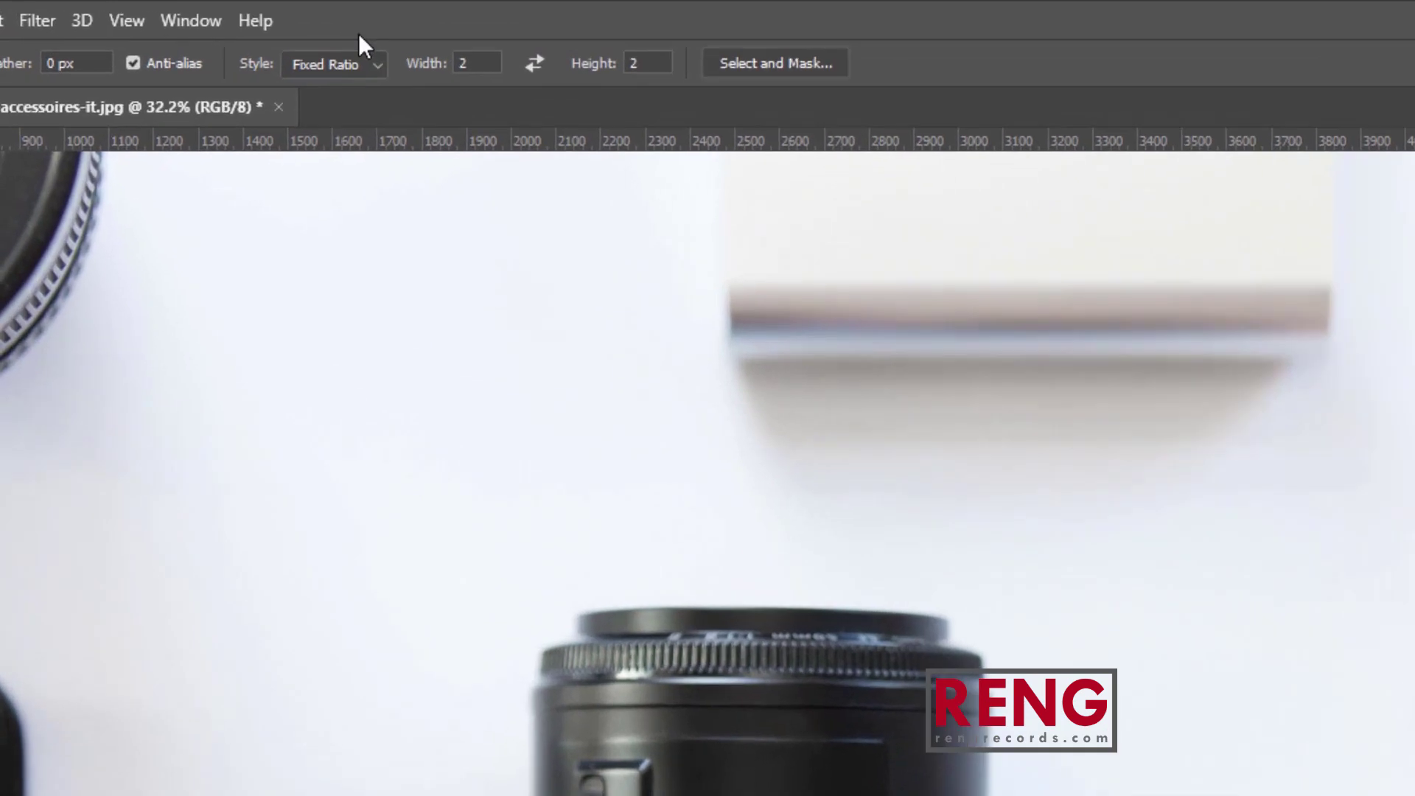
# Switch the marquee style to Fixed Size and place 64 × 64 px circular selections near the lens.
pyautogui.click(372, 66)
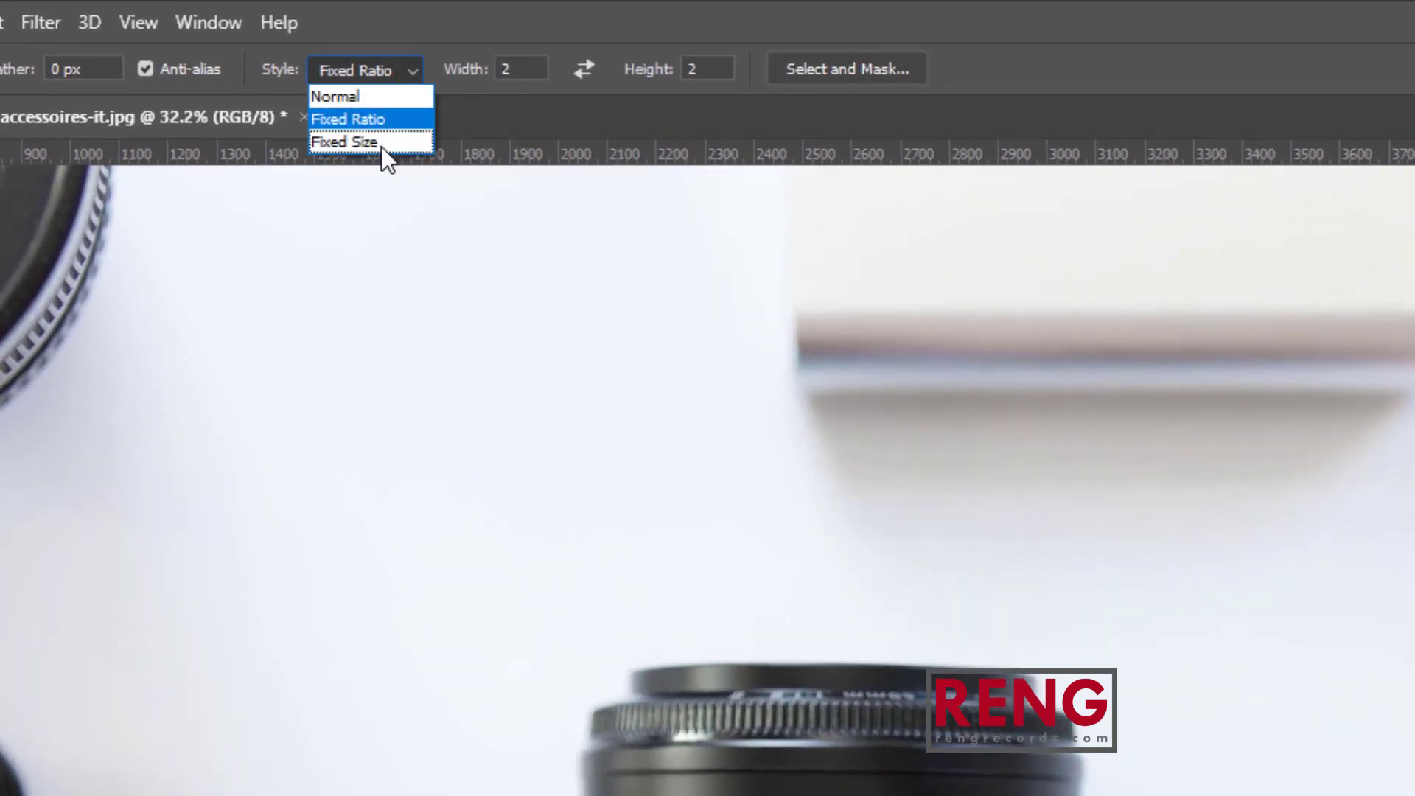
pyautogui.click(383, 144)
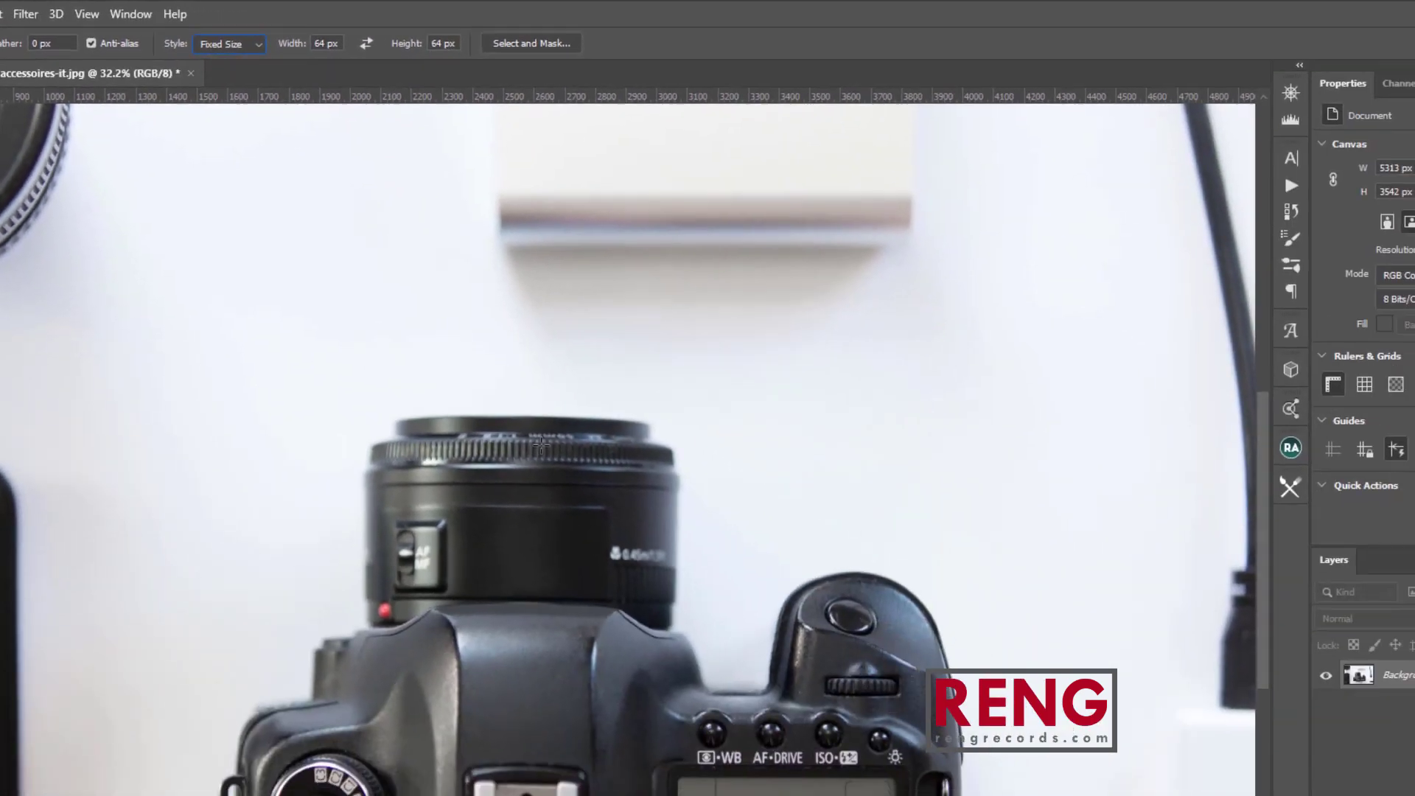
pyautogui.moveTo(264, 313); pyautogui.dragTo(675, 464)
pyautogui.moveTo(358, 295); pyautogui.dragTo(655, 464)
# Set the fixed marquee size to 120 px wide and 120 px high.
pyautogui.click(322, 44)
pyautogui.write('120')
pyautogui.click(422, 38)
pyautogui.write('120')
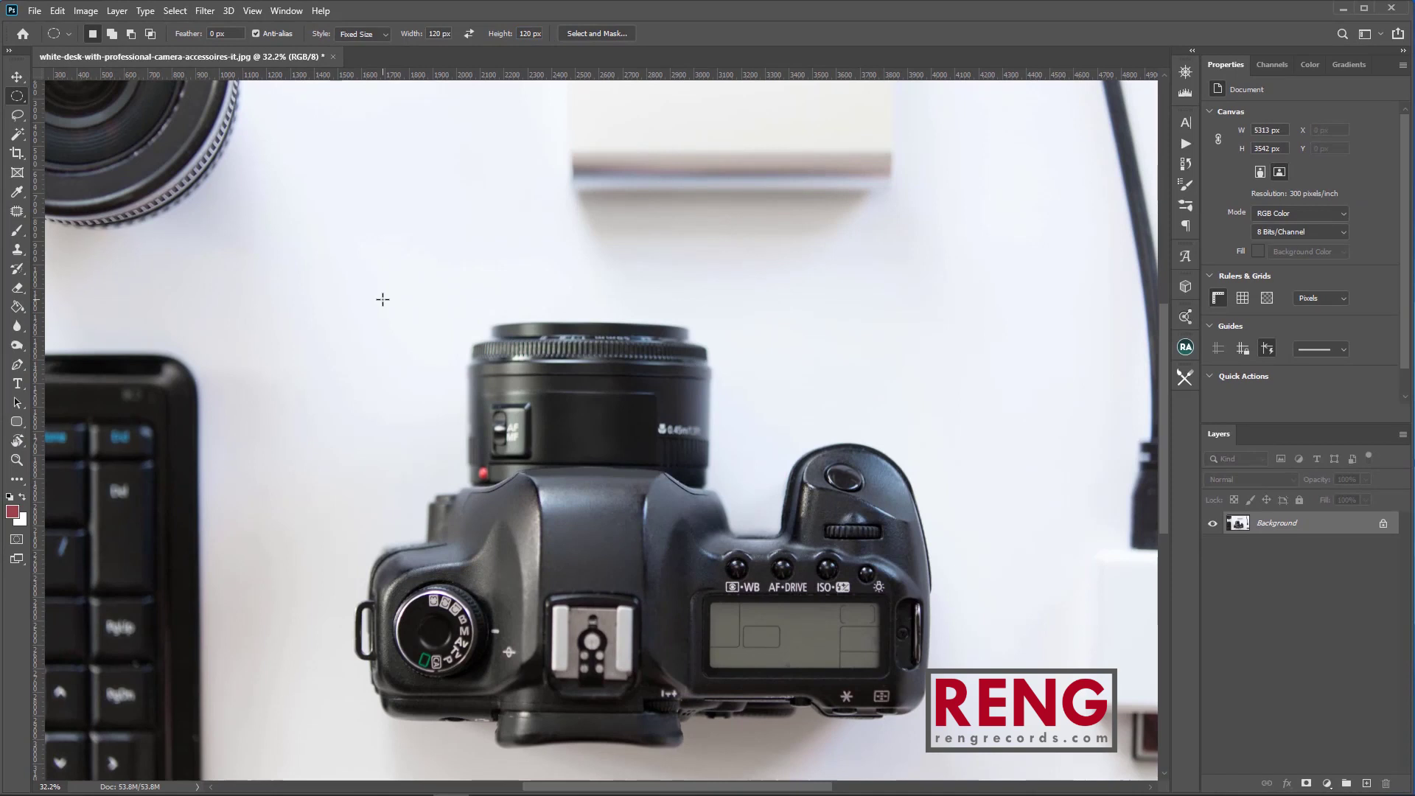
# Place the 120 px circular selection at several spots on the photo, ending on the camera's shutter button.
pyautogui.click(595, 400)
pyautogui.click(817, 336)
pyautogui.click(826, 274)
pyautogui.click(625, 258)
pyautogui.click(513, 272)
pyautogui.click(420, 622)
pyautogui.click(420, 622)
pyautogui.click(784, 387)
pyautogui.click(831, 468)
pyautogui.scroll(3, 841, 485)
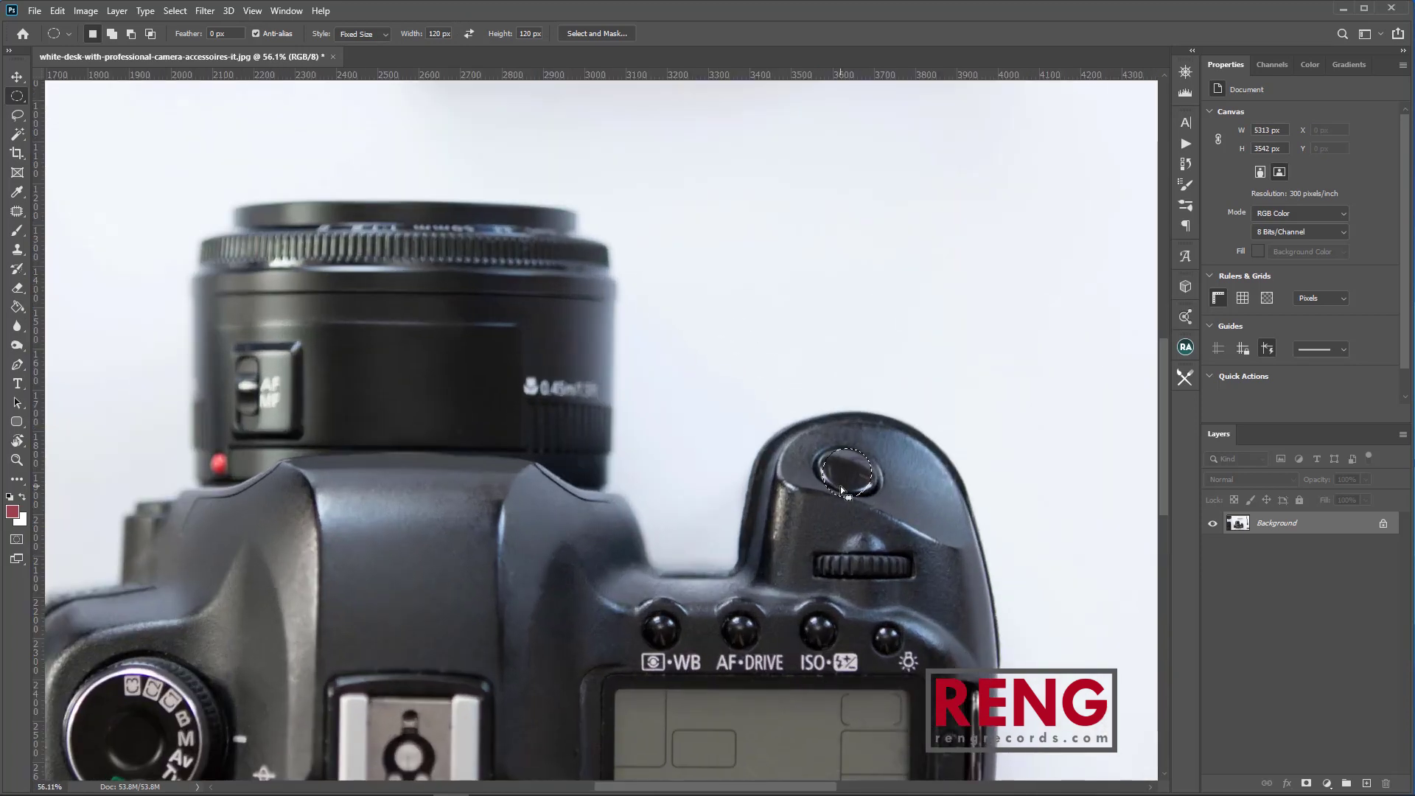
# Brush red inside the shutter-button selection, try a smaller hard brush across it, and undo the painting.
pyautogui.press('b')
pyautogui.click(841, 460)
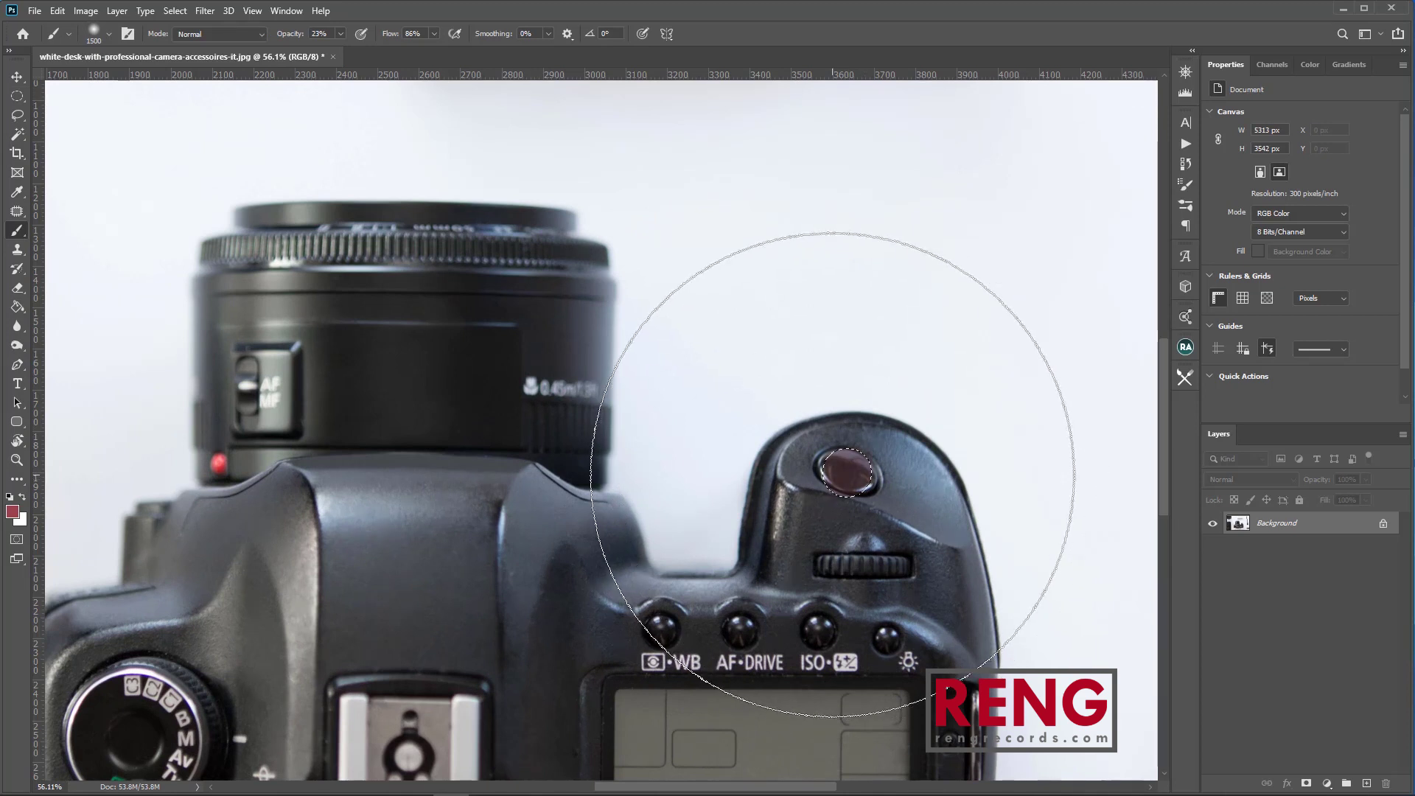
pyautogui.rightClick(832, 474)
pyautogui.click(938, 638)
pyautogui.moveTo(856, 407)
pyautogui.mouseDown()
pyautogui.moveTo(832, 484)
pyautogui.moveTo(896, 421)
pyautogui.mouseUp()
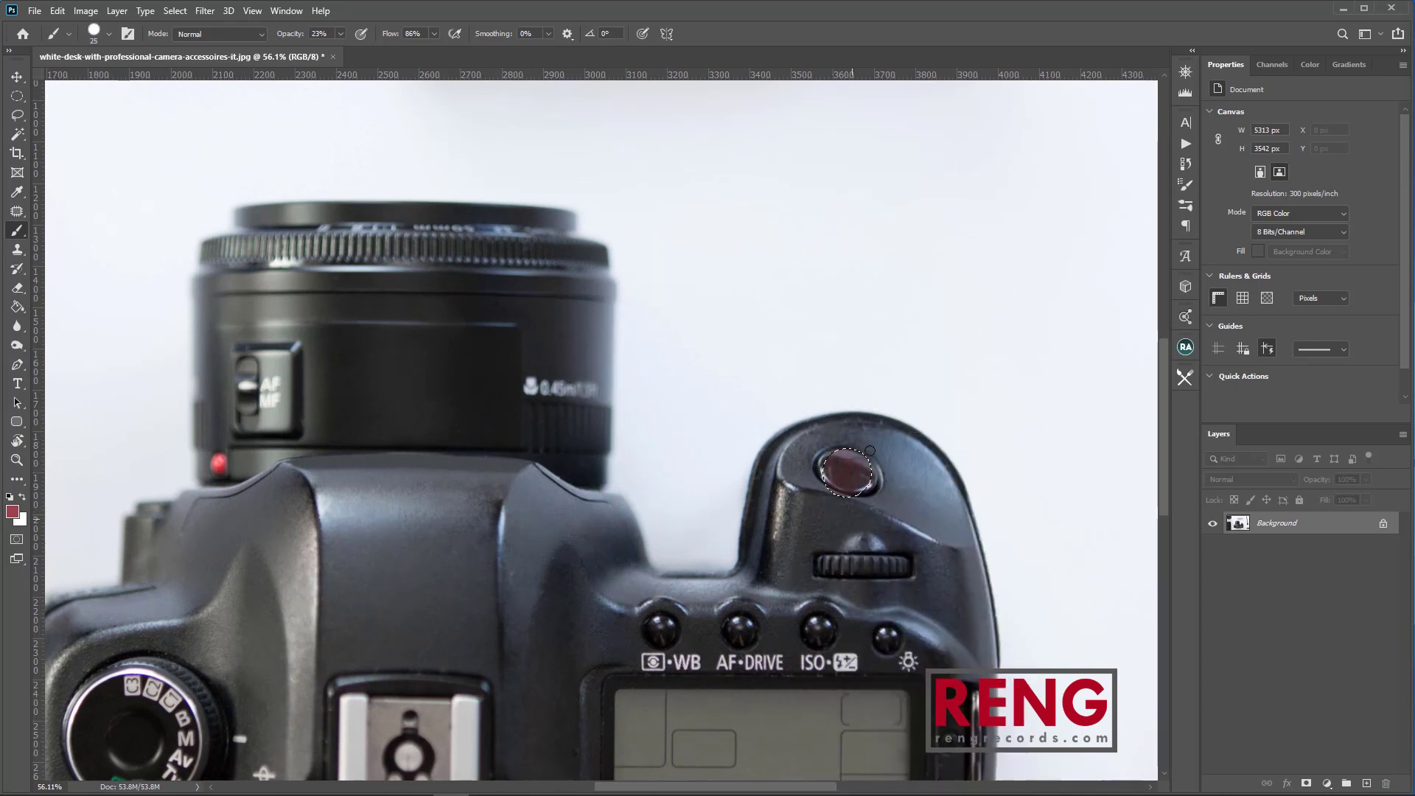
pyautogui.hotkey('ctrl', 'z')
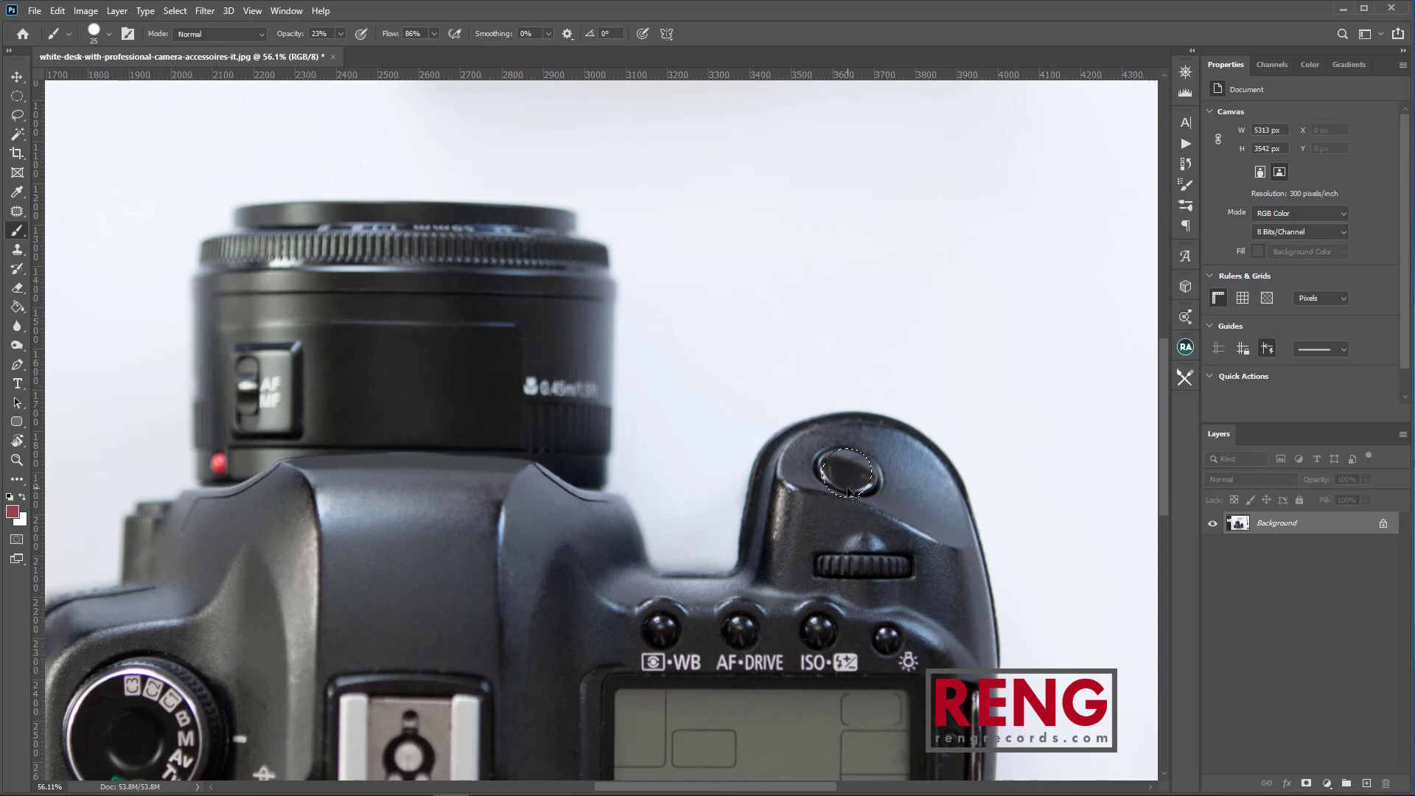
# Place the 120 px circular selection beside the shutter button and switch to the Rectangular Marquee tool.
pyautogui.press('m')
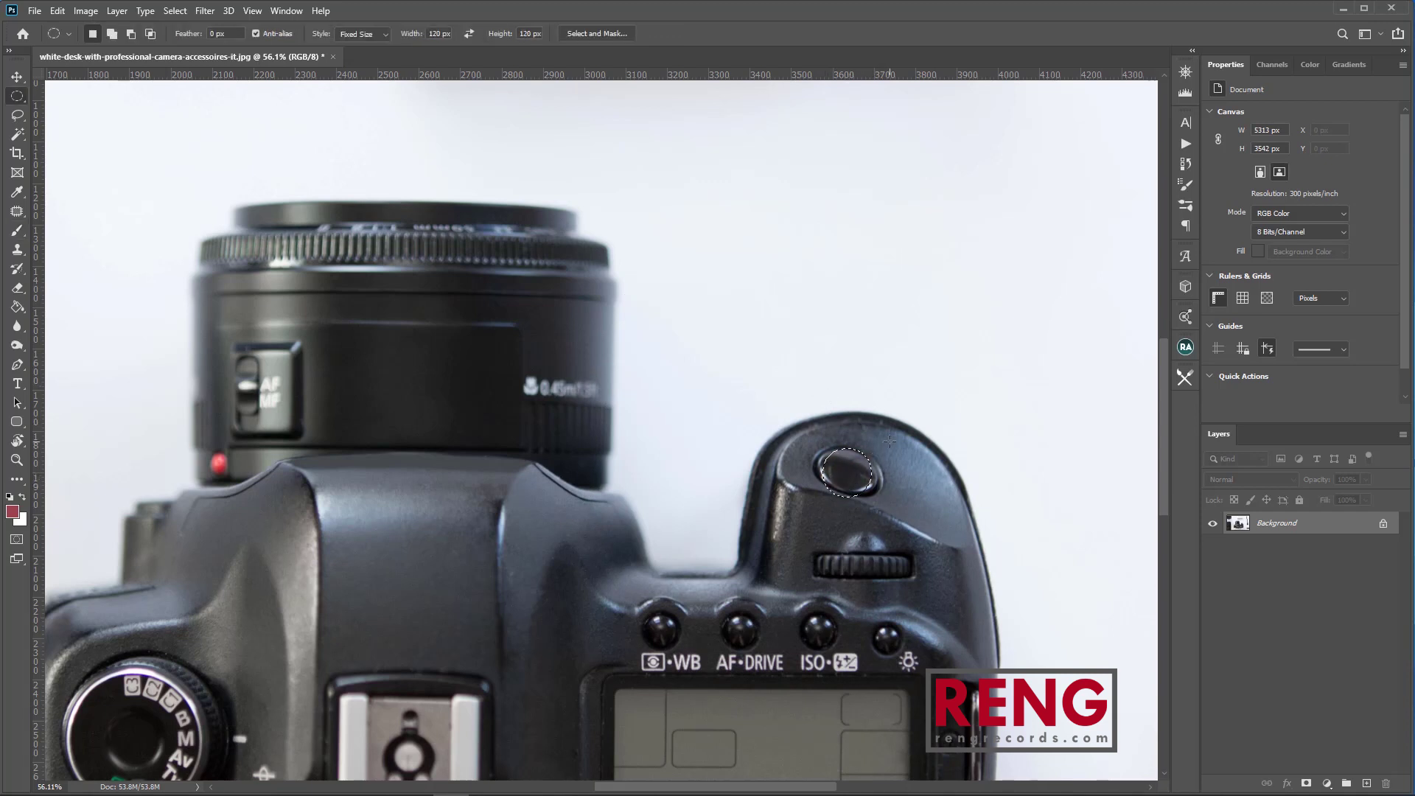
pyautogui.click(890, 441)
pyautogui.press('b')
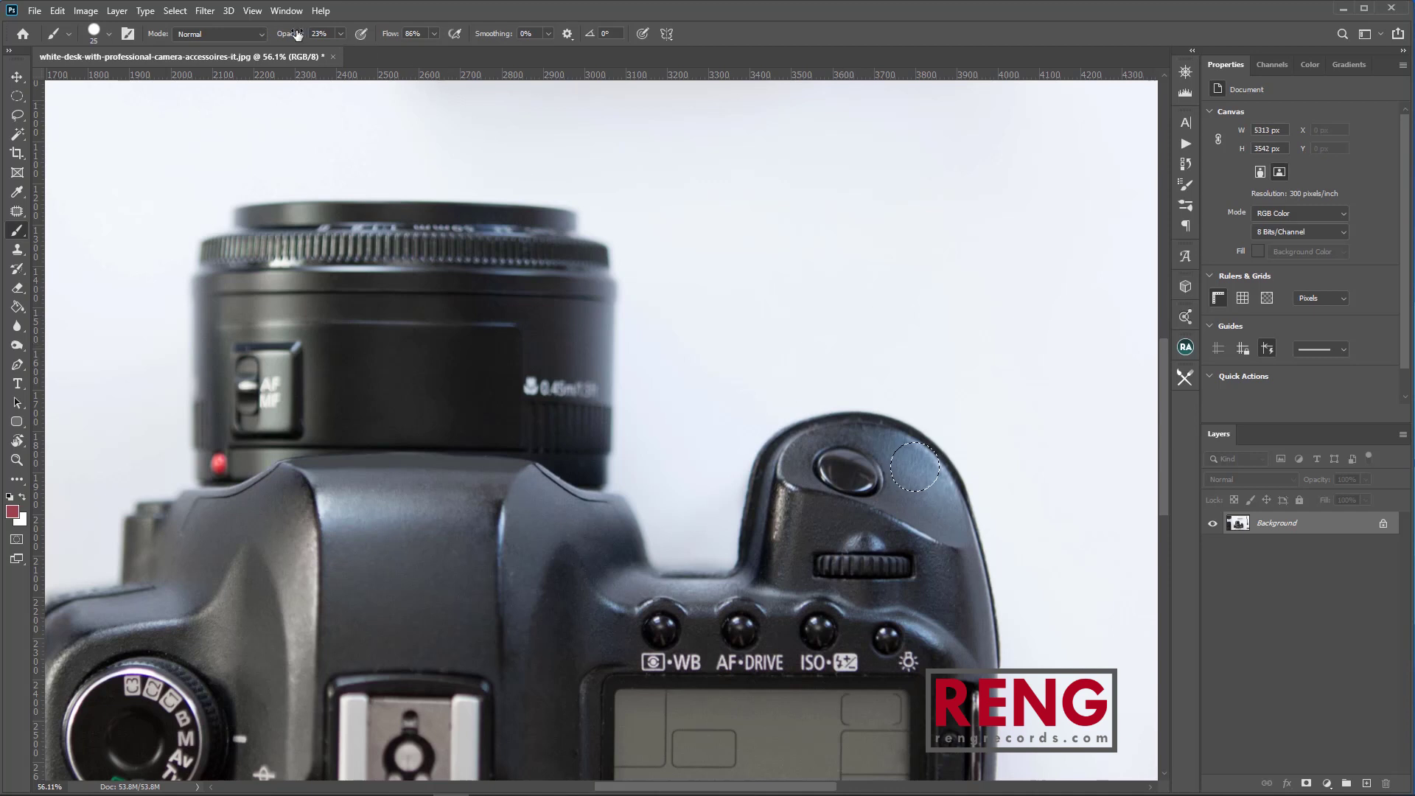
pyautogui.press('m')
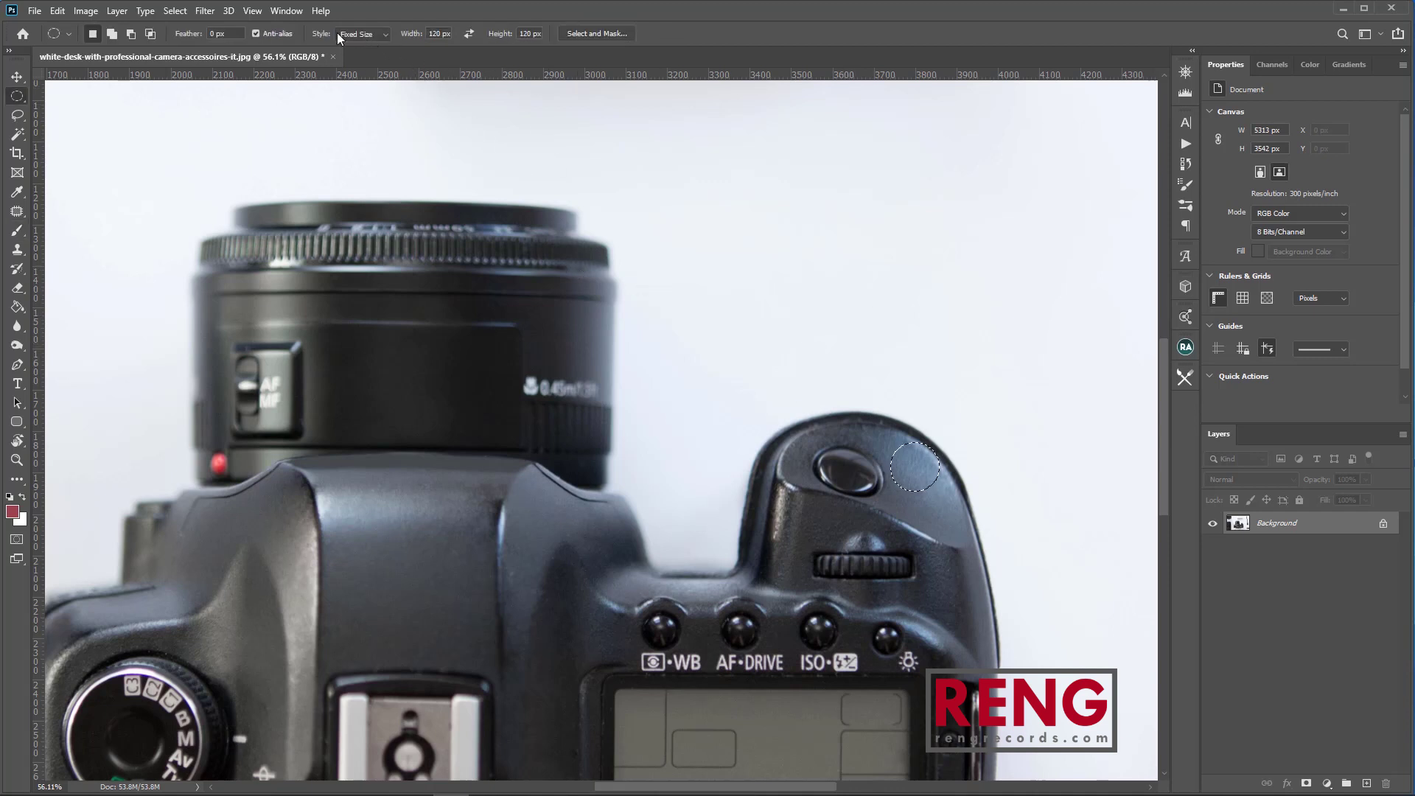
pyautogui.rightClick(21, 96)
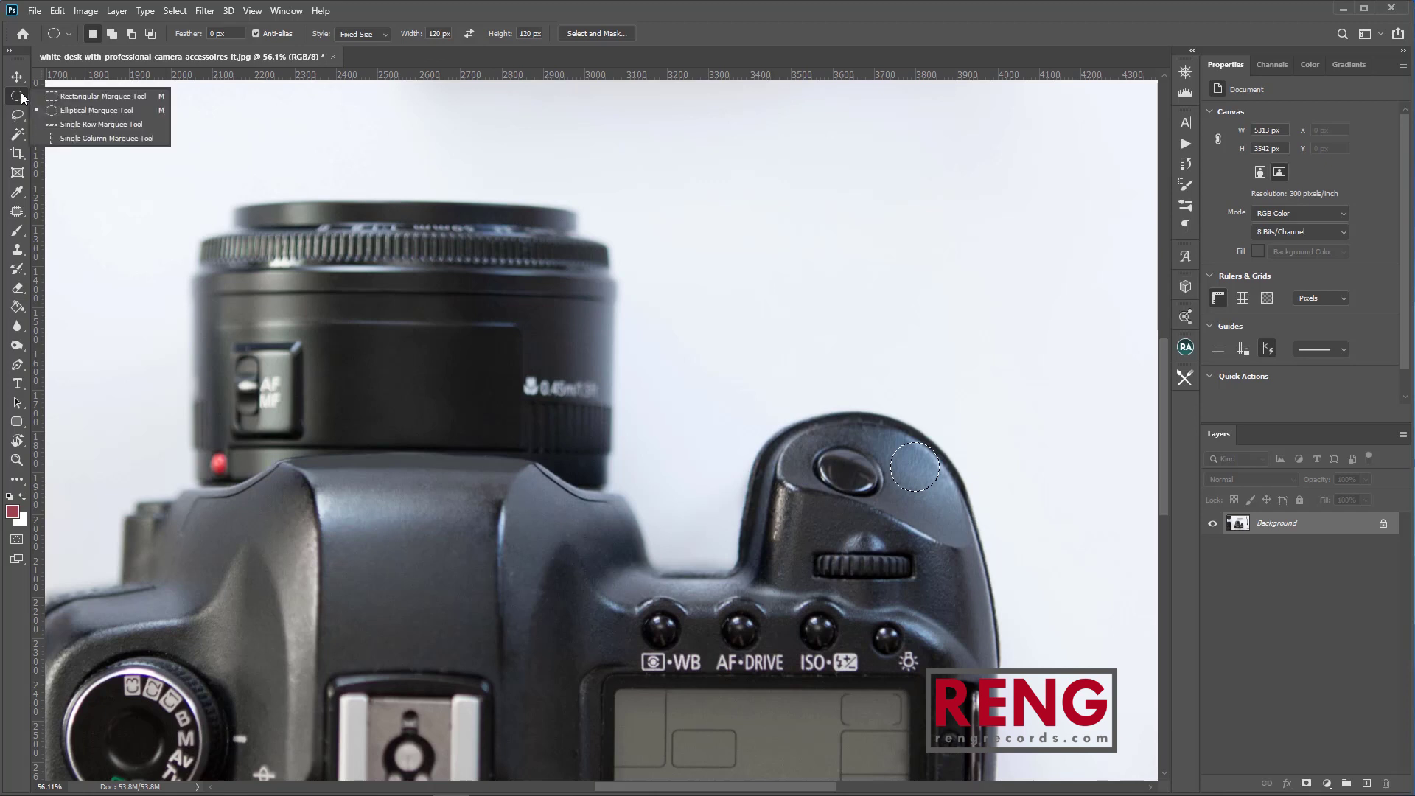
pyautogui.click(81, 100)
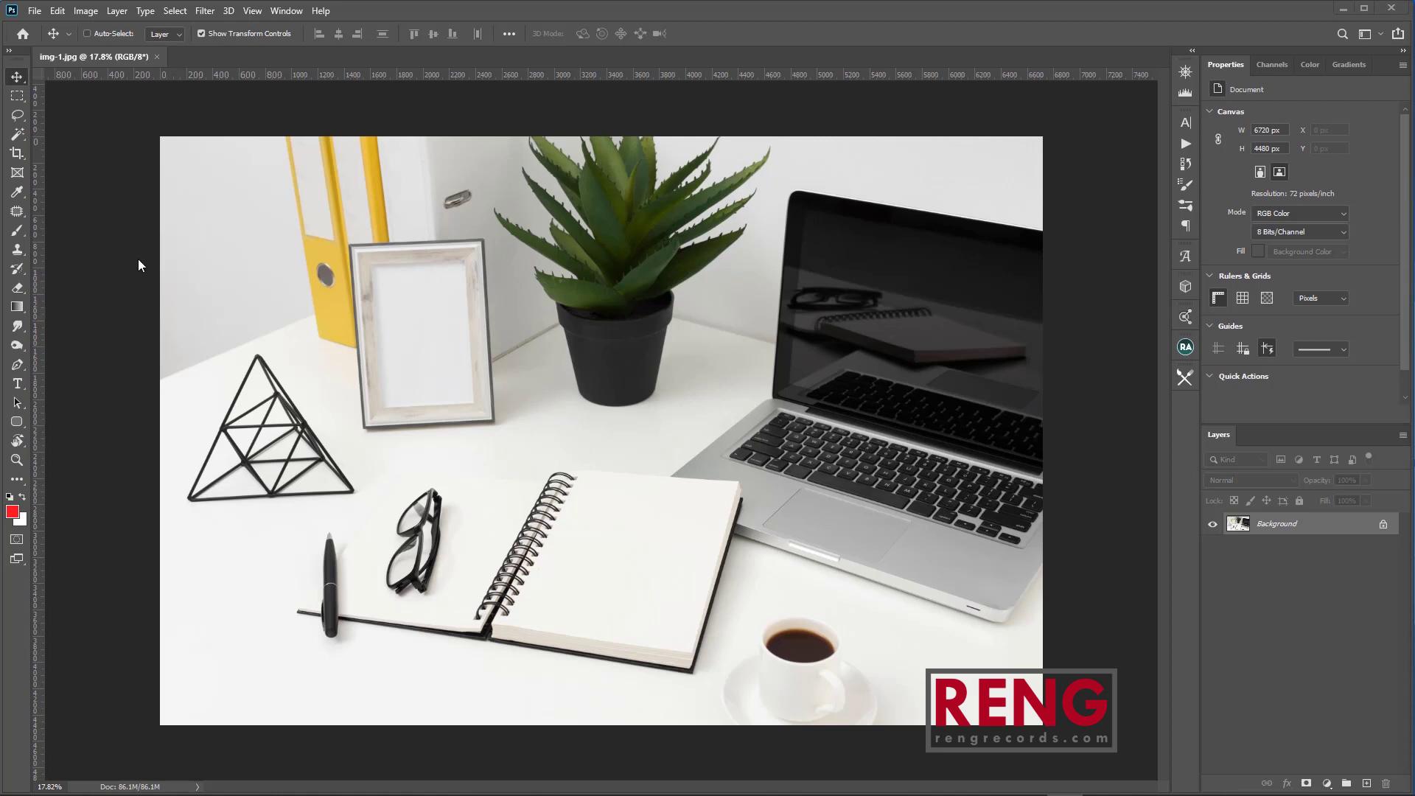
pyautogui.scroll(2, 505, 398)
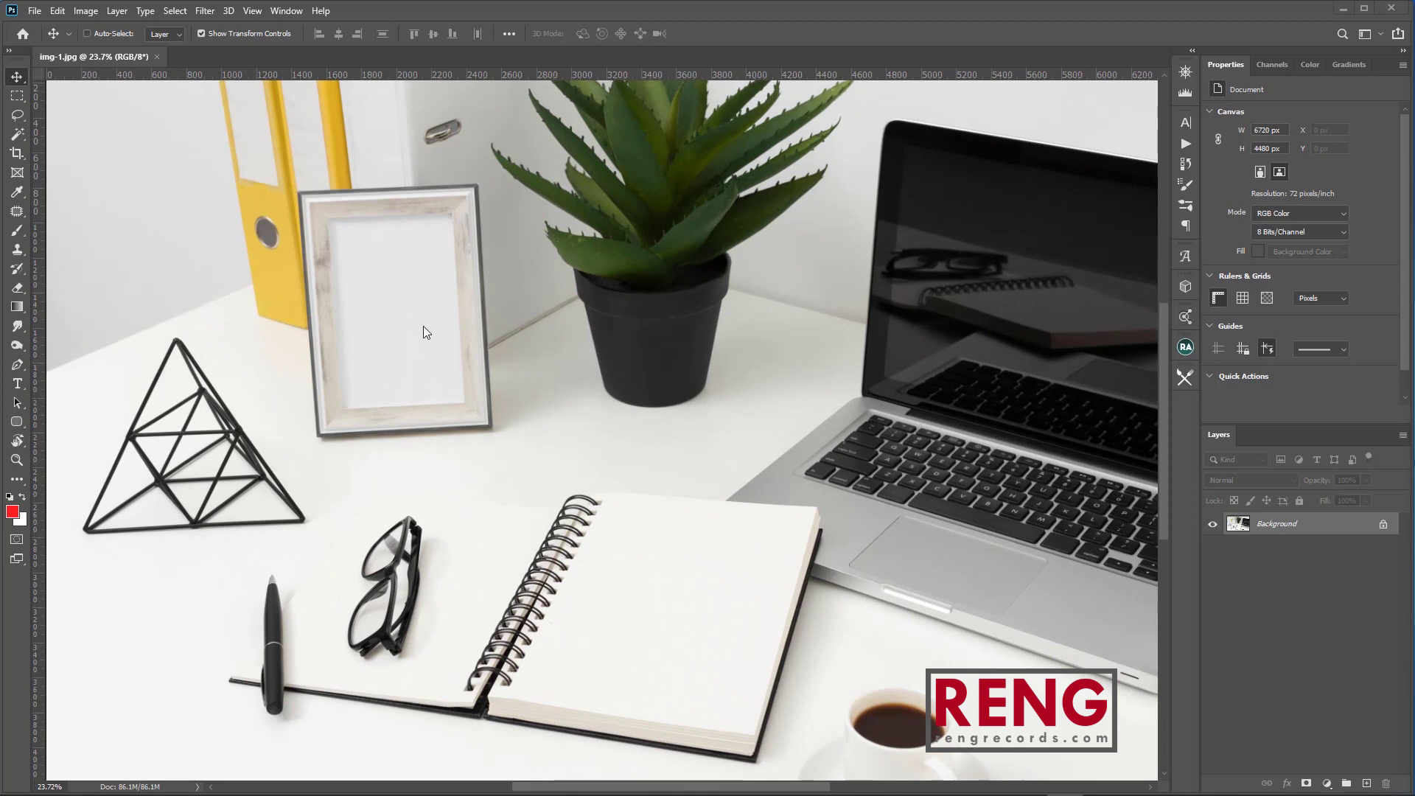
pyautogui.scroll(-2, 429, 350)
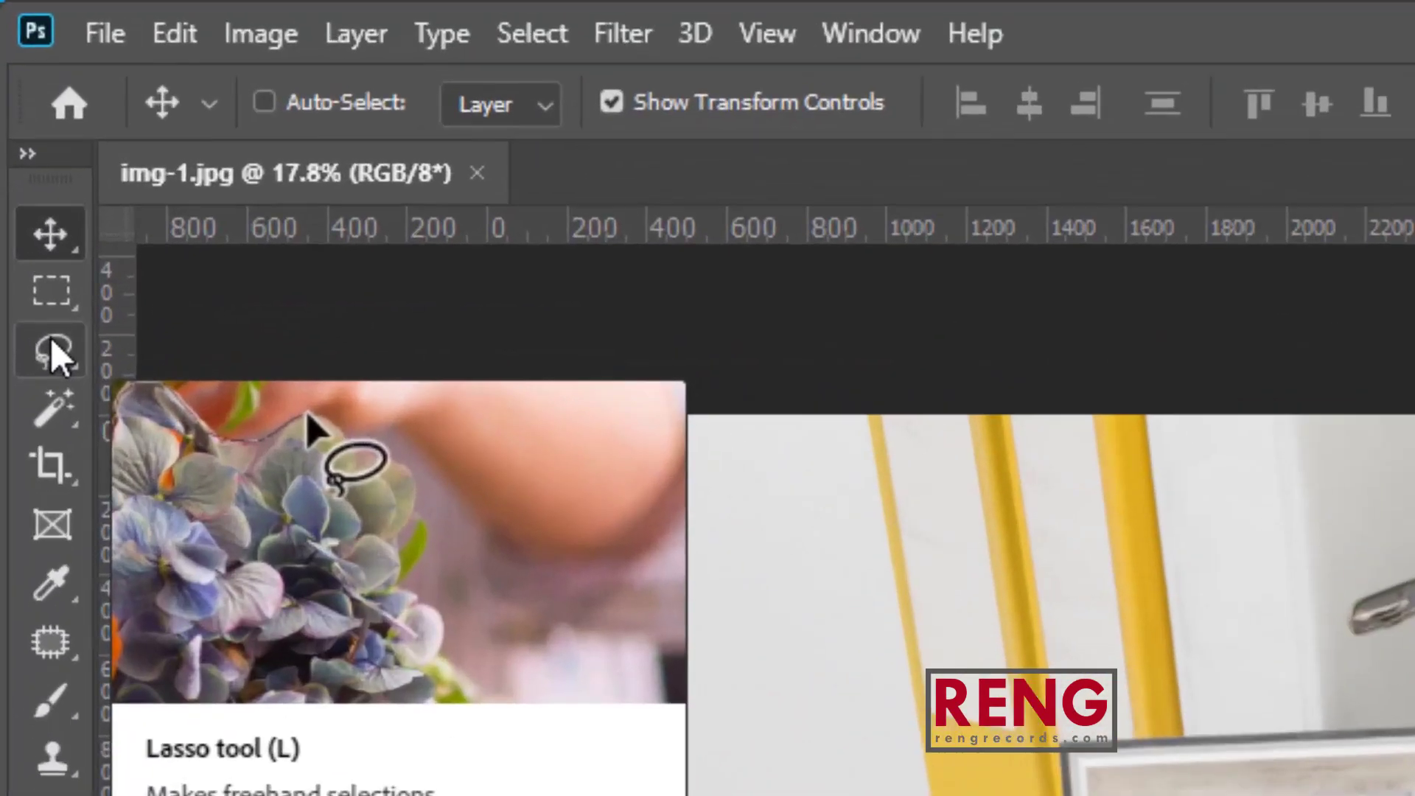
# Activate the freehand Lasso tool from the lasso tool group.
pyautogui.click(17, 115)
pyautogui.rightClick(51, 369)
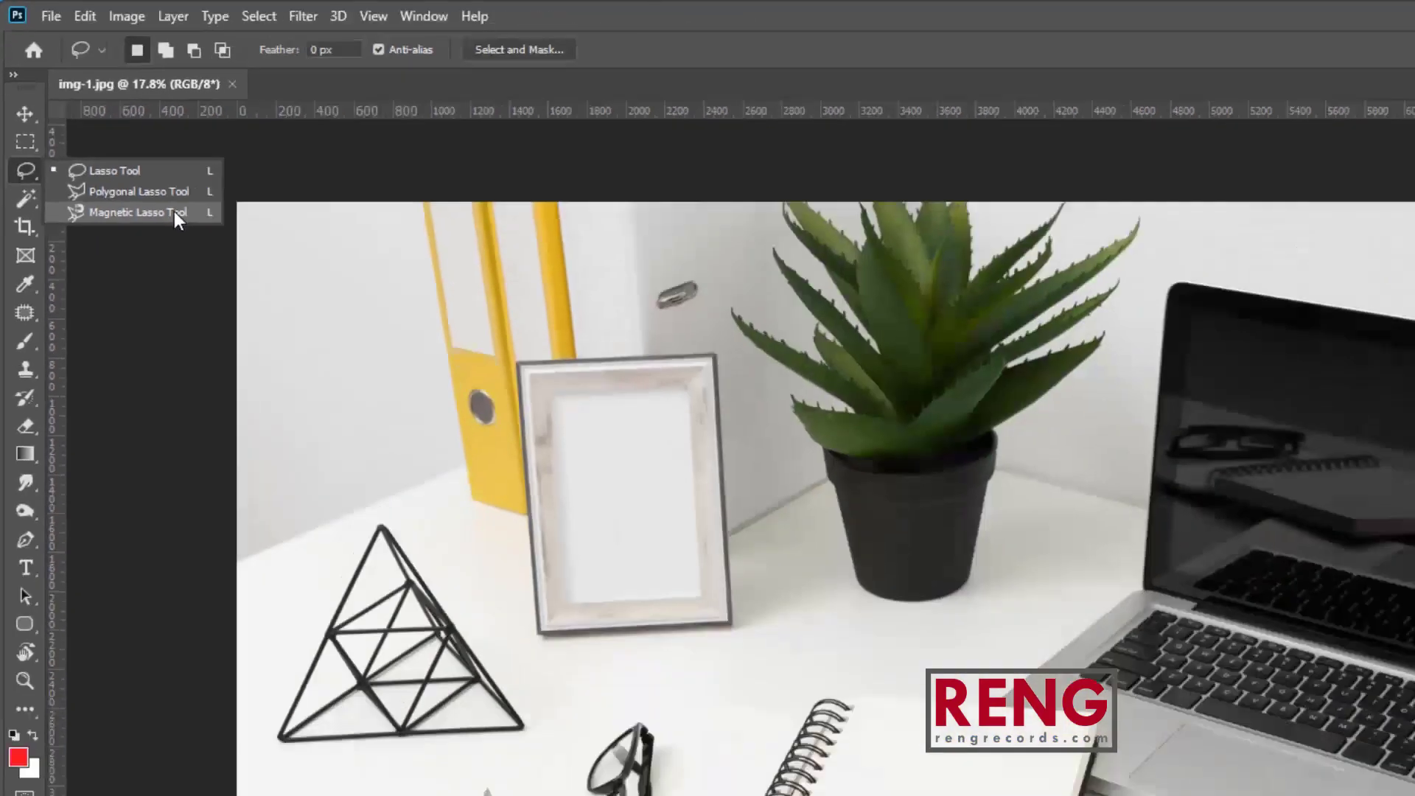
pyautogui.click(373, 522)
pyautogui.rightClick(21, 122)
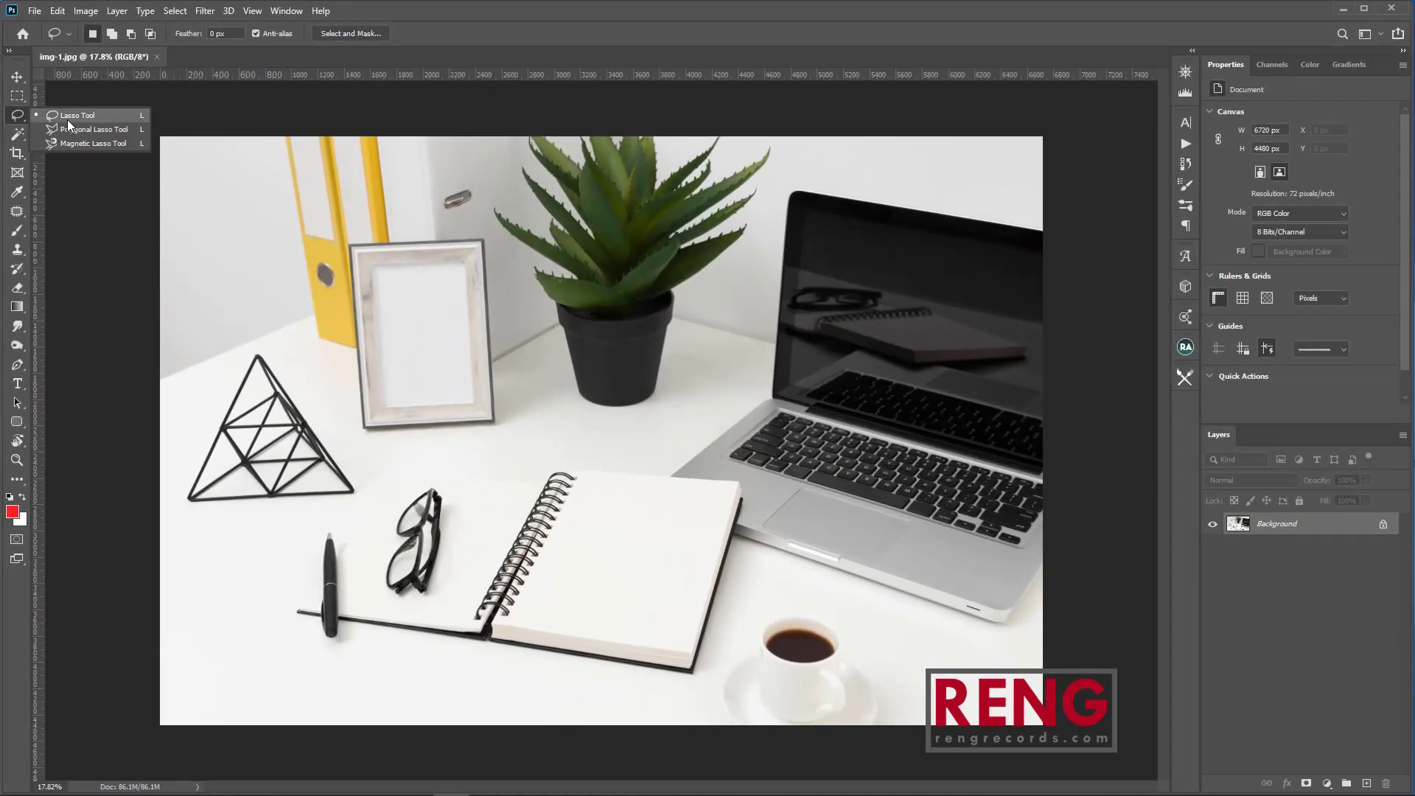
pyautogui.click(81, 120)
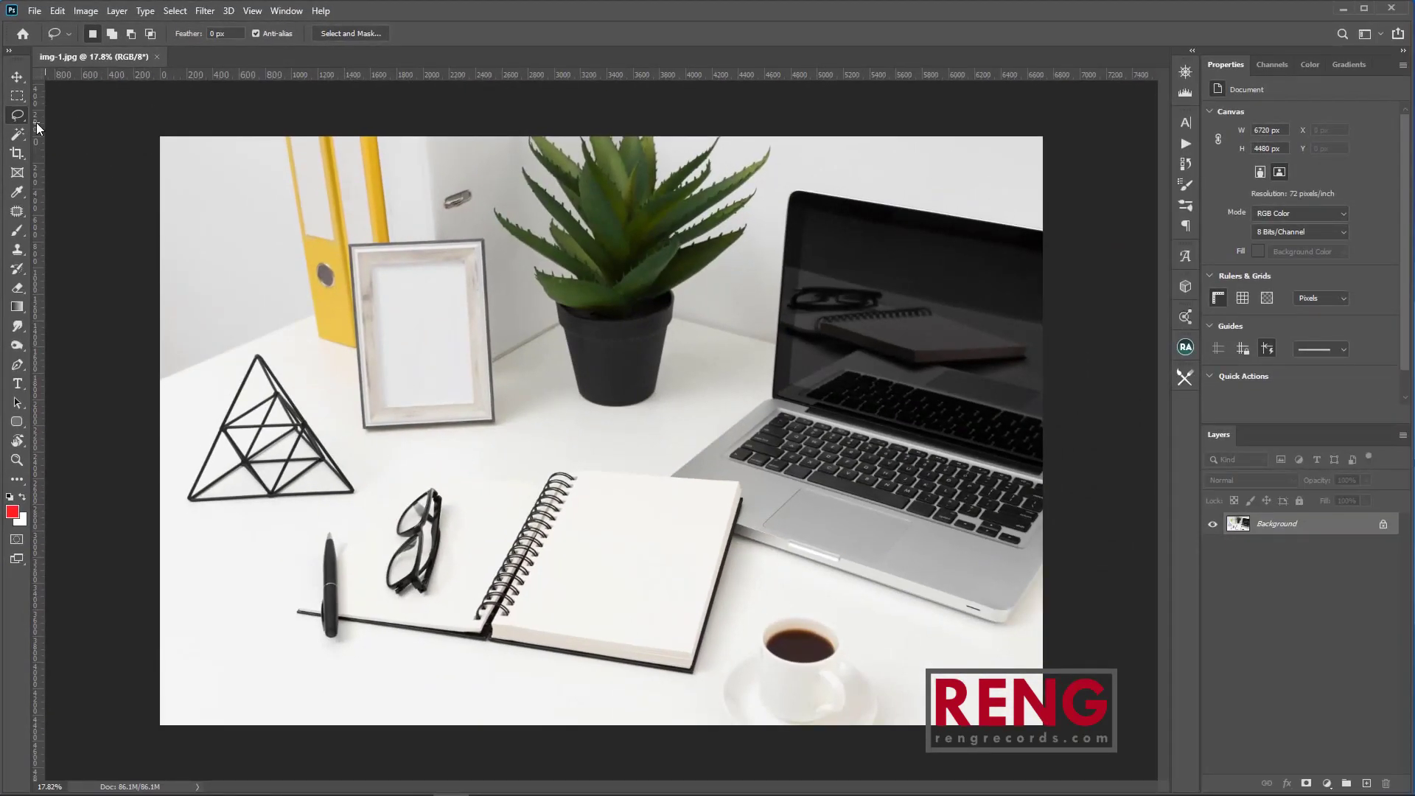
pyautogui.rightClick(20, 121)
pyautogui.click(86, 117)
# Try freehand Lasso selections around the wire pyramid and deselect them.
pyautogui.moveTo(281, 349)
pyautogui.mouseDown()
pyautogui.moveTo(350, 453)
pyautogui.moveTo(362, 504)
pyautogui.moveTo(179, 511)
pyautogui.moveTo(182, 464)
pyautogui.moveTo(255, 342)
pyautogui.mouseUp()
pyautogui.moveTo(293, 447)
pyautogui.mouseDown()
pyautogui.moveTo(344, 428)
pyautogui.moveTo(249, 416)
pyautogui.moveTo(295, 445)
pyautogui.mouseUp()
pyautogui.click(388, 444)
pyautogui.rightClick(16, 118)
pyautogui.click(69, 115)
pyautogui.moveTo(270, 355)
pyautogui.mouseDown()
pyautogui.moveTo(349, 439)
pyautogui.moveTo(370, 505)
pyautogui.moveTo(175, 514)
pyautogui.moveTo(194, 431)
pyautogui.moveTo(263, 341)
pyautogui.mouseUp()
pyautogui.hotkey('ctrl', 'd')
# Draw freehand Lasso selections in turn around the eyeglasses, the pen and the picture frame.
pyautogui.moveTo(431, 480)
pyautogui.mouseDown()
pyautogui.moveTo(402, 492)
pyautogui.moveTo(385, 529)
pyautogui.moveTo(383, 601)
pyautogui.moveTo(449, 592)
pyautogui.moveTo(469, 509)
pyautogui.moveTo(436, 481)
pyautogui.mouseUp()
pyautogui.click(469, 536)
pyautogui.moveTo(340, 528)
pyautogui.mouseDown()
pyautogui.moveTo(346, 649)
pyautogui.moveTo(313, 645)
pyautogui.moveTo(312, 560)
pyautogui.moveTo(324, 529)
pyautogui.moveTo(343, 532)
pyautogui.mouseUp()
pyautogui.moveTo(512, 427); pyautogui.dragTo(510, 396)
pyautogui.moveTo(480, 226); pyautogui.dragTo(338, 241)
# Switch to the Polygonal Lasso tool and bring the whole picture frame into close view.
pyautogui.rightClick(18, 114)
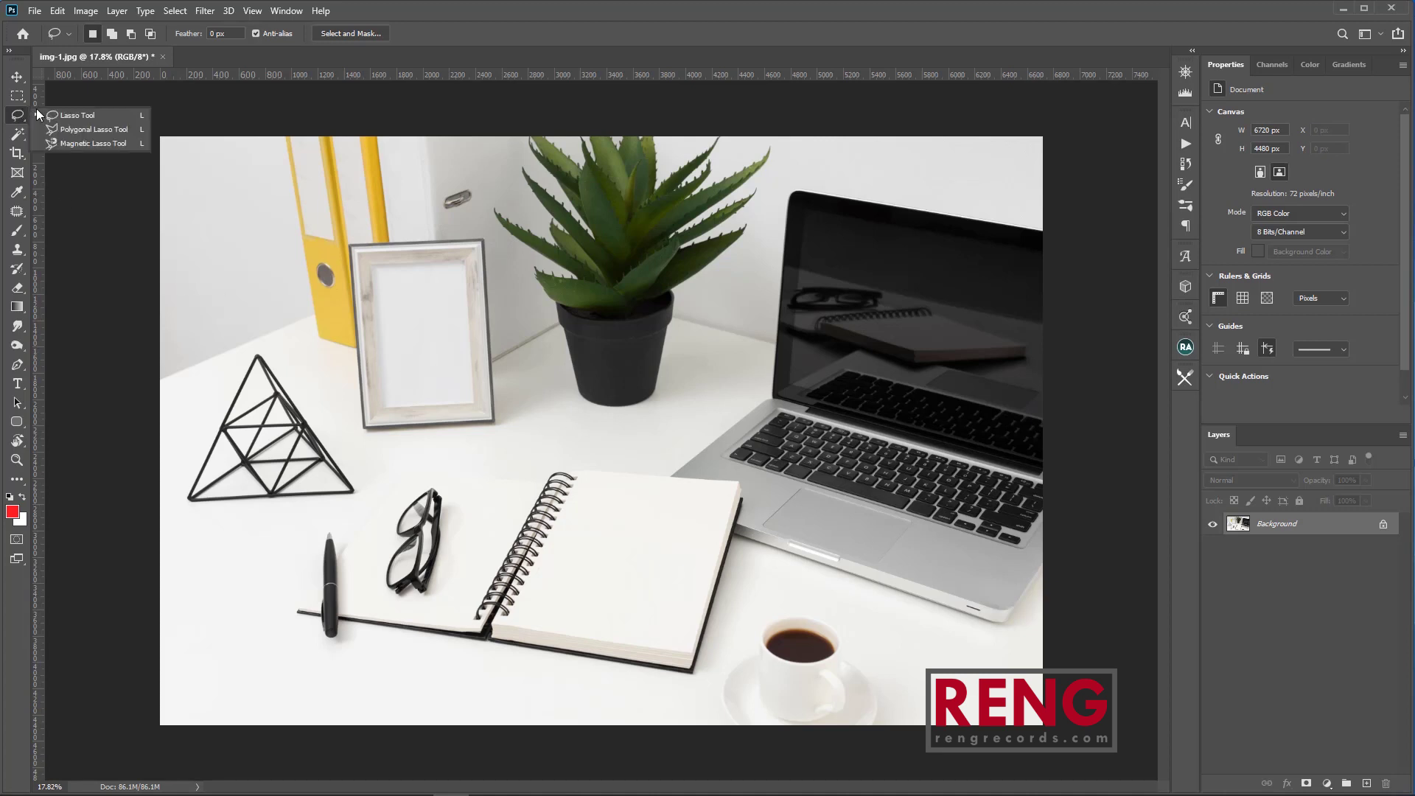
pyautogui.click(76, 124)
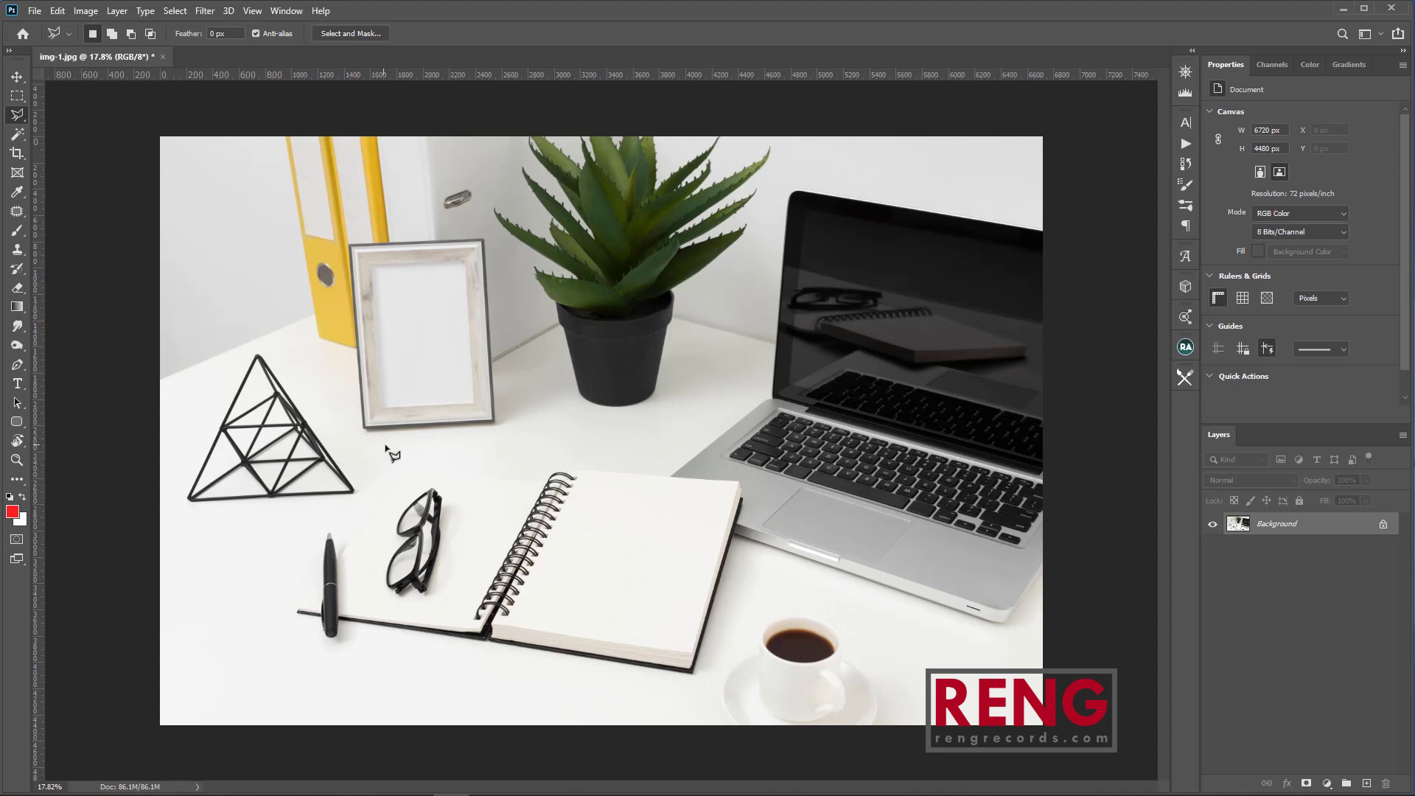
pyautogui.scroll(-1, 531, 483)
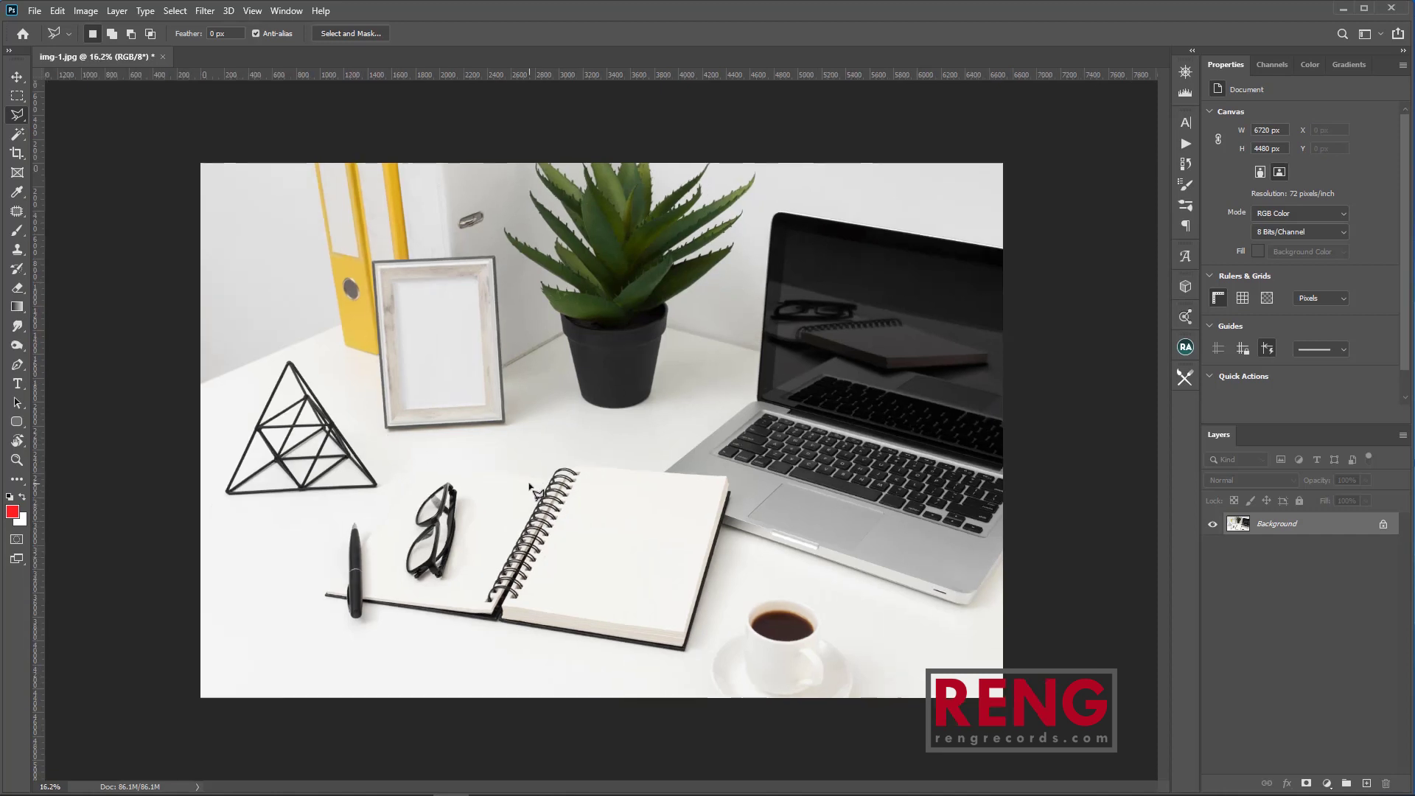
pyautogui.scroll(3, 870, 446)
pyautogui.scroll(2, 412, 420)
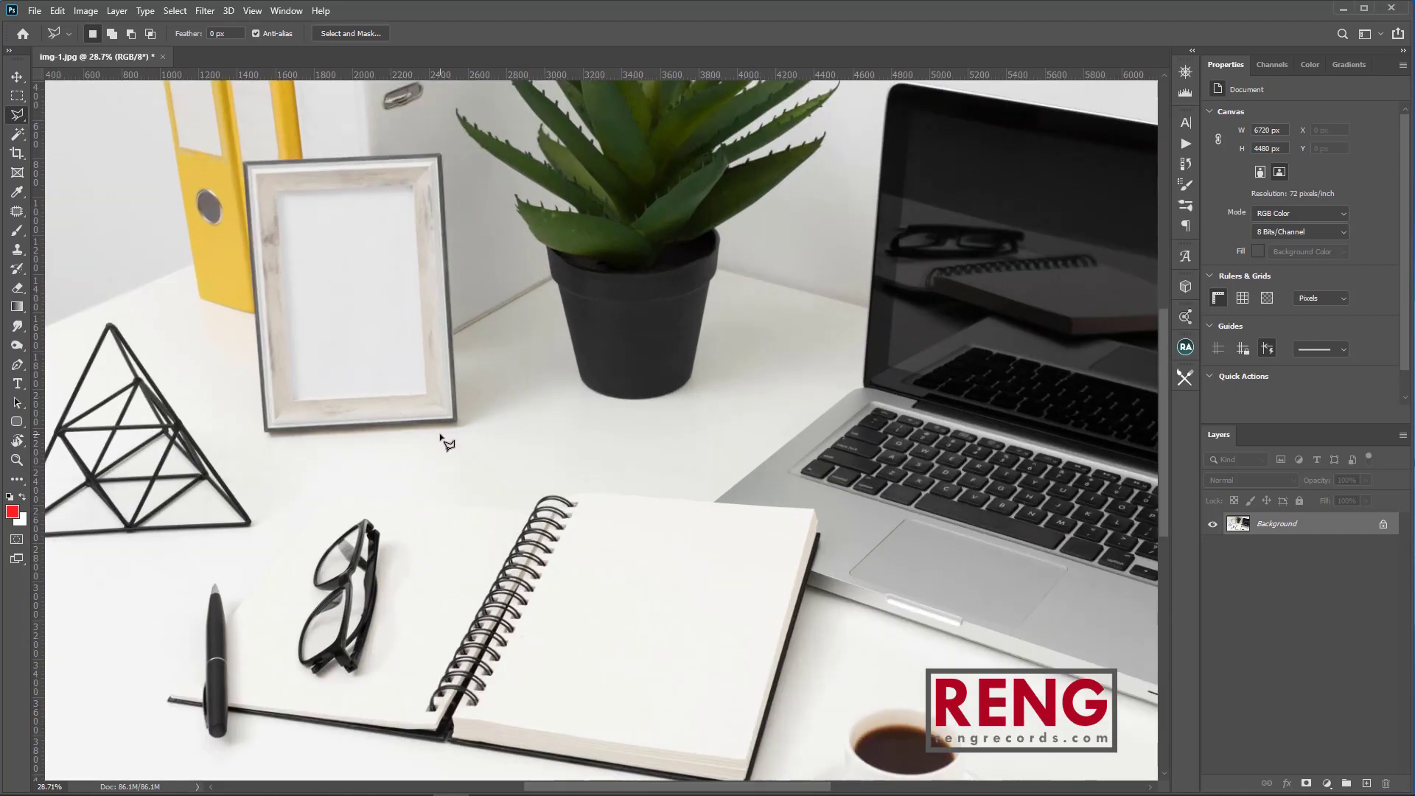
pyautogui.scroll(2, 442, 442)
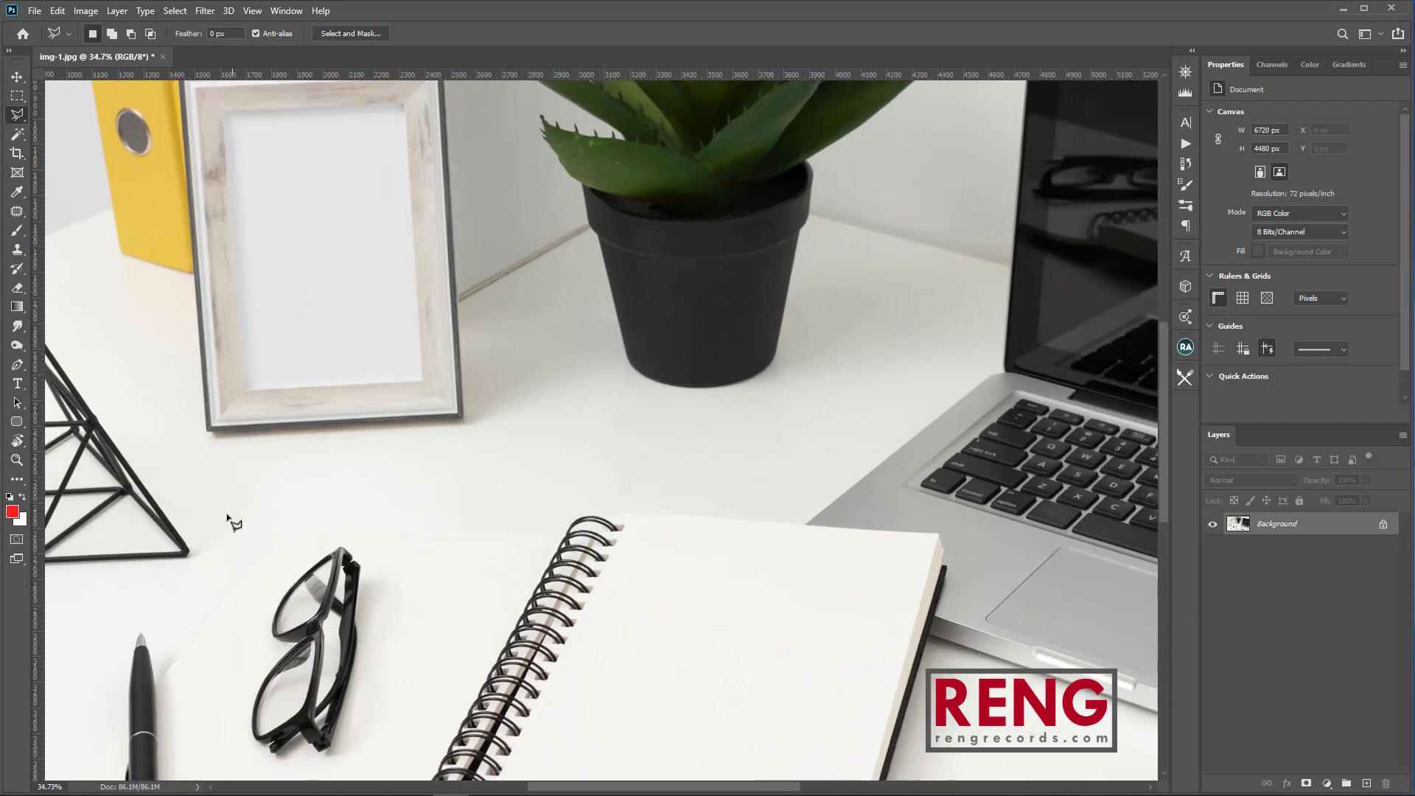
pyautogui.click(18, 120)
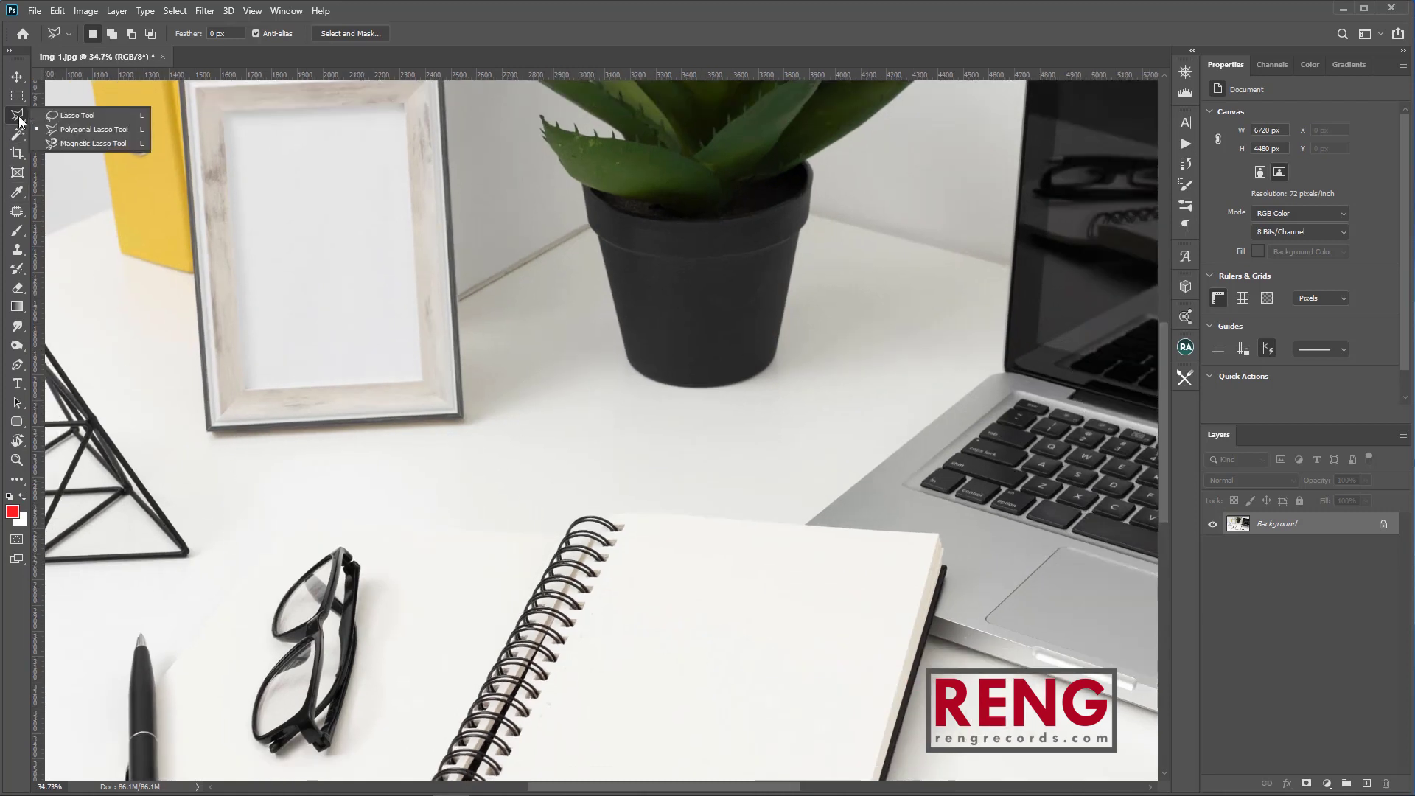
pyautogui.click(98, 131)
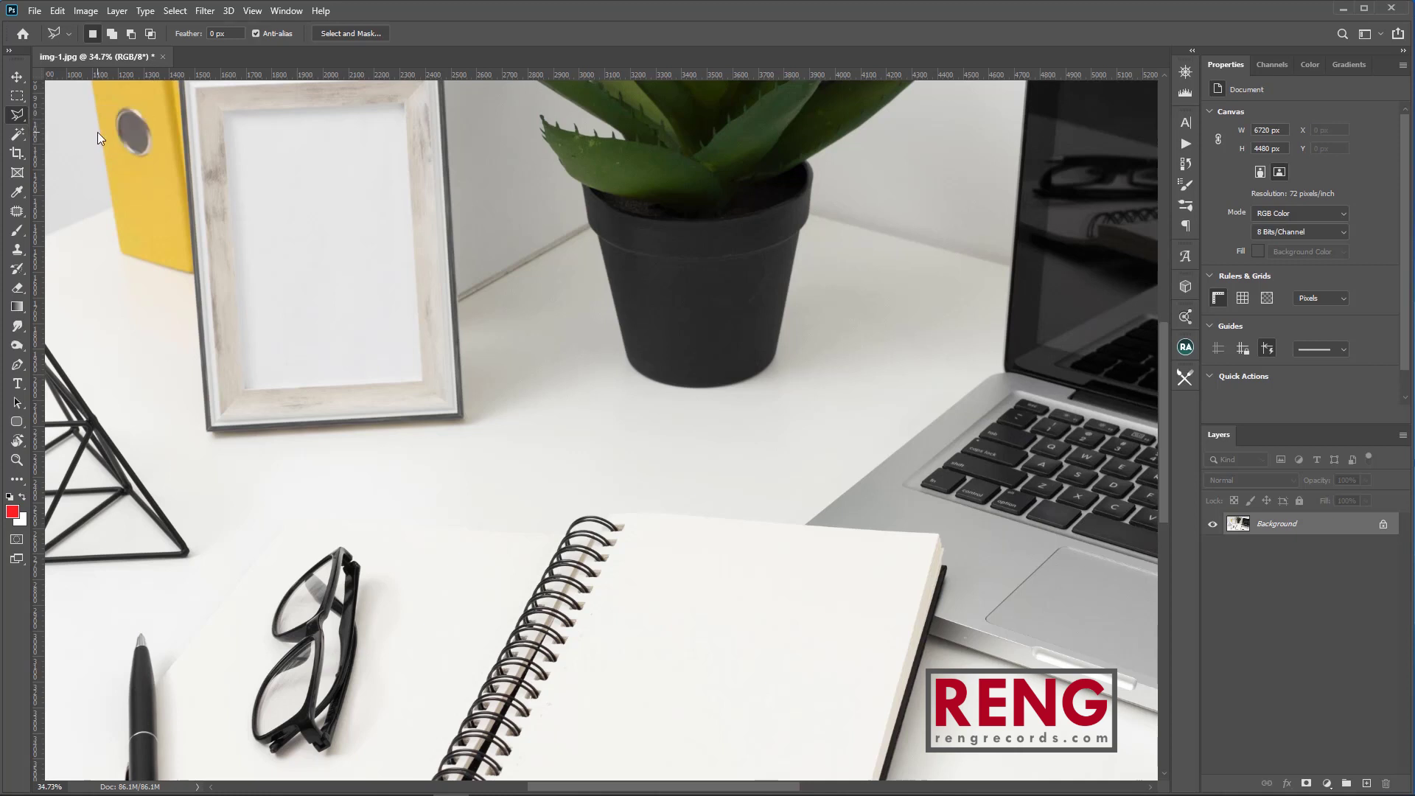
pyautogui.moveTo(365, 292); pyautogui.dragTo(484, 422)
pyautogui.click(15, 113)
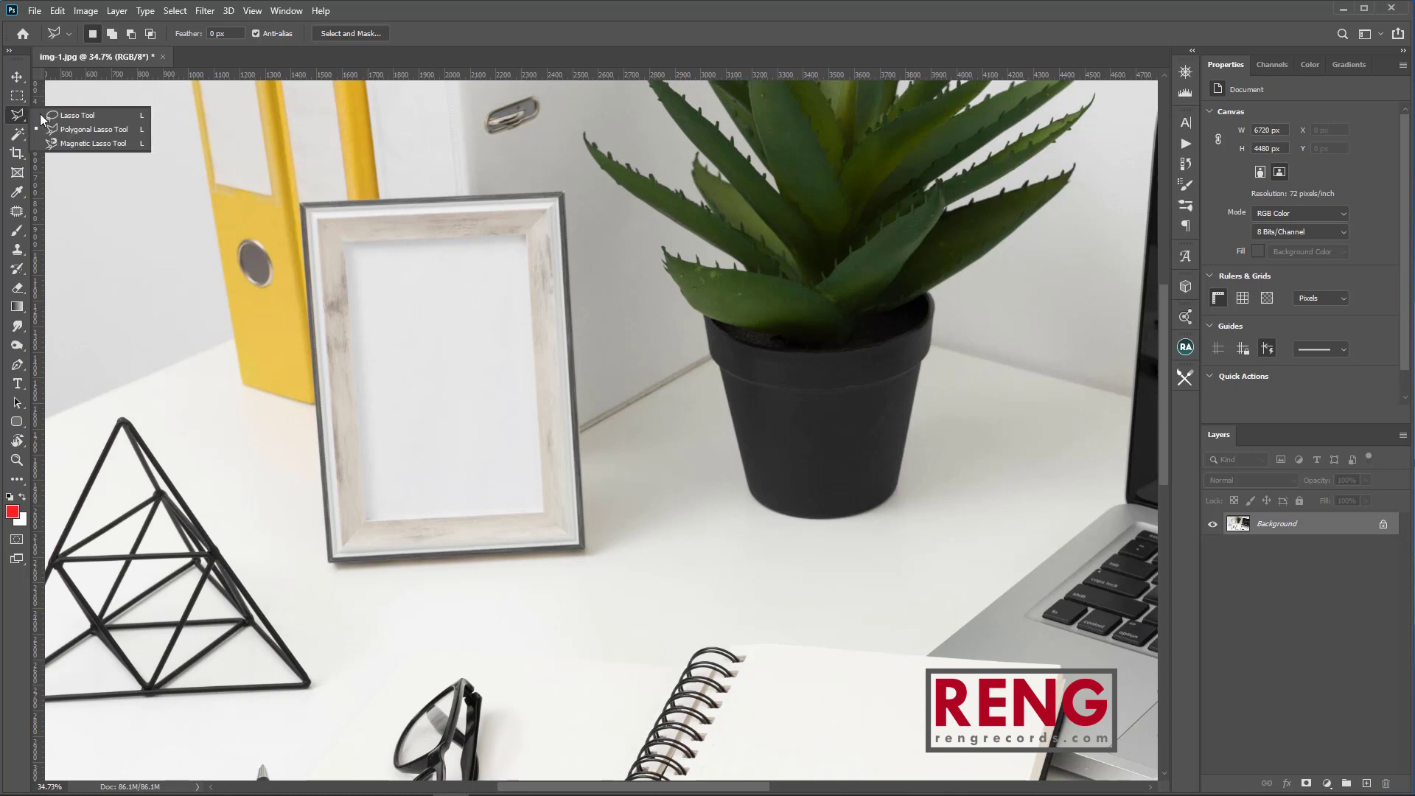
pyautogui.click(98, 130)
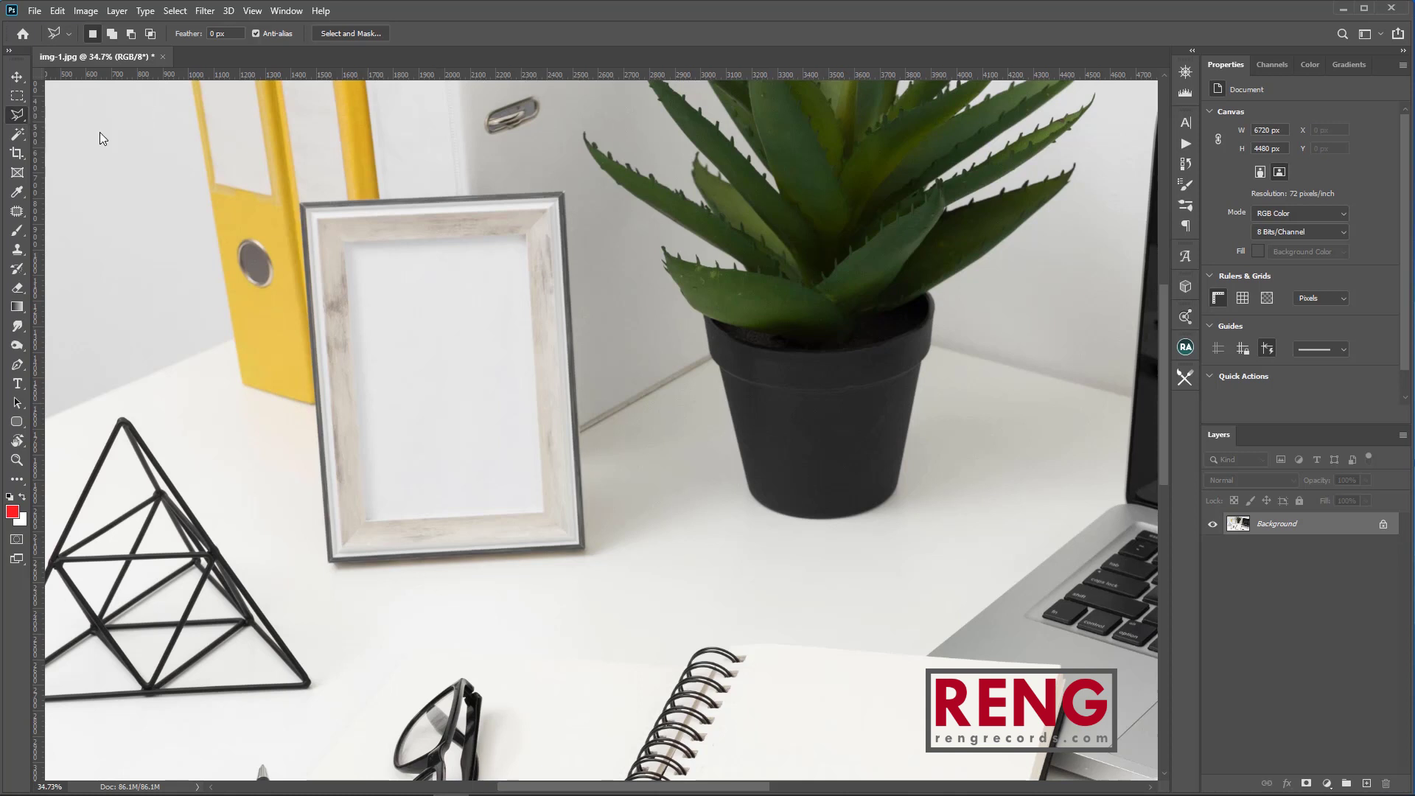
# Select the picture frame corner by corner along its outer edge, then try moving the selection and undo the move.
pyautogui.click(329, 567)
pyautogui.click(566, 193)
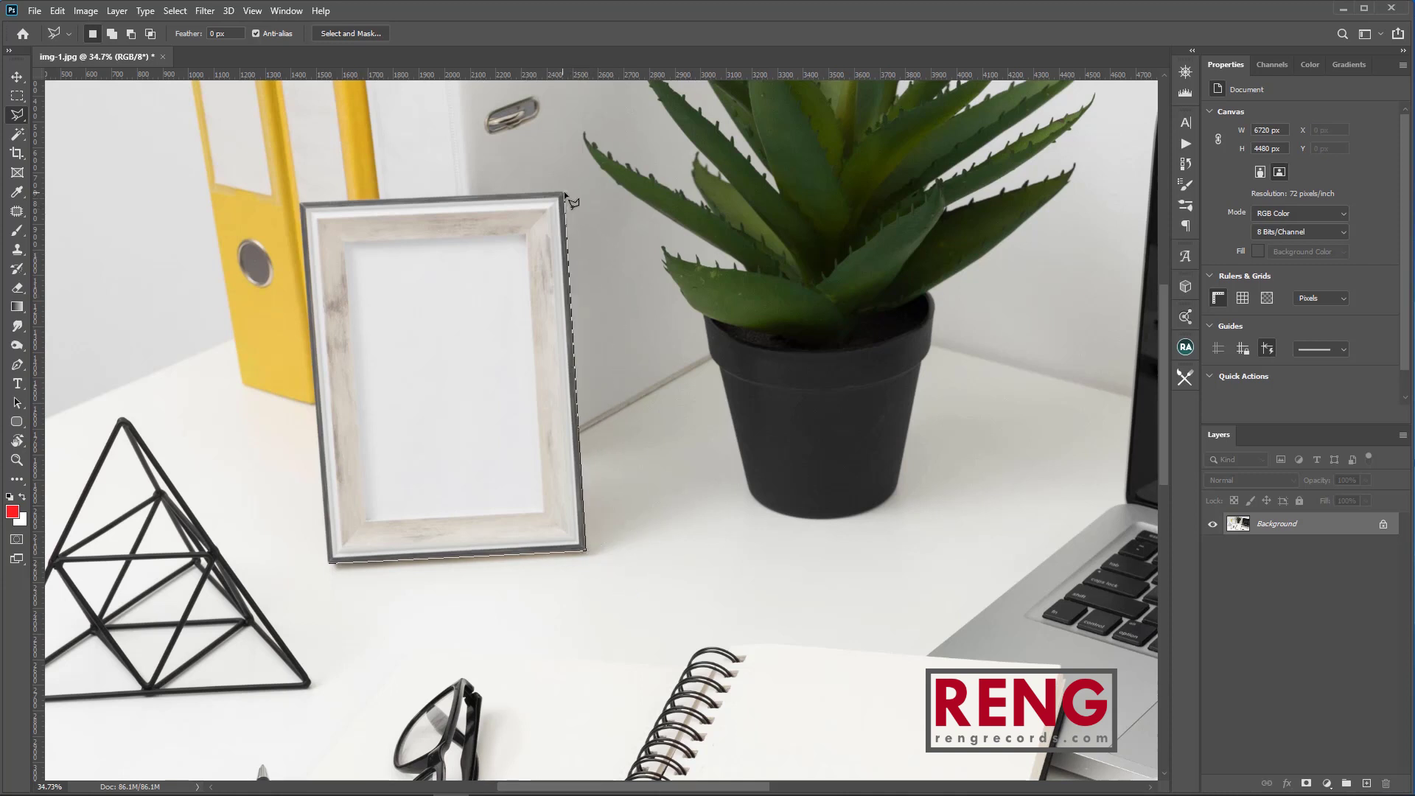
pyautogui.click(301, 204)
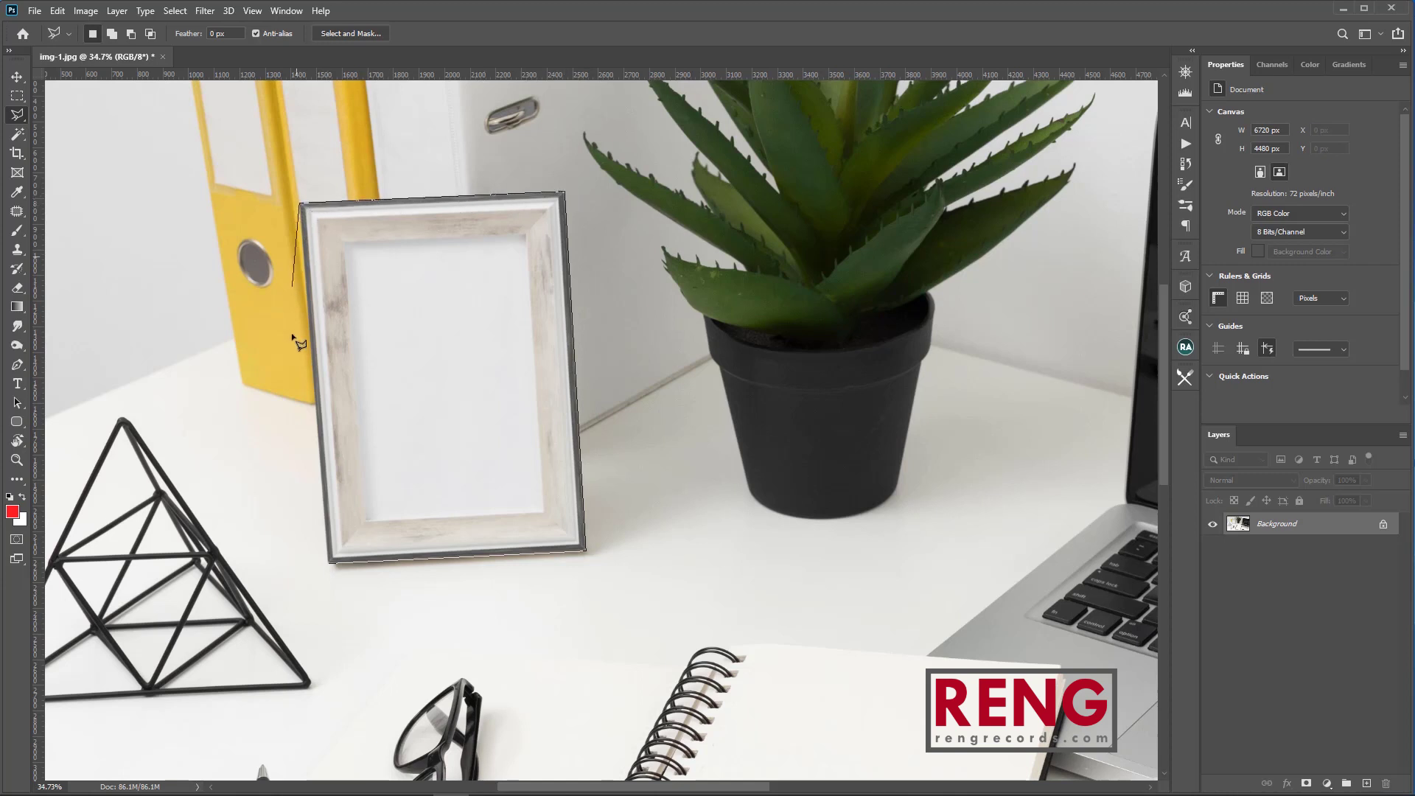
pyautogui.click(329, 564)
pyautogui.moveTo(536, 426)
pyautogui.mouseDown()
pyautogui.moveTo(582, 464)
pyautogui.moveTo(803, 543)
pyautogui.moveTo(711, 404)
pyautogui.moveTo(385, 417)
pyautogui.moveTo(472, 494)
pyautogui.mouseUp()
pyautogui.hotkey('ctrl', 'z')
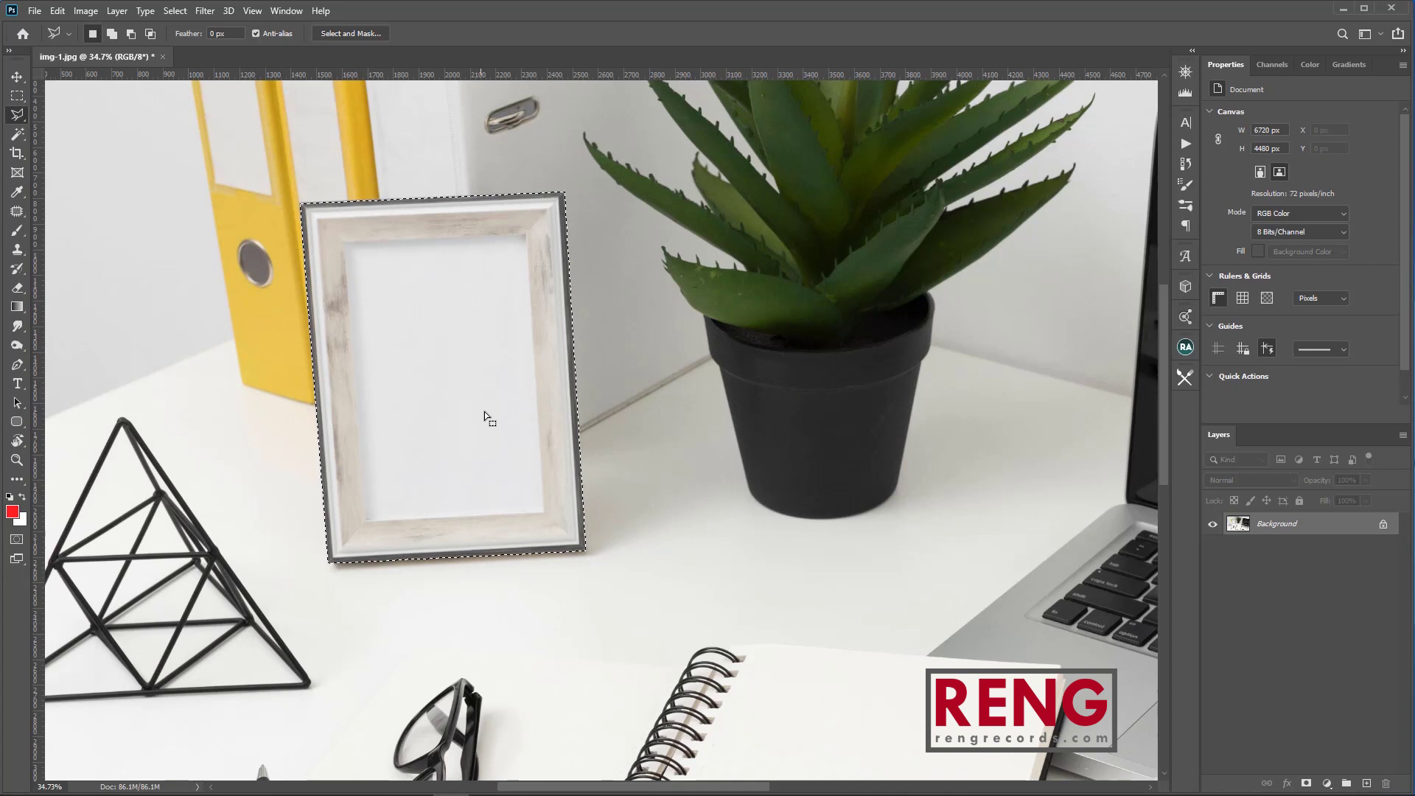
pyautogui.click(225, 394)
pyautogui.press('Escape')
pyautogui.moveTo(278, 496); pyautogui.dragTo(436, 411)
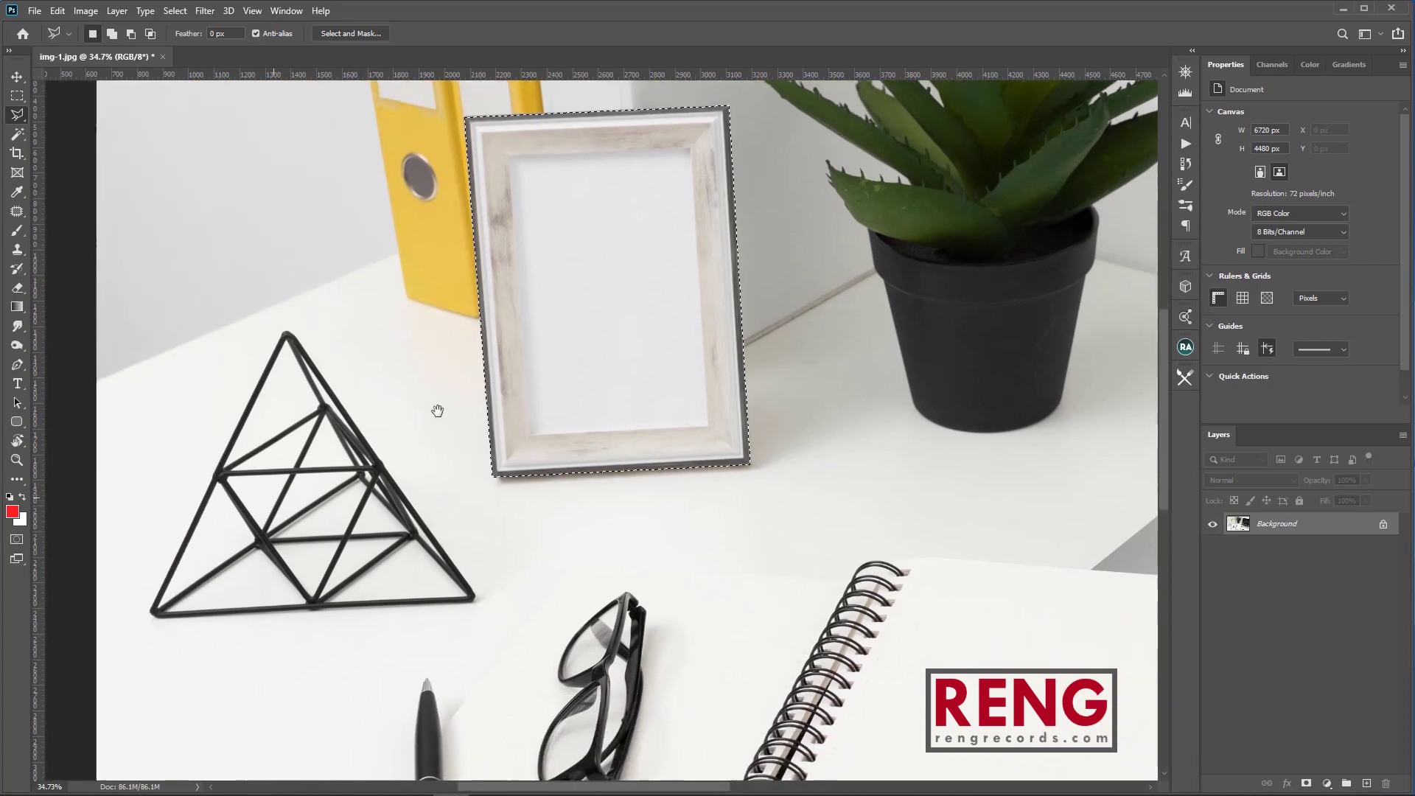
pyautogui.click(286, 334)
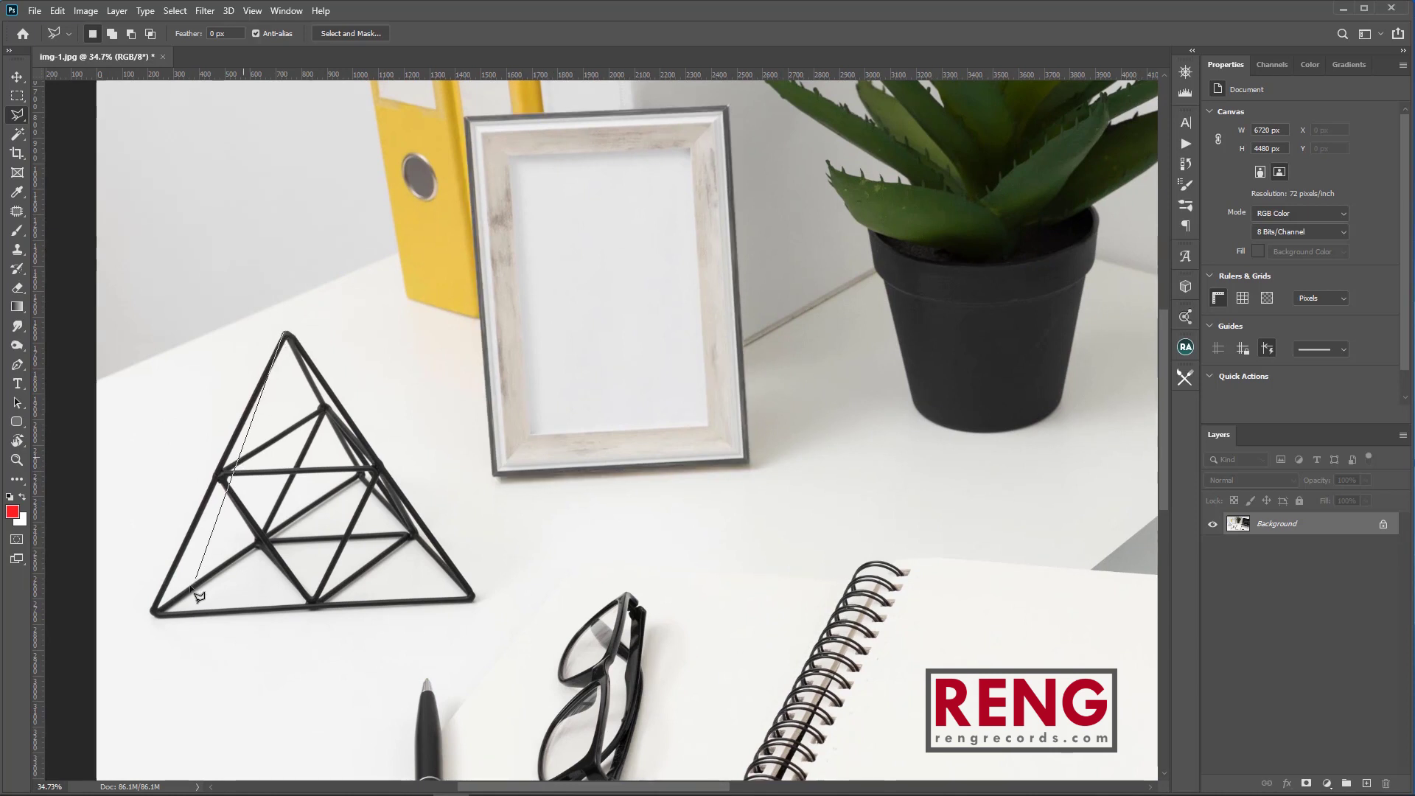
pyautogui.press('Escape')
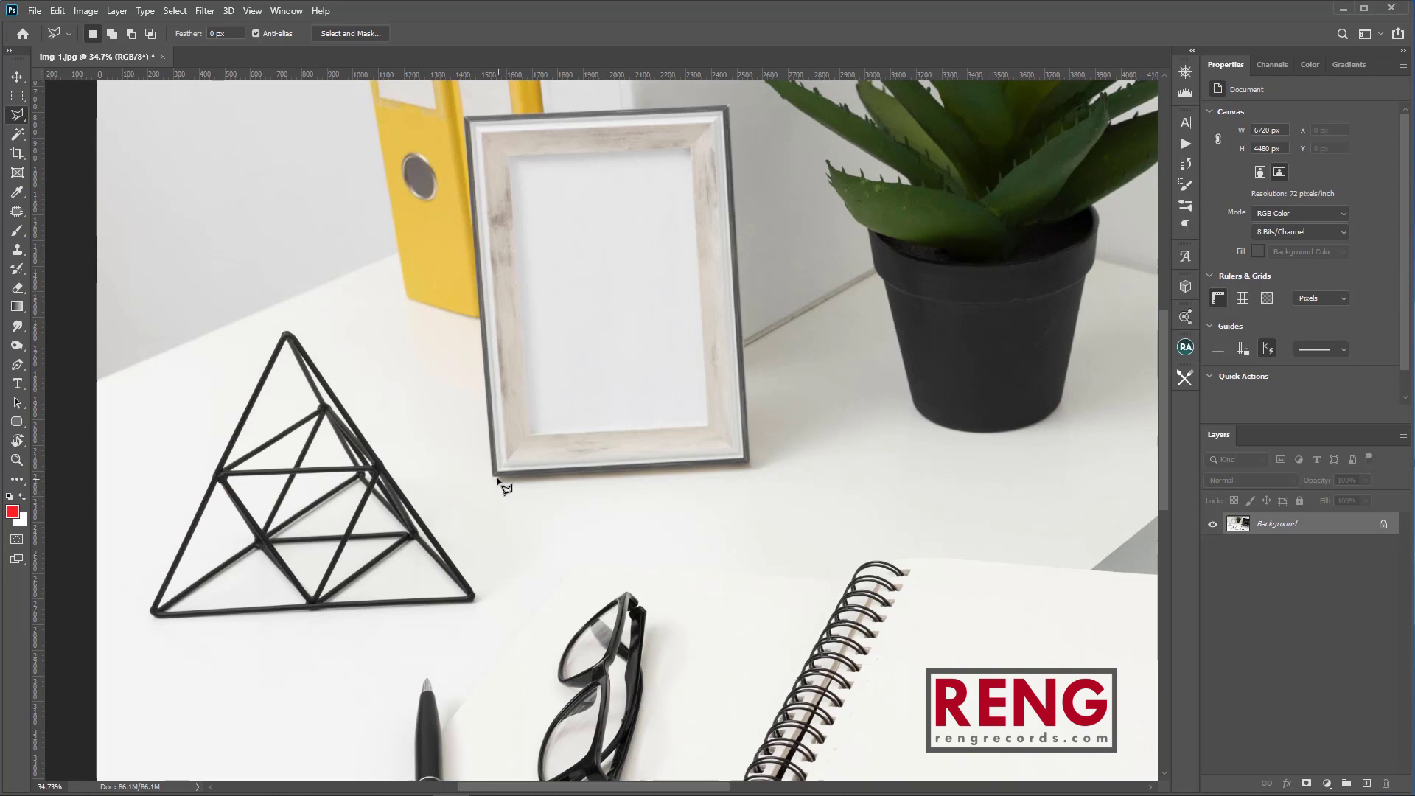
# Outline the wire pyramid with a closed three-cornered Polygonal Lasso selection starting at its apex.
pyautogui.click(287, 336)
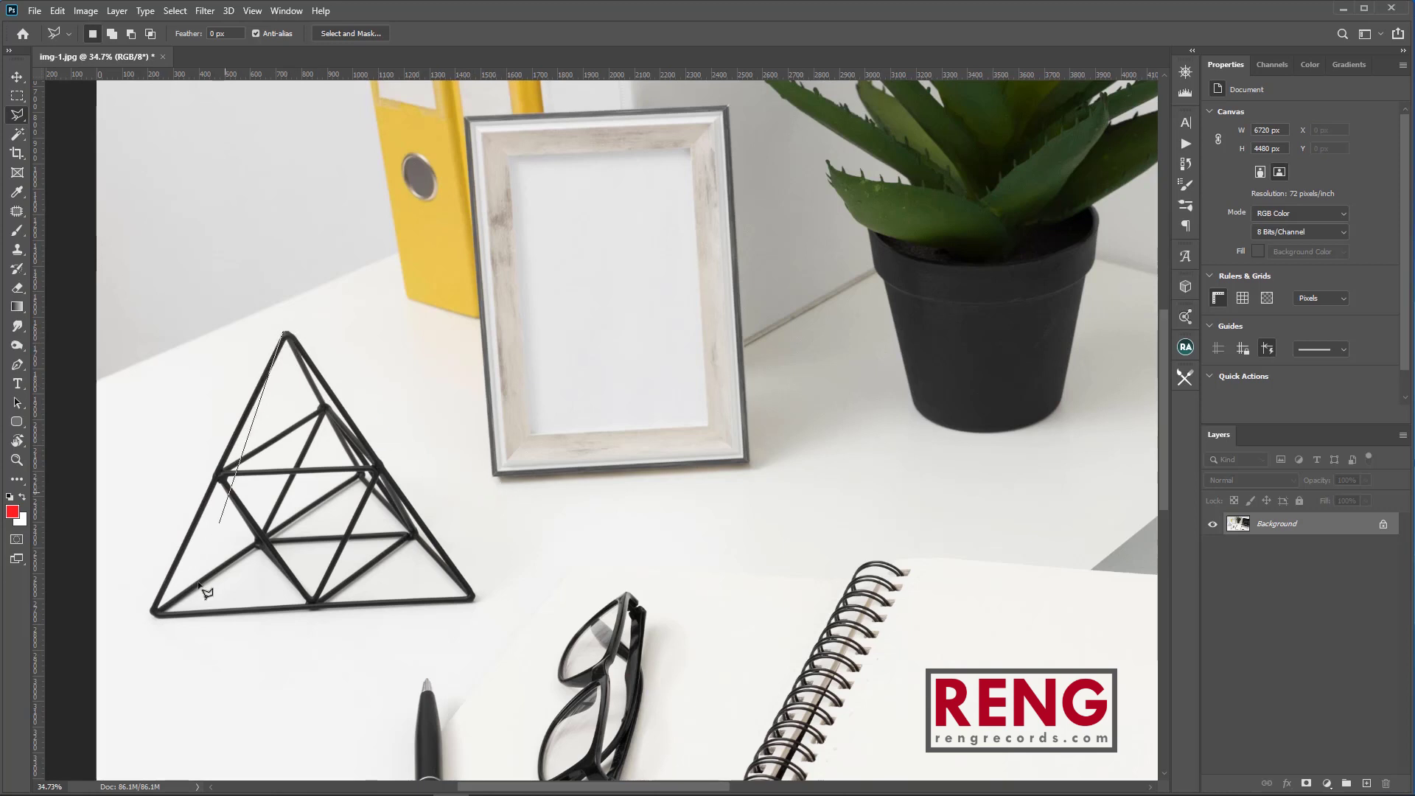
pyautogui.click(154, 615)
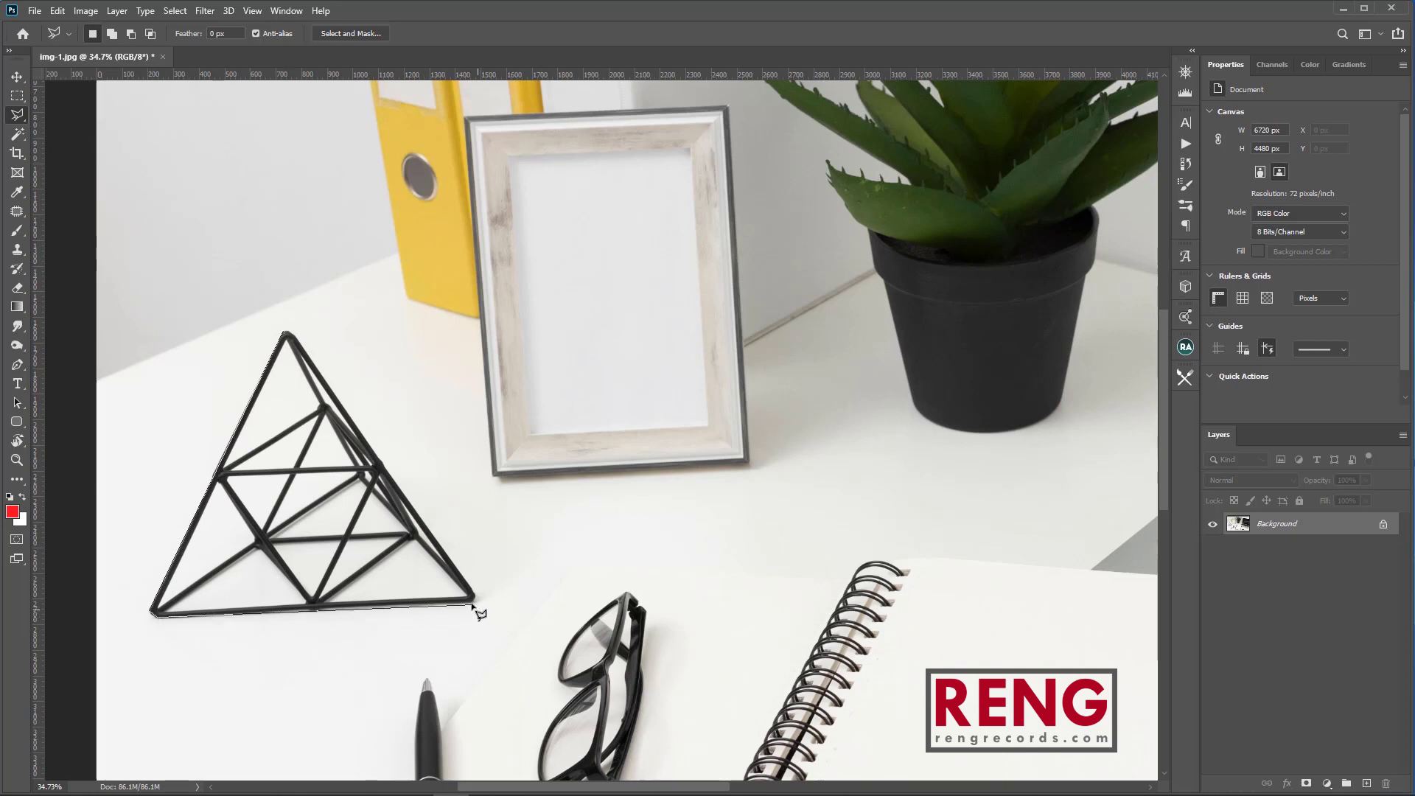
pyautogui.click(475, 599)
pyautogui.click(288, 336)
# Draw a closed four-sided polygonal selection crossing the wire pyramid's right edge.
pyautogui.click(343, 516)
pyautogui.click(542, 650)
pyautogui.click(591, 527)
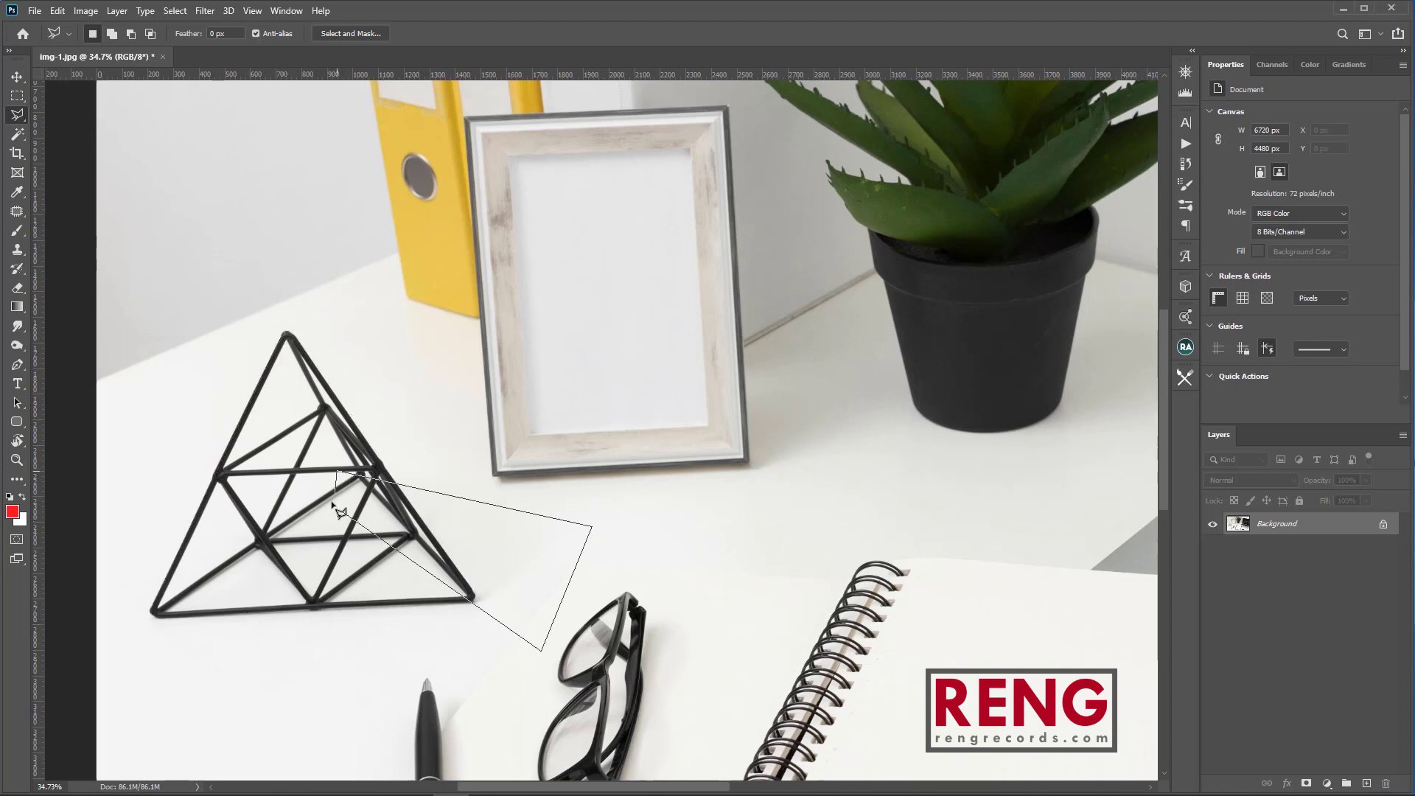
pyautogui.click(343, 515)
pyautogui.click(519, 588)
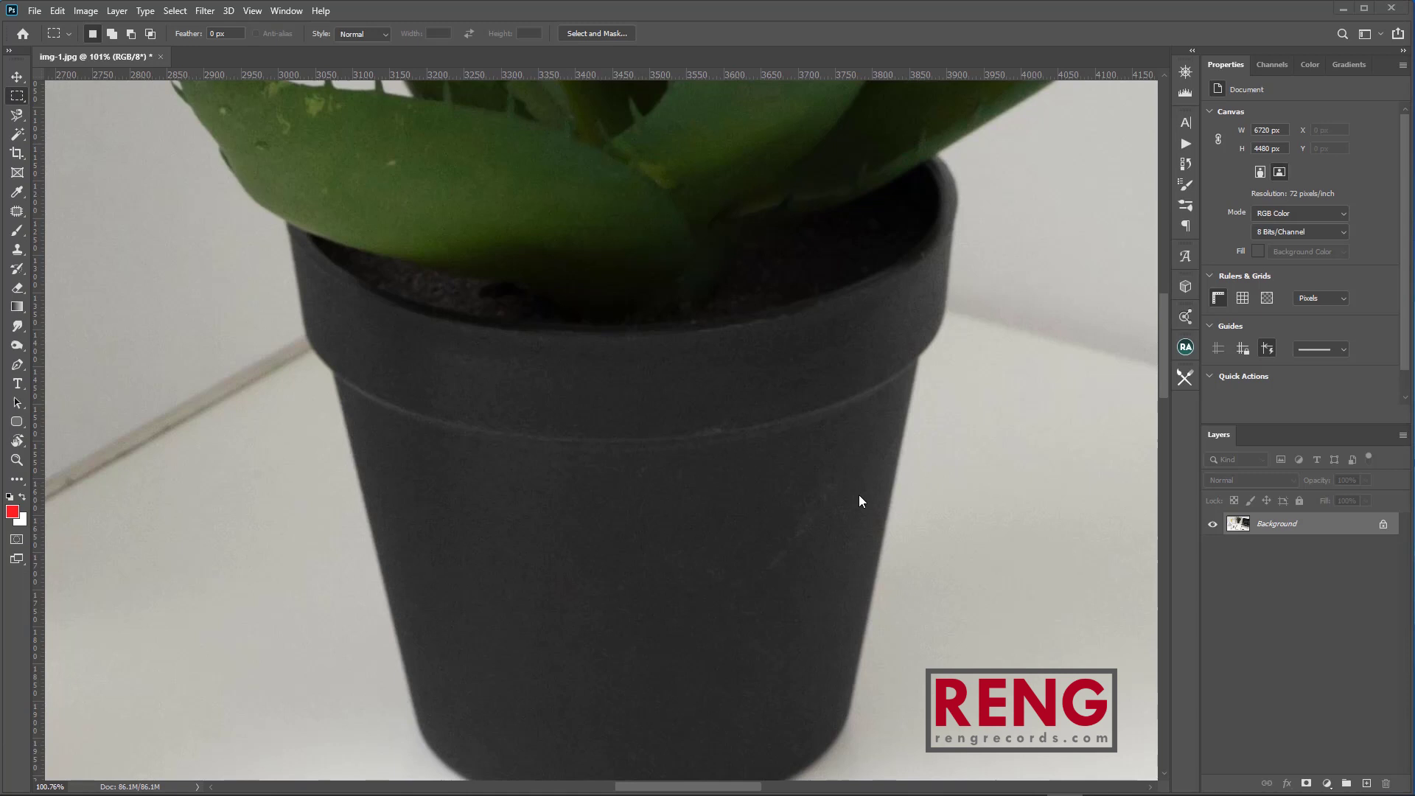
# Fit the whole photo in view and activate the Magnetic Lasso tool.
pyautogui.hotkey('ctrl', '0')
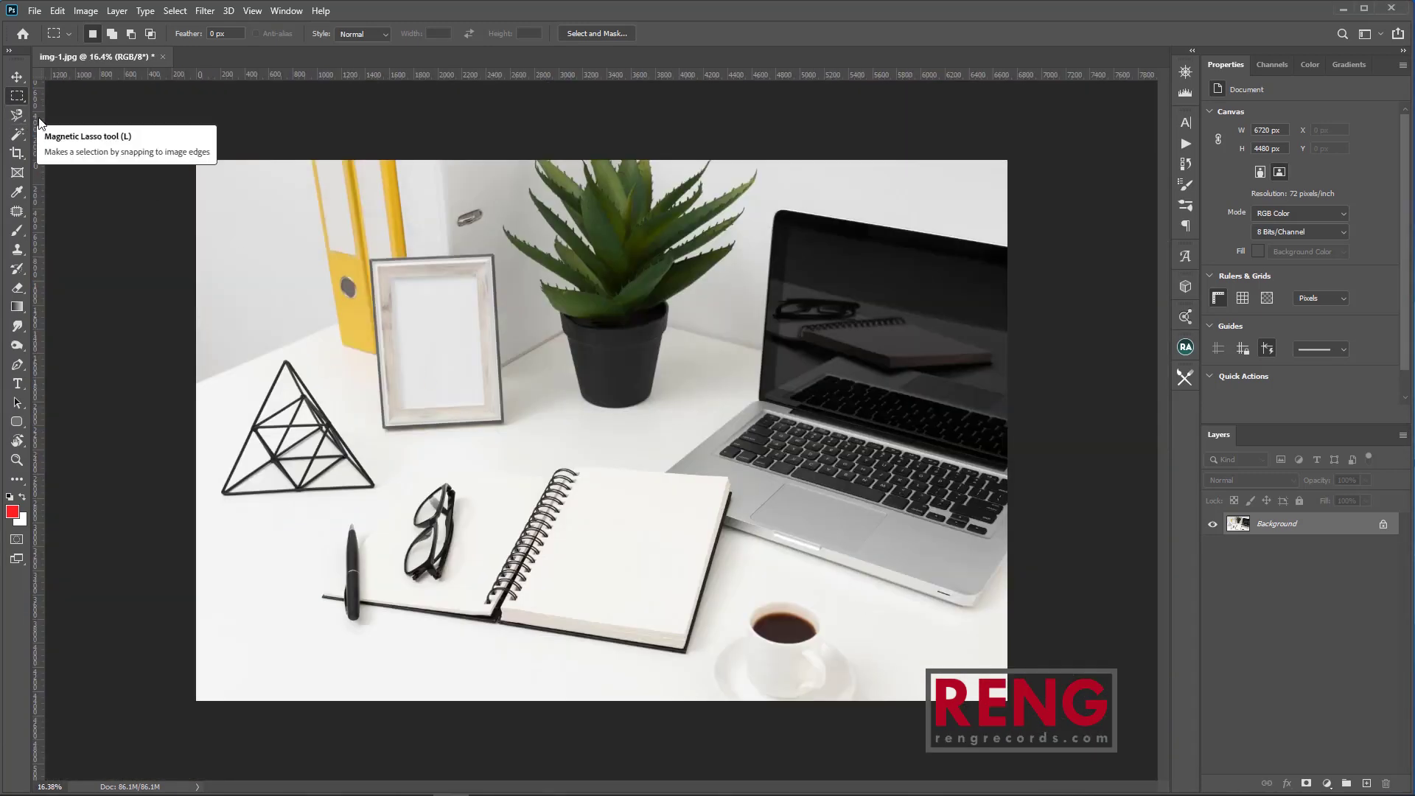
pyautogui.click(16, 115)
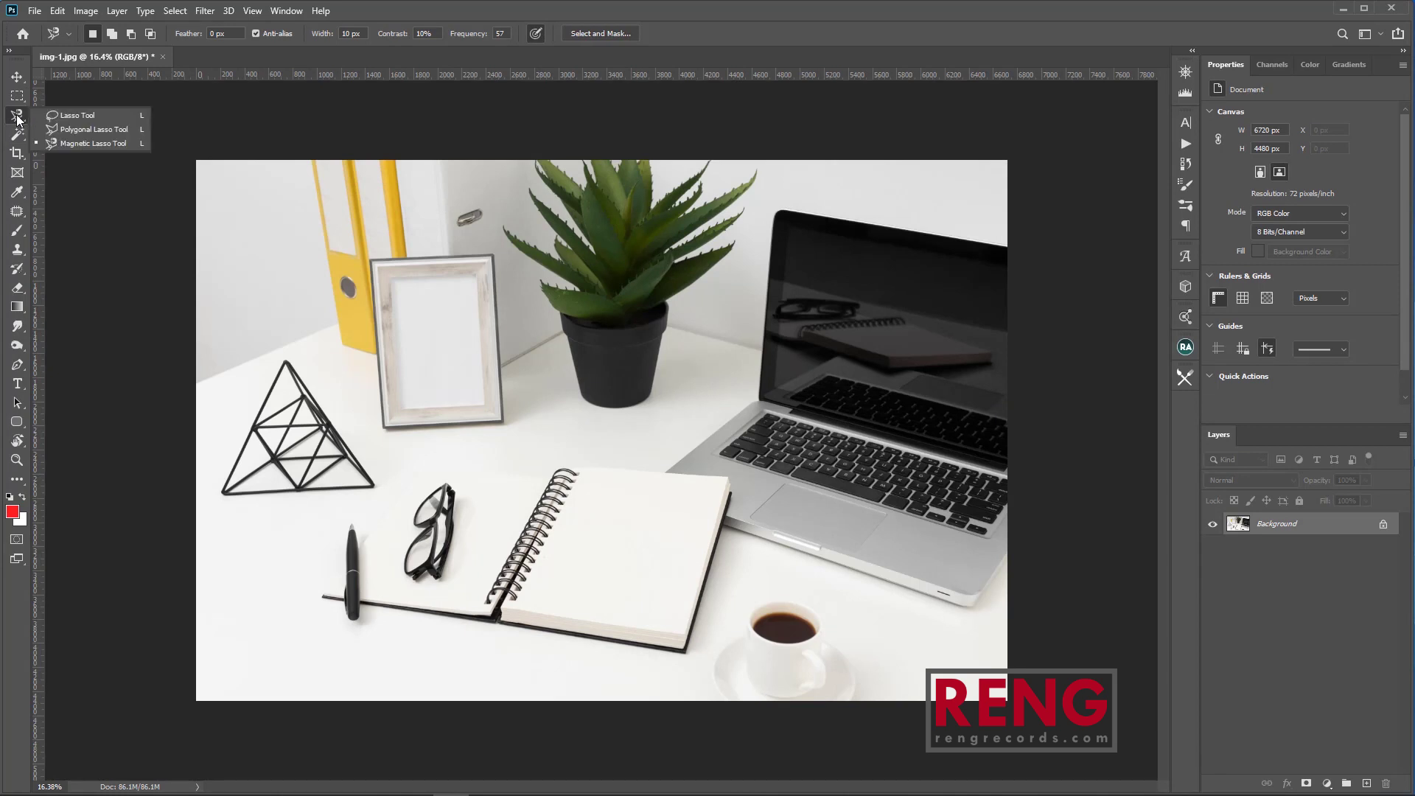
pyautogui.click(104, 145)
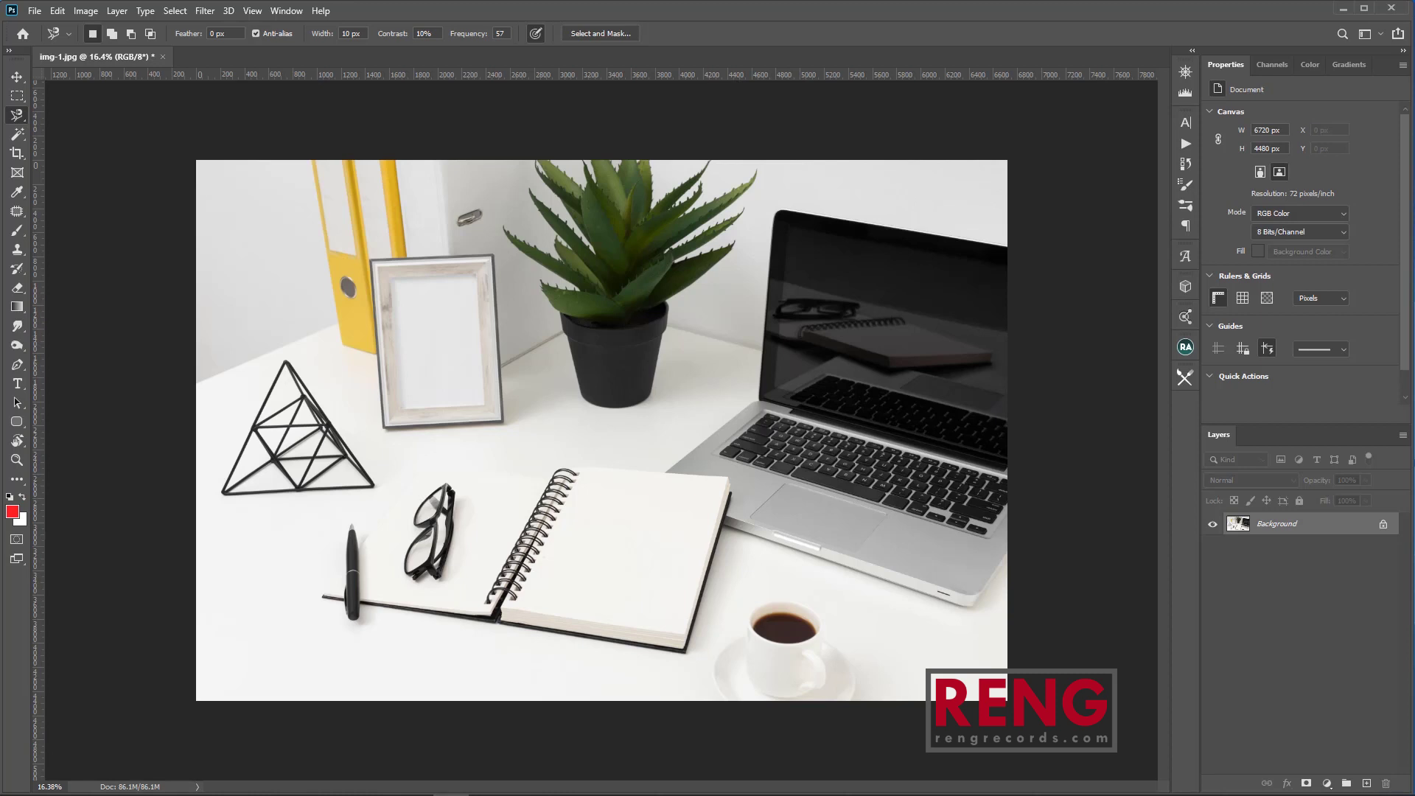
pyautogui.rightClick(20, 122)
pyautogui.click(86, 144)
pyautogui.scroll(3, 640, 411)
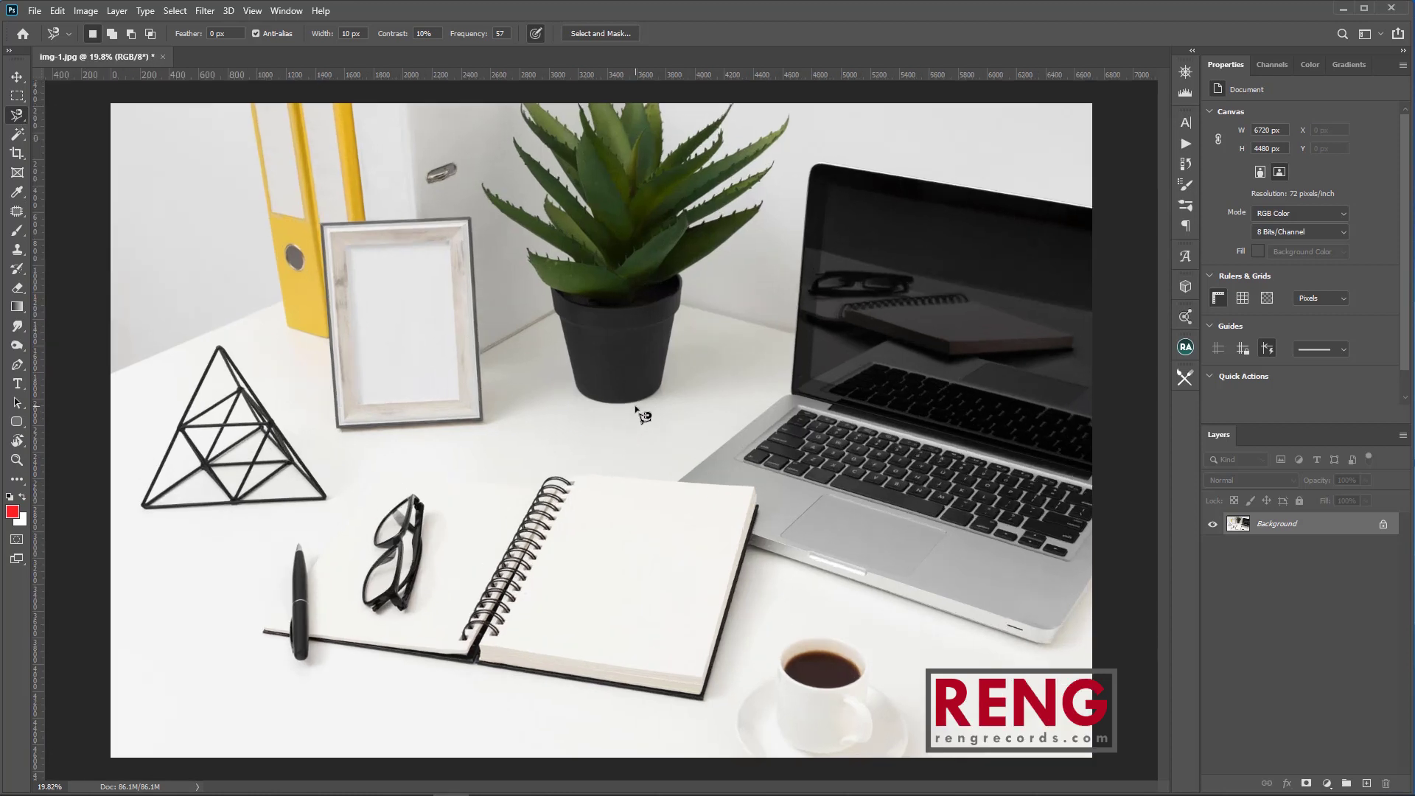
pyautogui.scroll(2, 639, 410)
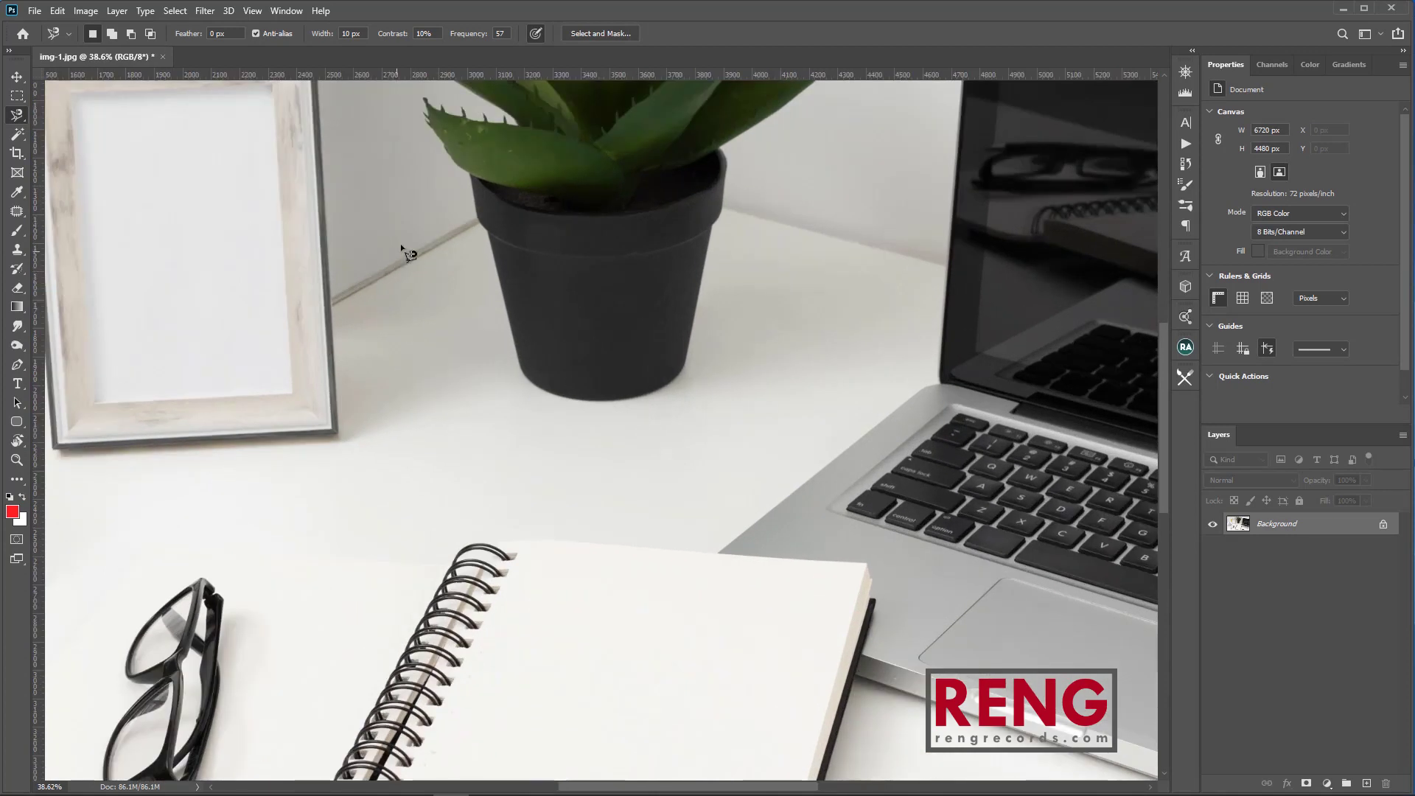
pyautogui.moveTo(435, 259); pyautogui.dragTo(882, 391)
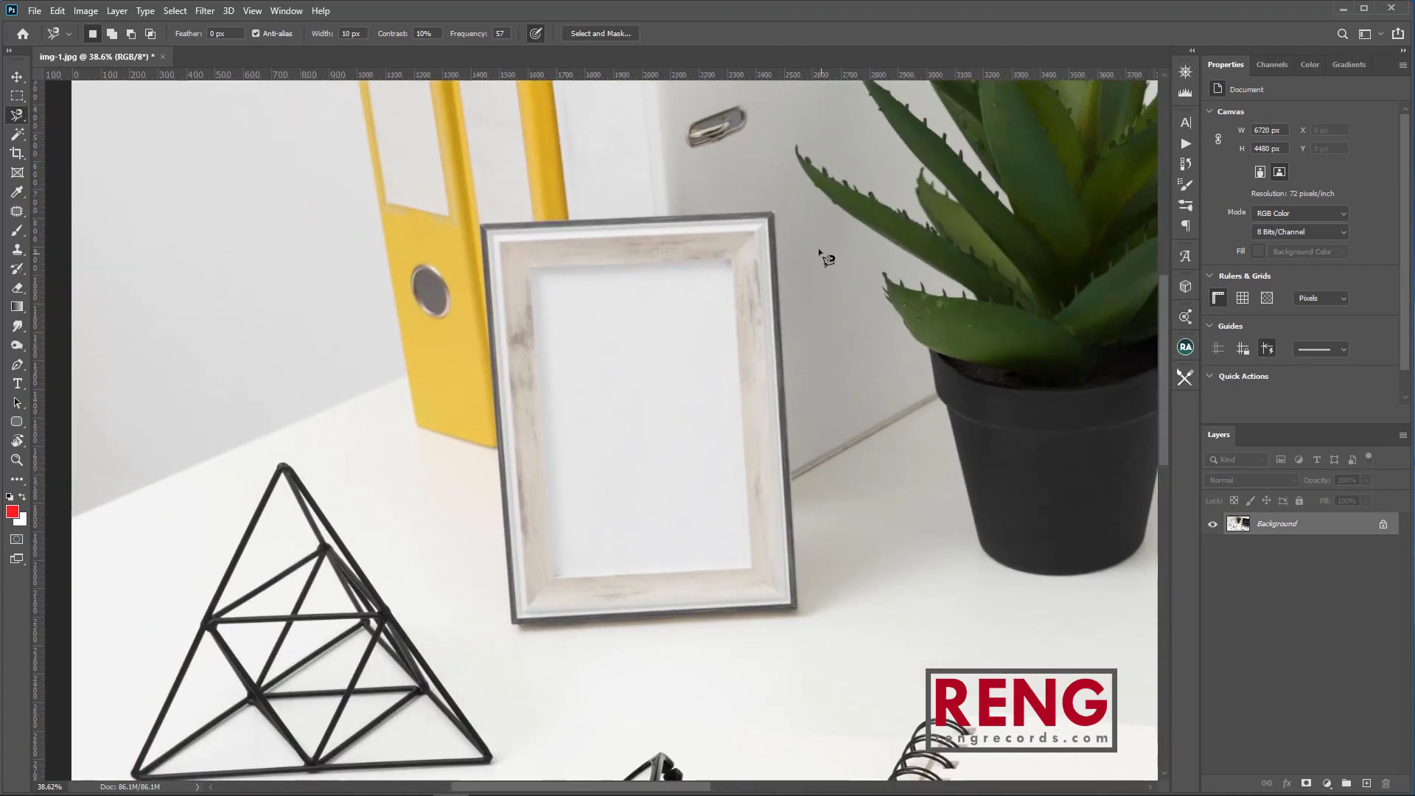
pyautogui.click(777, 211)
pyautogui.press('Escape')
# Trace the black plant pot with the Magnetic Lasso from its right rim corner and close the selection there.
pyautogui.moveTo(949, 425); pyautogui.dragTo(639, 386)
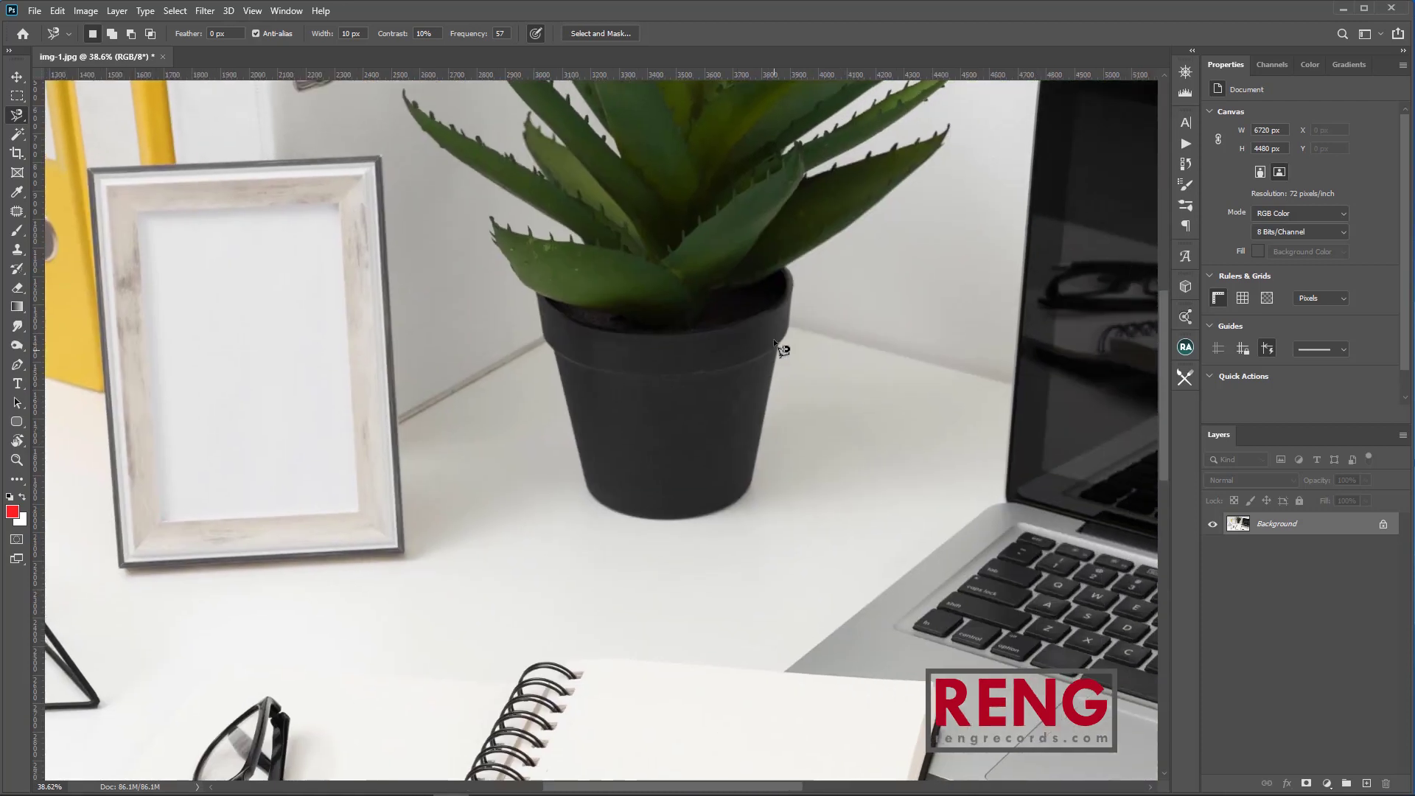
pyautogui.click(794, 281)
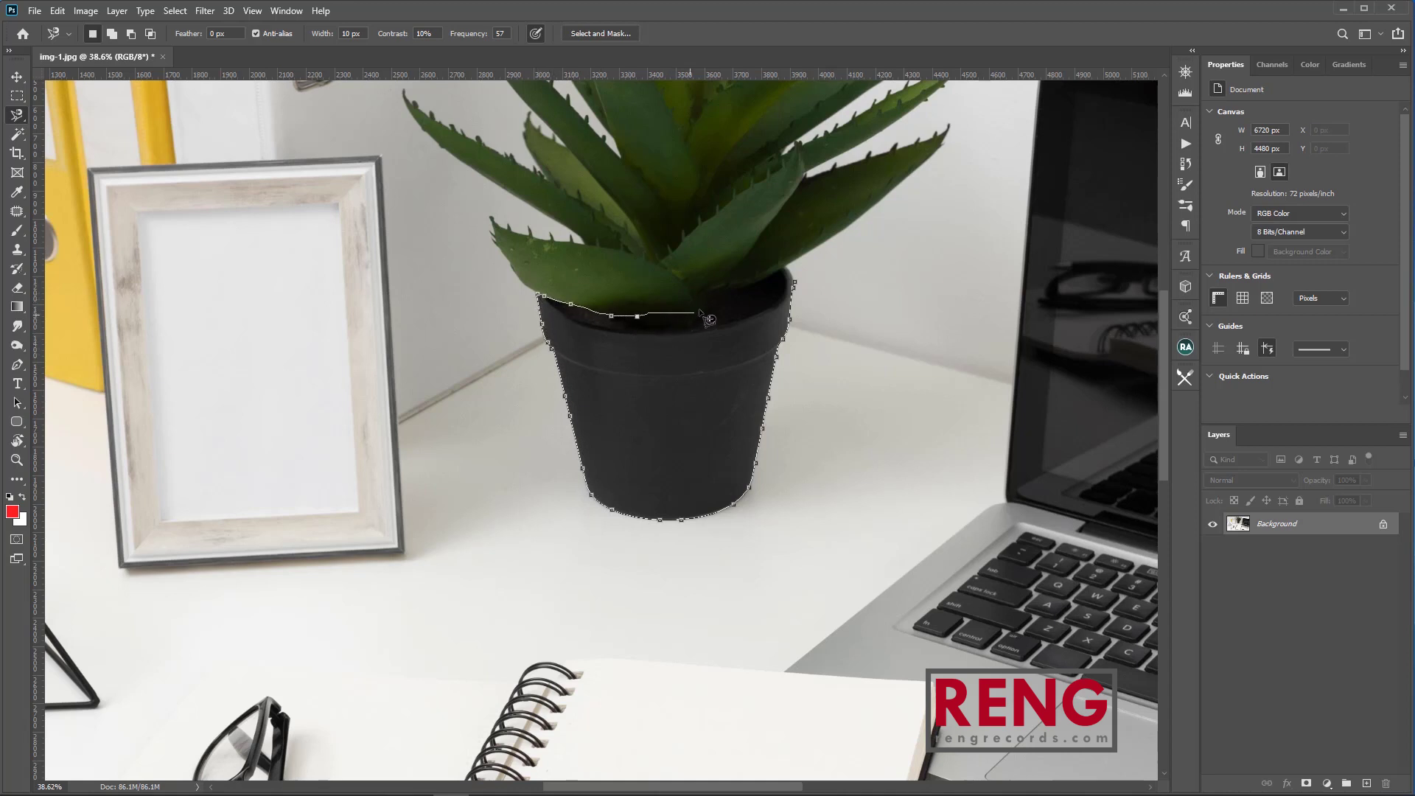
pyautogui.click(794, 282)
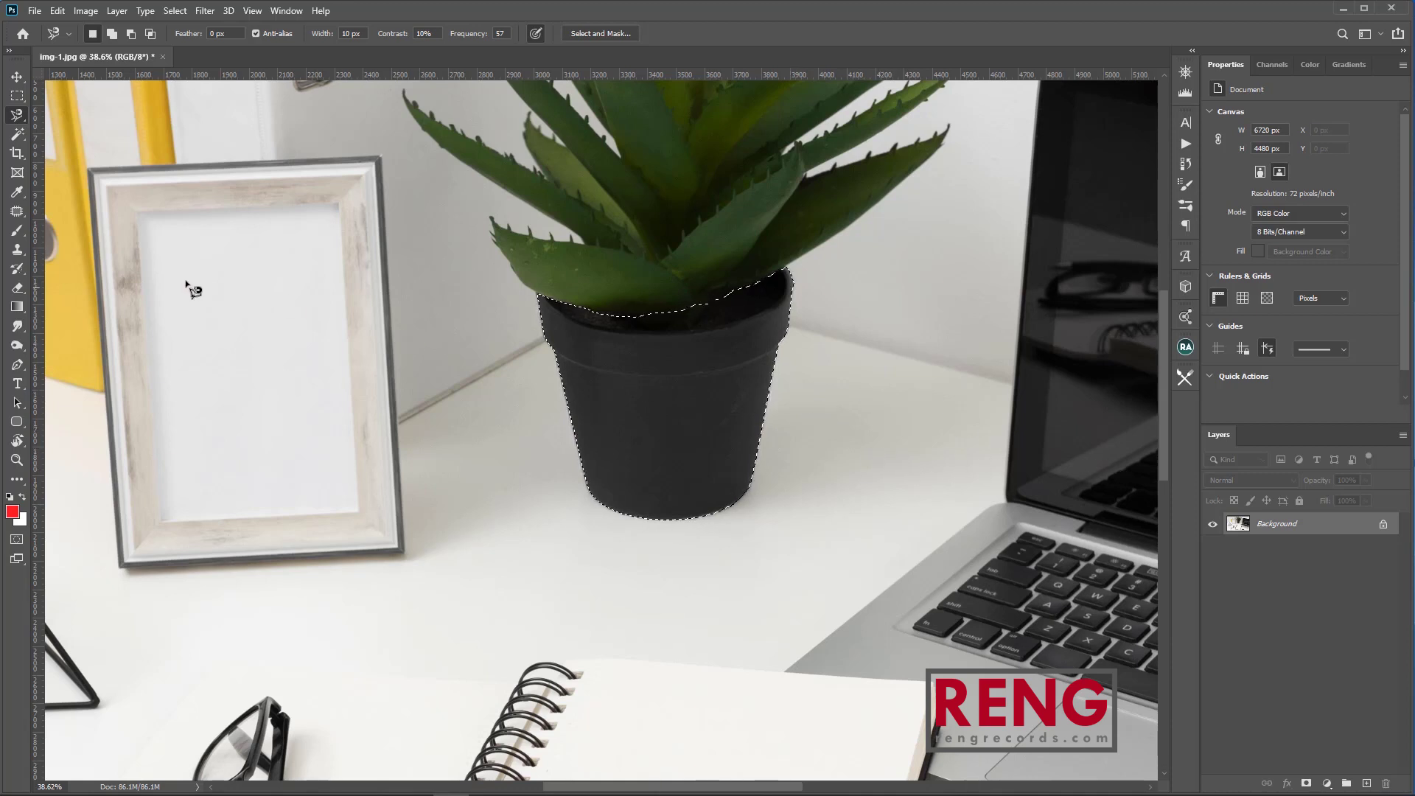
# Set the Magnetic Lasso tool's width to 50 px.
pyautogui.rightClick(20, 117)
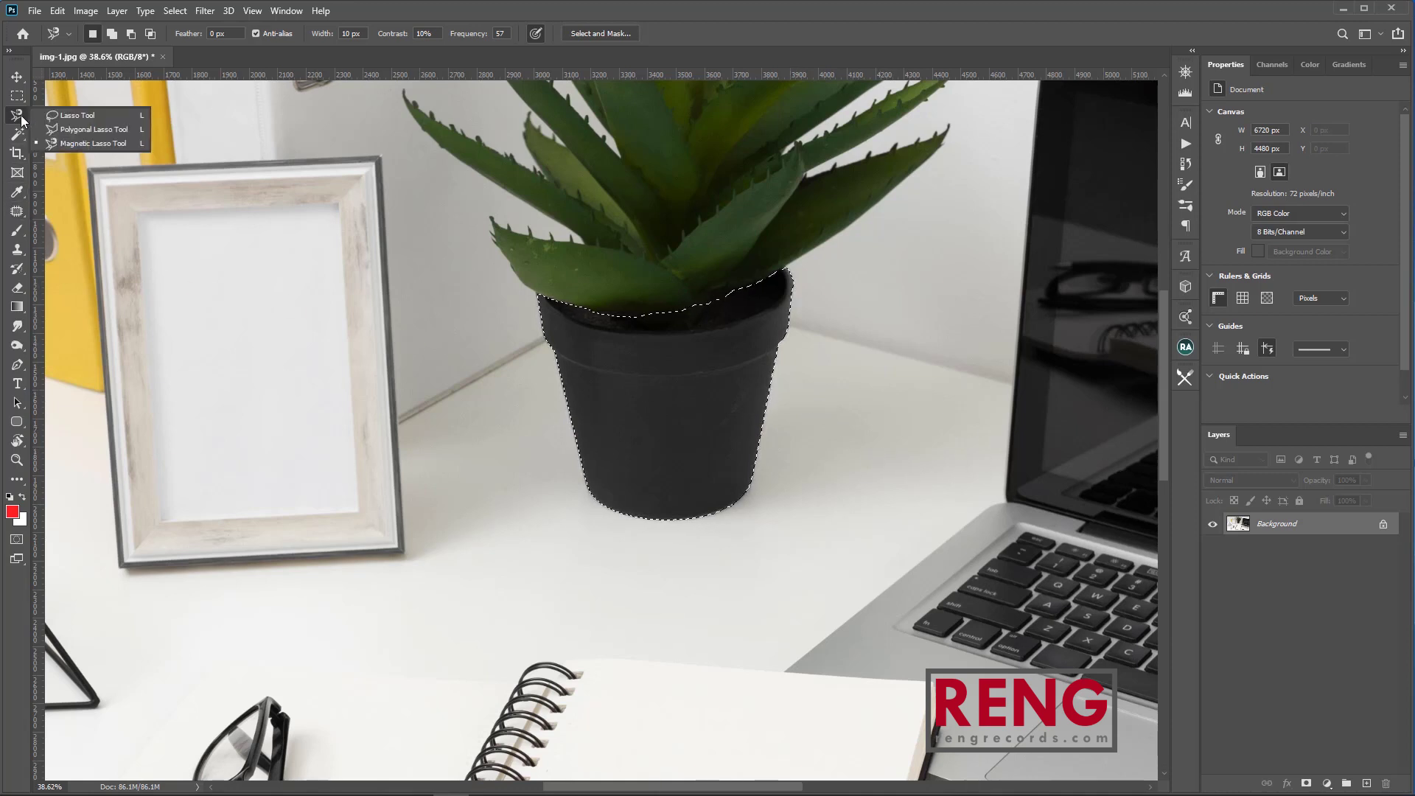
pyautogui.click(71, 142)
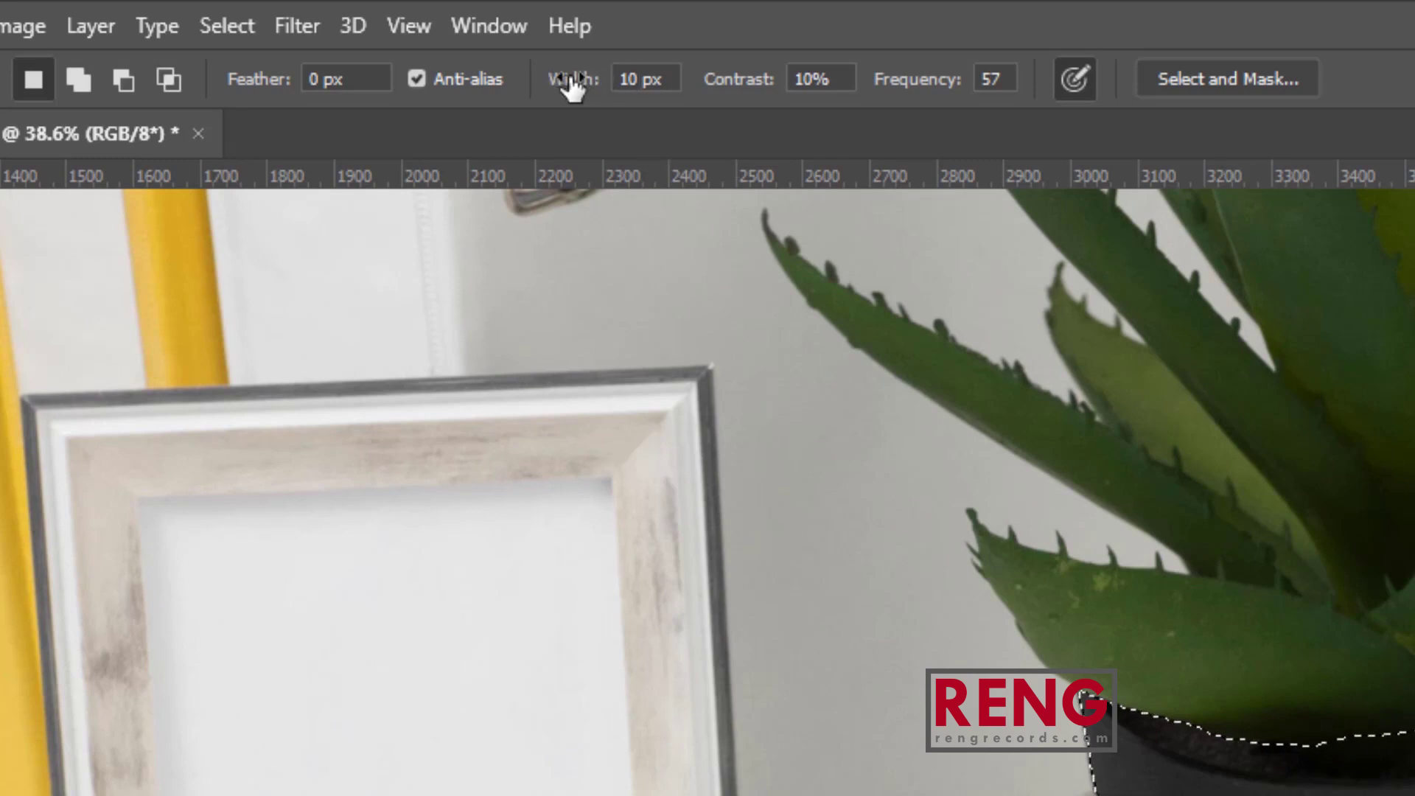
pyautogui.doubleClick(628, 79)
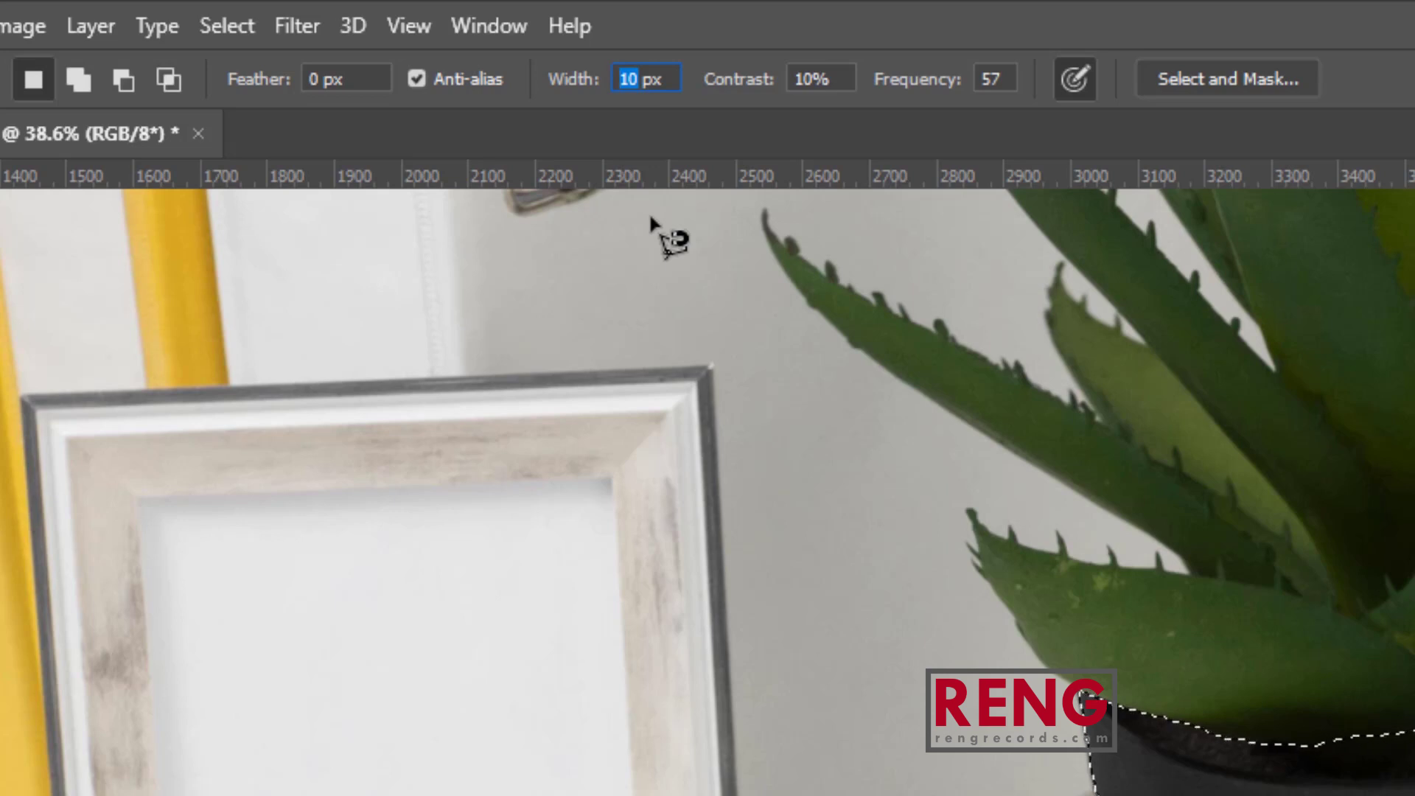
pyautogui.write('50')
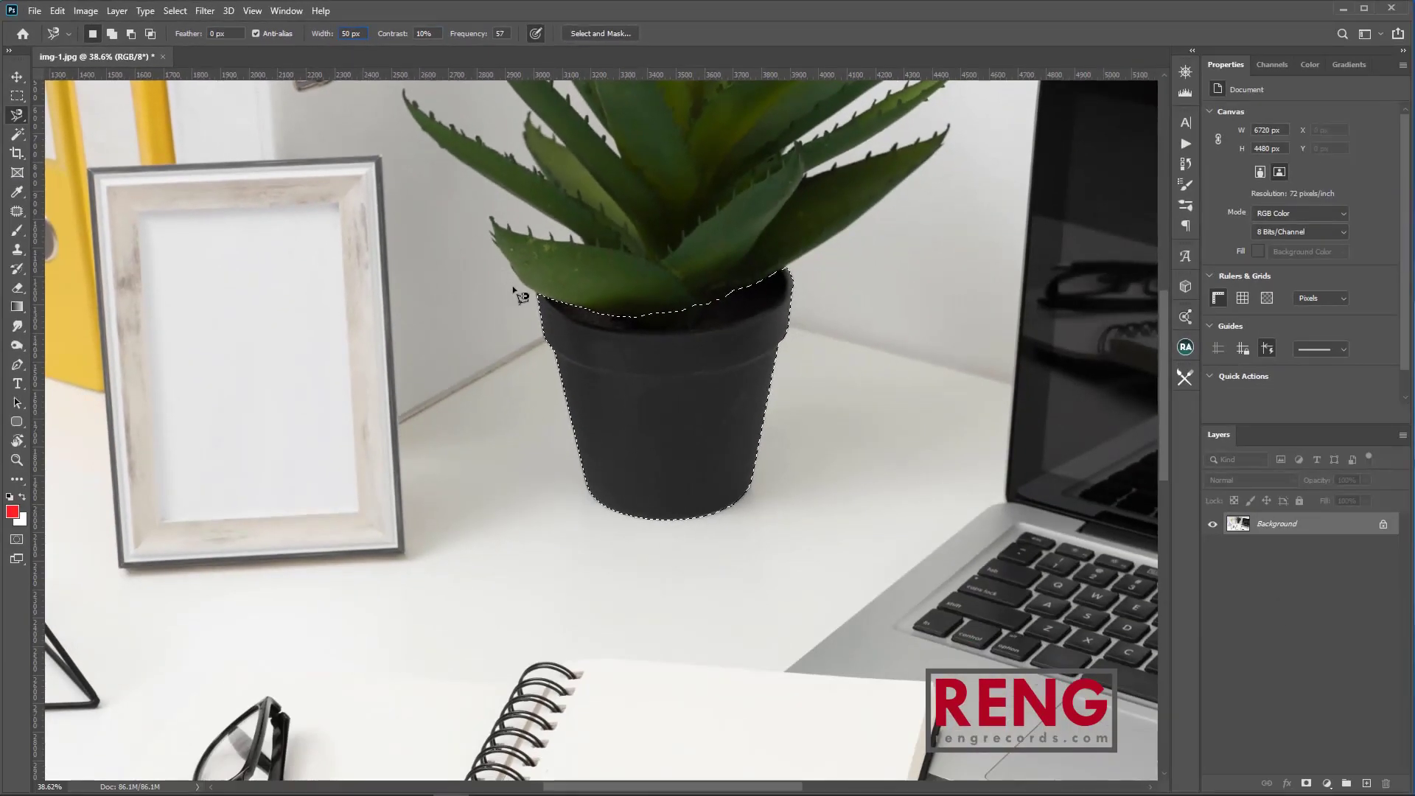
# Trace the black plant pot with the Magnetic Lasso from its left rim and close the selection there.
pyautogui.click(566, 315)
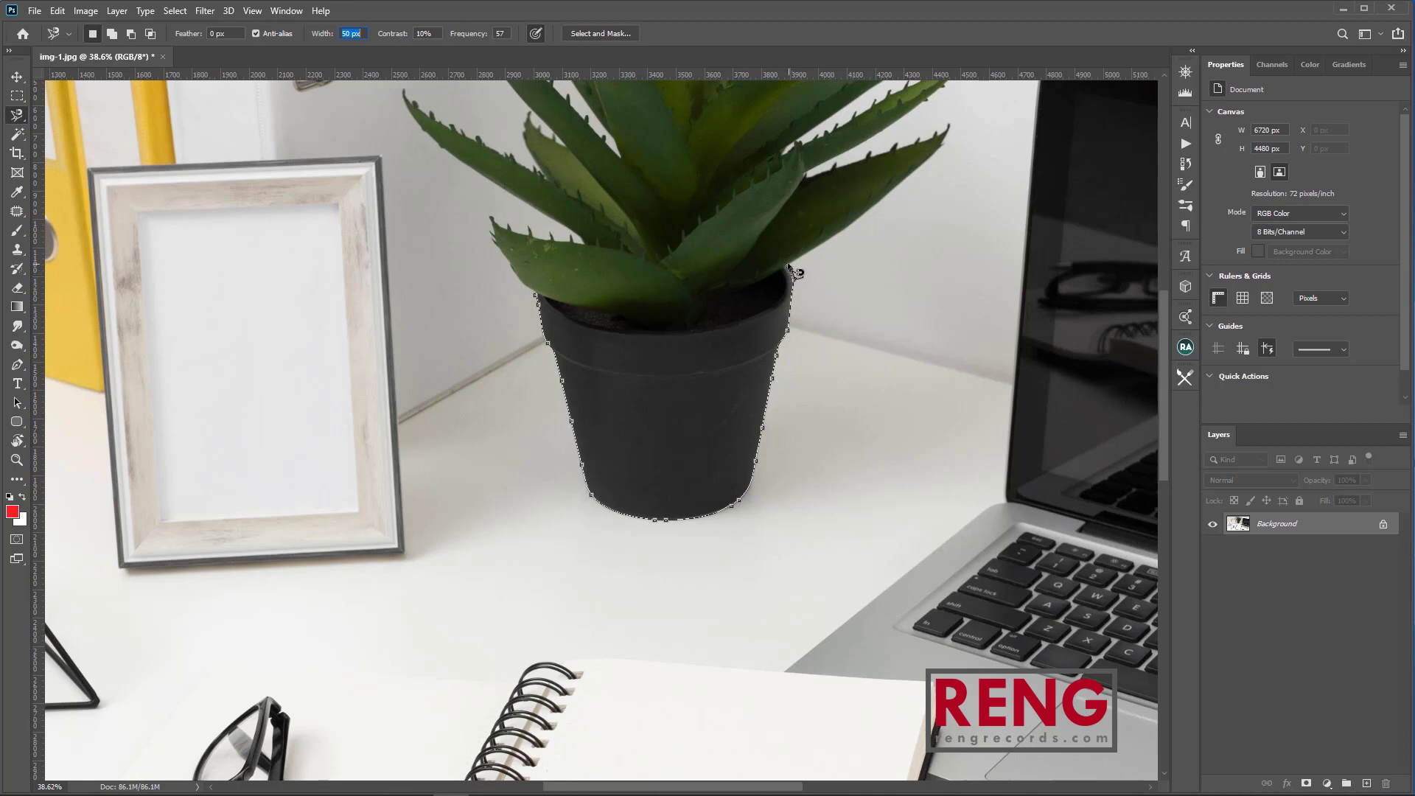
pyautogui.click(543, 303)
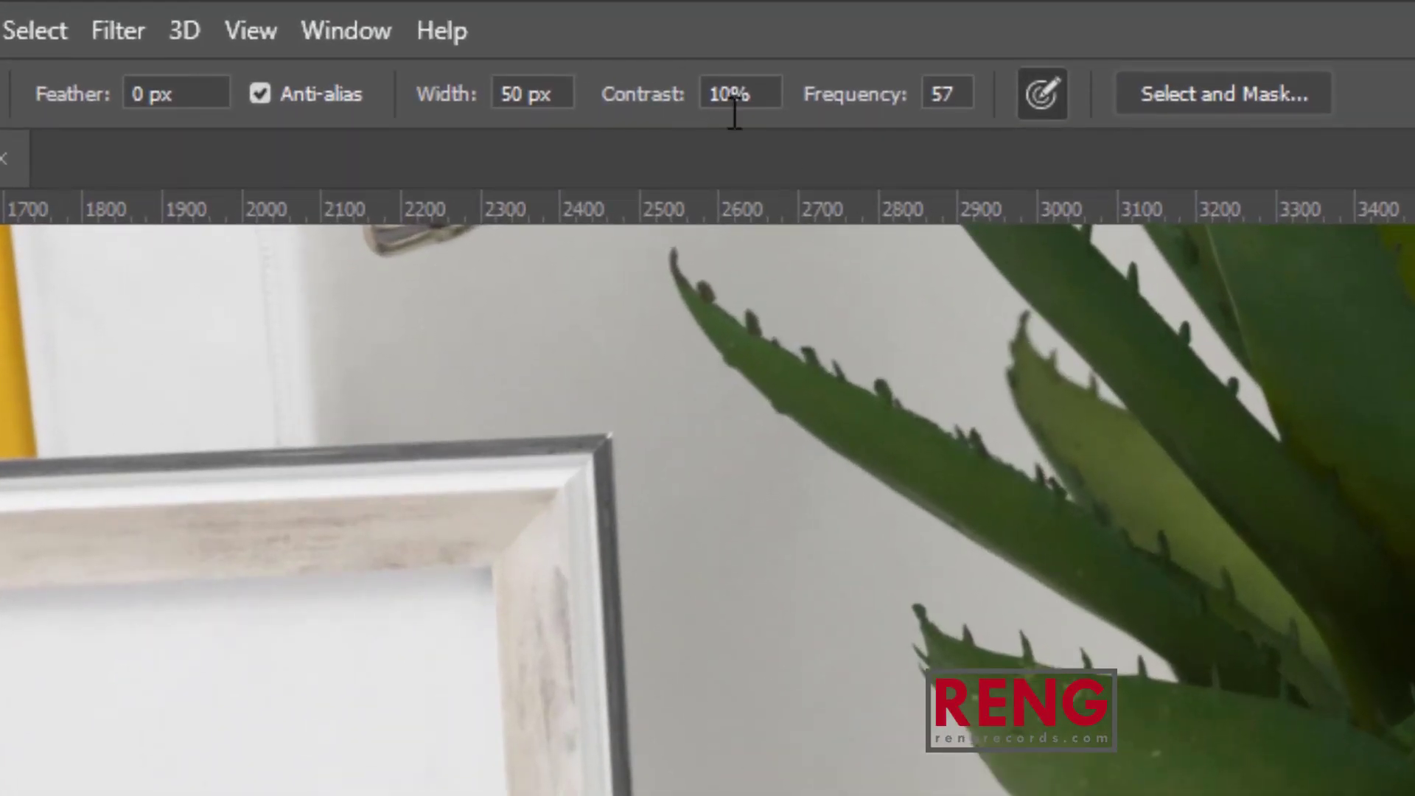
# Set the Magnetic Lasso's contrast to 50% and start tracing the black pot from its left rim.
pyautogui.click(676, 83)
pyautogui.moveTo(731, 94); pyautogui.dragTo(702, 95)
pyautogui.write('50')
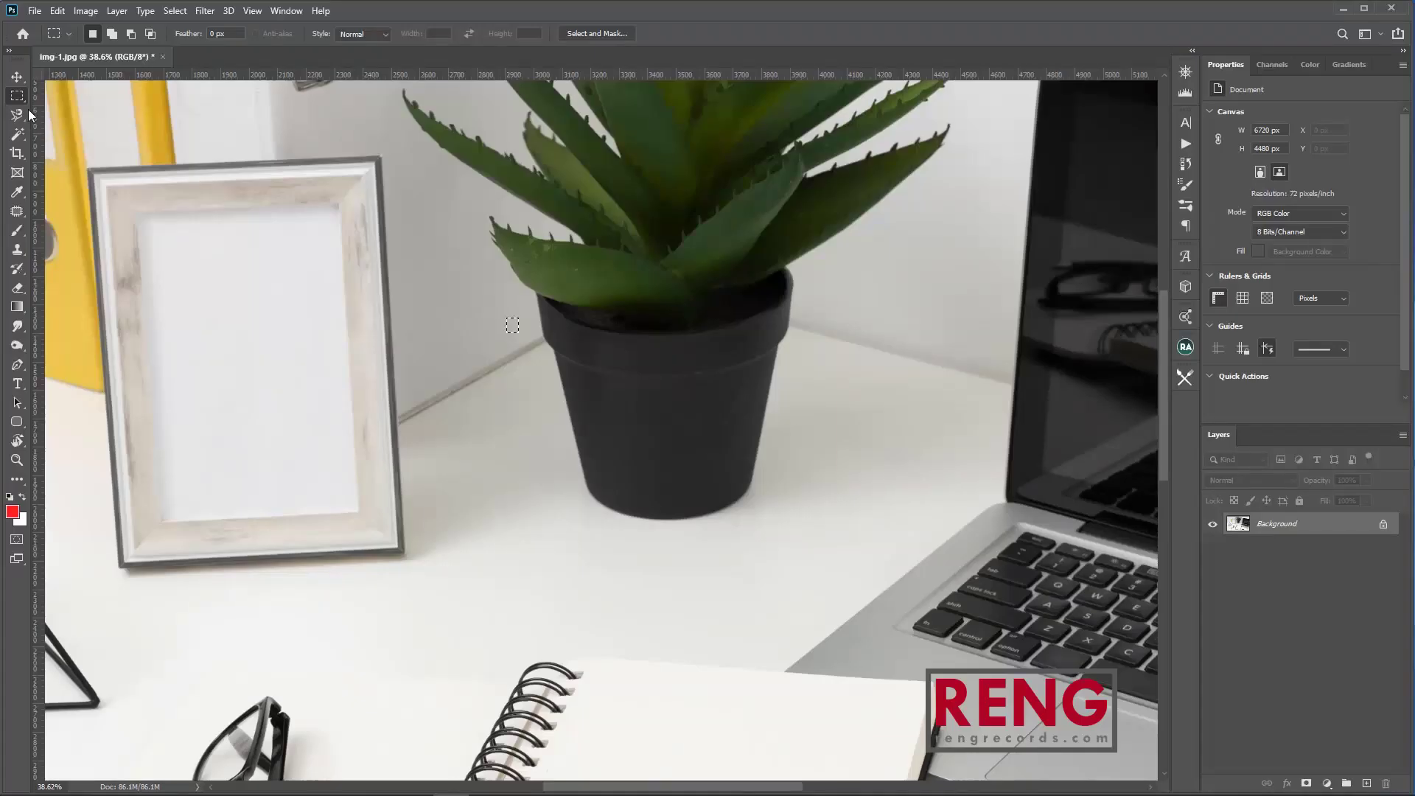
pyautogui.click(17, 115)
pyautogui.click(531, 328)
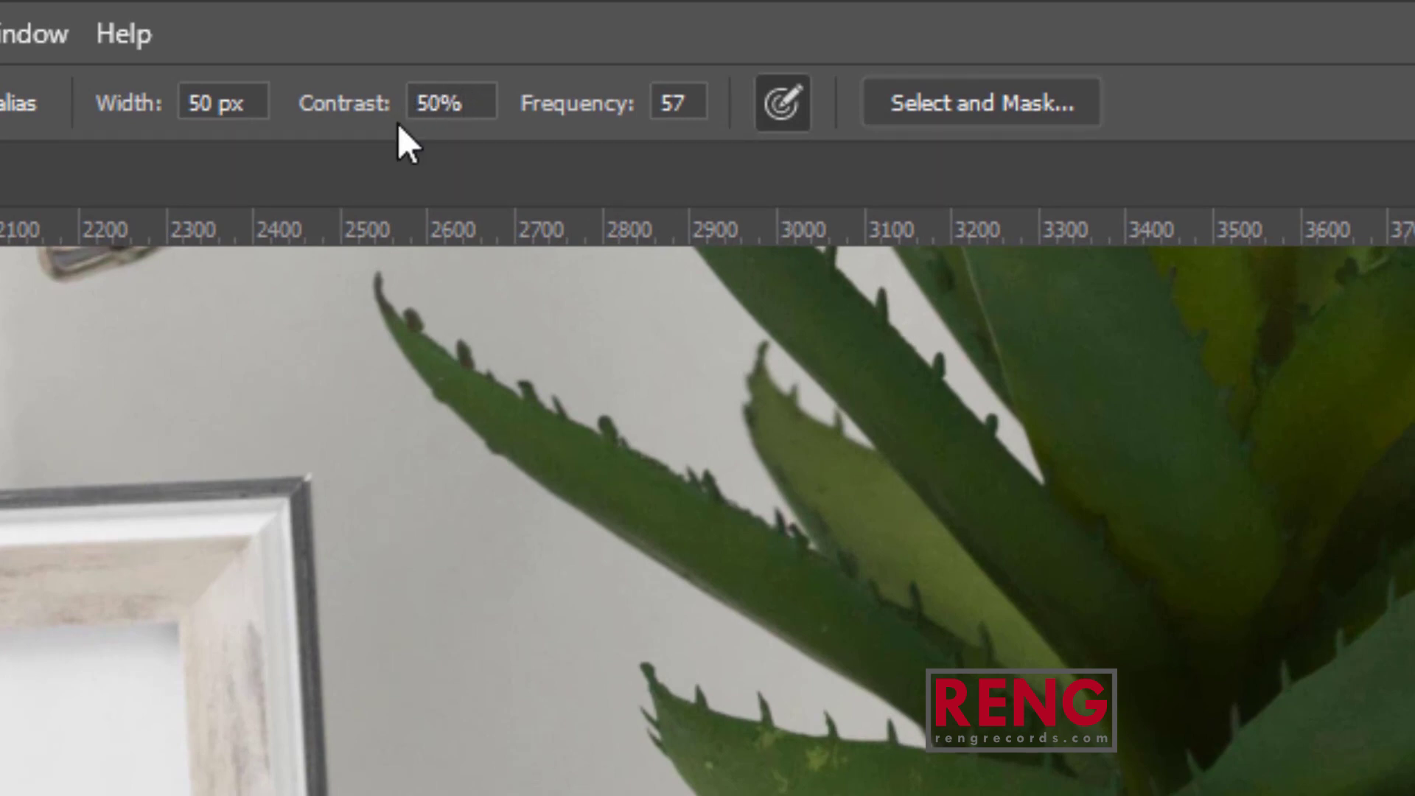
# Set the Magnetic Lasso's contrast to 10%, width to 10 px and frequency to 80.
pyautogui.doubleClick(433, 104)
pyautogui.write('10')
pyautogui.doubleClick(184, 100)
pyautogui.write('10')
pyautogui.moveTo(689, 103); pyautogui.dragTo(655, 102)
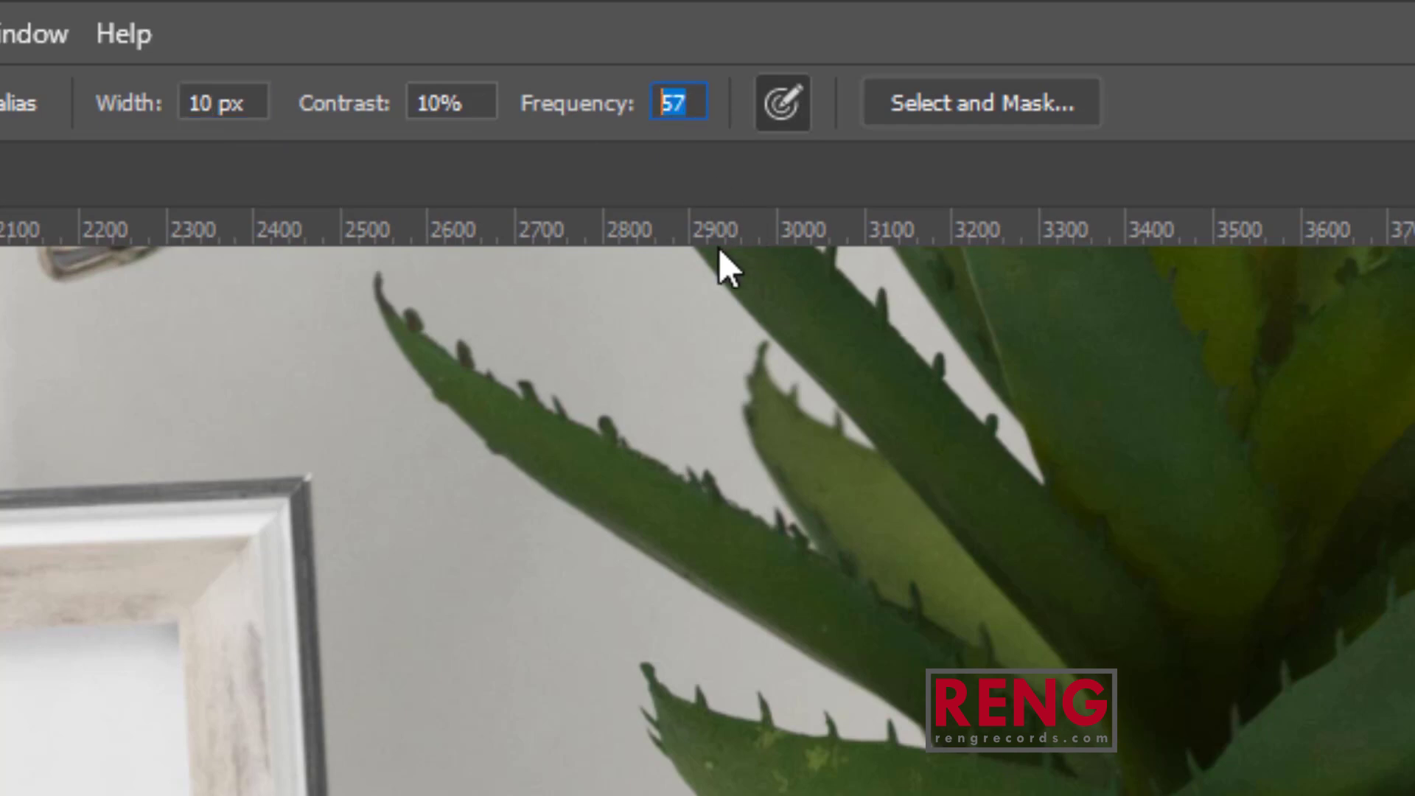
pyautogui.write('80')
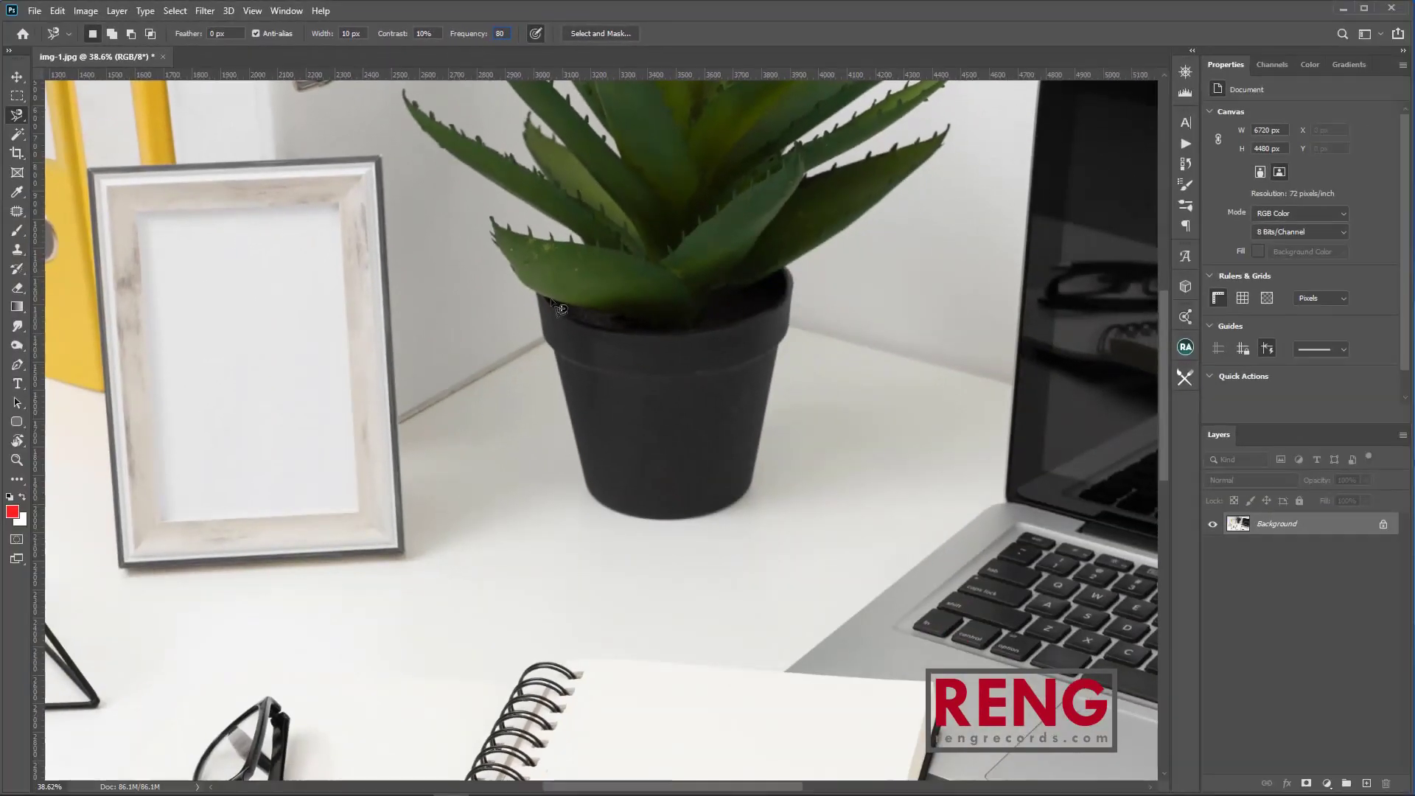
# Try tracing the pot's left edge with the Magnetic Lasso at frequency 80 and discard the path.
pyautogui.click(535, 292)
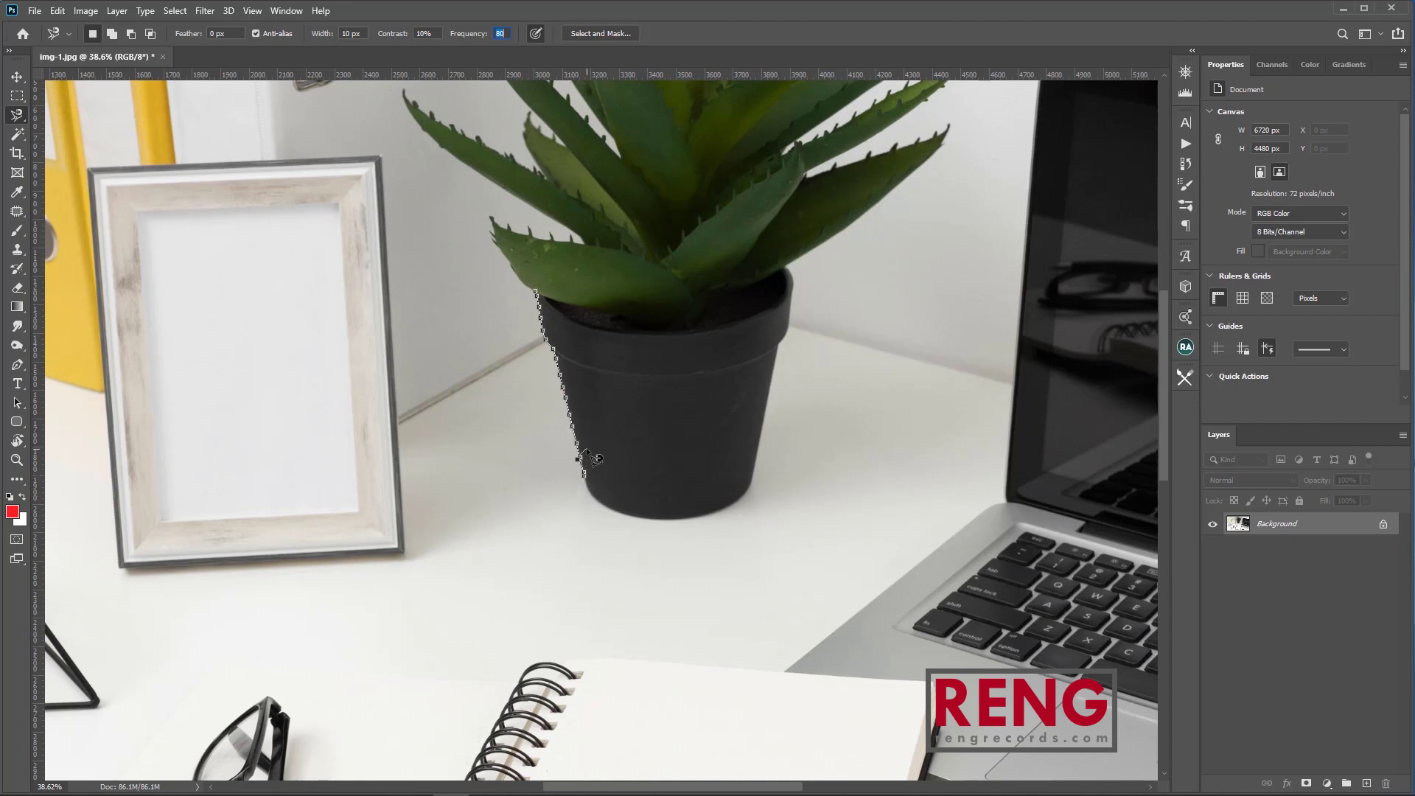
pyautogui.press('Escape')
pyautogui.scroll(5, 564, 421)
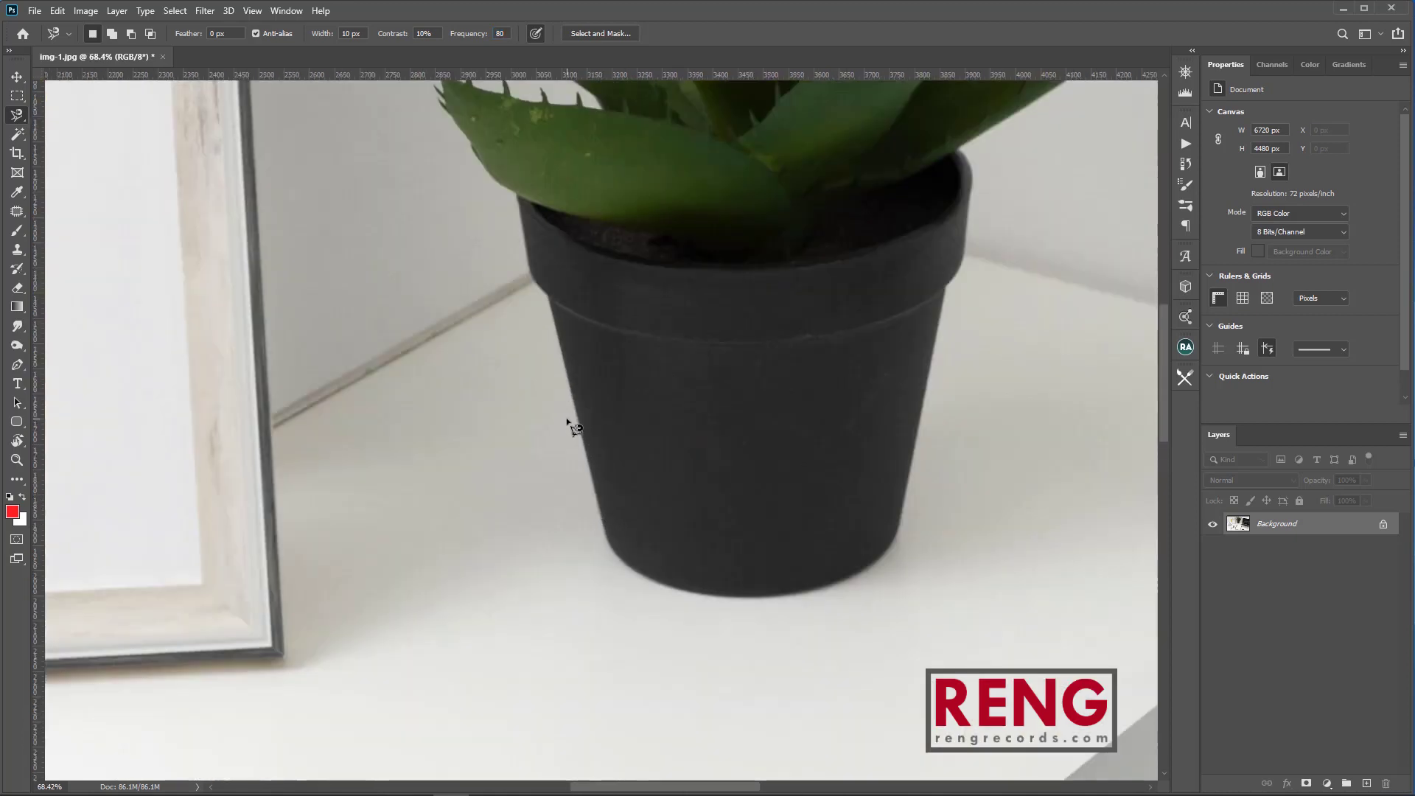
pyautogui.click(537, 213)
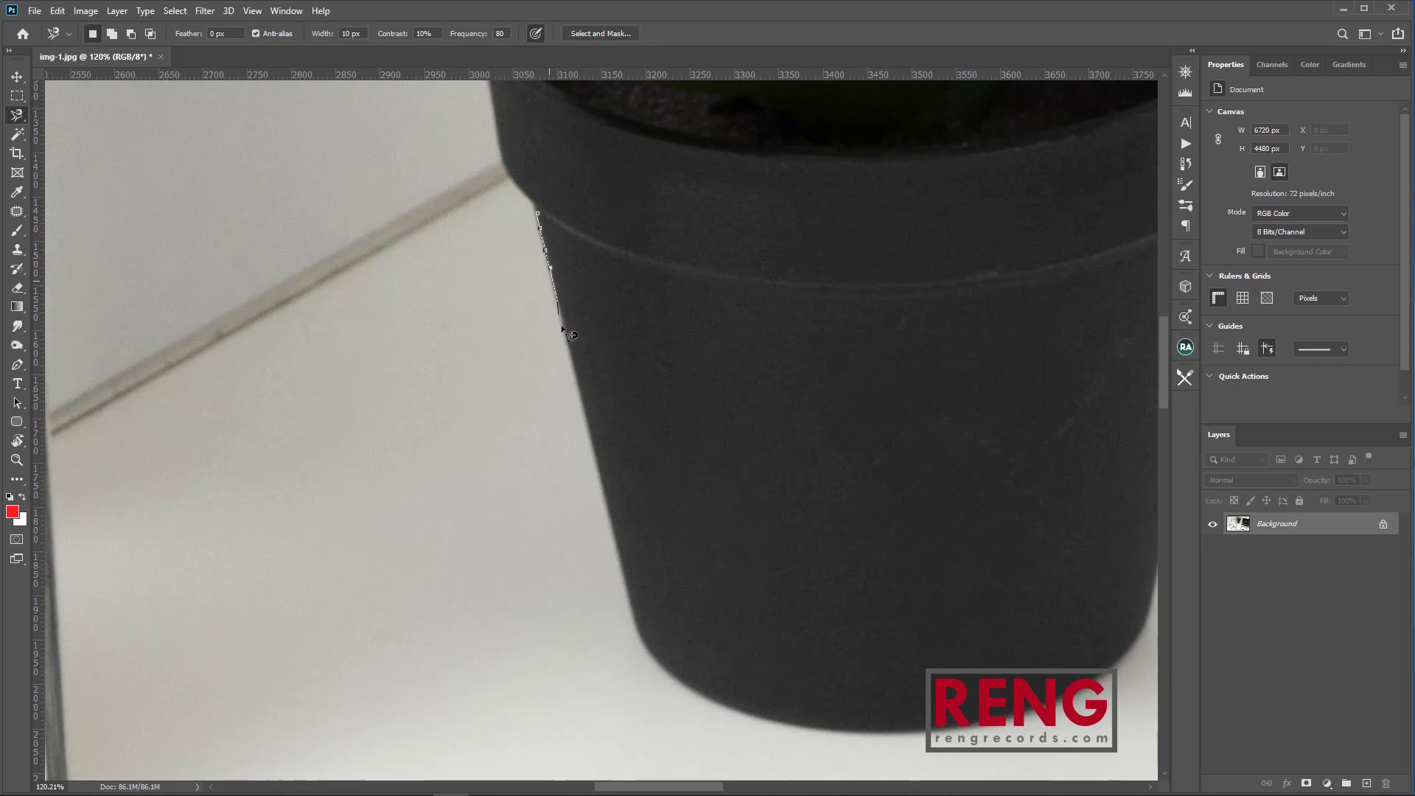
pyautogui.press('Escape')
# Try tracing the pot's left side below the rim at a lower frequency, discard the path and leave the Magnetic Lasso.
pyautogui.click(536, 215)
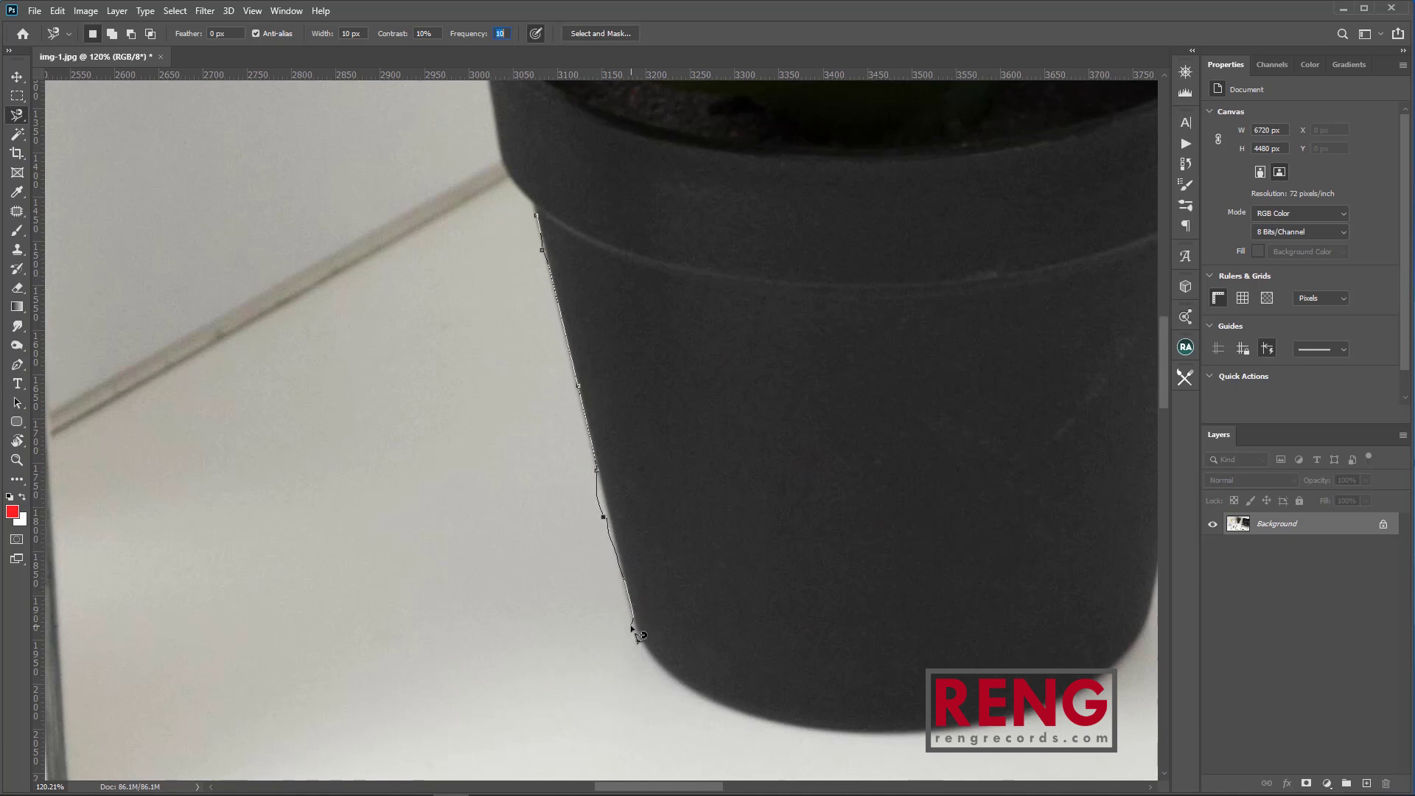
pyautogui.press('Escape')
pyautogui.press('Escape')
pyautogui.click(19, 98)
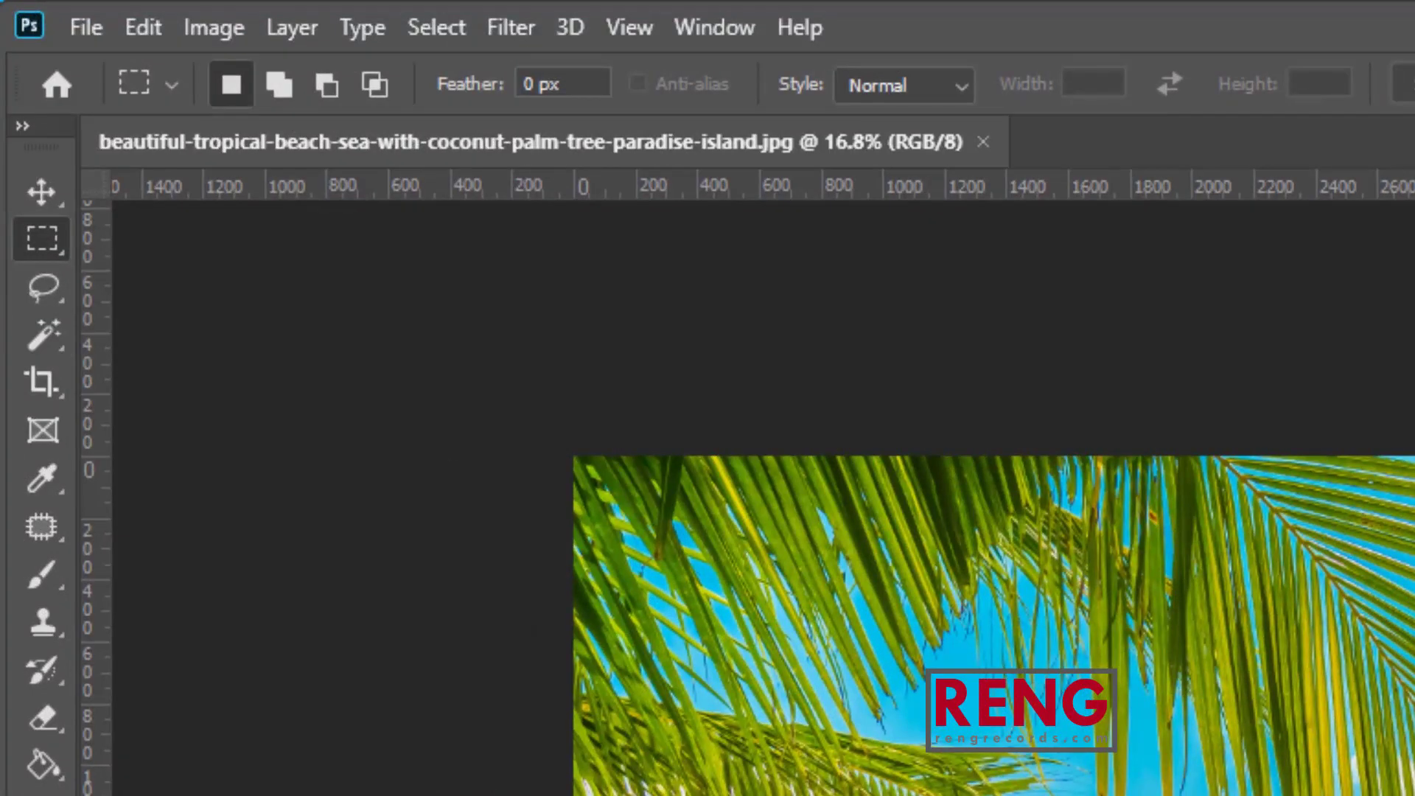
# Activate the Magic Wand on the tropical beach photo, sample the sky between the palms and deselect it.
pyautogui.click(46, 339)
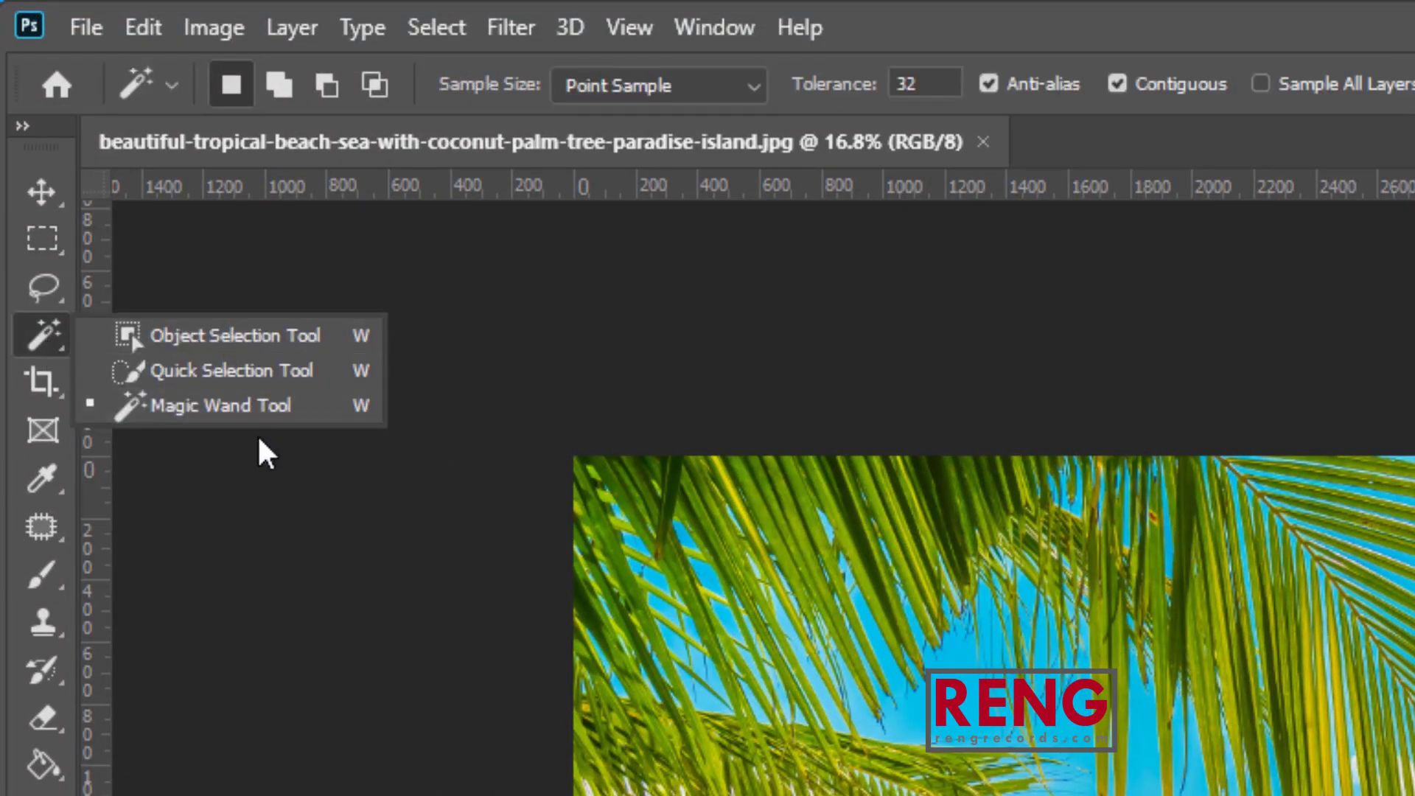
pyautogui.click(246, 407)
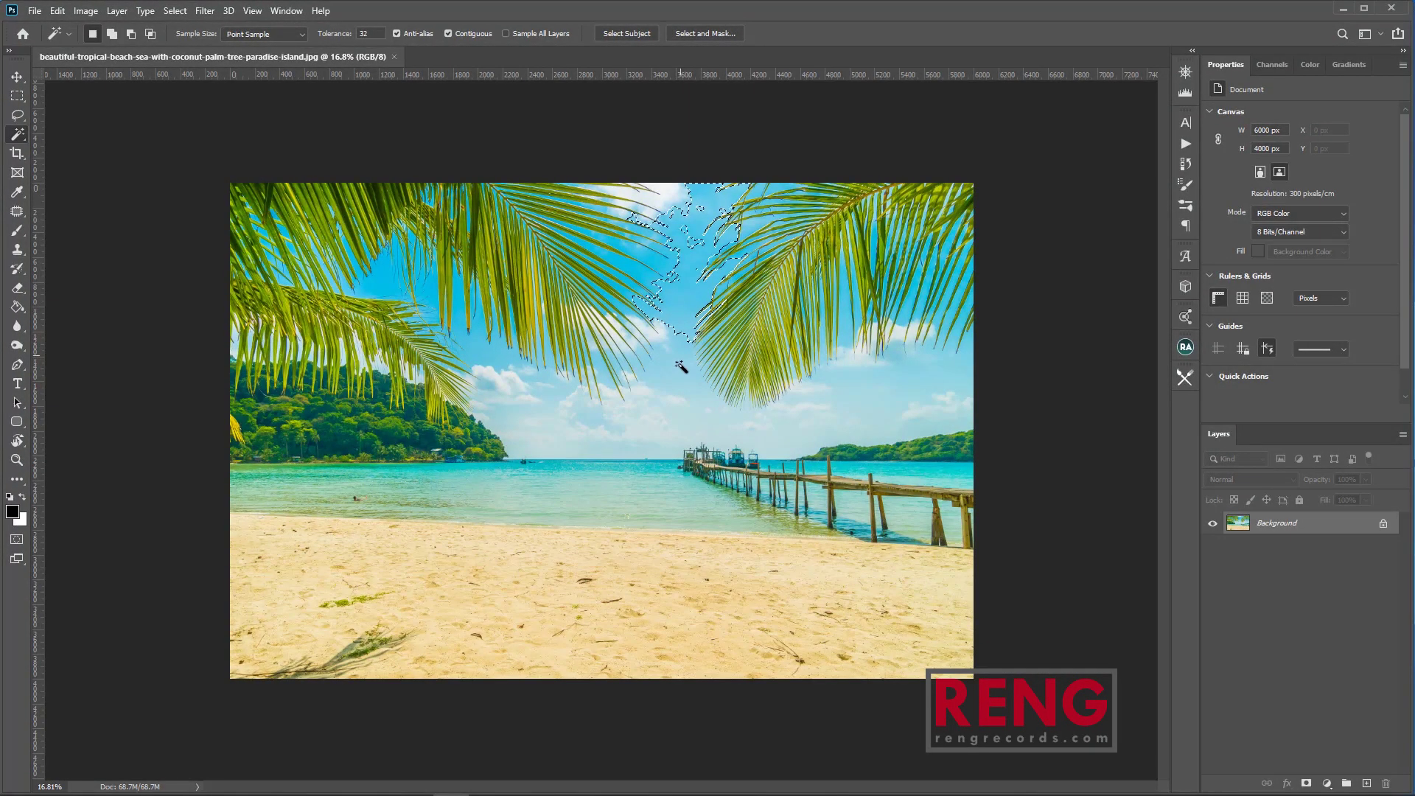
pyautogui.click(679, 373)
pyautogui.hotkey('ctrl', 'd')
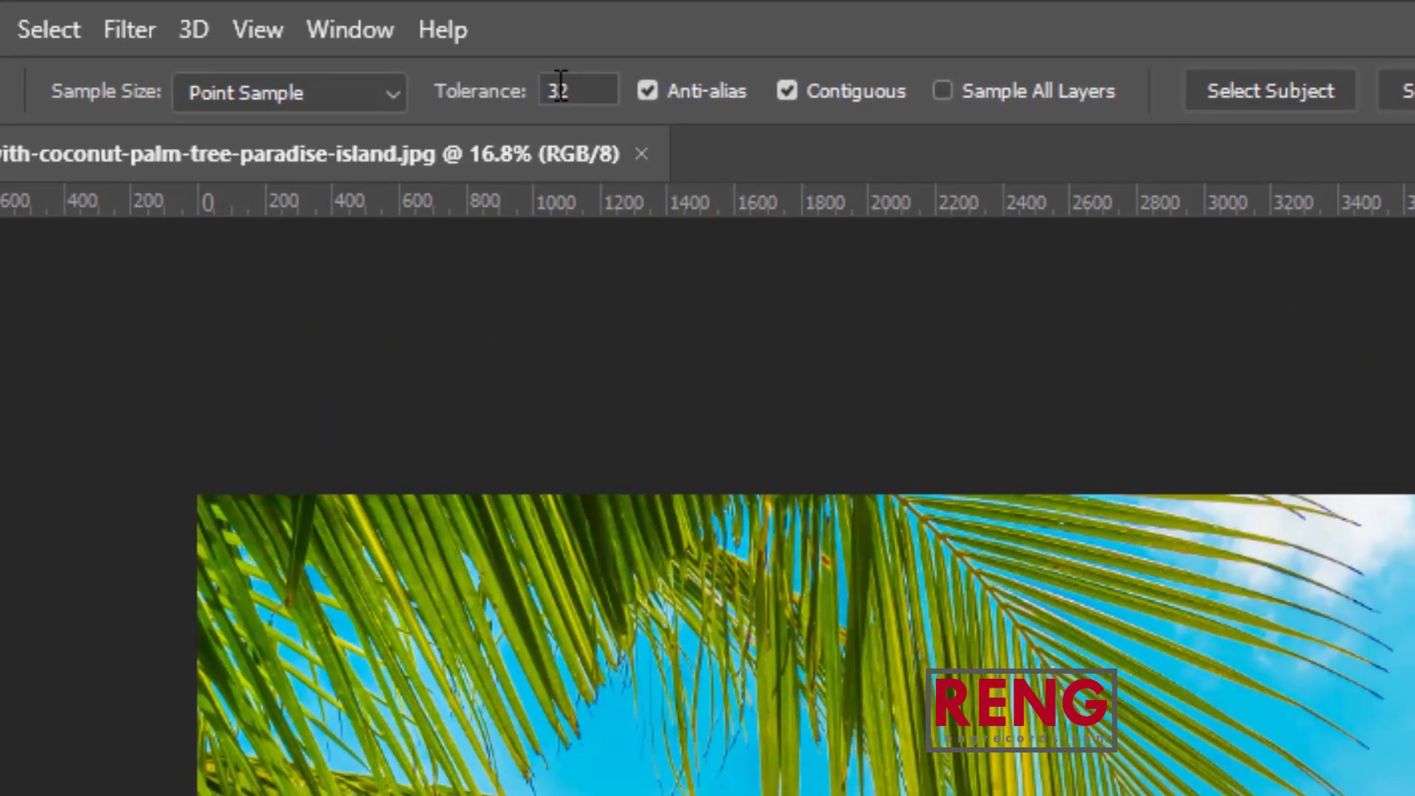
# Set the Magic Wand's tolerance to 10 and sample the sky beside the left palm leaves.
pyautogui.click(564, 90)
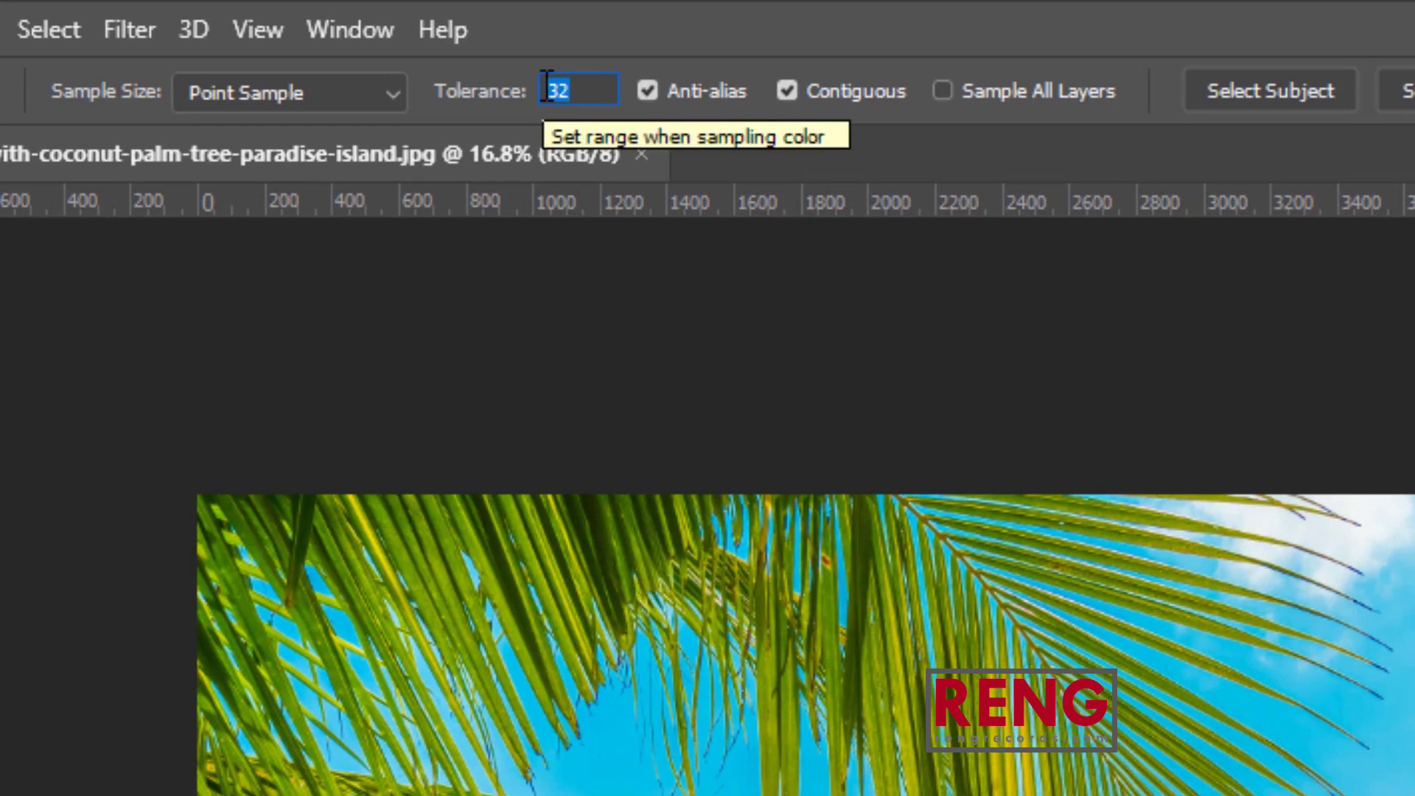
pyautogui.write('10')
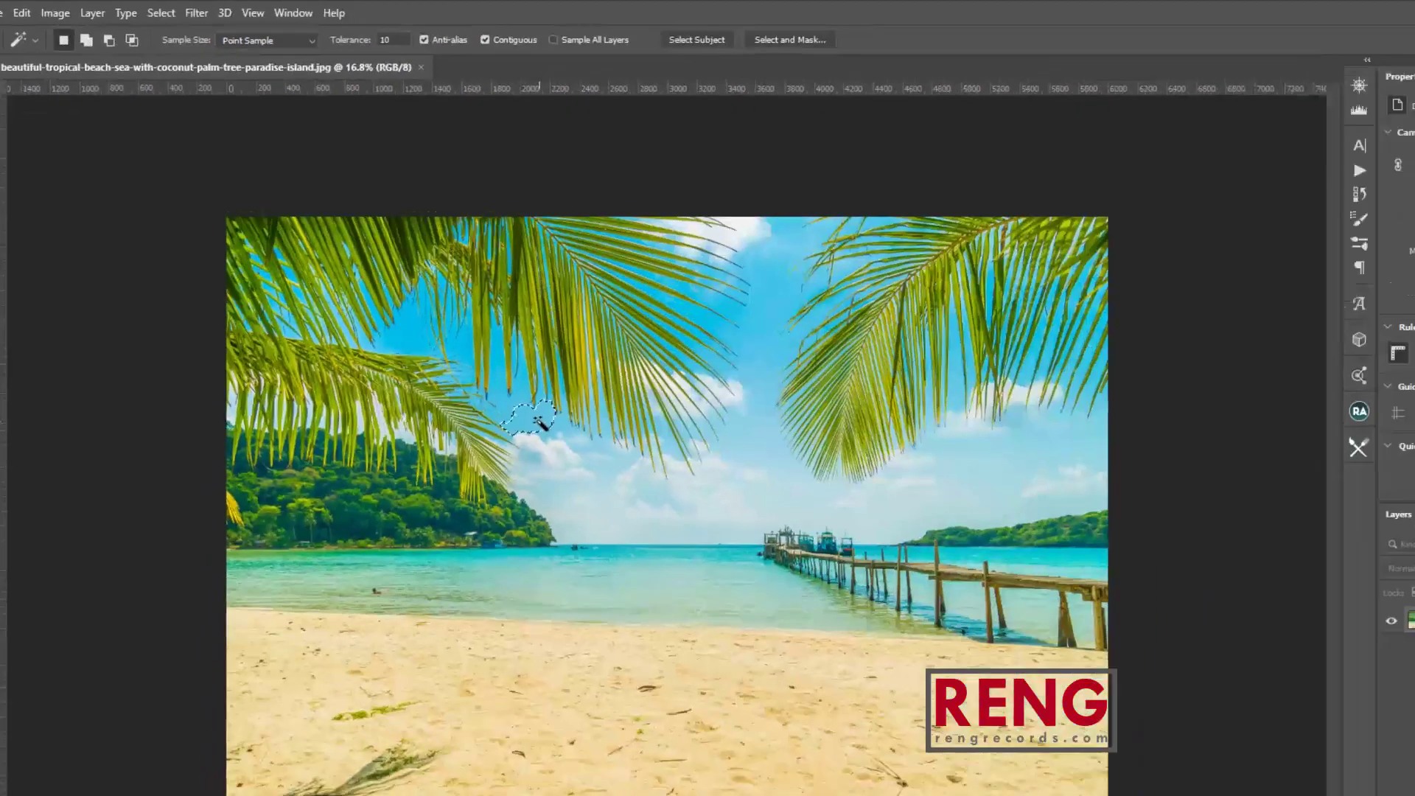
pyautogui.click(503, 362)
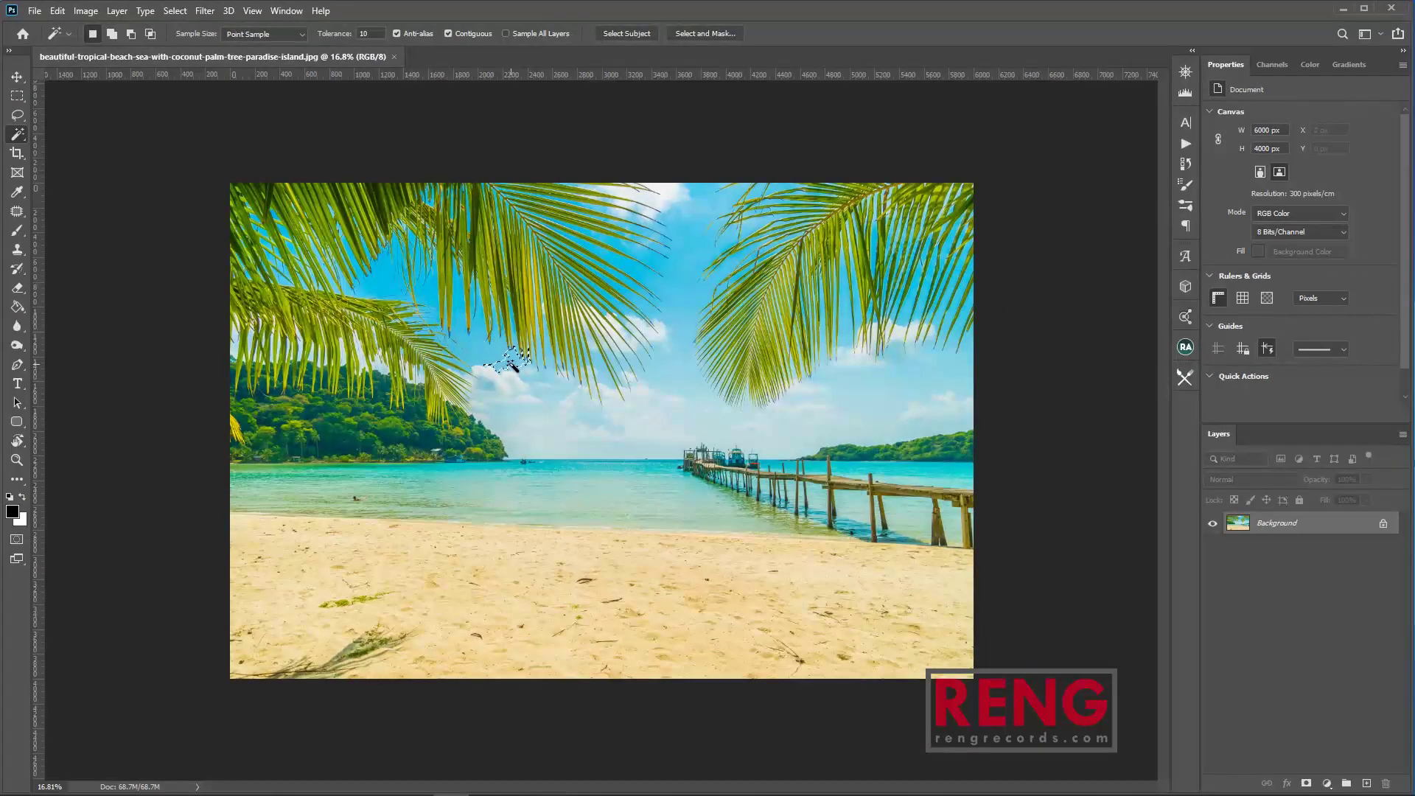
pyautogui.click(467, 344)
pyautogui.click(499, 362)
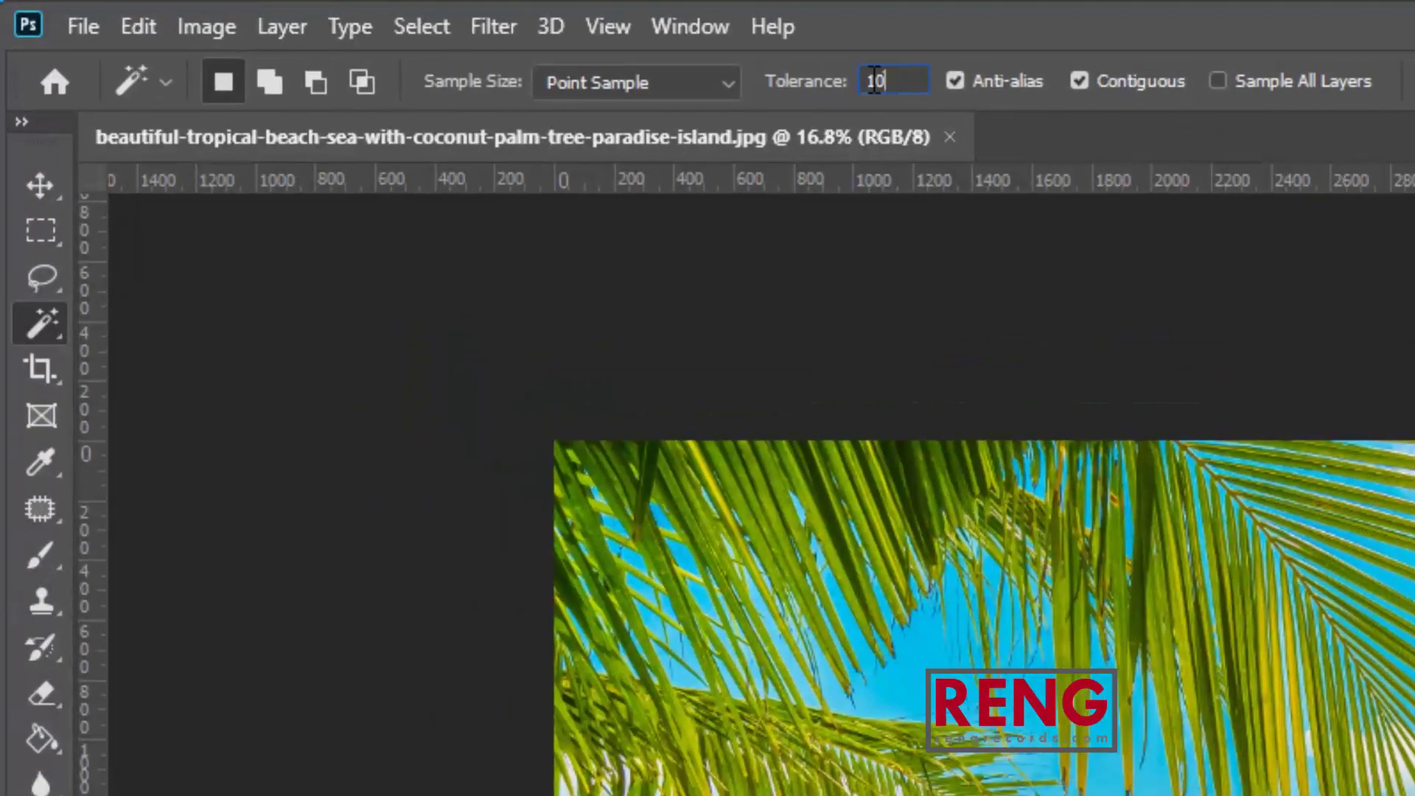
# Set the Magic Wand's tolerance to 150 and select the sky from beside the left palm leaves.
pyautogui.click(357, 34)
pyautogui.write('1')
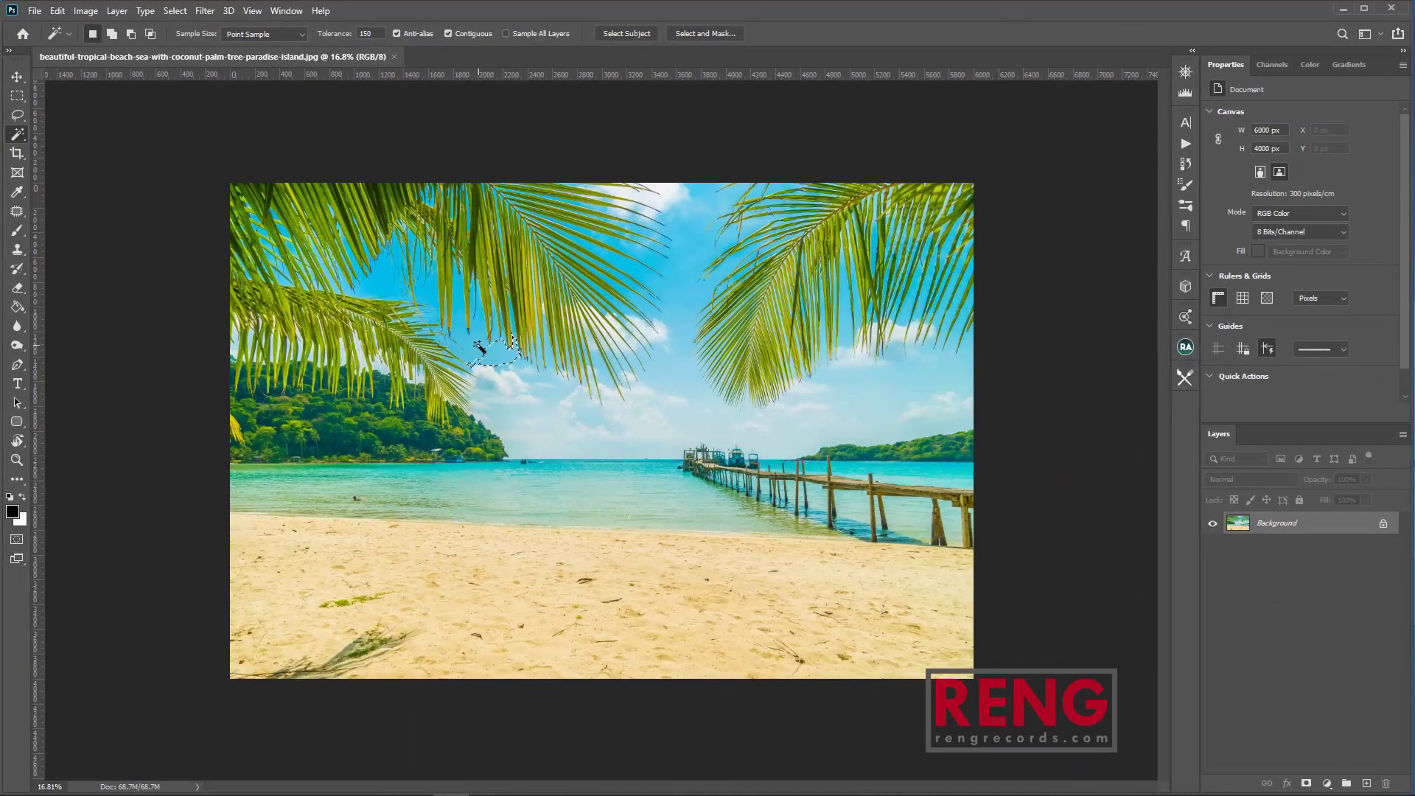
pyautogui.click(479, 345)
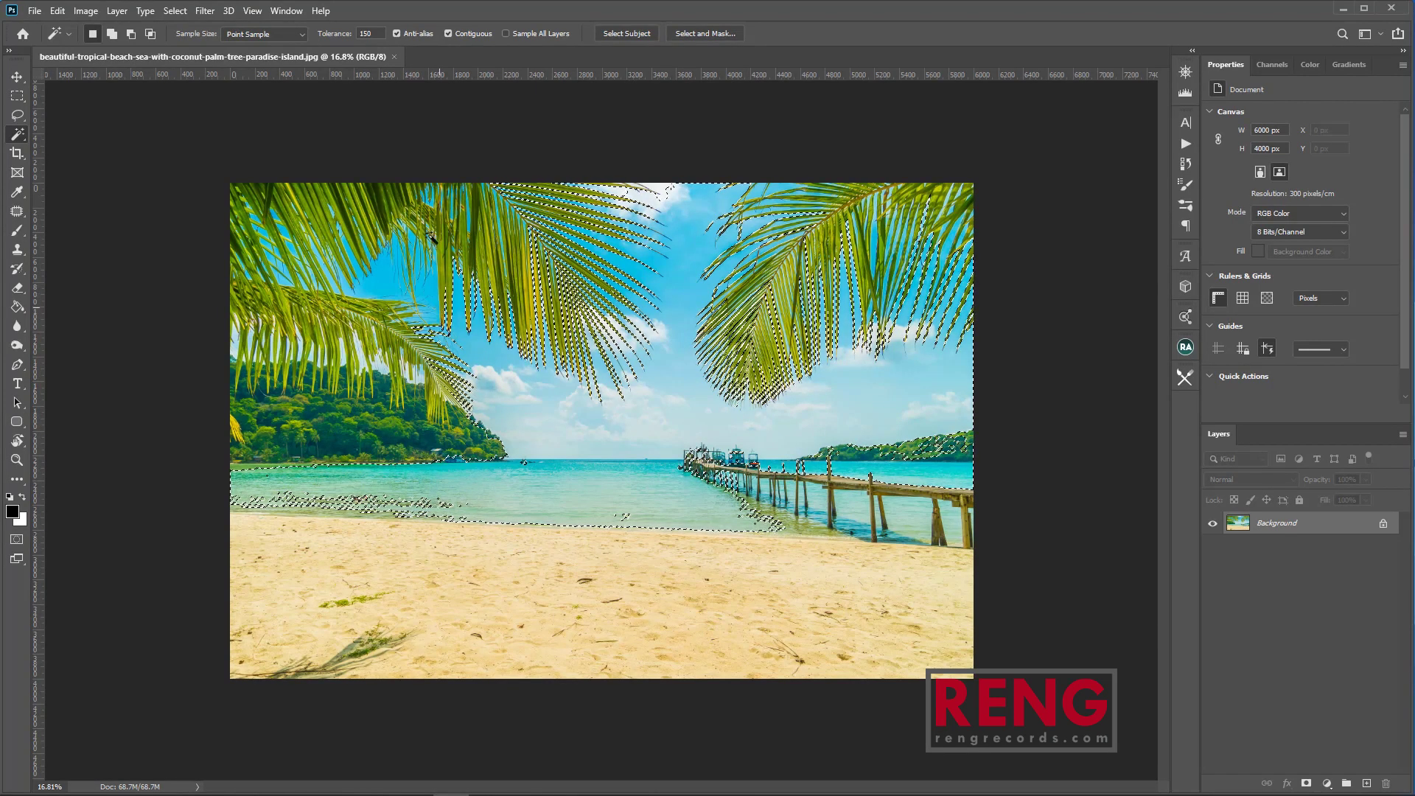
# Set the Magic Wand's tolerance to 32 and select a small patch of sky among the left palm leaves.
pyautogui.click(357, 33)
pyautogui.write('32')
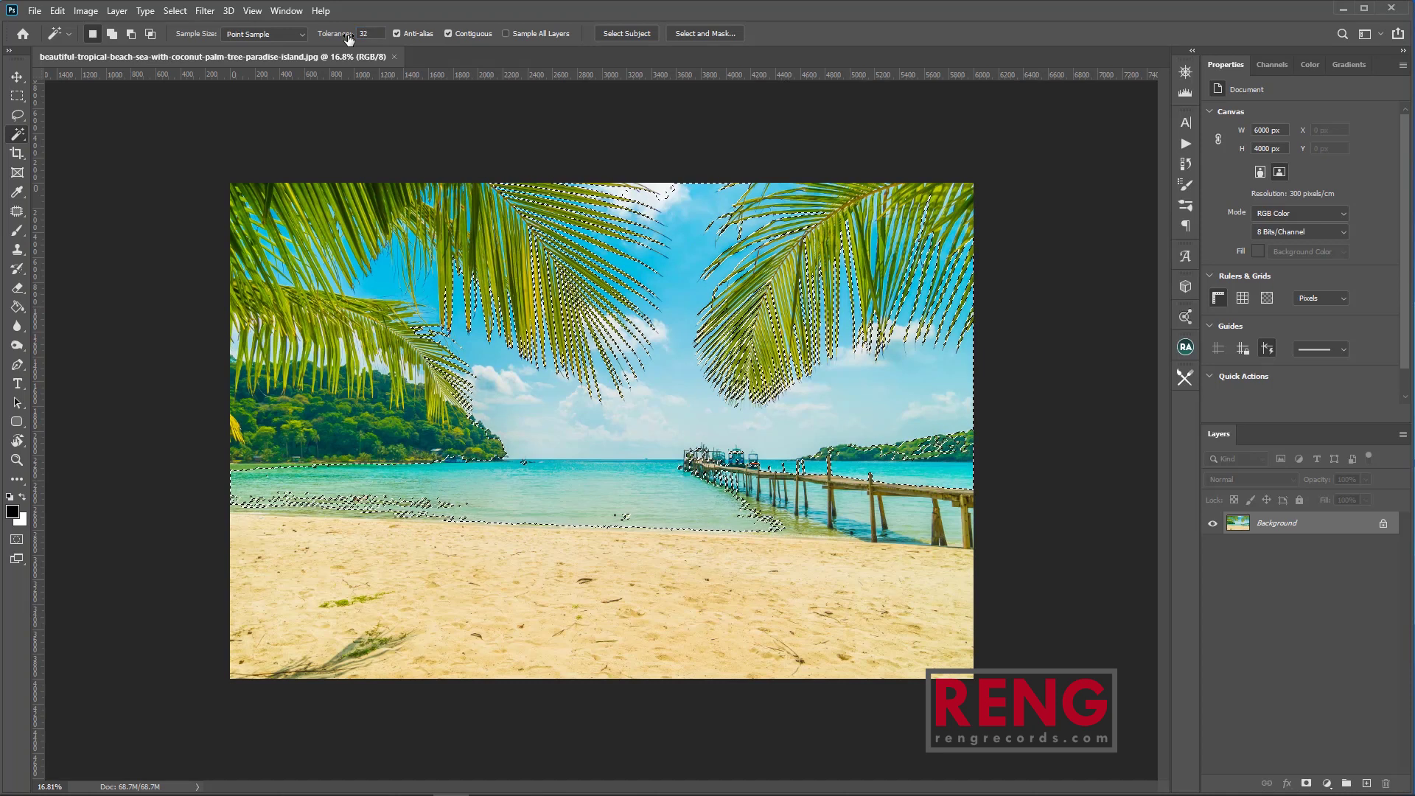
pyautogui.click(477, 348)
pyautogui.click(429, 289)
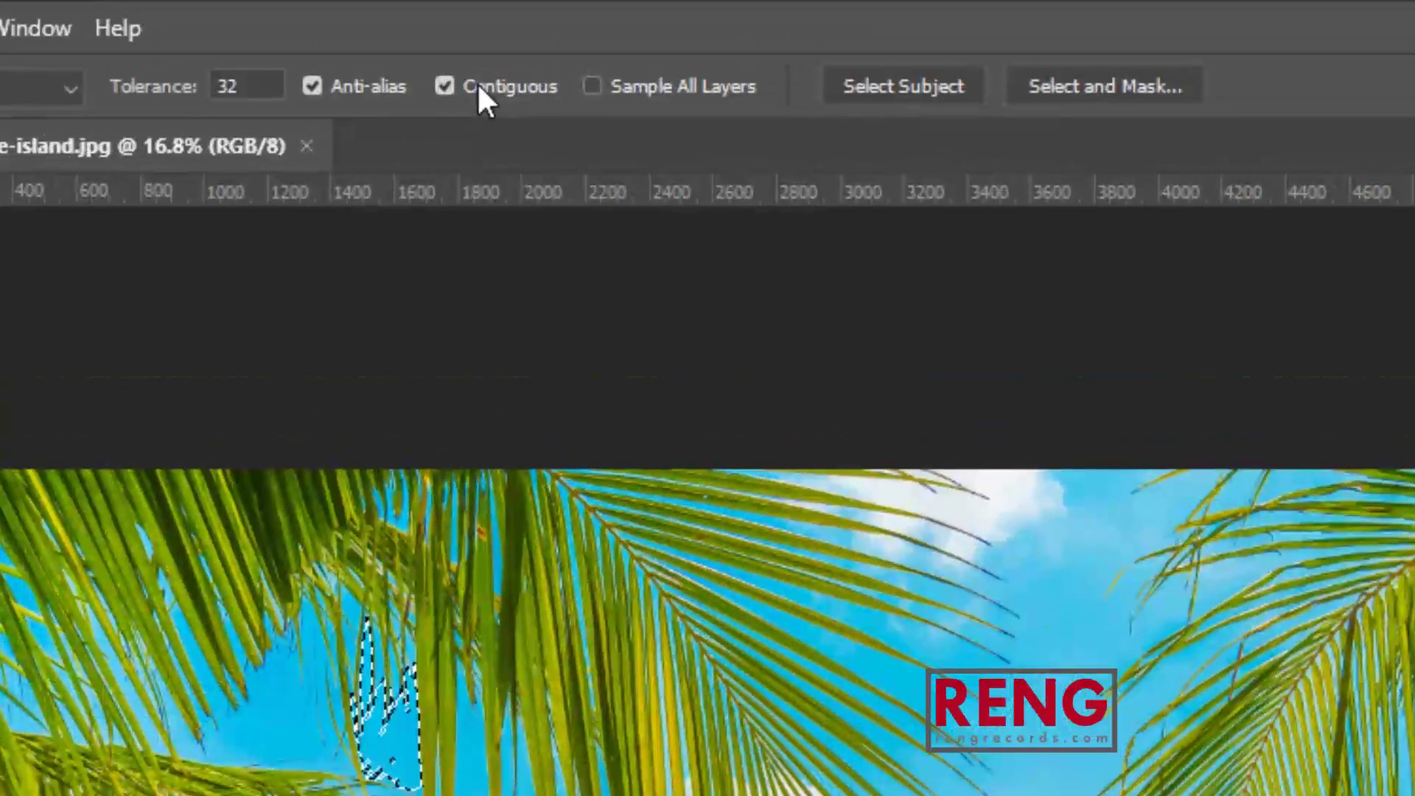
# Turn off Contiguous and select the matching blue across the whole photo by sampling the sky among the left leaves.
pyautogui.click(461, 37)
pyautogui.click(482, 87)
pyautogui.click(483, 87)
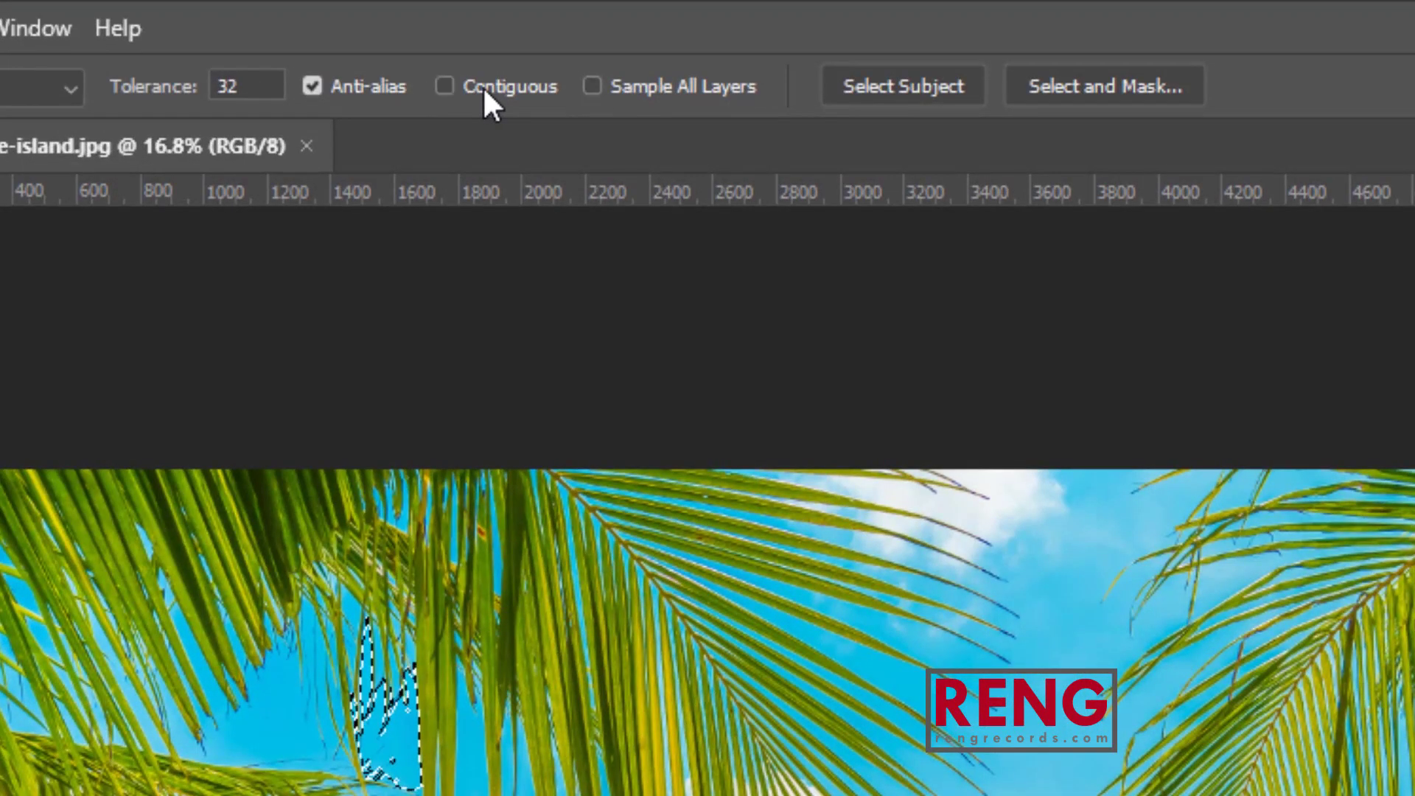
pyautogui.click(336, 740)
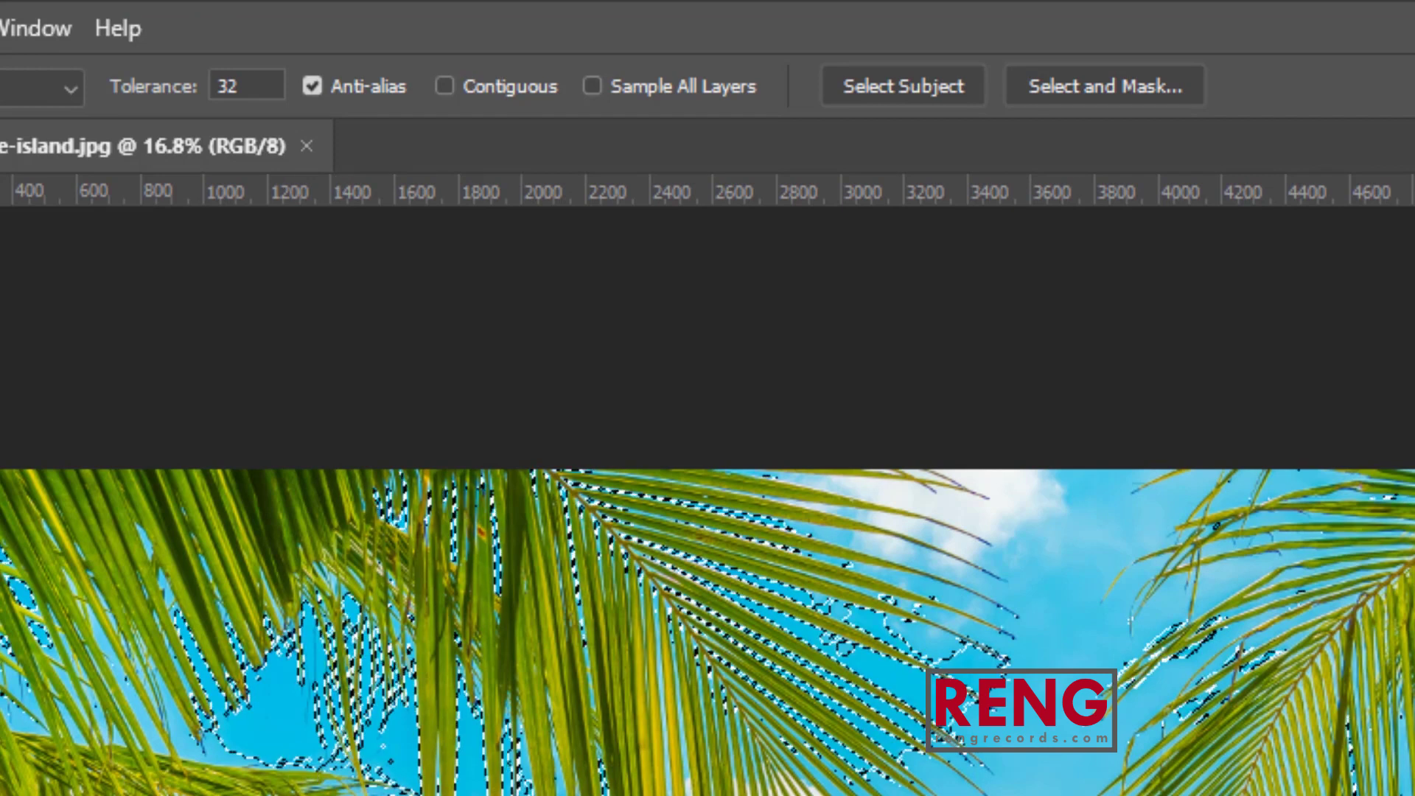
# Turn Contiguous back on and sample the blue sky patch among the left palm leaves.
pyautogui.click(466, 87)
pyautogui.click(262, 713)
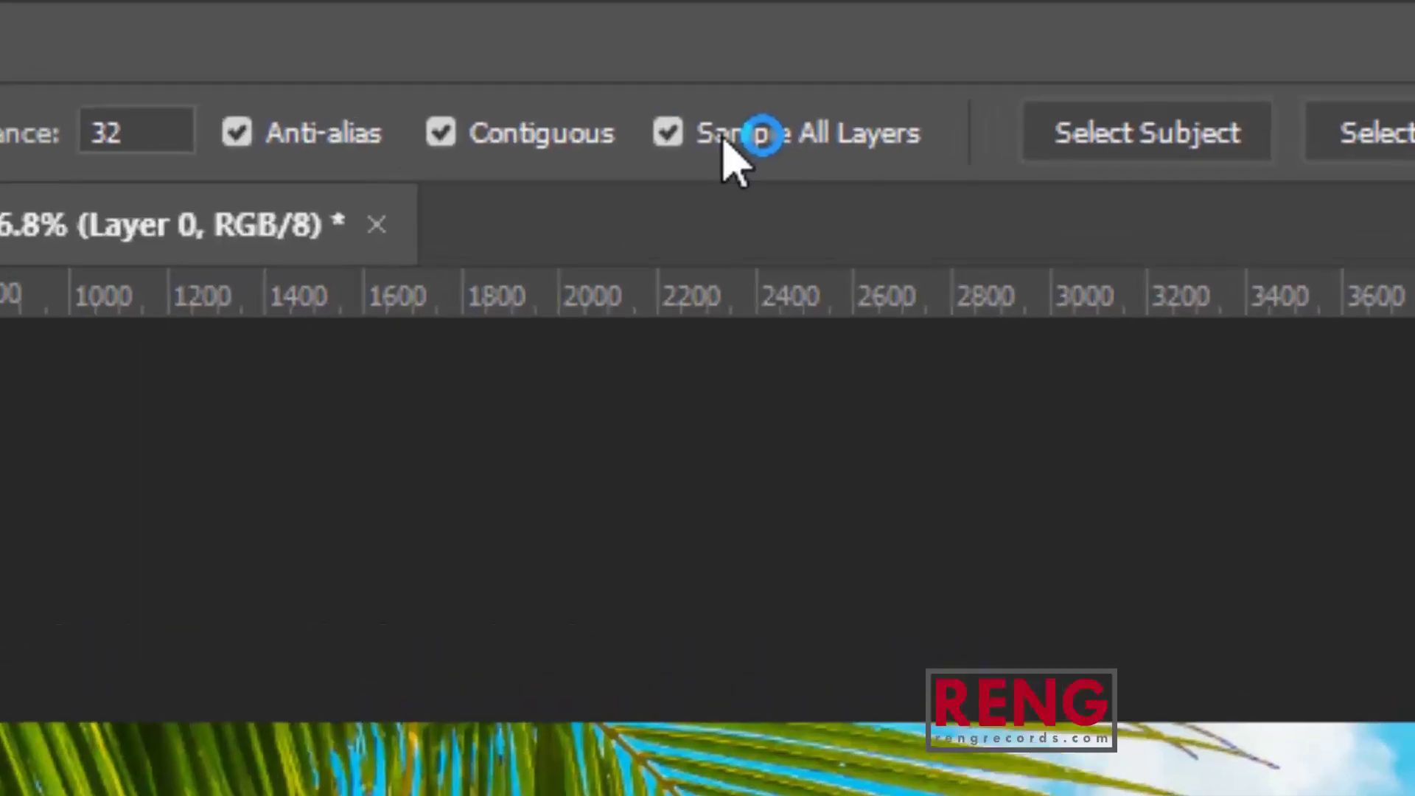
# Turn off Sample All Layers and select the whole canvas on a new empty layer above the photo.
pyautogui.click(523, 41)
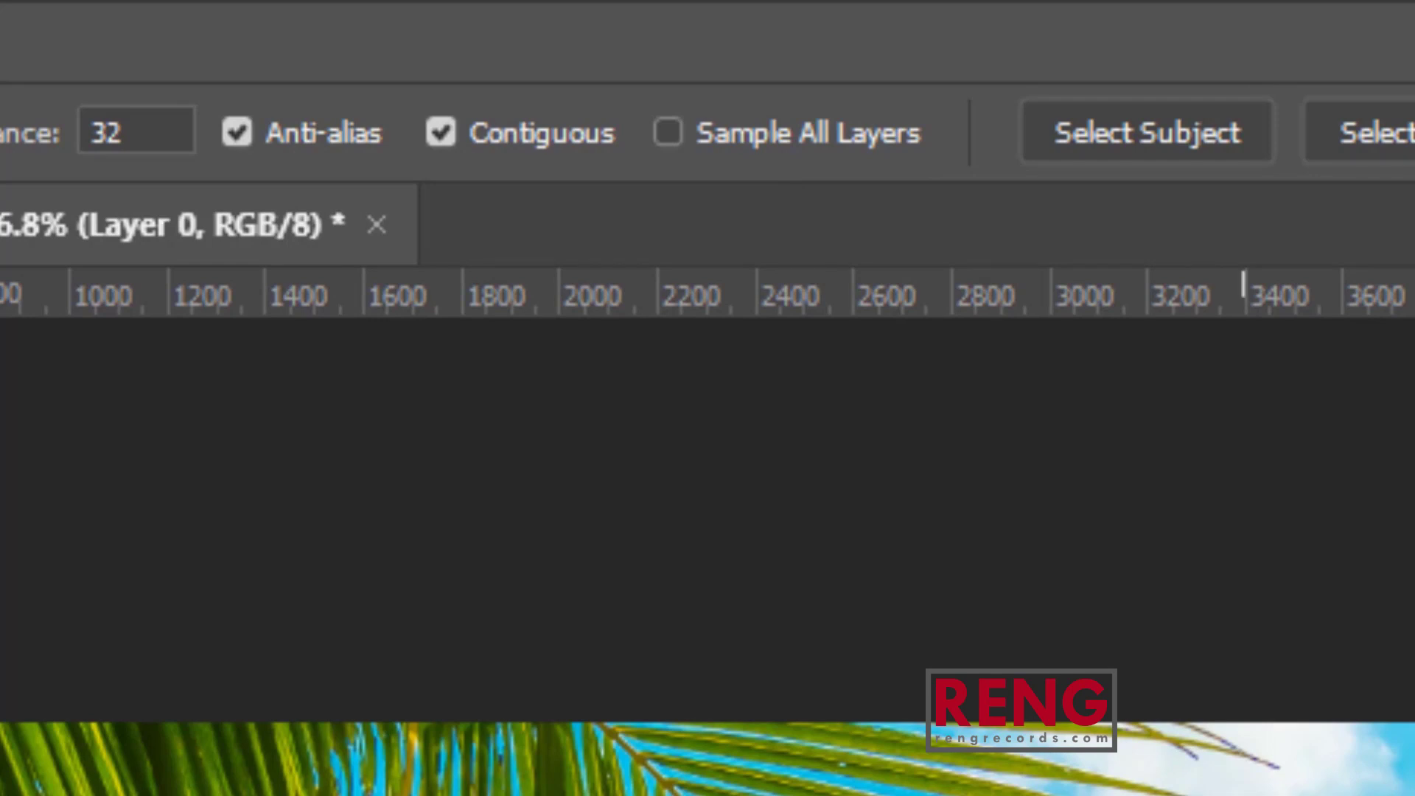
pyautogui.hotkey('ctrl', 'j')
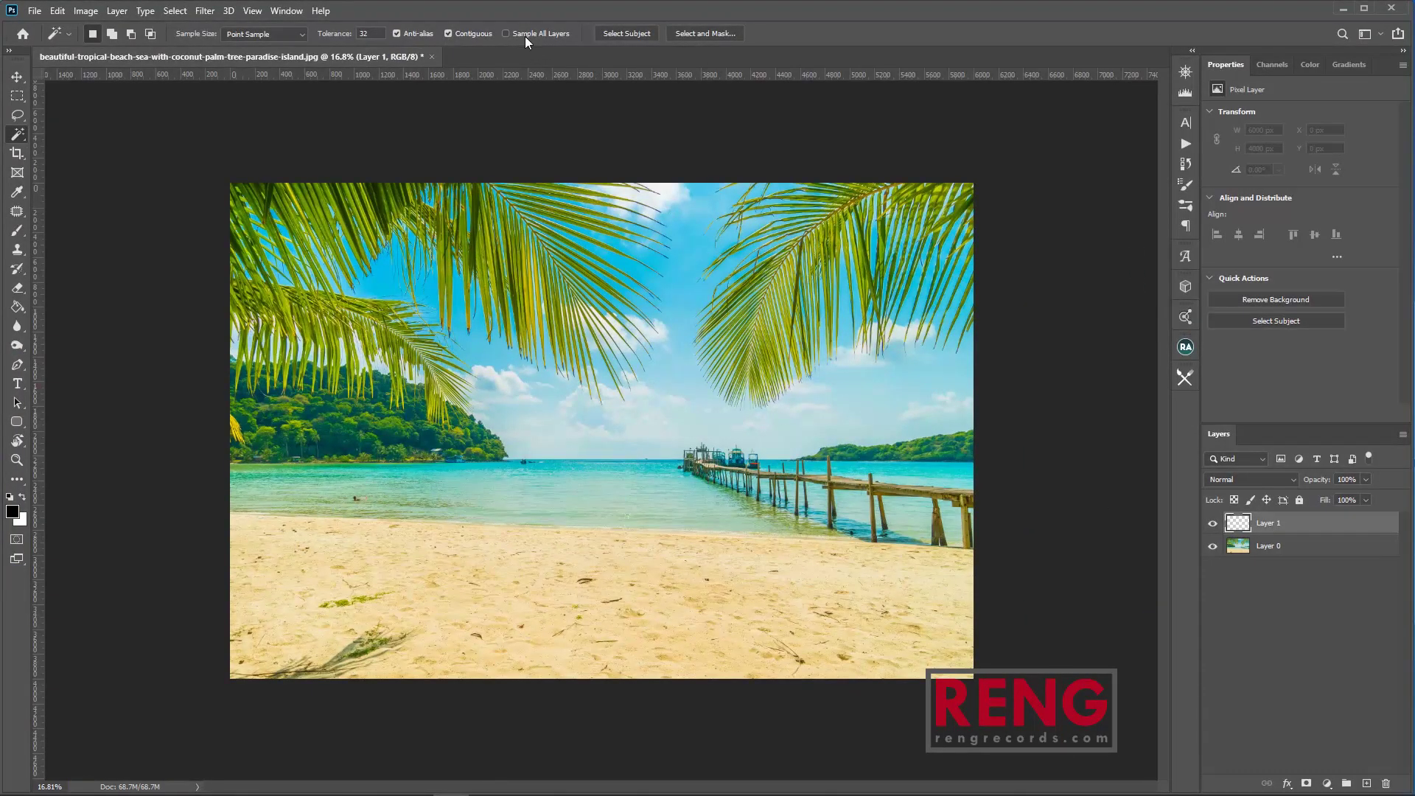
pyautogui.hotkey('ctrl', 'a')
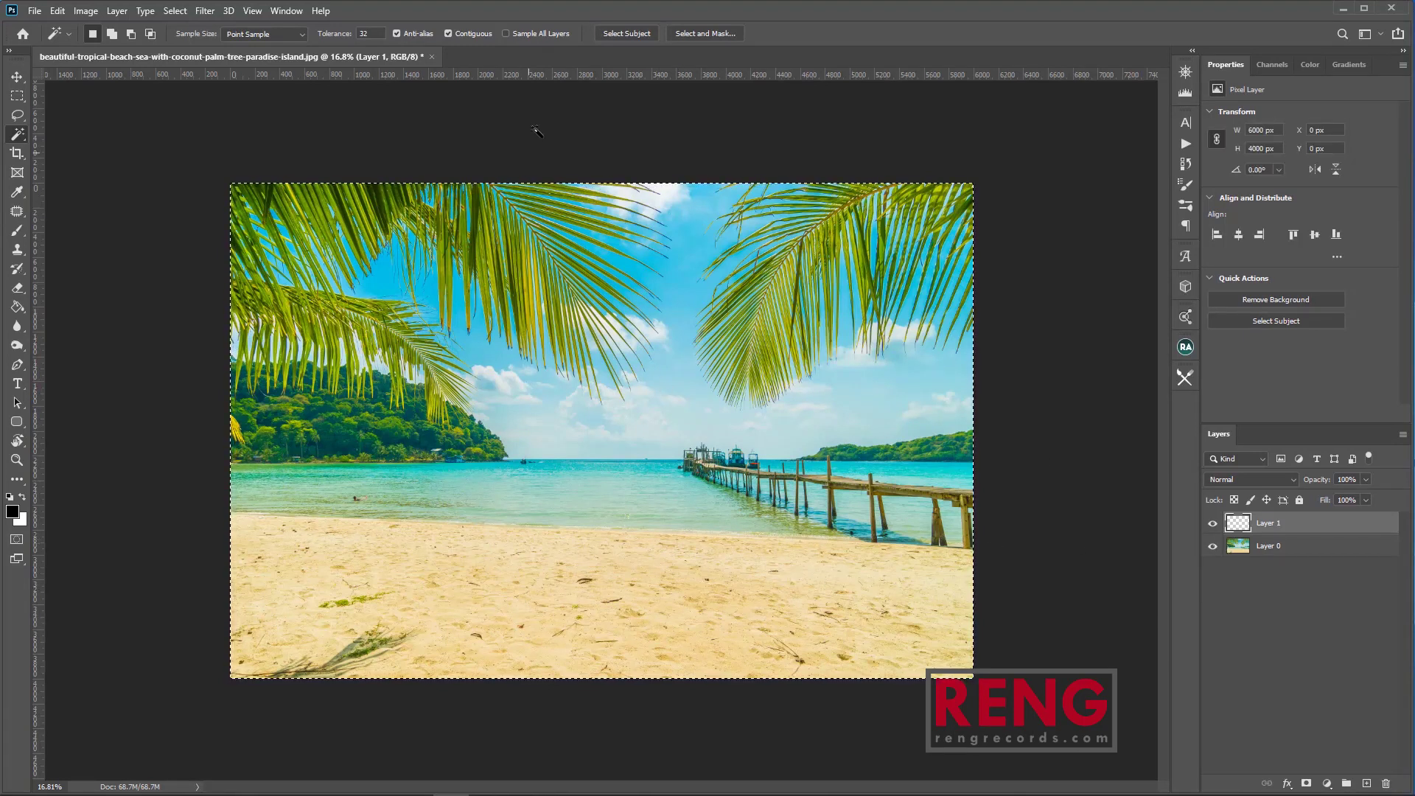
# Turn on Sample All Layers, sample the sky between the palms from the empty layer, and deselect it.
pyautogui.click(518, 34)
pyautogui.click(679, 289)
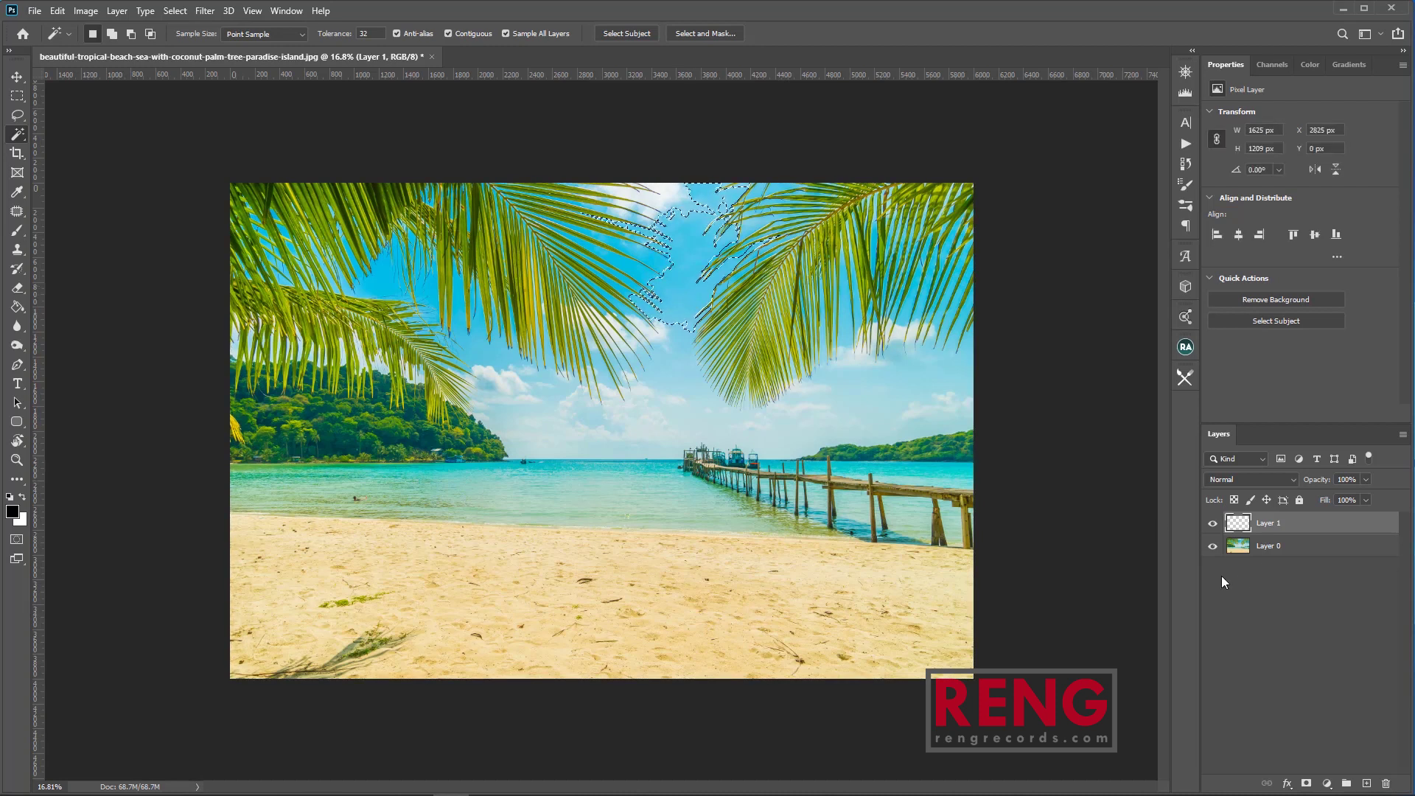
pyautogui.hotkey('ctrl', 'd')
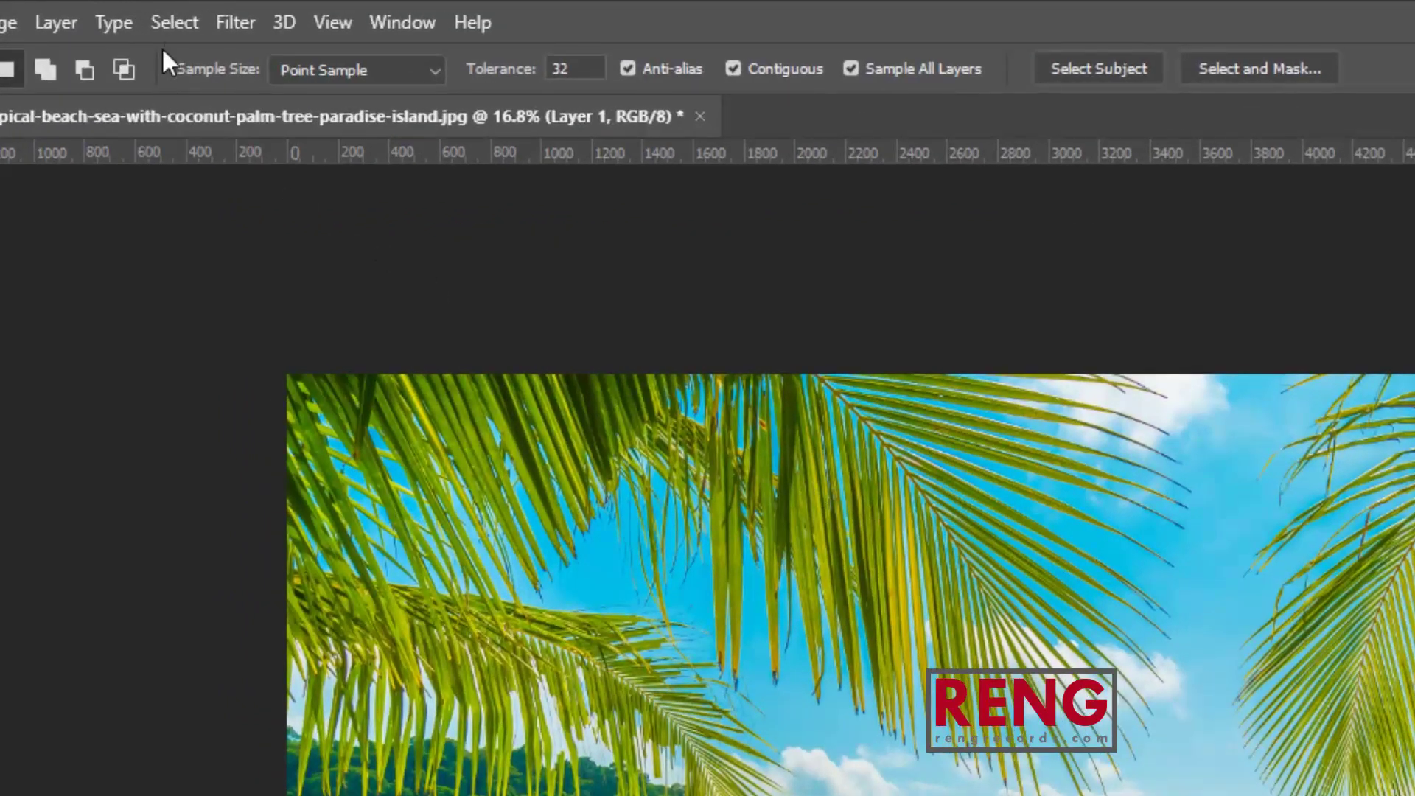
# Make Layer 0 active and select its entire canvas.
pyautogui.click(171, 28)
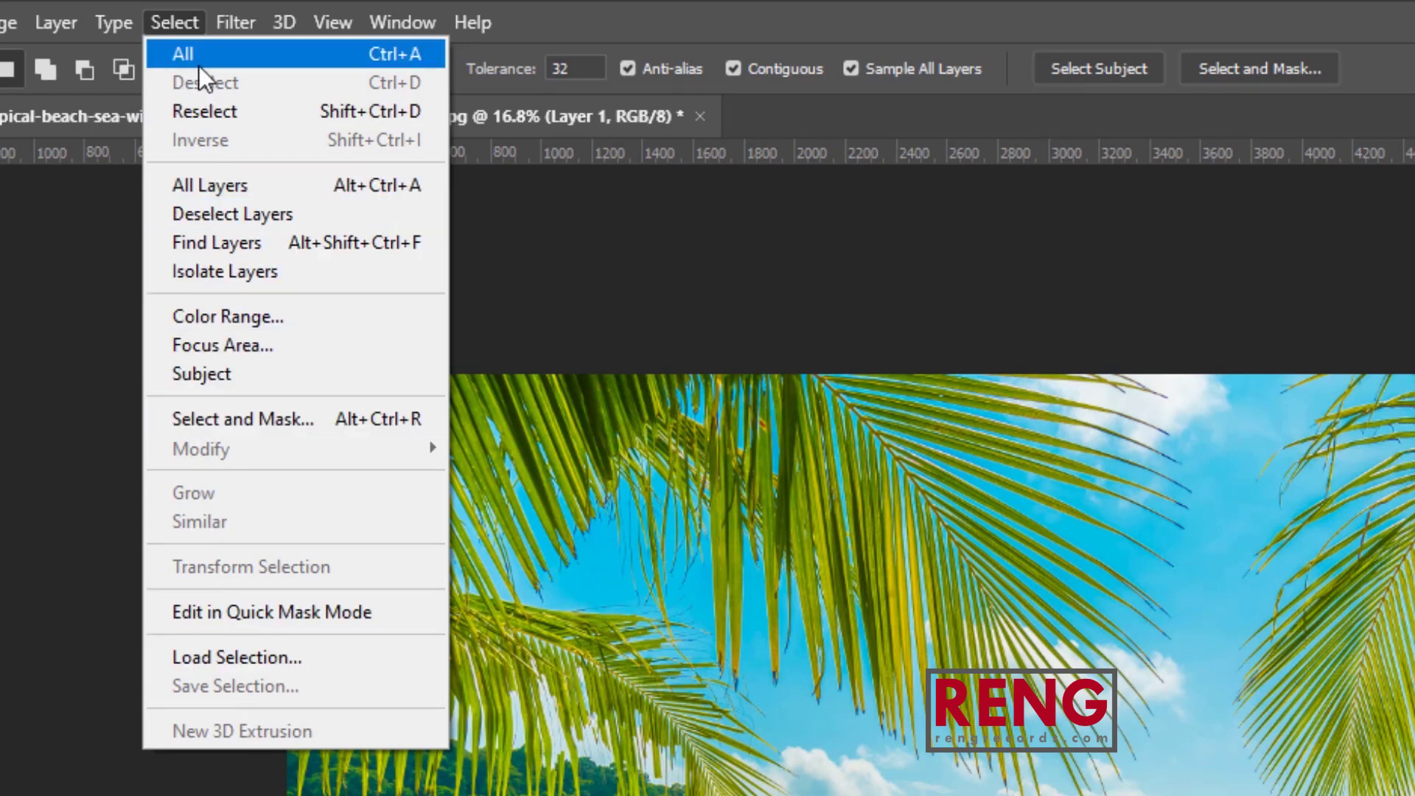
pyautogui.click(1414, 795)
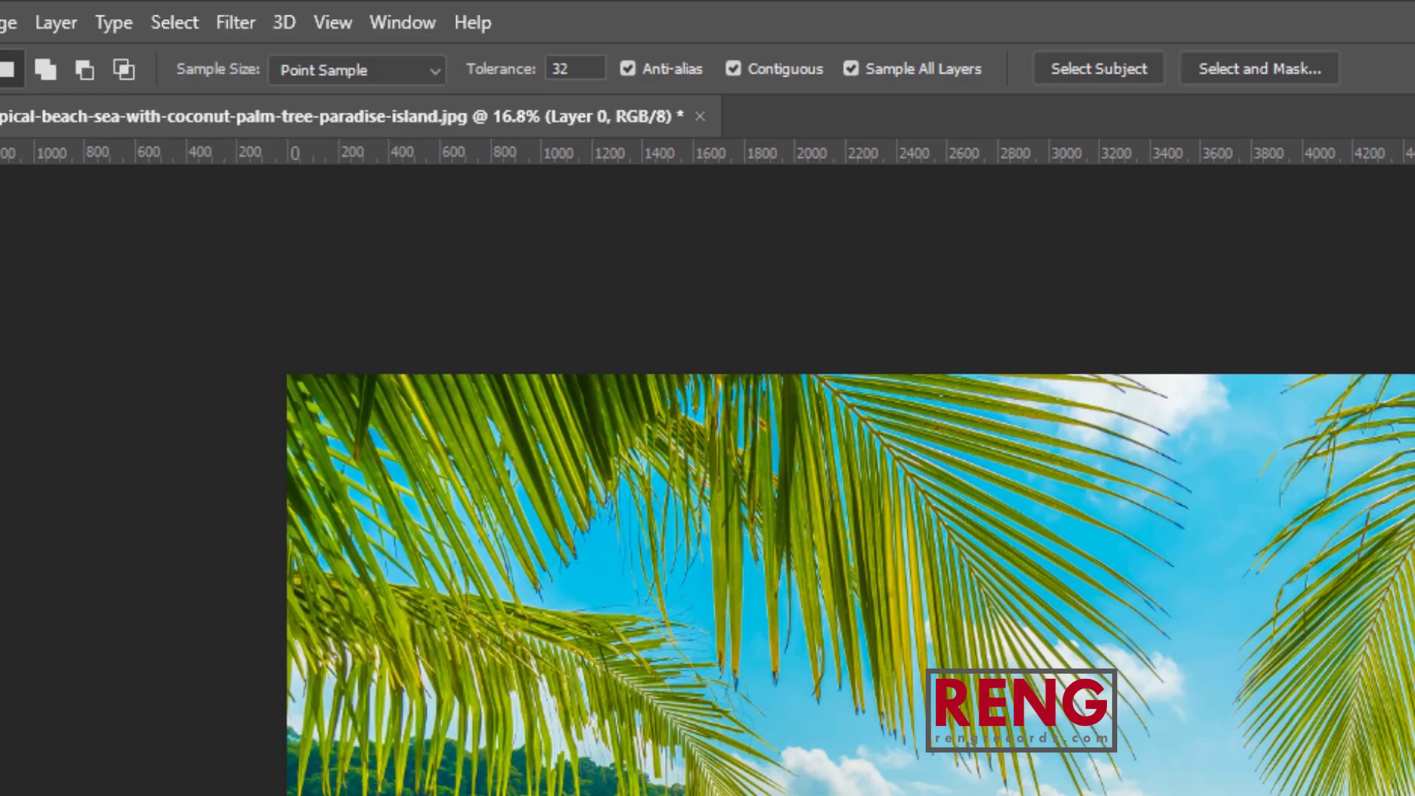
pyautogui.click(175, 22)
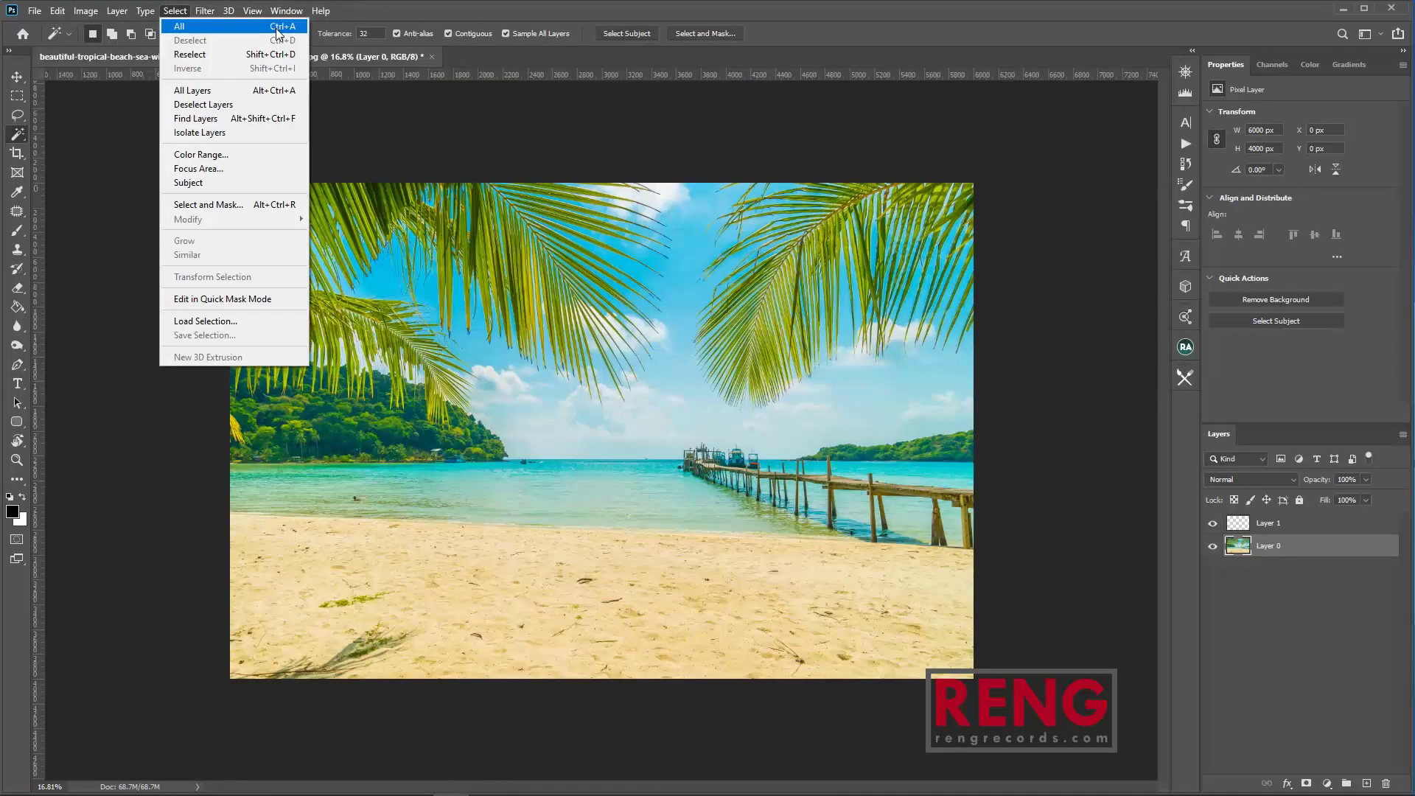
pyautogui.click(245, 31)
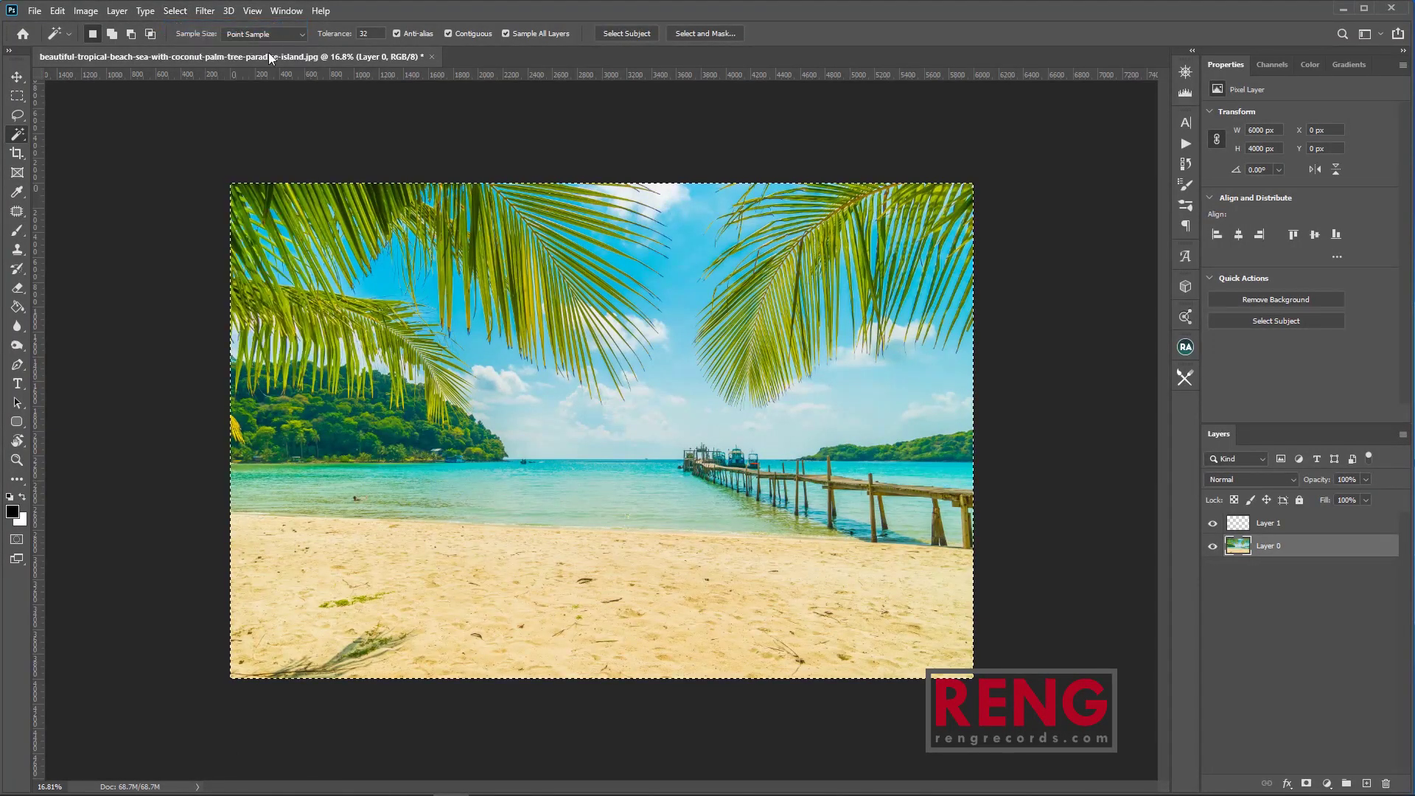
# Deselect the whole canvas and restore that selection with Reselect.
pyautogui.click(176, 10)
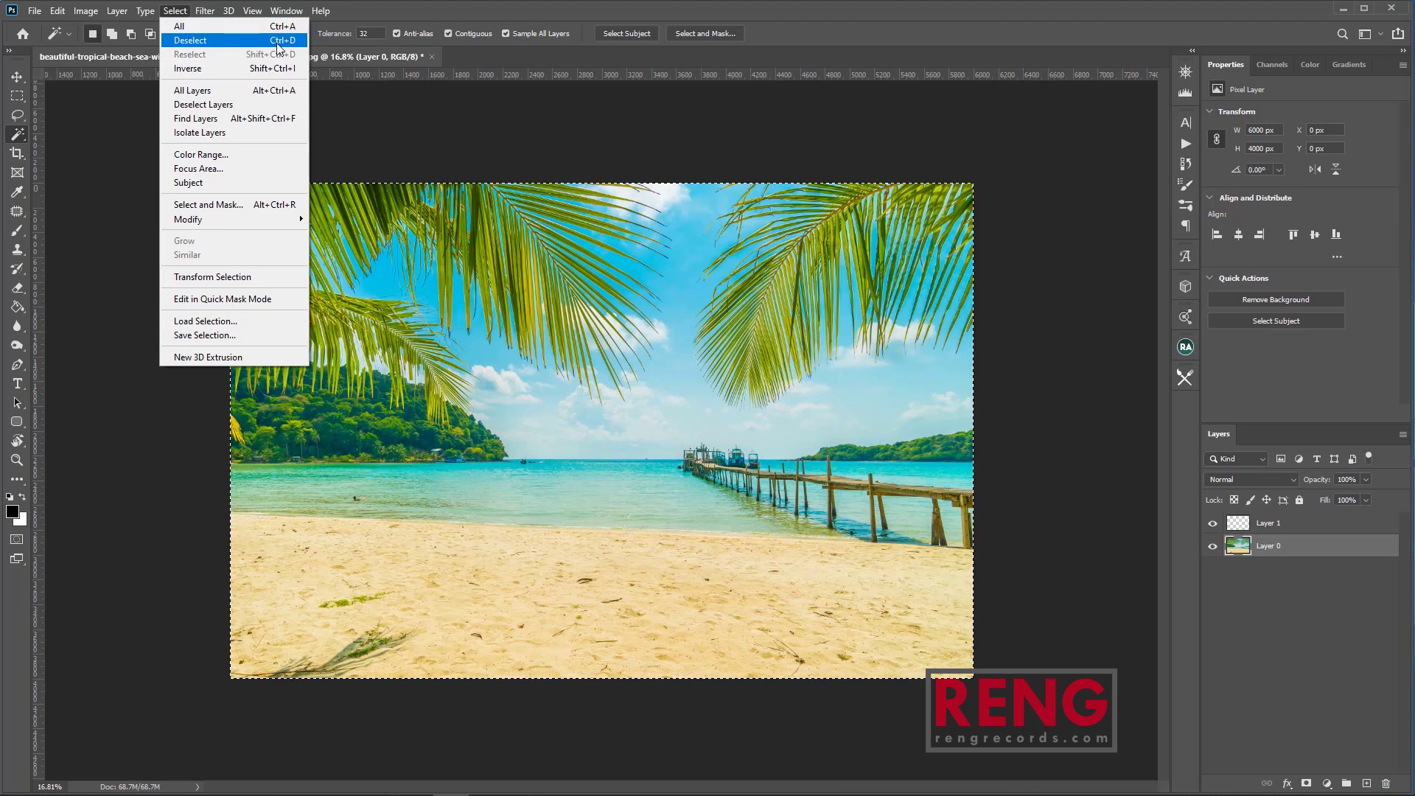
pyautogui.click(238, 46)
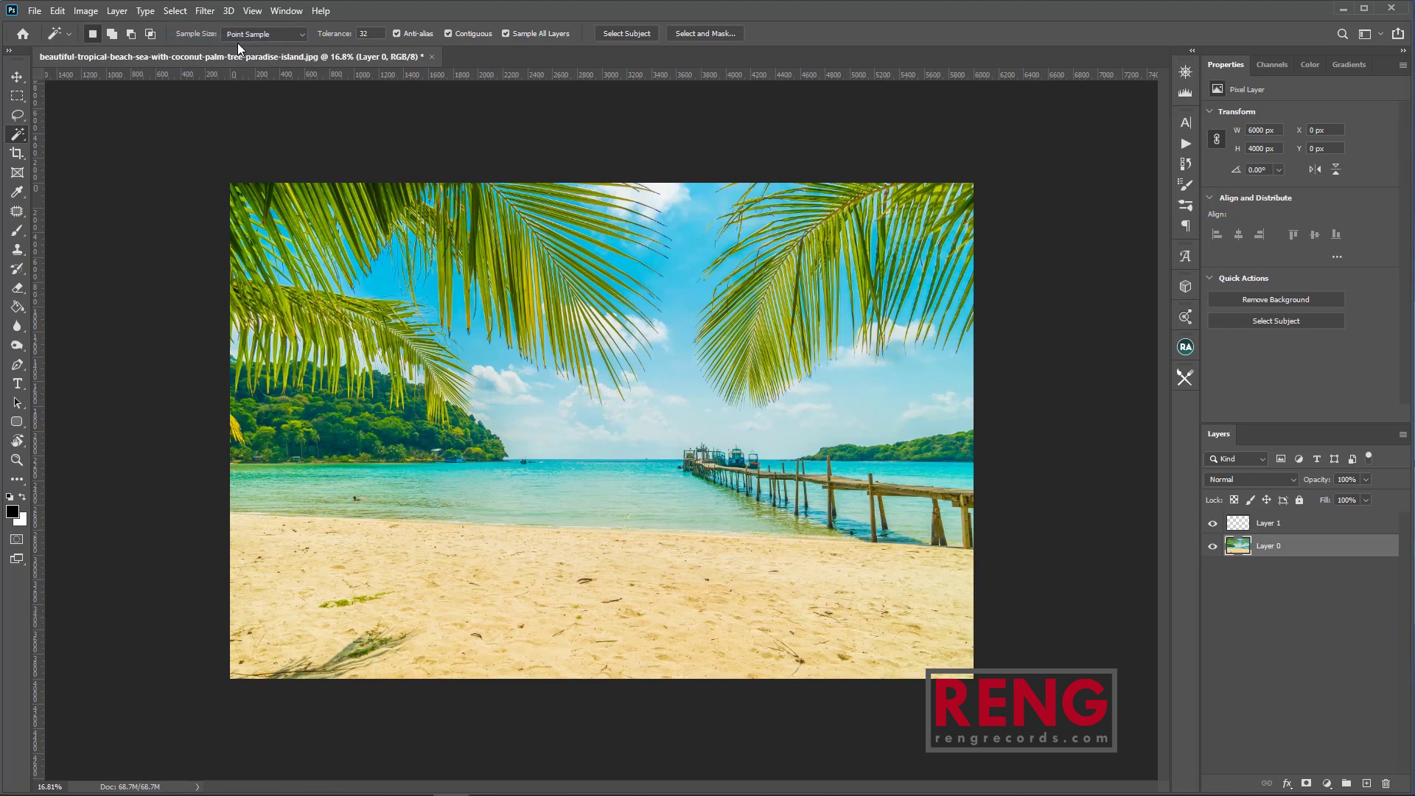
pyautogui.click(177, 11)
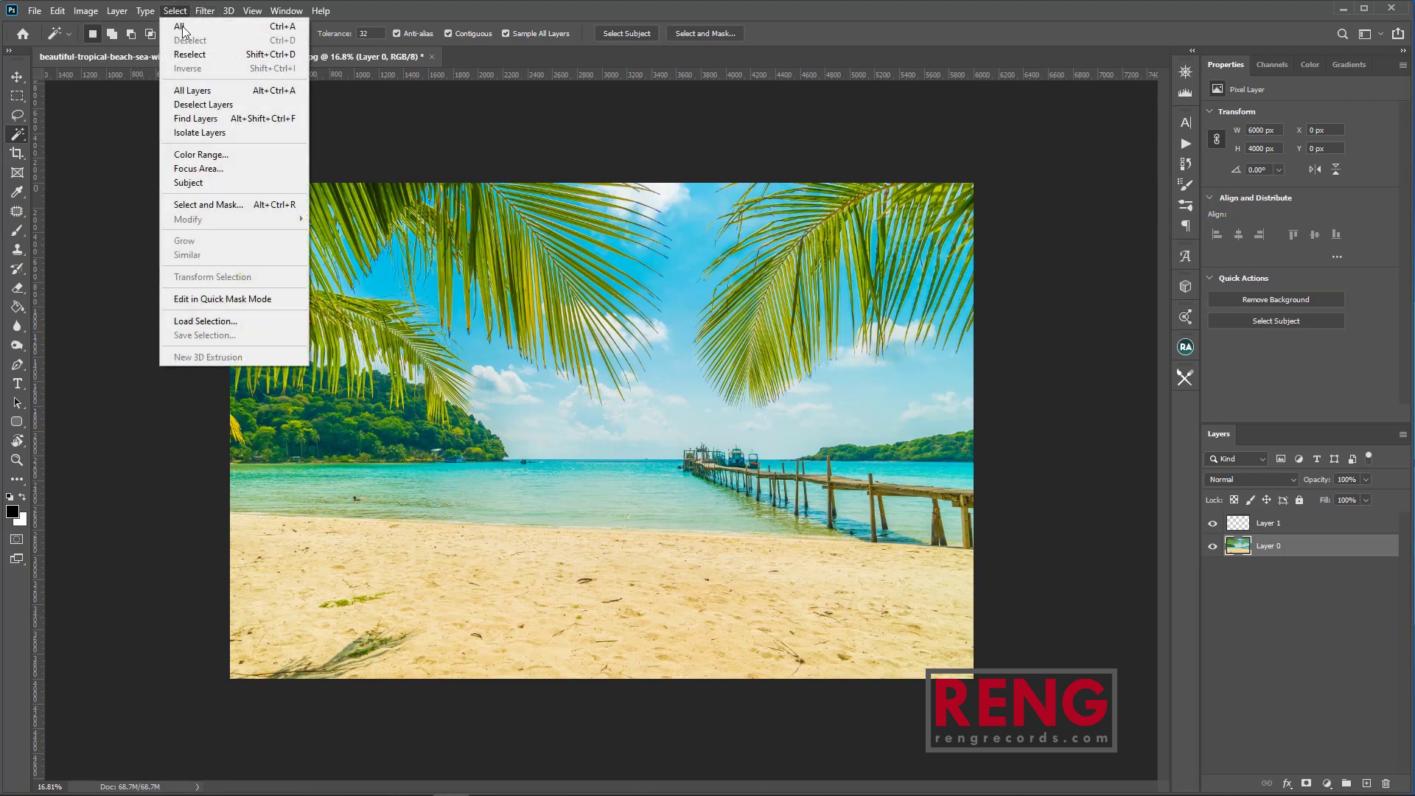
pyautogui.click(229, 55)
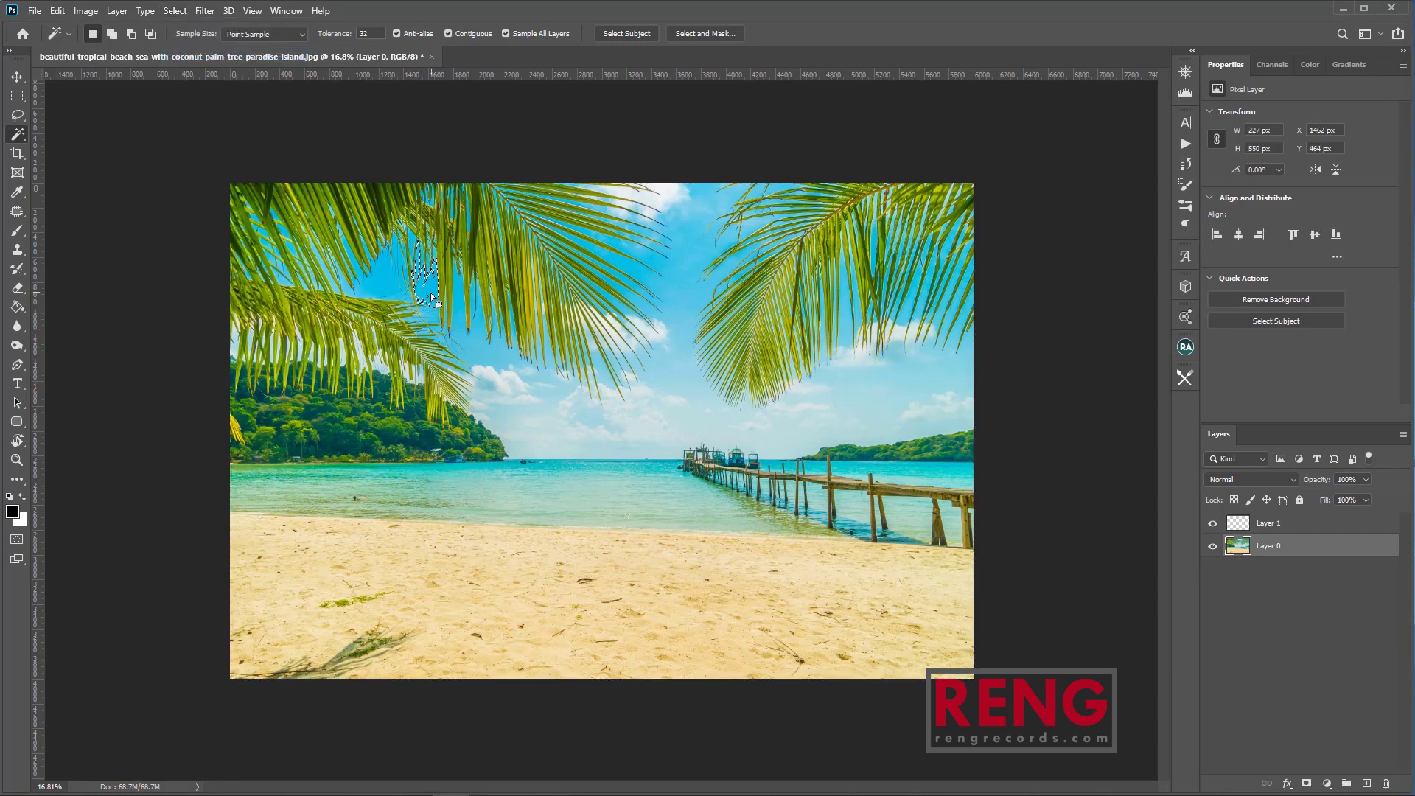
# With the Rectangular Marquee tool active, clear the selection of the sky patch between the palm leaves and restore it with Reselect.
pyautogui.click(17, 95)
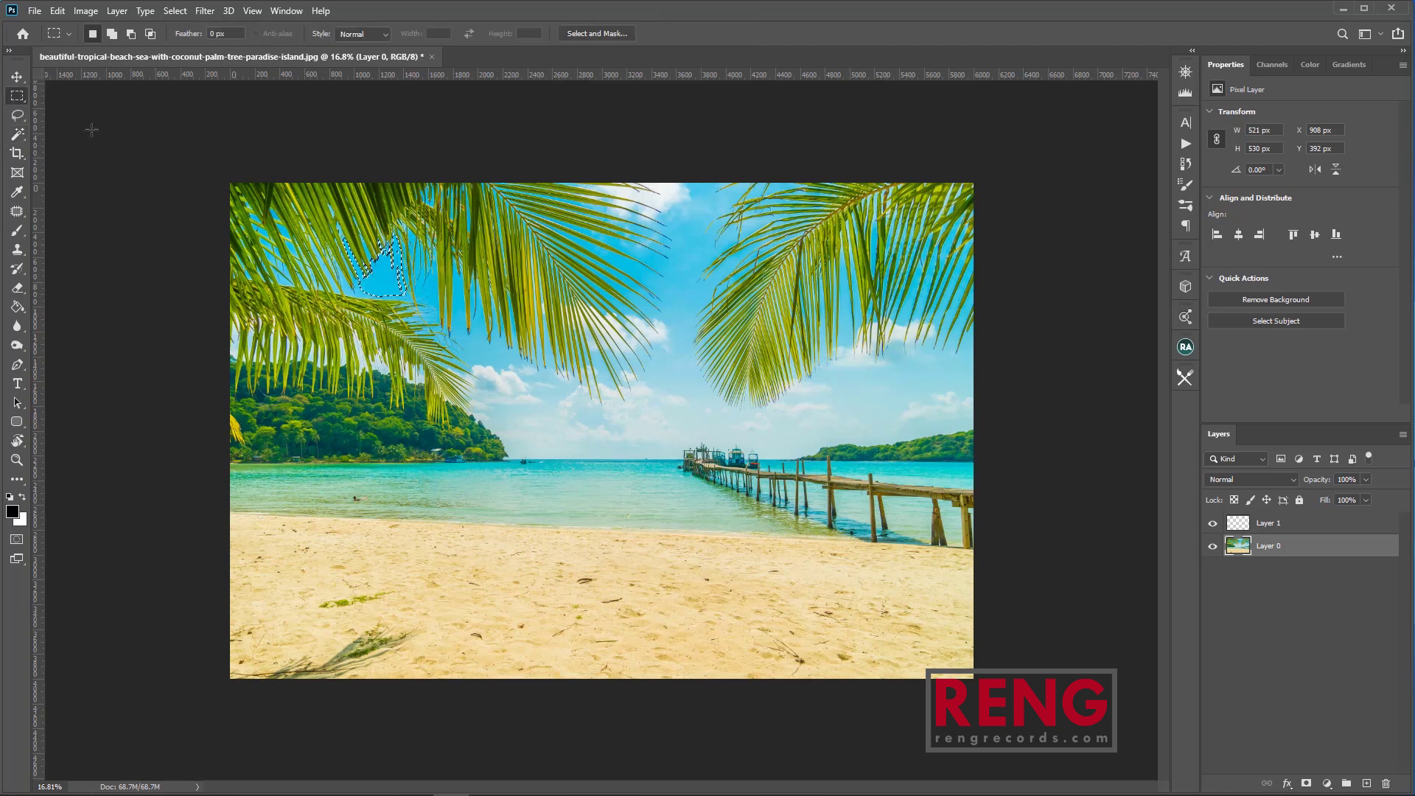
pyautogui.click(229, 103)
pyautogui.click(177, 11)
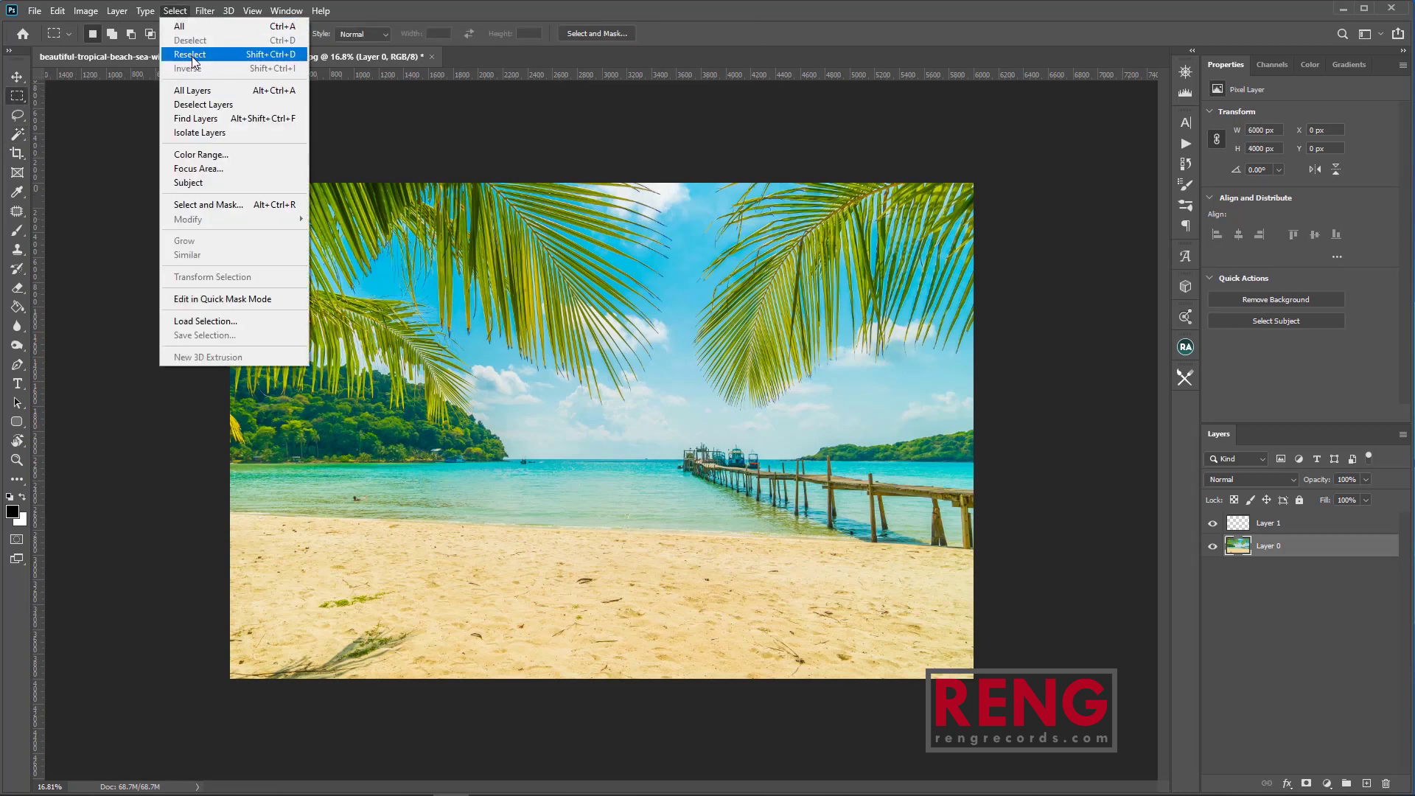
pyautogui.click(194, 53)
# Draw a rectangular marquee about 1755 × 1190 px over the left palm leaves and sky, and invert the selection.
pyautogui.click(389, 285)
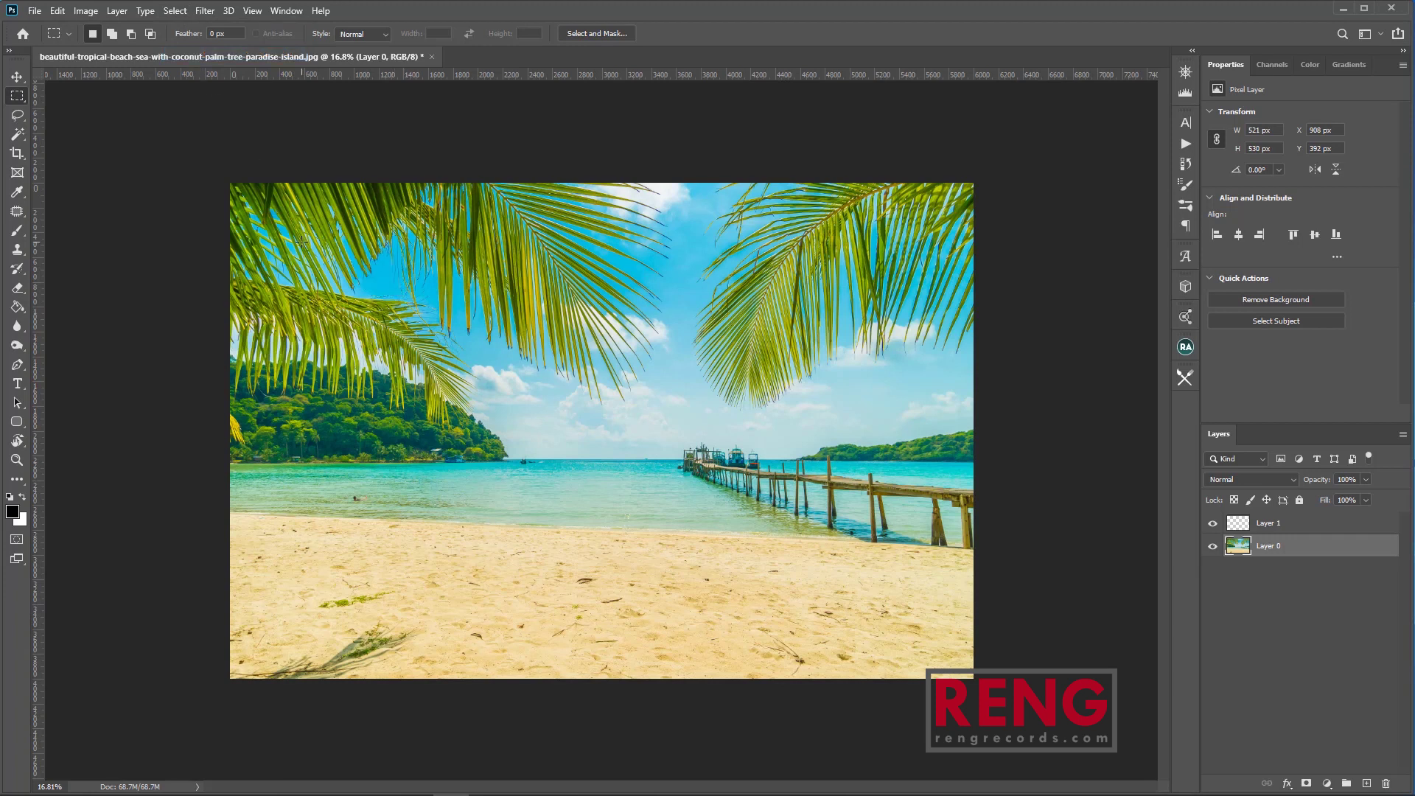
pyautogui.moveTo(388, 268); pyautogui.dragTo(604, 415)
pyautogui.click(171, 15)
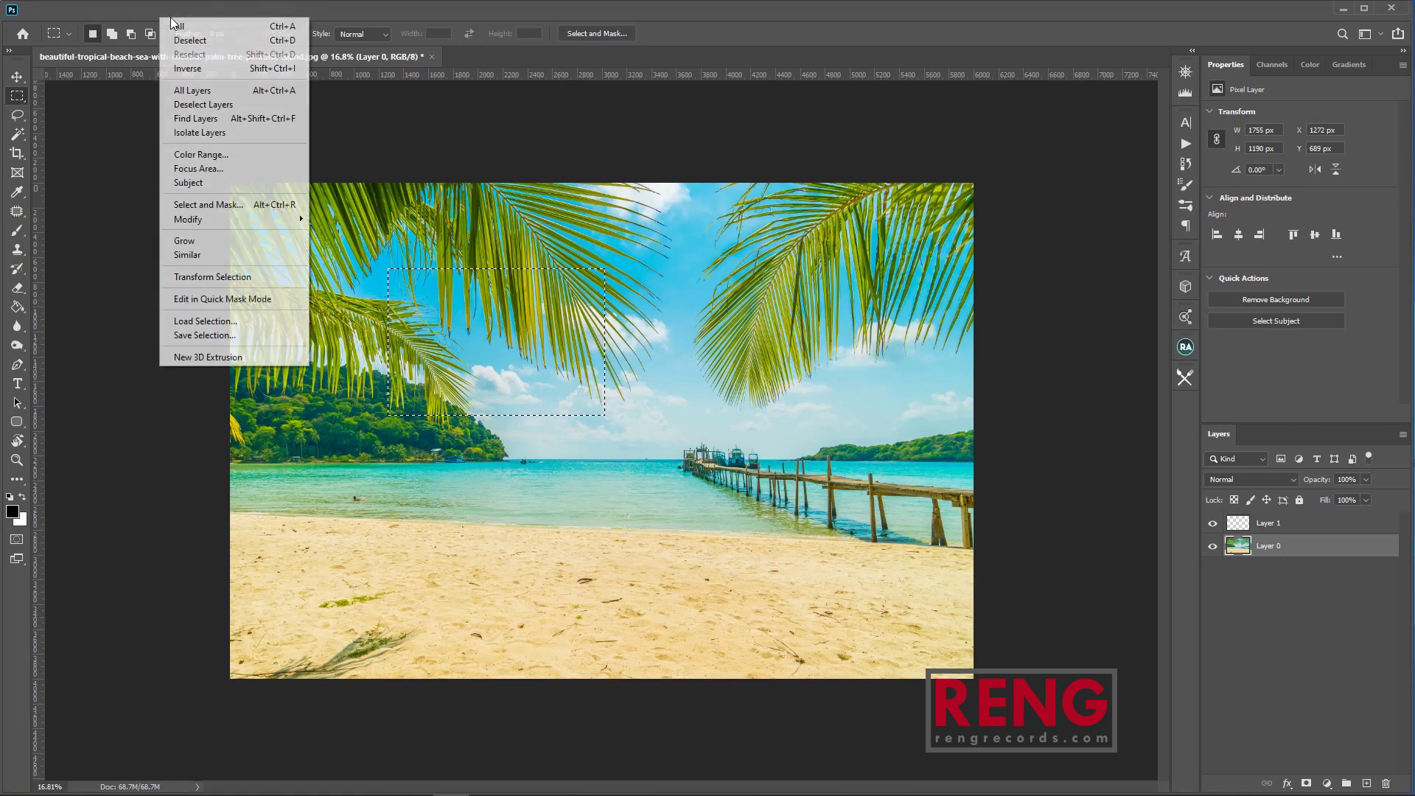
pyautogui.click(197, 74)
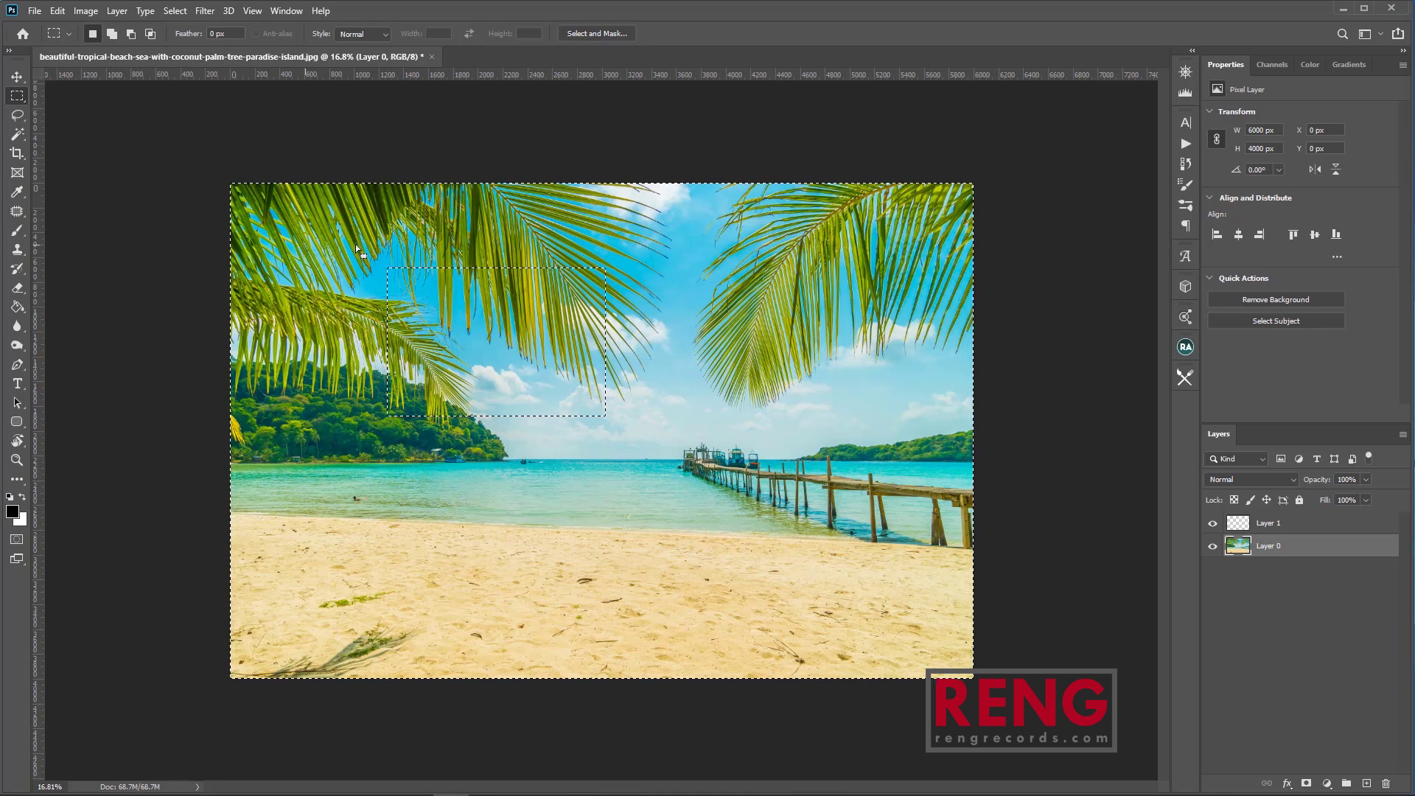
# Select all layers with the All Layers command, and clear the layer selection with Deselect Layers.
pyautogui.click(177, 11)
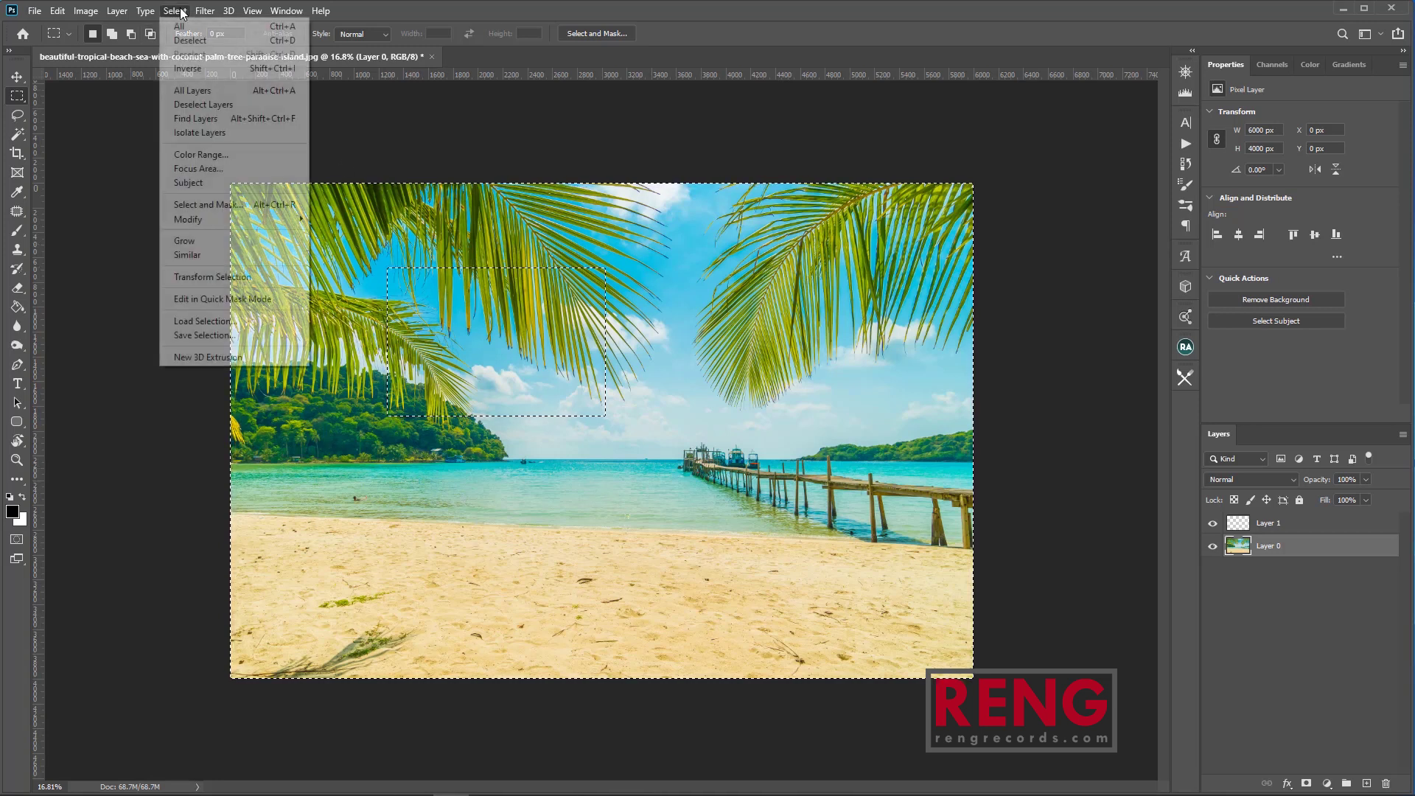
pyautogui.click(199, 95)
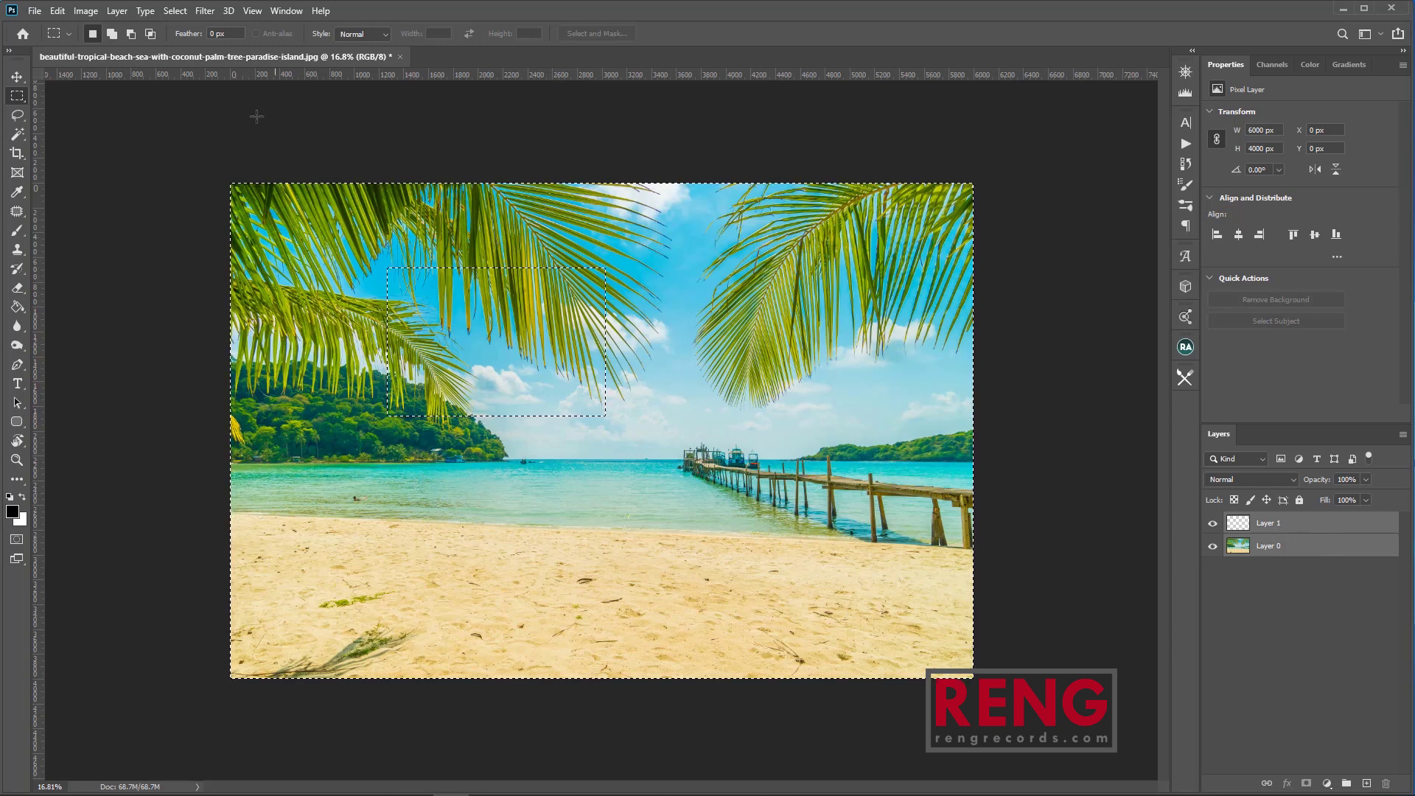
pyautogui.click(177, 11)
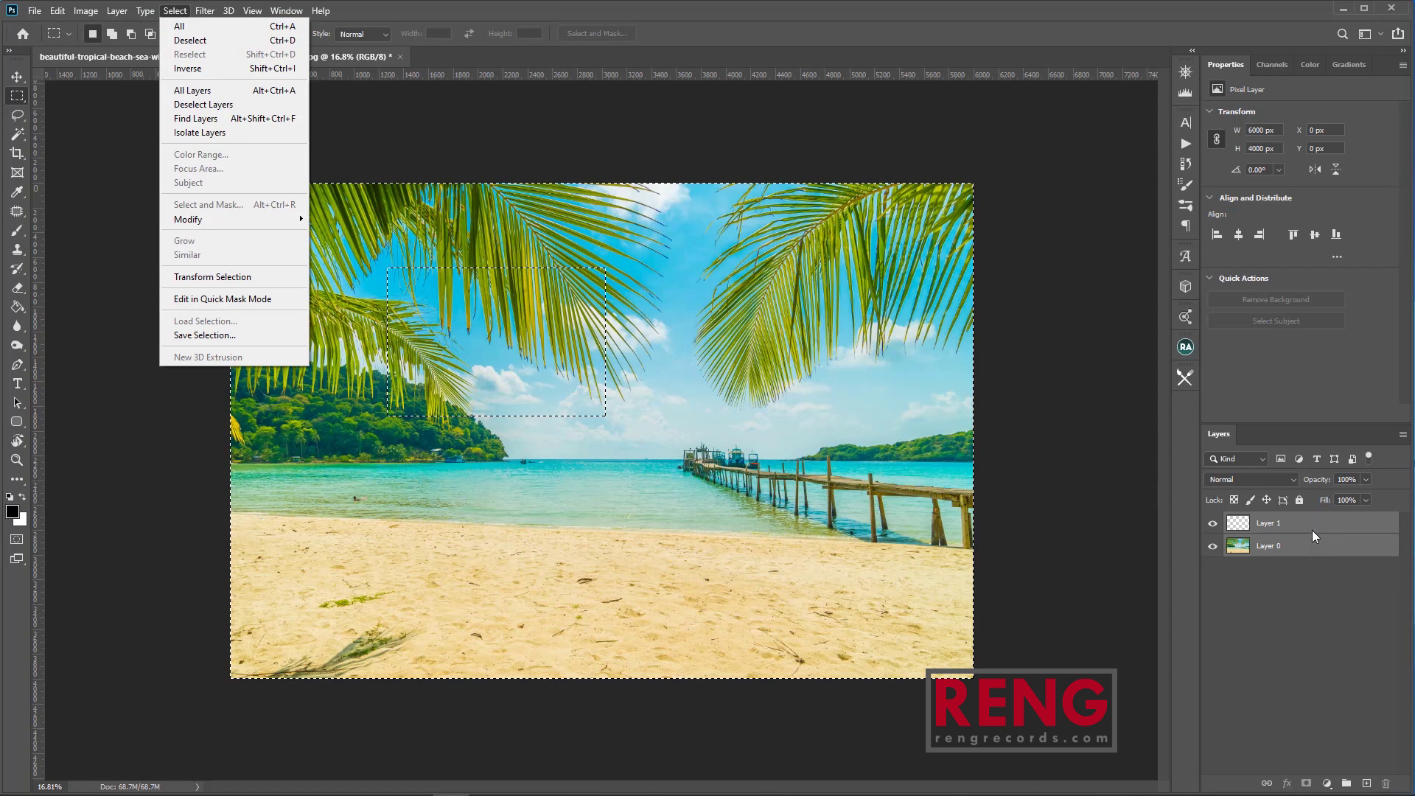
pyautogui.click(211, 107)
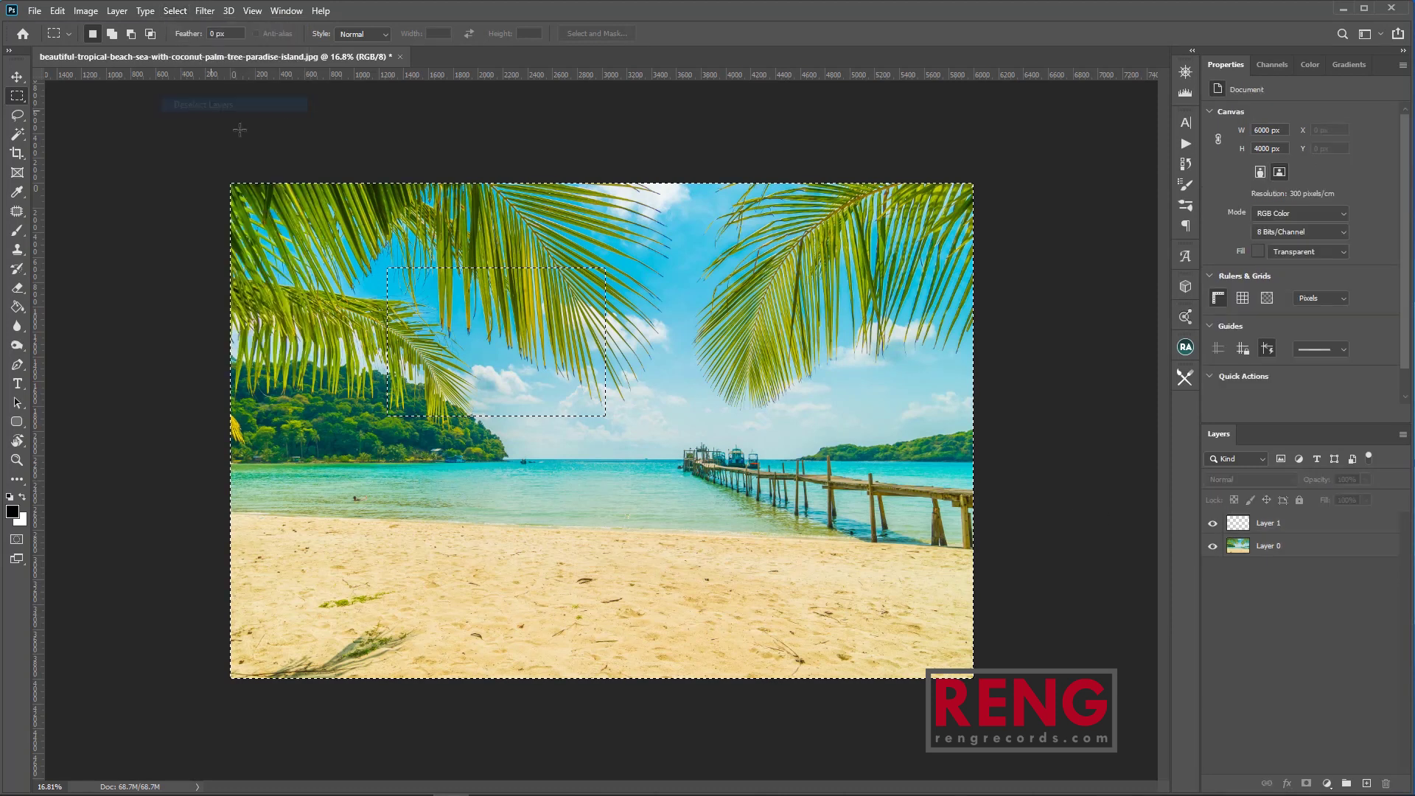
# Clear the pixel selection and make Layer 0 the active layer.
pyautogui.hotkey('ctrl', 'd')
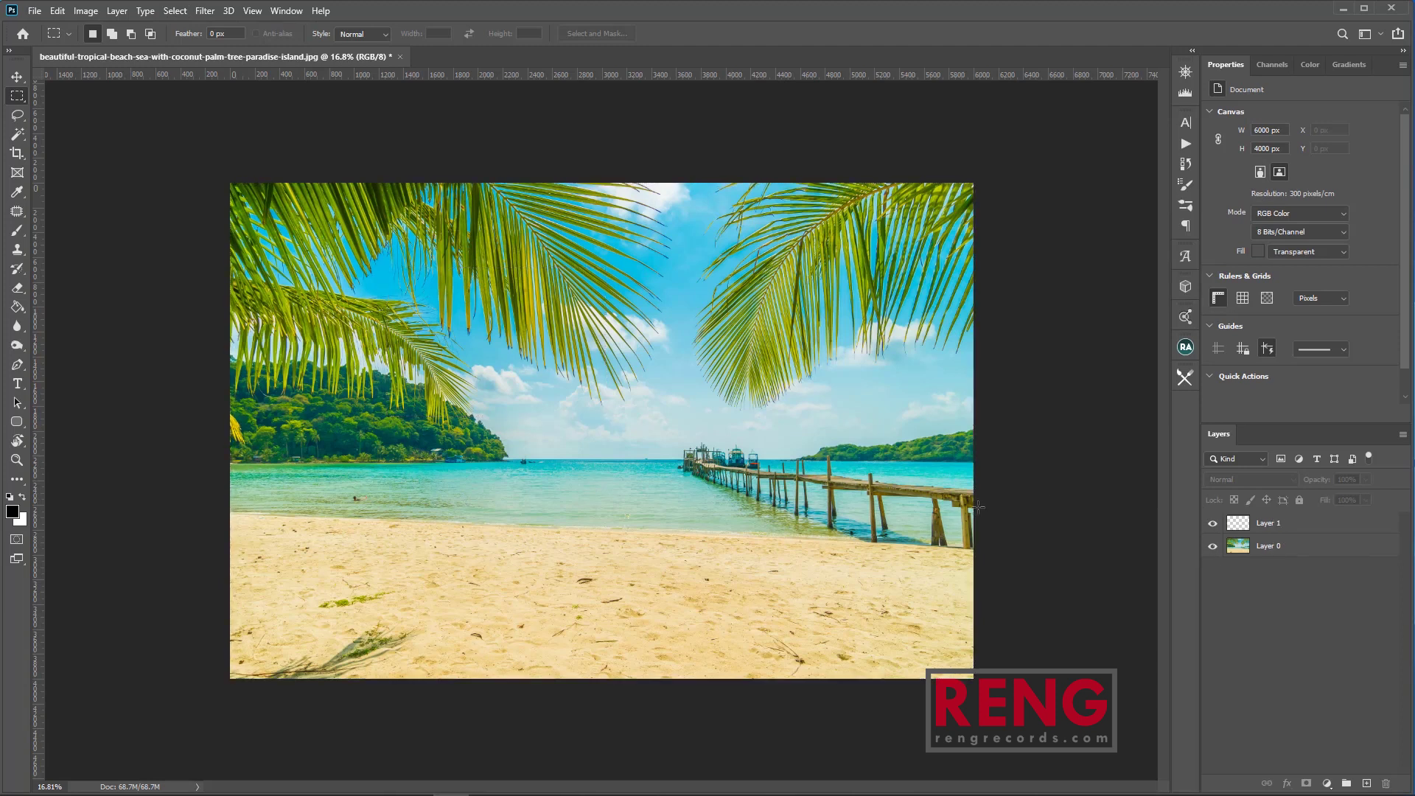
pyautogui.click(174, 11)
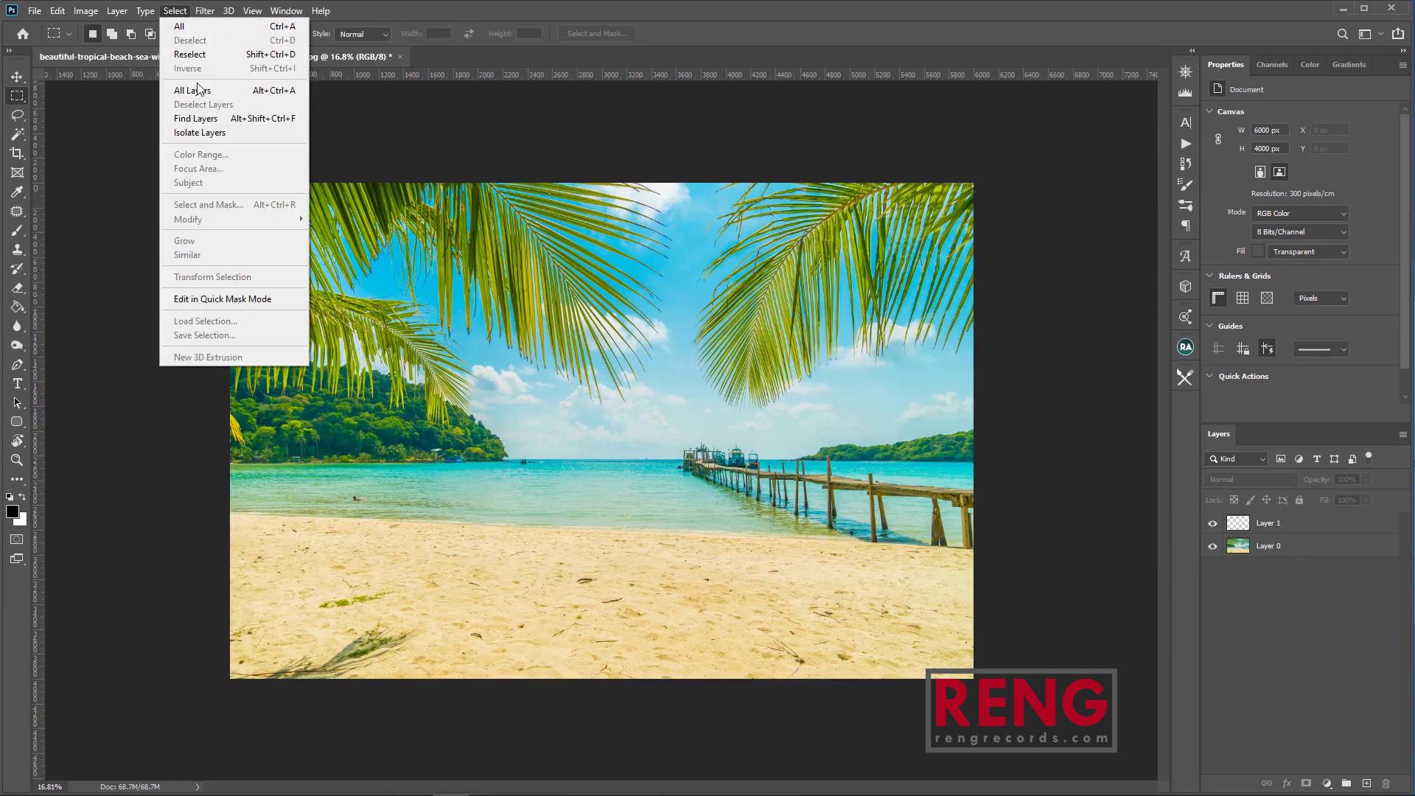
pyautogui.click(1303, 565)
pyautogui.click(1276, 525)
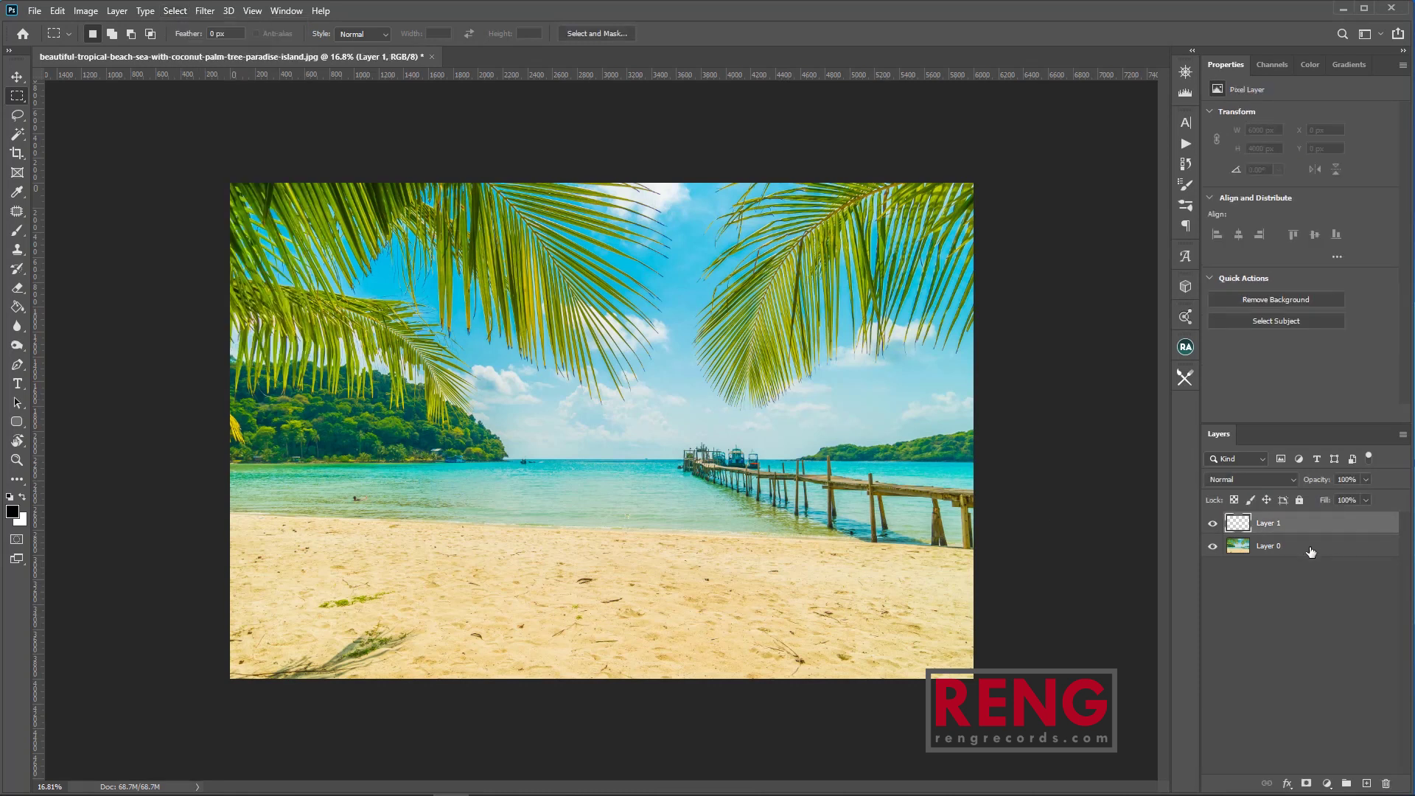
pyautogui.click(1310, 550)
# Draw a marquee about 2534 × 1278 px over the horizon, sky and sea, and extend it with the Similar command.
pyautogui.click(173, 12)
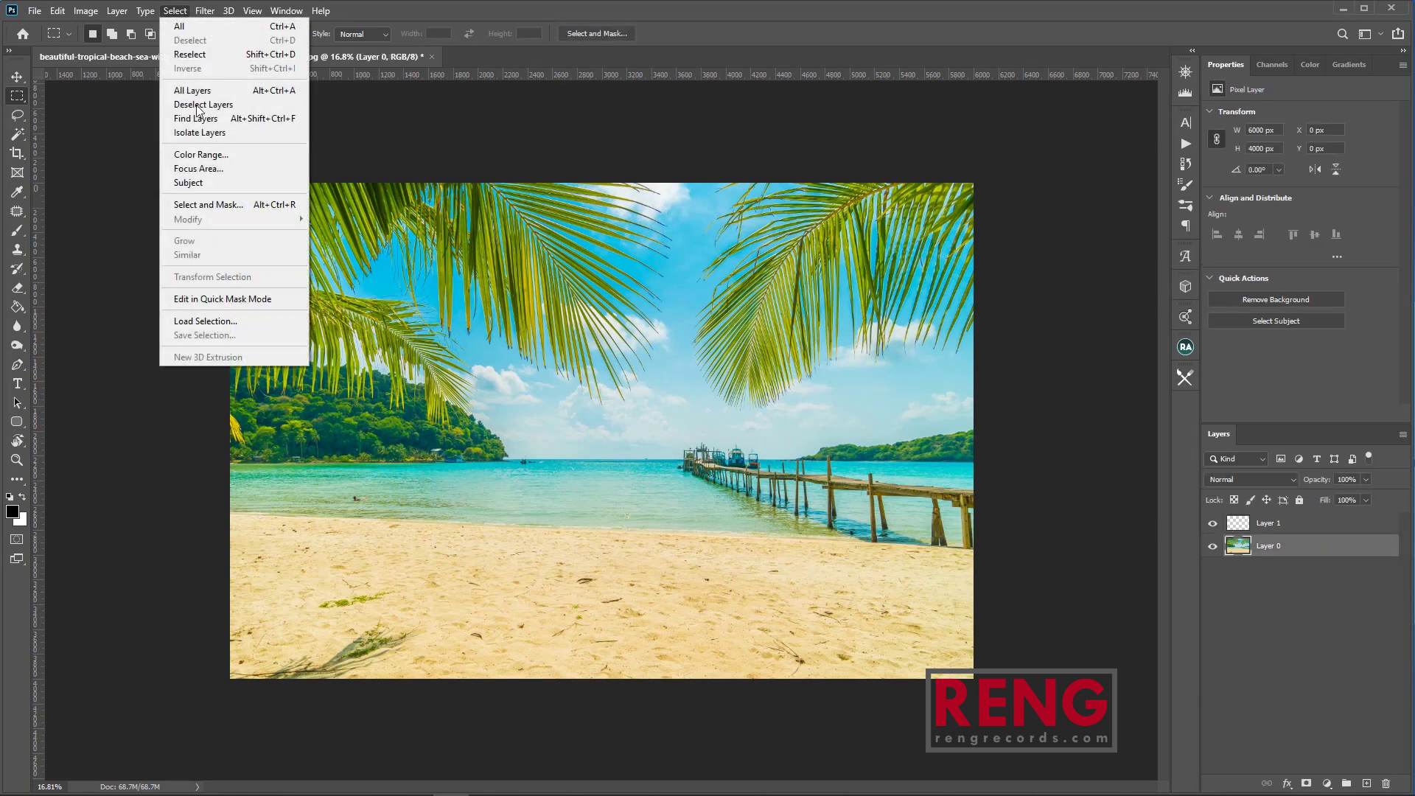
pyautogui.click(966, 446)
pyautogui.moveTo(474, 352); pyautogui.dragTo(787, 509)
pyautogui.click(175, 11)
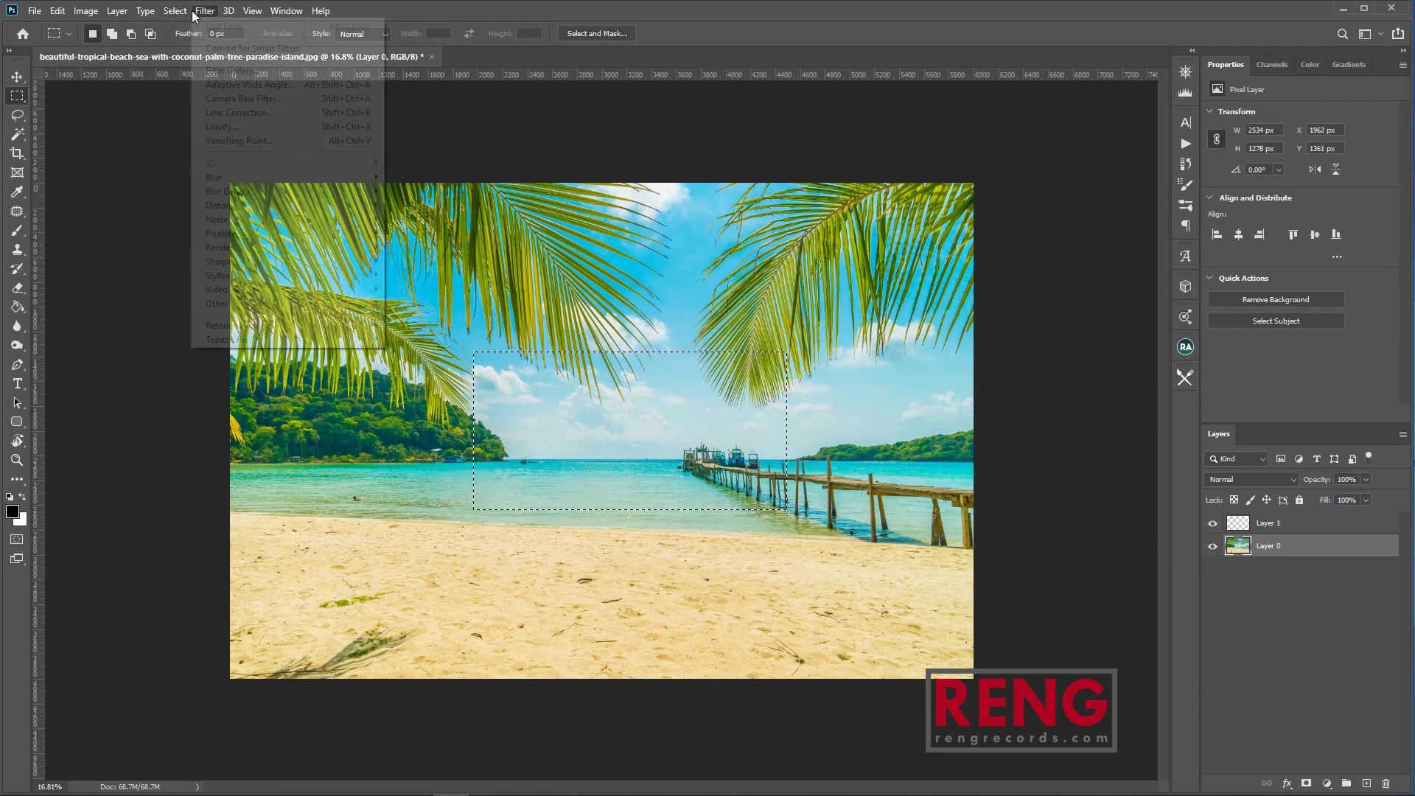
pyautogui.click(230, 257)
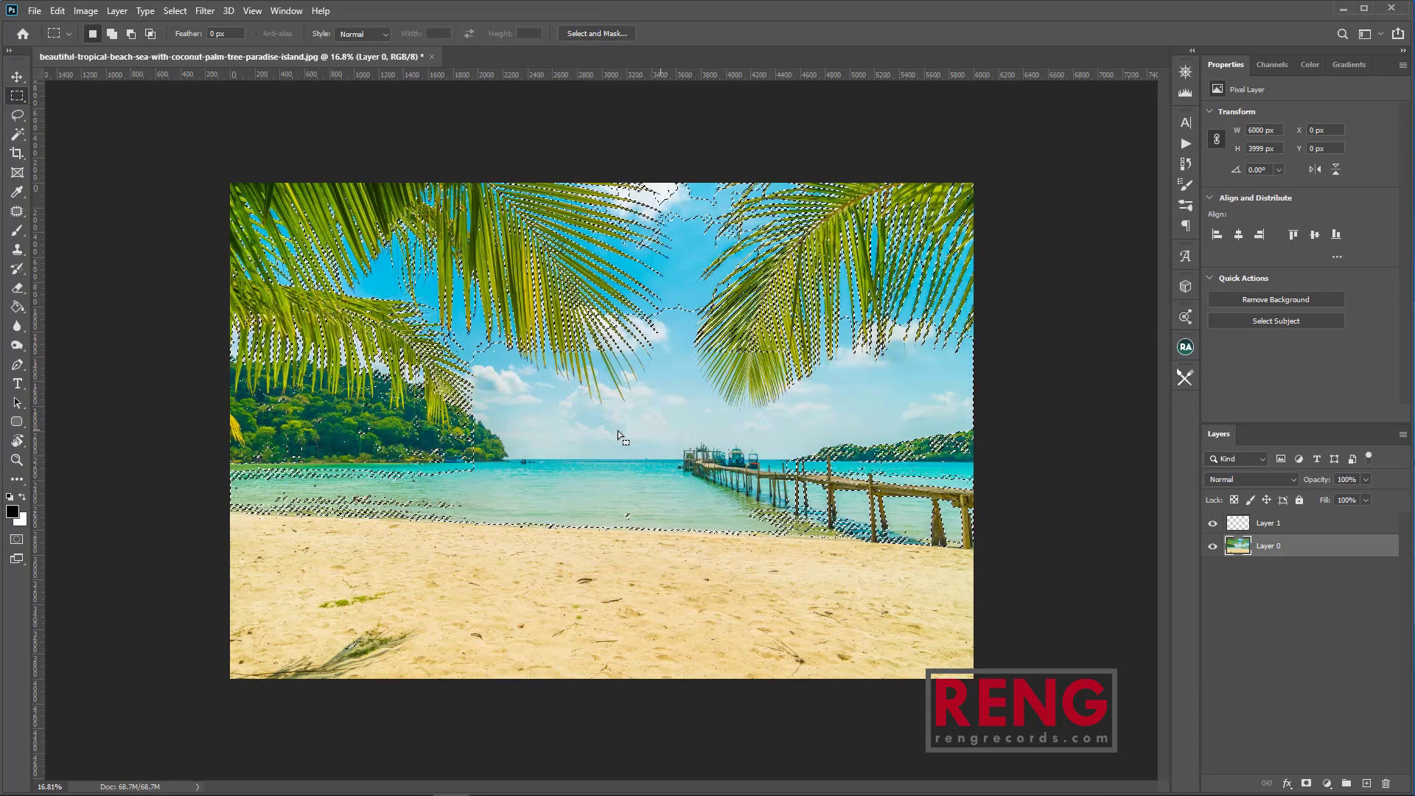
# Replace the selection with a marquee about 750 × 494 px over the palm leaves and extend it to similar colours.
pyautogui.hotkey('ctrl', 'd')
pyautogui.click(176, 11)
pyautogui.click(508, 360)
pyautogui.moveTo(430, 296); pyautogui.dragTo(522, 356)
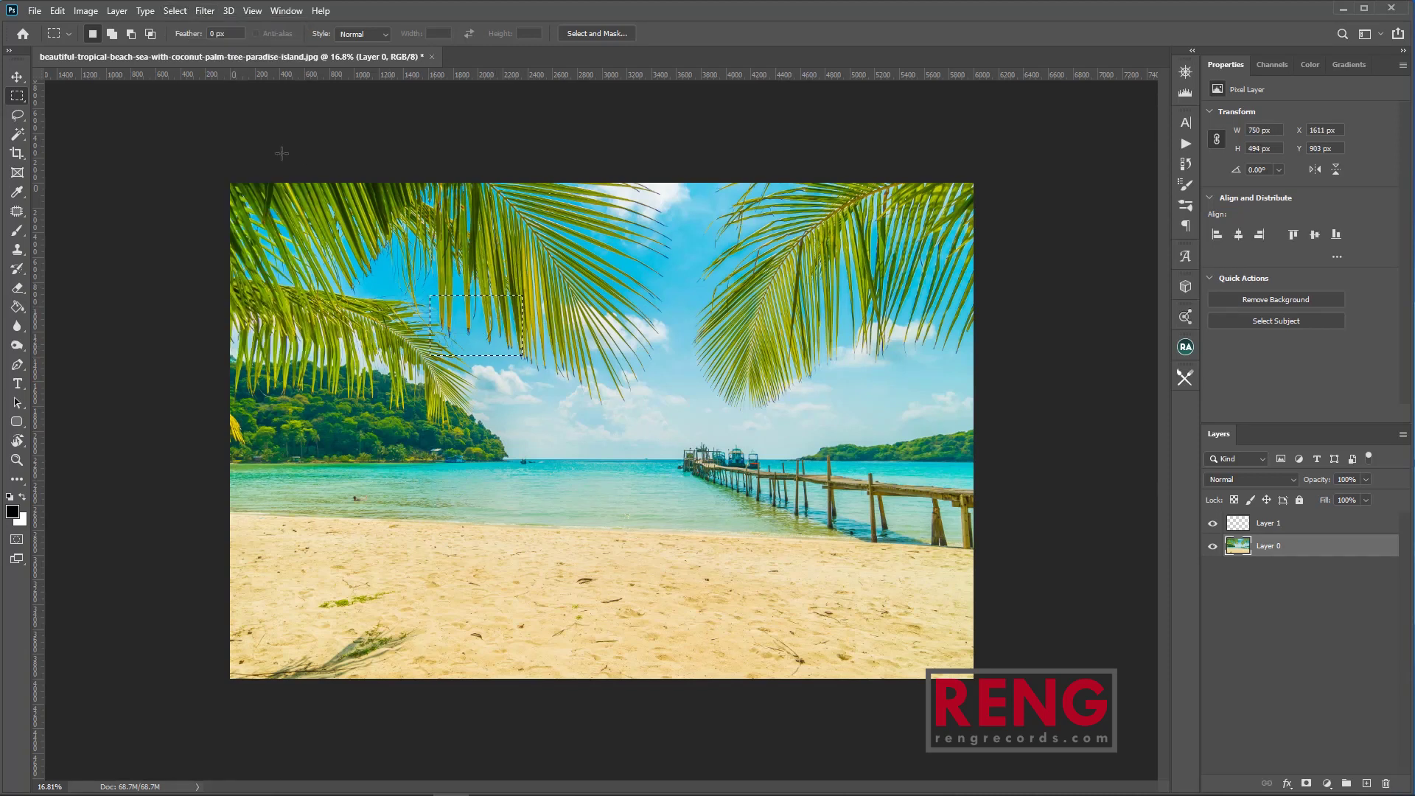
pyautogui.click(175, 11)
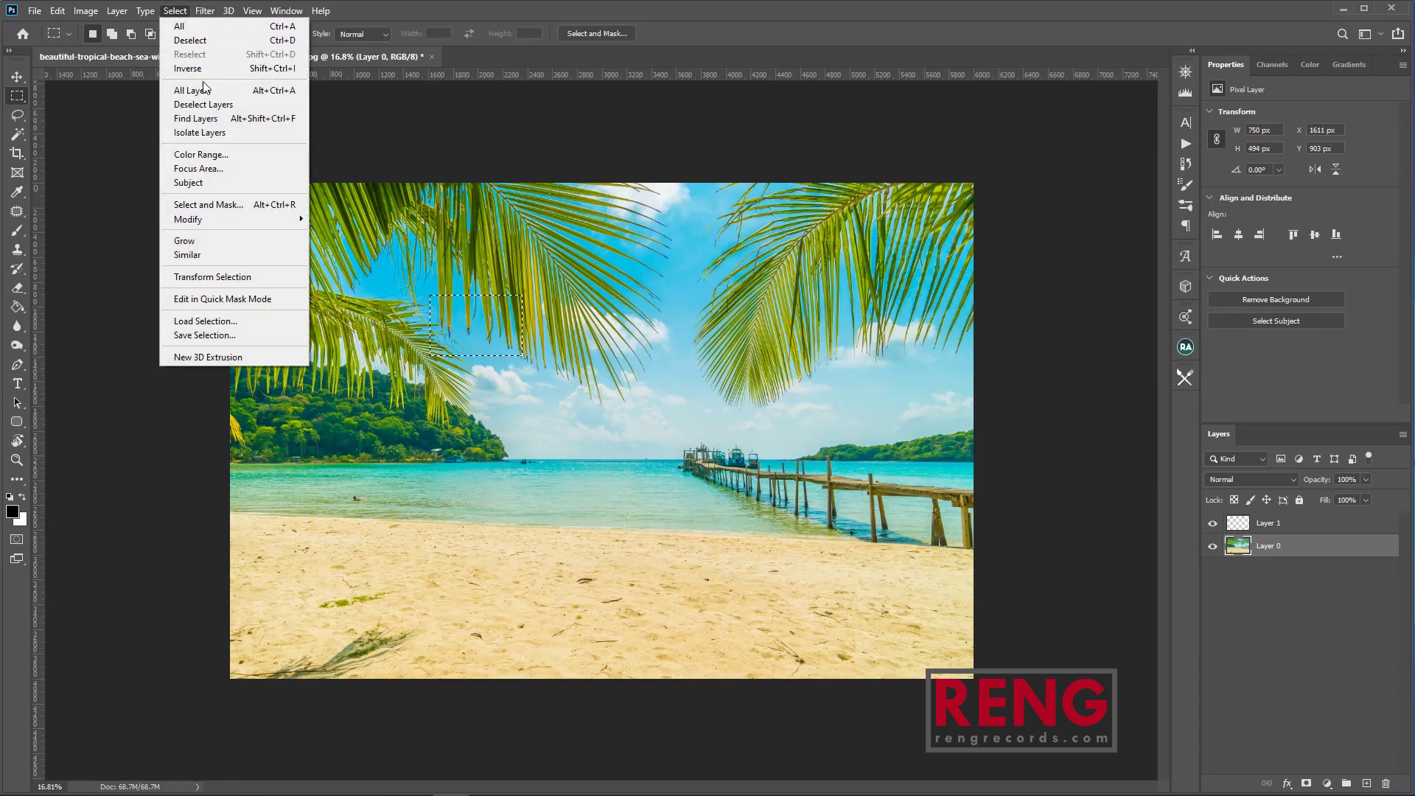
pyautogui.click(221, 255)
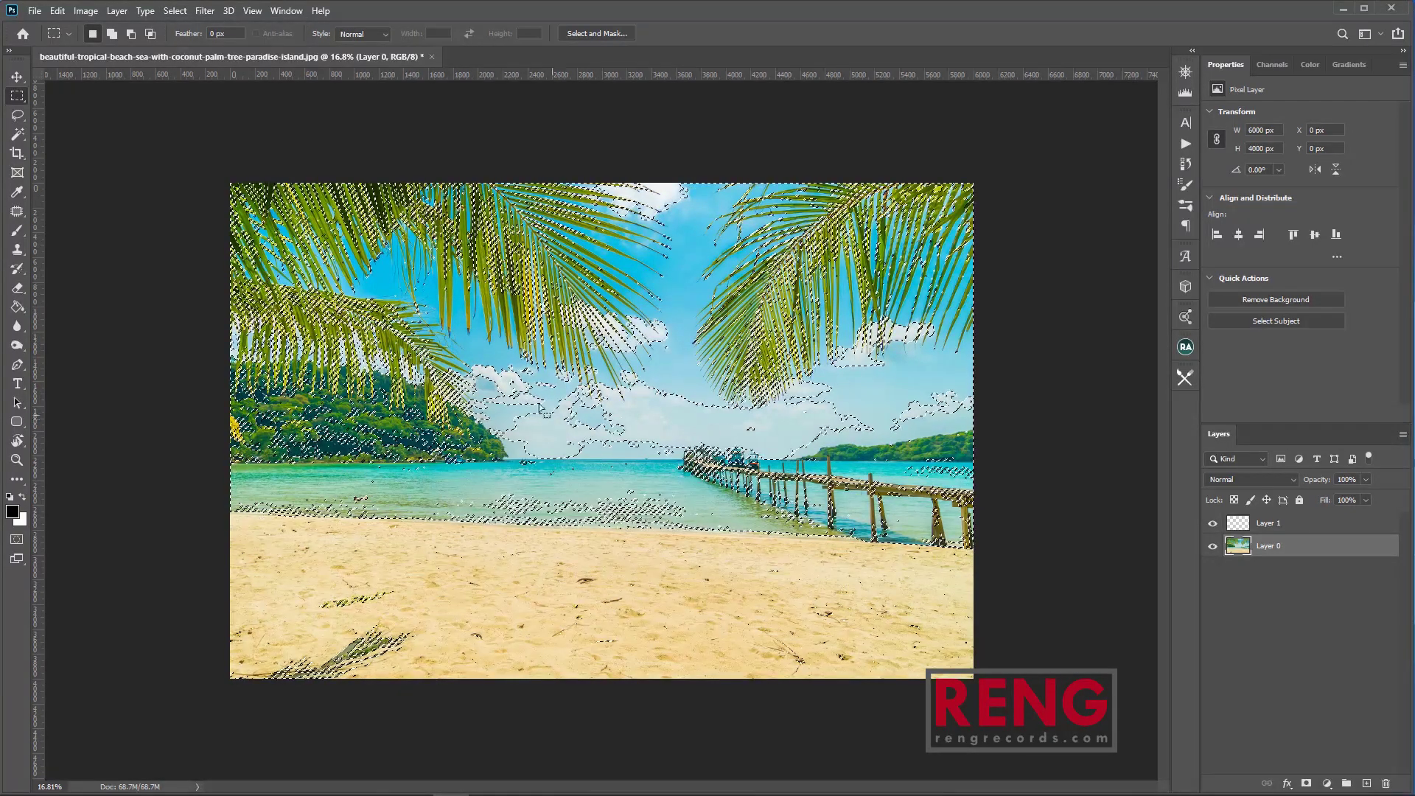
# Clear the selection and draw a marquee about 2272 × 1368 px from the clouds to the photo's left edge.
pyautogui.hotkey('ctrl', 'd')
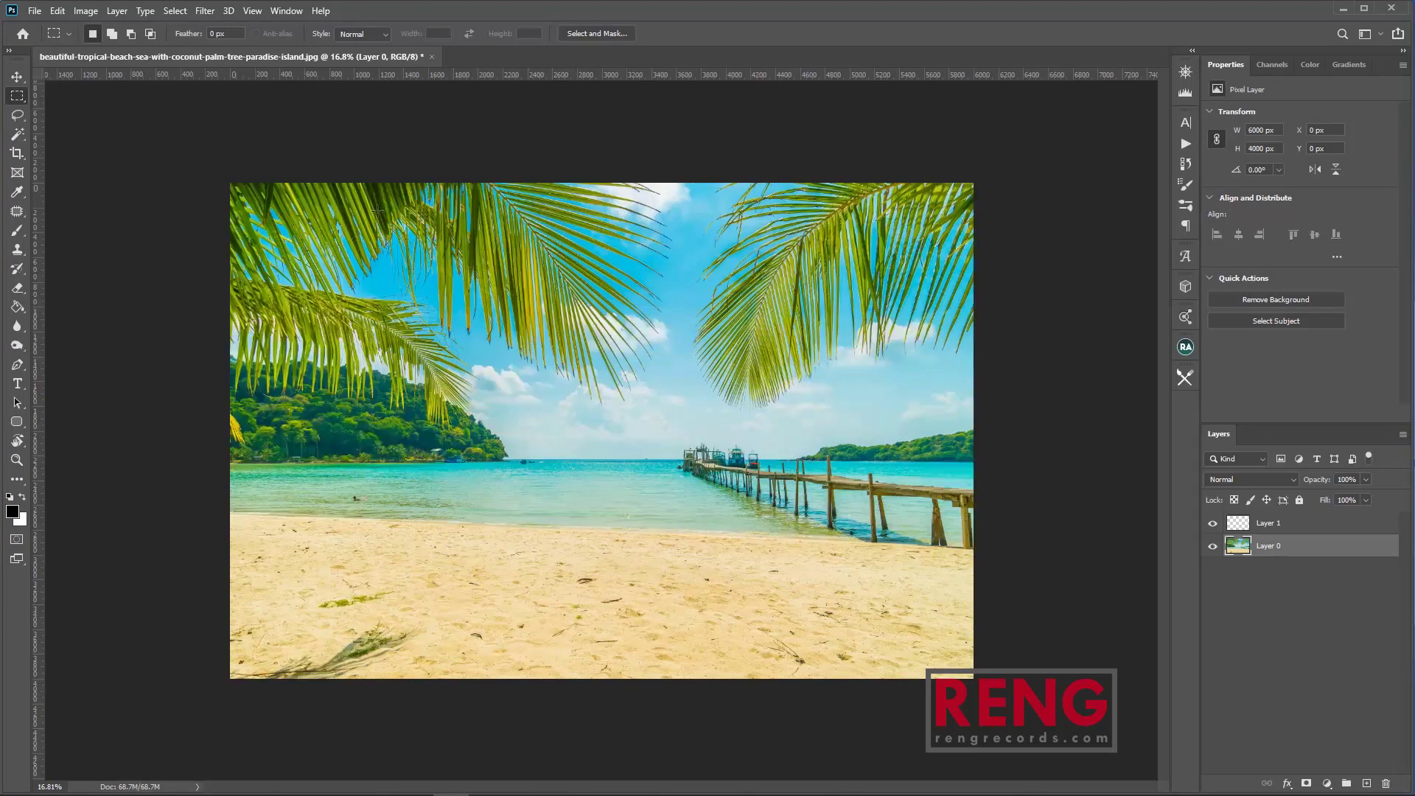
pyautogui.click(176, 10)
pyautogui.click(460, 349)
pyautogui.moveTo(510, 433); pyautogui.dragTo(176, 264)
pyautogui.click(204, 11)
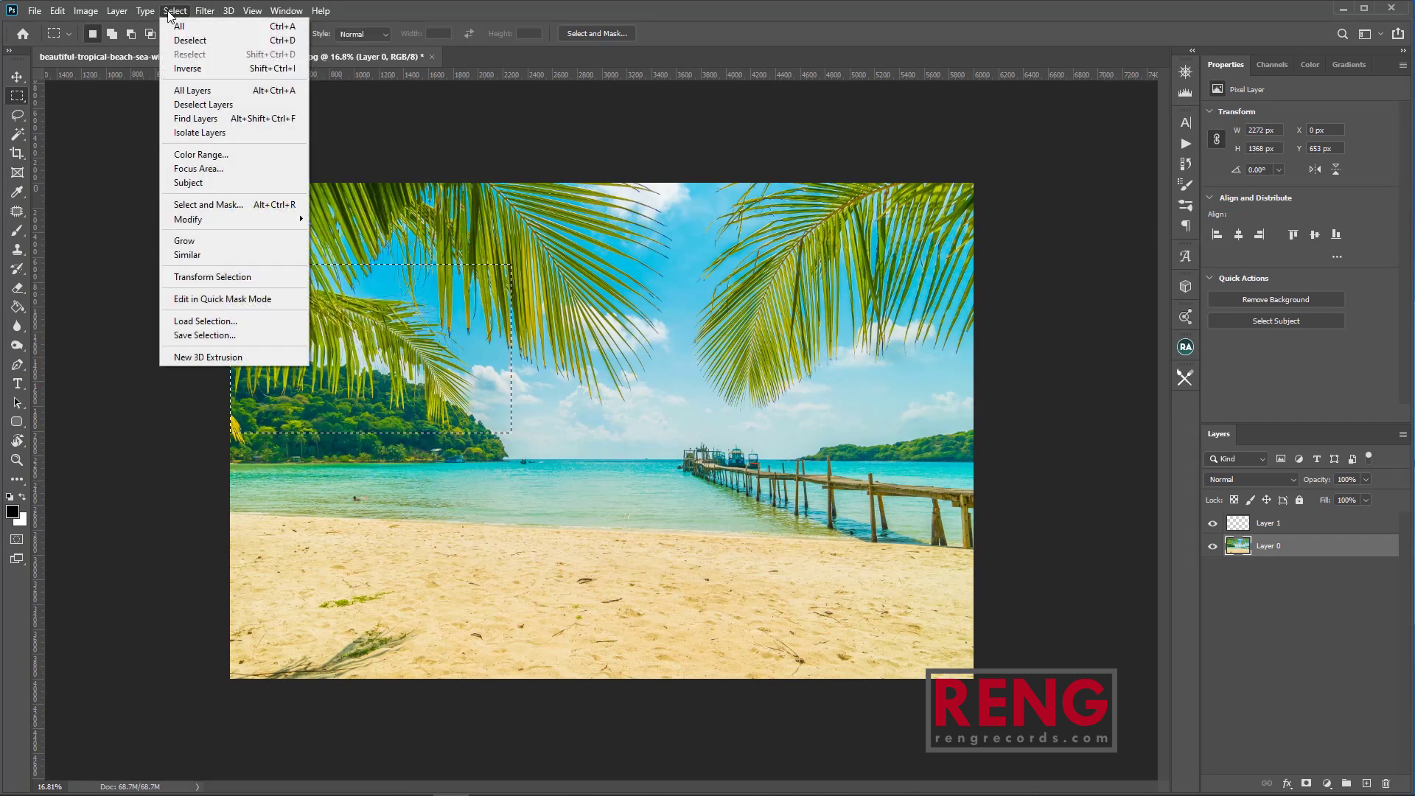
pyautogui.click(203, 336)
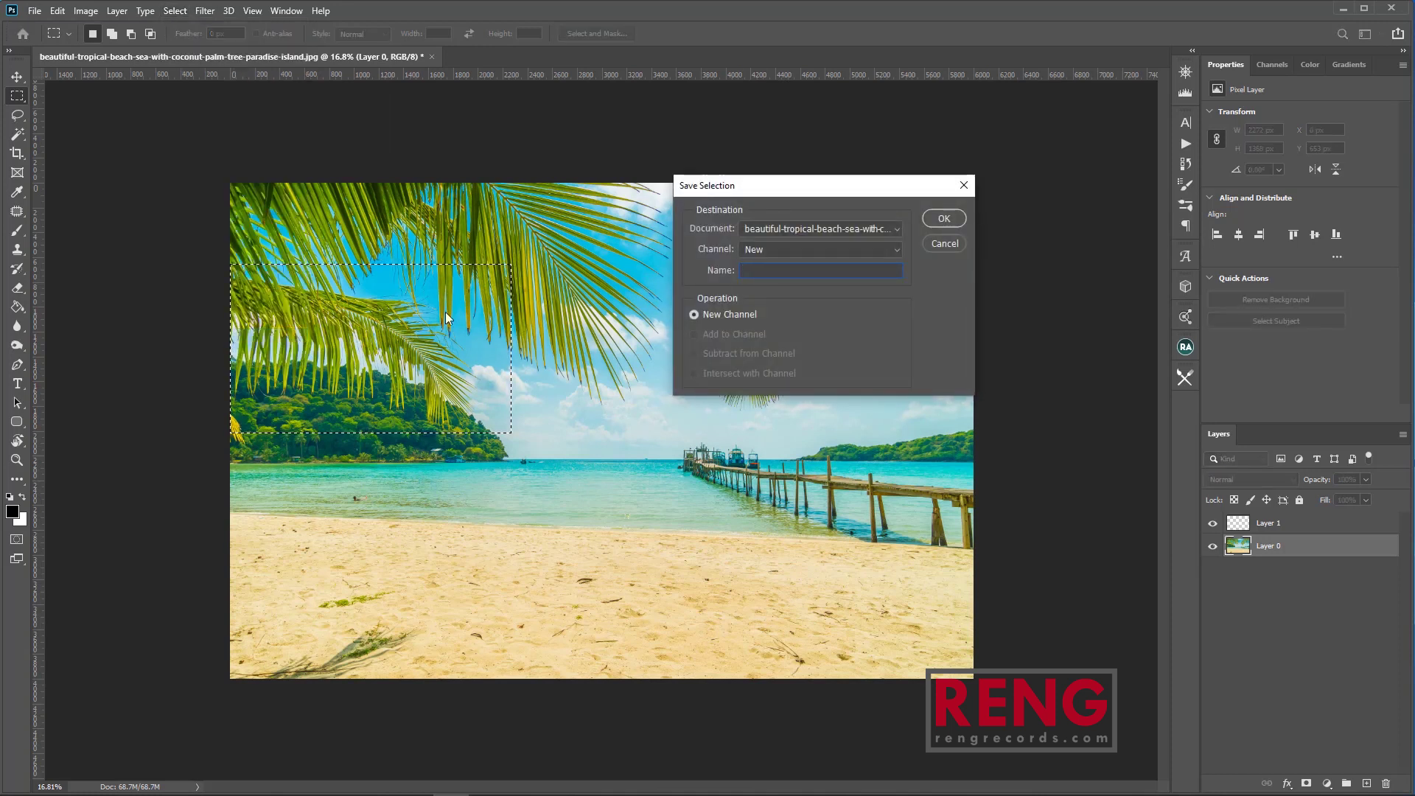
pyautogui.write('ف')
pyautogui.press('BackSpace')
pyautogui.press('BackSpace')
pyautogui.press('BackSpace')
pyautogui.write('test')
pyautogui.click(940, 244)
pyautogui.click(566, 449)
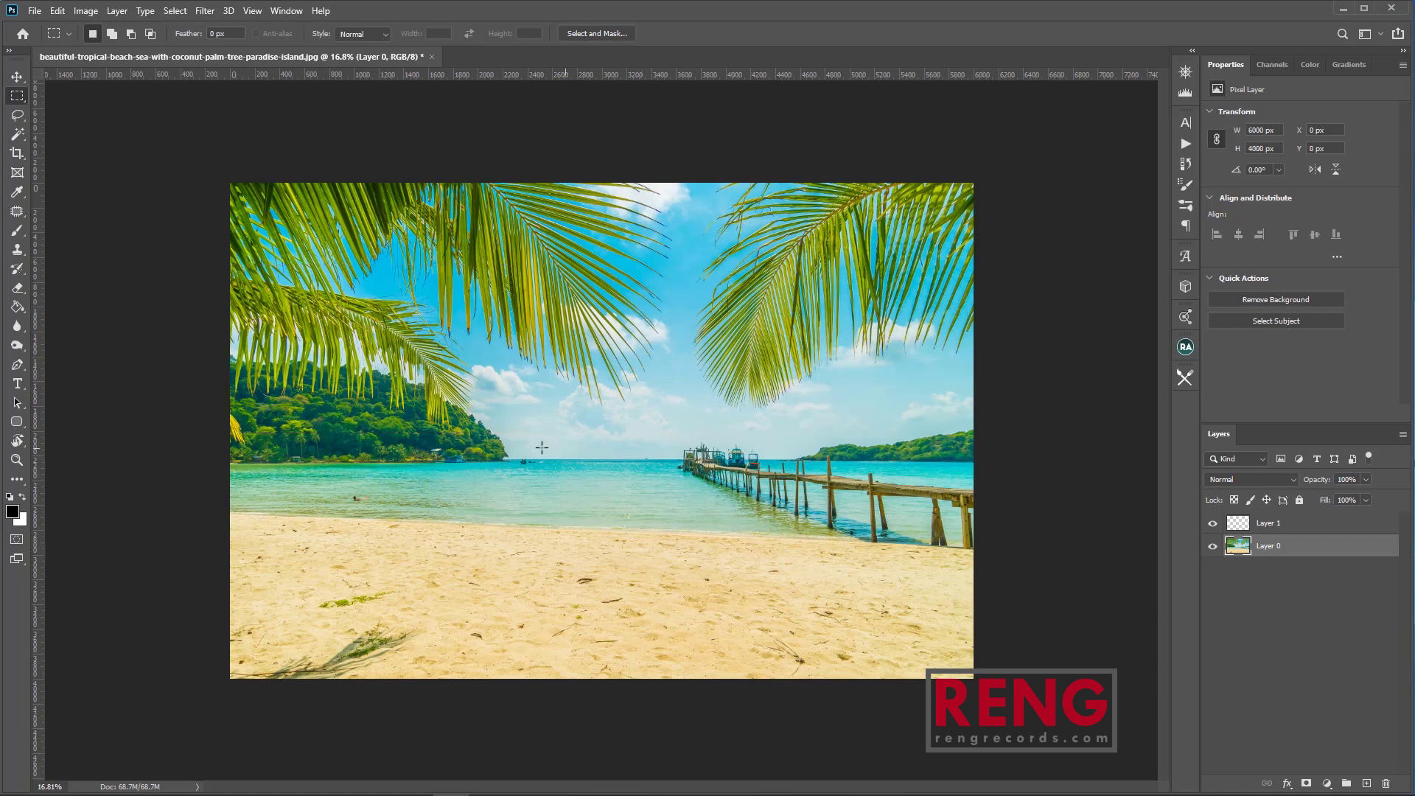
# Select the blue sky patch between the left palm leaves with the Magic Wand tool.
pyautogui.click(17, 134)
pyautogui.click(365, 261)
pyautogui.click(383, 286)
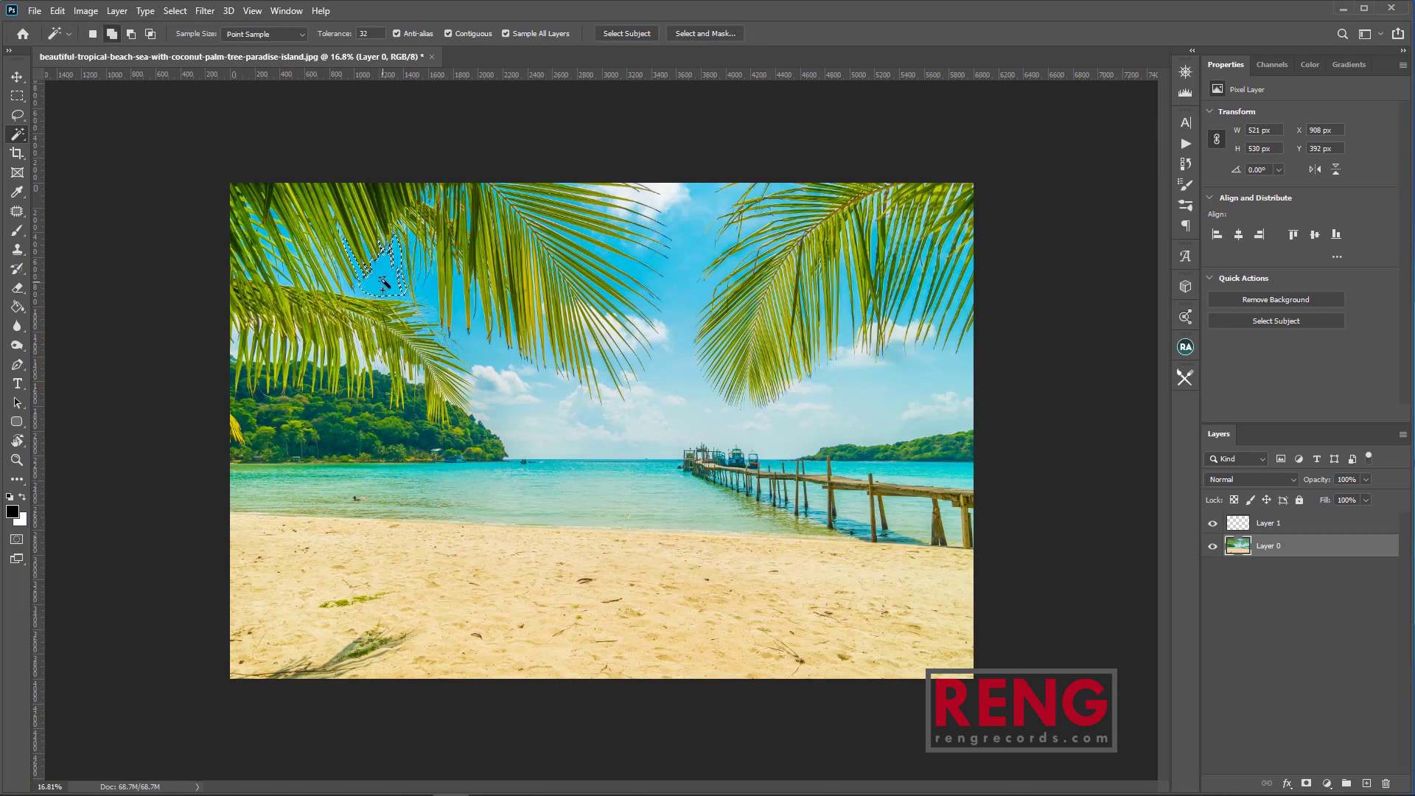
# Save the sky patch selection in this document as a new channel named "test".
pyautogui.click(175, 10)
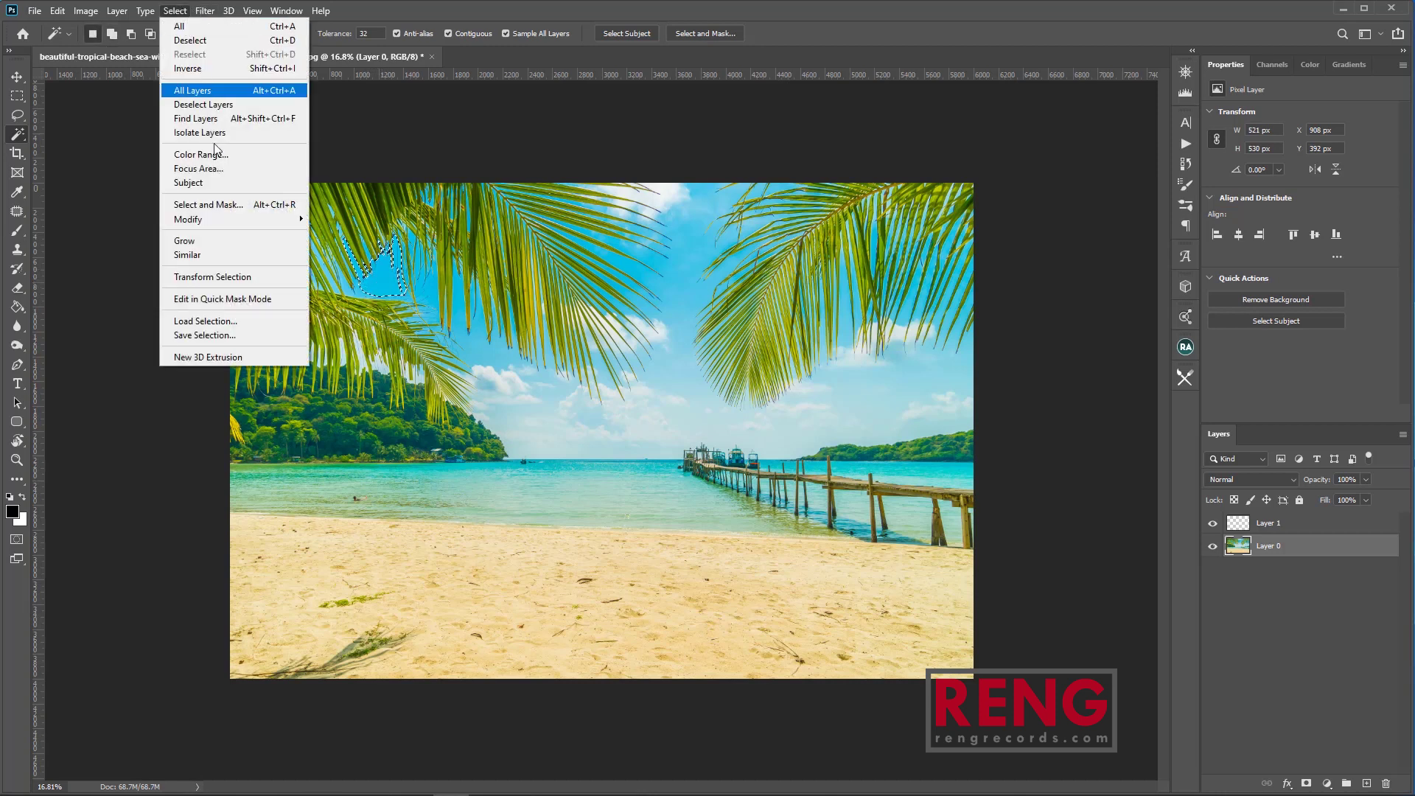
pyautogui.click(221, 335)
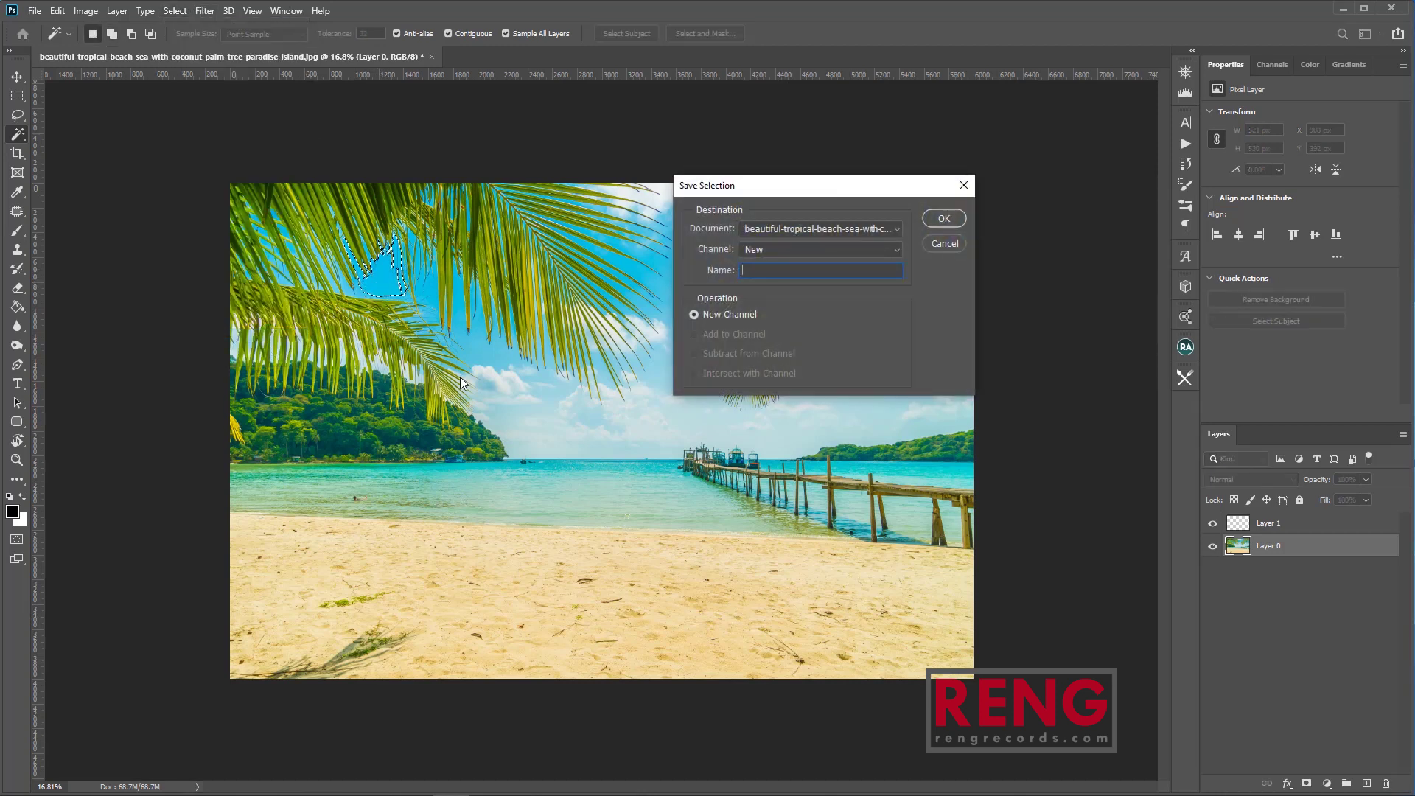
pyautogui.write('test')
pyautogui.click(940, 217)
pyautogui.doubleClick(775, 268)
pyautogui.click(945, 216)
pyautogui.click(807, 228)
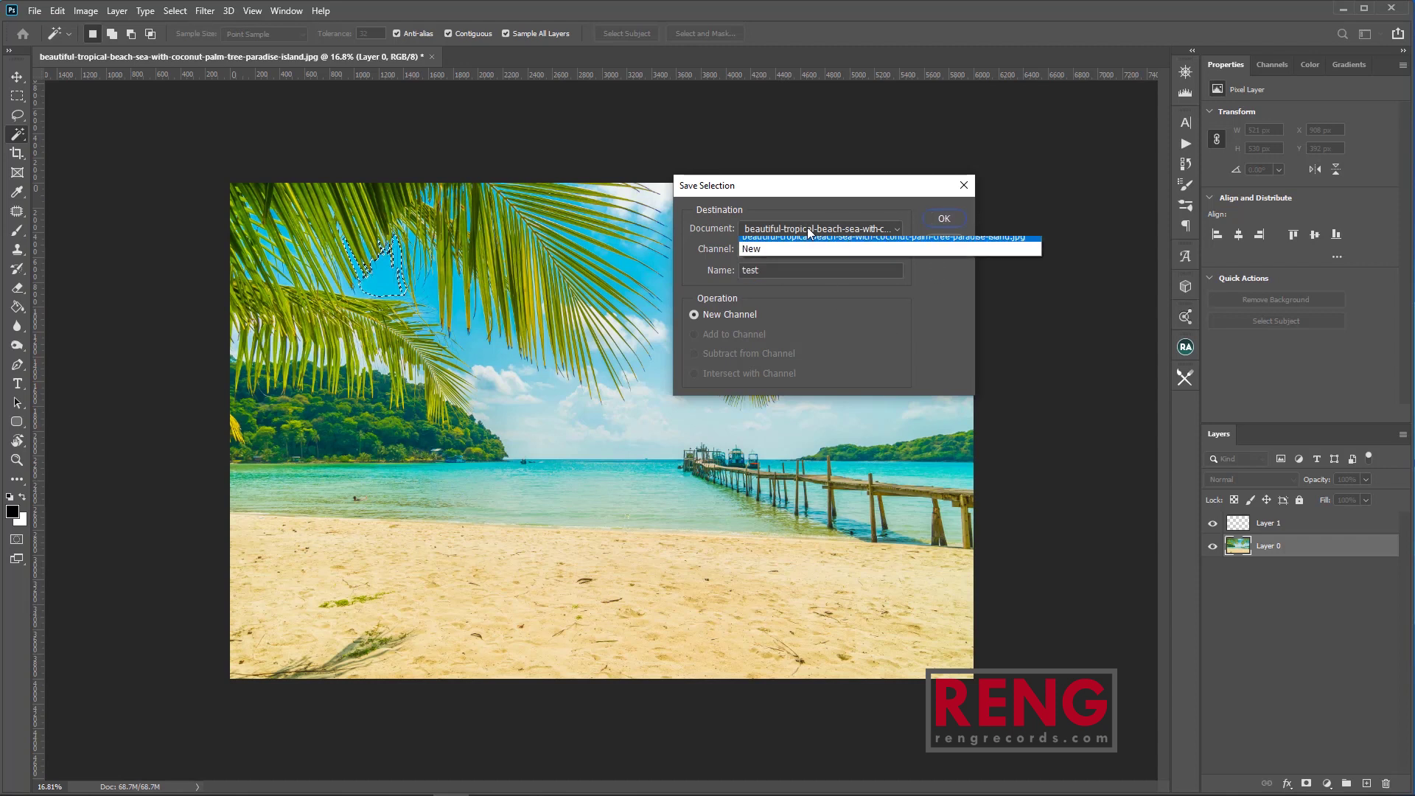
pyautogui.click(807, 227)
pyautogui.click(798, 244)
pyautogui.click(793, 249)
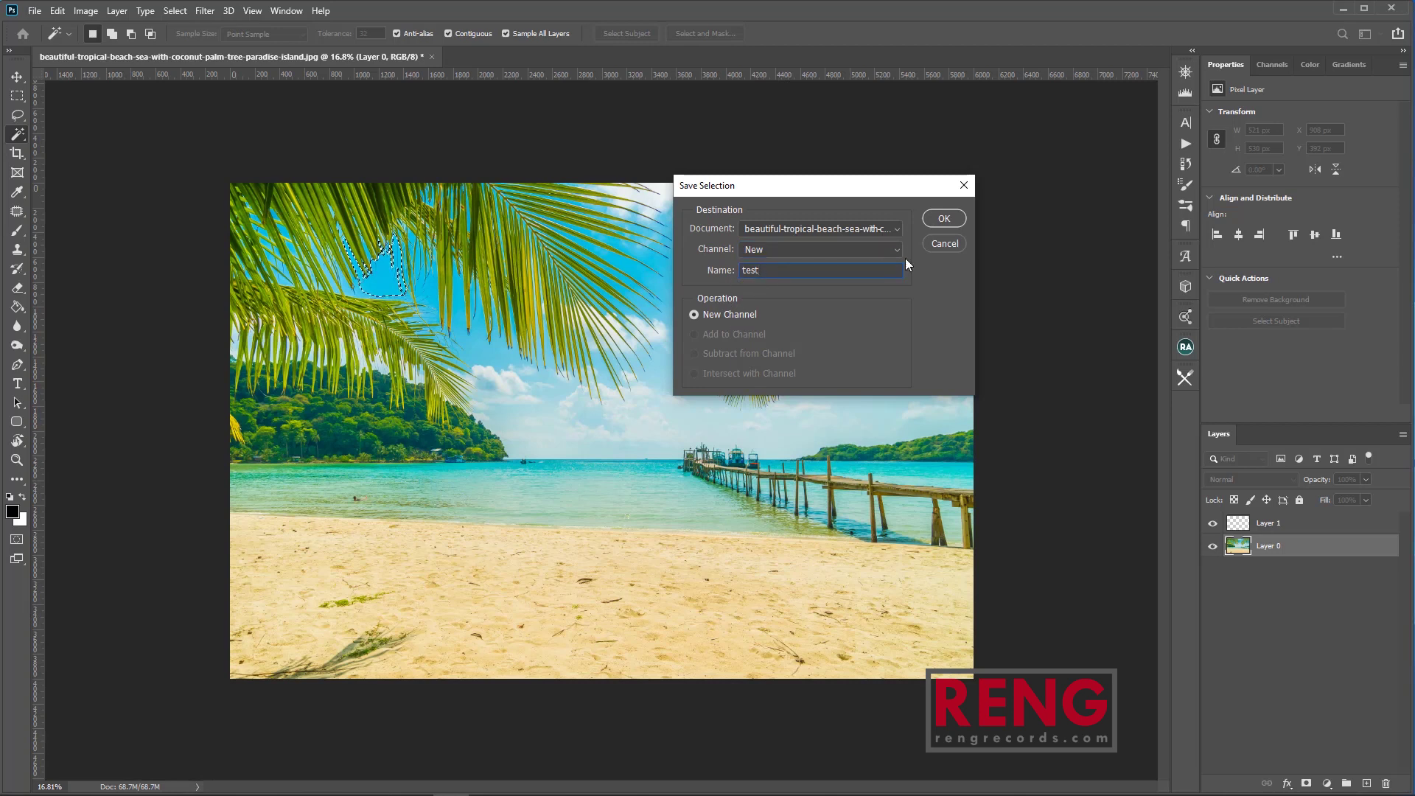
pyautogui.moveTo(919, 192); pyautogui.dragTo(882, 215)
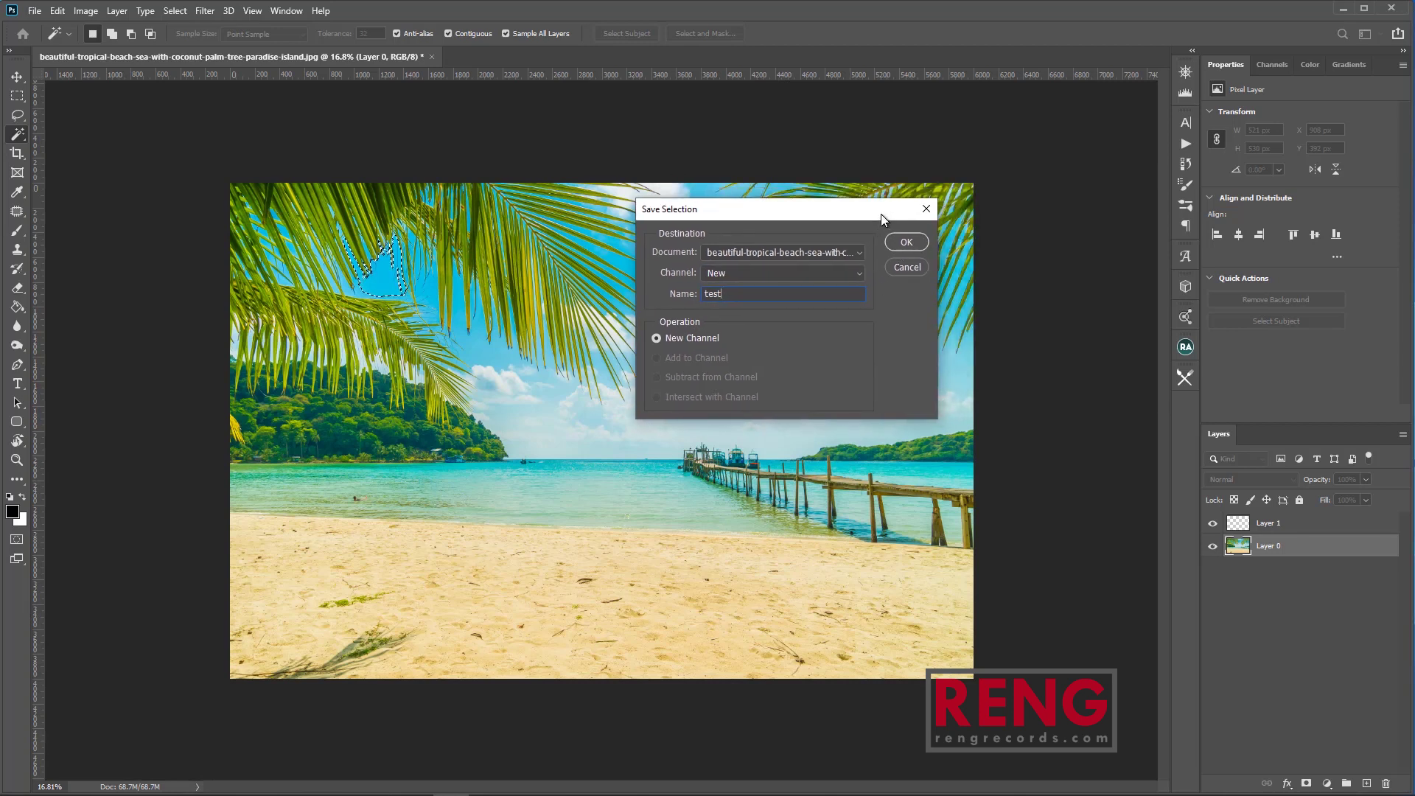
pyautogui.click(908, 242)
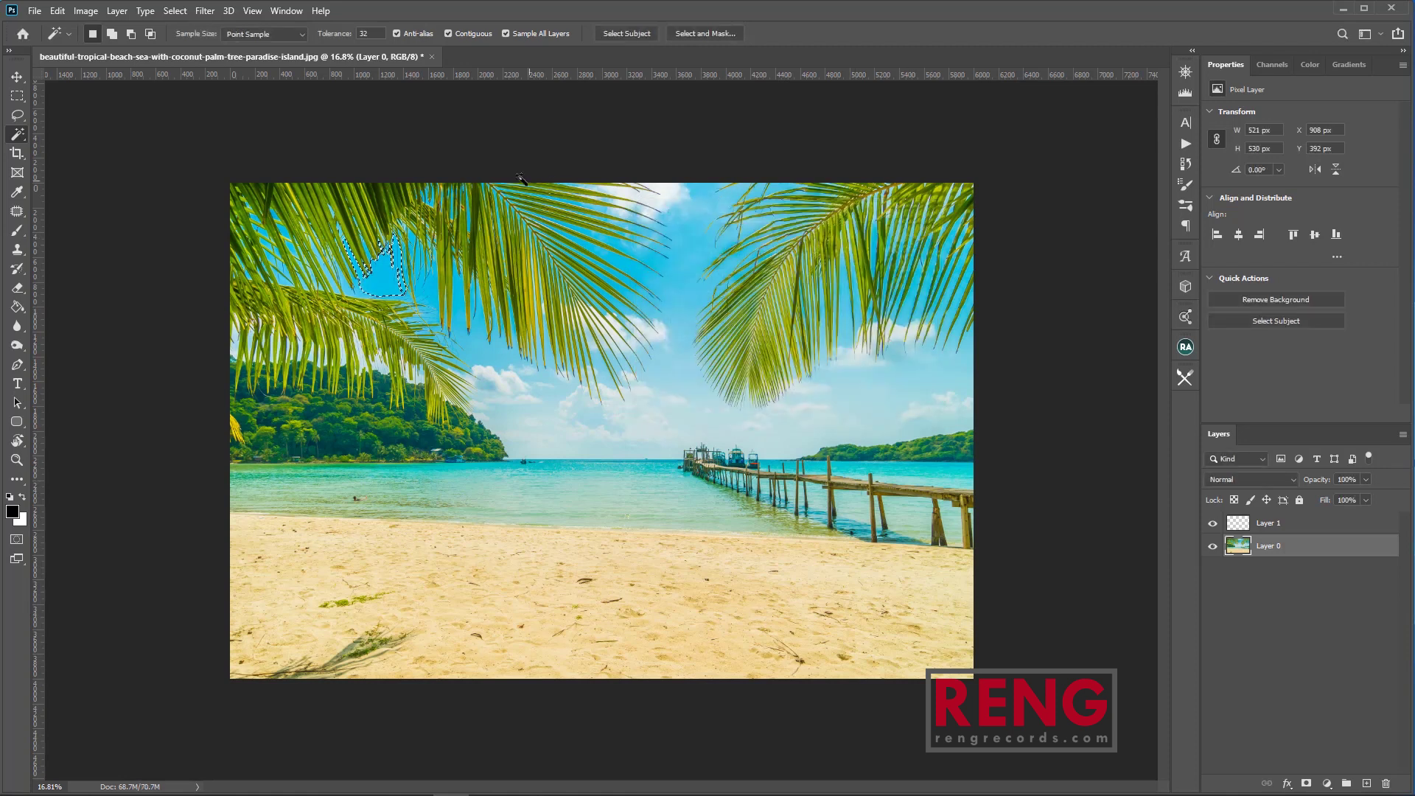
# Load the saved "test" channel from this document as a new selection.
pyautogui.click(177, 12)
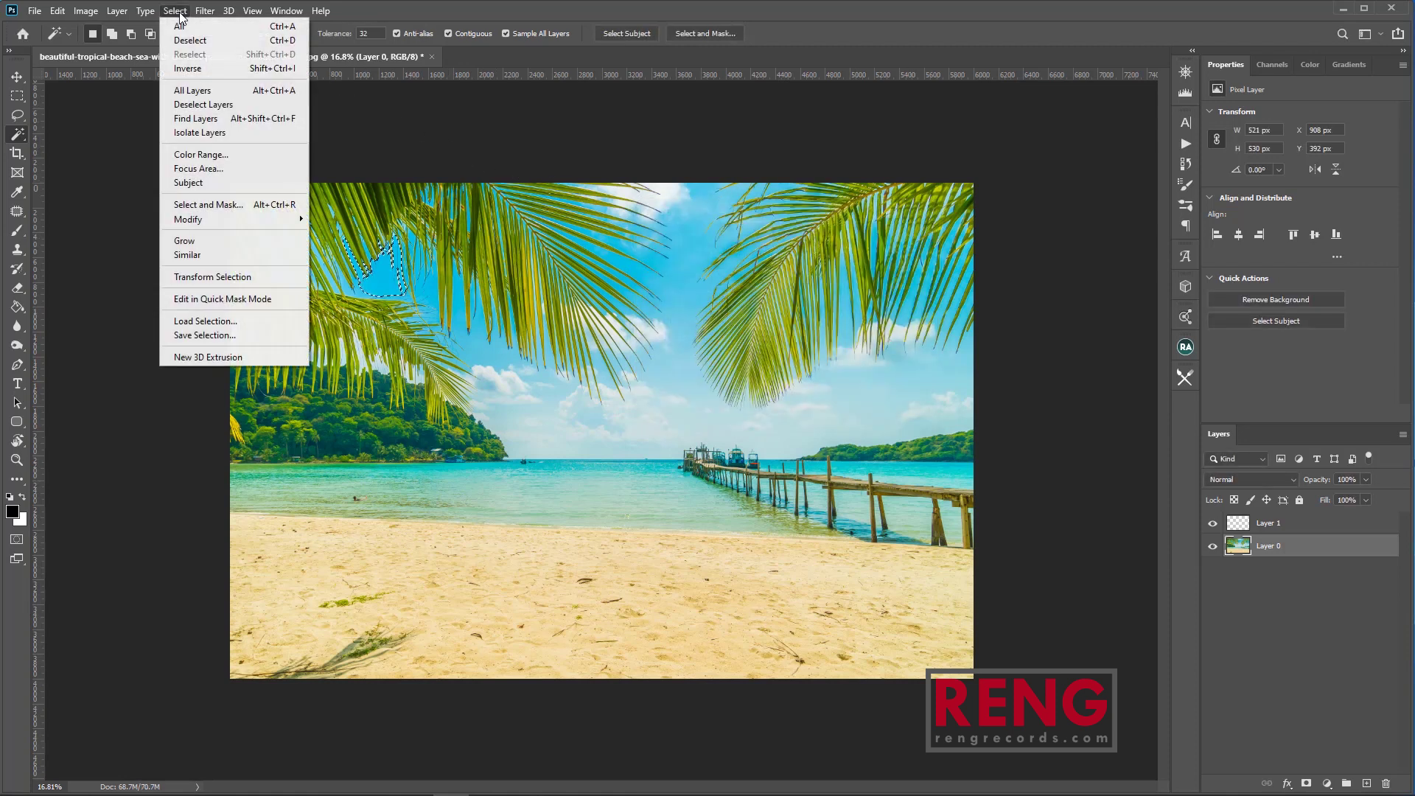
pyautogui.click(205, 322)
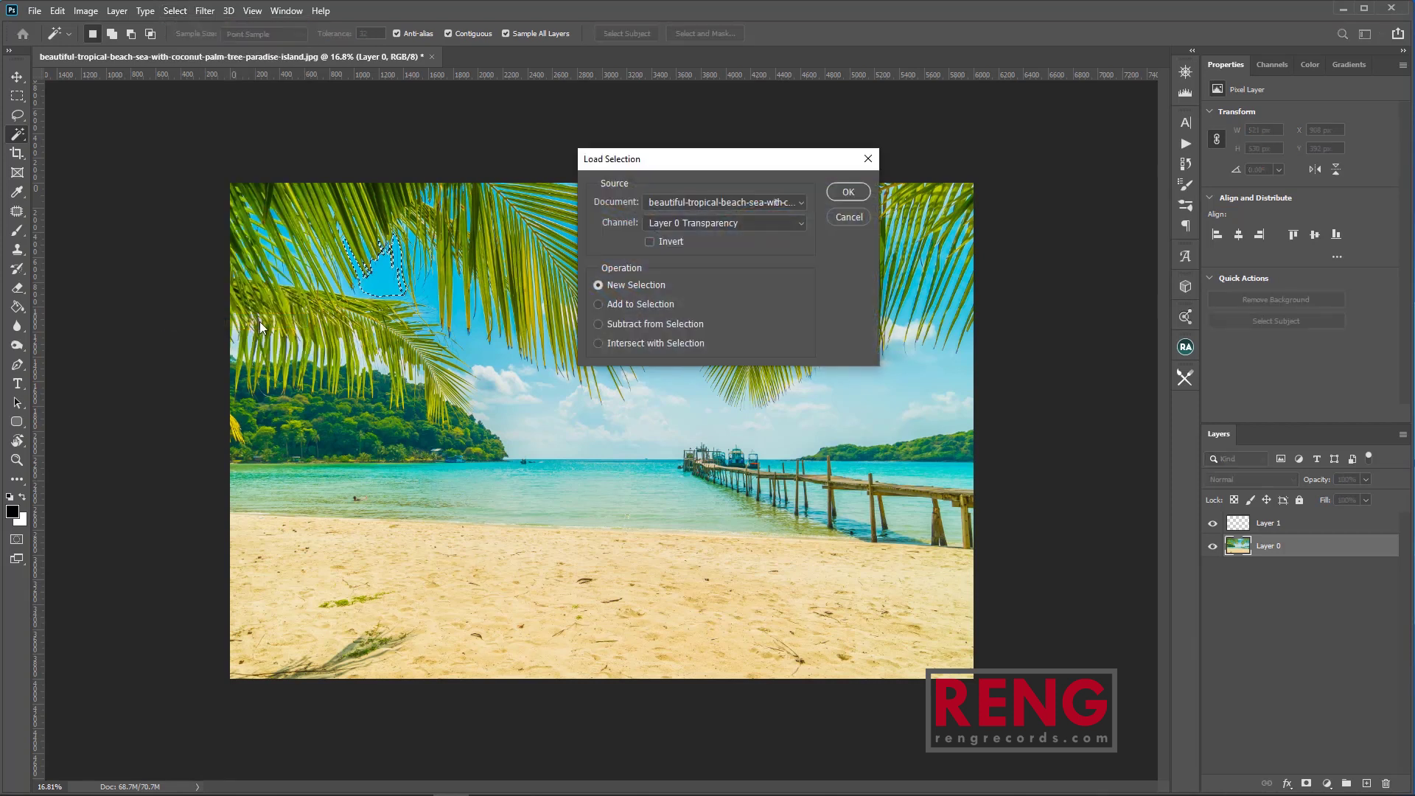
pyautogui.click(722, 223)
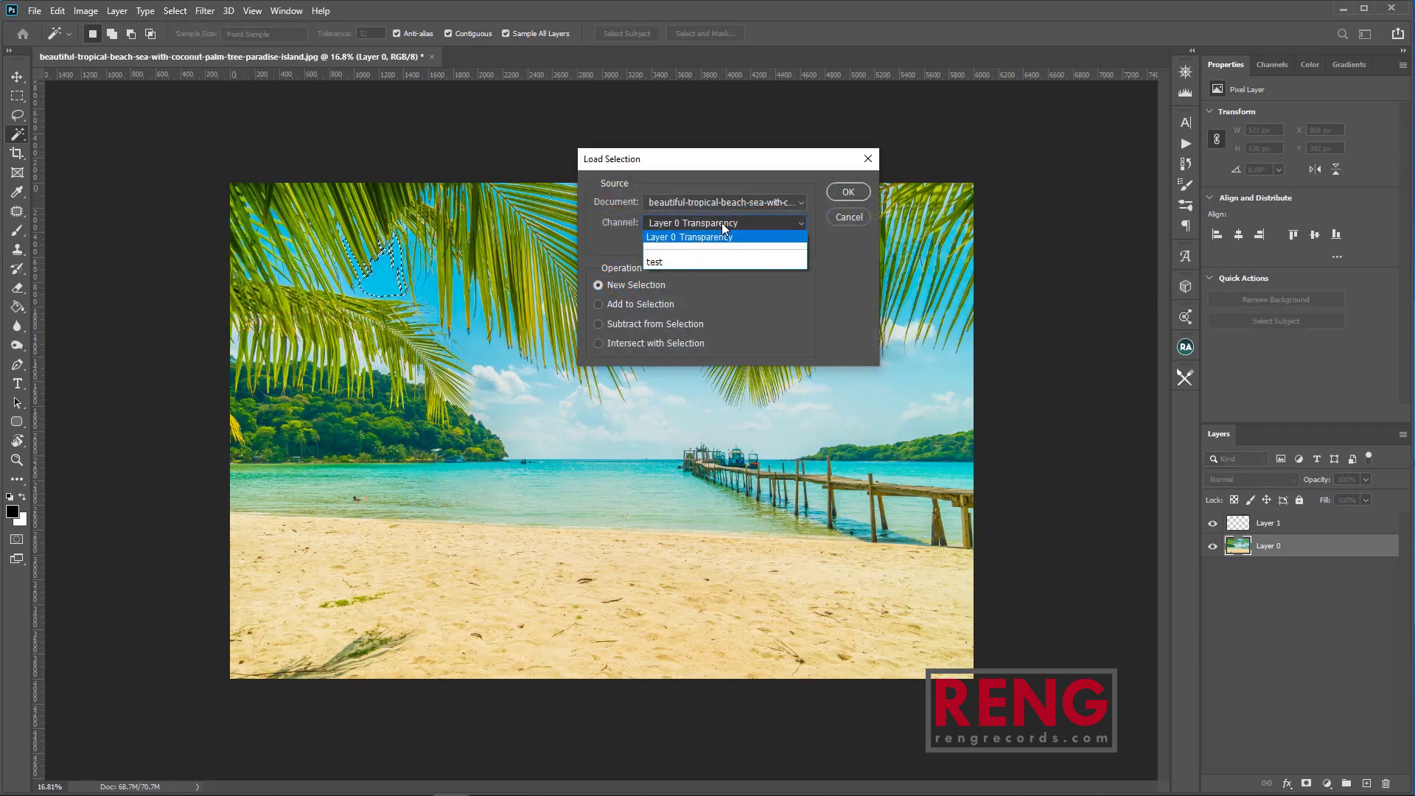
pyautogui.click(672, 262)
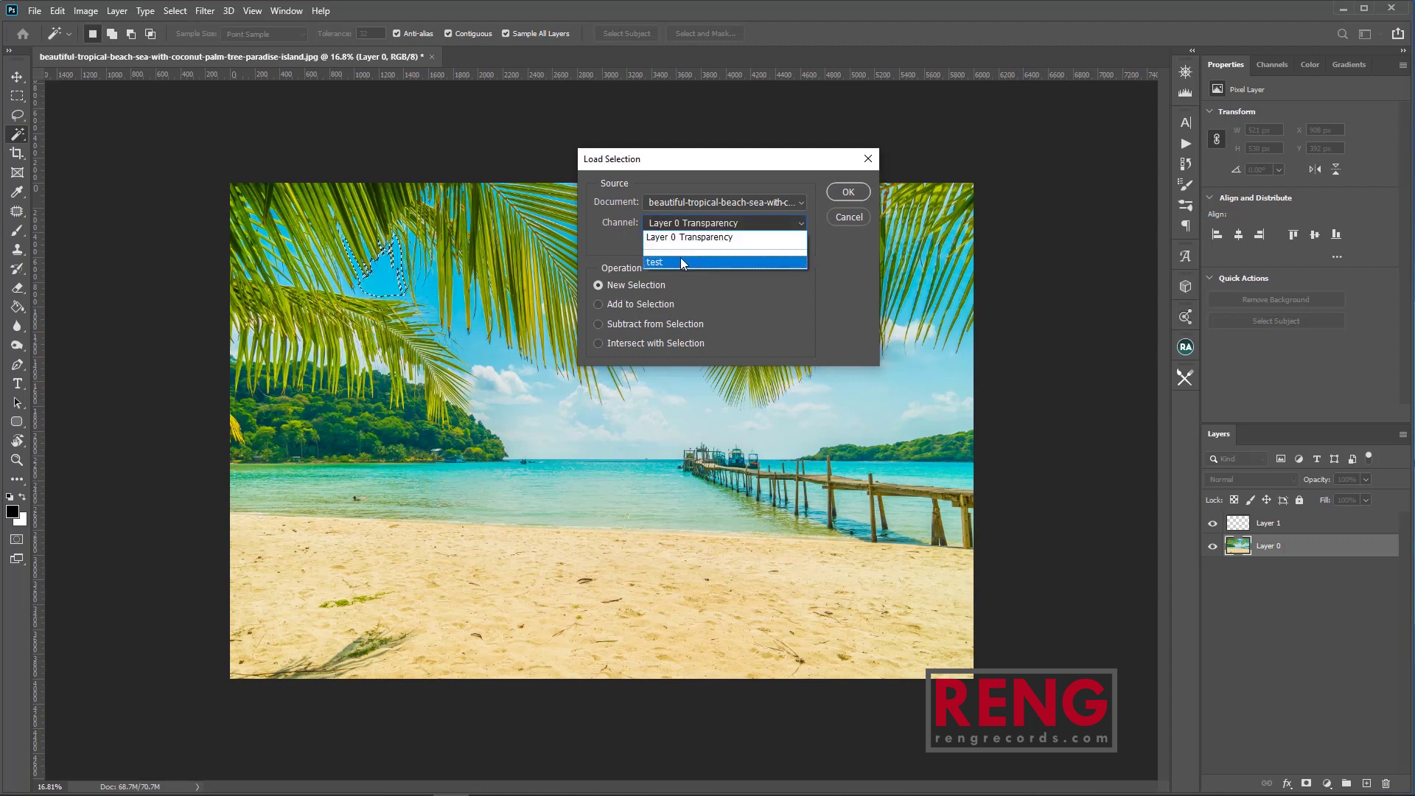
pyautogui.click(673, 262)
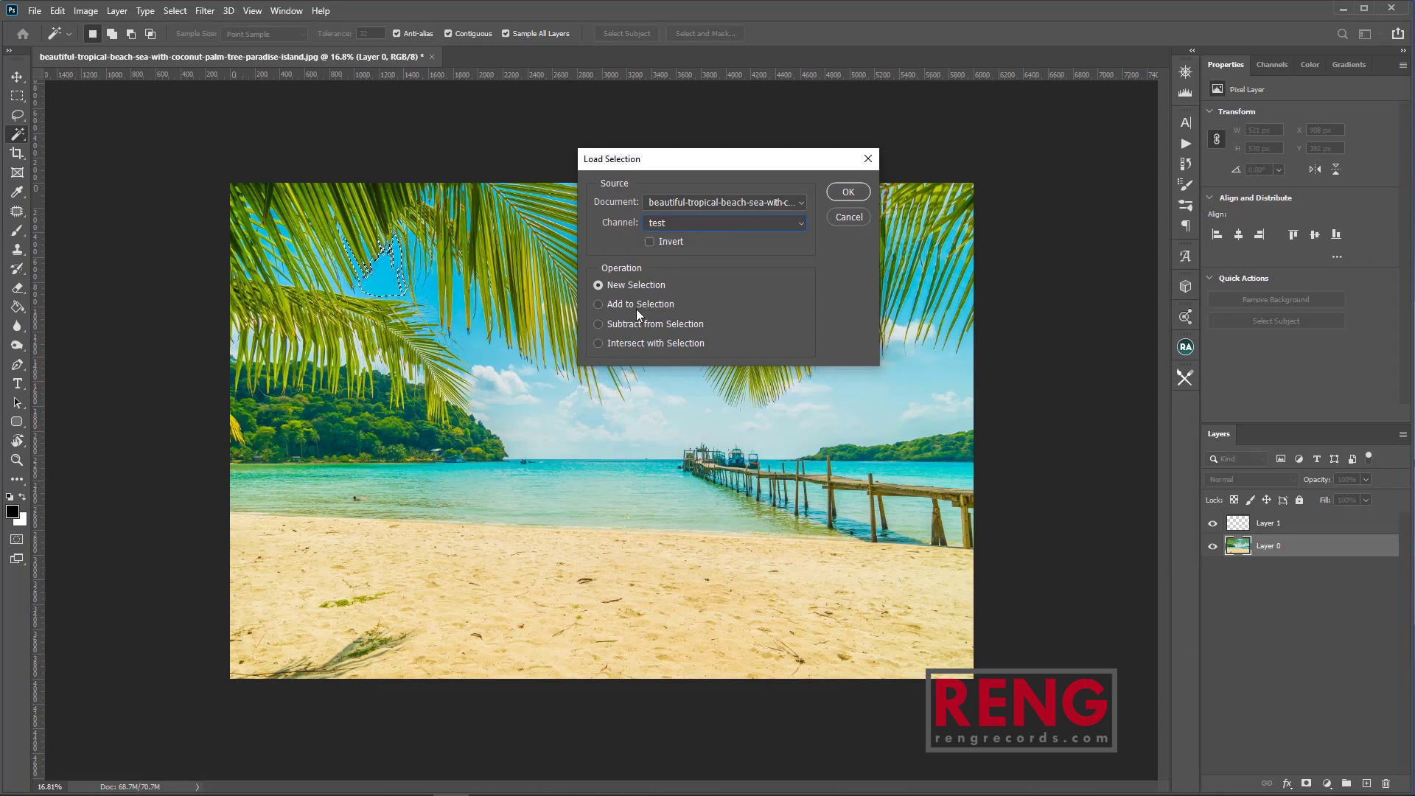
pyautogui.click(848, 192)
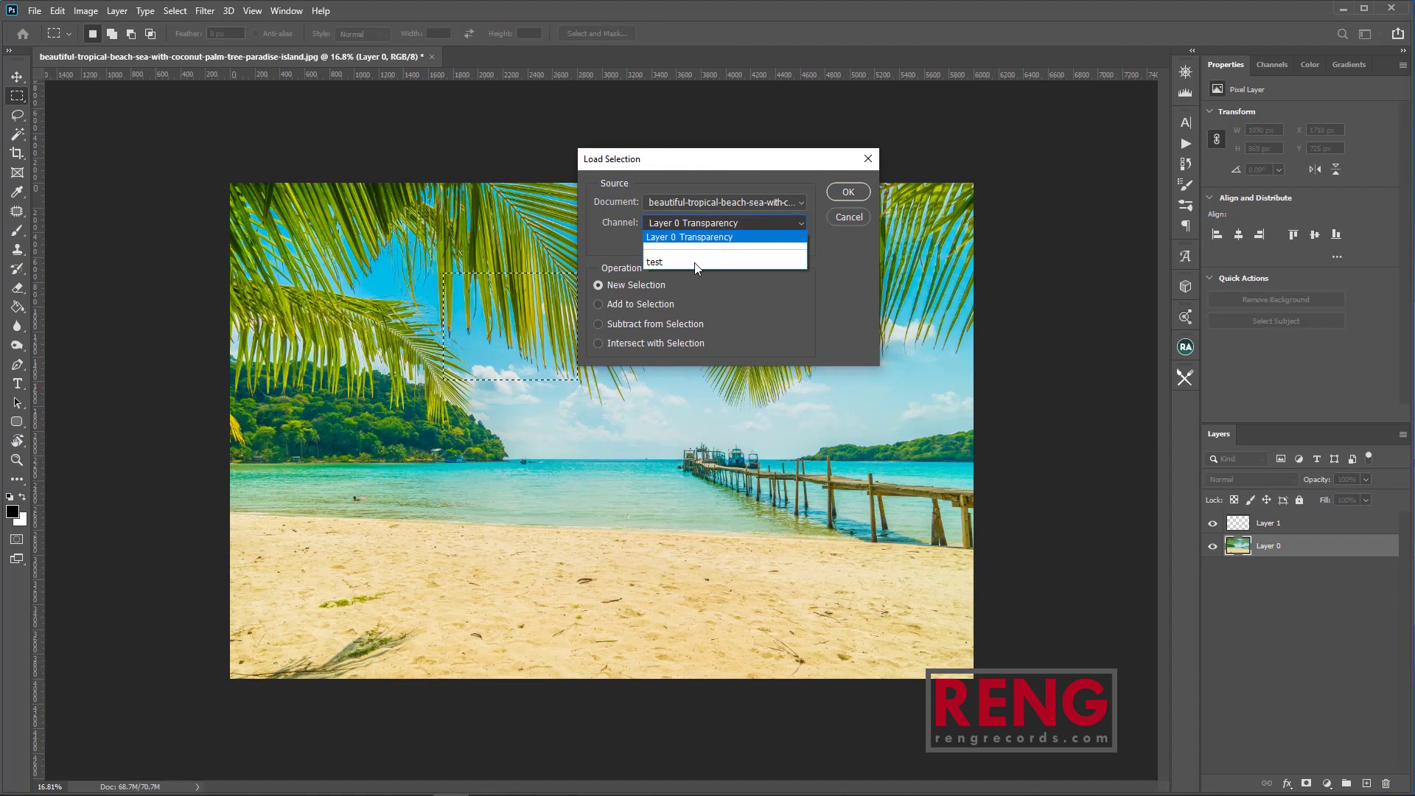
# Add the saved "test" channel to the rectangular marquee over the palm leaves.
pyautogui.click(684, 272)
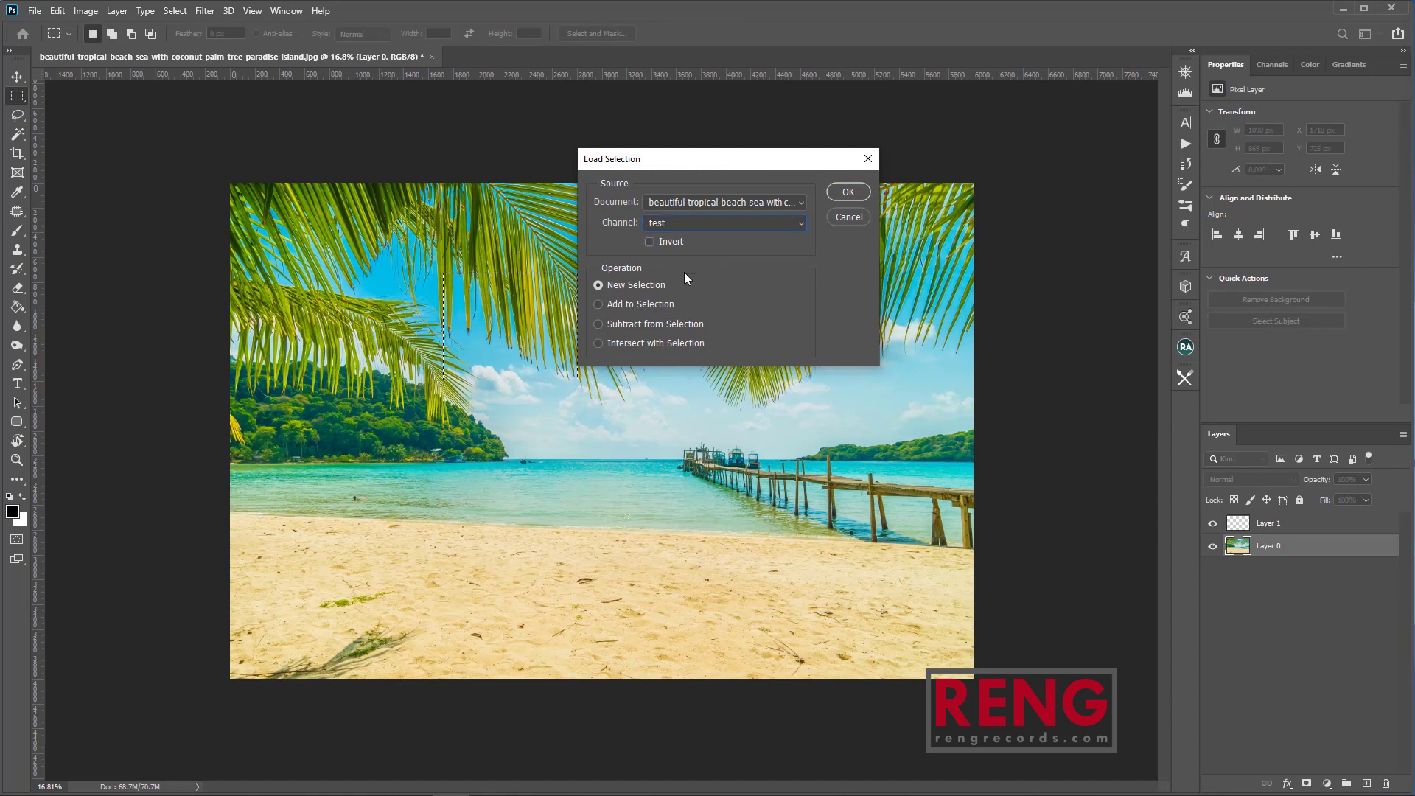
pyautogui.click(626, 303)
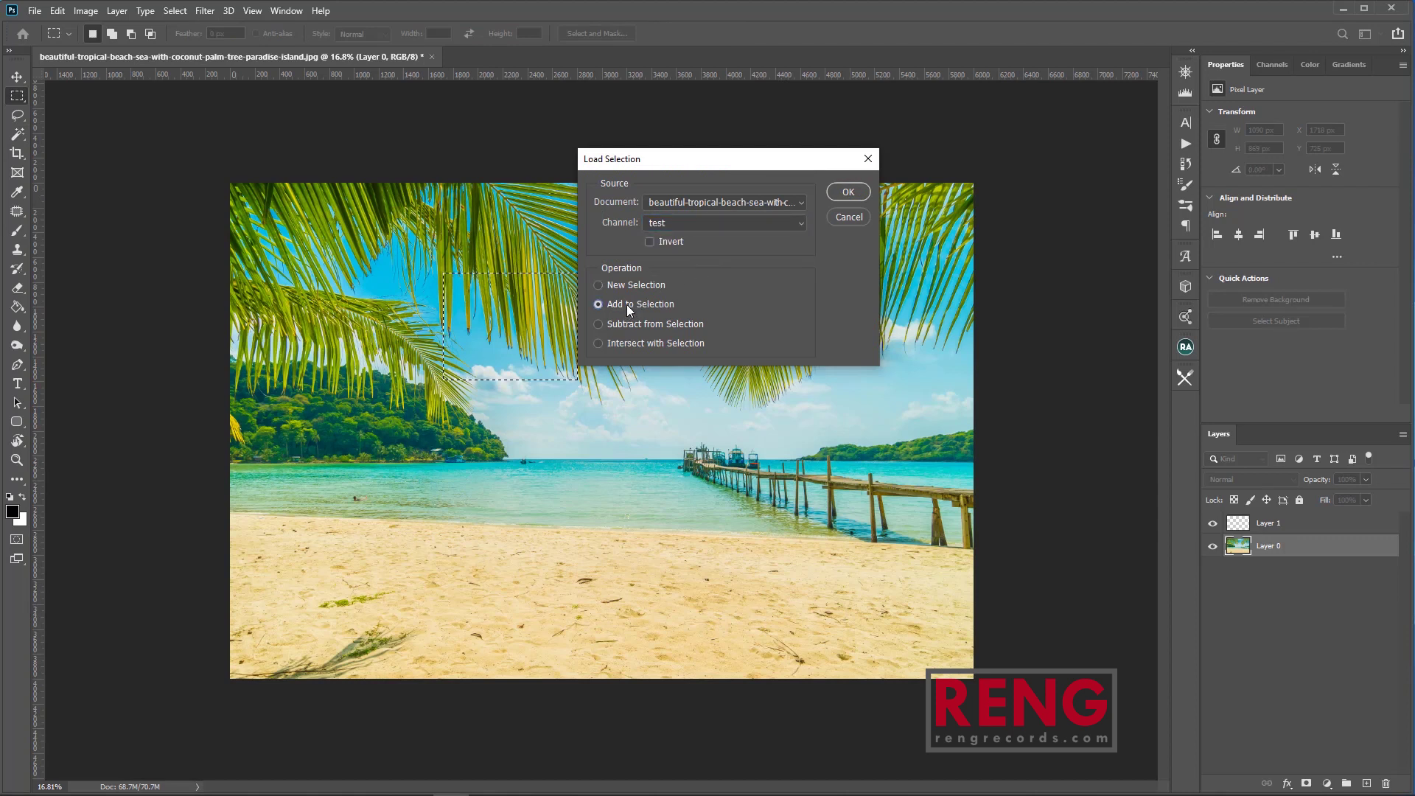
pyautogui.click(846, 192)
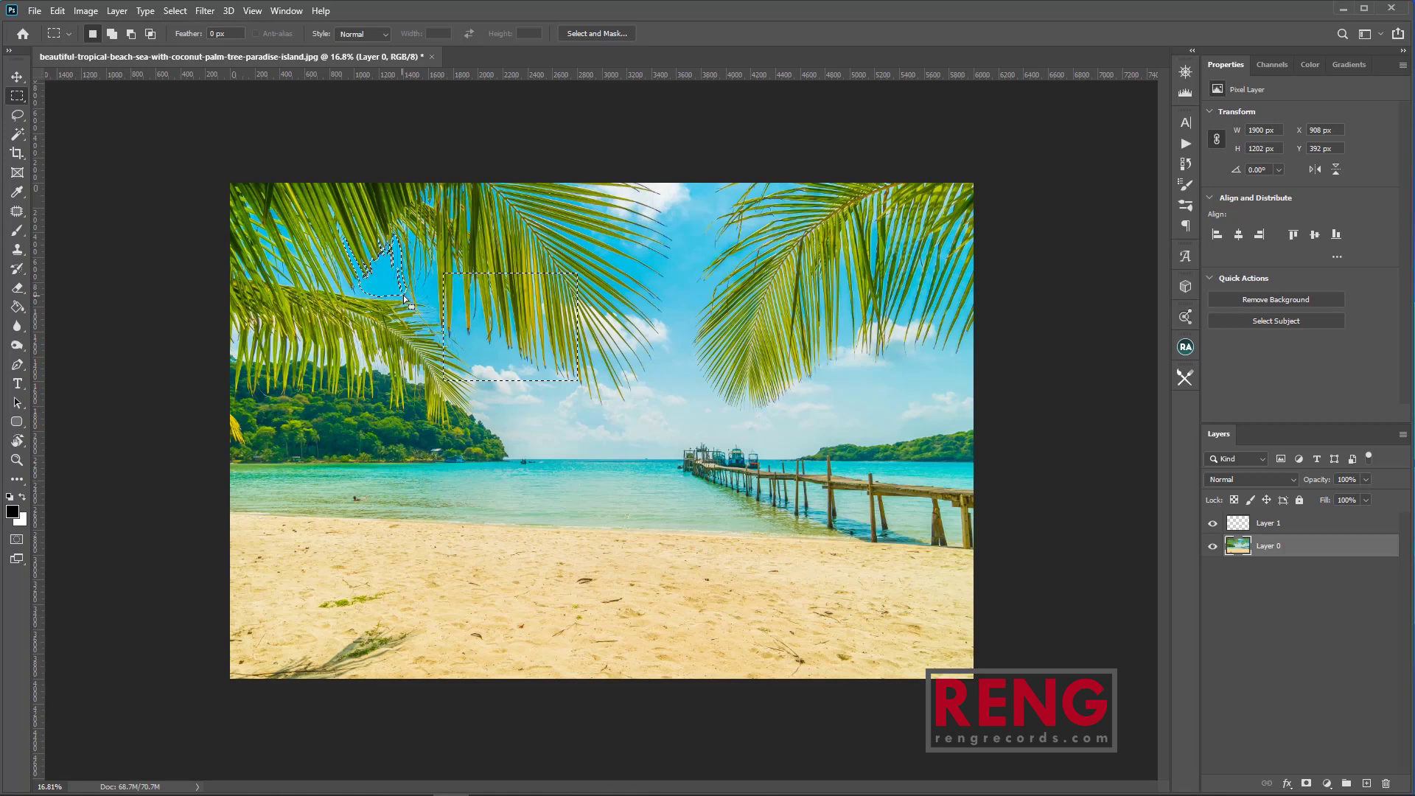
# Subtract the saved "test" channel from the combined selection through Load Selection.
pyautogui.click(206, 10)
pyautogui.moveTo(177, 13)
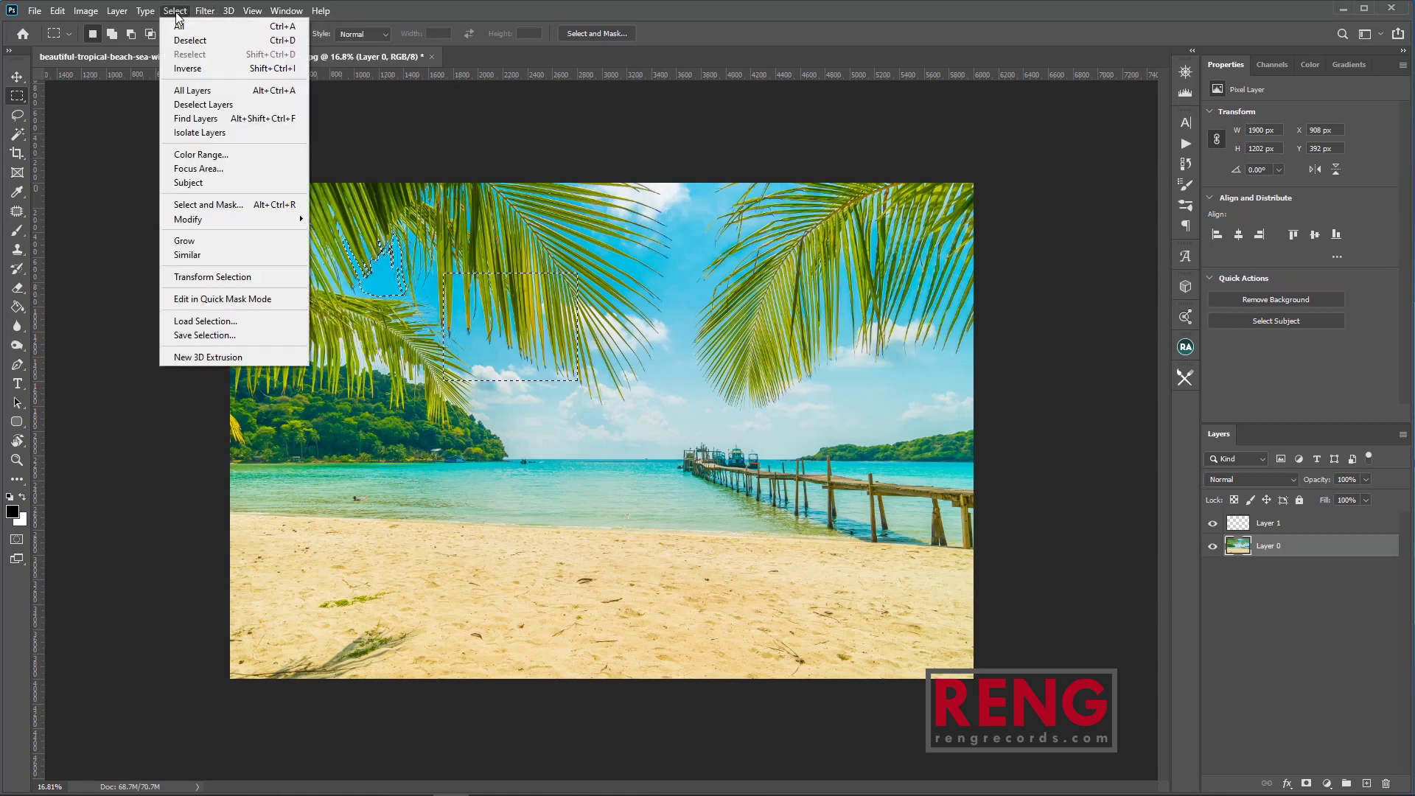
pyautogui.click(212, 321)
pyautogui.click(656, 325)
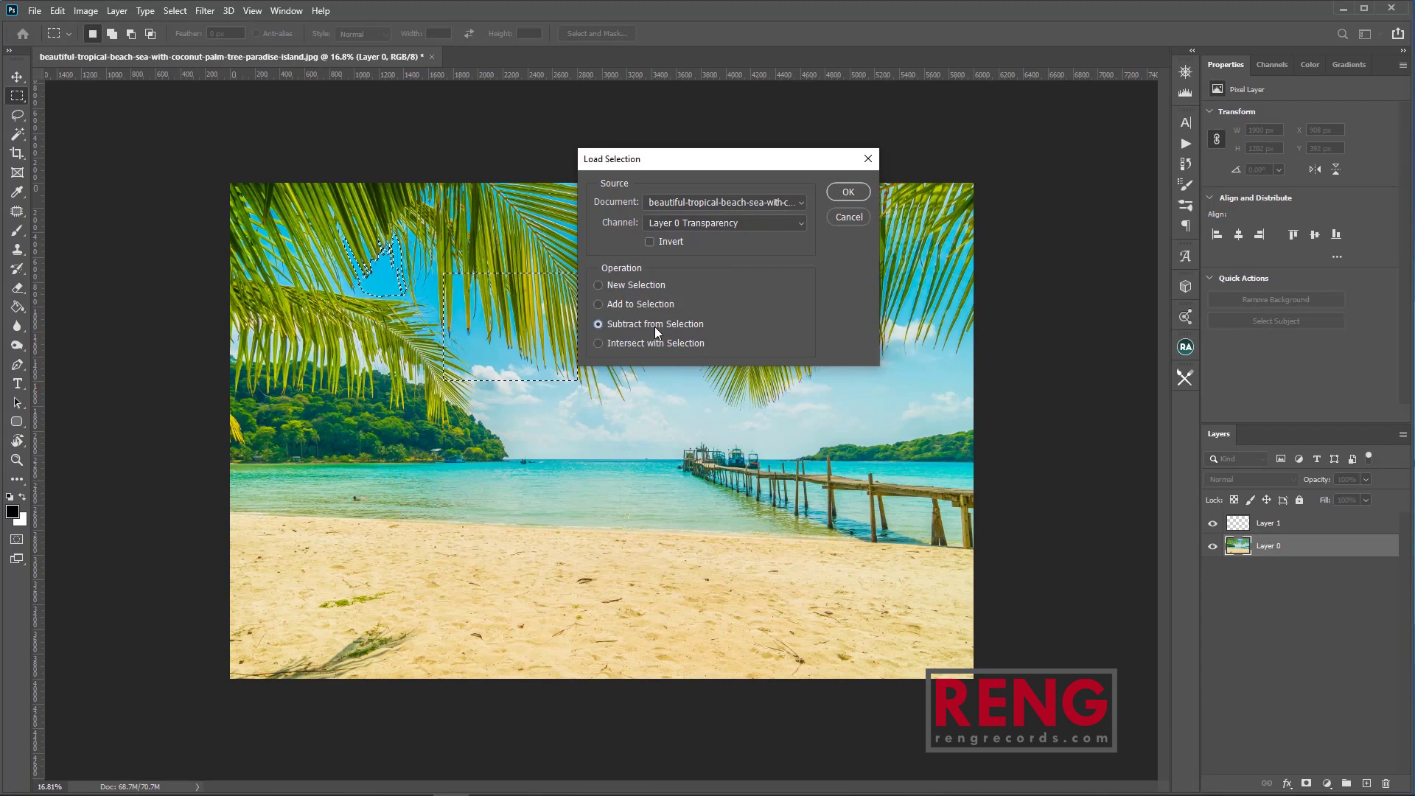
pyautogui.click(737, 223)
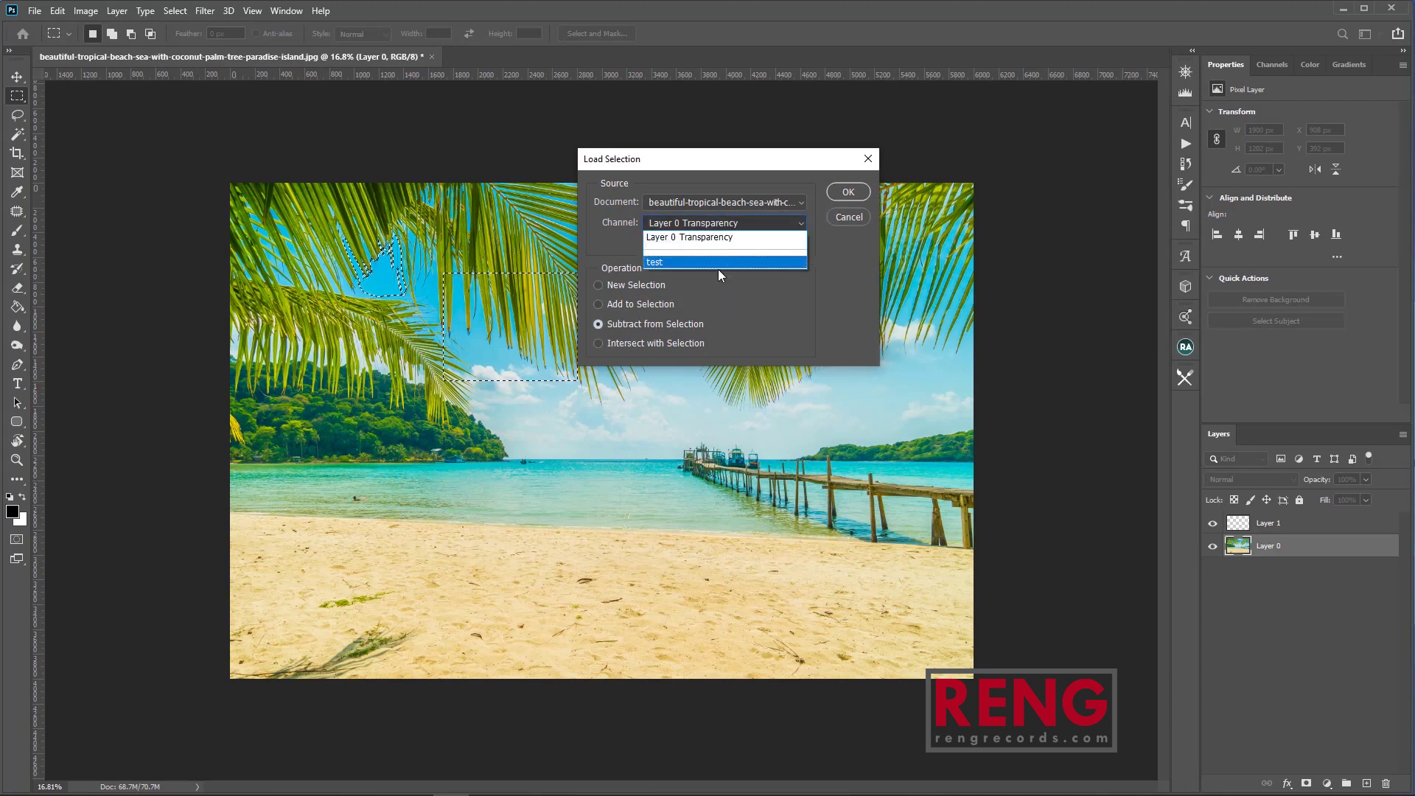
pyautogui.click(715, 264)
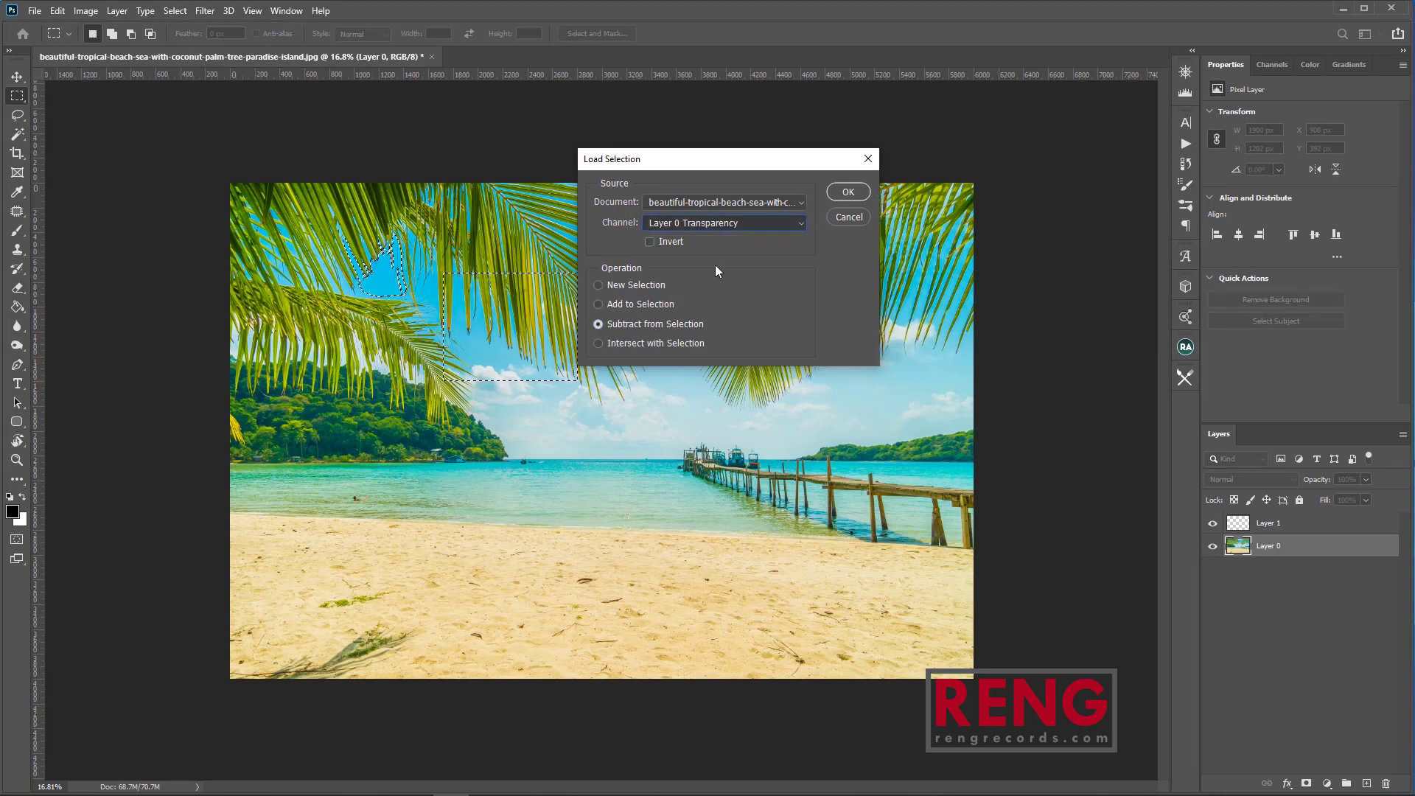
pyautogui.click(846, 193)
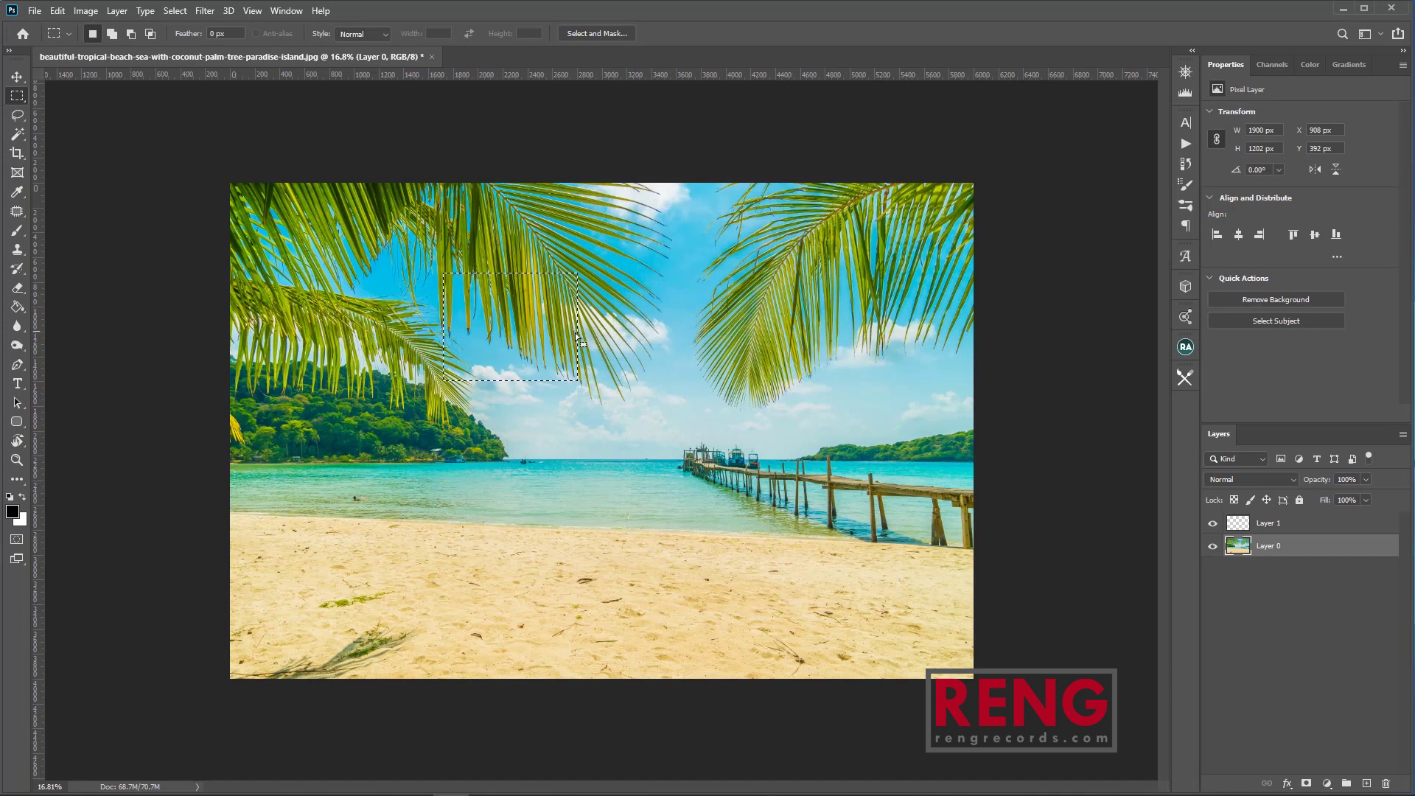
# Draw a marquee about 941 × 810 px across the sky patch and intersect it with the saved "test" channel.
pyautogui.moveTo(475, 252); pyautogui.dragTo(360, 351)
pyautogui.click(176, 12)
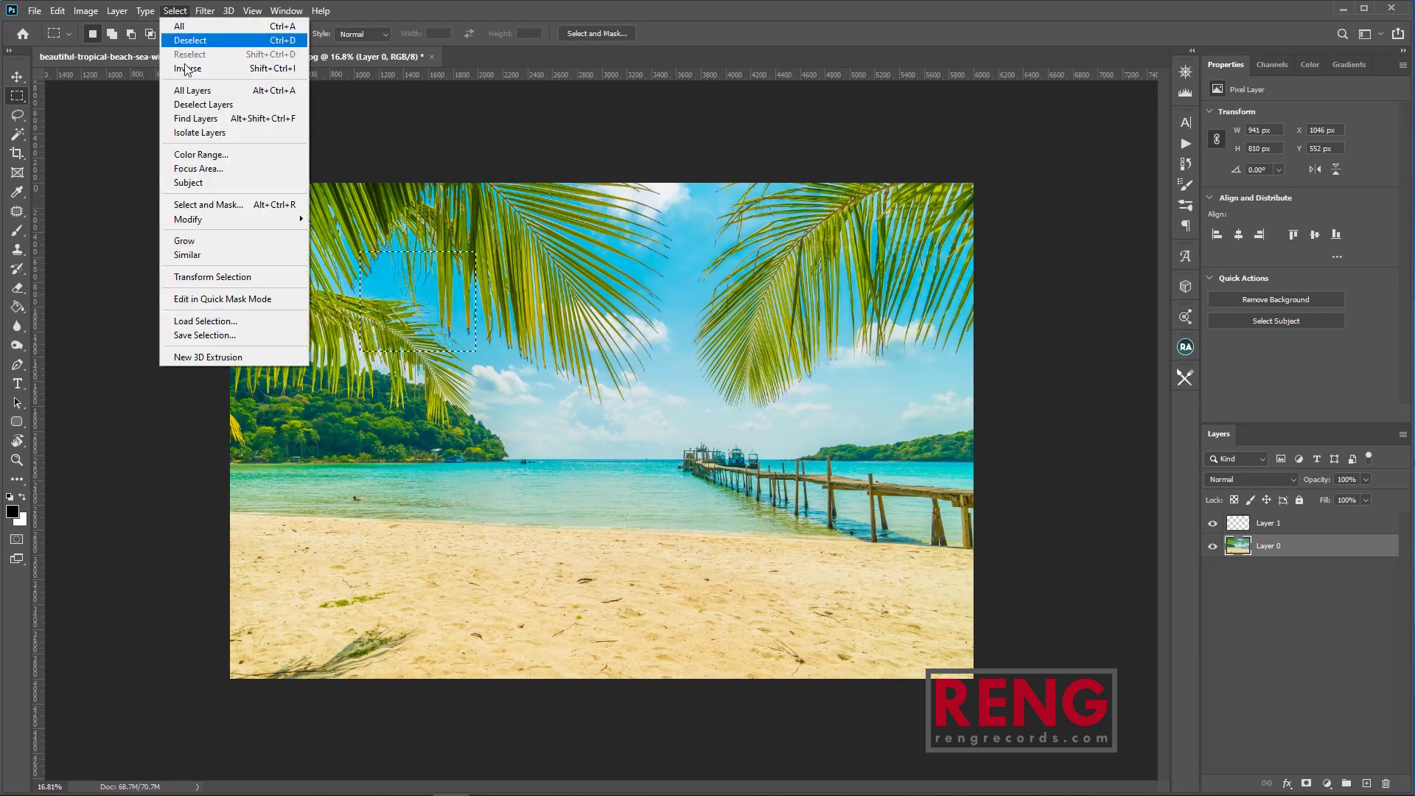
pyautogui.click(221, 321)
pyautogui.click(631, 342)
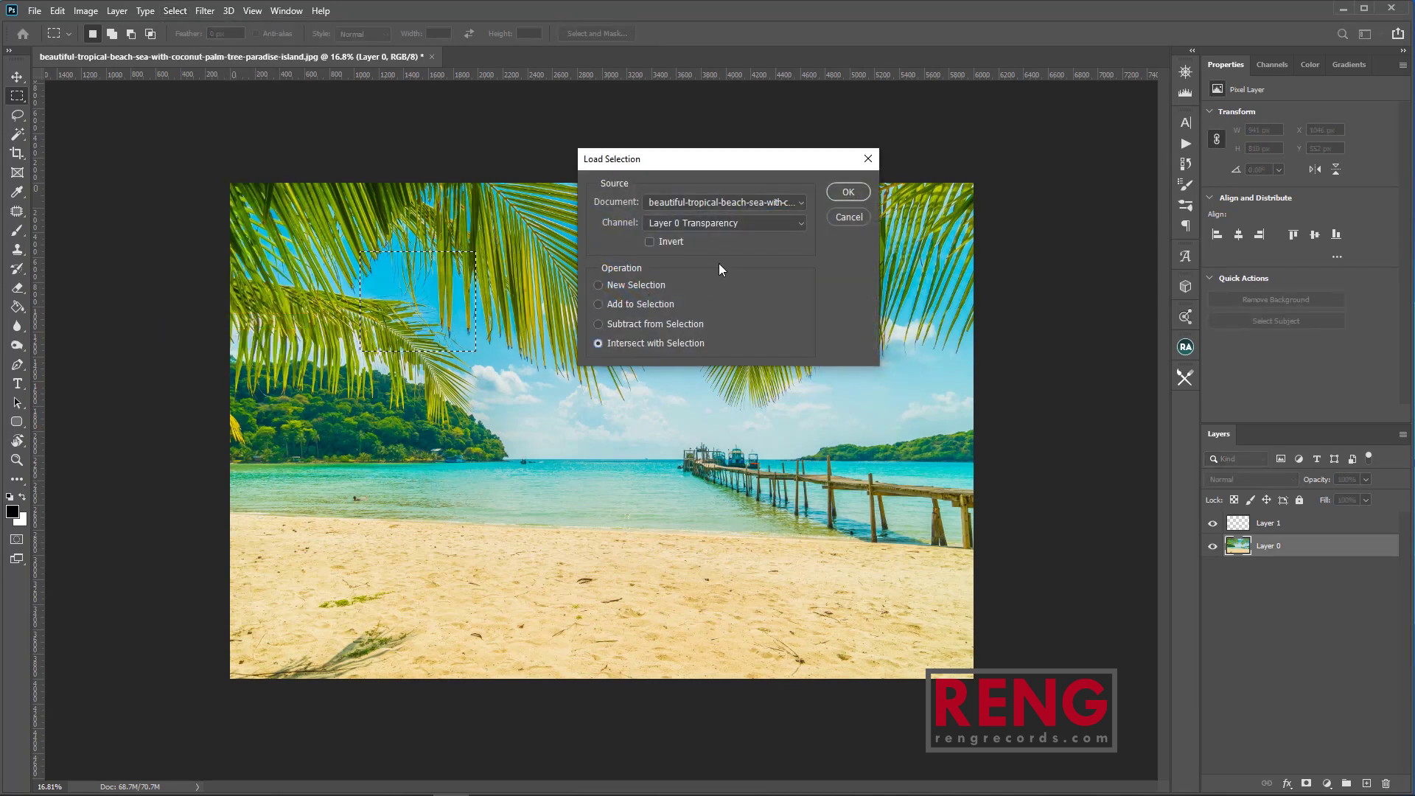
pyautogui.click(722, 223)
pyautogui.click(717, 262)
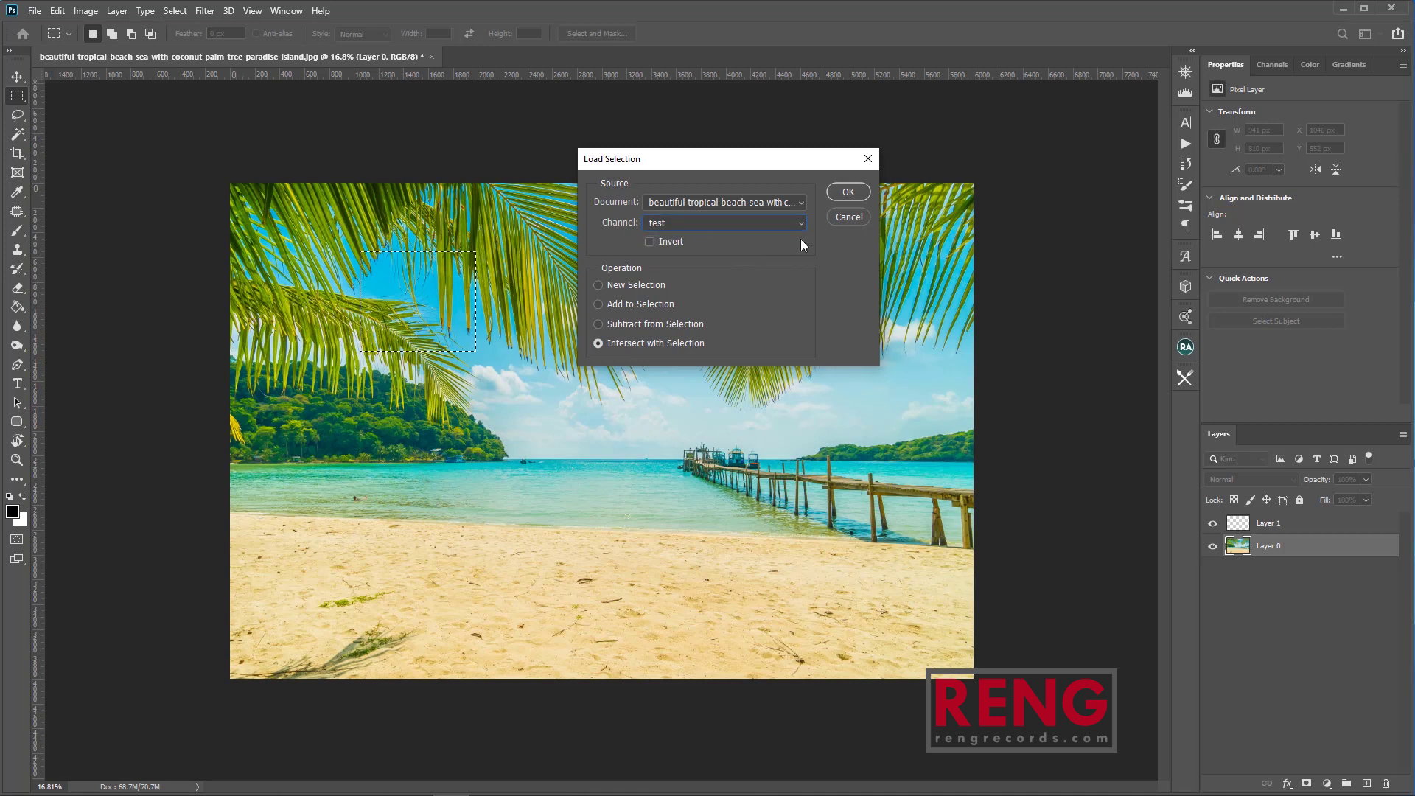
pyautogui.click(848, 190)
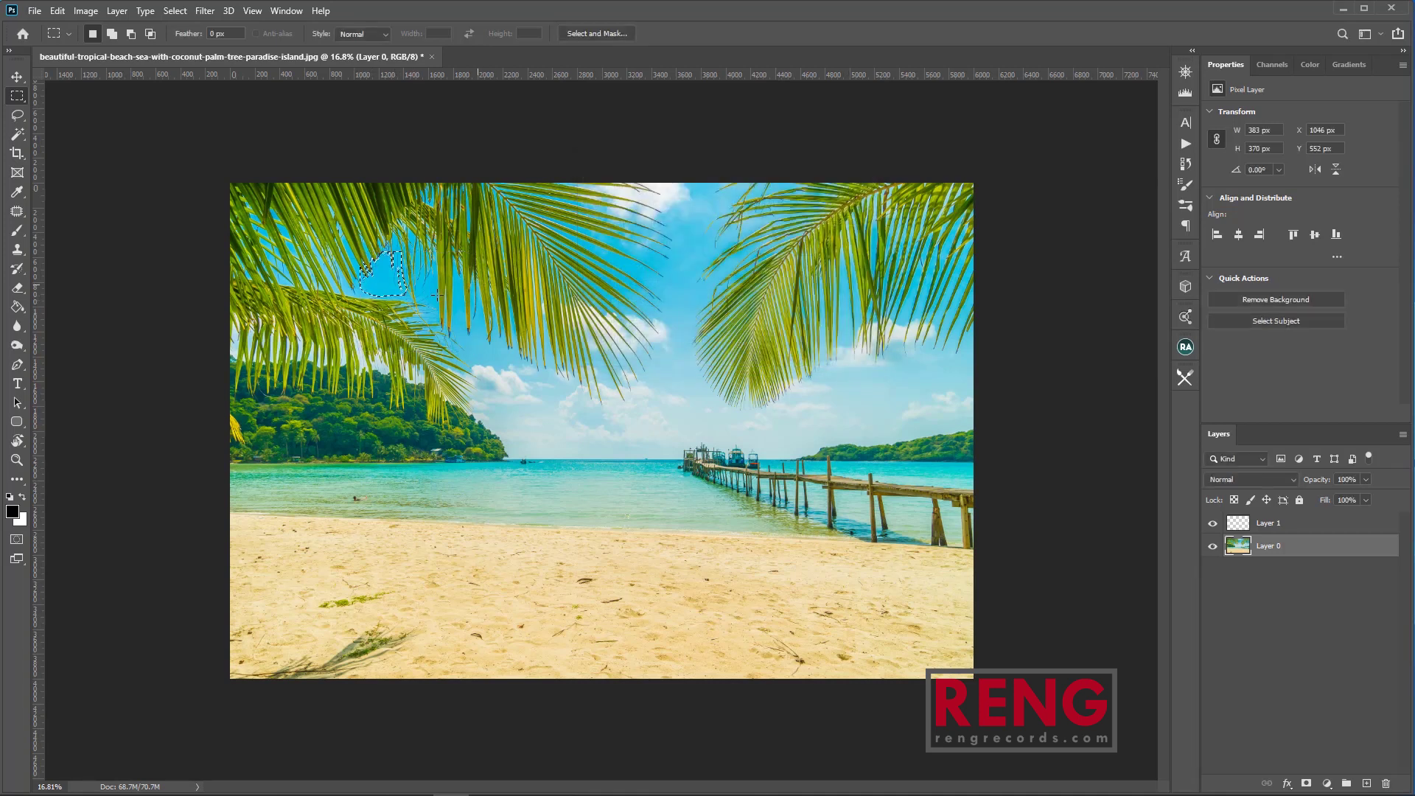
# Clear the intersected selection and reload the "test" channel as a new selection without inverting it.
pyautogui.hotkey('ctrl', 'd')
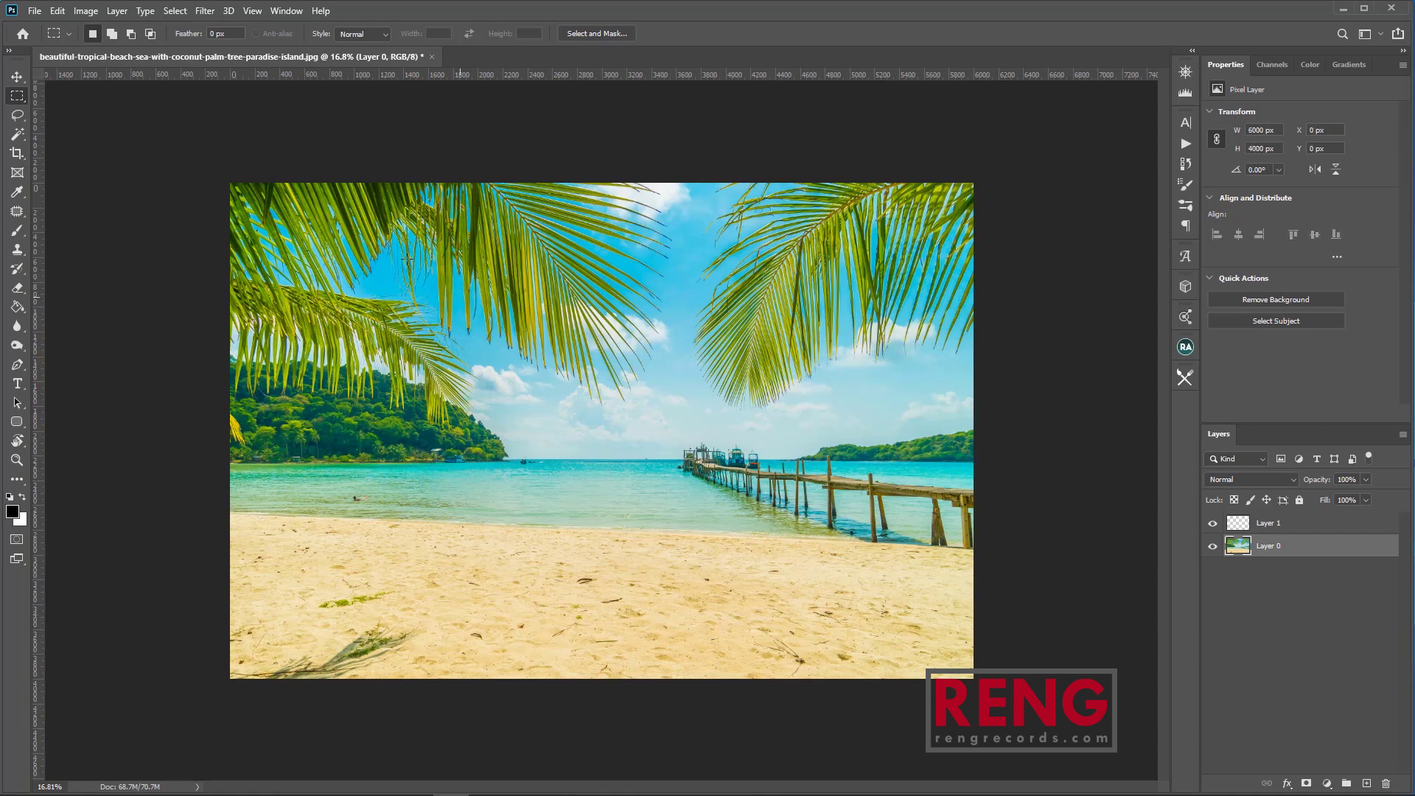
pyautogui.click(205, 10)
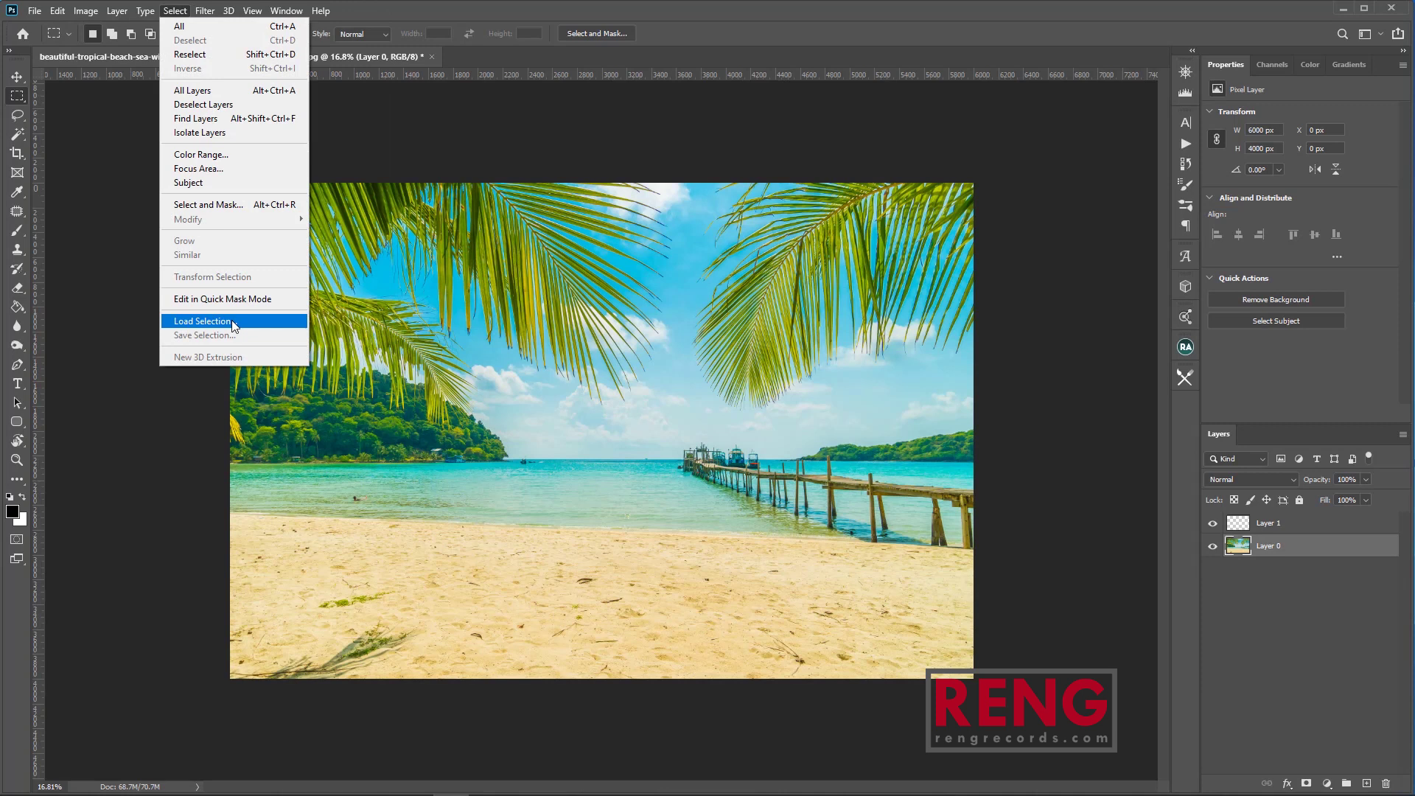
pyautogui.click(209, 321)
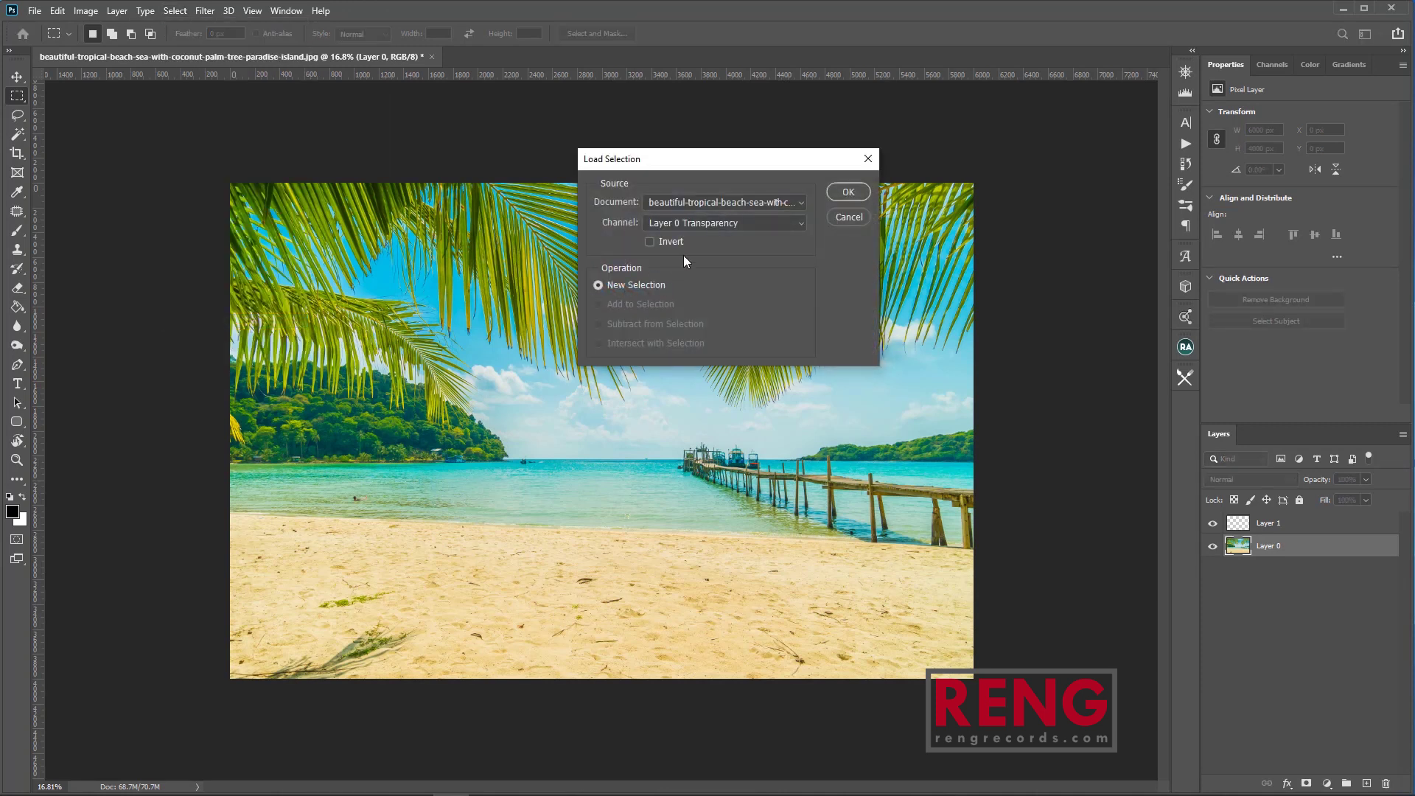
pyautogui.click(707, 223)
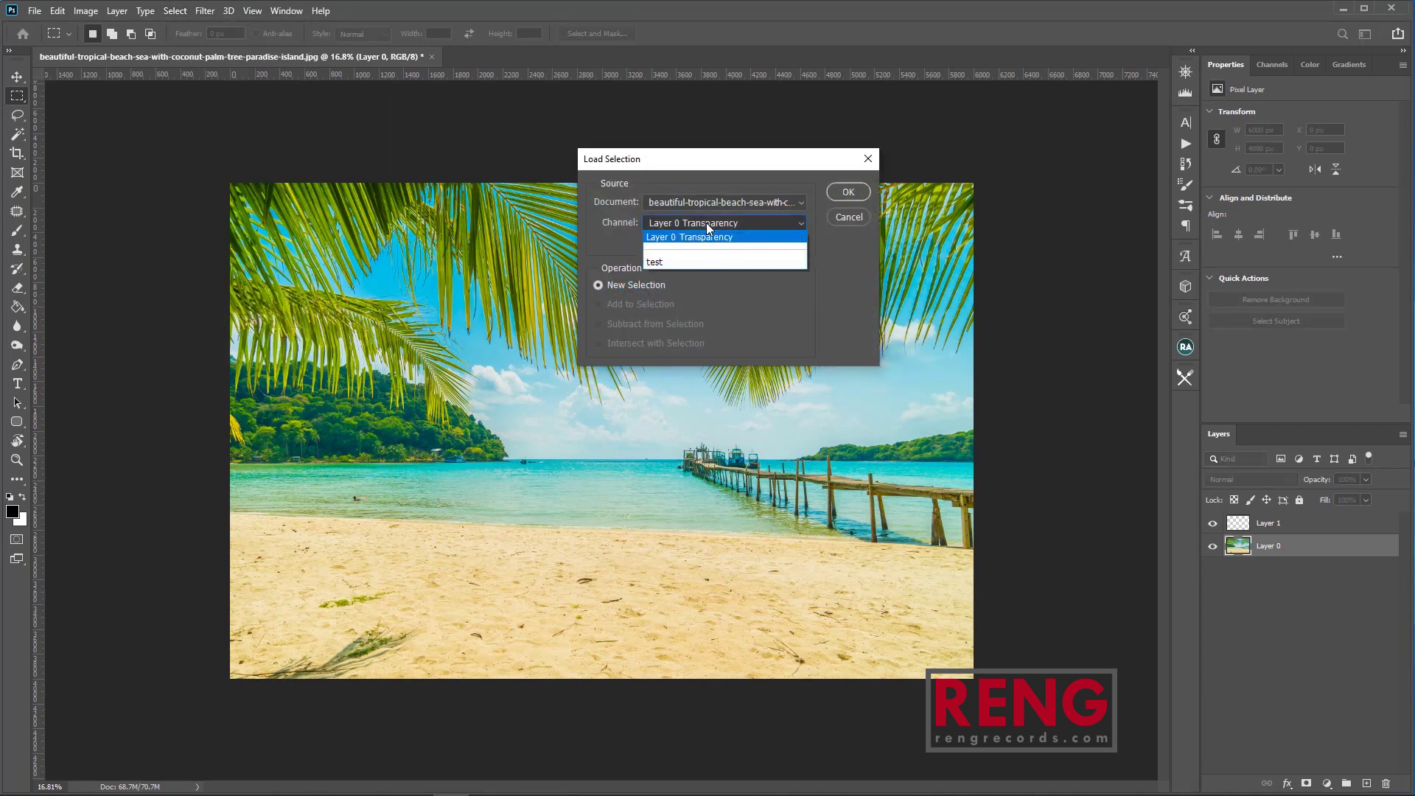
pyautogui.click(704, 262)
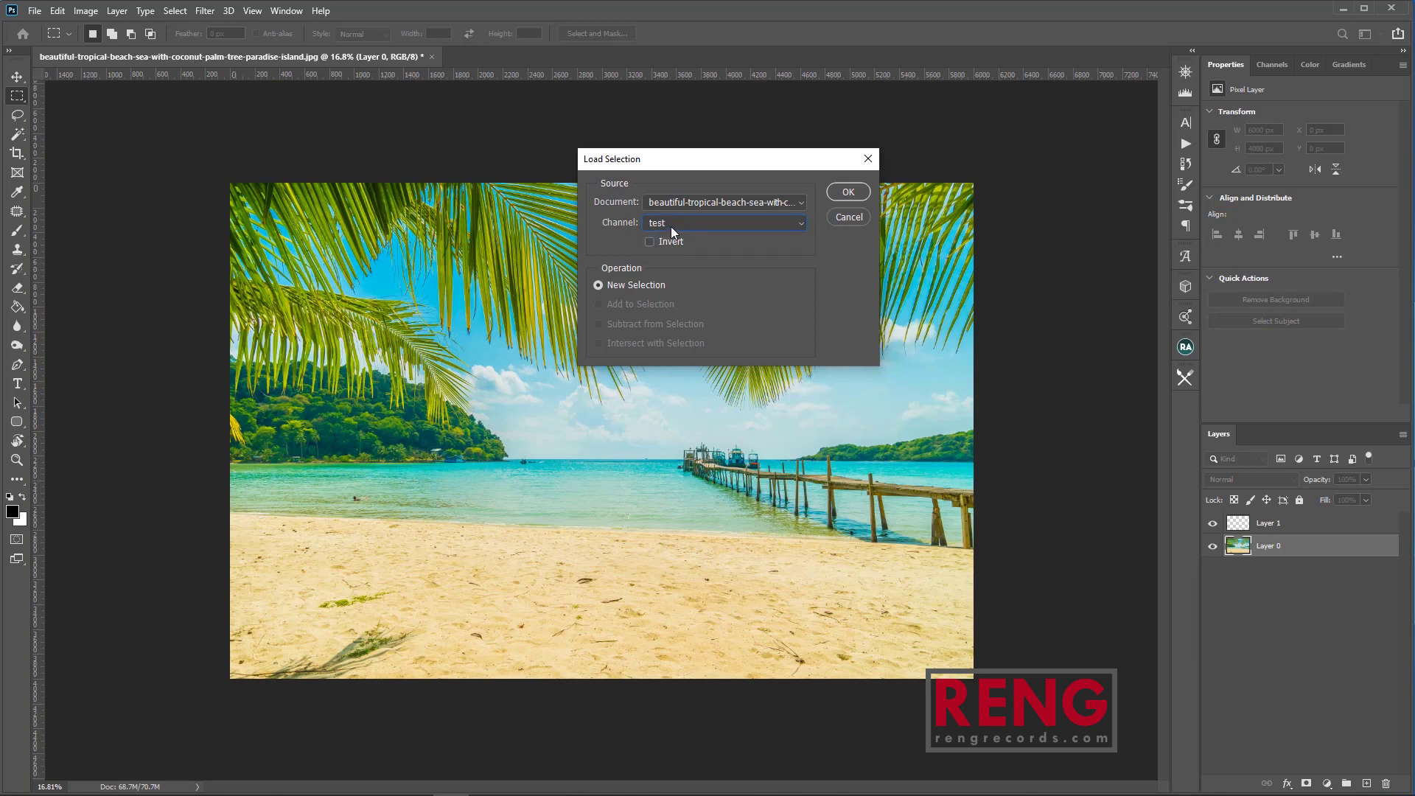
pyautogui.click(848, 192)
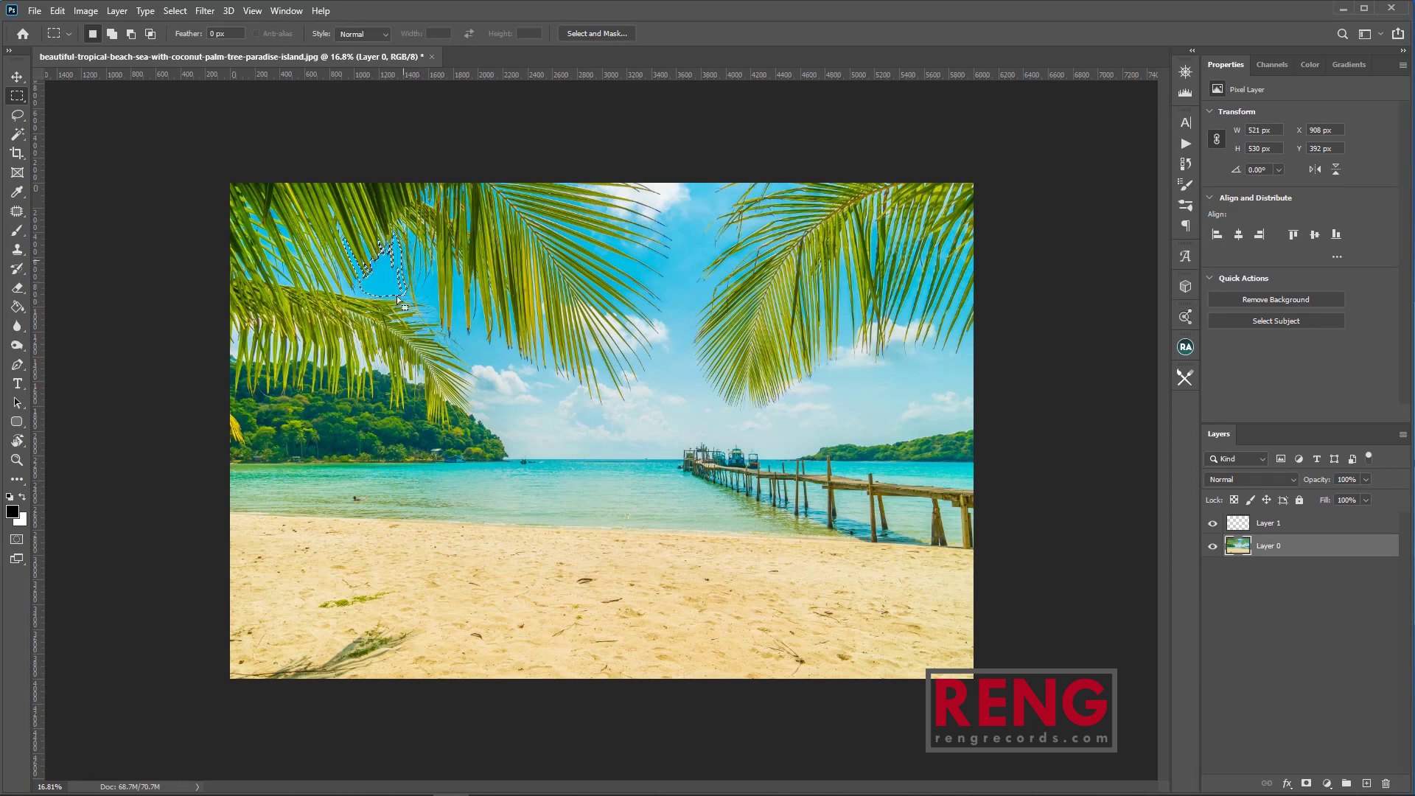
# Clear the selection and load the "test" channel with the Invert option enabled.
pyautogui.hotkey('ctrl', 'd')
pyautogui.click(174, 10)
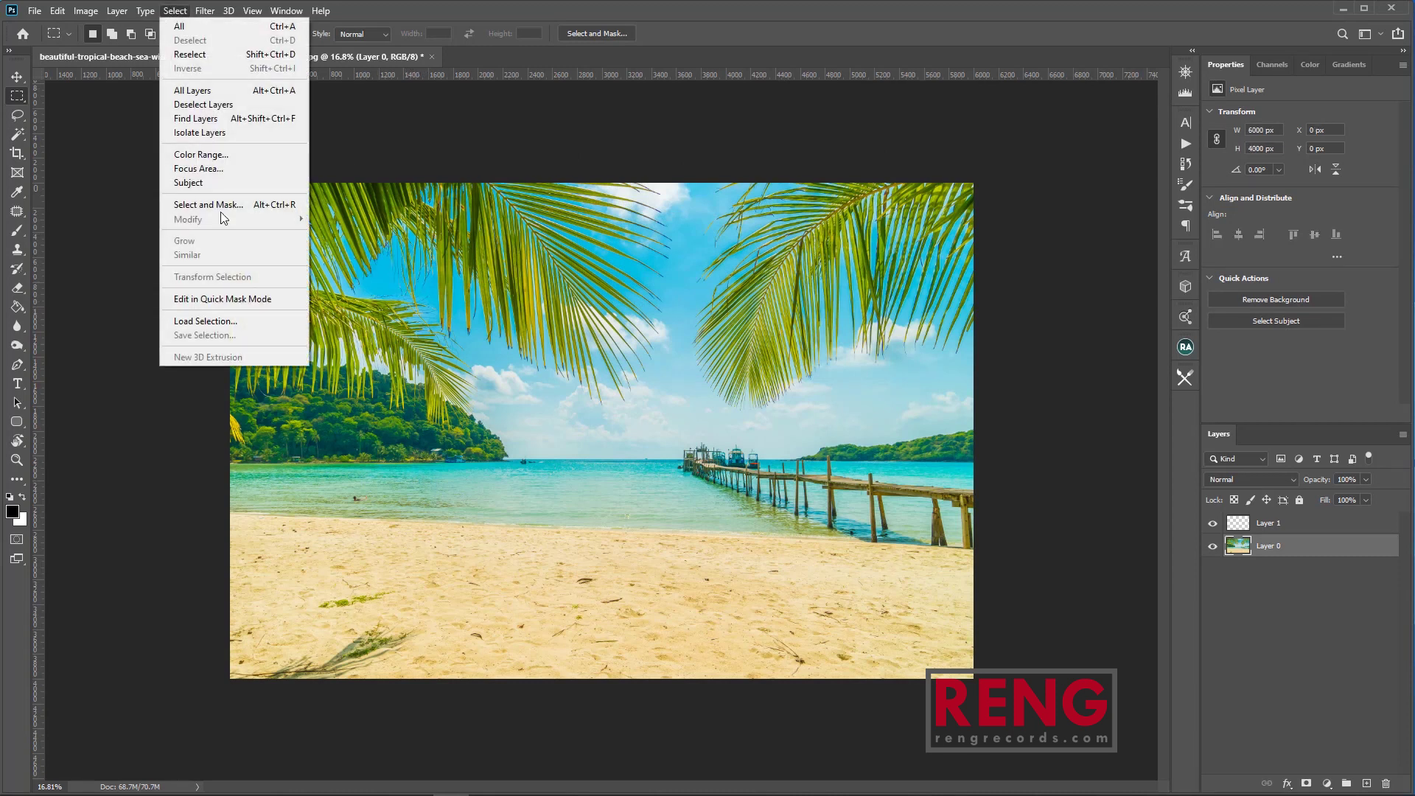
pyautogui.click(238, 317)
pyautogui.click(664, 223)
pyautogui.click(693, 261)
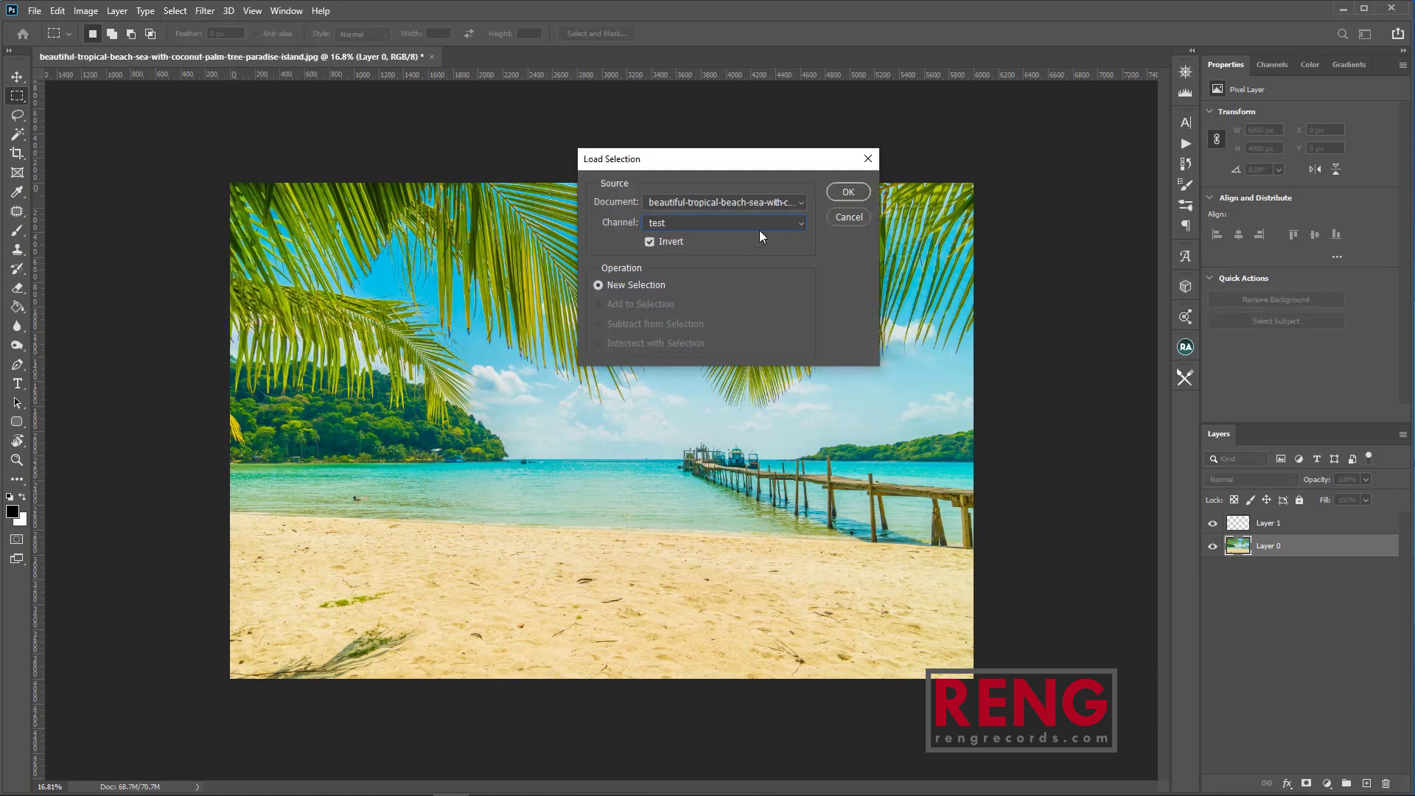
pyautogui.click(848, 192)
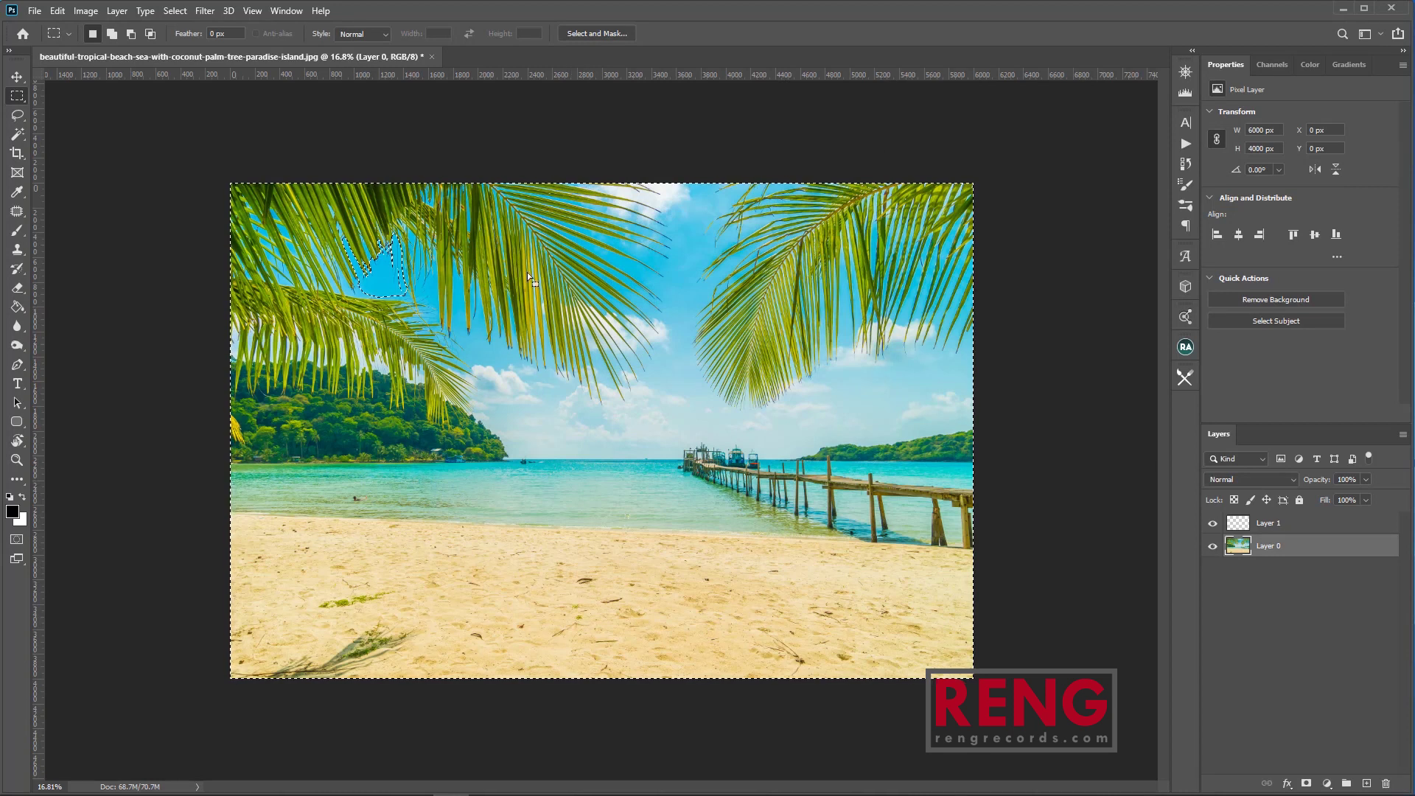
# Clear the inverted selection and start Color Range, sampling blue sky between the palms, among the left leaves and near the clouds.
pyautogui.hotkey('ctrl', 'd')
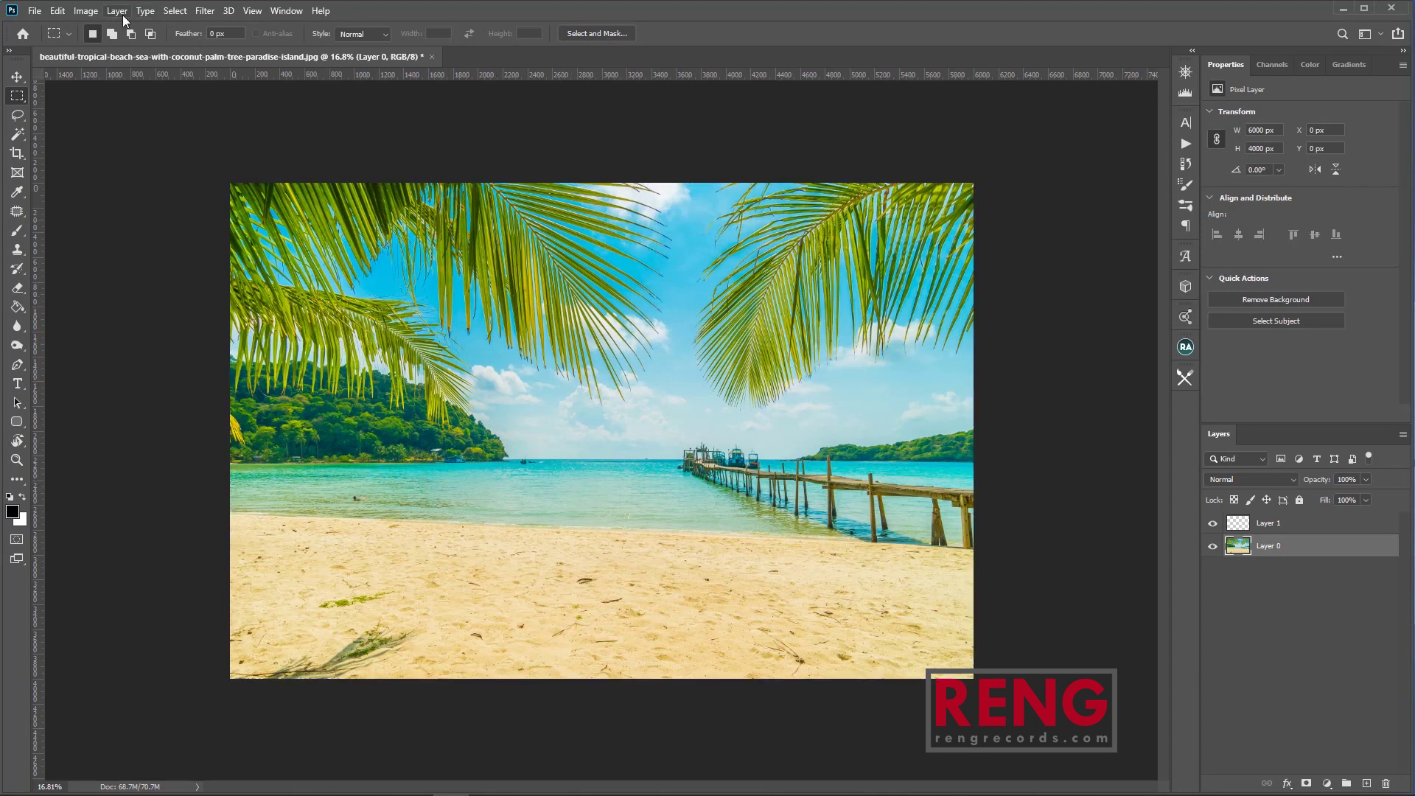
pyautogui.click(175, 11)
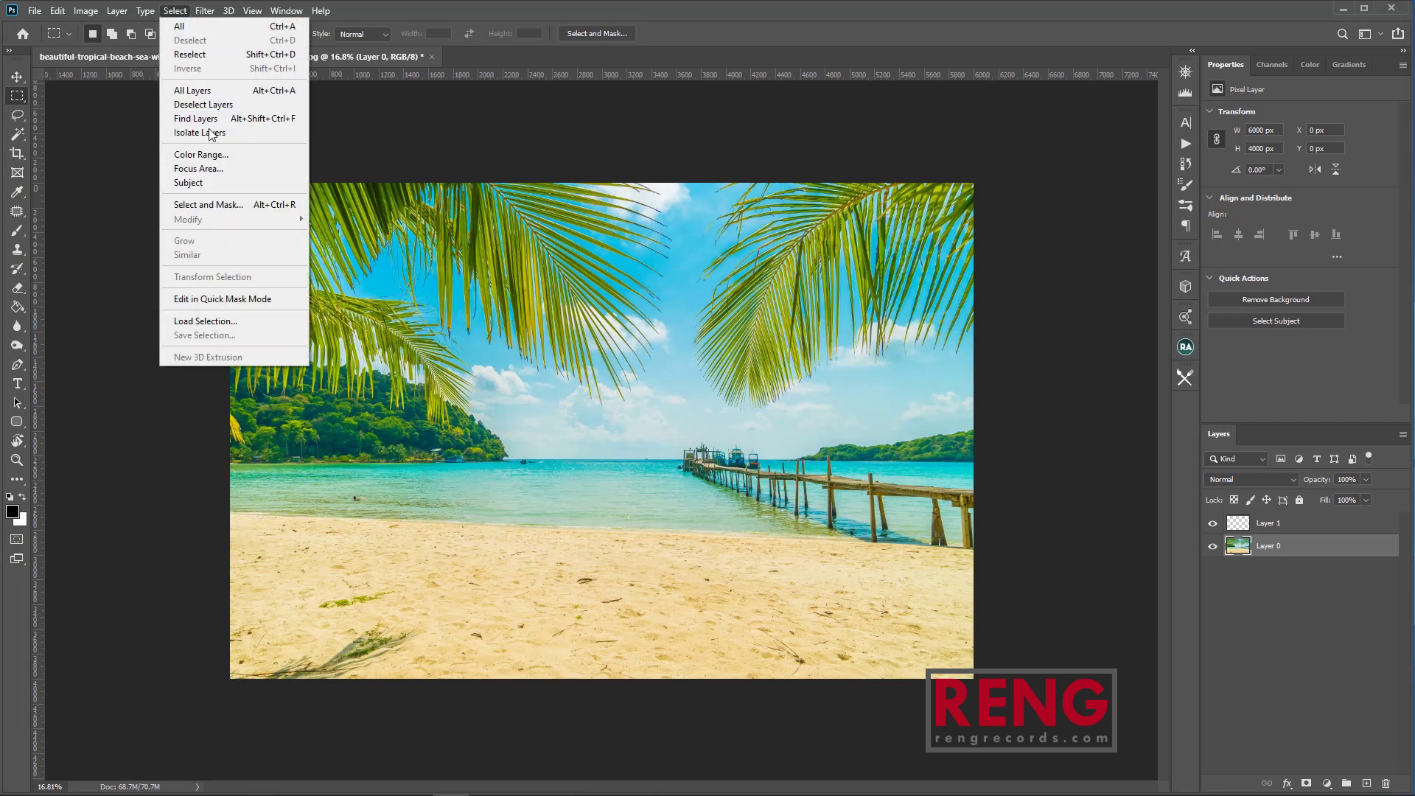
pyautogui.click(216, 155)
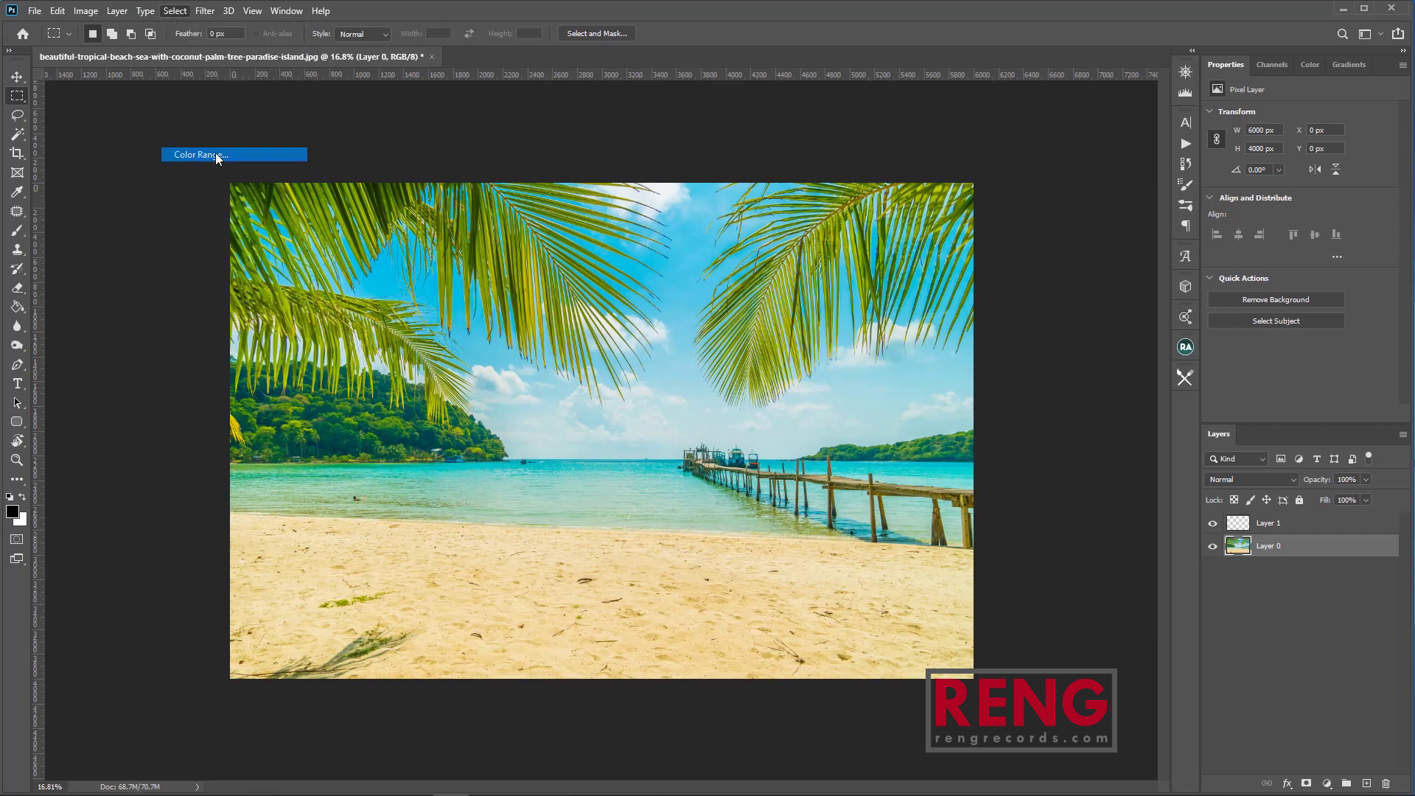
pyautogui.click(685, 288)
pyautogui.click(696, 255)
pyautogui.click(699, 217)
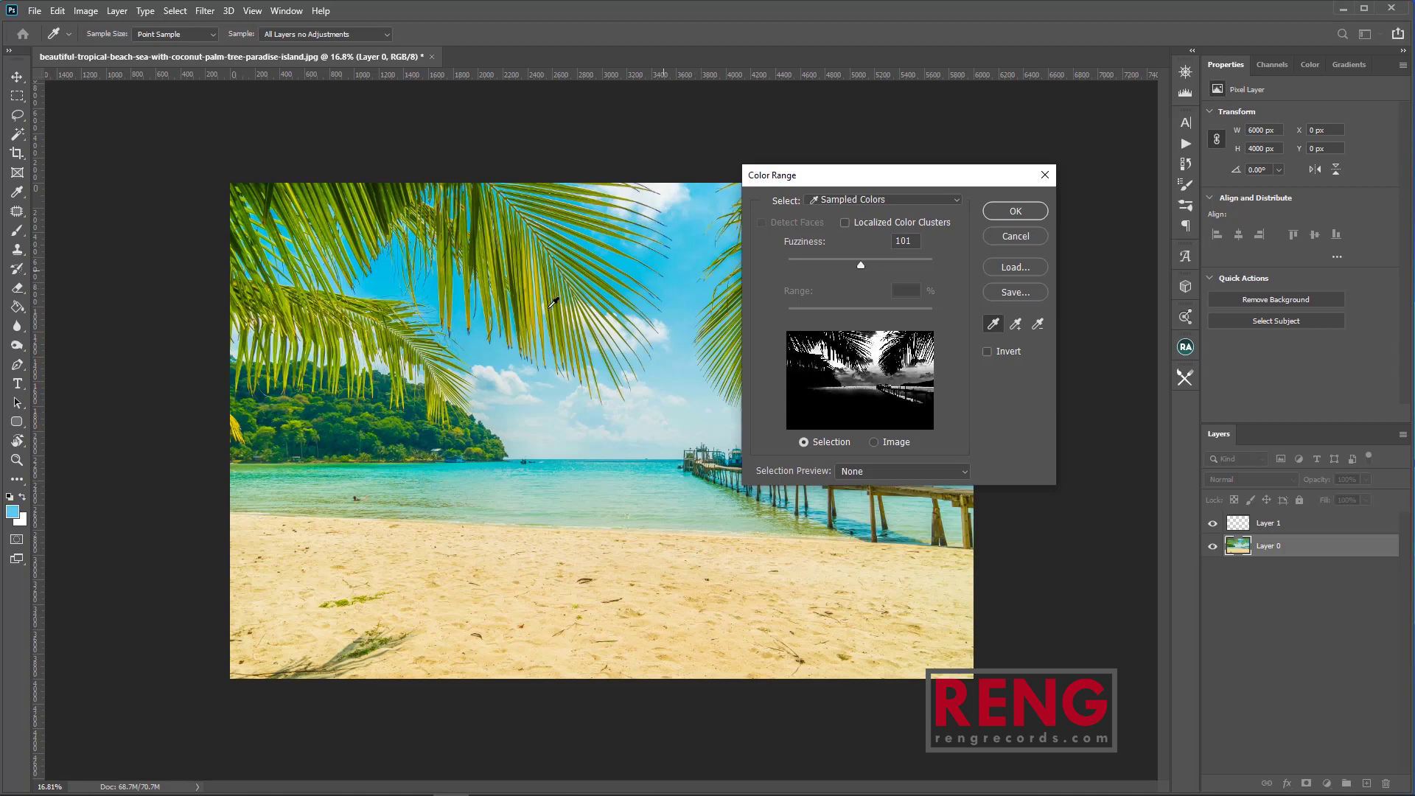
pyautogui.click(458, 304)
pyautogui.click(421, 288)
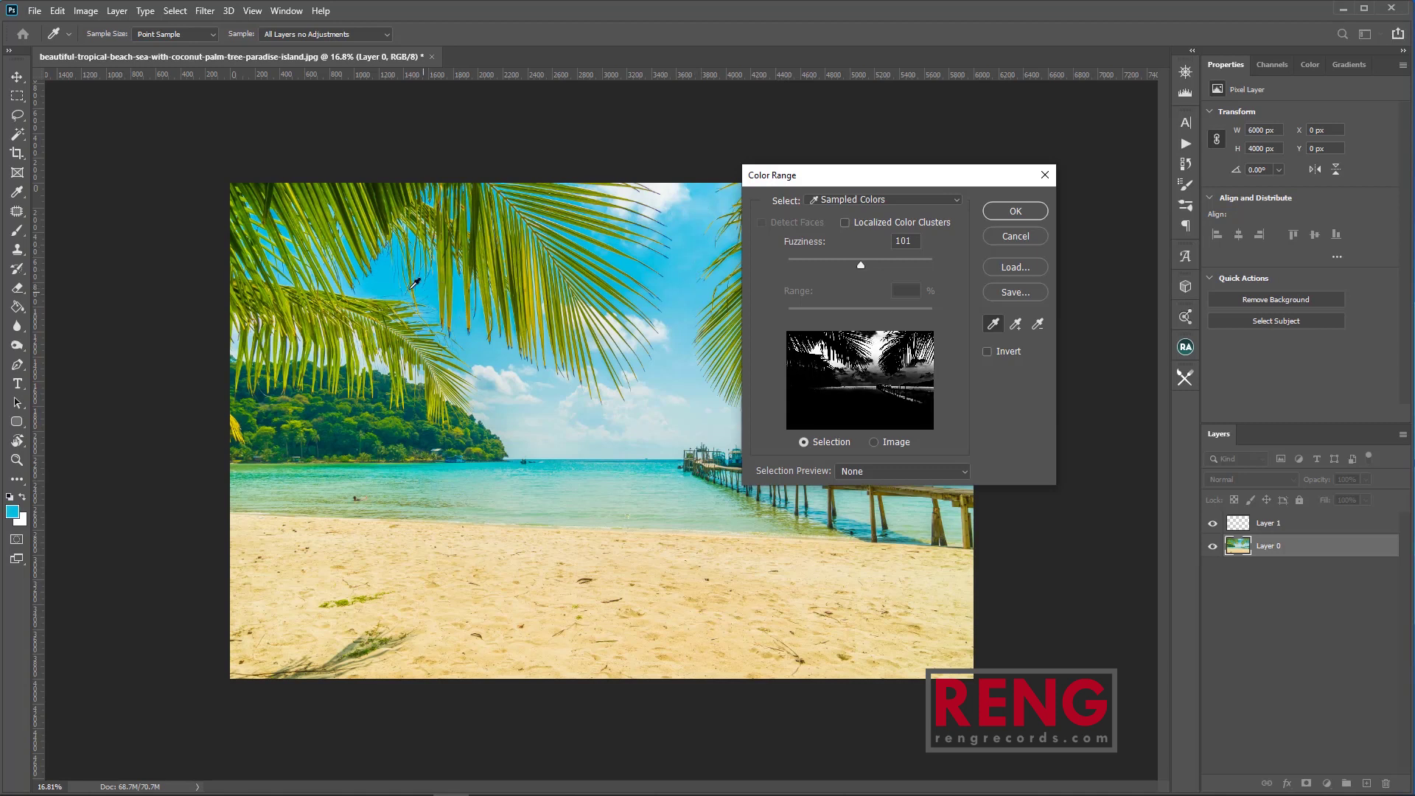
pyautogui.click(380, 280)
pyautogui.click(684, 354)
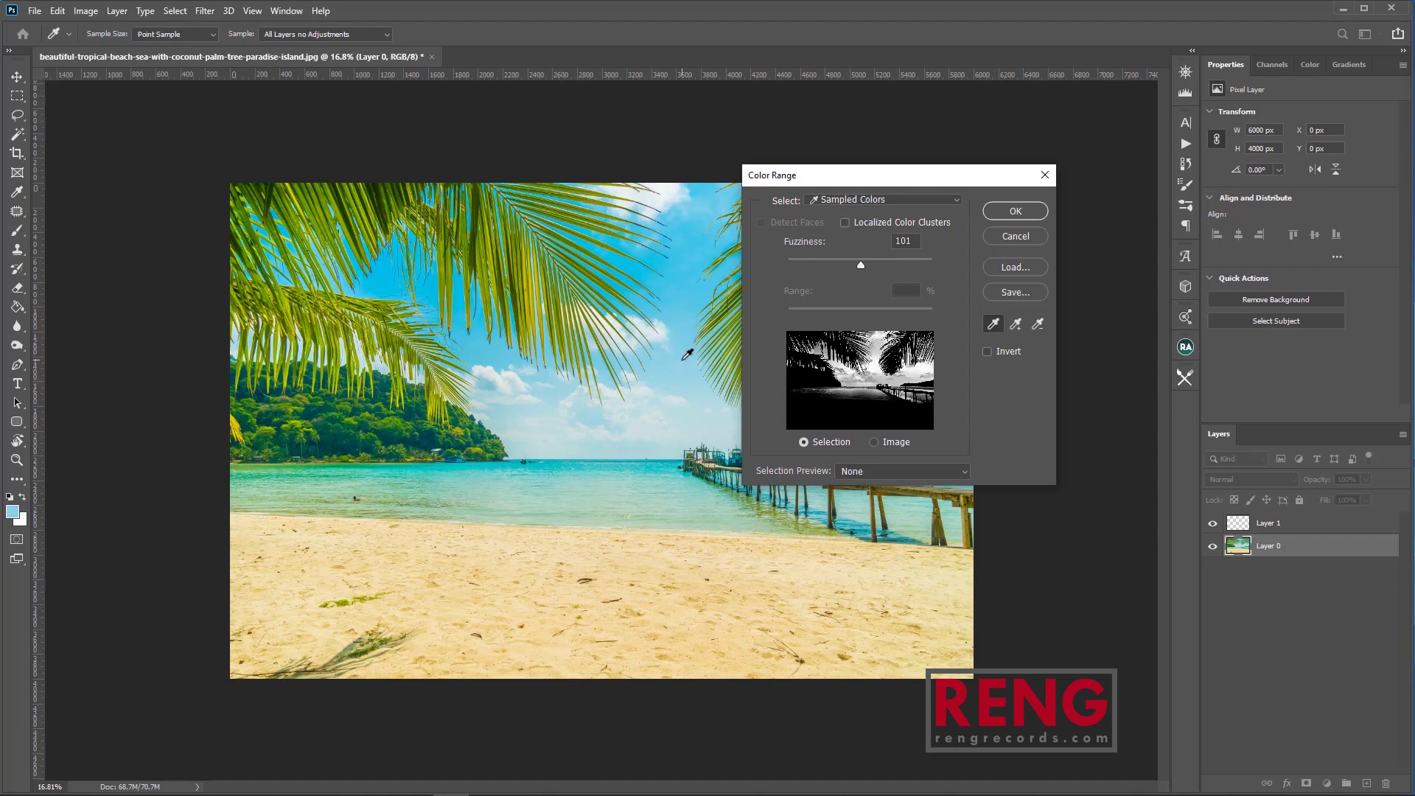
pyautogui.click(696, 373)
# Resample the sky color for Color Range from the open sky between the palms and the bright clouds.
pyautogui.moveTo(893, 180); pyautogui.dragTo(1059, 193)
pyautogui.click(867, 390)
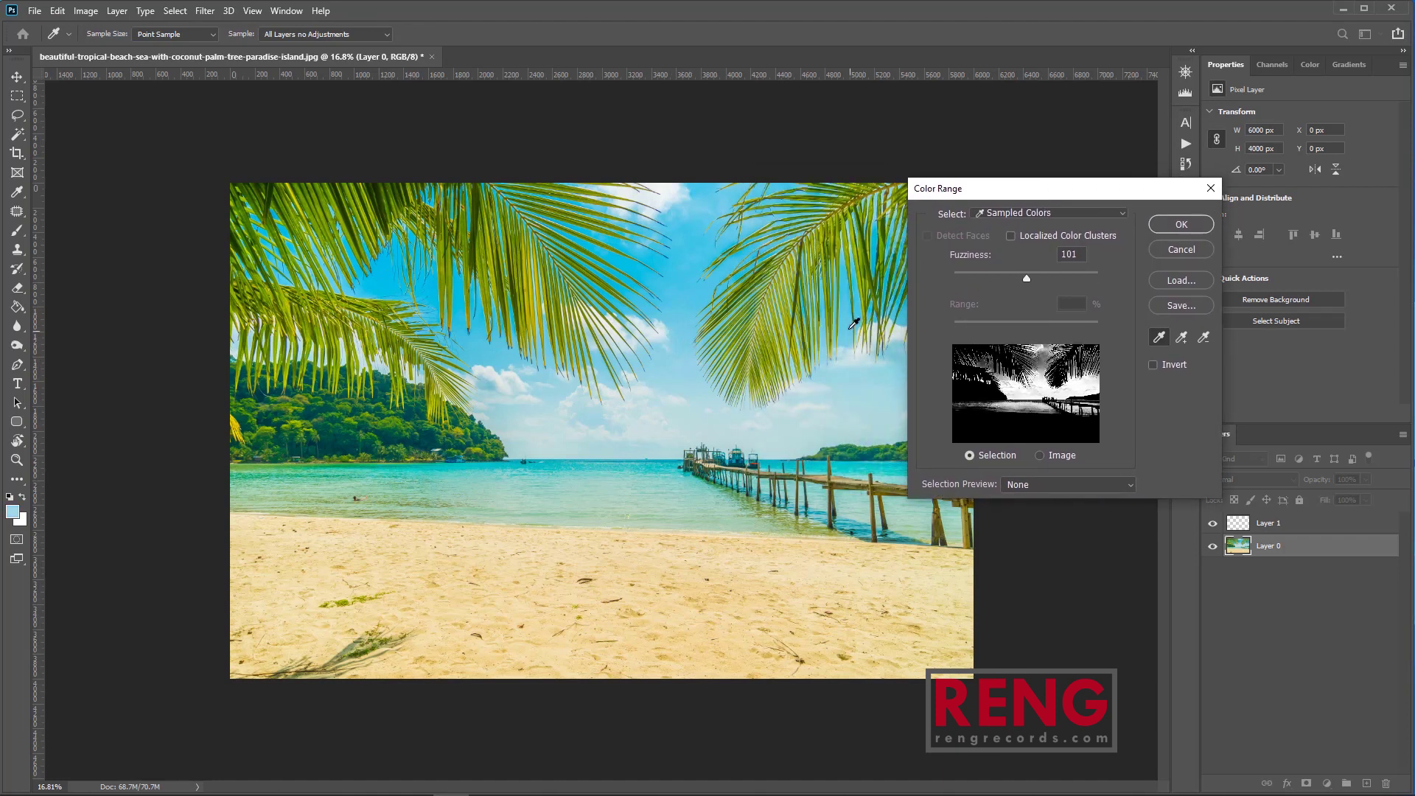
pyautogui.click(848, 324)
pyautogui.click(701, 244)
pyautogui.click(698, 269)
pyautogui.click(686, 335)
pyautogui.click(686, 347)
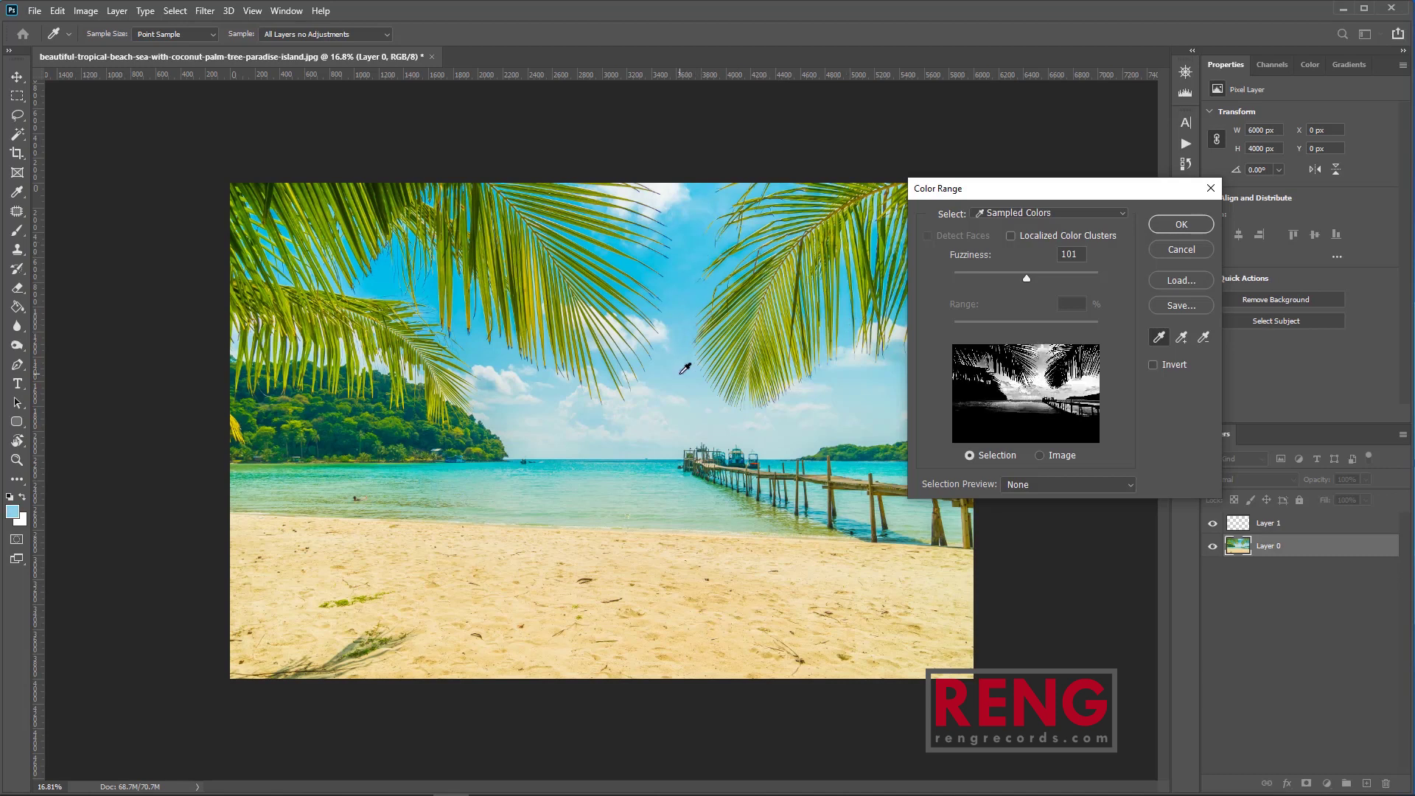
# Add more sky tones to the Color Range sample from between the palms, the cloudy horizon and the gaps among the leaves.
pyautogui.click(1182, 340)
pyautogui.click(683, 290)
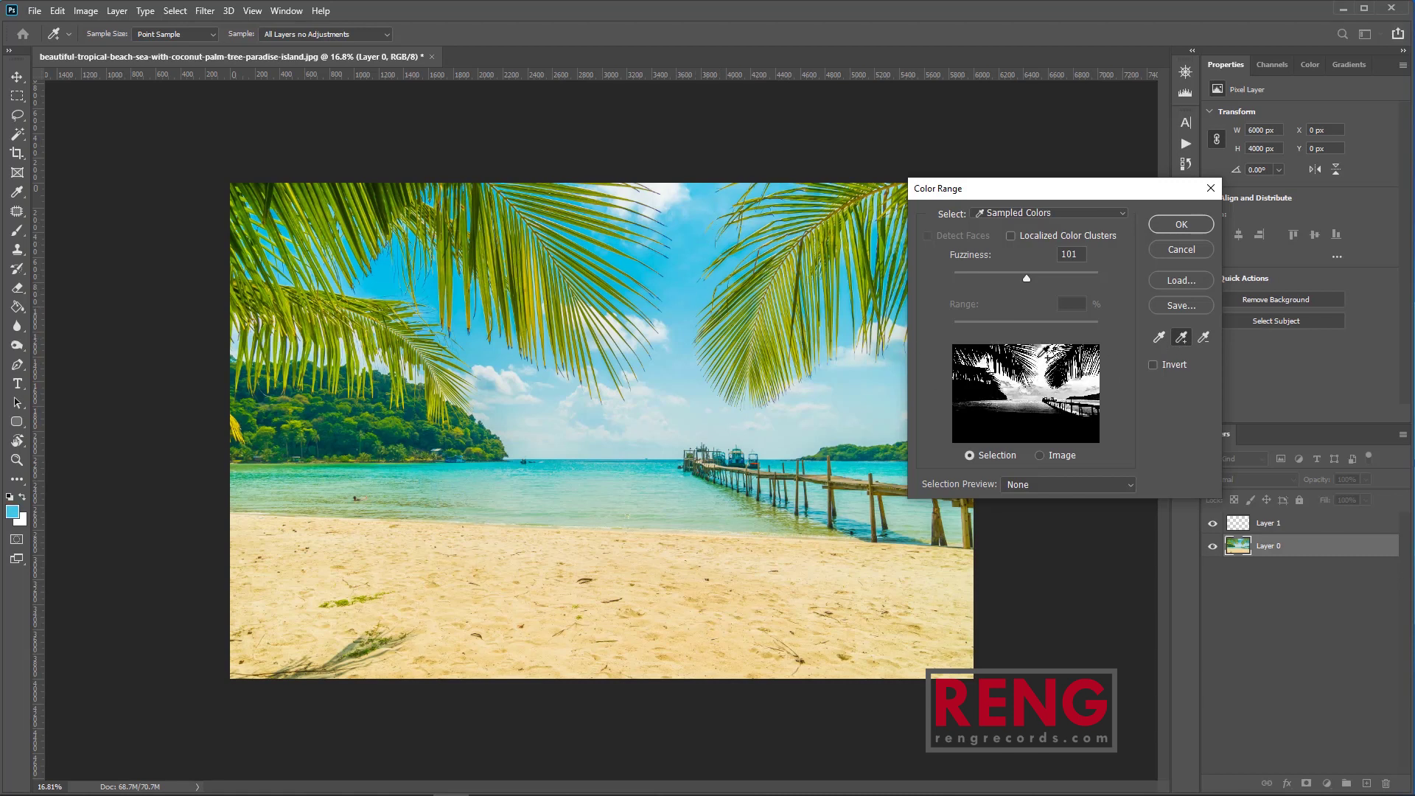
pyautogui.click(1040, 389)
pyautogui.click(1014, 387)
pyautogui.click(1008, 384)
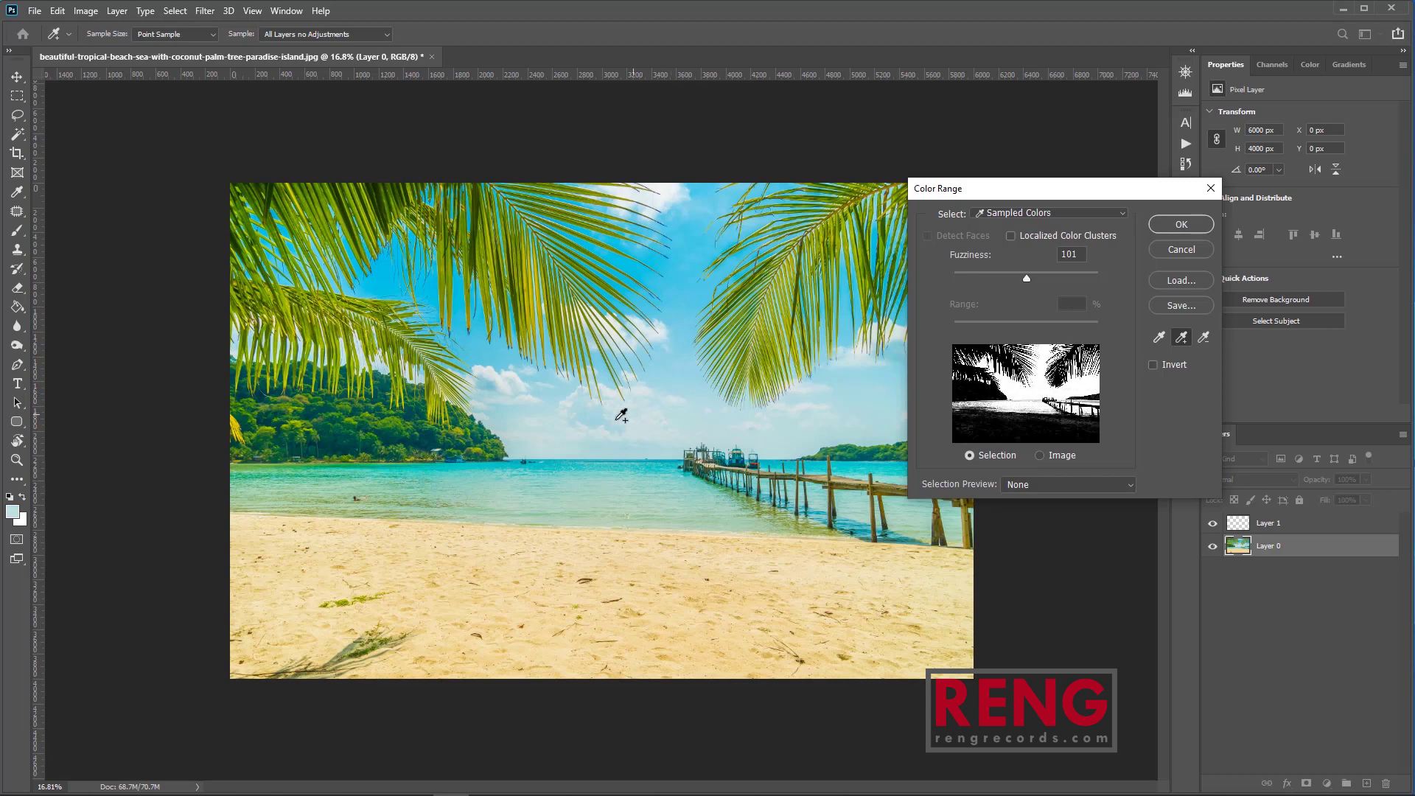
pyautogui.click(490, 350)
pyautogui.click(391, 281)
pyautogui.click(884, 392)
# Subtract sky and sea tones around the horizon from the Color Range sample and set Fuzziness to 162.
pyautogui.click(654, 435)
pyautogui.click(619, 434)
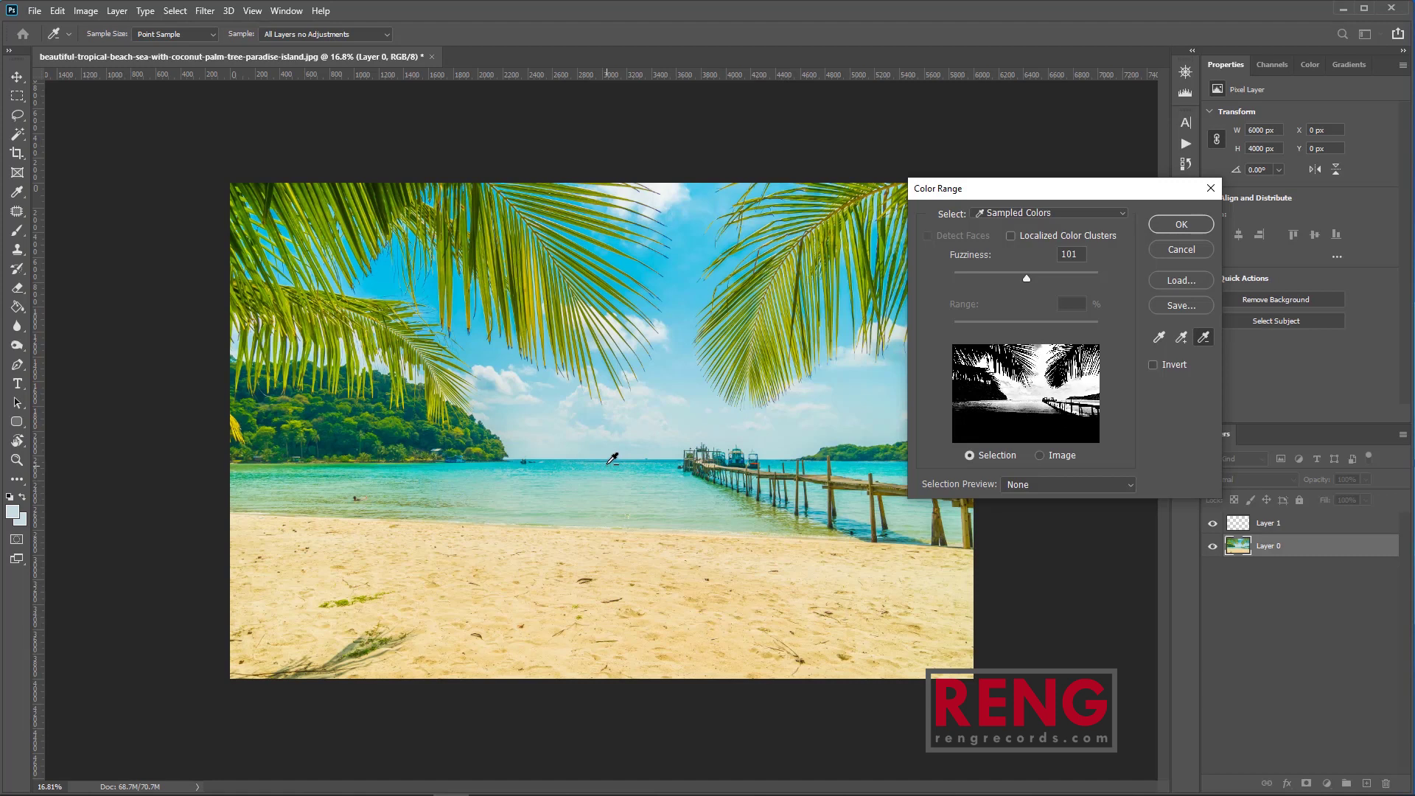
pyautogui.click(612, 458)
pyautogui.click(645, 461)
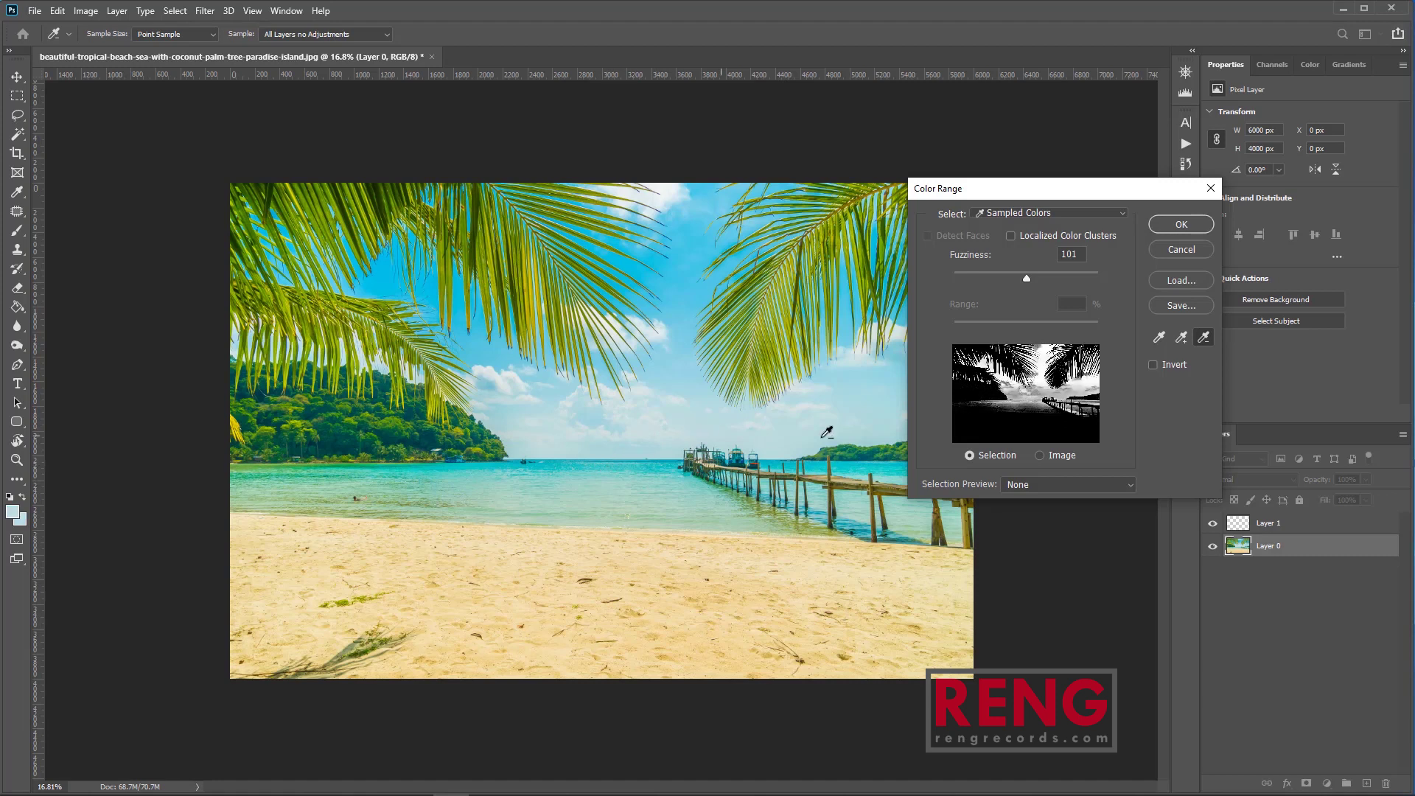
pyautogui.click(1029, 405)
pyautogui.click(1022, 402)
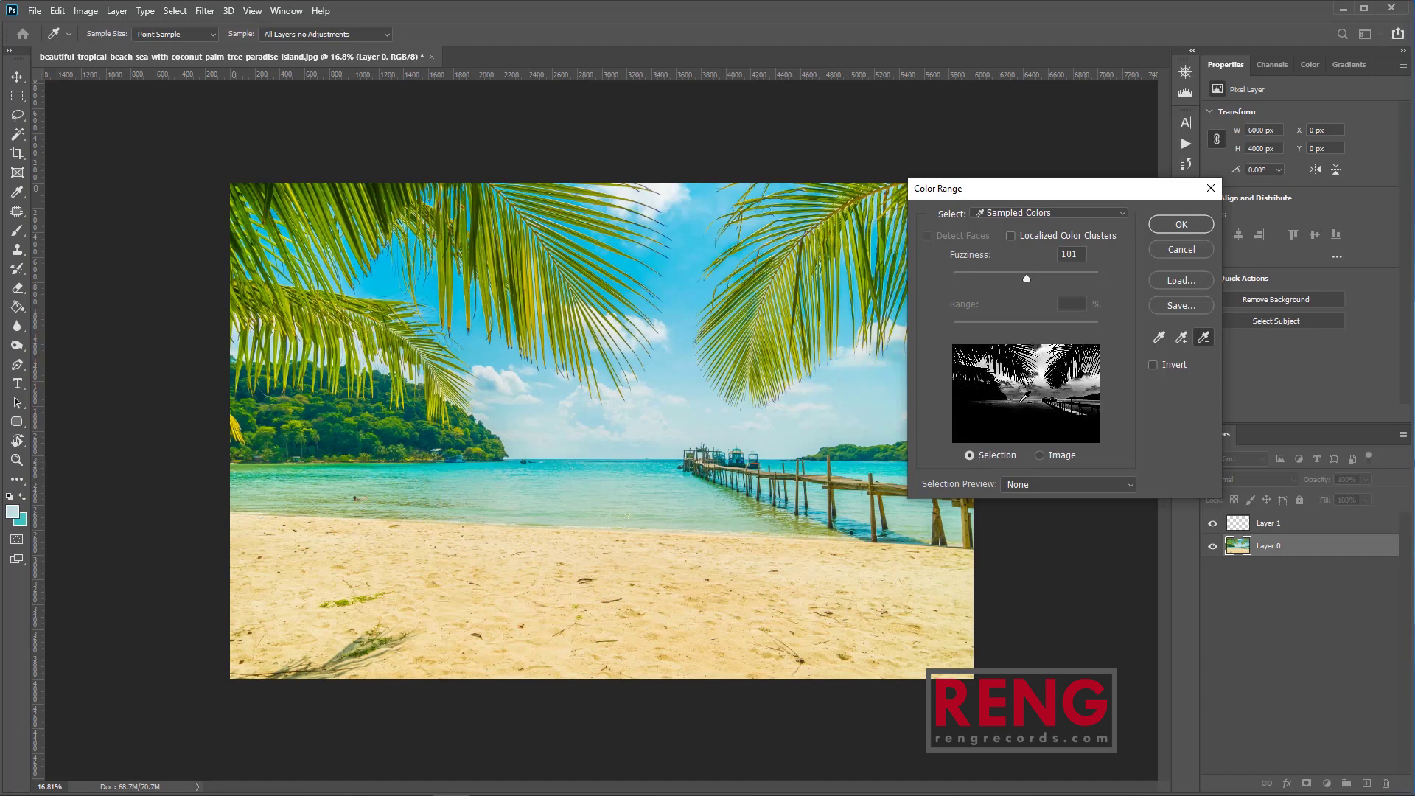
pyautogui.click(1024, 398)
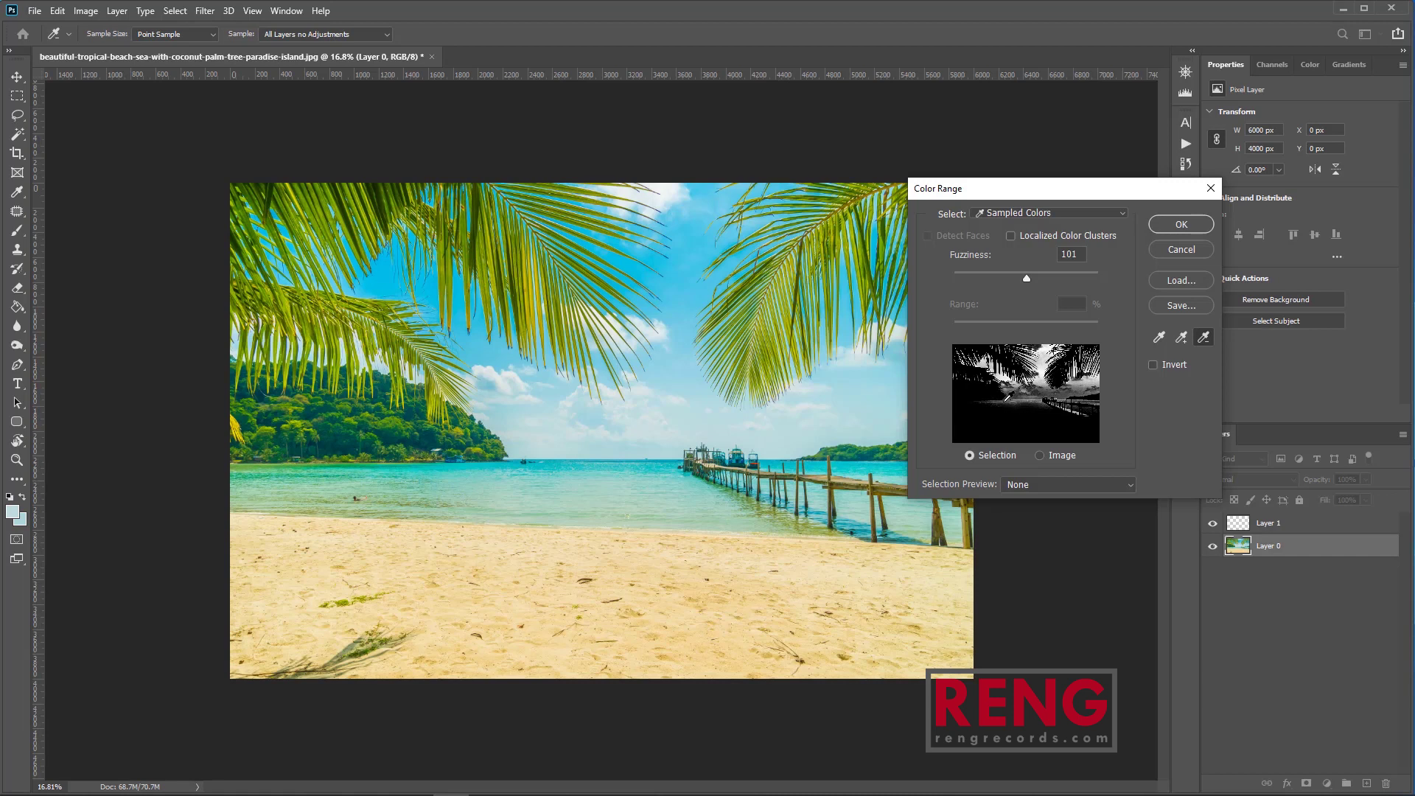
pyautogui.click(1014, 399)
pyautogui.moveTo(1029, 278); pyautogui.dragTo(1072, 284)
# Show the Color Range Save and Load file dialogs without storing or loading anything, and cancel Color Range.
pyautogui.click(1177, 305)
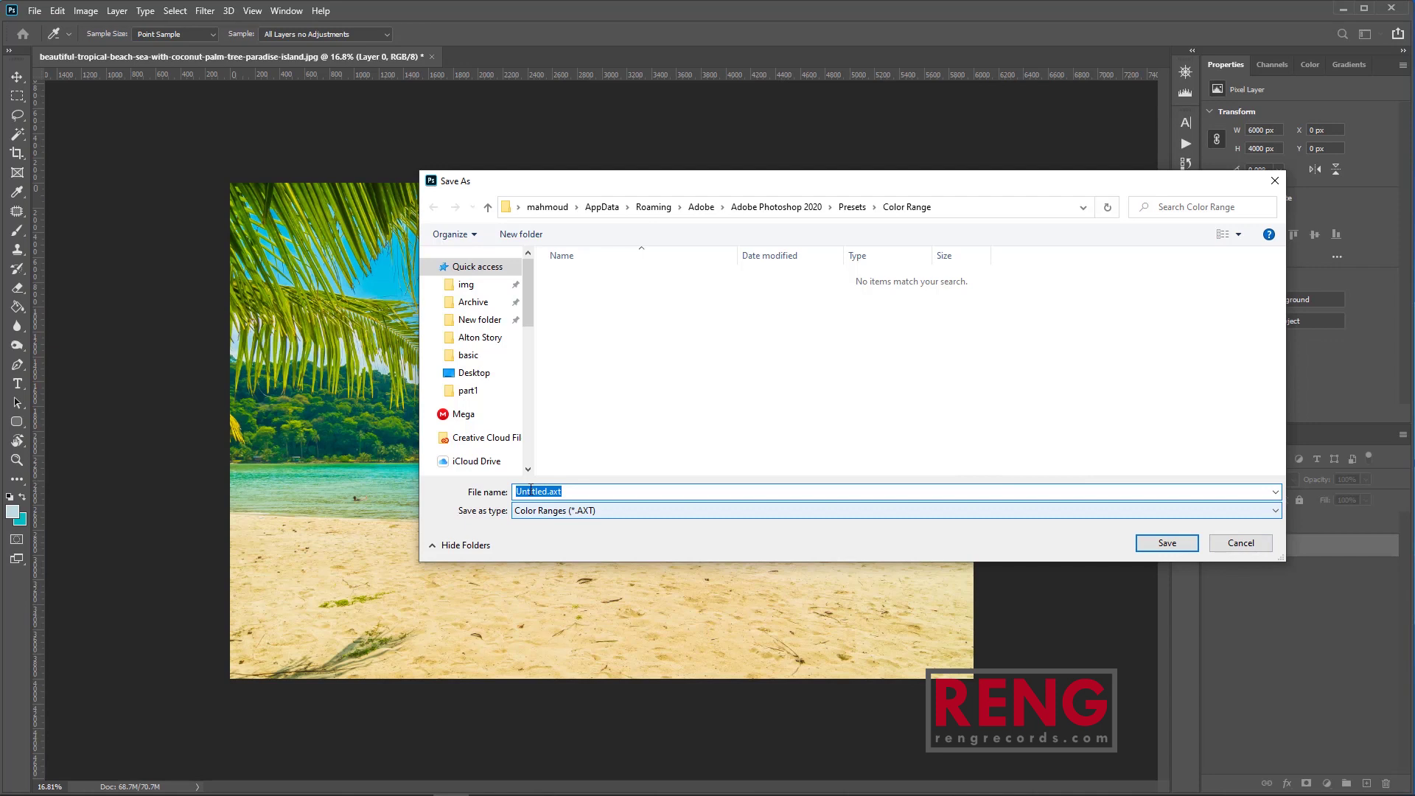
pyautogui.click(1241, 544)
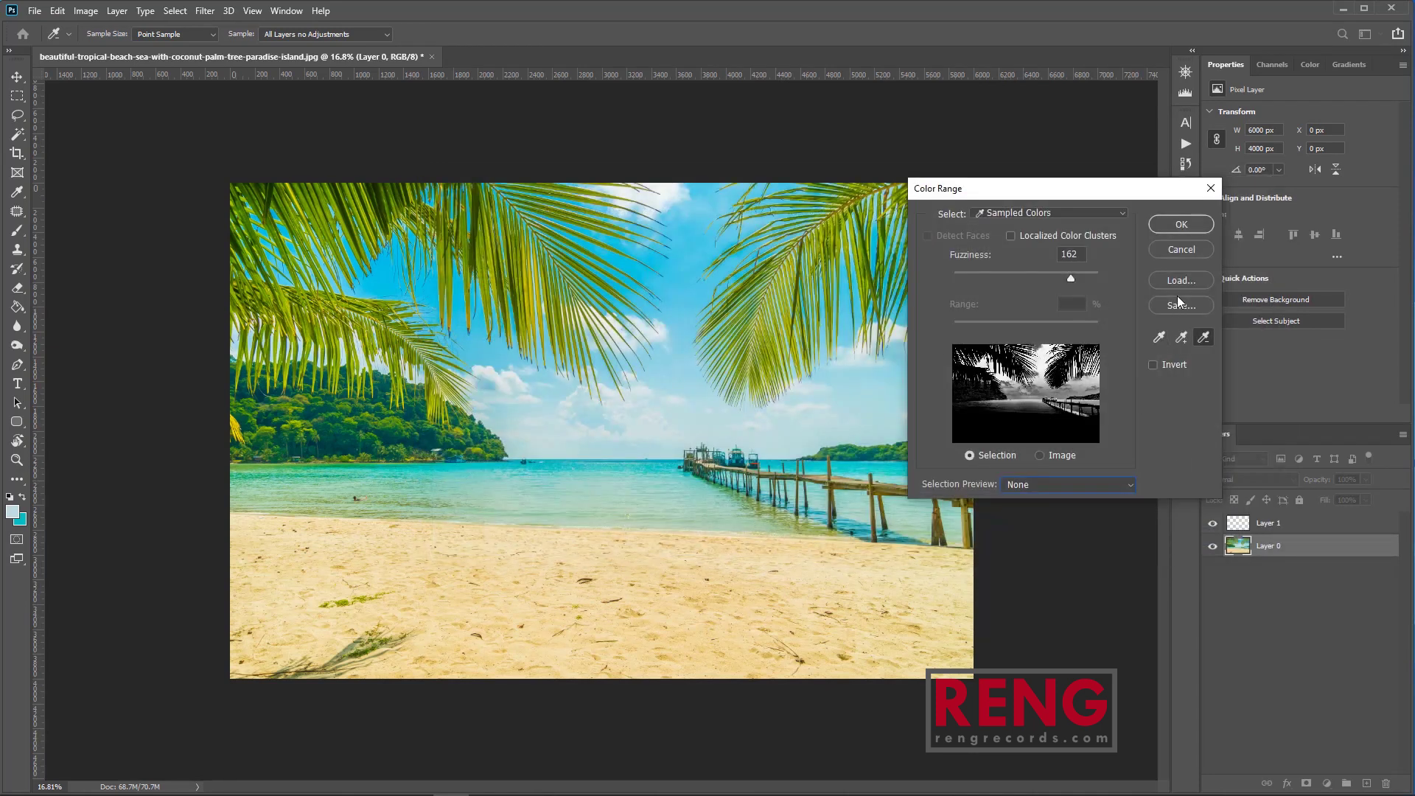
pyautogui.click(1179, 281)
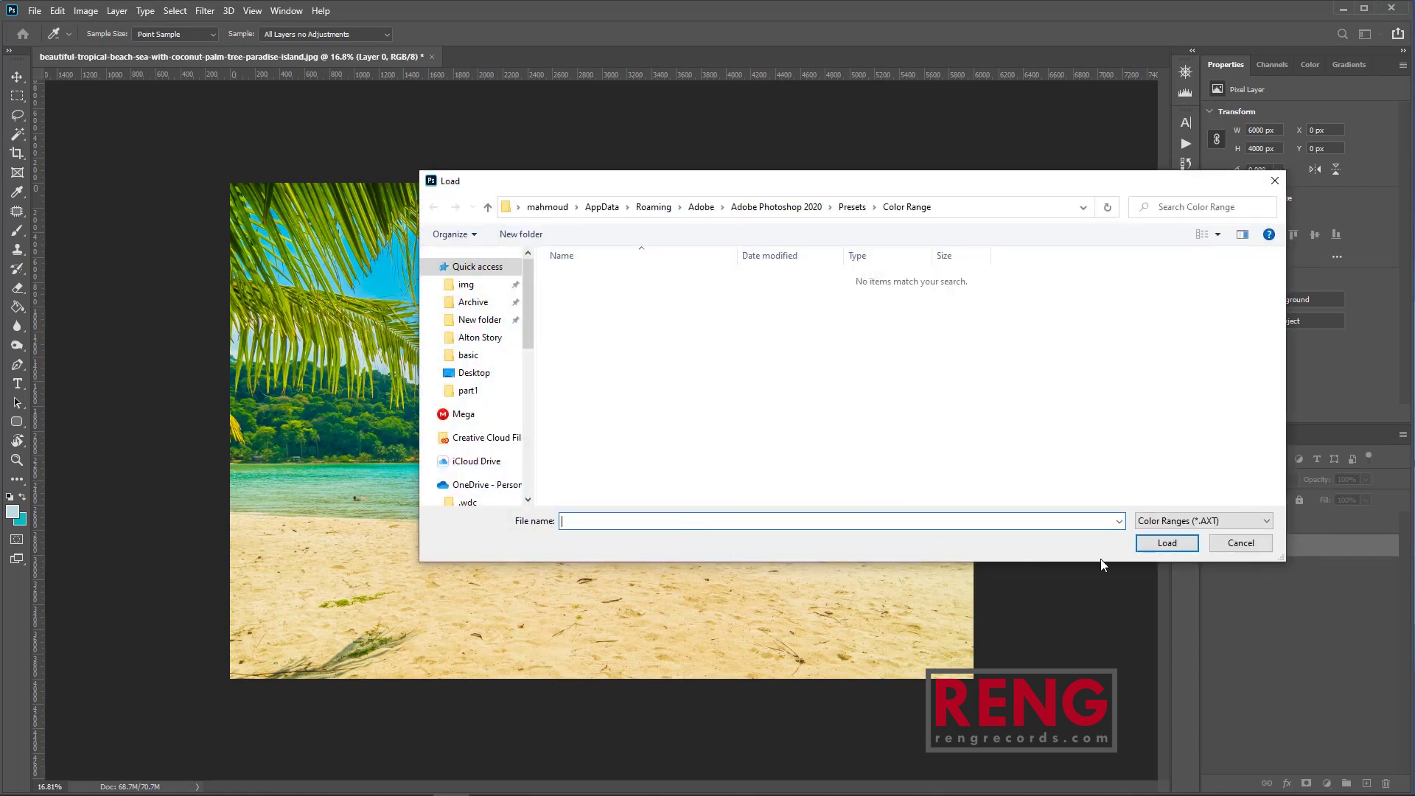
pyautogui.click(1238, 546)
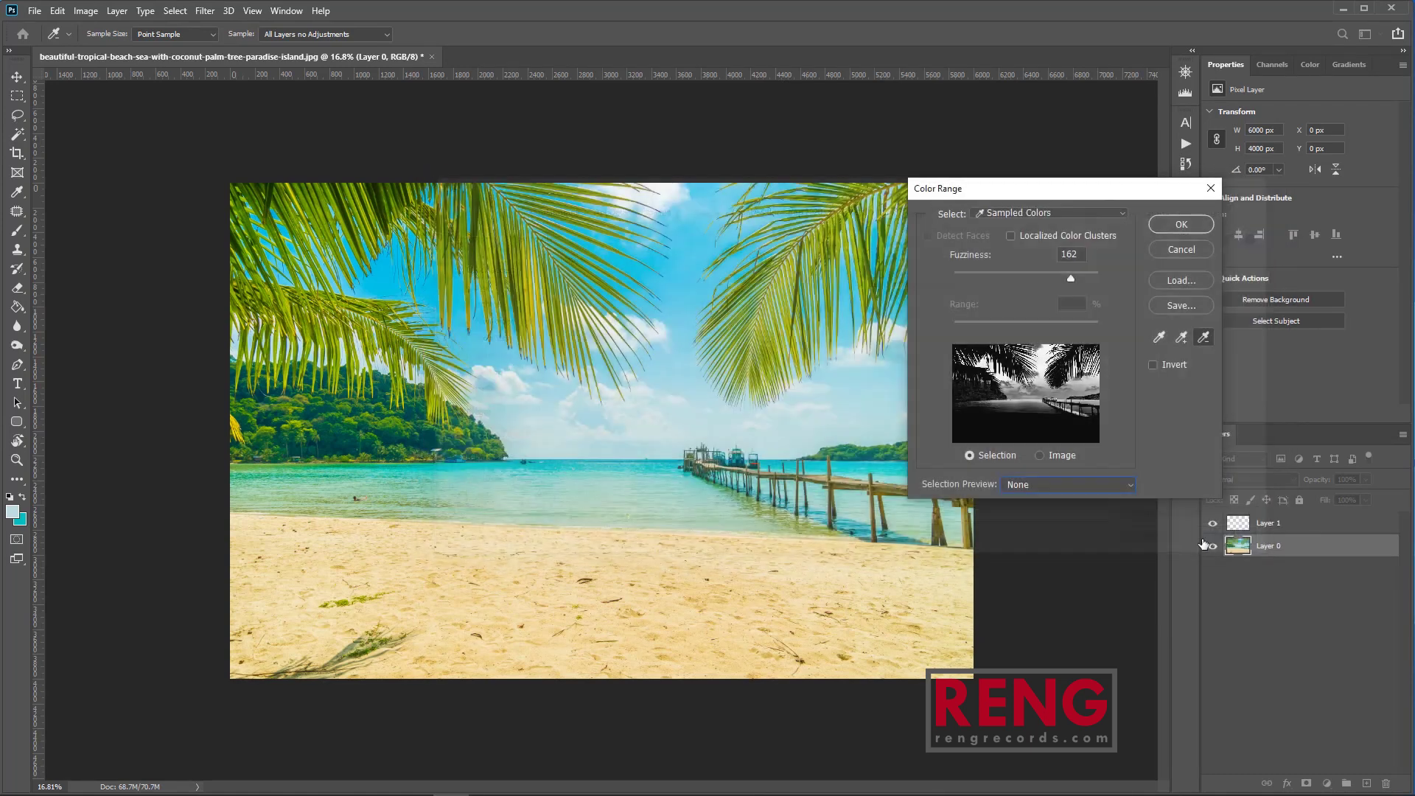
pyautogui.click(1180, 249)
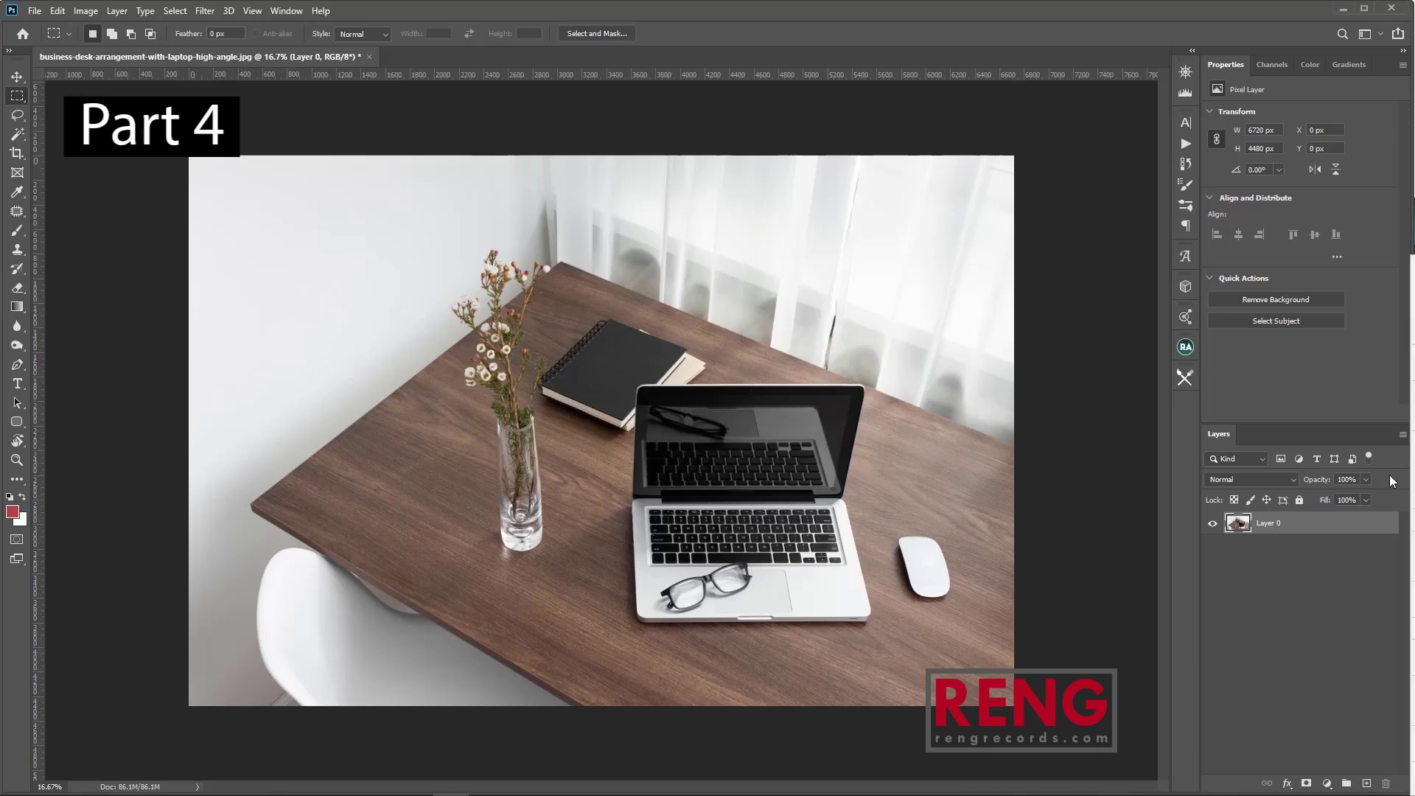
# Show the Move and Artboard tool variants and activate the Move tool on the desk photo.
pyautogui.click(1413, 715)
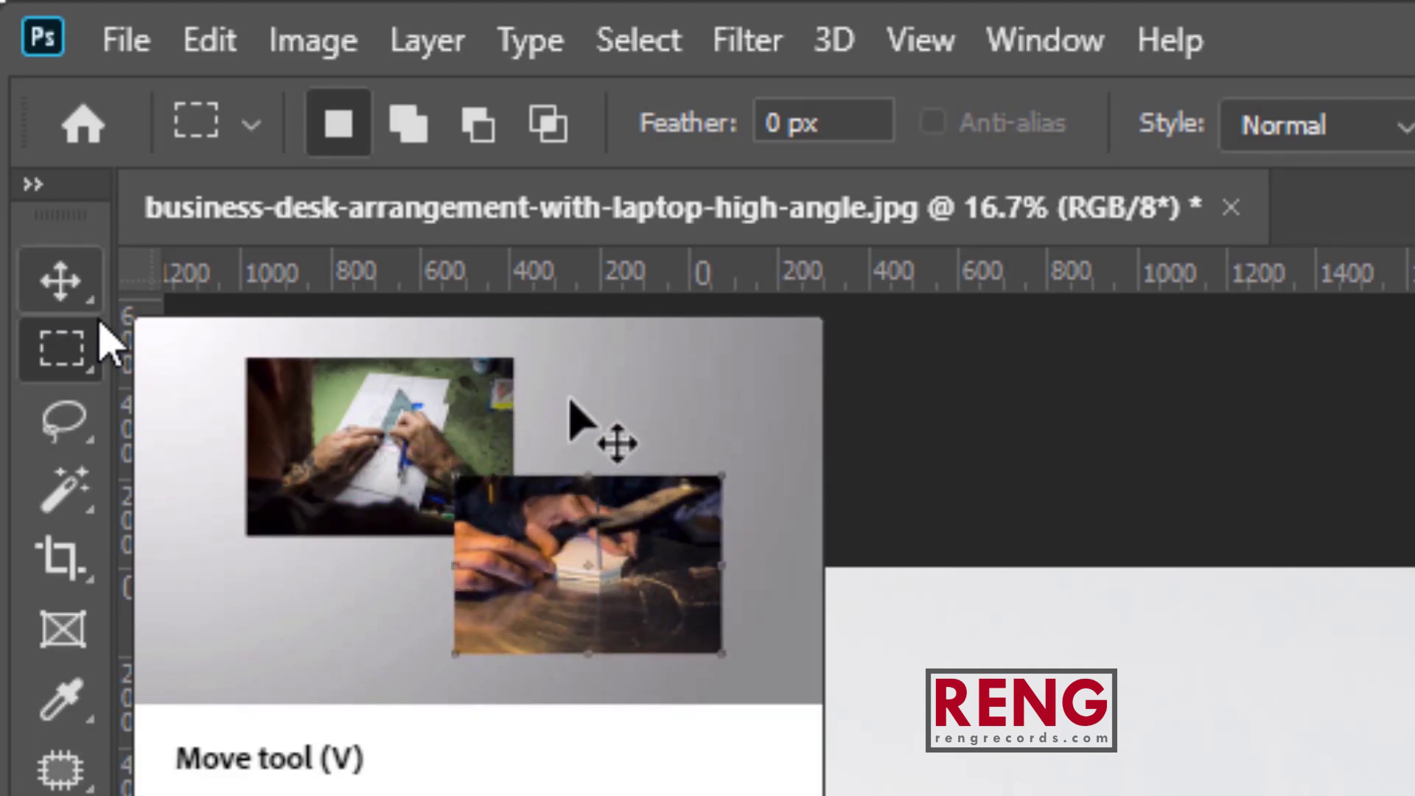
pyautogui.click(59, 288)
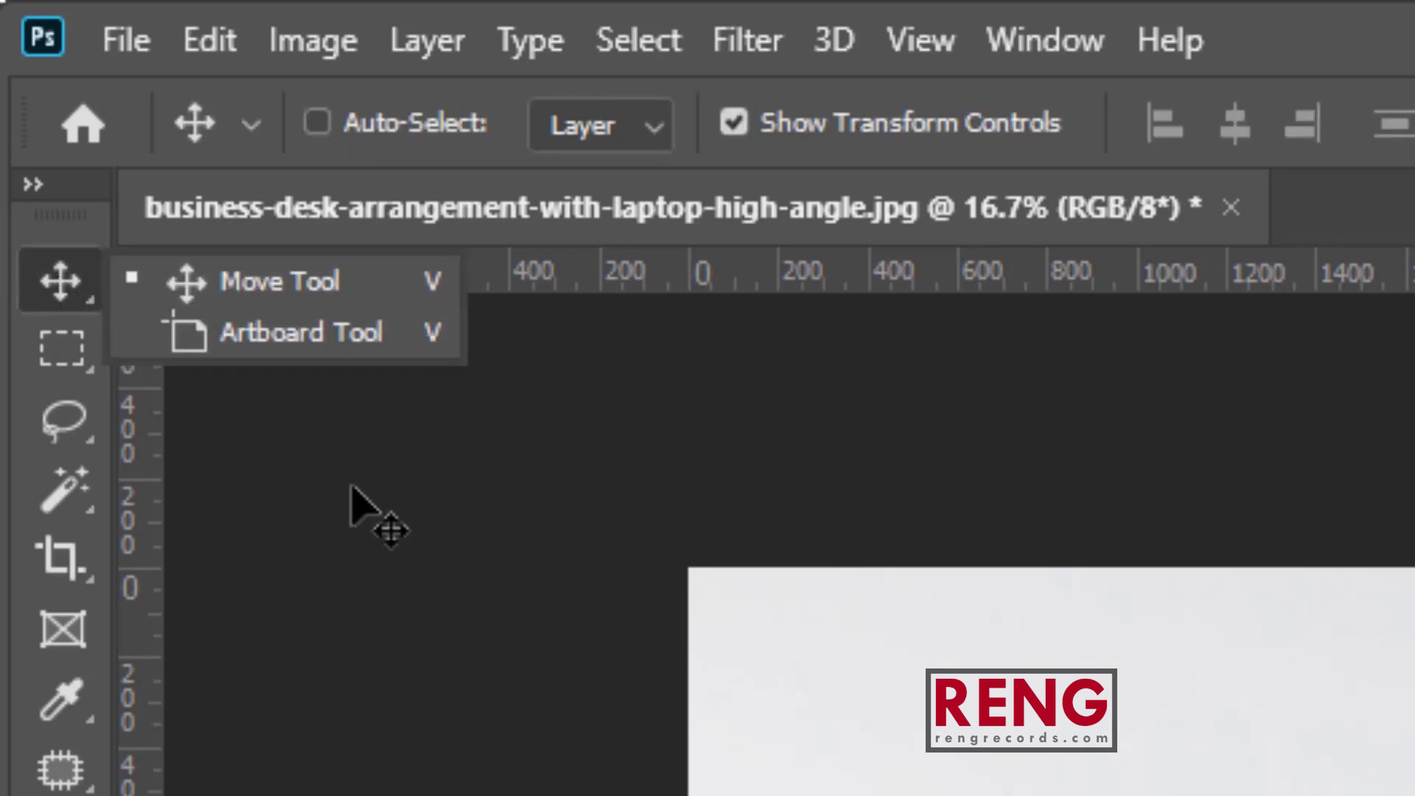
pyautogui.click(72, 376)
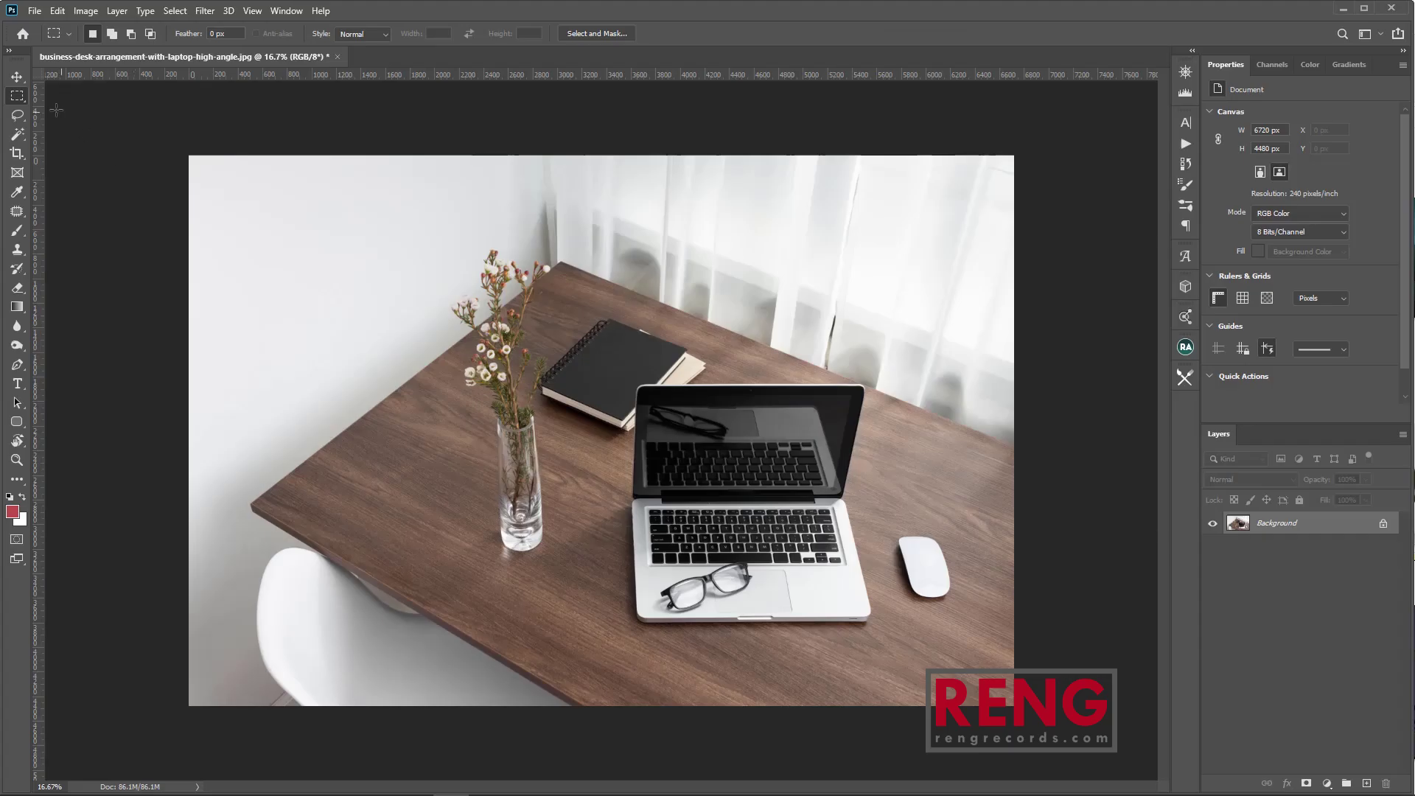
pyautogui.click(61, 280)
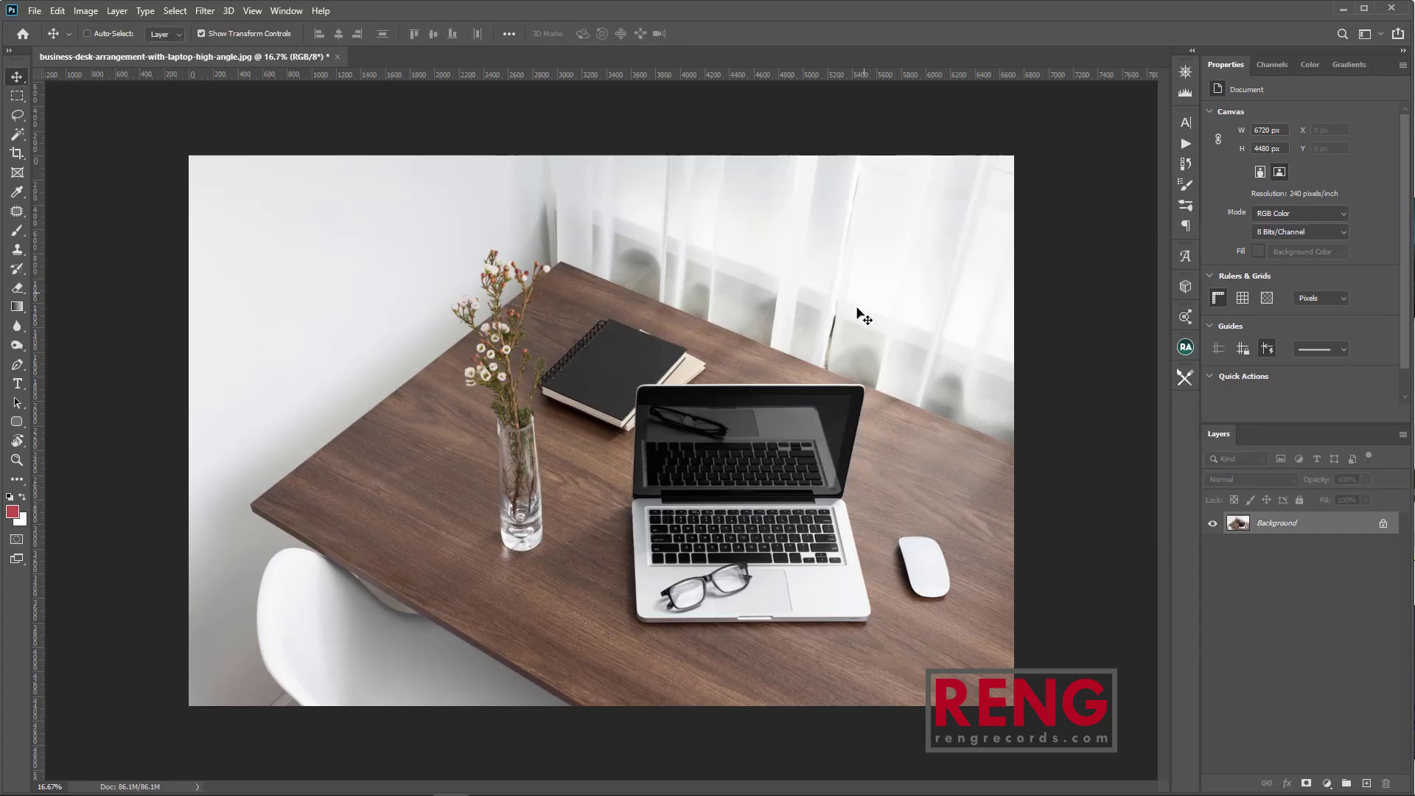
# Marquee-select the computer mouse on the desk, try moving its pixels up over the laptop's edge, and undo the move.
pyautogui.click(17, 95)
pyautogui.moveTo(882, 519); pyautogui.dragTo(514, 621)
pyautogui.press('v')
pyautogui.hotkey('ctrl', 'z')
pyautogui.moveTo(948, 612); pyautogui.dragTo(883, 545)
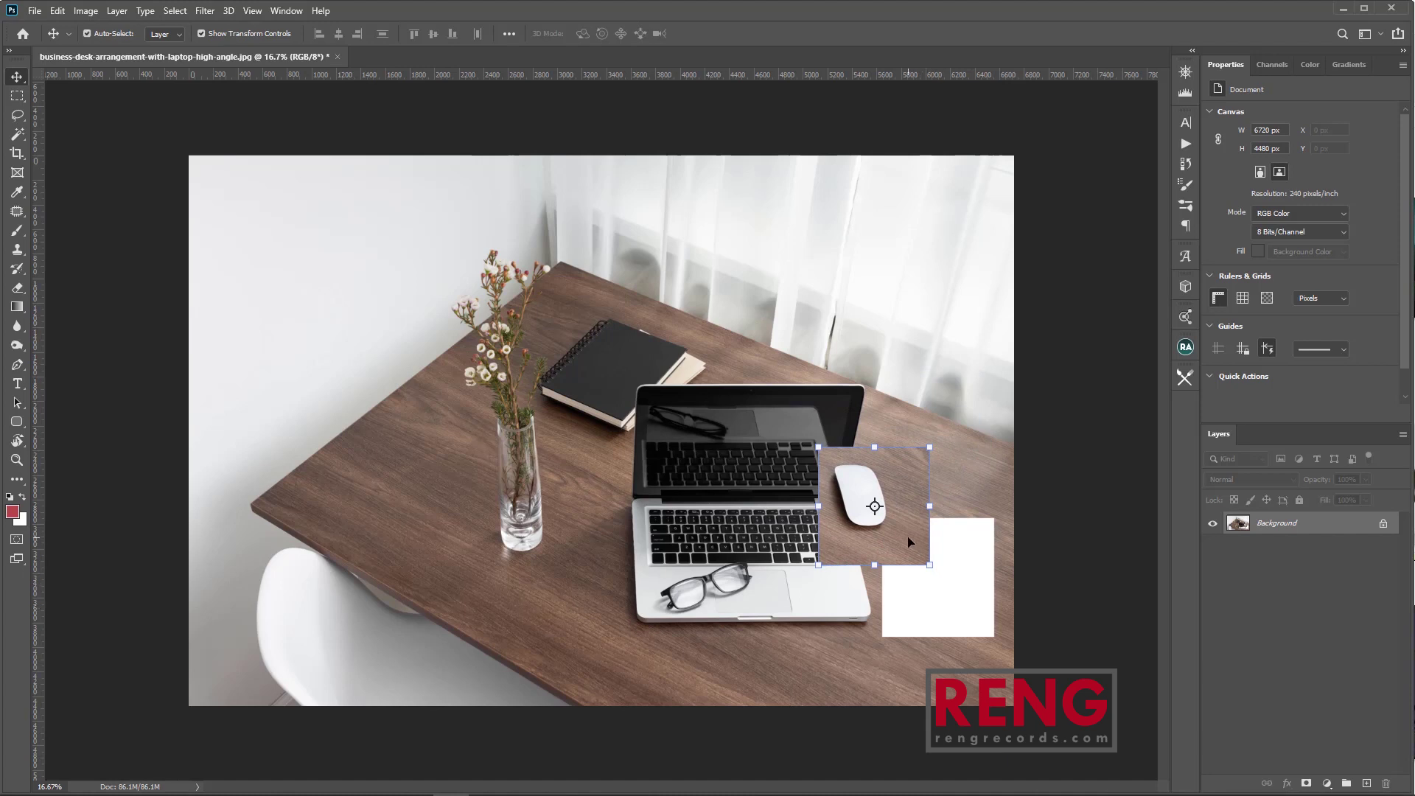
pyautogui.hotkey('ctrl', 'z')
# Try placing a copy of the selected mouse between the chair and the vase, undo it, and clear the selection.
pyautogui.moveTo(929, 614); pyautogui.dragTo(435, 619)
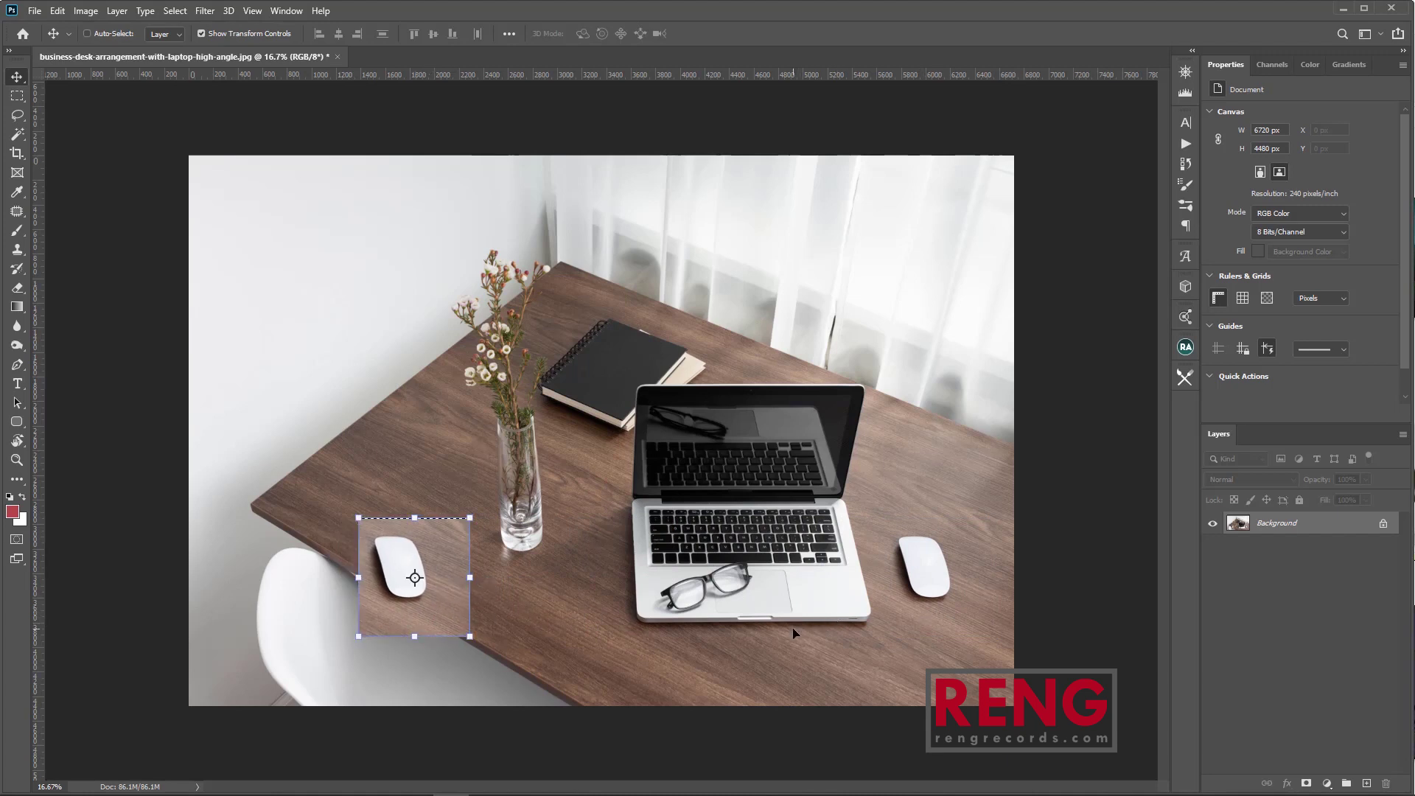
pyautogui.hotkey('ctrl', 'z')
pyautogui.press('m')
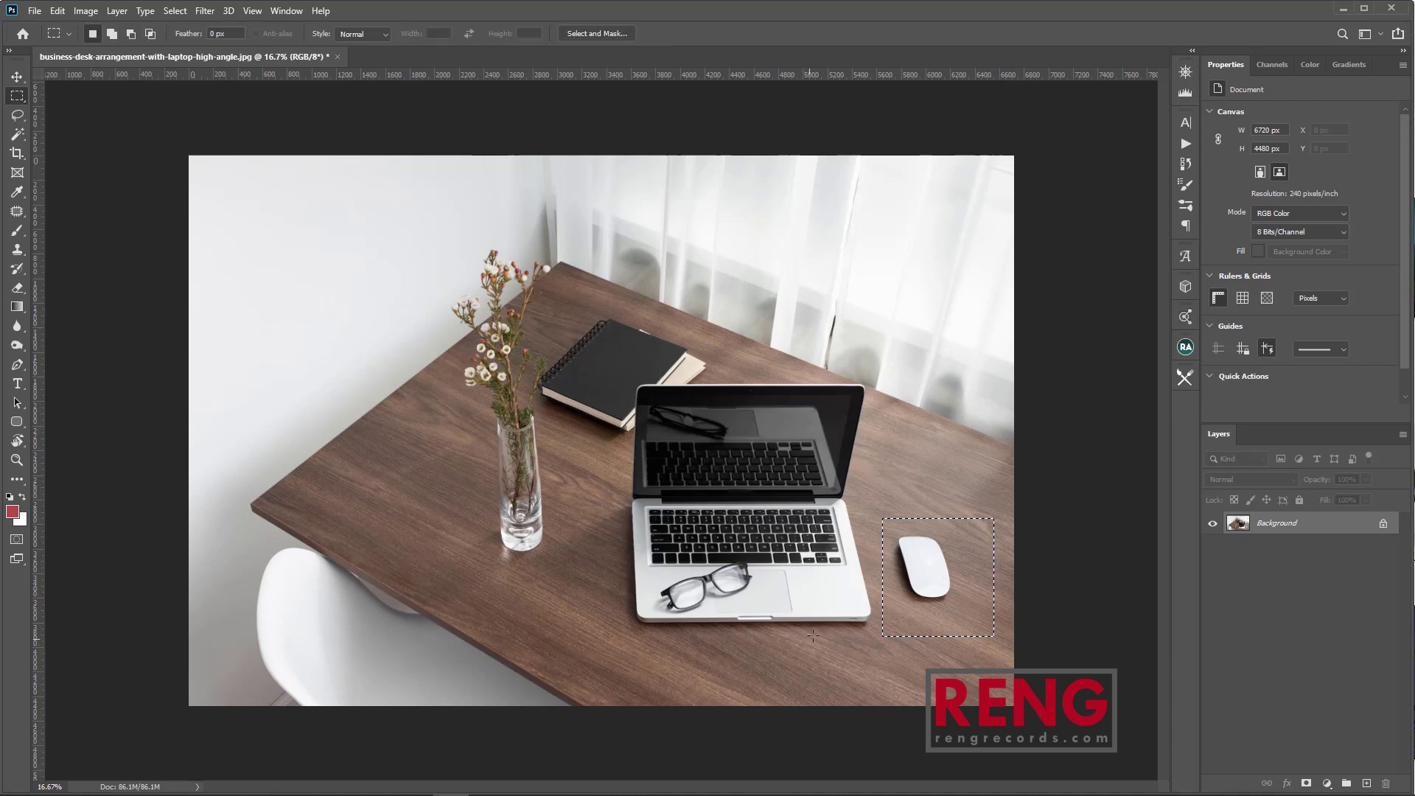
pyautogui.hotkey('ctrl', 'd')
pyautogui.click(17, 77)
pyautogui.moveTo(357, 353); pyautogui.dragTo(693, 483)
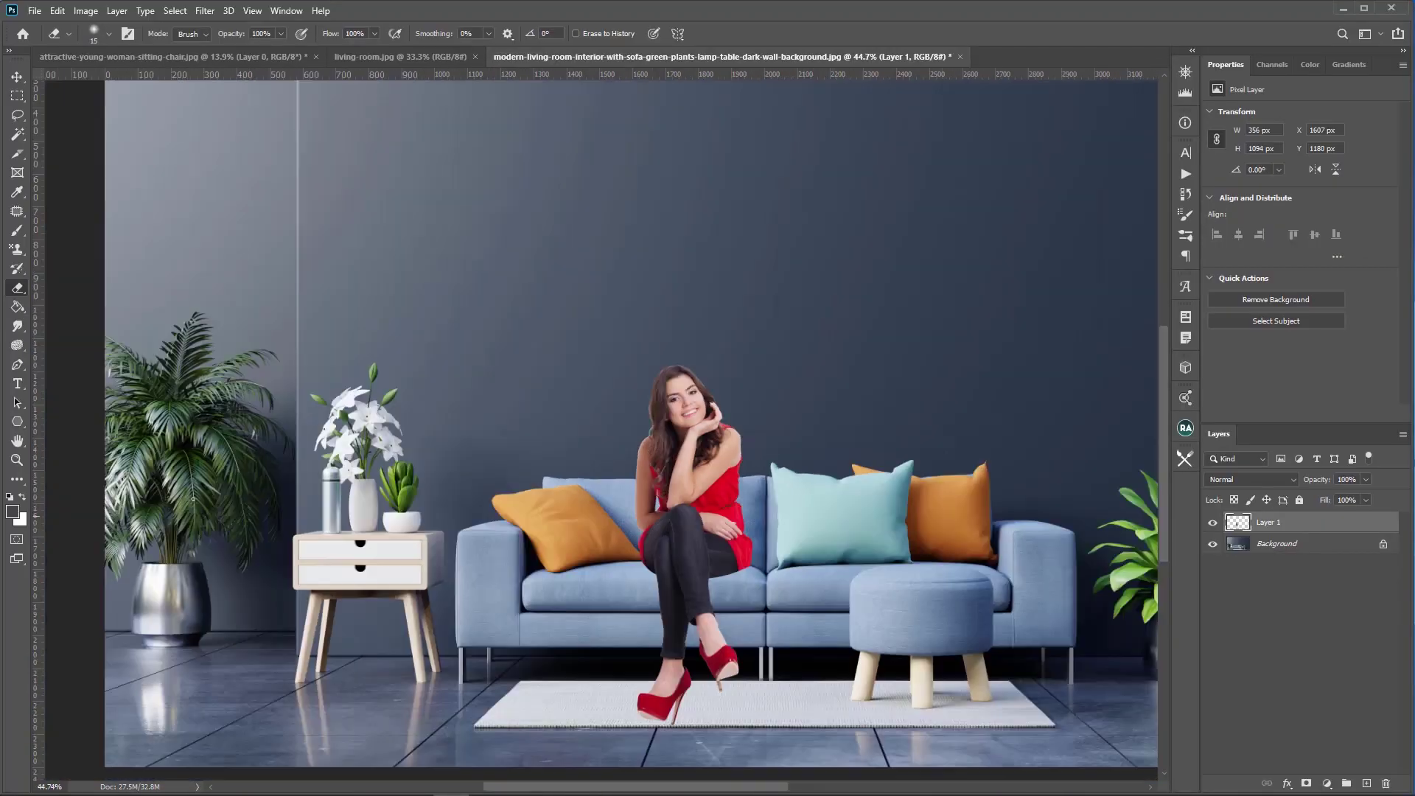
# Paint a black Brush stroke on Layer 2 along the sofa seat beneath the seated woman as her shadow.
pyautogui.press('b')
pyautogui.scroll(6, 695, 553)
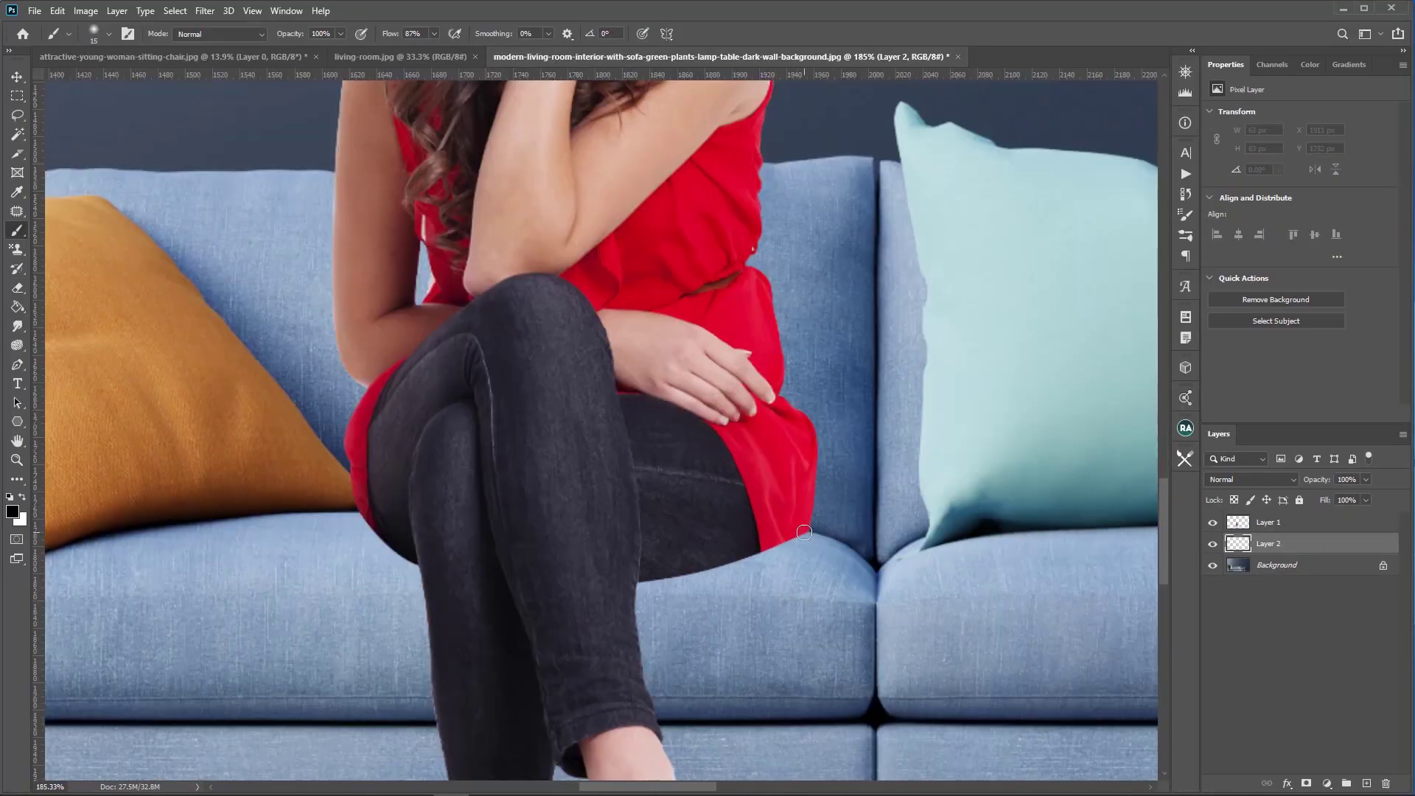
pyautogui.moveTo(781, 542); pyautogui.dragTo(638, 568)
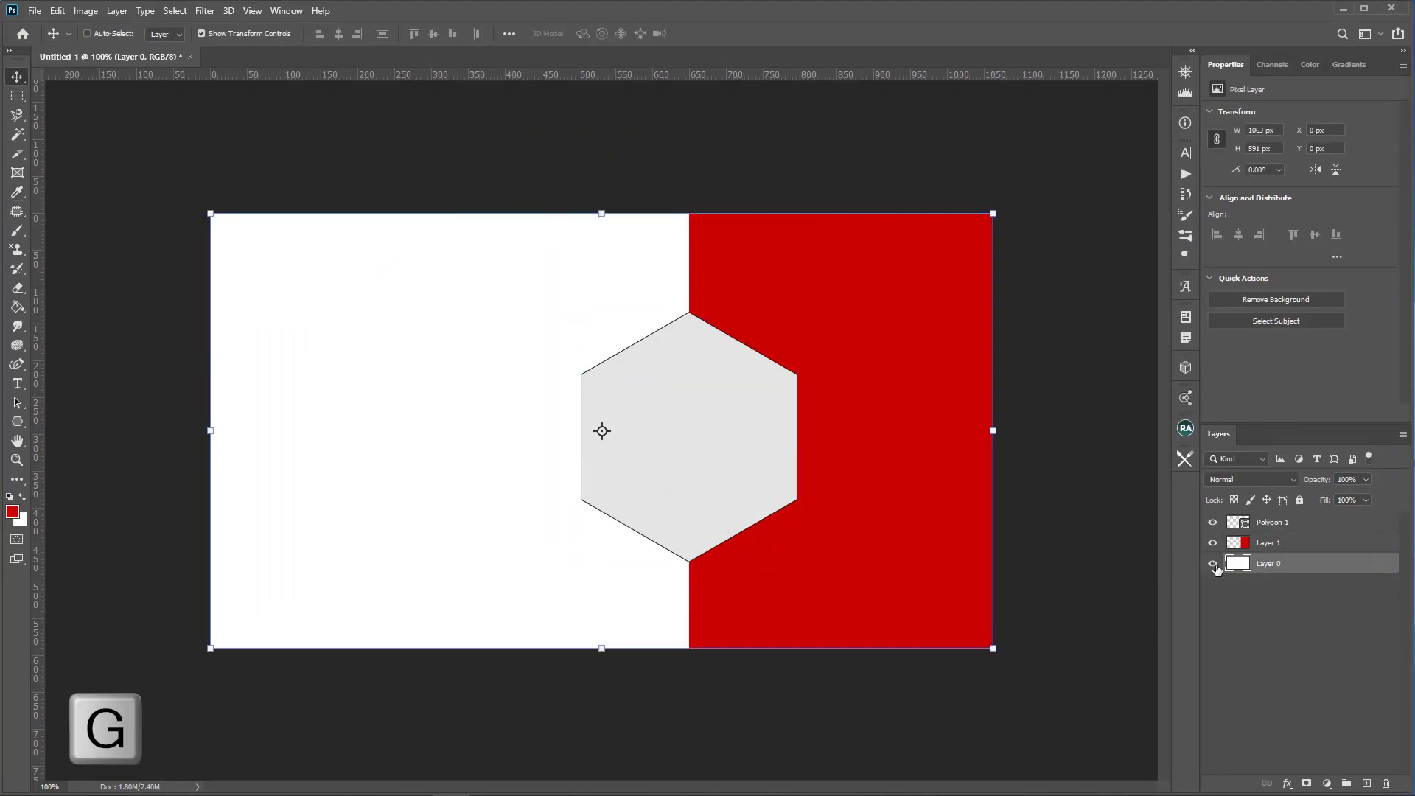
# Fill the white Layer 0 background with dark gray and set a new guide's orientation to Horizontal.
pyautogui.click(584, 325)
pyautogui.hotkey('ctrl', 'o')
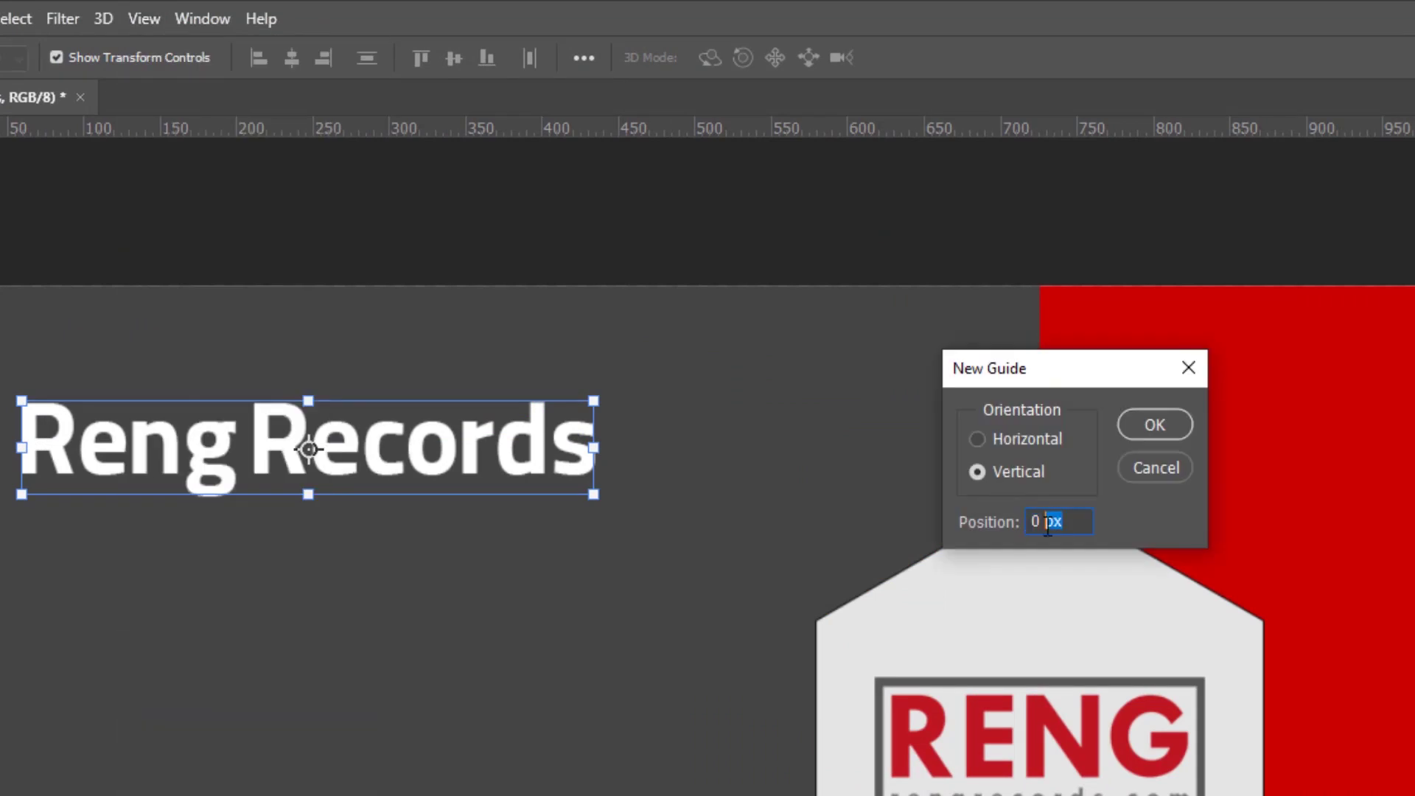
pyautogui.click(977, 439)
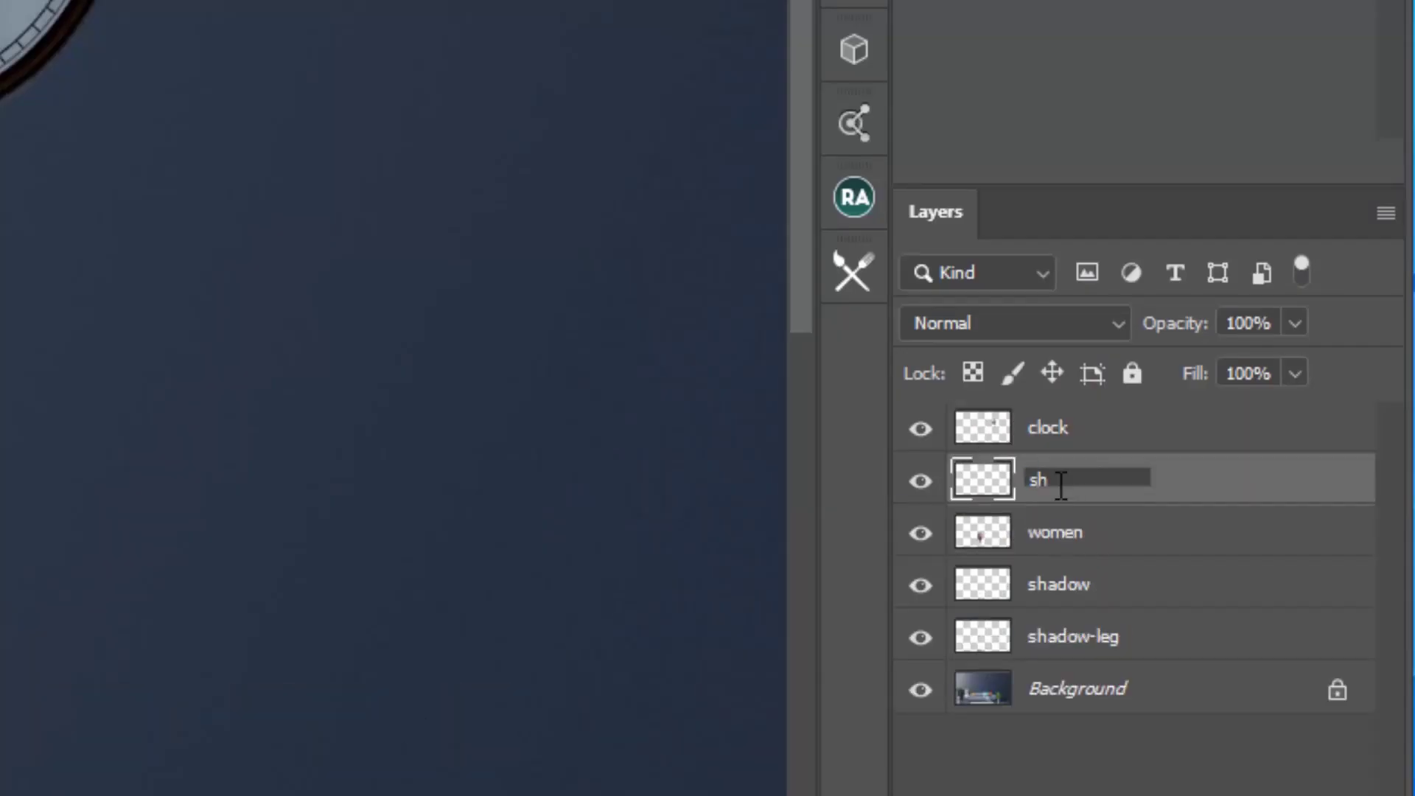
# Name the layer between "clock" and "women" "shadow-clock".
pyautogui.write('adow-clock')
pyautogui.press('Return')
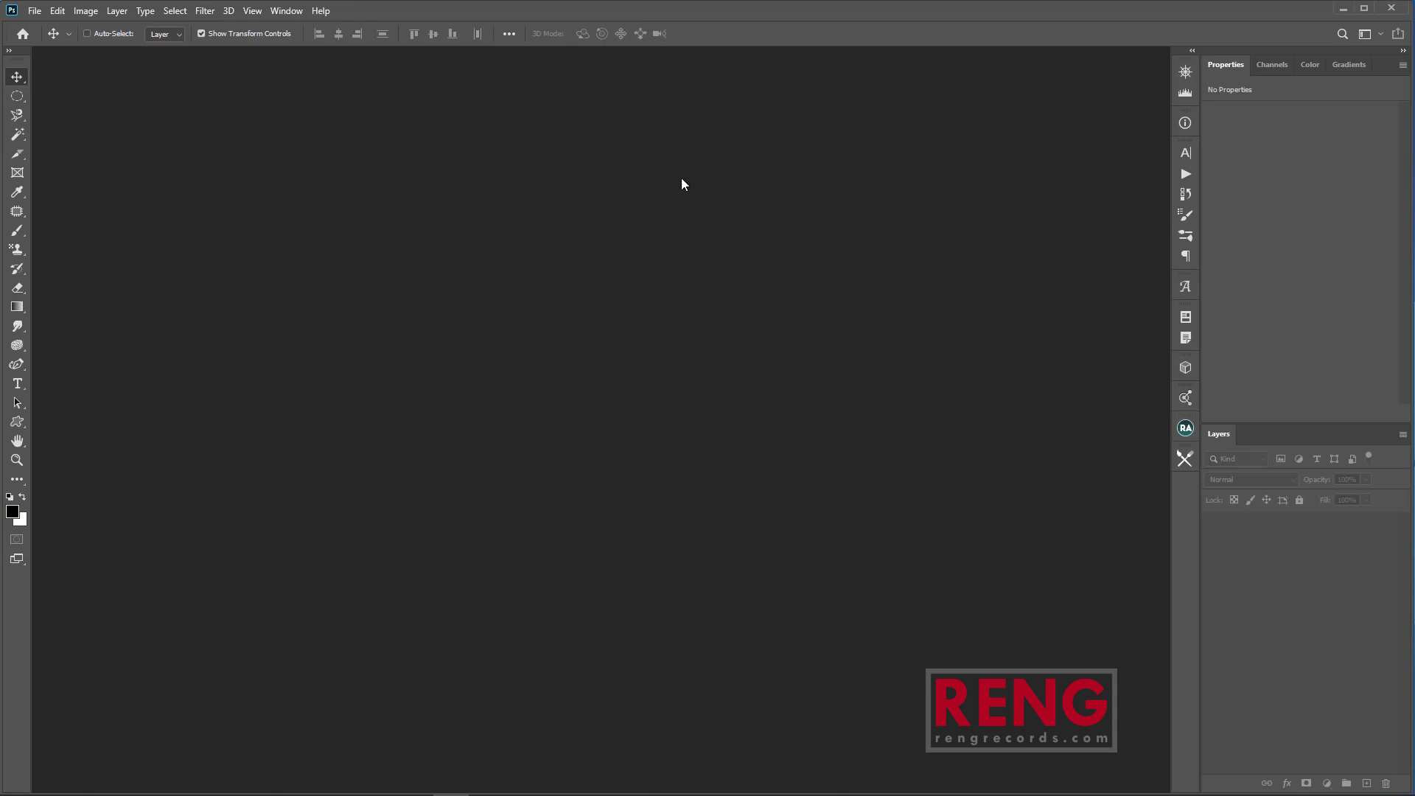
# Create a new landscape document, 9 × 5 centimeters at 300 pixels/inch, in RGB Color with a white background.
pyautogui.hotkey('ctrl', 'n')
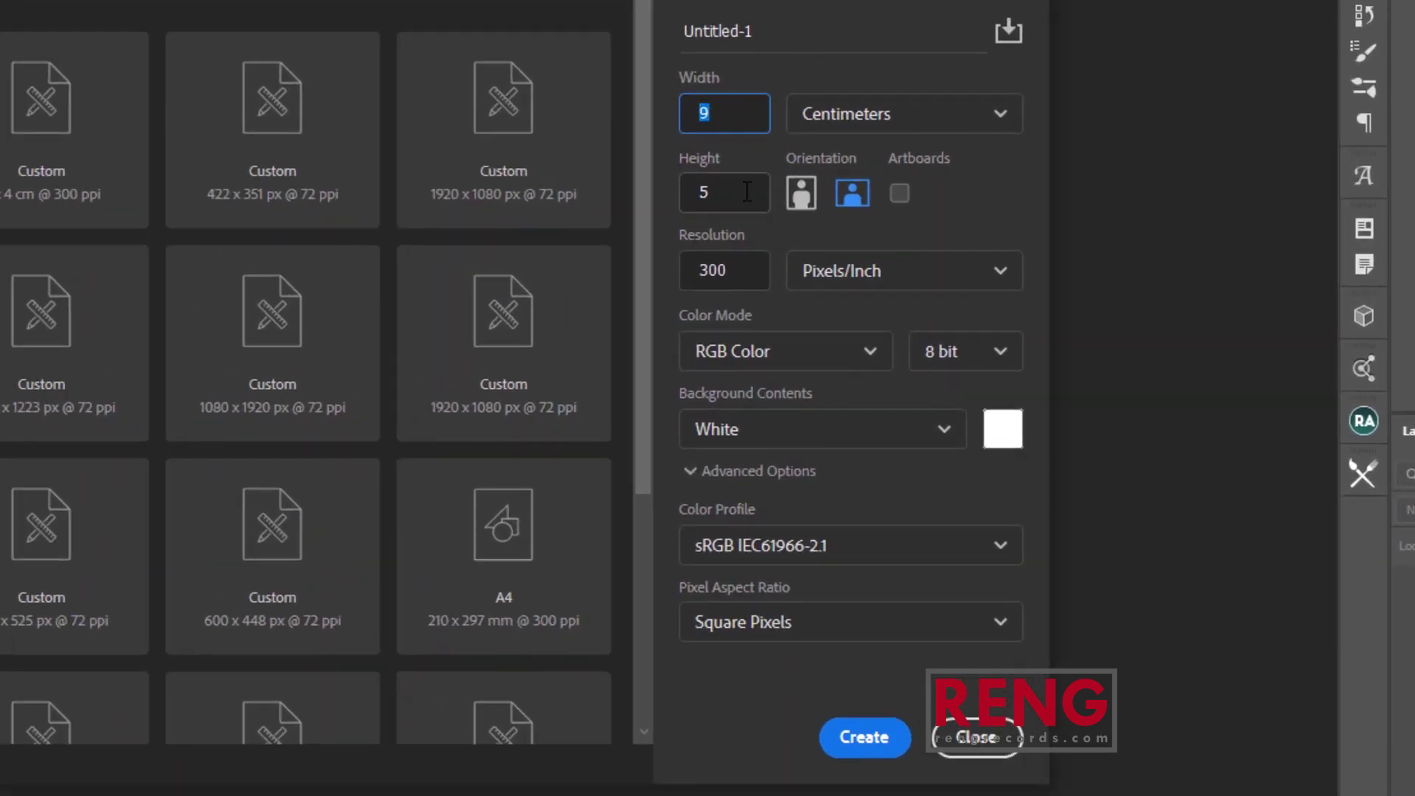
pyautogui.click(746, 192)
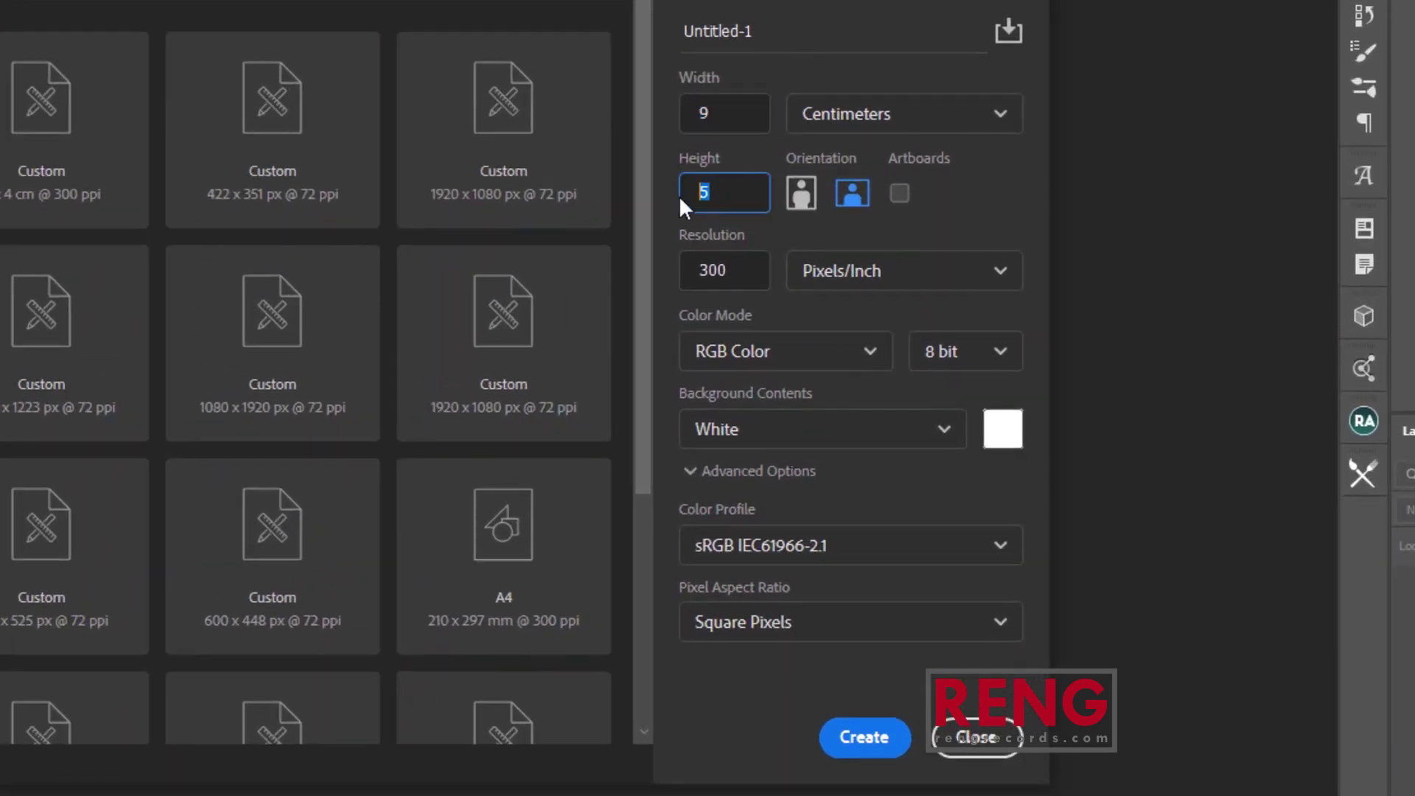
pyautogui.click(855, 196)
pyautogui.click(802, 365)
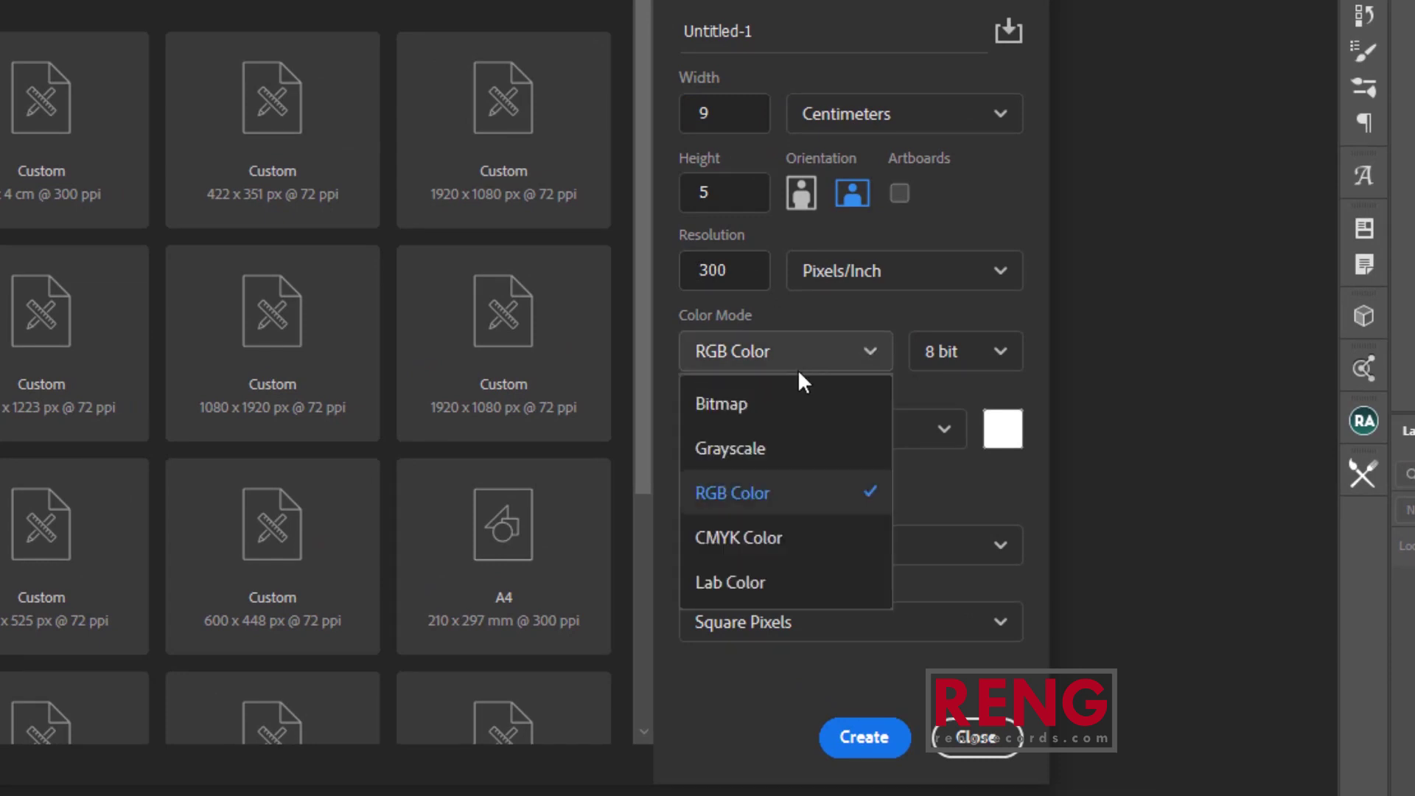
pyautogui.click(779, 504)
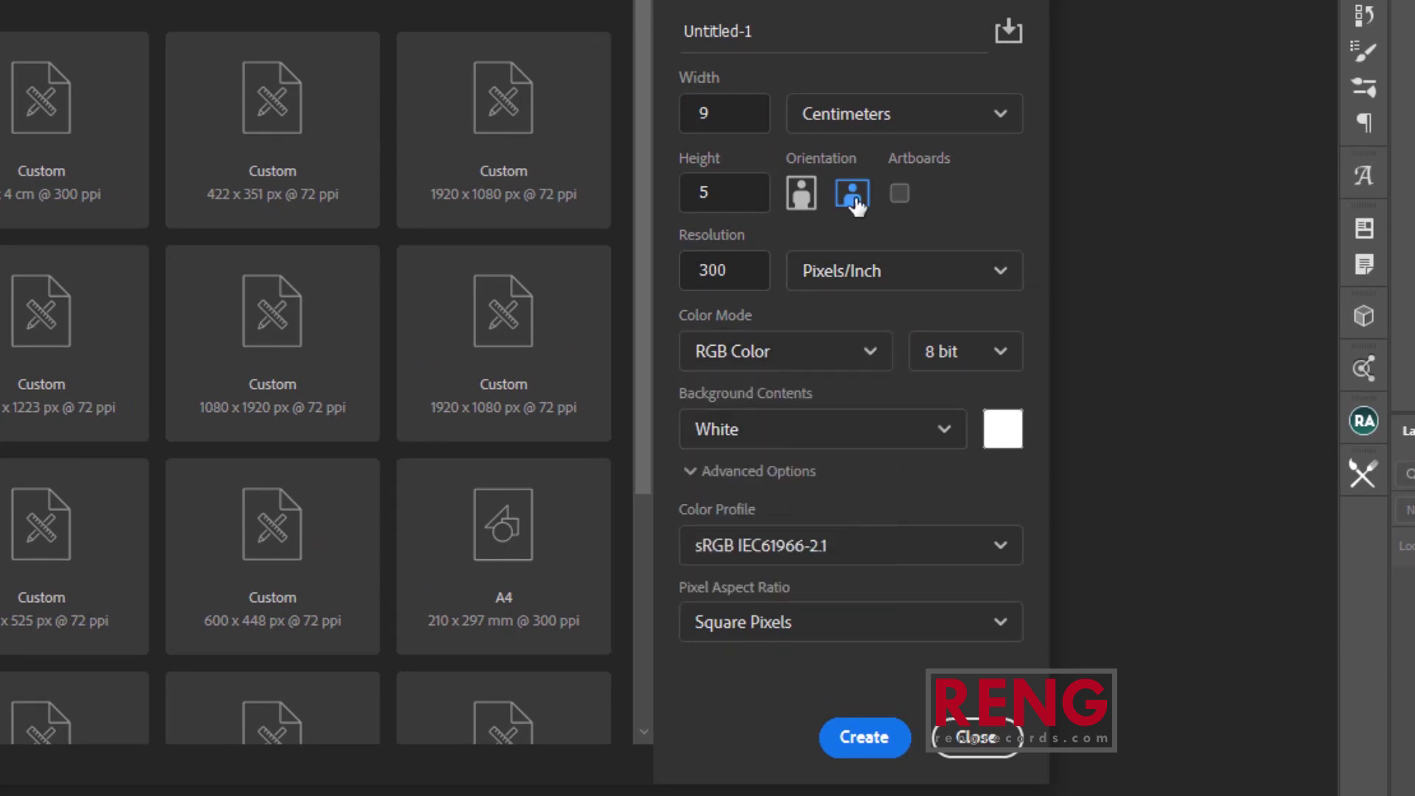
pyautogui.click(875, 736)
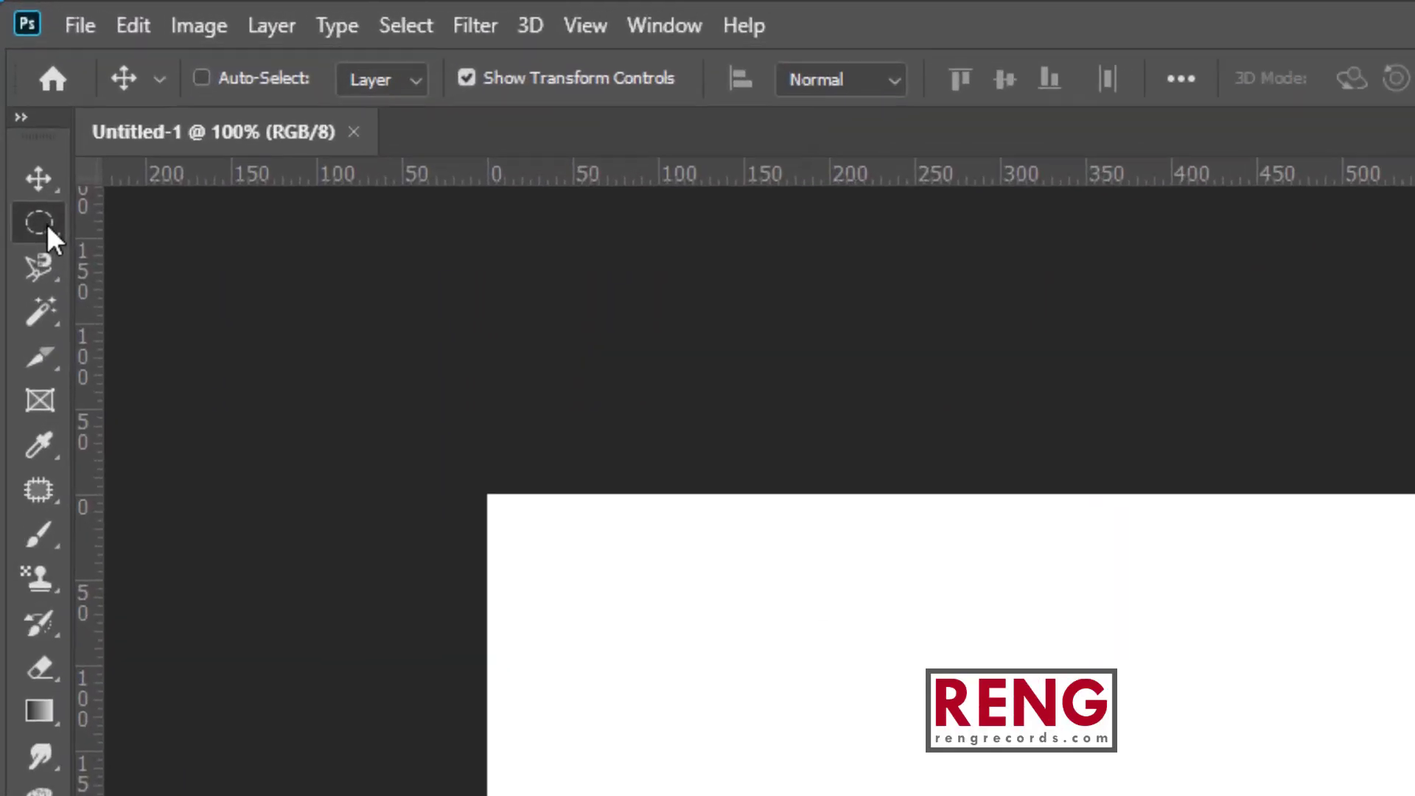
# Draw a full-height Rectangular Marquee selection over roughly the right two-fifths of the canvas, replacing a wider first attempt.
pyautogui.press('m')
pyautogui.rightClick(17, 96)
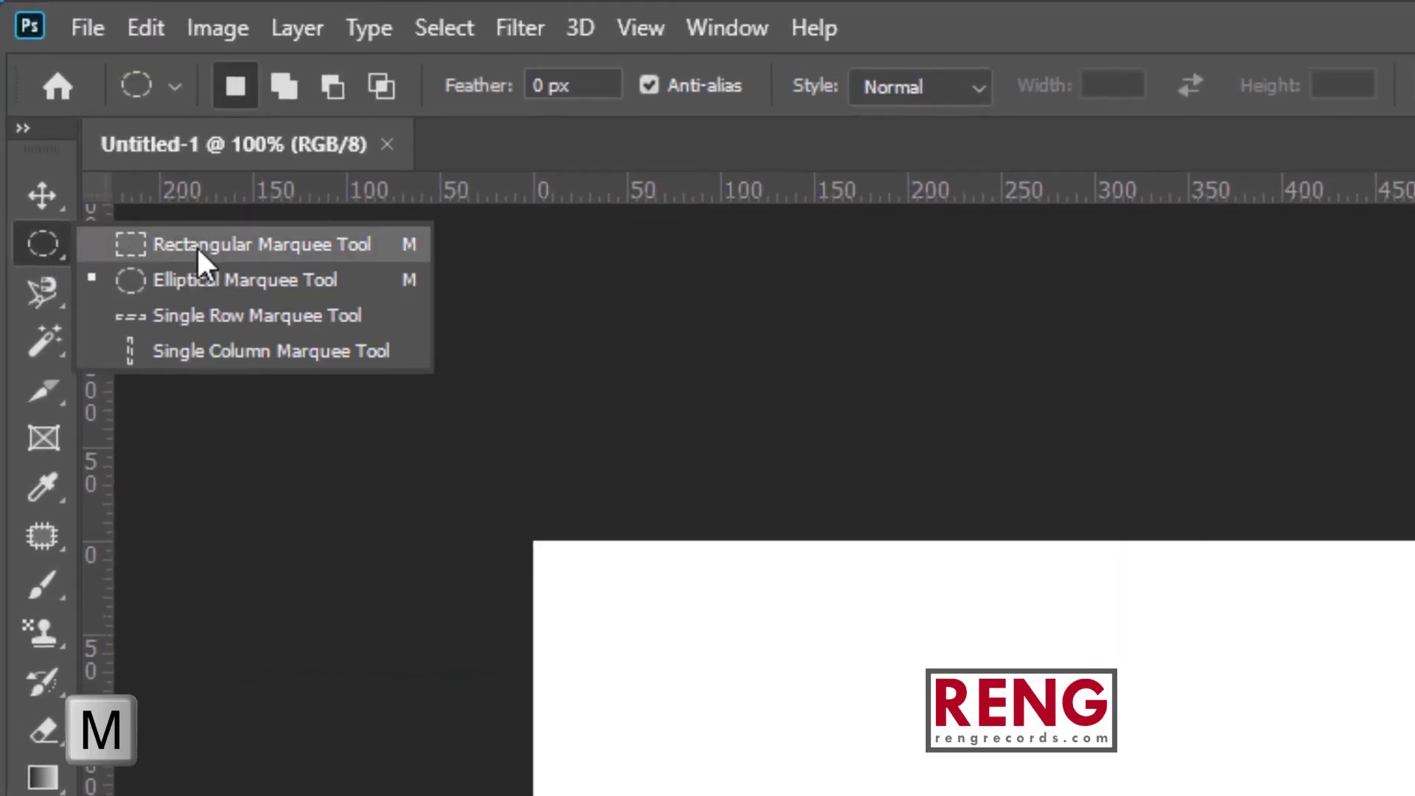
pyautogui.click(216, 245)
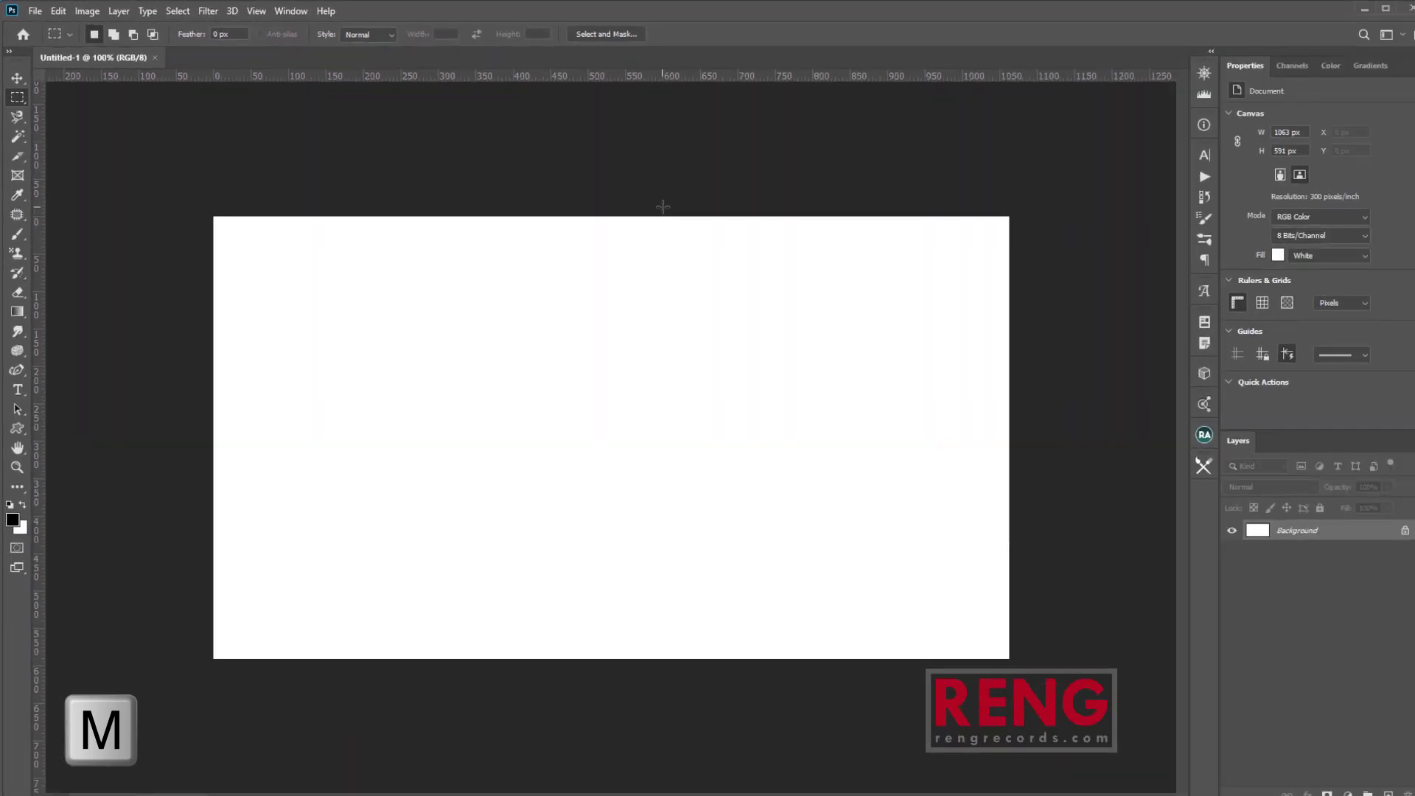
pyautogui.moveTo(663, 207); pyautogui.dragTo(1066, 661)
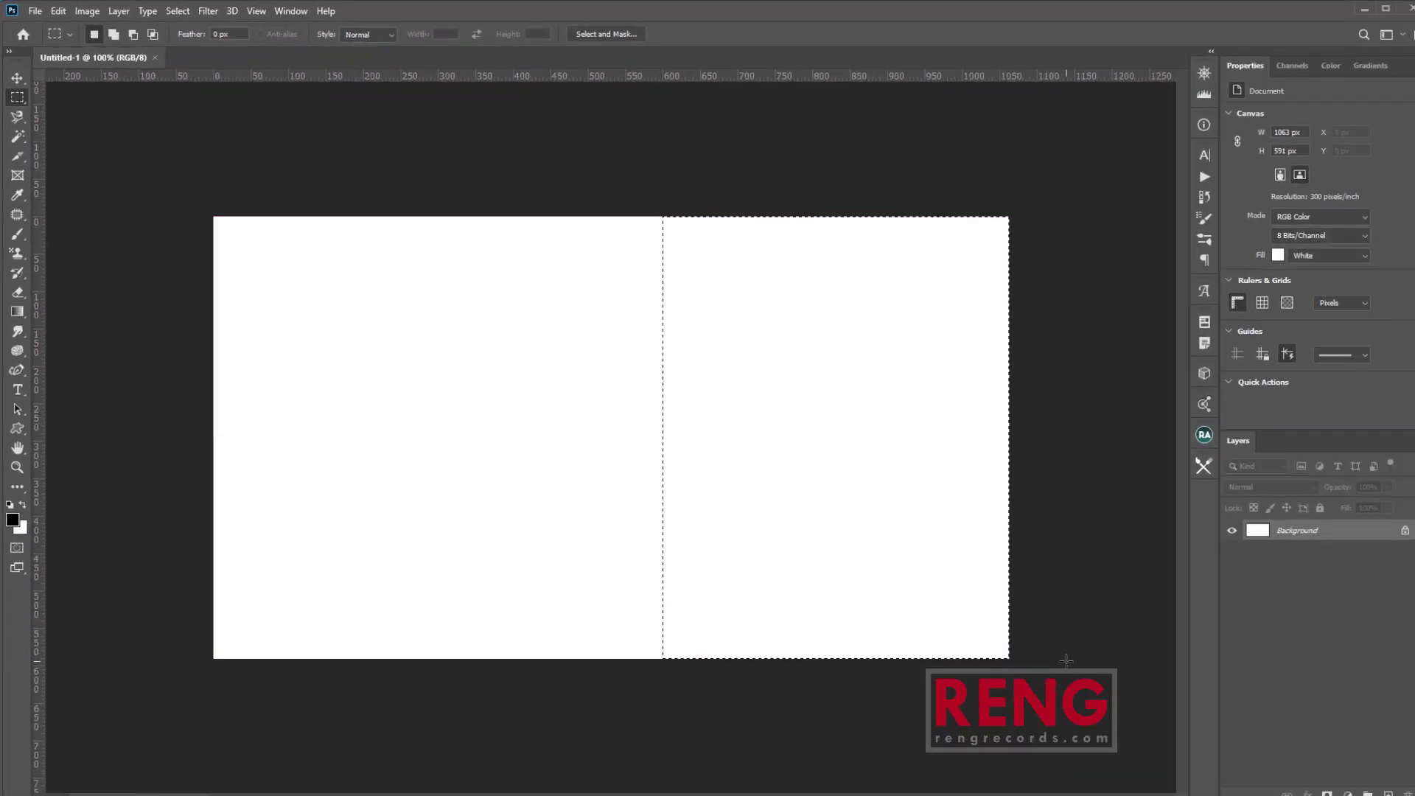
pyautogui.moveTo(1043, 195); pyautogui.dragTo(700, 661)
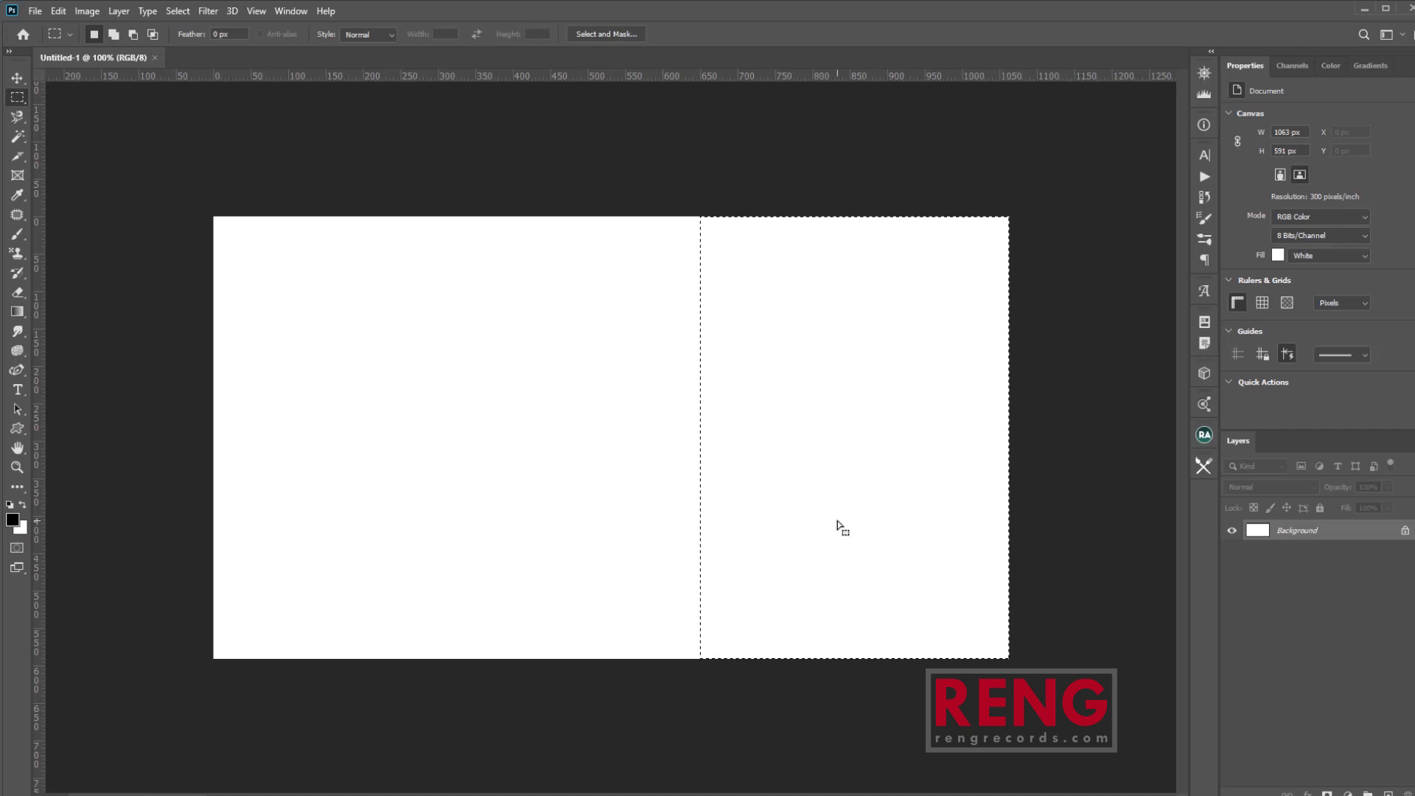
# Start adding a new layer above the white background.
pyautogui.hotkey('ctrl', 'shift', 'n')
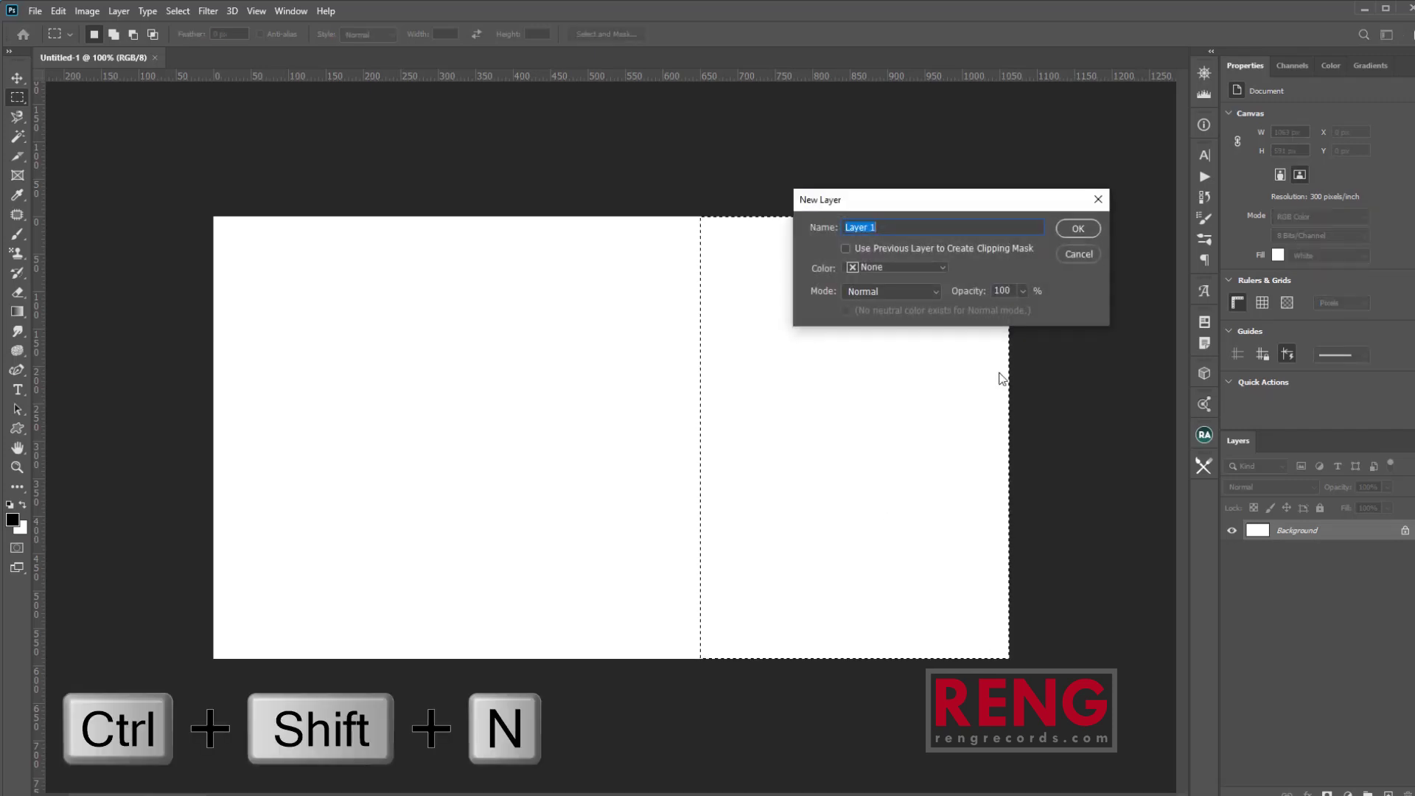
# Create a new layer, fill the selected right part of the canvas with red #cb0000, and deselect it.
pyautogui.click(1065, 228)
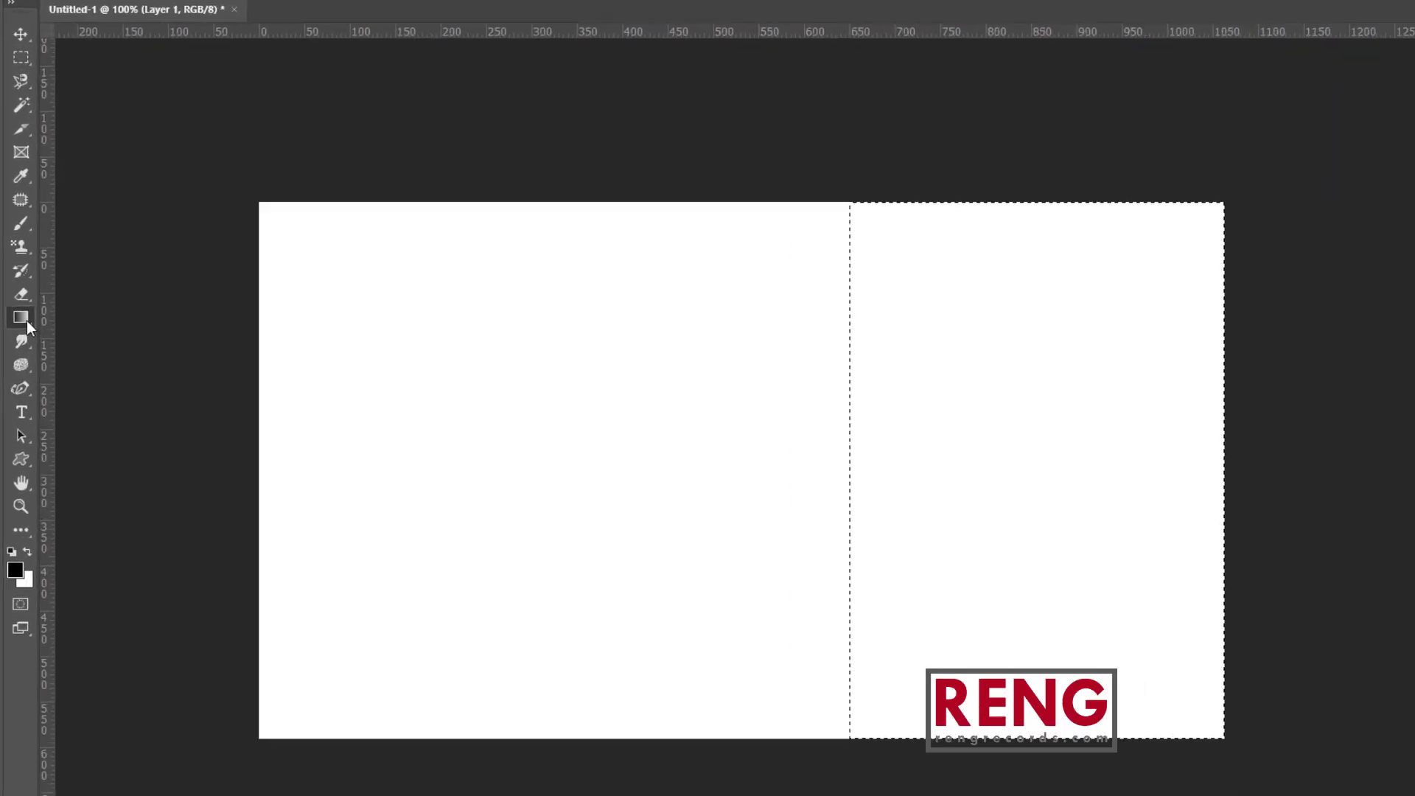
pyautogui.click(20, 314)
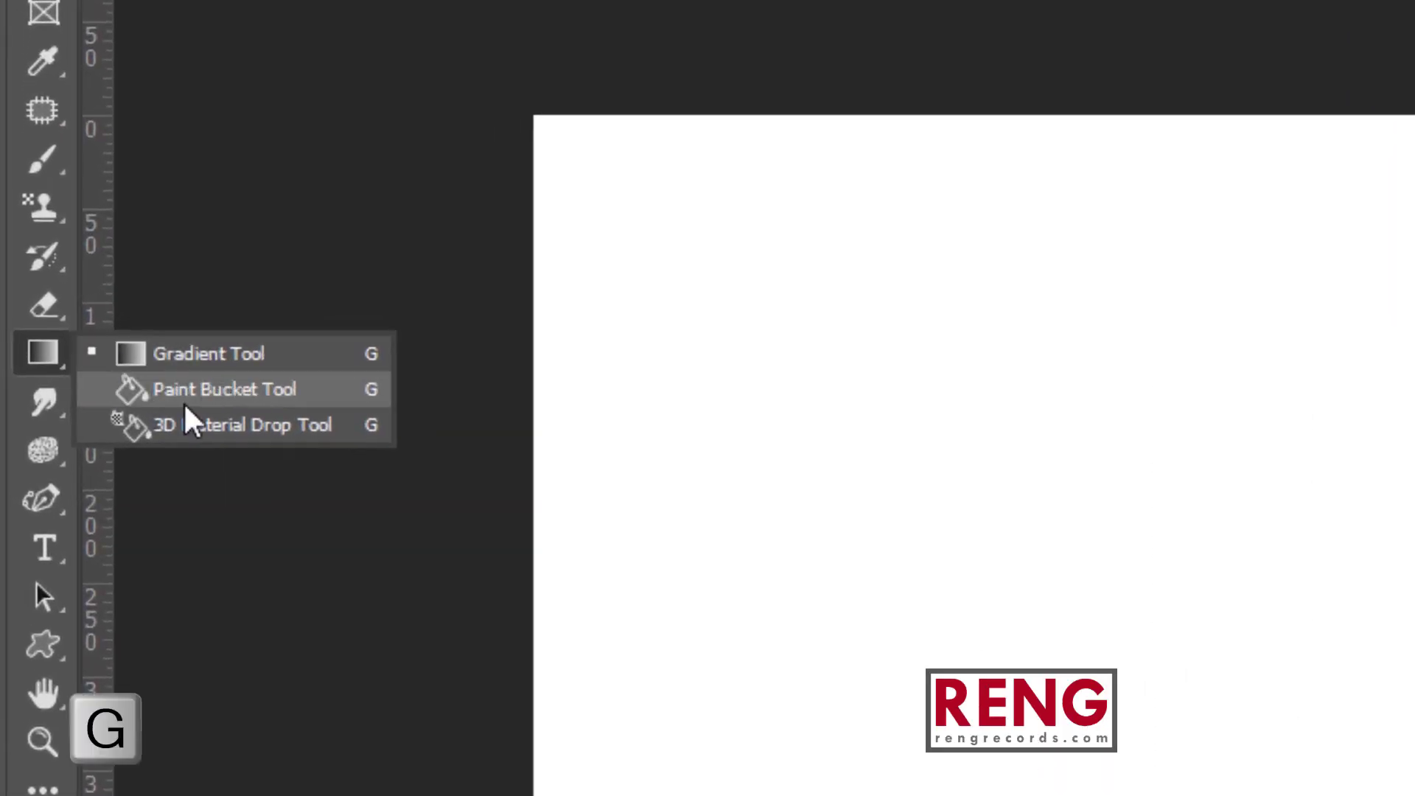
pyautogui.click(184, 401)
pyautogui.click(29, 414)
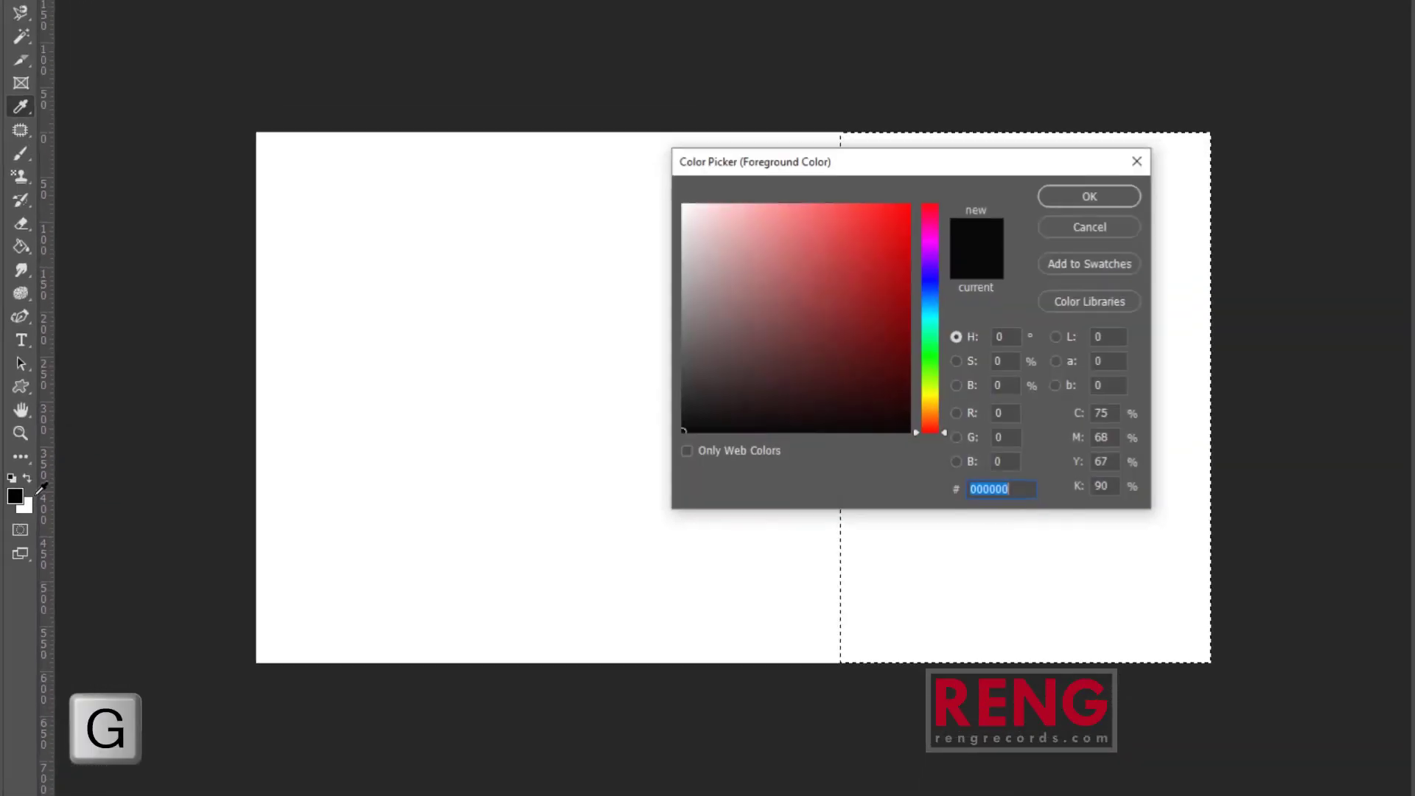
pyautogui.write('c40000')
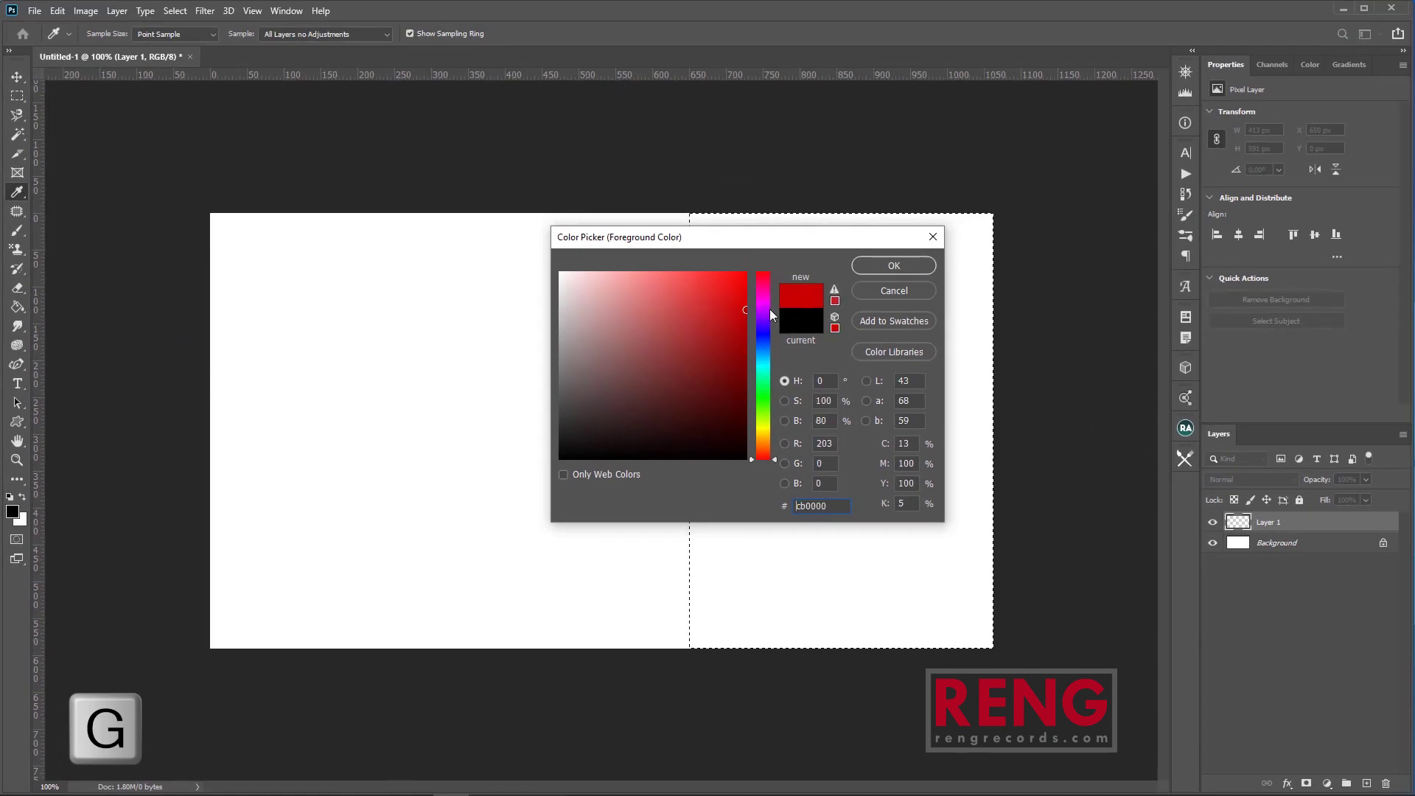
pyautogui.click(894, 266)
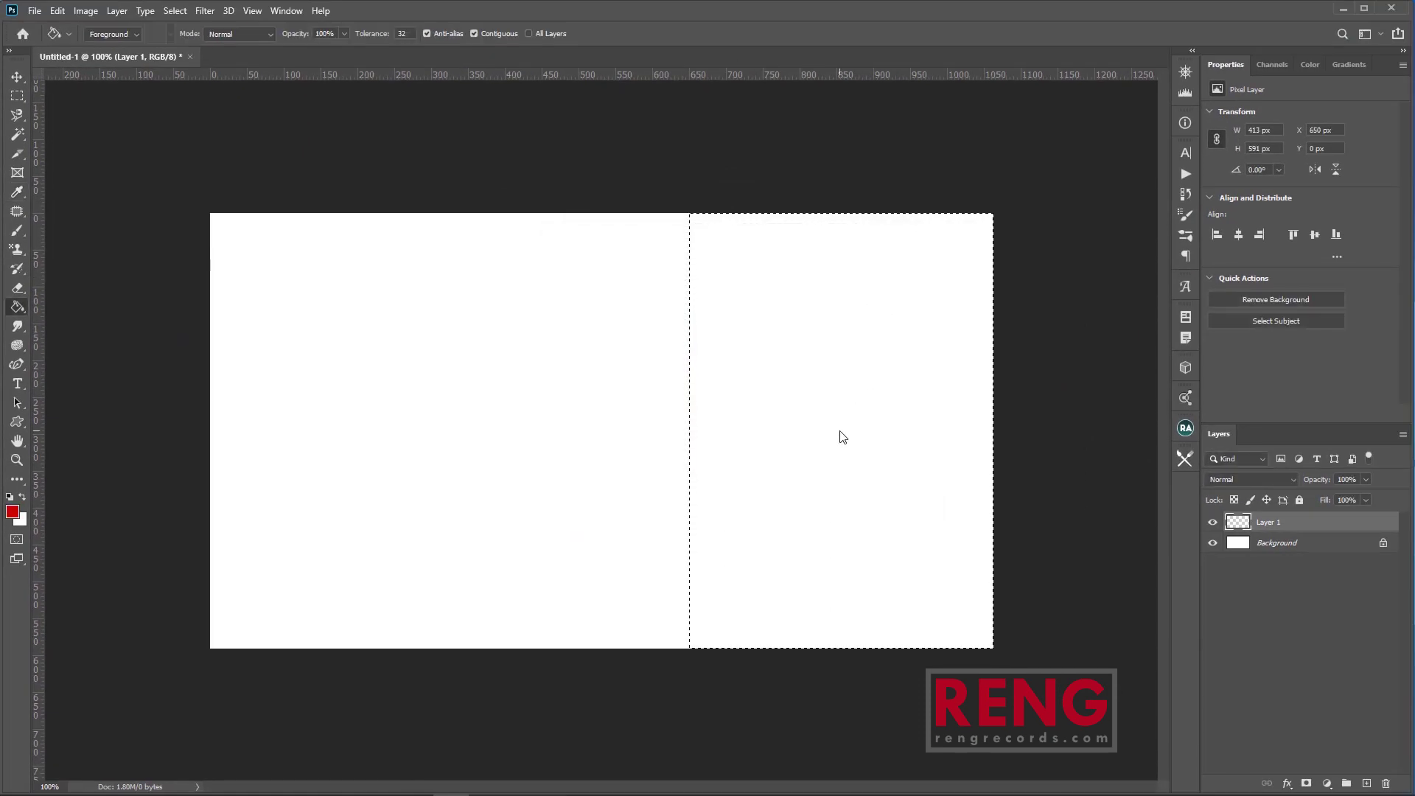
pyautogui.click(840, 432)
pyautogui.press('m')
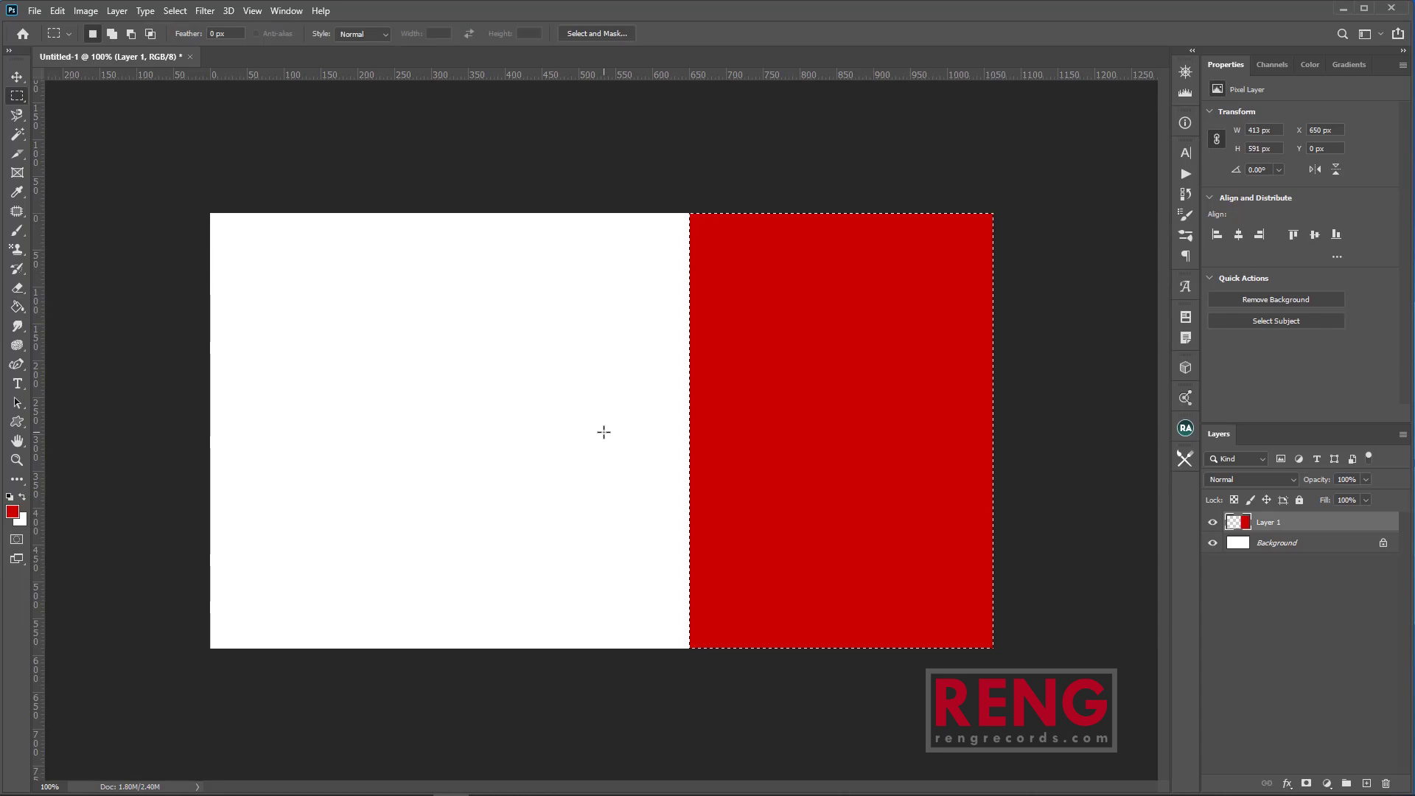
pyautogui.click(603, 432)
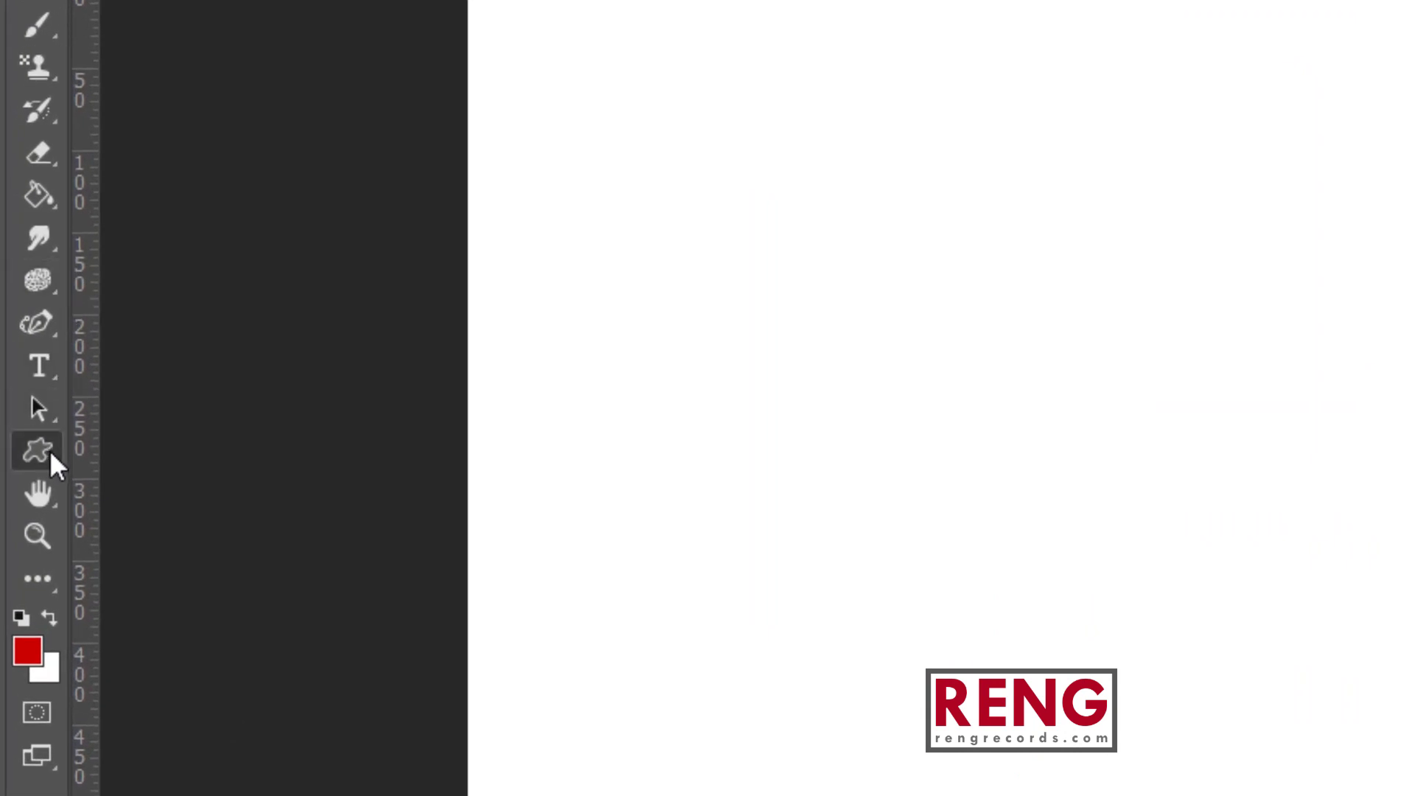
# Draw a red six-sided polygon about 294 by 340 px and centre it on the red area's vertical edge.
pyautogui.rightClick(49, 449)
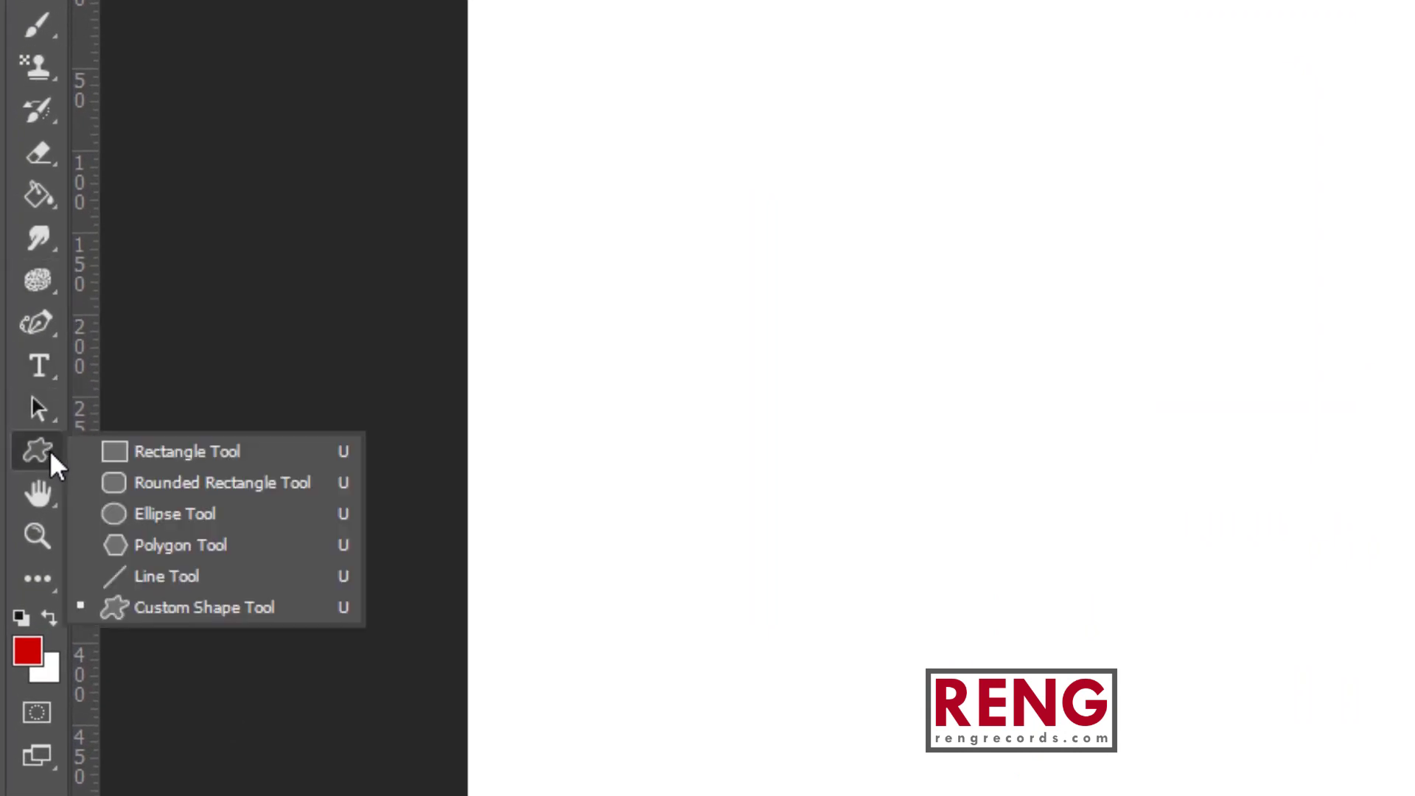
pyautogui.click(179, 551)
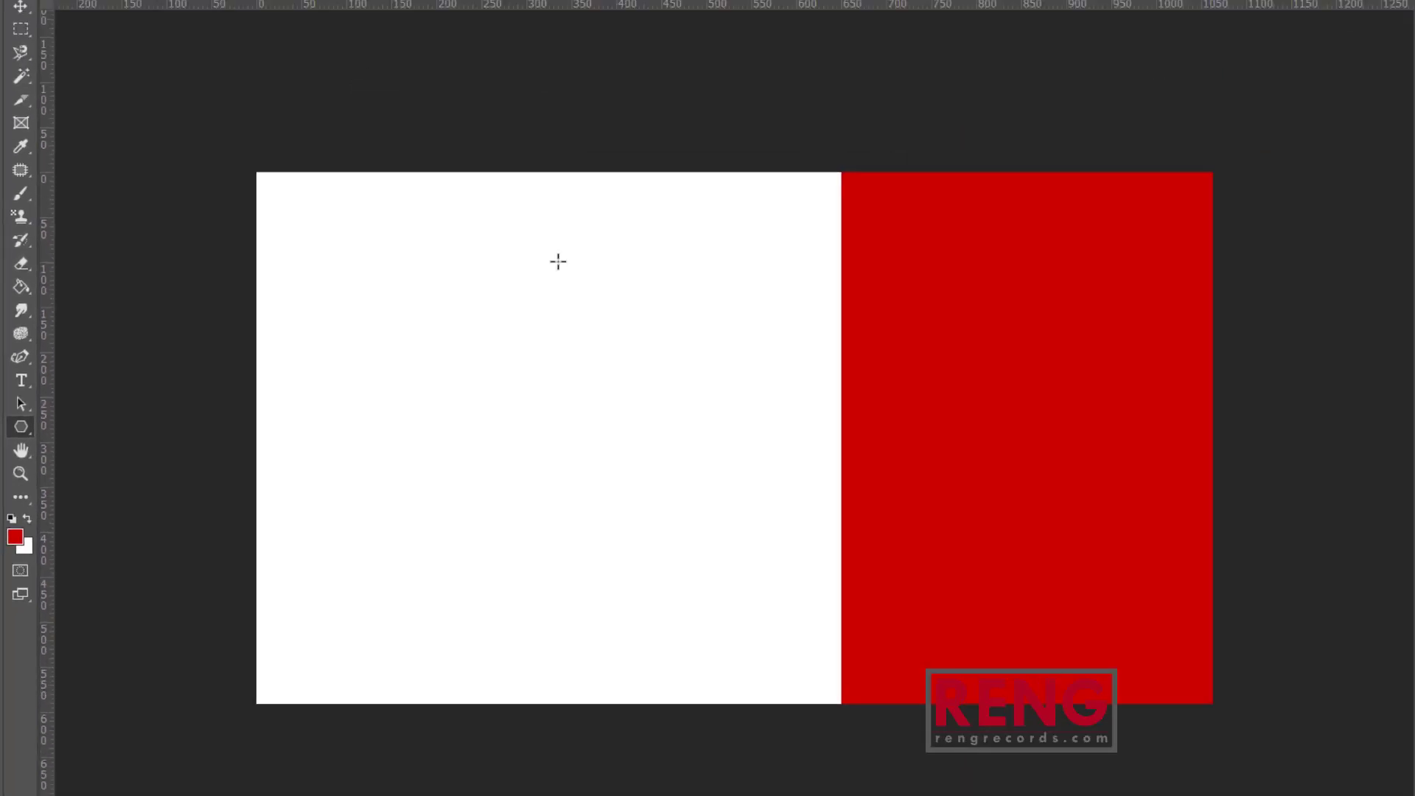
pyautogui.moveTo(475, 346); pyautogui.dragTo(507, 473)
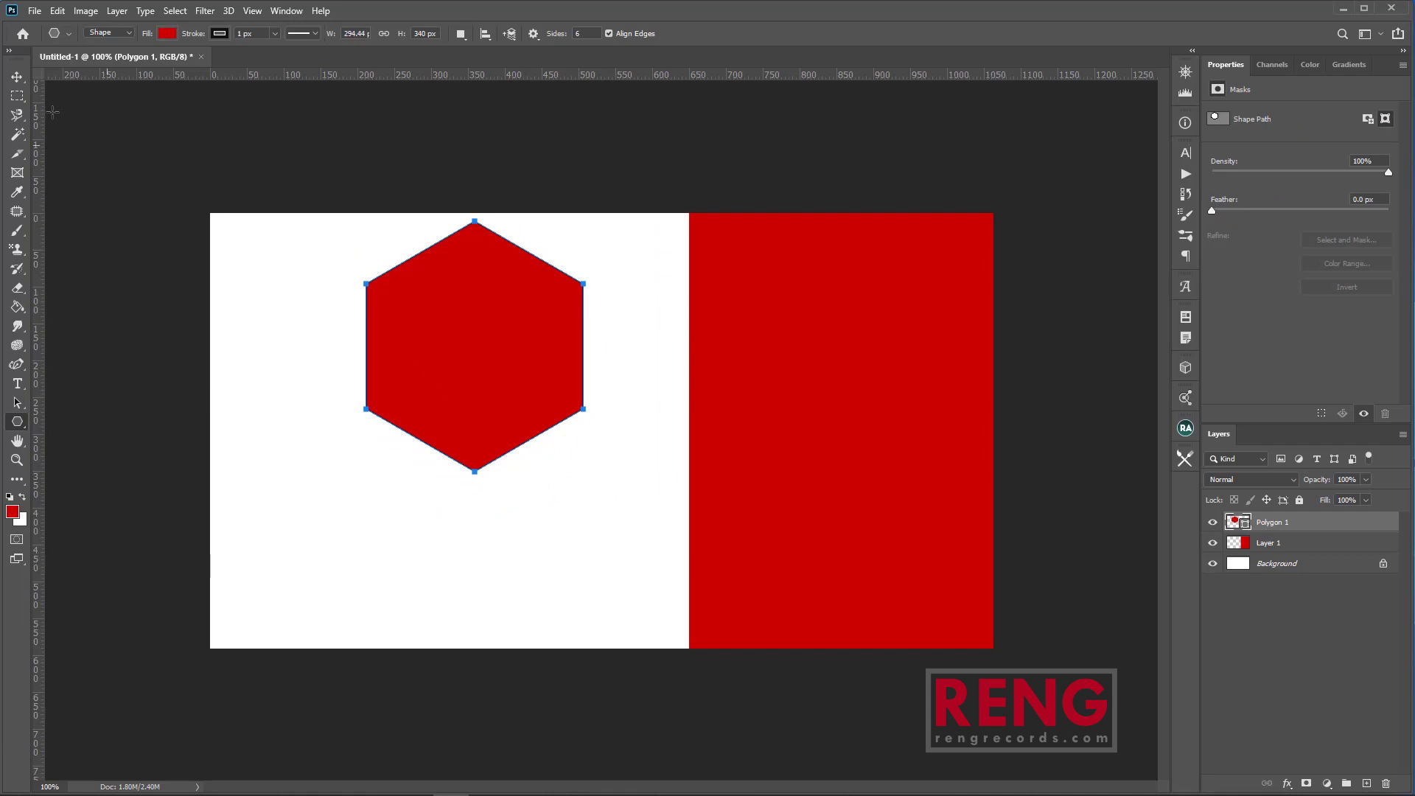
pyautogui.press('v')
pyautogui.moveTo(509, 390); pyautogui.dragTo(727, 472)
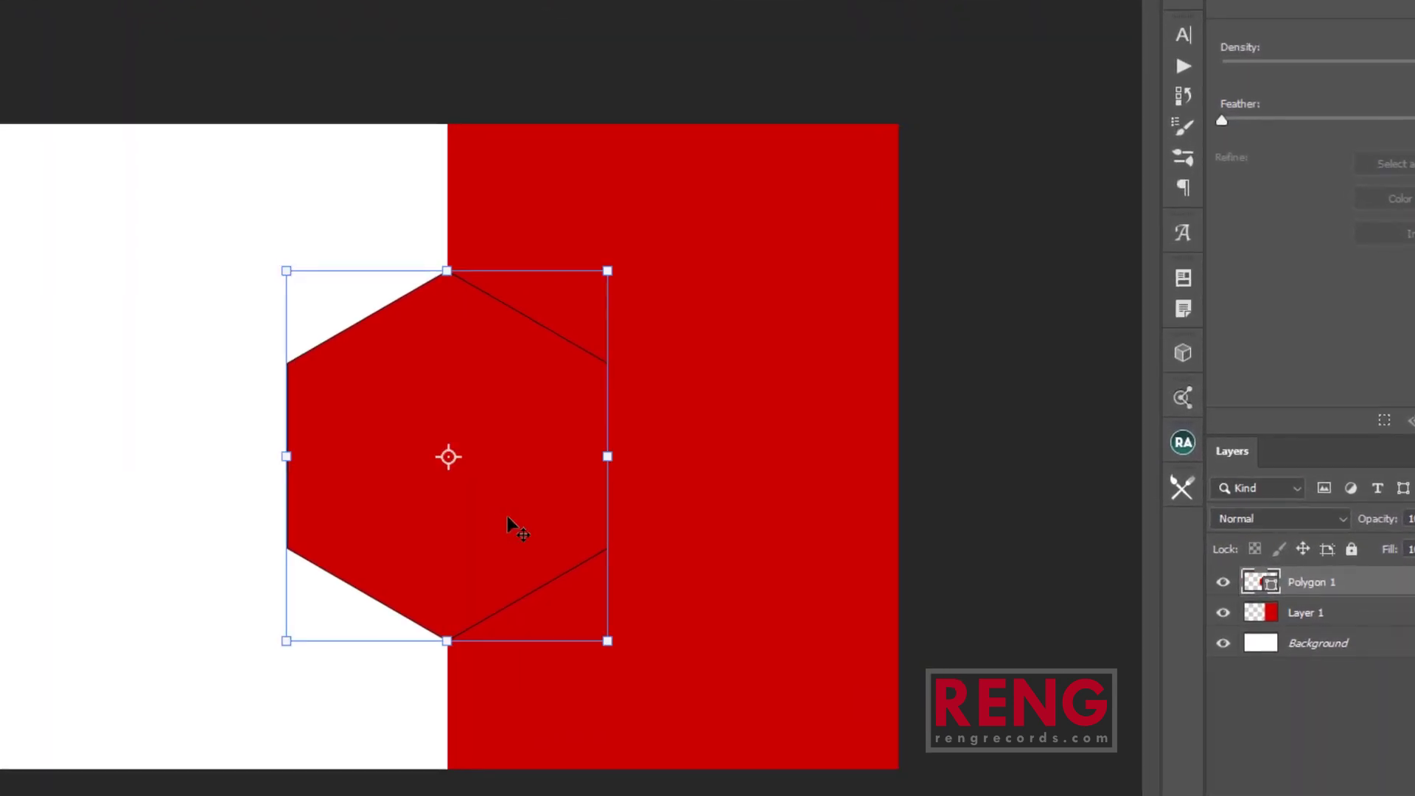
# Change the hexagon's fill colour to light grey #e5e5e5.
pyautogui.doubleClick(1260, 581)
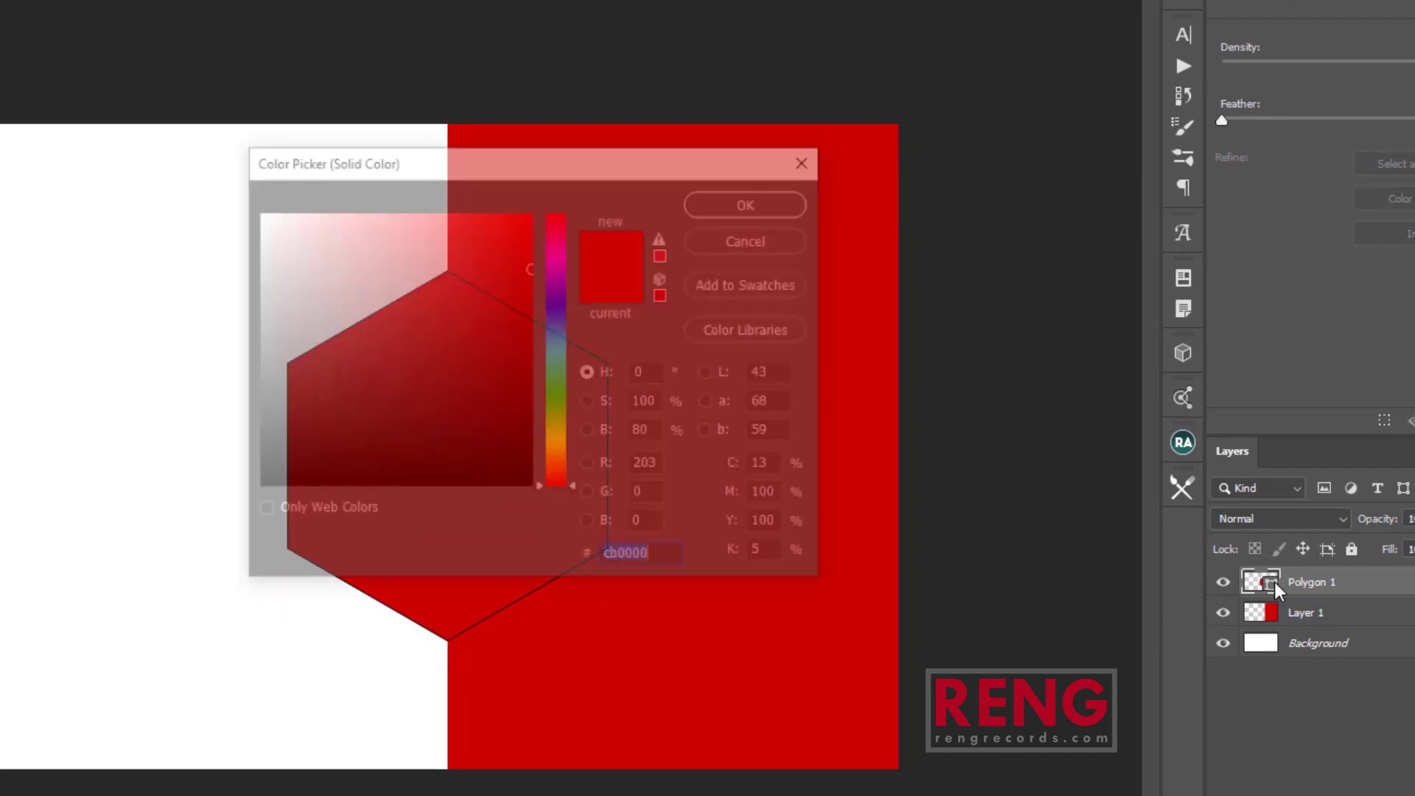
pyautogui.moveTo(501, 308)
pyautogui.mouseDown()
pyautogui.moveTo(365, 225)
pyautogui.moveTo(263, 222)
pyautogui.moveTo(237, 244)
pyautogui.moveTo(239, 230)
pyautogui.mouseUp()
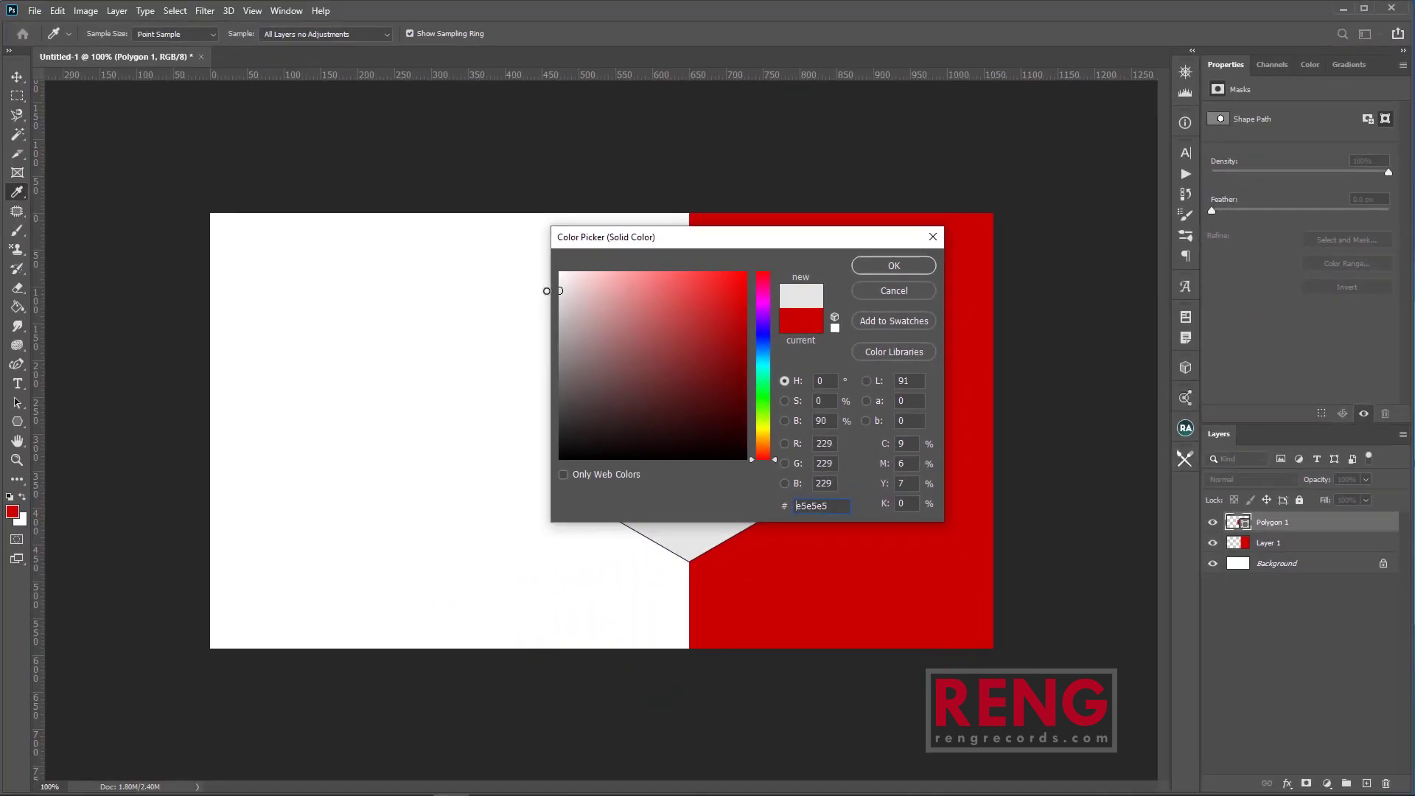
pyautogui.click(834, 241)
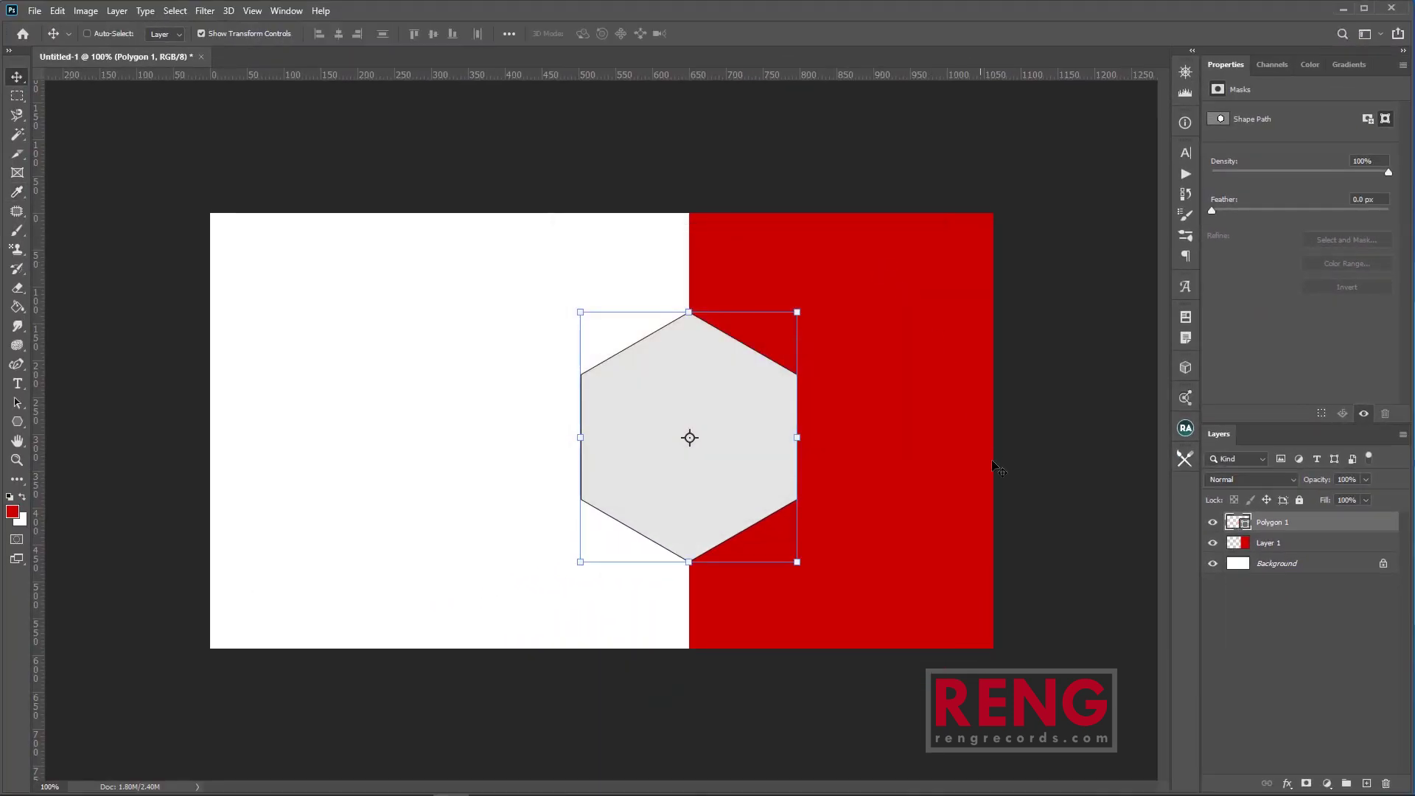
# Unlock the Background layer into a regular layer and check its content by hiding and showing it.
pyautogui.click(1297, 564)
pyautogui.click(1382, 565)
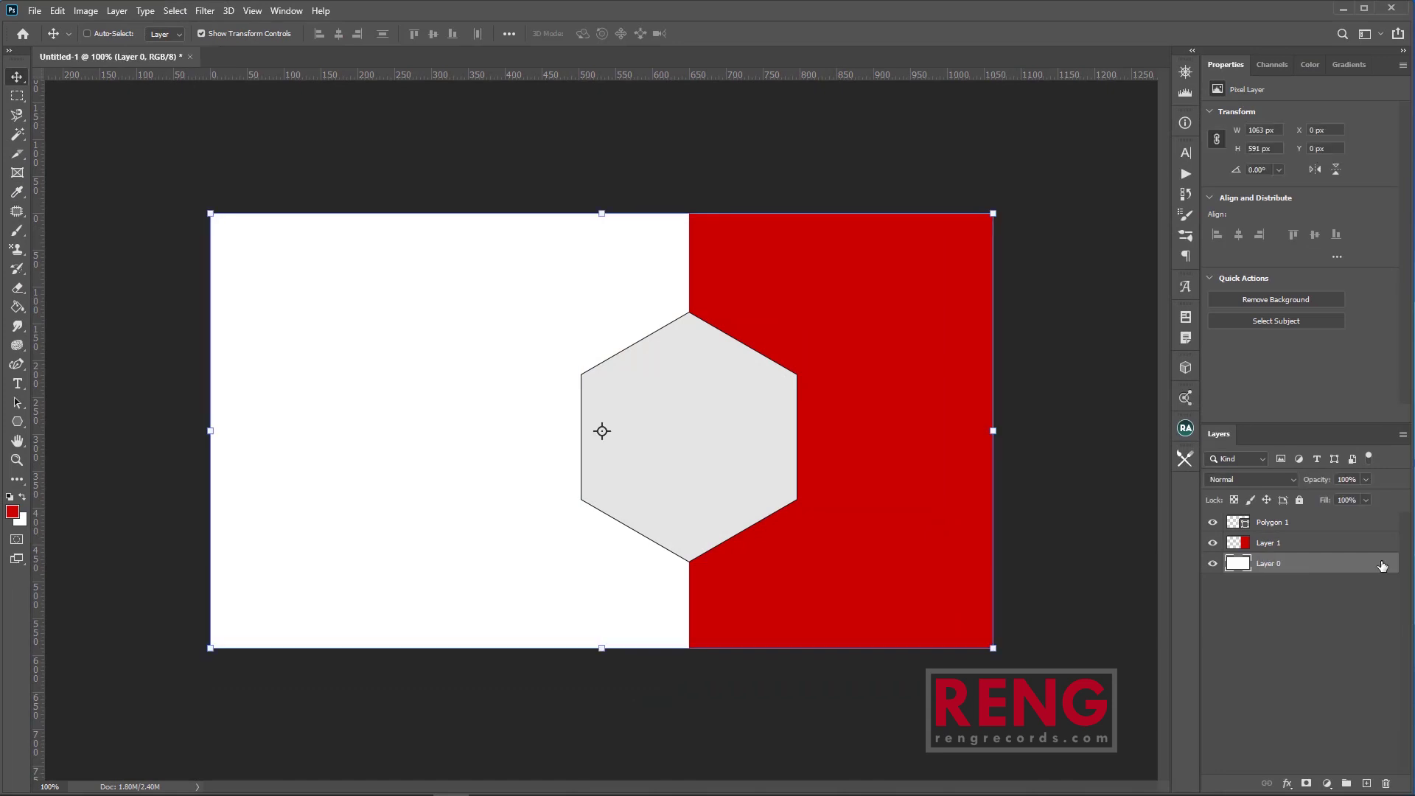
pyautogui.click(1213, 564)
pyautogui.click(1213, 564)
pyautogui.click(1213, 564)
pyautogui.click(1214, 564)
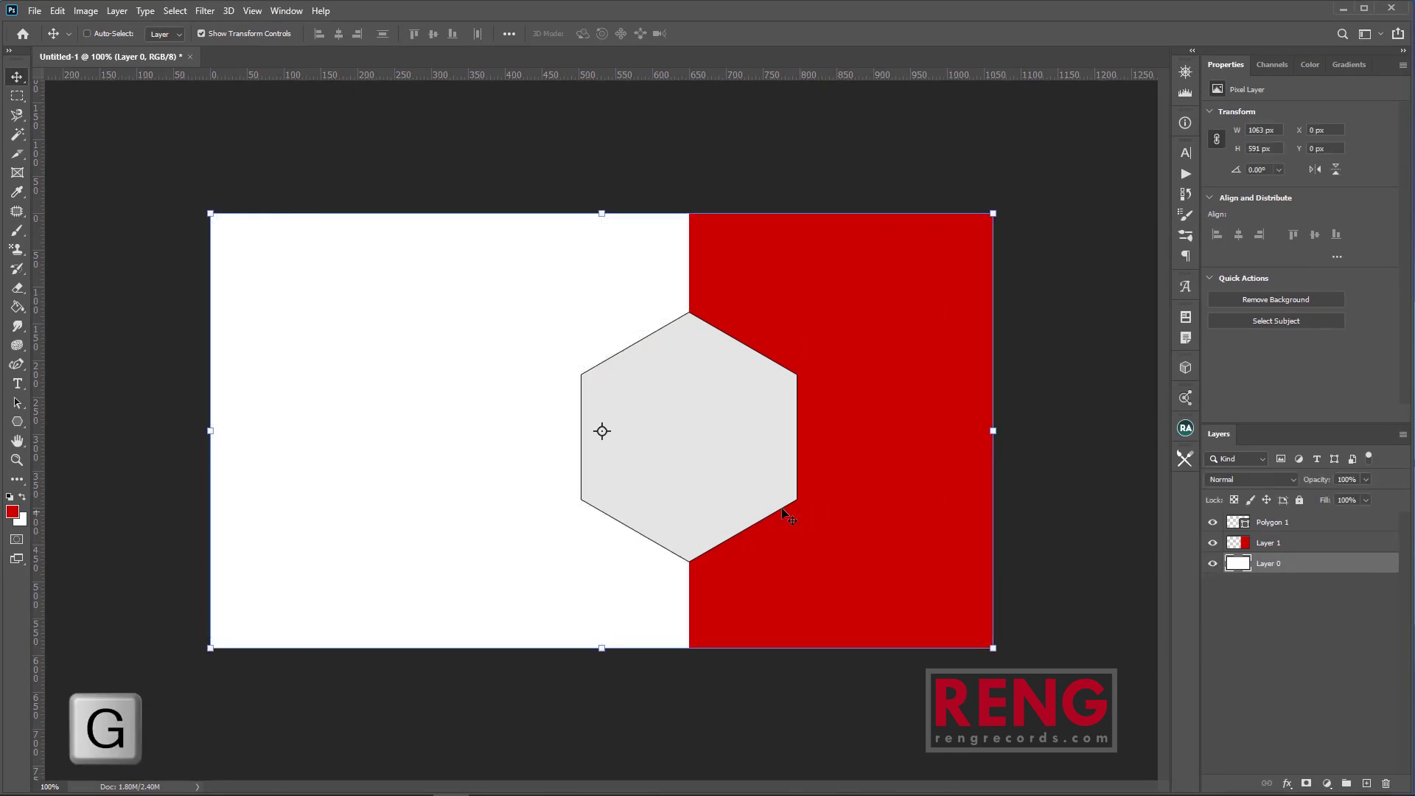
# Fill the white bottom layer with dark grey using the Paint Bucket tool.
pyautogui.press('g')
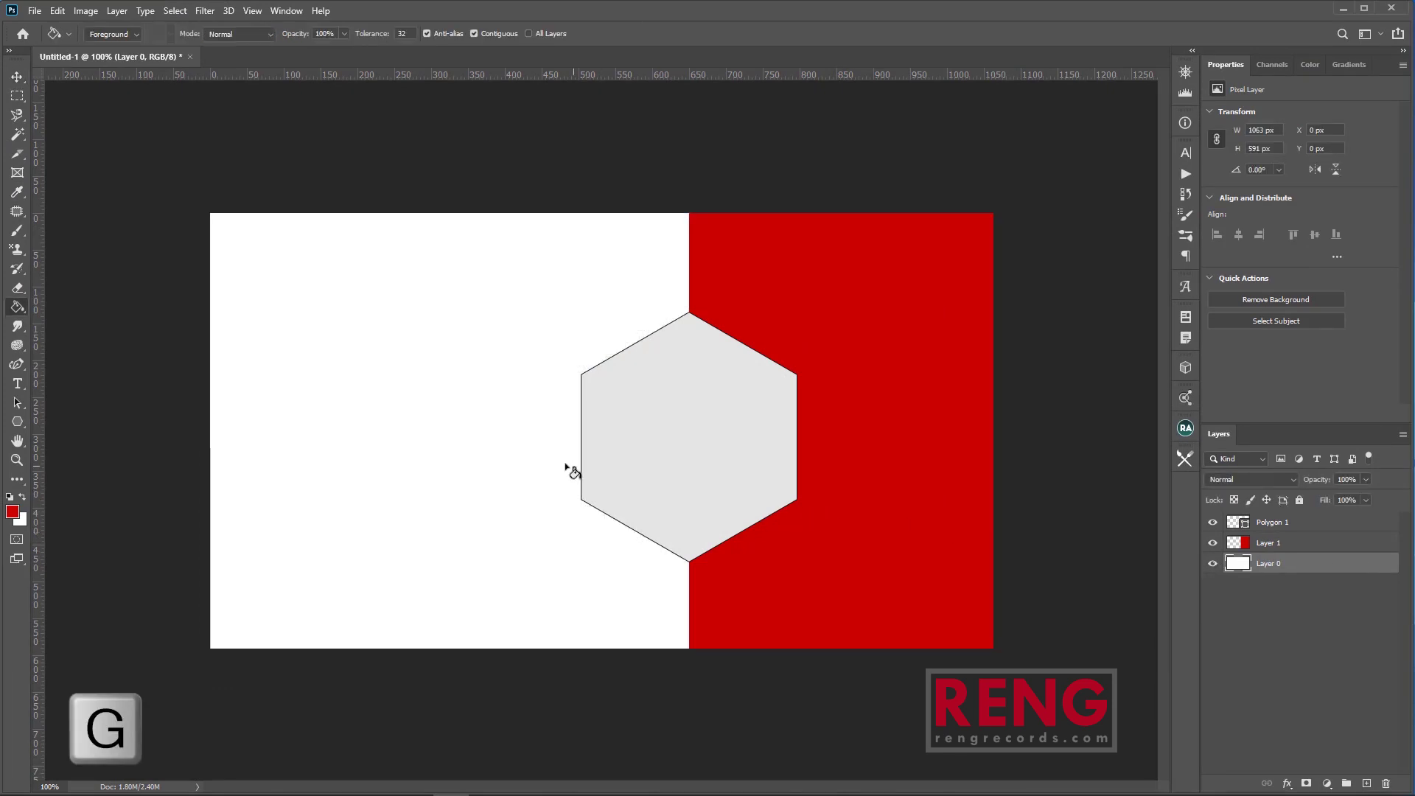
pyautogui.click(11, 512)
pyautogui.moveTo(558, 391); pyautogui.dragTo(552, 415)
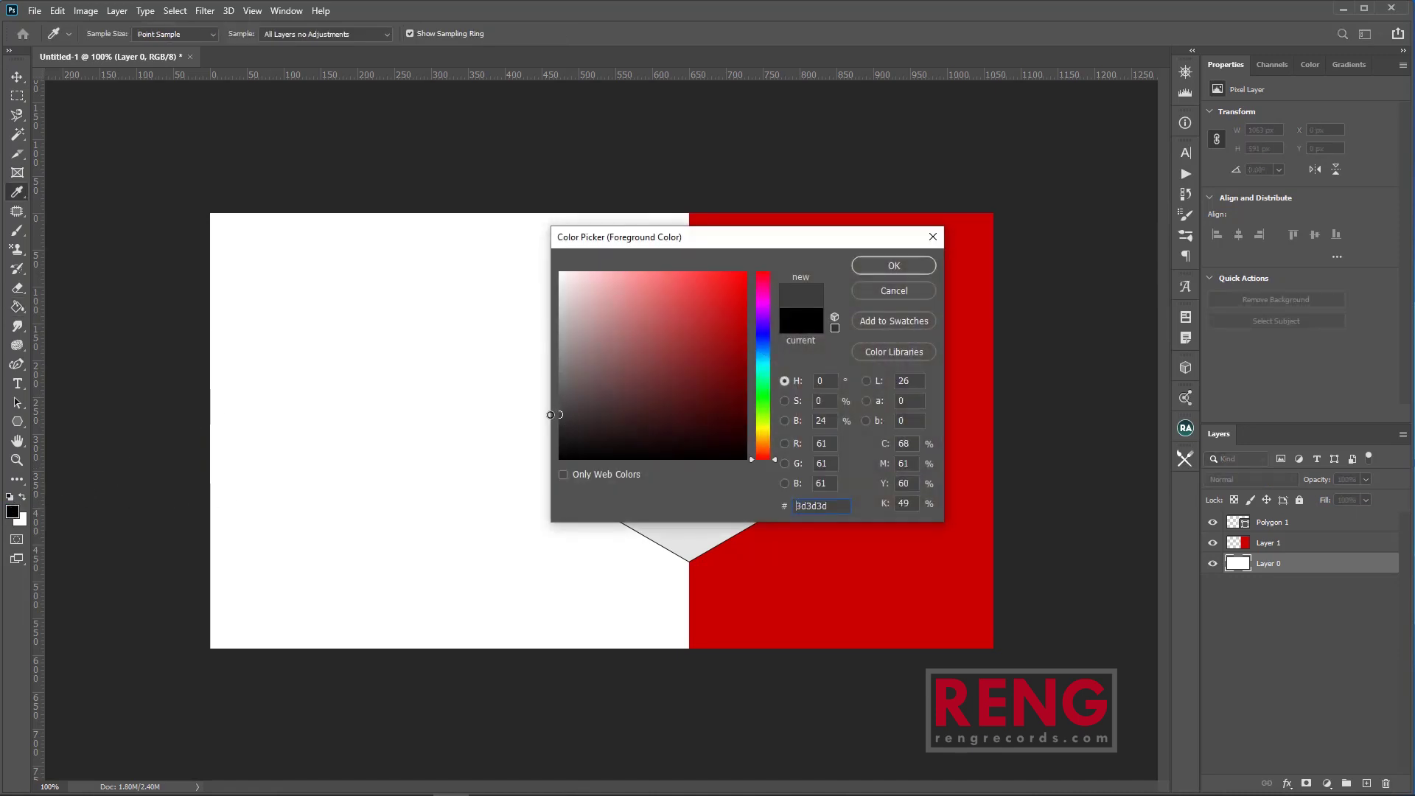
pyautogui.click(894, 265)
pyautogui.click(436, 479)
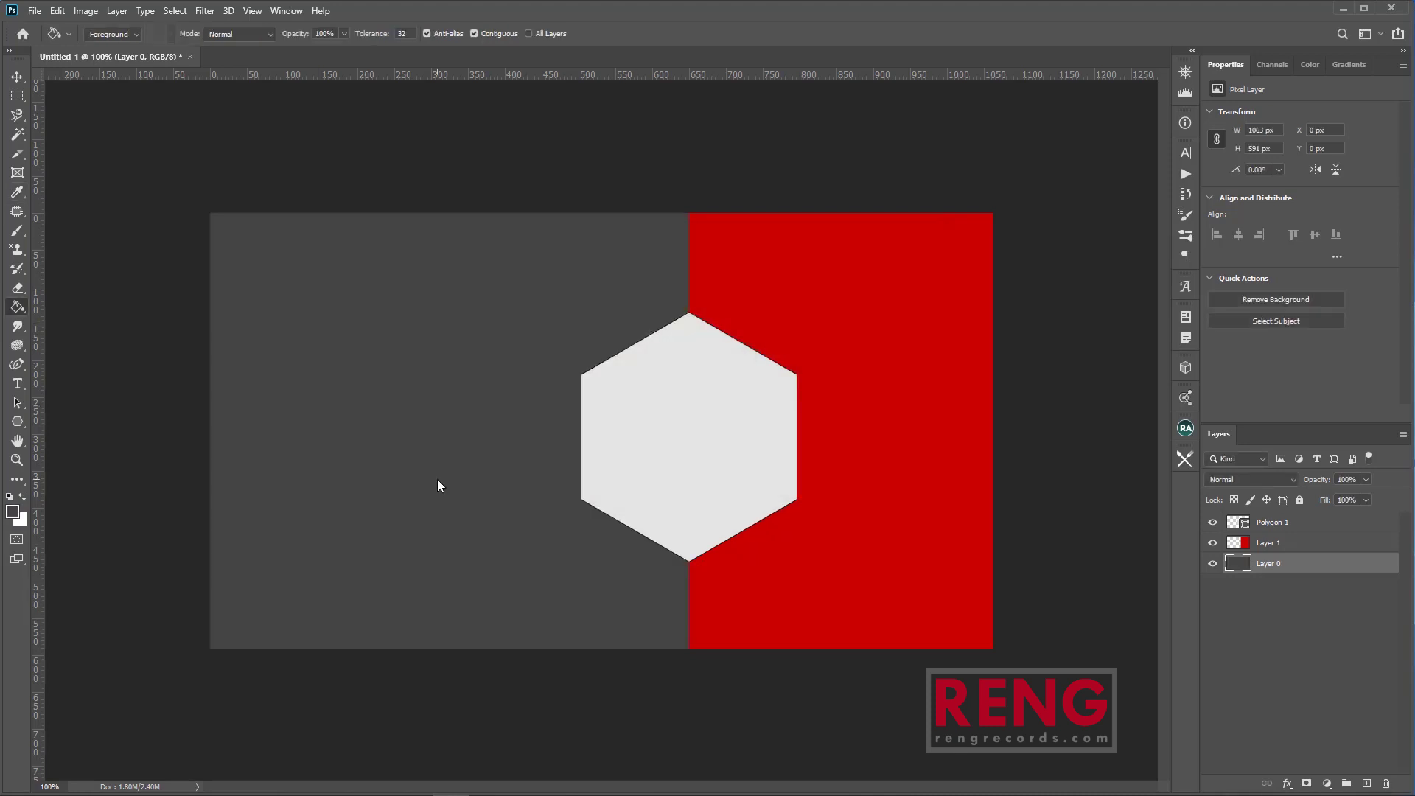
pyautogui.click(21, 96)
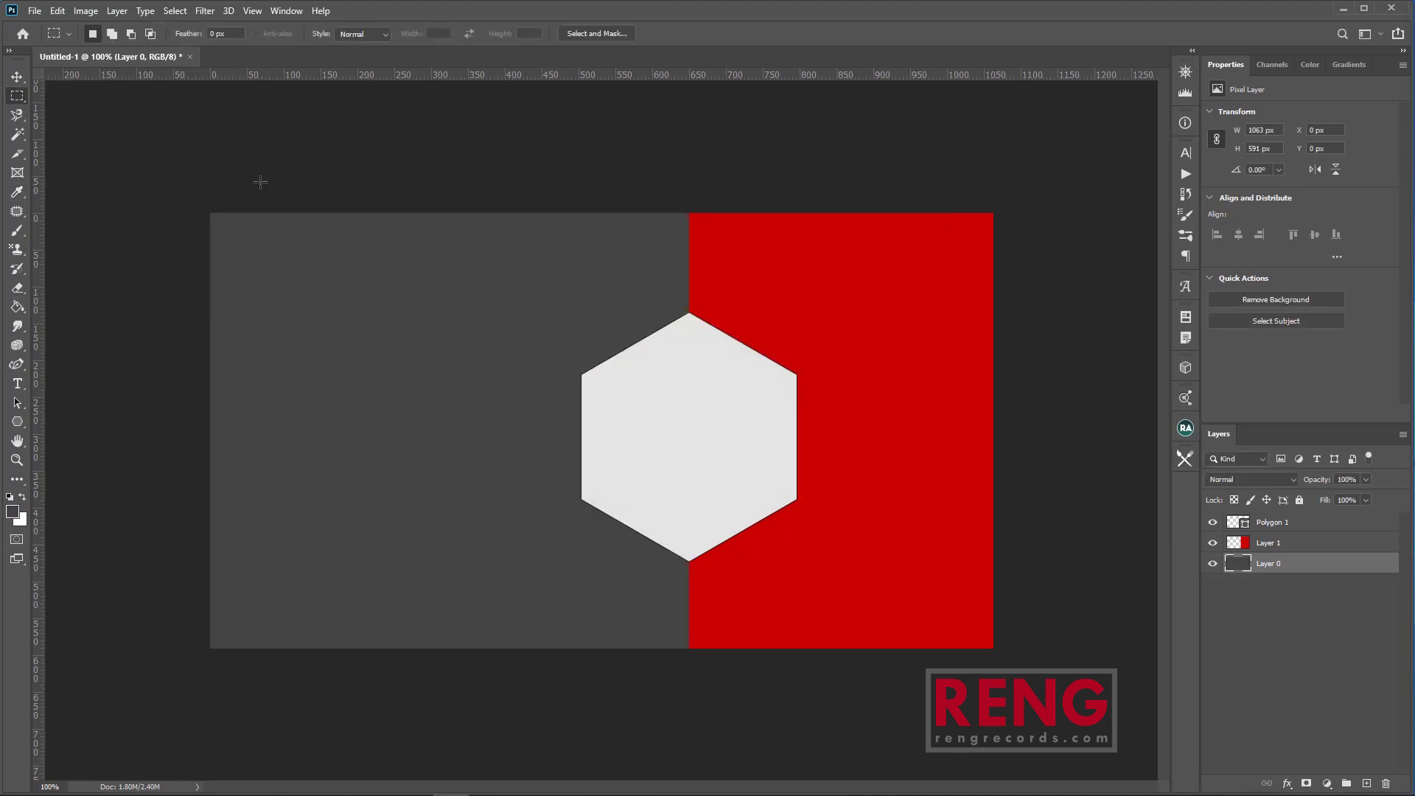
pyautogui.scroll(-4, 705, 435)
pyautogui.scroll(9, 705, 435)
pyautogui.scroll(-3, 708, 431)
pyautogui.scroll(2, 708, 431)
pyautogui.scroll(-1, 707, 431)
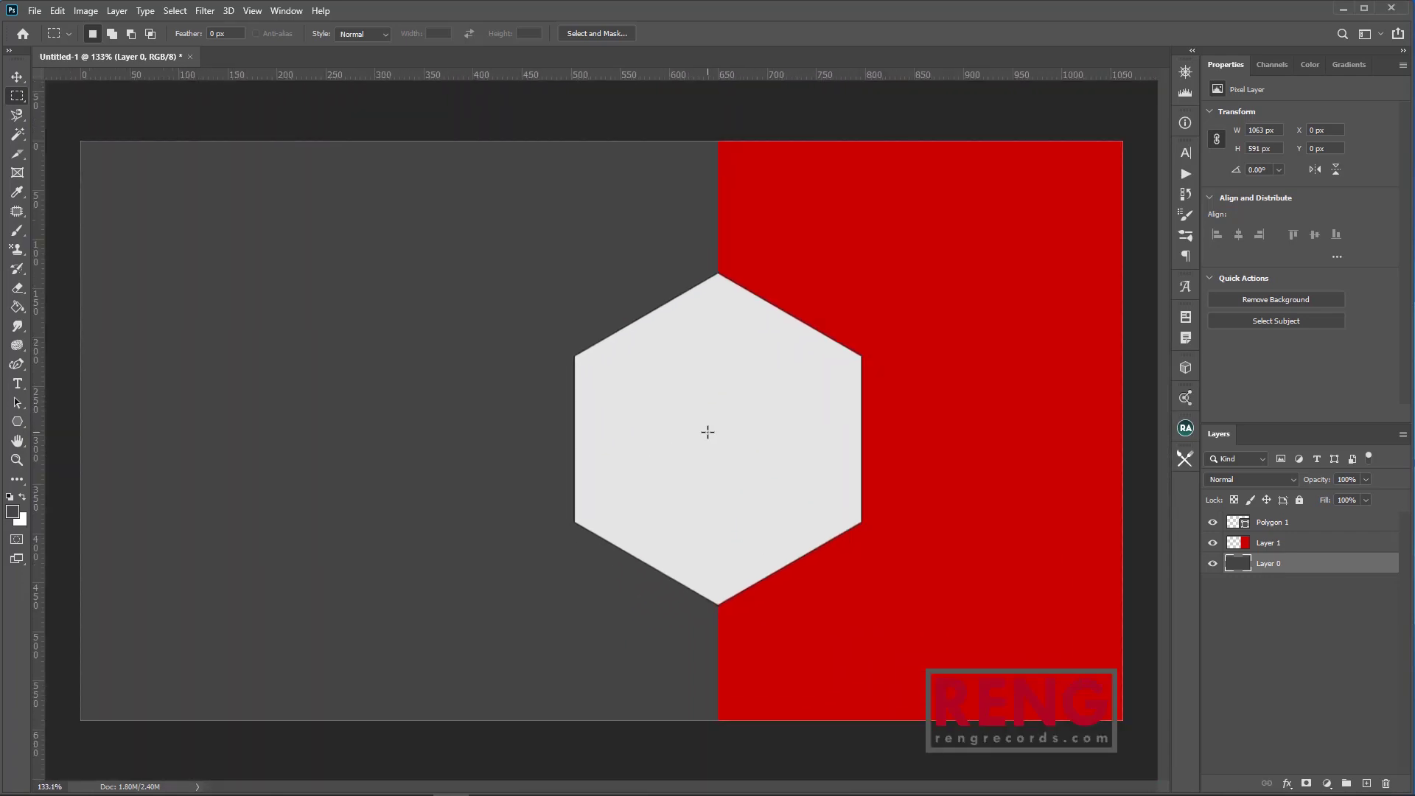
pyautogui.scroll(-1, 708, 432)
pyautogui.scroll(-2, 707, 432)
pyautogui.scroll(1, 706, 432)
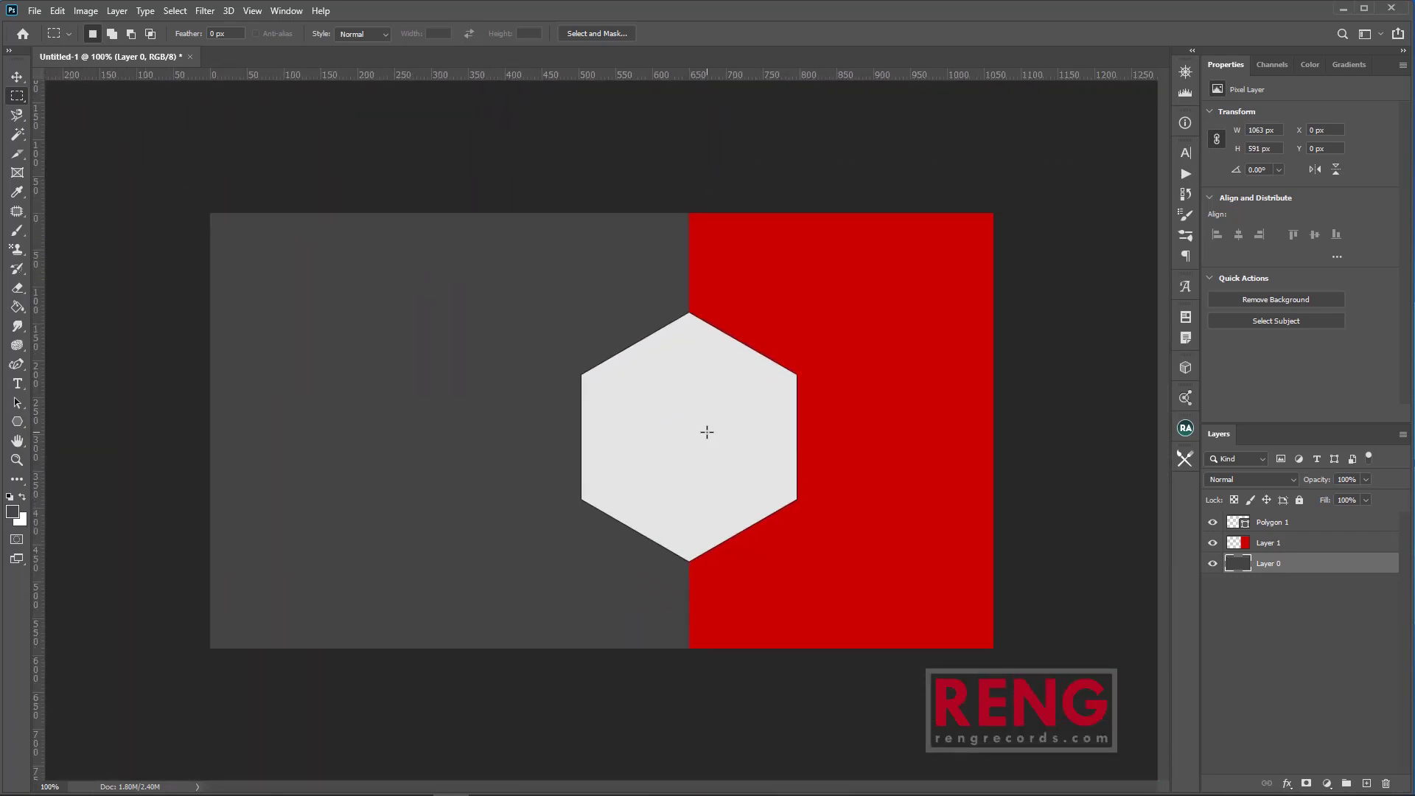
# Open logo.png from the visit card folder and float its window beside the hexagon.
pyautogui.hotkey('ctrl', 'o')
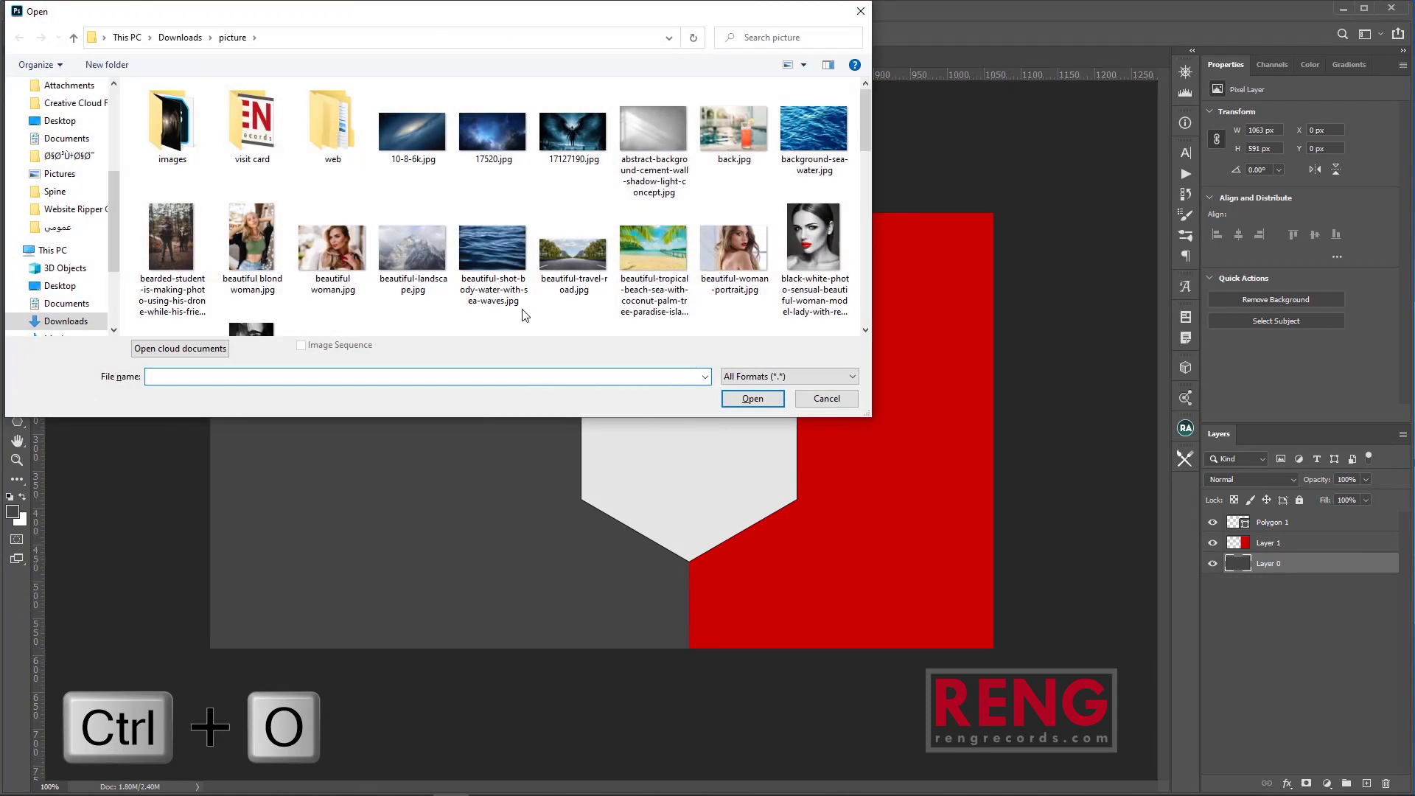
pyautogui.doubleClick(252, 121)
pyautogui.doubleClick(174, 126)
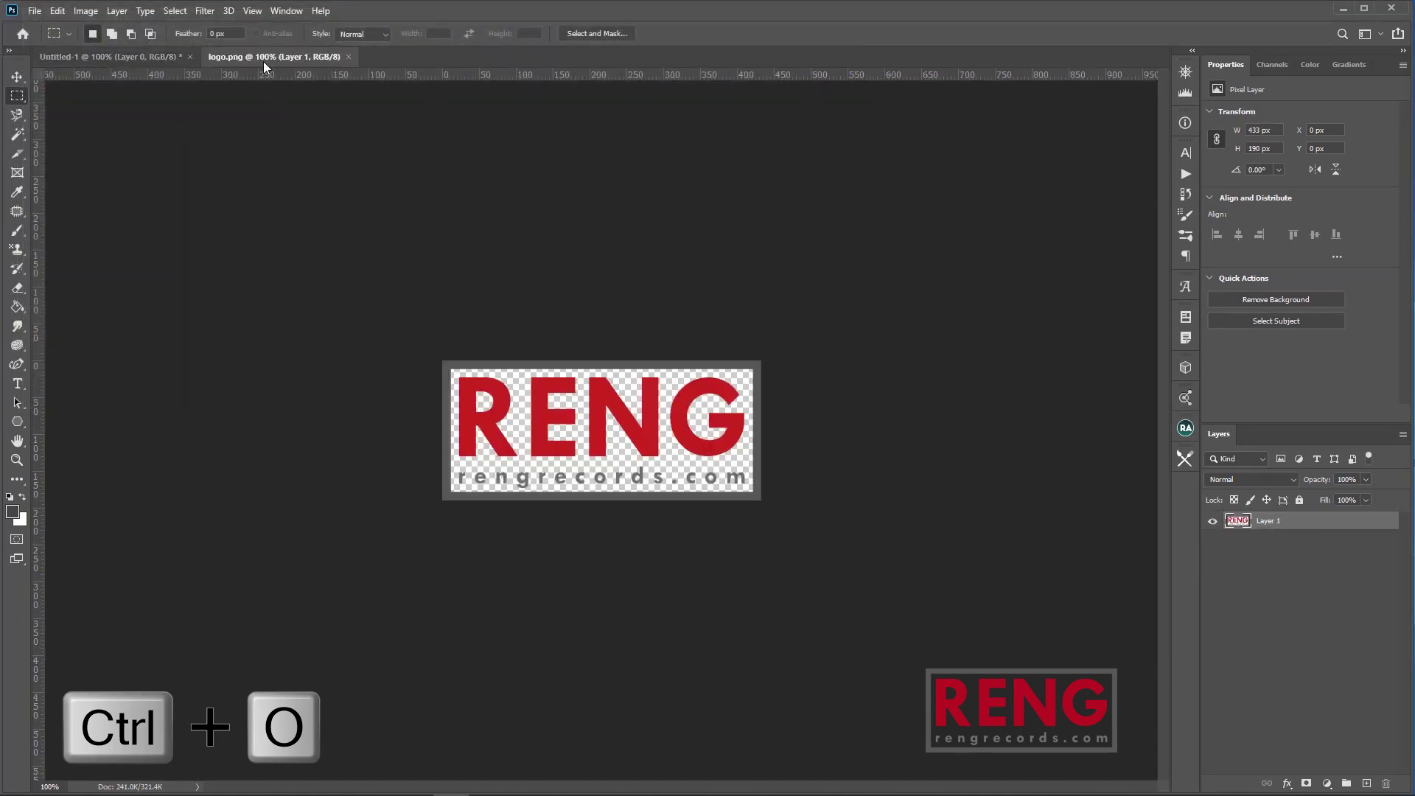
pyautogui.moveTo(281, 55); pyautogui.dragTo(525, 103)
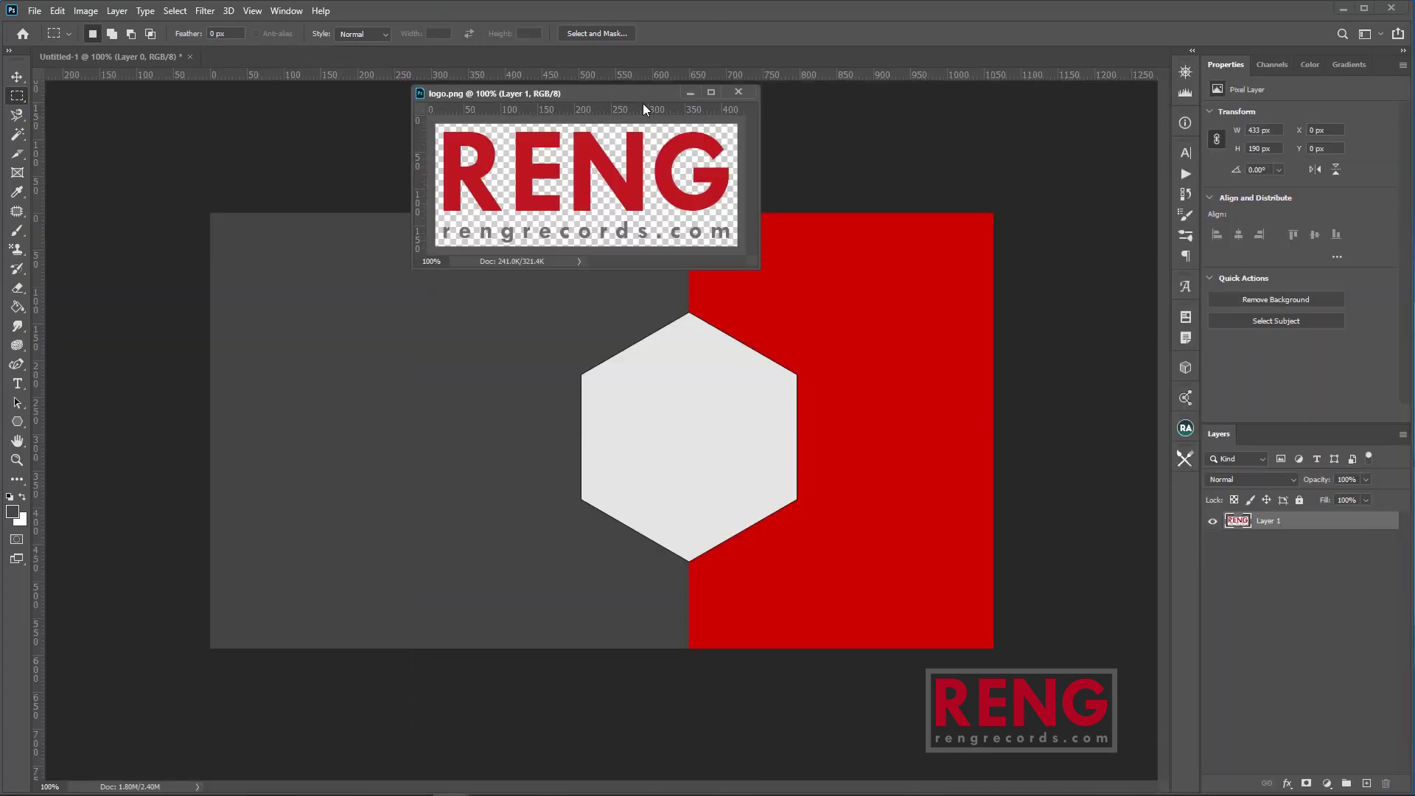
pyautogui.moveTo(624, 105); pyautogui.dragTo(366, 210)
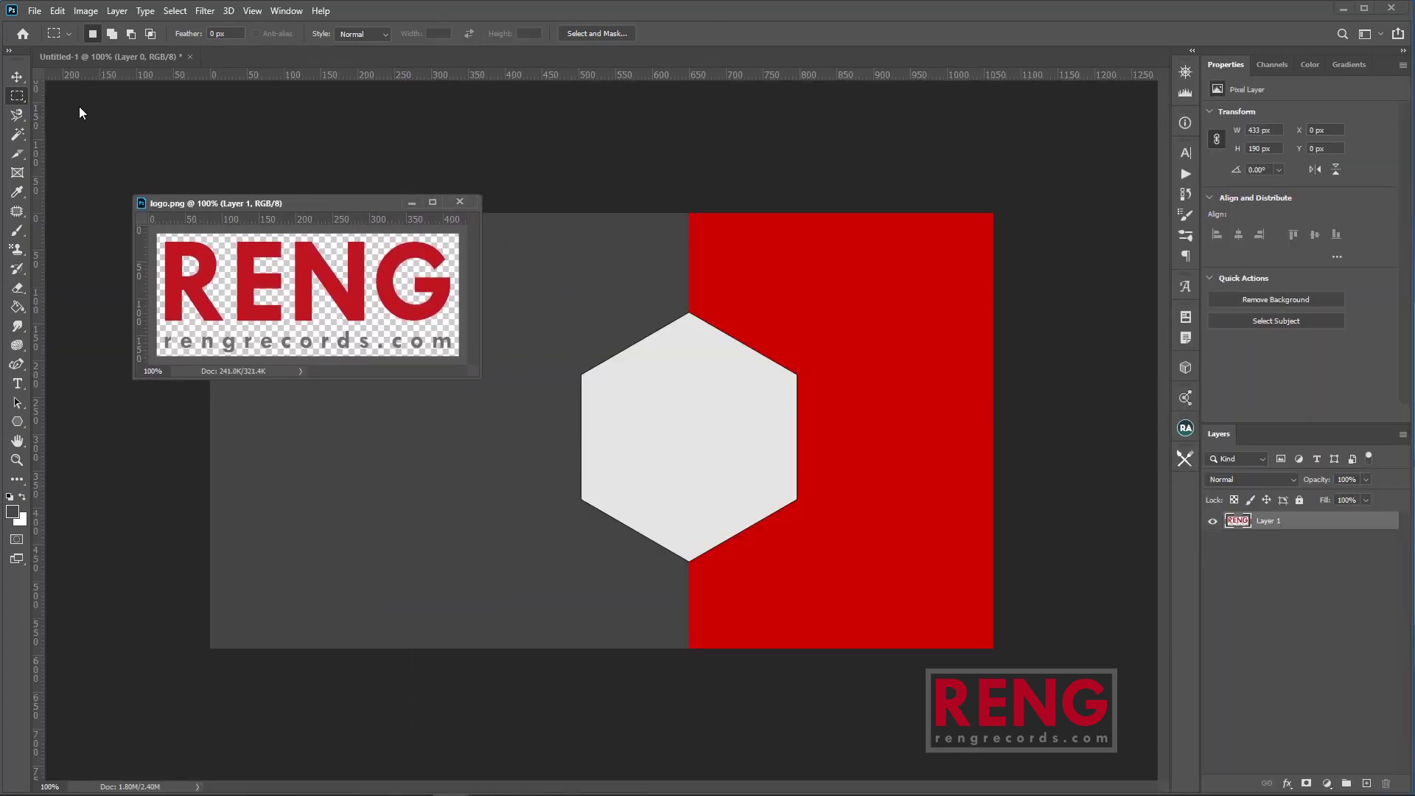
# Copy the RENG logo into the Untitled-1 document as a new layer and close logo.png.
pyautogui.press('v')
pyautogui.moveTo(298, 315); pyautogui.dragTo(594, 451)
pyautogui.click(460, 201)
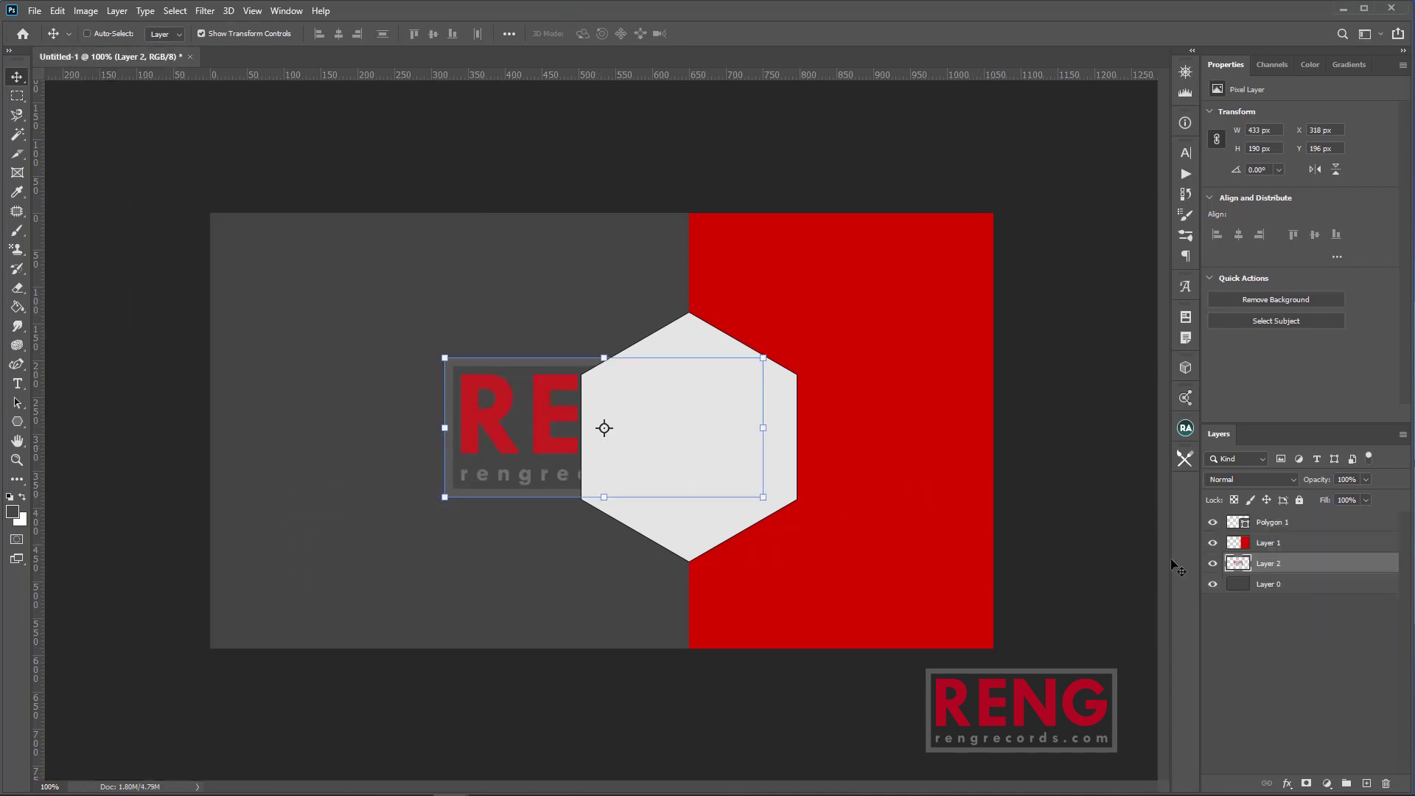
# Place the logo layer above the polygon layer, scale it to about 50%, and centre it in the hexagon.
pyautogui.moveTo(1288, 569); pyautogui.dragTo(1285, 516)
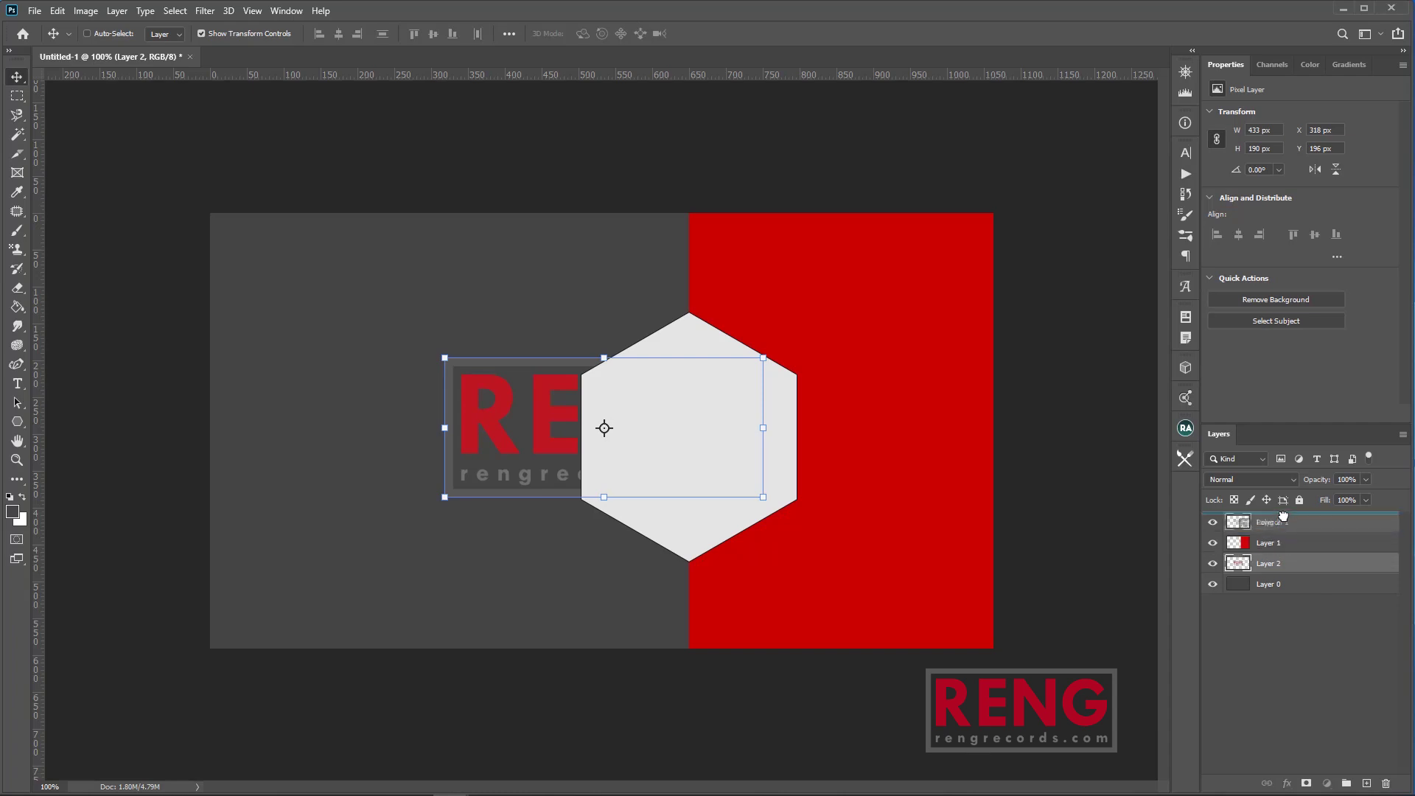
pyautogui.moveTo(767, 496); pyautogui.dragTo(728, 446)
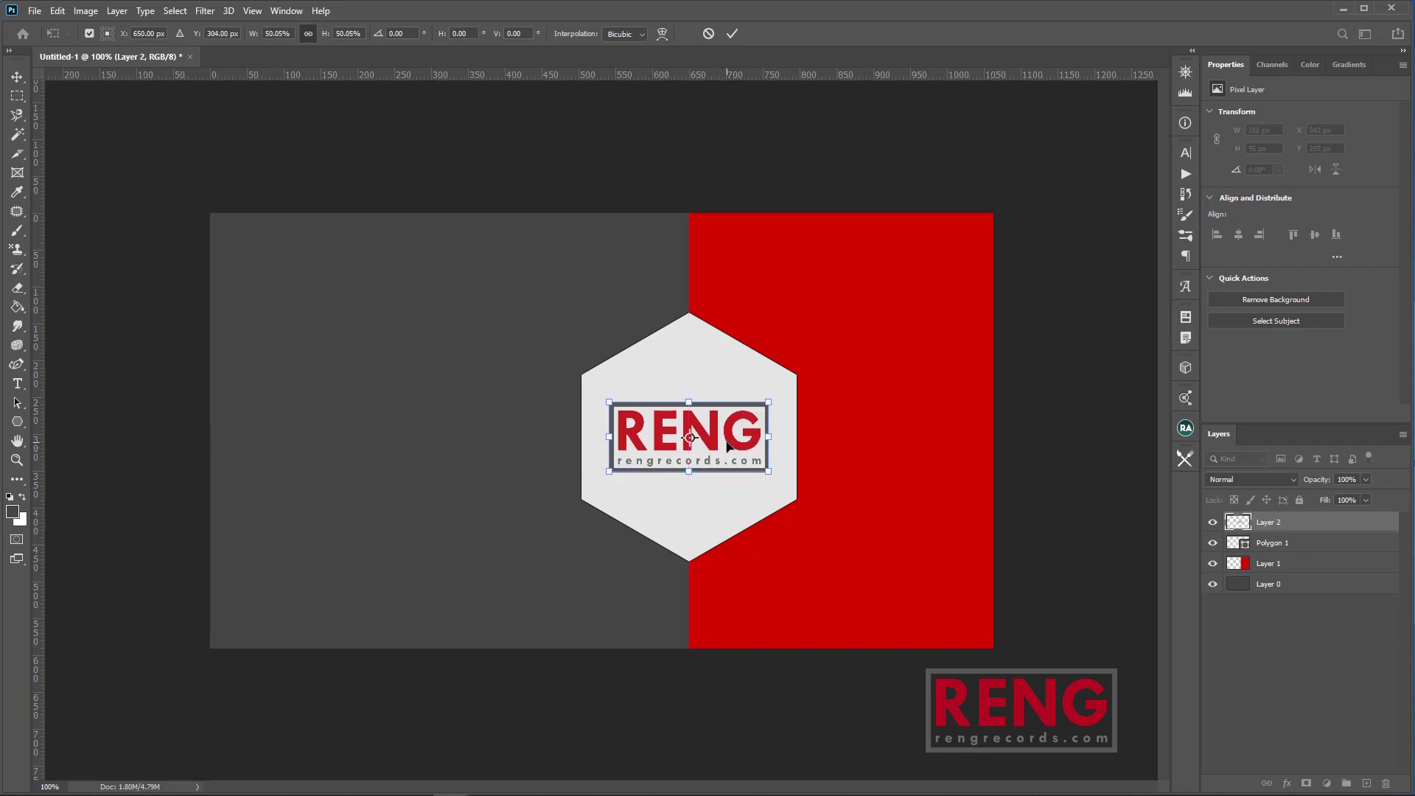
pyautogui.press('Return')
# Add the horizontal text "Reng Records" in 16 pt Peyda Bold on the dark grey area, above and beside the hexagon.
pyautogui.scroll(8, 726, 464)
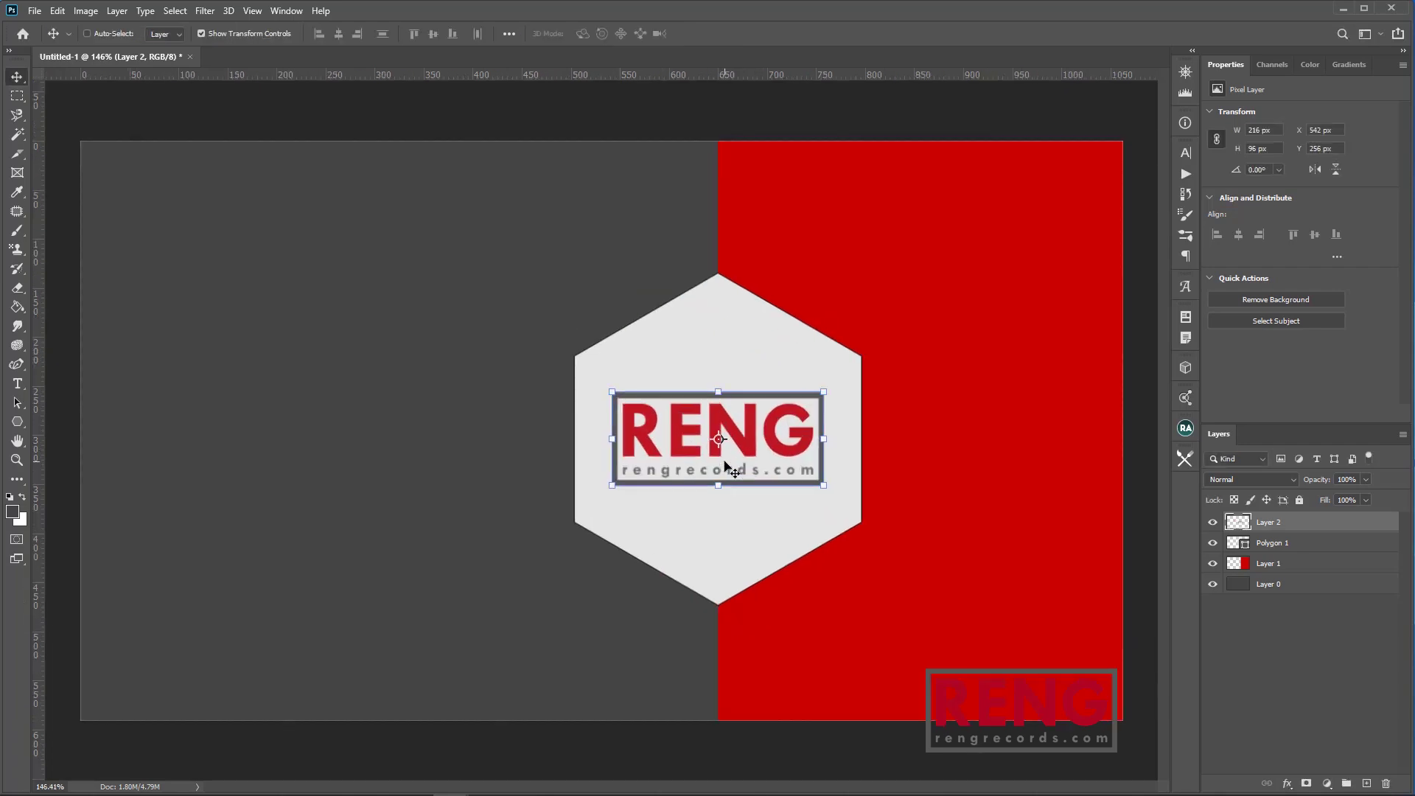
pyautogui.scroll(-7, 724, 470)
pyautogui.scroll(1, 726, 476)
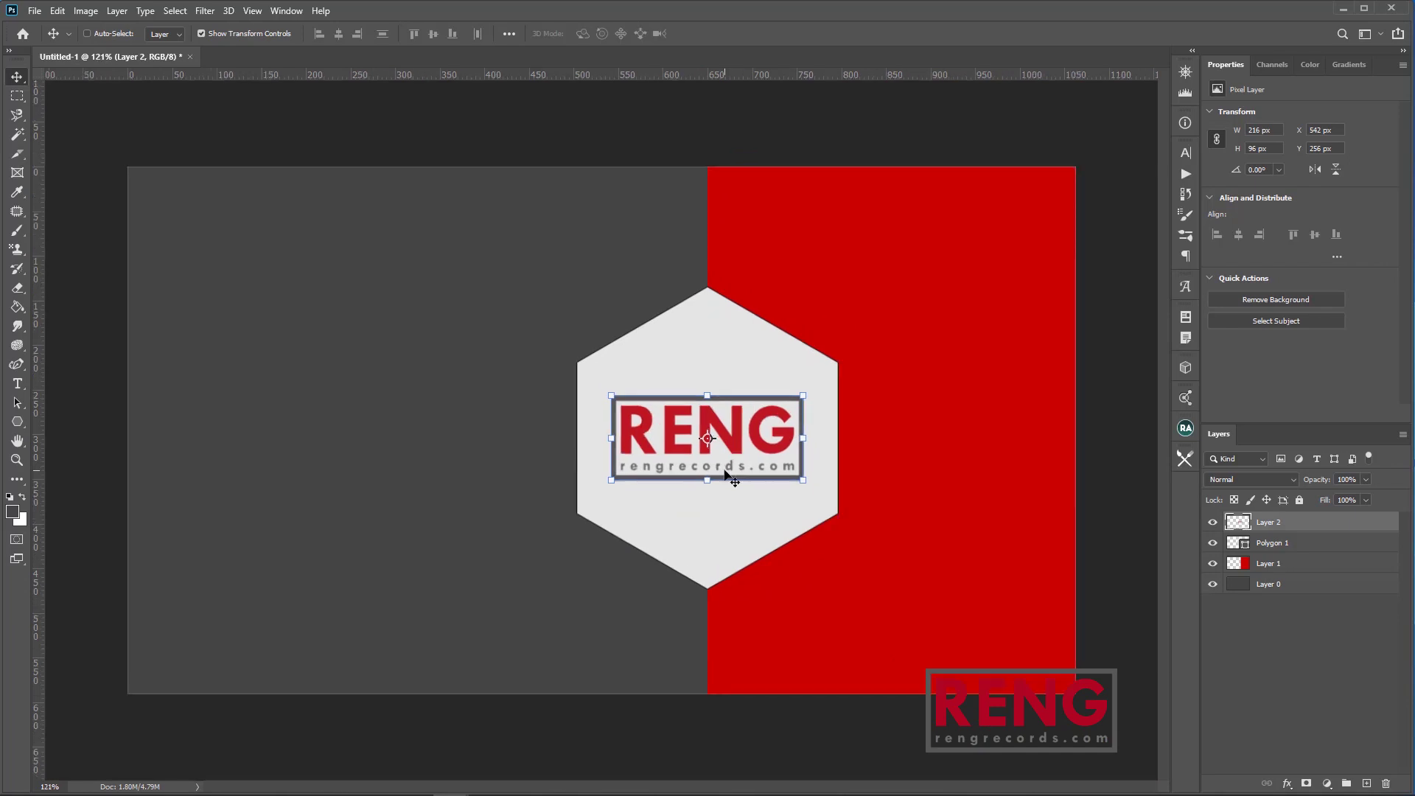
pyautogui.press('z')
pyautogui.press('t')
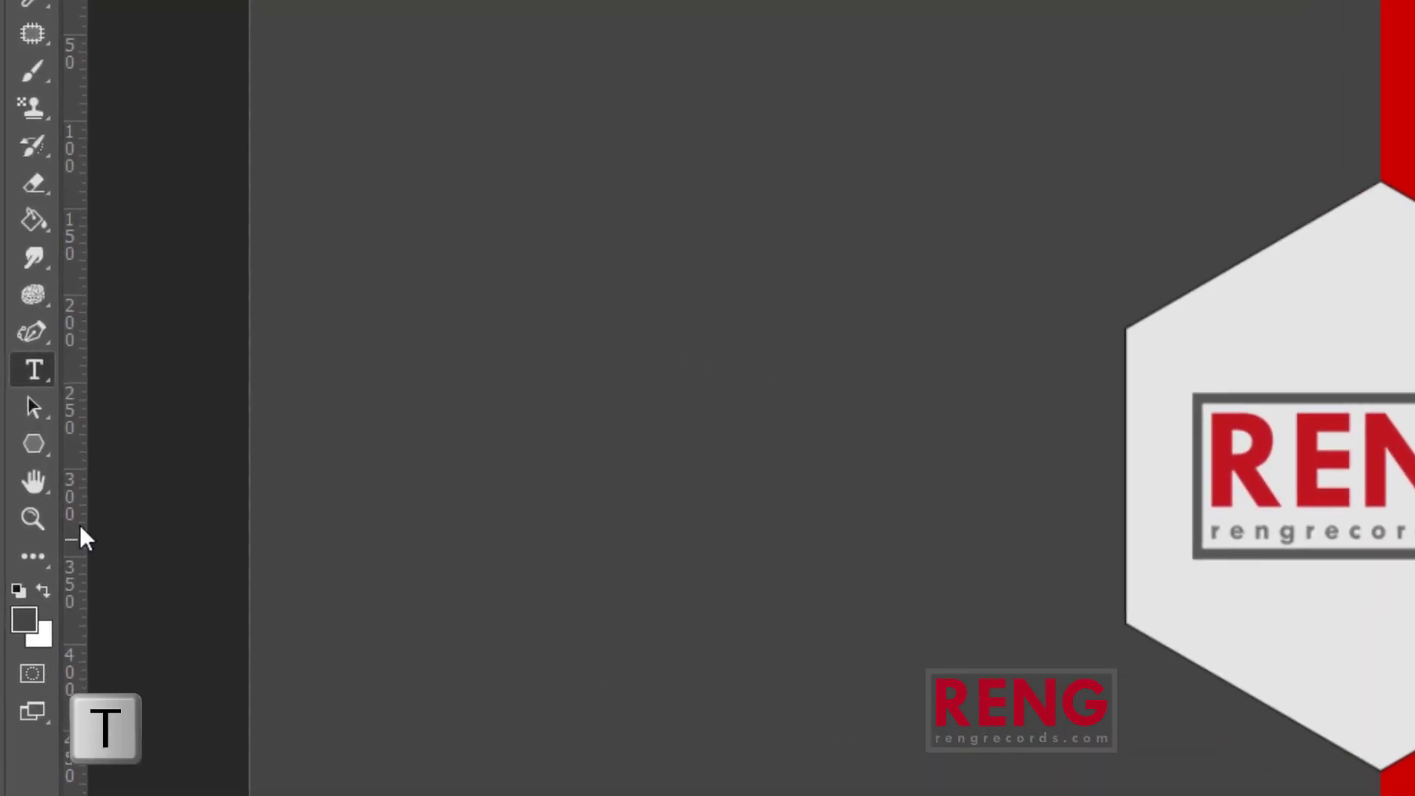
pyautogui.rightClick(41, 374)
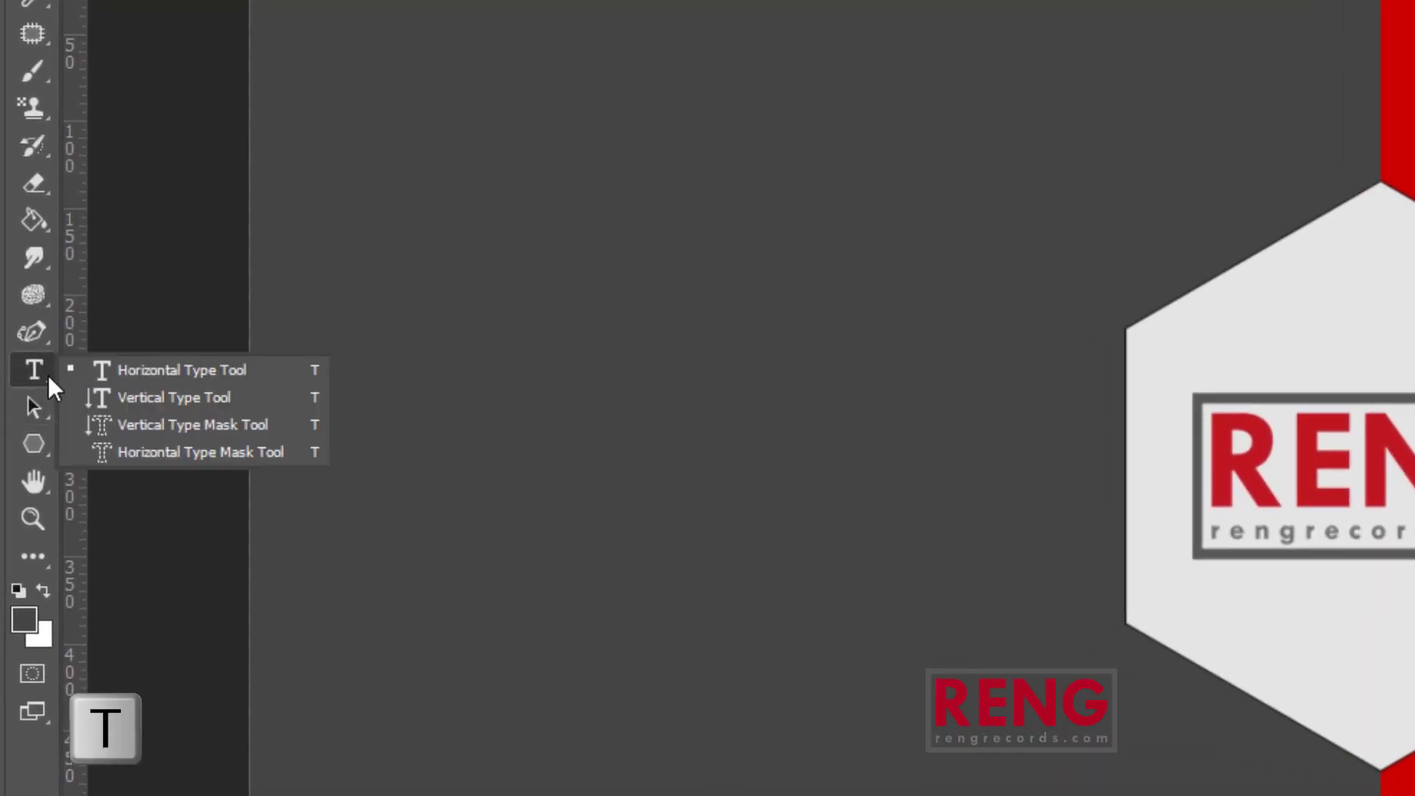
pyautogui.click(112, 374)
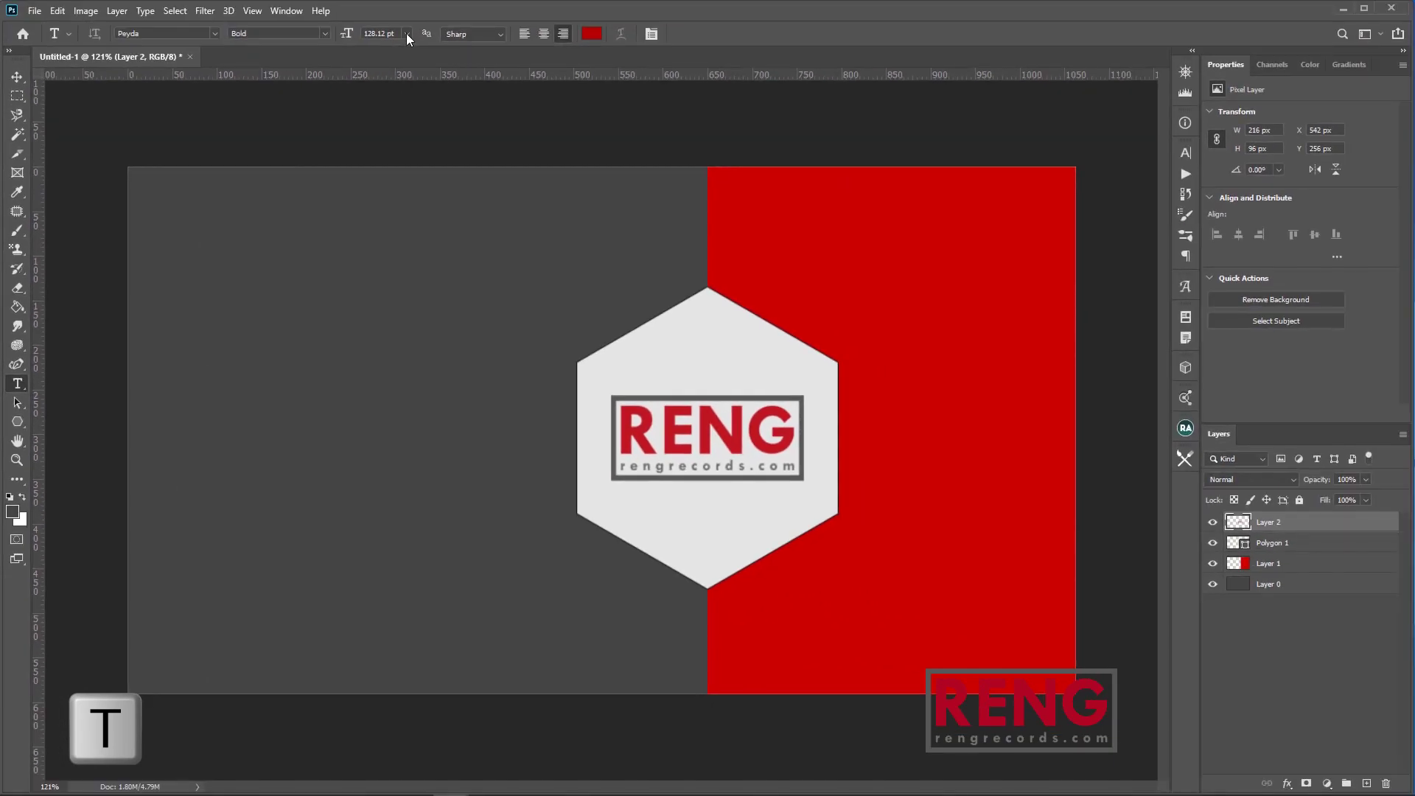
pyautogui.click(406, 33)
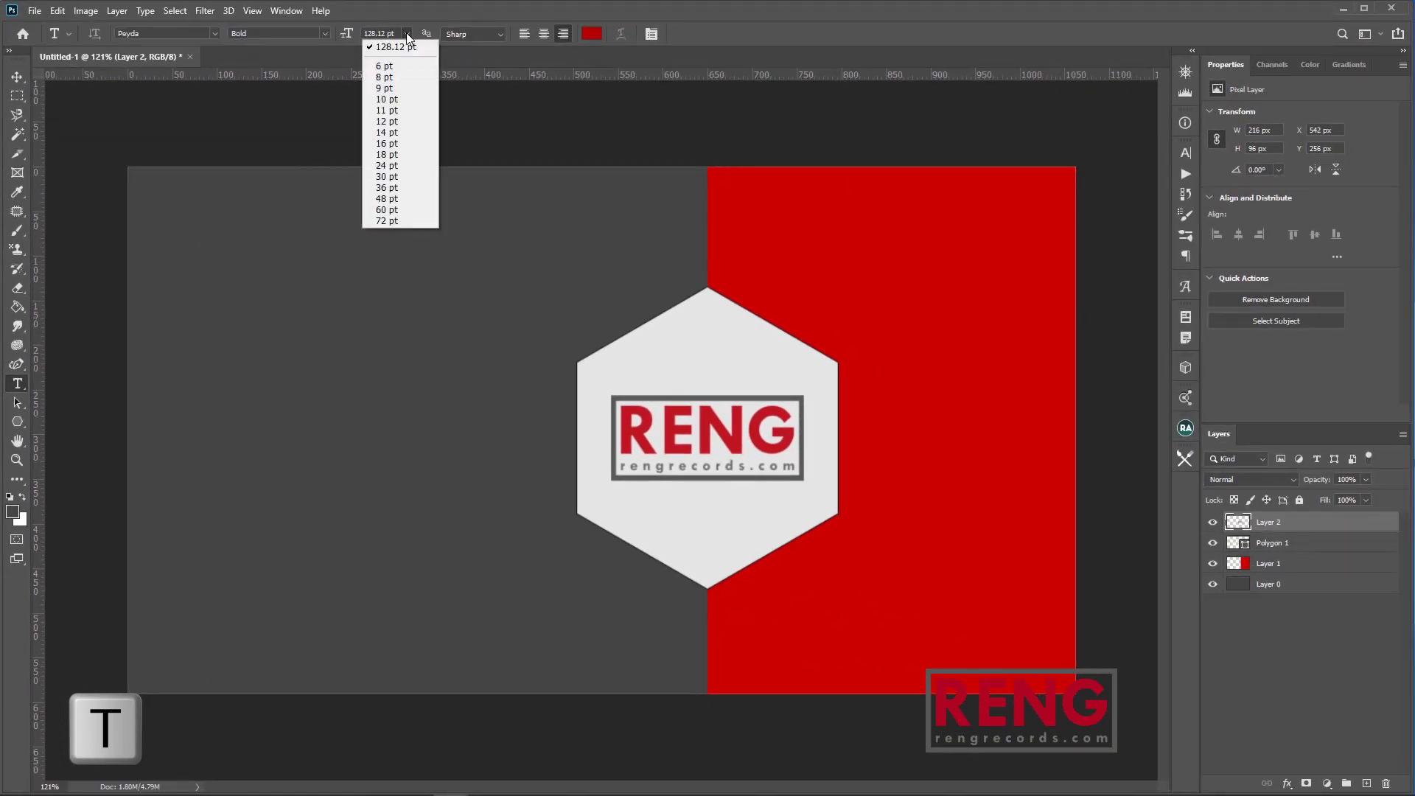
pyautogui.click(396, 144)
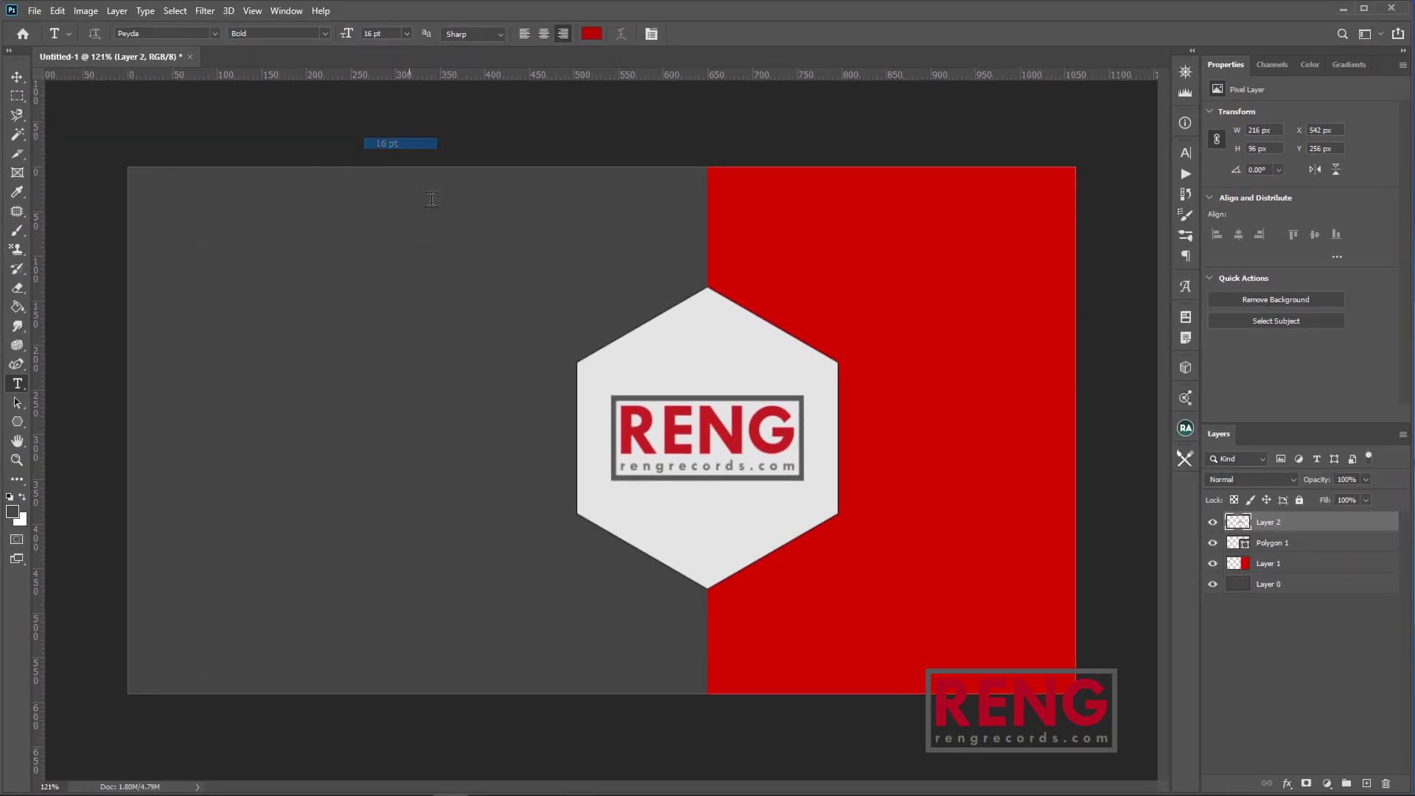
pyautogui.click(589, 311)
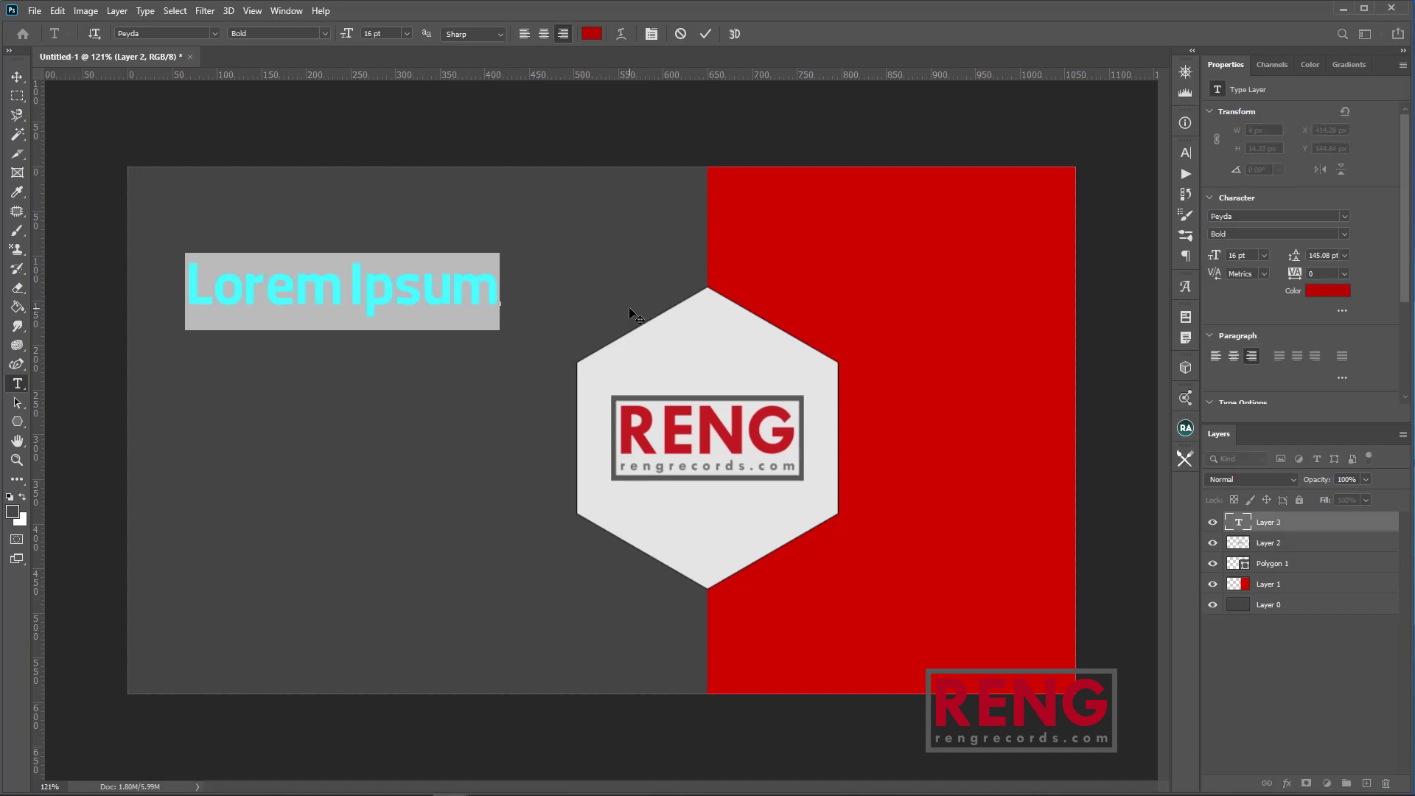
pyautogui.write('Reng')
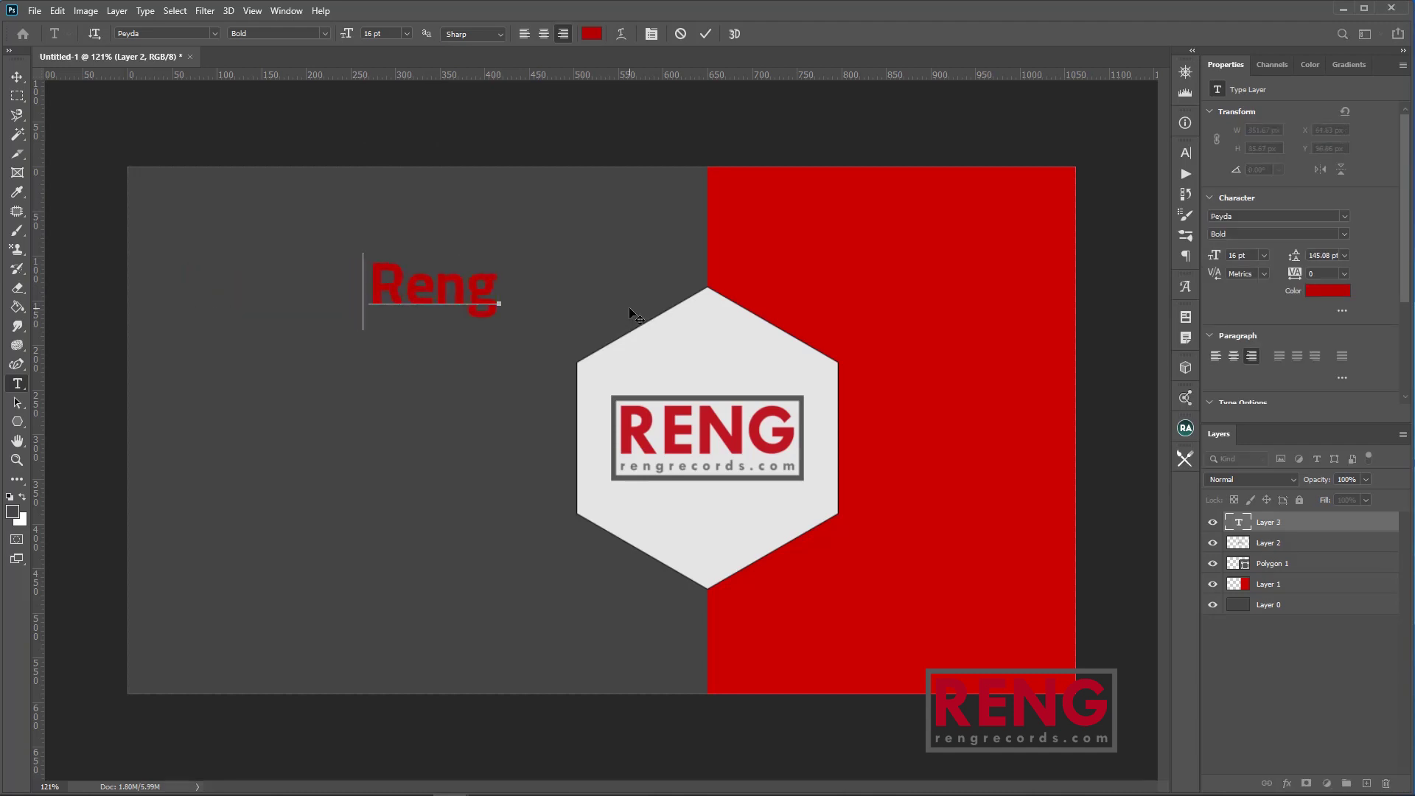
pyautogui.write(' Re')
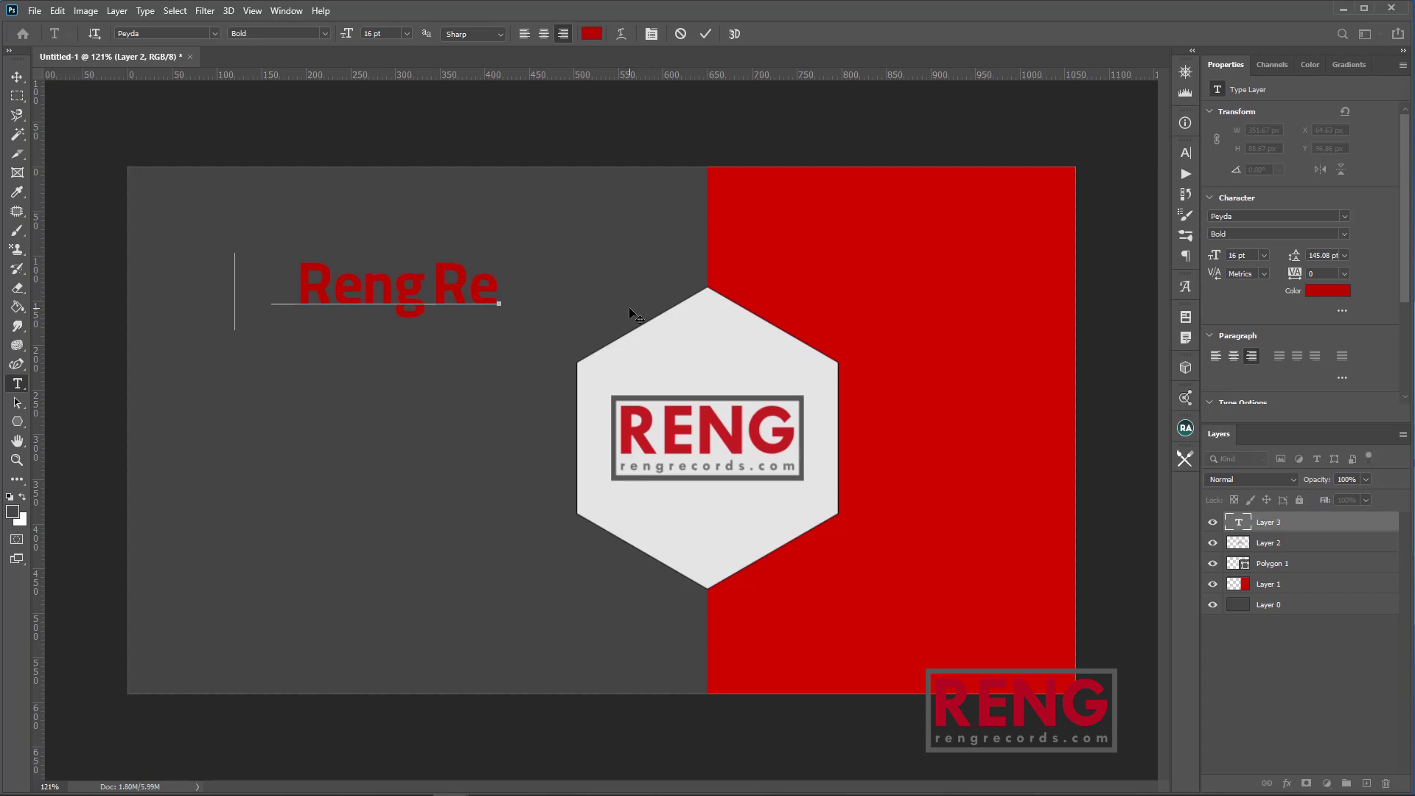
pyautogui.write('cords')
pyautogui.click(153, 115)
# Move the Reng Records text towards the card's upper edge and colour it white (ffffff).
pyautogui.press('v')
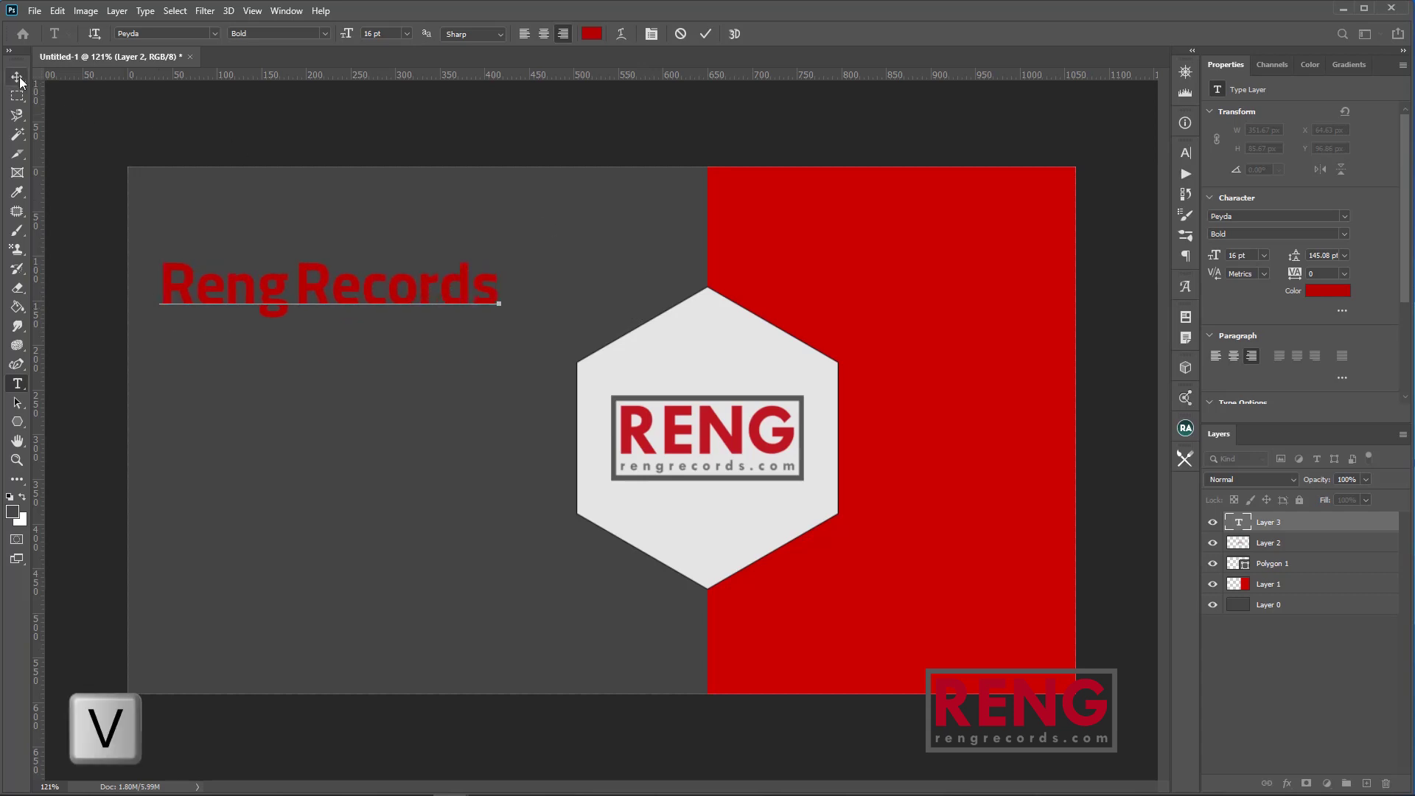
pyautogui.moveTo(387, 292); pyautogui.dragTo(402, 255)
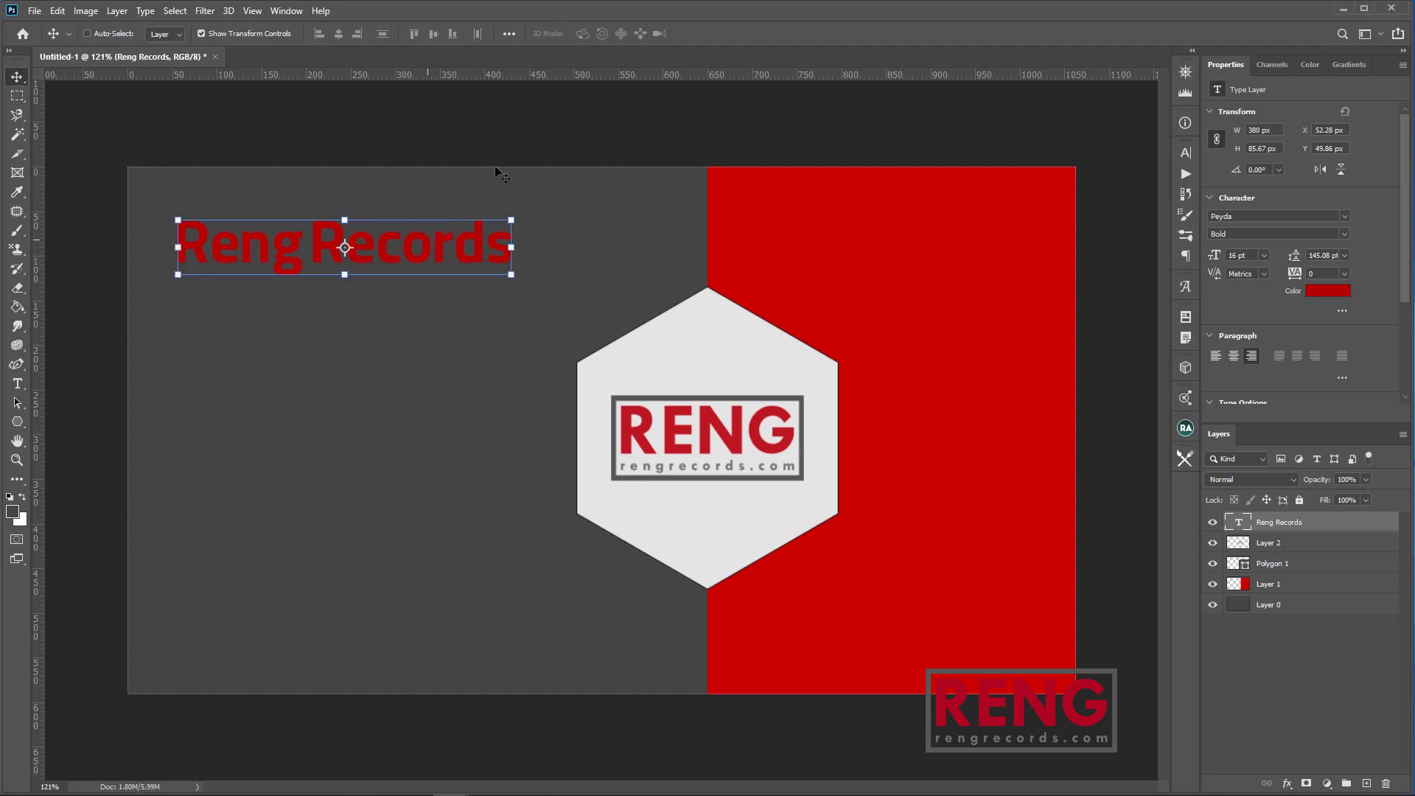
pyautogui.click(1320, 296)
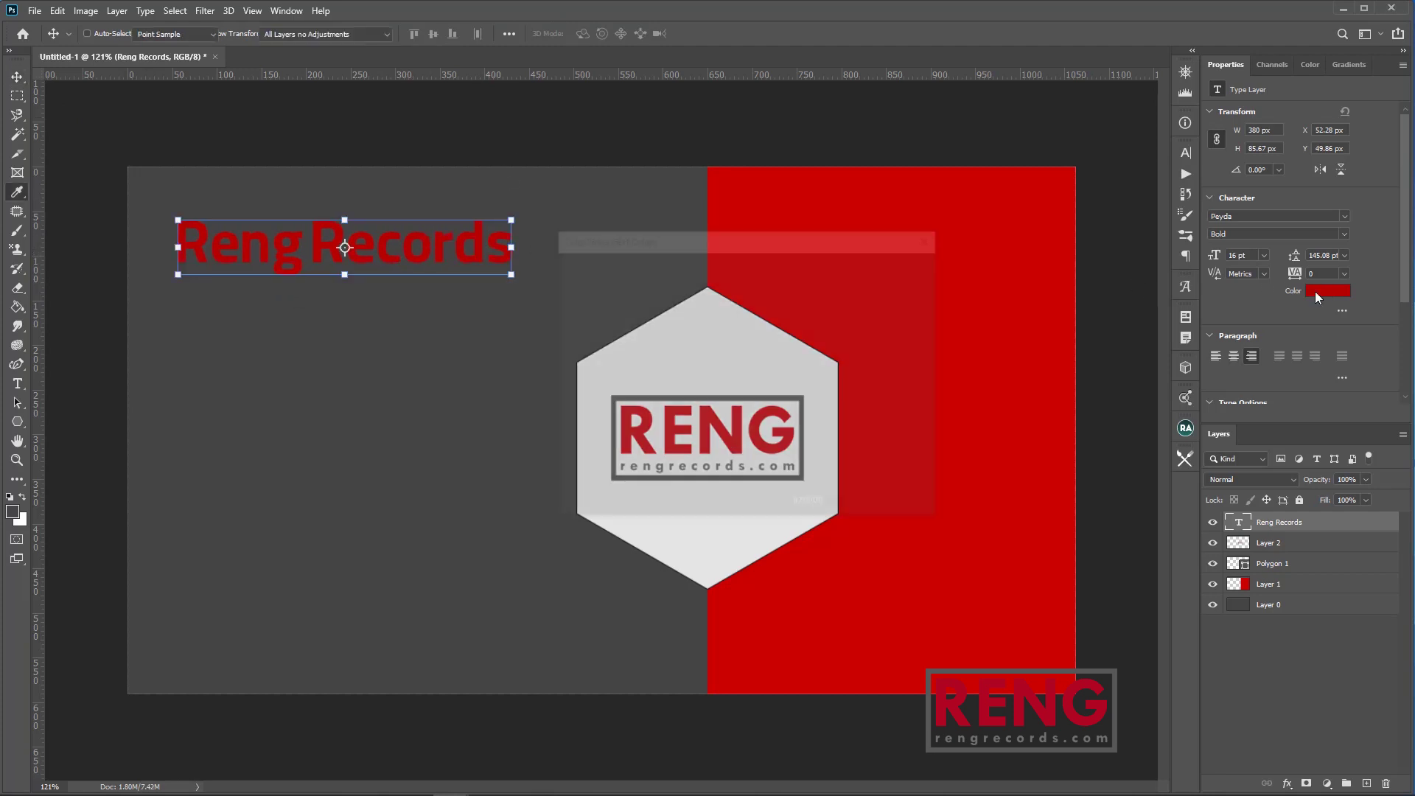
pyautogui.moveTo(619, 310); pyautogui.dragTo(559, 272)
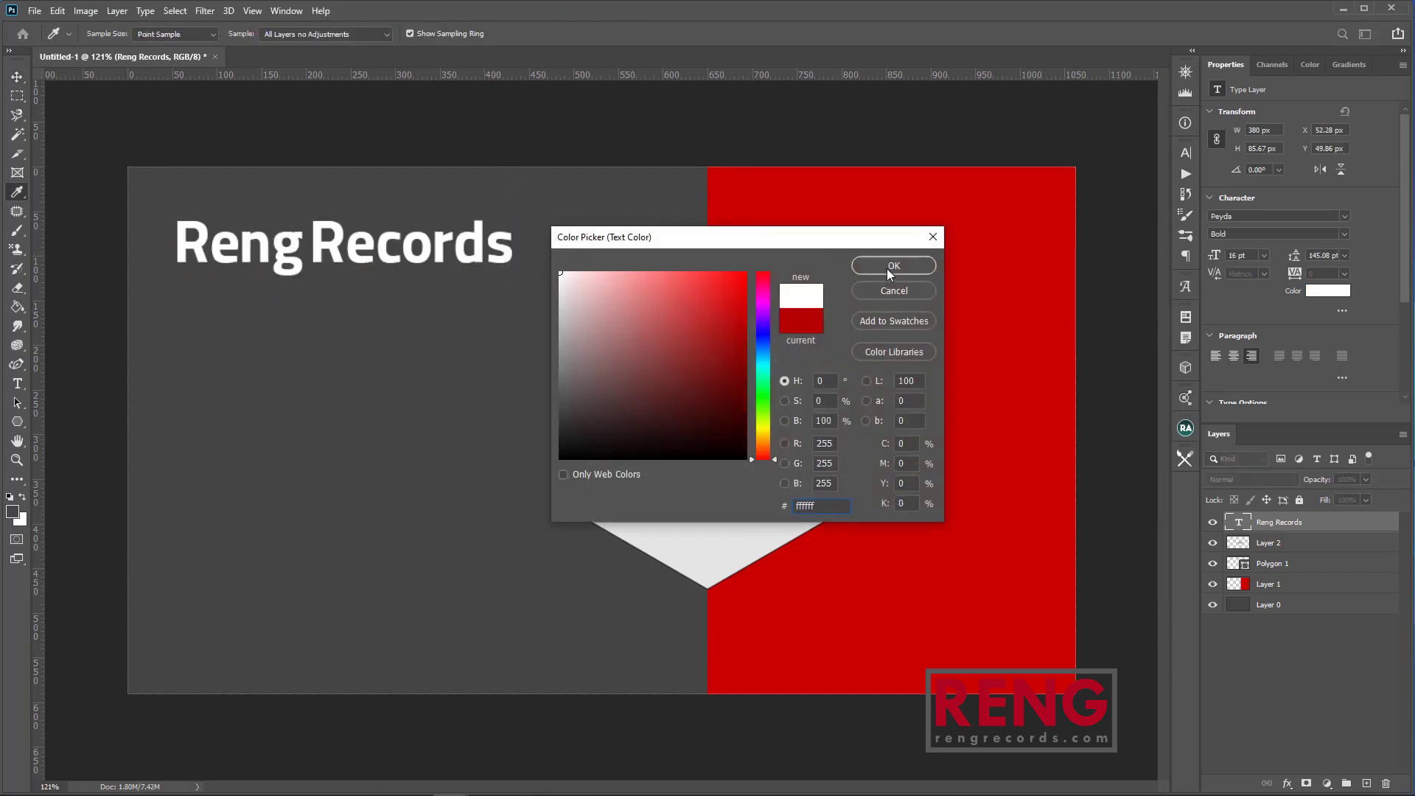
pyautogui.click(887, 266)
pyautogui.moveTo(286, 254); pyautogui.dragTo(287, 256)
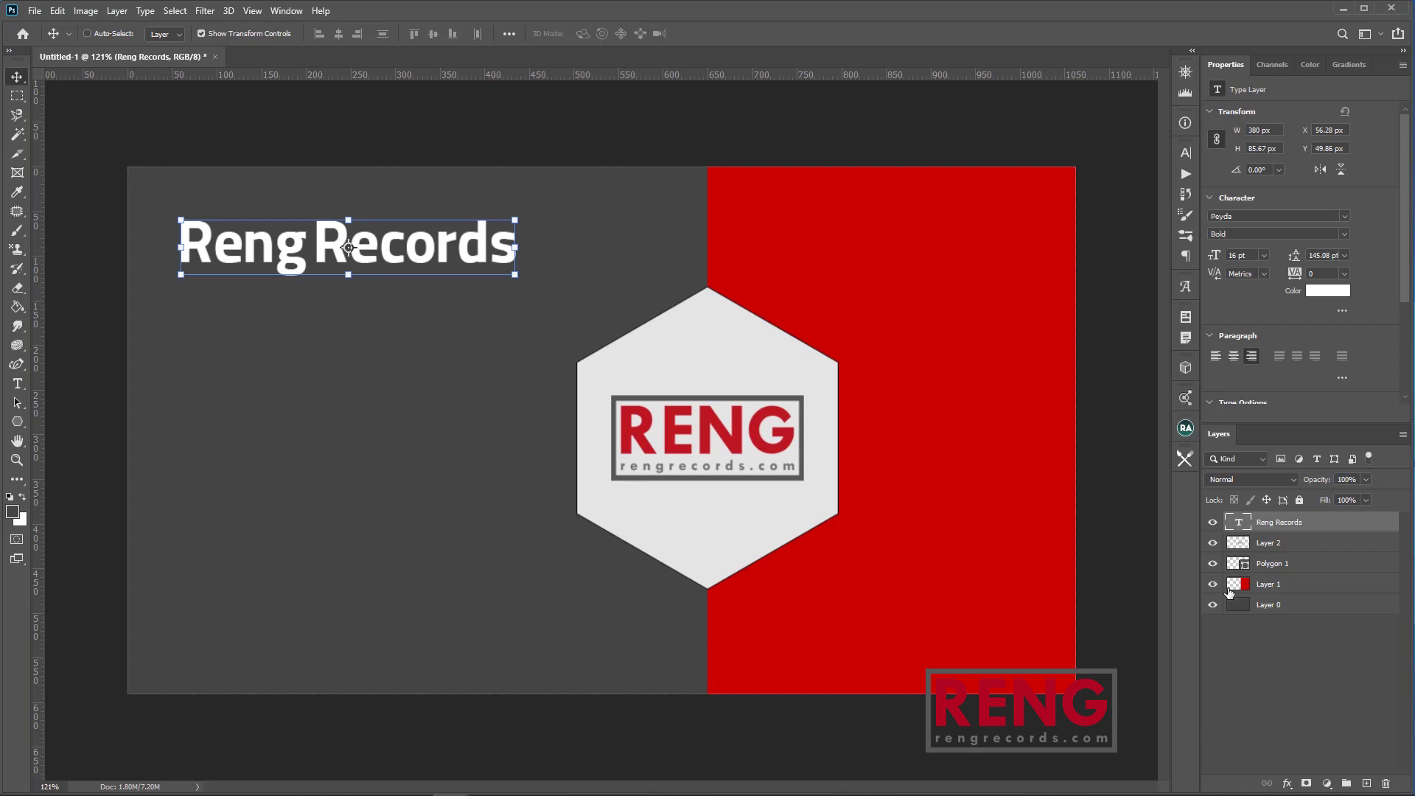
# Shift the red layer right to about X 726 px and move the hexagon and logo together to centre on its edge.
pyautogui.click(1228, 588)
pyautogui.moveTo(934, 599); pyautogui.dragTo(994, 597)
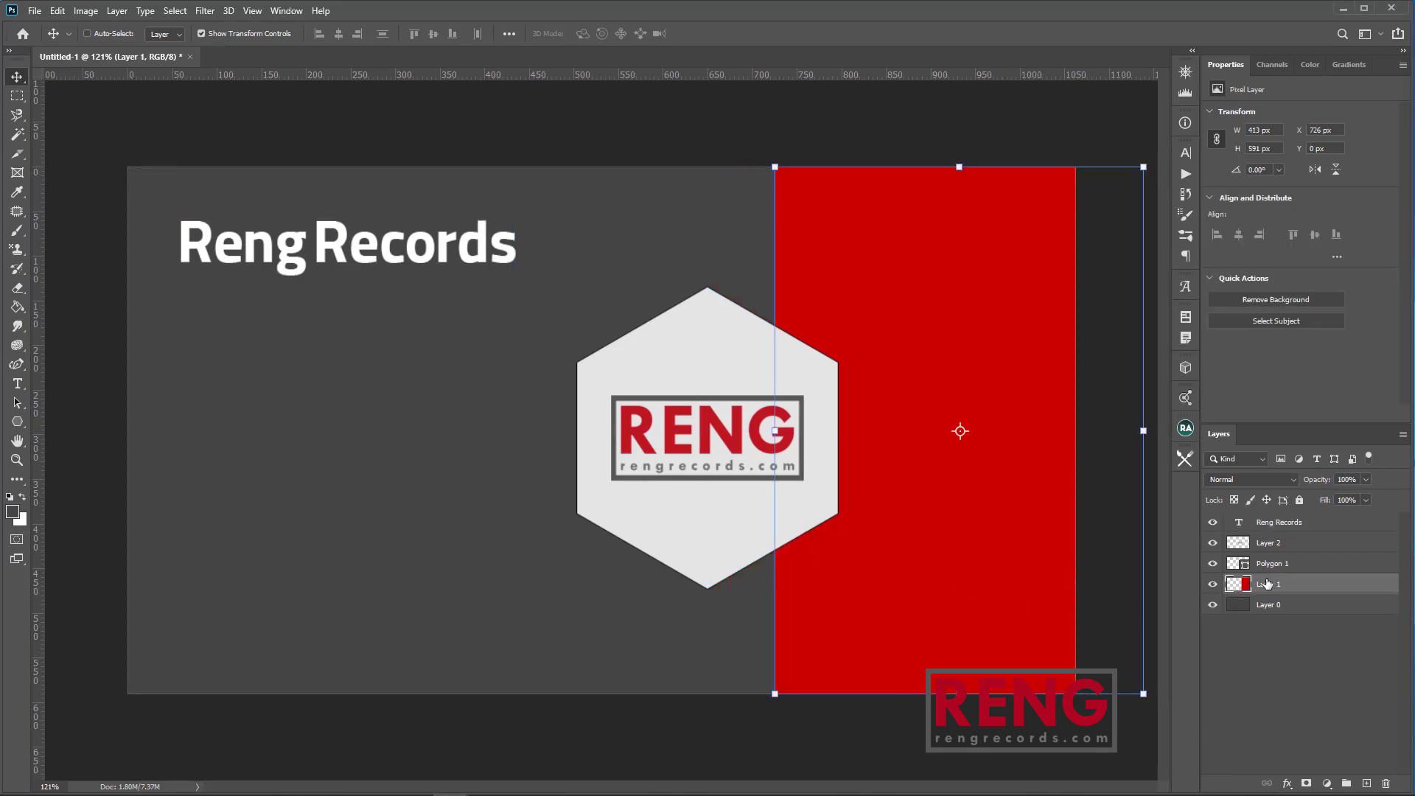
pyautogui.click(1268, 563)
pyautogui.keyDown('shift'); pyautogui.click(1268, 543); pyautogui.keyUp('shift')
pyautogui.moveTo(808, 516); pyautogui.dragTo(870, 515)
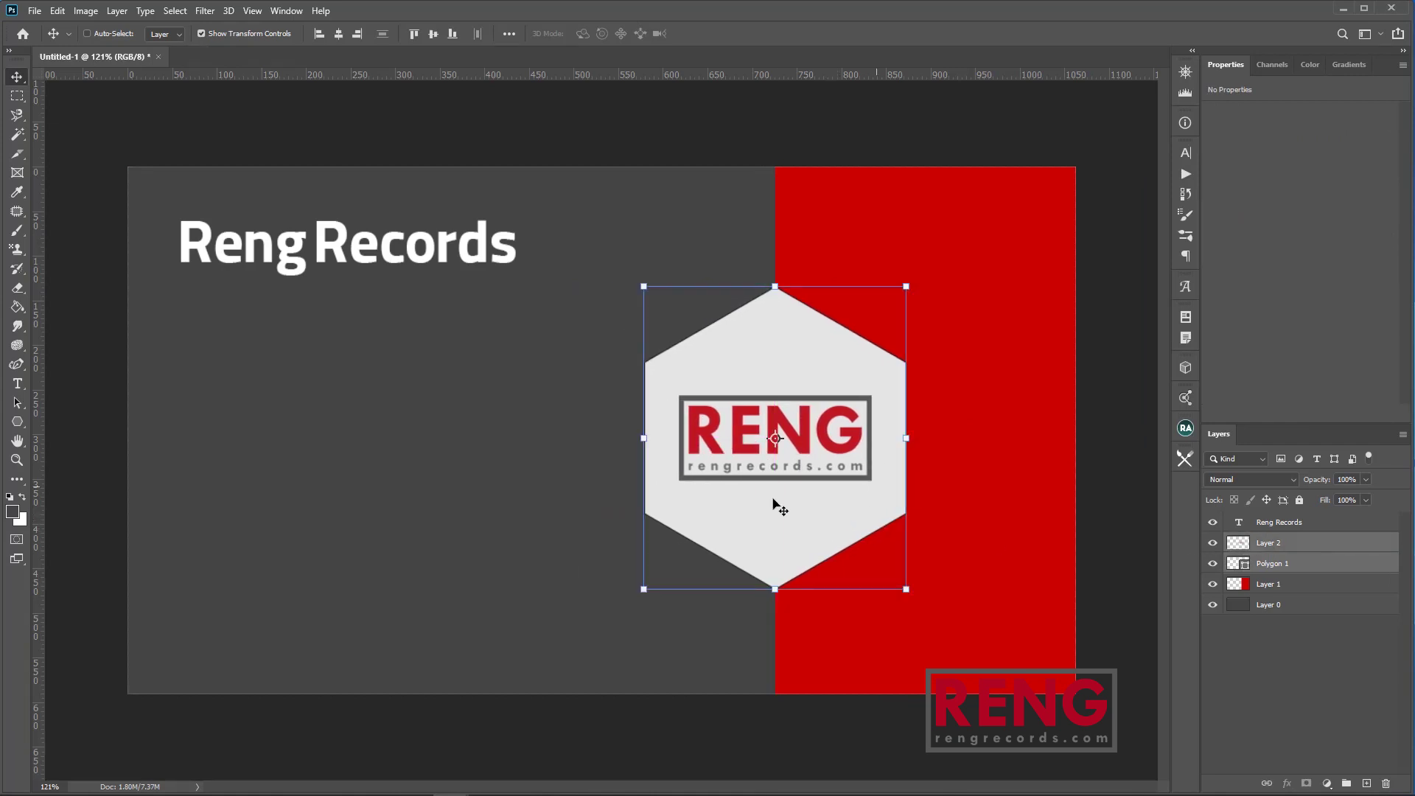
# Nudge the Reng Records text slightly down and add a vertical guide at 5 mm.
pyautogui.keyDown('ctrl'); pyautogui.click(455, 255); pyautogui.keyUp('ctrl')
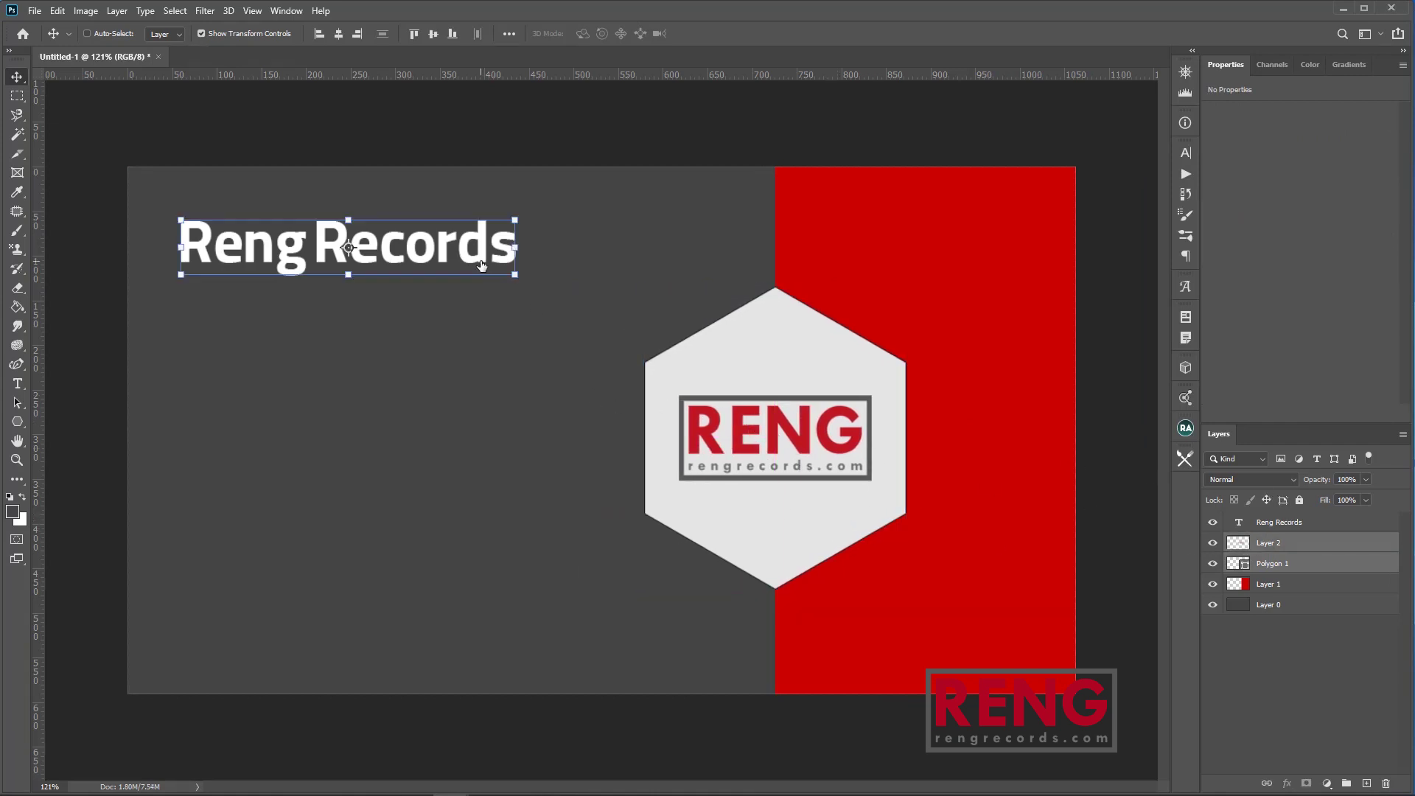
pyautogui.moveTo(471, 263); pyautogui.dragTo(478, 278)
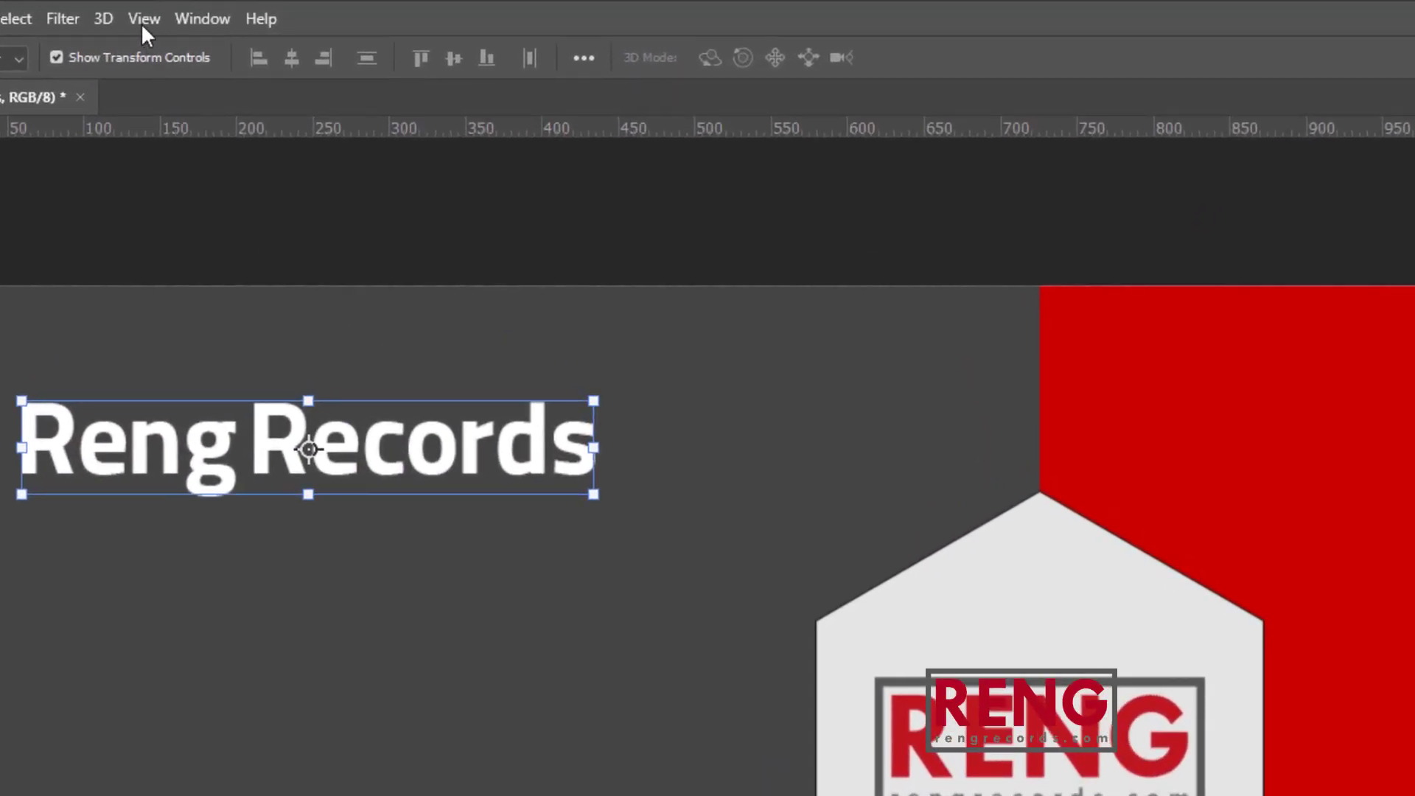
pyautogui.click(142, 17)
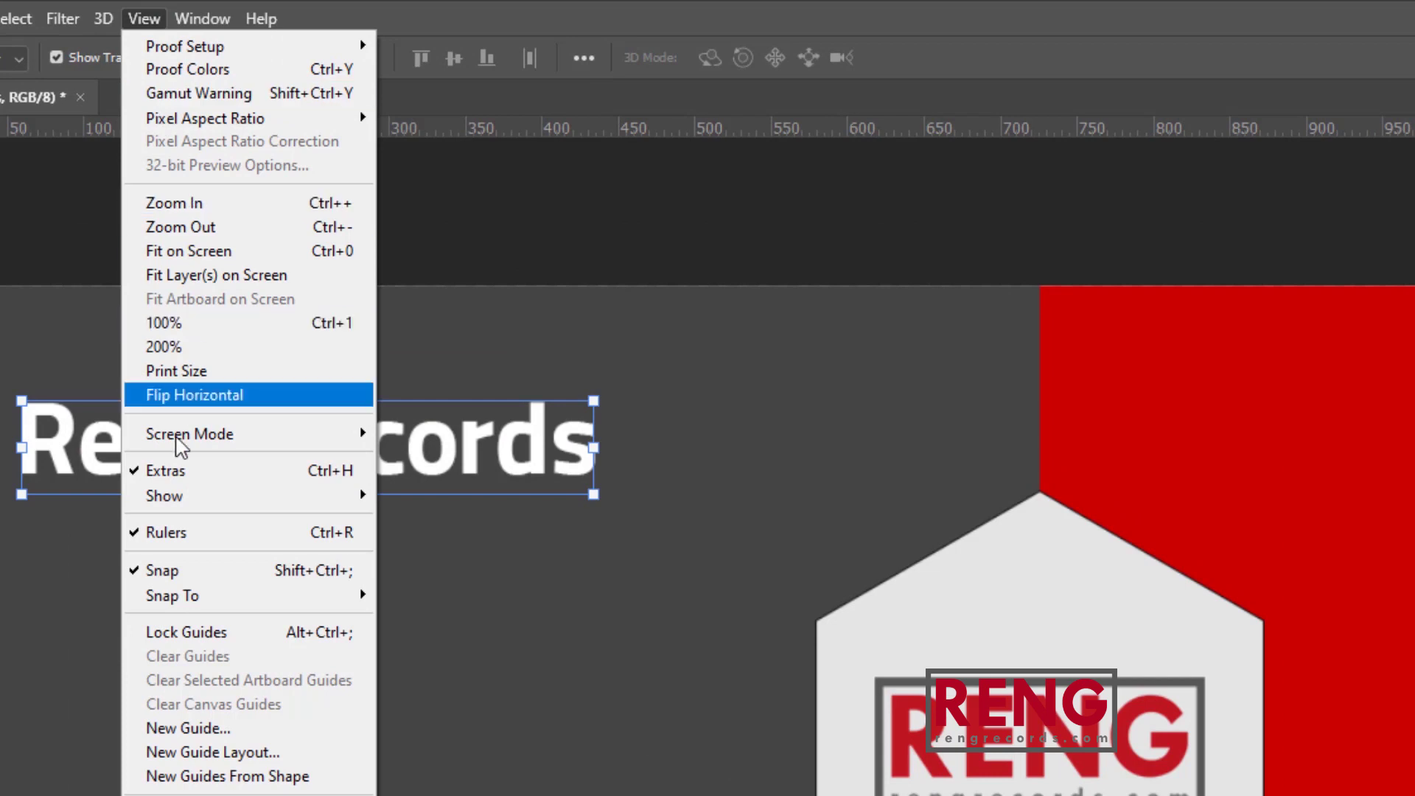
pyautogui.click(177, 728)
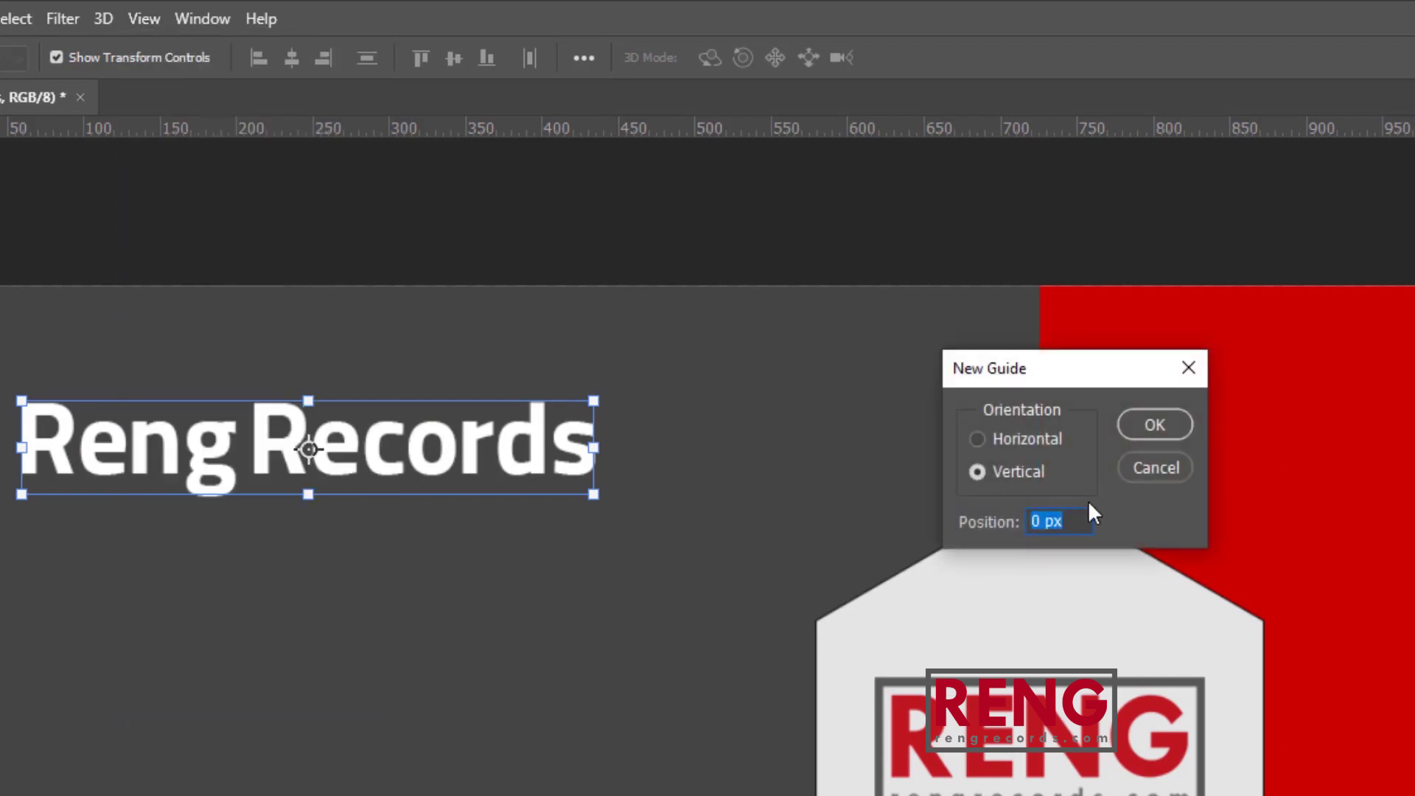
pyautogui.moveTo(1044, 529); pyautogui.dragTo(1024, 524)
pyautogui.moveTo(1056, 523); pyautogui.dragTo(1032, 525)
pyautogui.moveTo(1044, 523); pyautogui.dragTo(1070, 530)
pyautogui.write('mm')
pyautogui.press('BackSpace')
pyautogui.write('5')
pyautogui.press('Return')
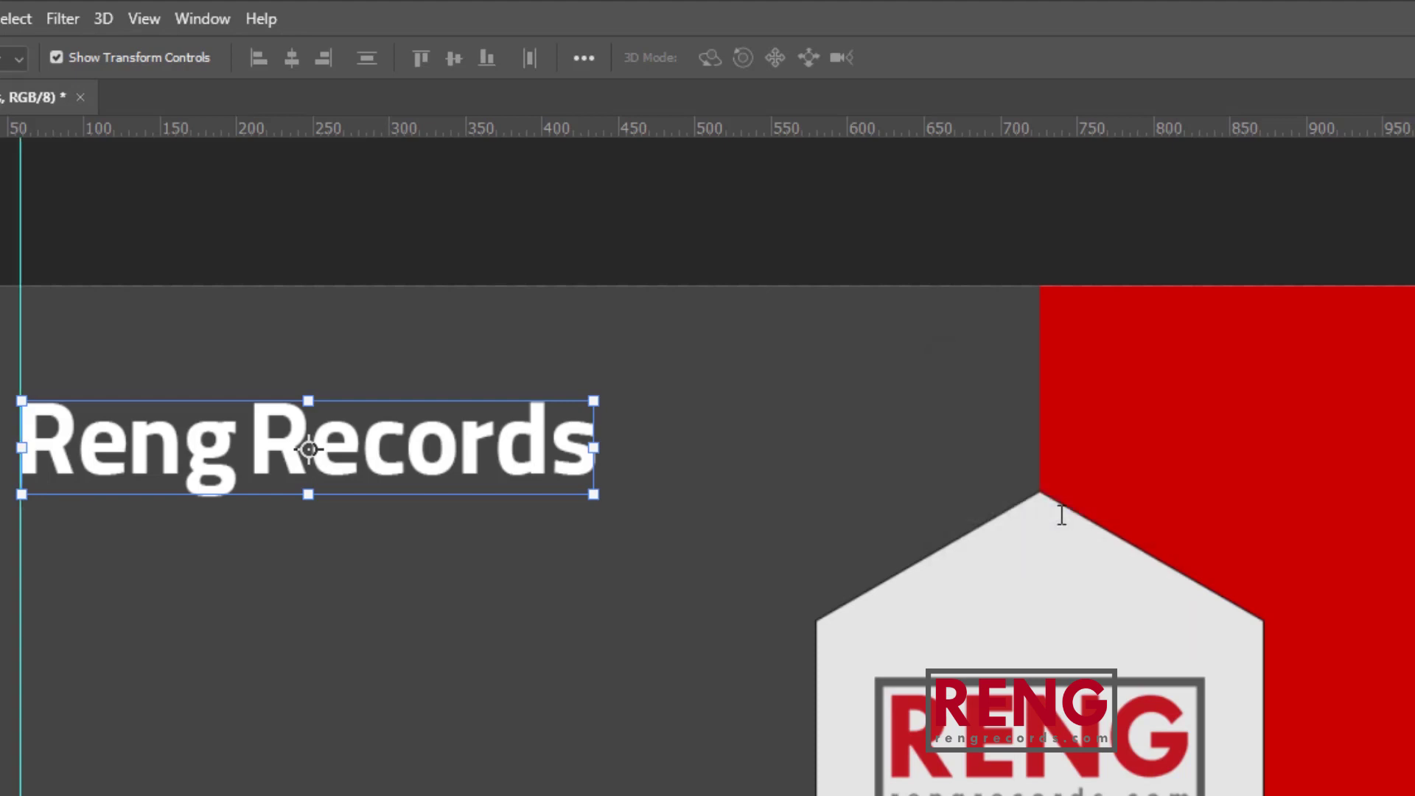
# Add a horizontal guide at 5 mm and move the Reng Records text up against it.
pyautogui.click(59, 21)
pyautogui.moveTo(144, 18)
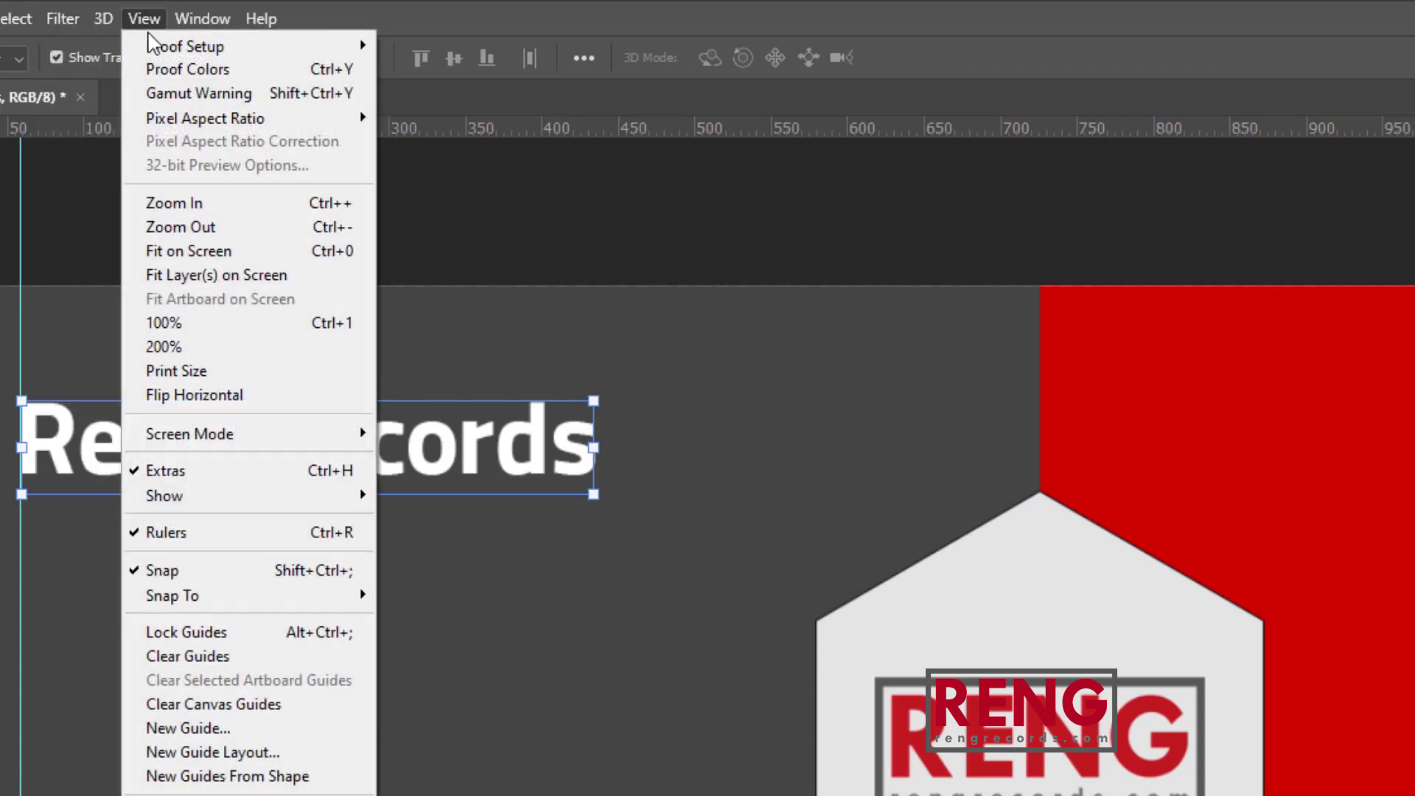
pyautogui.click(231, 731)
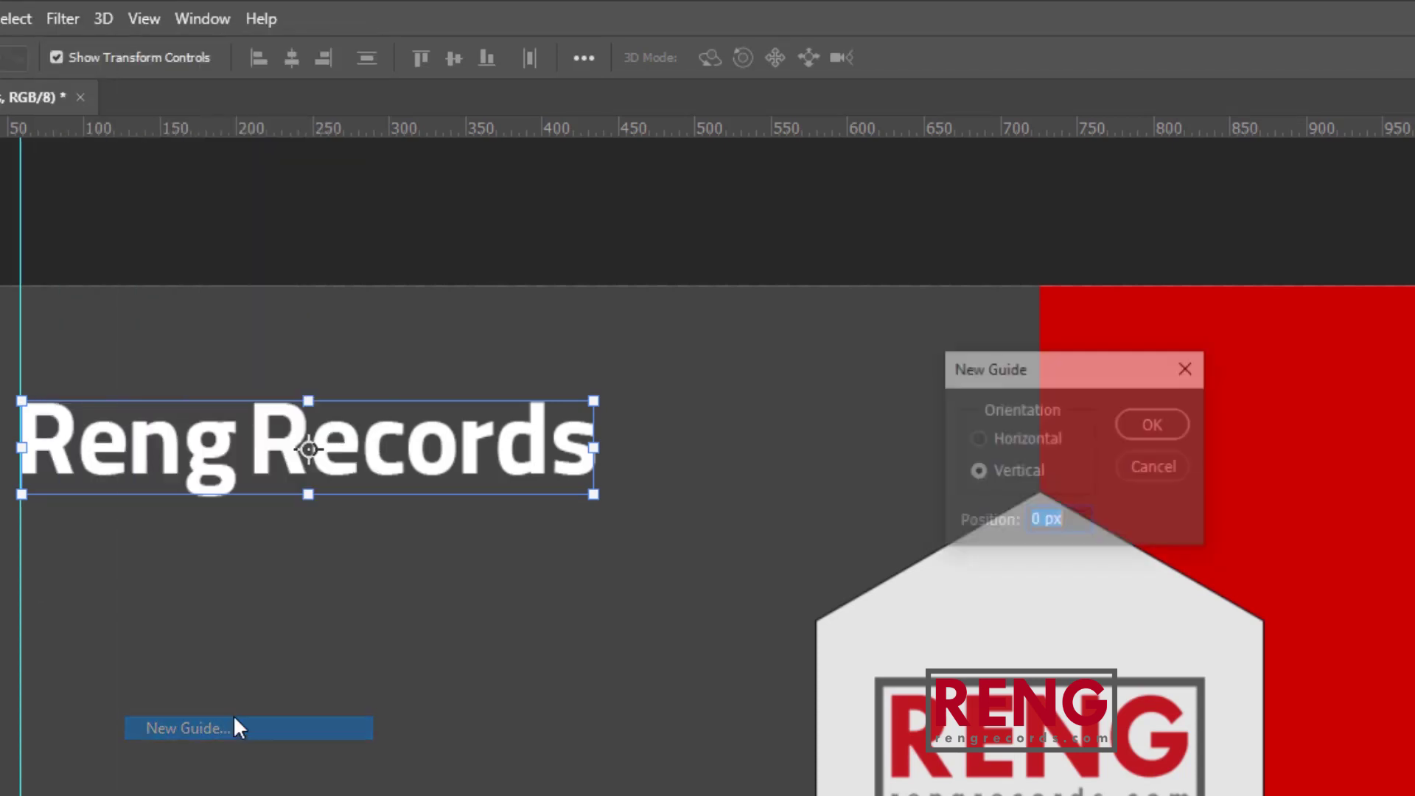
pyautogui.click(1023, 440)
pyautogui.click(1073, 528)
pyautogui.write('5 mm')
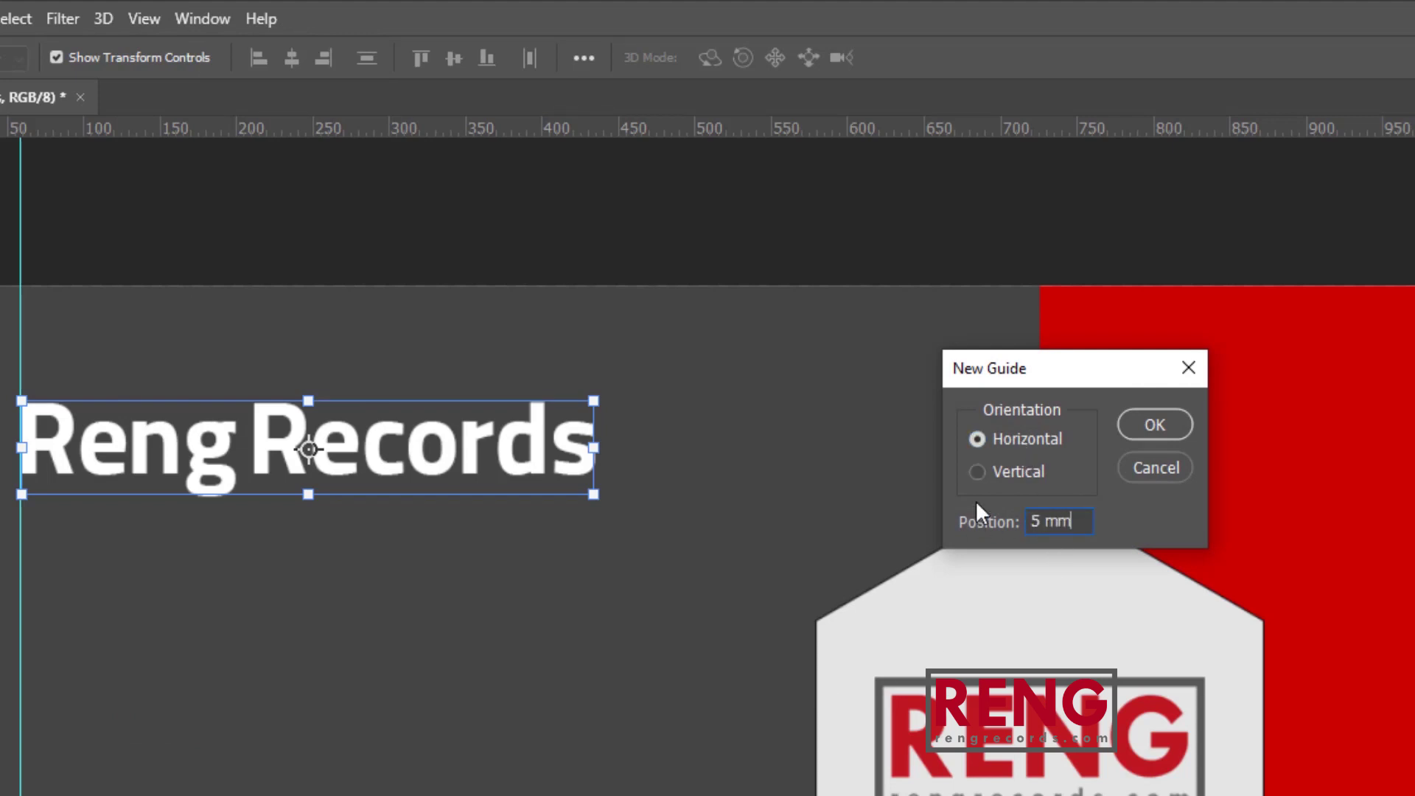
pyautogui.press('Return')
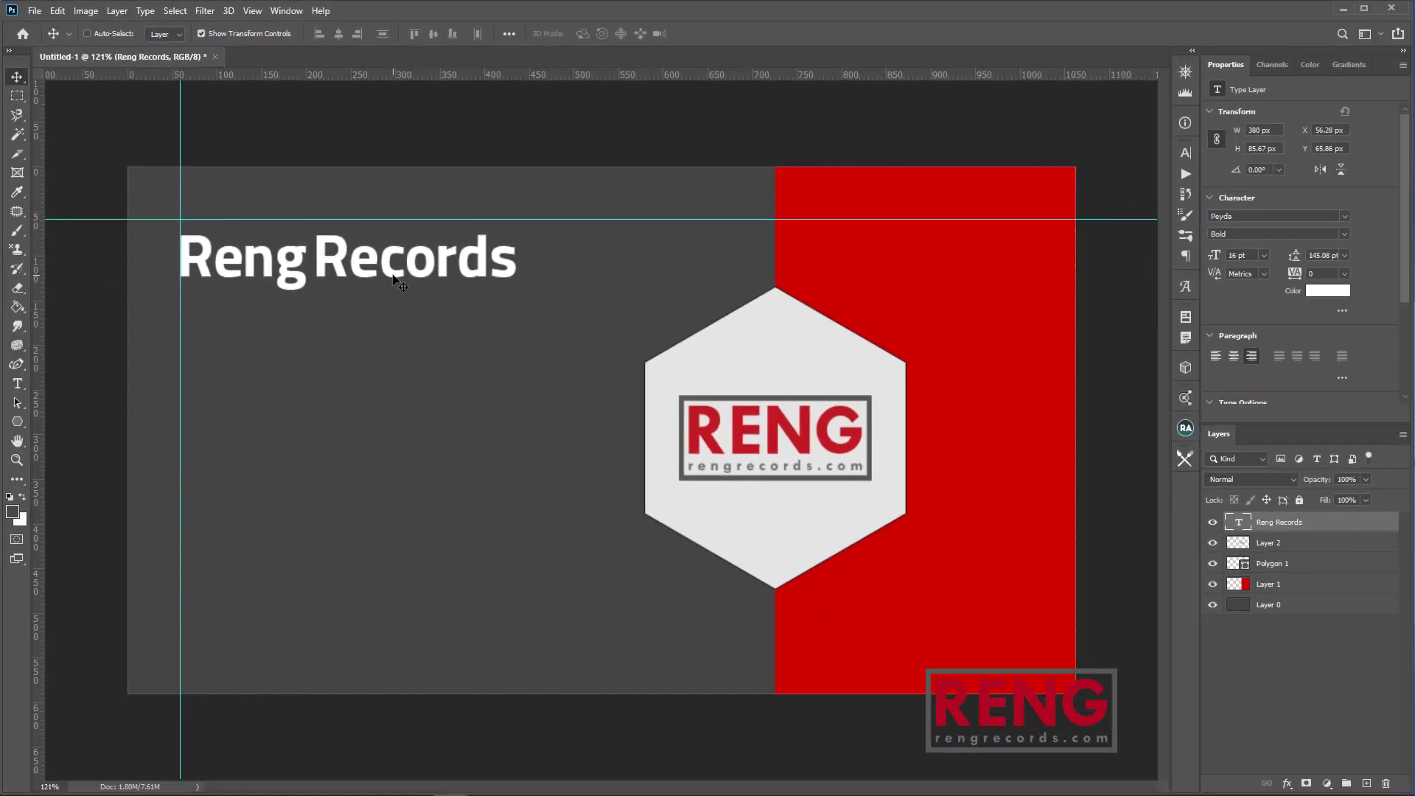
pyautogui.moveTo(382, 469); pyautogui.dragTo(382, 447)
pyautogui.moveTo(392, 262); pyautogui.dragTo(392, 258)
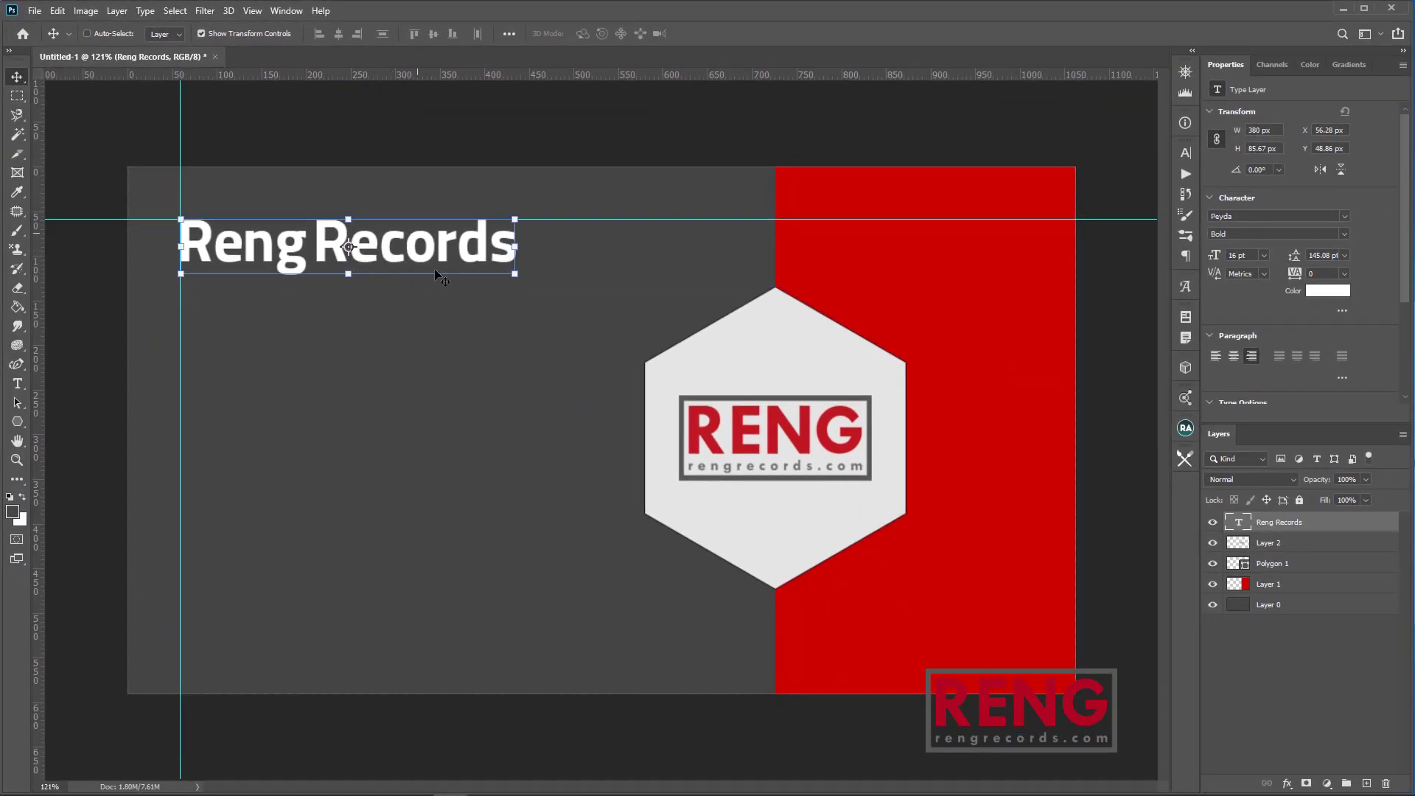
# Add a second horizontal guide at 45 mm, near the card's lower edge.
pyautogui.press('z')
pyautogui.keyDown('ctrl'); pyautogui.click(763, 529); pyautogui.keyUp('ctrl')
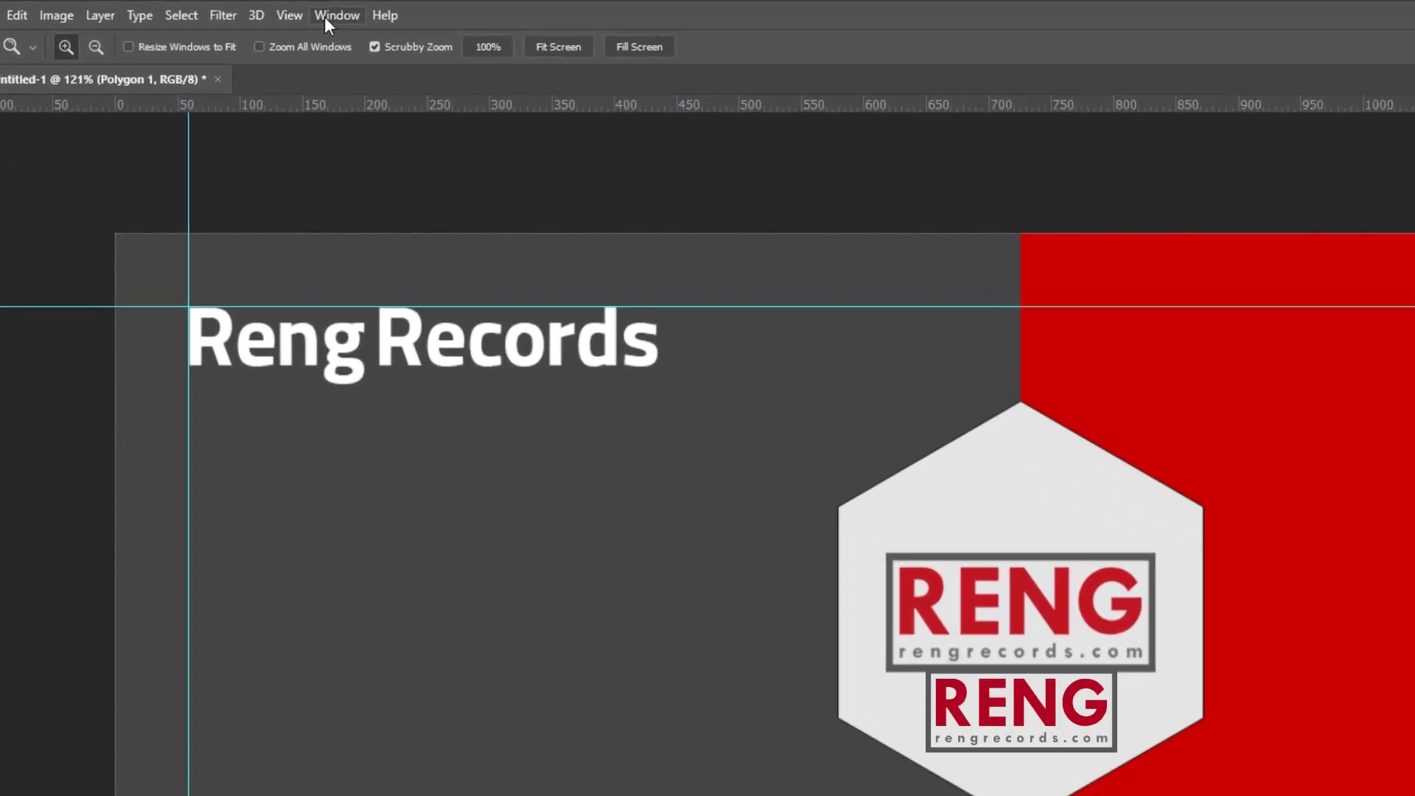
pyautogui.click(252, 10)
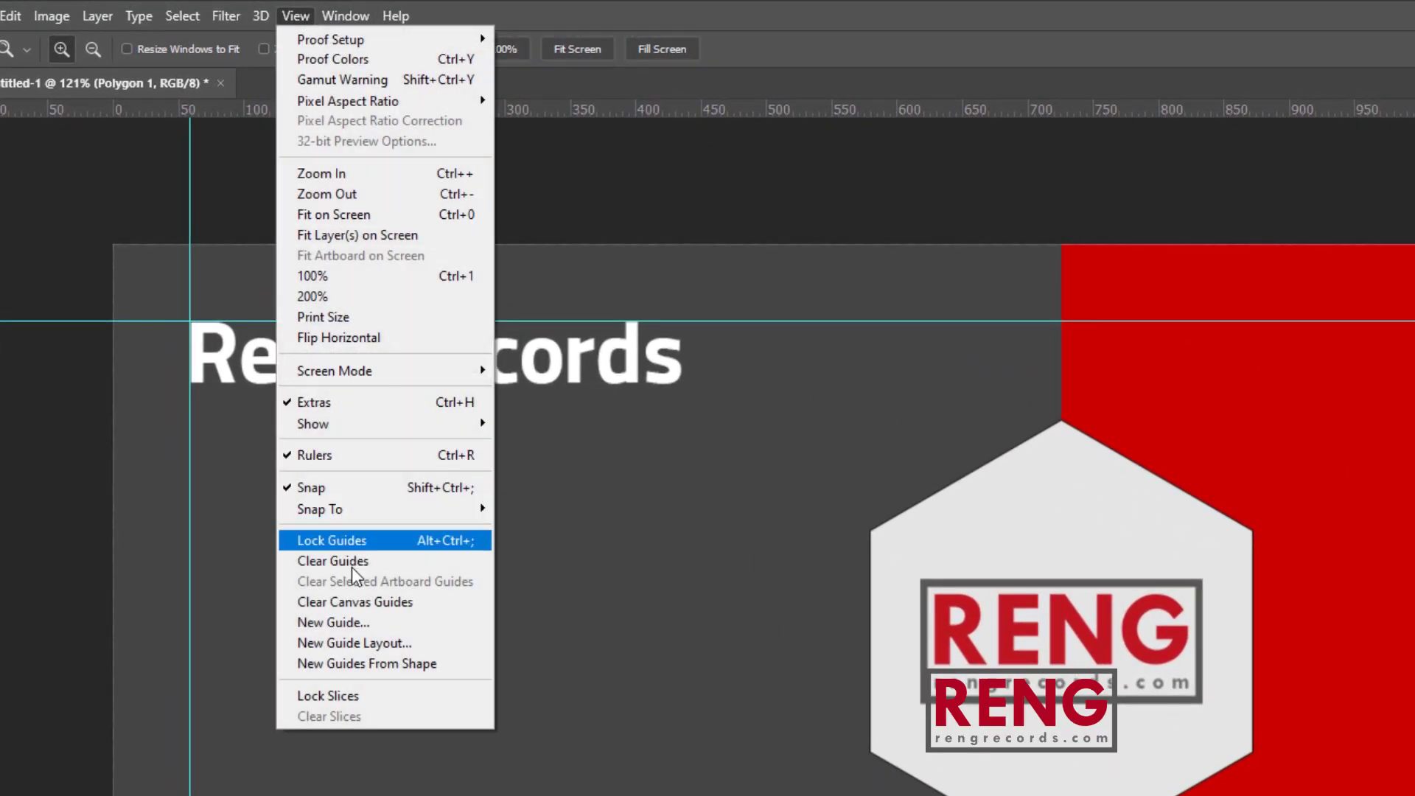
pyautogui.click(358, 623)
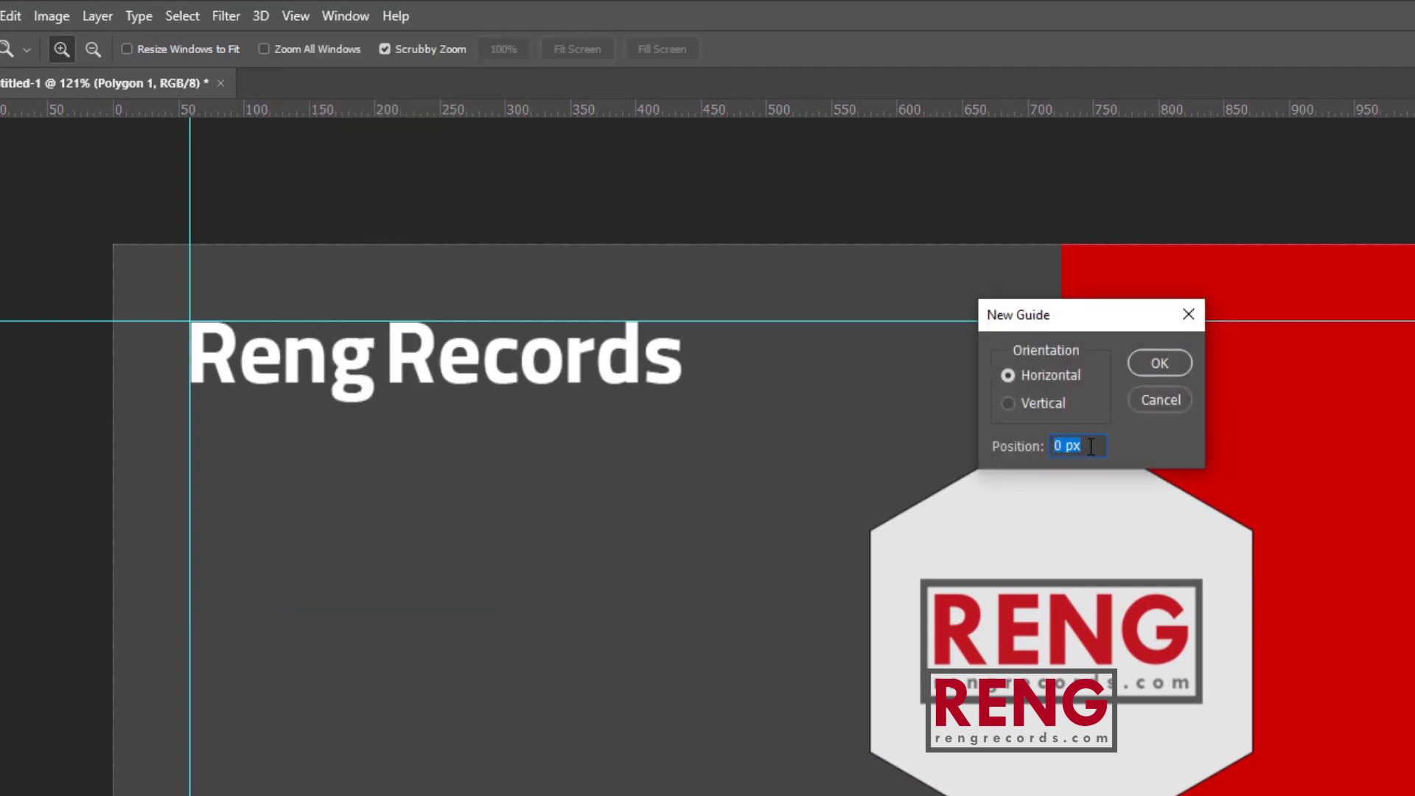
pyautogui.write('45 mm')
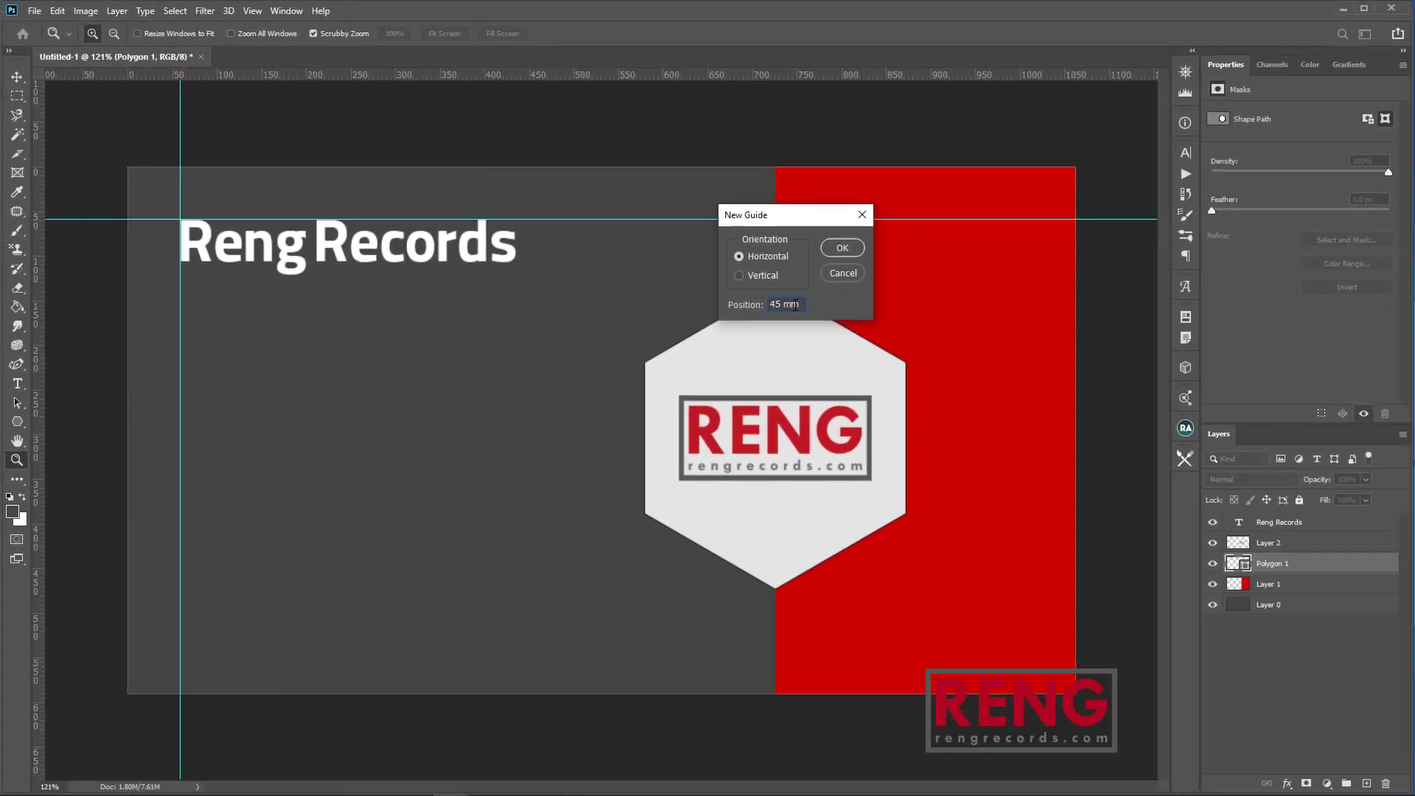
pyautogui.press('Return')
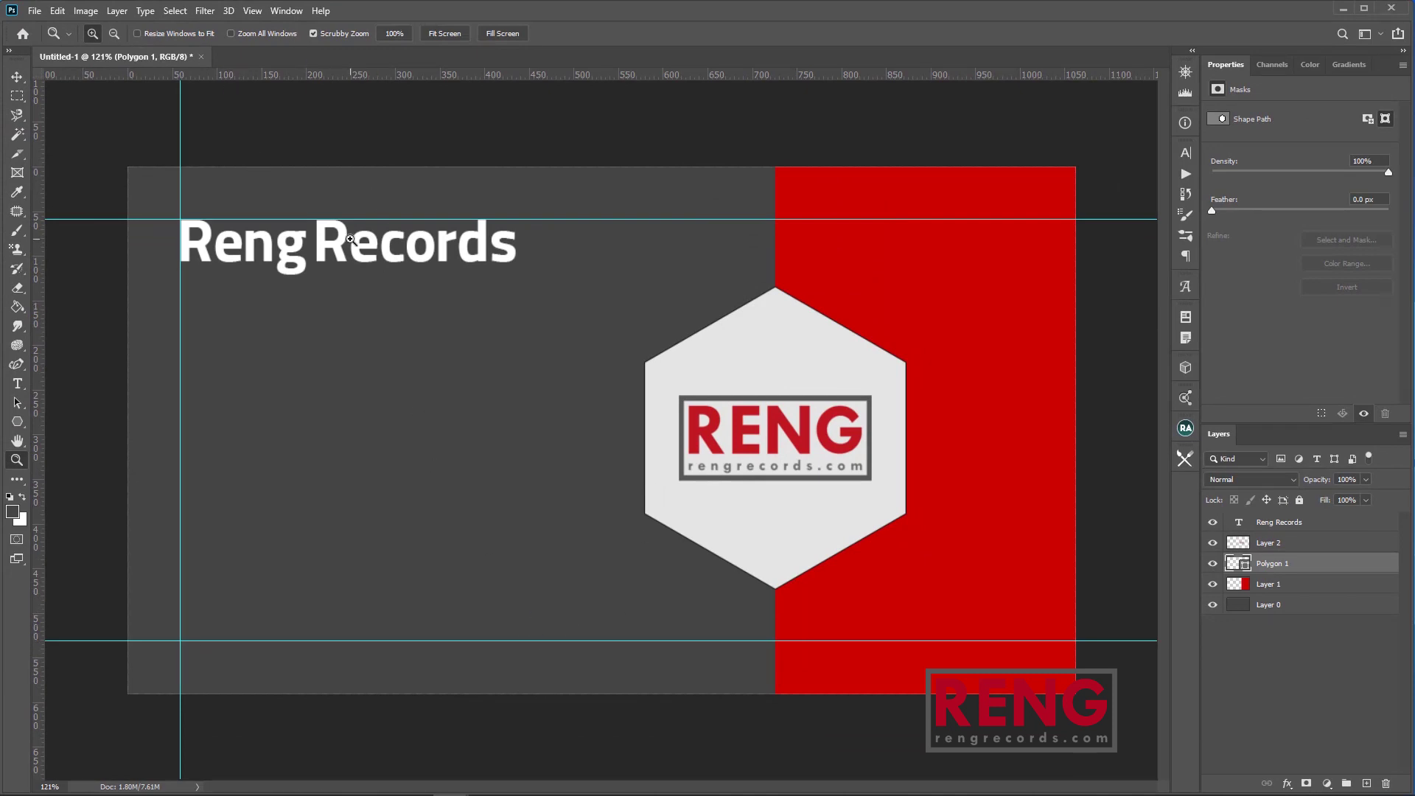
# Open world-wide-web.png, phone.png, location-pointer.png and cell-phone.png together from the visit card folder.
pyautogui.hotkey('ctrl', 'o')
pyautogui.click(498, 163)
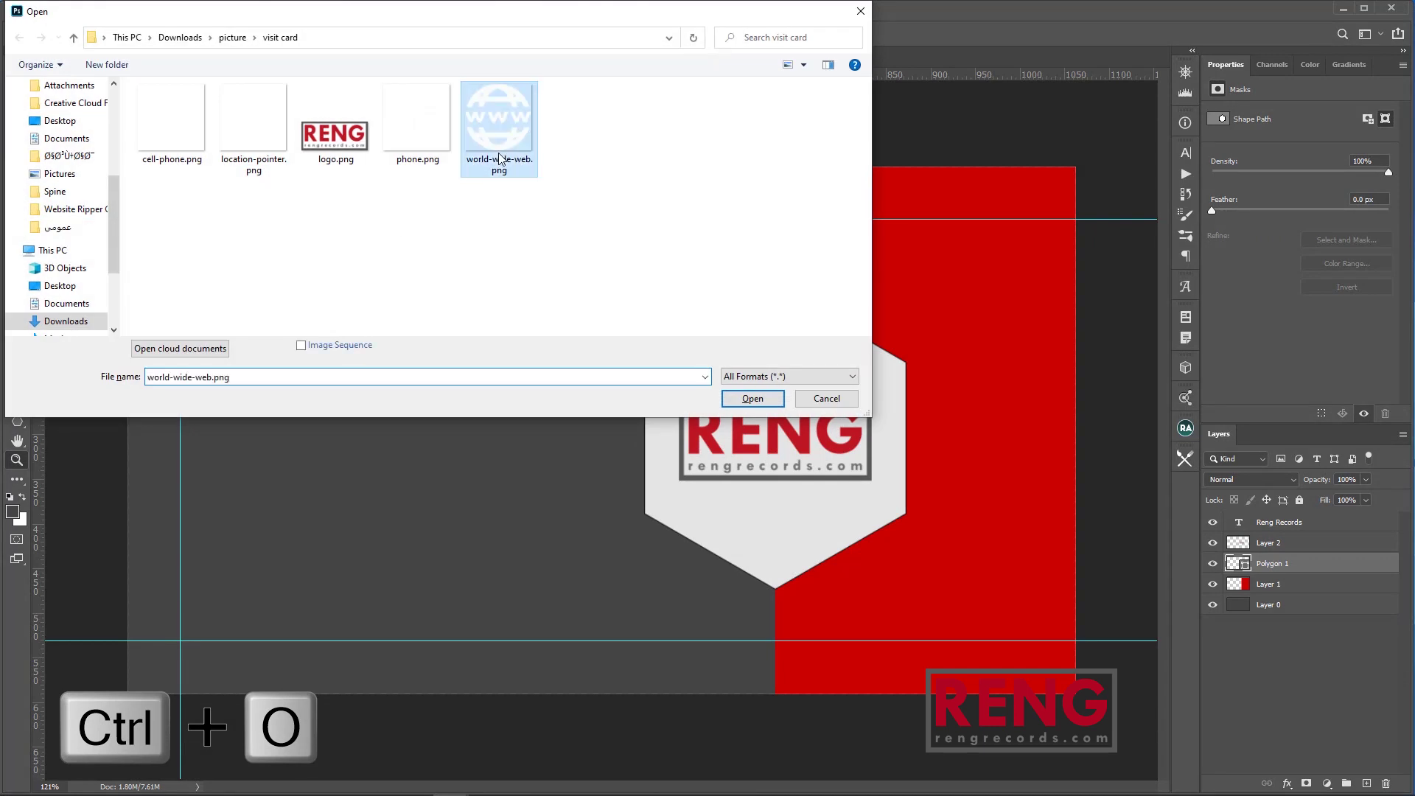
pyautogui.keyDown('ctrl'); pyautogui.click(382, 150); pyautogui.keyUp('ctrl')
pyautogui.keyDown('ctrl'); pyautogui.click(254, 121); pyautogui.keyUp('ctrl')
pyautogui.keyDown('ctrl'); pyautogui.click(172, 122); pyautogui.keyUp('ctrl')
pyautogui.click(752, 398)
# Float the icon image windows over the card and activate the Move tool with world-wide-web.png in front.
pyautogui.moveTo(322, 60); pyautogui.dragTo(472, 188)
pyautogui.moveTo(382, 59); pyautogui.dragTo(426, 132)
pyautogui.moveTo(331, 55); pyautogui.dragTo(503, 151)
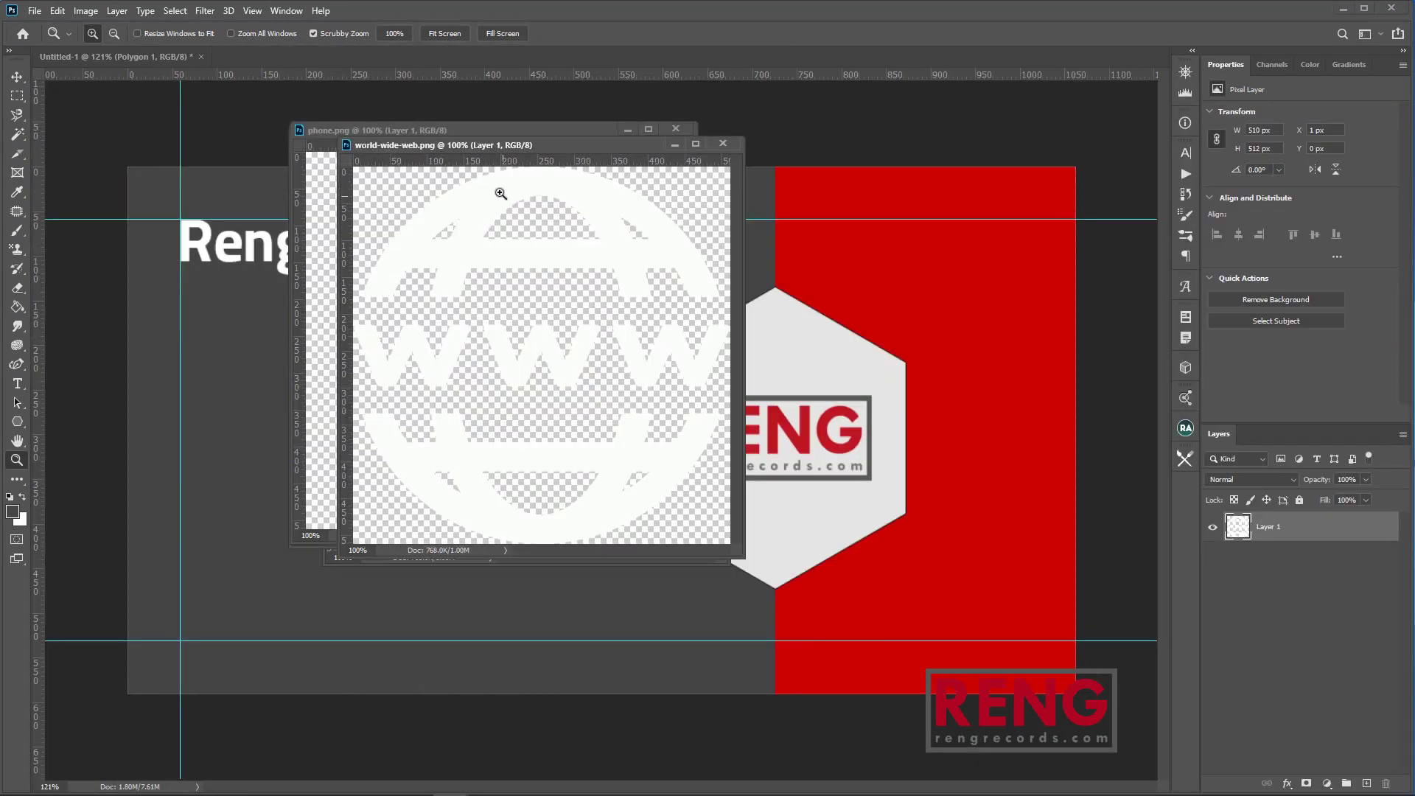
pyautogui.press('v')
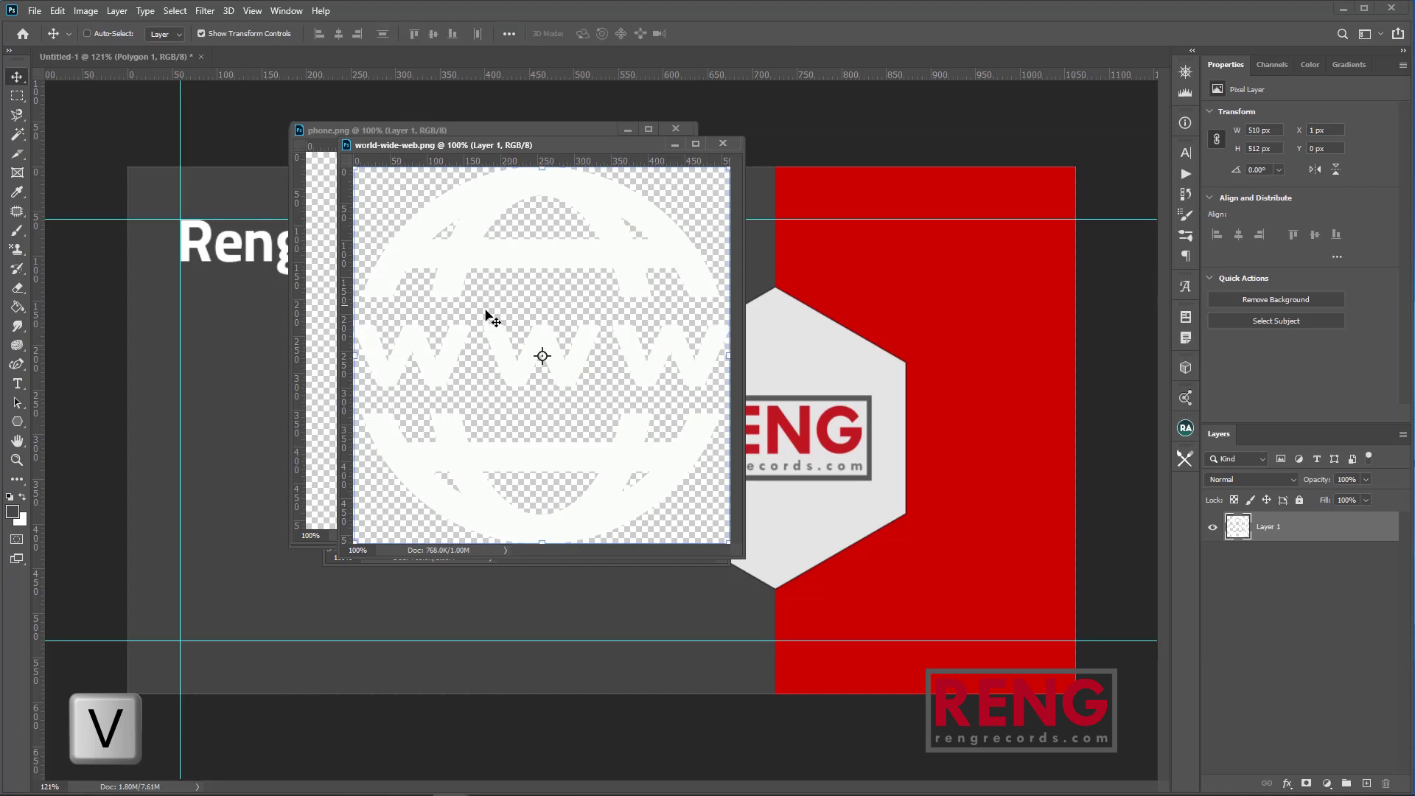
# Copy the web, telephone, location pointer and cell phone icons into the business card document, closing the source images along the way.
pyautogui.moveTo(492, 369); pyautogui.dragTo(899, 545)
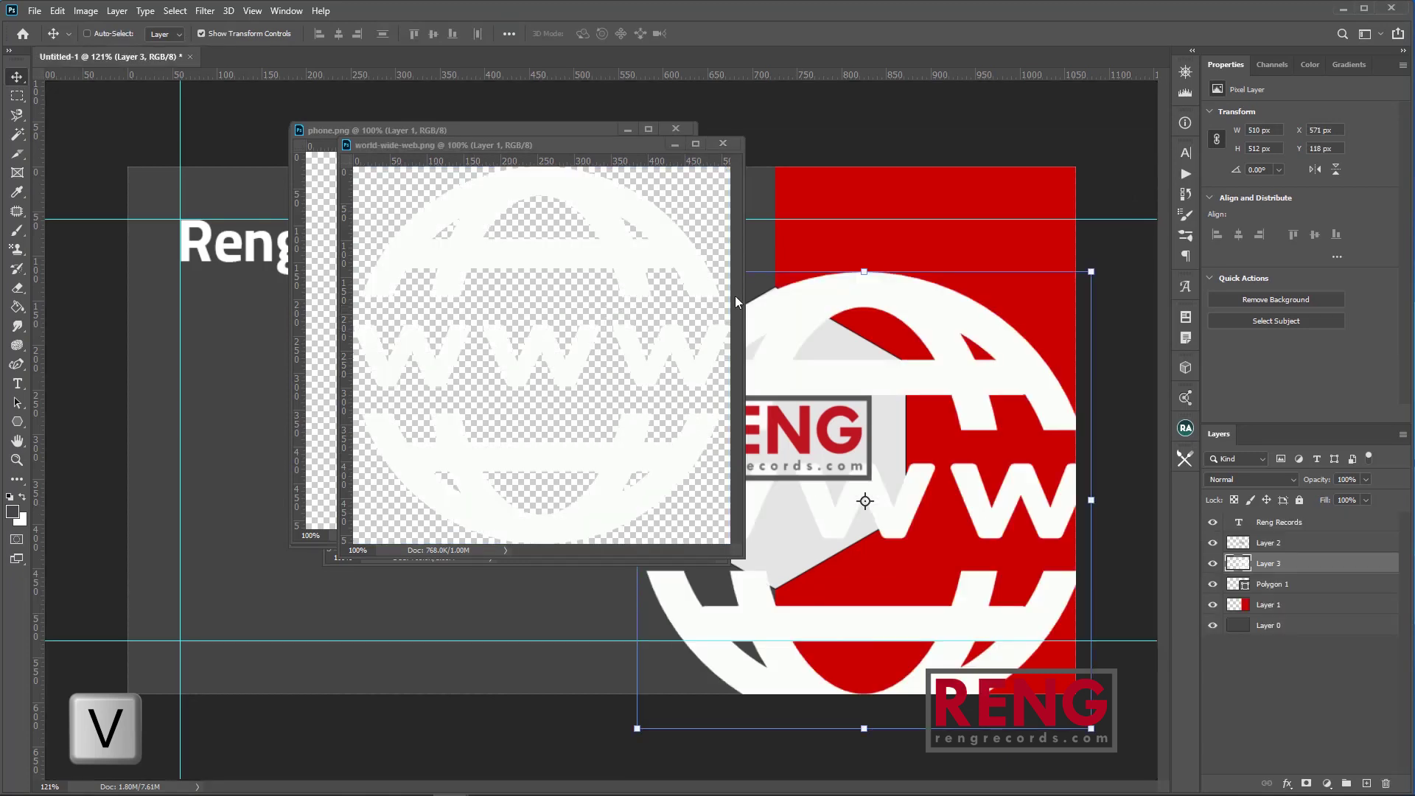
pyautogui.click(723, 145)
pyautogui.moveTo(571, 363); pyautogui.dragTo(859, 483)
pyautogui.click(675, 129)
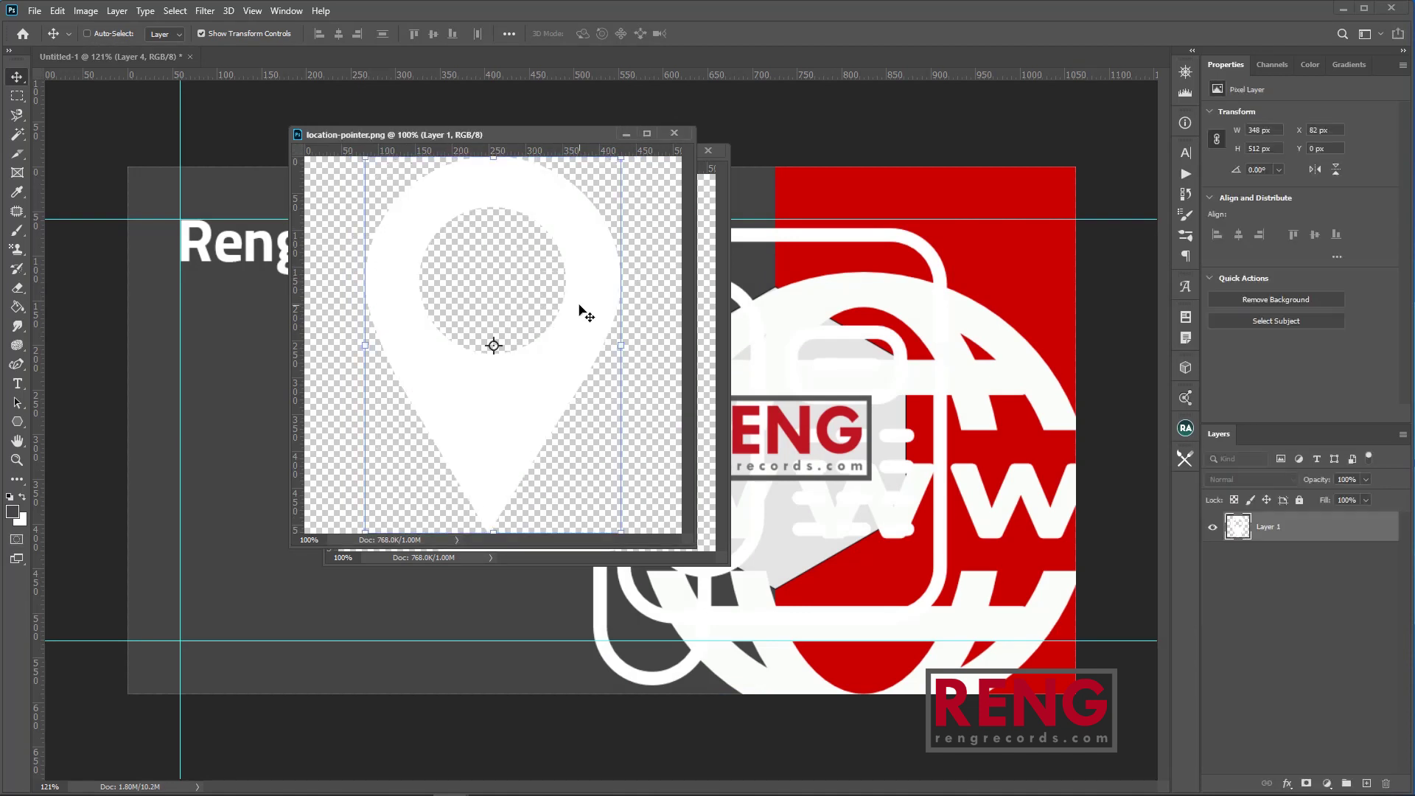
pyautogui.moveTo(585, 357); pyautogui.dragTo(847, 465)
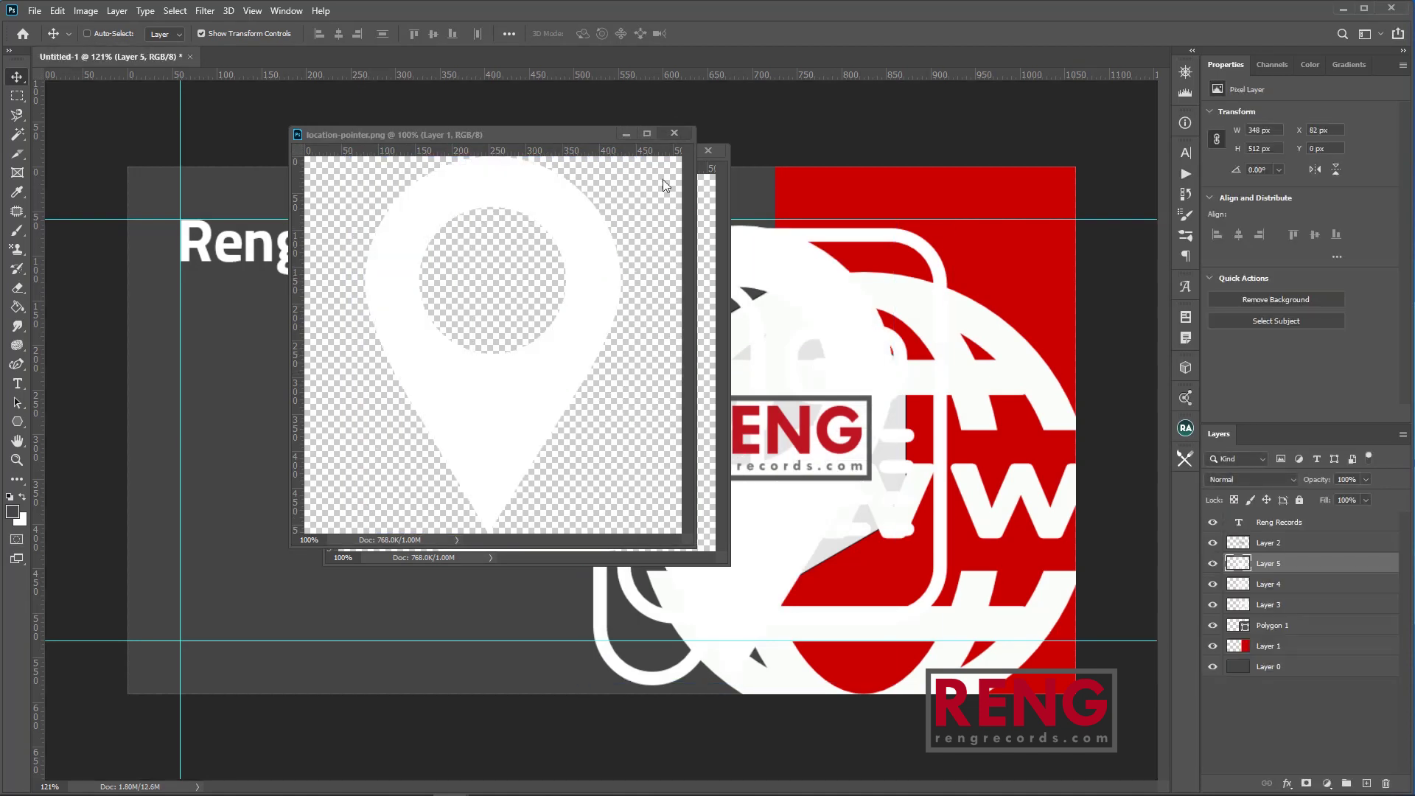
pyautogui.click(673, 133)
pyautogui.moveTo(631, 366); pyautogui.dragTo(870, 483)
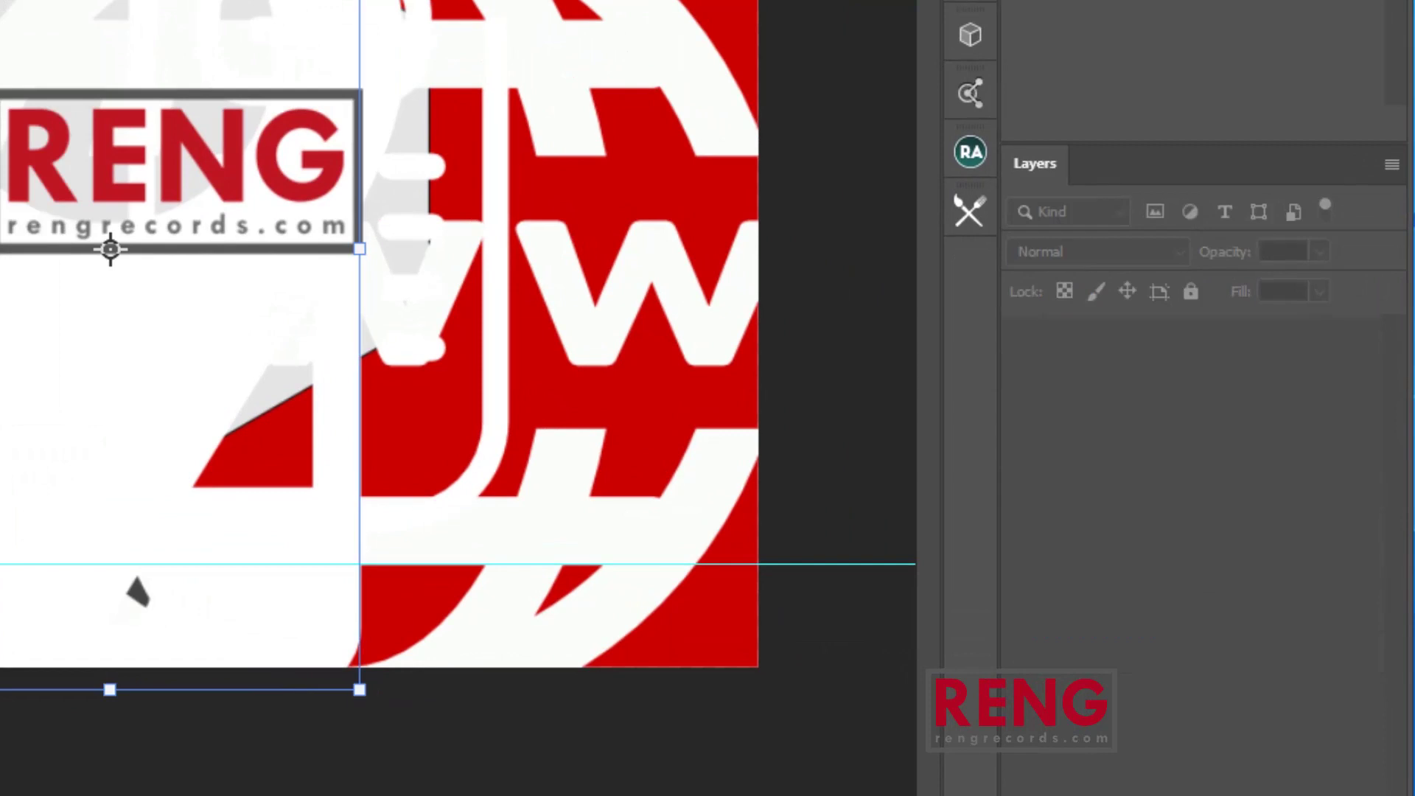
# Move the four icon layers, Layer 3 through Layer 6, to the top of the layer stack above the Reng Records text.
pyautogui.click(1163, 376)
pyautogui.click(1171, 427)
pyautogui.keyDown('shift'); pyautogui.click(1181, 541); pyautogui.keyUp('shift')
pyautogui.moveTo(1157, 427); pyautogui.dragTo(1157, 325)
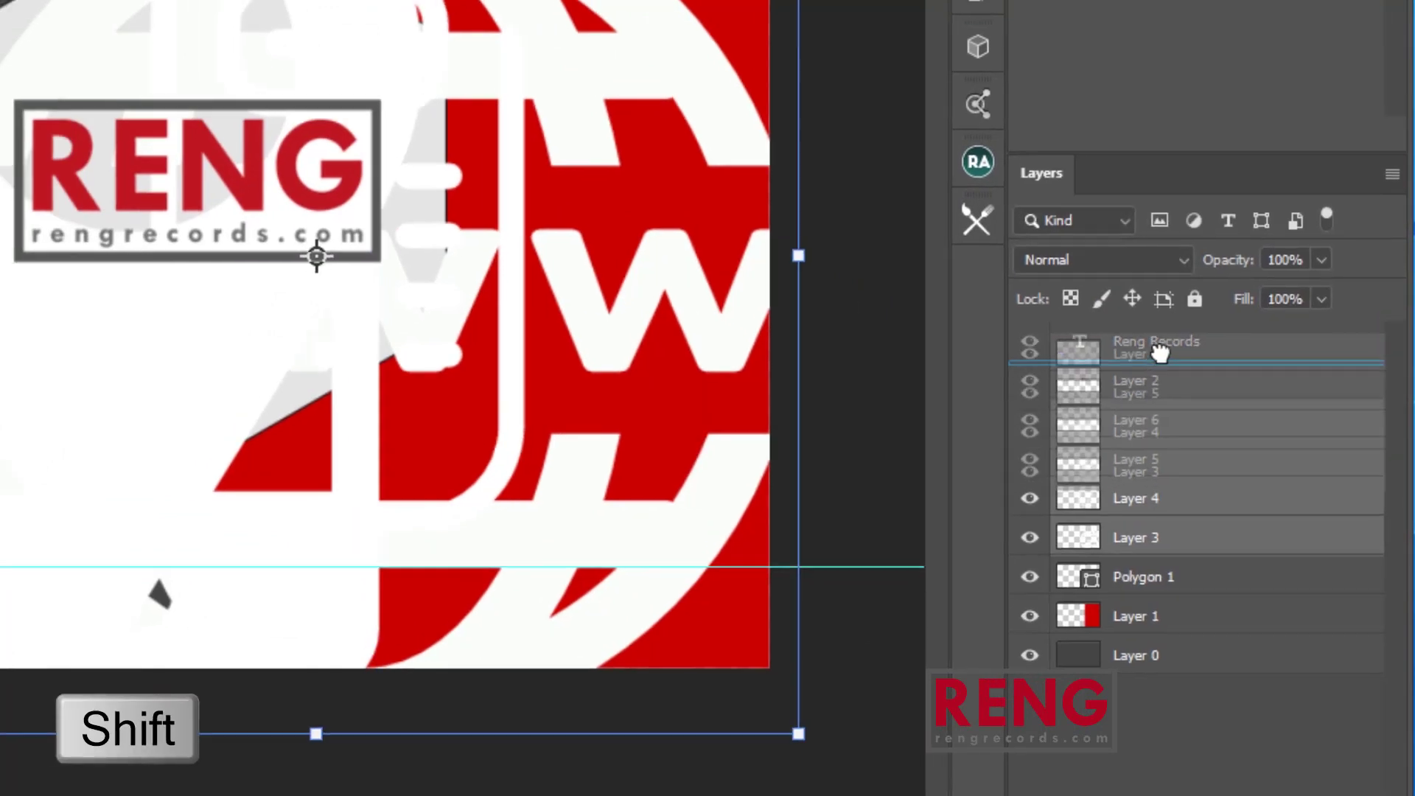
# Scale all four icons down together to about 80 px high and place them below the Reng Records title.
pyautogui.moveTo(548, 267); pyautogui.dragTo(117, 179)
pyautogui.moveTo(732, 436); pyautogui.dragTo(762, 444)
pyautogui.moveTo(895, 688); pyautogui.dragTo(297, 376)
pyautogui.press('Return')
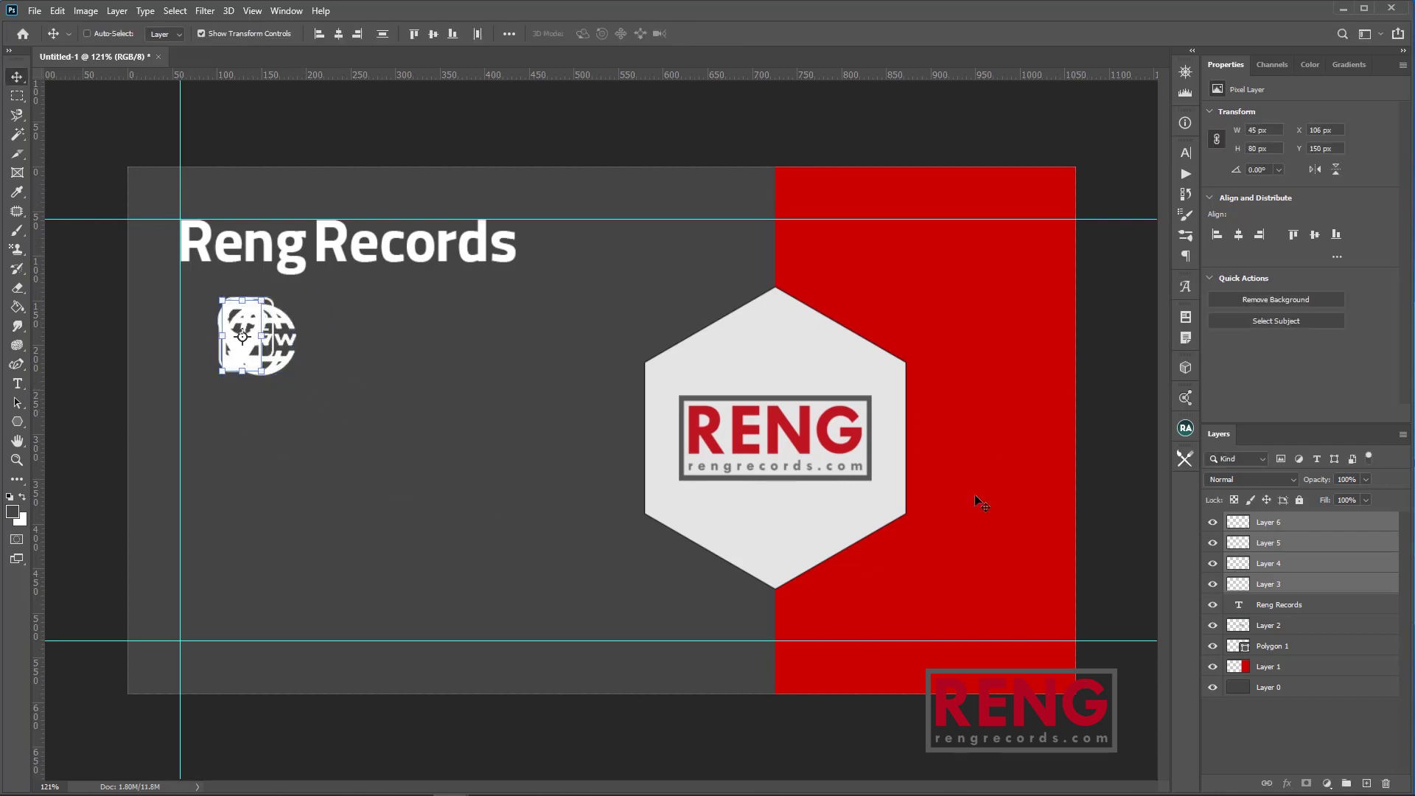
# Spread the telephone, cell phone, location and web icons into a vertical column below the title and align their horizontal centers.
pyautogui.click(1238, 525)
pyautogui.moveTo(373, 404); pyautogui.dragTo(378, 495)
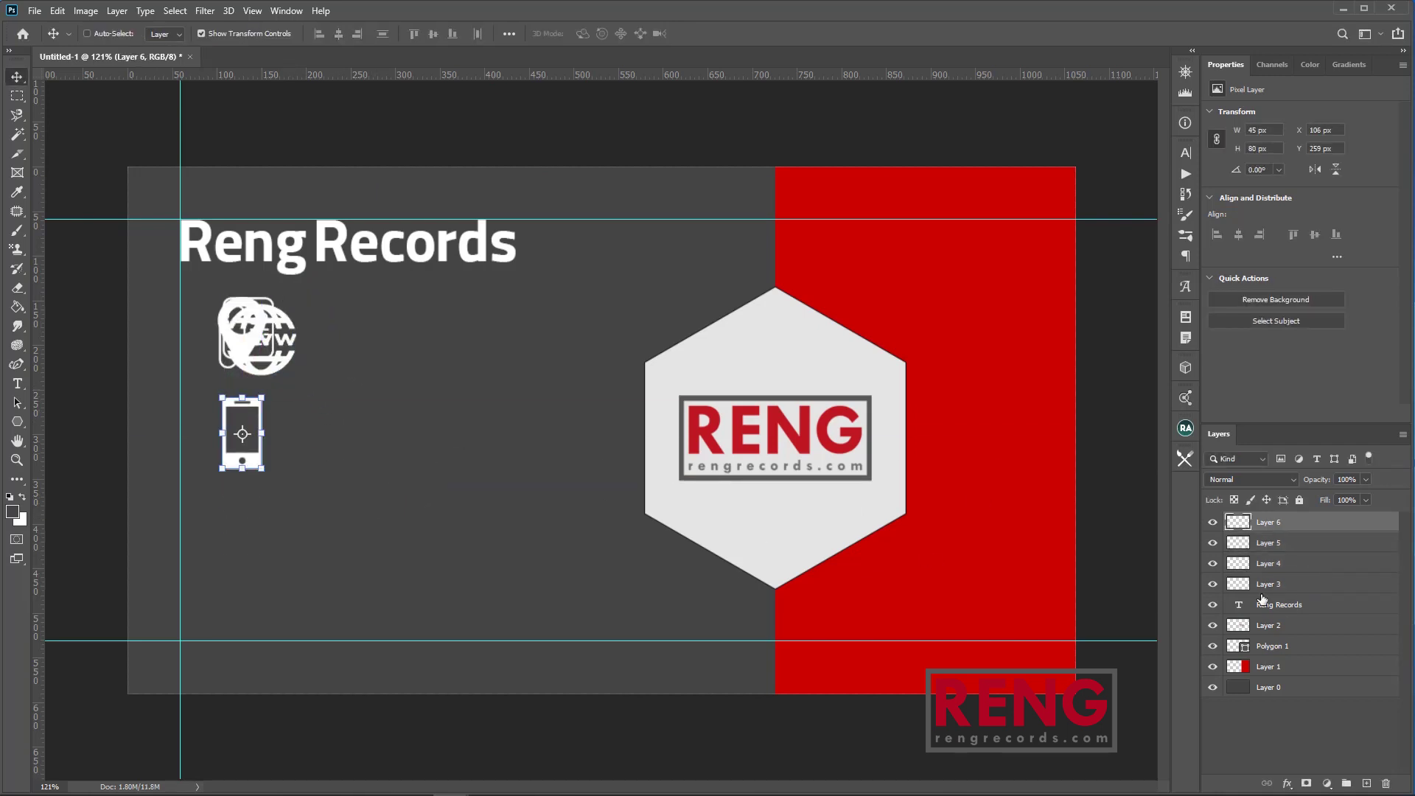
pyautogui.click(1268, 544)
pyautogui.moveTo(431, 409); pyautogui.dragTo(404, 575)
pyautogui.hotkey('alt', '[')
pyautogui.moveTo(366, 388); pyautogui.dragTo(411, 622)
pyautogui.click(1270, 586)
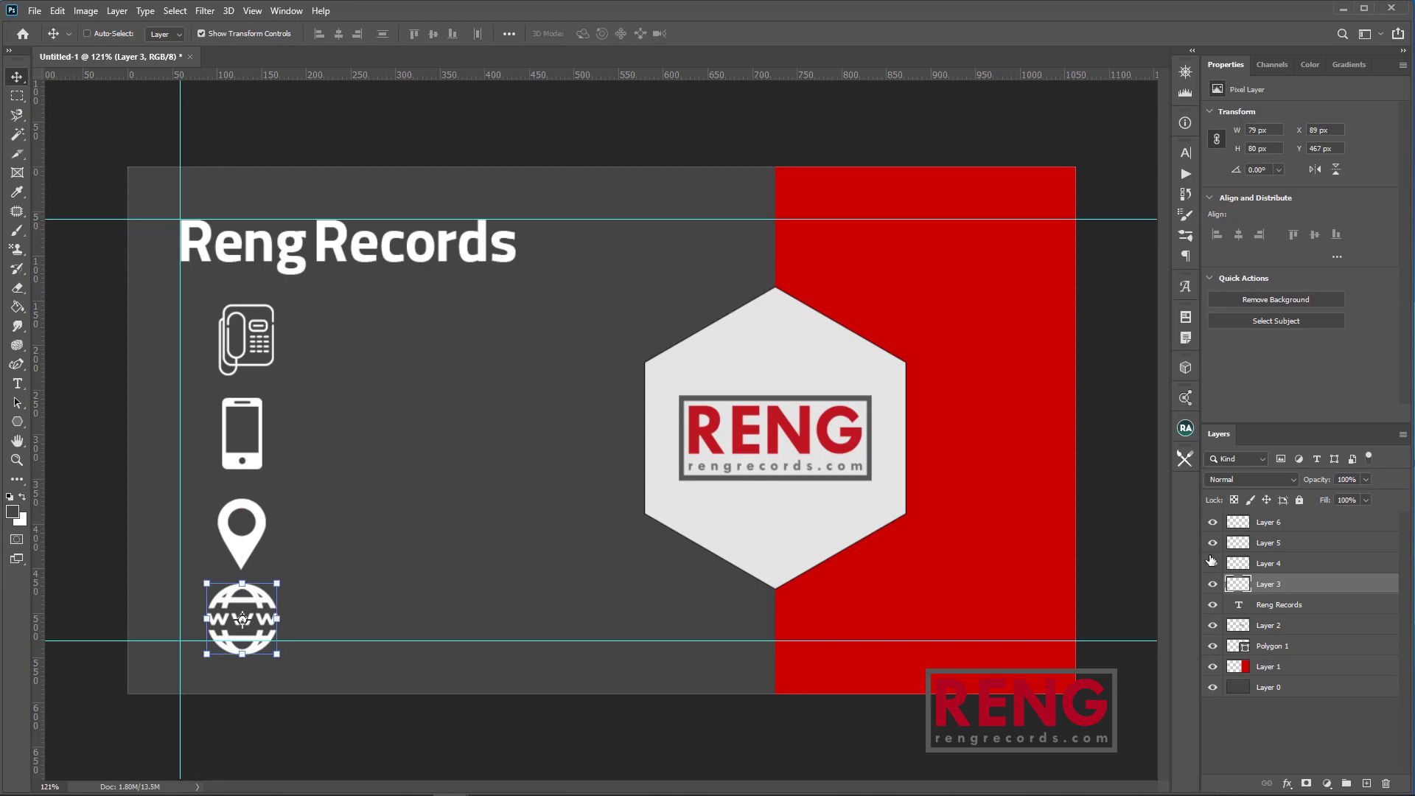
pyautogui.keyDown('shift'); pyautogui.click(1296, 525); pyautogui.keyUp('shift')
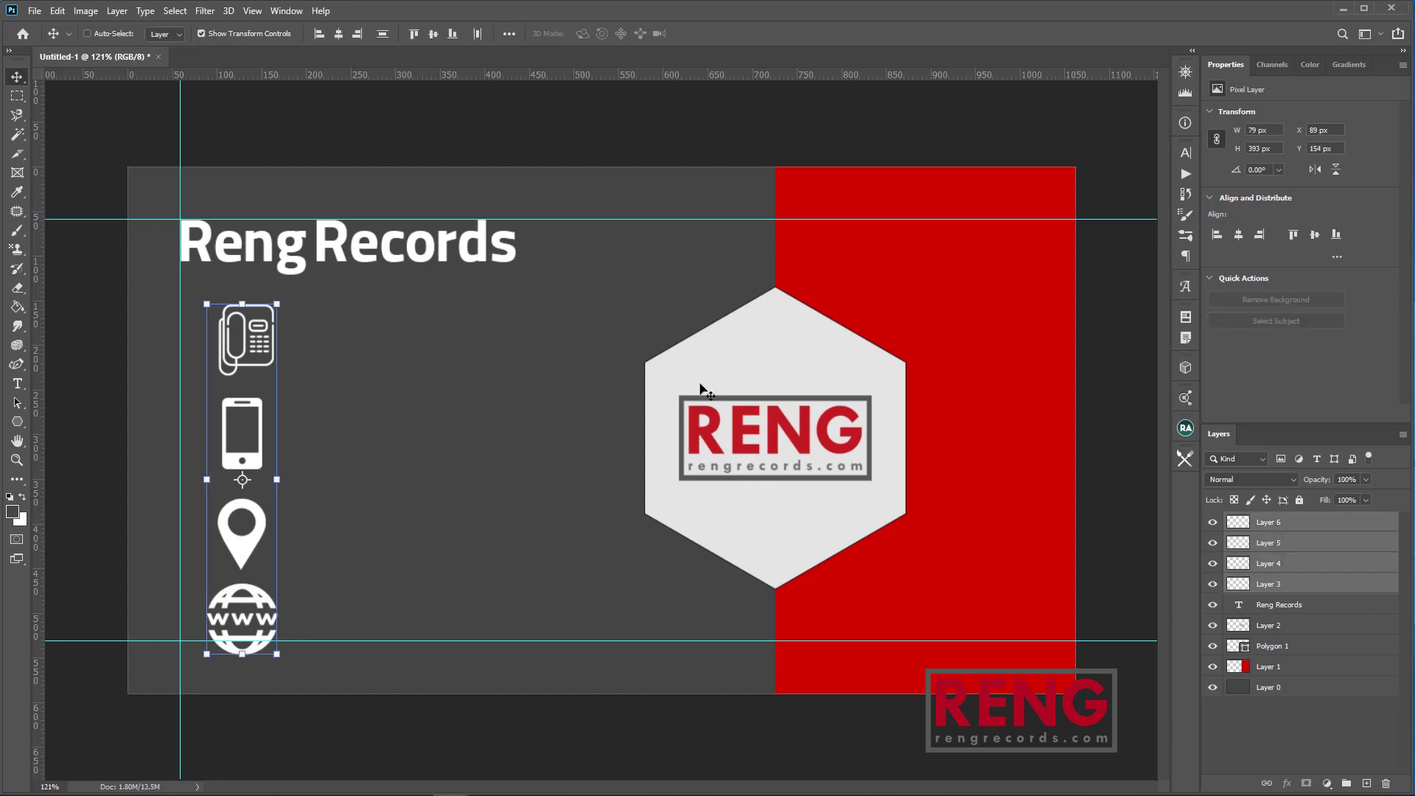
pyautogui.click(339, 35)
pyautogui.moveTo(276, 302); pyautogui.dragTo(261, 441)
pyautogui.moveTo(313, 525); pyautogui.dragTo(295, 499)
pyautogui.press('Escape')
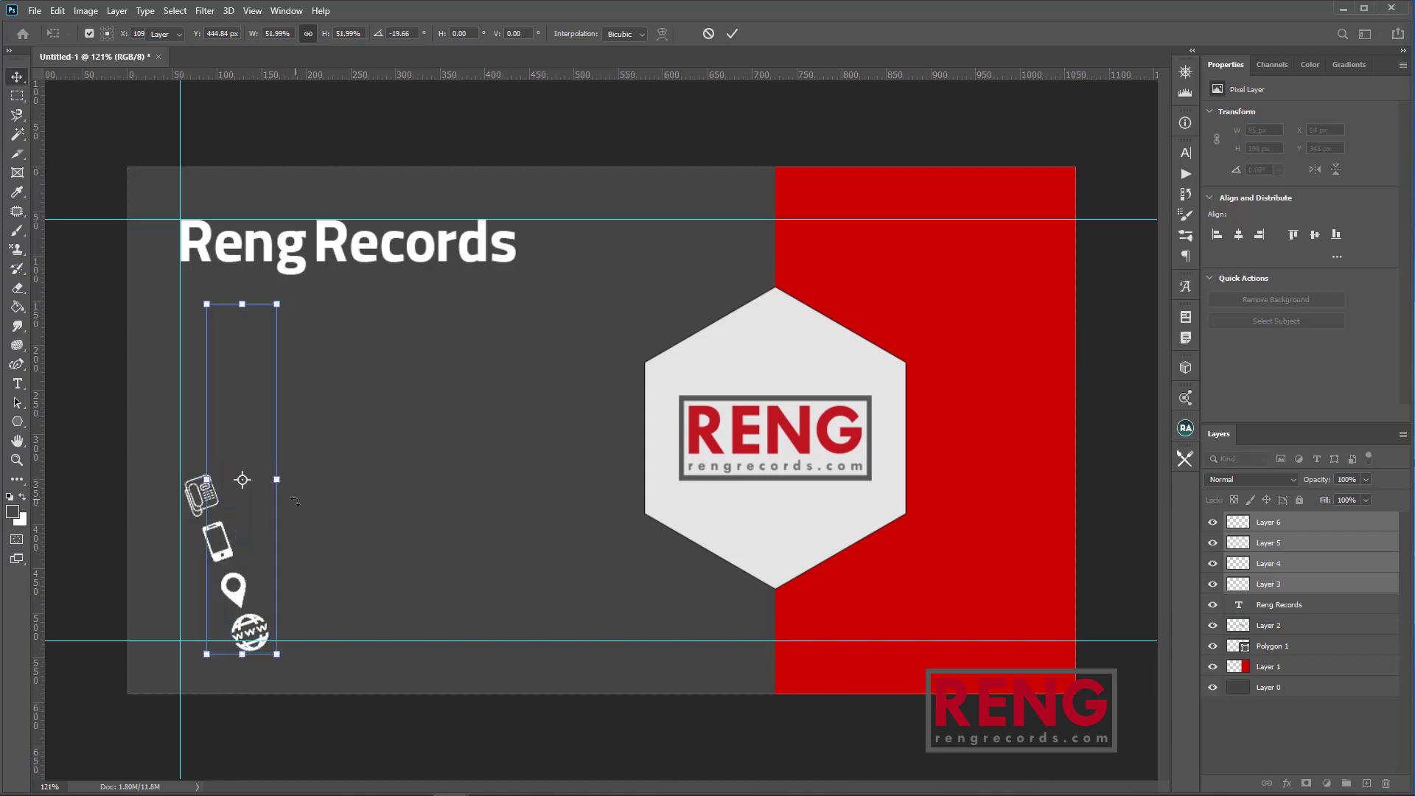
# Scale the icon column down to about 47 px wide and move it upward on the card.
pyautogui.moveTo(276, 302); pyautogui.dragTo(248, 446)
pyautogui.press('Return')
pyautogui.moveTo(331, 528); pyautogui.dragTo(320, 440)
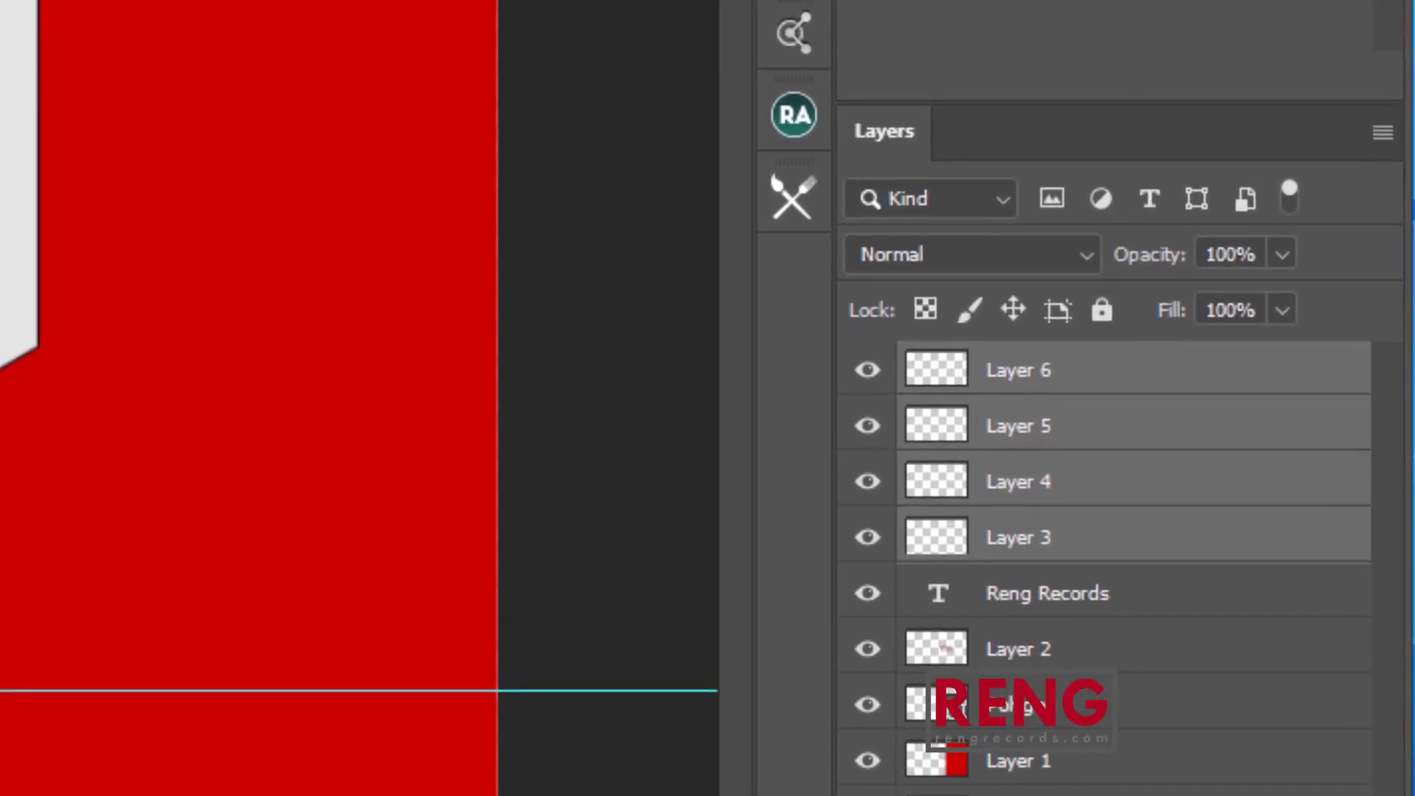
# Distribute the four icon layers evenly in the vertical direction and move the column against the left and lower margin guides.
pyautogui.click(965, 538)
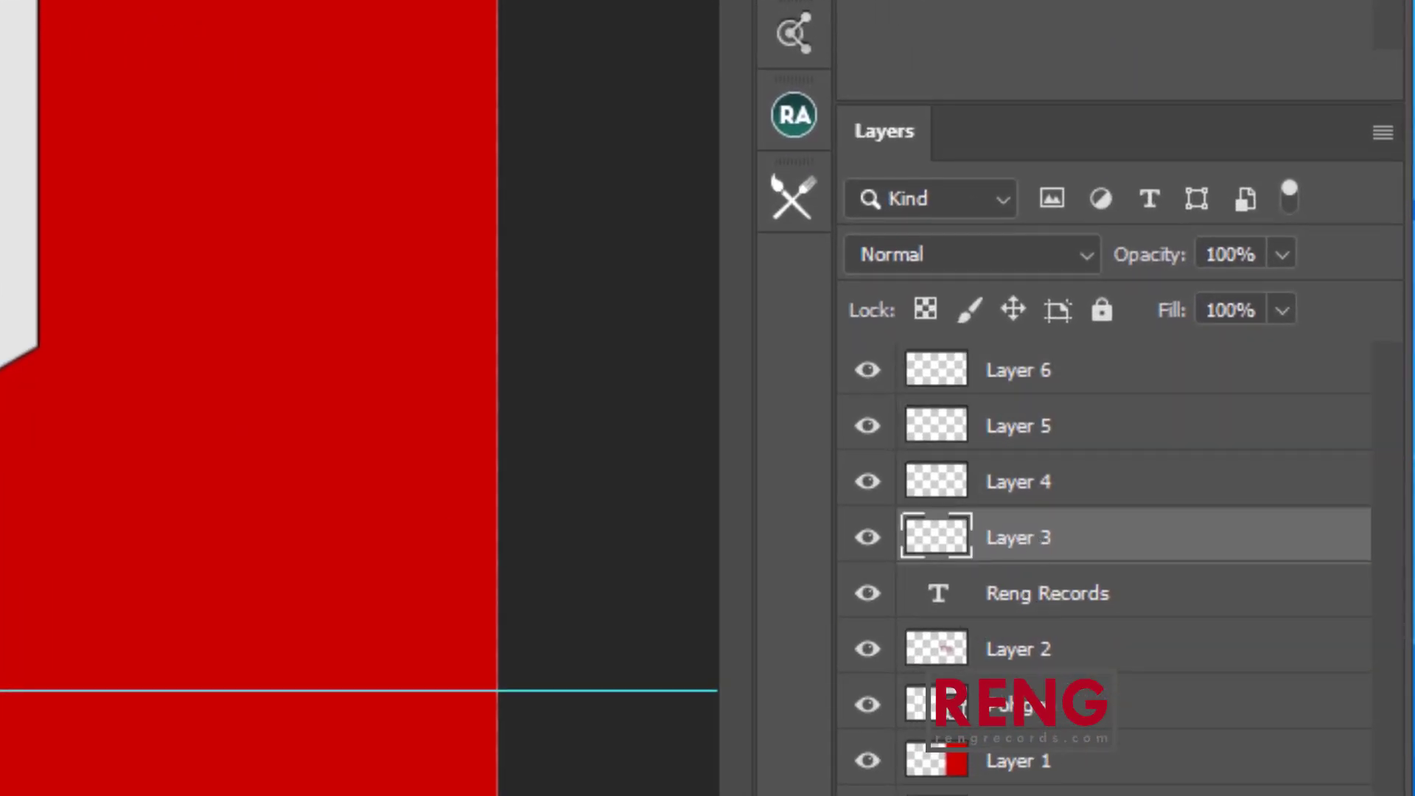
pyautogui.keyDown('shift'); pyautogui.click(1036, 372); pyautogui.keyUp('shift')
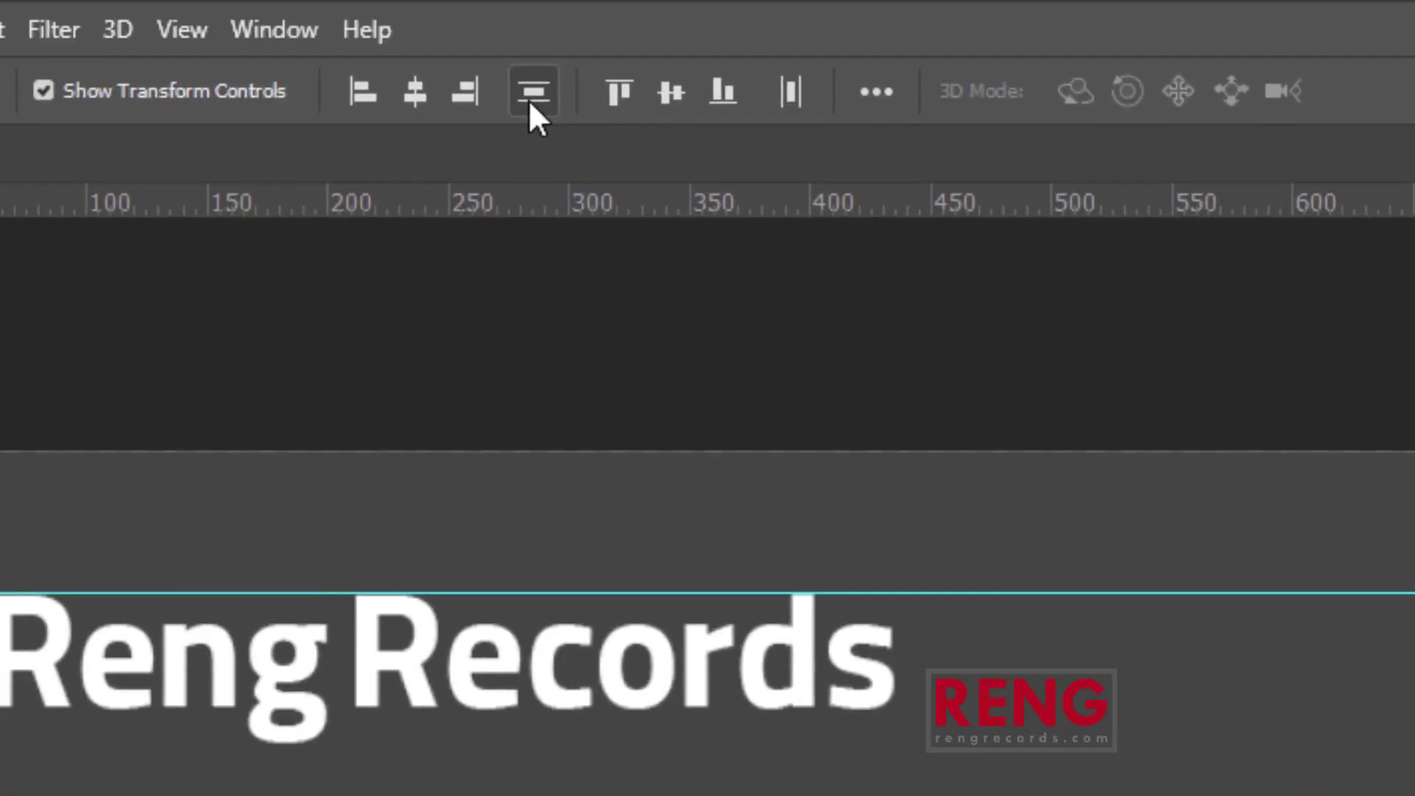
pyautogui.click(530, 100)
pyautogui.moveTo(391, 552); pyautogui.dragTo(394, 581)
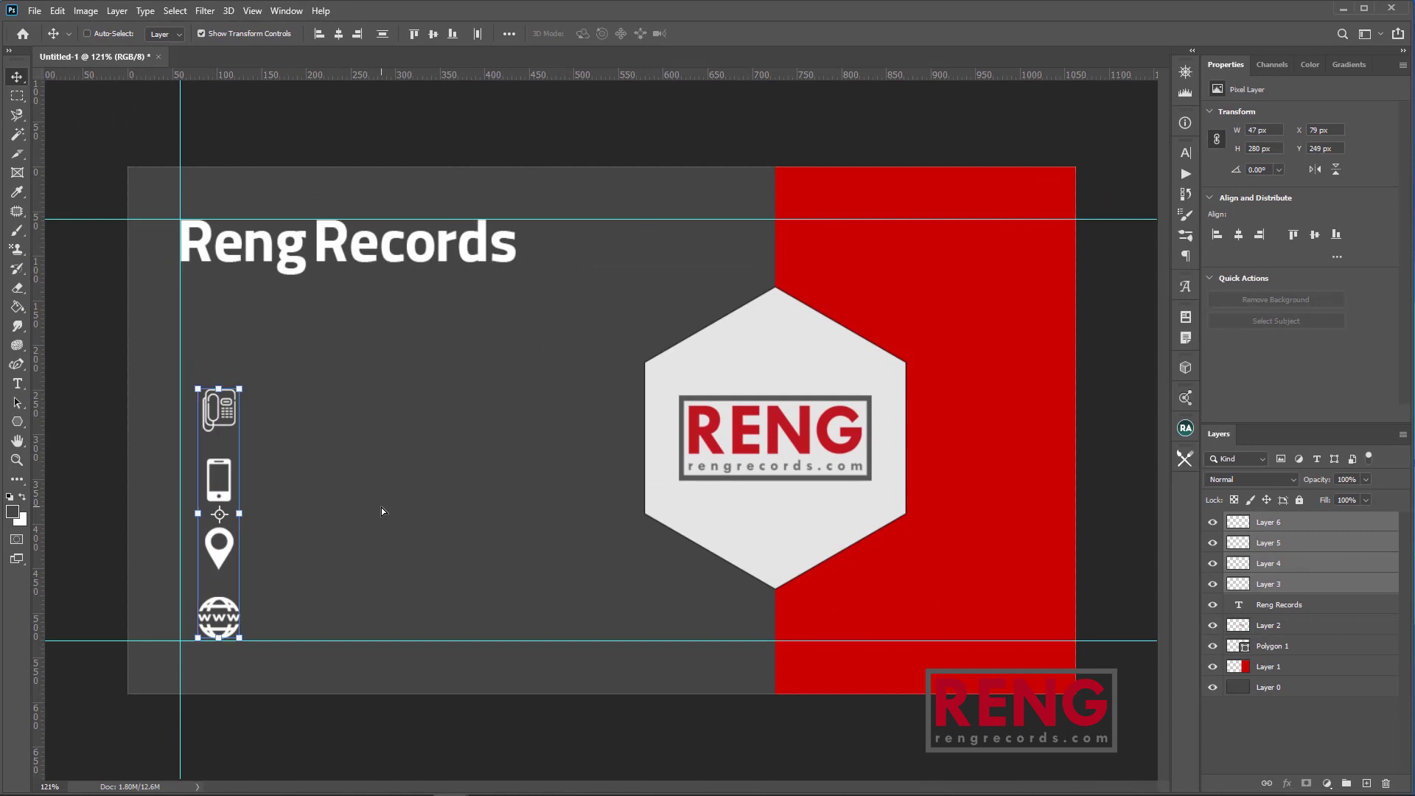
pyautogui.hotkey('shift', 'Left')
pyautogui.hotkey('shift', 'Left')
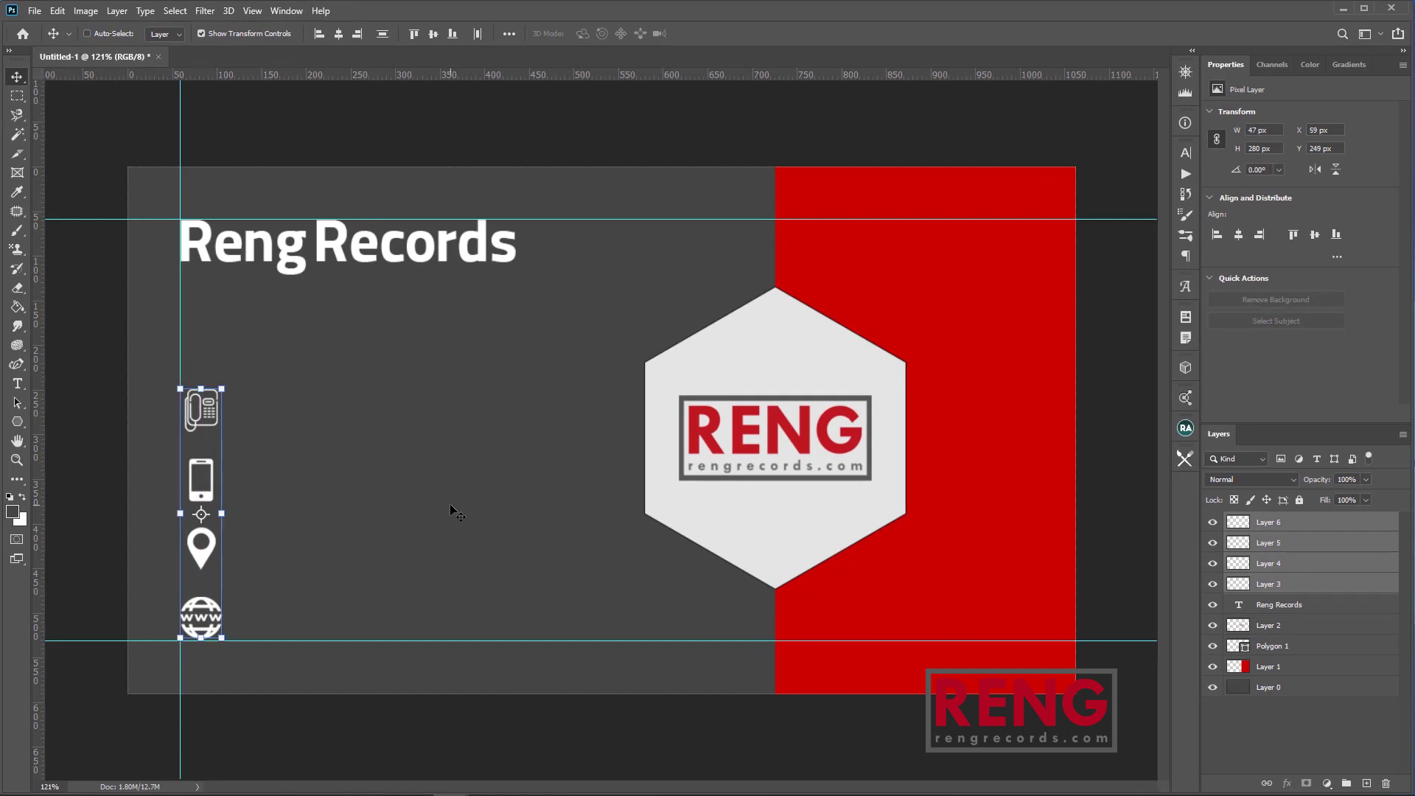
# Add a white 16 pt Myriad Pro text layer containing a placeholder phone number made of zeros.
pyautogui.press('m')
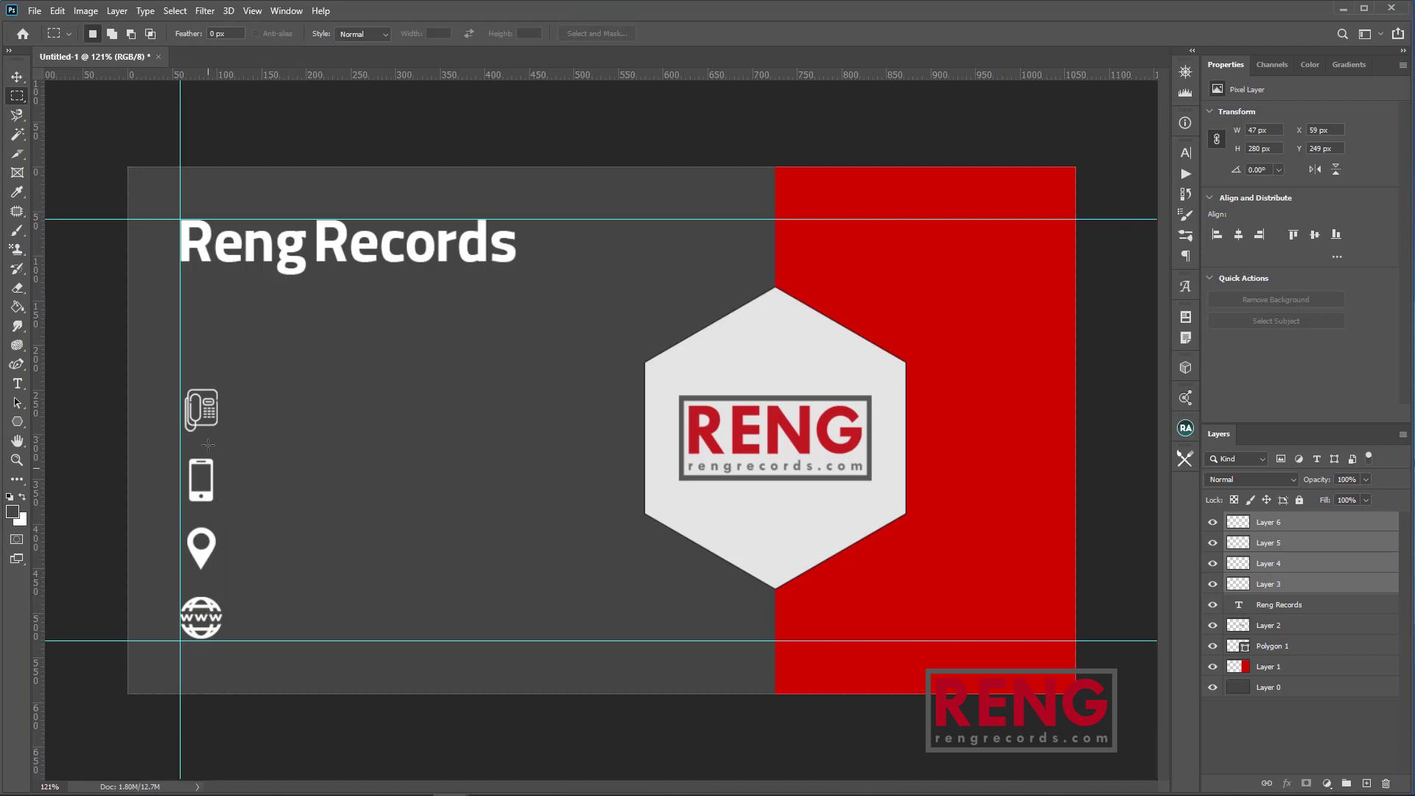
pyautogui.press('t')
pyautogui.click(364, 388)
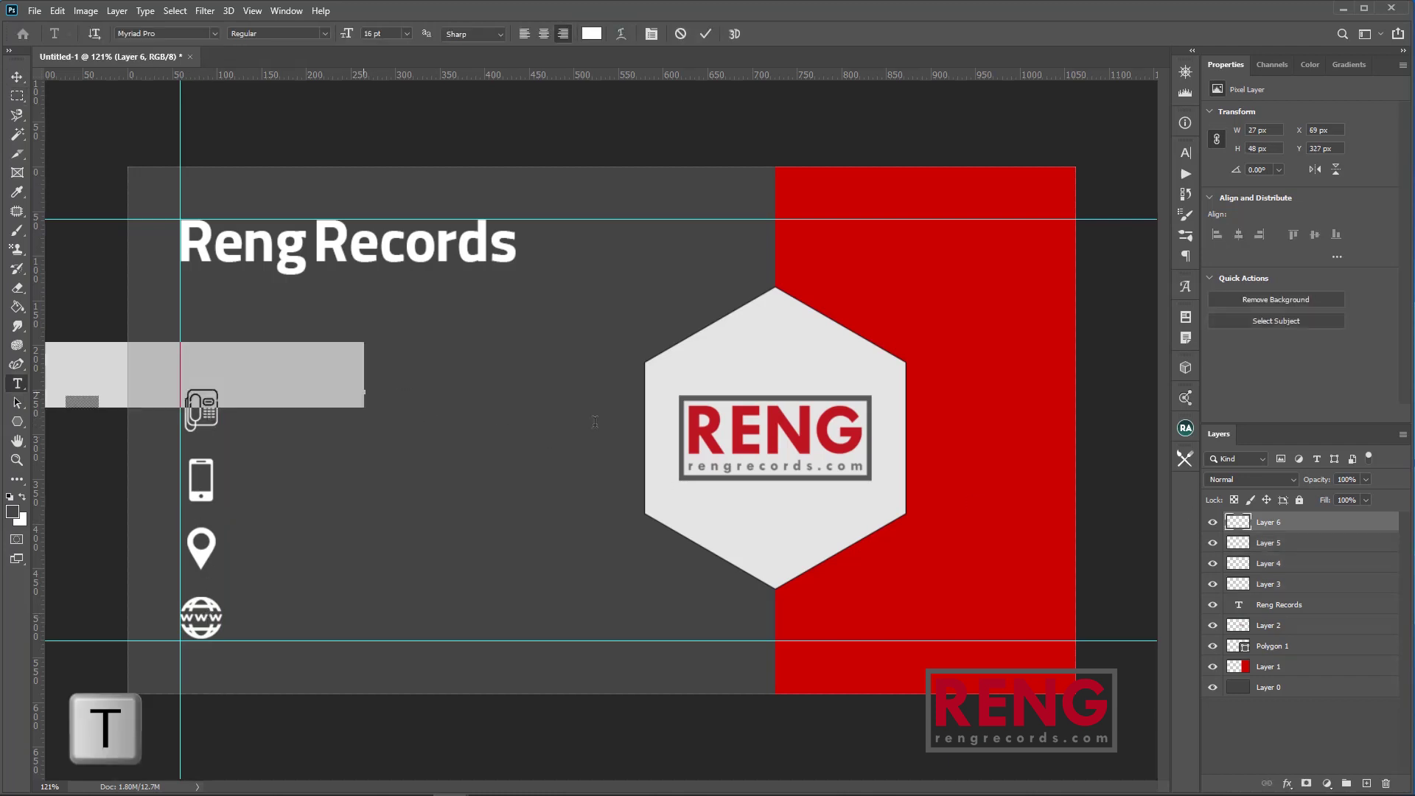
pyautogui.write('0000-00')
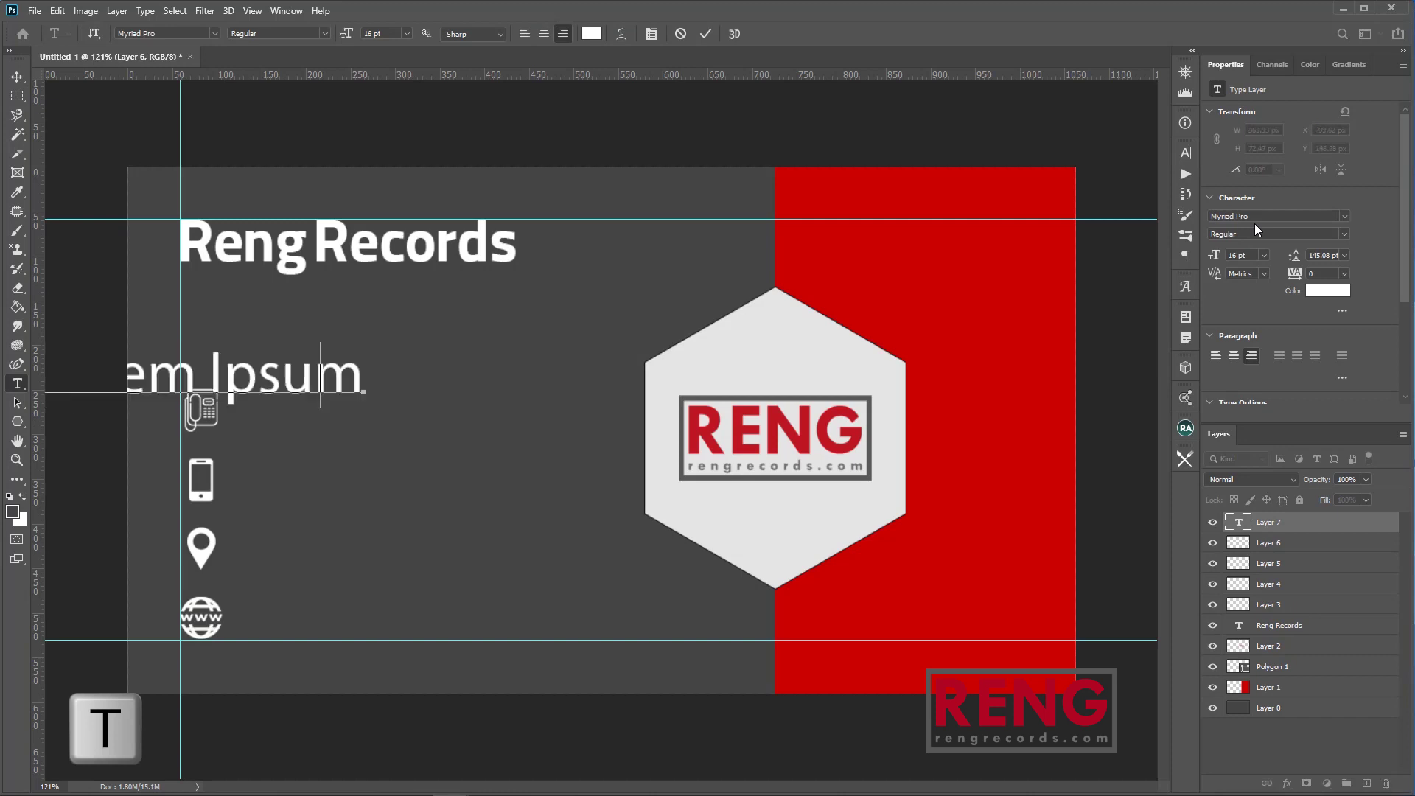
pyautogui.write('00000-00')
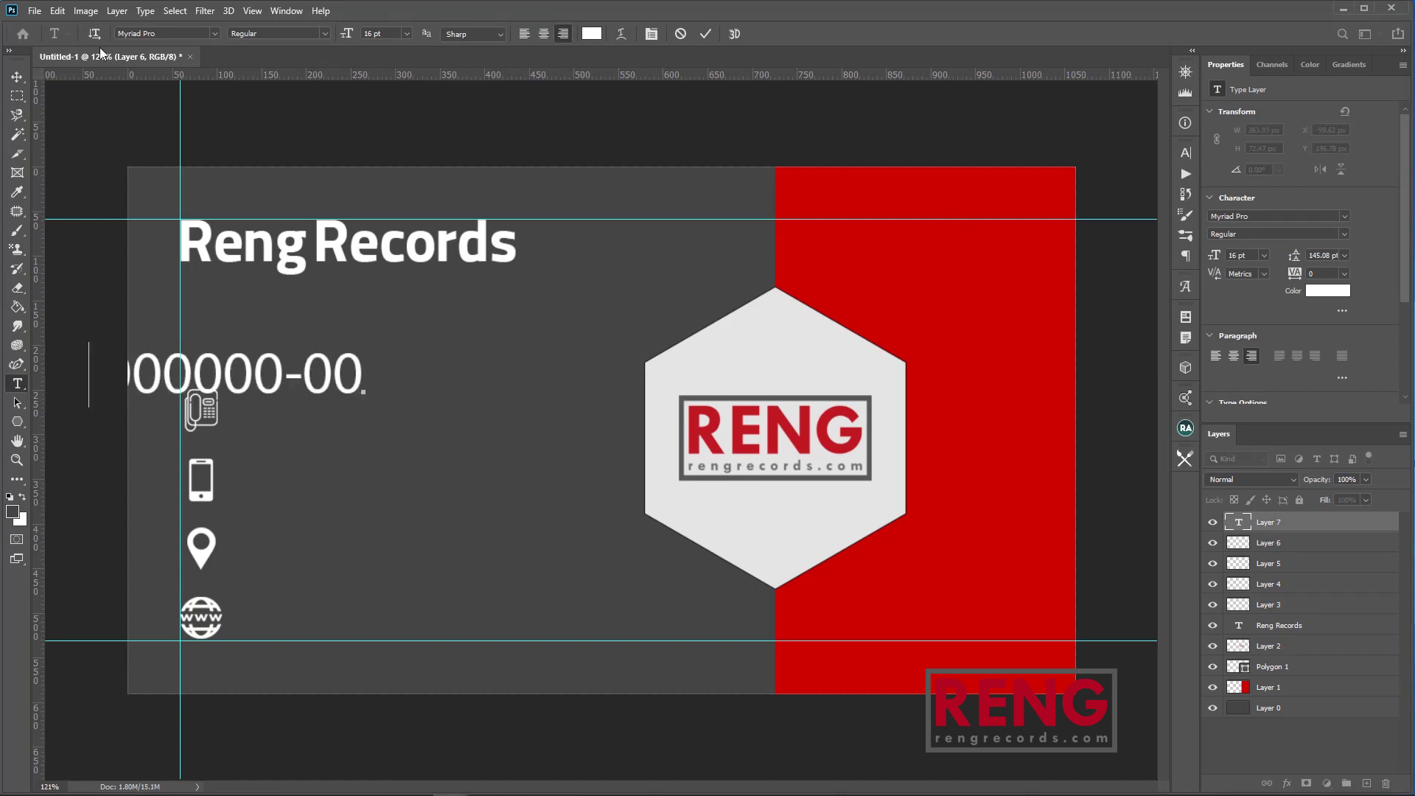
# Scale the placeholder phone number down to about 9.2 pt and place it beside the telephone icon.
pyautogui.click(17, 76)
pyautogui.moveTo(307, 380); pyautogui.dragTo(381, 412)
pyautogui.hotkey('ctrl', 't')
pyautogui.press('Return')
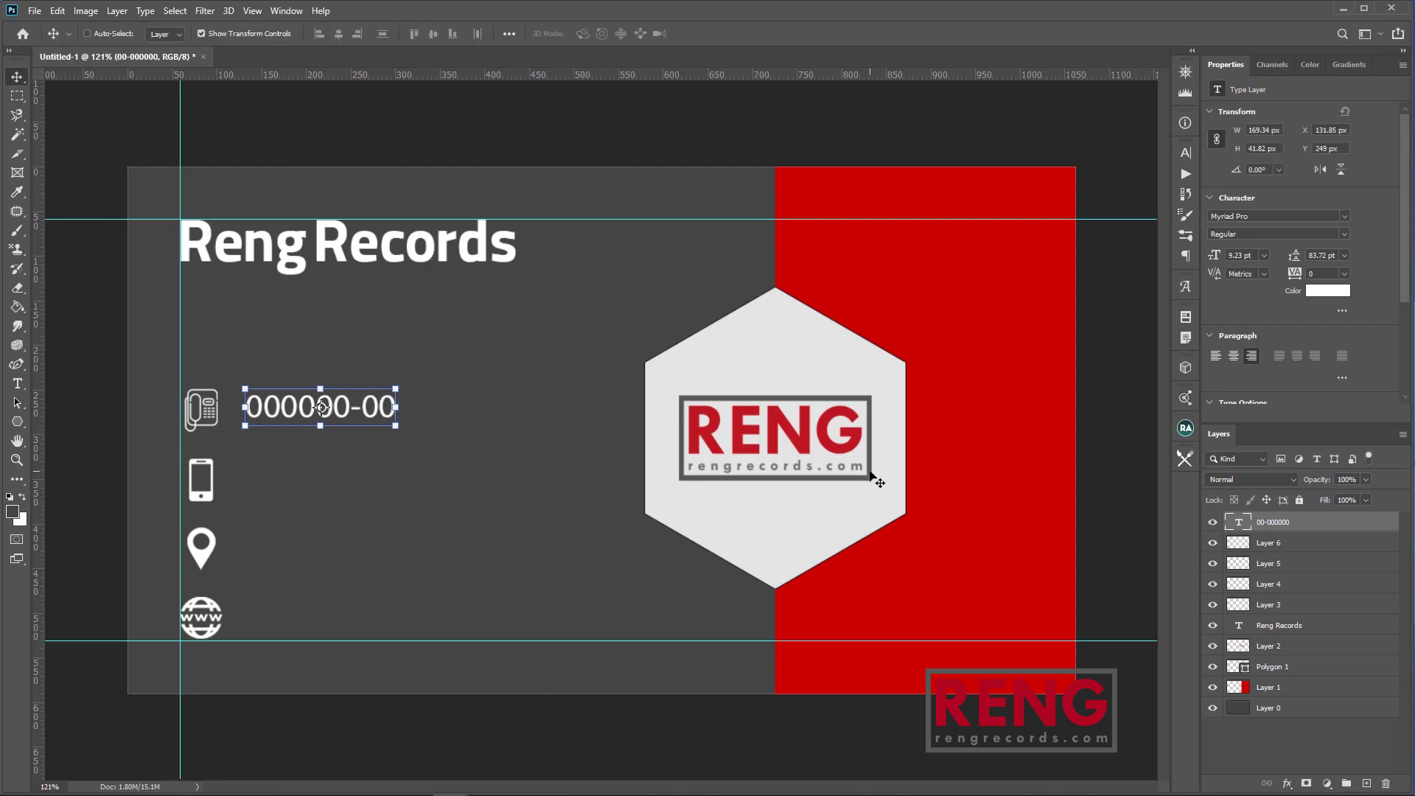
# Duplicate the placeholder phone number and move the copy down beside the cell phone icon.
pyautogui.hotkey('ctrl', 'j')
pyautogui.moveTo(516, 440); pyautogui.dragTo(508, 496)
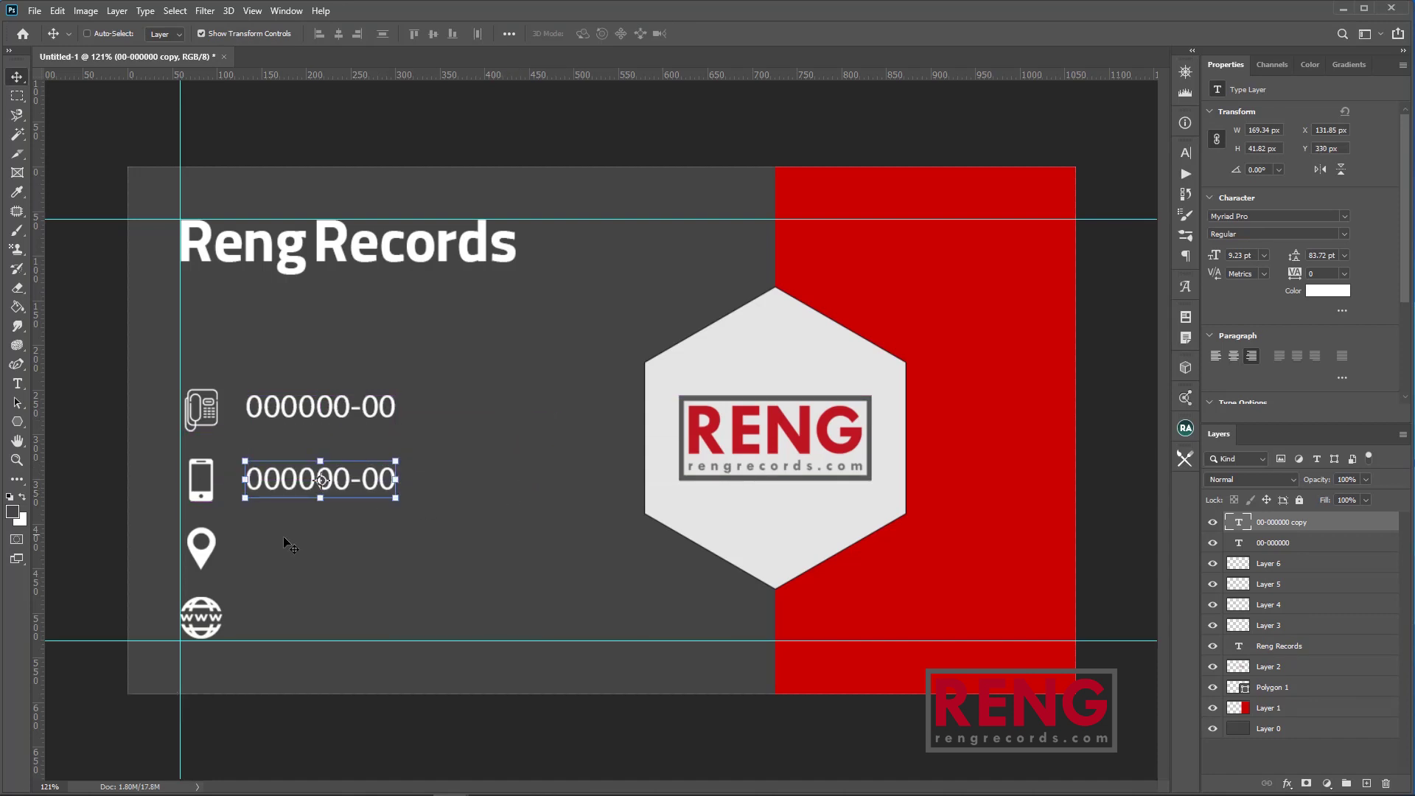
pyautogui.press('ctrl')
# Add a Lorem Ipsum text layer, scale it to about 8 pt and place it beside the location icon.
pyautogui.press('t')
pyautogui.click(495, 549)
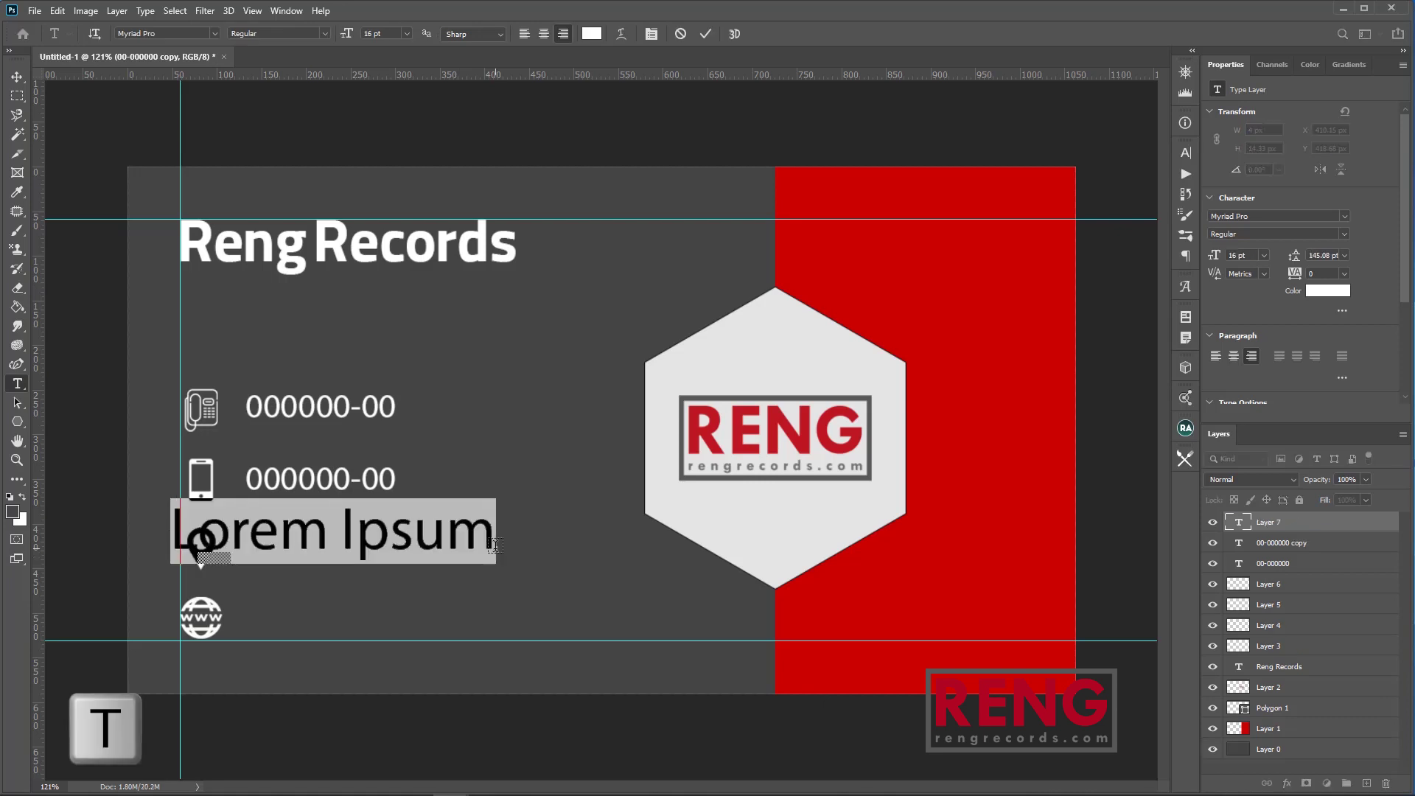
pyautogui.click(17, 76)
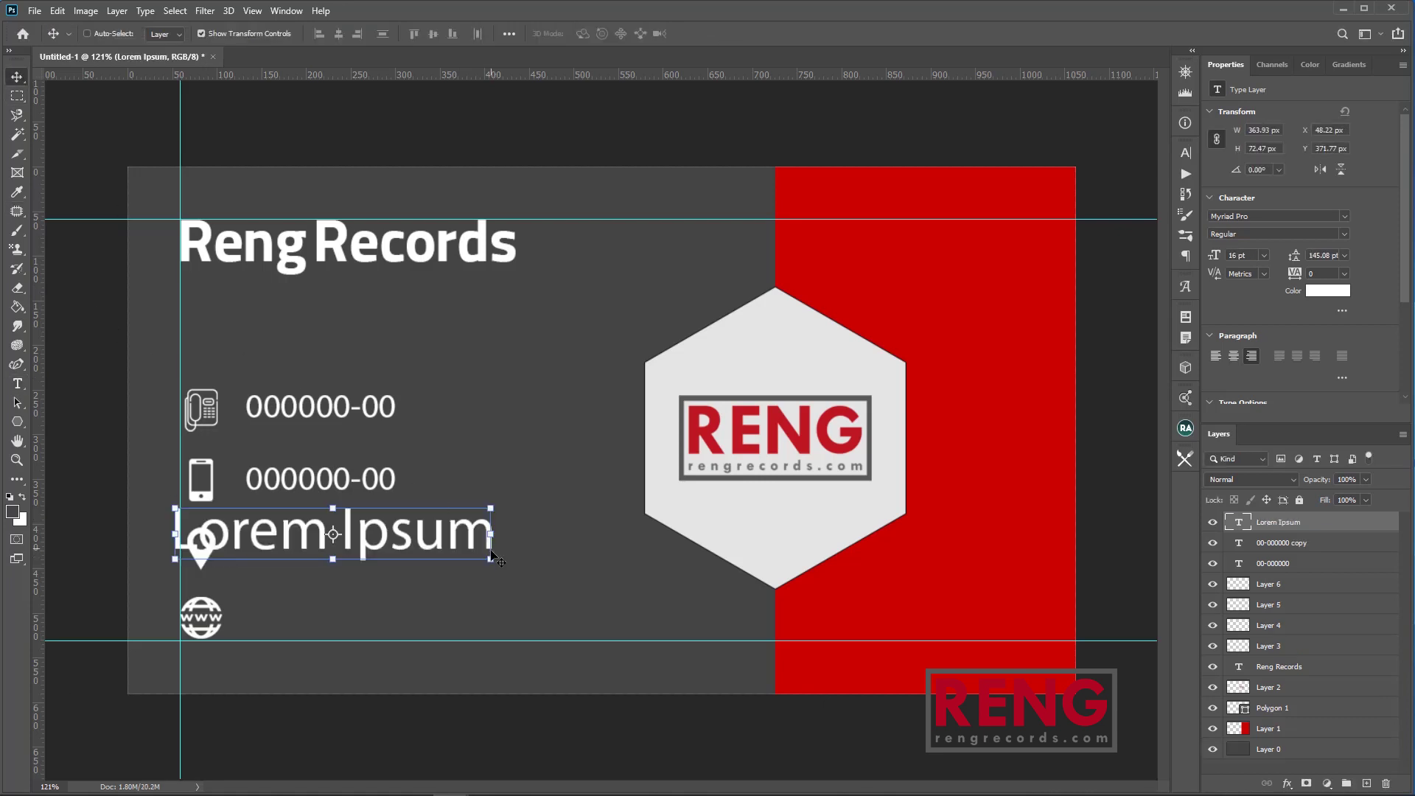
pyautogui.moveTo(491, 559); pyautogui.dragTo(387, 558)
pyautogui.press('Return')
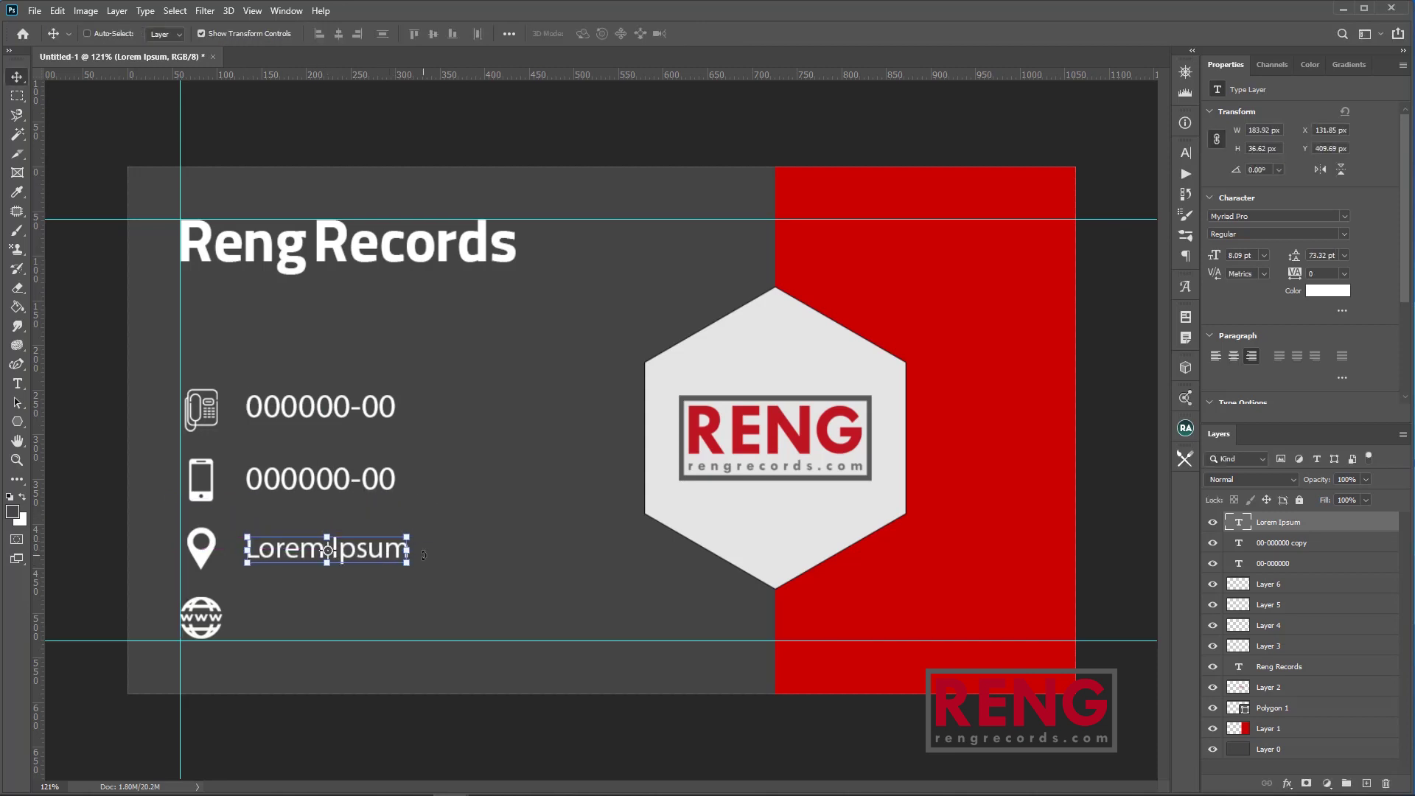
# Duplicate the Lorem Ipsum text beside the web icon, change the copy to rengrecords.com and align it with the lines above.
pyautogui.hotkey('ctrl', 'j')
pyautogui.moveTo(423, 554); pyautogui.dragTo(481, 623)
pyautogui.doubleClick(359, 620)
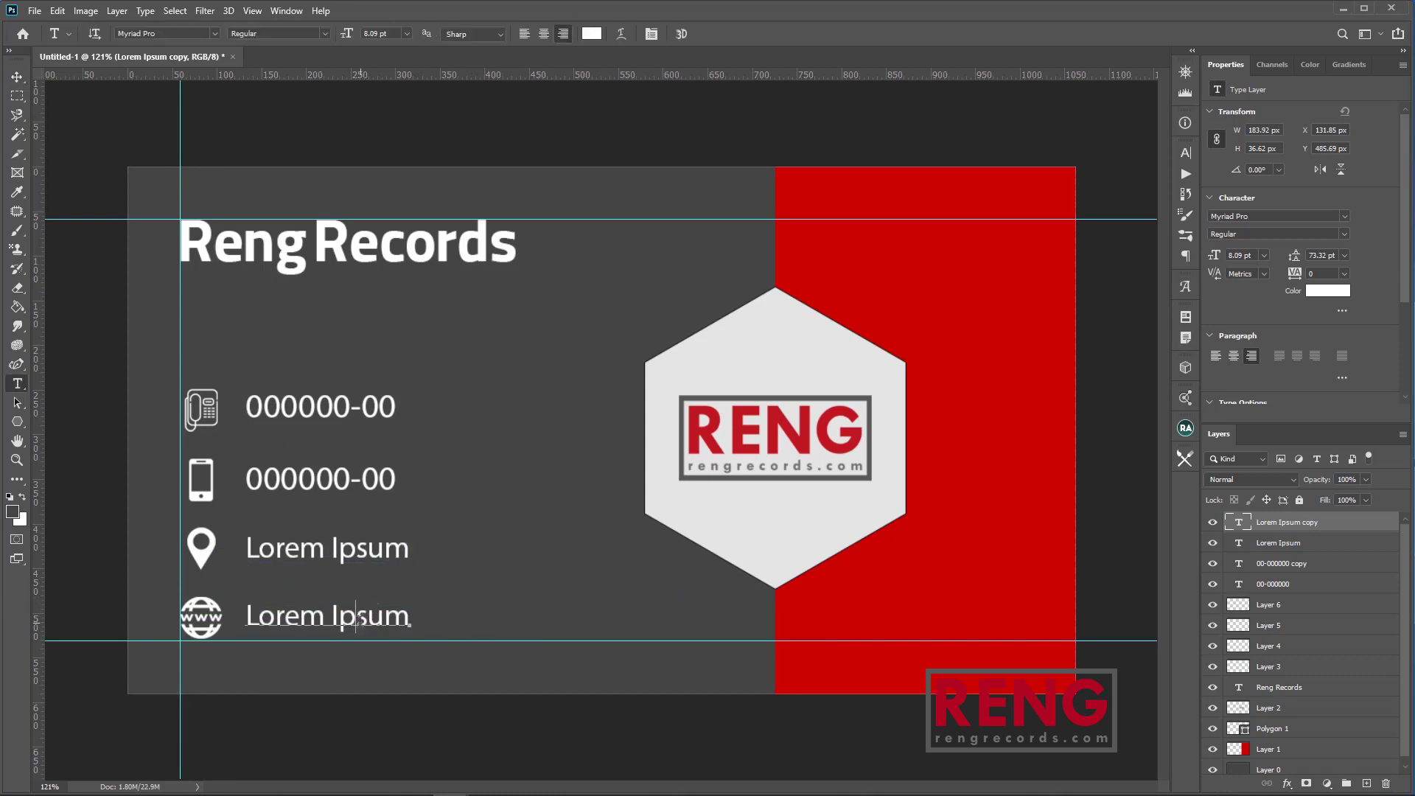
pyautogui.tripleClick(360, 621)
pyautogui.write('rengre')
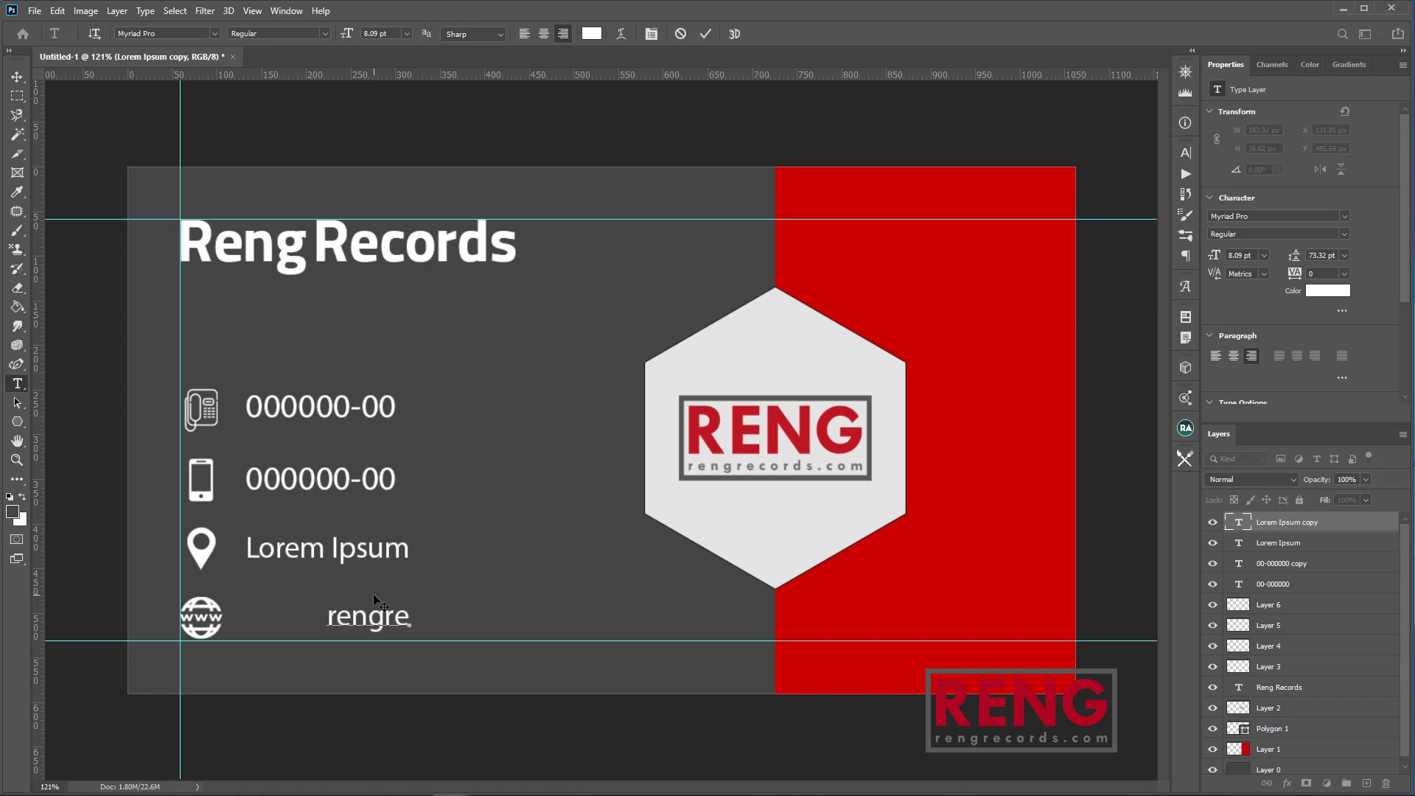
pyautogui.write('cords.com')
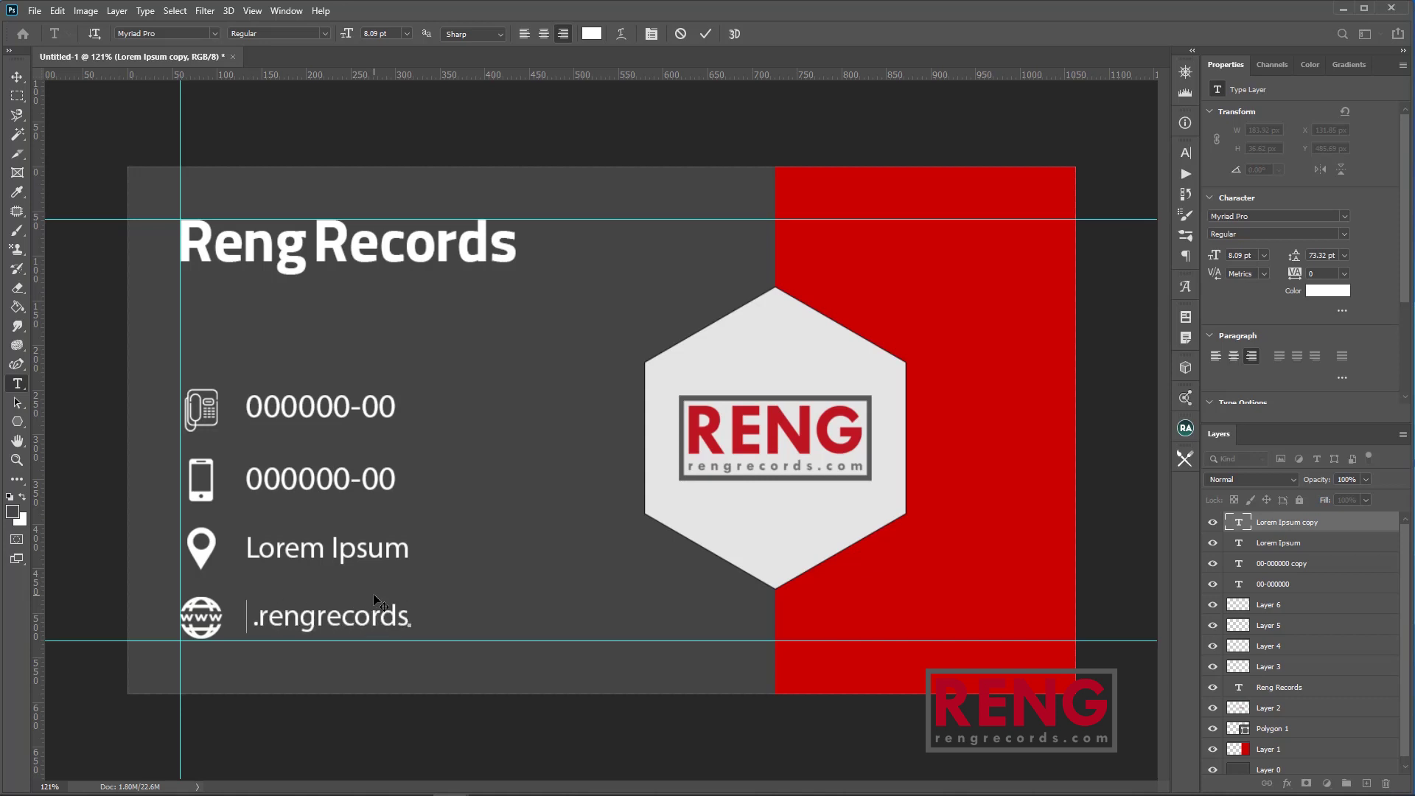
pyautogui.click(17, 77)
pyautogui.moveTo(510, 614); pyautogui.dragTo(560, 618)
# Hide the guides on the business card.
pyautogui.press('z')
pyautogui.scroll(-3, 578, 558)
pyautogui.scroll(3, 580, 558)
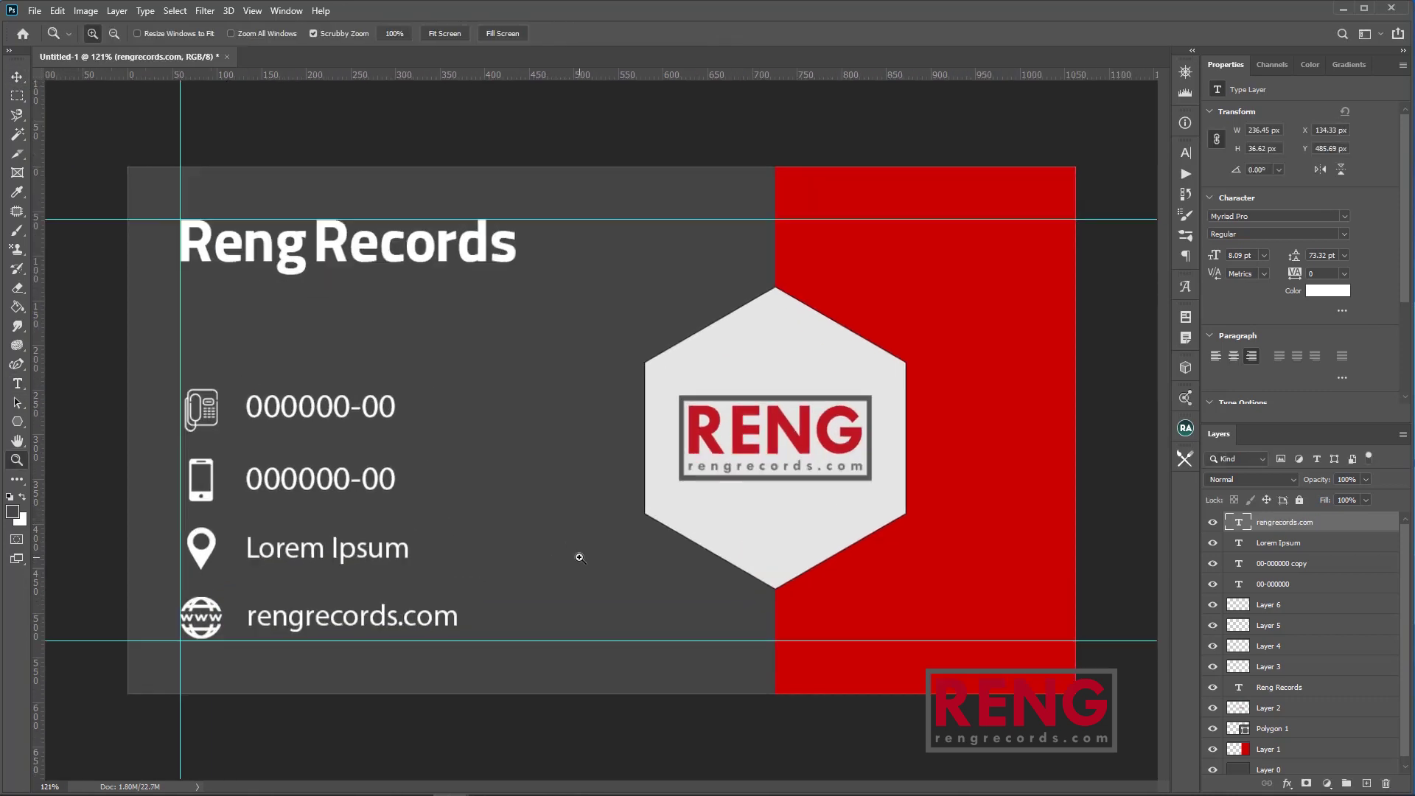
pyautogui.scroll(-1, 587, 536)
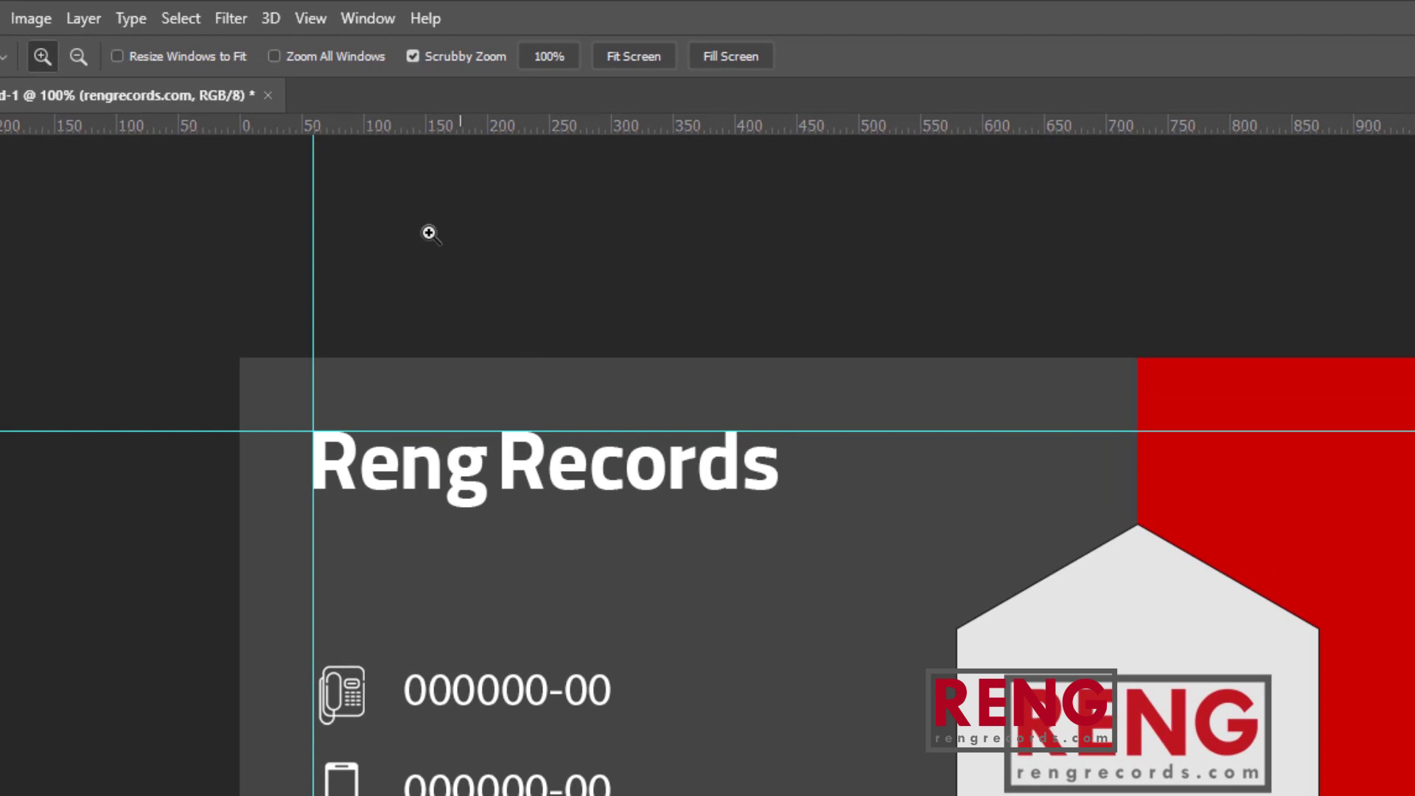
pyautogui.click(318, 20)
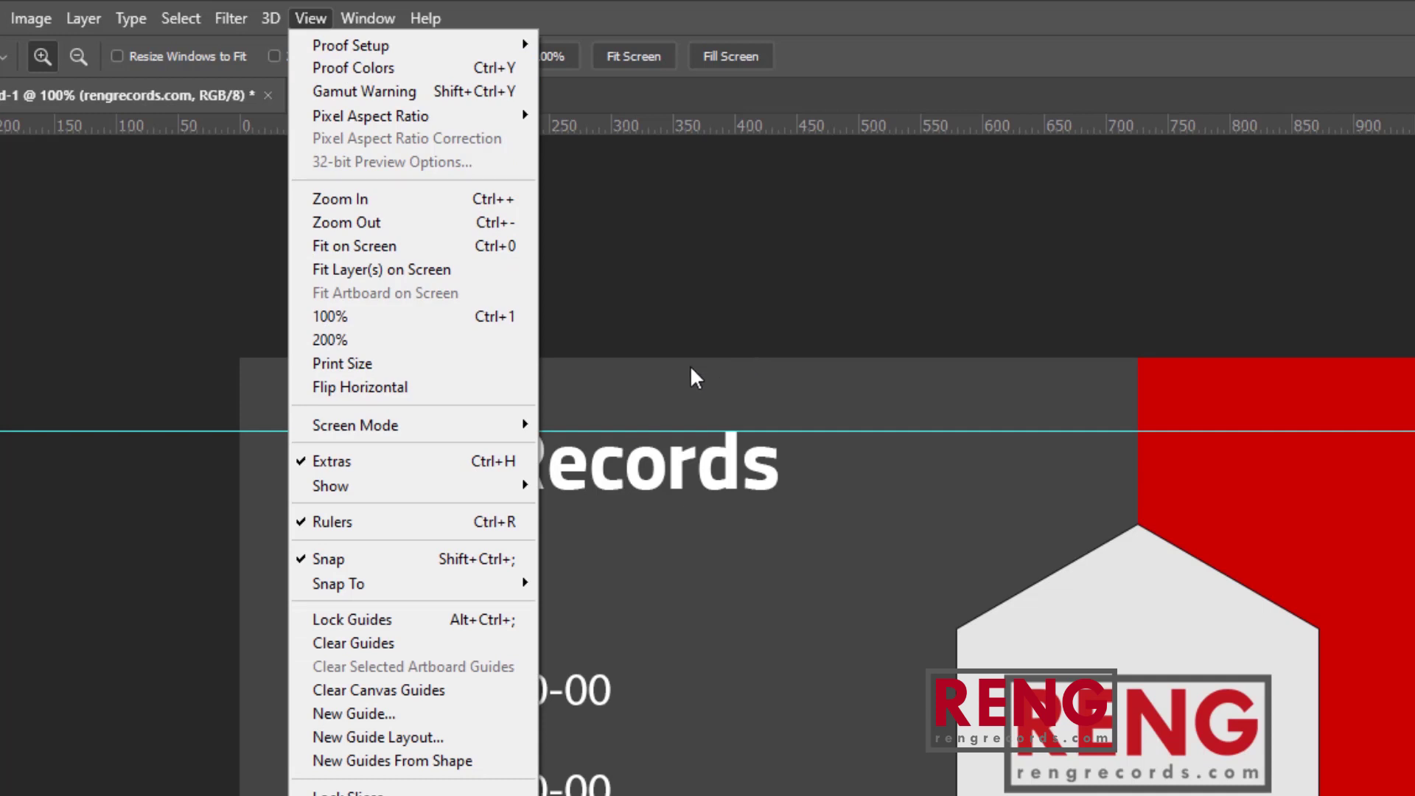
pyautogui.moveTo(504, 487)
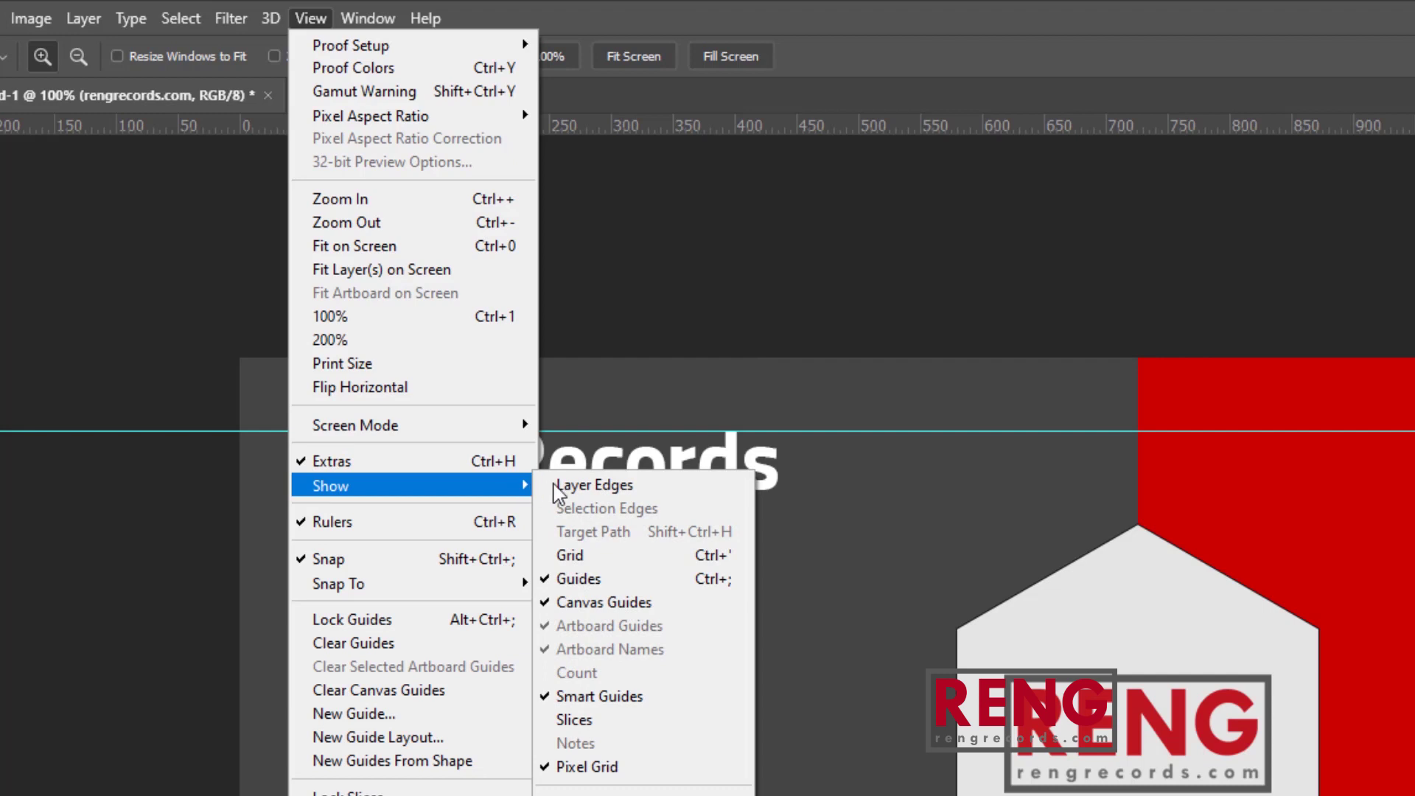
pyautogui.click(620, 579)
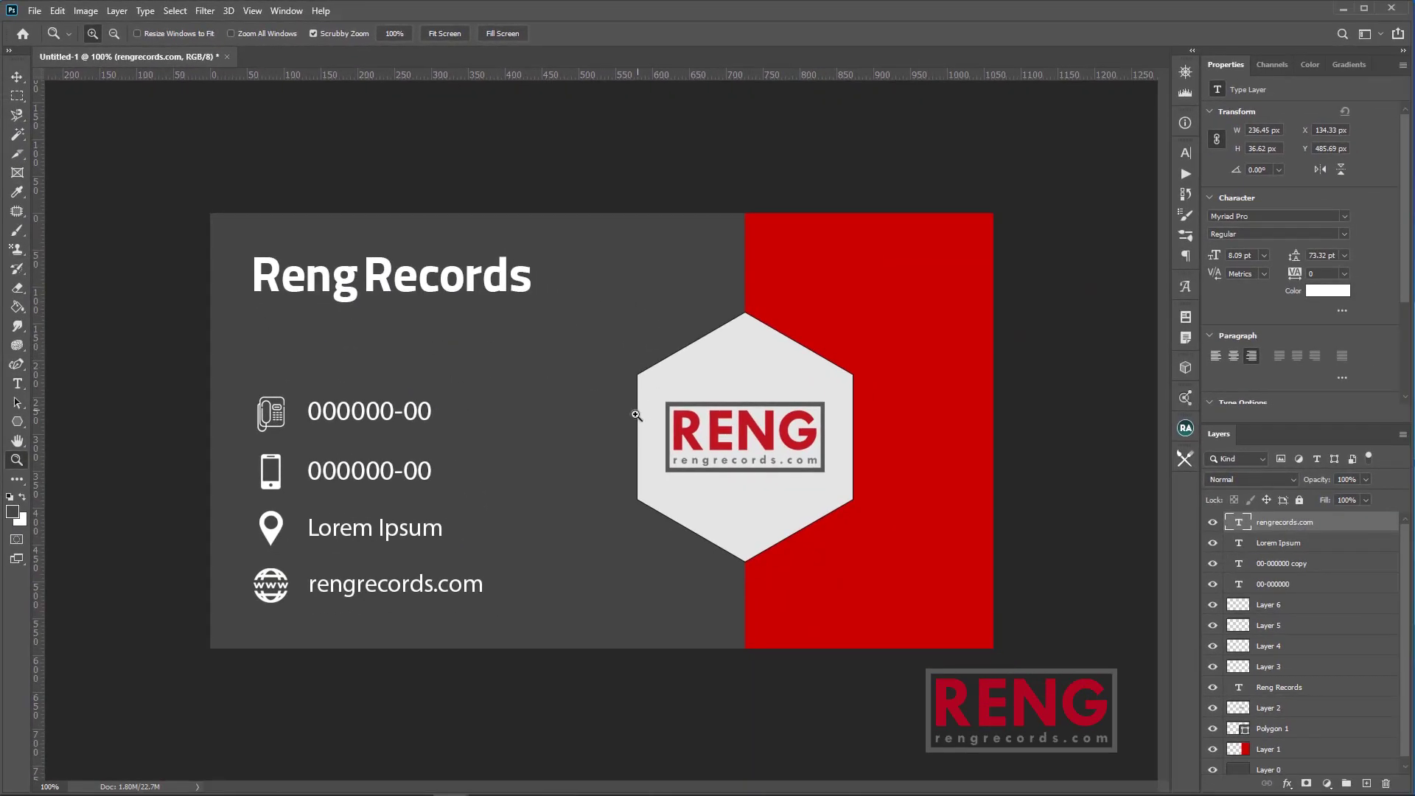
pyautogui.scroll(3, 635, 415)
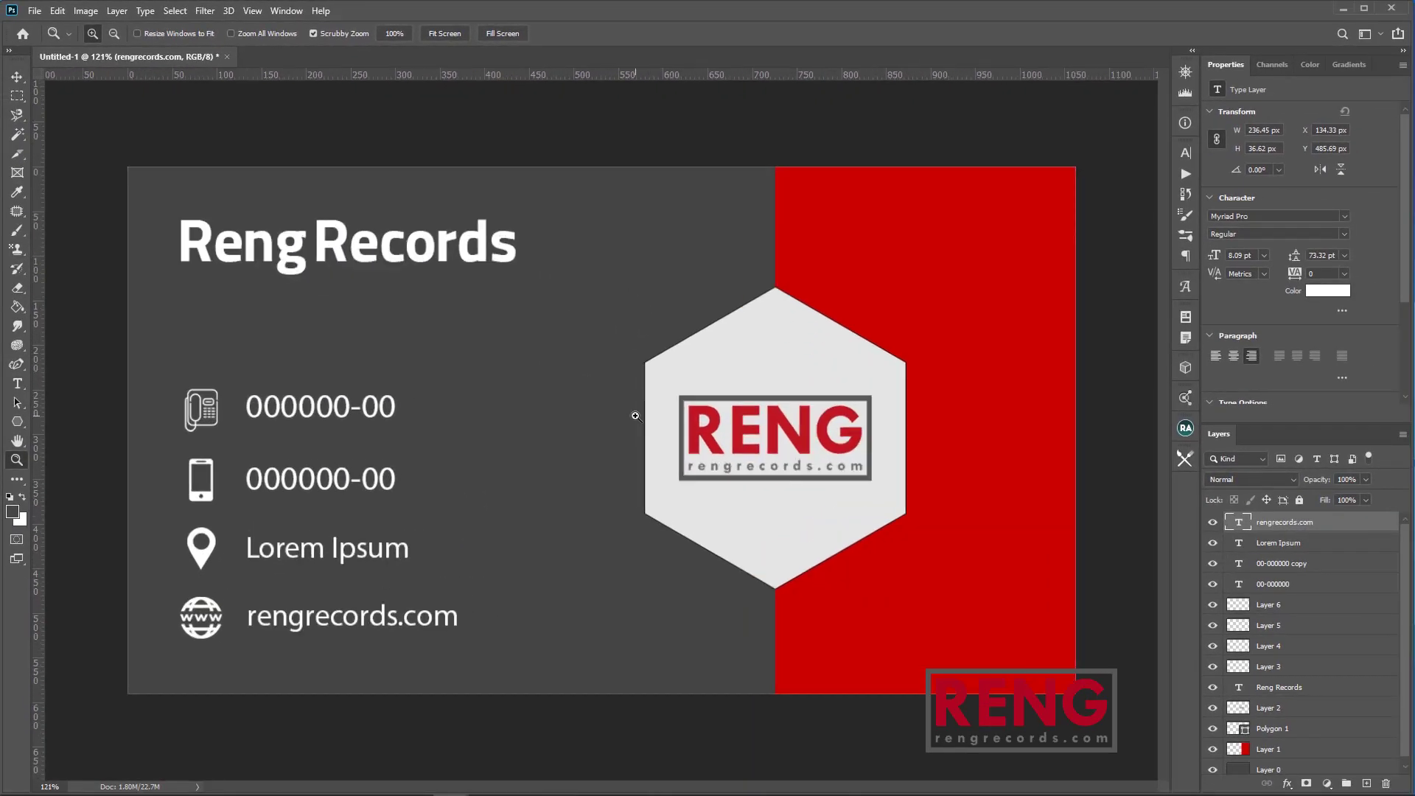
pyautogui.scroll(-2, 636, 416)
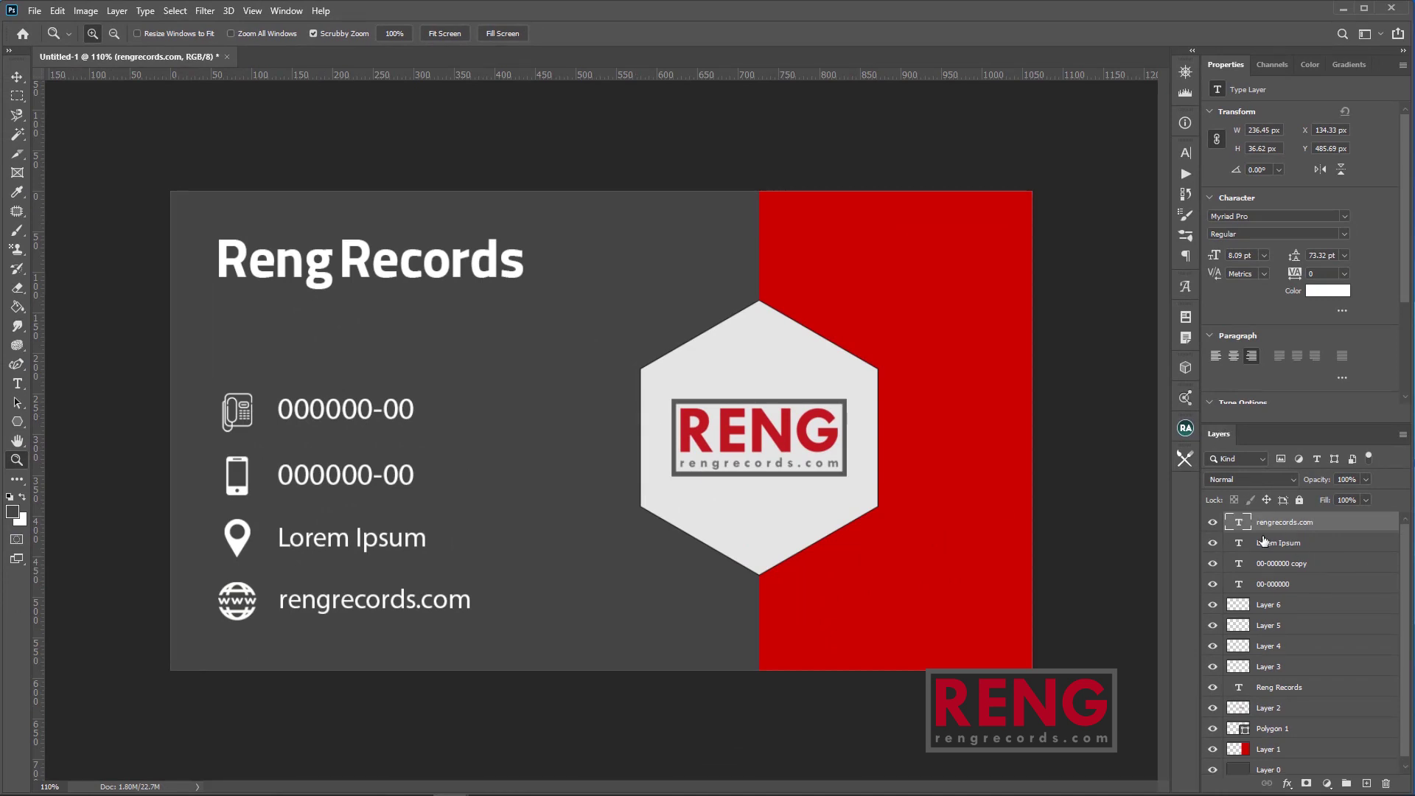
pyautogui.scroll(-1, 1299, 639)
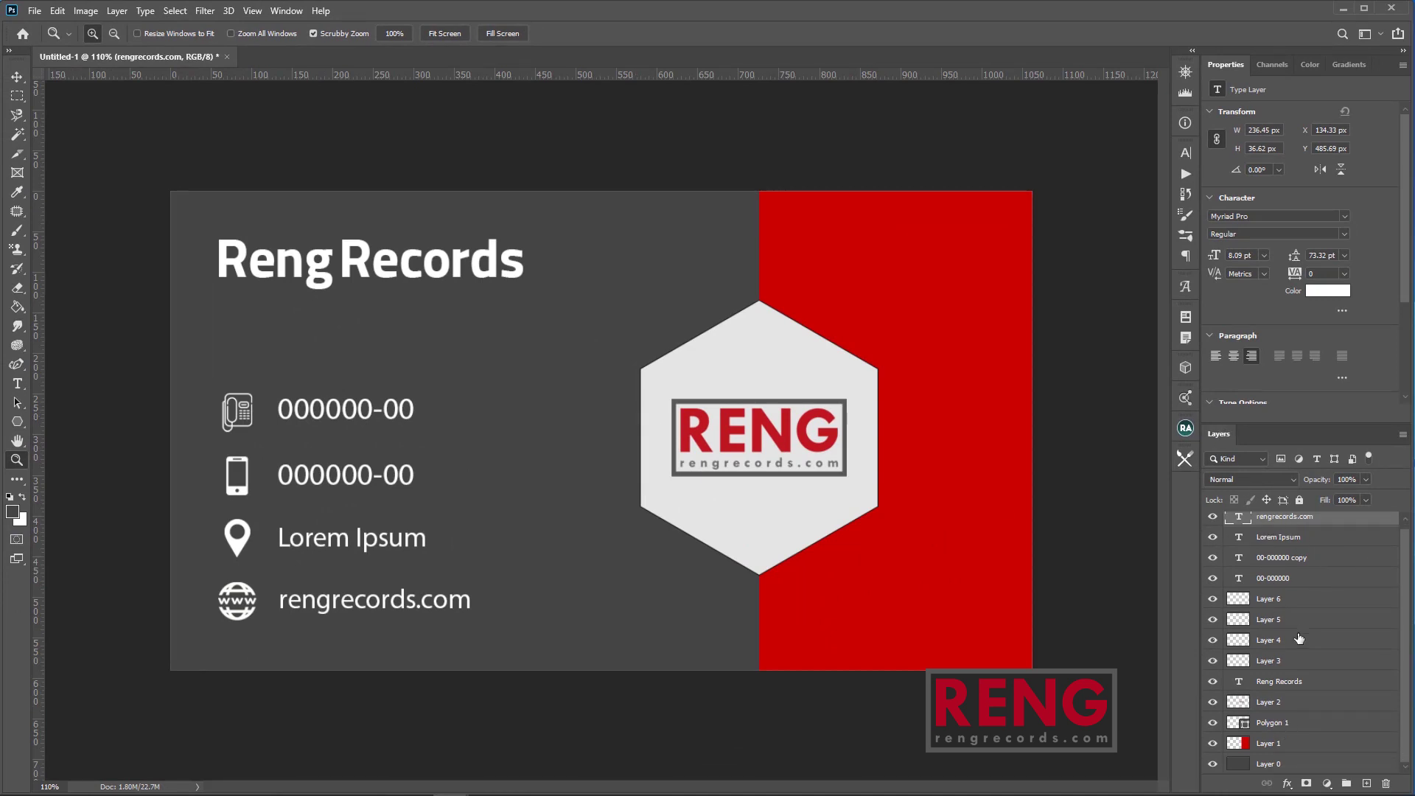
# Review the business card's layers one by one, from the background up to the rengrecords.com text layer.
pyautogui.click(1275, 765)
pyautogui.click(1278, 744)
pyautogui.click(1282, 724)
pyautogui.click(1289, 704)
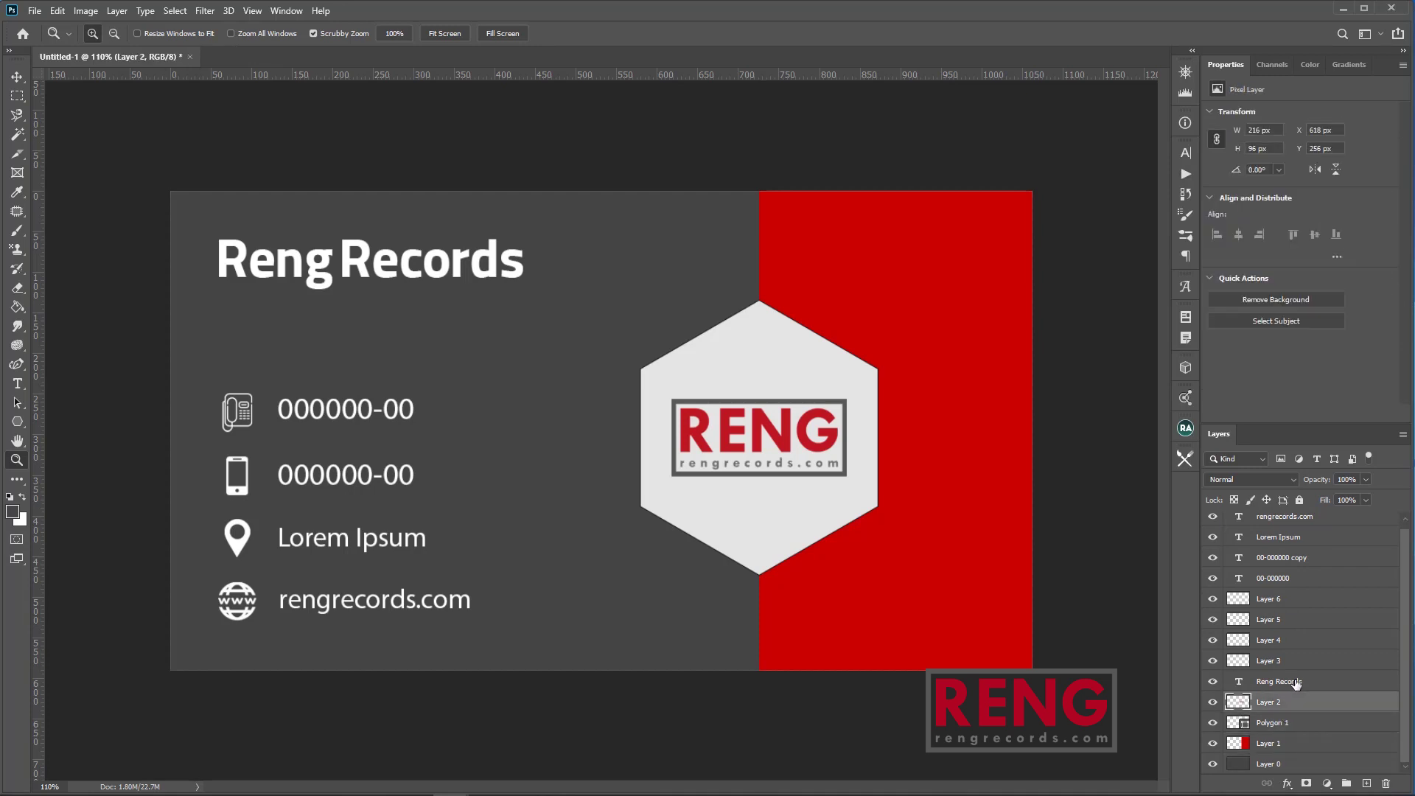
pyautogui.click(1297, 660)
pyautogui.click(1299, 639)
pyautogui.click(1300, 598)
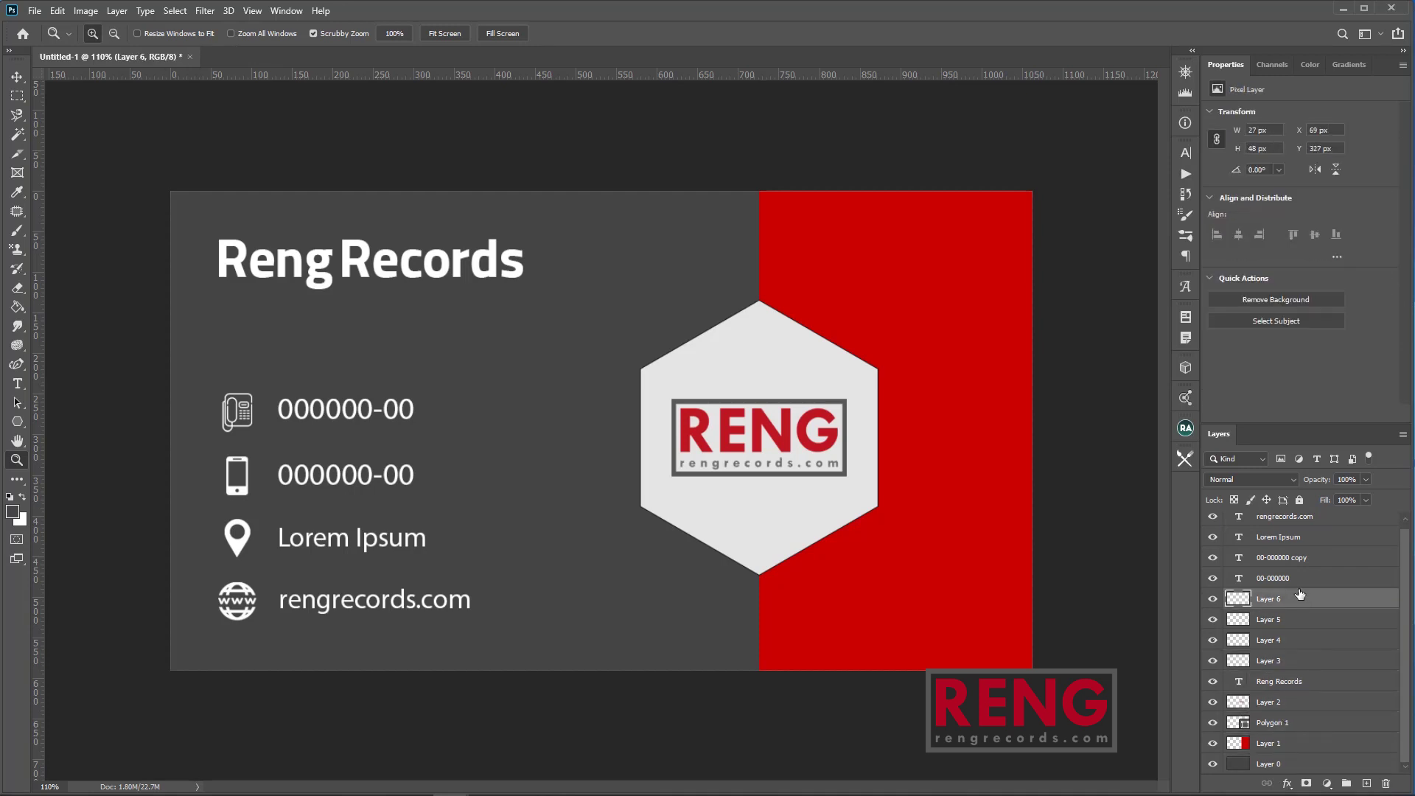
pyautogui.click(1302, 578)
pyautogui.click(1307, 558)
pyautogui.scroll(1, 1308, 556)
pyautogui.click(1308, 523)
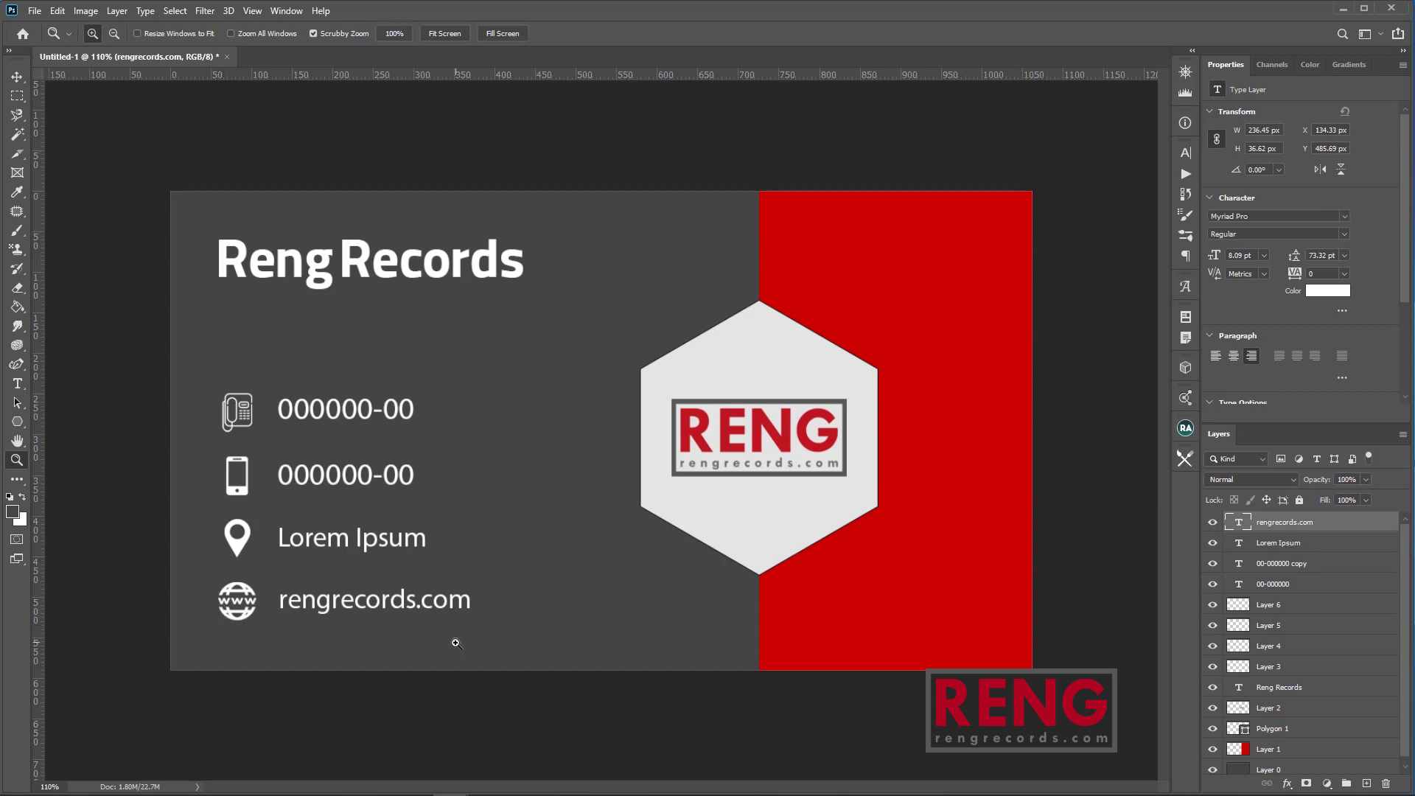
pyautogui.click(16, 76)
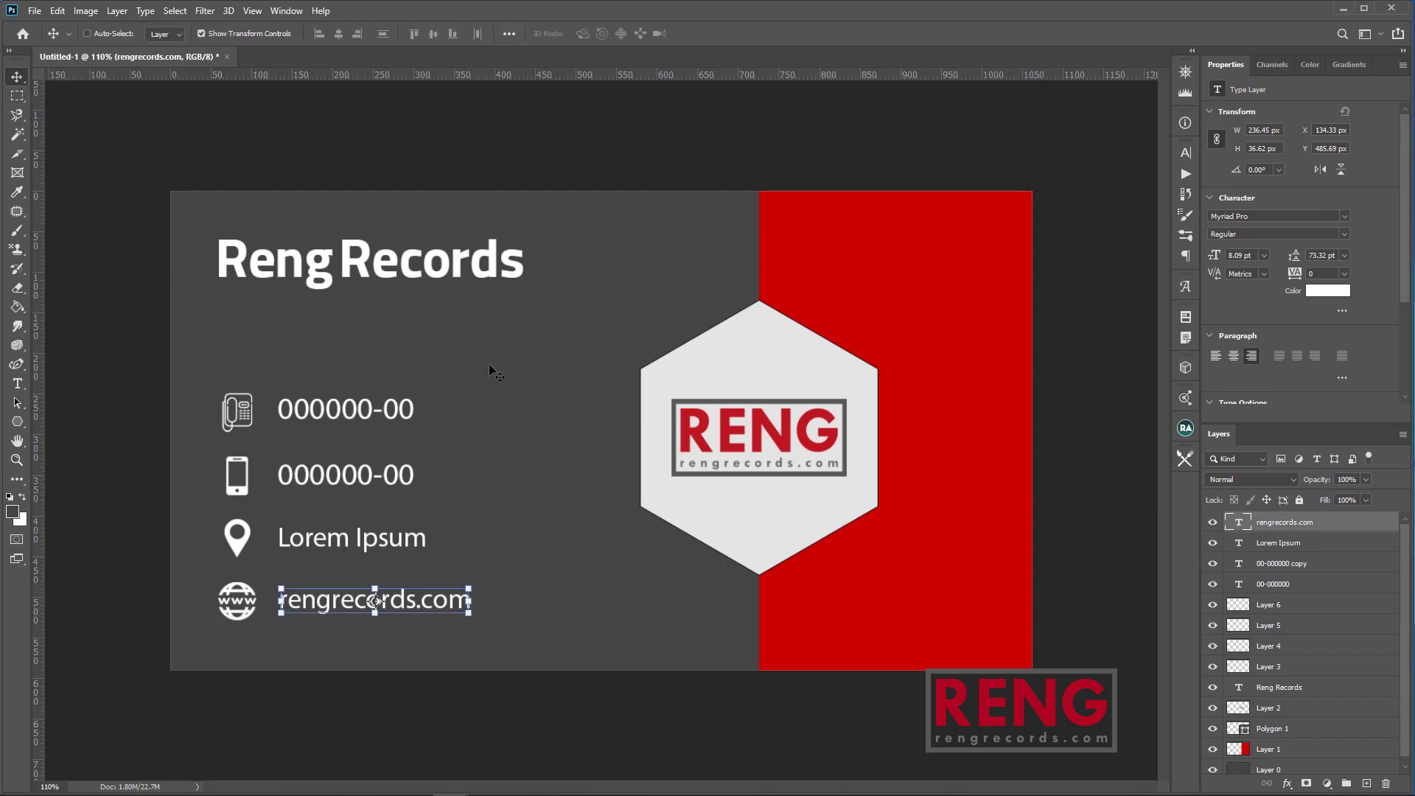
pyautogui.press('m')
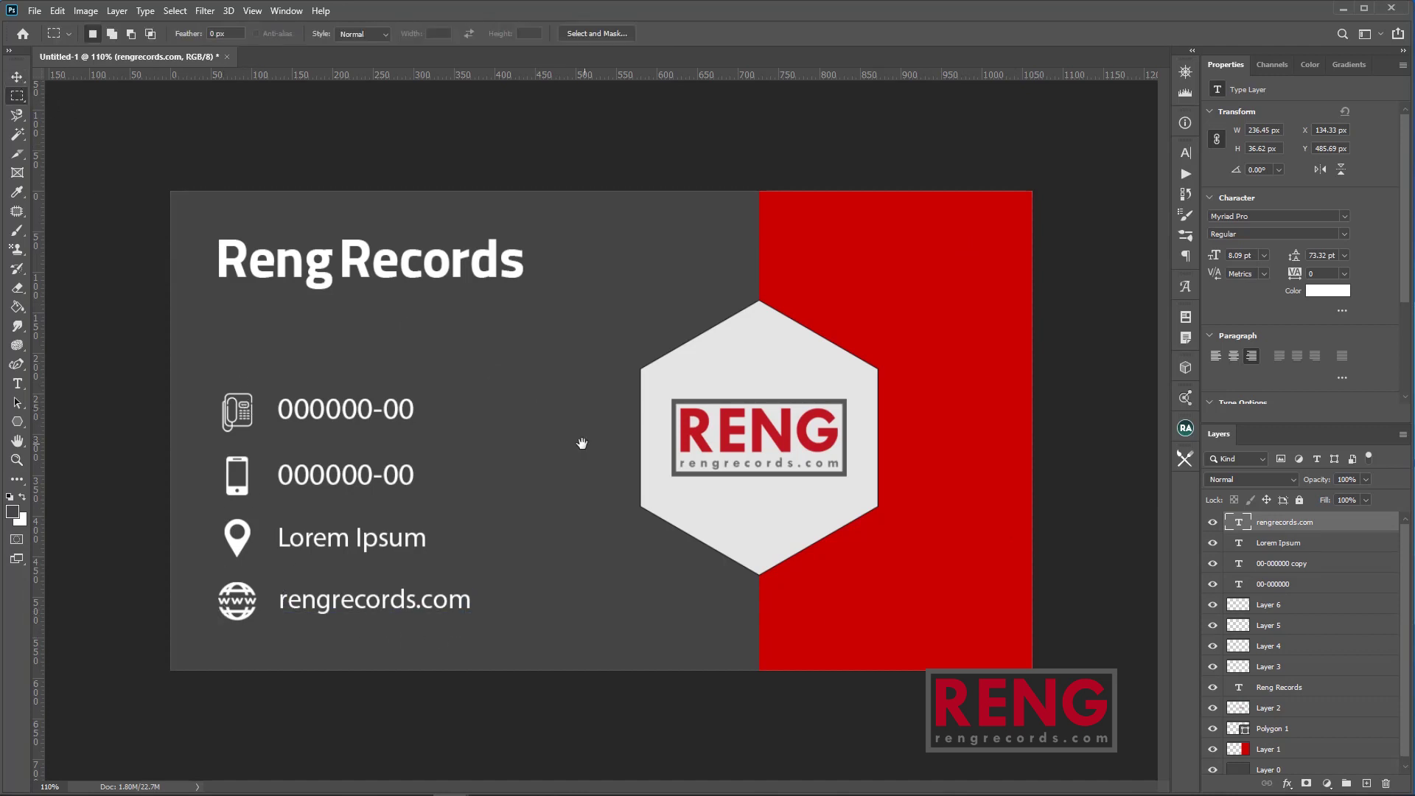
pyautogui.scroll(2, 617, 433)
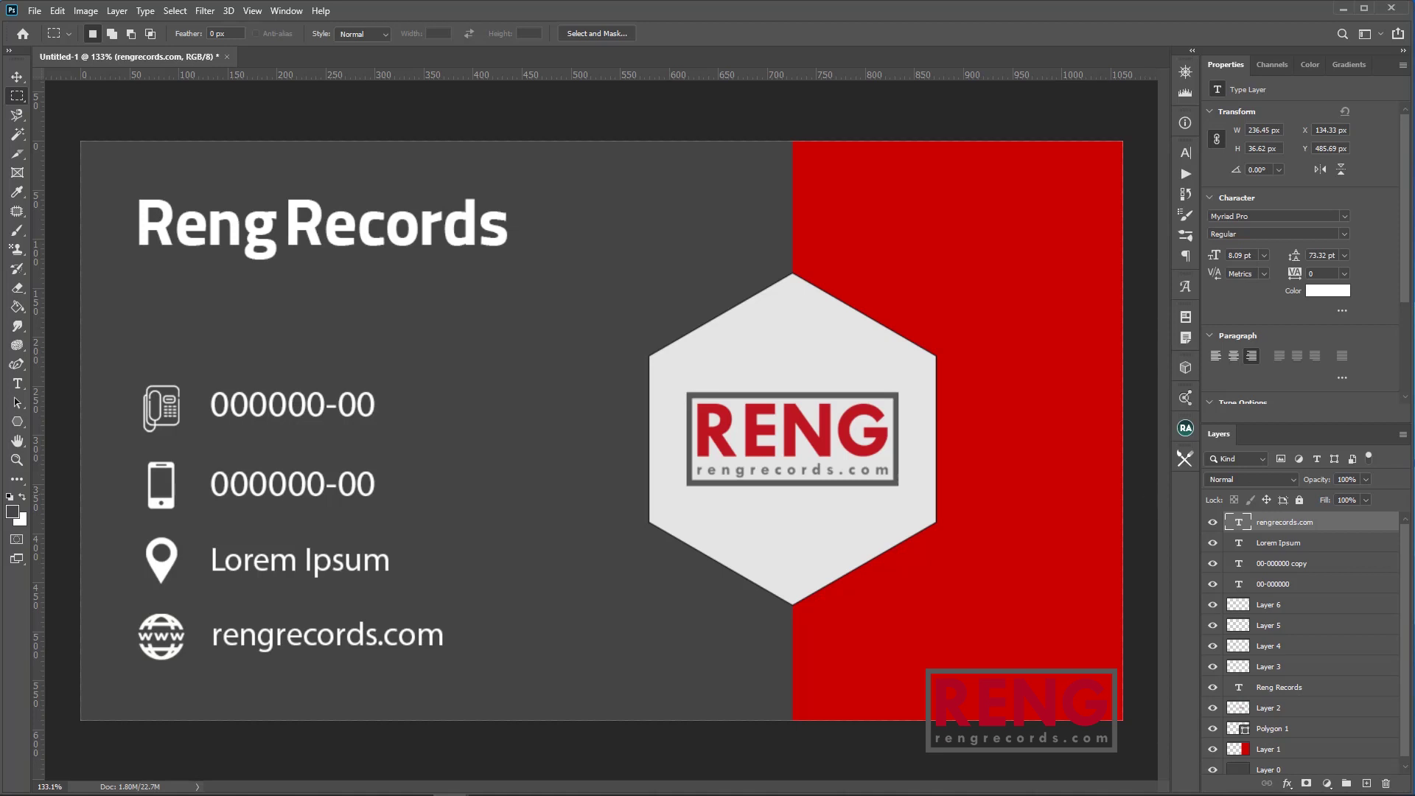
# Save the business card as visit card in Photoshop (PSD) format with Maximize Compatibility on.
pyautogui.hotkey('ctrl', 's')
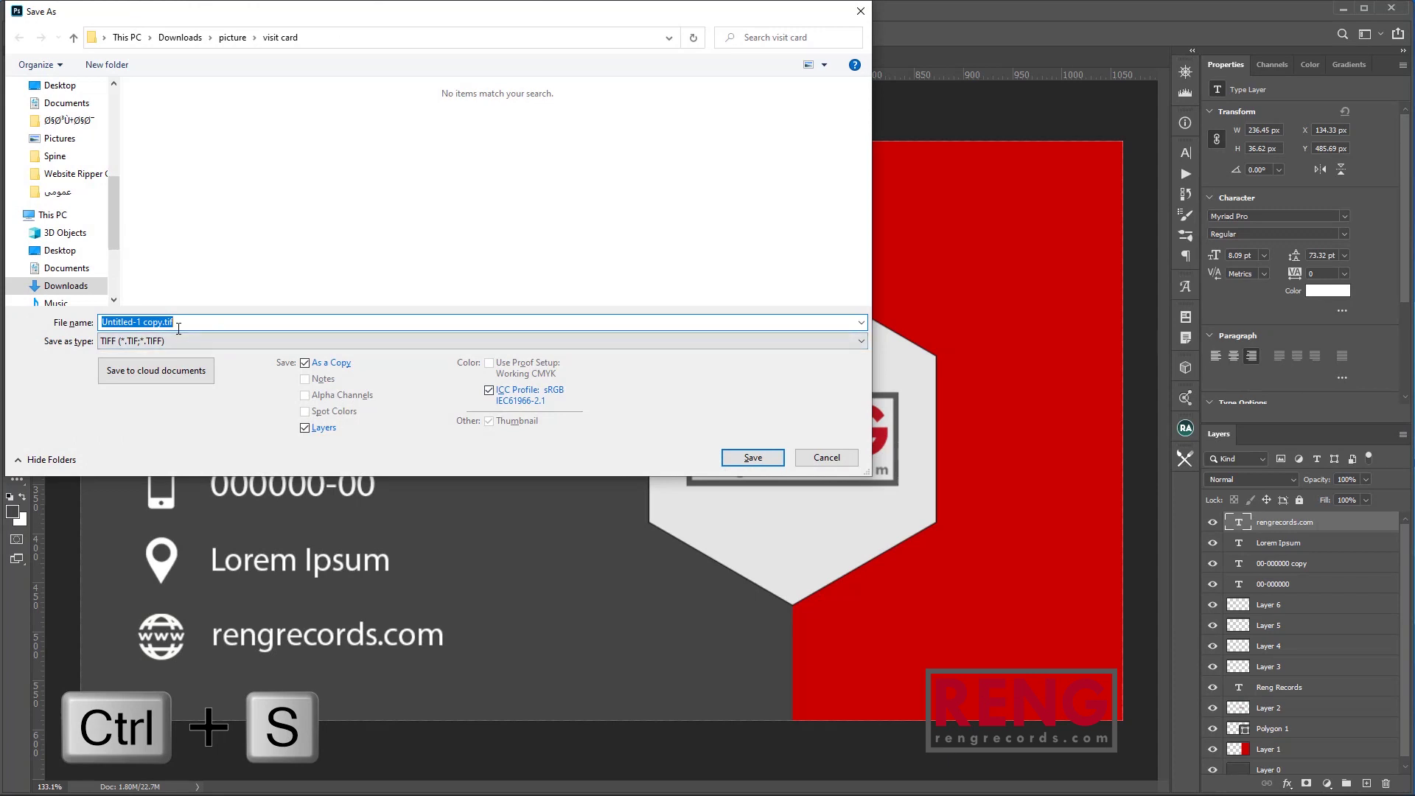
pyautogui.write('visit car')
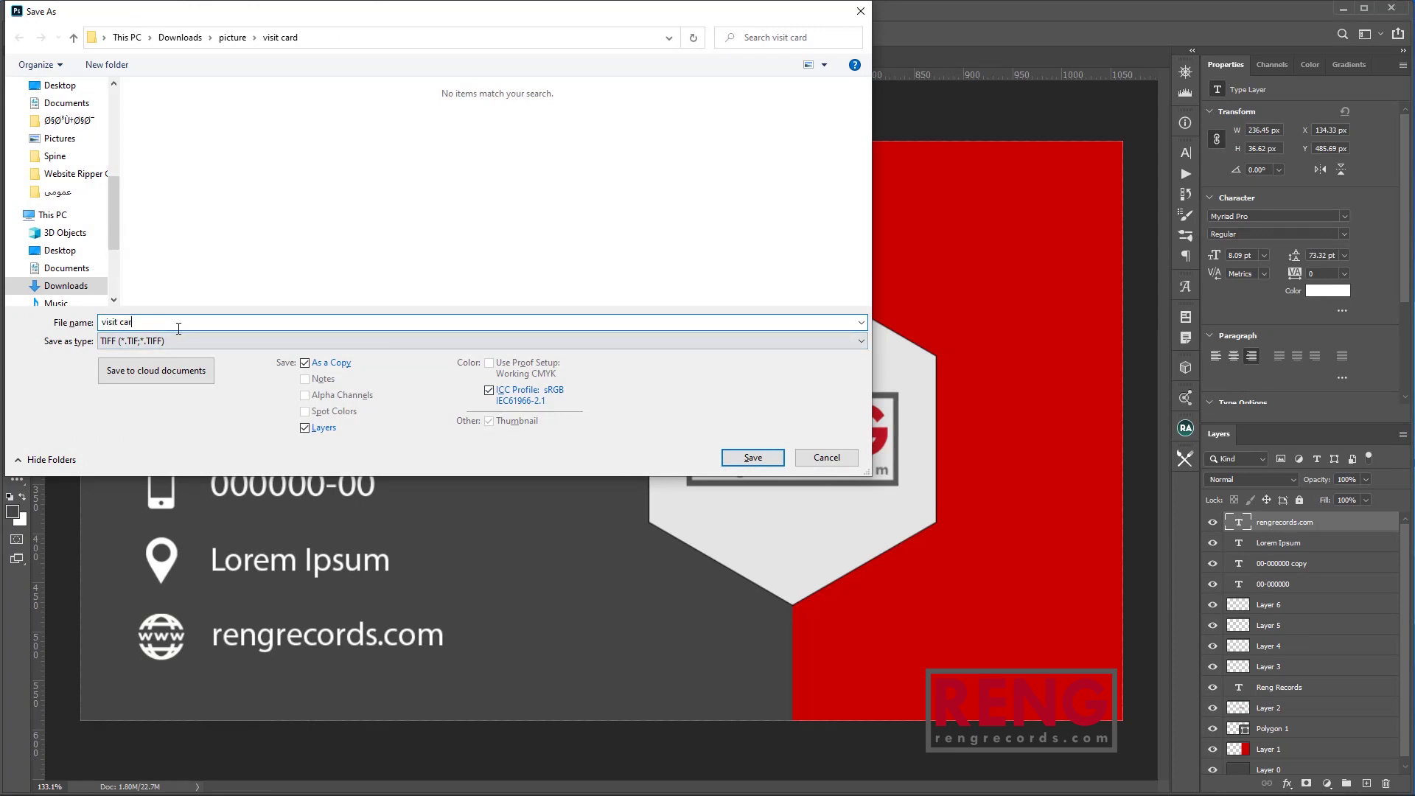
pyautogui.click(184, 340)
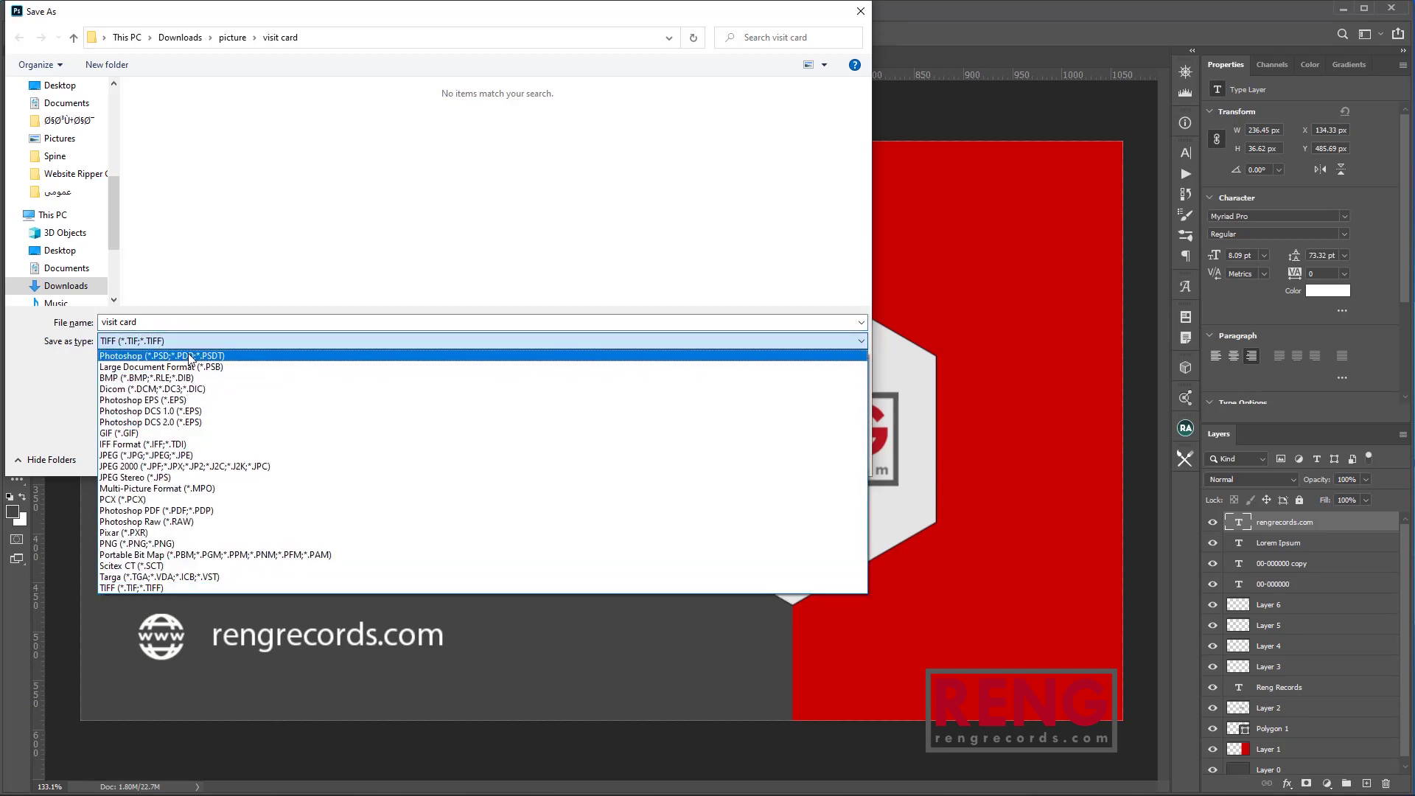
pyautogui.click(190, 356)
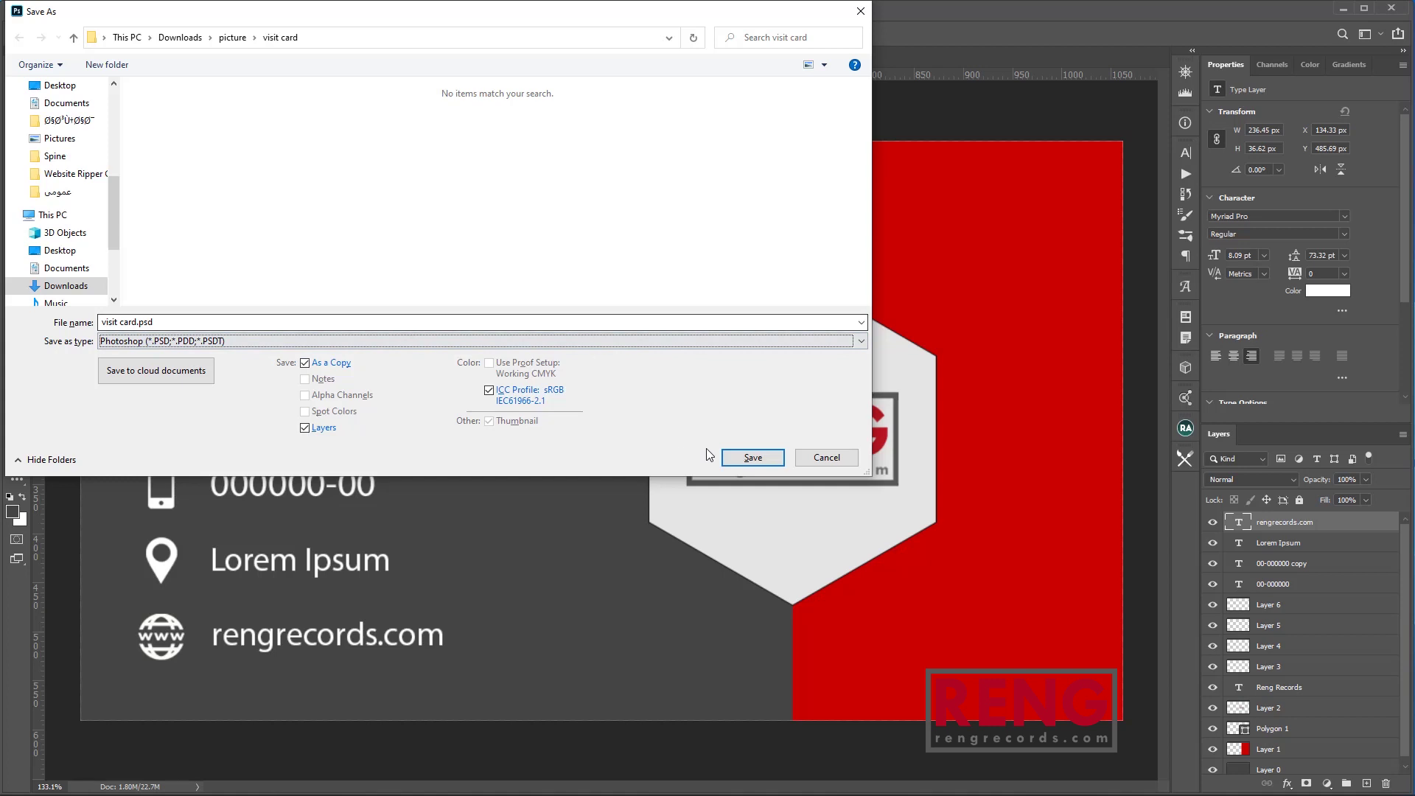
pyautogui.click(743, 456)
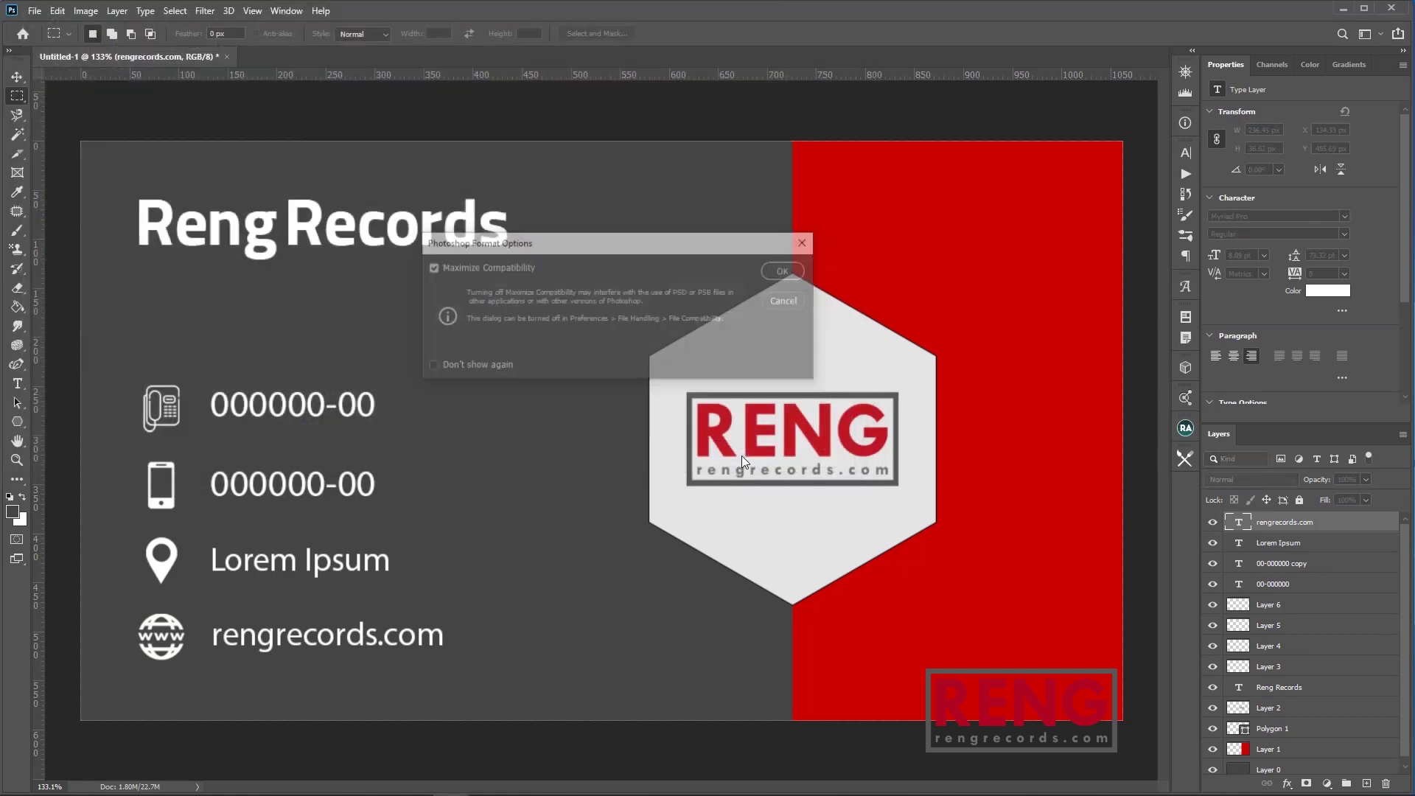
pyautogui.click(786, 273)
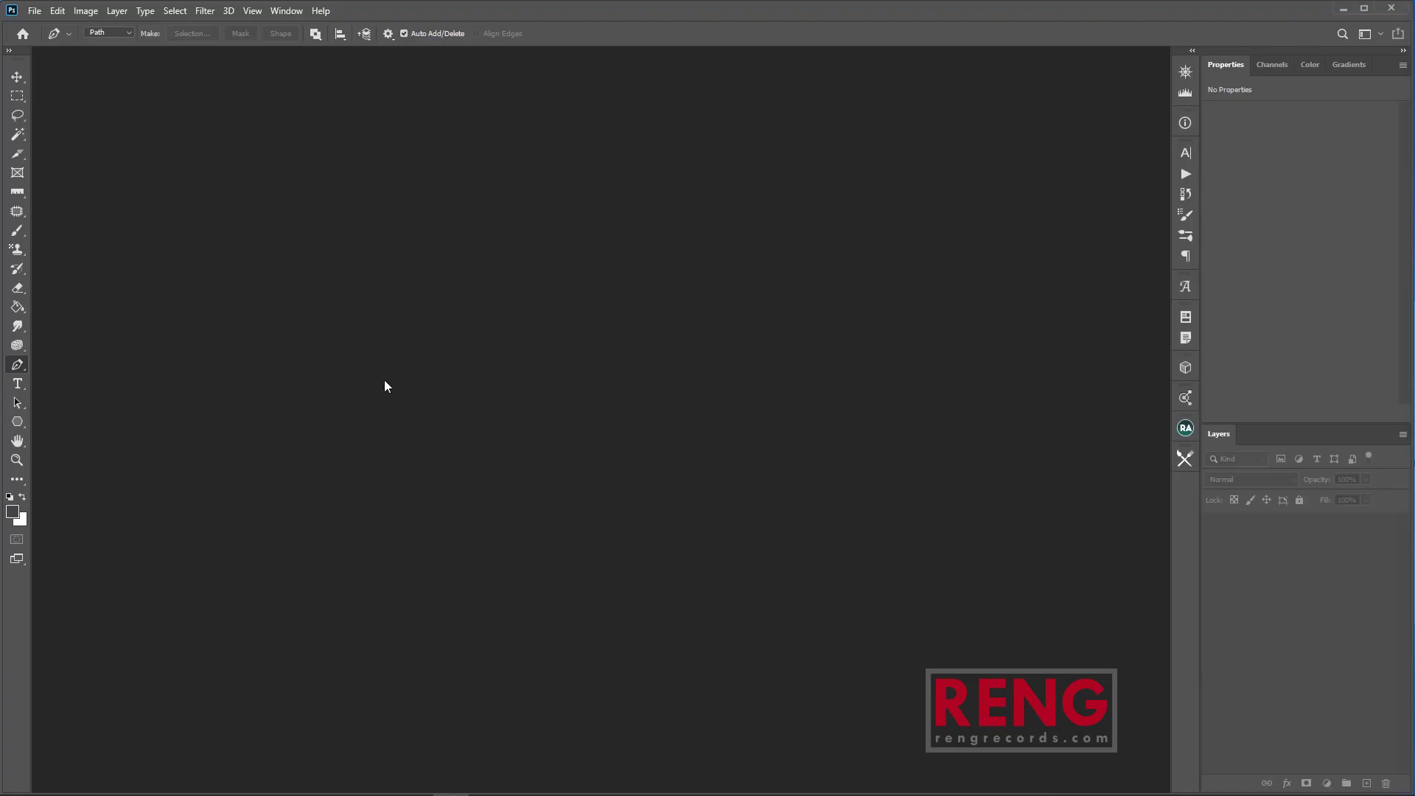
# Open all three images from the manipulation folder and compare the seated woman photo with the modern living room photo.
pyautogui.hotkey('ctrl', 'o')
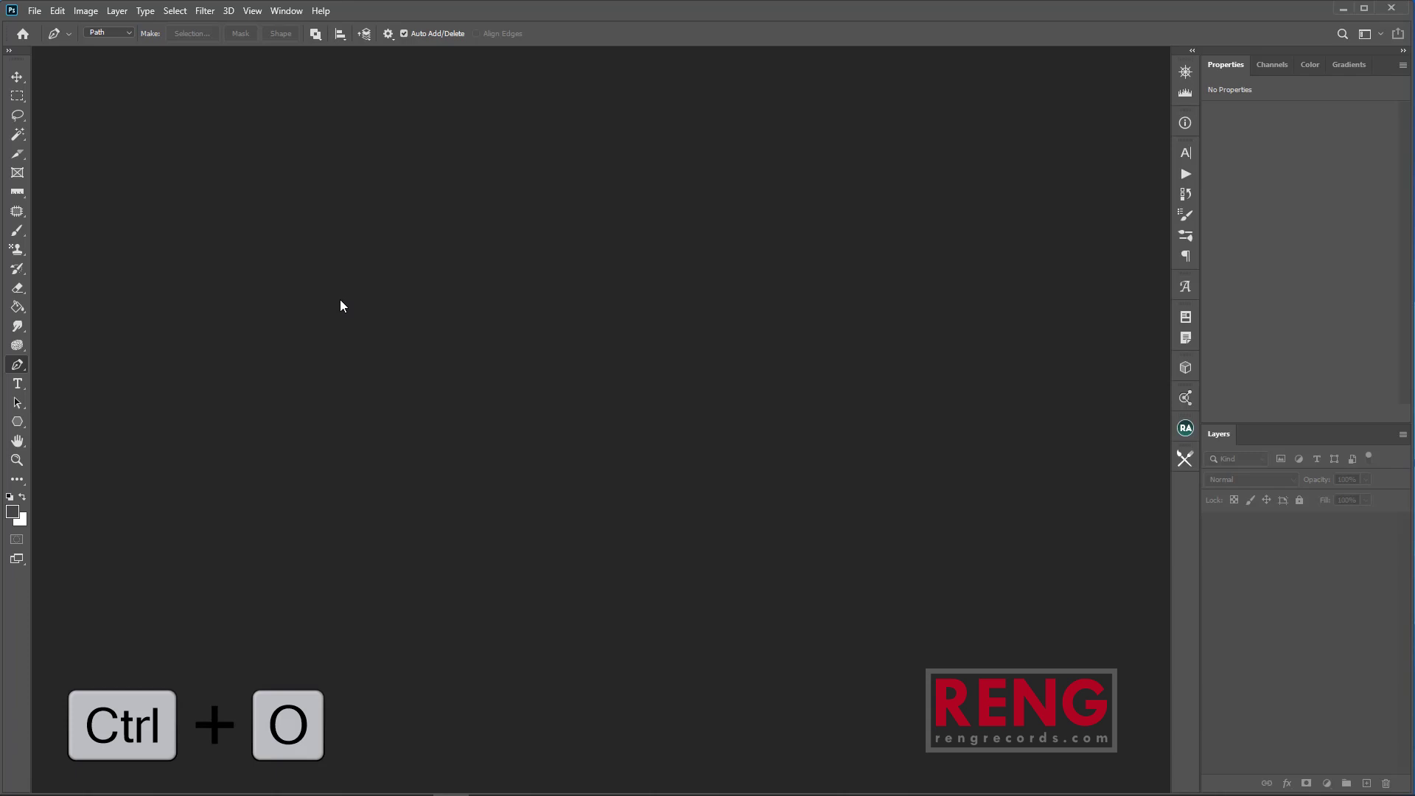
pyautogui.moveTo(410, 214); pyautogui.dragTo(214, 168)
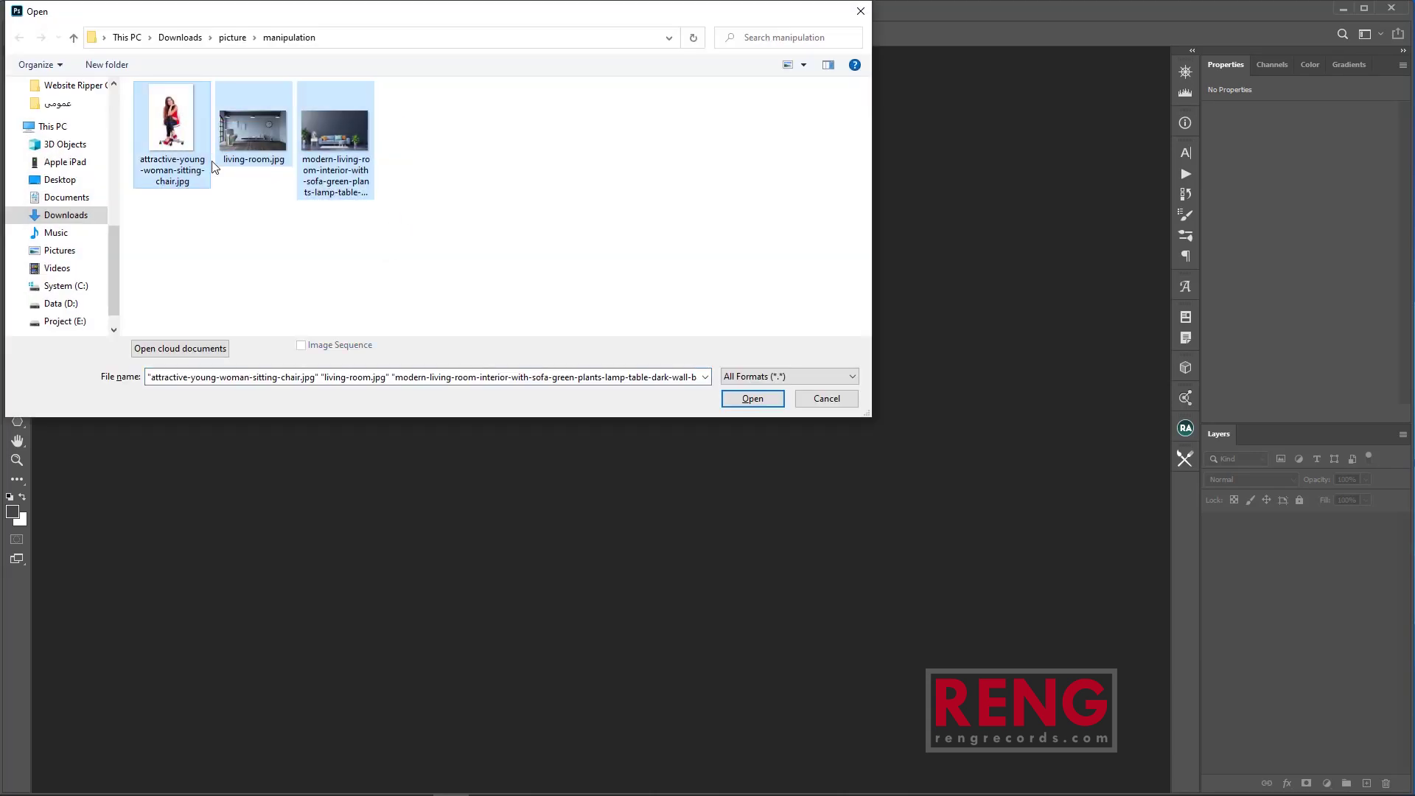
pyautogui.click(766, 402)
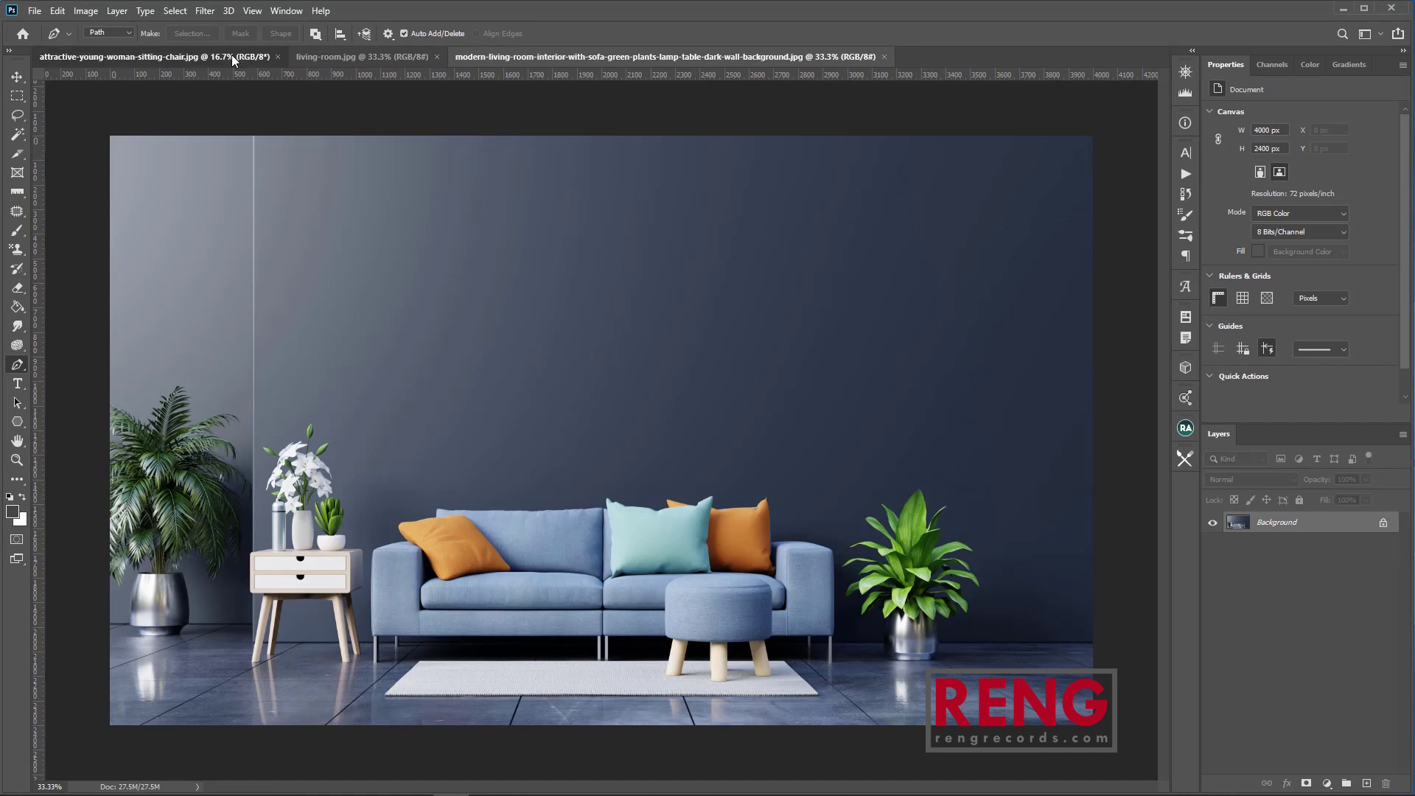
pyautogui.click(232, 55)
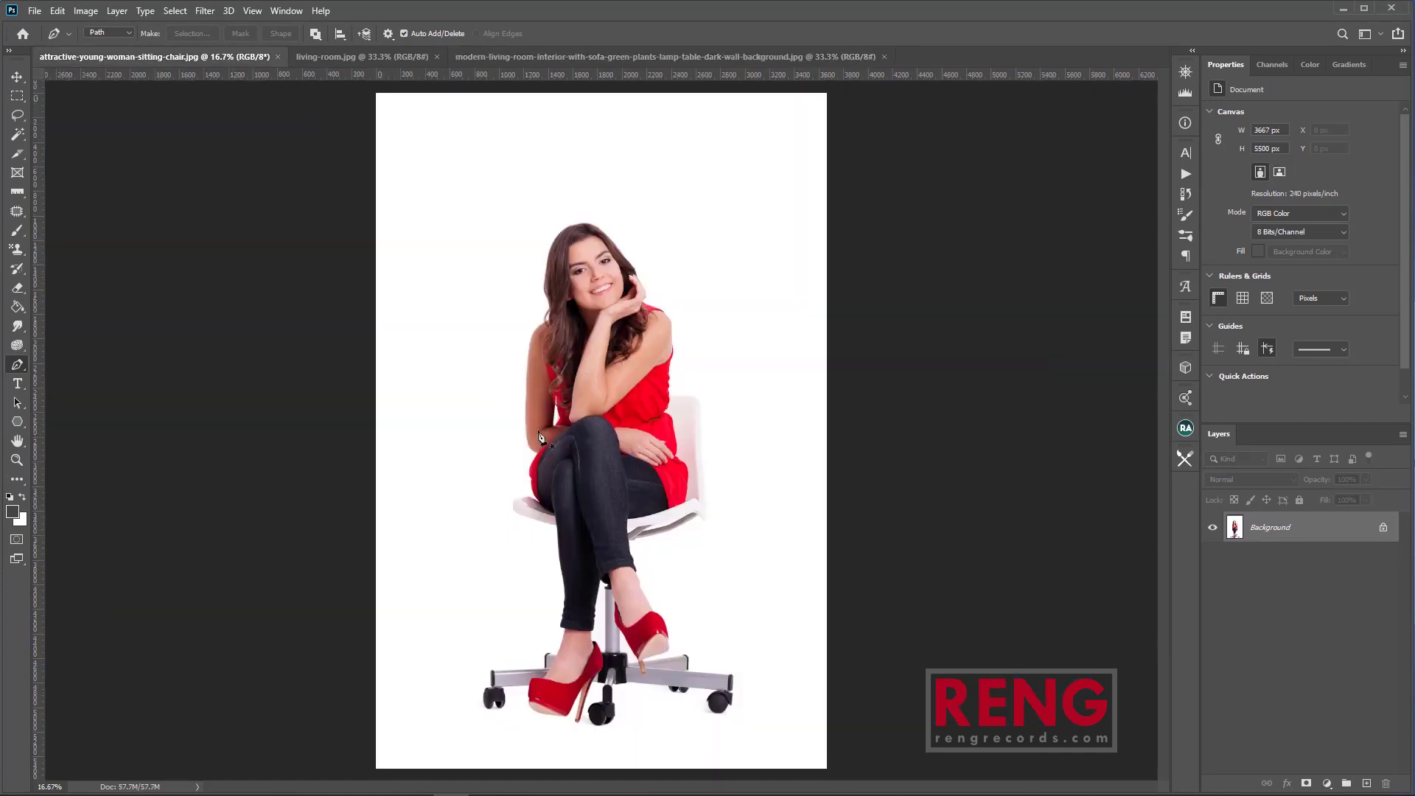
pyautogui.click(509, 56)
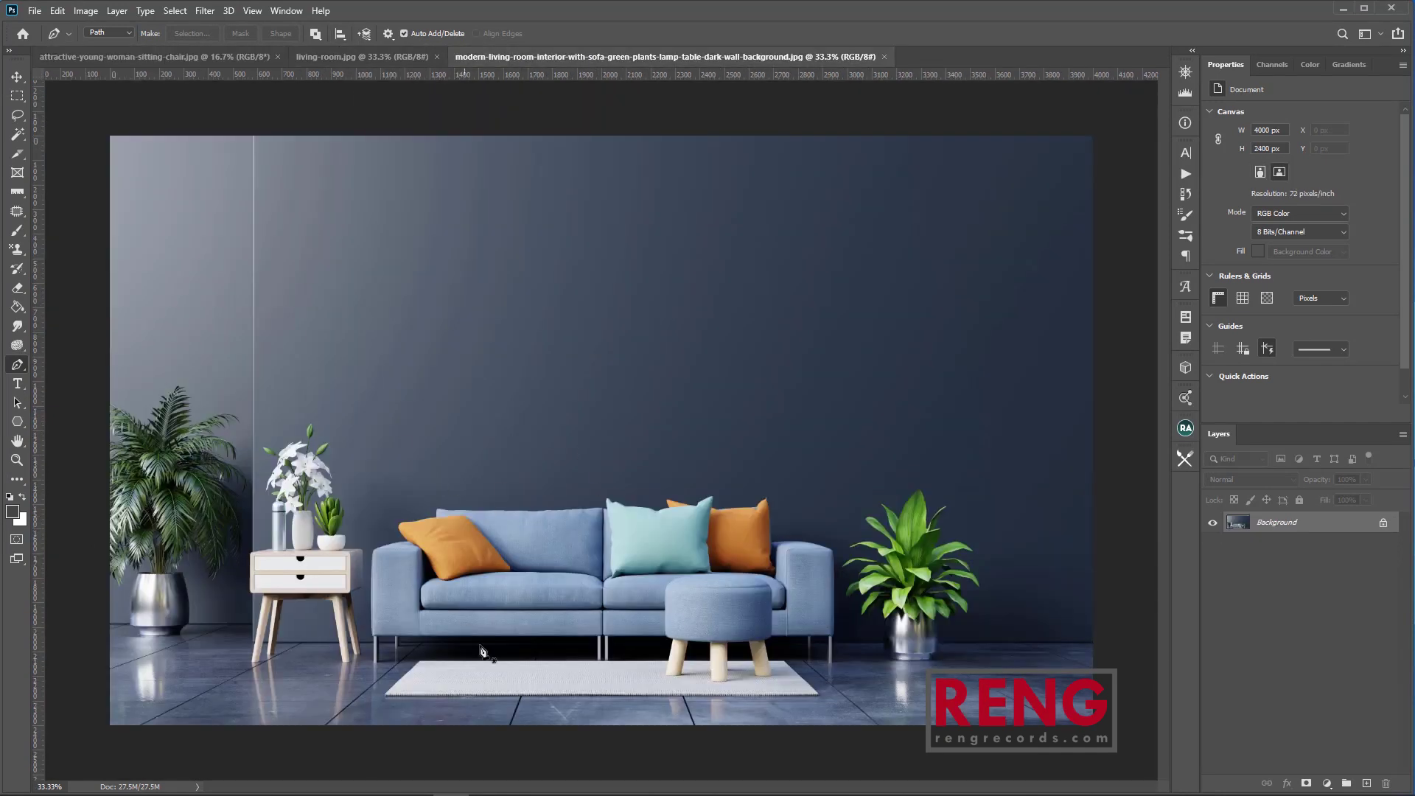
# In the seated woman photo, start a Pen tool path at her bare shoulder and trace down the outer arm edge.
pyautogui.click(148, 57)
pyautogui.press('m')
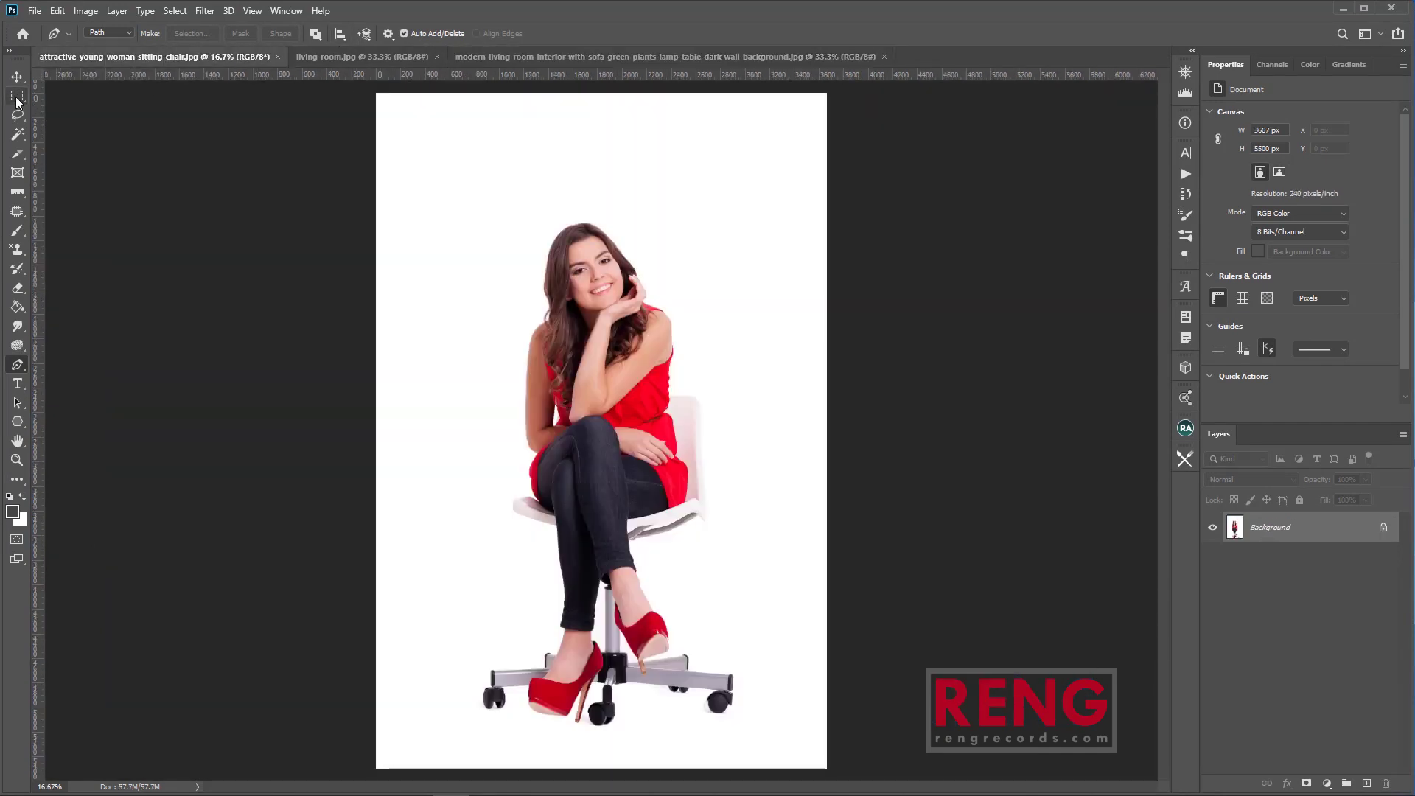
pyautogui.scroll(4, 630, 402)
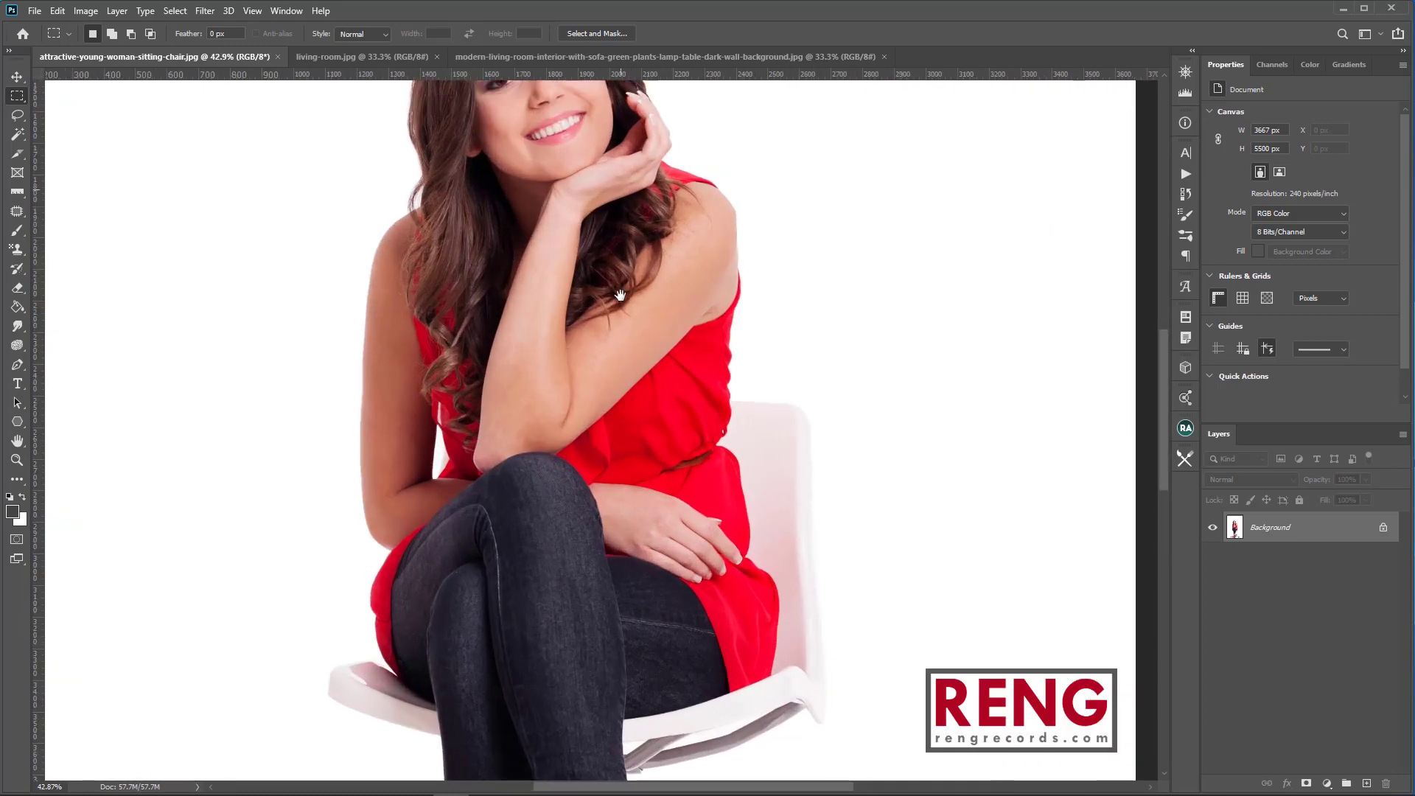
pyautogui.moveTo(621, 295); pyautogui.dragTo(622, 405)
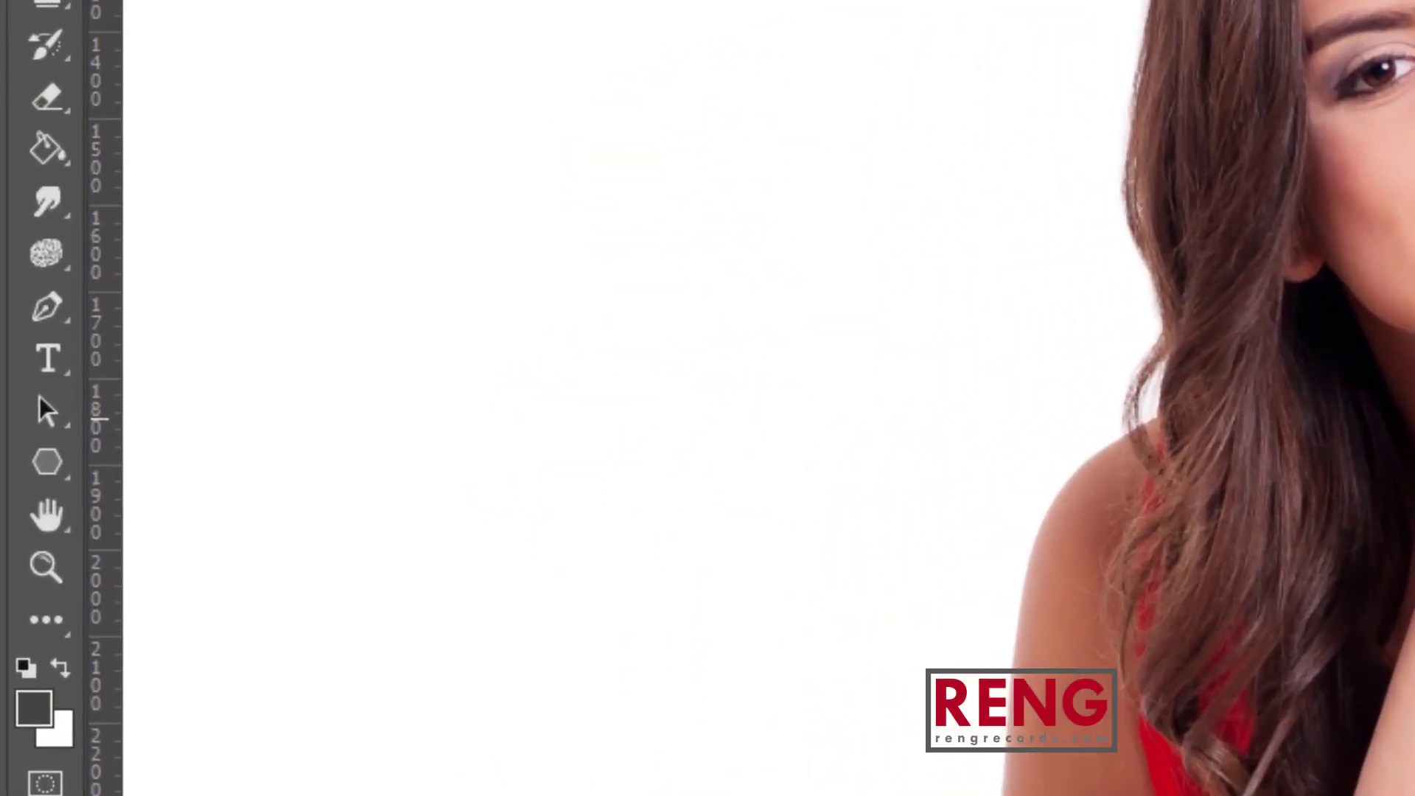
pyautogui.press('p')
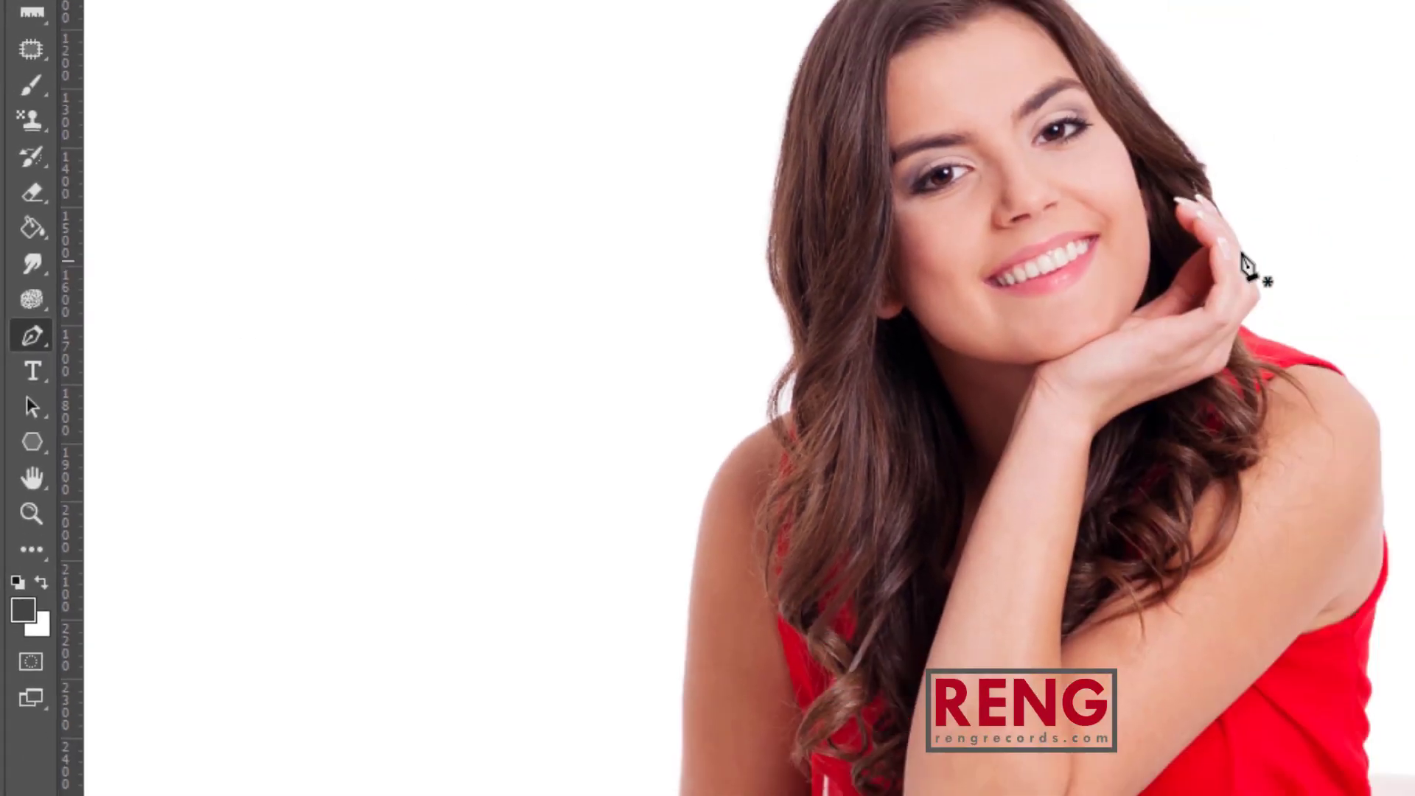
pyautogui.scroll(5, 1373, 342)
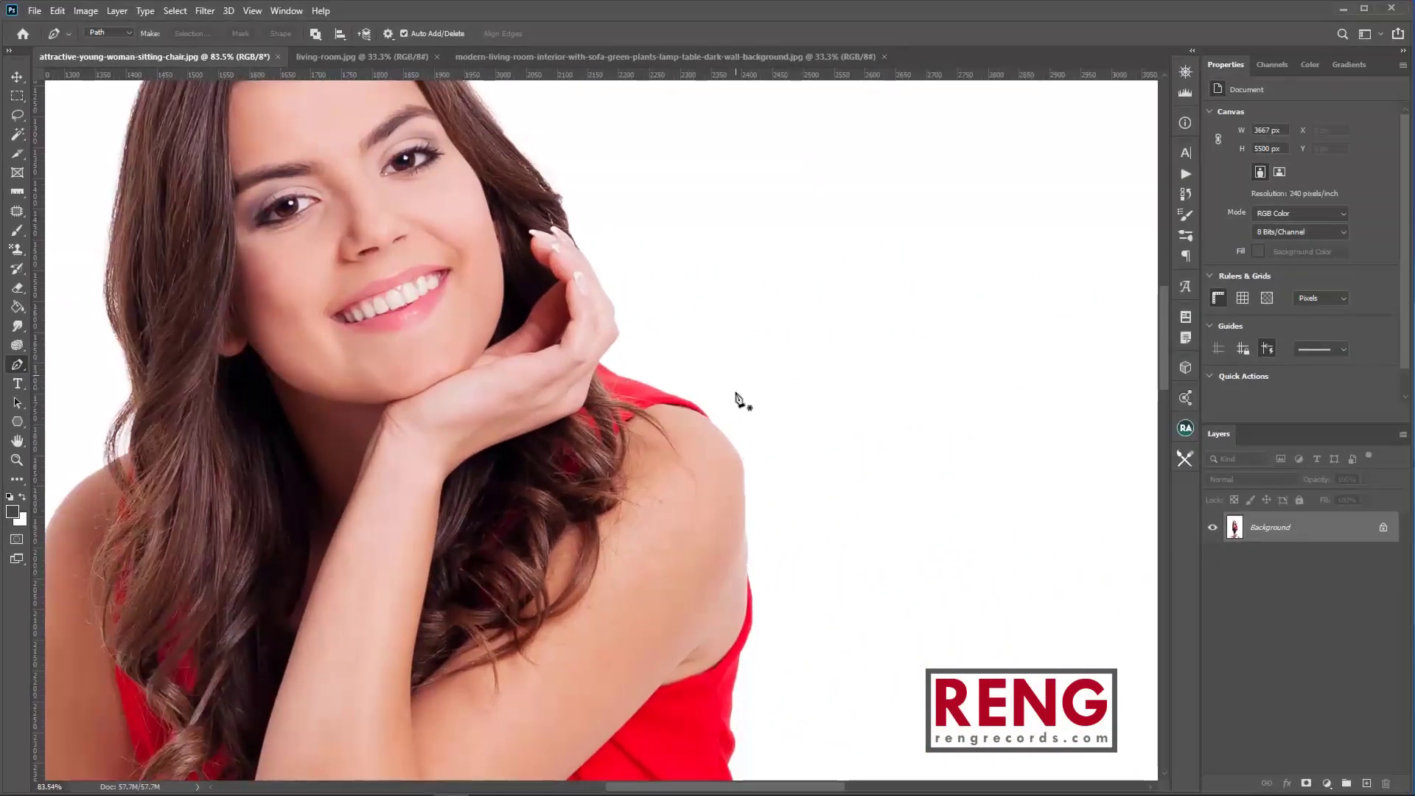
pyautogui.scroll(3, 712, 426)
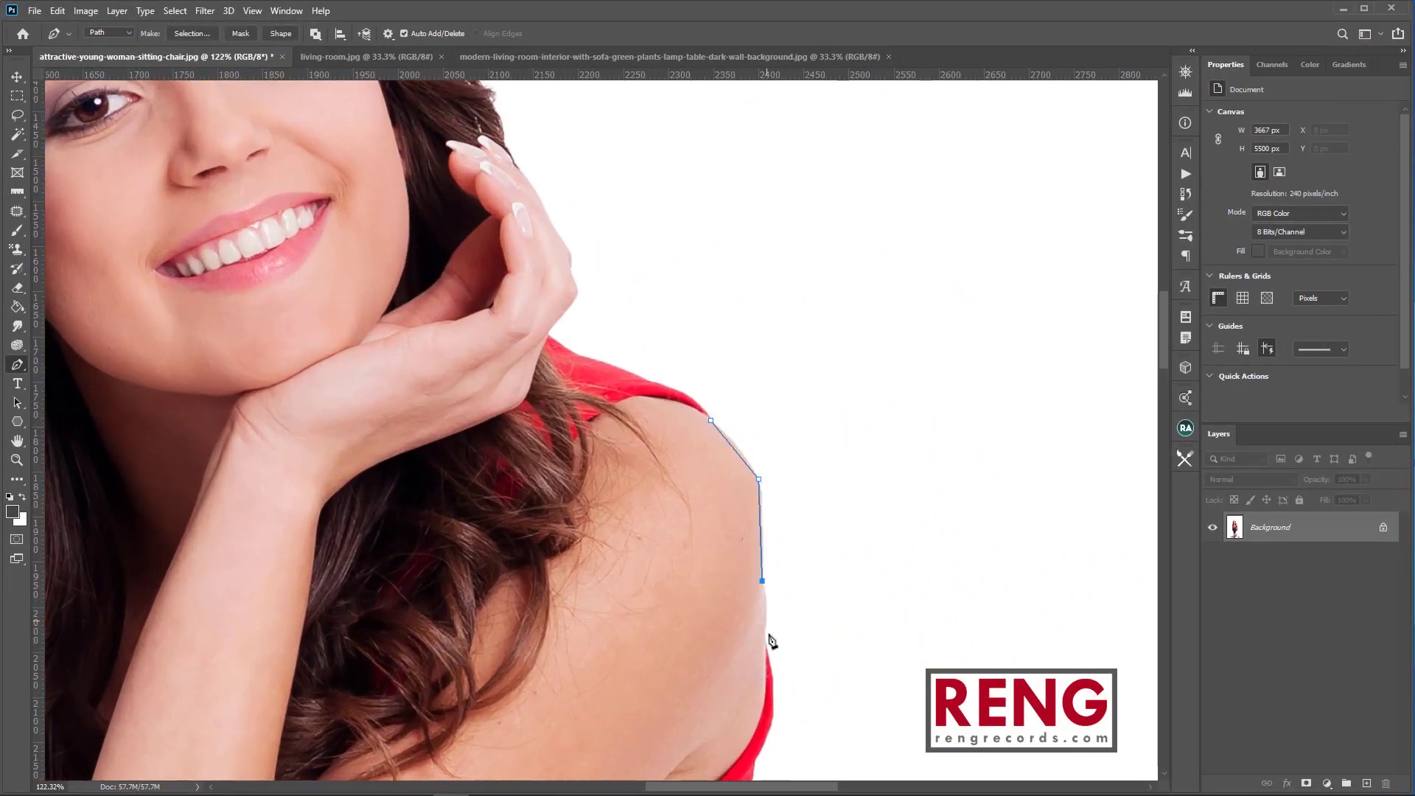
pyautogui.scroll(-5, 760, 604)
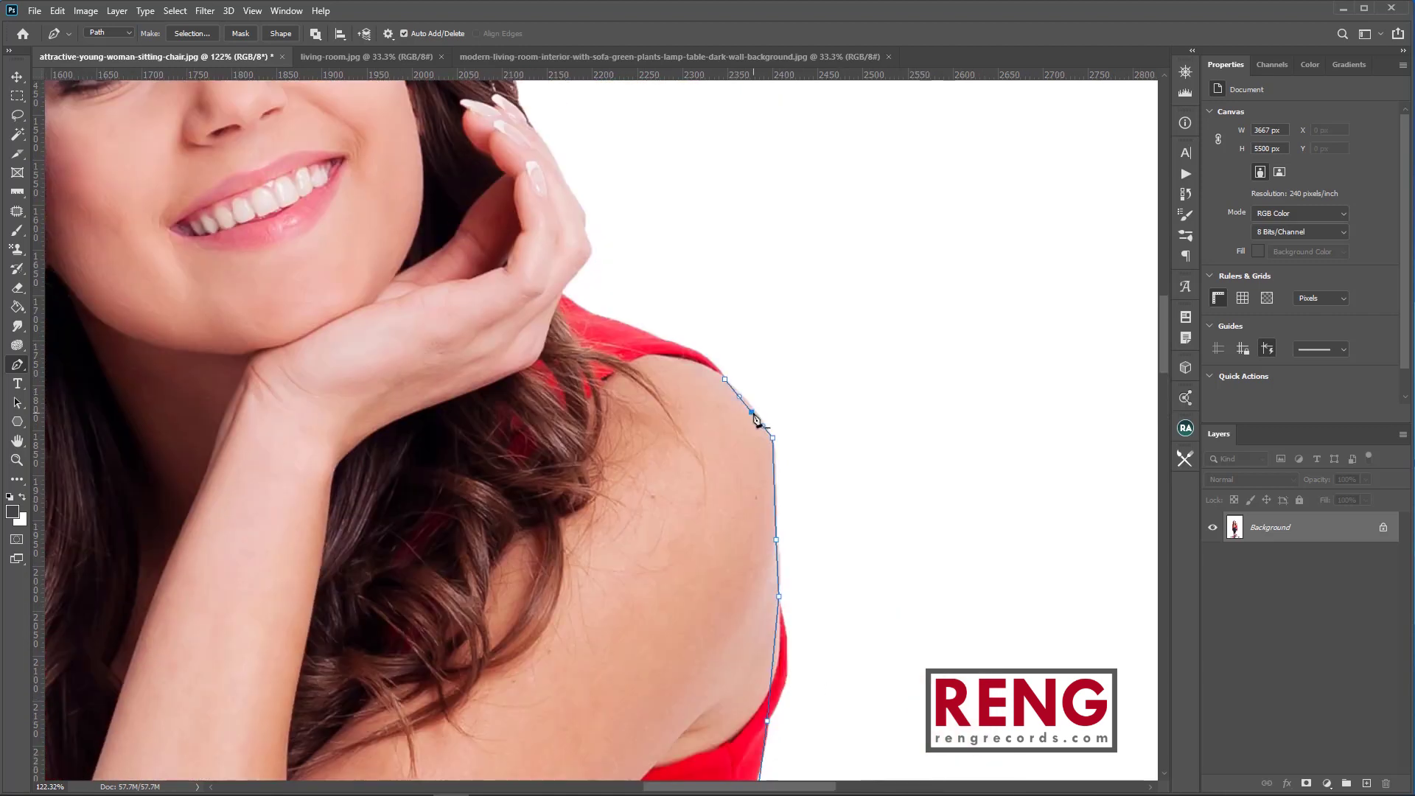
# Continue the Pen path along the wavy outer edge of the red top down to the belt, bending curves around the folds.
pyautogui.scroll(3, 788, 726)
pyautogui.moveTo(770, 708); pyautogui.dragTo(787, 706)
pyautogui.moveTo(786, 722); pyautogui.dragTo(801, 563)
pyautogui.click(780, 640)
pyautogui.moveTo(781, 640); pyautogui.dragTo(798, 646)
pyautogui.moveTo(774, 689); pyautogui.dragTo(808, 619)
pyautogui.click(800, 718)
pyautogui.moveTo(799, 718); pyautogui.dragTo(814, 721)
pyautogui.moveTo(815, 722); pyautogui.dragTo(809, 464)
pyautogui.click(756, 576)
pyautogui.click(770, 553)
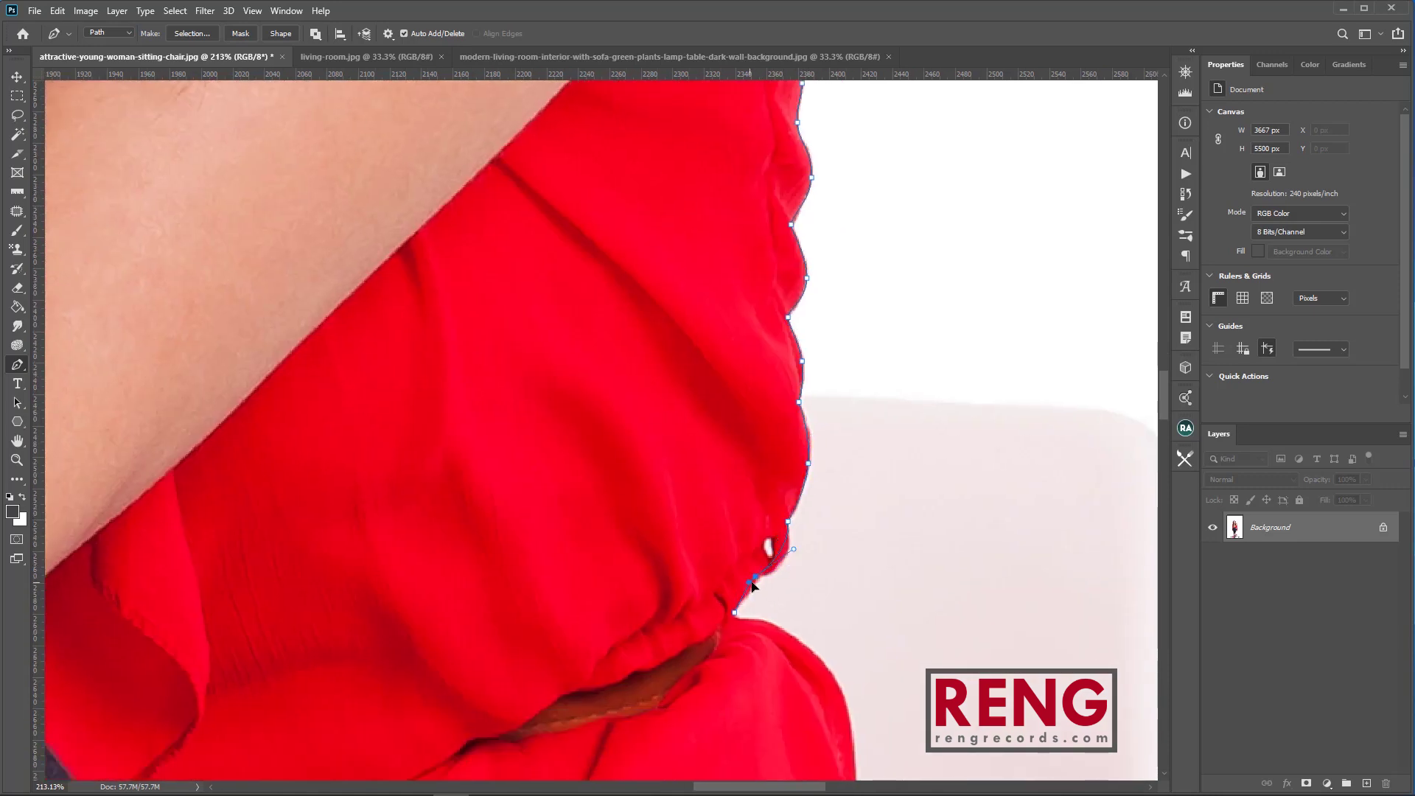
# Extend the path around the red fabric below the belt and down the hip toward the resting hand.
pyautogui.moveTo(774, 678); pyautogui.dragTo(631, 392)
pyautogui.moveTo(708, 454); pyautogui.dragTo(714, 486)
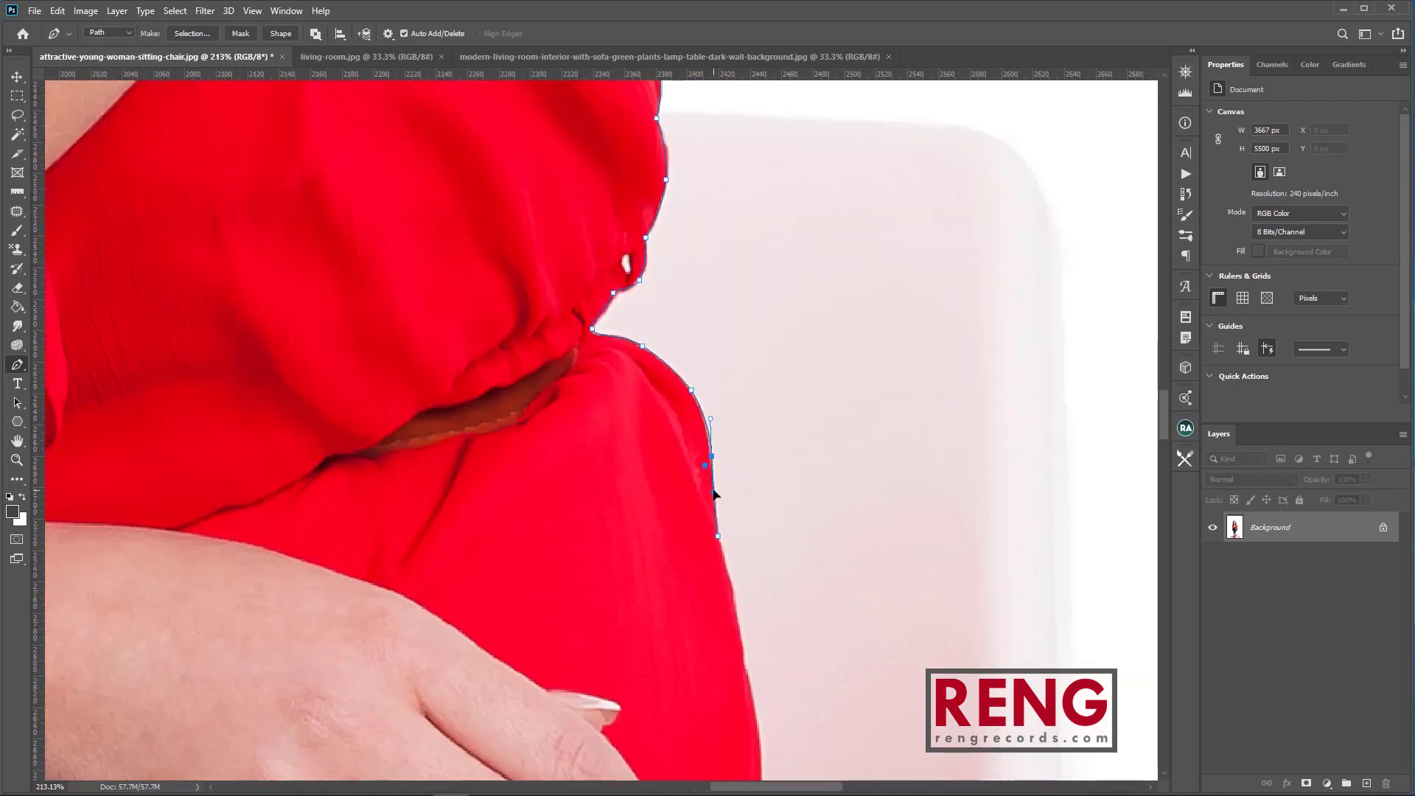
pyautogui.click(717, 533)
pyautogui.click(742, 661)
pyautogui.moveTo(742, 661); pyautogui.dragTo(712, 480)
pyautogui.scroll(-3, 722, 594)
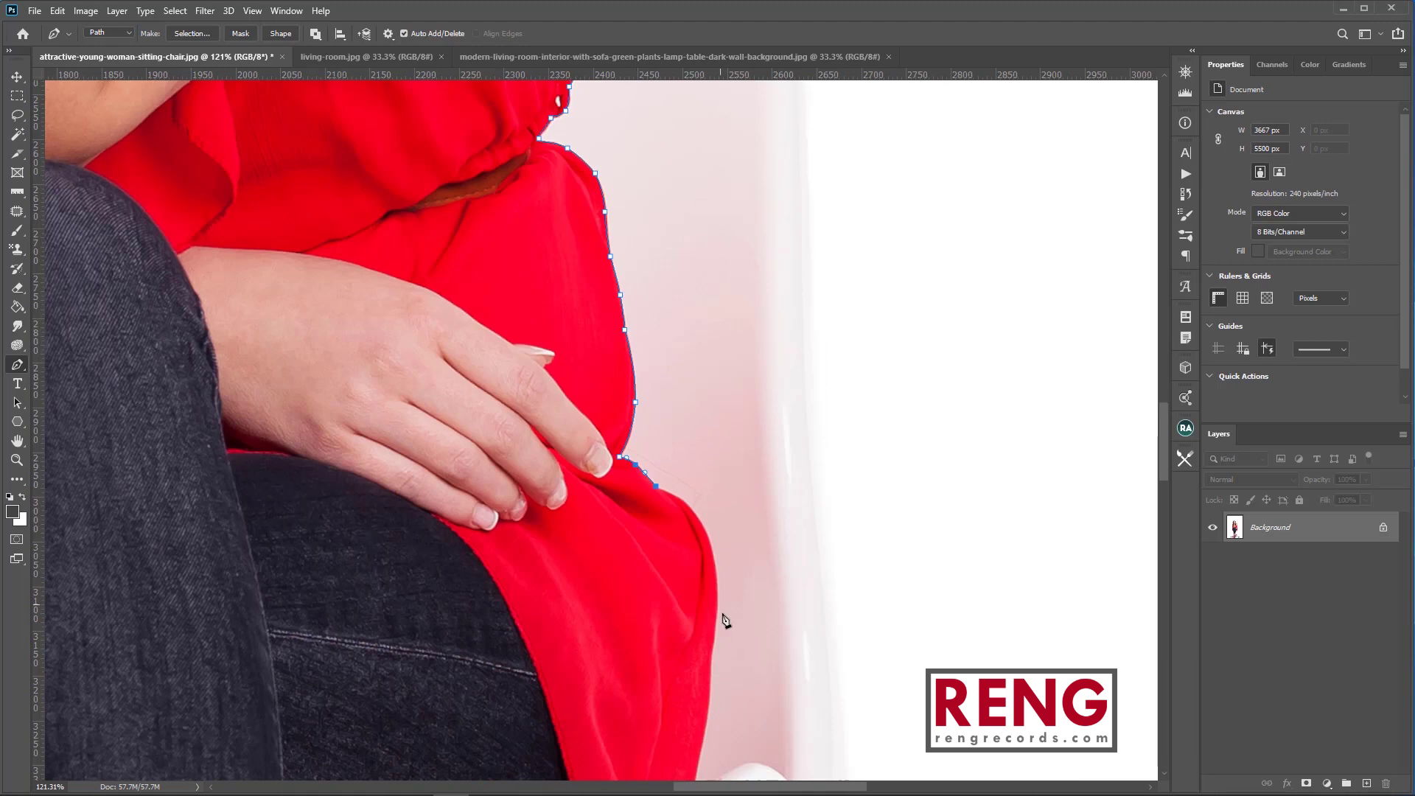
# Trace the lower red fabric beside the chair back and follow the thigh along the white seat edge to the front leg.
pyautogui.moveTo(705, 541); pyautogui.dragTo(708, 540)
pyautogui.moveTo(712, 722); pyautogui.dragTo(710, 436)
pyautogui.click(693, 504)
pyautogui.moveTo(345, 617); pyautogui.dragTo(373, 588)
pyautogui.click(606, 524)
pyautogui.click(303, 599)
pyautogui.click(455, 561)
pyautogui.moveTo(456, 562); pyautogui.dragTo(464, 571)
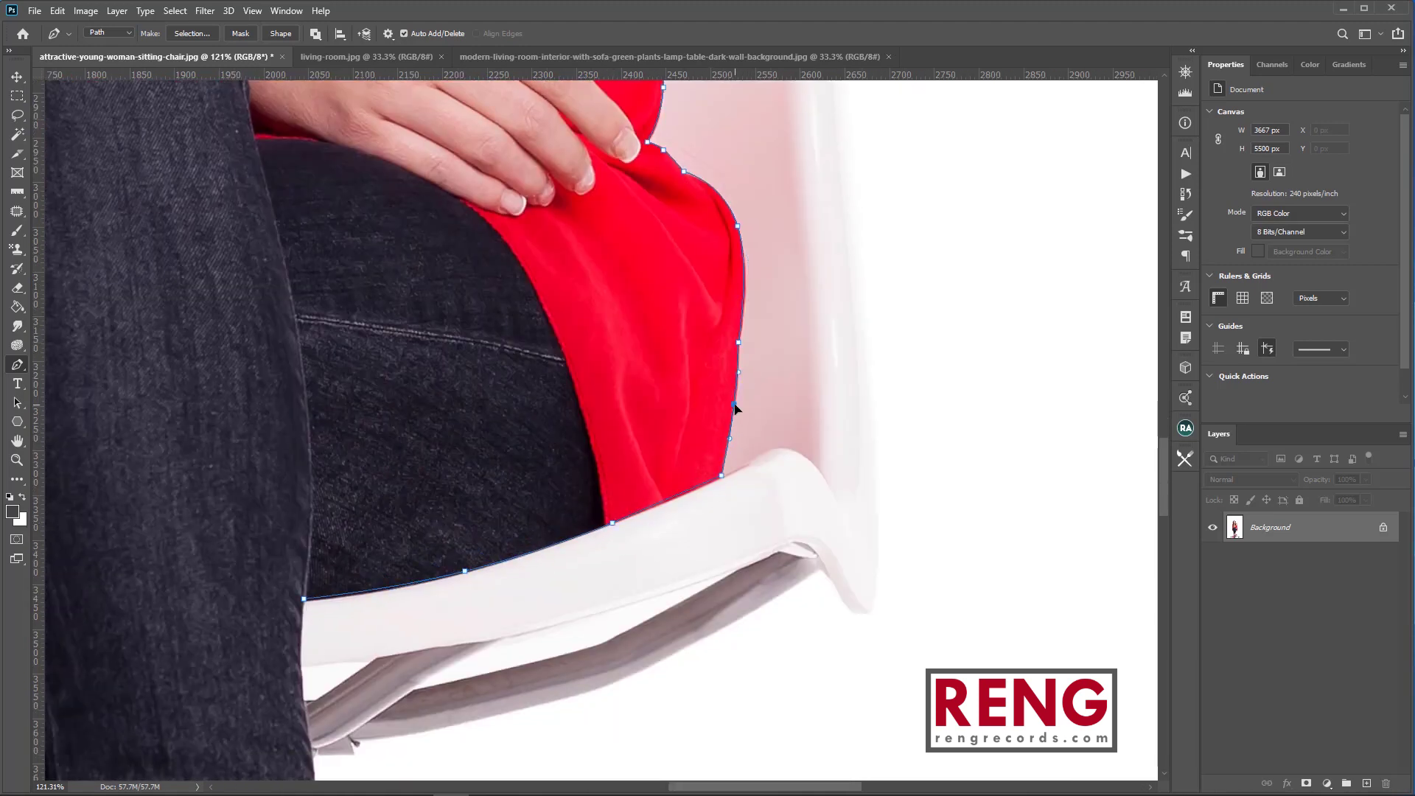
# Continue the path down the front jeans leg from the seat to the trouser cuff, curving it around the cuff.
pyautogui.moveTo(350, 712); pyautogui.dragTo(462, 428)
pyautogui.click(440, 570)
pyautogui.click(463, 630)
pyautogui.click(480, 709)
pyautogui.scroll(3, 430, 428)
pyautogui.moveTo(472, 590); pyautogui.dragTo(420, 400)
pyautogui.moveTo(418, 543); pyautogui.dragTo(430, 544)
pyautogui.moveTo(456, 689); pyautogui.dragTo(470, 689)
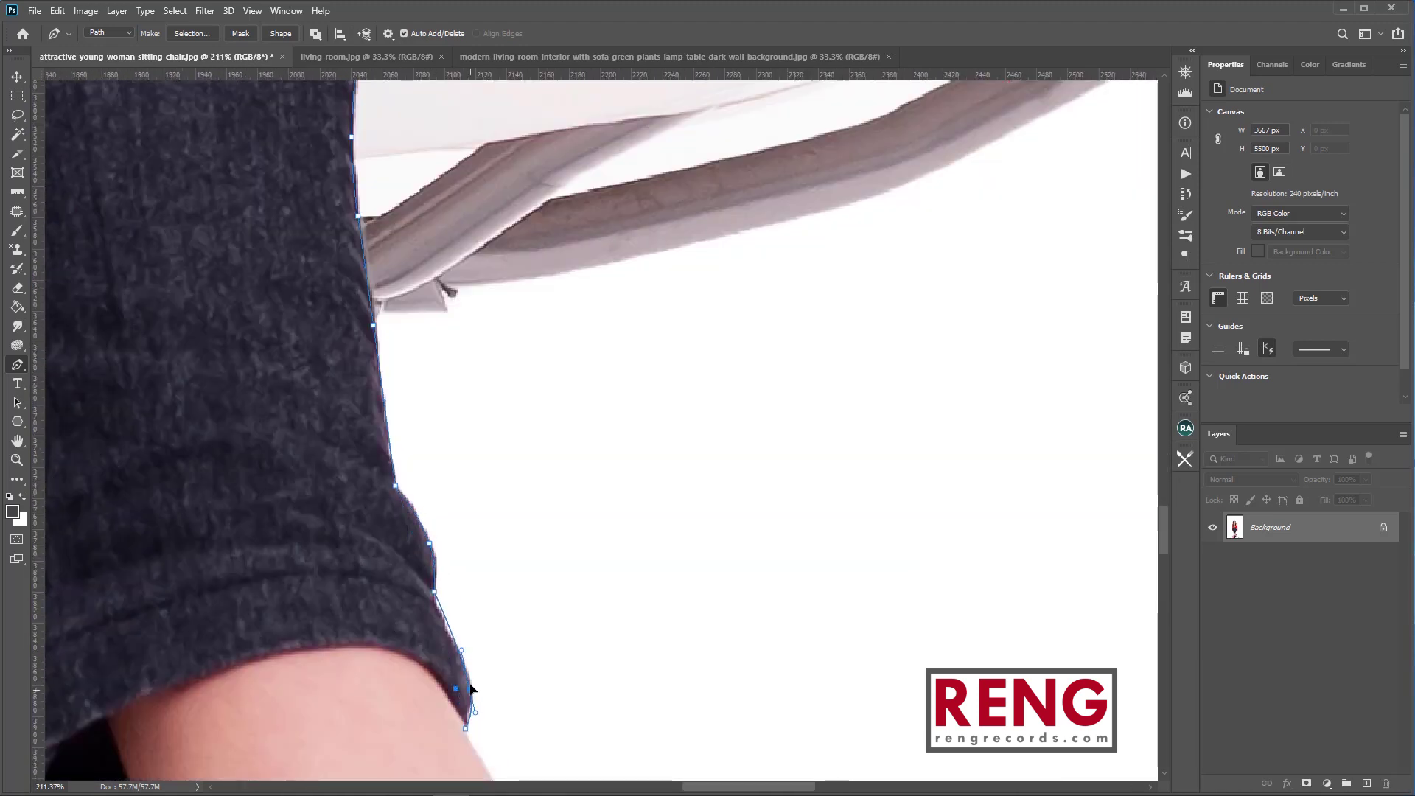
pyautogui.moveTo(452, 629); pyautogui.dragTo(443, 626)
# Round the path off the trouser cuff and start tracing the bare lower leg beneath it.
pyautogui.moveTo(541, 704); pyautogui.dragTo(487, 360)
pyautogui.scroll(-3, 489, 420)
pyautogui.click(479, 515)
pyautogui.click(451, 430)
pyautogui.moveTo(464, 472); pyautogui.dragTo(473, 472)
pyautogui.scroll(4, 501, 568)
pyautogui.click(446, 439)
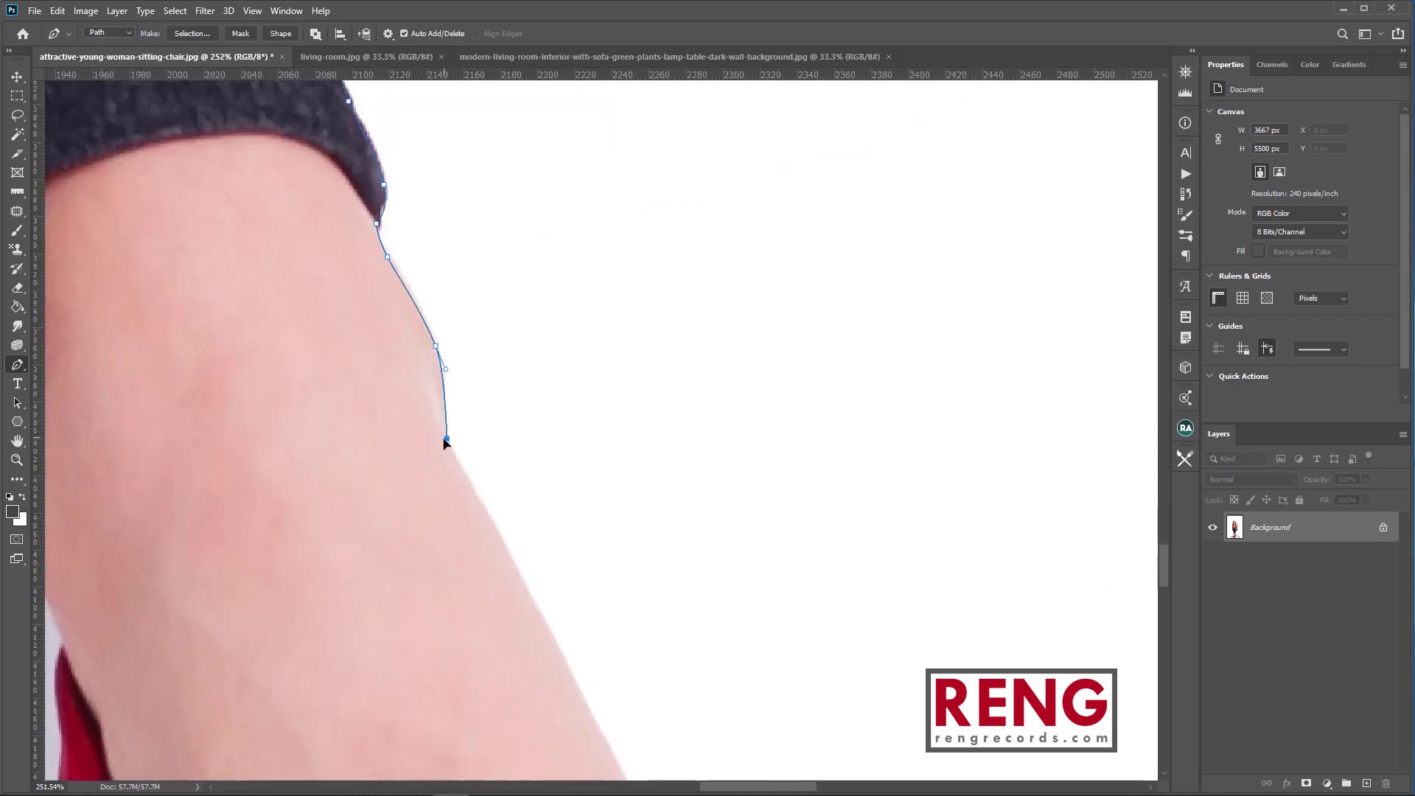
# Trace the outer edge of the bare lower leg and the upper outer curve of the raised red shoe.
pyautogui.moveTo(568, 664); pyautogui.dragTo(450, 382)
pyautogui.click(524, 535)
pyautogui.click(438, 361)
pyautogui.moveTo(531, 649); pyautogui.dragTo(408, 384)
pyautogui.click(640, 699)
pyautogui.moveTo(521, 487); pyautogui.dragTo(583, 428)
pyautogui.moveTo(626, 707); pyautogui.dragTo(552, 390)
pyautogui.scroll(-1, 544, 564)
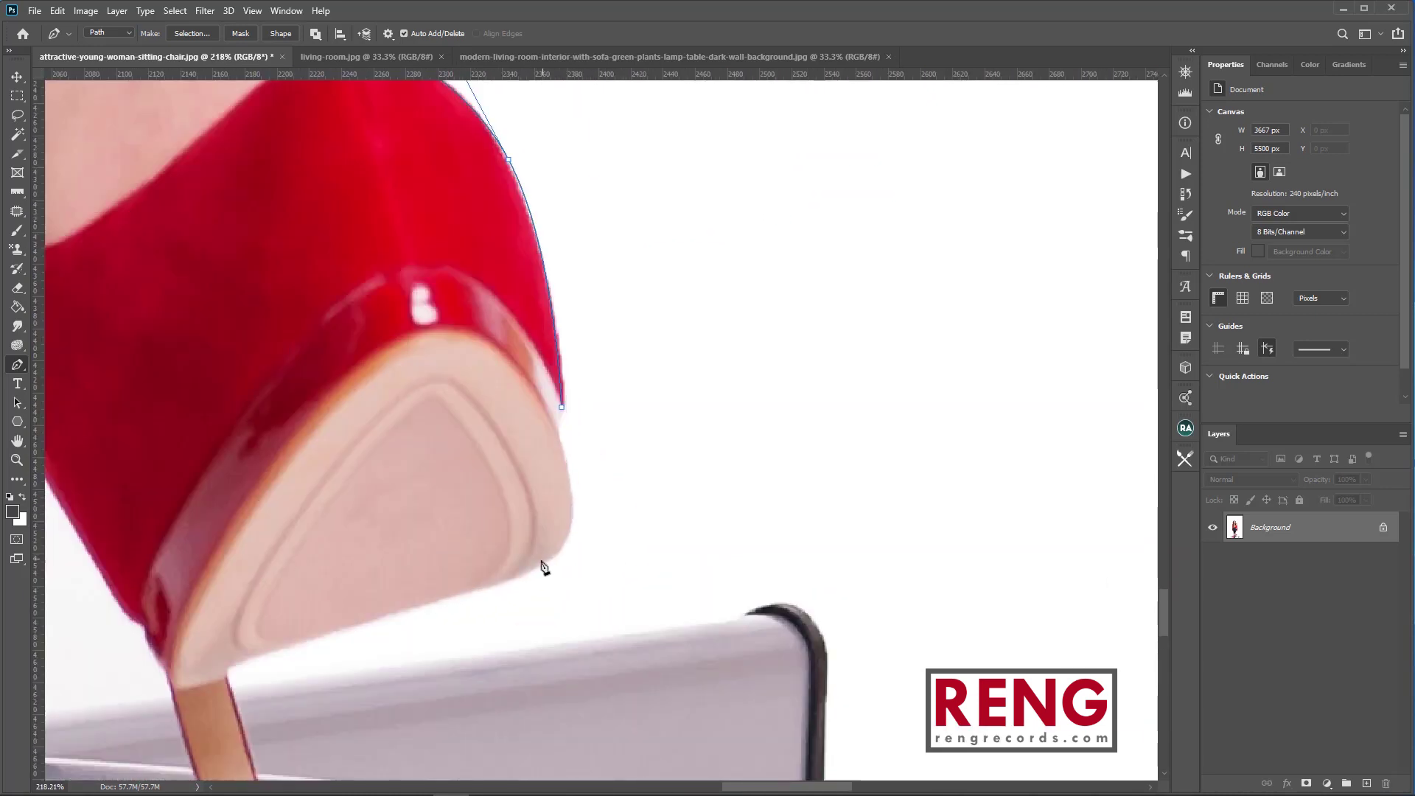
# Outline the sole and thin heel of the raised red shoe with anchor points and curves.
pyautogui.click(488, 588)
pyautogui.moveTo(530, 558); pyautogui.dragTo(549, 561)
pyautogui.click(227, 666)
pyautogui.moveTo(240, 677); pyautogui.dragTo(510, 410)
pyautogui.click(546, 569)
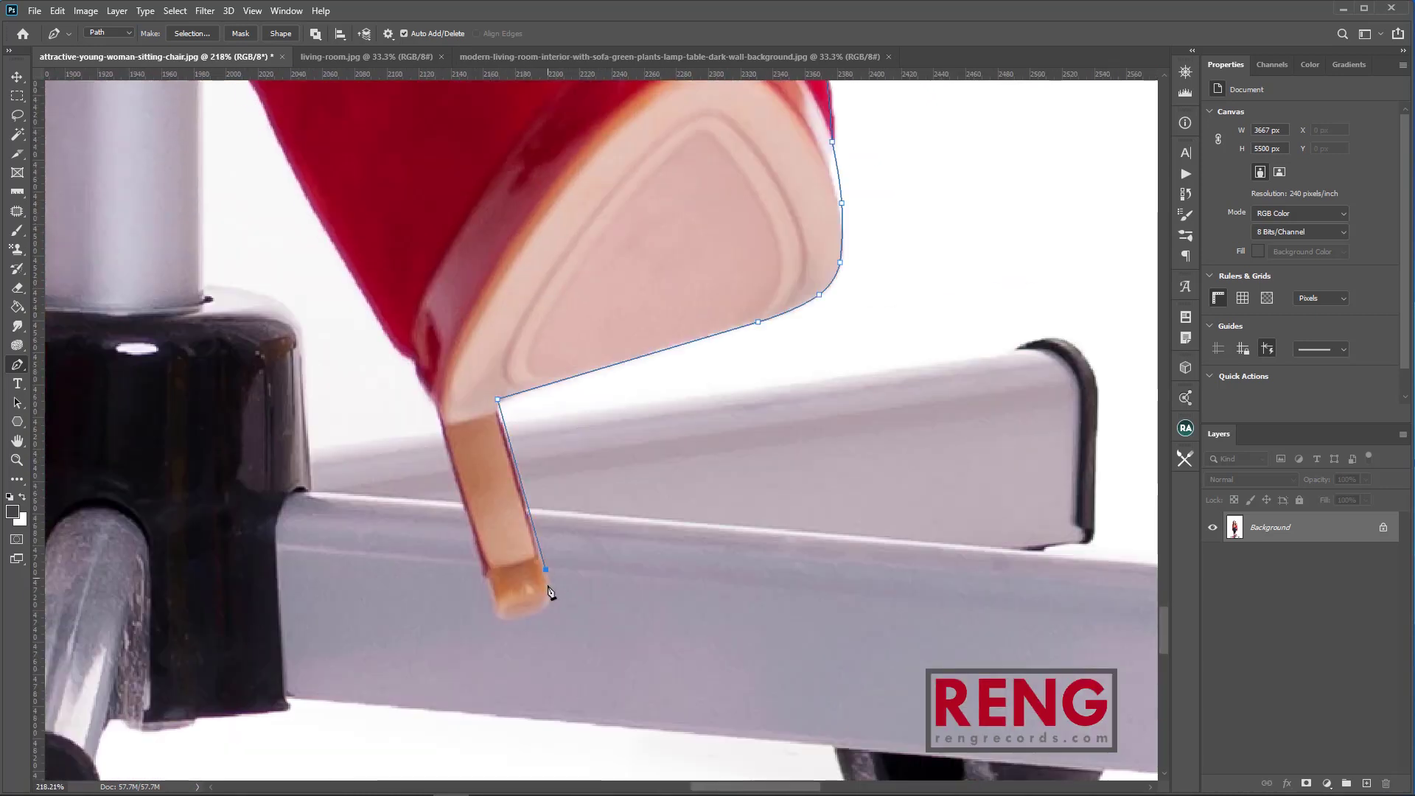
pyautogui.click(506, 440)
pyautogui.moveTo(542, 595); pyautogui.dragTo(547, 603)
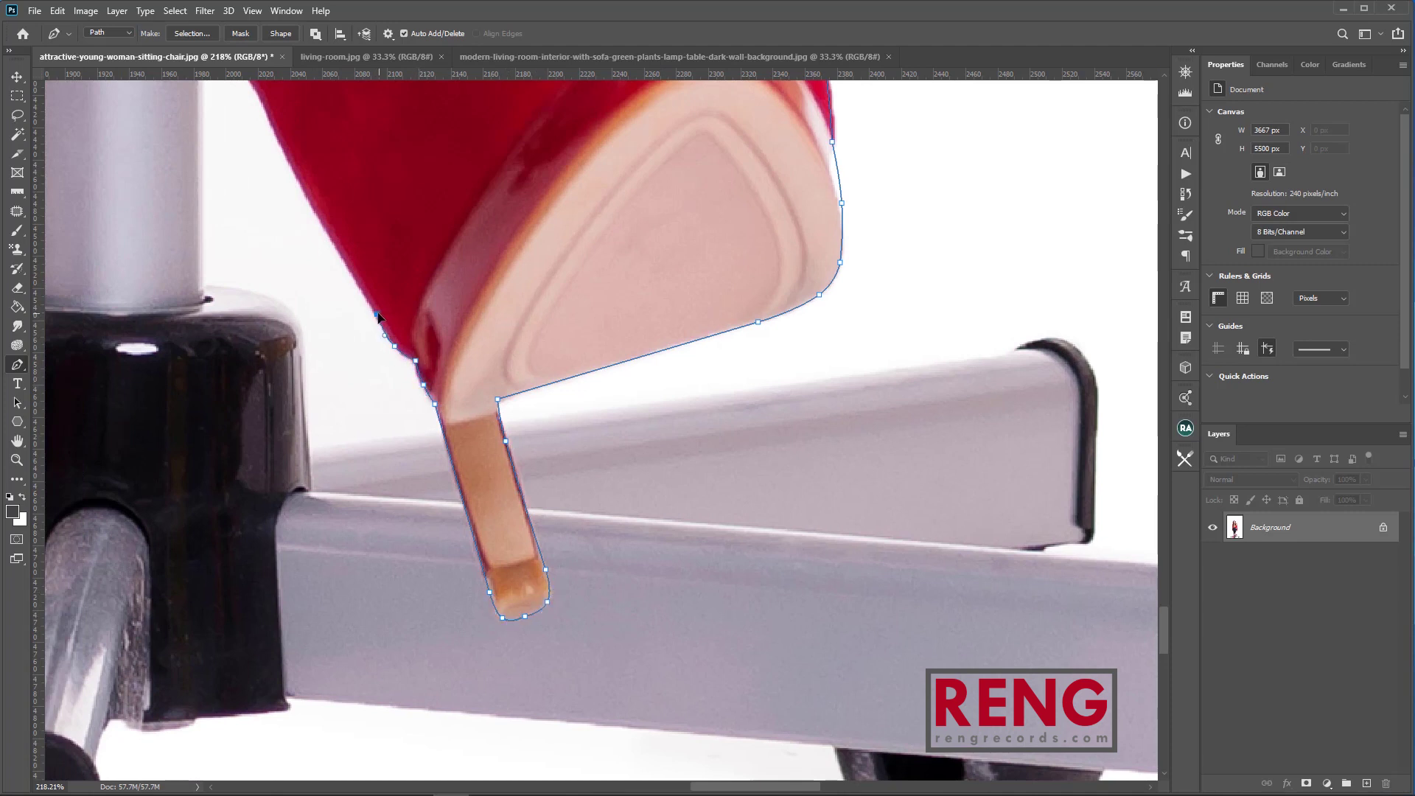
# Trace the inner edge of the raised red shoe from the heel upward and the bare lower leg up to the jeans.
pyautogui.moveTo(372, 299); pyautogui.dragTo(644, 653)
pyautogui.click(482, 378)
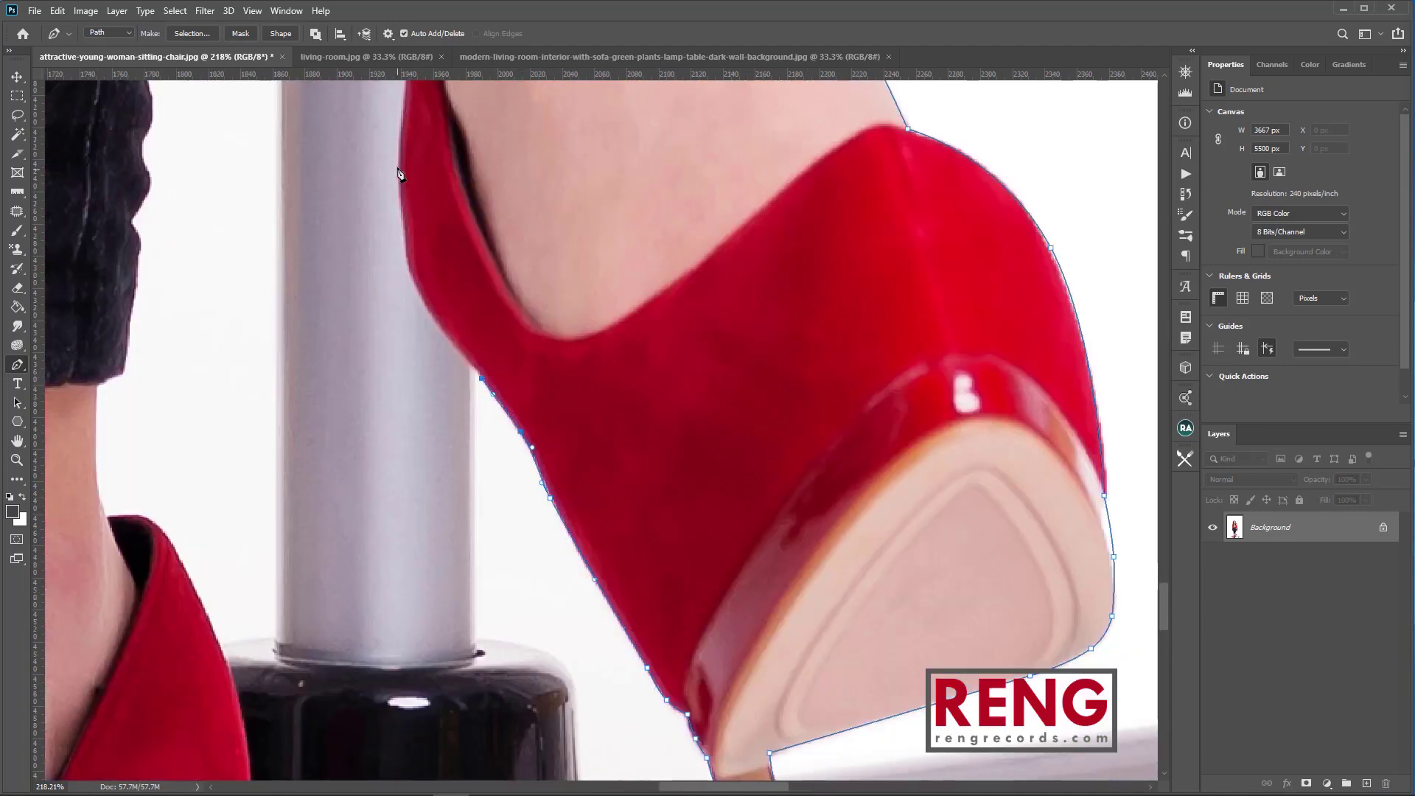
pyautogui.click(424, 322)
pyautogui.click(422, 238)
pyautogui.moveTo(402, 247); pyautogui.dragTo(499, 512)
pyautogui.click(485, 466)
pyautogui.click(445, 290)
pyautogui.moveTo(470, 402); pyautogui.dragTo(455, 404)
pyautogui.moveTo(447, 332); pyautogui.dragTo(450, 328)
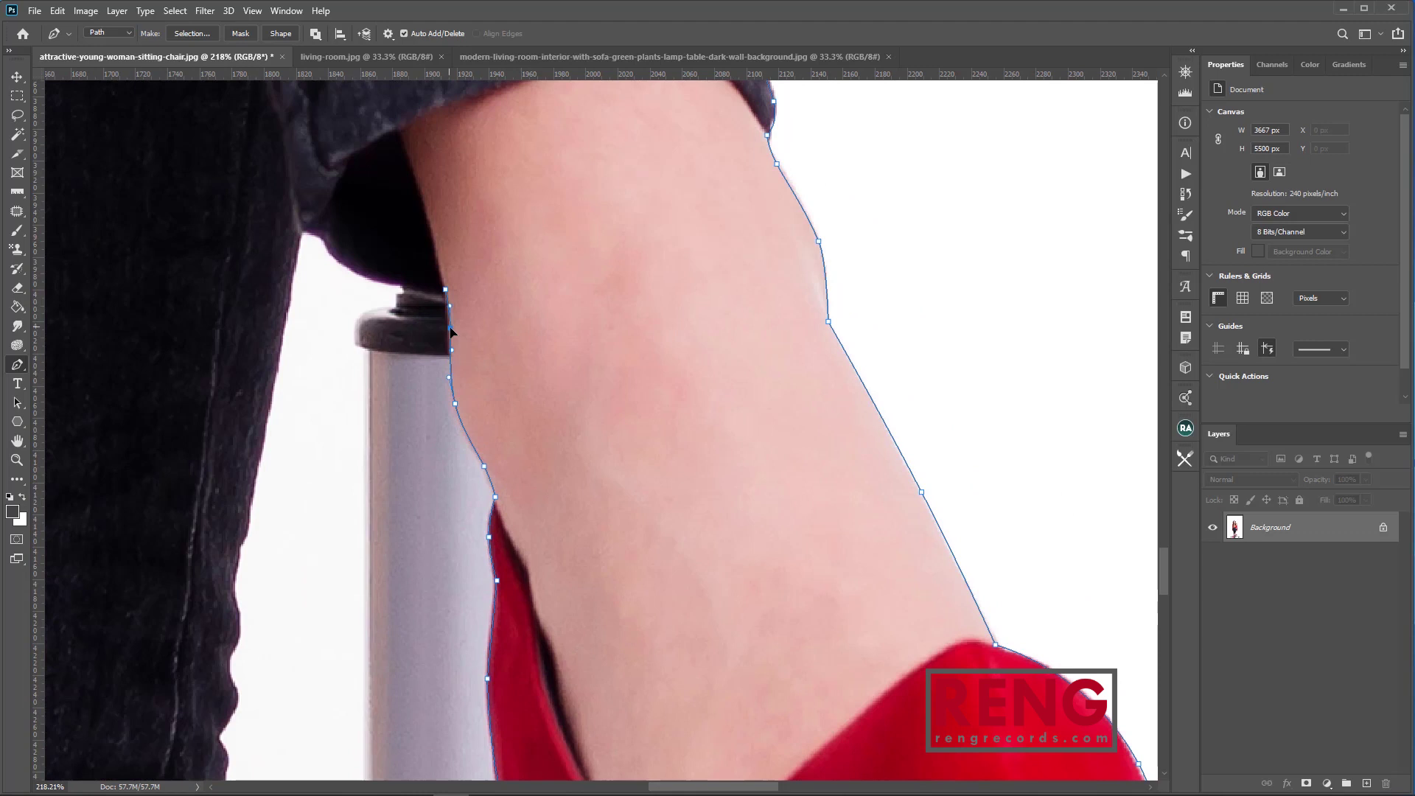
# Continue the path down the inner edge of the back jeans leg, curving around the folds to the trouser cuff.
pyautogui.click(249, 509)
pyautogui.click(247, 530)
pyautogui.moveTo(331, 567); pyautogui.dragTo(618, 354)
pyautogui.click(525, 335)
pyautogui.click(520, 373)
pyautogui.click(514, 444)
pyautogui.moveTo(516, 417); pyautogui.dragTo(526, 417)
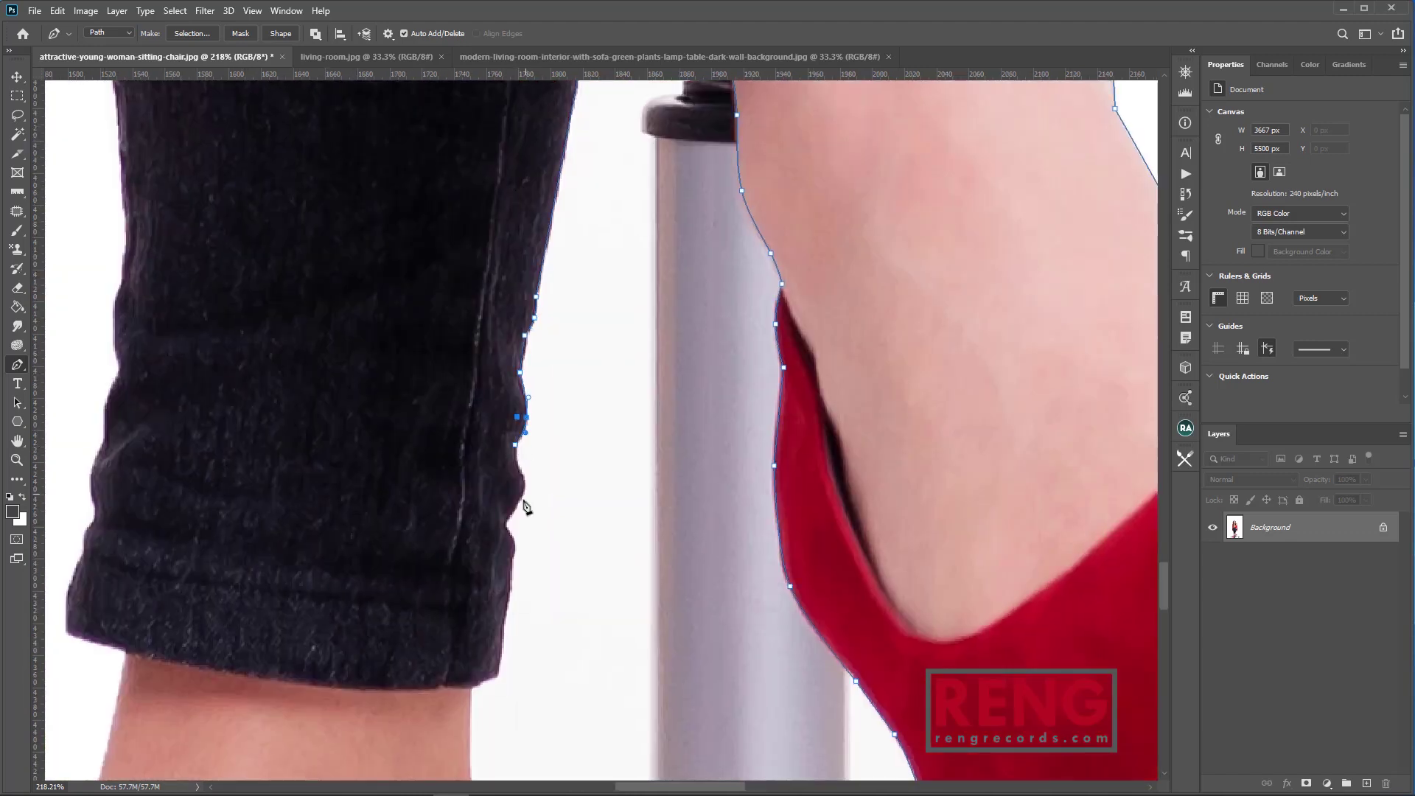
pyautogui.click(472, 690)
pyautogui.moveTo(474, 690); pyautogui.dragTo(502, 382)
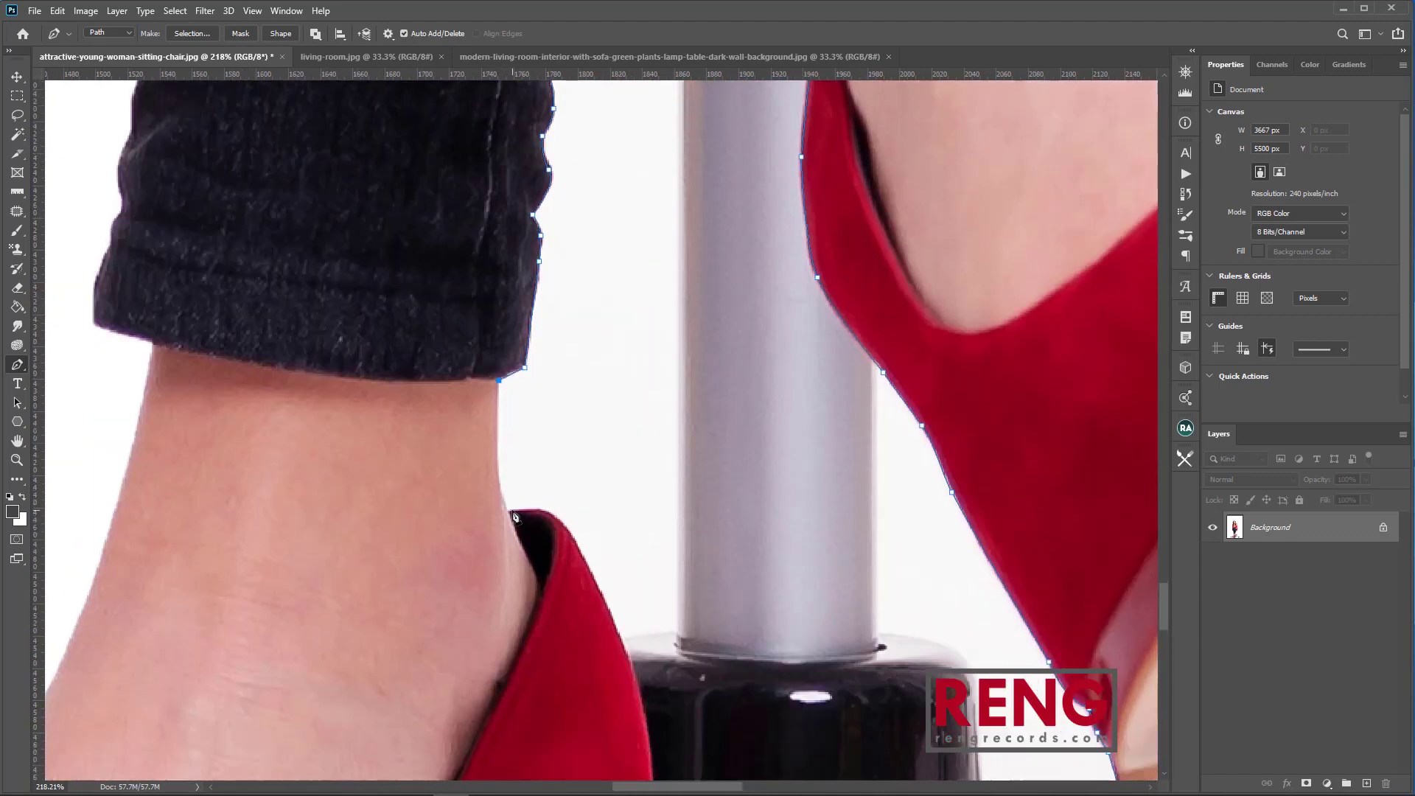
# Trace the back of the bare ankle and the curved rear of the lower red shoe with anchor points and curves.
pyautogui.moveTo(509, 507); pyautogui.dragTo(508, 511)
pyautogui.moveTo(608, 659); pyautogui.dragTo(482, 339)
pyautogui.click(510, 548)
pyautogui.moveTo(493, 436); pyautogui.dragTo(518, 390)
pyautogui.moveTo(504, 304); pyautogui.dragTo(492, 307)
pyautogui.moveTo(518, 505); pyautogui.dragTo(525, 517)
pyautogui.scroll(5, 398, 664)
pyautogui.moveTo(629, 351); pyautogui.dragTo(620, 341)
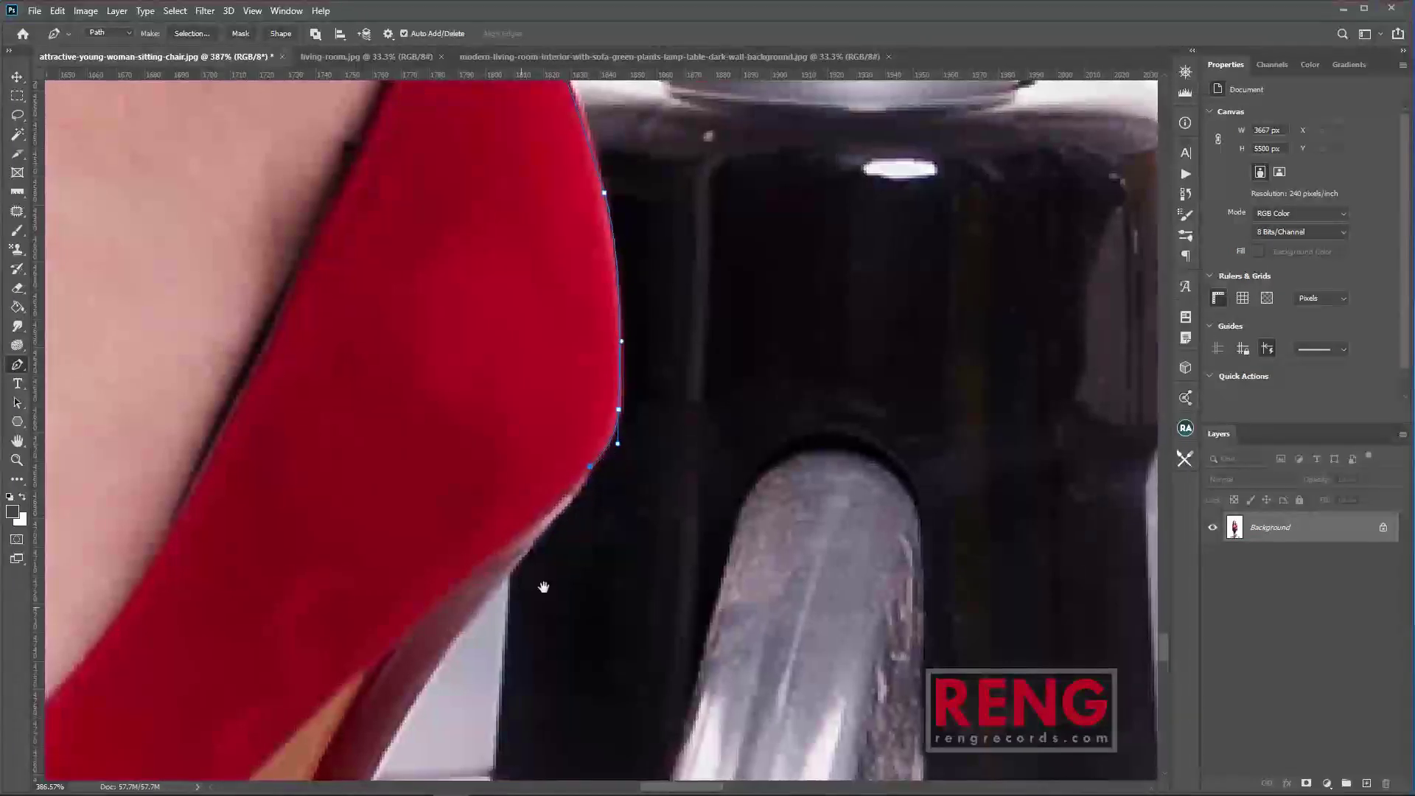
# Follow the outer edge of the lower shoe's stiletto heel down and around its tip.
pyautogui.scroll(-7, 511, 584)
pyautogui.moveTo(511, 585); pyautogui.dragTo(673, 220)
pyautogui.click(481, 713)
pyautogui.moveTo(647, 314); pyautogui.dragTo(599, 331)
pyautogui.scroll(4, 705, 209)
pyautogui.moveTo(672, 184); pyautogui.dragTo(691, 173)
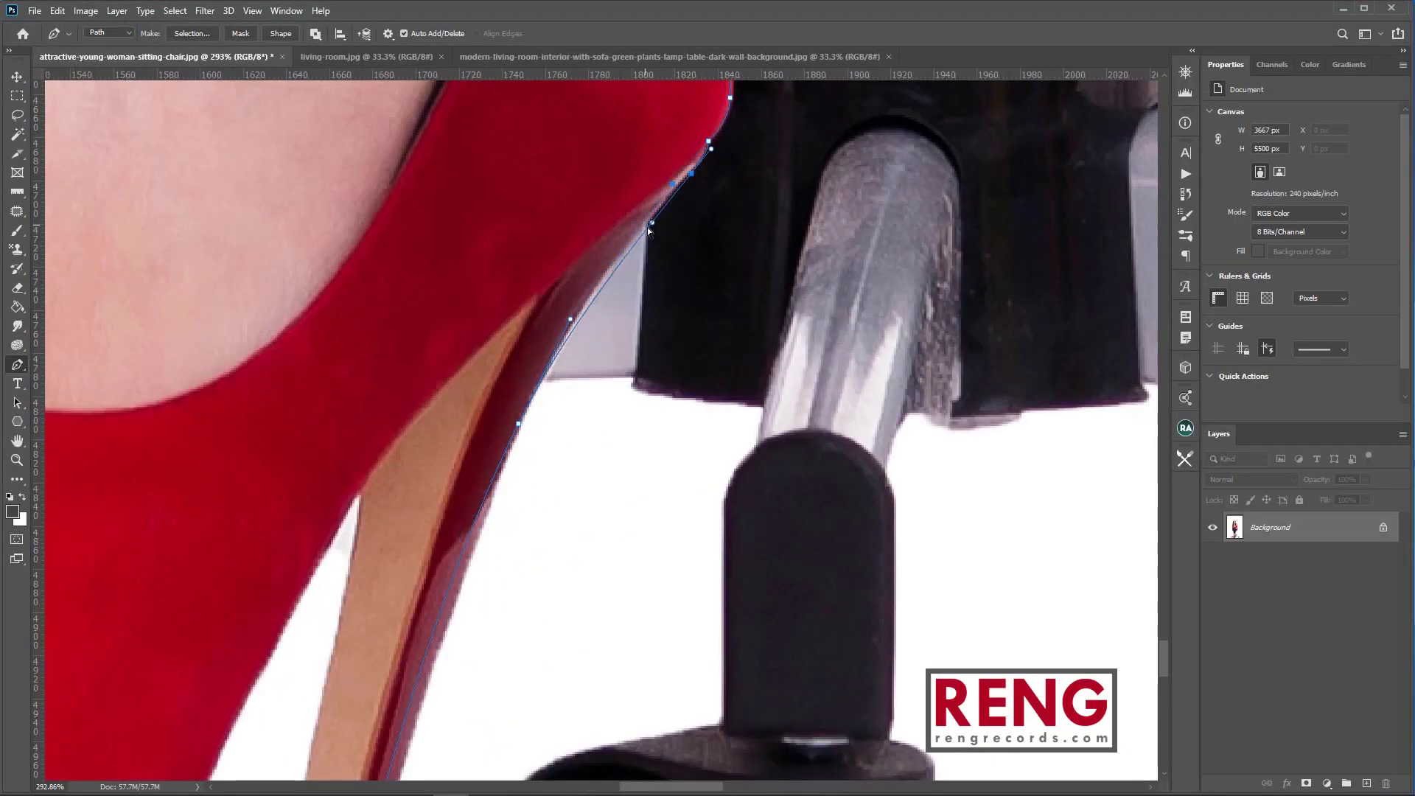
pyautogui.scroll(-4, 645, 338)
pyautogui.scroll(2, 474, 489)
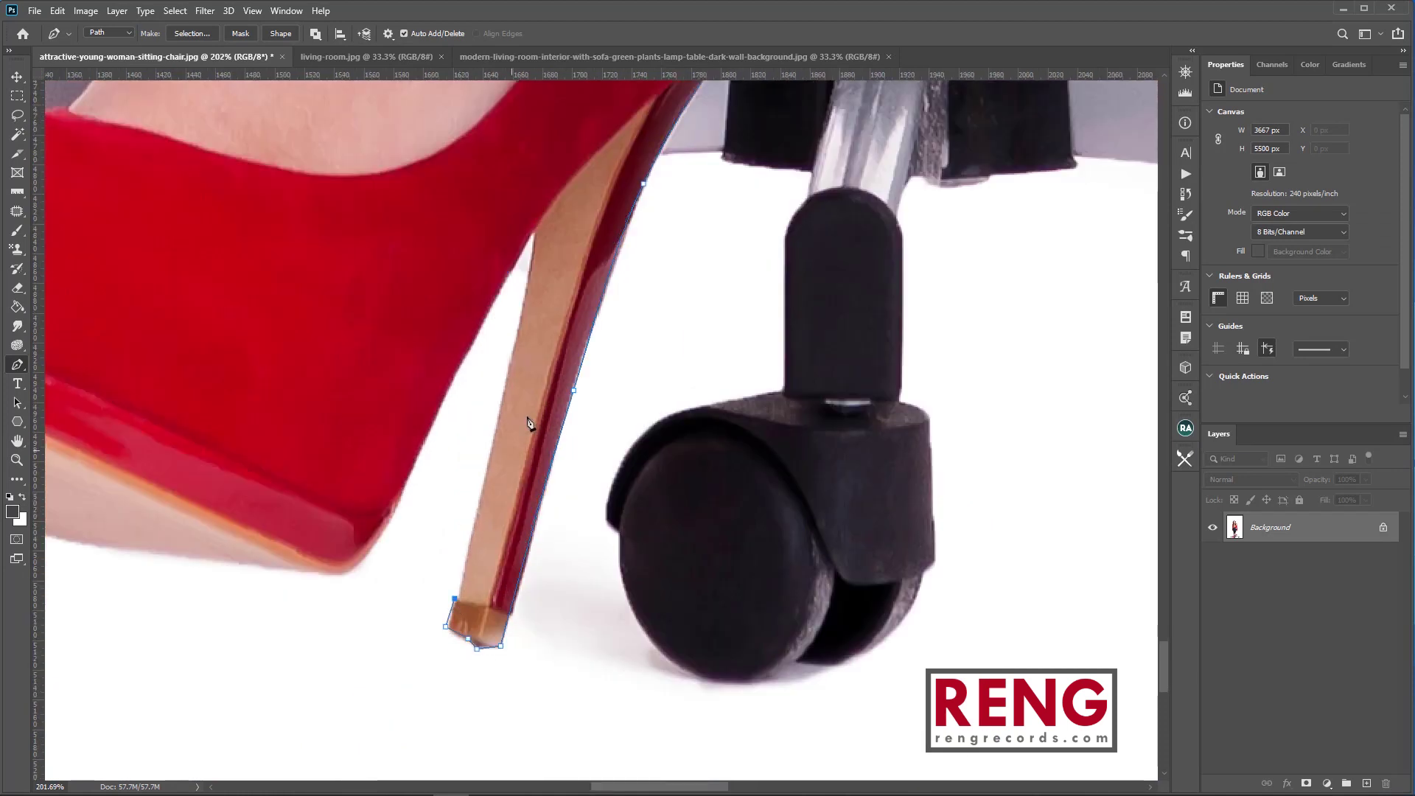
# Outline the inner edge of the stiletto heel and the shoe's underside down to the front sole.
pyautogui.click(534, 232)
pyautogui.click(396, 503)
pyautogui.scroll(-4, 317, 544)
pyautogui.click(290, 560)
pyautogui.scroll(4, 421, 486)
pyautogui.moveTo(383, 665); pyautogui.dragTo(388, 665)
pyautogui.moveTo(448, 384); pyautogui.dragTo(453, 383)
pyautogui.moveTo(402, 401); pyautogui.dragTo(395, 399)
# Trace the platform sole forward and curve the path around the toe of the lower red shoe.
pyautogui.moveTo(269, 618); pyautogui.dragTo(1006, 658)
pyautogui.click(651, 593)
pyautogui.moveTo(785, 617); pyautogui.dragTo(783, 626)
pyautogui.click(554, 466)
pyautogui.moveTo(603, 528); pyautogui.dragTo(563, 518)
pyautogui.moveTo(549, 308); pyautogui.dragTo(544, 361)
pyautogui.moveTo(645, 177); pyautogui.dragTo(497, 427)
pyautogui.moveTo(752, 286); pyautogui.dragTo(626, 600)
# Continue the path over the front of the lower foot and up the bare ankle, bending the segments to the skin edge.
pyautogui.click(493, 745)
pyautogui.click(763, 126)
pyautogui.moveTo(627, 435); pyautogui.dragTo(665, 448)
pyautogui.moveTo(732, 294); pyautogui.dragTo(731, 307)
pyautogui.click(554, 655)
pyautogui.moveTo(554, 655); pyautogui.dragTo(565, 652)
pyautogui.moveTo(600, 596); pyautogui.dragTo(607, 576)
pyautogui.moveTo(665, 448); pyautogui.dragTo(660, 460)
pyautogui.moveTo(660, 460); pyautogui.dragTo(685, 420)
pyautogui.click(717, 284)
pyautogui.moveTo(717, 285); pyautogui.dragTo(728, 289)
# Trace the outer corner of the lower trouser cuff and the folded jeans edge just above it.
pyautogui.moveTo(726, 151); pyautogui.dragTo(702, 481)
pyautogui.click(738, 458)
pyautogui.click(682, 437)
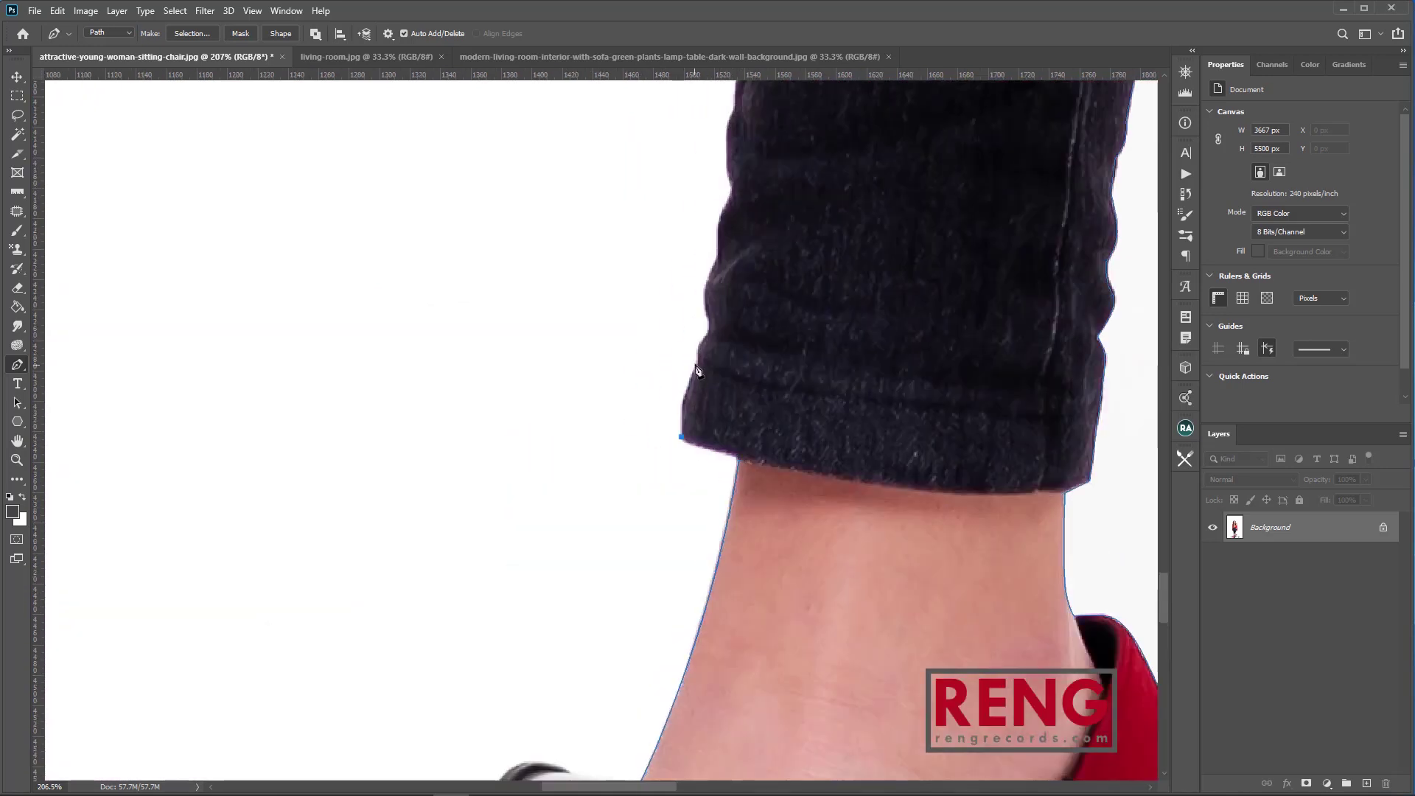
pyautogui.scroll(3, 718, 347)
pyautogui.click(704, 325)
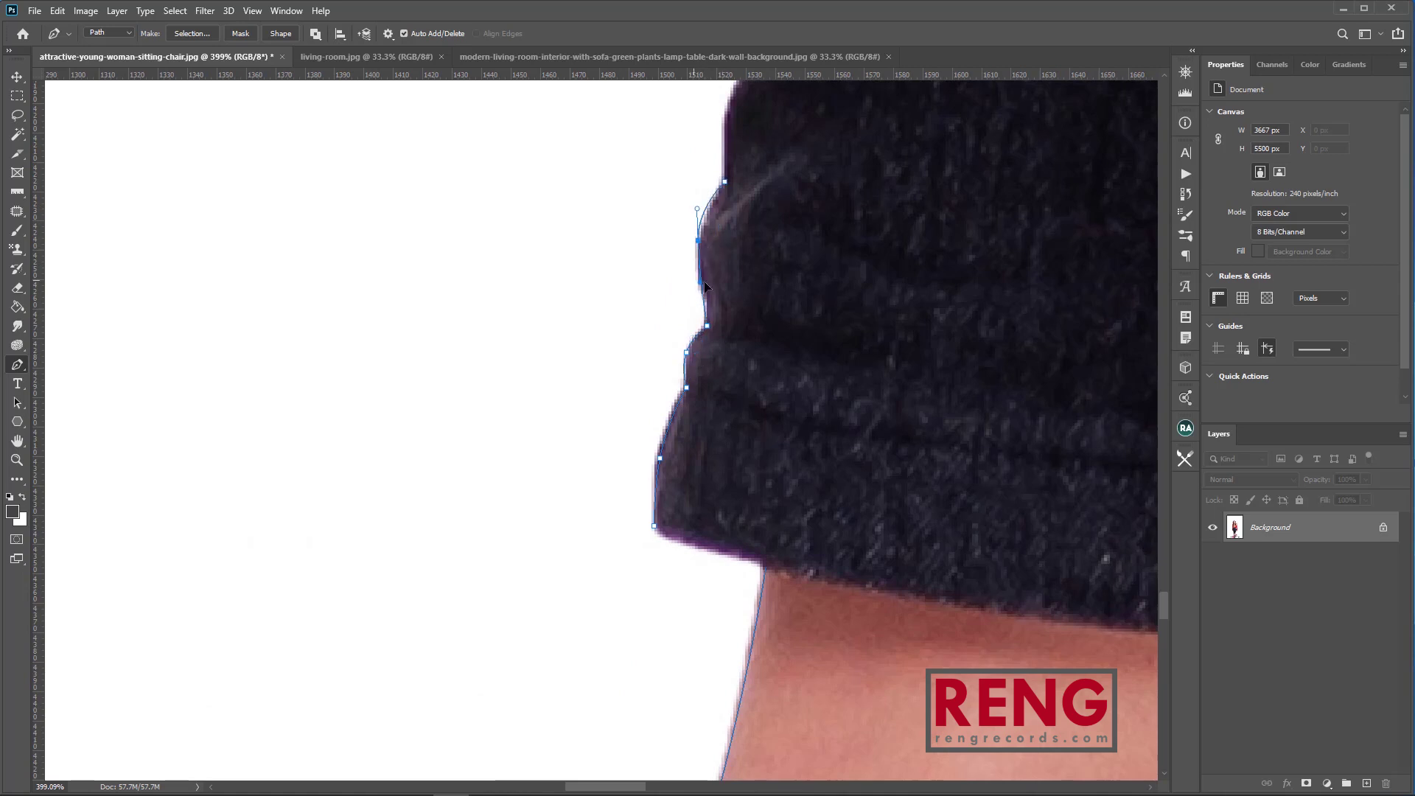
pyautogui.scroll(-5, 693, 283)
pyautogui.scroll(3, 751, 374)
pyautogui.click(760, 370)
pyautogui.moveTo(745, 221); pyautogui.dragTo(727, 553)
pyautogui.click(695, 389)
# Continue the path up the outer edge of the back jeans leg toward the seat, undoing misplaced points.
pyautogui.click(314, 177)
pyautogui.moveTo(413, 222); pyautogui.dragTo(476, 435)
pyautogui.click(480, 434)
pyautogui.hotkey('ctrl', 'z')
pyautogui.hotkey('ctrl', 'z')
pyautogui.click(758, 604)
pyautogui.moveTo(603, 311); pyautogui.dragTo(537, 214)
pyautogui.moveTo(669, 406); pyautogui.dragTo(675, 400)
pyautogui.click(542, 132)
pyautogui.click(557, 240)
pyautogui.moveTo(560, 221); pyautogui.dragTo(598, 596)
pyautogui.click(628, 296)
pyautogui.moveTo(572, 120); pyautogui.dragTo(630, 693)
# Trace the outer side of the red top beside the seat and the elbow above it.
pyautogui.scroll(-3, 588, 347)
pyautogui.scroll(6, 619, 471)
pyautogui.click(476, 112)
pyautogui.click(566, 339)
pyautogui.keyDown('ctrl'); pyautogui.click(627, 495); pyautogui.keyUp('ctrl')
pyautogui.click(546, 180)
pyautogui.moveTo(543, 424); pyautogui.dragTo(534, 420)
pyautogui.moveTo(628, 95); pyautogui.dragTo(635, 364)
pyautogui.click(596, 85)
pyautogui.moveTo(693, 104); pyautogui.dragTo(607, 508)
# Continue the path up the outer arm and shoulder and along the side of the long hair.
pyautogui.click(719, 412)
pyautogui.click(794, 212)
pyautogui.moveTo(757, 311); pyautogui.dragTo(737, 299)
pyautogui.moveTo(796, 217); pyautogui.dragTo(796, 682)
pyautogui.click(729, 280)
pyautogui.moveTo(799, 339); pyautogui.dragTo(803, 673)
pyautogui.click(811, 221)
pyautogui.click(873, 364)
# Curve the path over the crown of the head and down the hair on the propped-hand side.
pyautogui.moveTo(1044, 373); pyautogui.dragTo(639, 539)
pyautogui.moveTo(944, 626); pyautogui.dragTo(436, 338)
pyautogui.click(664, 564)
pyautogui.moveTo(369, 428); pyautogui.dragTo(853, 479)
pyautogui.moveTo(900, 354); pyautogui.dragTo(884, 362)
pyautogui.moveTo(1105, 361); pyautogui.dragTo(648, 471)
pyautogui.moveTo(321, 585); pyautogui.dragTo(301, 568)
pyautogui.moveTo(981, 700); pyautogui.dragTo(395, 230)
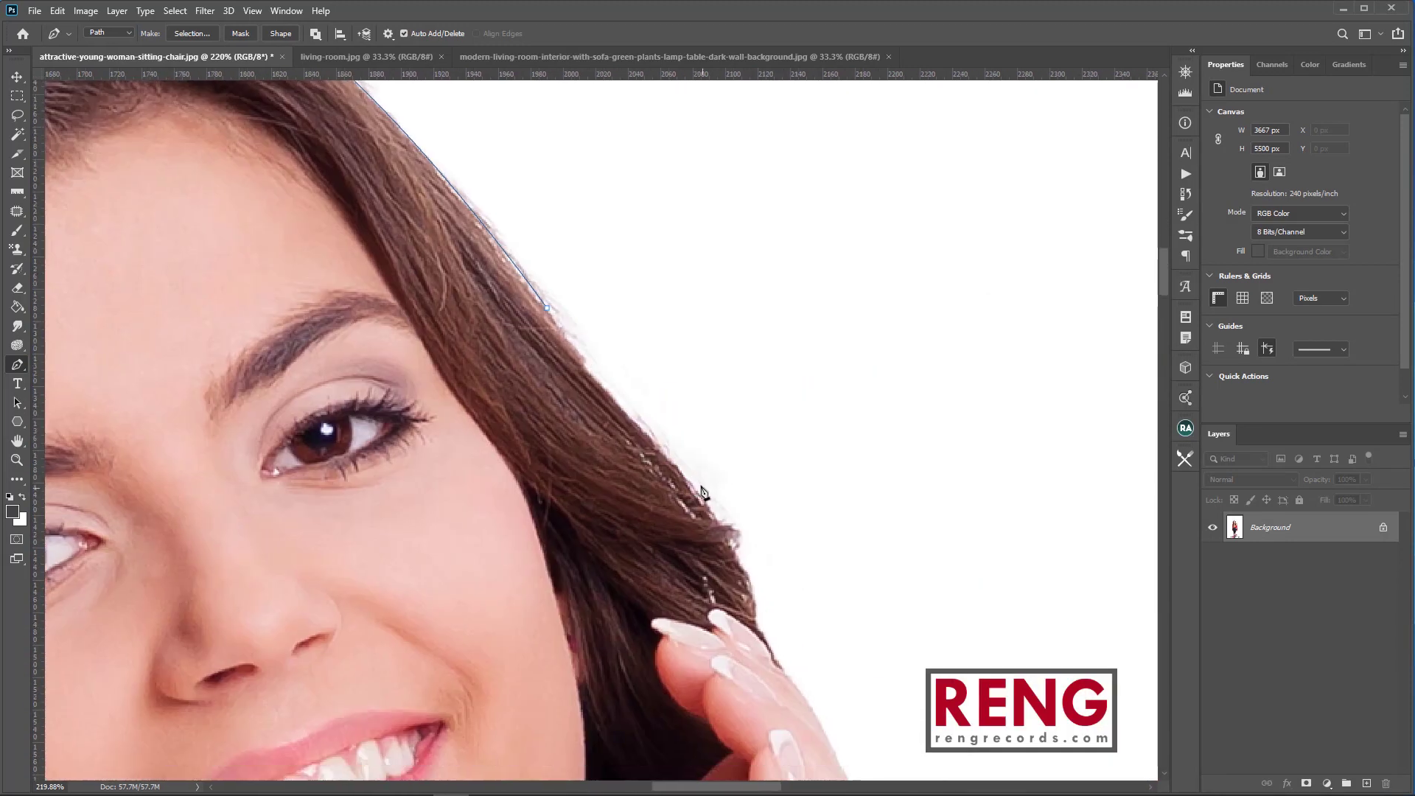
# Trace the hair beside the face down to the fingertips and along the fingers of the raised hand.
pyautogui.scroll(2, 745, 542)
pyautogui.moveTo(767, 664); pyautogui.dragTo(669, 479)
pyautogui.click(693, 512)
pyautogui.click(809, 696)
pyautogui.moveTo(735, 579); pyautogui.dragTo(739, 572)
pyautogui.moveTo(772, 637); pyautogui.dragTo(769, 640)
pyautogui.moveTo(814, 730); pyautogui.dragTo(809, 628)
pyautogui.click(800, 629)
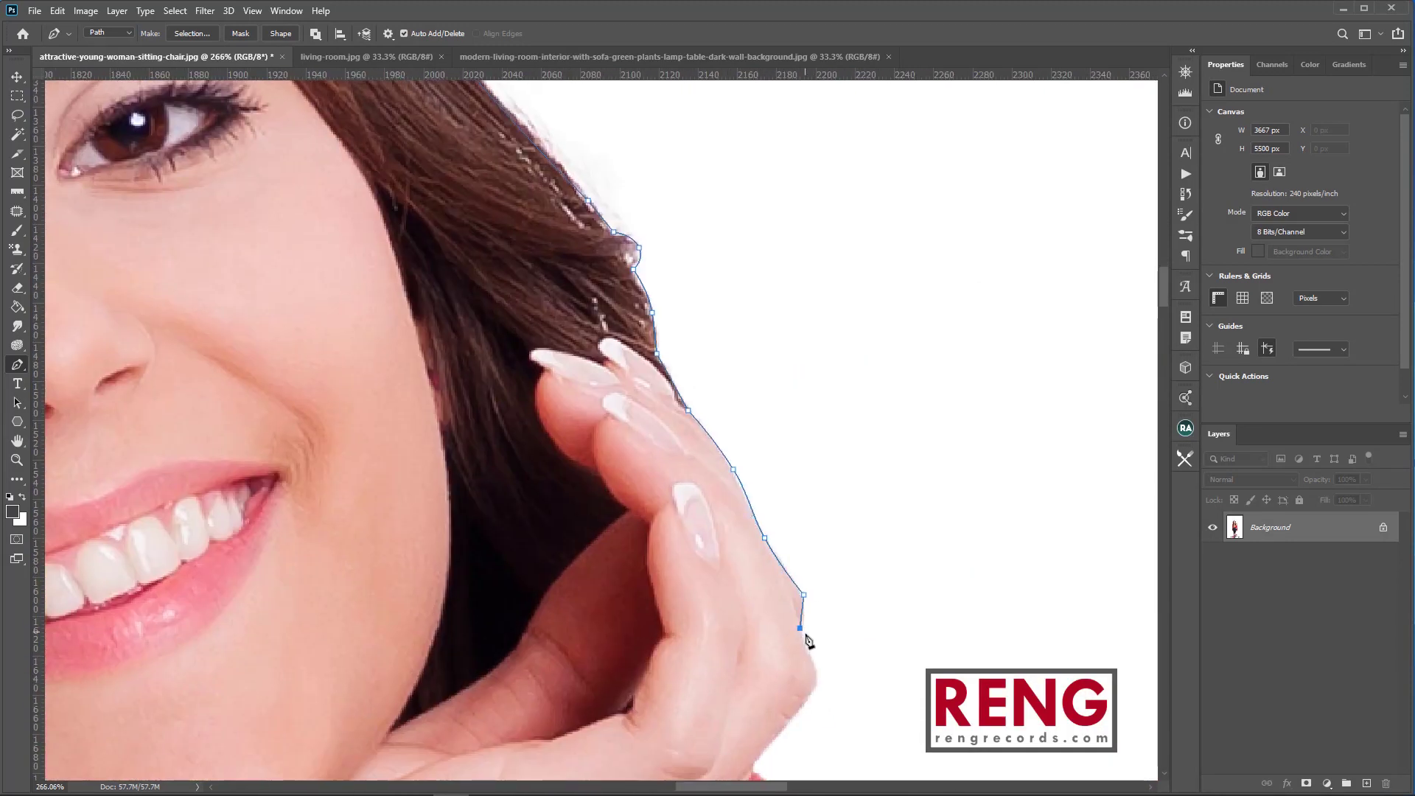
# Trace the knuckles of the raised hand and follow its edge down to the red top.
pyautogui.moveTo(810, 709); pyautogui.dragTo(808, 697)
pyautogui.moveTo(803, 722); pyautogui.dragTo(856, 540)
pyautogui.click(805, 580)
pyautogui.click(805, 588)
# Close the path along the red shoulder strap and bend the last segment to fit the fabric edge.
pyautogui.click(872, 631)
pyautogui.moveTo(1028, 690); pyautogui.dragTo(727, 635)
pyautogui.click(549, 570)
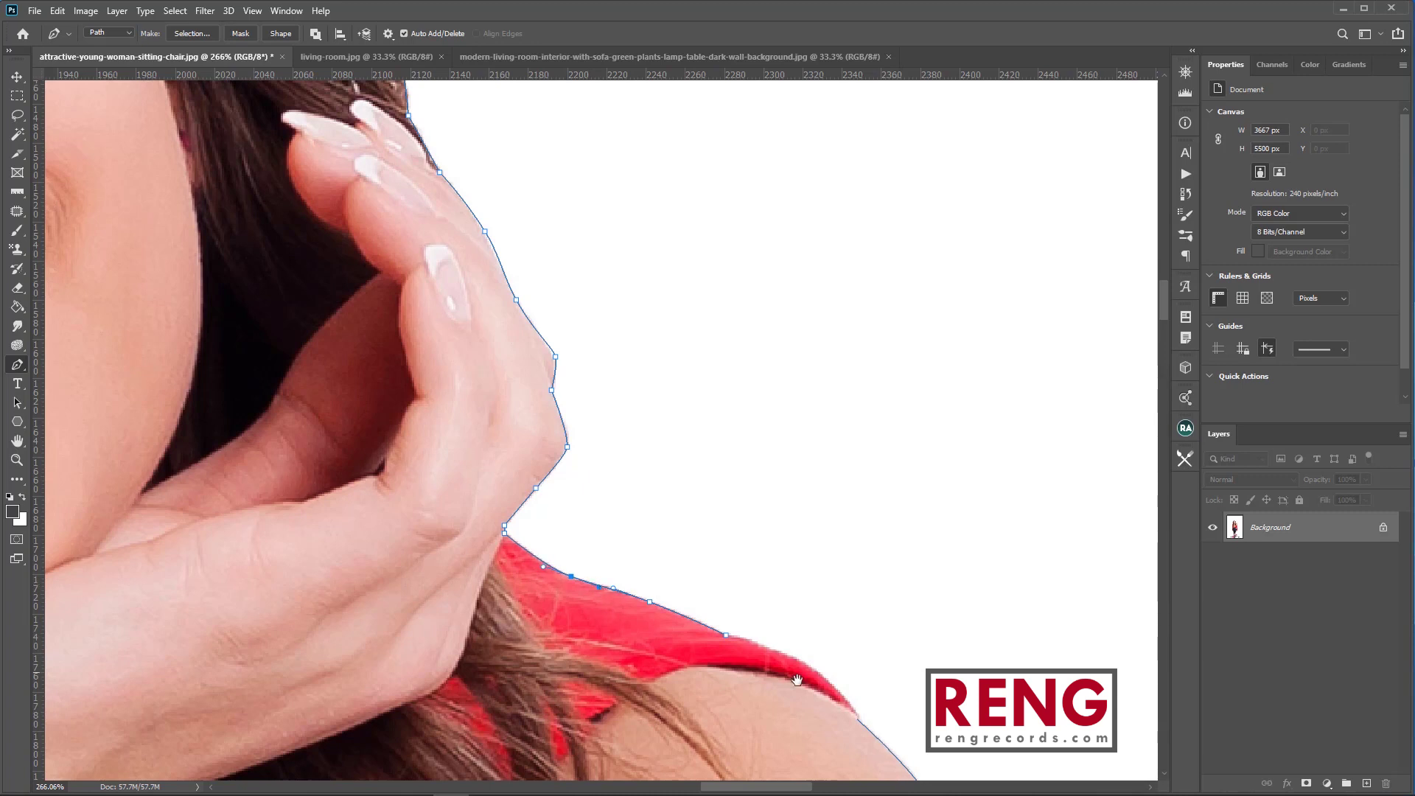
pyautogui.moveTo(798, 679); pyautogui.dragTo(579, 577)
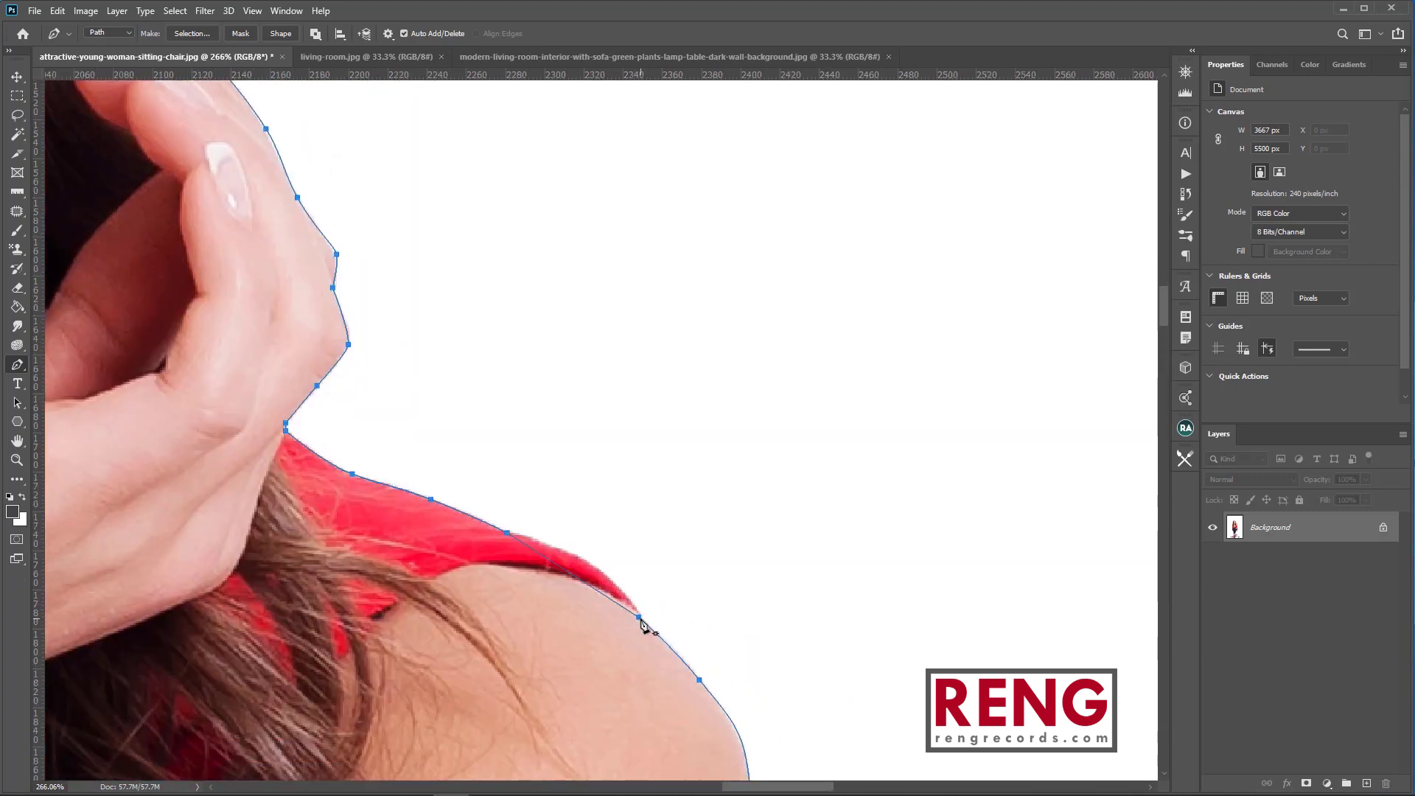
pyautogui.moveTo(582, 584); pyautogui.dragTo(603, 572)
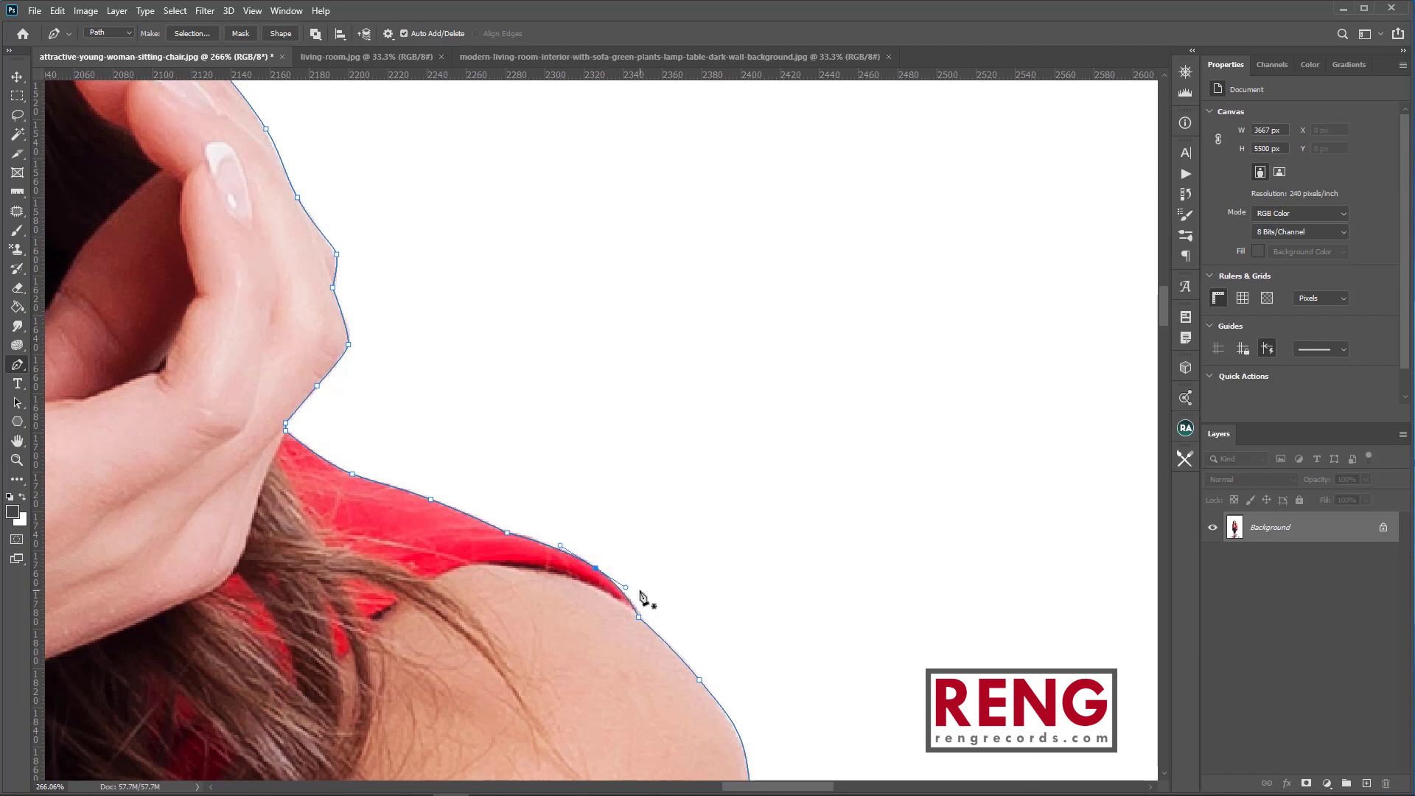
# Convert the finished path into a new anti-aliased selection with a feather radius of 0 pixels.
pyautogui.hotkey('ctrl', '0')
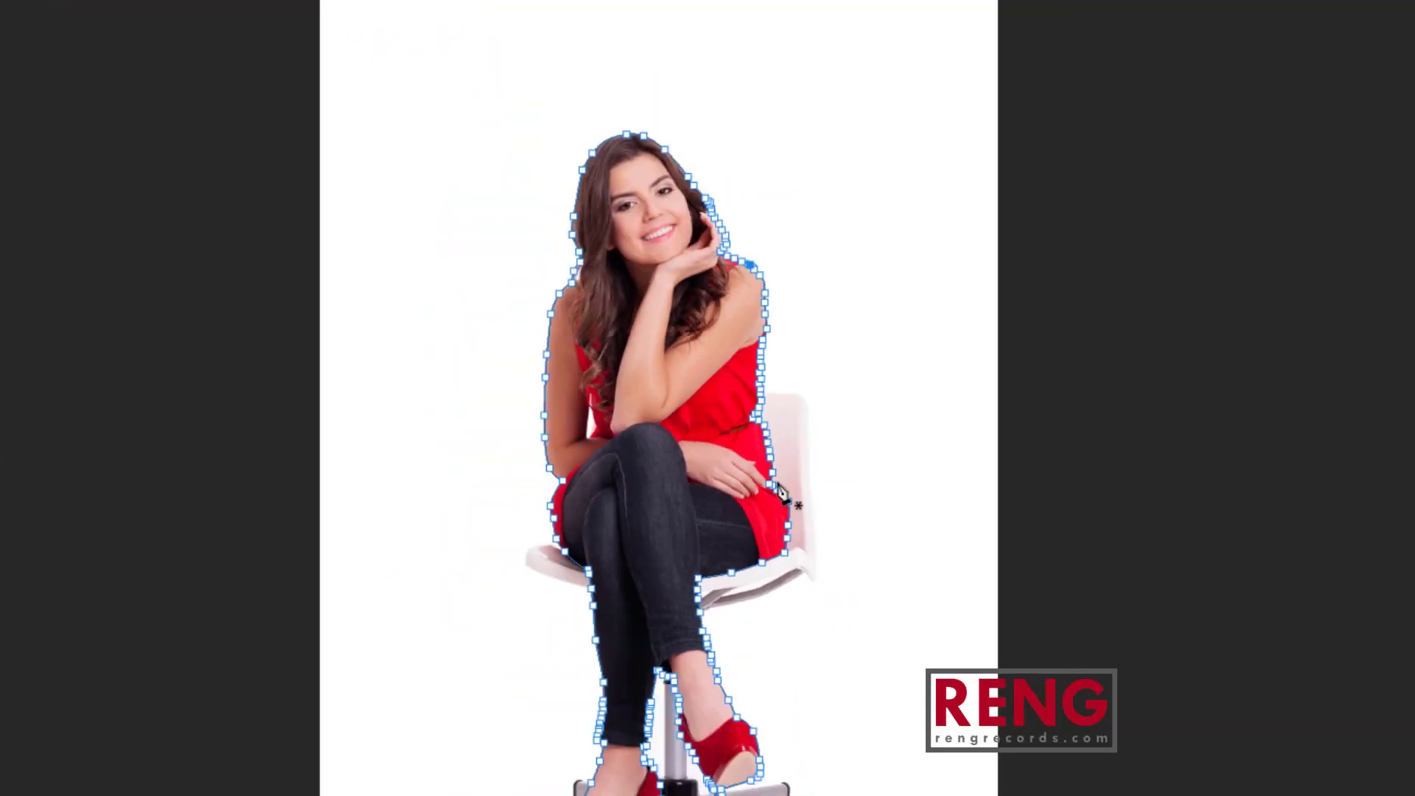
pyautogui.rightClick(693, 338)
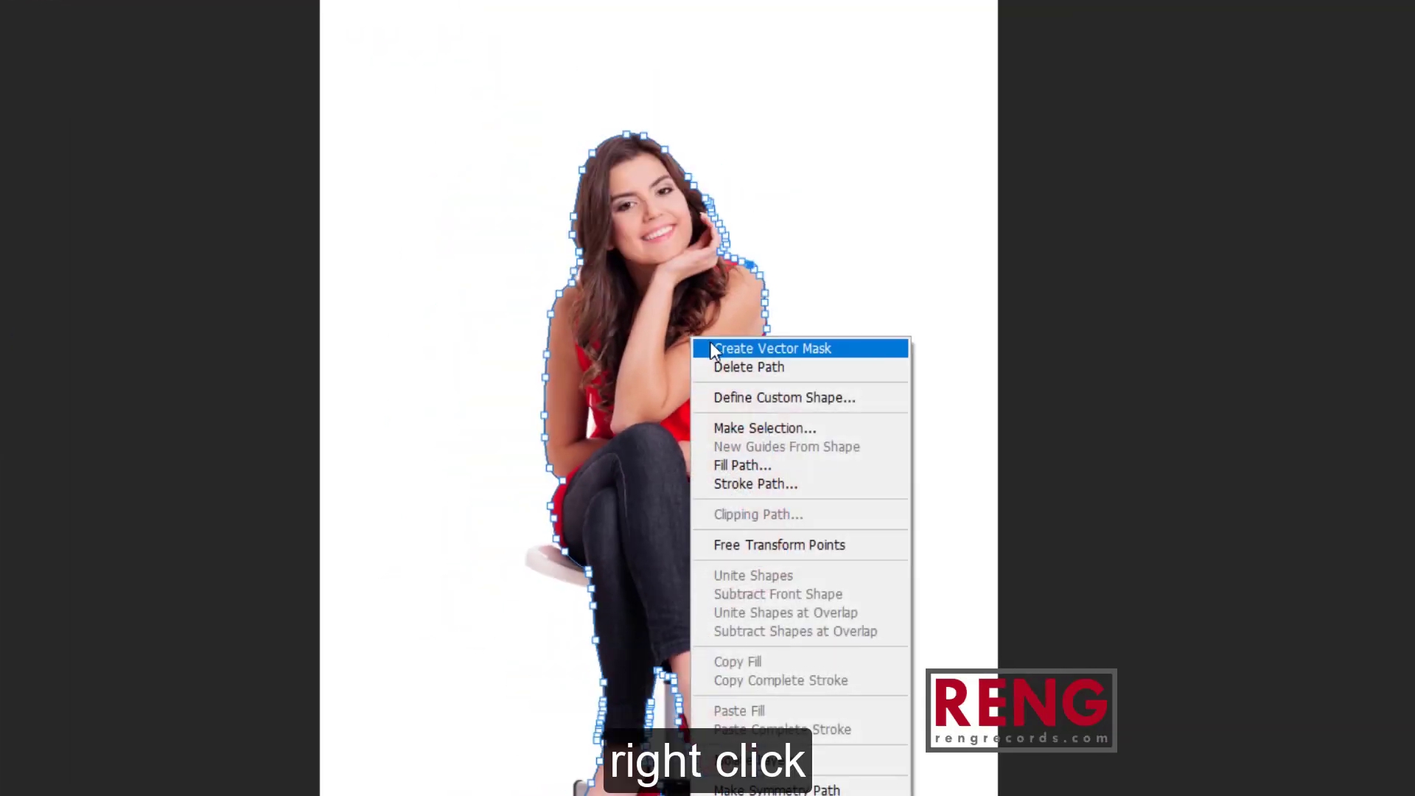
pyautogui.click(749, 427)
pyautogui.rightClick(740, 267)
pyautogui.rightClick(691, 308)
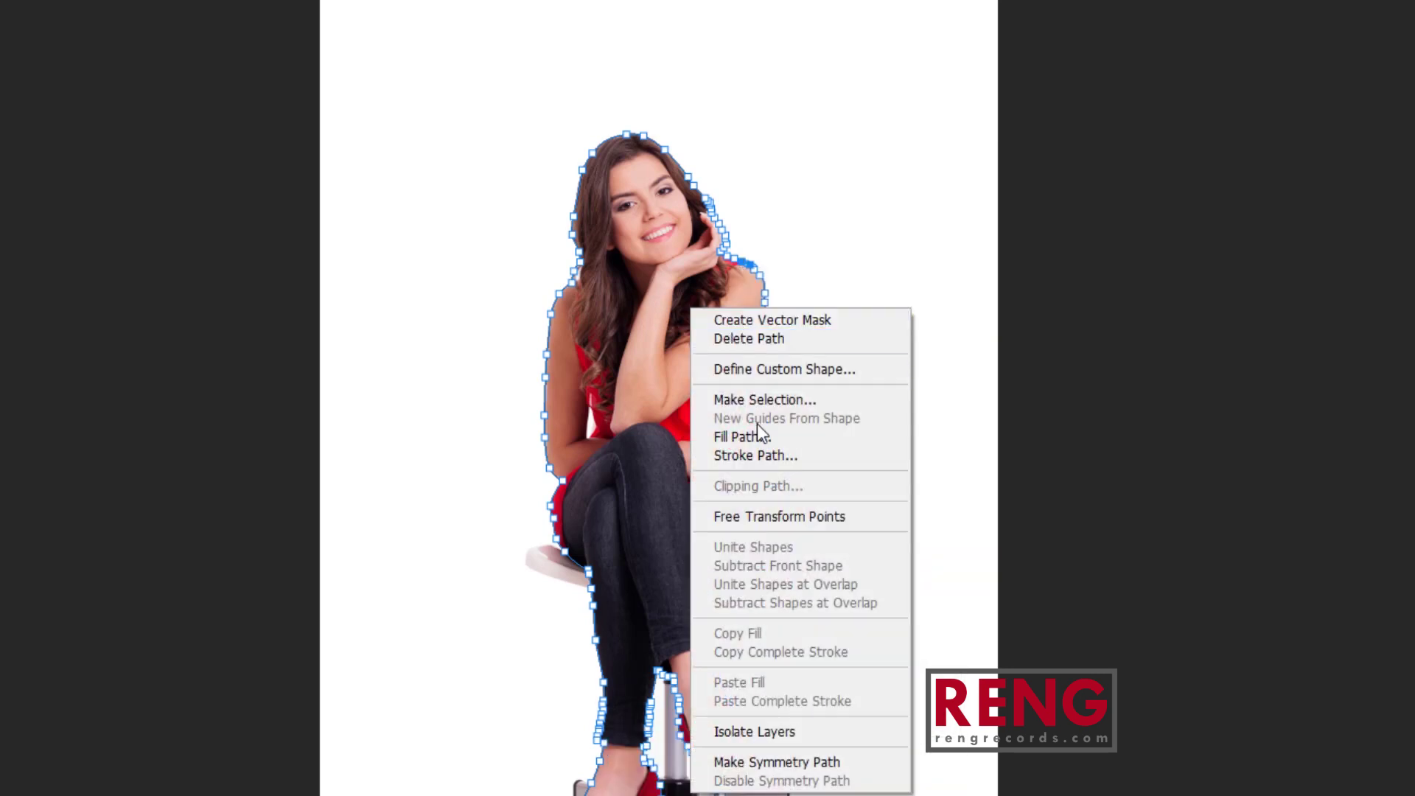
pyautogui.click(741, 403)
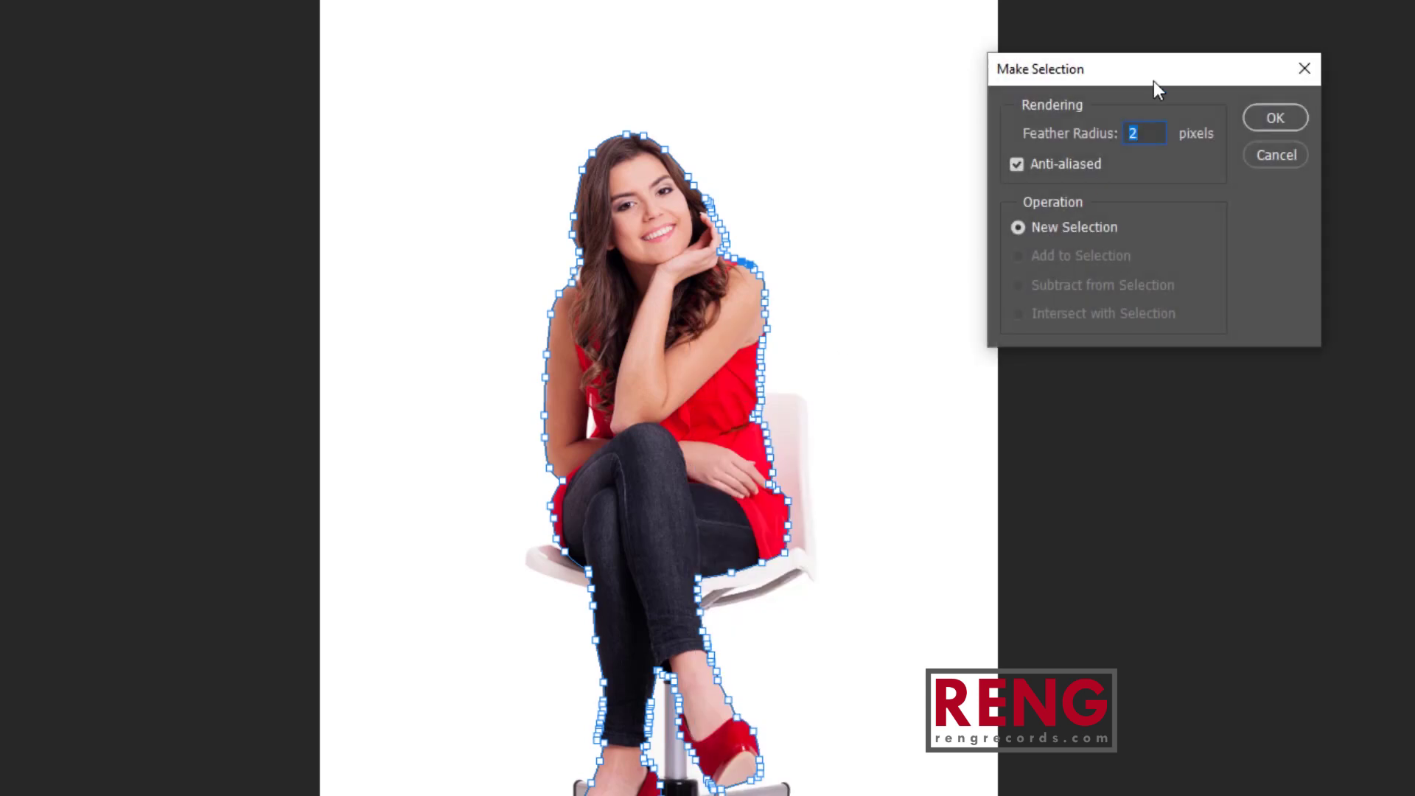
pyautogui.moveTo(1006, 118); pyautogui.dragTo(822, 157)
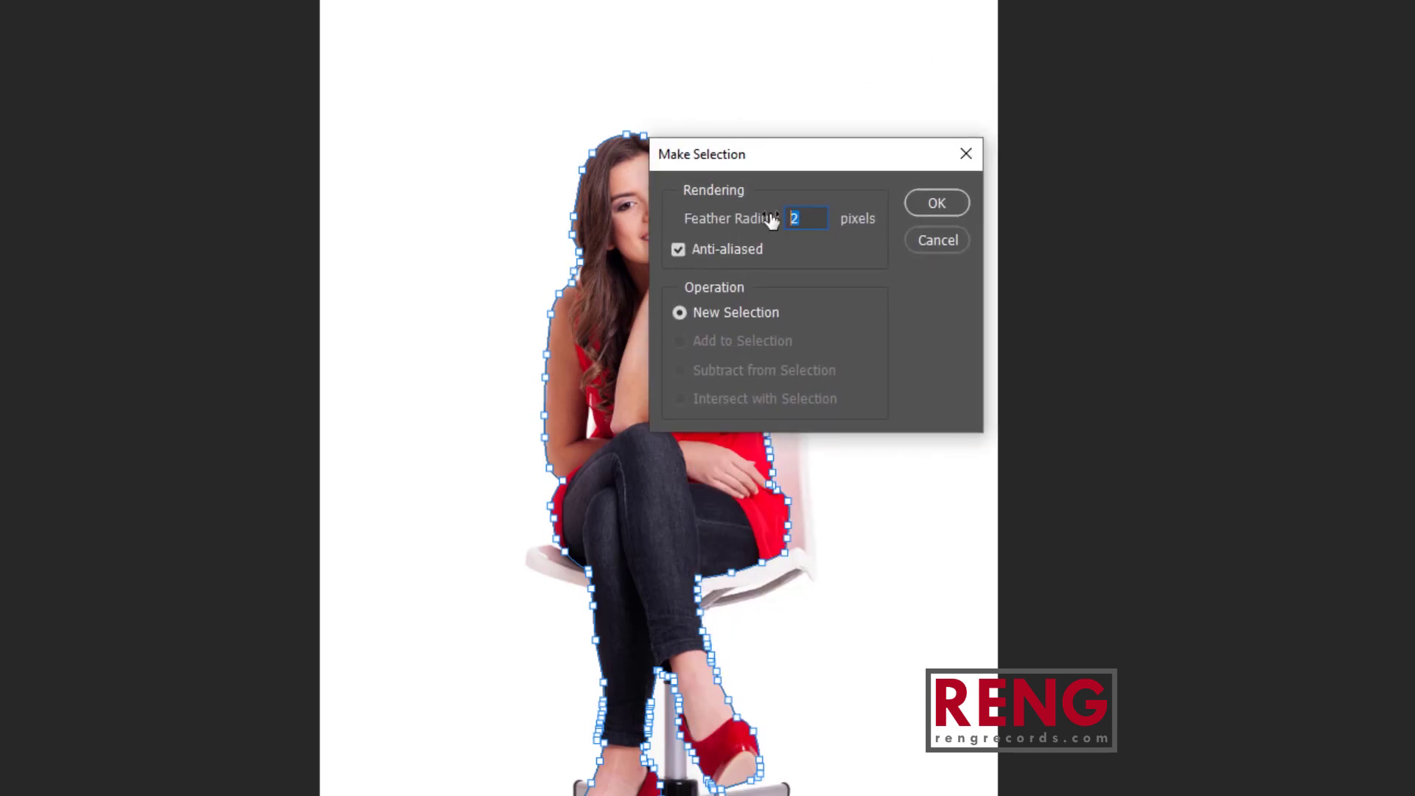
pyautogui.write('0')
pyautogui.moveTo(838, 165); pyautogui.dragTo(903, 137)
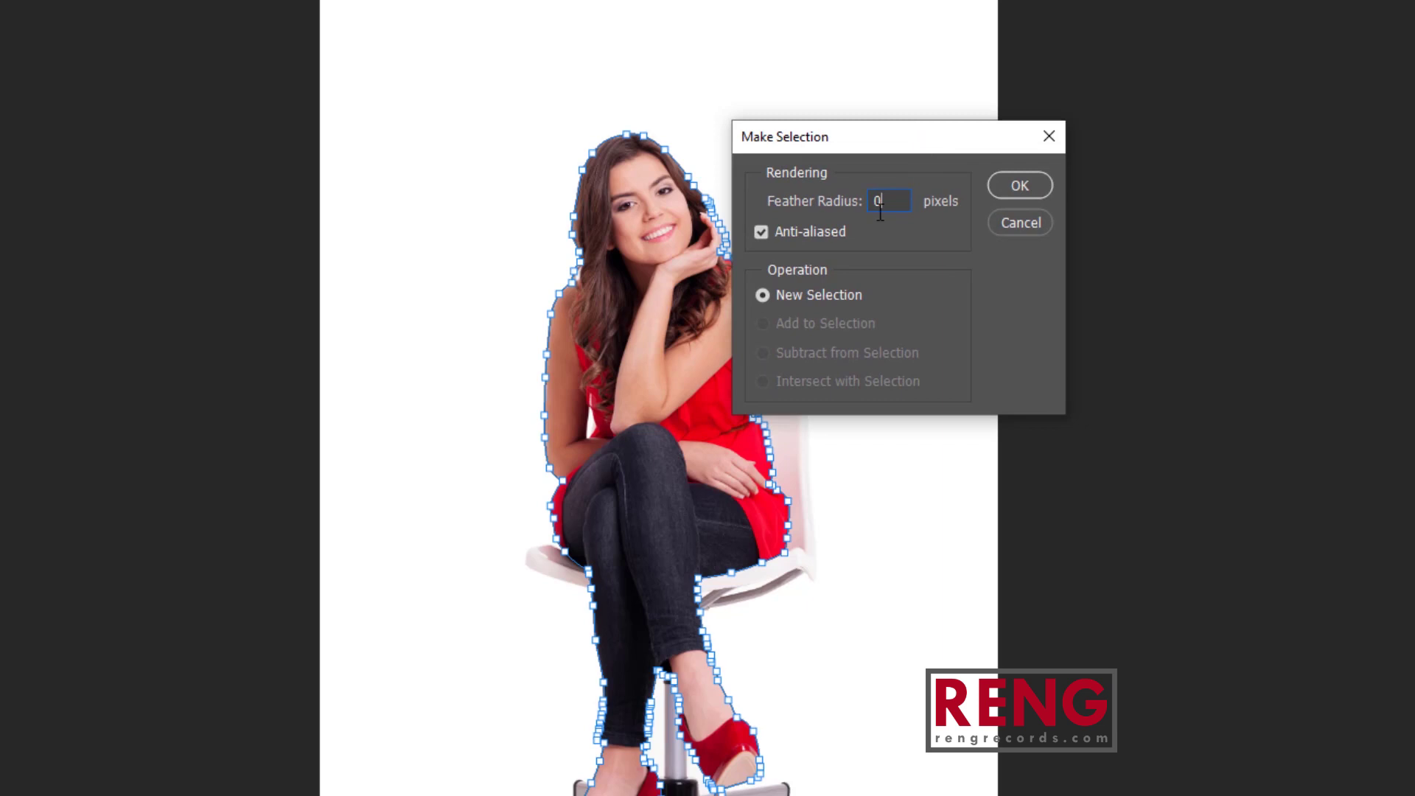
pyautogui.click(1017, 184)
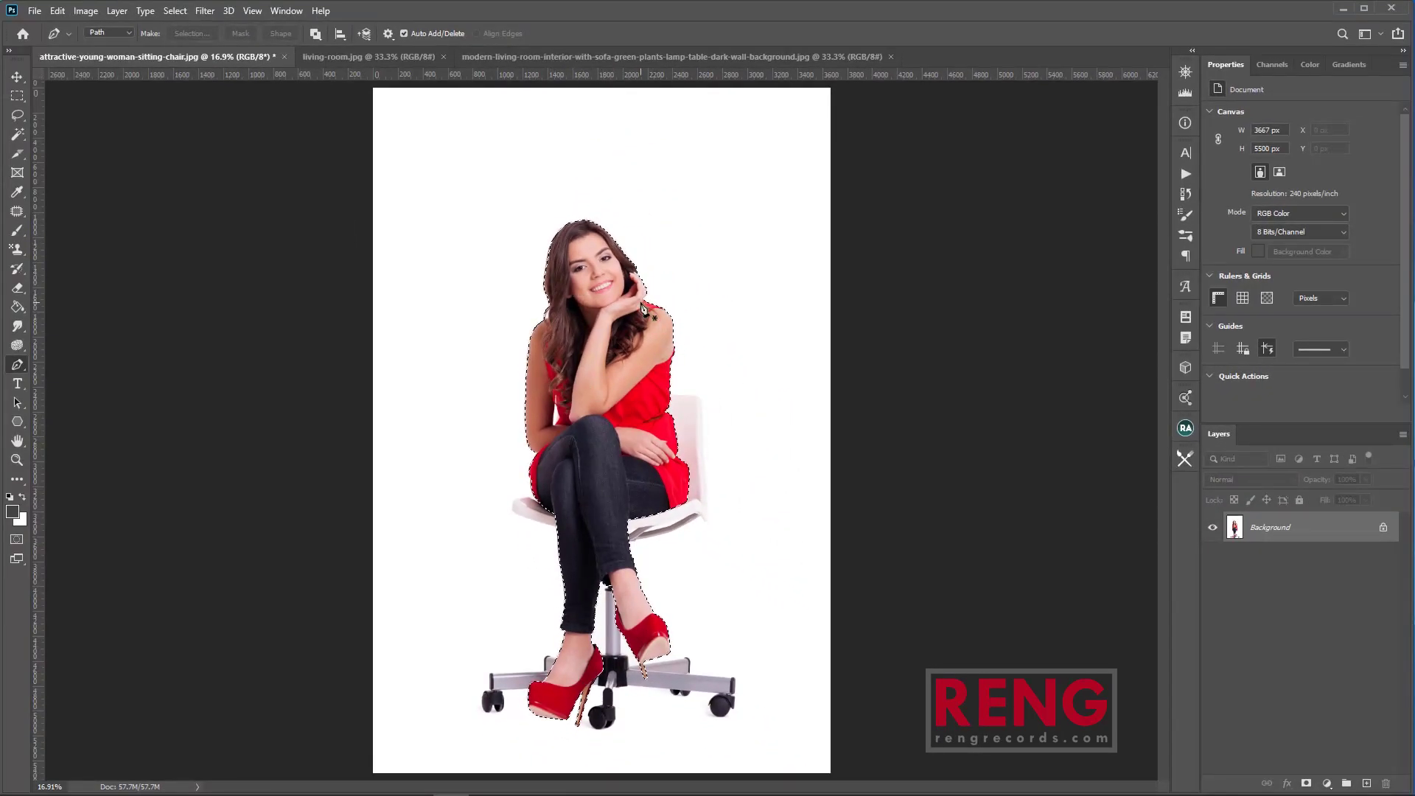
# Invert the selection and delete the white background and chair around the woman.
pyautogui.scroll(-1, 614, 356)
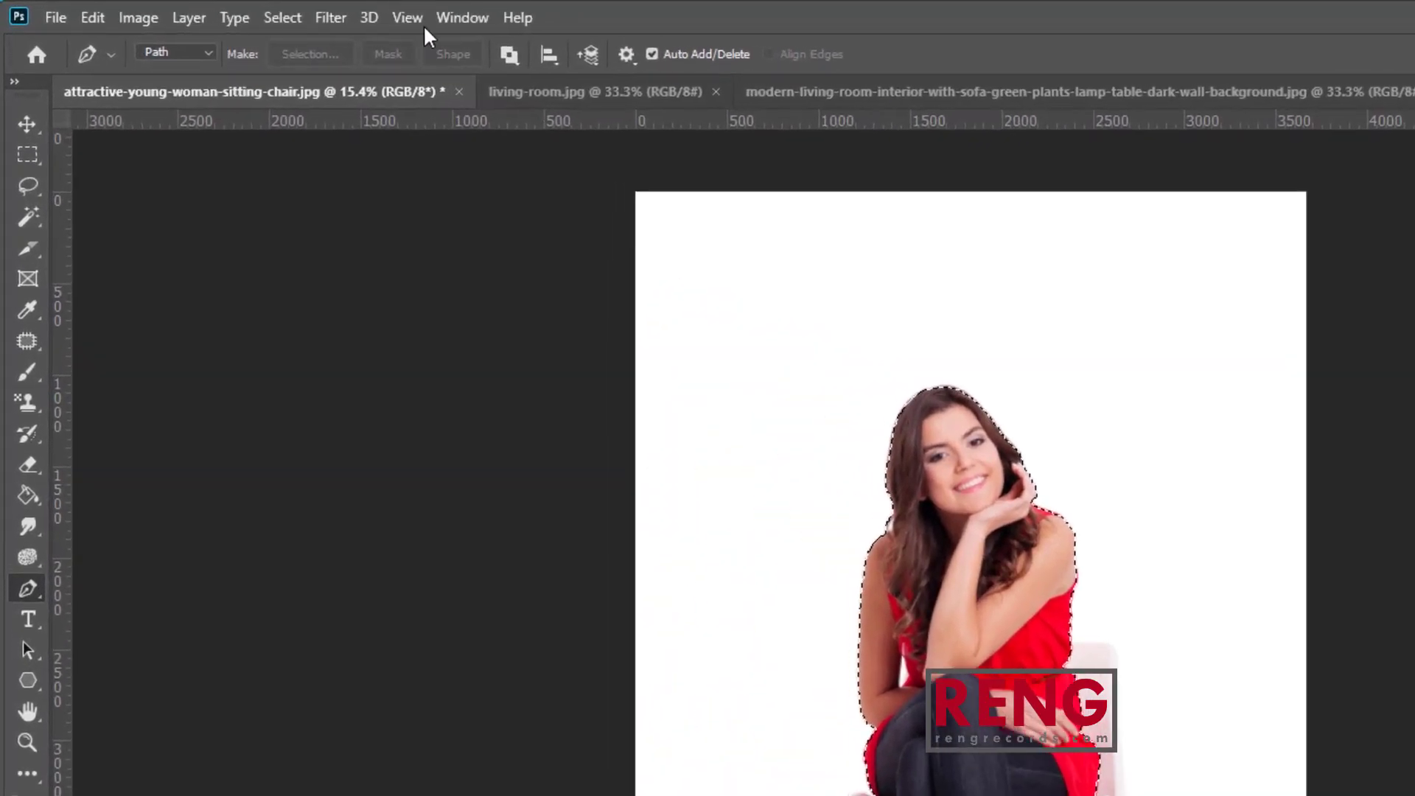
pyautogui.click(252, 11)
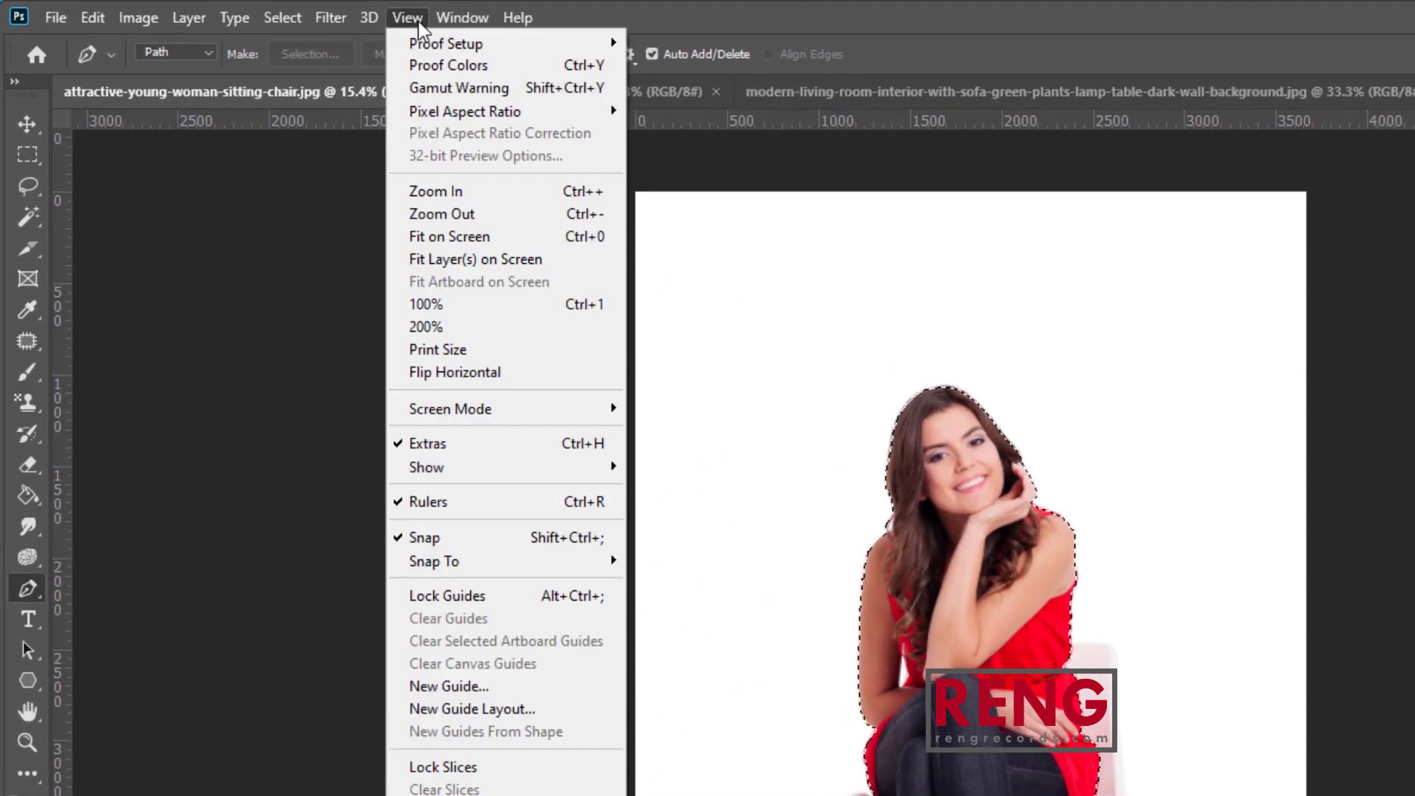
pyautogui.moveTo(208, 28)
pyautogui.moveTo(284, 22)
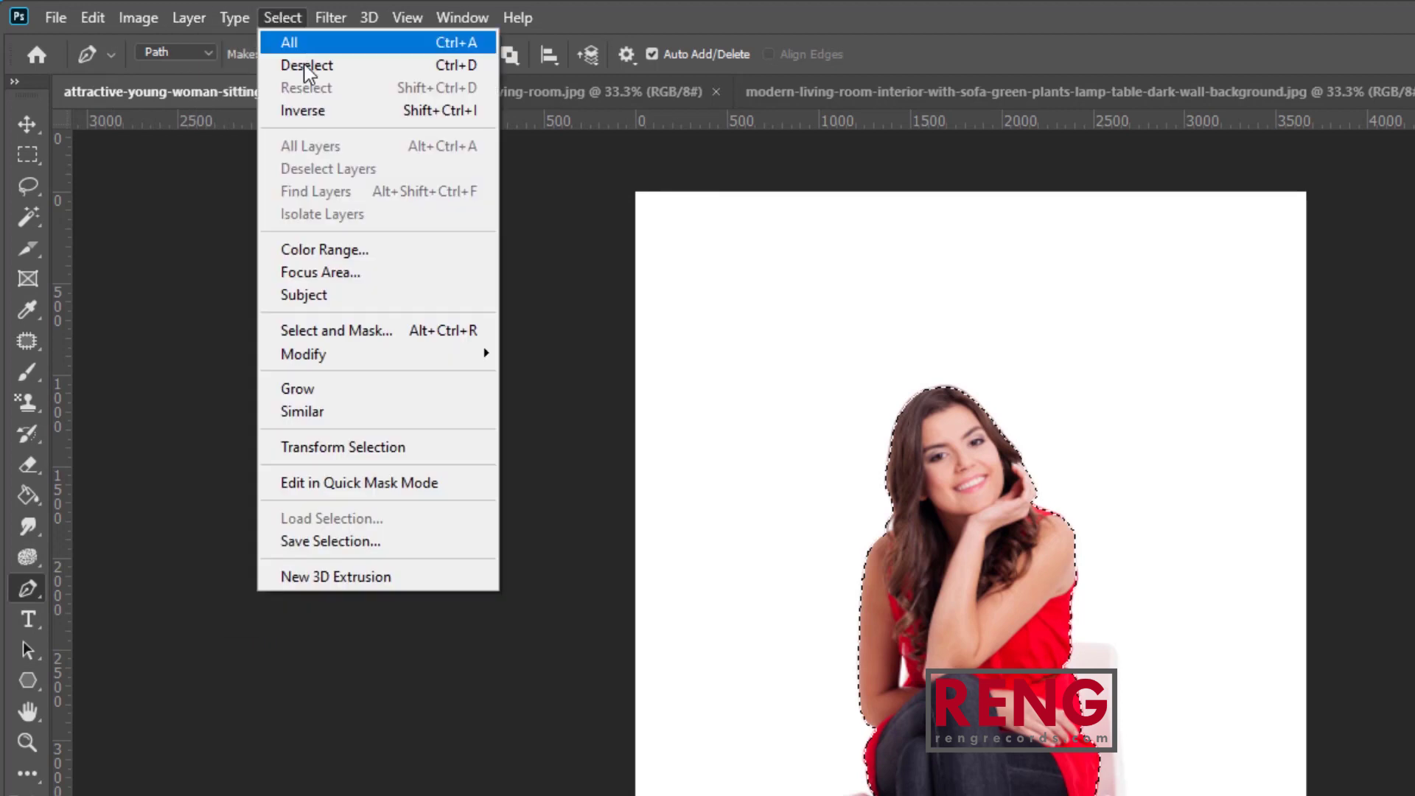
pyautogui.click(313, 112)
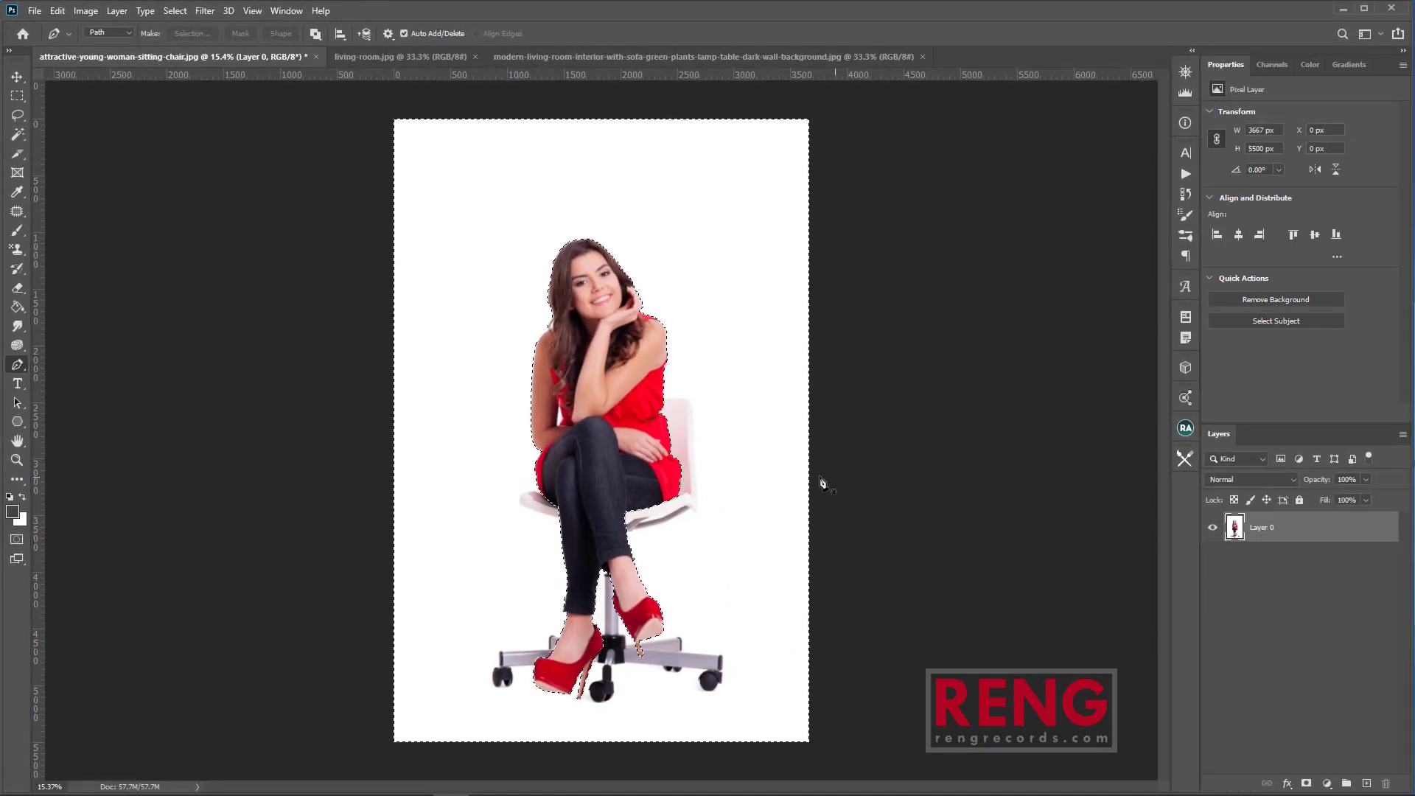
pyautogui.press('Delete')
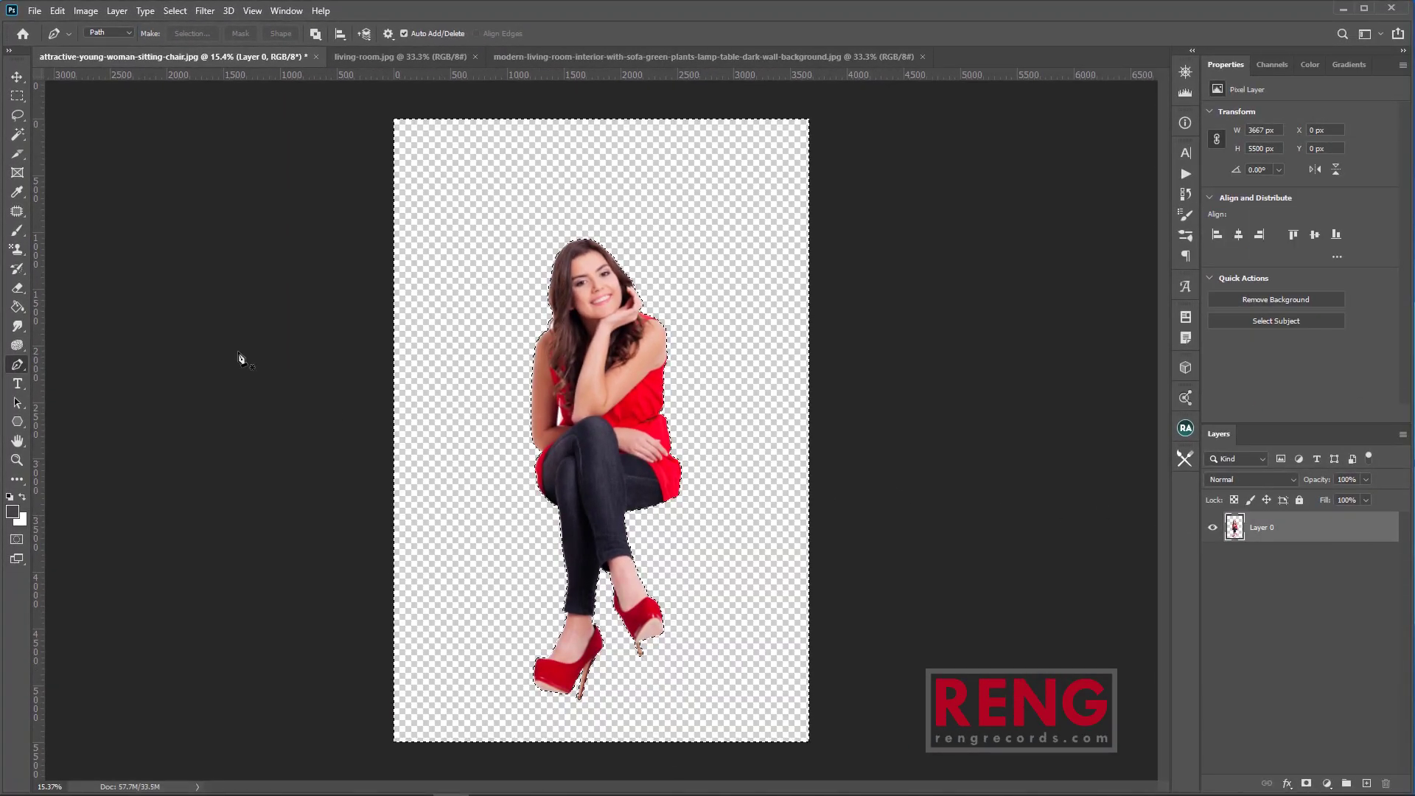
# Deselect the cutout and inspect its edges from the hair down to the shoes.
pyautogui.click(17, 96)
pyautogui.click(474, 329)
pyautogui.scroll(3, 631, 339)
pyautogui.scroll(3, 631, 339)
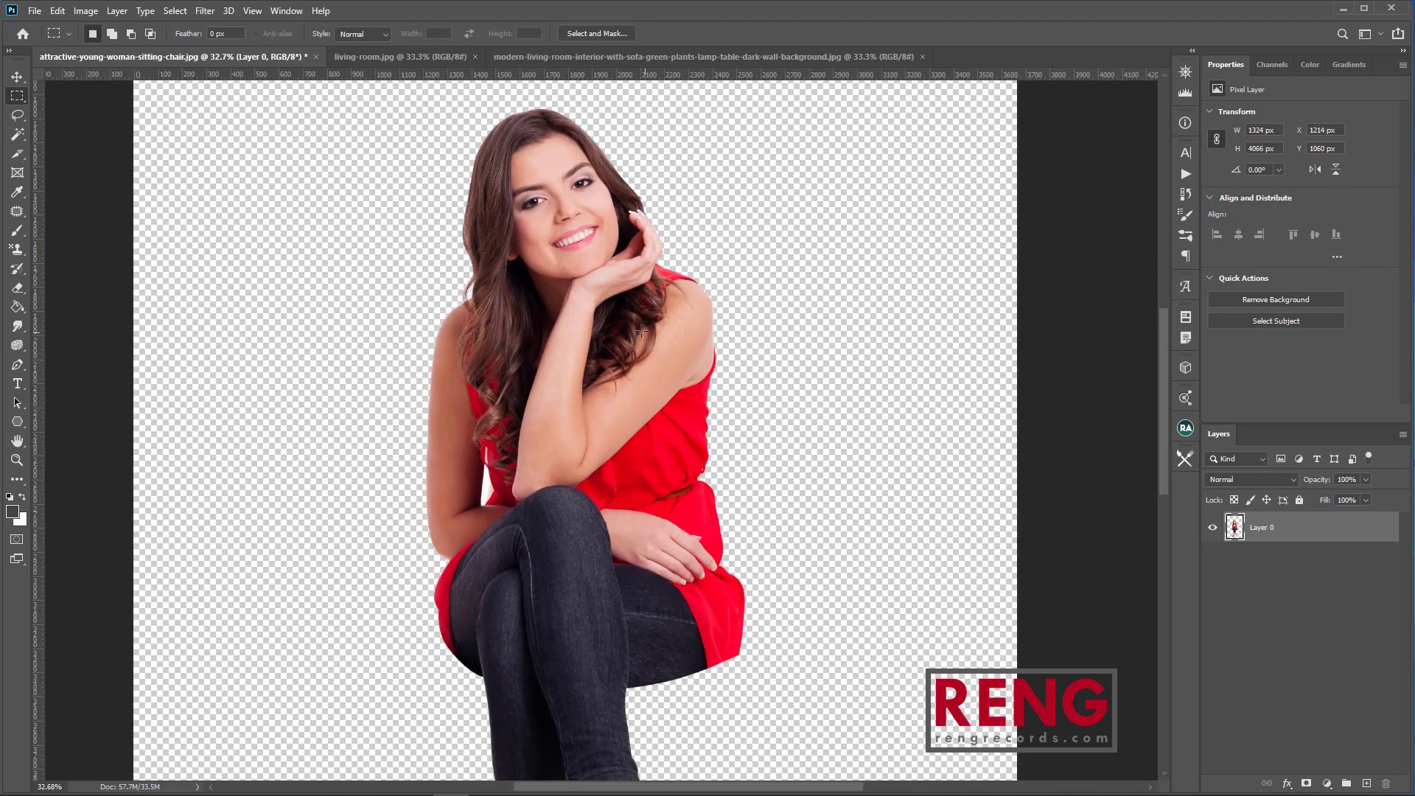
pyautogui.moveTo(693, 553); pyautogui.dragTo(698, 279)
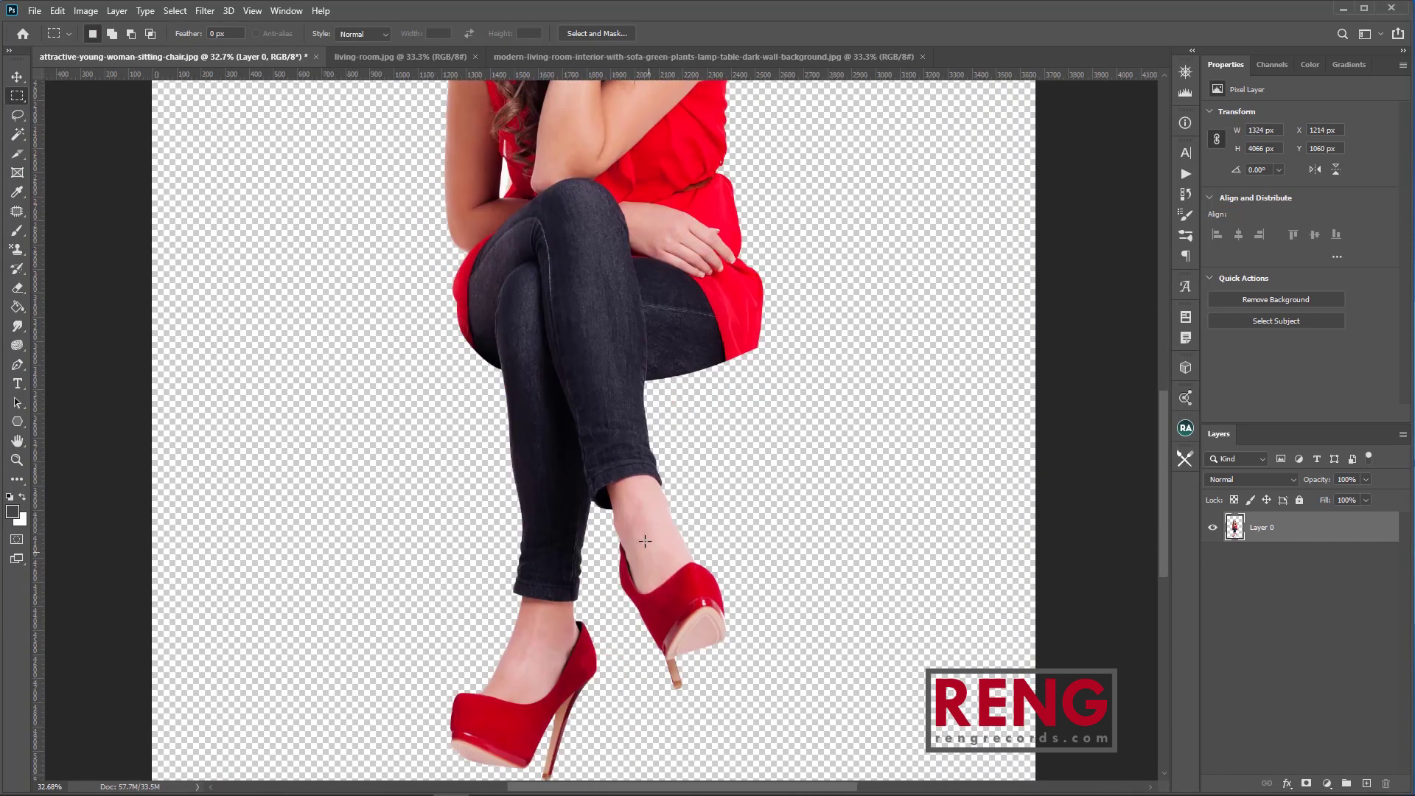
pyautogui.scroll(-3, 652, 562)
pyautogui.moveTo(660, 336)
pyautogui.mouseDown()
pyautogui.moveTo(647, 397)
pyautogui.moveTo(645, 358)
pyautogui.mouseUp()
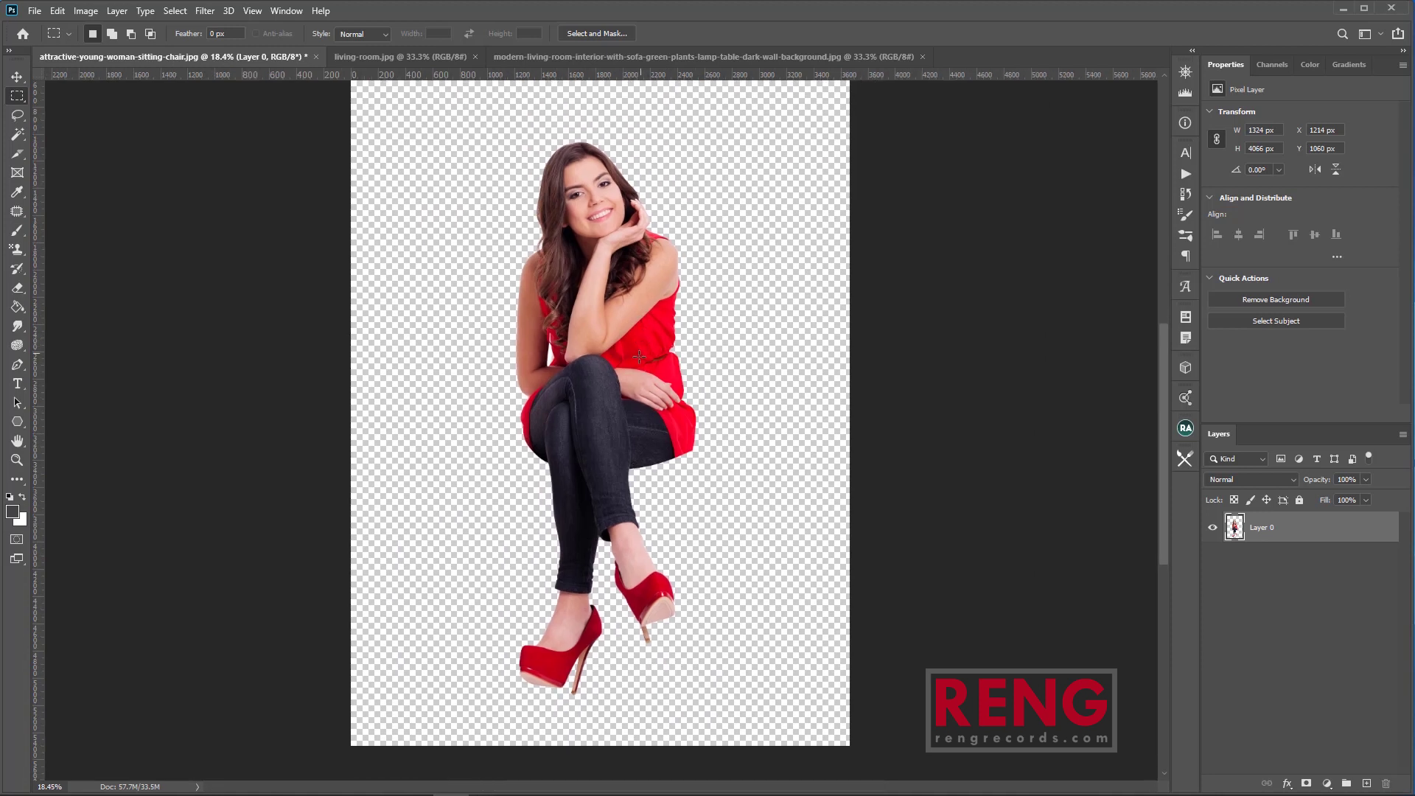
pyautogui.scroll(-3, 644, 358)
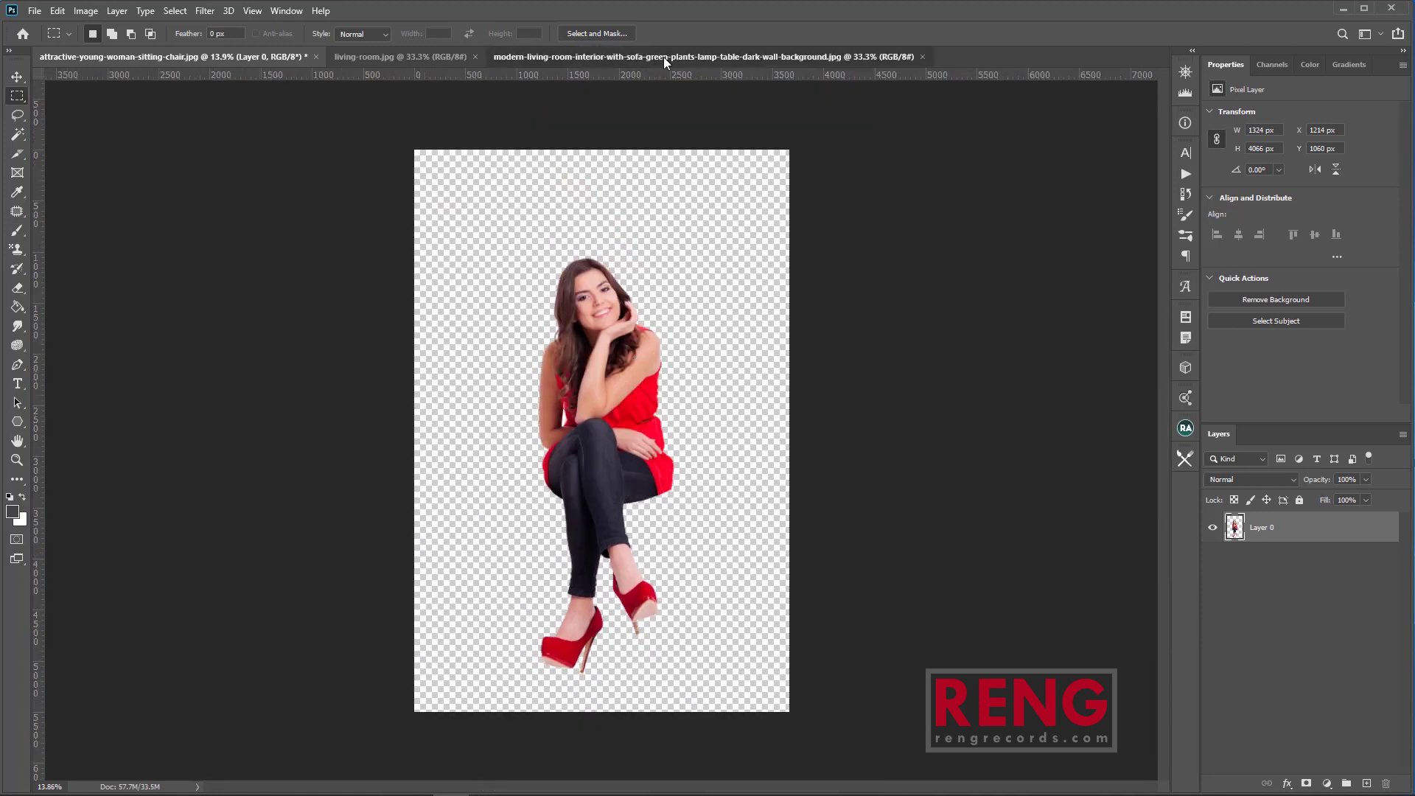
# Move the cut-out woman into the modern living room interior image with the sofa as a new layer.
pyautogui.click(576, 56)
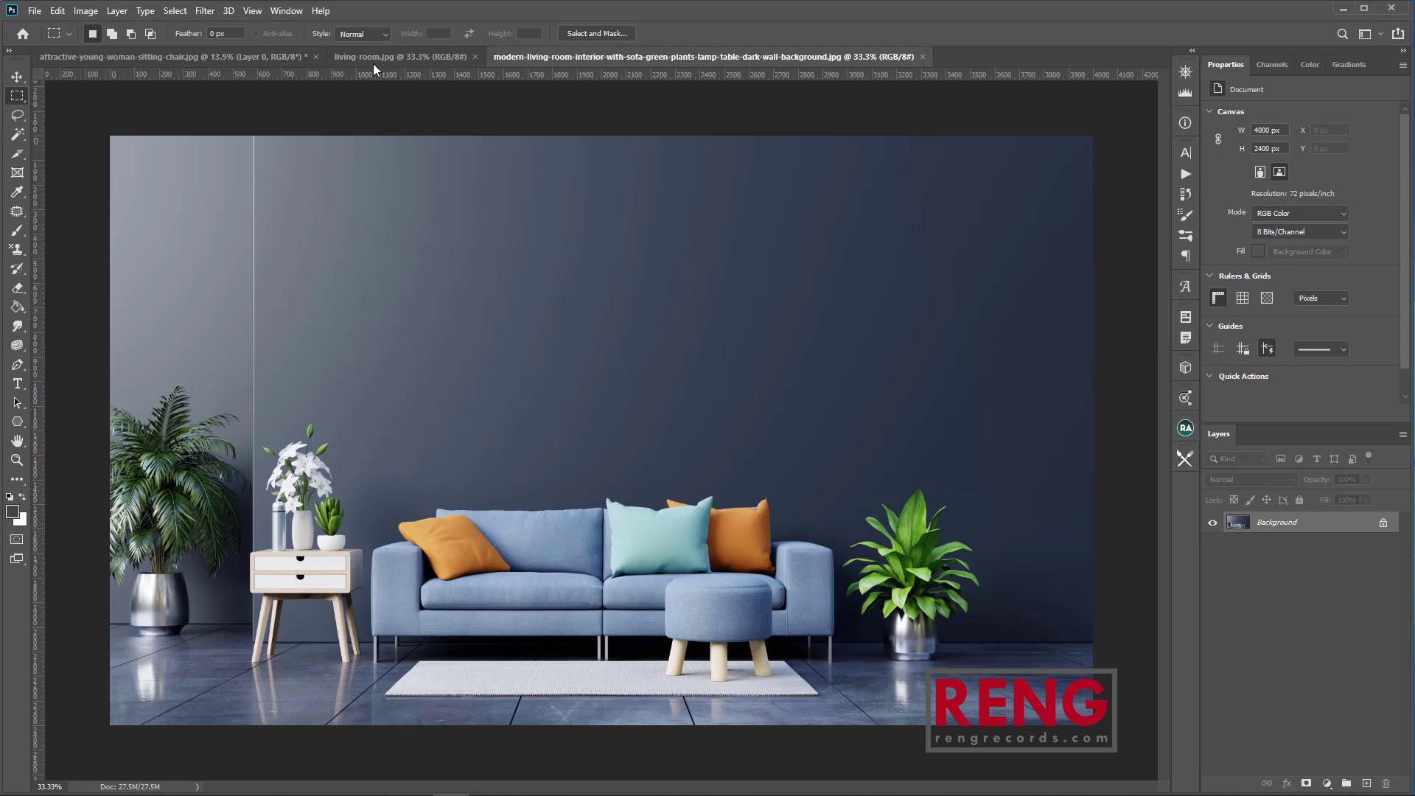
pyautogui.click(246, 55)
pyautogui.press('v')
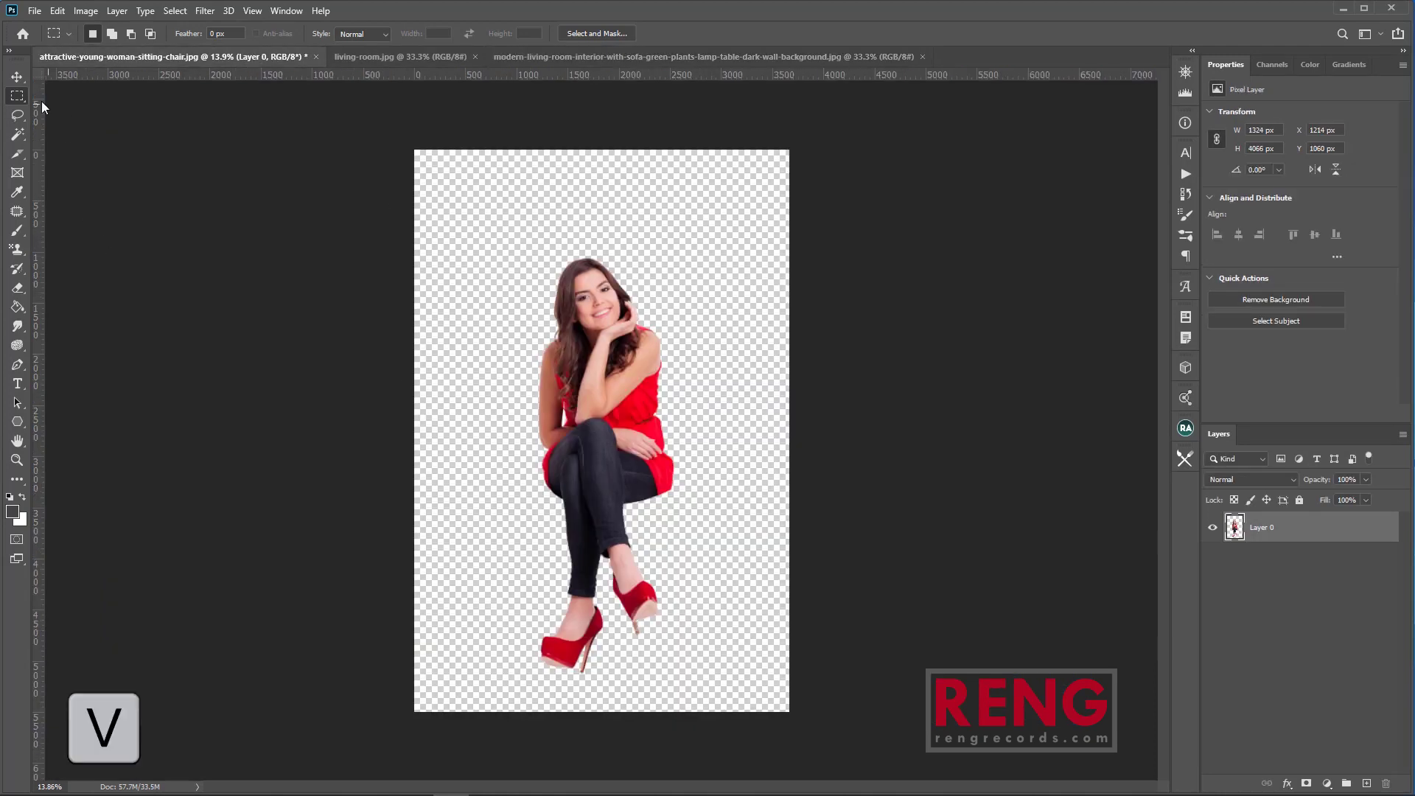
pyautogui.moveTo(597, 388); pyautogui.dragTo(594, 496)
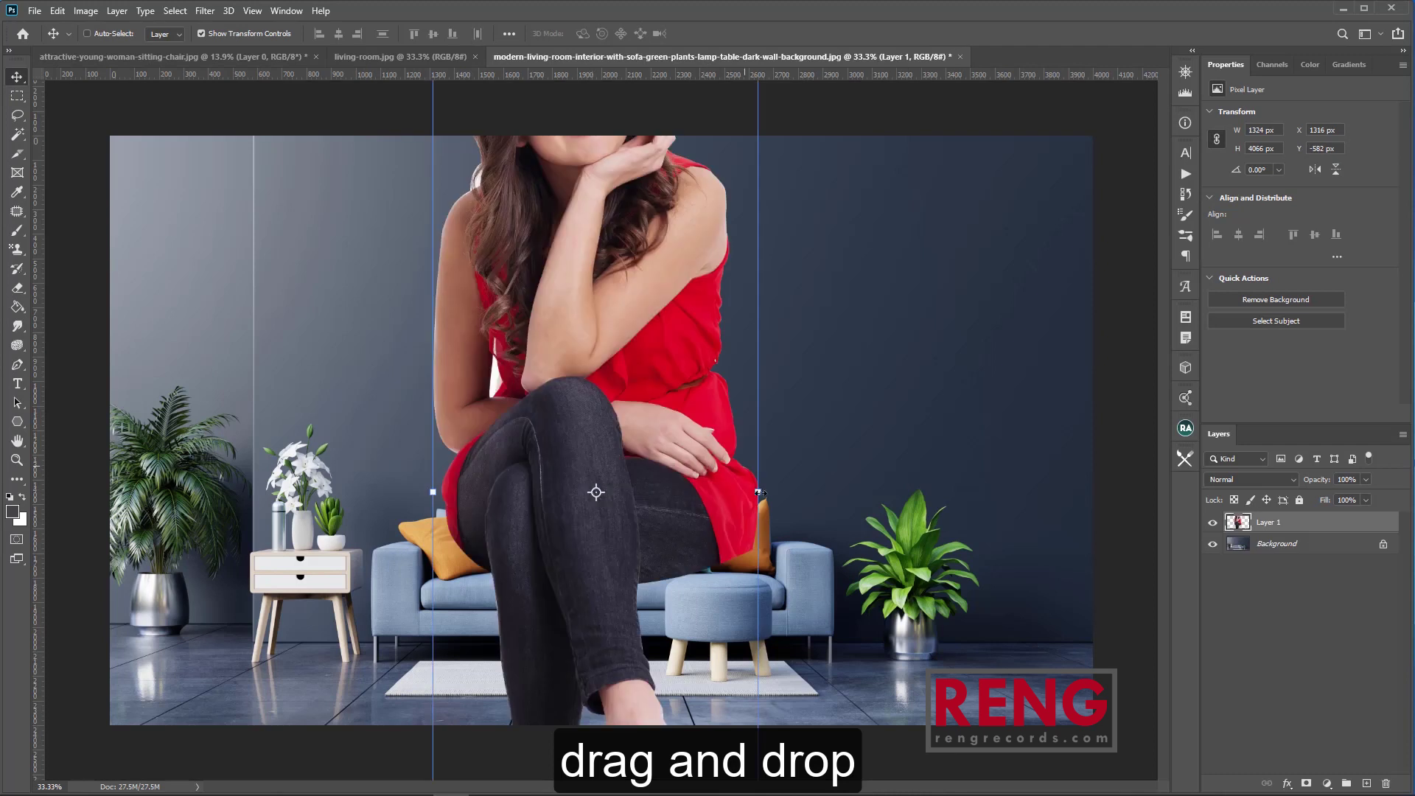
# Scale the woman to 26.89% and seat her on the blue sofa with her feet on the rug.
pyautogui.moveTo(753, 494); pyautogui.dragTo(552, 565)
pyautogui.moveTo(583, 703); pyautogui.dragTo(576, 685)
pyautogui.moveTo(548, 627); pyautogui.dragTo(562, 633)
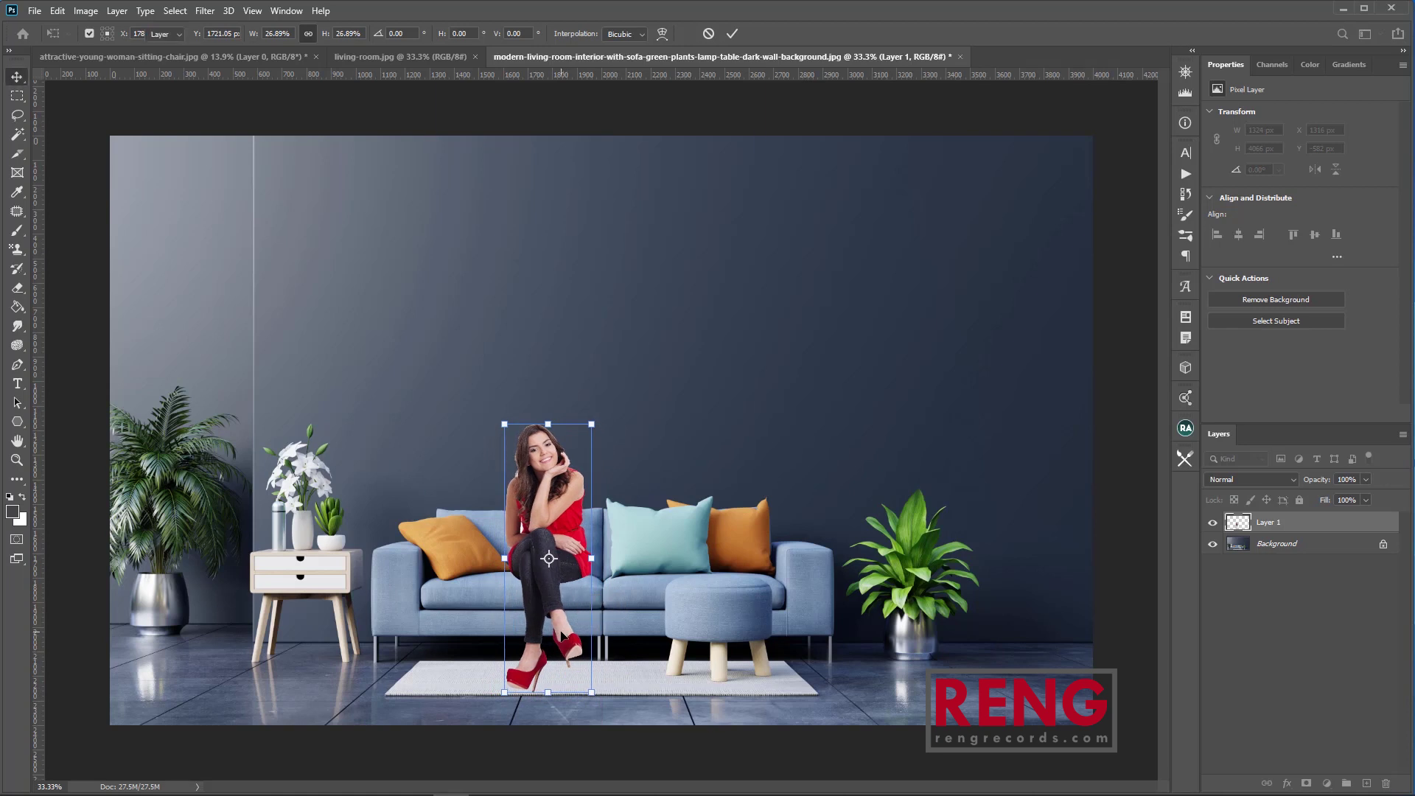
pyautogui.press('Return')
pyautogui.press('z')
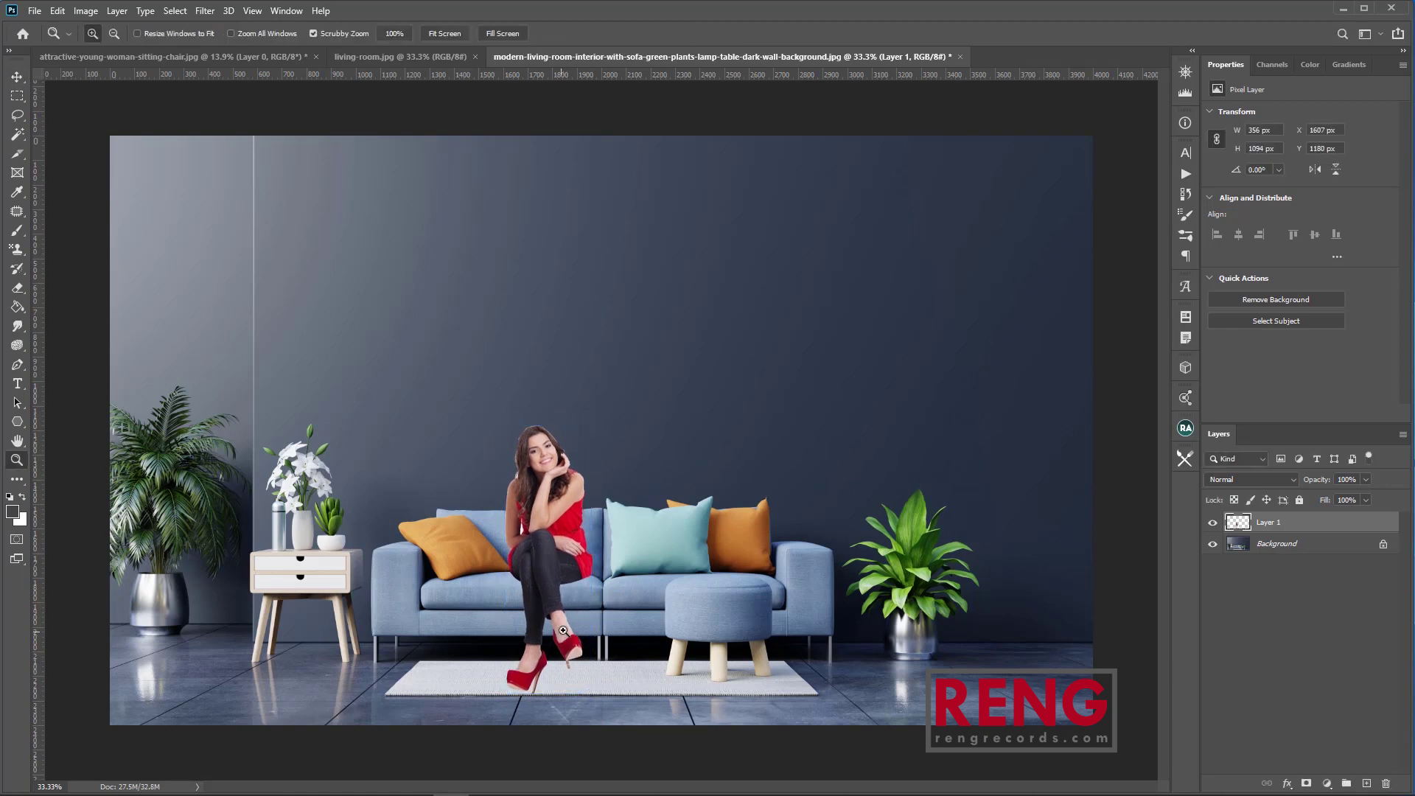
# Remove the leftover white patches between her arm and red top and inside the hair loop above her shoulder with the Magic Eraser.
pyautogui.moveTo(558, 518); pyautogui.dragTo(642, 518)
pyautogui.press('space')
pyautogui.moveTo(467, 528); pyautogui.dragTo(502, 491)
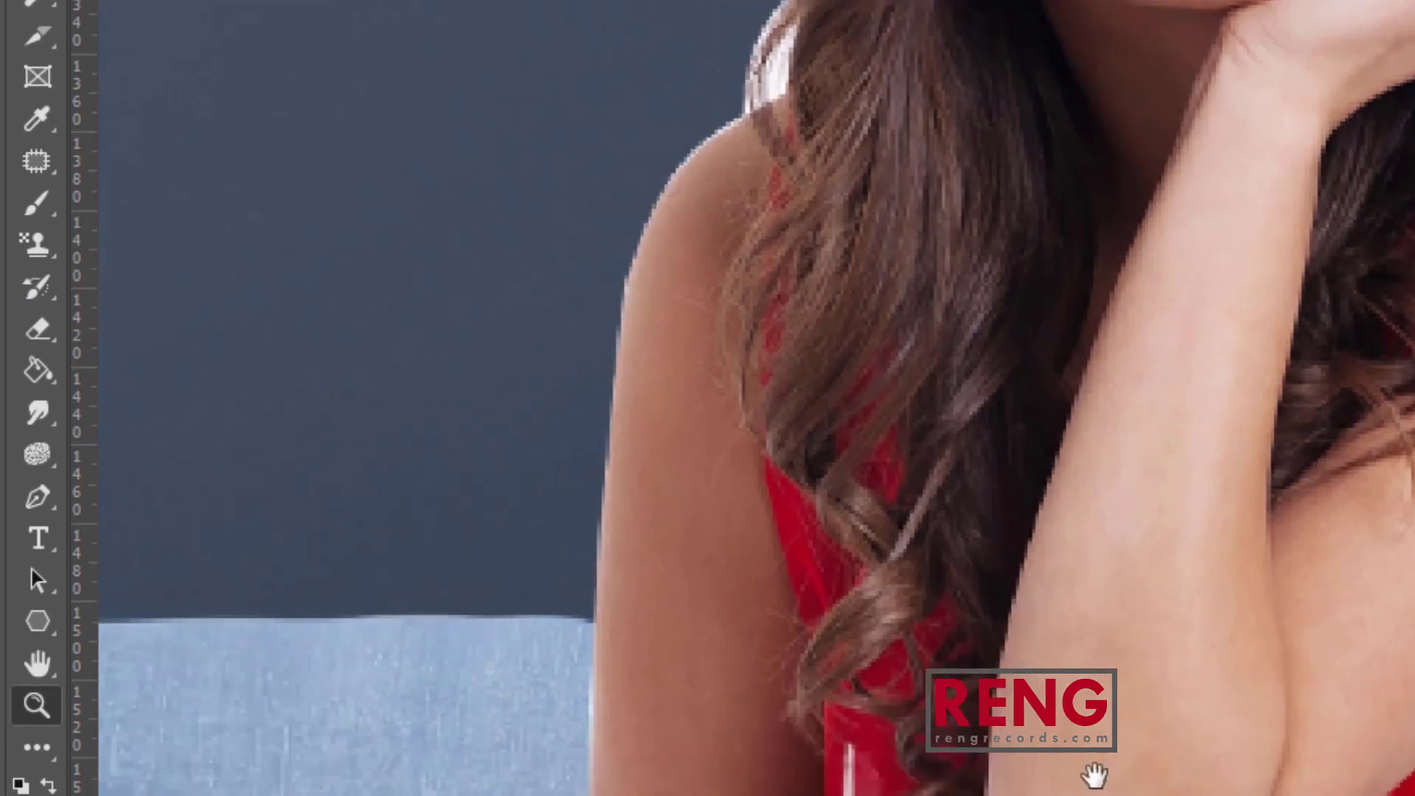
pyautogui.moveTo(1094, 774); pyautogui.dragTo(1121, 727)
pyautogui.rightClick(41, 324)
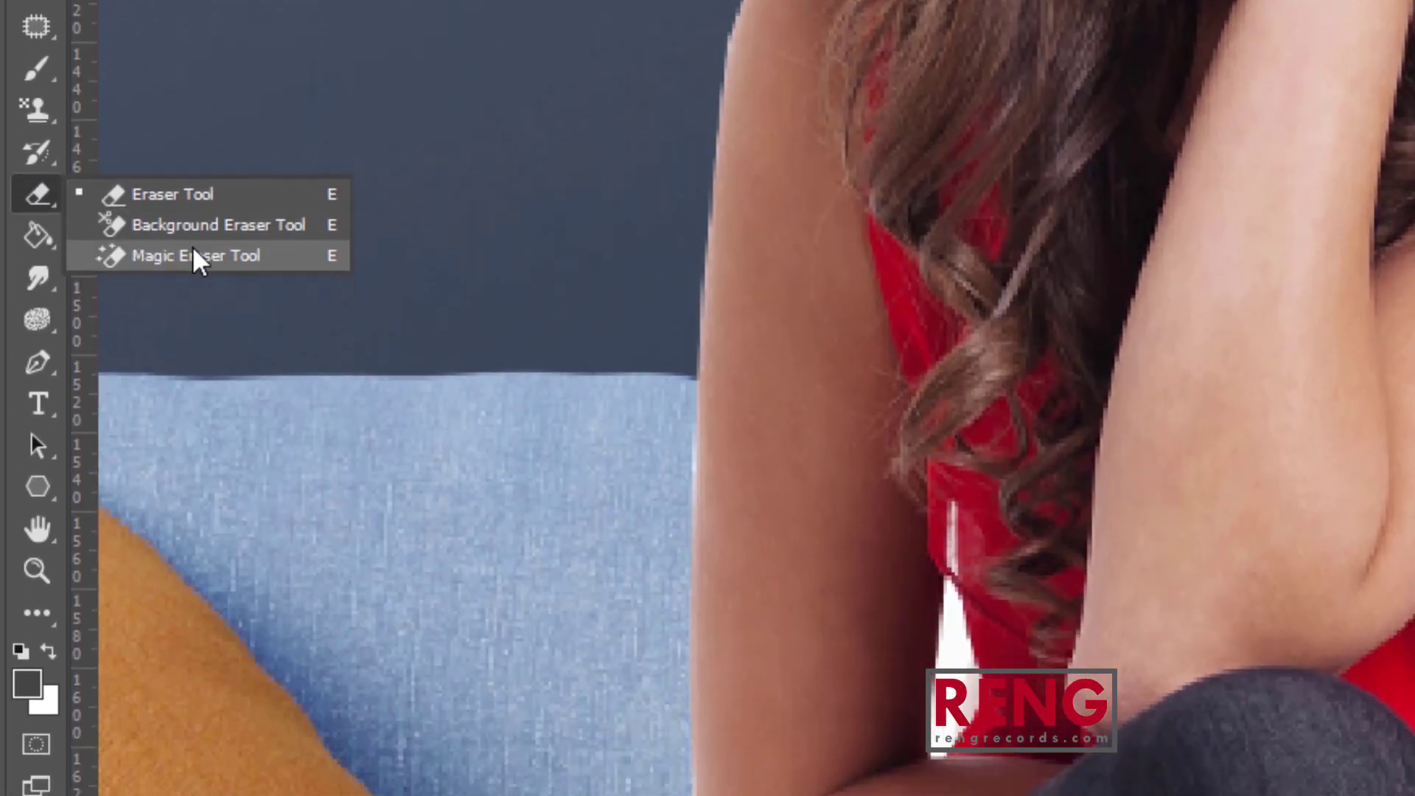
pyautogui.click(197, 389)
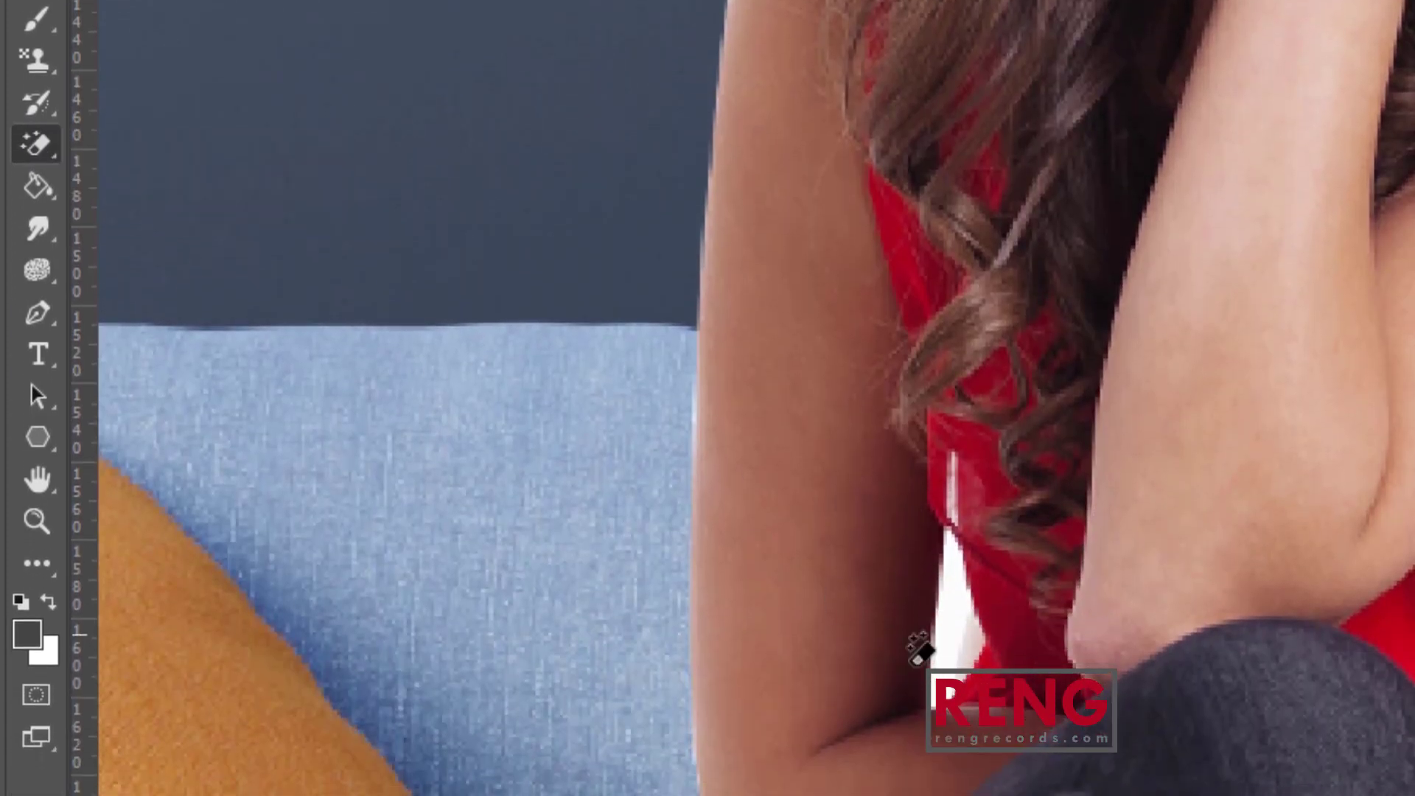
pyautogui.click(949, 632)
pyautogui.moveTo(948, 229); pyautogui.dragTo(938, 632)
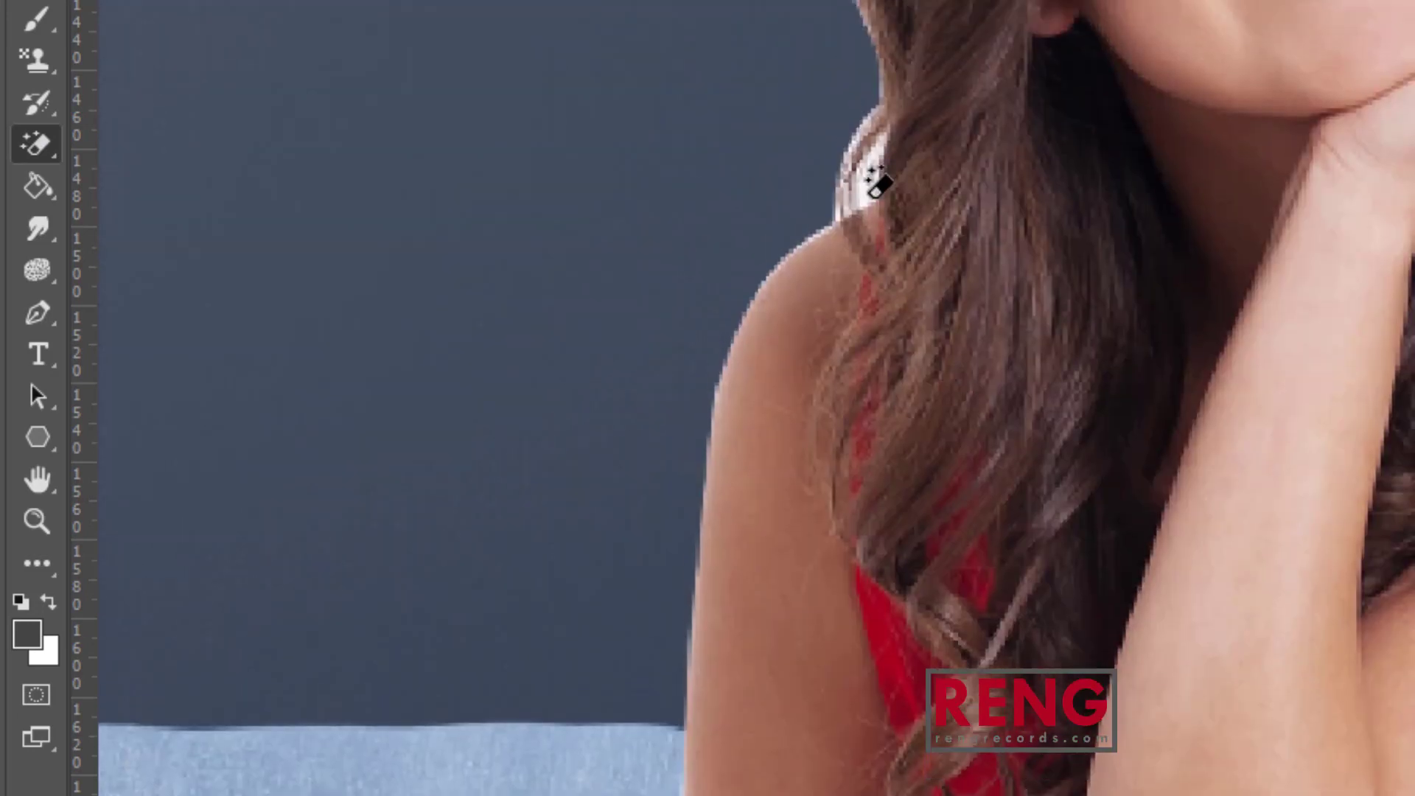
pyautogui.click(867, 190)
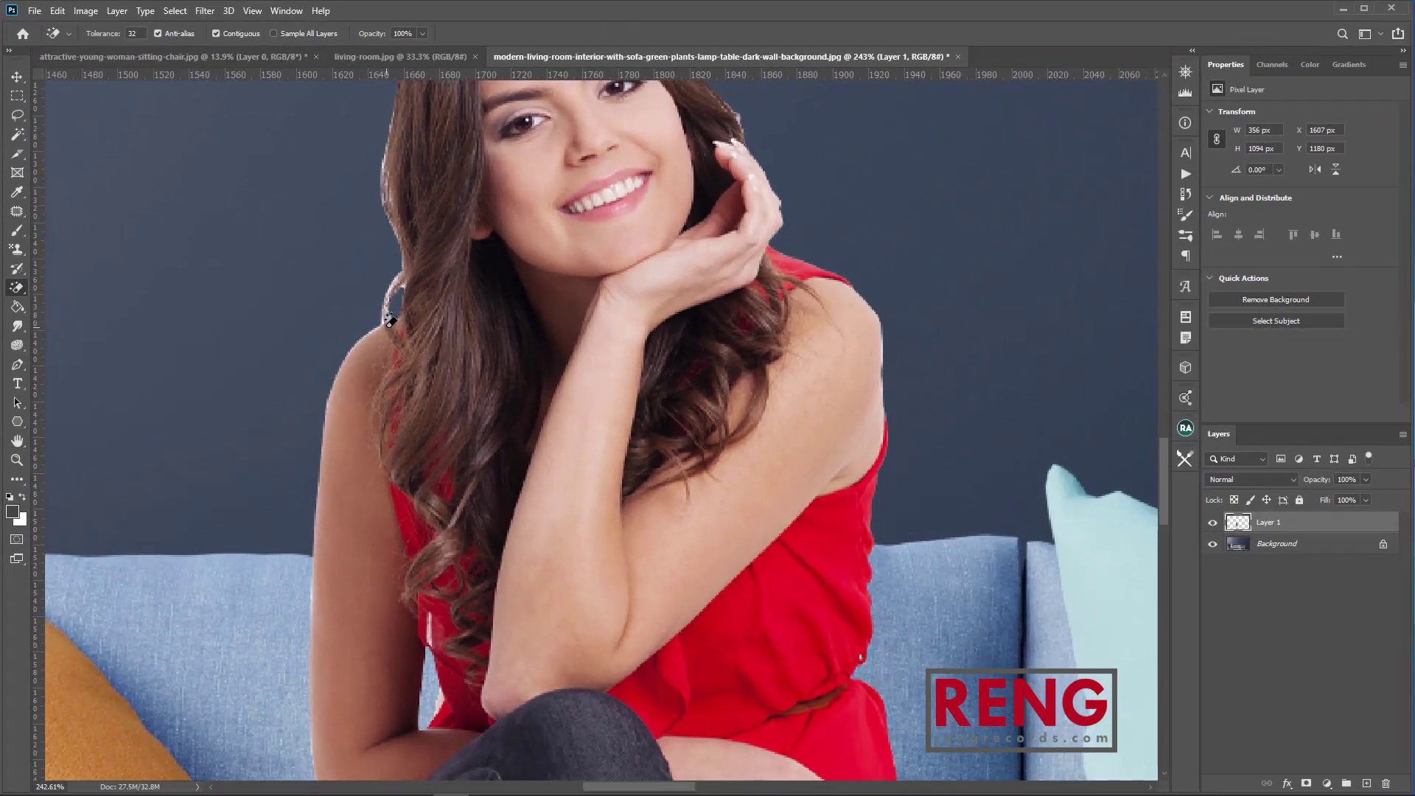
# Clear light fringe pixels from the looped hair strand above her shoulder with the Magic Eraser, undoing any erasure of the shoulder.
pyautogui.click(841, 235)
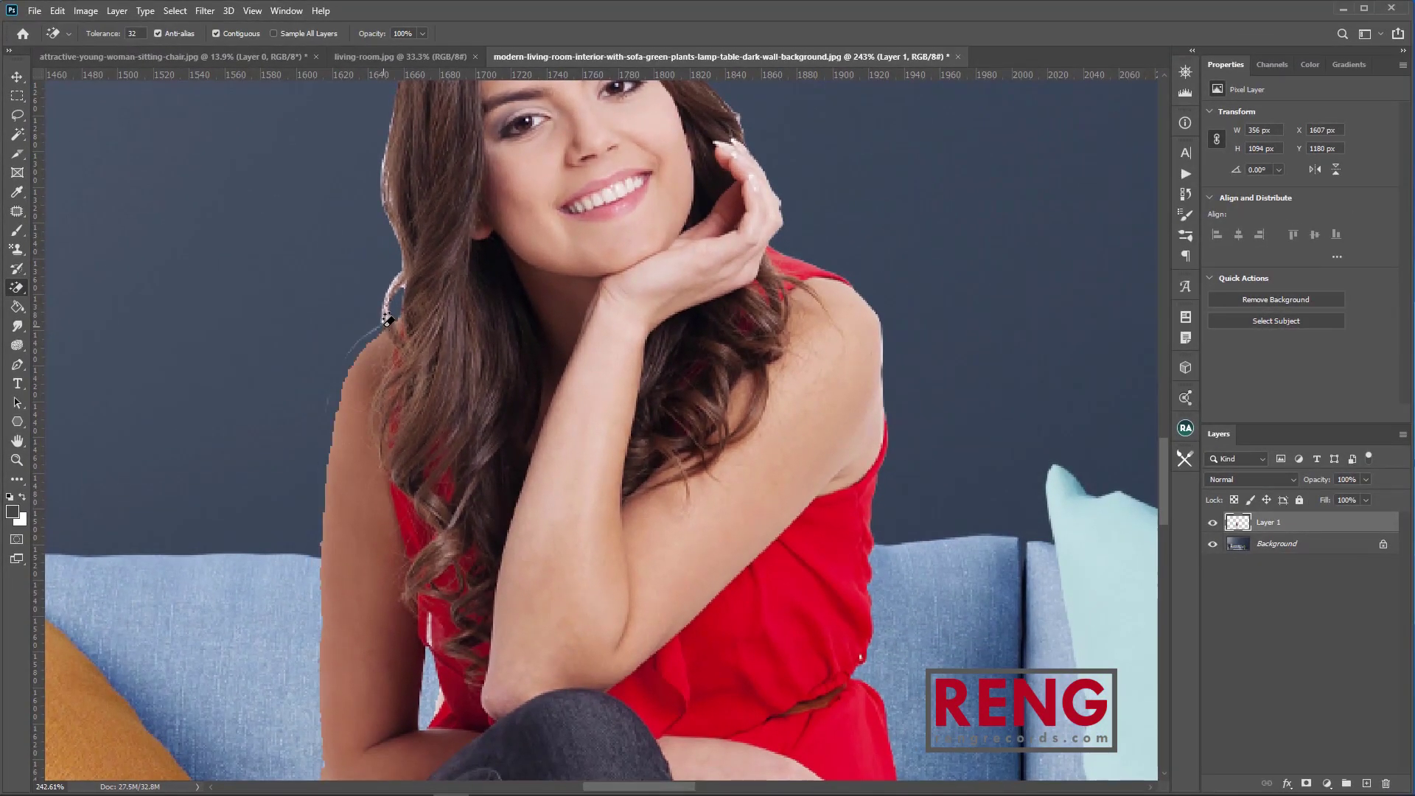
pyautogui.hotkey('ctrl', 'z')
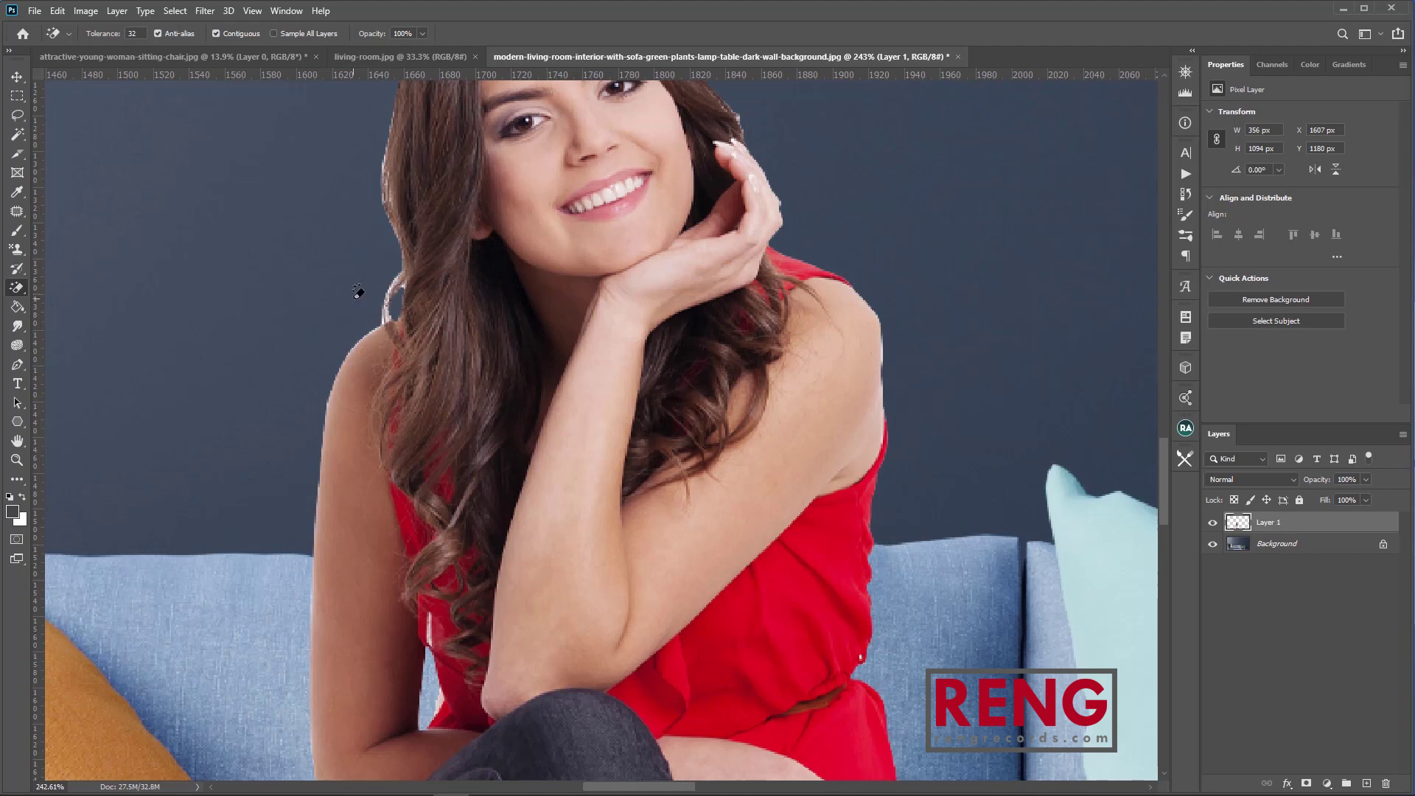
pyautogui.scroll(5, 391, 301)
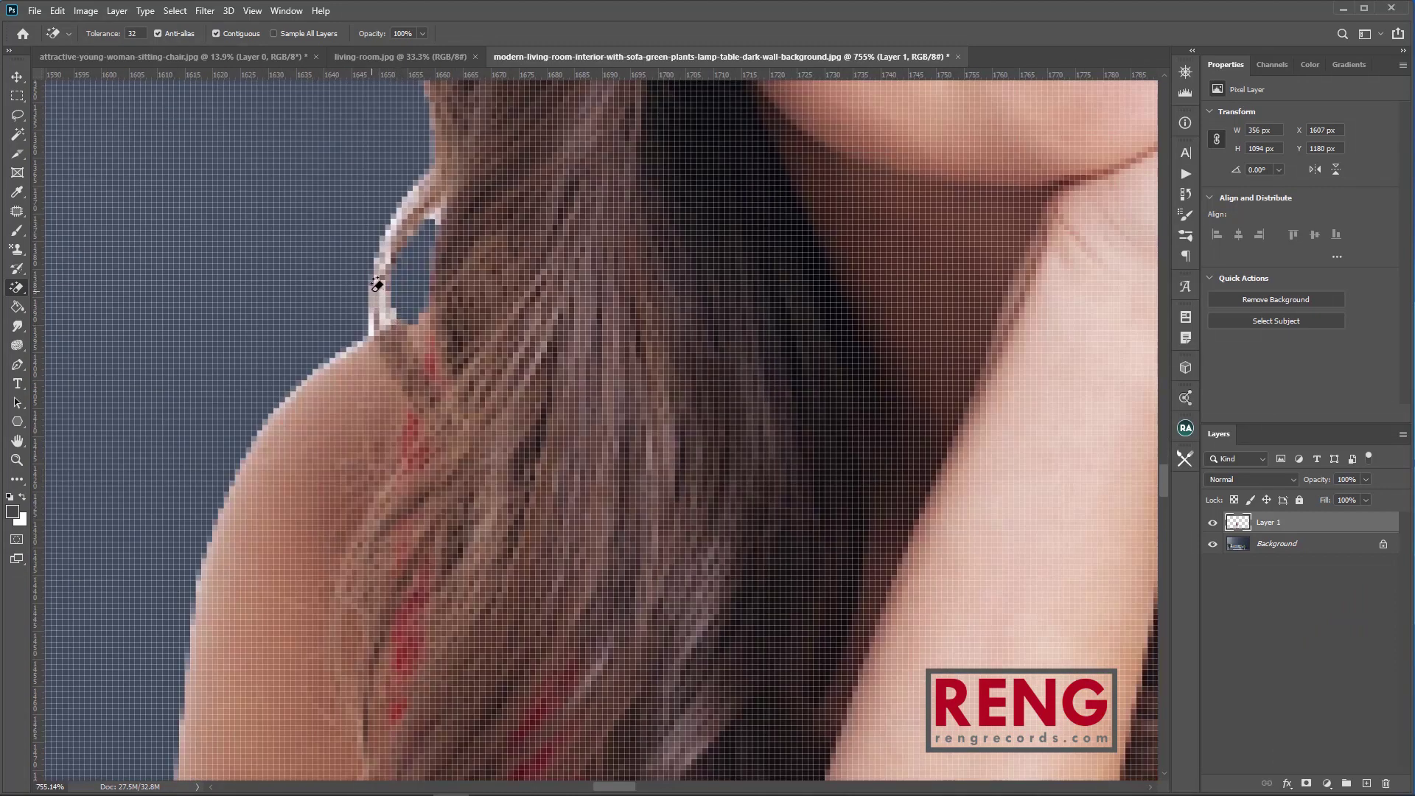
pyautogui.click(383, 281)
pyautogui.scroll(-3, 392, 290)
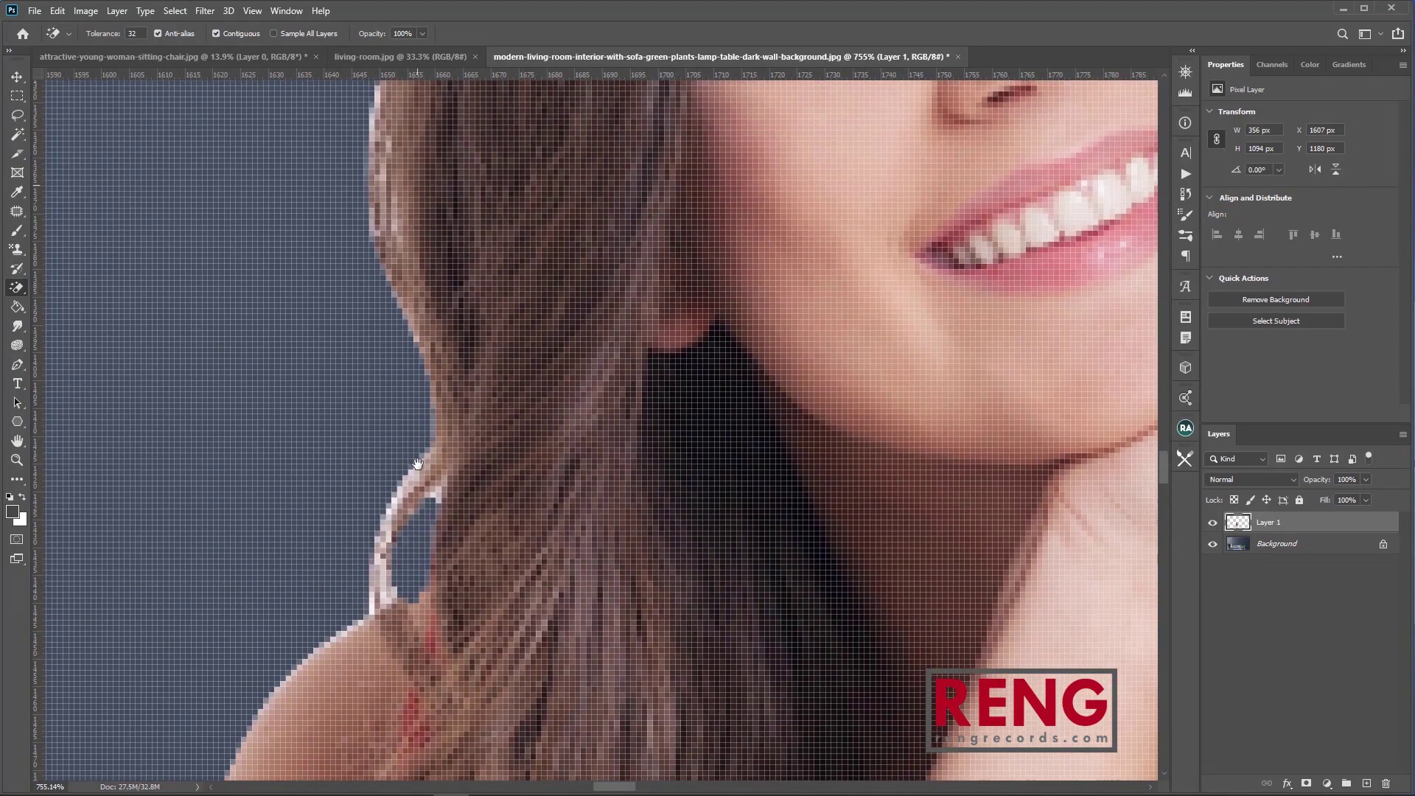
pyautogui.scroll(-3, 431, 261)
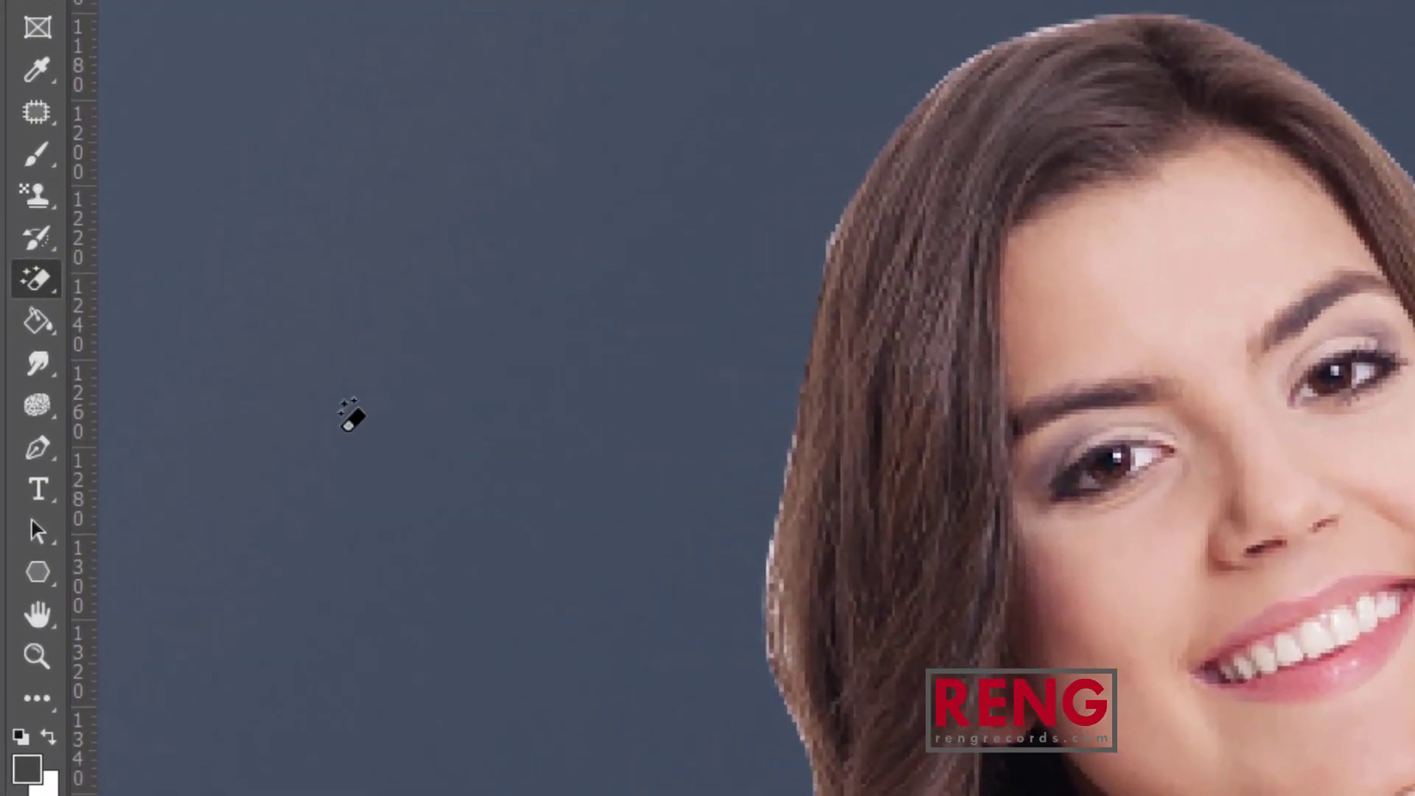
# Set the regular Eraser to a 12 px soft round brush with 0% hardness and clean the light fringe from the crown down the long hair.
pyautogui.rightClick(40, 284)
pyautogui.click(120, 284)
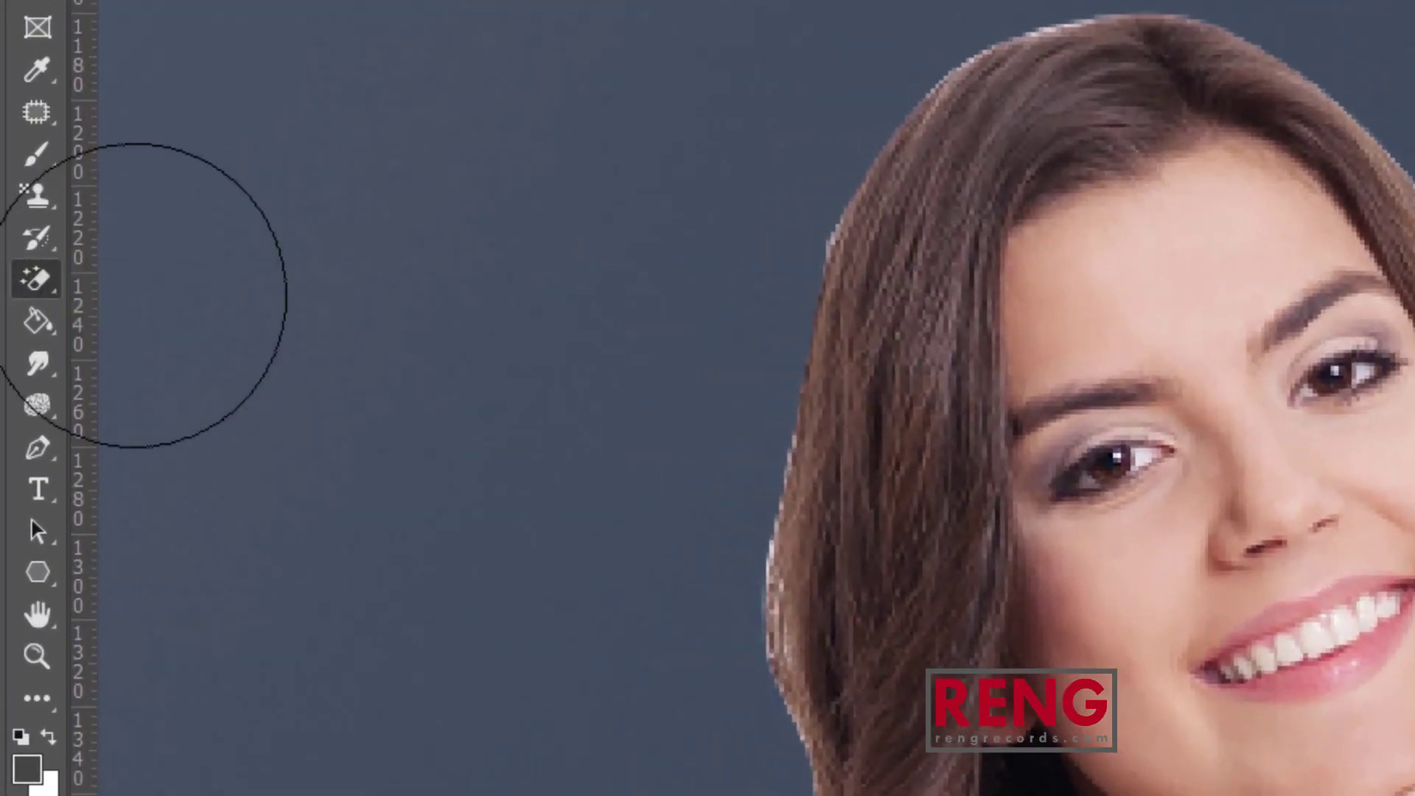
pyautogui.rightClick(752, 321)
pyautogui.moveTo(1017, 435); pyautogui.dragTo(938, 433)
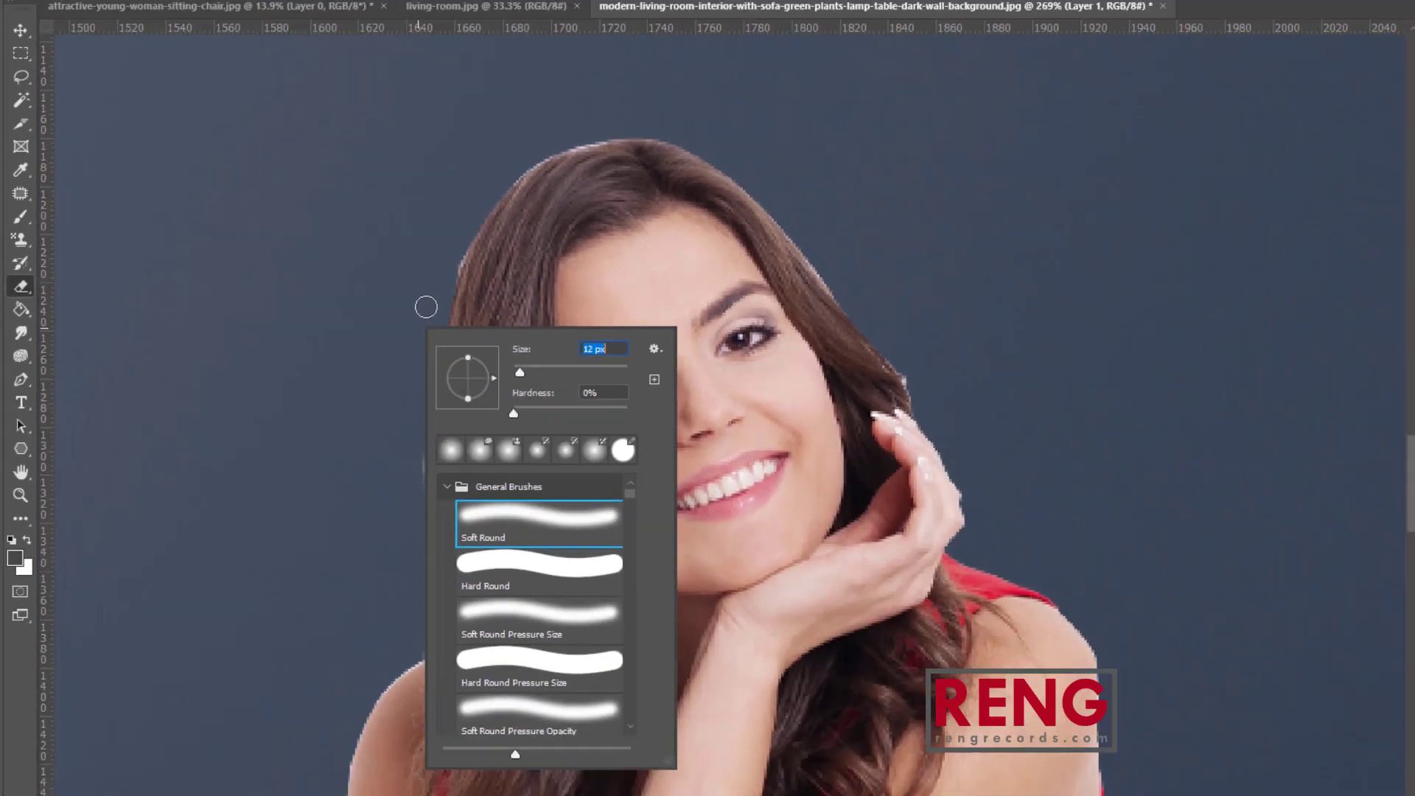
pyautogui.press('Return')
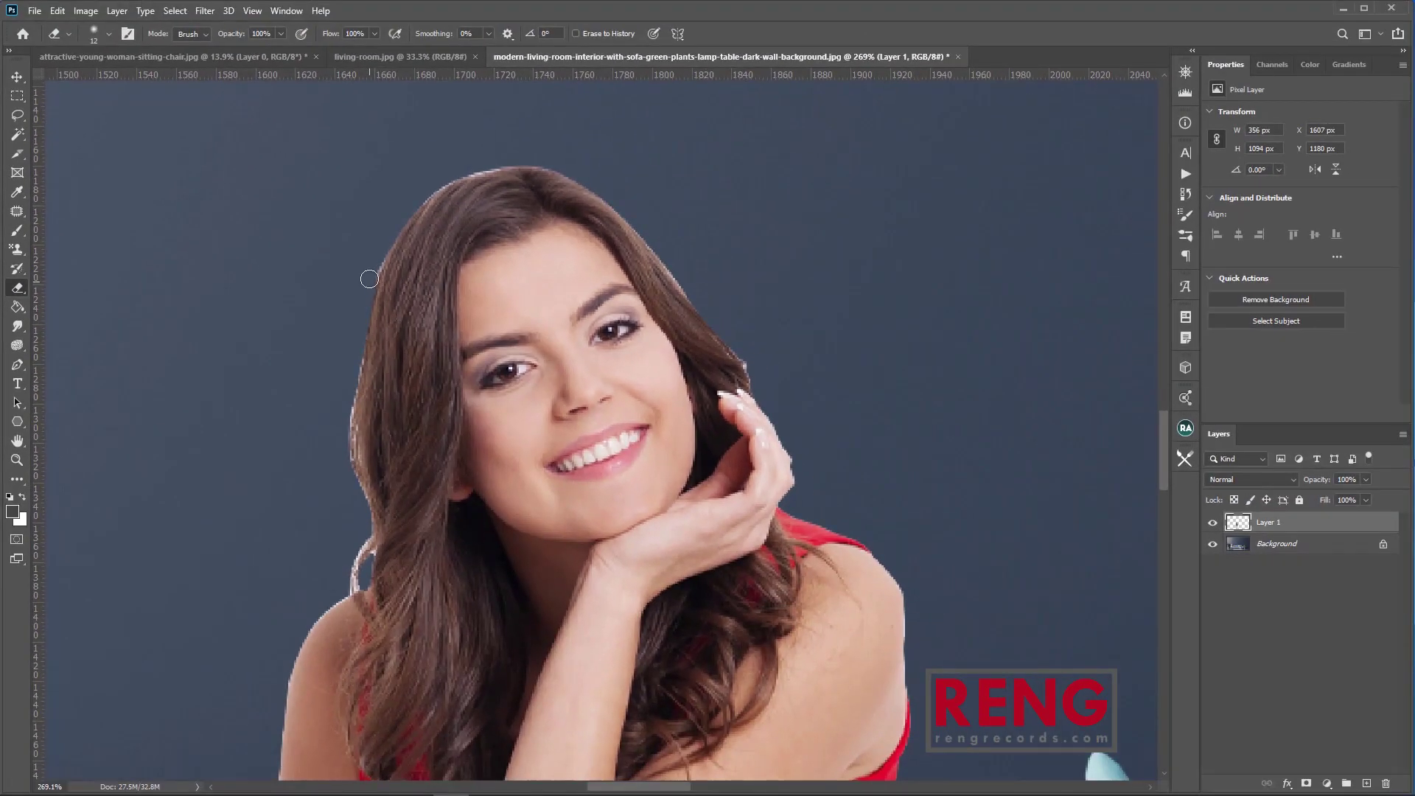
pyautogui.moveTo(442, 179); pyautogui.dragTo(503, 164)
pyautogui.moveTo(335, 426)
pyautogui.mouseDown()
pyautogui.moveTo(366, 523)
pyautogui.moveTo(344, 589)
pyautogui.mouseUp()
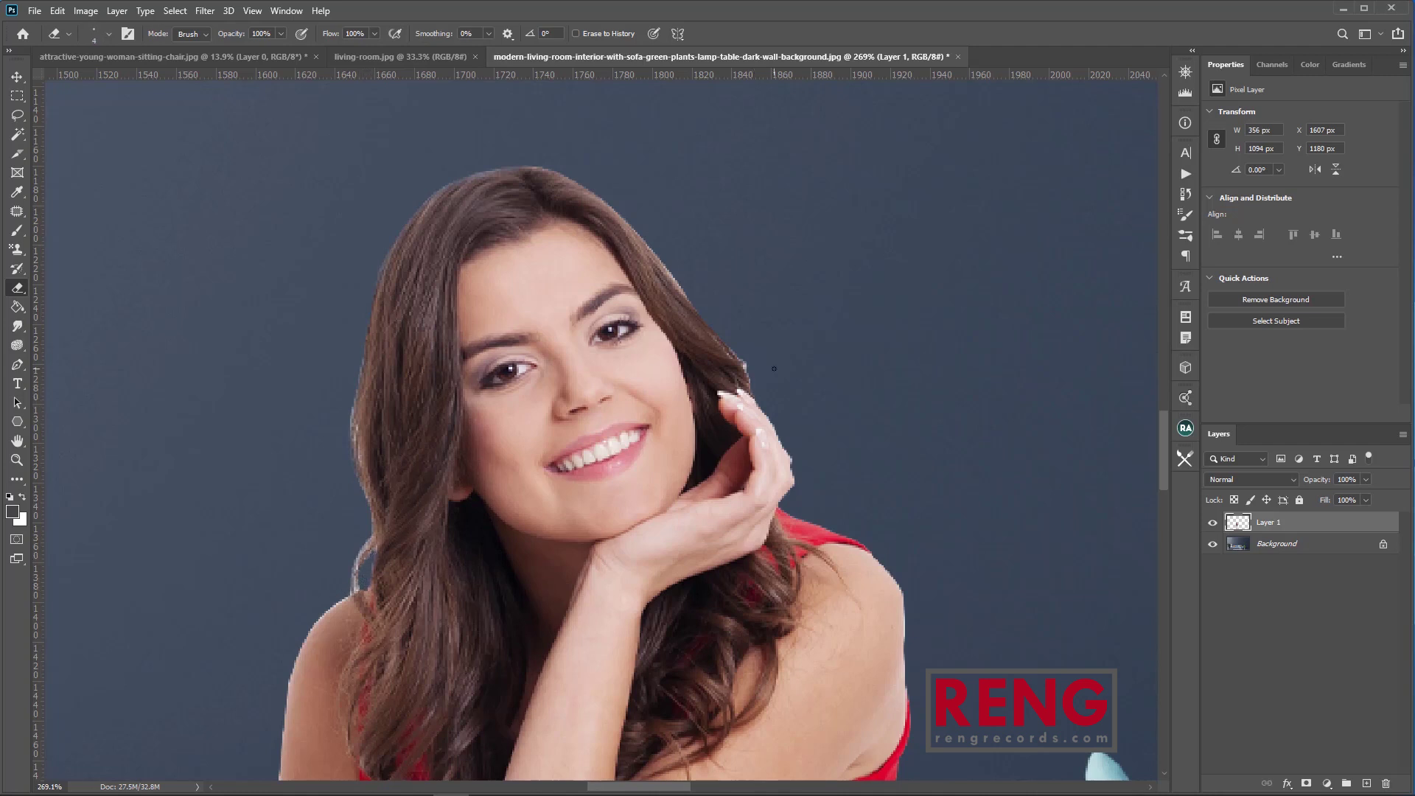
# Erase the remaining light fringe along the hair on her raised-hand side with a 15 px eraser.
pyautogui.press(']')
pyautogui.press(']')
pyautogui.click(698, 288)
pyautogui.keyDown('shift'); pyautogui.click(635, 216); pyautogui.keyUp('shift')
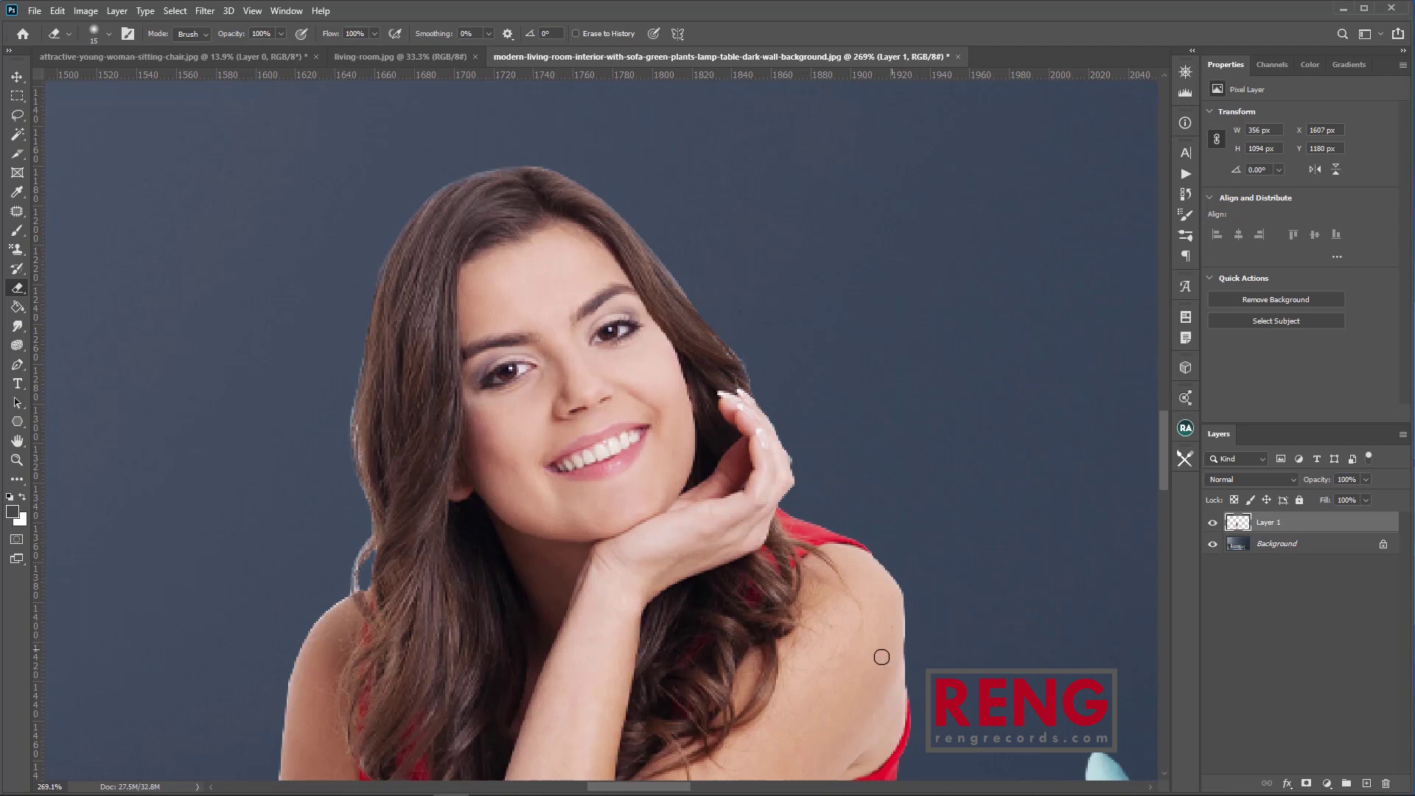
pyautogui.scroll(-5, 877, 657)
pyautogui.moveTo(813, 662); pyautogui.dragTo(708, 422)
pyautogui.scroll(-3, 694, 466)
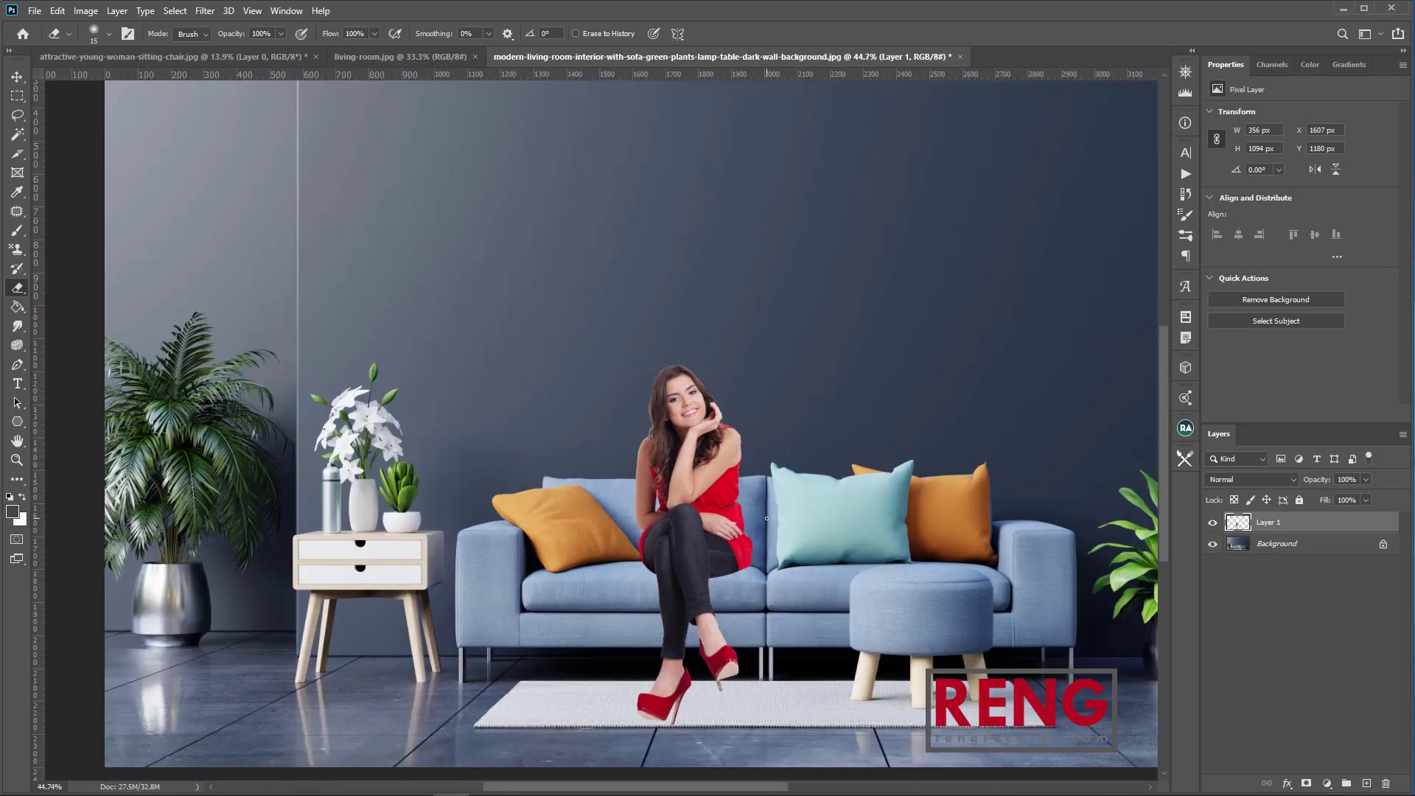
# Create a new empty layer and place it between the woman and the background, checking the layers' visibility.
pyautogui.hotkey('ctrl', 'shift', 'n')
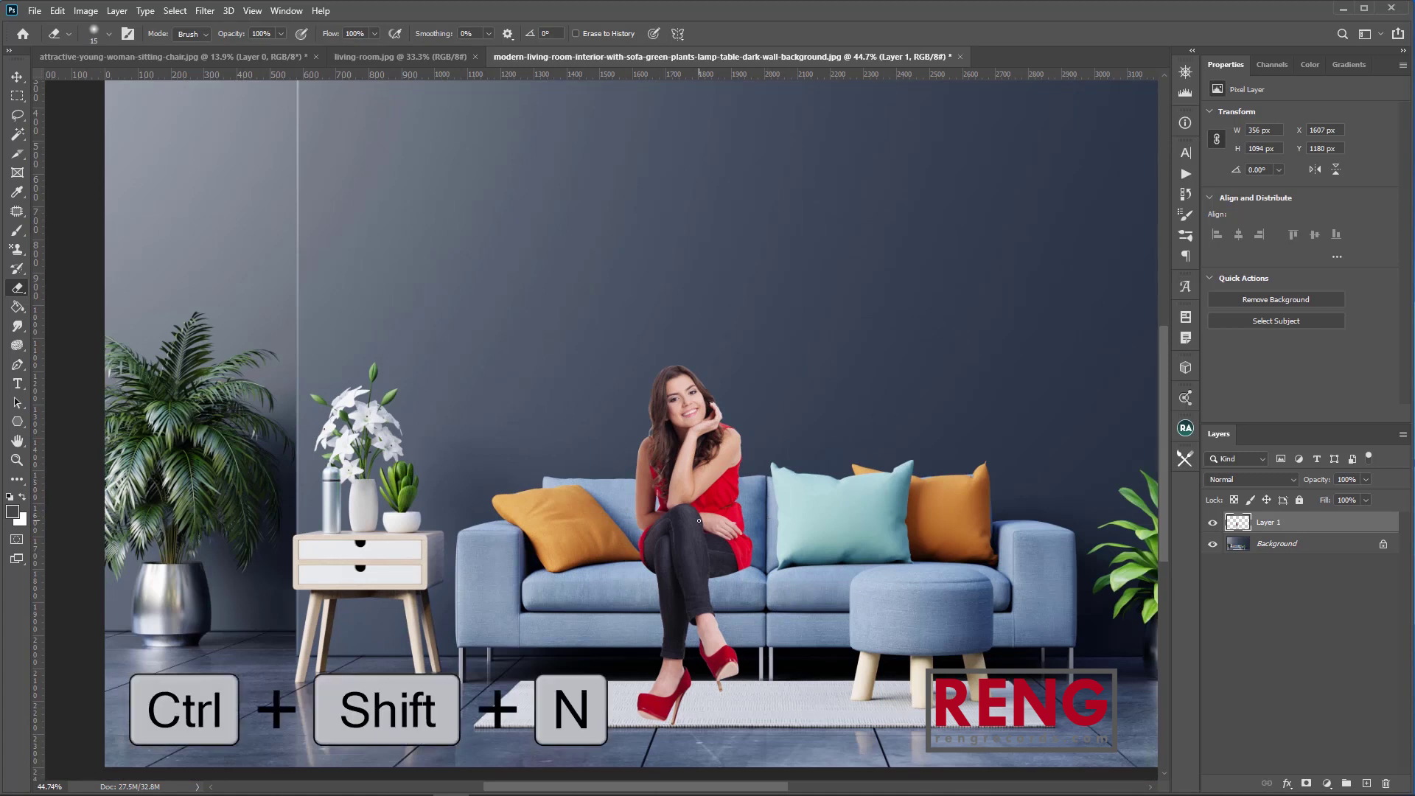
pyautogui.press('Return')
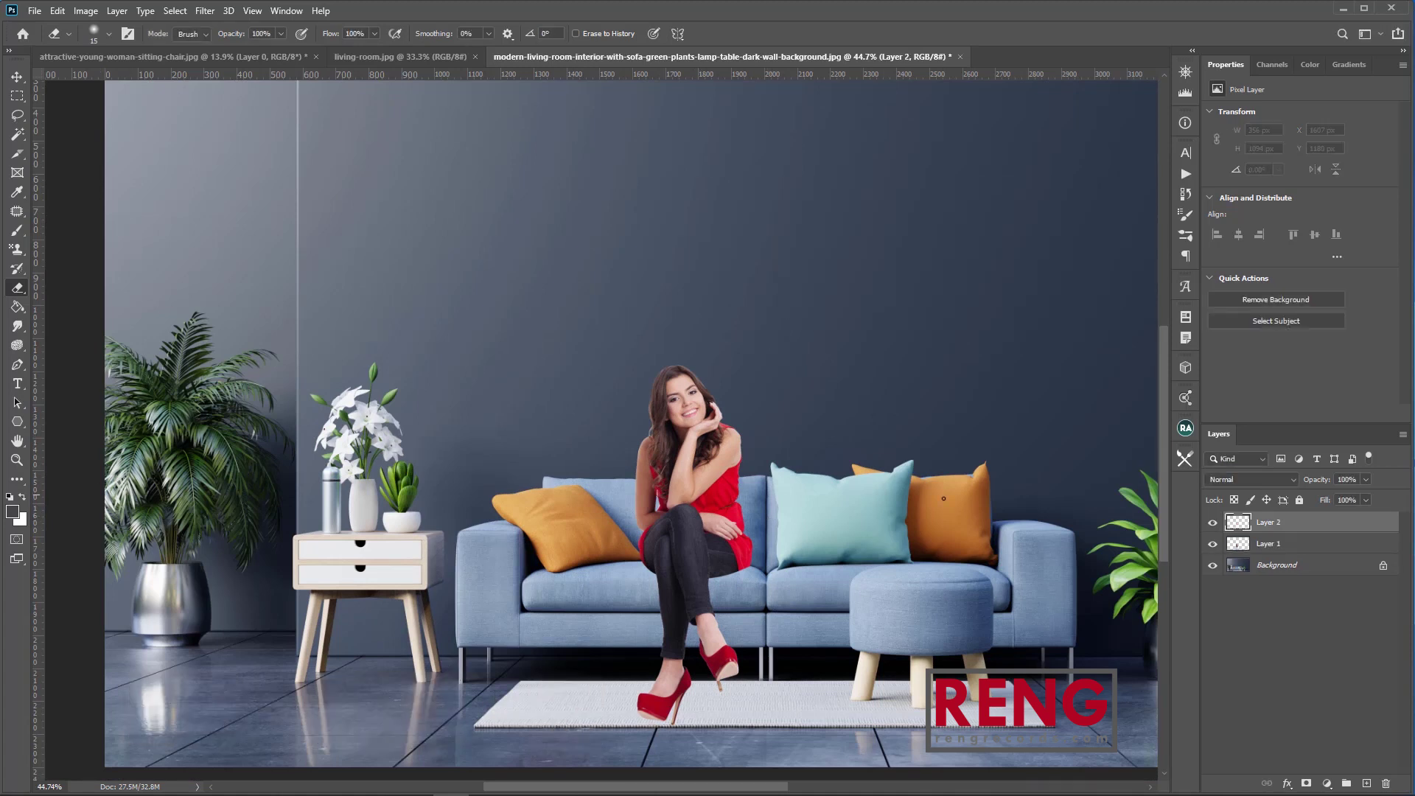
pyautogui.moveTo(1275, 524); pyautogui.dragTo(1278, 538)
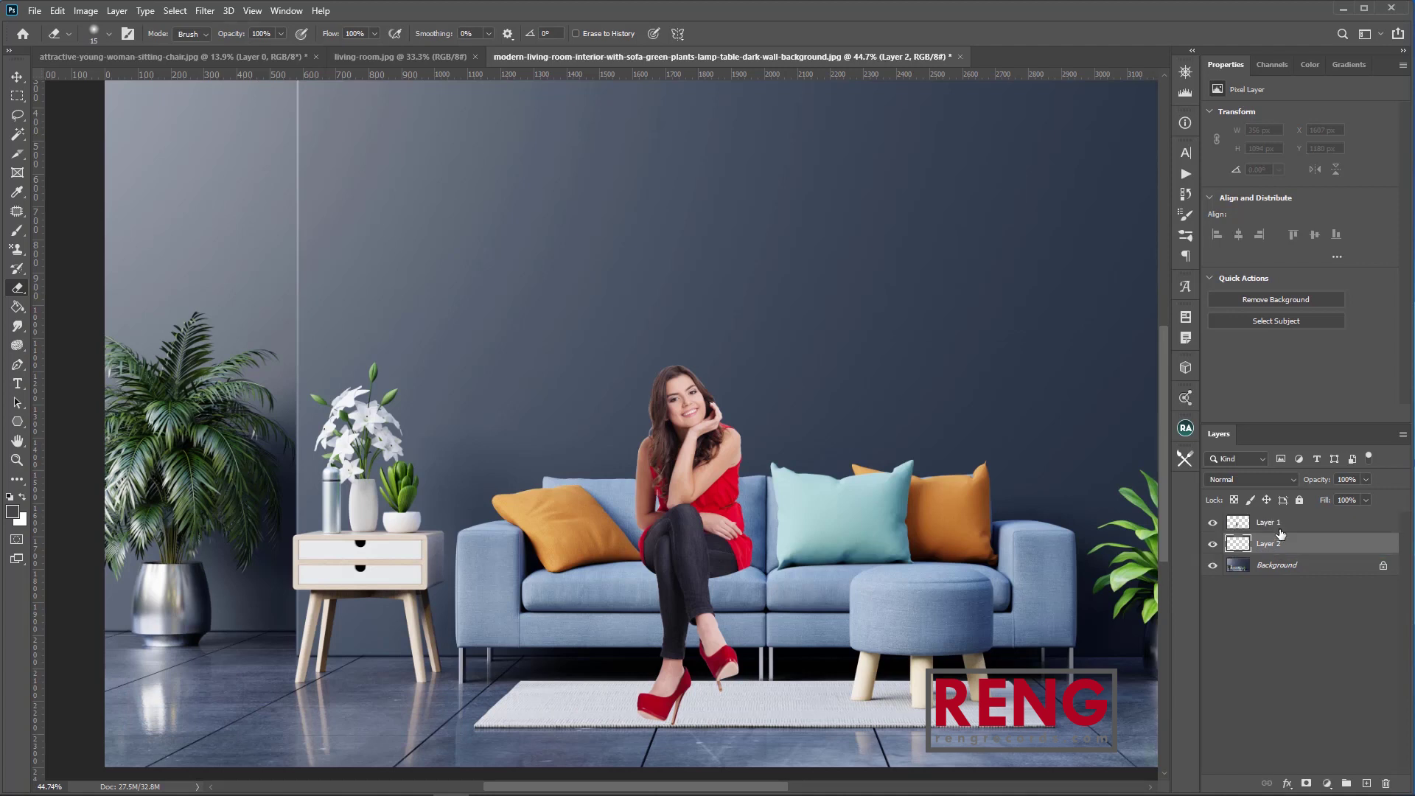
pyautogui.click(1213, 523)
pyautogui.click(1213, 523)
pyautogui.click(1212, 544)
pyautogui.click(1212, 545)
# Set up a soft round brush of 39 px with 0% hardness and black as the painting colour.
pyautogui.scroll(3, 716, 577)
pyautogui.press('b')
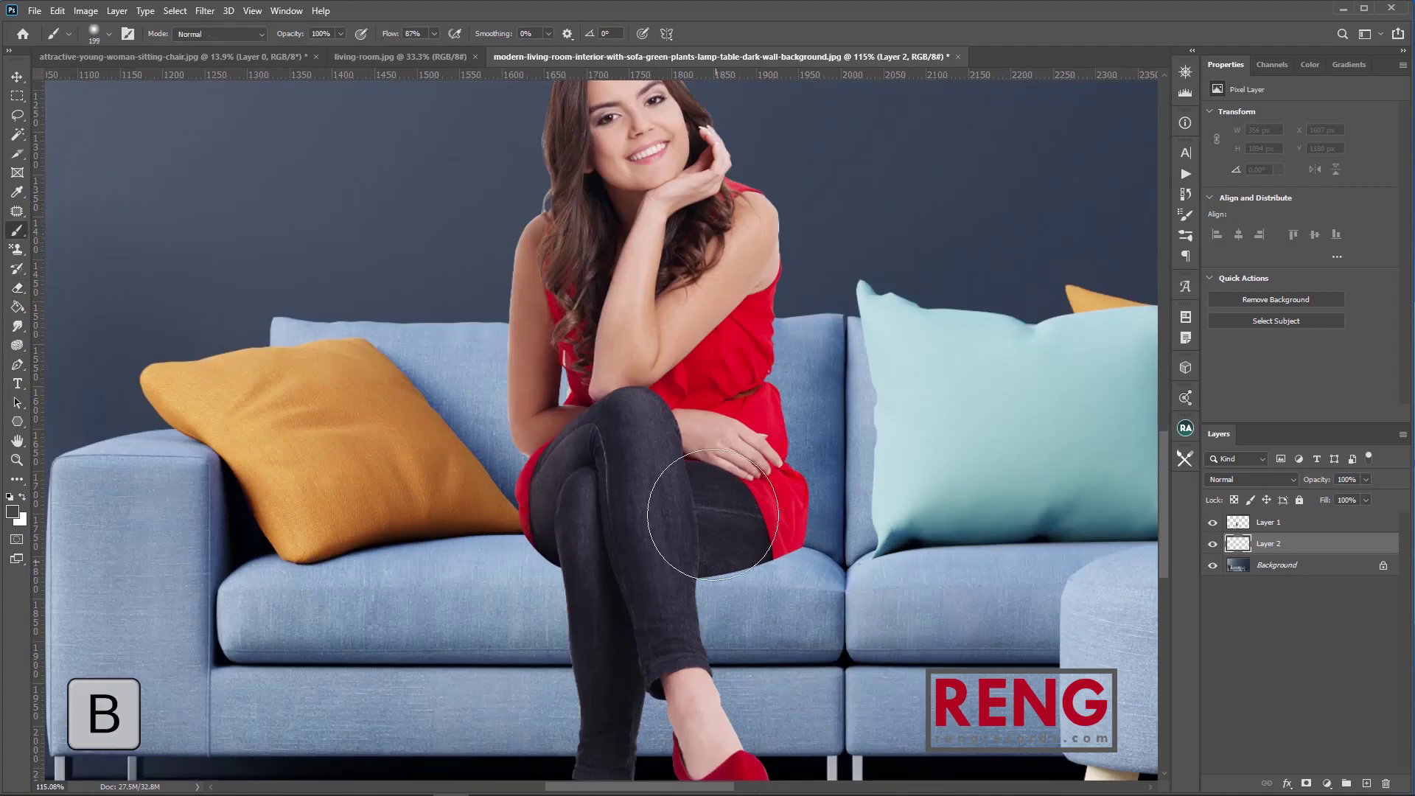
pyautogui.rightClick(752, 430)
pyautogui.click(752, 496)
pyautogui.click(822, 431)
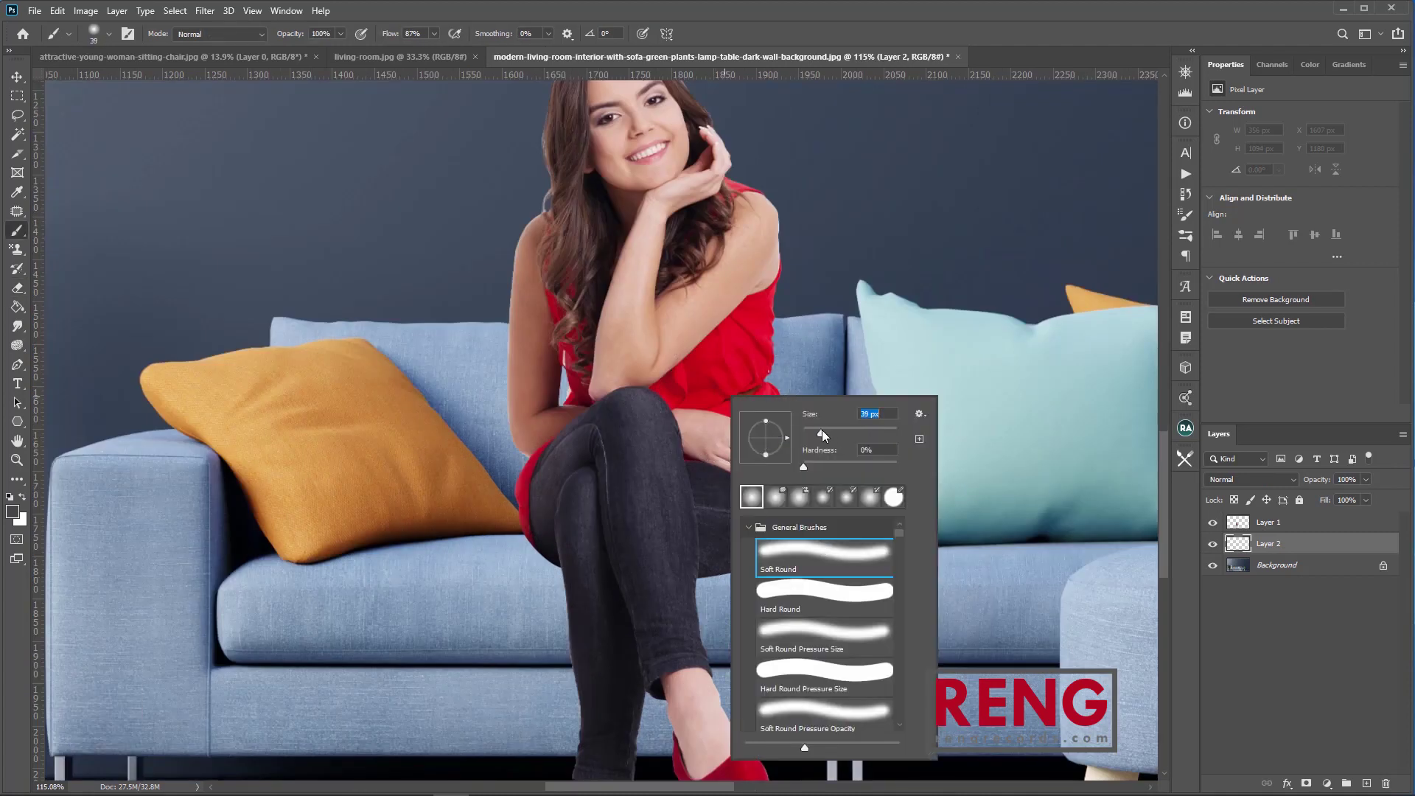
pyautogui.click(14, 501)
pyautogui.click(22, 500)
pyautogui.moveTo(463, 484)
pyautogui.mouseDown()
pyautogui.moveTo(391, 547)
pyautogui.moveTo(448, 575)
pyautogui.mouseUp()
pyautogui.hotkey('ctrl', 'z')
pyautogui.scroll(5, 795, 572)
pyautogui.click(789, 526)
pyautogui.hotkey('ctrl', 'z')
# Paint a thin black contact shadow on the sofa seat along the underside of her thighs with a 15 px brush.
pyautogui.press('[')
pyautogui.press('[')
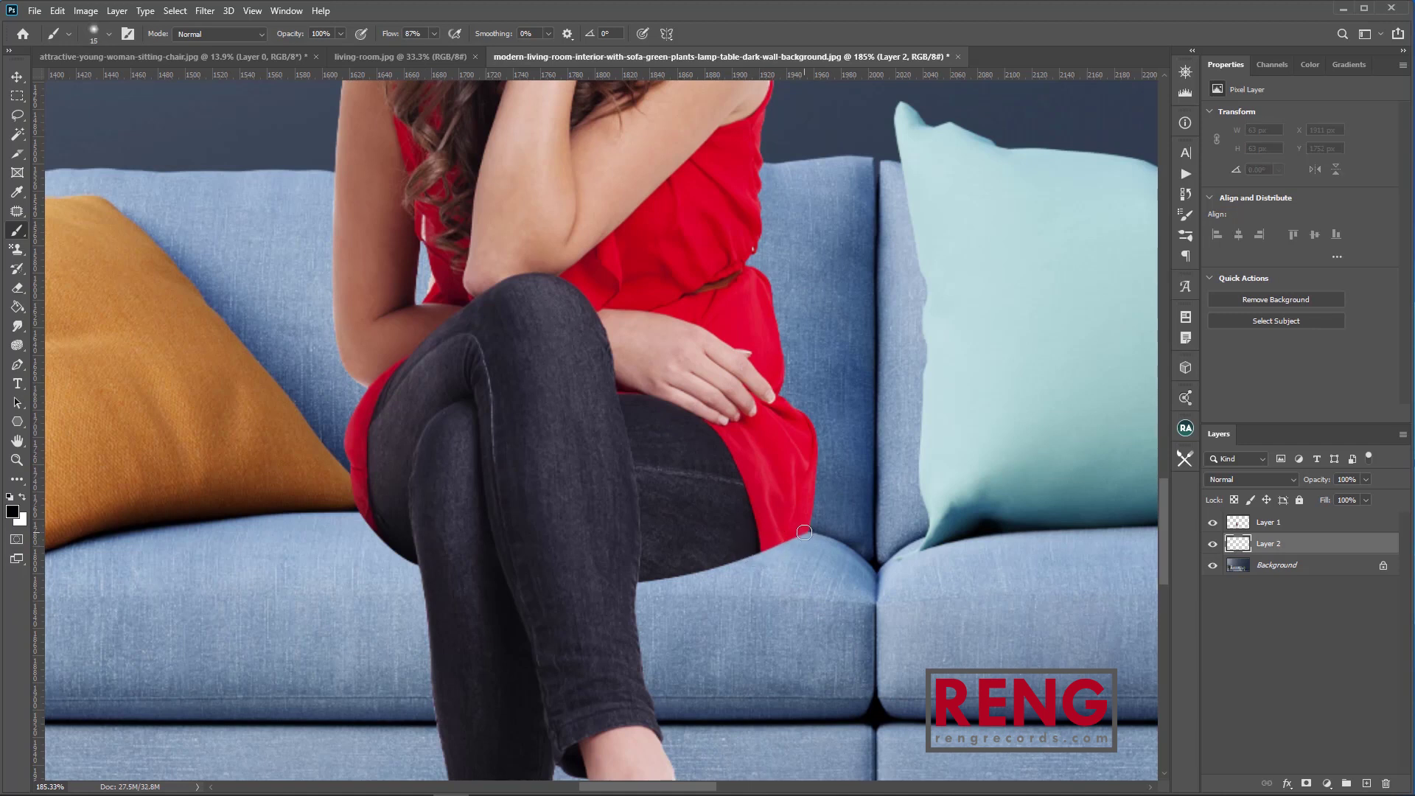
pyautogui.moveTo(802, 534)
pyautogui.mouseDown()
pyautogui.moveTo(696, 572)
pyautogui.moveTo(622, 578)
pyautogui.mouseUp()
pyautogui.moveTo(422, 567); pyautogui.dragTo(367, 516)
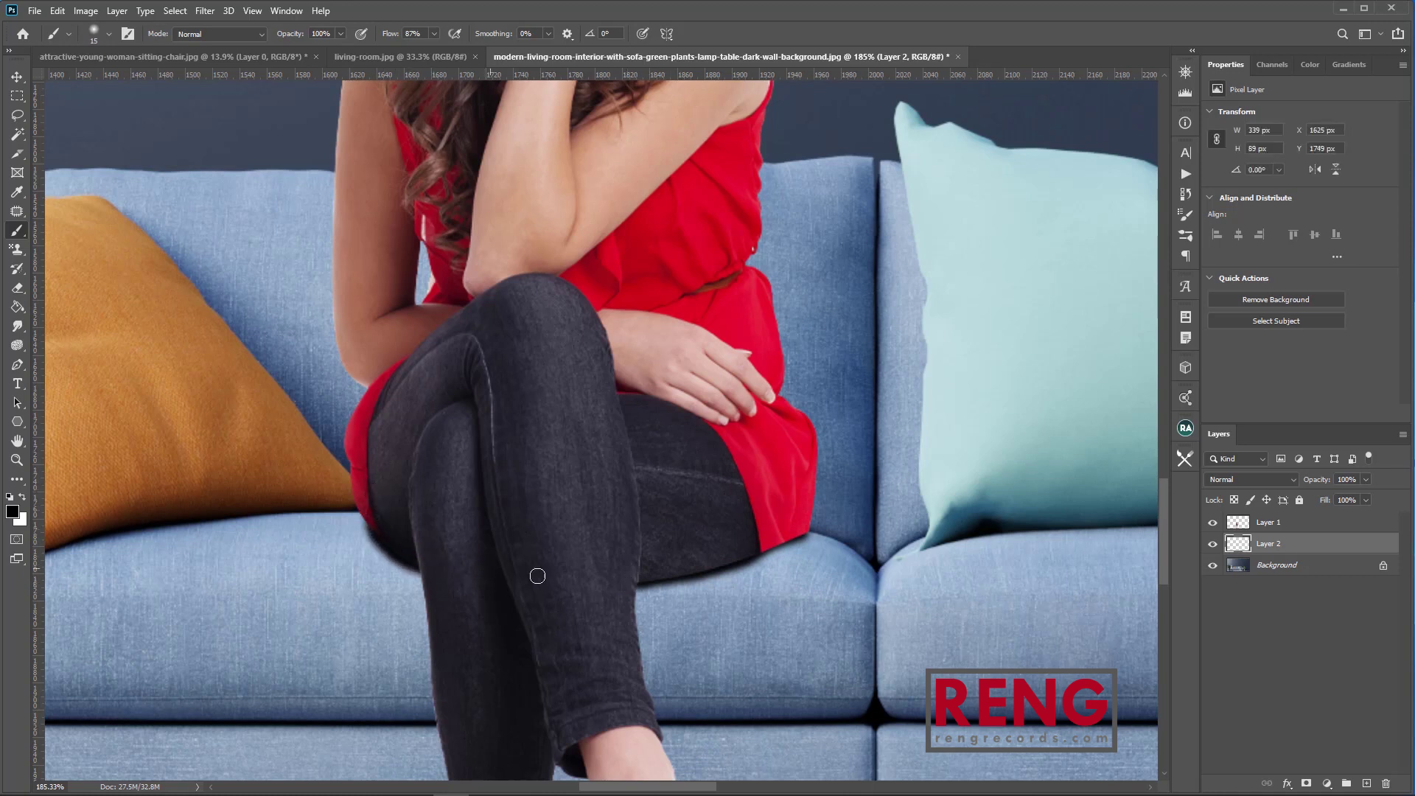
pyautogui.moveTo(795, 536); pyautogui.dragTo(645, 583)
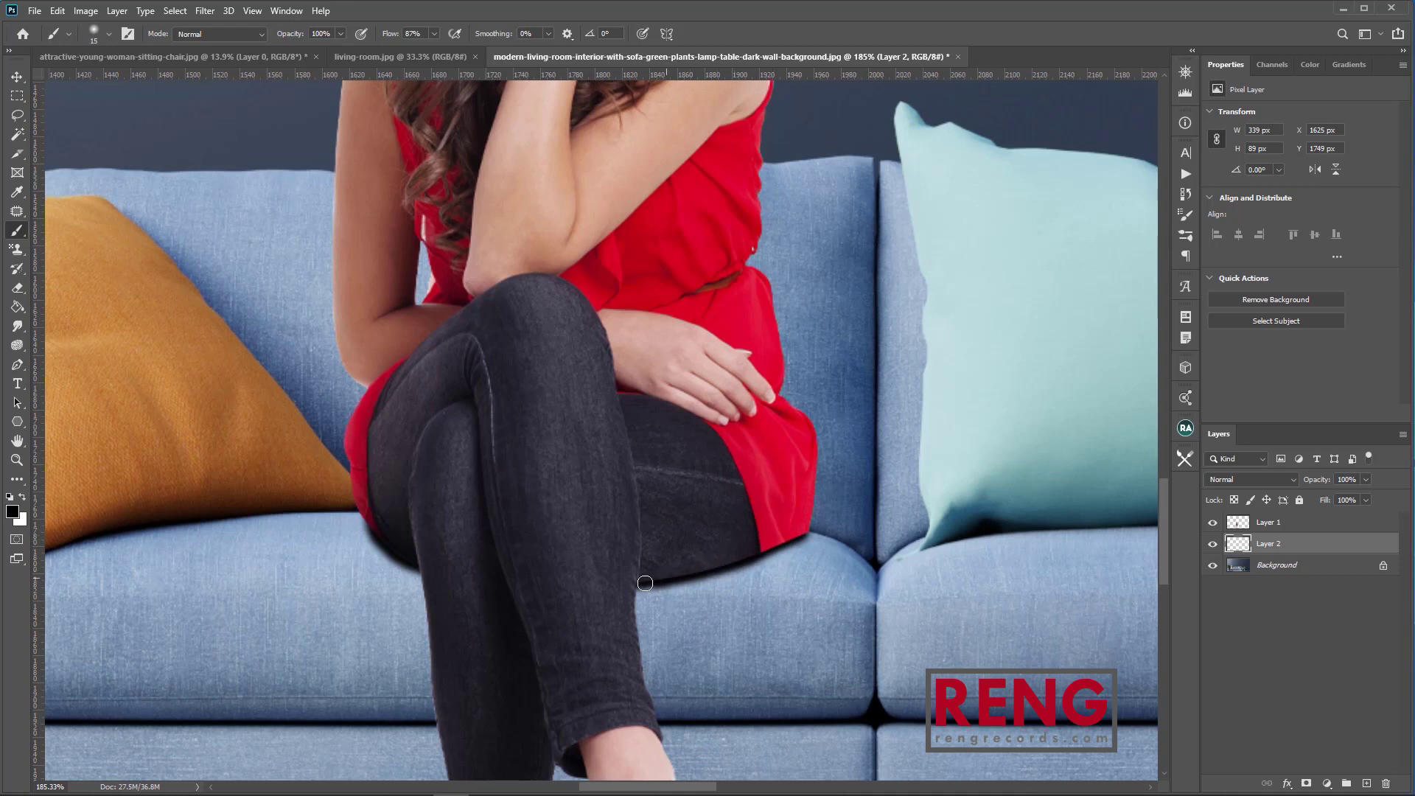
pyautogui.moveTo(411, 562); pyautogui.dragTo(378, 532)
pyautogui.scroll(-5, 622, 601)
pyautogui.scroll(6, 624, 603)
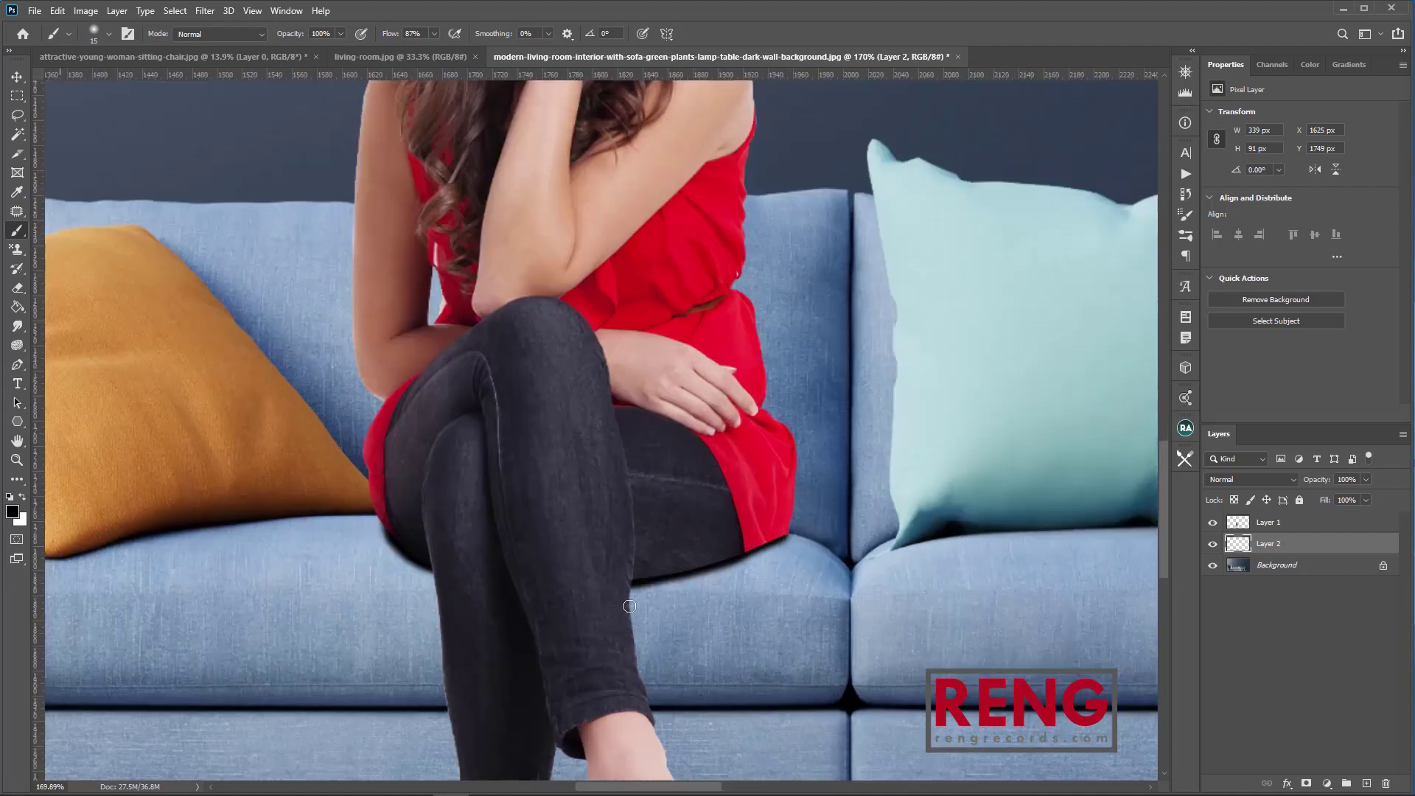
pyautogui.scroll(-4, 629, 606)
pyautogui.scroll(3, 657, 593)
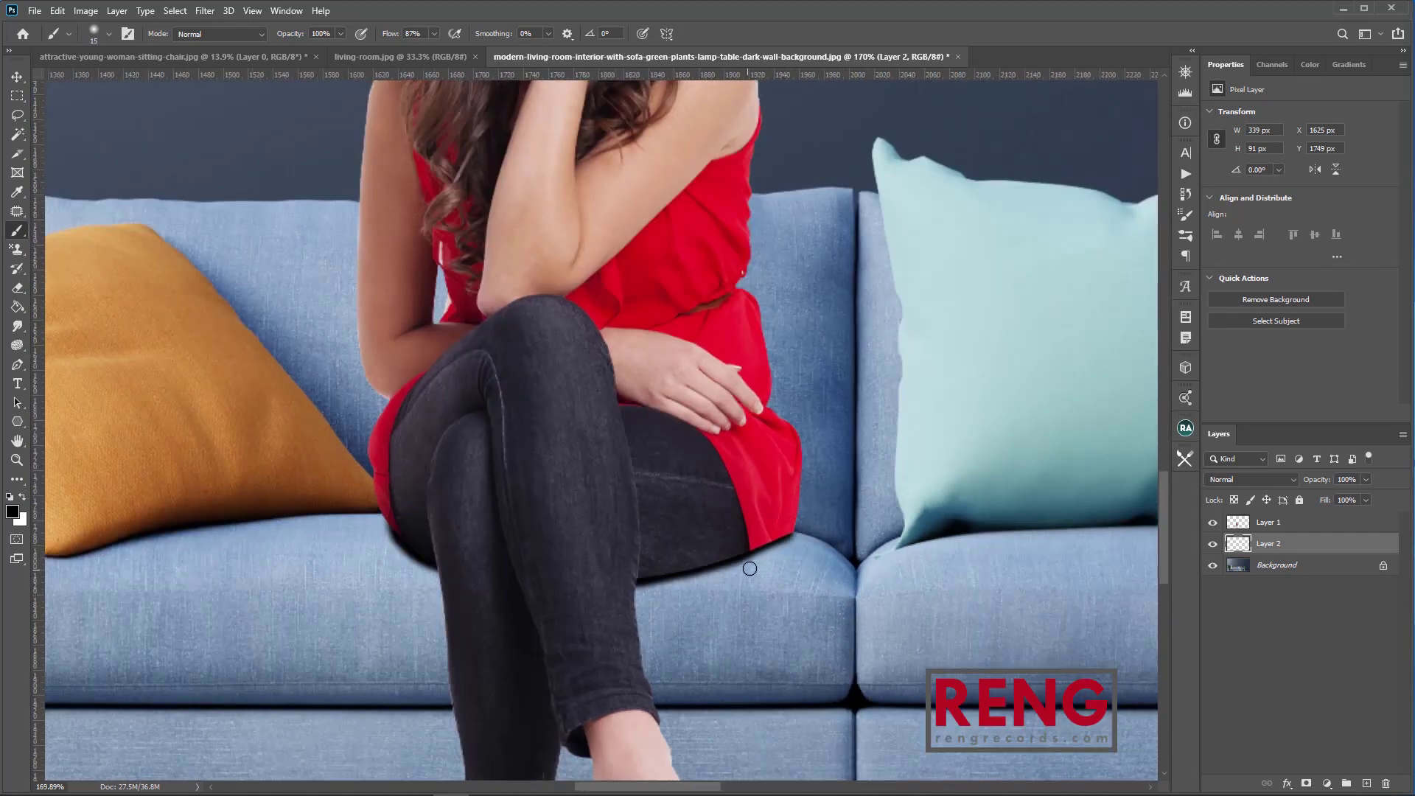
# Widen the soft shadow beneath both sides of her thighs using a 35 px brush.
pyautogui.press(']')
pyautogui.press(']')
pyautogui.press(']')
pyautogui.press('[')
pyautogui.moveTo(736, 537)
pyautogui.mouseDown()
pyautogui.moveTo(646, 569)
pyautogui.moveTo(767, 516)
pyautogui.moveTo(772, 529)
pyautogui.mouseUp()
pyautogui.hotkey('ctrl', 'z')
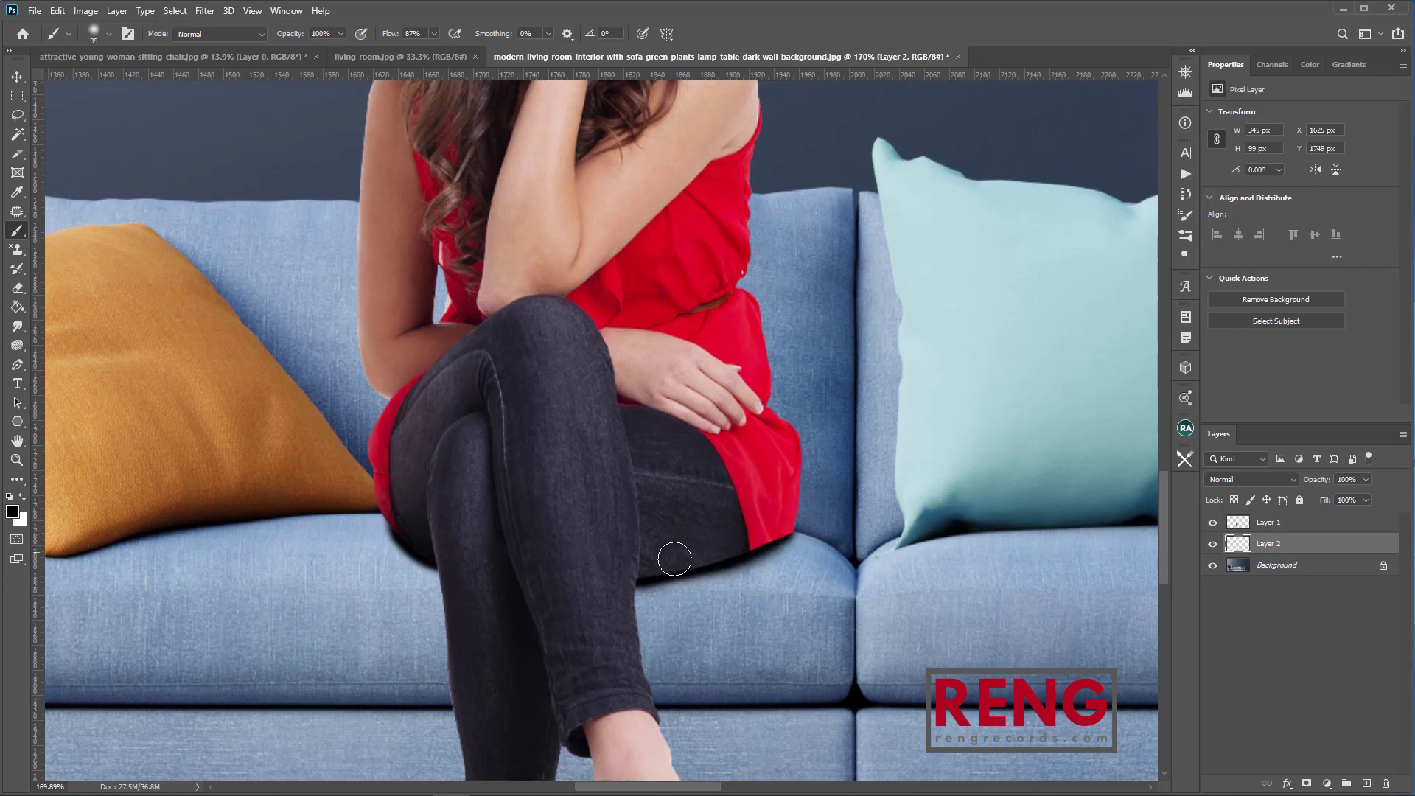
pyautogui.moveTo(446, 558); pyautogui.dragTo(415, 535)
# Lower the opacity of the shadow layer to 85%.
pyautogui.press('z')
pyautogui.moveTo(594, 608); pyautogui.dragTo(557, 609)
pyautogui.scroll(-3, 605, 611)
pyautogui.scroll(3, 615, 613)
pyautogui.moveTo(697, 572); pyautogui.dragTo(658, 602)
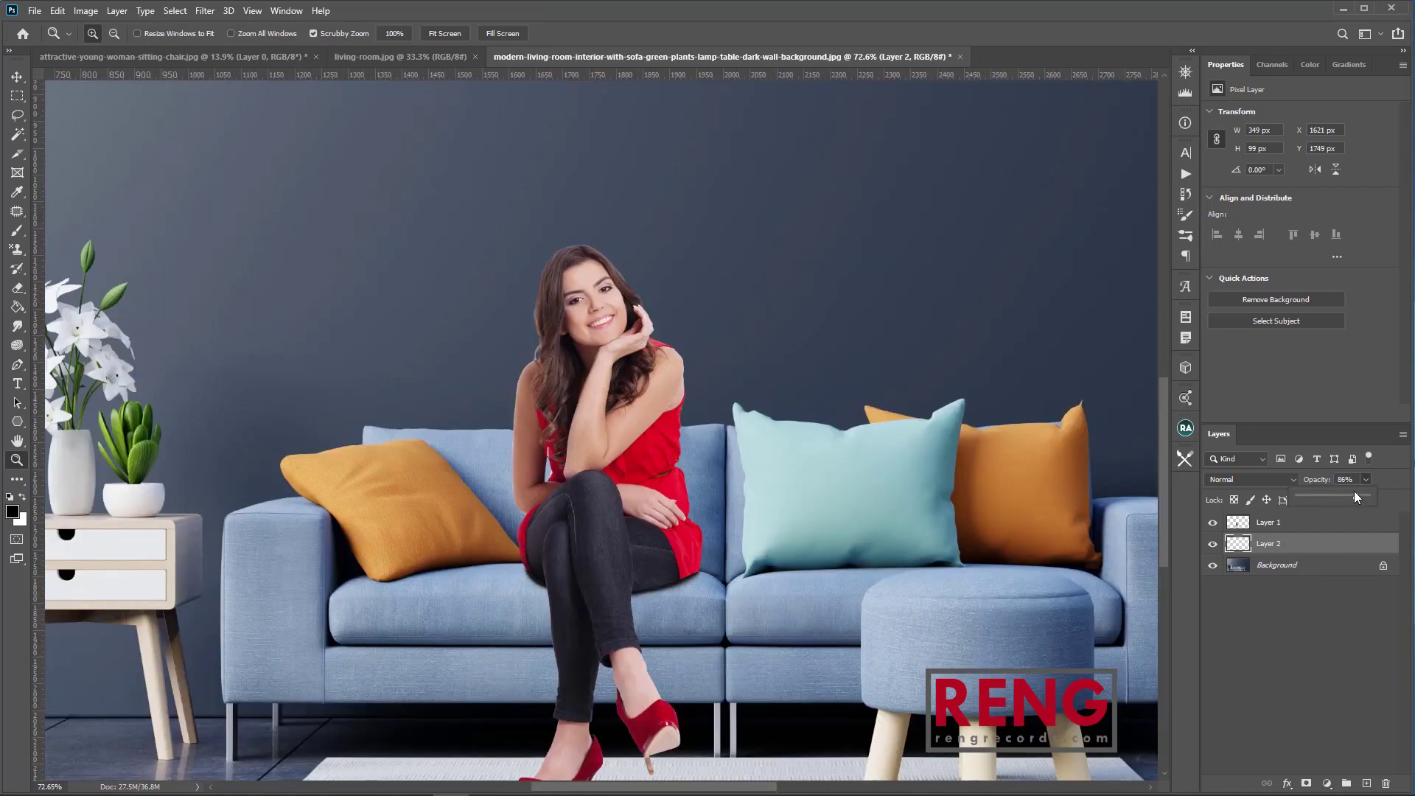
pyautogui.moveTo(1348, 496); pyautogui.dragTo(1355, 495)
pyautogui.write('85')
pyautogui.press('Return')
# Trim the lower corner of the red top where it meets the seat on the woman's layer with a 15 px hard round eraser.
pyautogui.moveTo(702, 569); pyautogui.dragTo(753, 565)
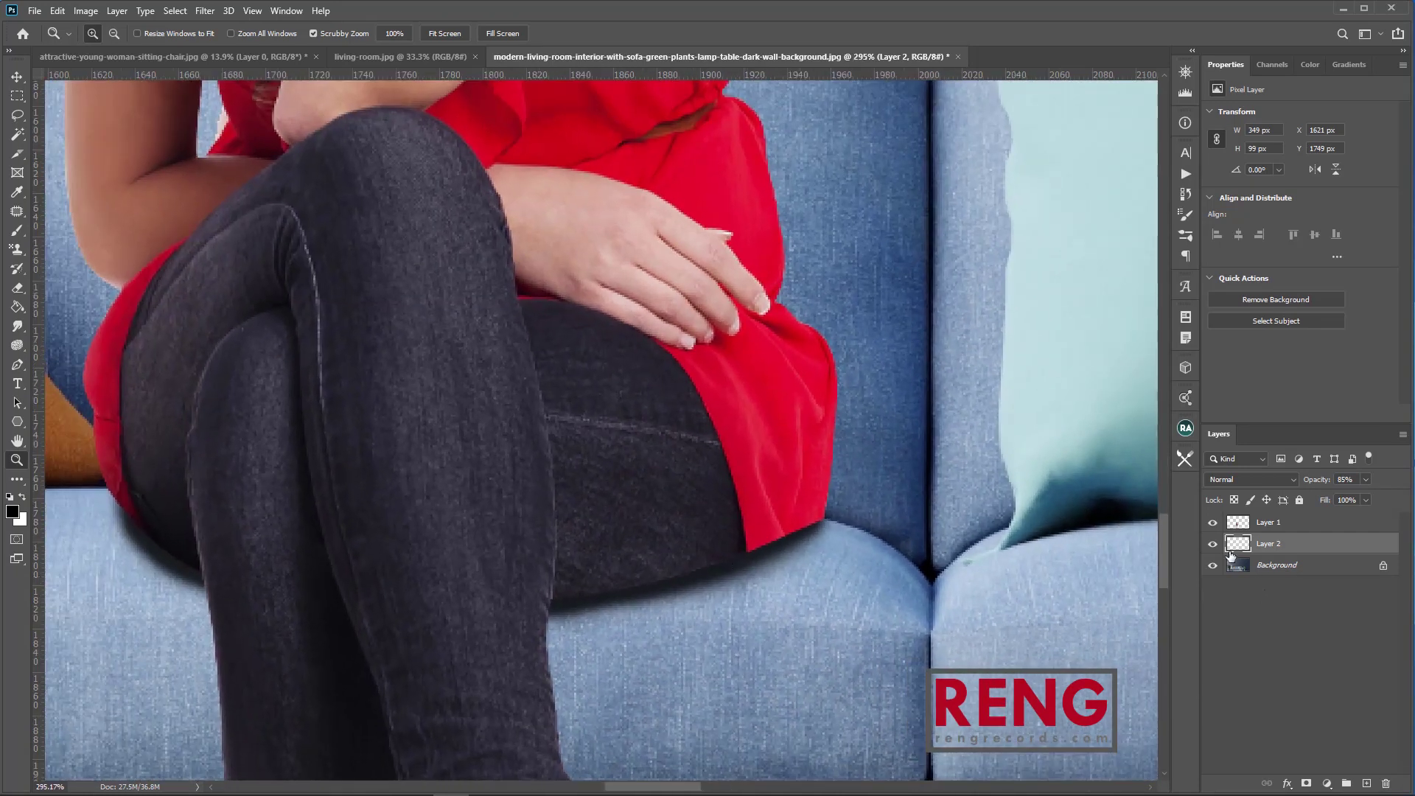
pyautogui.click(1212, 522)
pyautogui.click(1213, 523)
pyautogui.click(1297, 522)
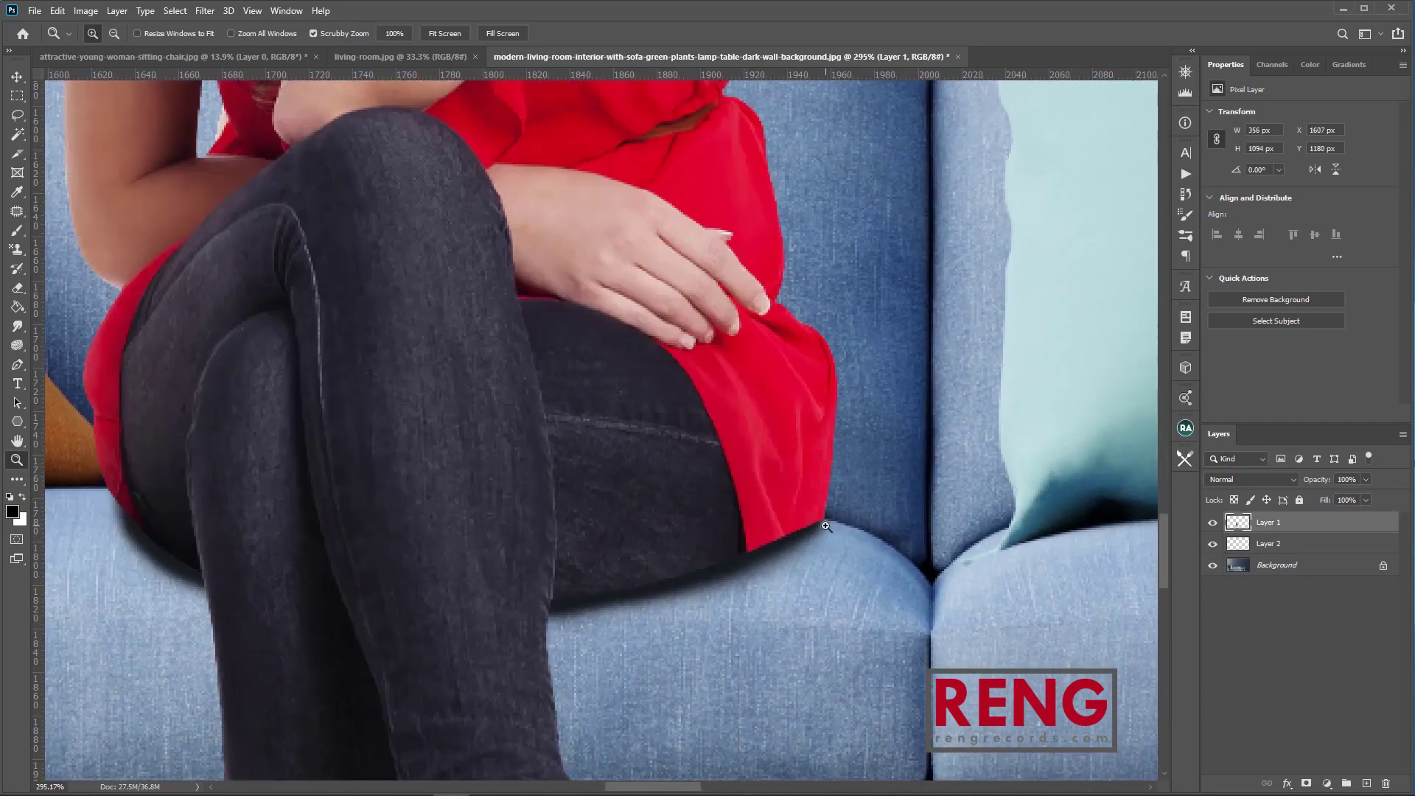
pyautogui.moveTo(816, 525); pyautogui.dragTo(826, 526)
pyautogui.press('e')
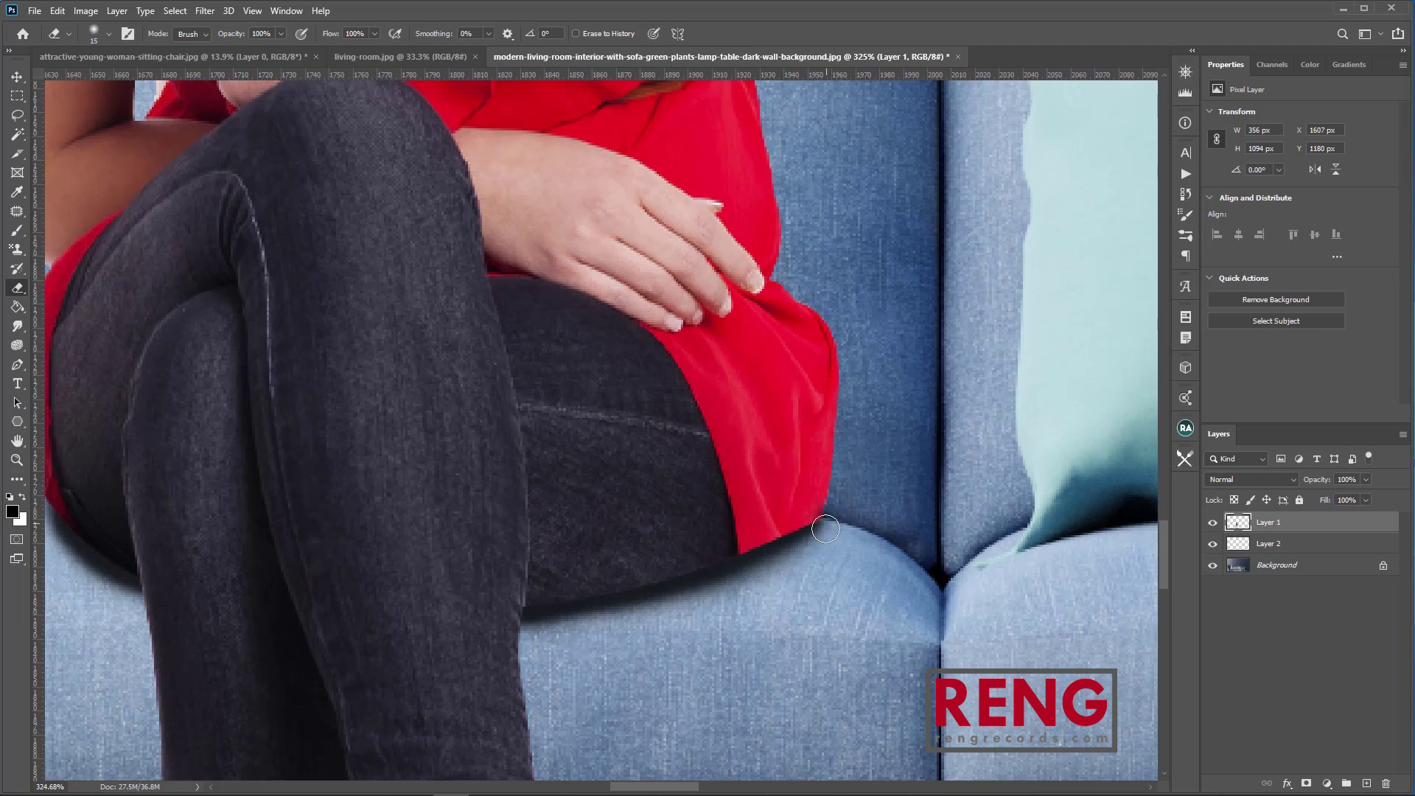
pyautogui.rightClick(837, 526)
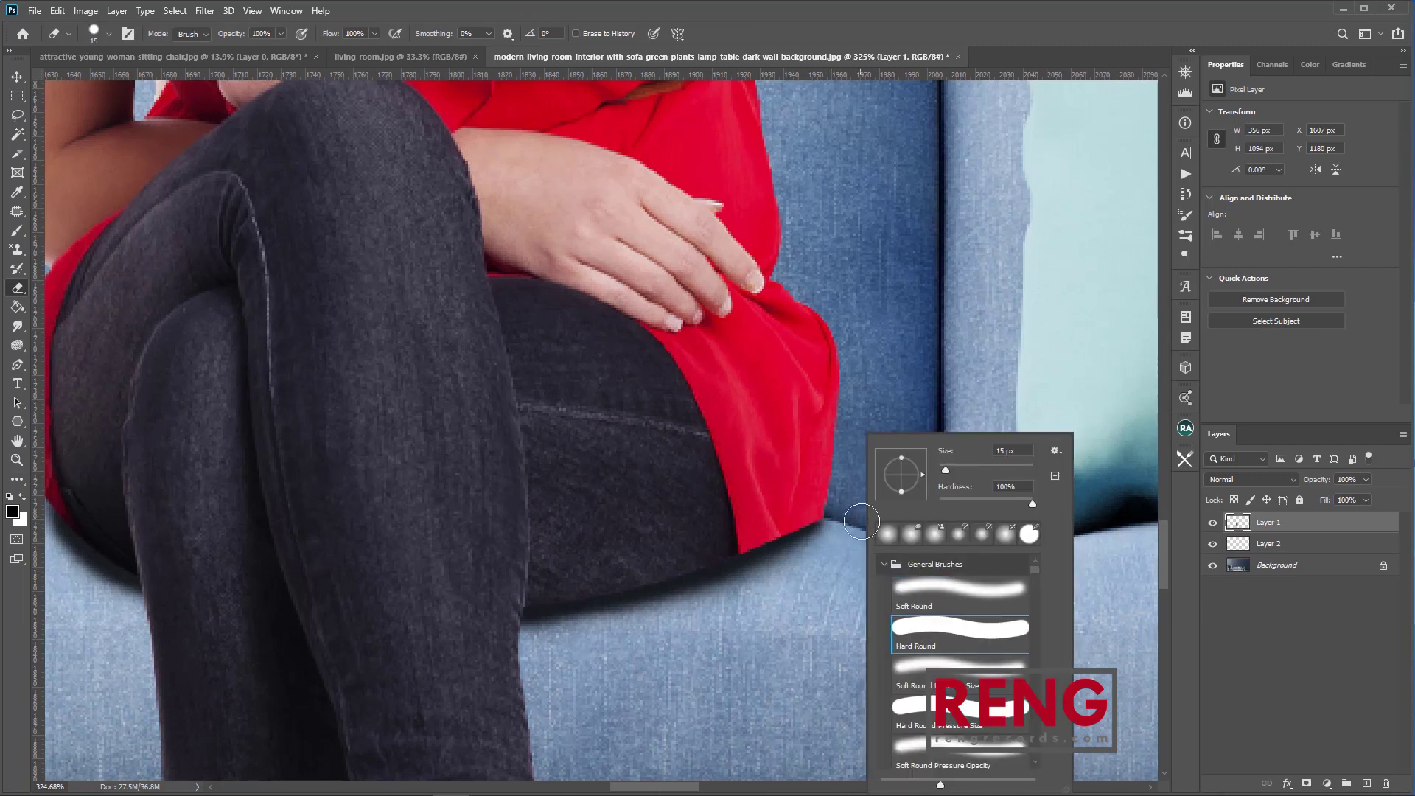
pyautogui.click(840, 515)
pyautogui.moveTo(840, 515); pyautogui.dragTo(825, 538)
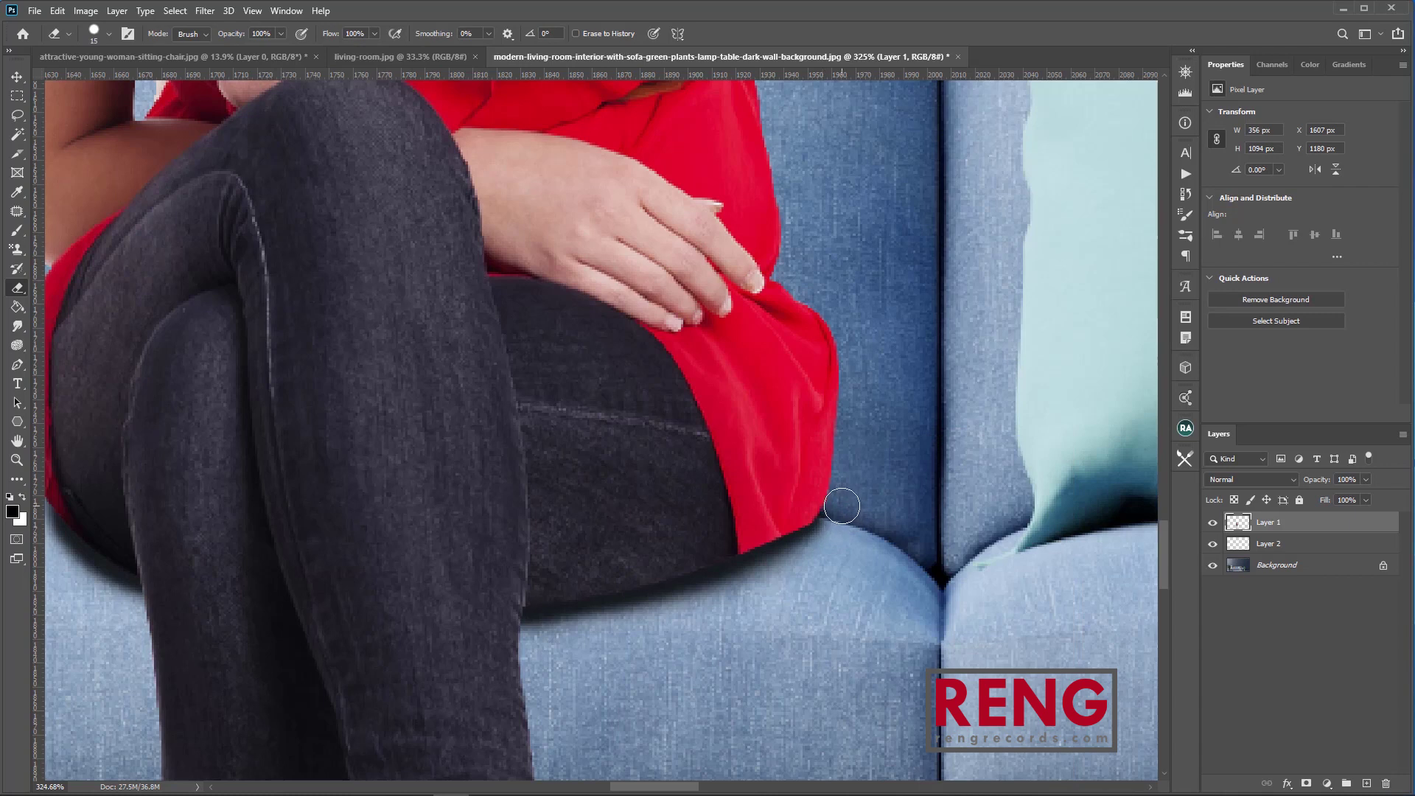
pyautogui.scroll(-5, 698, 634)
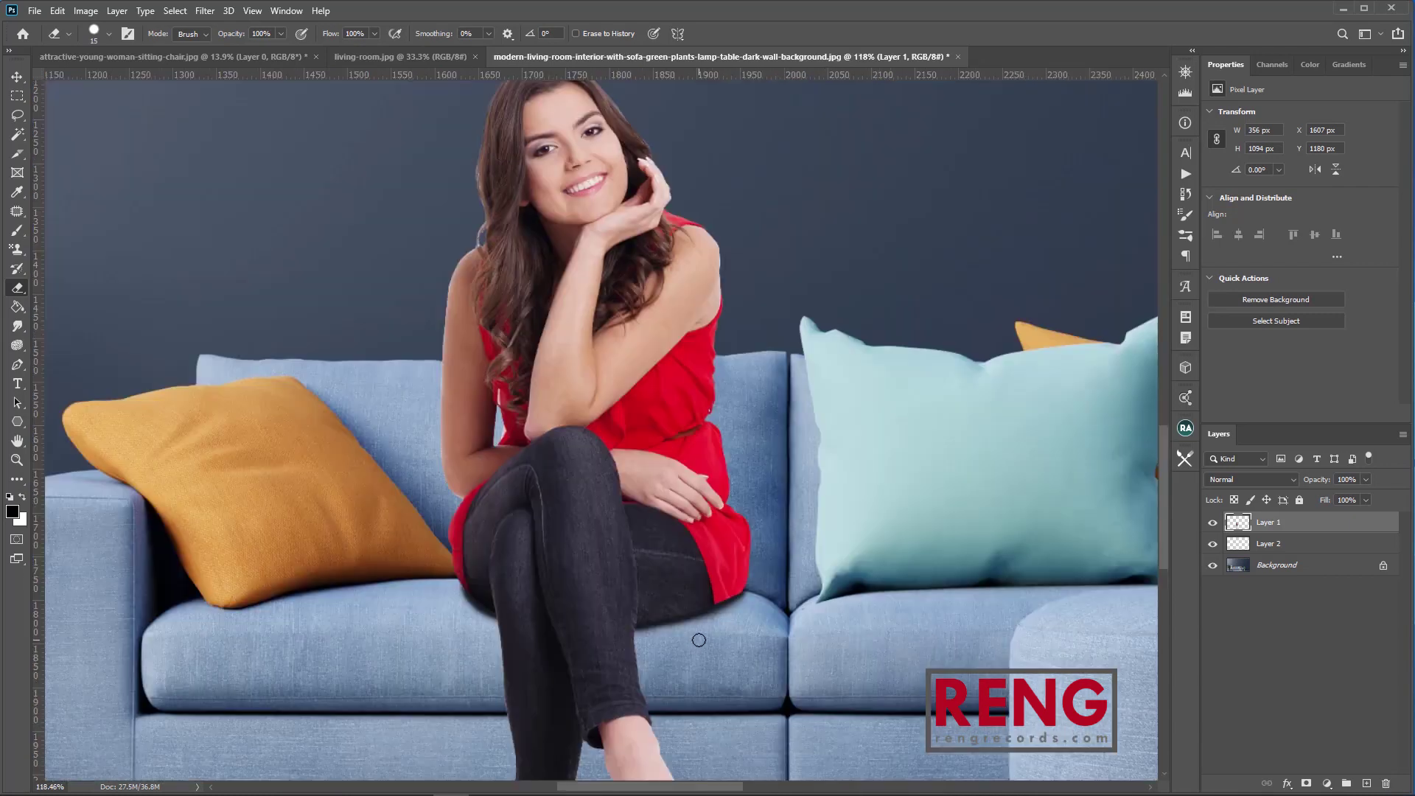
pyautogui.scroll(-2, 699, 640)
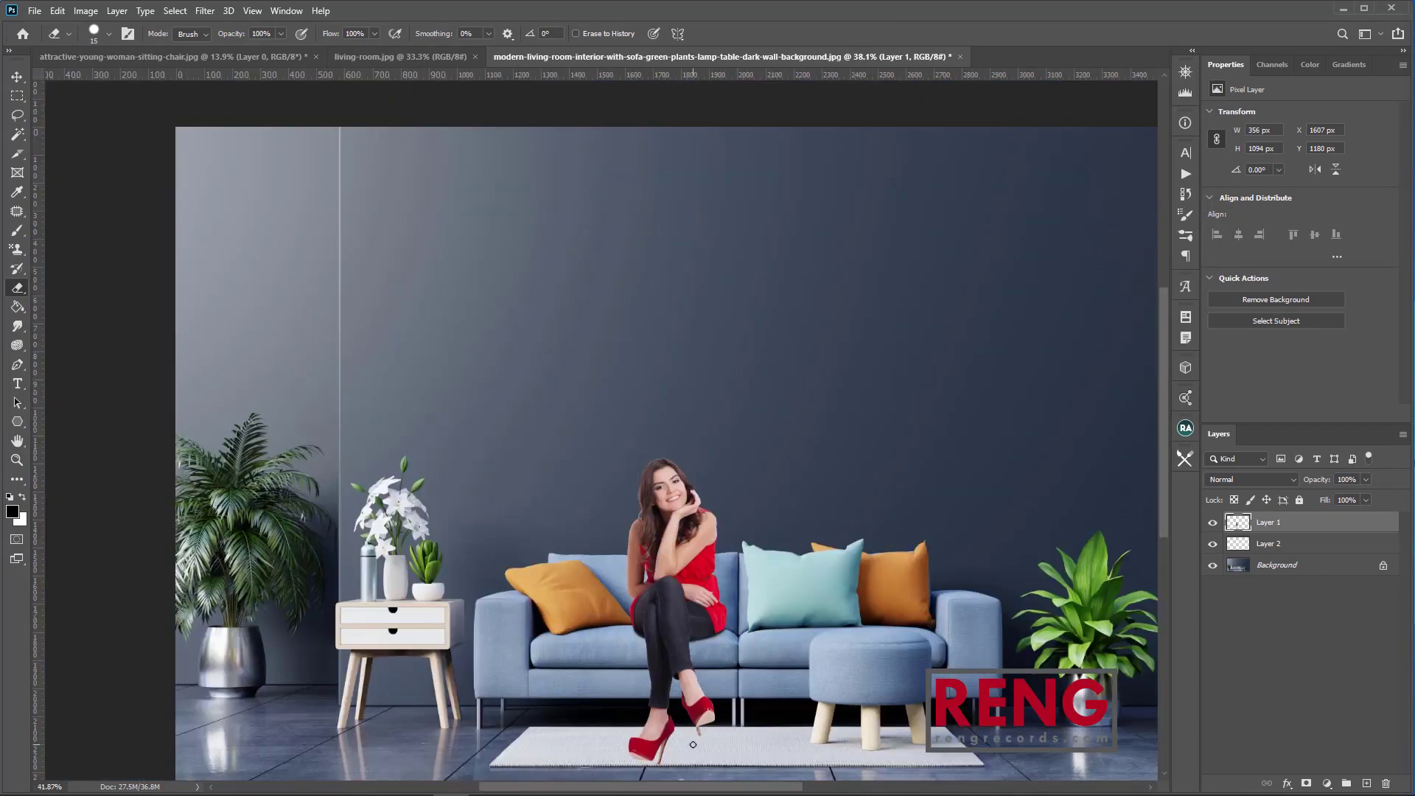
# Select the woman's layer and the sofa shadow layer together and nudge them up 9 px.
pyautogui.scroll(3, 693, 745)
pyautogui.moveTo(673, 610); pyautogui.dragTo(667, 641)
pyautogui.keyDown('ctrl'); pyautogui.click(1281, 549); pyautogui.keyUp('ctrl')
pyautogui.press('v')
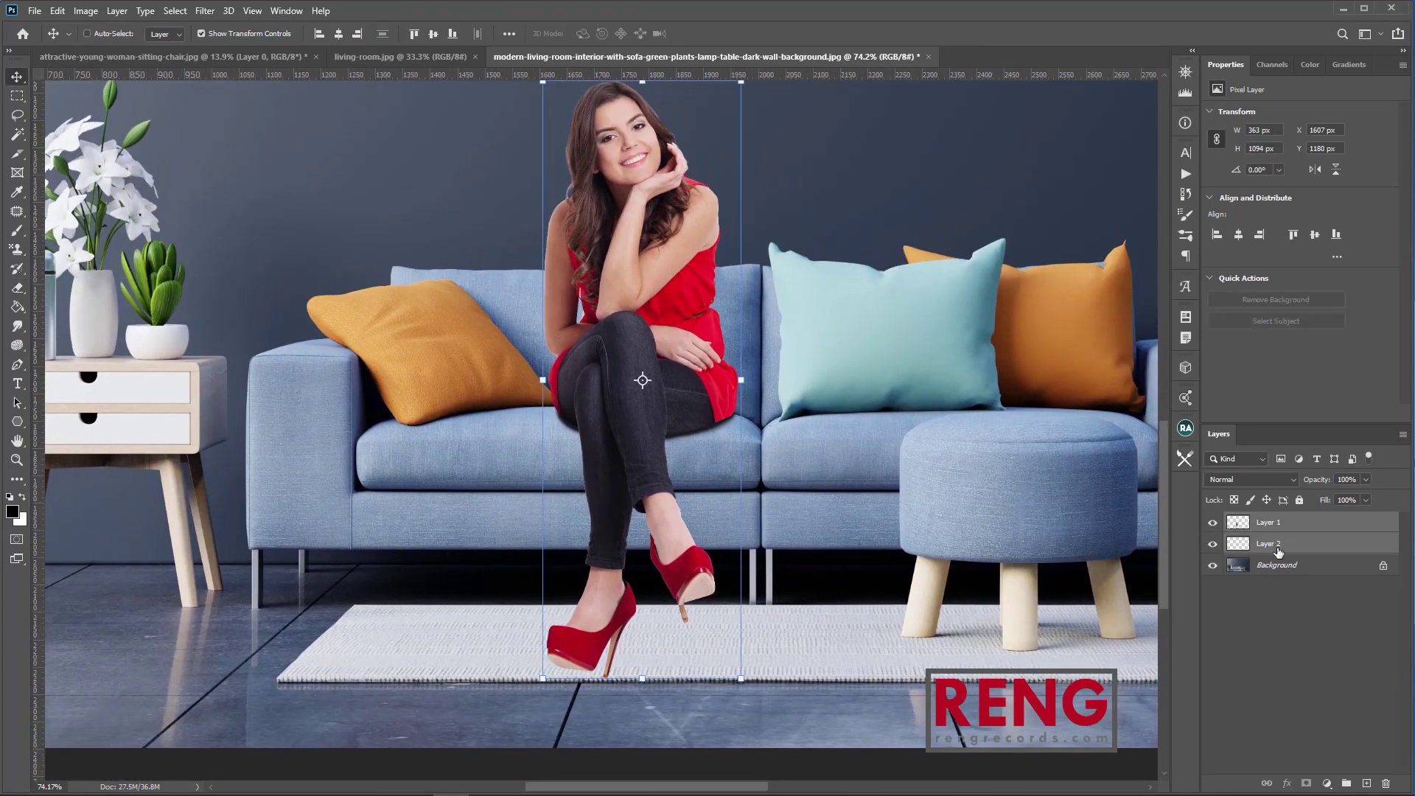
pyautogui.hotkey('shift', 'Right')
pyautogui.hotkey('shift', 'Left')
pyautogui.press('Down')
pyautogui.press('z')
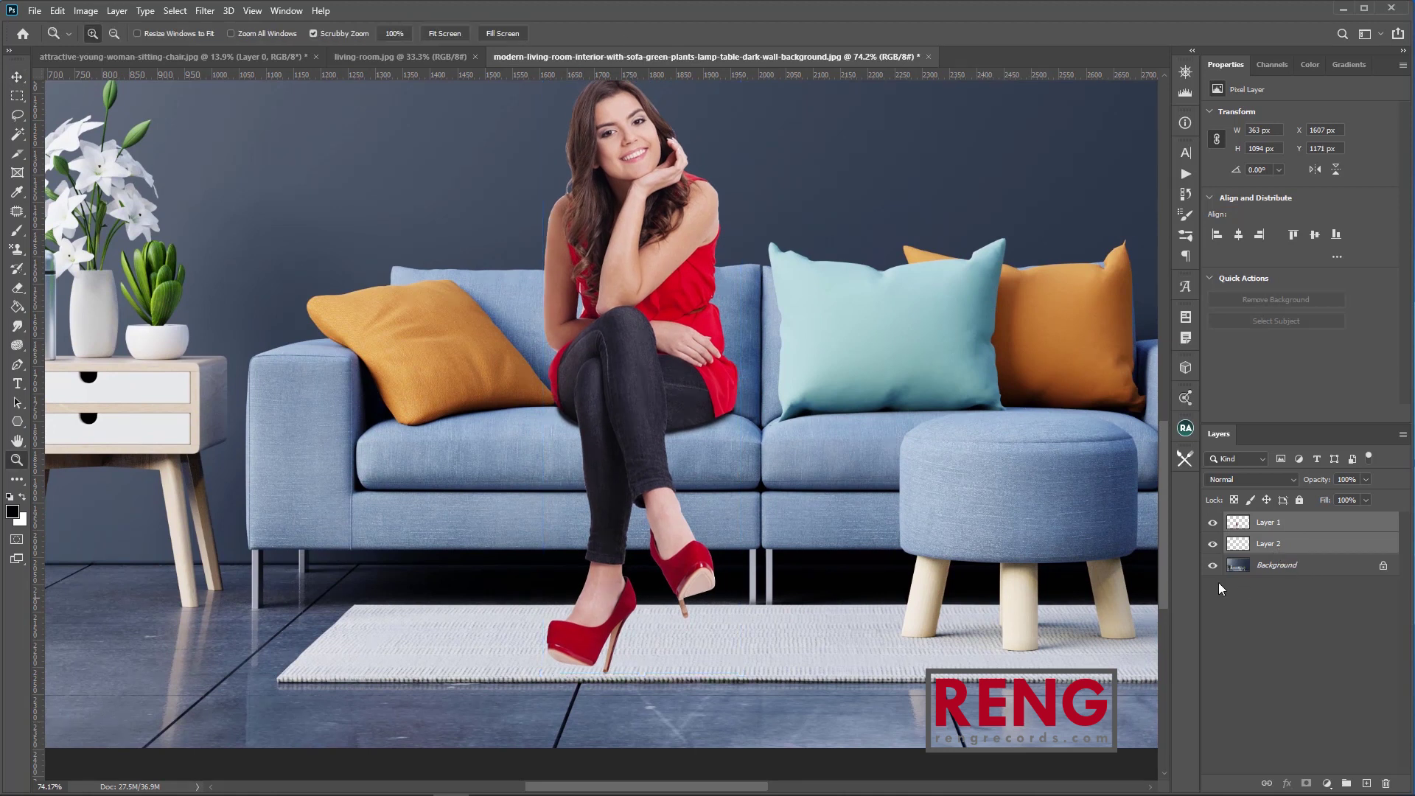
# Create a new empty layer and place it directly beneath the sofa shadow layer.
pyautogui.click(1279, 549)
pyautogui.hotkey('ctrl', 'shift', 'n')
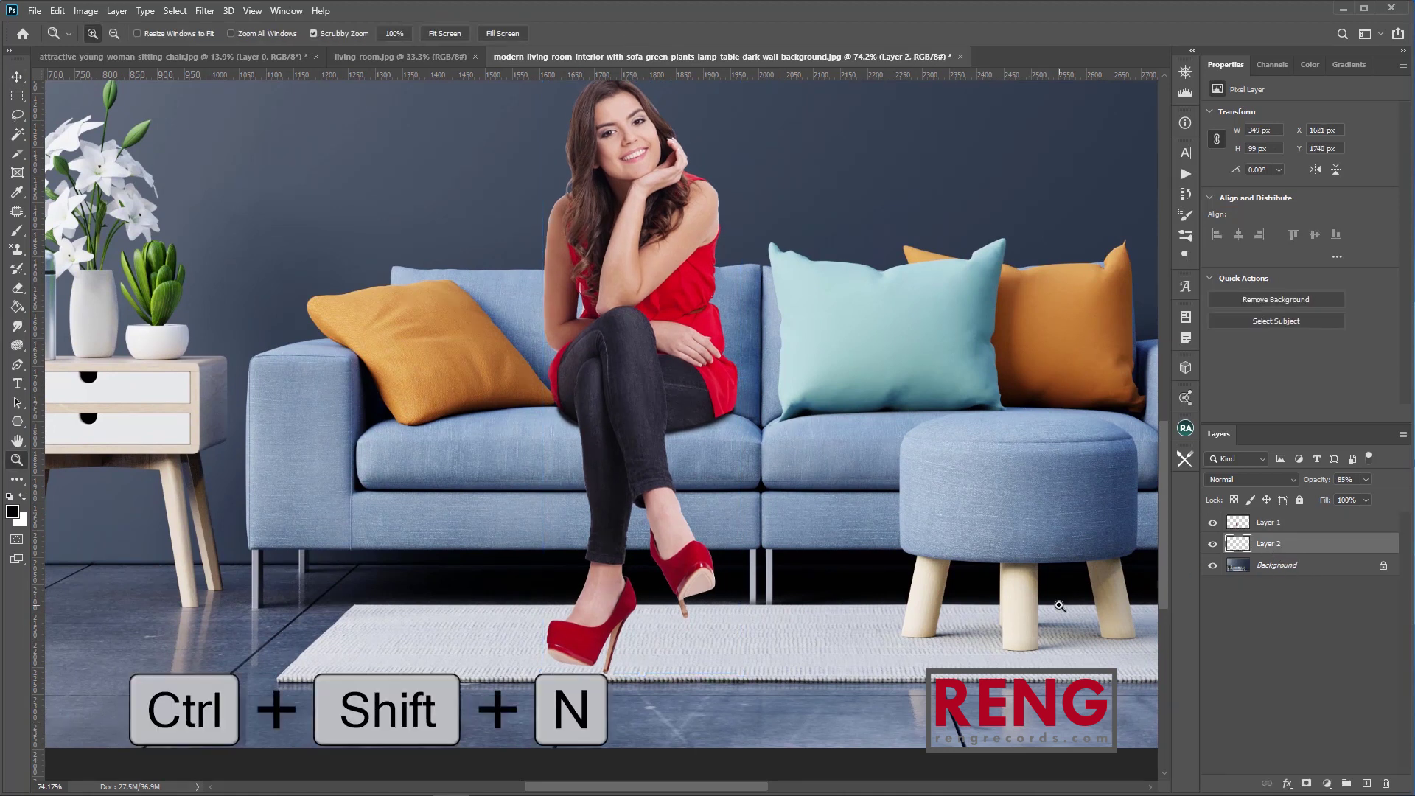
pyautogui.press('Return')
pyautogui.moveTo(1124, 557); pyautogui.dragTo(1096, 631)
# Rename the sofa shadow layer as shadow and the new empty layer as shadow-leg.
pyautogui.doubleClick(1041, 545)
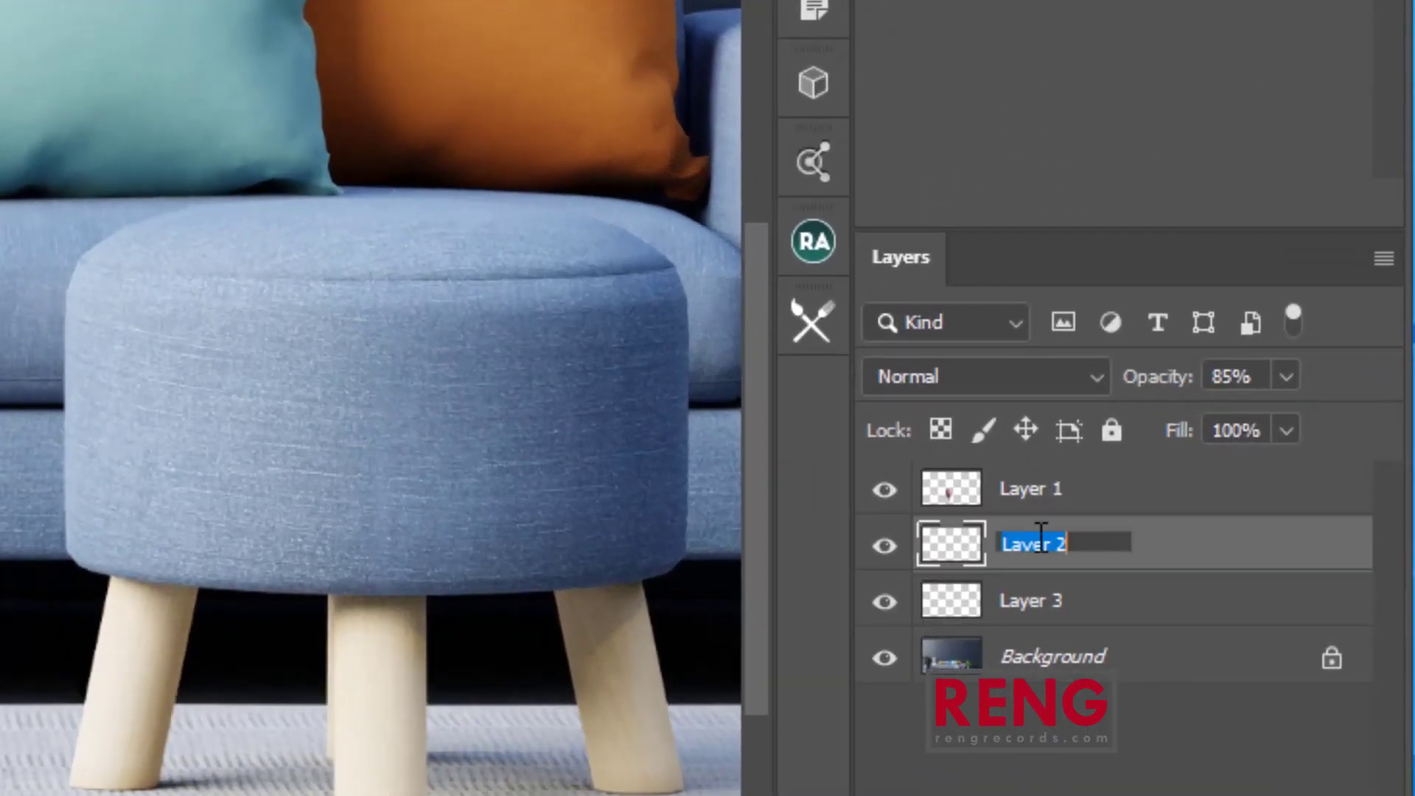
pyautogui.write('shadow')
pyautogui.press('Return')
pyautogui.doubleClick(1036, 602)
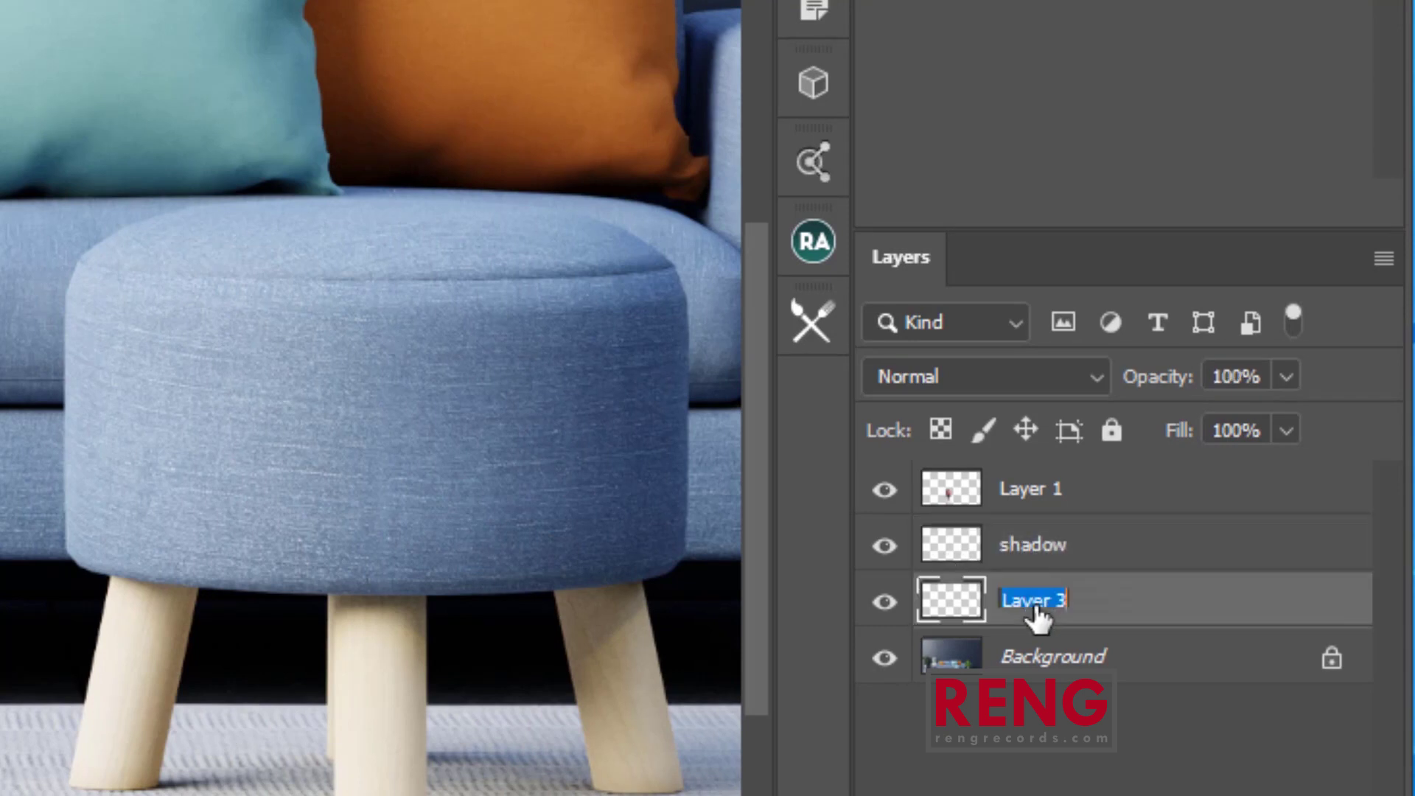
pyautogui.write('sha')
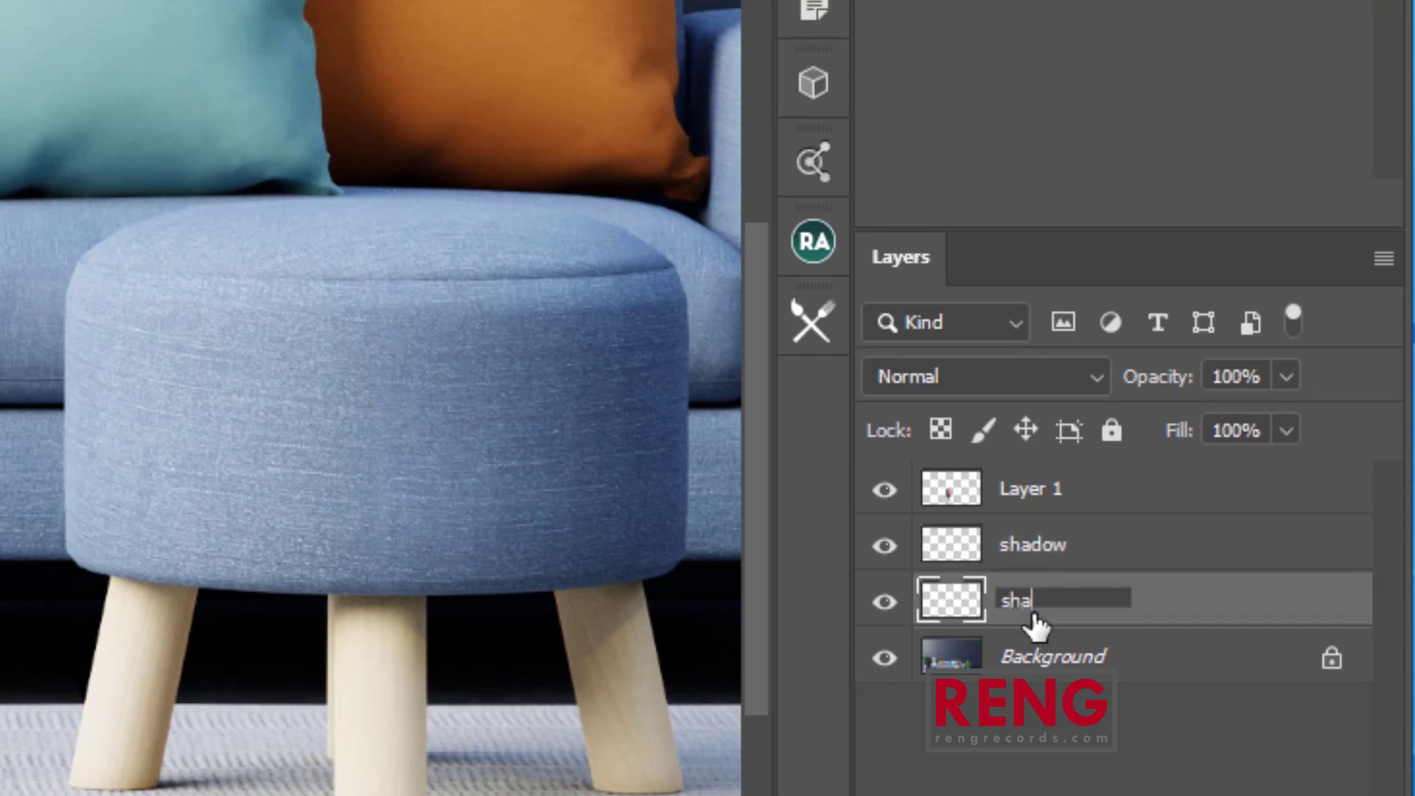
pyautogui.write('dow-leg')
pyautogui.press('Return')
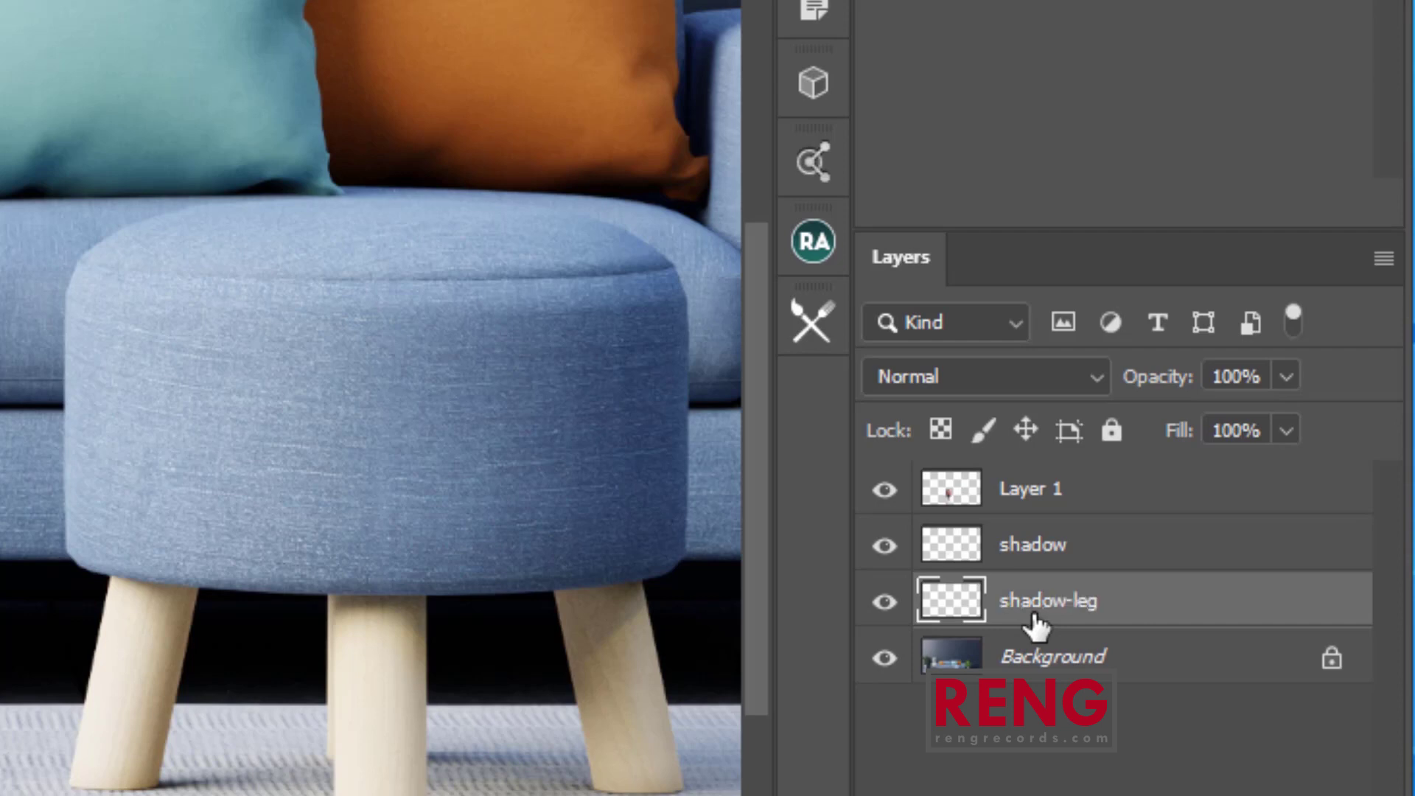
pyautogui.click(887, 603)
pyautogui.click(887, 602)
# Rename the woman's layer as women.
pyautogui.doubleClick(1043, 494)
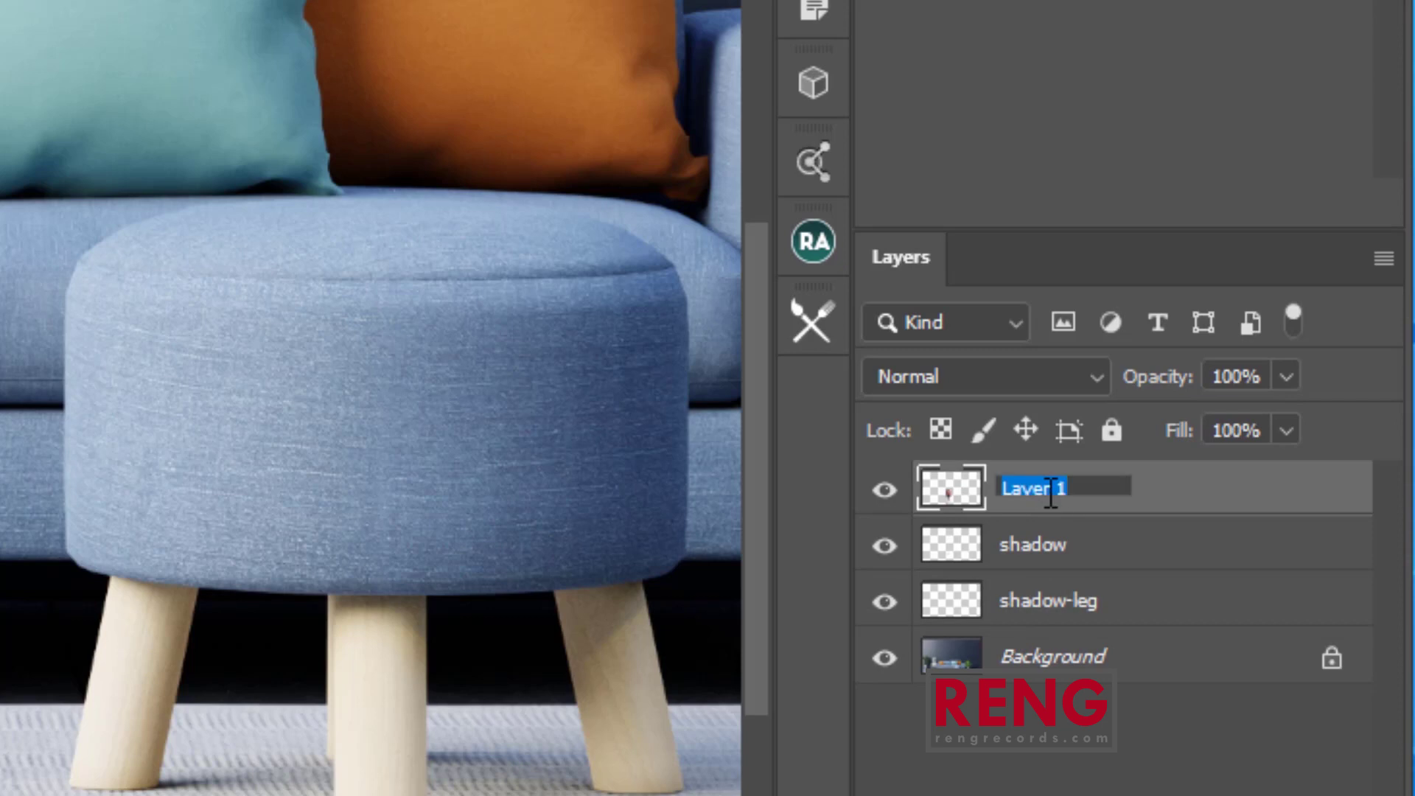
pyautogui.write('women')
pyautogui.press('Return')
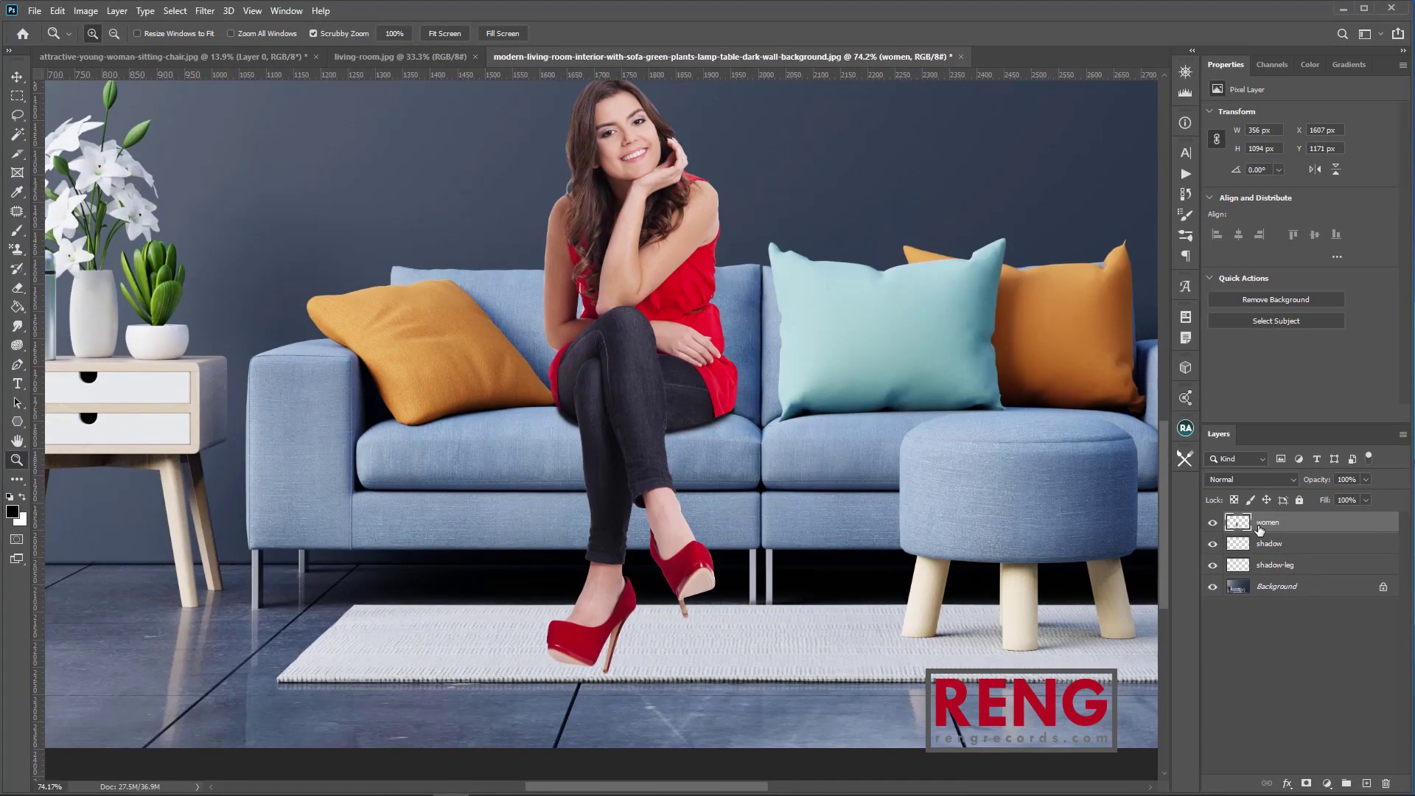
# On the shadow-leg layer, paint a soft black shadow under the lower shoe's heel and sole with a 35 to 50 px brush.
pyautogui.click(1272, 554)
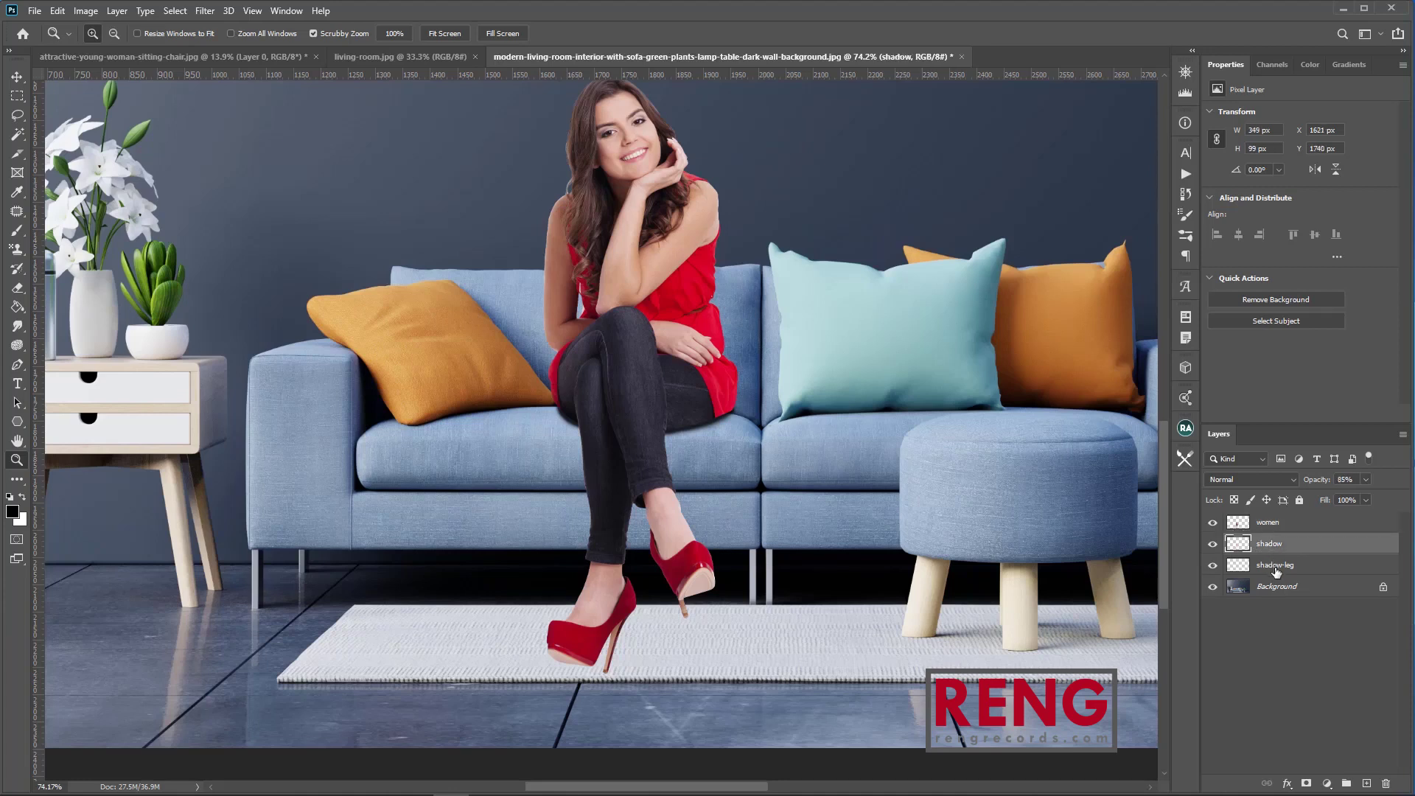
pyautogui.click(1252, 572)
pyautogui.click(1212, 544)
pyautogui.click(1213, 544)
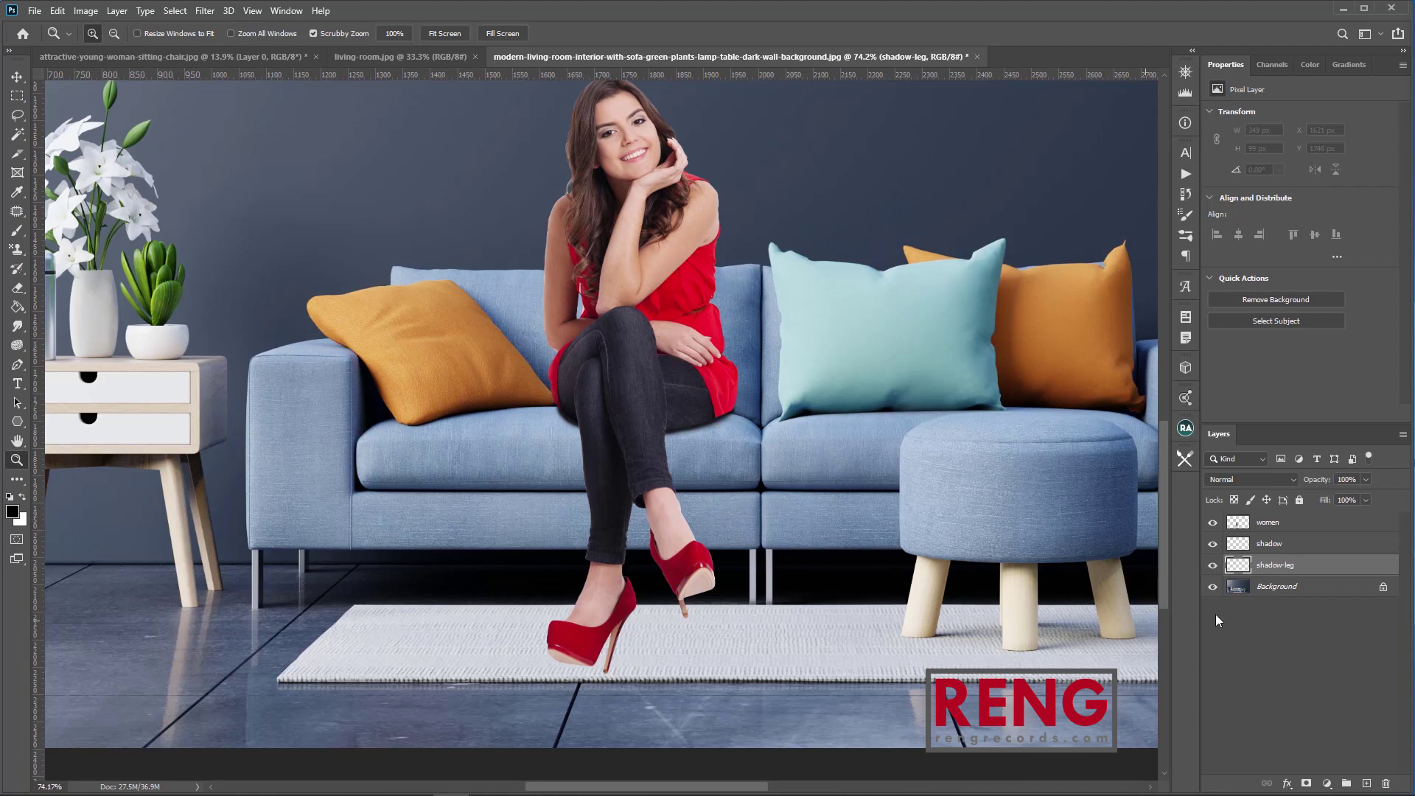
pyautogui.press('b')
pyautogui.click(607, 674)
pyautogui.moveTo(606, 674); pyautogui.dragTo(608, 675)
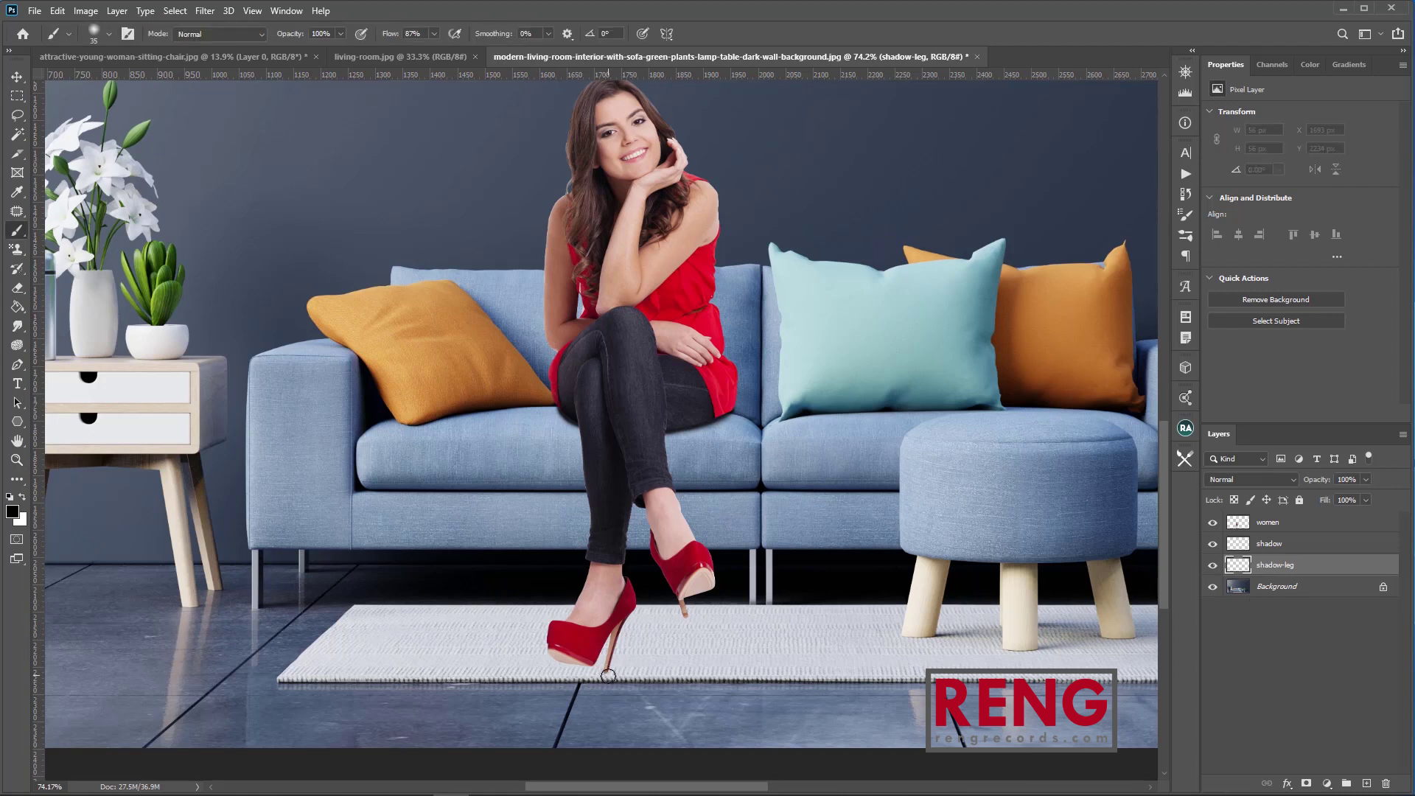
pyautogui.click(604, 673)
pyautogui.press(']')
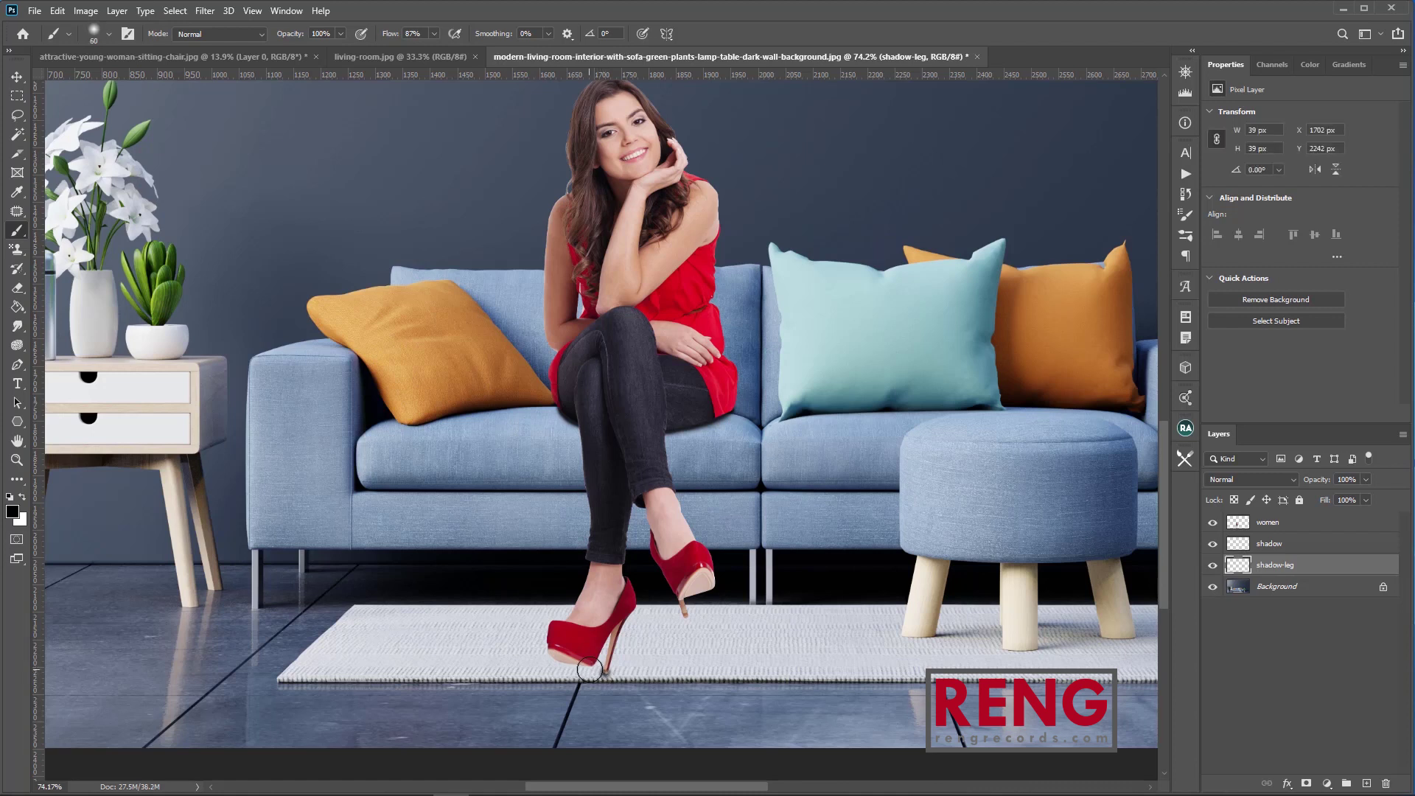
pyautogui.moveTo(556, 668); pyautogui.dragTo(609, 671)
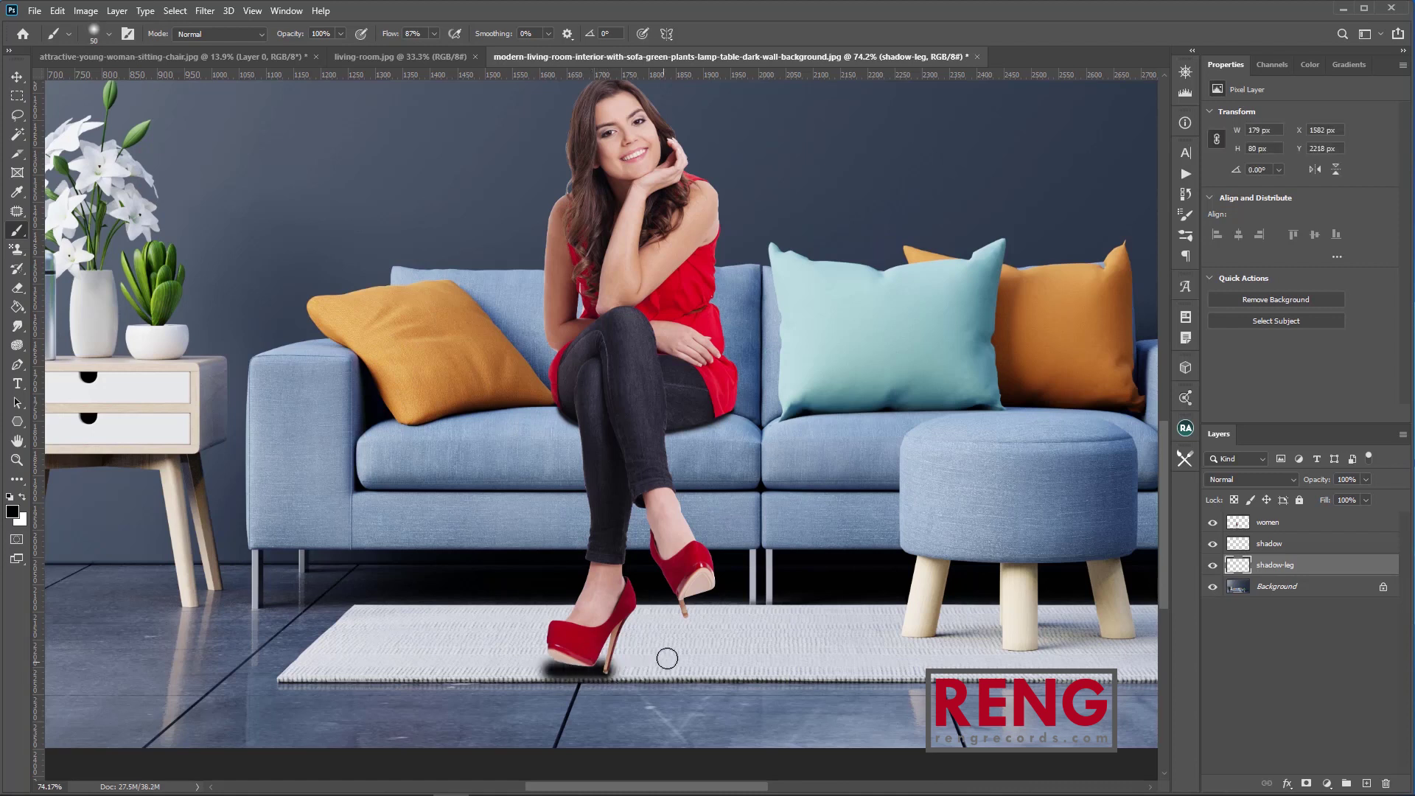
# Extend the black shadow across the rug beneath the raised shoe with a 100 px brush.
pyautogui.press(']')
pyautogui.press(']')
pyautogui.moveTo(682, 641)
pyautogui.mouseDown()
pyautogui.moveTo(578, 642)
pyautogui.moveTo(717, 646)
pyautogui.moveTo(676, 645)
pyautogui.mouseUp()
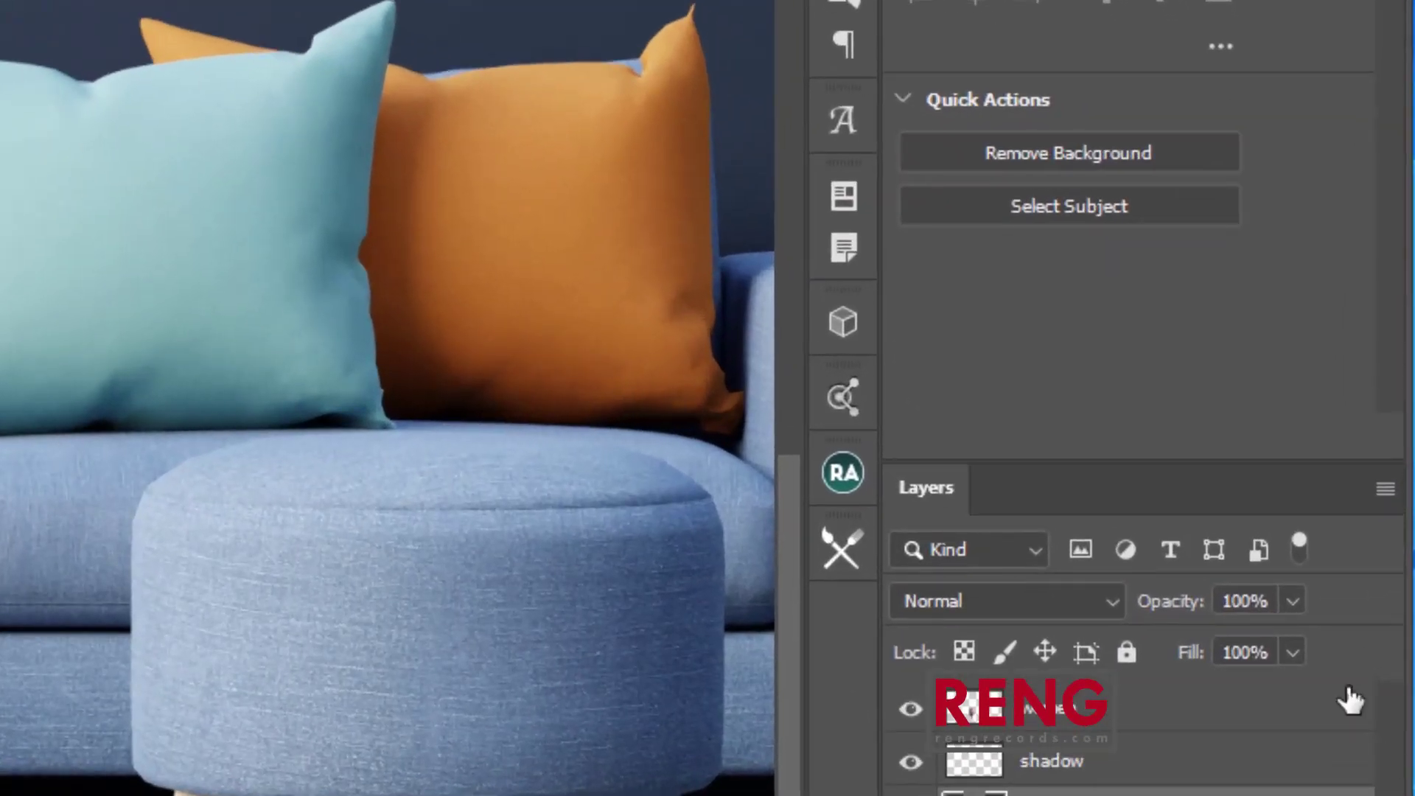
# Lower the opacity of the shadow-leg layer to 30%.
pyautogui.click(1353, 501)
pyautogui.moveTo(1152, 640); pyautogui.dragTo(1181, 640)
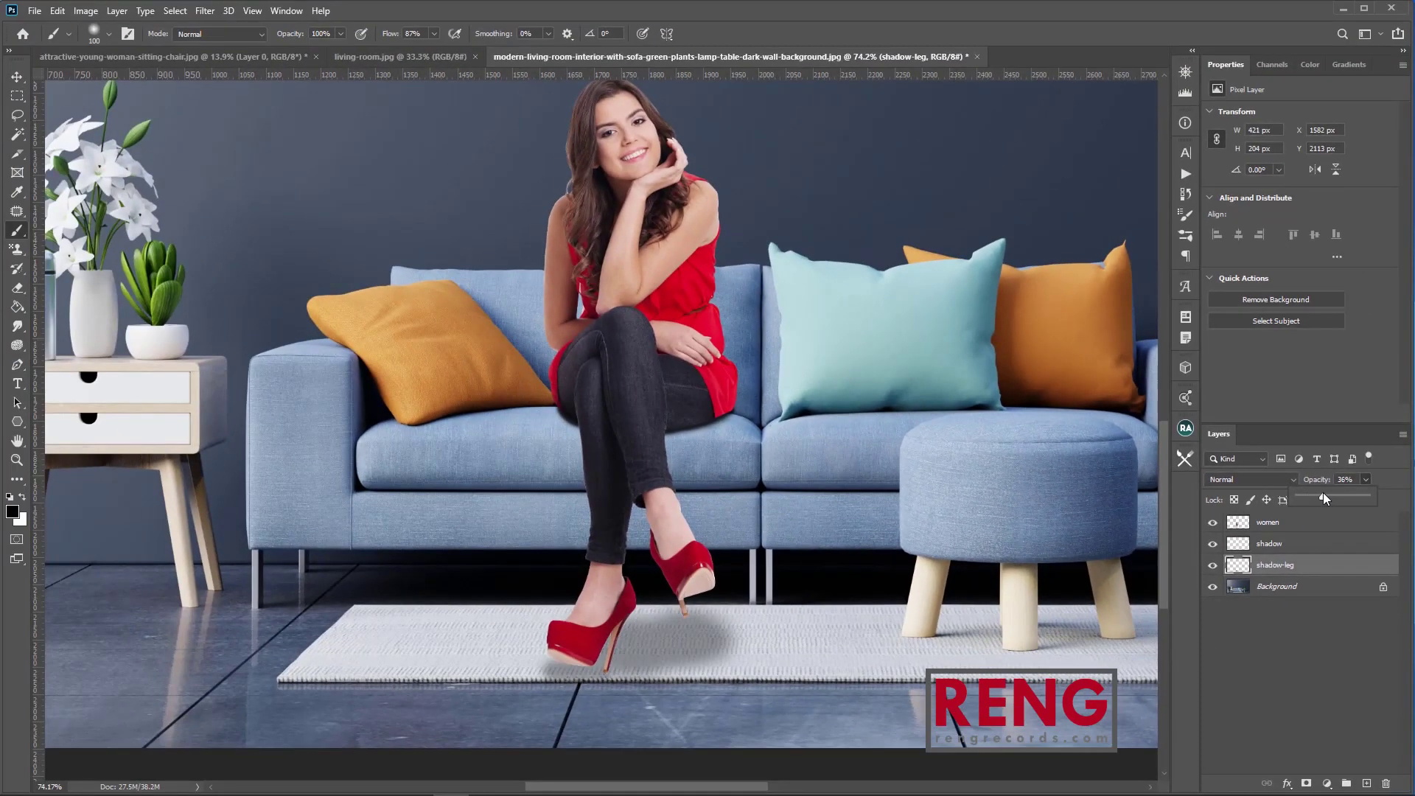
pyautogui.moveTo(1316, 494); pyautogui.dragTo(1319, 493)
pyautogui.click(1352, 481)
pyautogui.write('30')
pyautogui.press('Return')
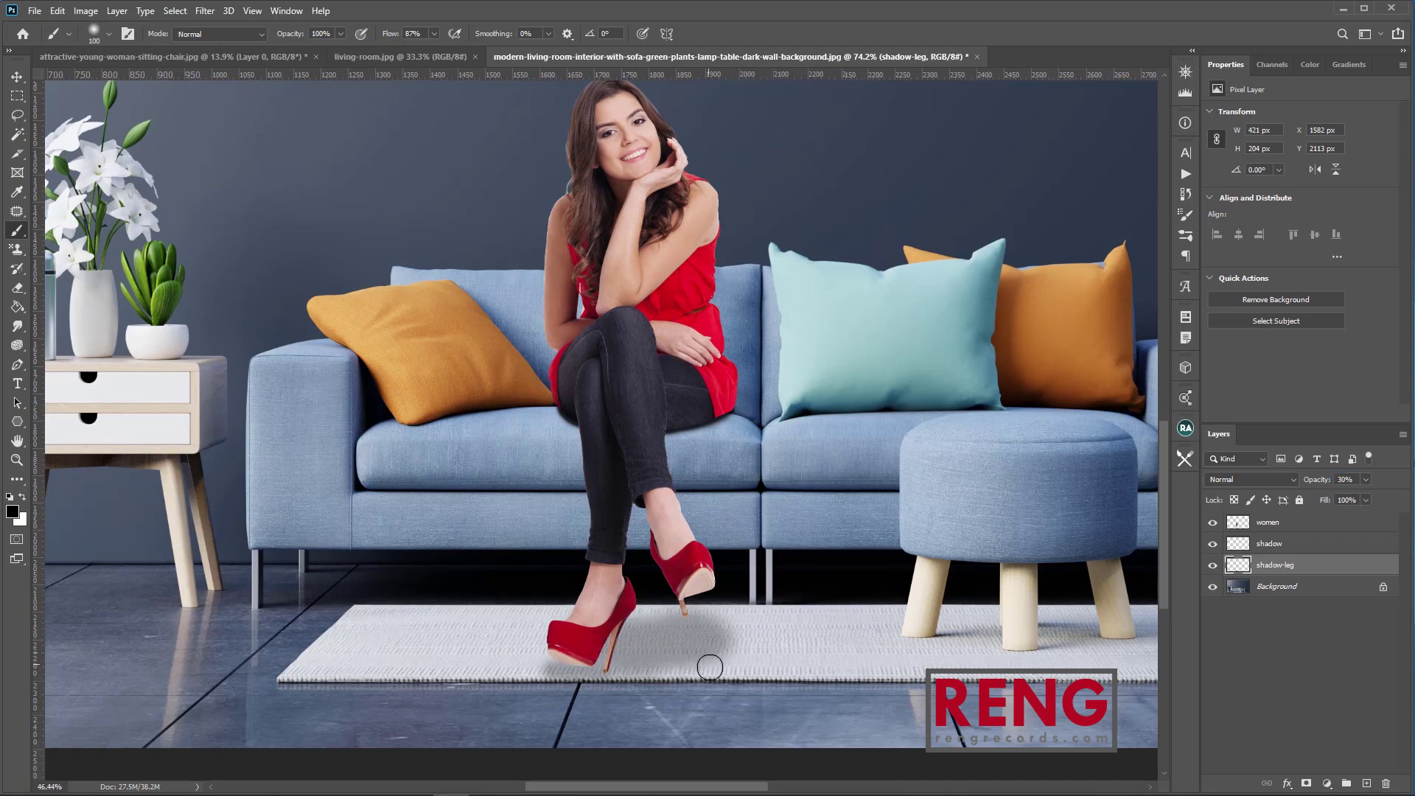
pyautogui.scroll(-4, 705, 676)
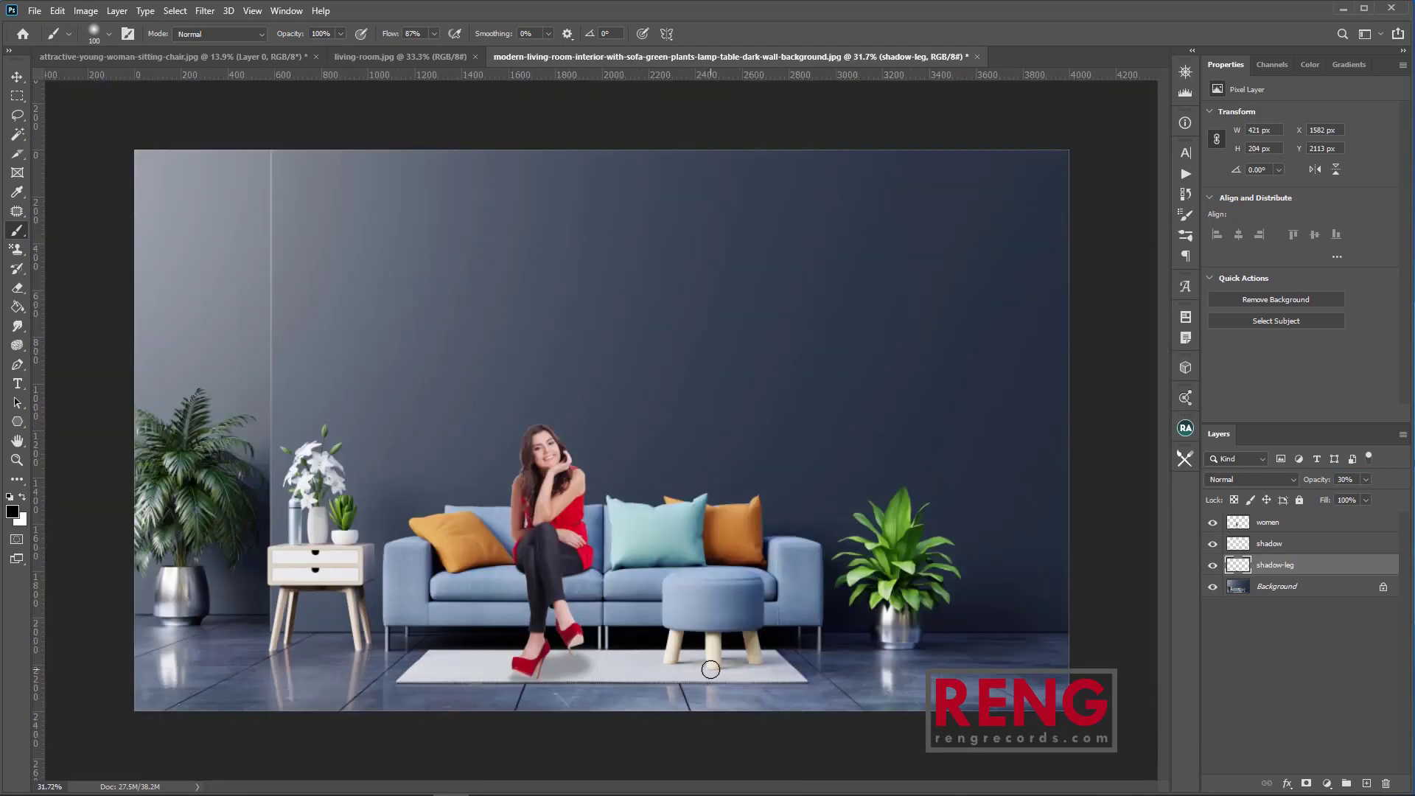
# Trim and soften the outer edges of the rug shadow with a Soft Round eraser enlarged to 150 px.
pyautogui.scroll(3, 711, 670)
pyautogui.press('e')
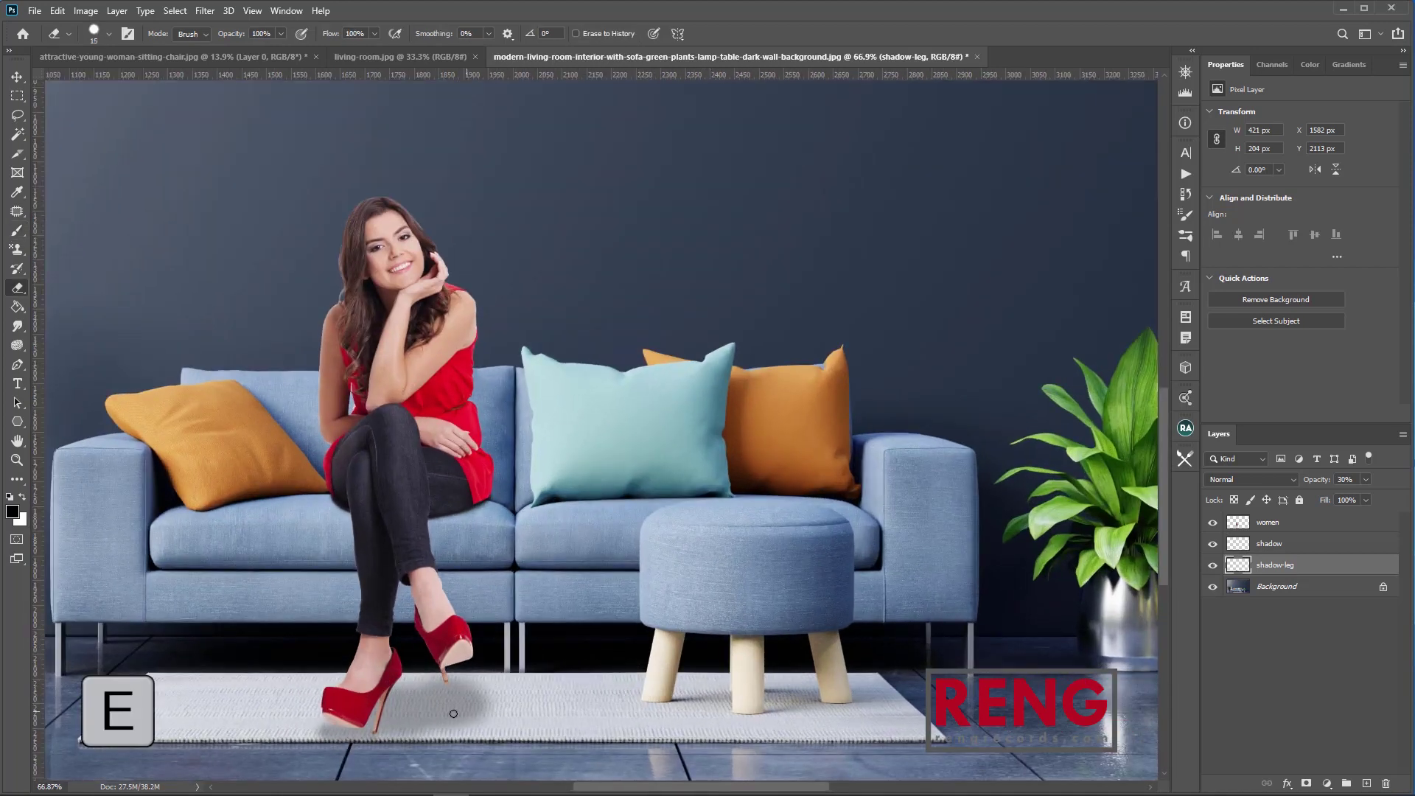
pyautogui.rightClick(599, 703)
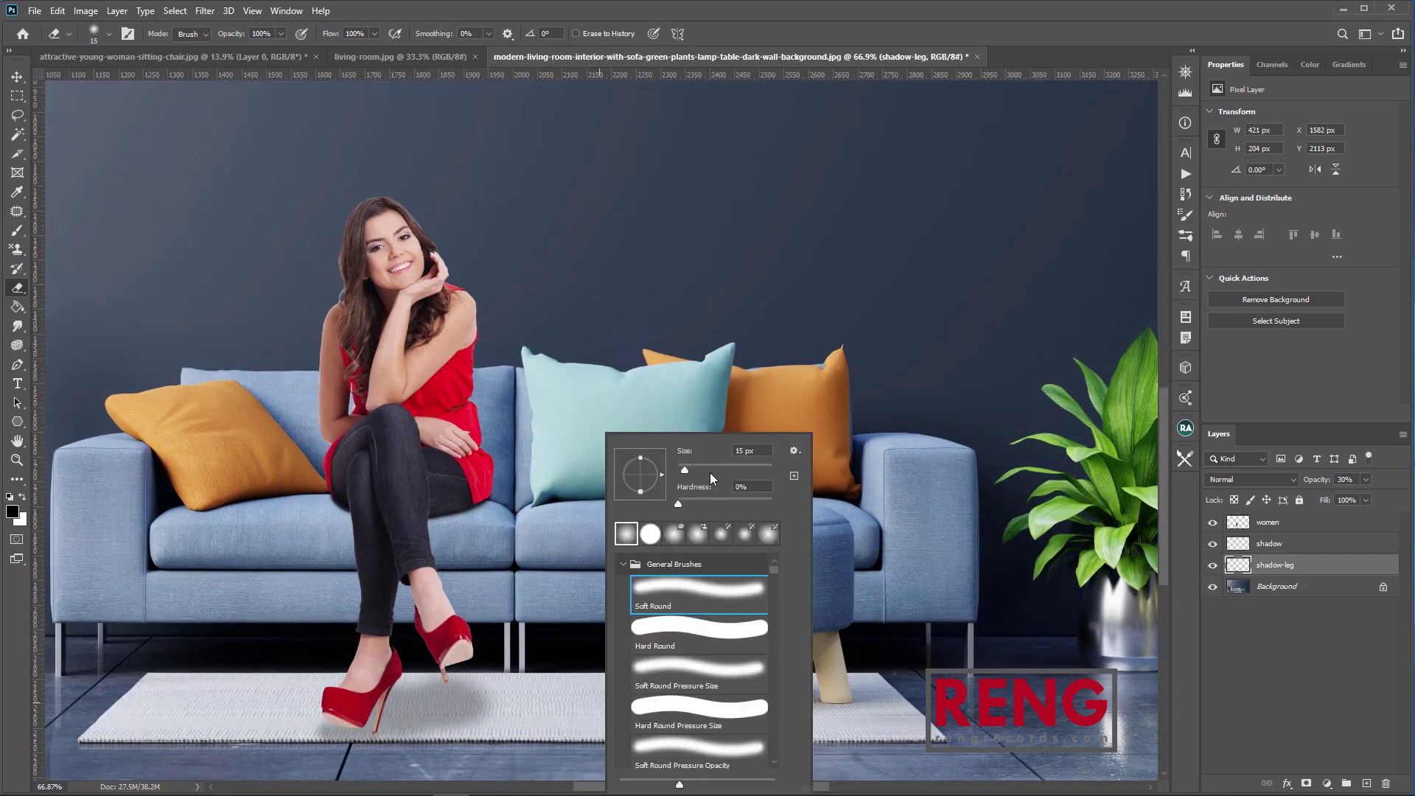
pyautogui.click(572, 680)
pyautogui.moveTo(691, 633)
pyautogui.mouseDown()
pyautogui.moveTo(598, 672)
pyautogui.moveTo(501, 663)
pyautogui.mouseUp()
pyautogui.press(']')
pyautogui.press(']')
pyautogui.press(']')
pyautogui.press(']')
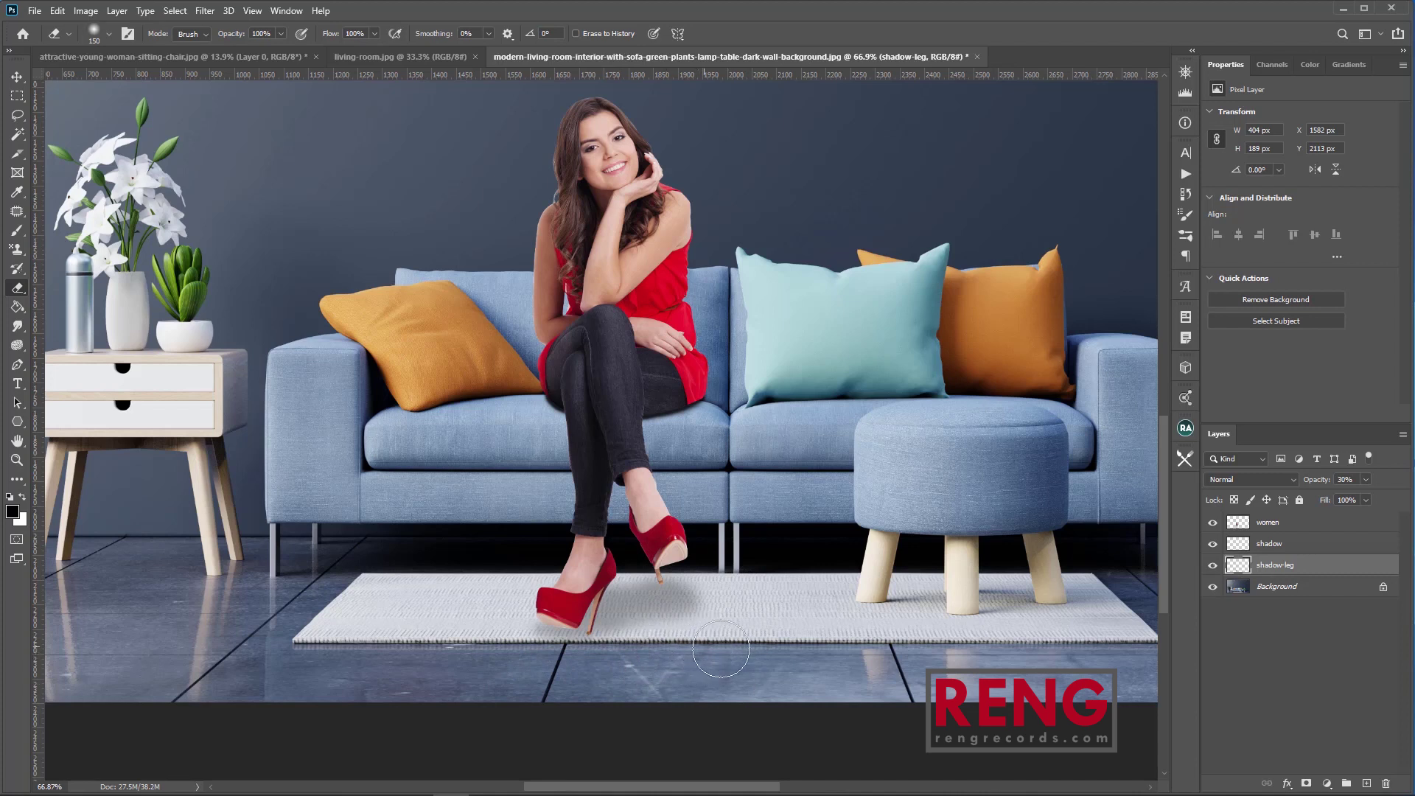
pyautogui.scroll(-3, 716, 627)
pyautogui.scroll(-2, 745, 531)
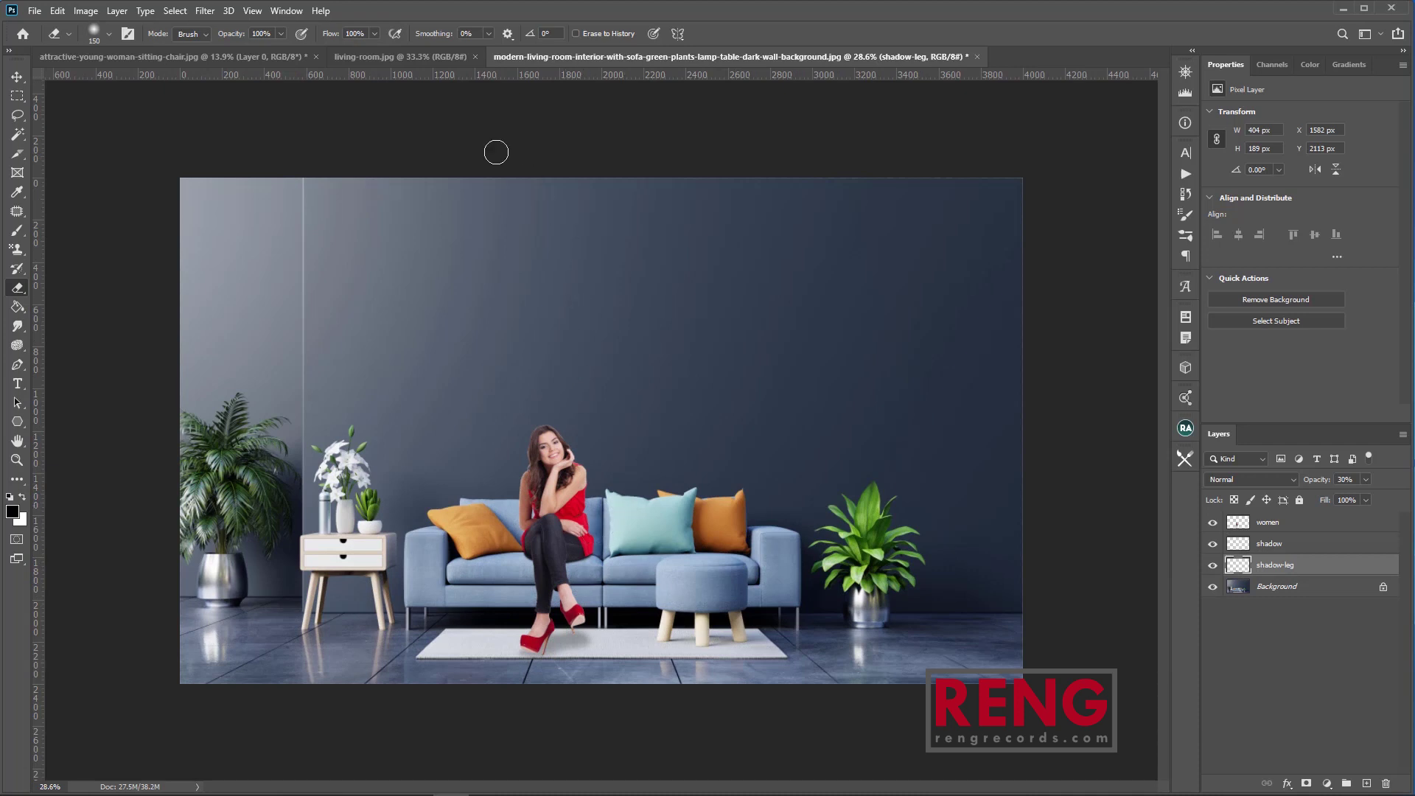
# Switch to living-room.jpg, choose the Elliptical Marquee tool, and place guides along the left and top edges of the wall clock.
pyautogui.click(436, 57)
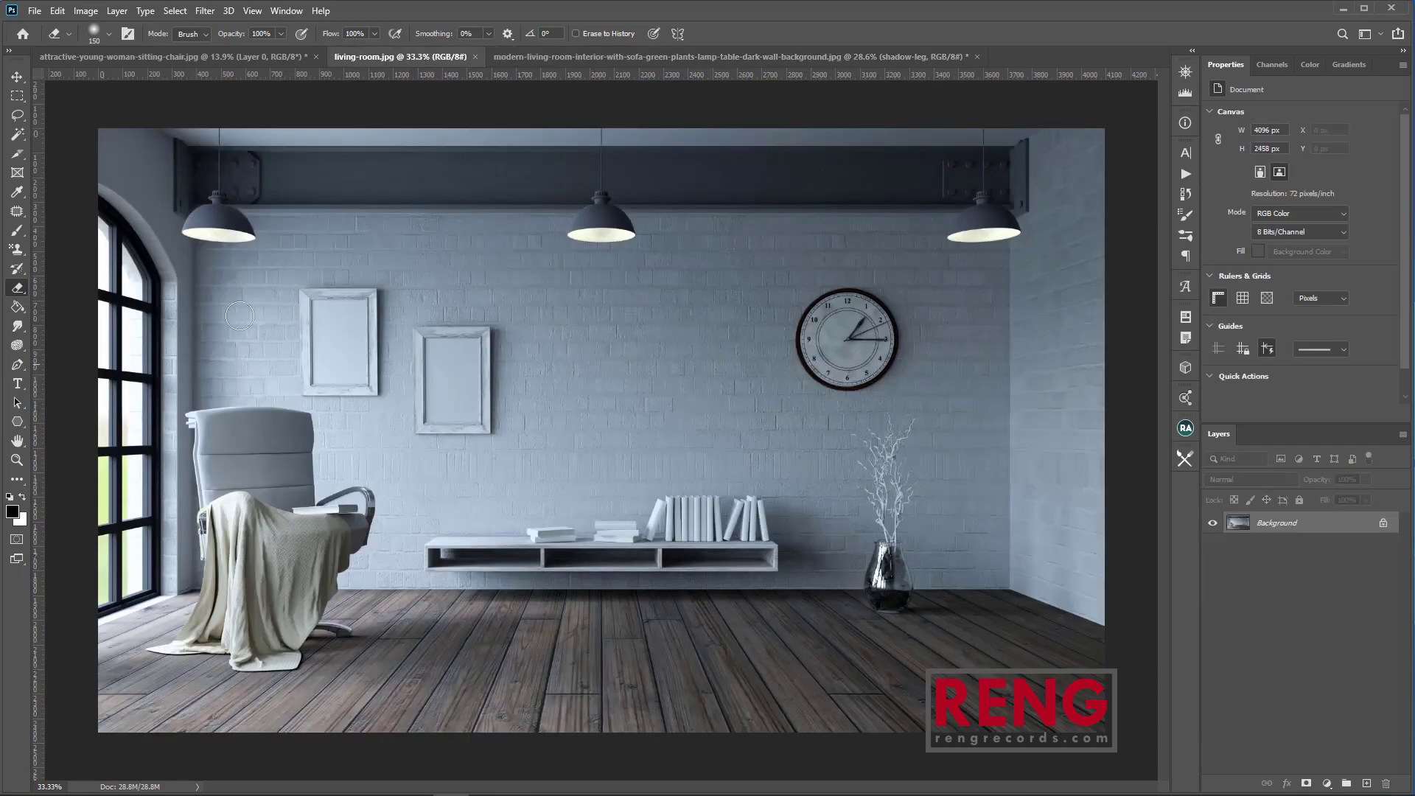
pyautogui.rightClick(17, 96)
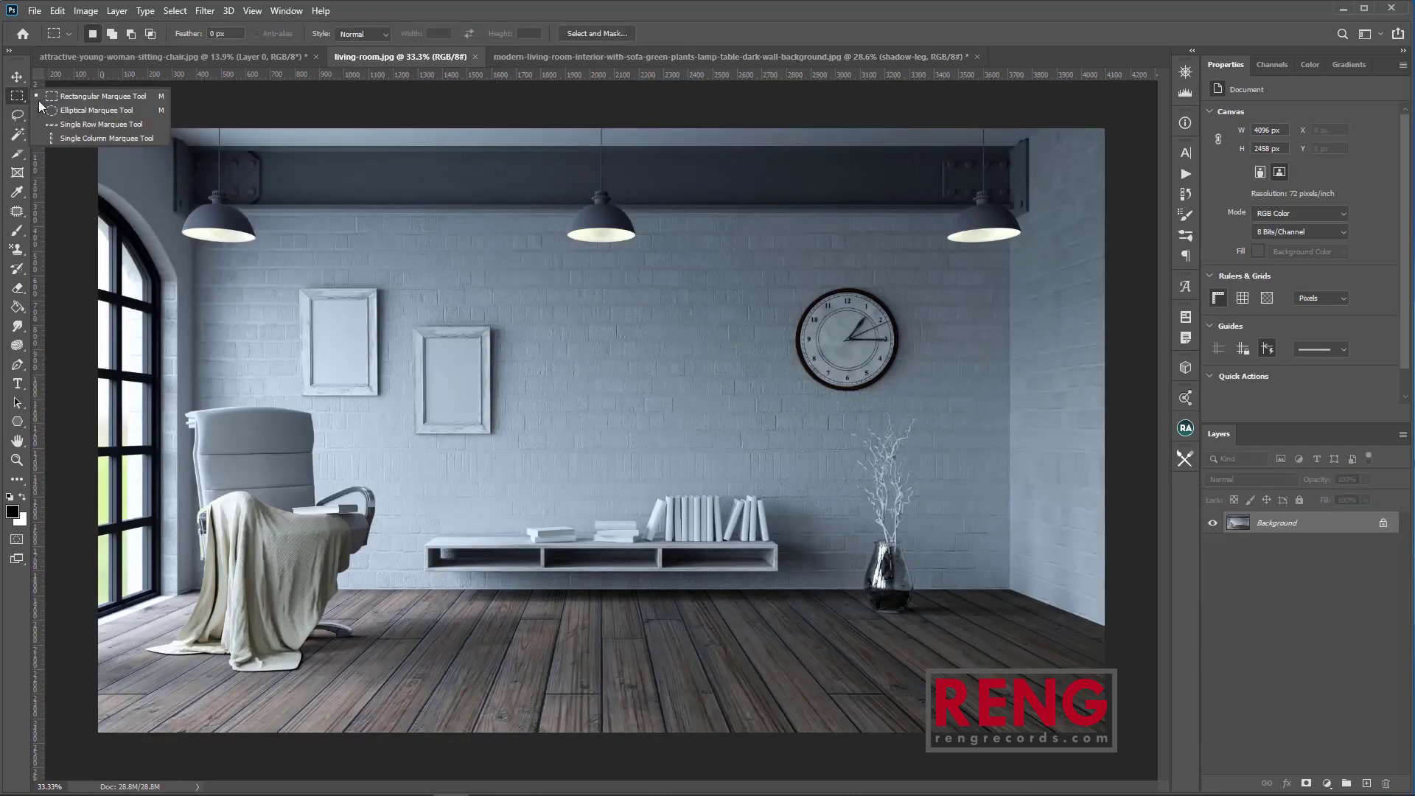
pyautogui.click(81, 110)
pyautogui.moveTo(61, 524); pyautogui.dragTo(795, 536)
pyautogui.moveTo(892, 81); pyautogui.dragTo(905, 286)
pyautogui.scroll(3, 797, 338)
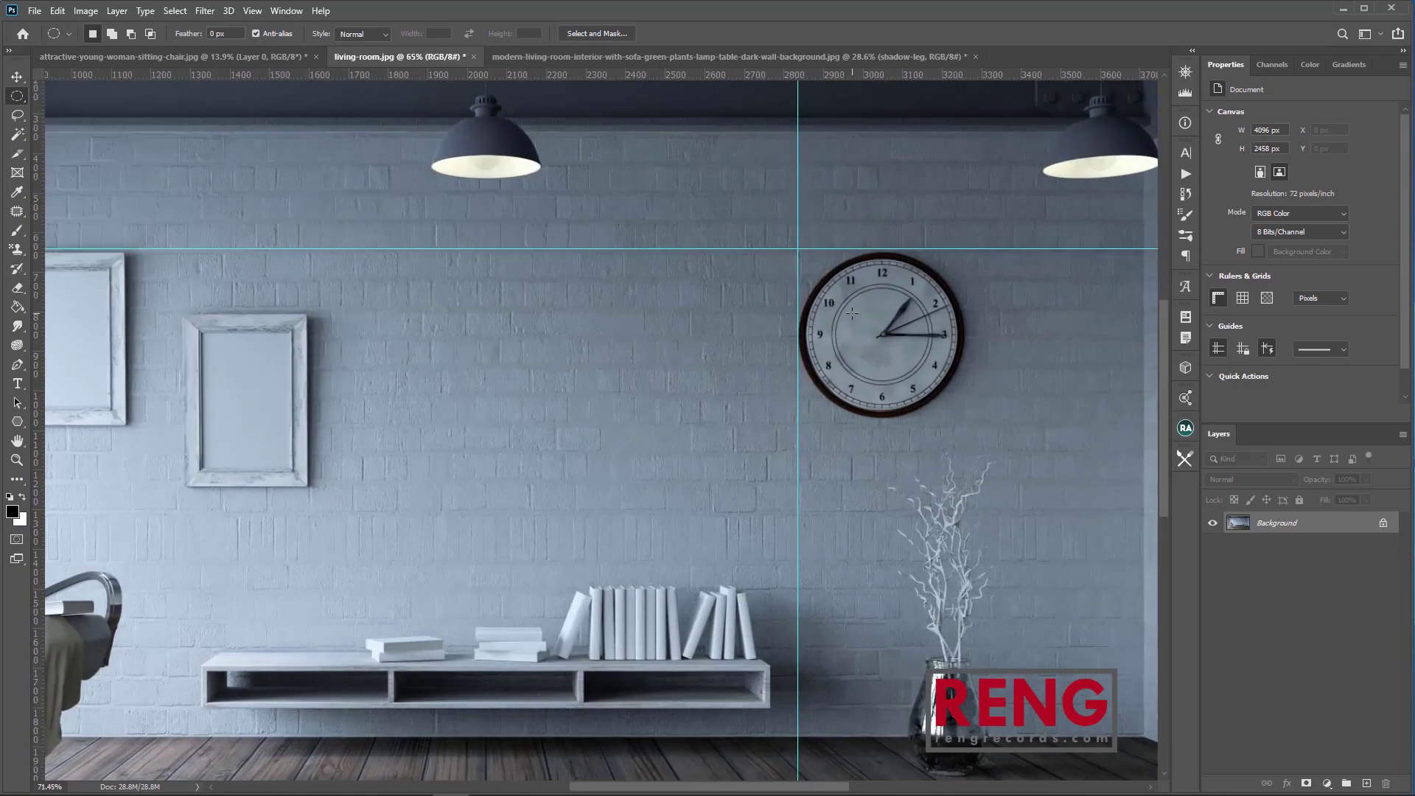
pyautogui.scroll(3, 852, 313)
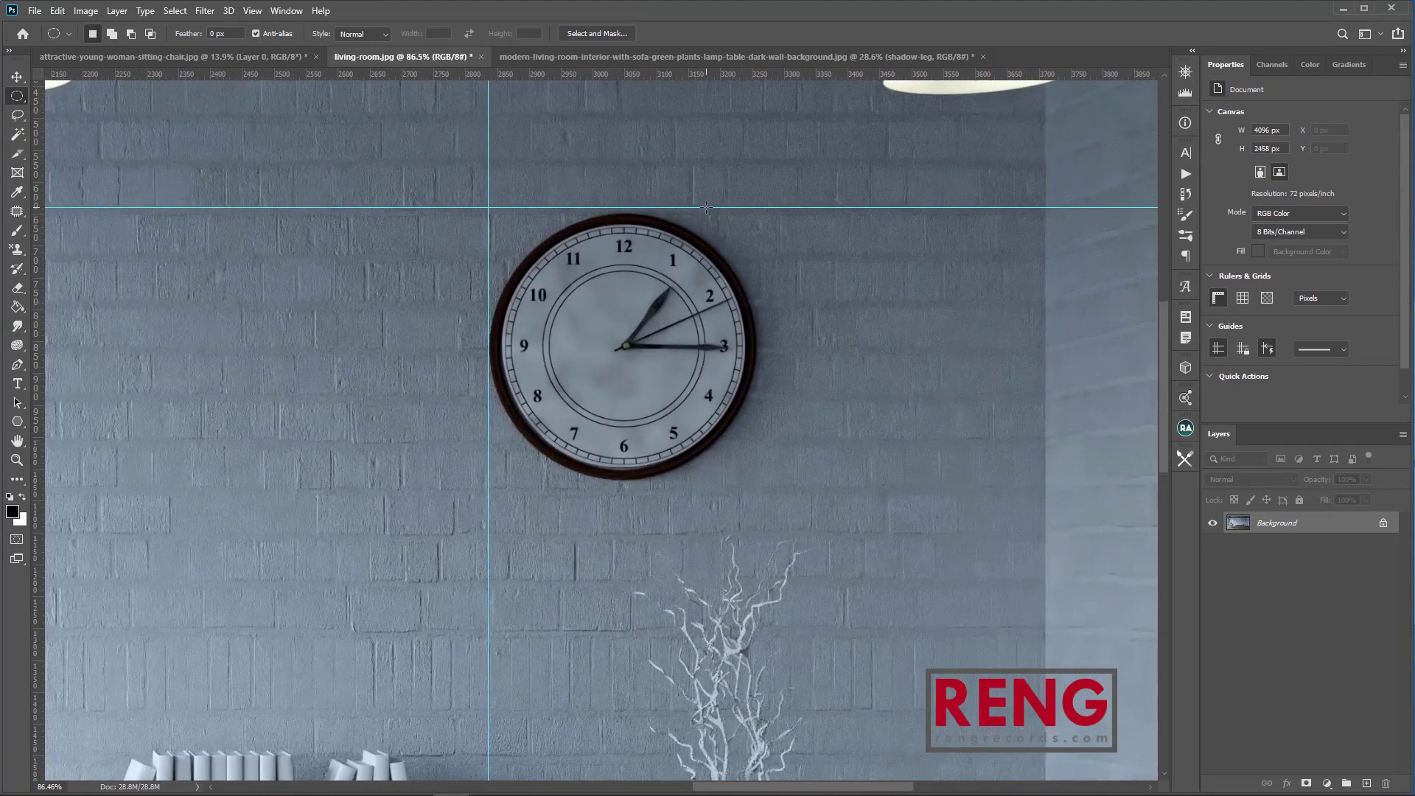
pyautogui.moveTo(706, 207); pyautogui.dragTo(709, 212)
# Select the wall clock with a circular marquee and move it onto the dark wall in the modern living room document.
pyautogui.press('m')
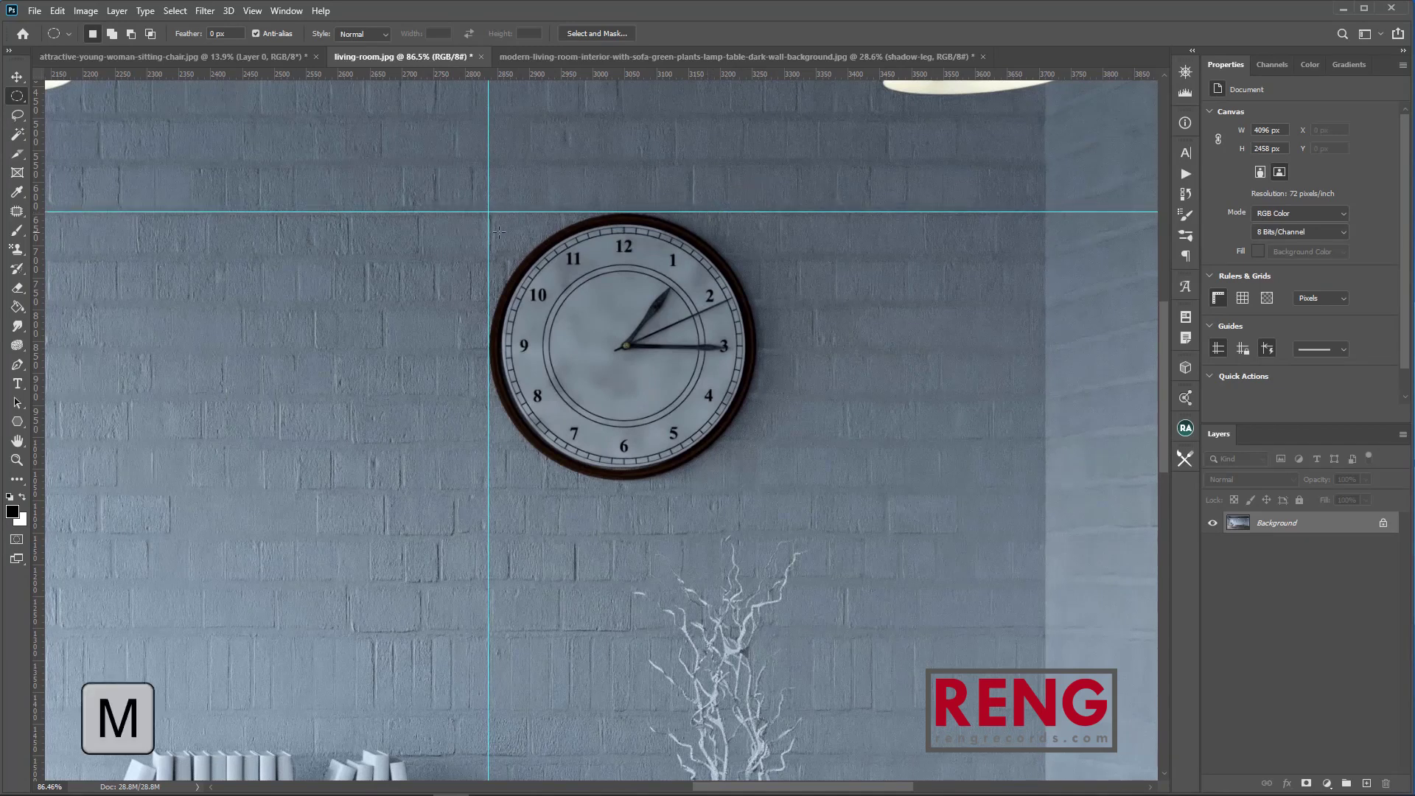
pyautogui.moveTo(488, 211); pyautogui.dragTo(758, 480)
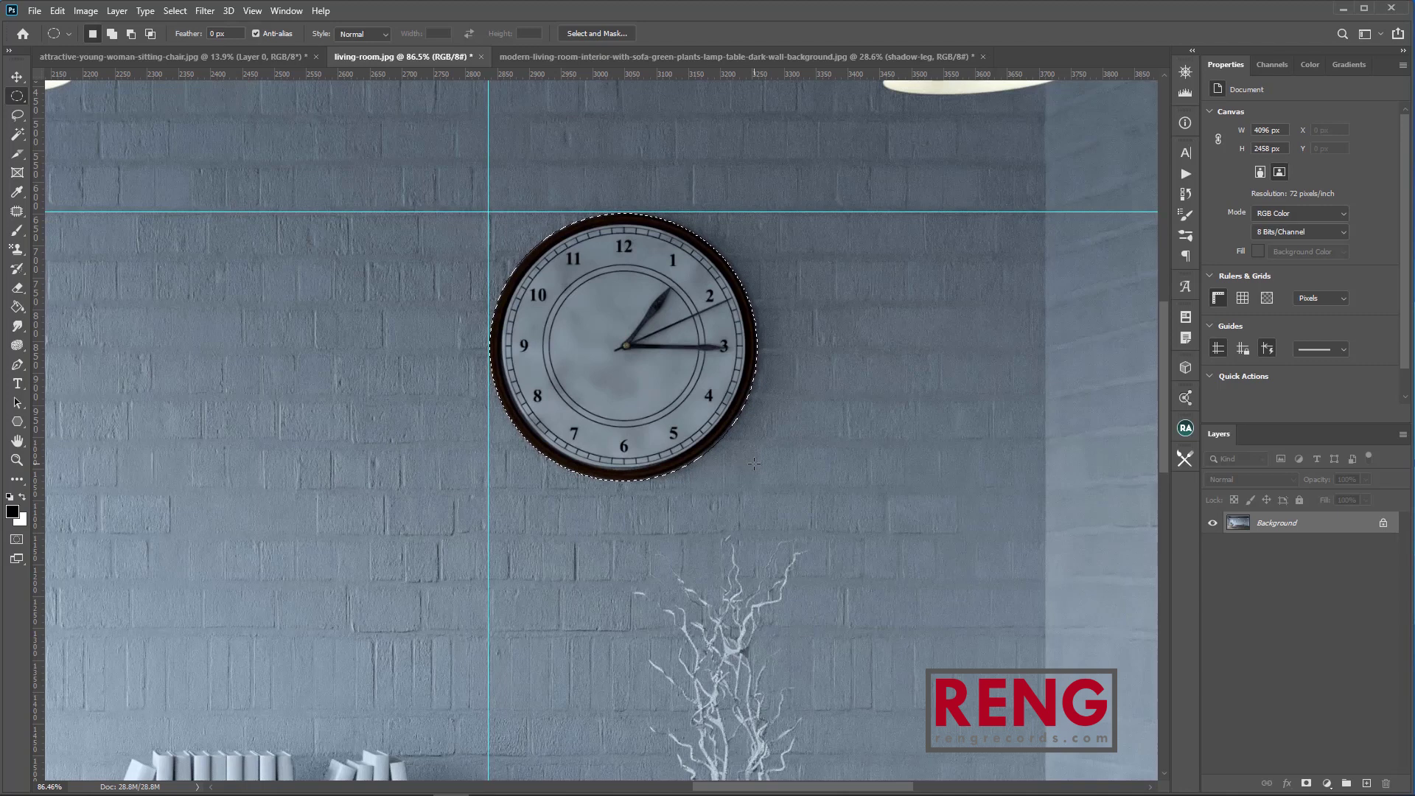
pyautogui.press('v')
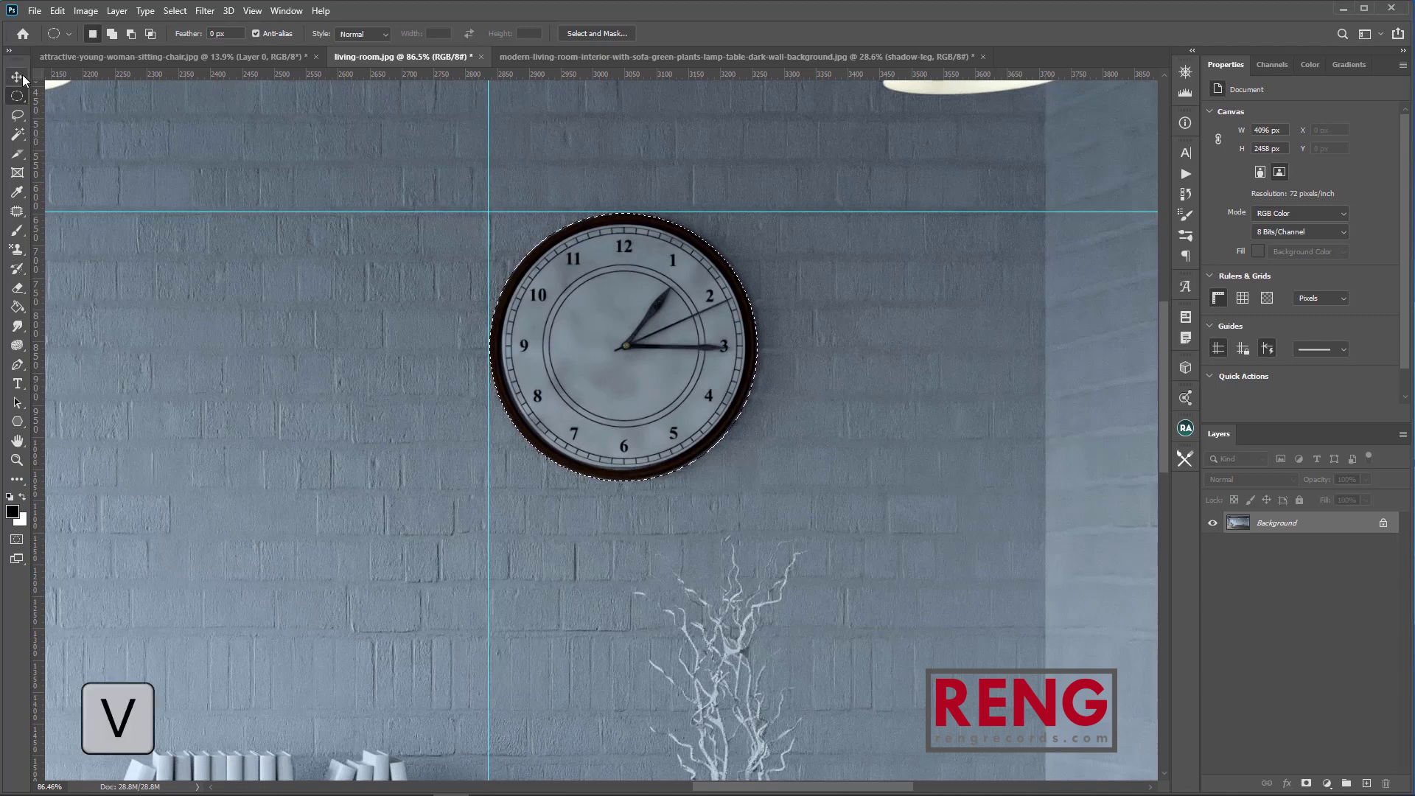
pyautogui.moveTo(625, 369); pyautogui.dragTo(565, 344)
pyautogui.moveTo(459, 99); pyautogui.dragTo(818, 350)
# Rename the pasted clock's layer as clock and move it above the women layer.
pyautogui.press('z')
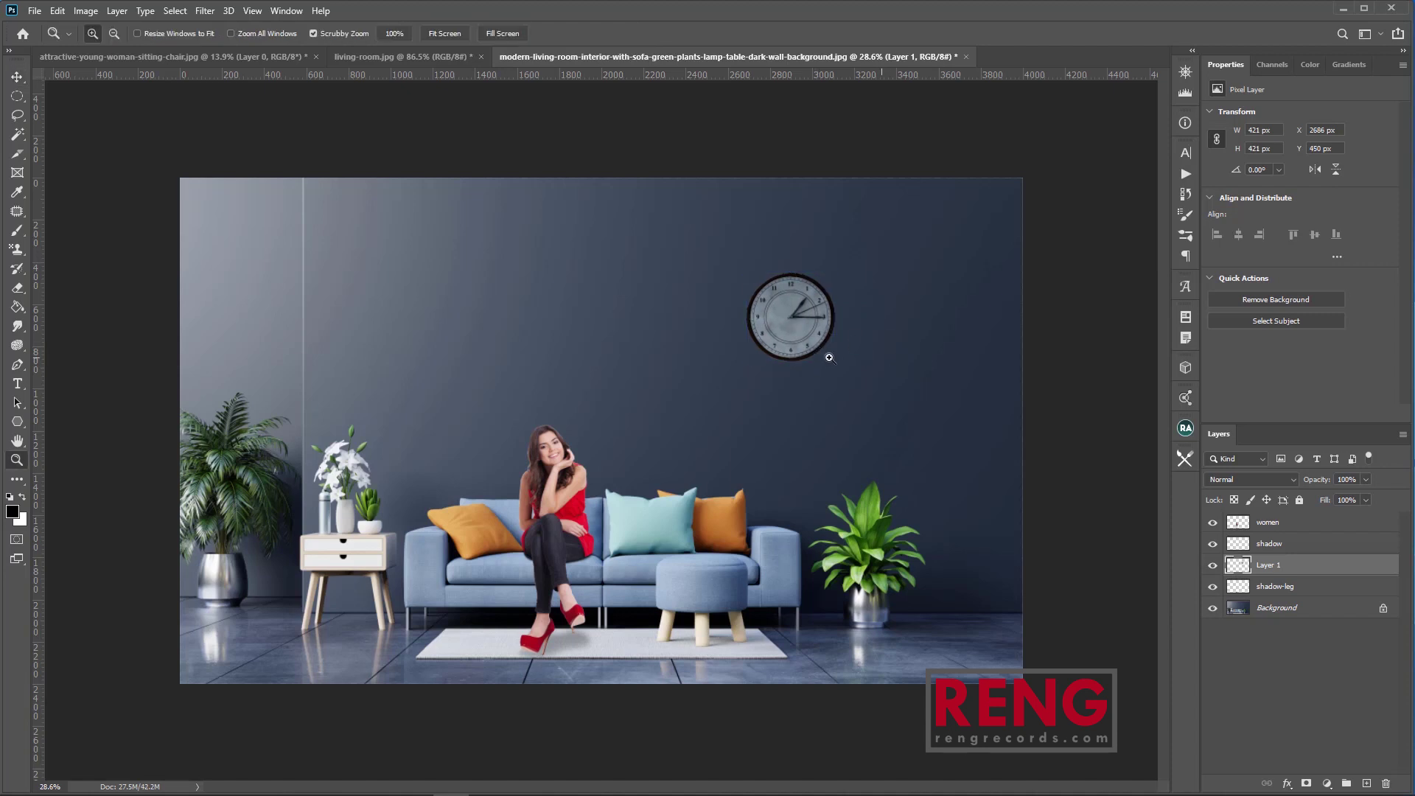
pyautogui.click(810, 369)
pyautogui.click(810, 369)
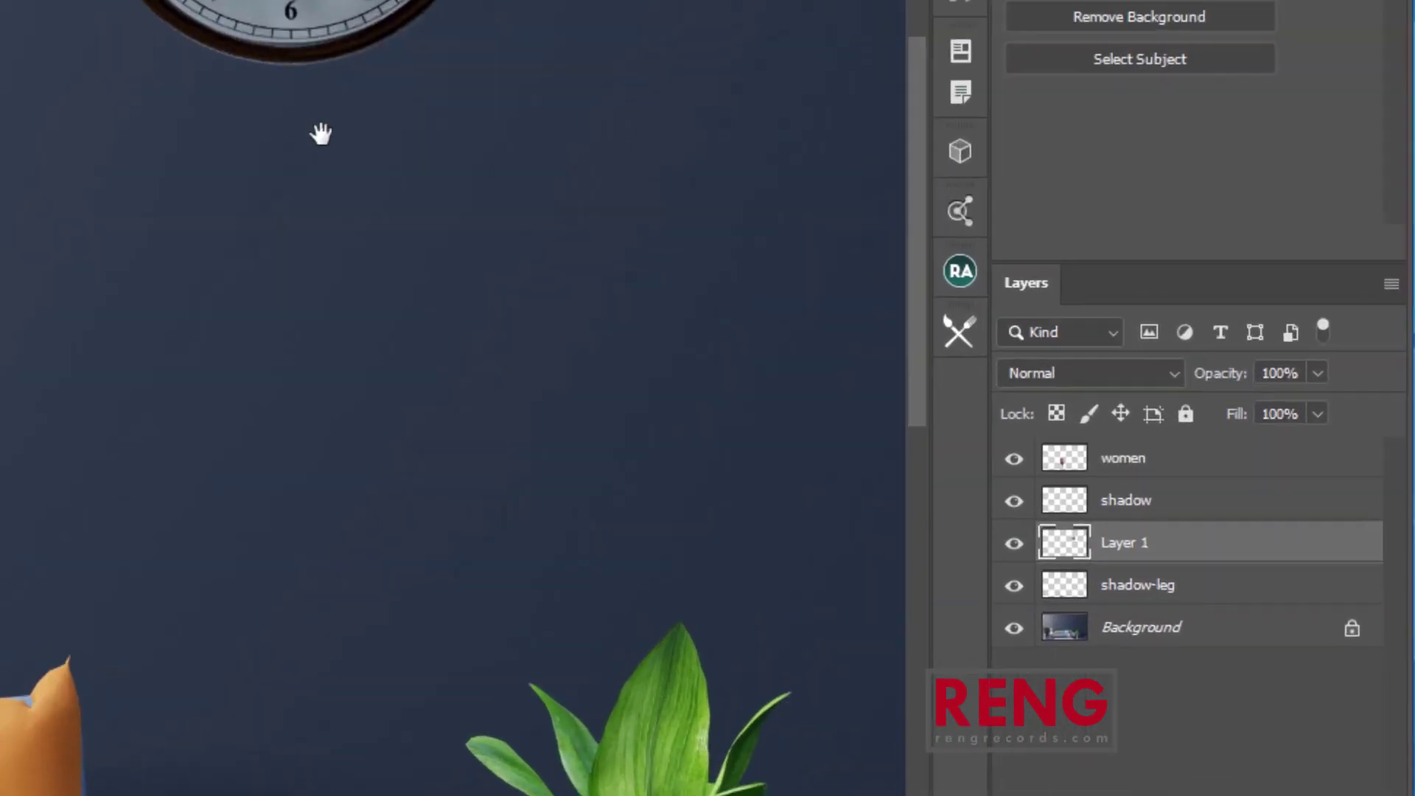
pyautogui.doubleClick(1066, 532)
pyautogui.write('clock')
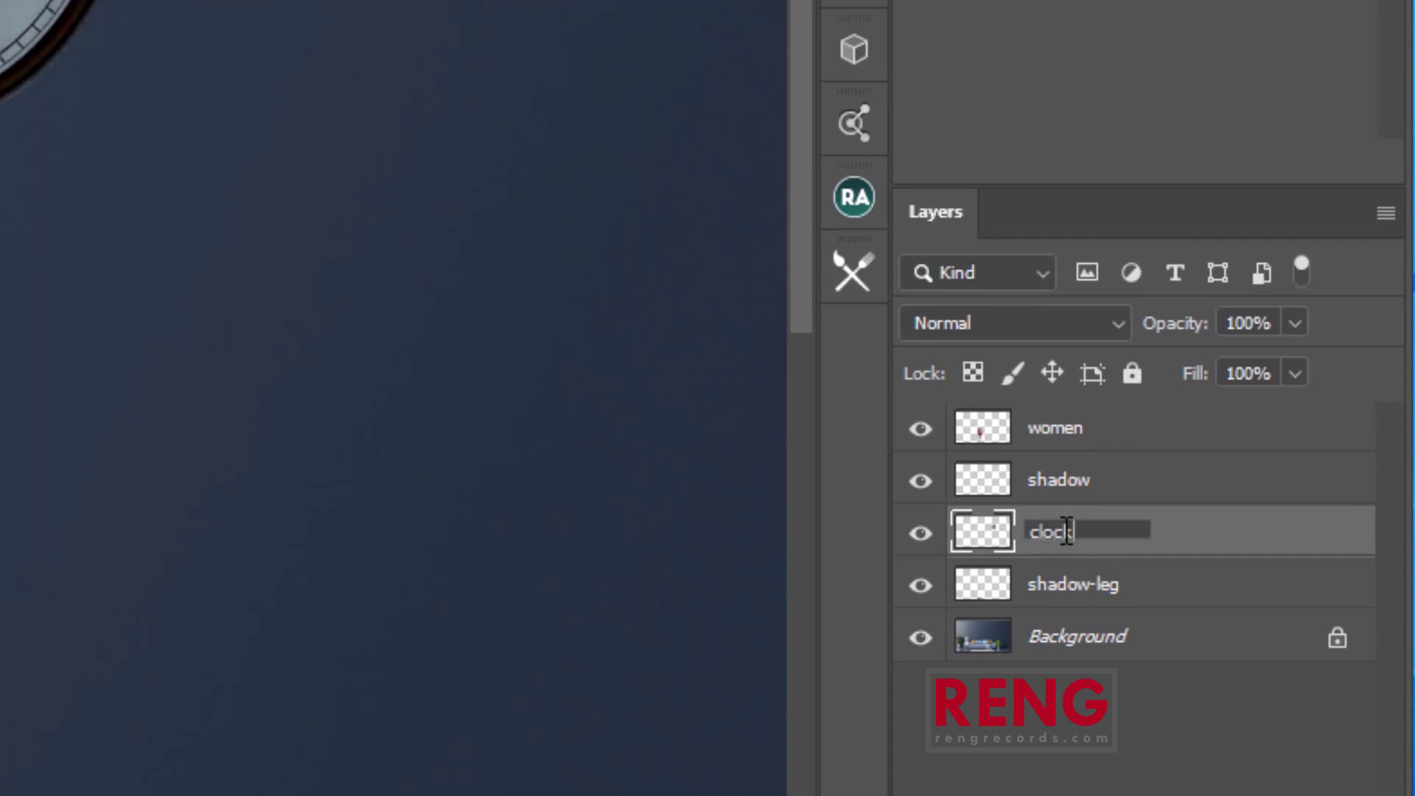
pyautogui.press('Return')
pyautogui.moveTo(1112, 522); pyautogui.dragTo(1108, 443)
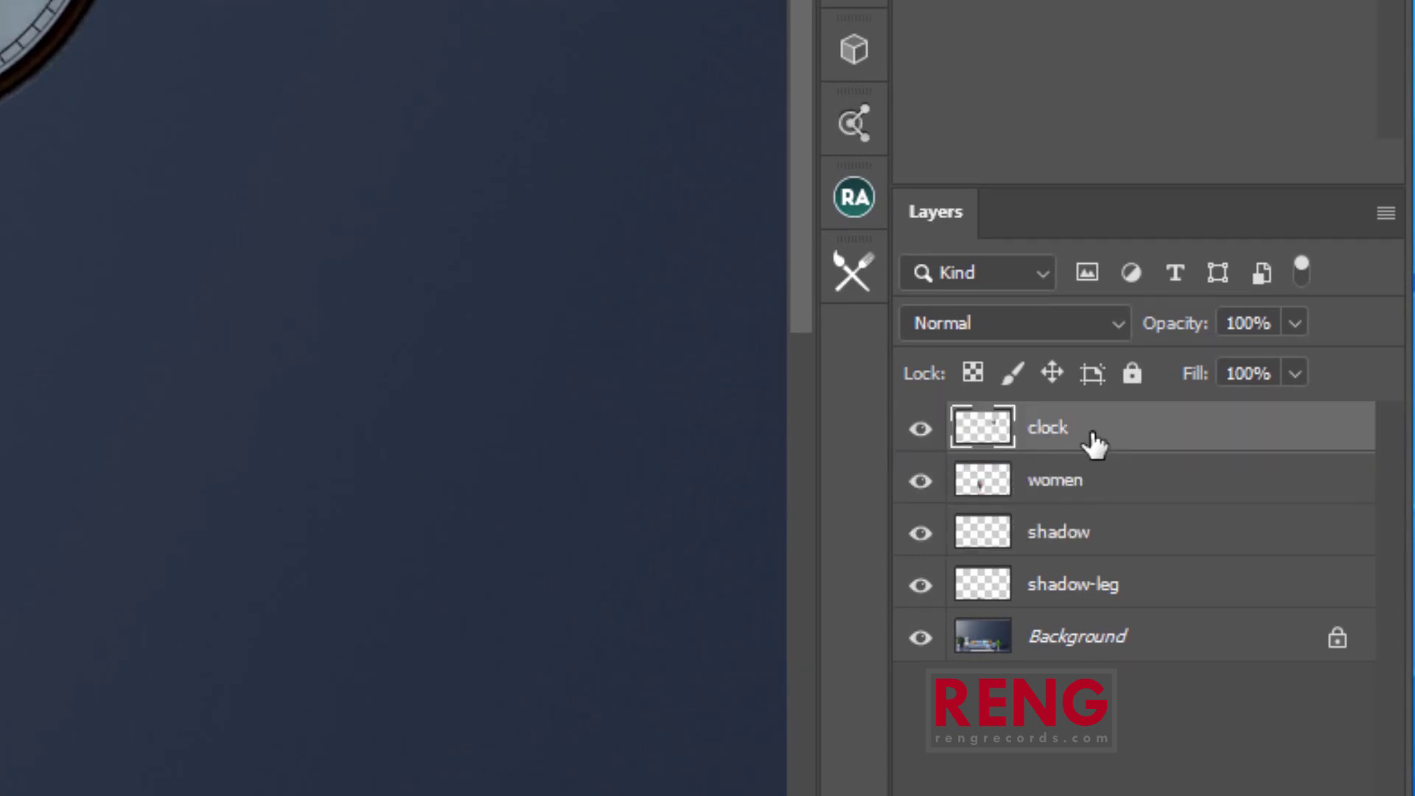
# Create a new layer, place it directly beneath the clock layer, and rename it shadow-clock.
pyautogui.hotkey('ctrl', 'shift', 'n')
pyautogui.press('Return')
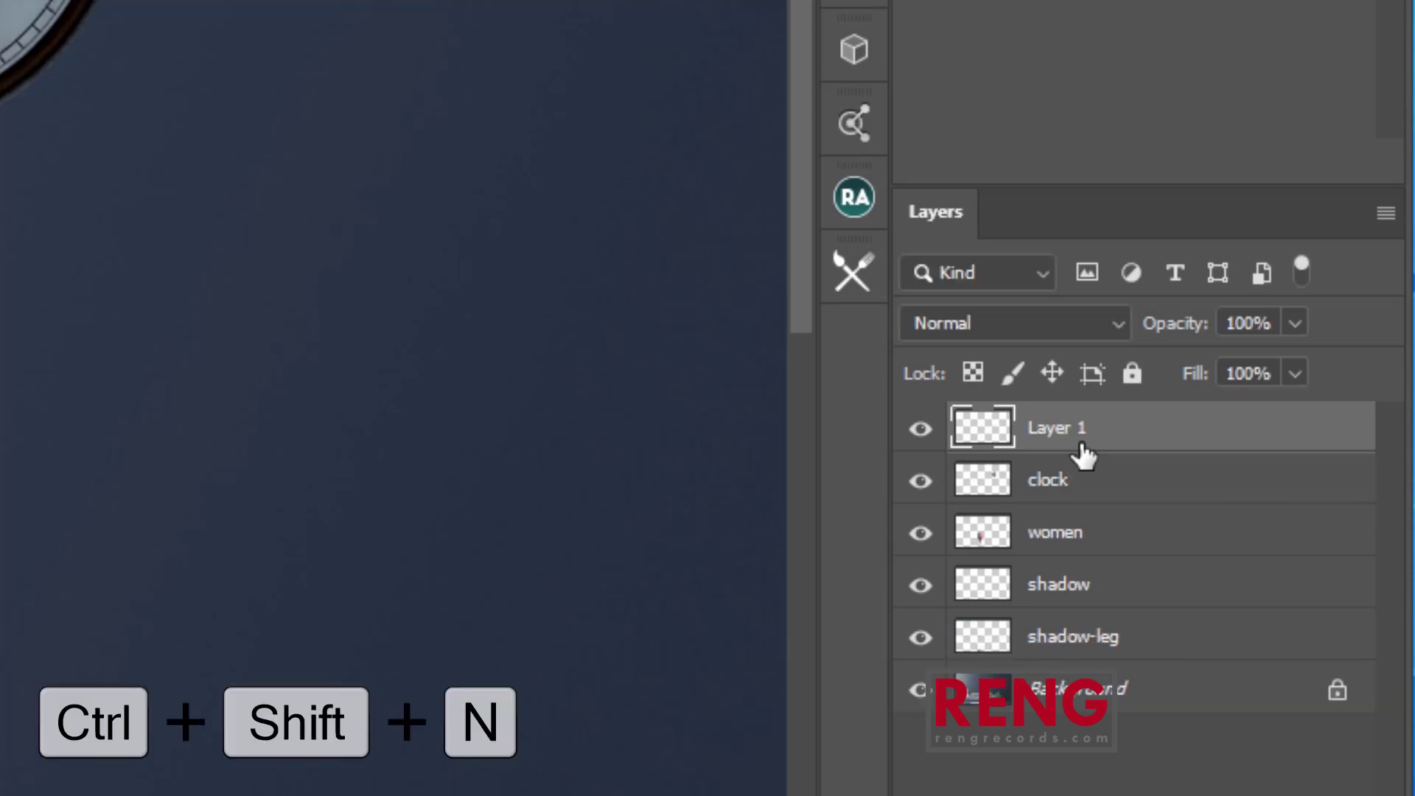
pyautogui.moveTo(1068, 442); pyautogui.dragTo(1058, 493)
pyautogui.doubleClick(1060, 485)
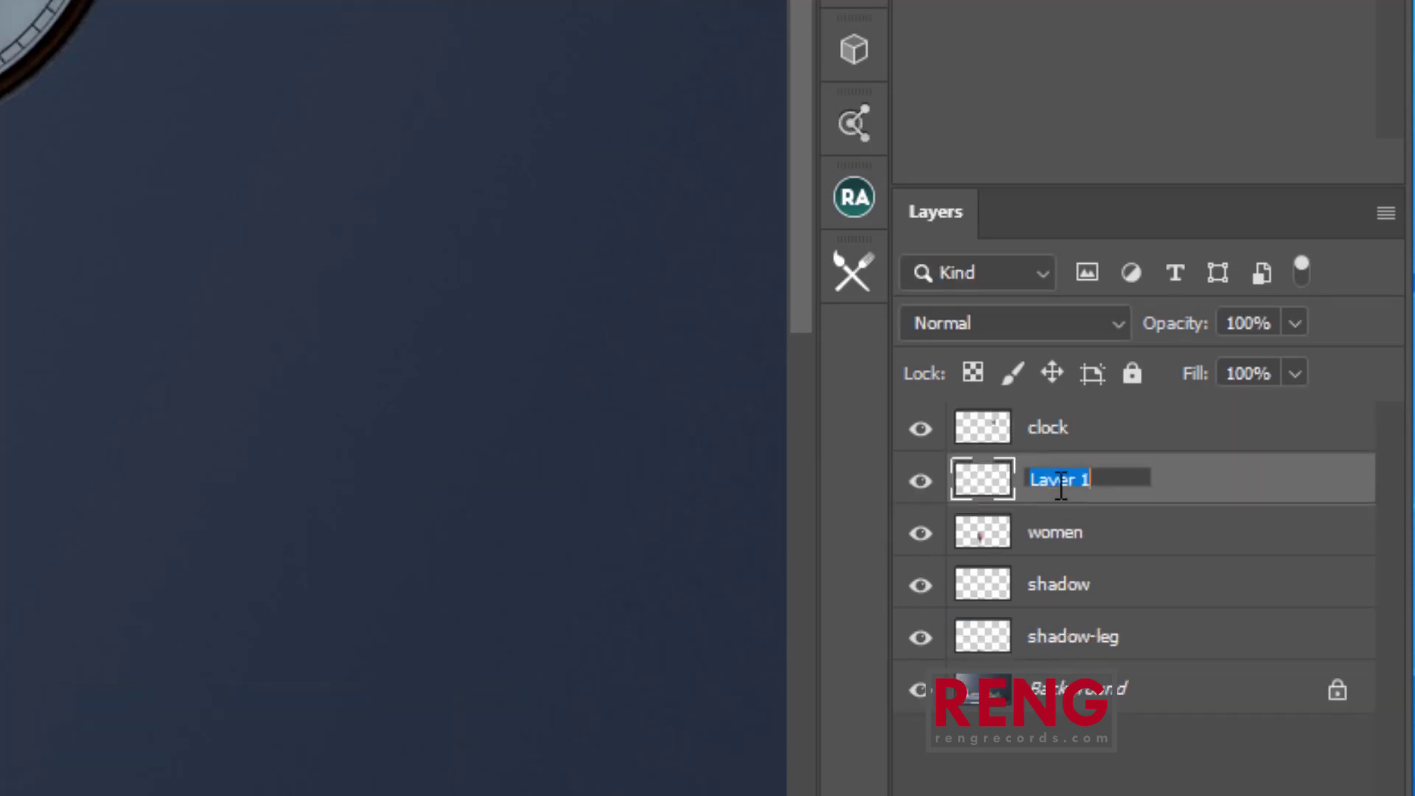
pyautogui.write('sh')
pyautogui.press('BackSpace')
pyautogui.write('-')
pyautogui.click(1186, 496)
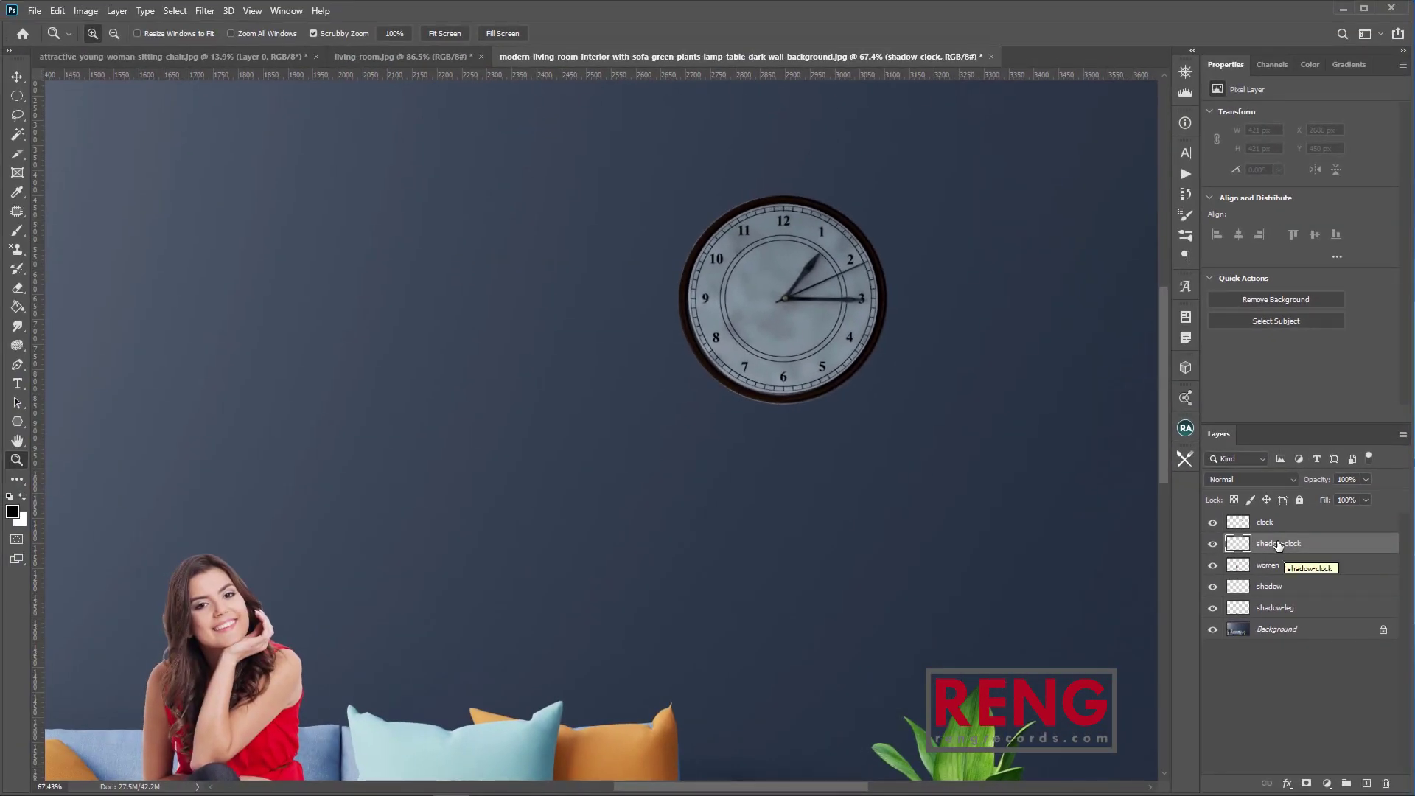
# Load the clock layer's outline as a selection and feather it by 10 pixels.
pyautogui.press('b')
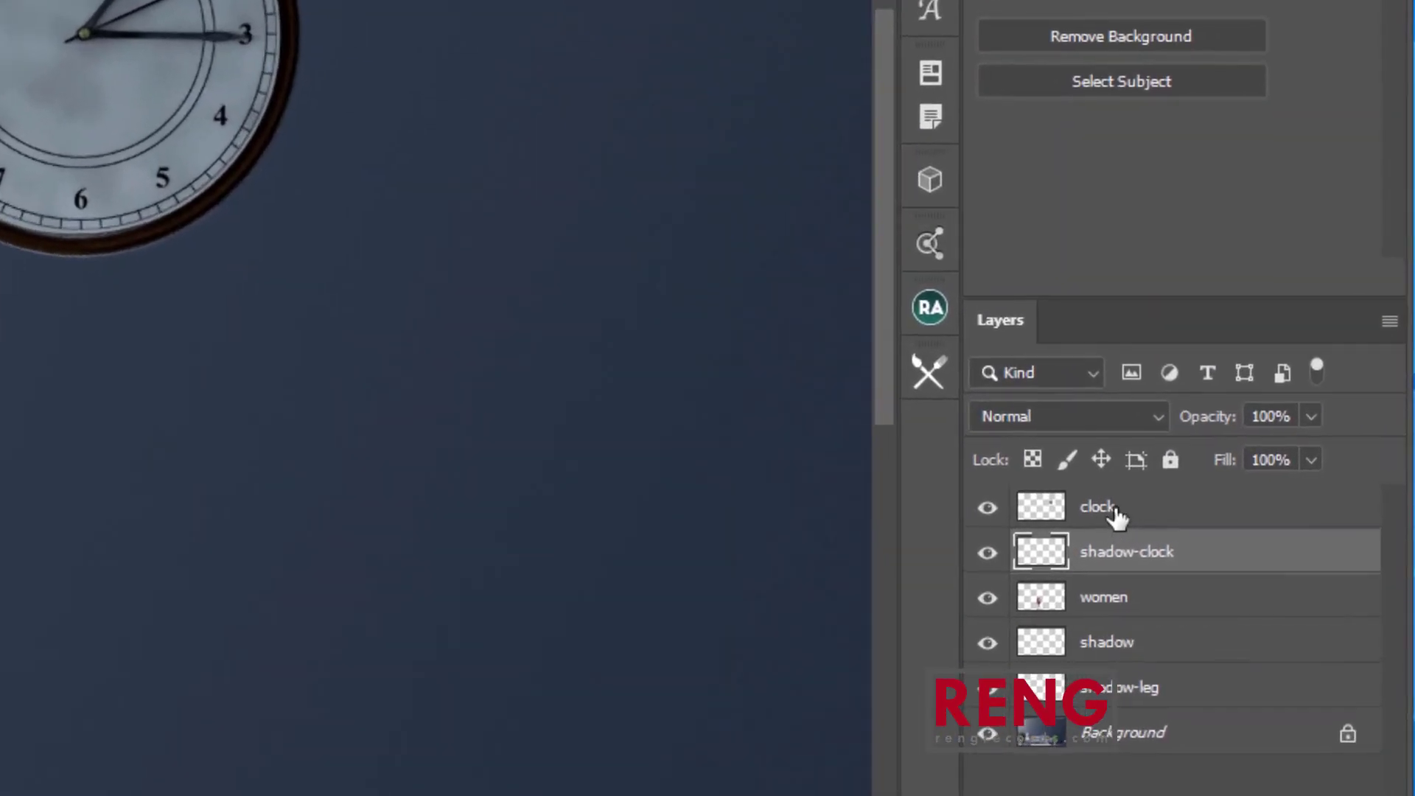
pyautogui.click(1272, 526)
pyautogui.keyDown('ctrl'); pyautogui.click(1239, 525); pyautogui.keyUp('ctrl')
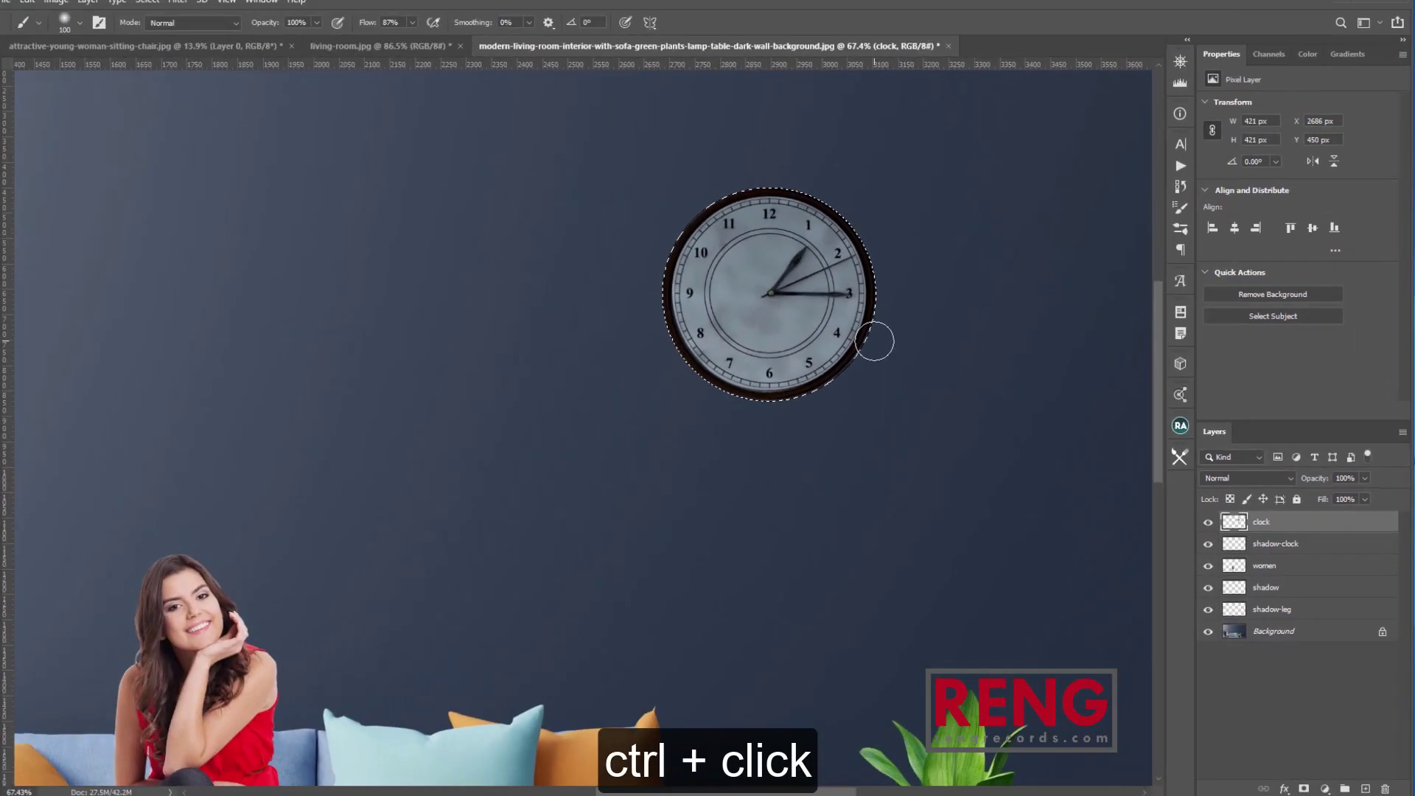
pyautogui.press('Right')
pyautogui.press('Right')
pyautogui.press('Right')
pyautogui.press('Right')
pyautogui.press('Right')
pyautogui.press('Right')
pyautogui.press('Right')
pyautogui.press('Right')
pyautogui.press('Right')
pyautogui.press('Right')
pyautogui.press('Right')
pyautogui.press('Right')
pyautogui.press('Right')
pyautogui.press('Right')
pyautogui.press('Right')
pyautogui.press('Right')
pyautogui.press('Right')
pyautogui.press('Right')
pyautogui.press('Right')
pyautogui.press('Right')
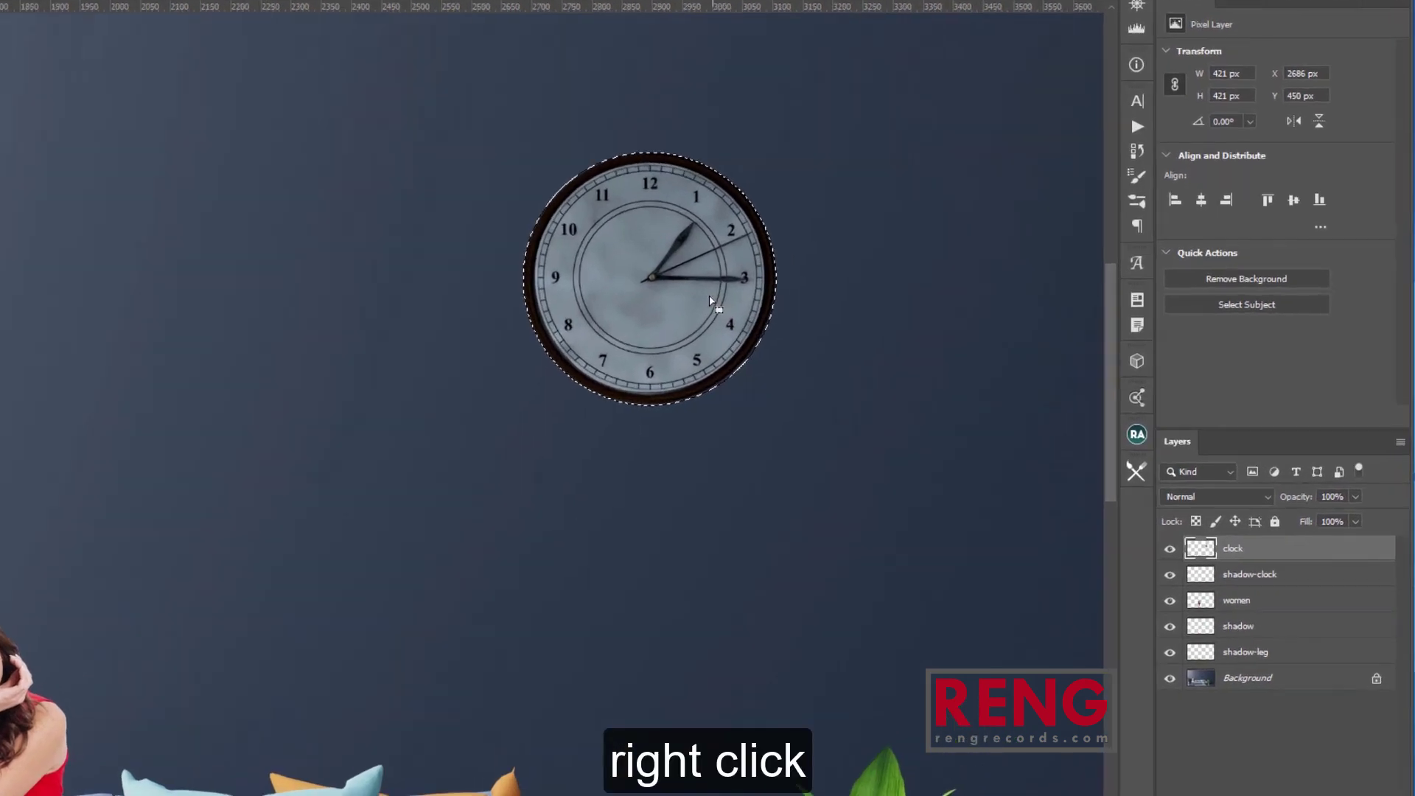
pyautogui.rightClick(835, 302)
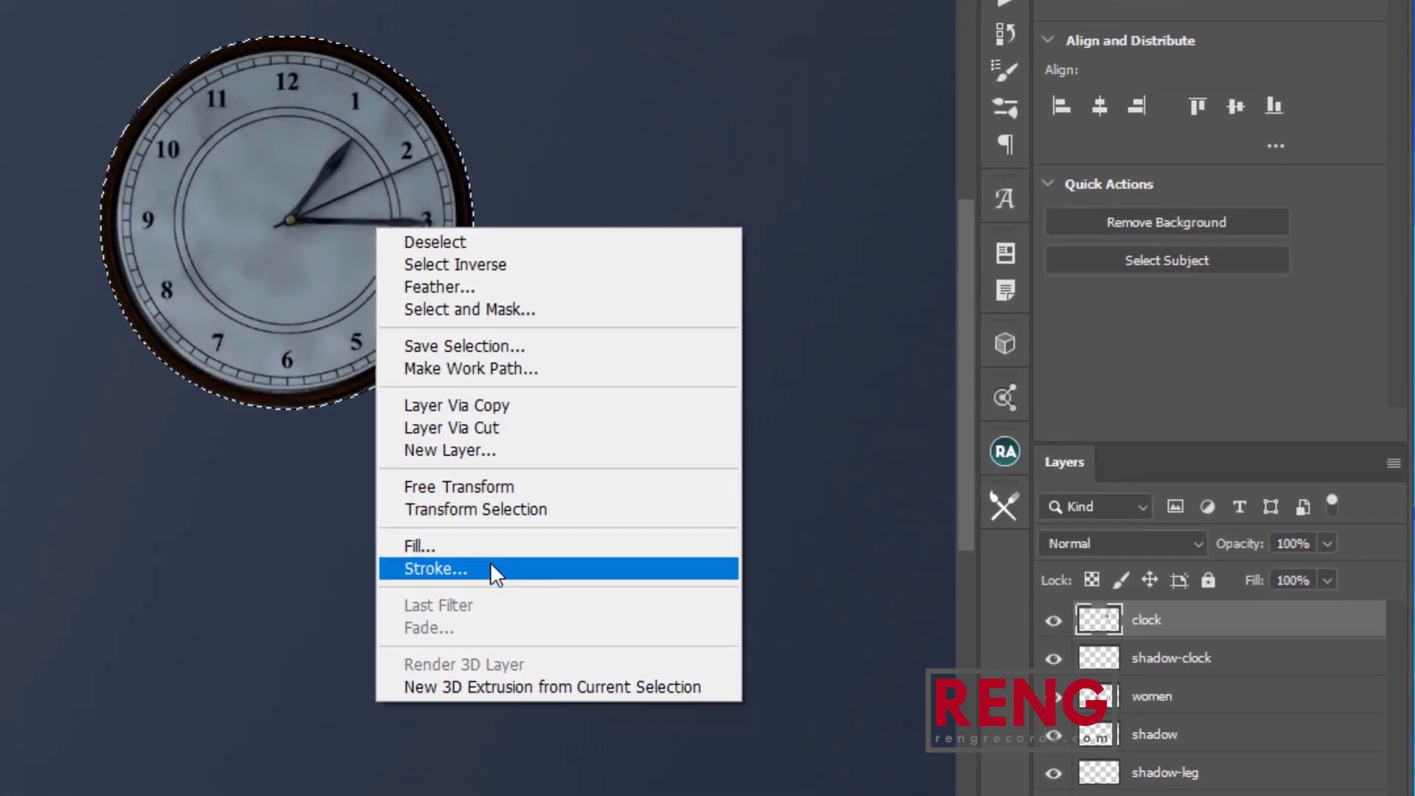
pyautogui.click(472, 288)
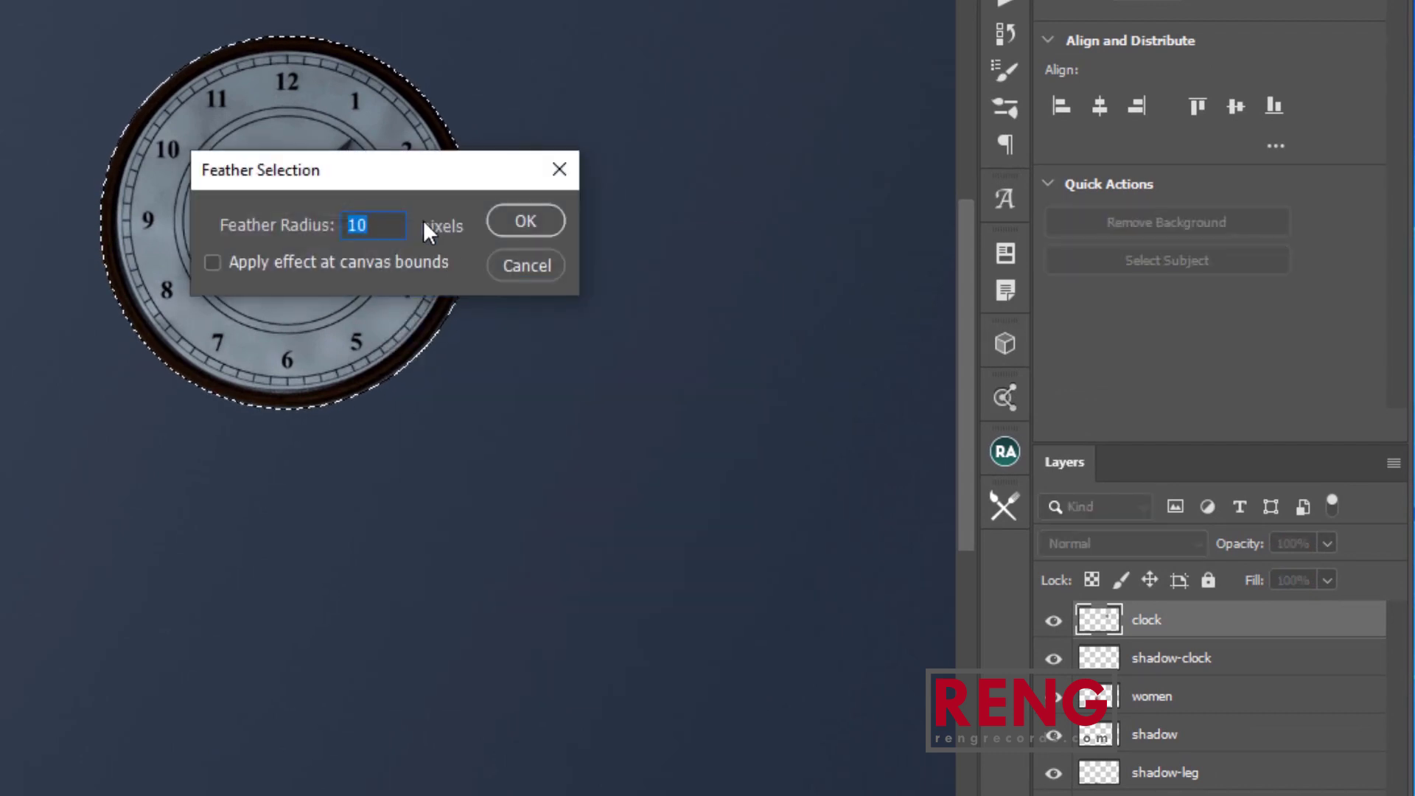
pyautogui.press('Return')
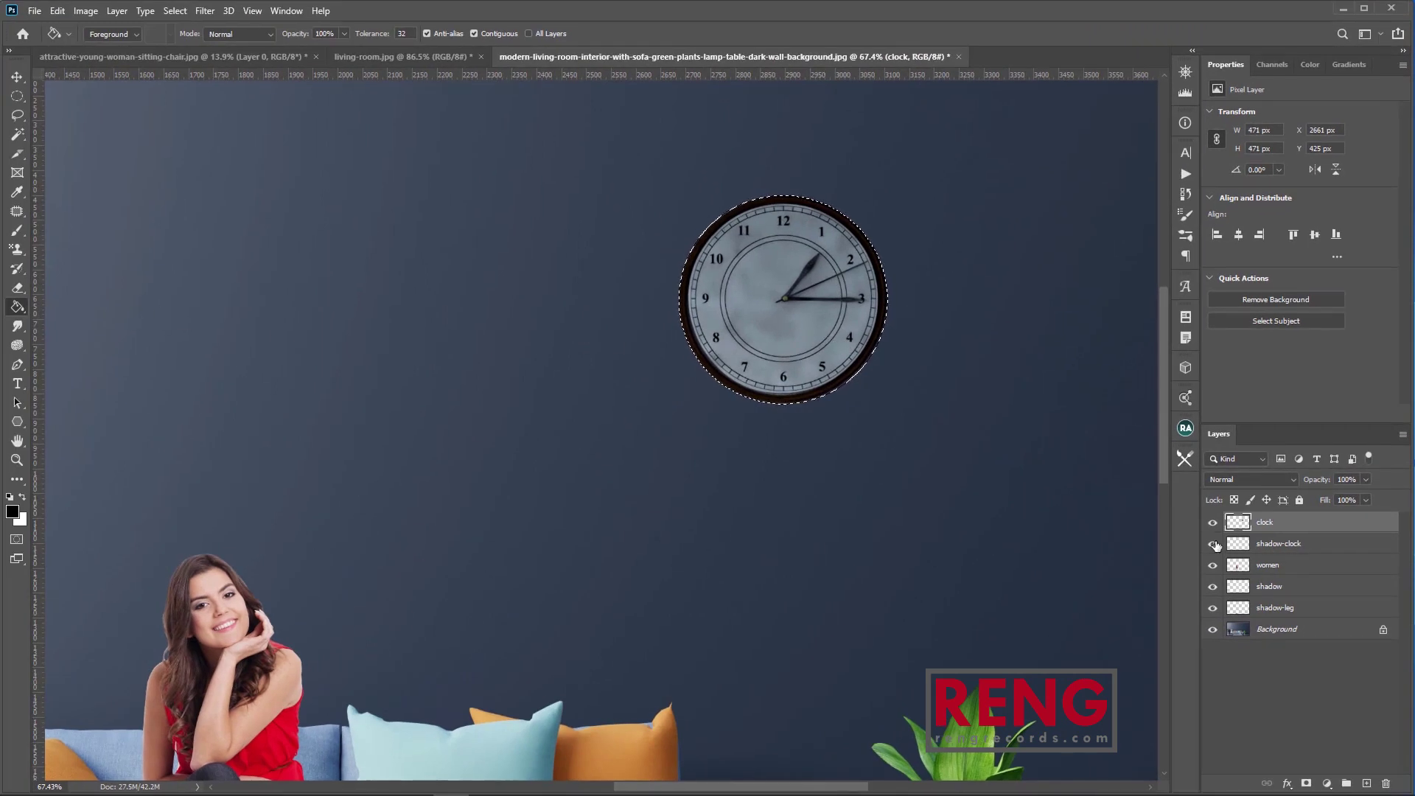
# Fill the feathered selection with black on the shadow-clock layer while the clock is hidden, then deselect and show the clock again.
pyautogui.click(1253, 543)
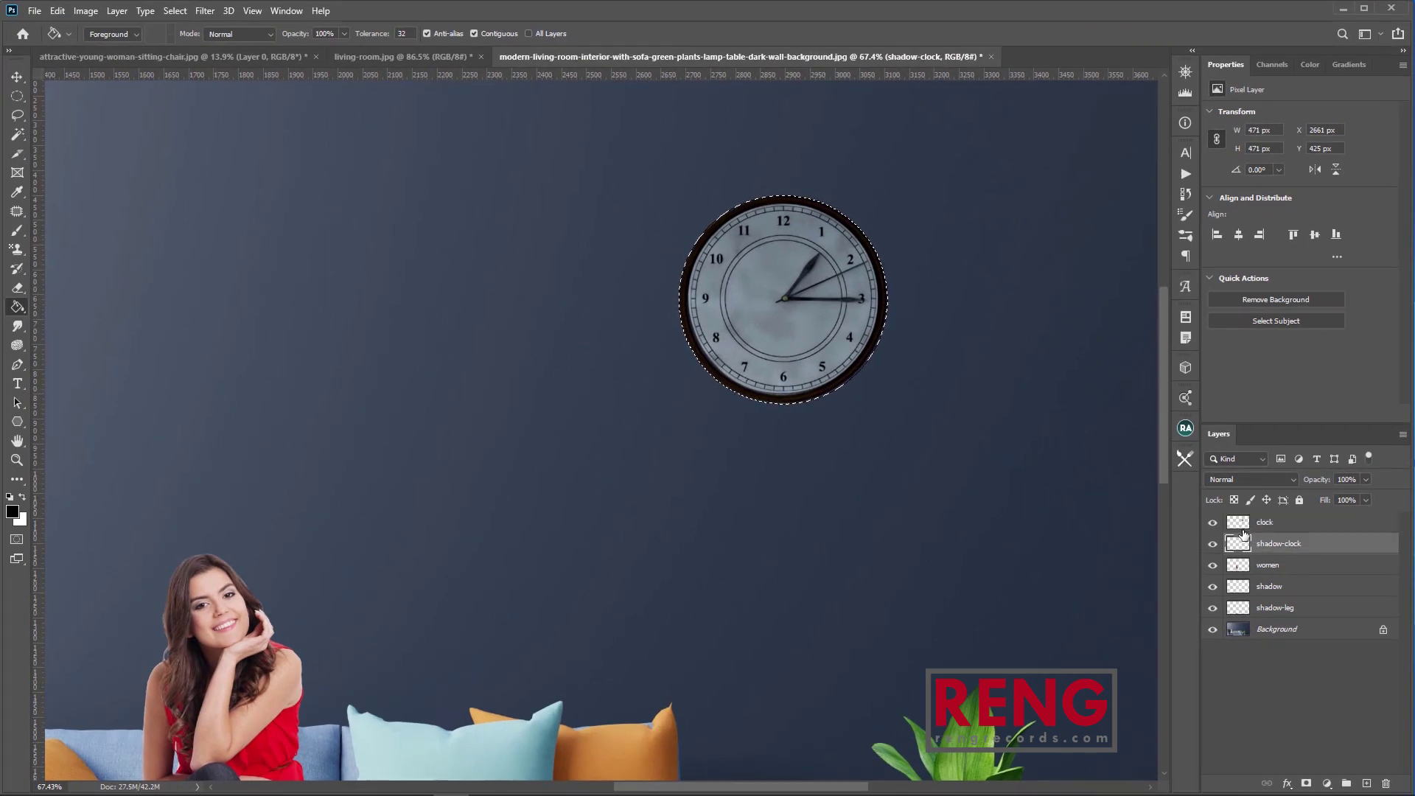
pyautogui.press('g')
pyautogui.click(1212, 522)
pyautogui.click(822, 334)
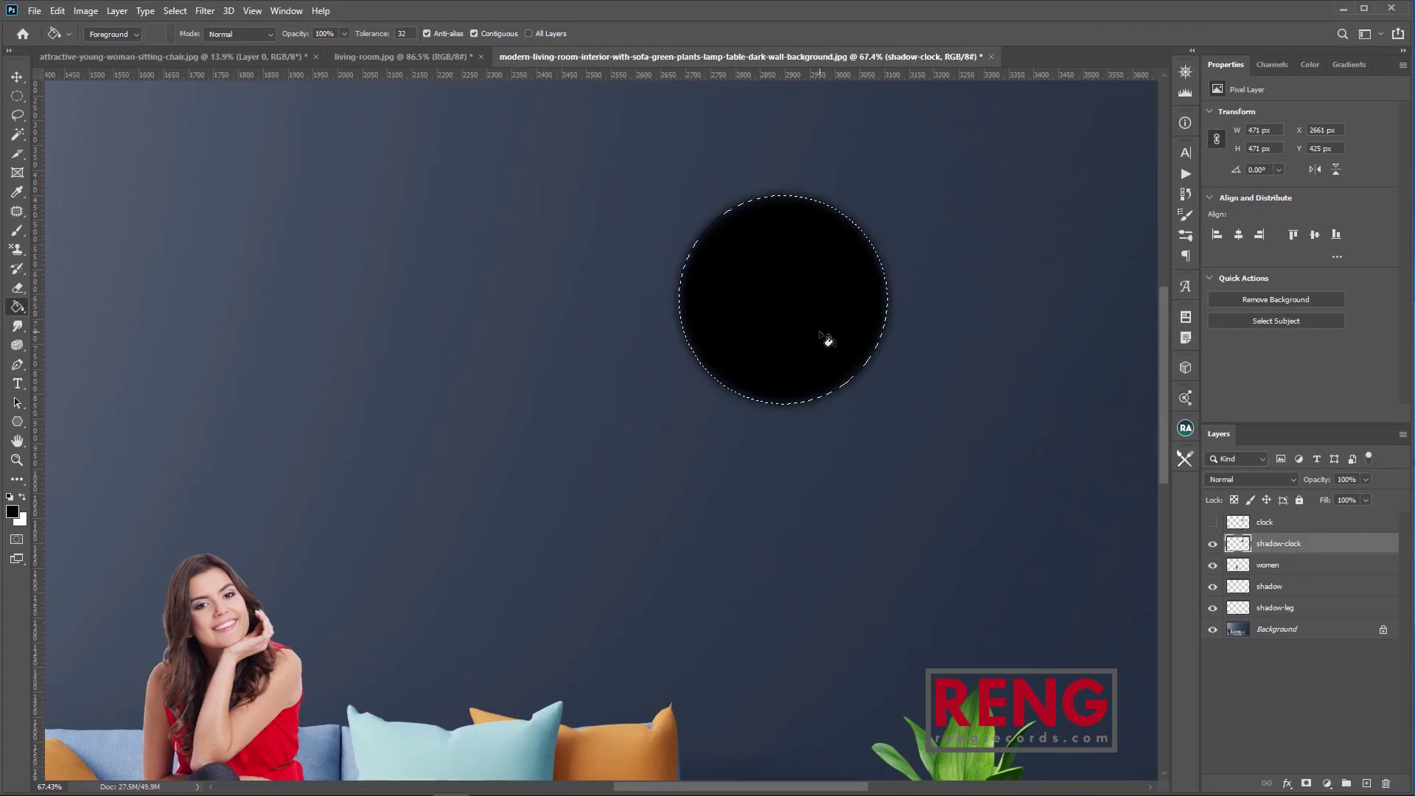
pyautogui.hotkey('ctrl', 'd')
pyautogui.press('m')
pyautogui.click(1213, 524)
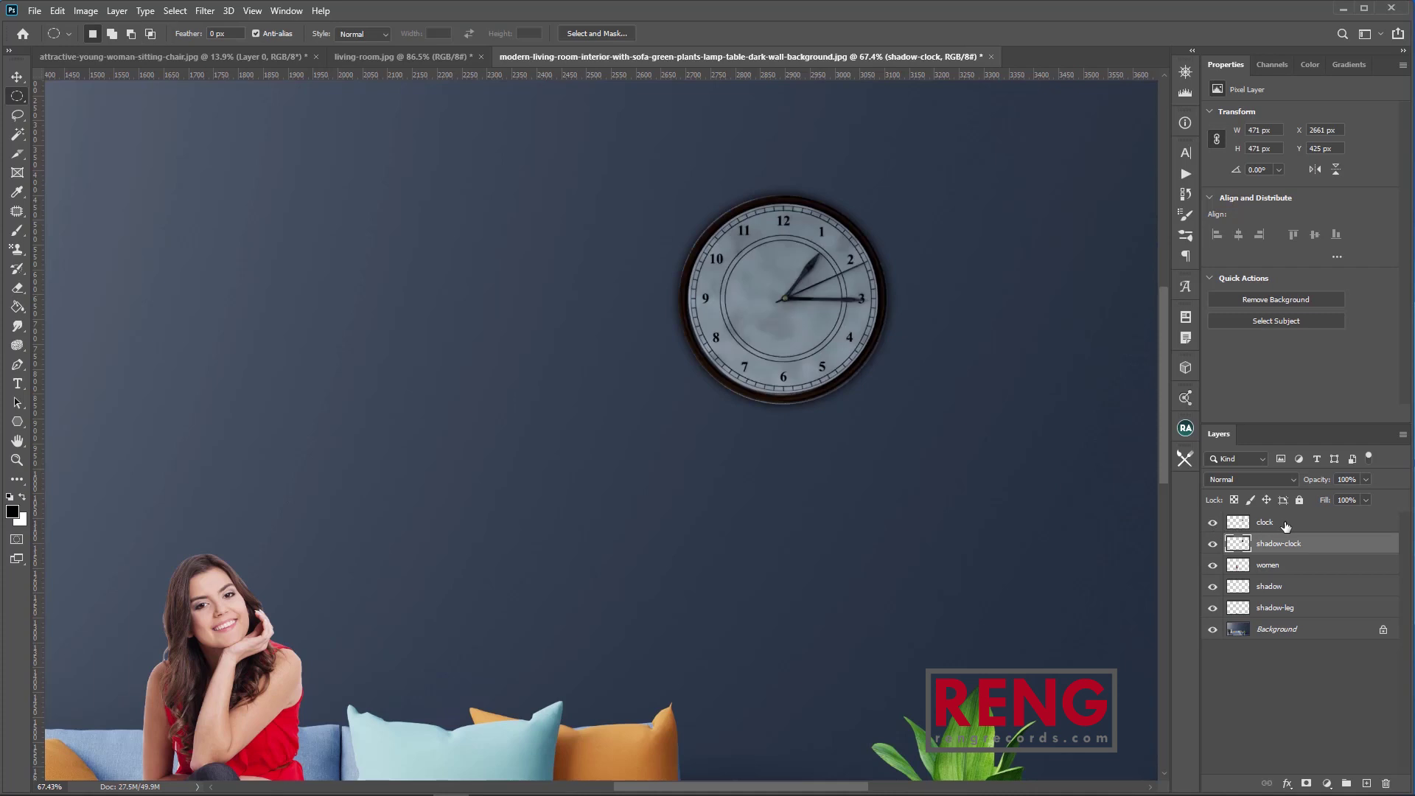
# Nudge the shadow-clock layer 10 px to the right so the shadow falls beside the clock.
pyautogui.click(1284, 524)
pyautogui.press('v')
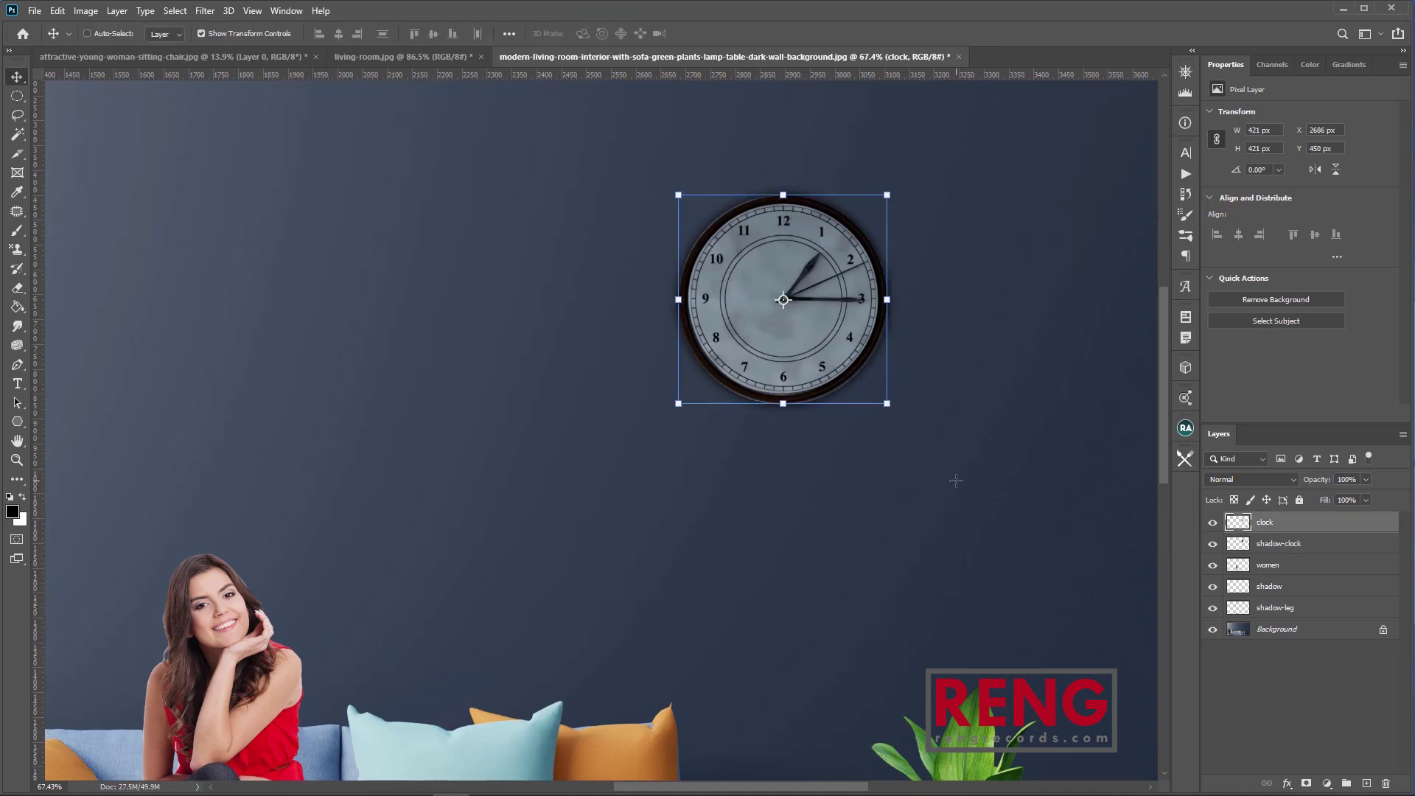
pyautogui.hotkey('shift', 'Right')
pyautogui.hotkey('shift', 'Left')
pyautogui.click(1294, 549)
pyautogui.hotkey('shift', 'Right')
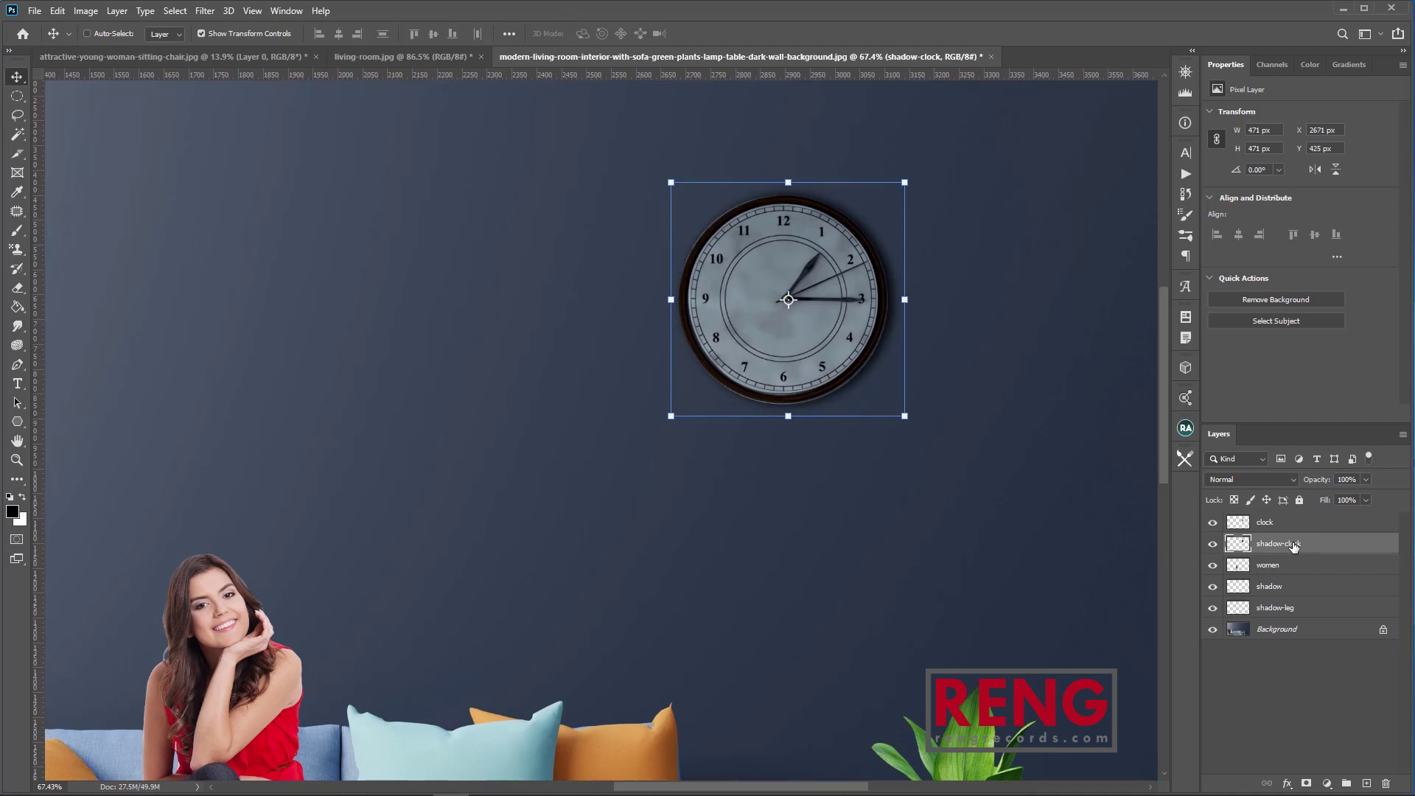
# Lasso loosely around the green potted plant beside the sofa on the Background layer and copy it onto a new layer.
pyautogui.press('z')
pyautogui.hotkey('ctrl', '0')
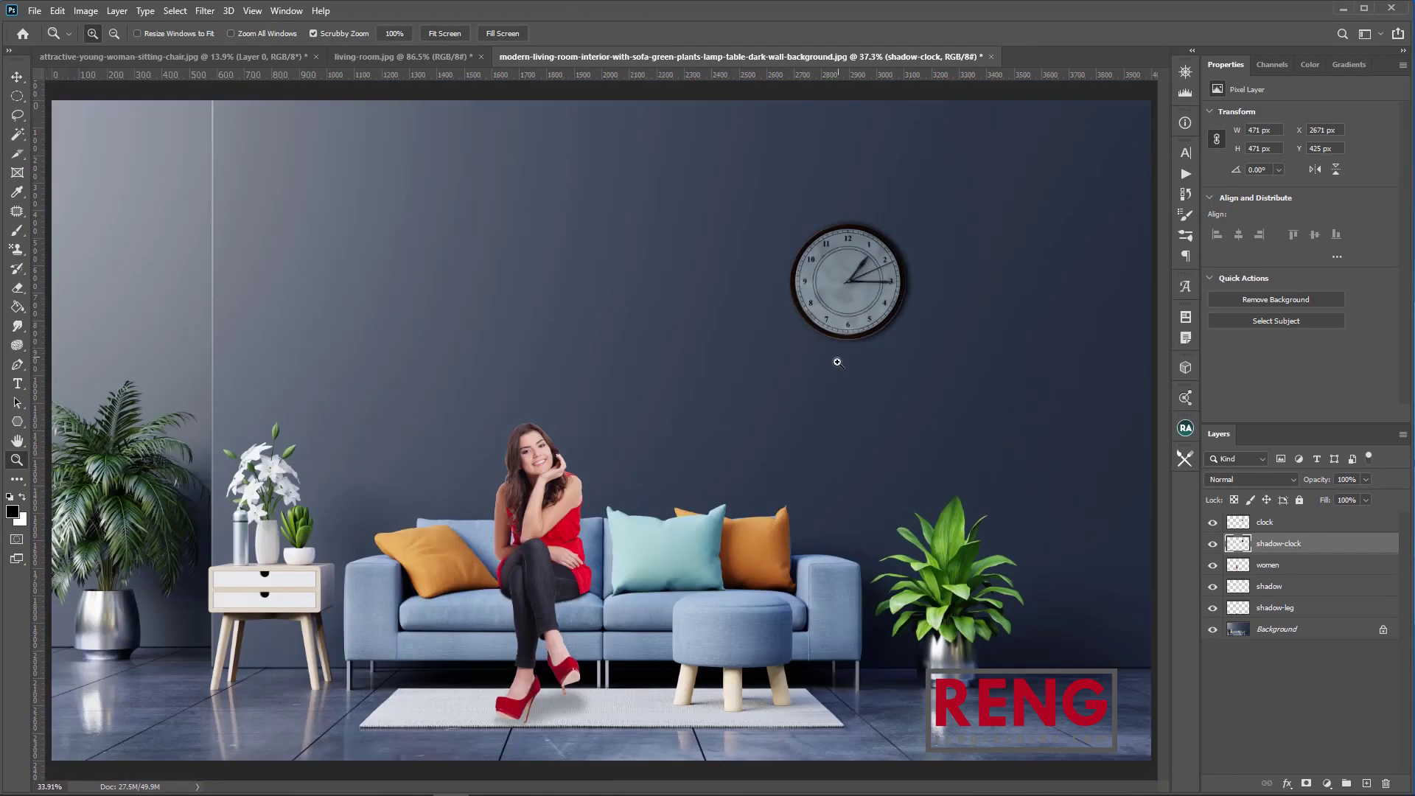
pyautogui.scroll(-4, 837, 361)
pyautogui.scroll(3, 838, 362)
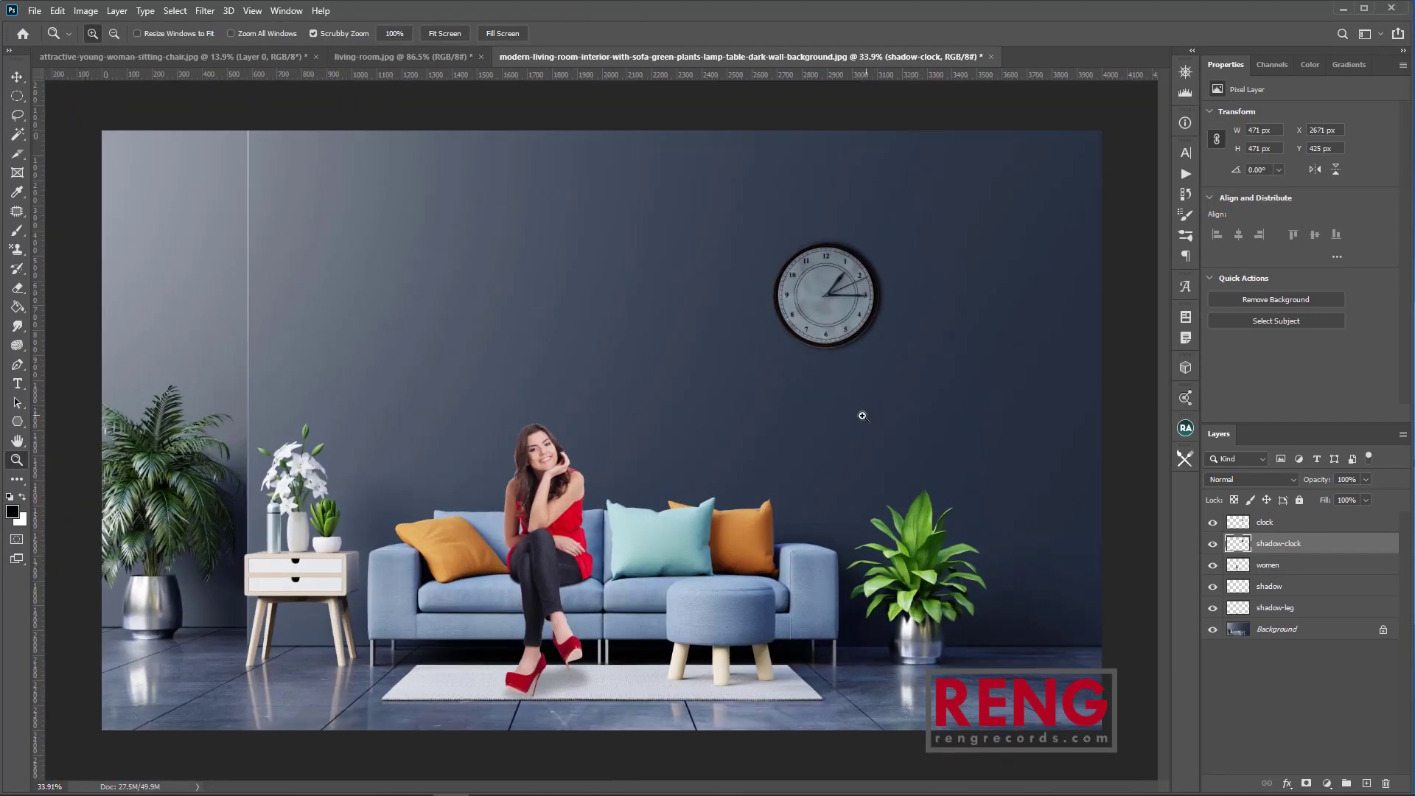
pyautogui.scroll(-2, 840, 472)
pyautogui.scroll(1, 842, 473)
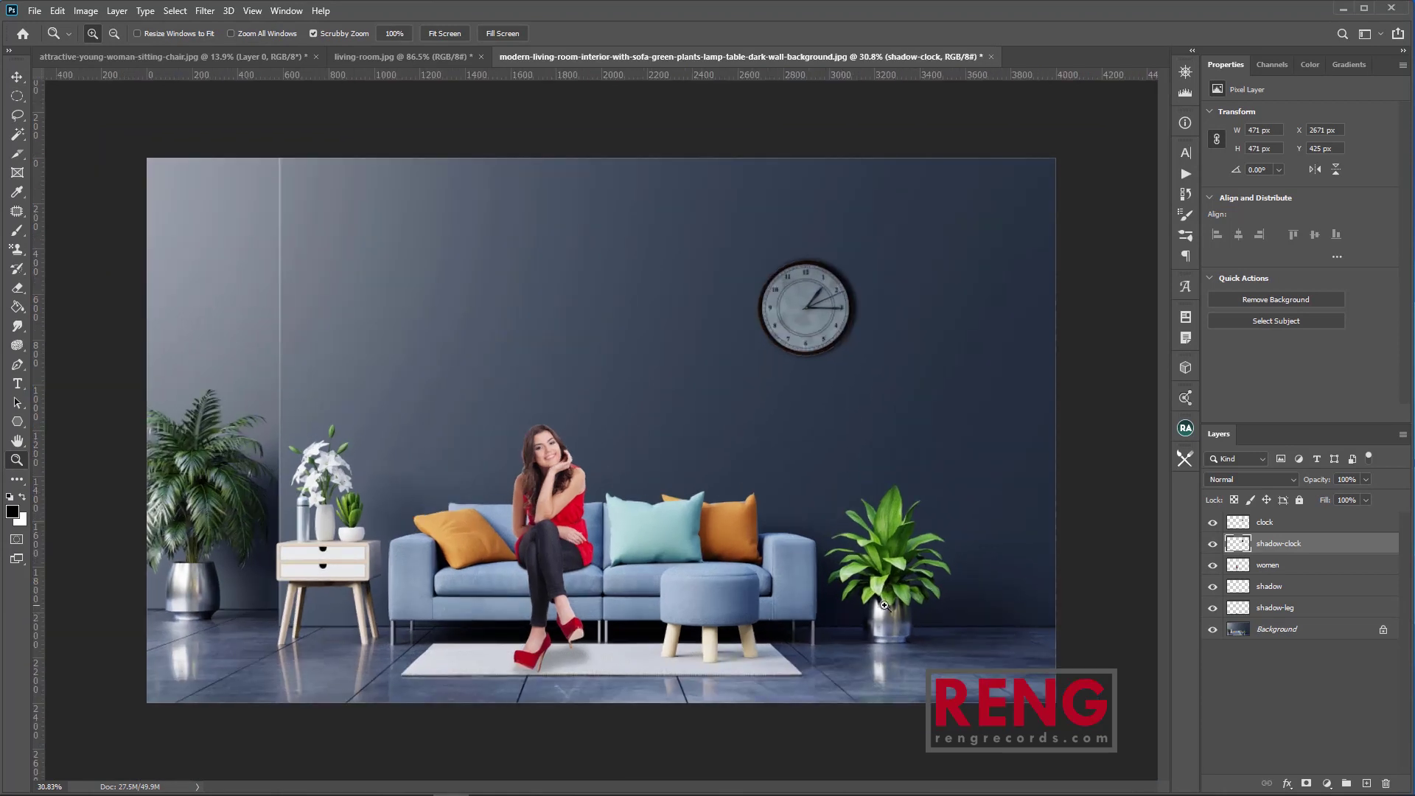
pyautogui.click(1268, 631)
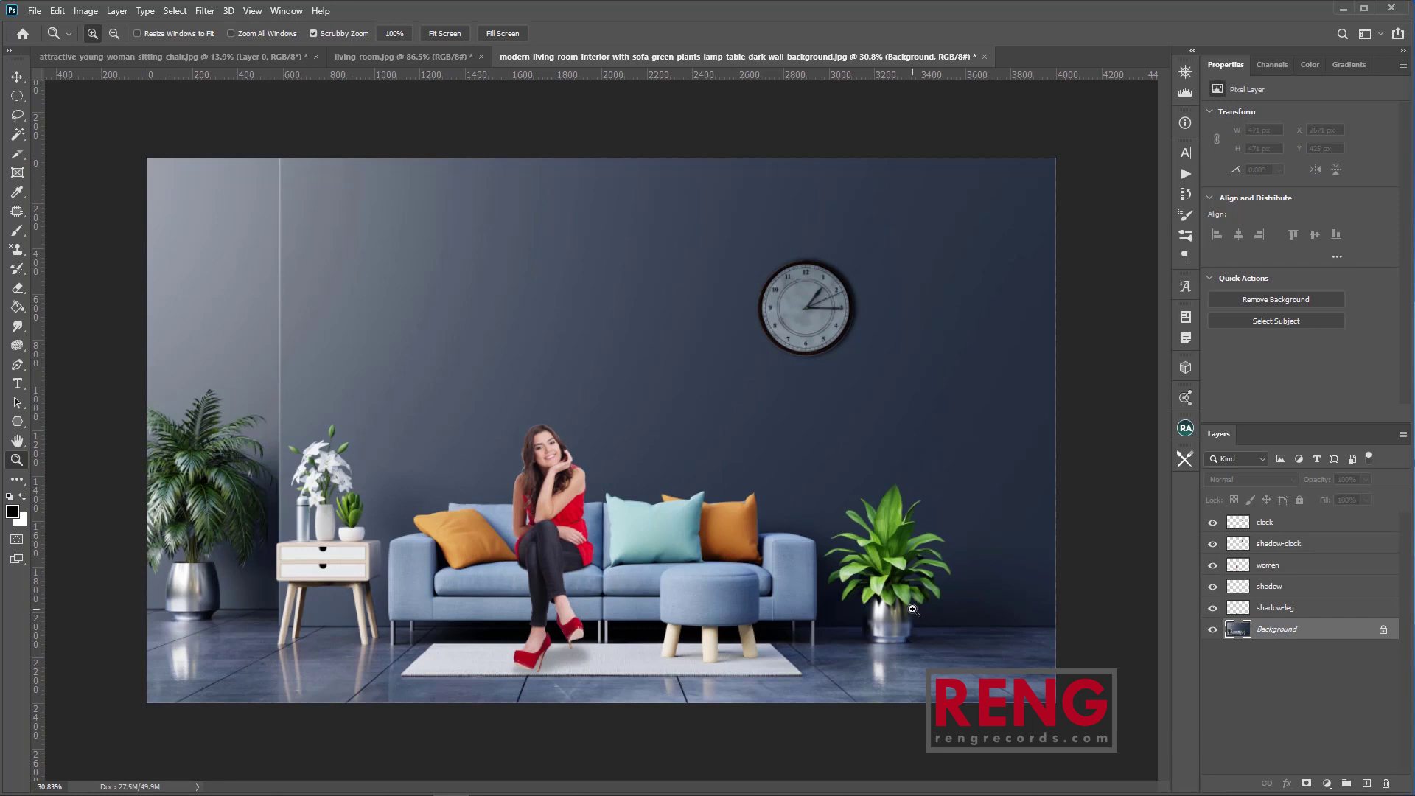
pyautogui.scroll(10, 913, 609)
pyautogui.scroll(3, 662, 463)
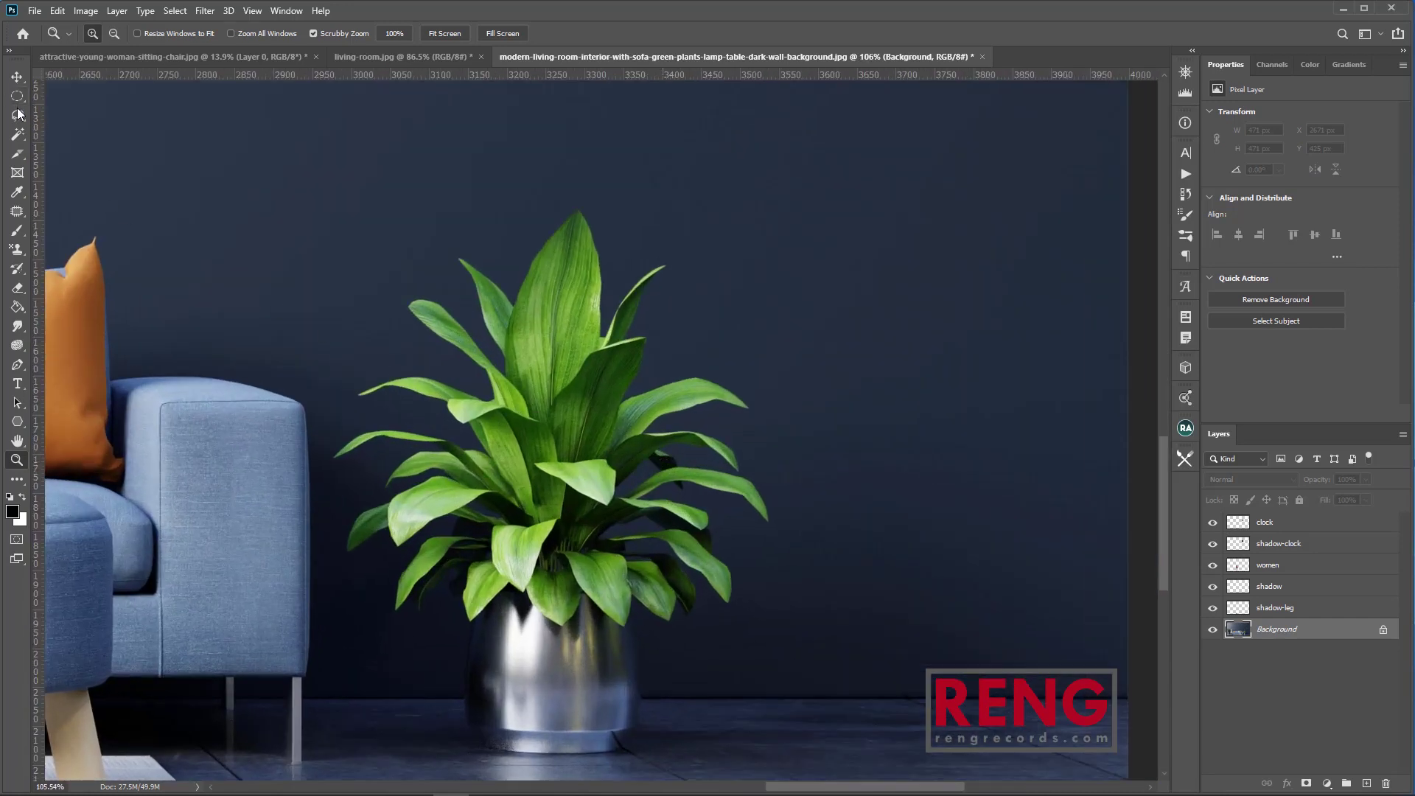
pyautogui.press('l')
pyautogui.moveTo(544, 218); pyautogui.dragTo(489, 264)
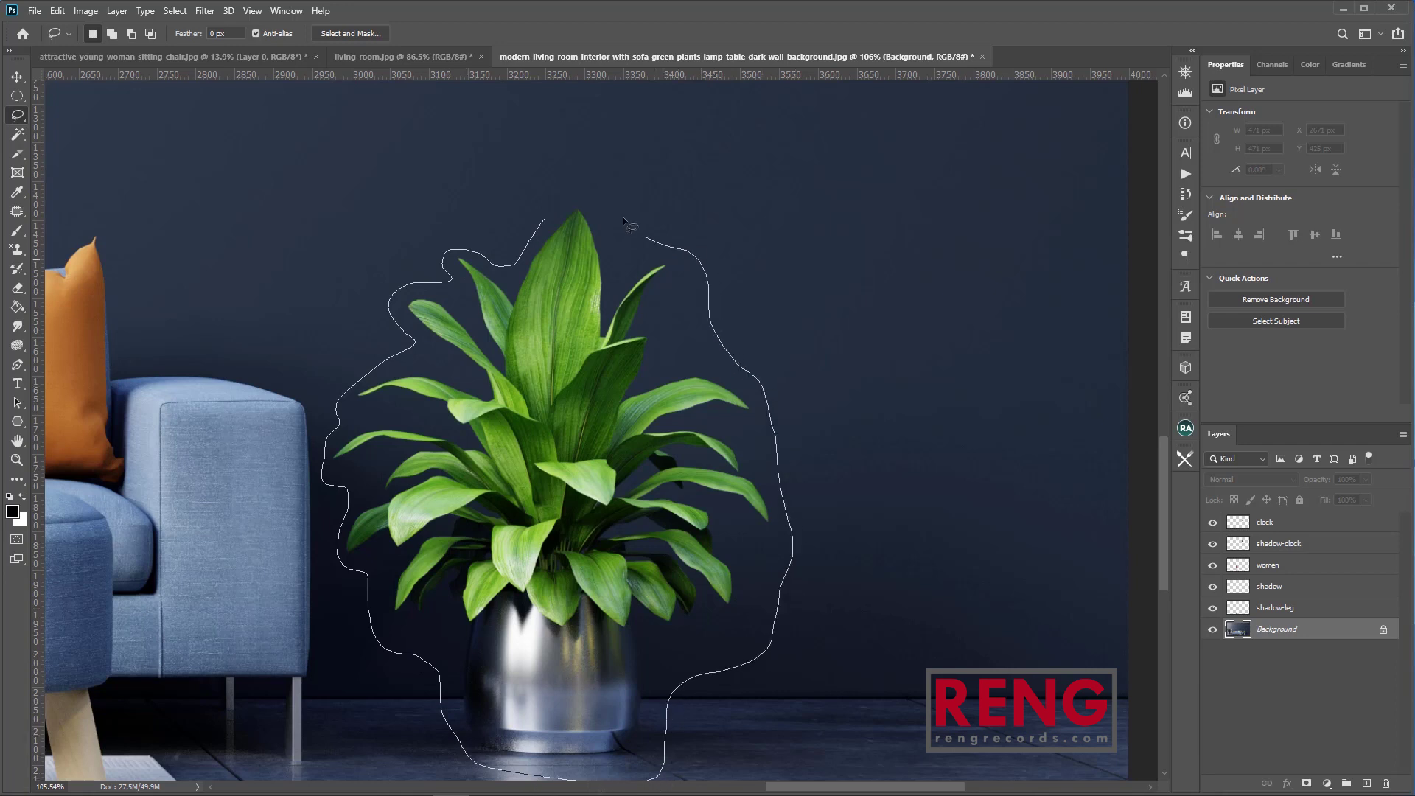
pyautogui.moveTo(551, 213); pyautogui.dragTo(554, 209)
pyautogui.scroll(-3, 604, 439)
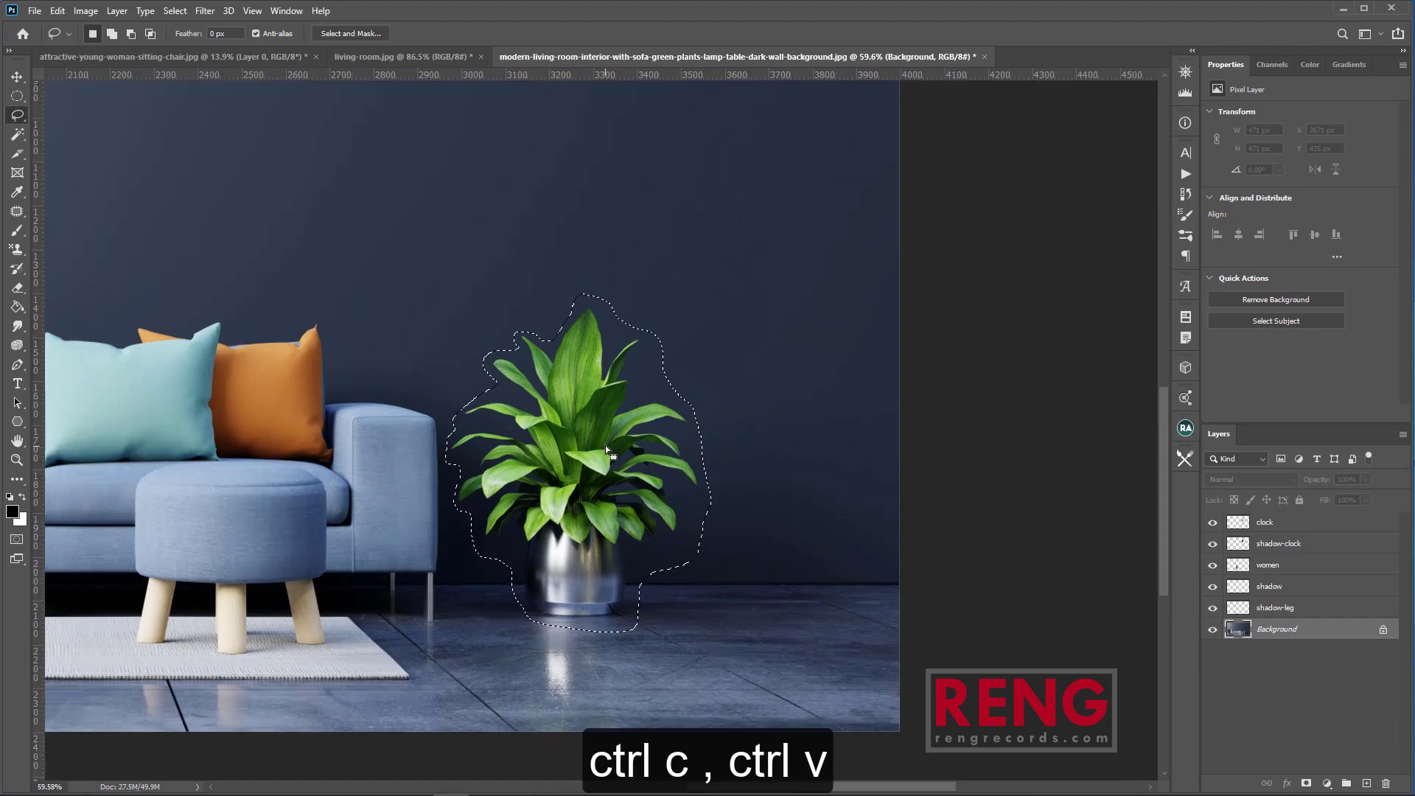
pyautogui.hotkey('ctrl', 'c')
pyautogui.hotkey('ctrl', 'v')
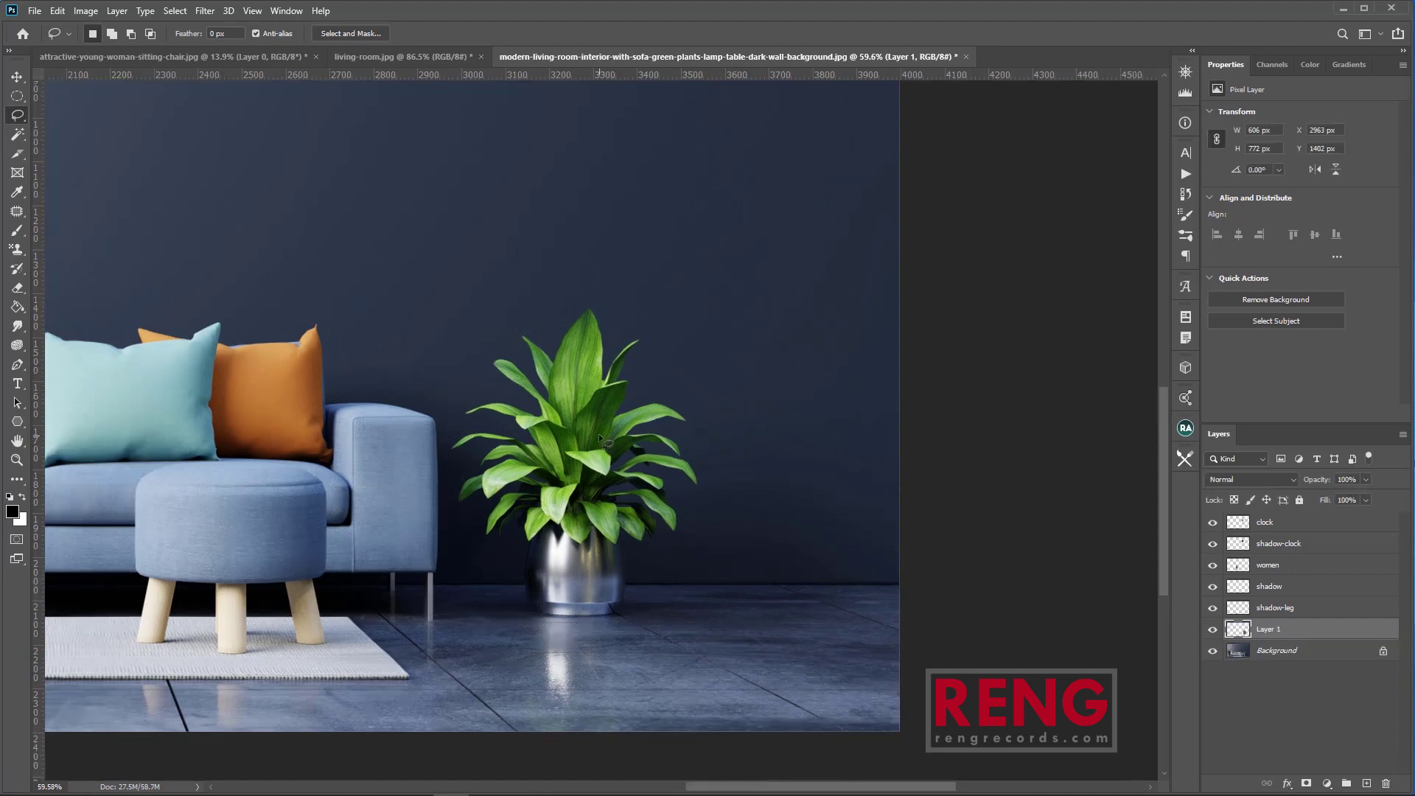
pyautogui.doubleClick(1269, 630)
pyautogui.press('Return')
# Move the copied plant to the right of the original and scale it down to about 487 × 619 px.
pyautogui.press('v')
pyautogui.moveTo(618, 538); pyautogui.dragTo(807, 547)
pyautogui.moveTo(898, 288); pyautogui.dragTo(844, 355)
pyautogui.moveTo(745, 536); pyautogui.dragTo(774, 522)
pyautogui.press('Return')
pyautogui.moveTo(842, 539); pyautogui.dragTo(848, 533)
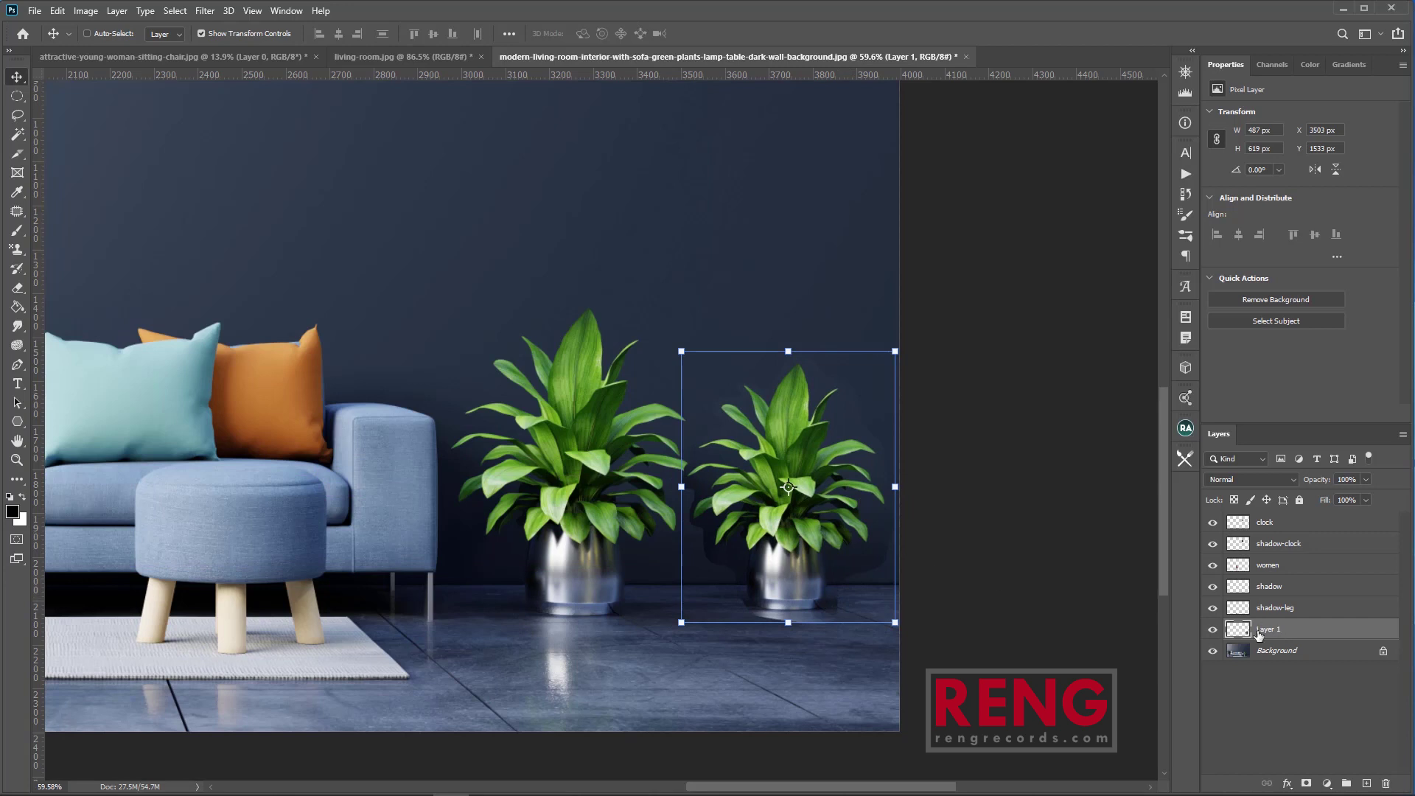
# Erase the leftover floor and wall around the base of the copied plant's pot with a 60 px eraser.
pyautogui.press('e')
pyautogui.scroll(5, 709, 577)
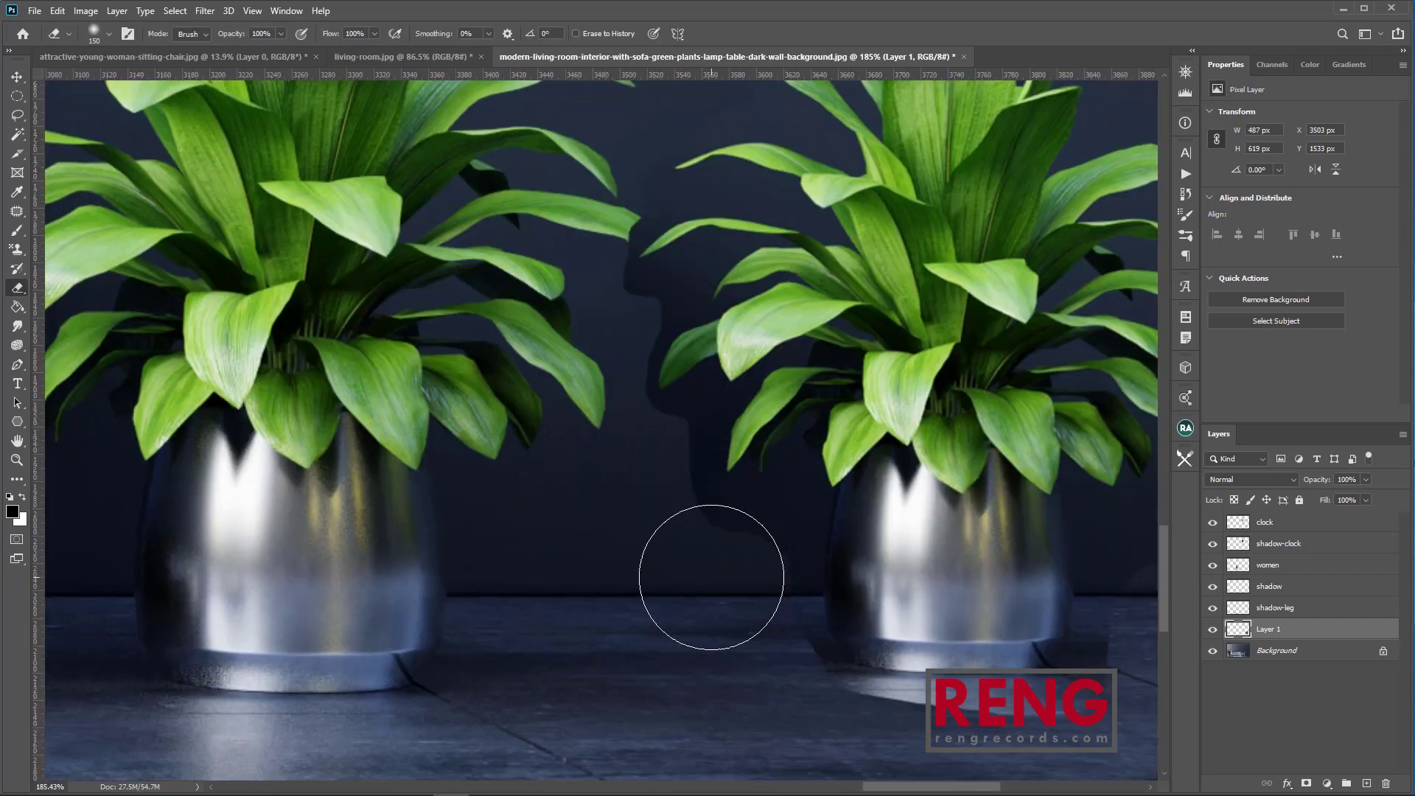
pyautogui.press('[')
pyautogui.press('[')
pyautogui.press('[')
pyautogui.press('[')
pyautogui.press('[')
pyautogui.press('[')
pyautogui.press(']')
pyautogui.press(']')
pyautogui.press(']')
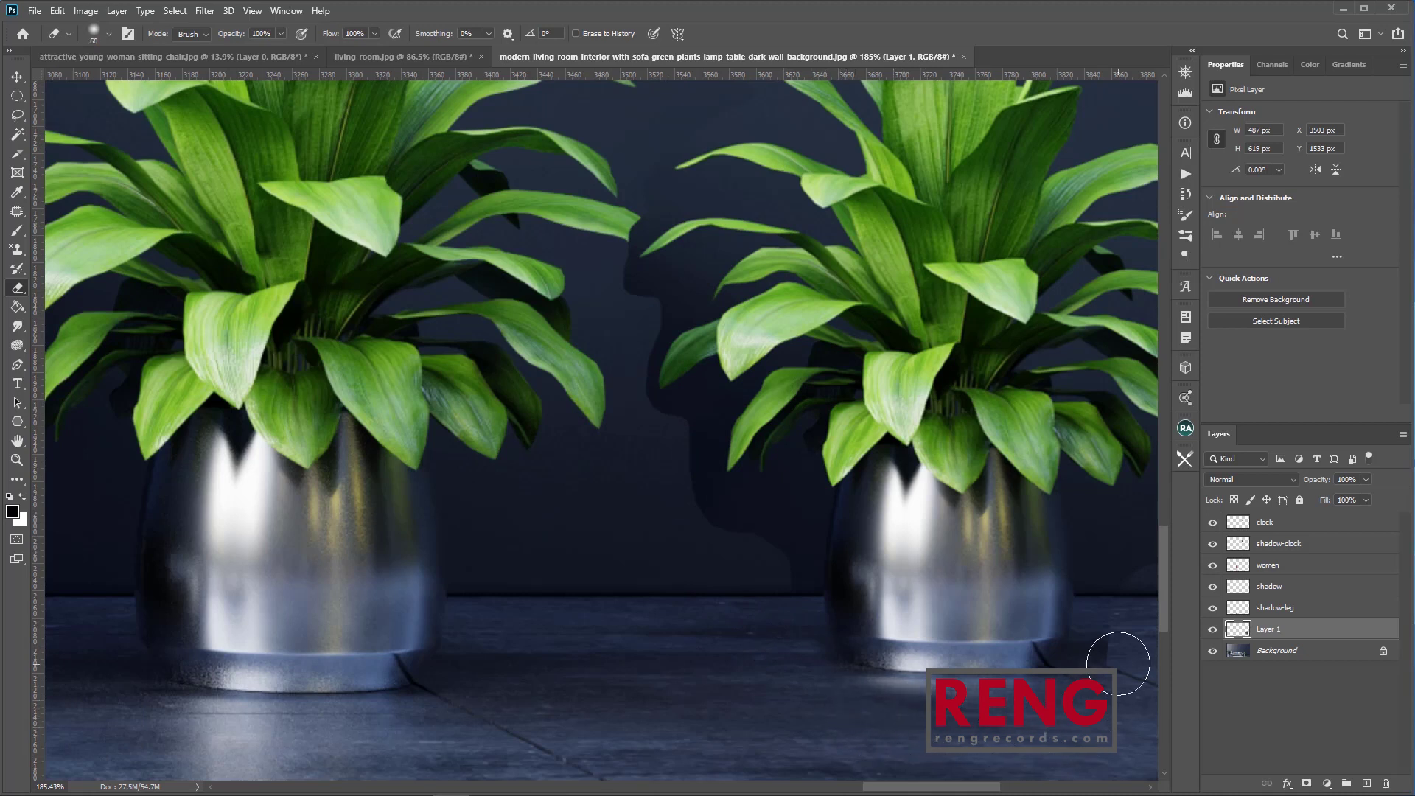
# Erase the copy's background along its left side with a 30 px eraser, uncovering the original plant's overlapped leaf tip.
pyautogui.press('[')
pyautogui.press('[')
pyautogui.press('[')
pyautogui.moveTo(714, 514)
pyautogui.mouseDown()
pyautogui.moveTo(684, 424)
pyautogui.moveTo(662, 441)
pyautogui.moveTo(642, 390)
pyautogui.moveTo(637, 402)
pyautogui.moveTo(650, 316)
pyautogui.moveTo(619, 283)
pyautogui.mouseUp()
pyautogui.press('[')
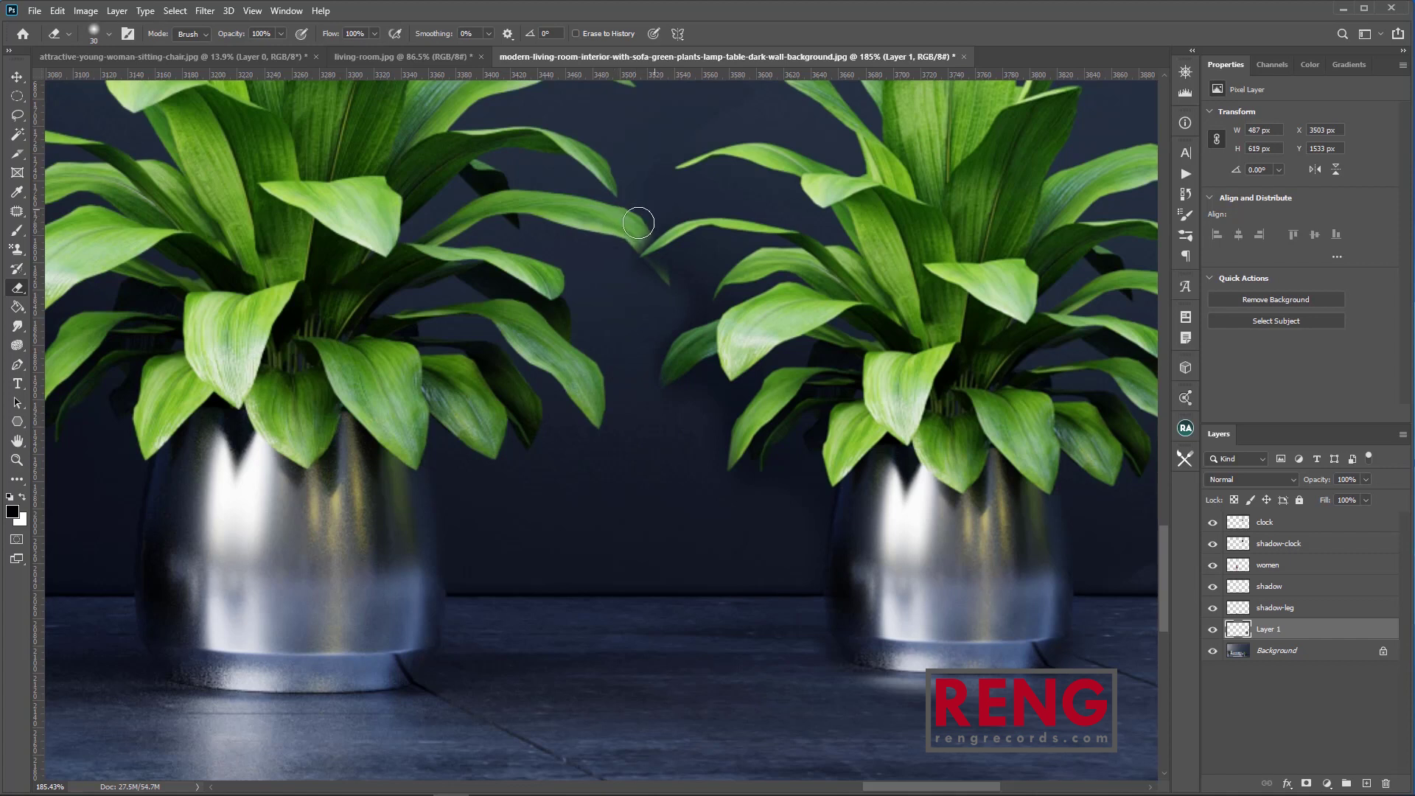
pyautogui.moveTo(682, 272); pyautogui.dragTo(661, 267)
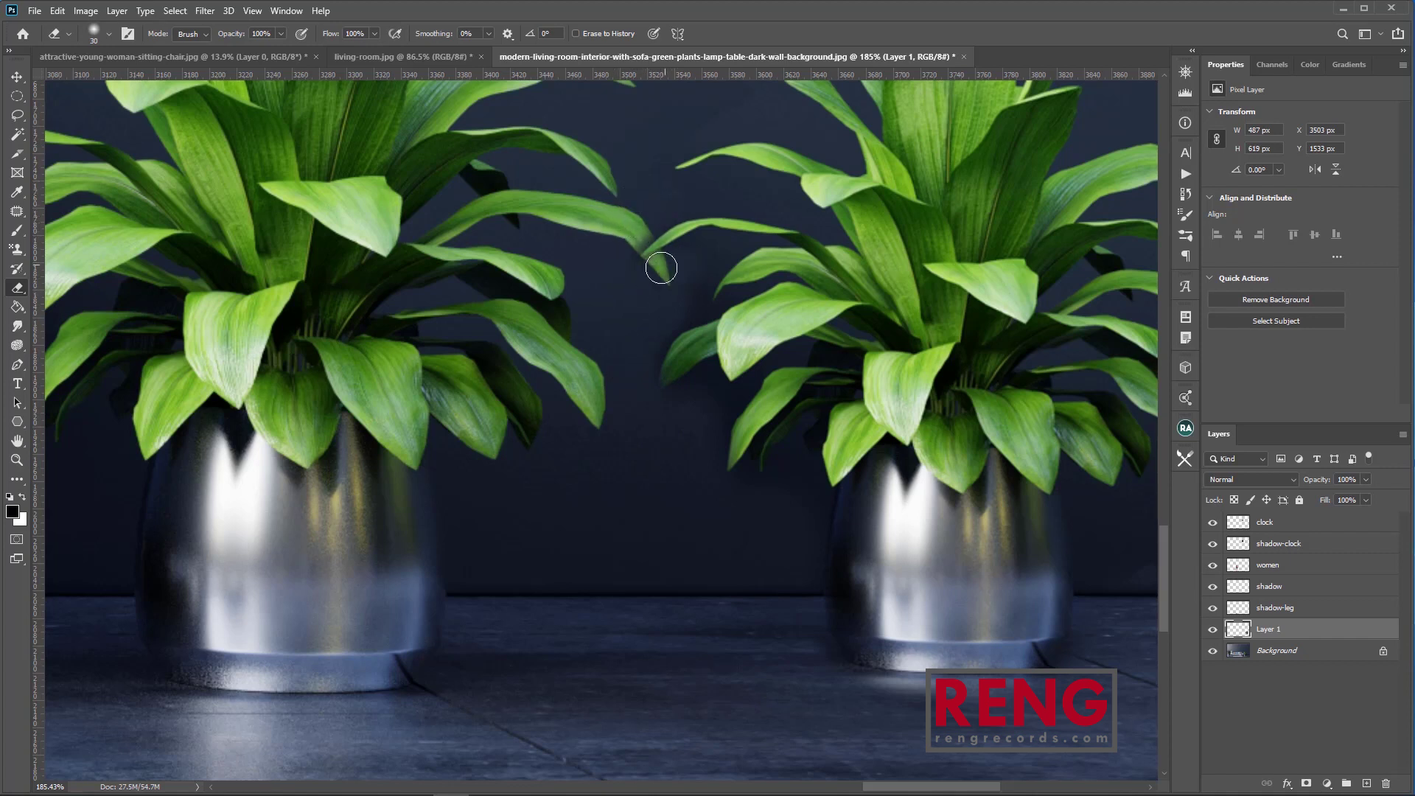
pyautogui.hotkey('ctrl', 'z')
pyautogui.moveTo(666, 275); pyautogui.dragTo(660, 491)
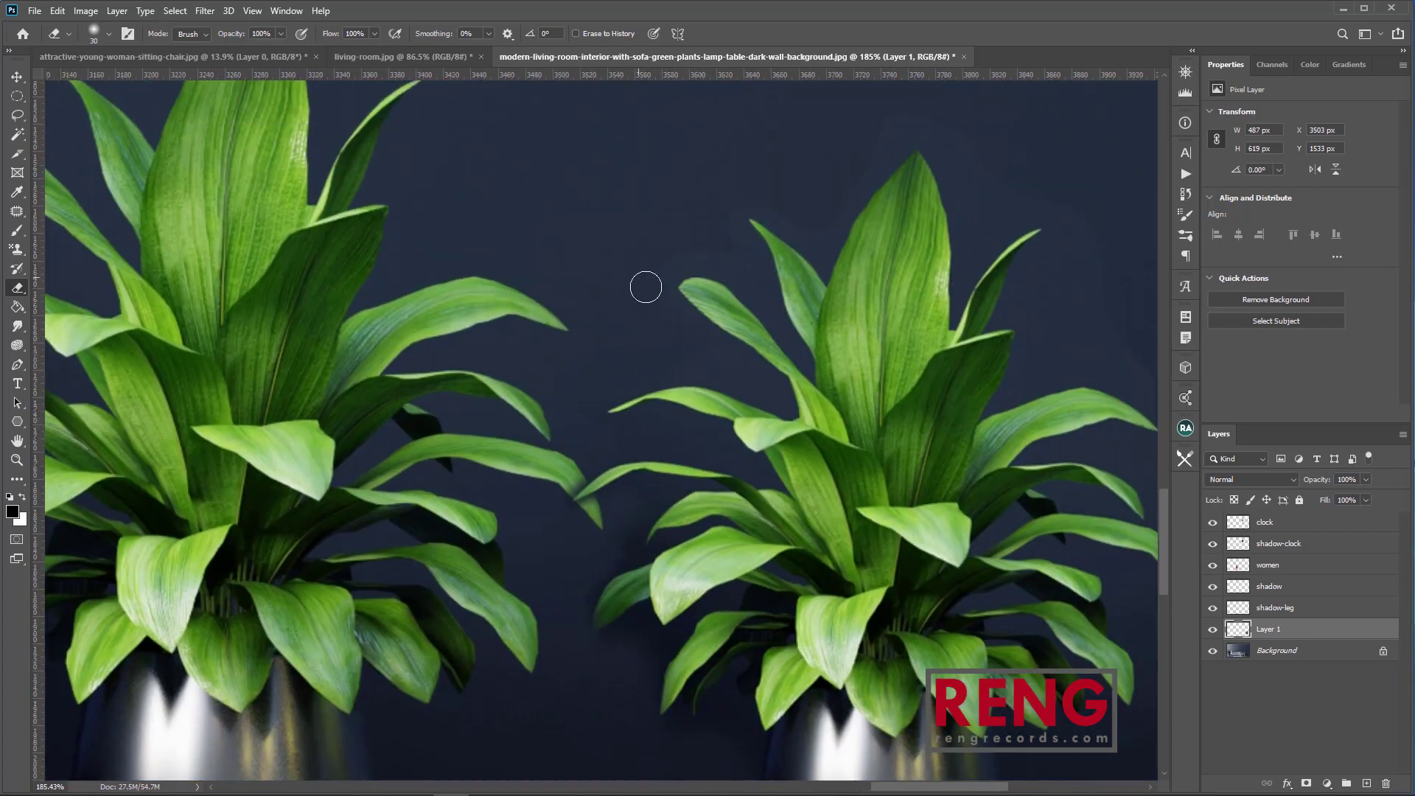
# Erase the remaining background above and to the right of the copied plant, enlarging the eraser from 50 to 70 px.
pyautogui.press(']')
pyautogui.press(']')
pyautogui.moveTo(1061, 340); pyautogui.dragTo(792, 312)
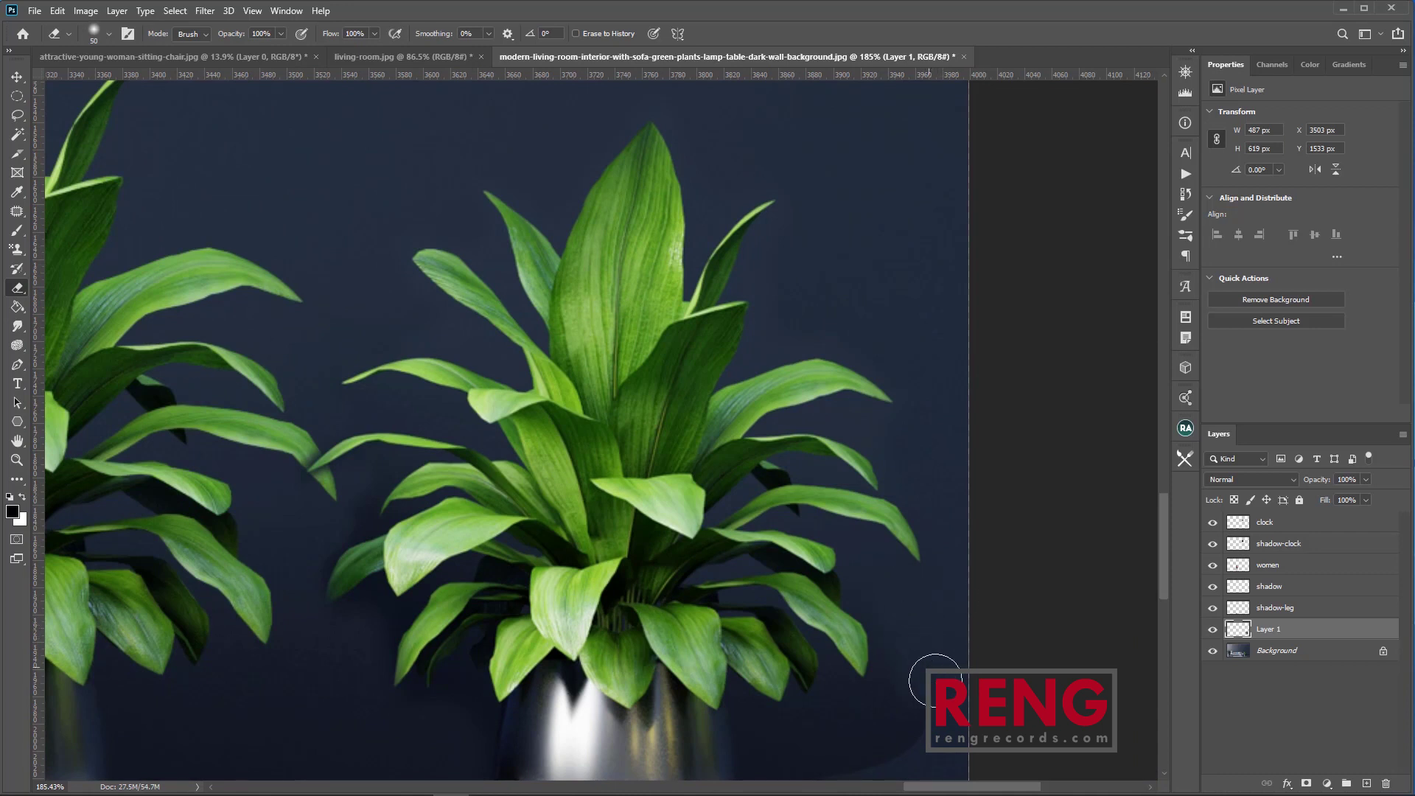
pyautogui.press(']')
pyautogui.press(']')
pyautogui.moveTo(914, 685); pyautogui.dragTo(979, 507)
pyautogui.moveTo(964, 612)
pyautogui.mouseDown()
pyautogui.moveTo(959, 550)
pyautogui.moveTo(922, 600)
pyautogui.moveTo(865, 609)
pyautogui.mouseUp()
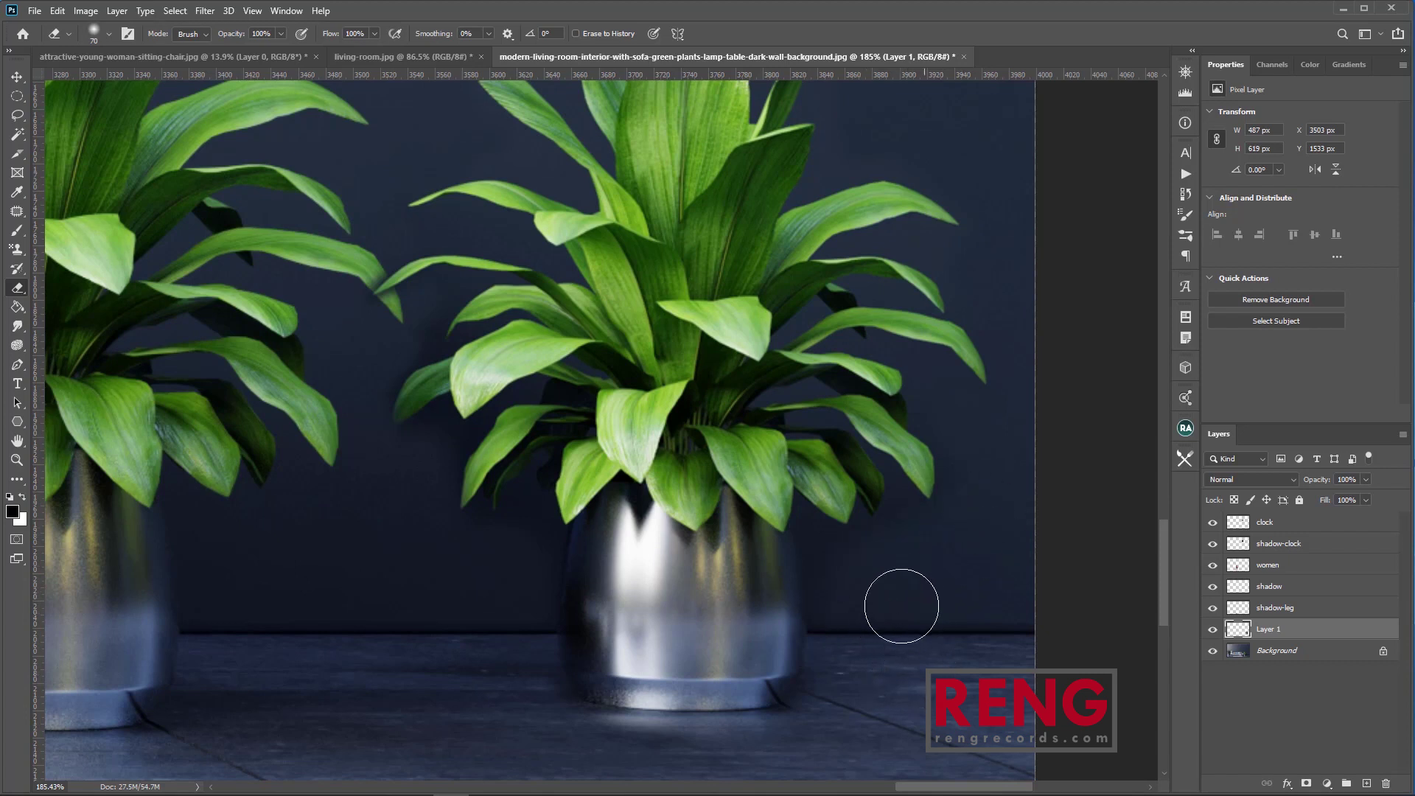
# View the whole image and toggle the copied plant's layer off and on to compare the result.
pyautogui.hotkey('ctrl', '0')
pyautogui.scroll(-1, 992, 618)
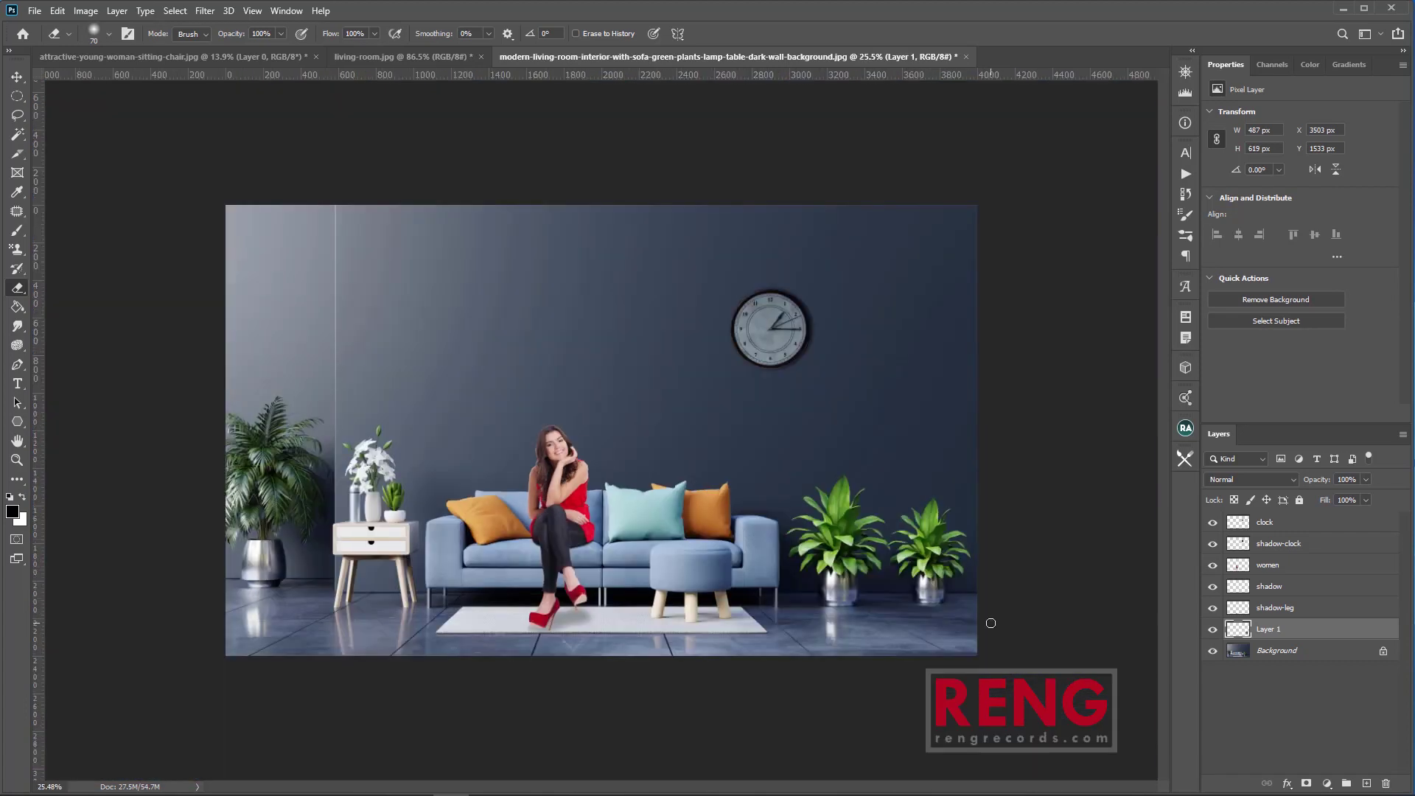
pyautogui.click(1213, 631)
pyautogui.click(1213, 630)
pyautogui.click(1213, 630)
pyautogui.click(1212, 629)
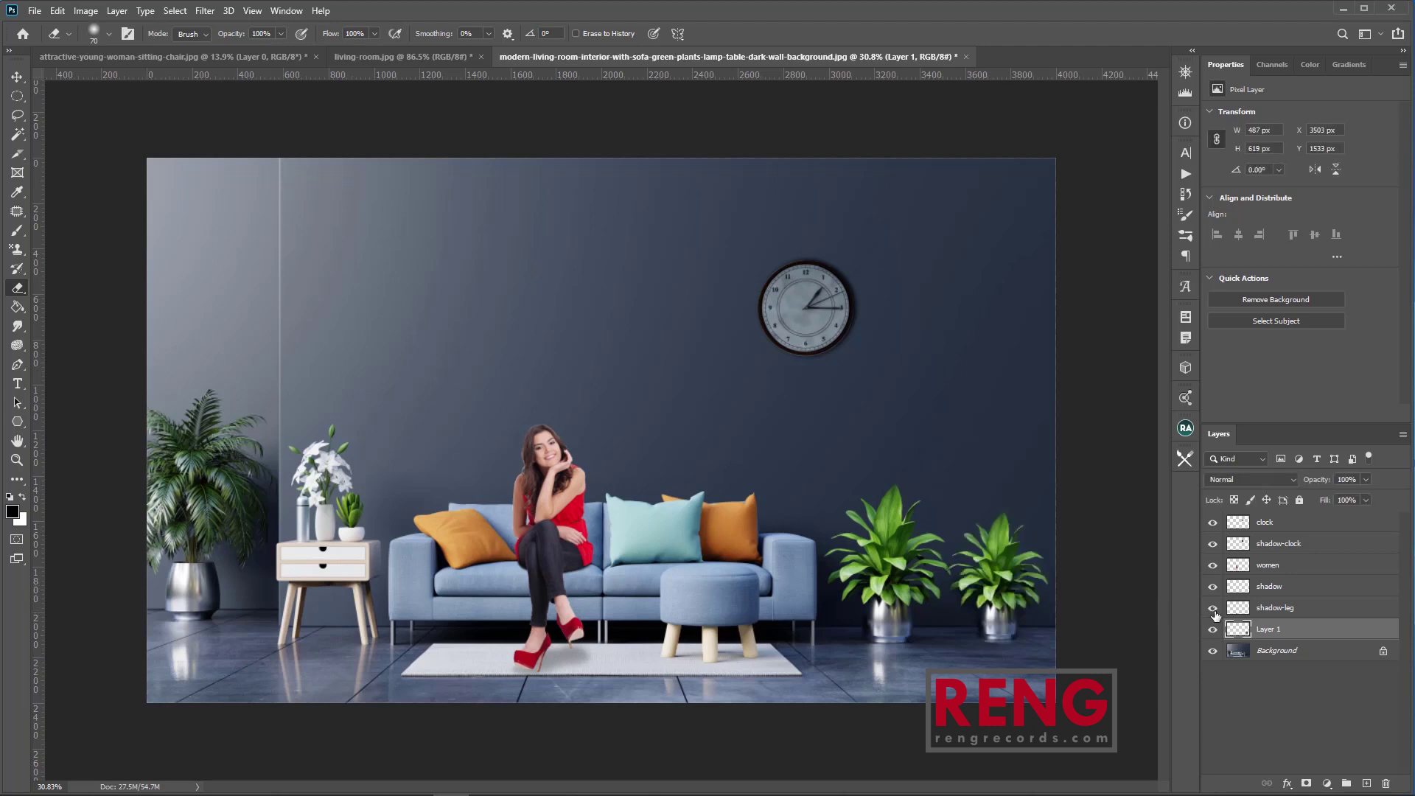
# Hide the plant copy, woman and shadow layers in turn, toggle the clock shadow, and show them all again to compare.
pyautogui.click(1212, 607)
pyautogui.click(1213, 629)
pyautogui.click(1213, 586)
pyautogui.click(1213, 564)
pyautogui.click(1212, 544)
pyautogui.click(1212, 543)
pyautogui.click(1212, 543)
pyautogui.click(1212, 543)
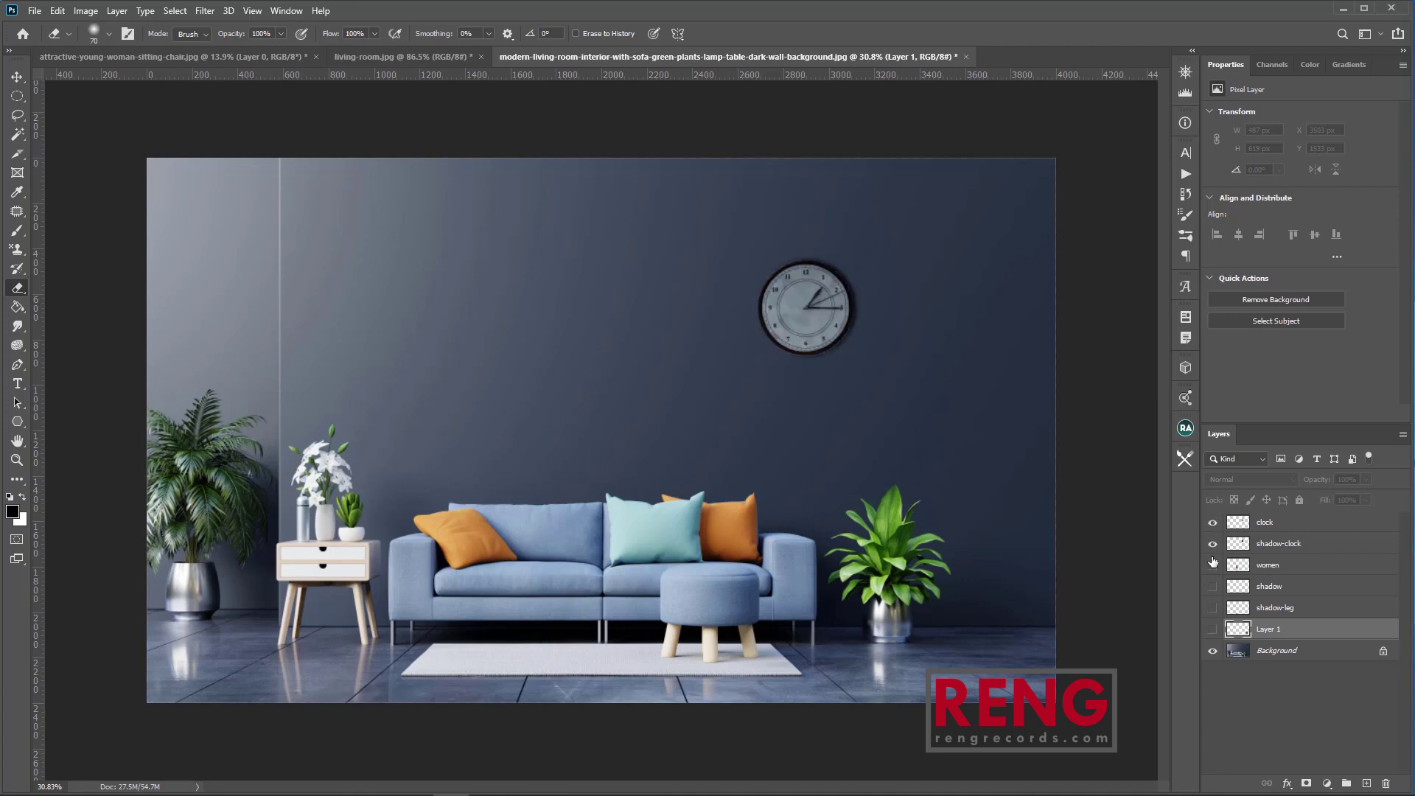
pyautogui.click(1212, 564)
pyautogui.click(1212, 586)
pyautogui.click(1212, 607)
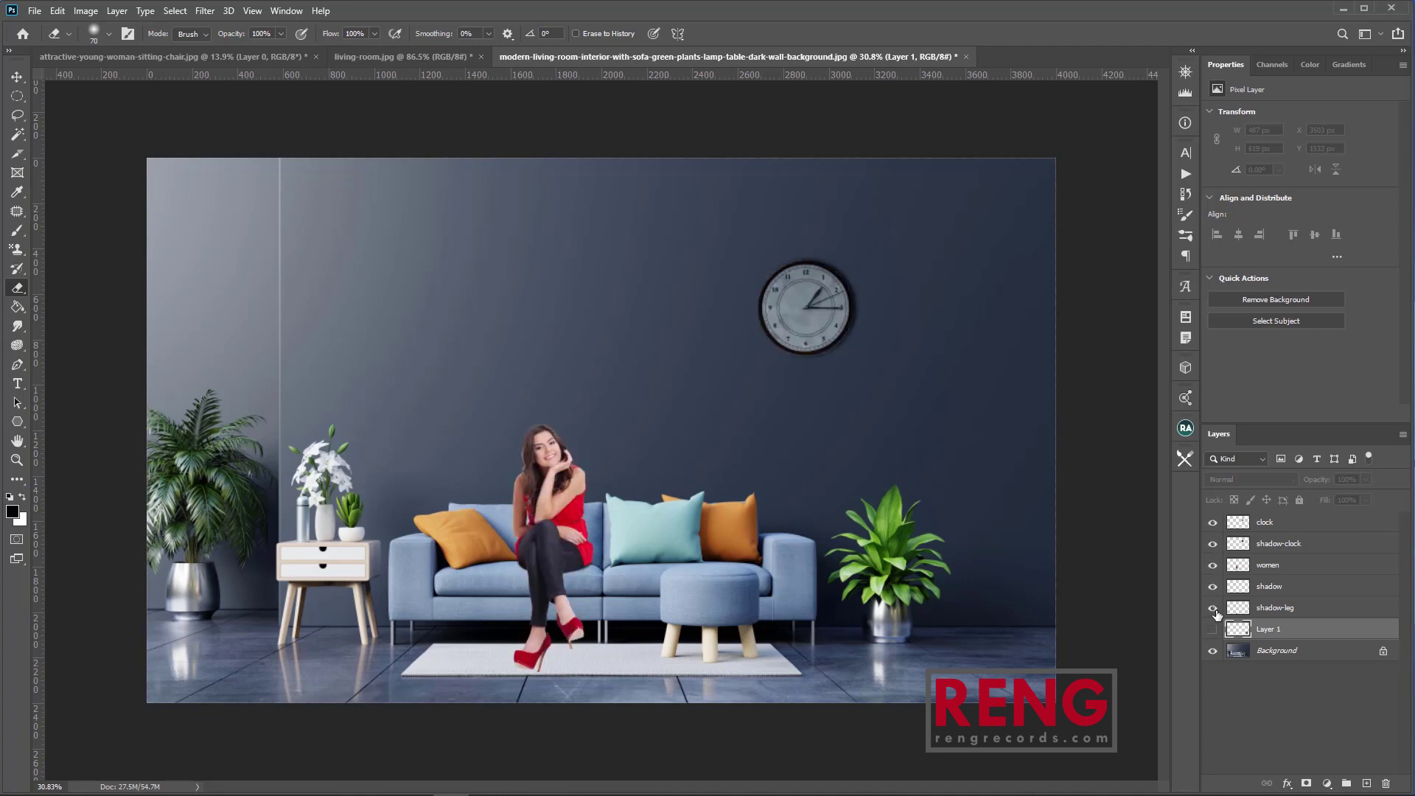
pyautogui.click(1214, 629)
pyautogui.click(1214, 630)
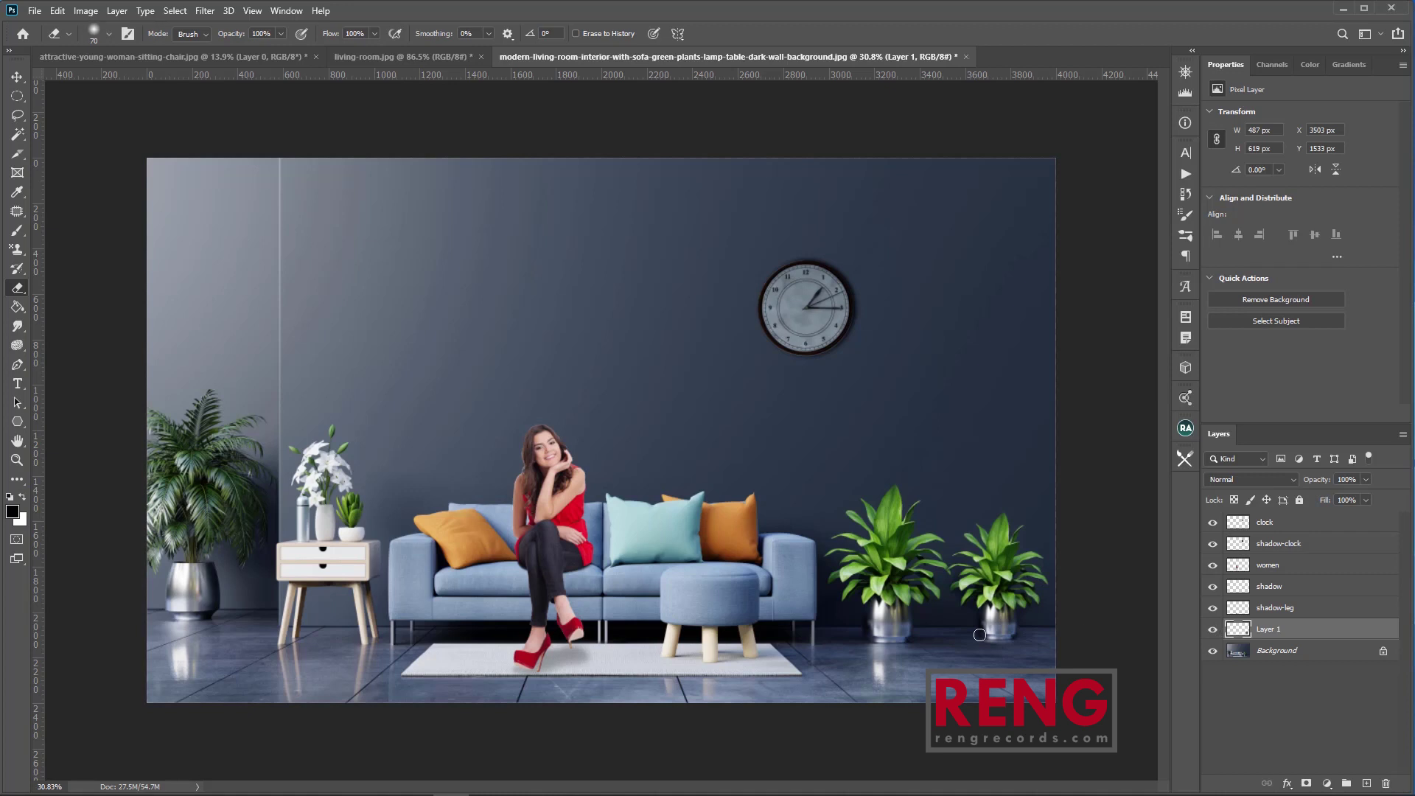
# Save the layered composite as a Photoshop PSD file named manipulation in the manipulation folder, keeping its layers.
pyautogui.scroll(6, 580, 450)
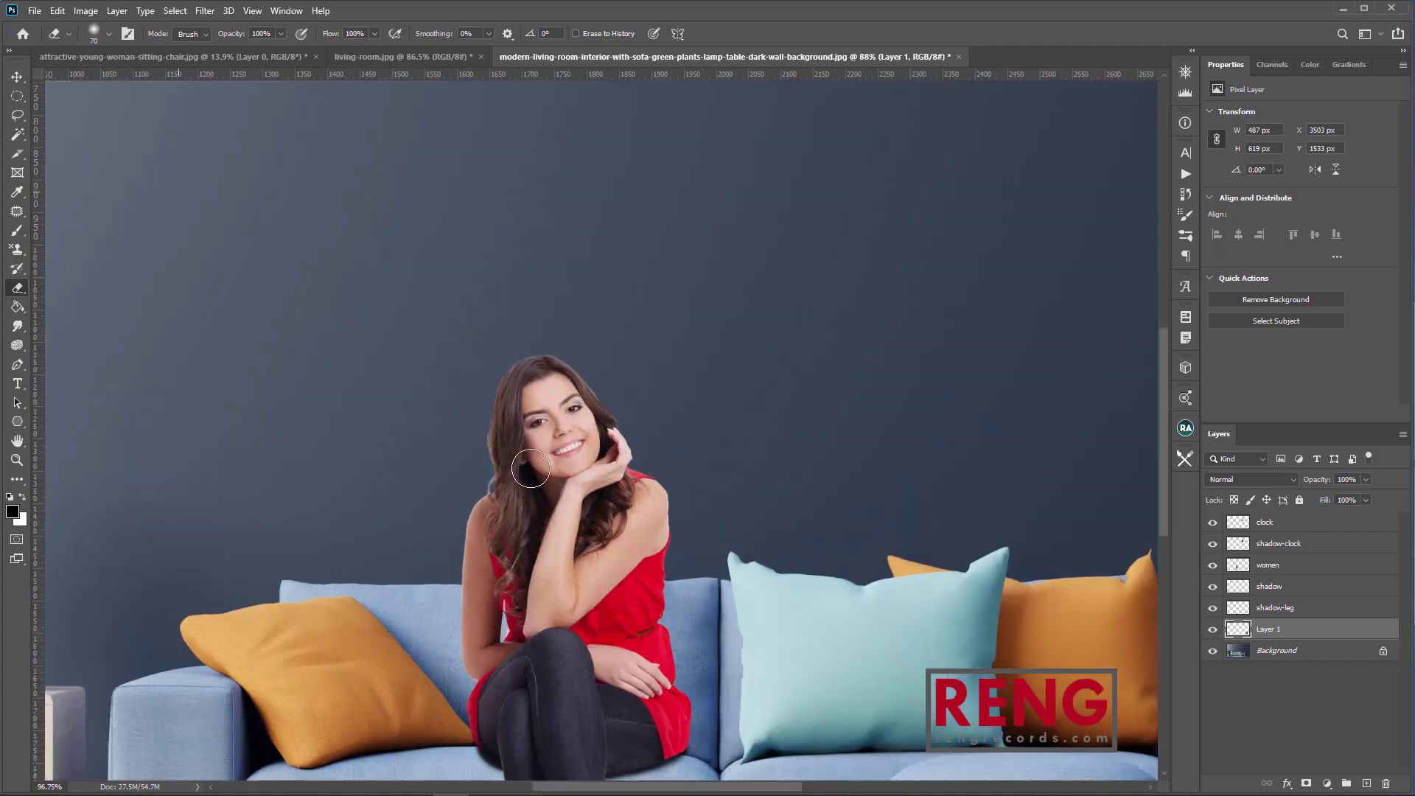
pyautogui.scroll(-6, 542, 478)
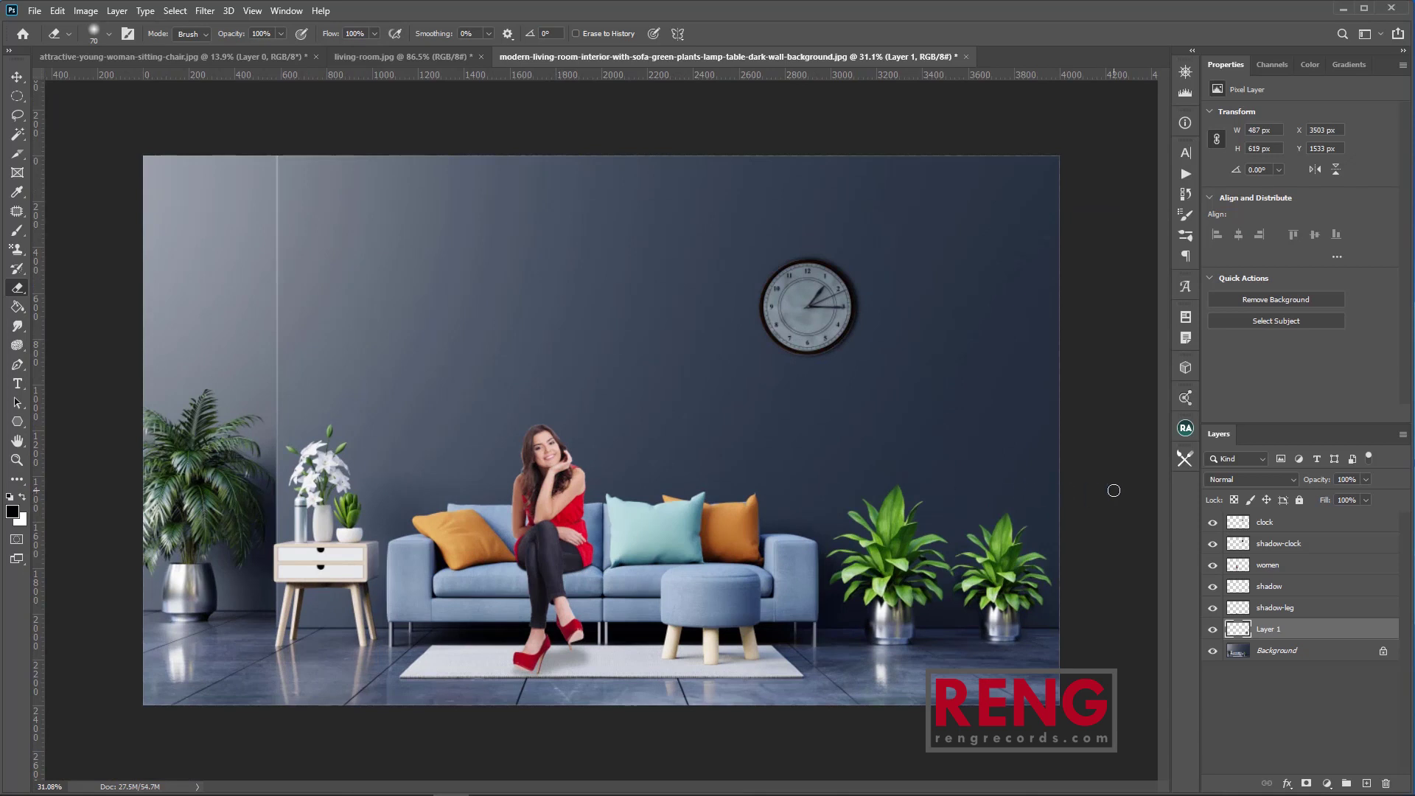
pyautogui.hotkey('ctrl', 's')
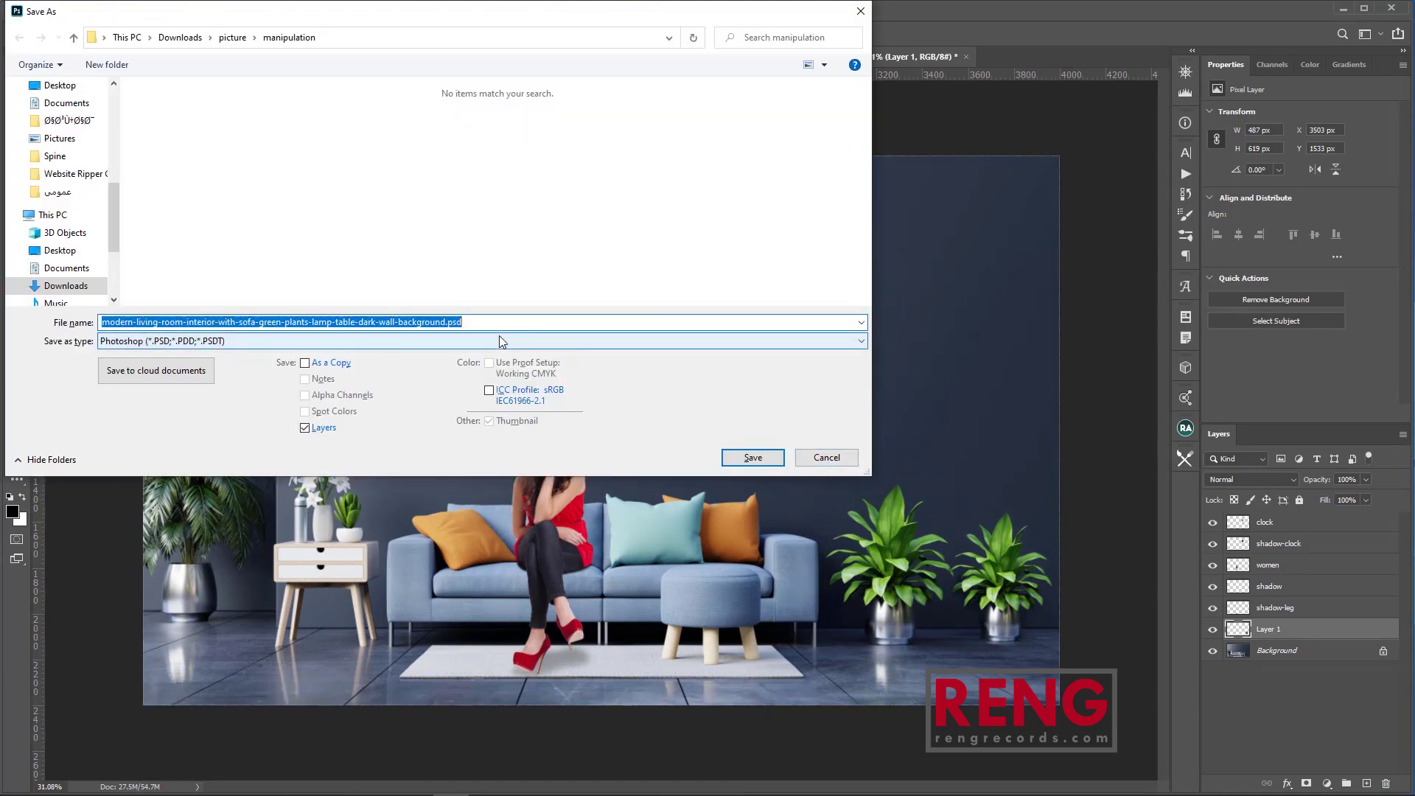
pyautogui.write('manipulation')
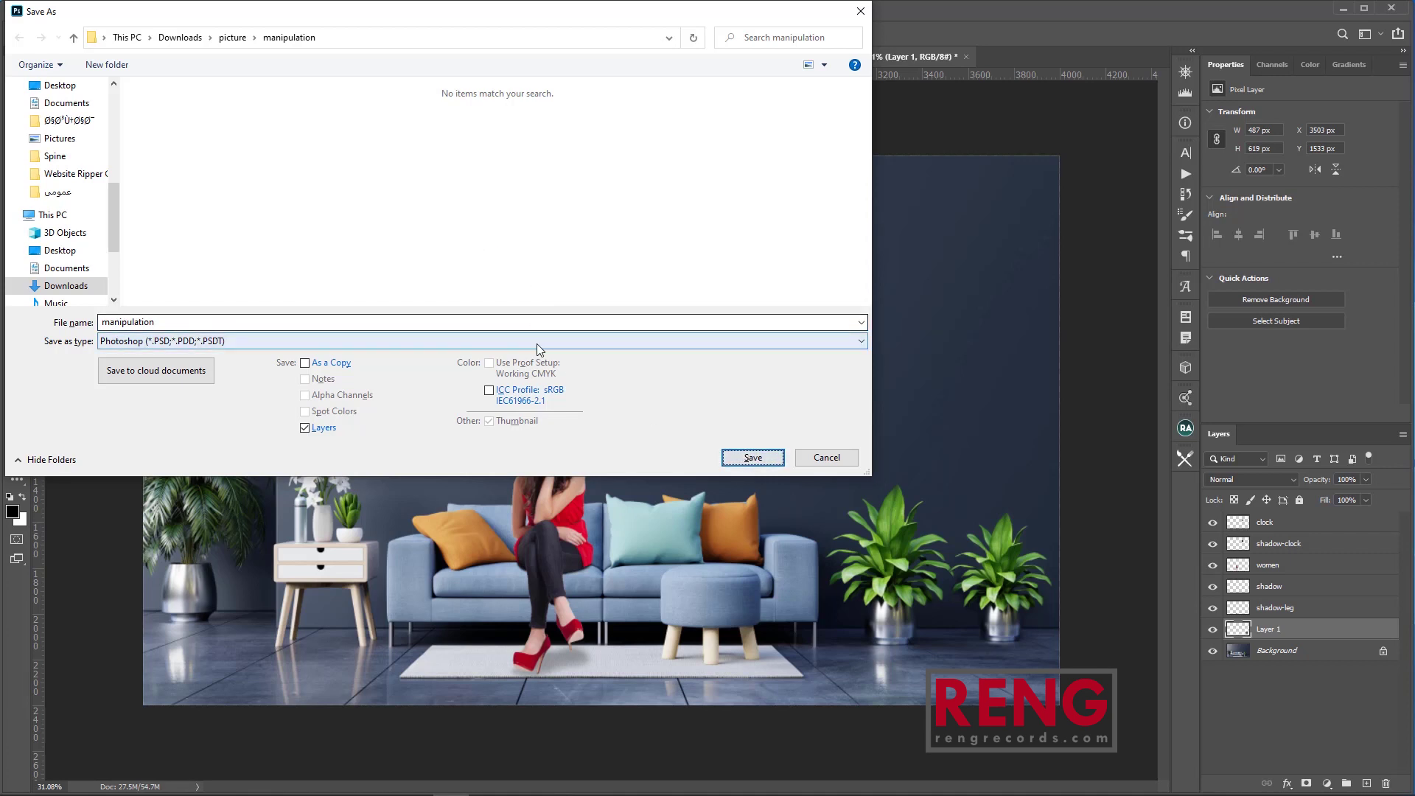
pyautogui.click(537, 342)
pyautogui.click(365, 356)
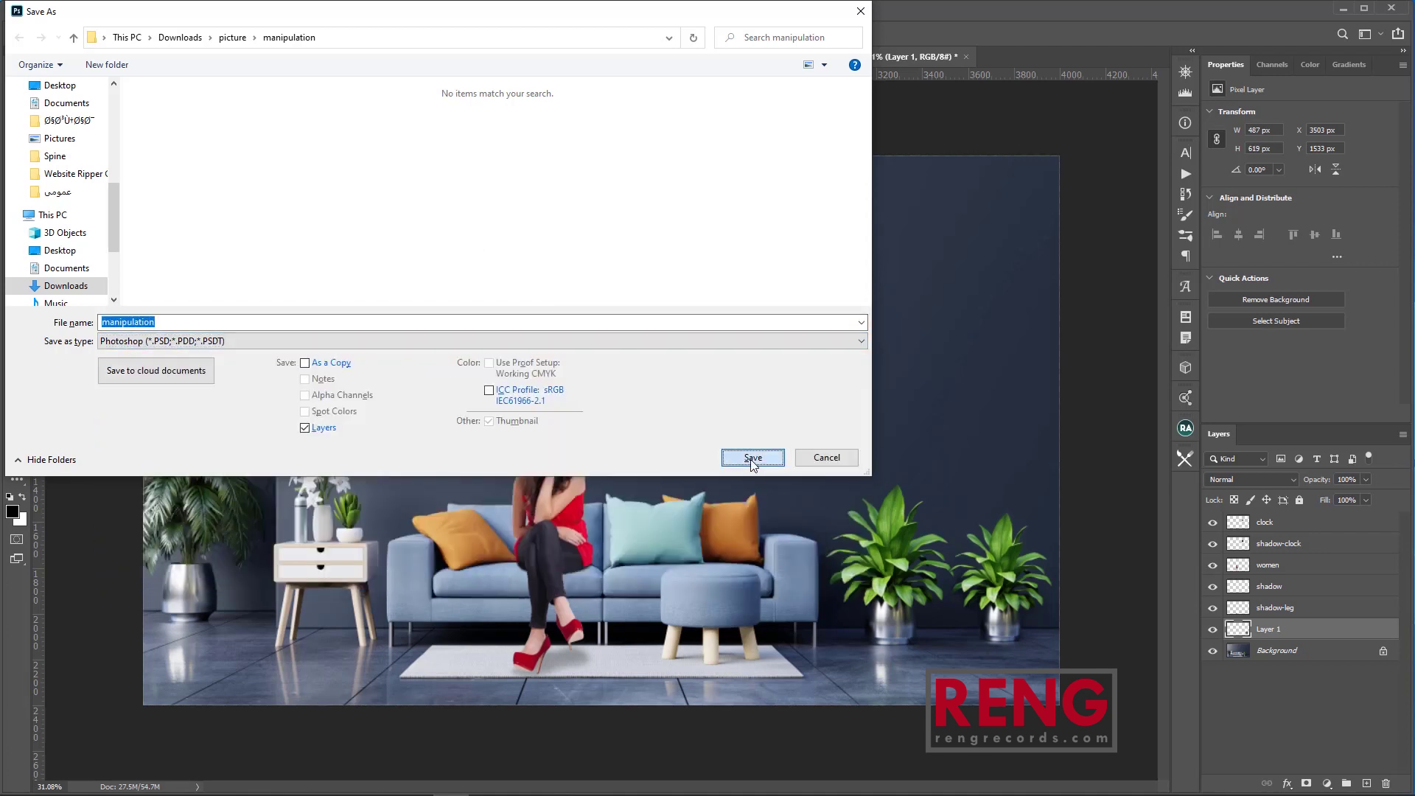
pyautogui.click(752, 456)
pyautogui.click(790, 276)
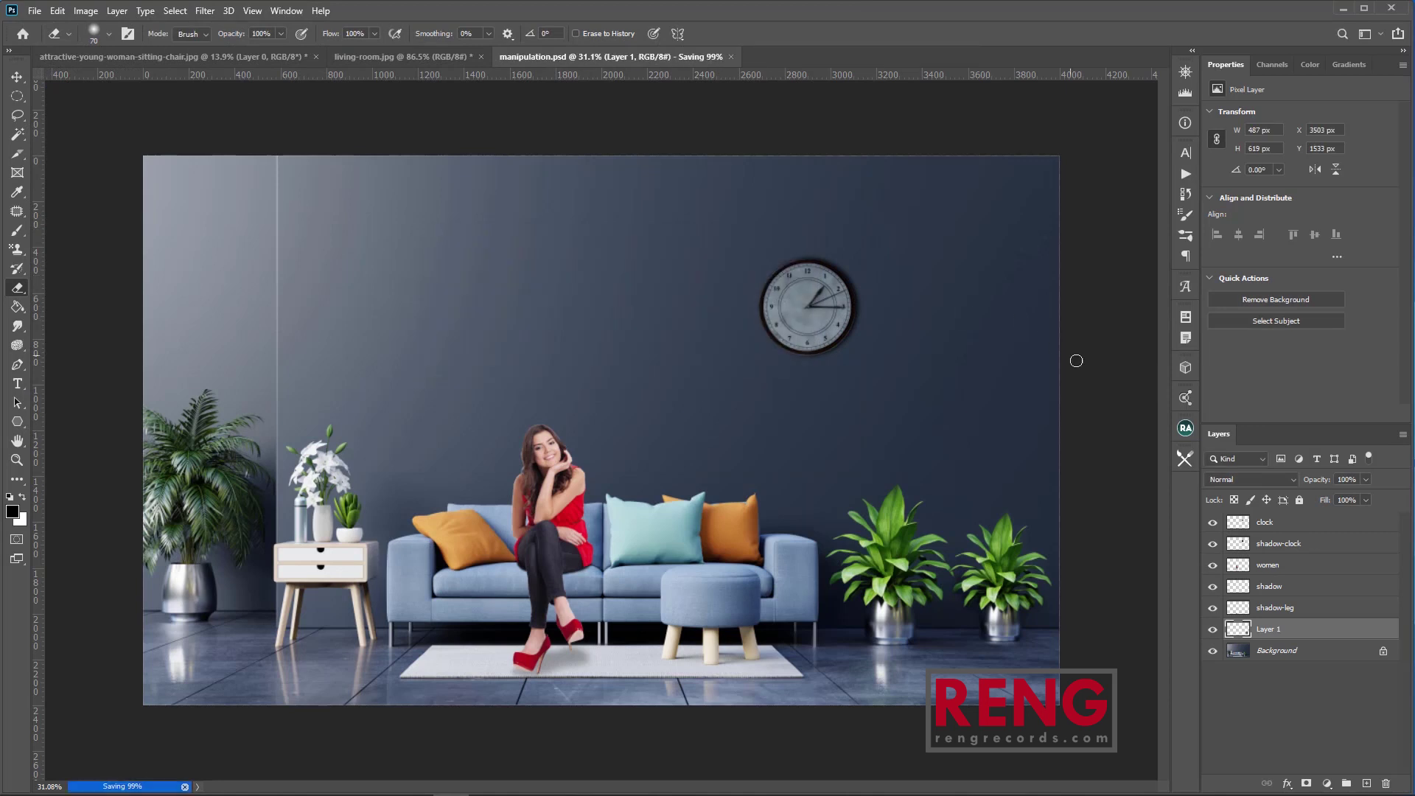